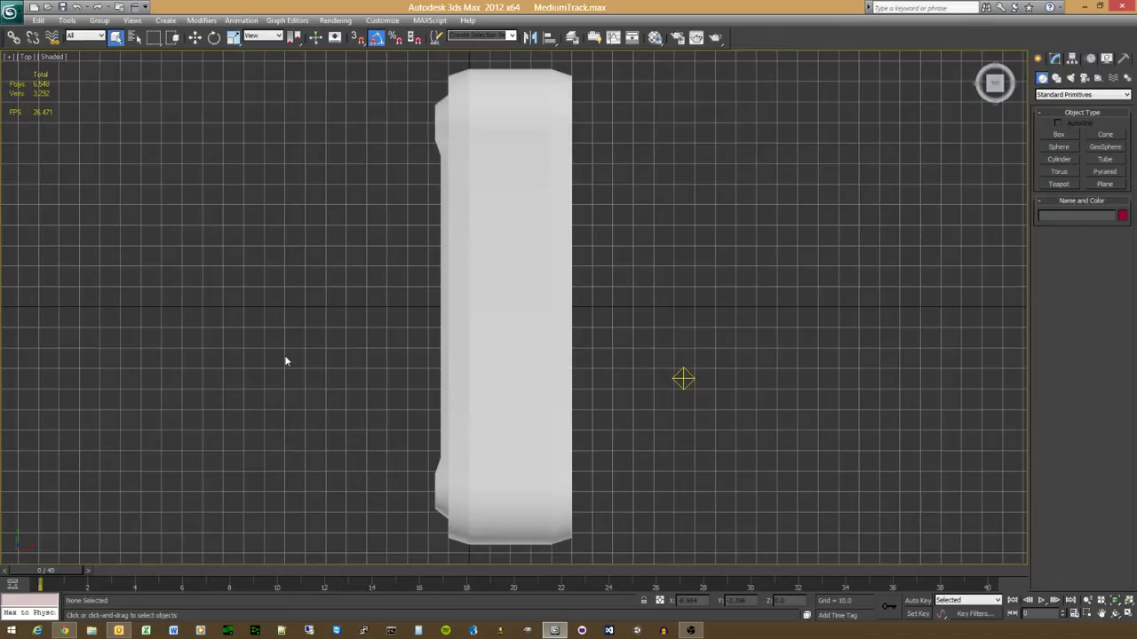
# Step: Delete the yellow light object beside the track model in the top view
pyautogui.moveTo(285, 361)
pyautogui.mouseDown(button='middle')
pyautogui.moveTo(275, 353)
pyautogui.moveTo(287, 353)
pyautogui.mouseUp(button='middle')
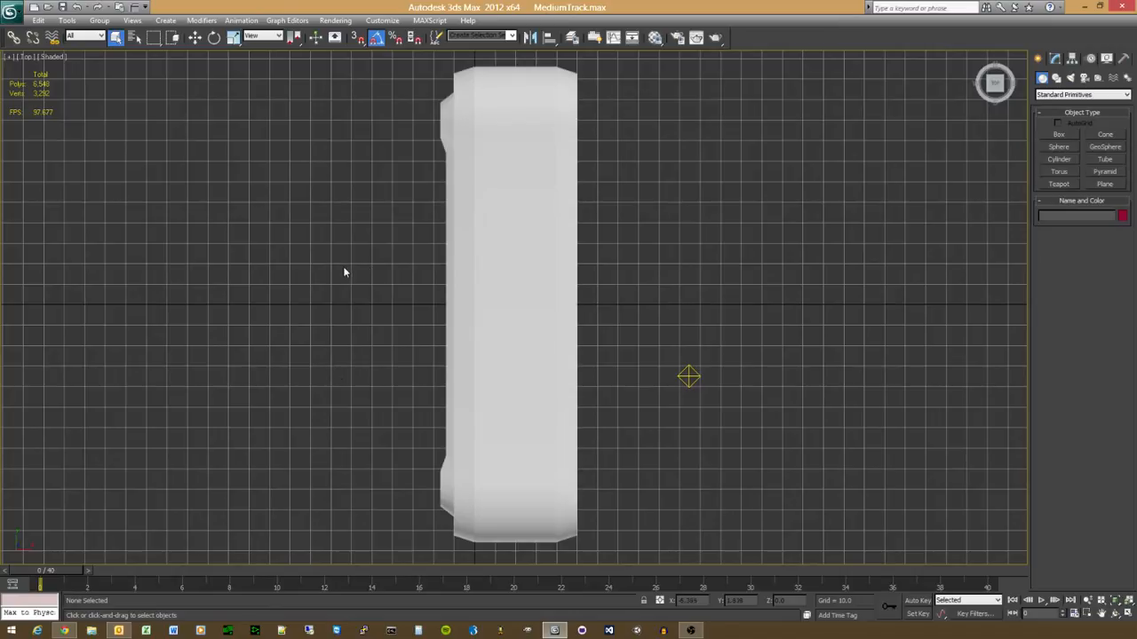
pyautogui.click(688, 377)
pyautogui.press('Delete')
pyautogui.moveTo(546, 261); pyautogui.dragTo(508, 386, button='middle')
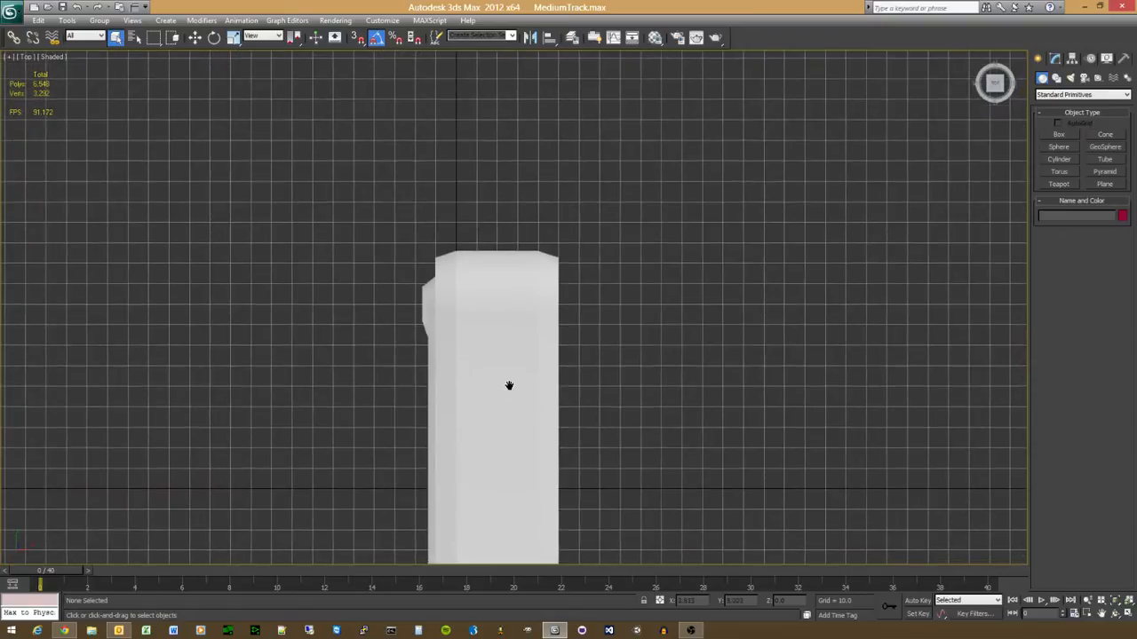
# Step: Unfreeze all frozen objects in the scene
pyautogui.click(1054, 58)
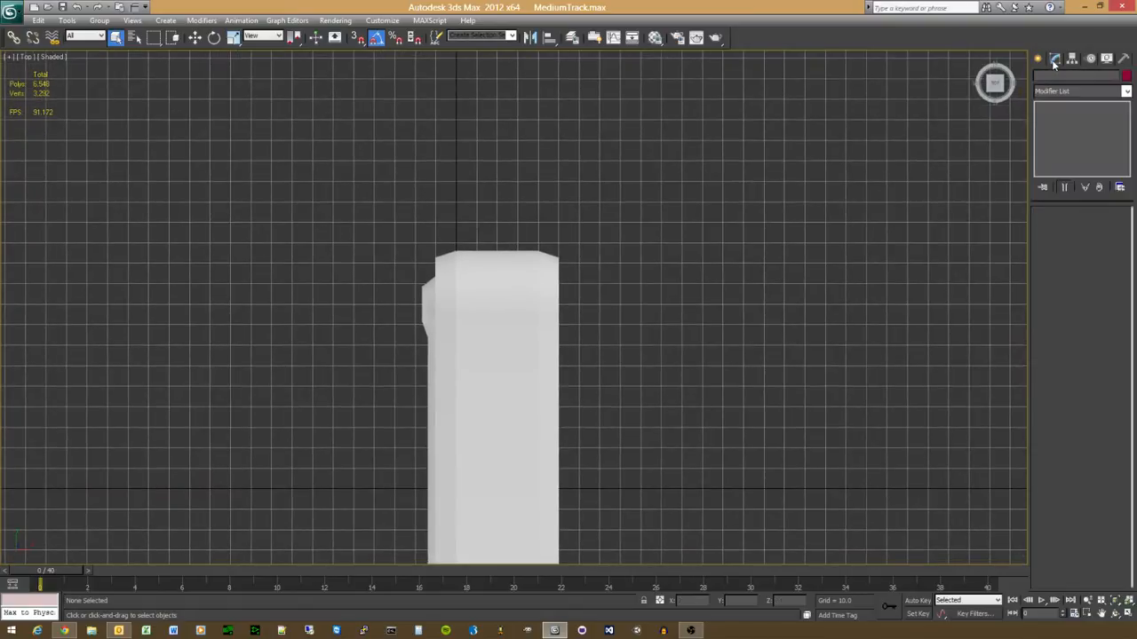
pyautogui.click(1039, 59)
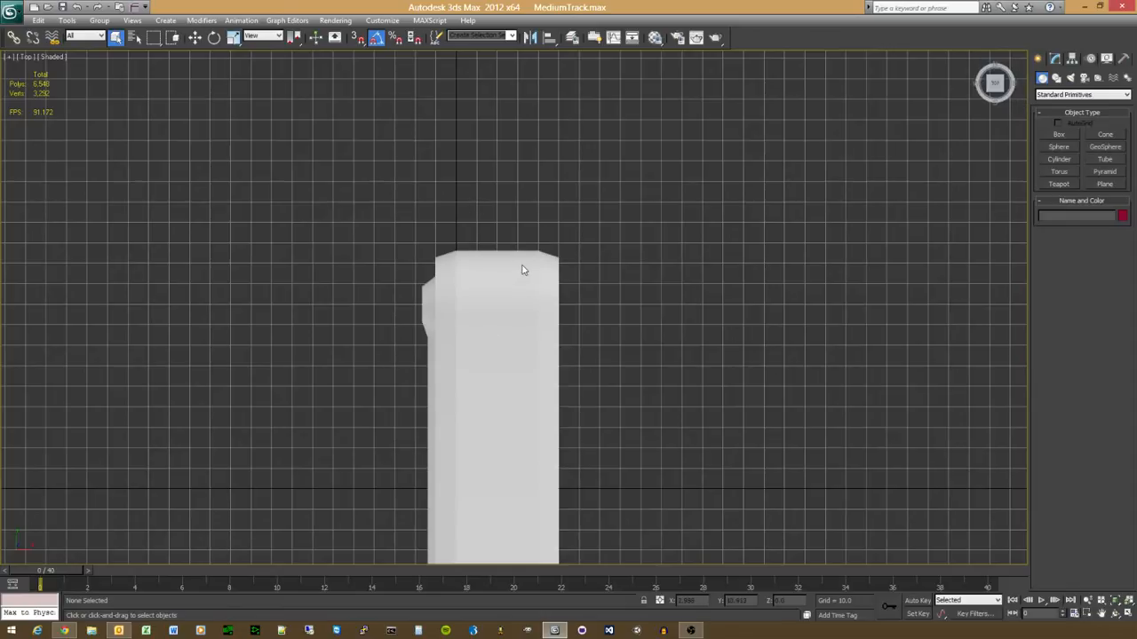
pyautogui.rightClick(483, 206)
pyautogui.click(437, 322)
pyautogui.rightClick(459, 299)
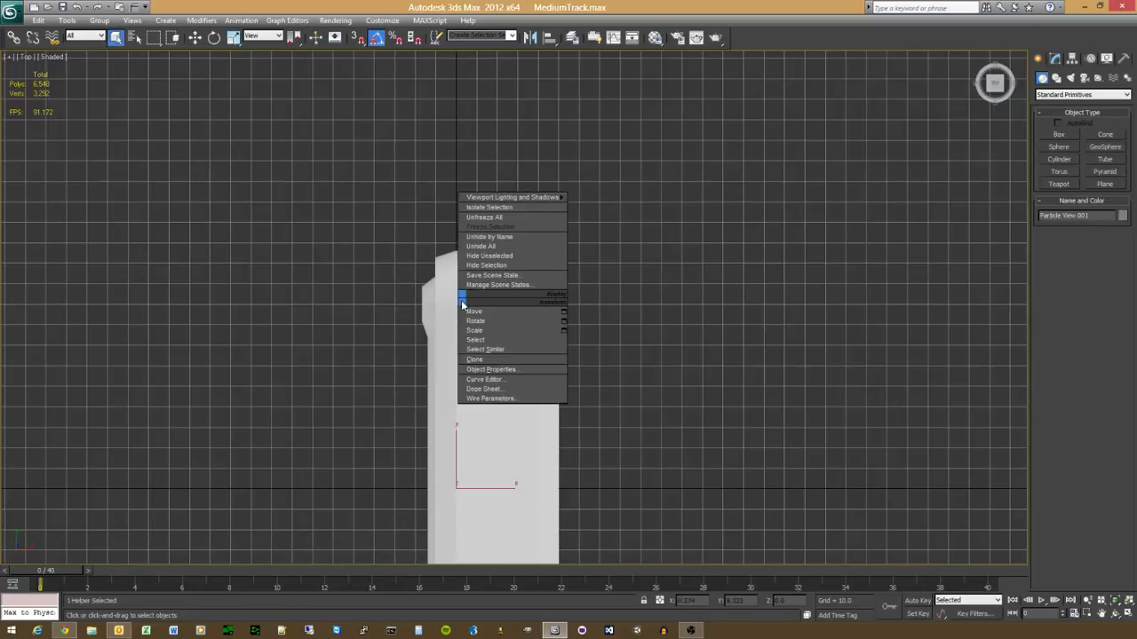
pyautogui.click(513, 219)
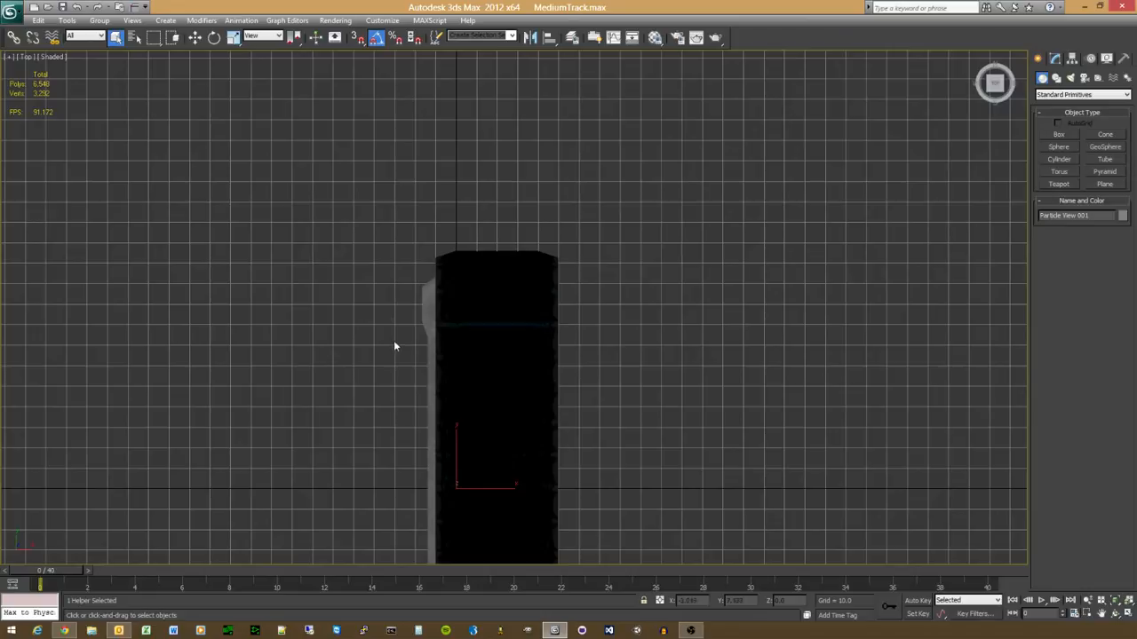
# Step: Try moving the Link3 helper vertically in the perspective view to test the wheel and track rig, and undo the last move
pyautogui.moveTo(395, 346); pyautogui.dragTo(377, 105, button='middle')
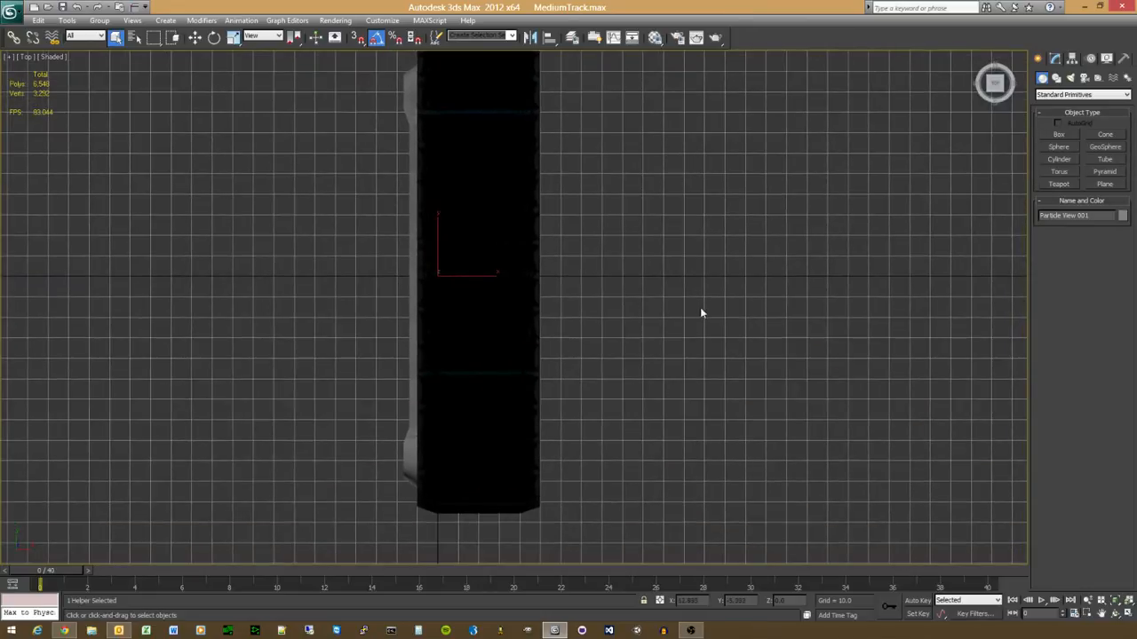
pyautogui.keyDown('alt'); pyautogui.moveTo(616, 338); pyautogui.dragTo(431, 241, button='middle'); pyautogui.keyUp('alt')
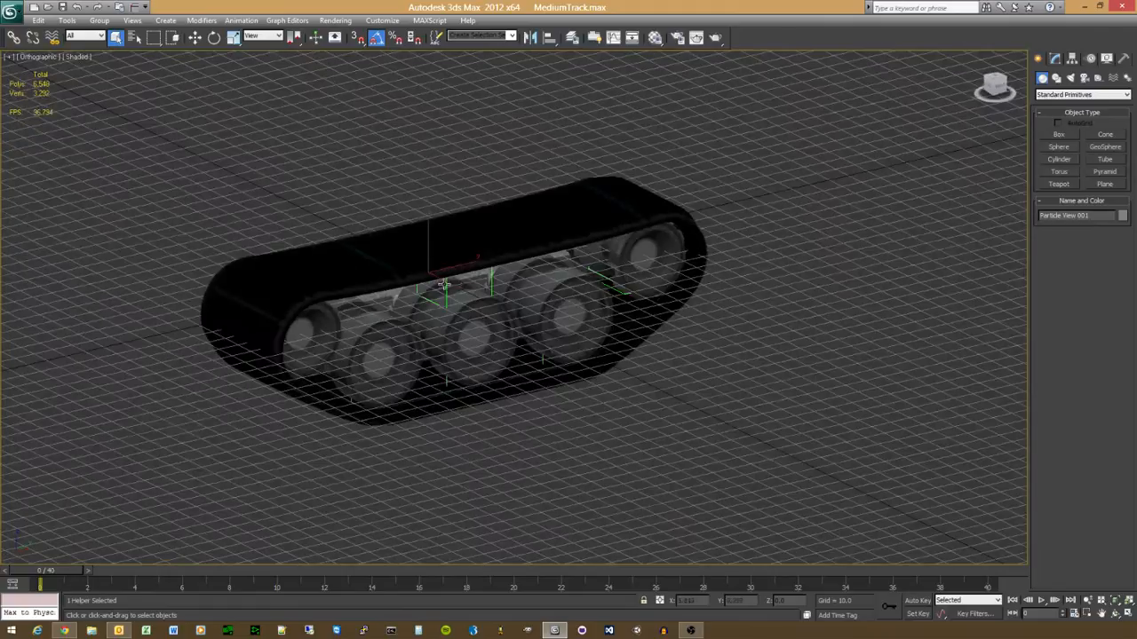
pyautogui.click(464, 402)
pyautogui.press('p')
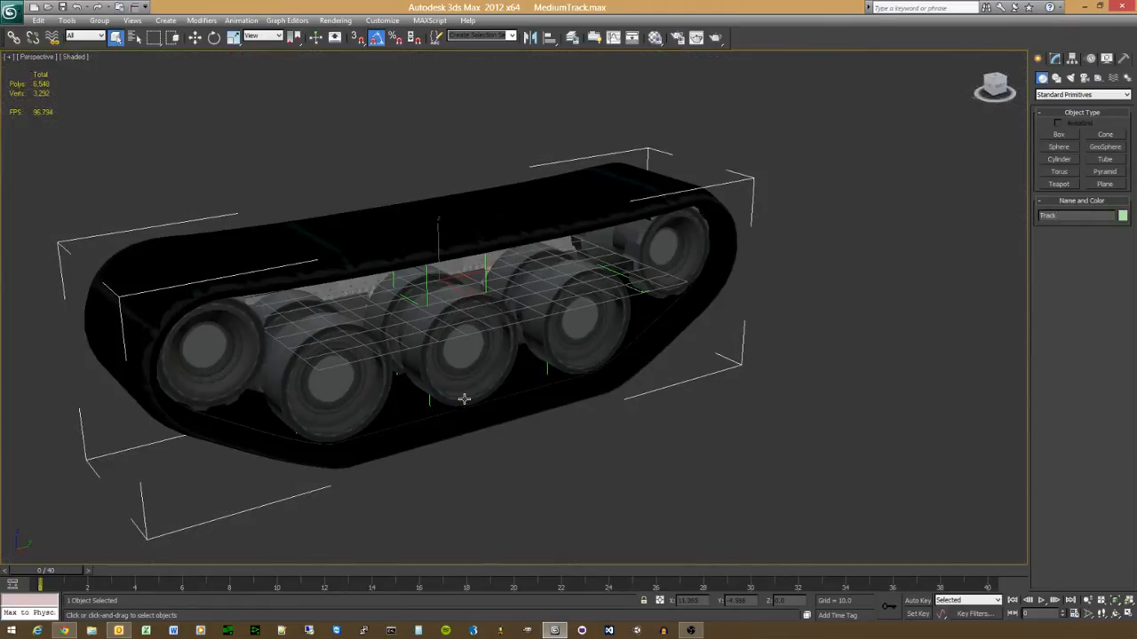
pyautogui.scroll(5, 465, 400)
pyautogui.scroll(-6, 464, 400)
pyautogui.click(563, 399)
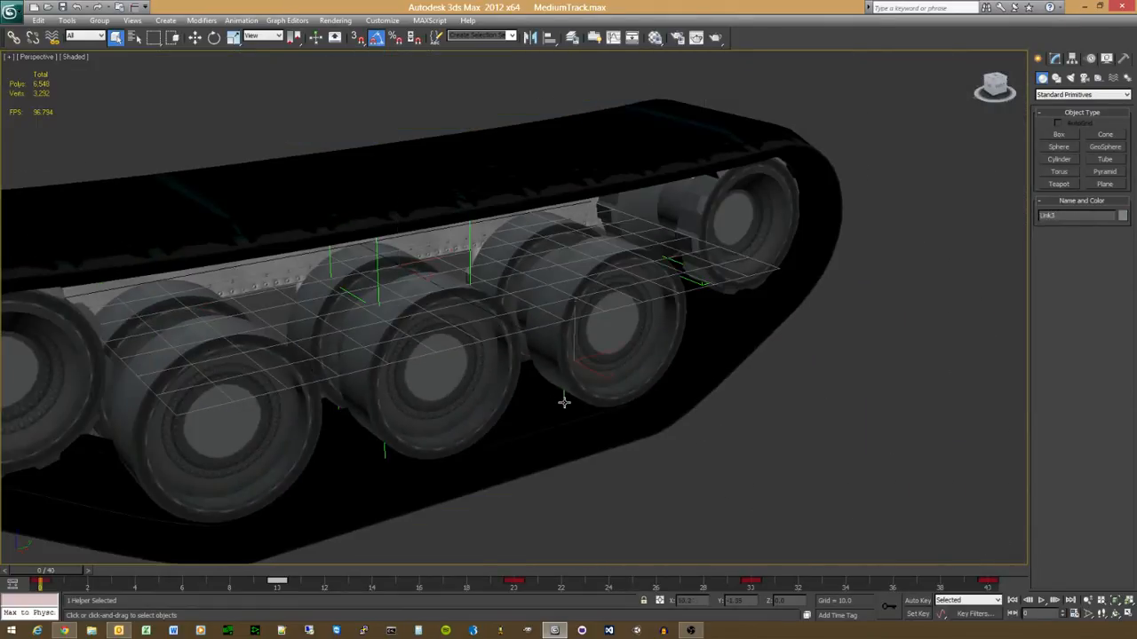
pyautogui.rightClick(594, 330)
pyautogui.click(622, 337)
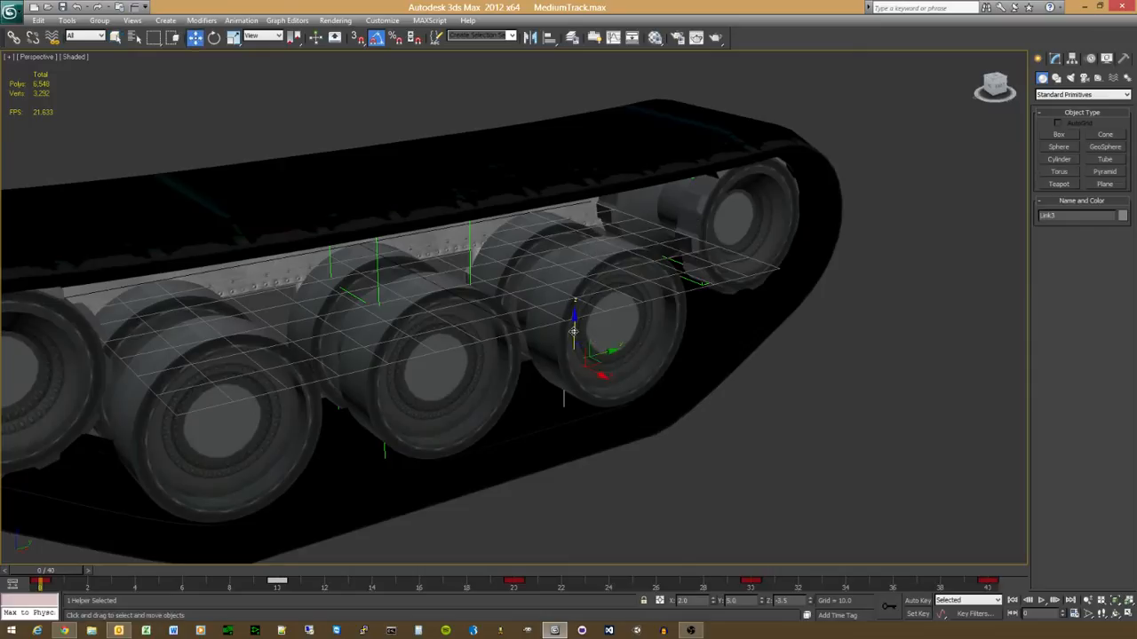
pyautogui.moveTo(573, 326); pyautogui.dragTo(567, 360)
pyautogui.keyDown('alt'); pyautogui.moveTo(567, 360); pyautogui.dragTo(338, 323, button='middle'); pyautogui.keyUp('alt')
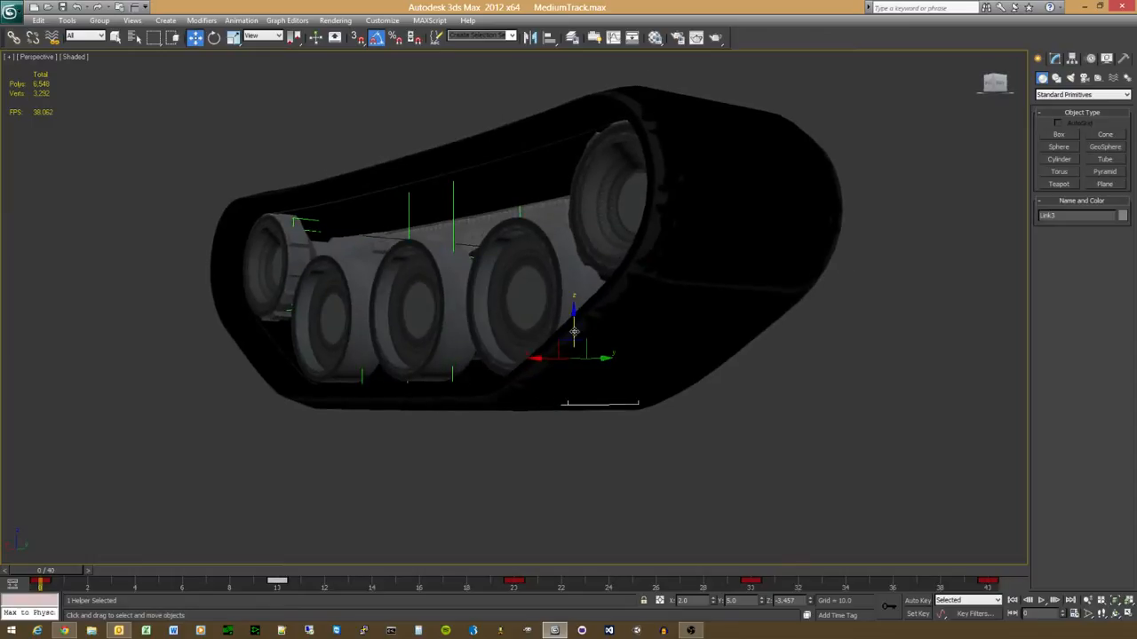
pyautogui.moveTo(574, 325); pyautogui.dragTo(542, 320)
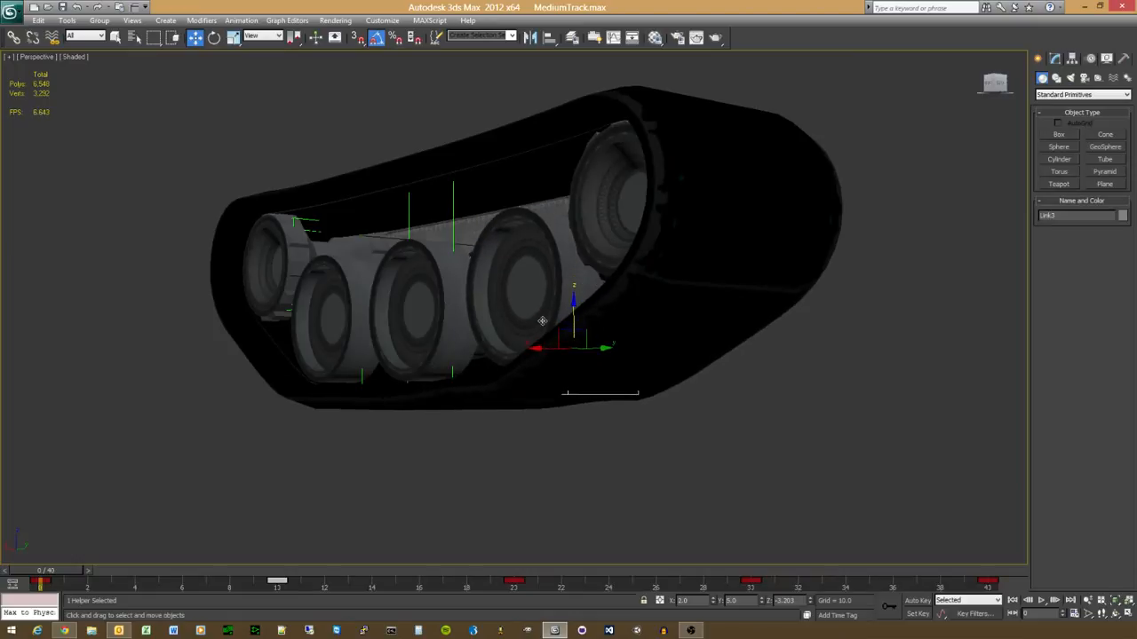
pyautogui.hotkey('ctrl', 'z')
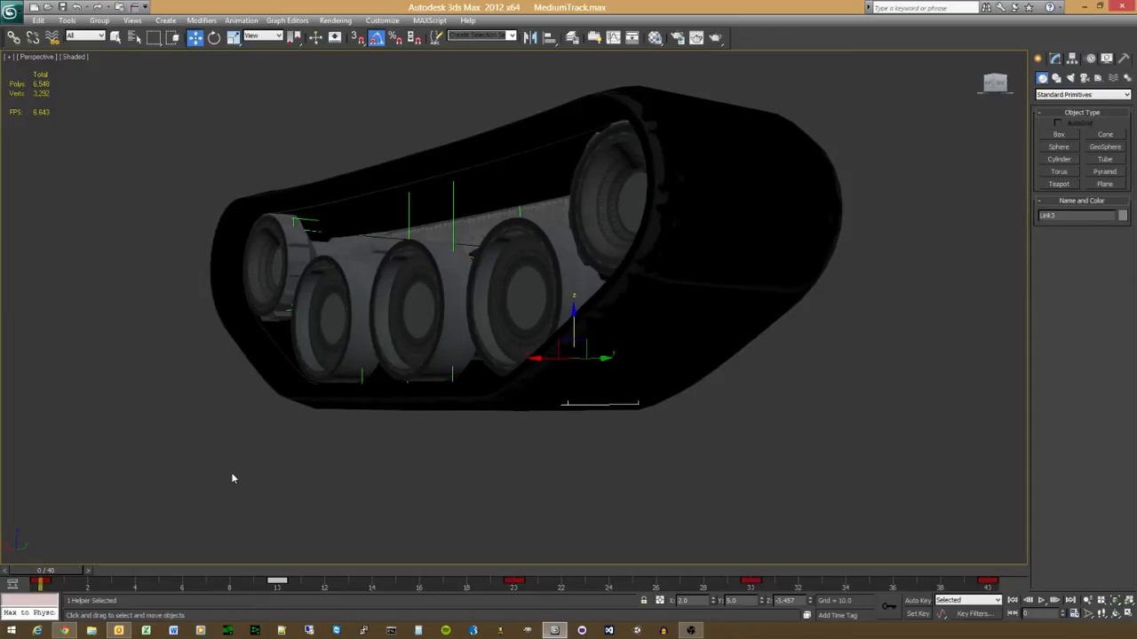
# Step: Select every object in the scene and freeze the whole selection
pyautogui.hotkey('ctrl', 'a')
pyautogui.rightClick(356, 332)
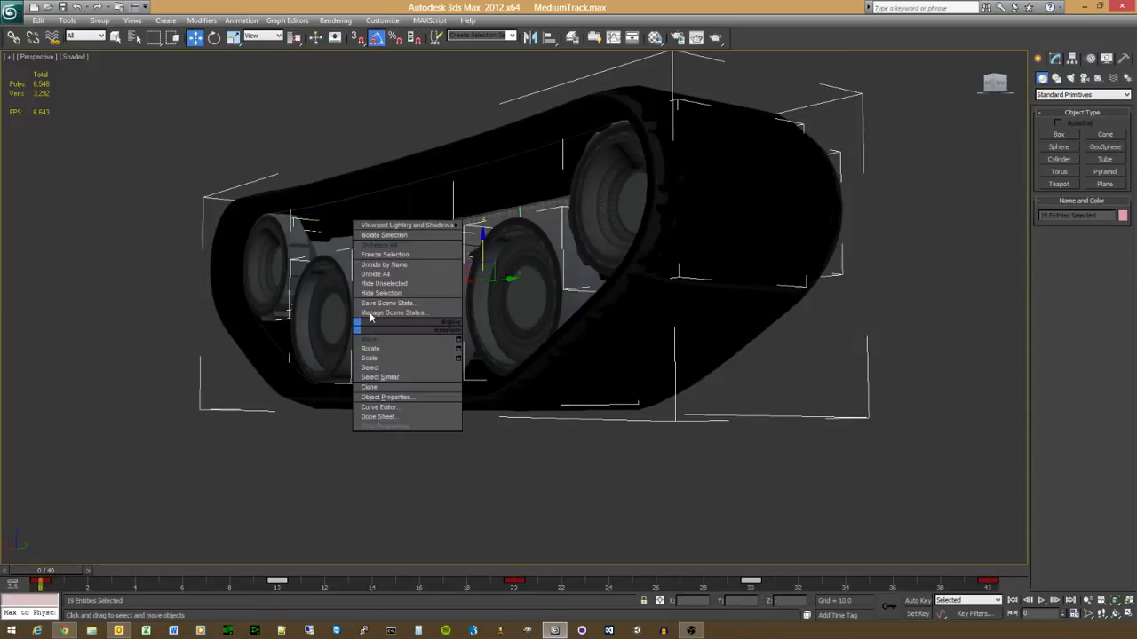
pyautogui.click(396, 254)
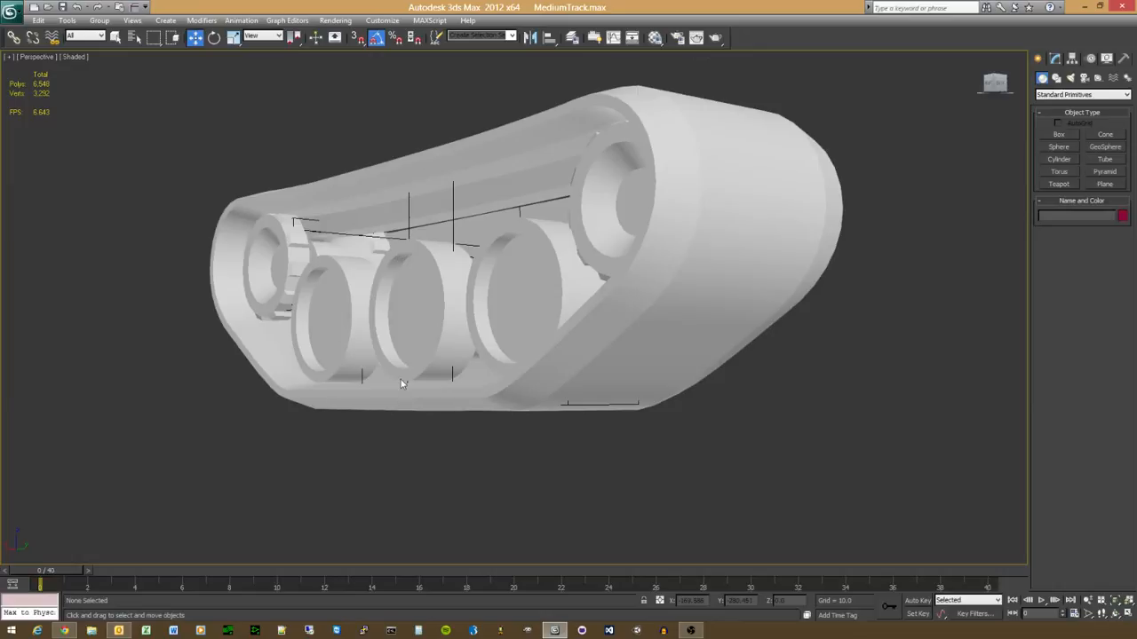
# Step: Start the Line spline tool and switch to the top view, framing the upper end of the track
pyautogui.keyDown('alt'); pyautogui.moveTo(401, 380); pyautogui.dragTo(536, 475, button='middle'); pyautogui.keyUp('alt')
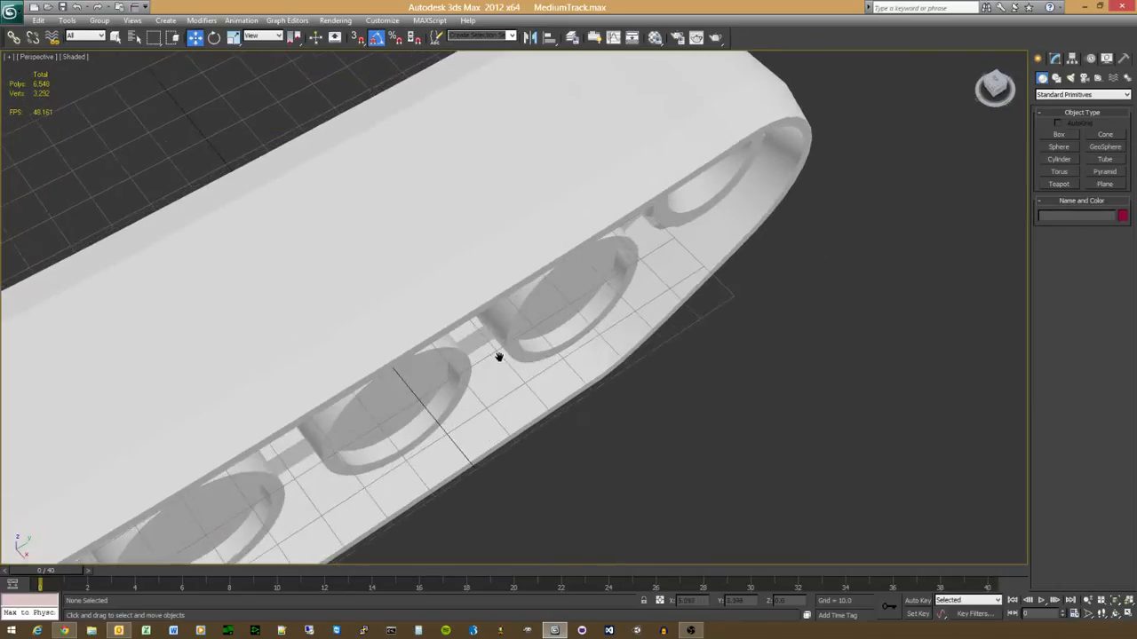
pyautogui.scroll(-5, 500, 355)
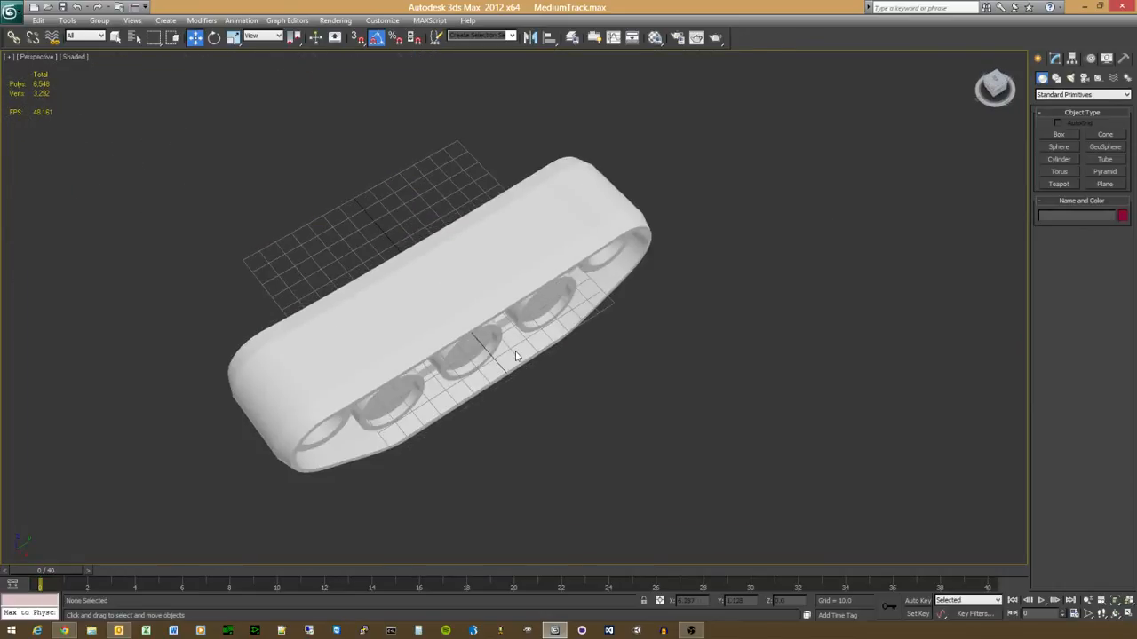
pyautogui.click(1056, 78)
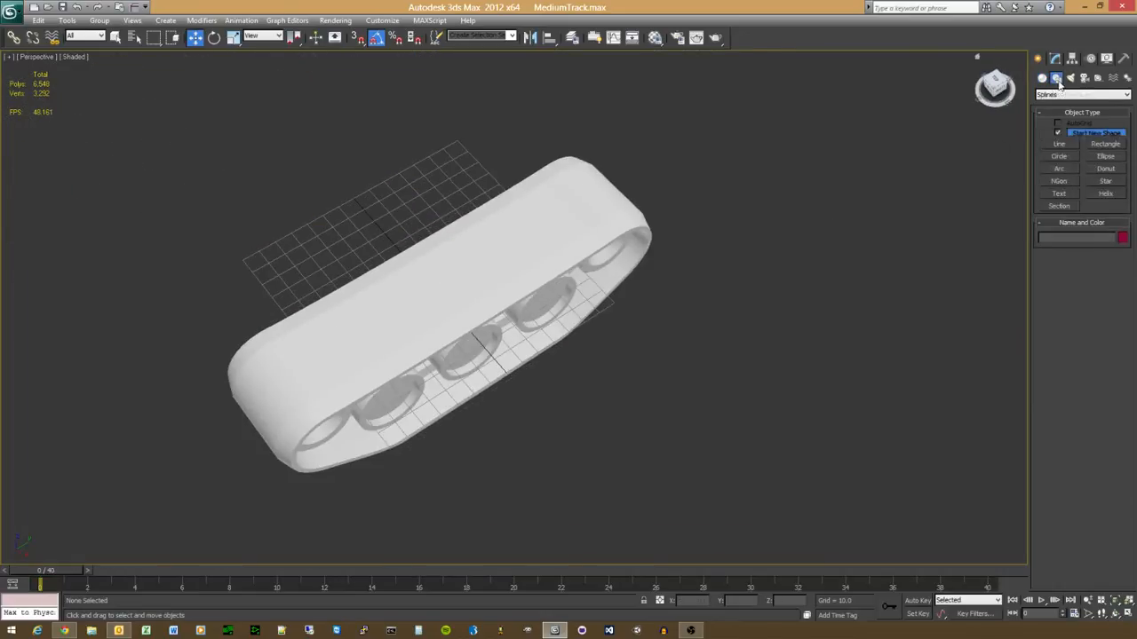
pyautogui.click(1064, 143)
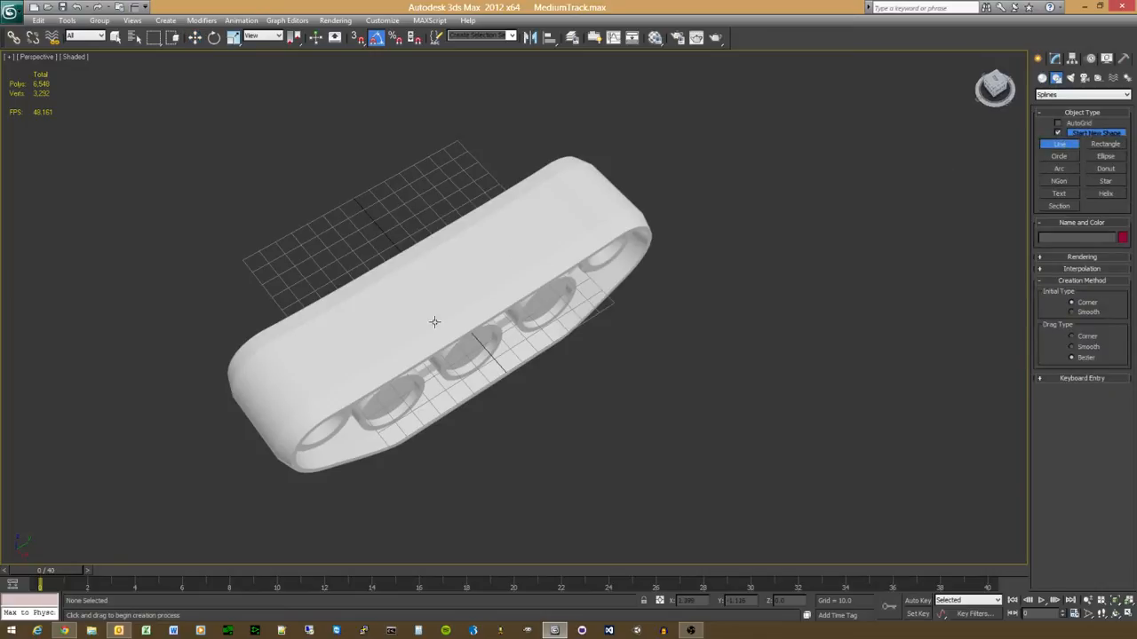
pyautogui.press('t')
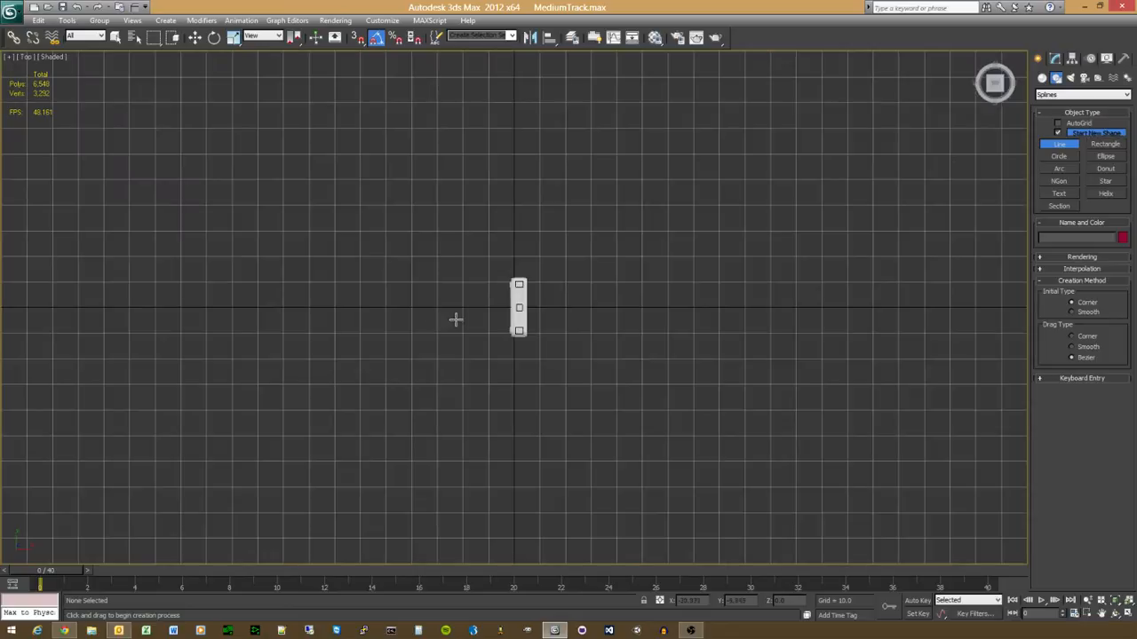
pyautogui.scroll(5, 454, 320)
pyautogui.scroll(10, 454, 318)
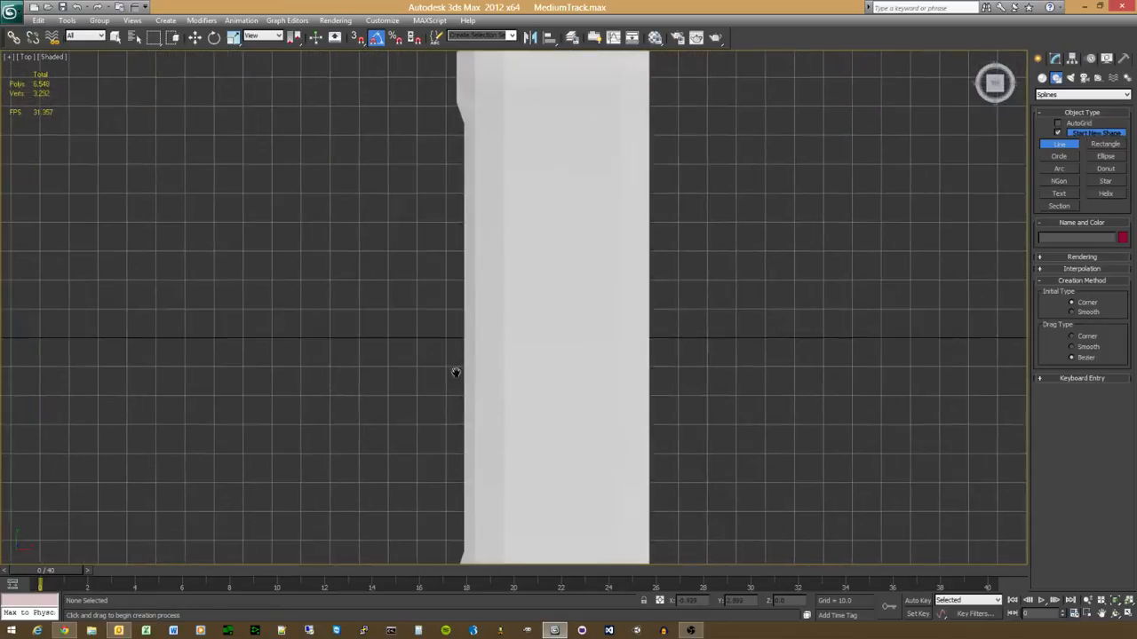
pyautogui.scroll(-6, 460, 356)
pyautogui.moveTo(477, 280); pyautogui.dragTo(457, 338, button='middle')
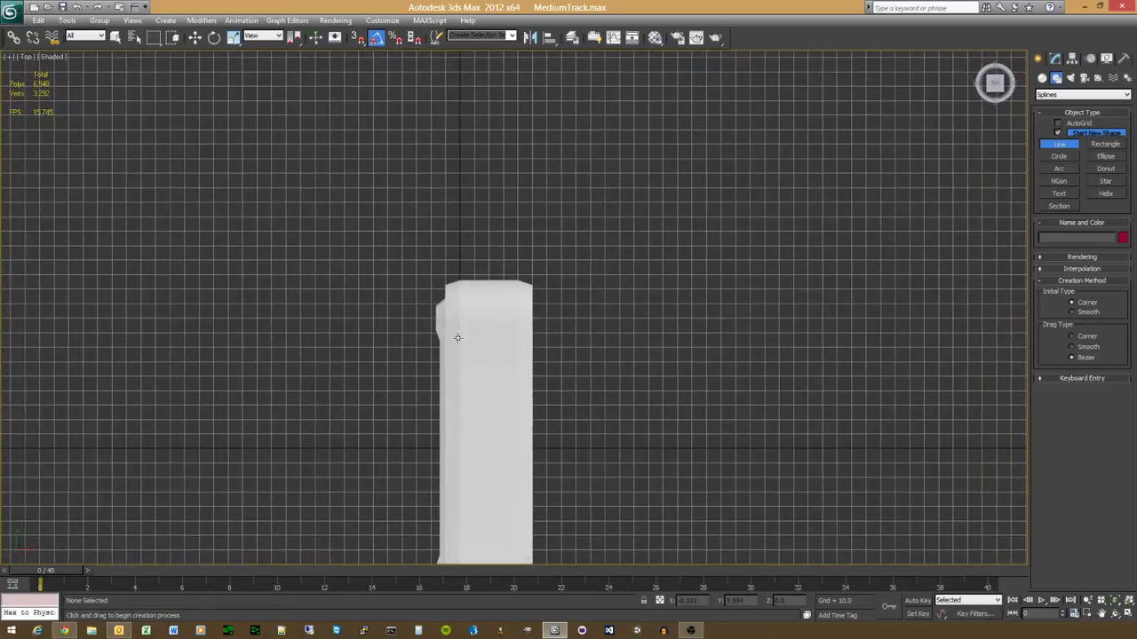
pyautogui.scroll(2, 456, 337)
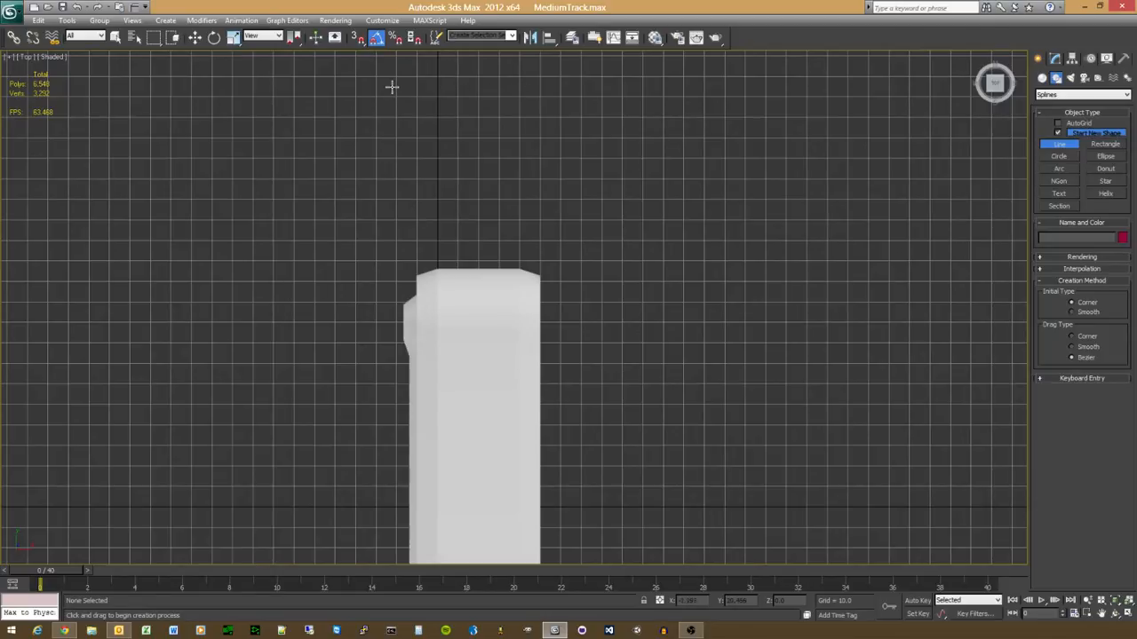
# Step: Enable 3D snapping, with Vertex snapping off and Grid Points snapping on
pyautogui.click(357, 38)
pyautogui.scroll(-2, 331, 298)
pyautogui.scroll(-2, 331, 297)
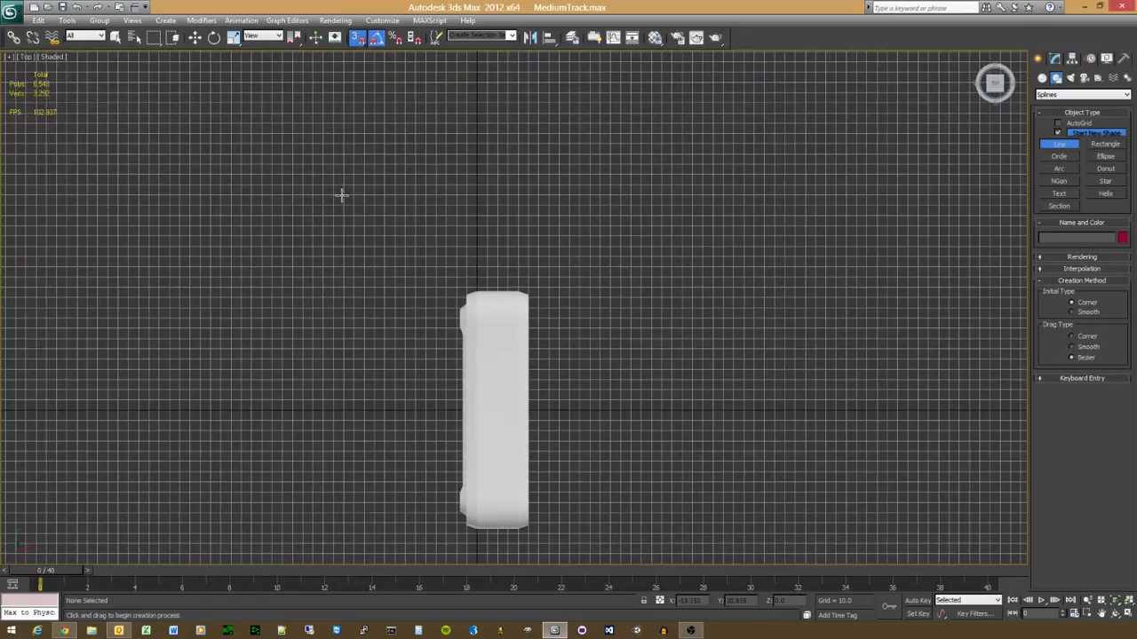
pyautogui.rightClick(364, 40)
pyautogui.click(532, 316)
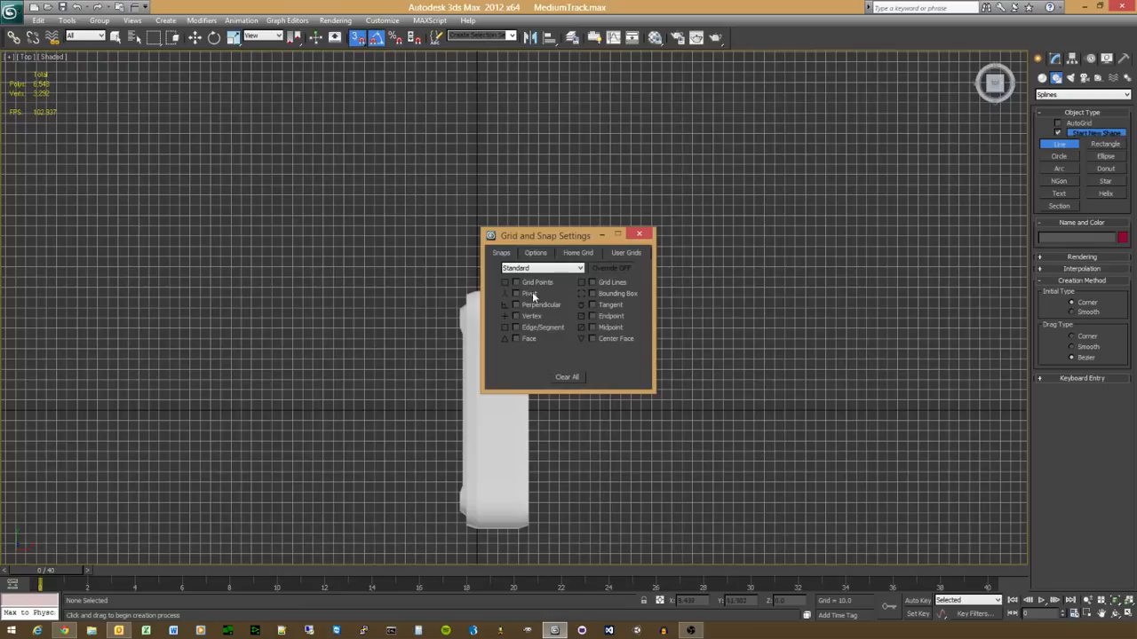
pyautogui.click(533, 281)
pyautogui.click(641, 234)
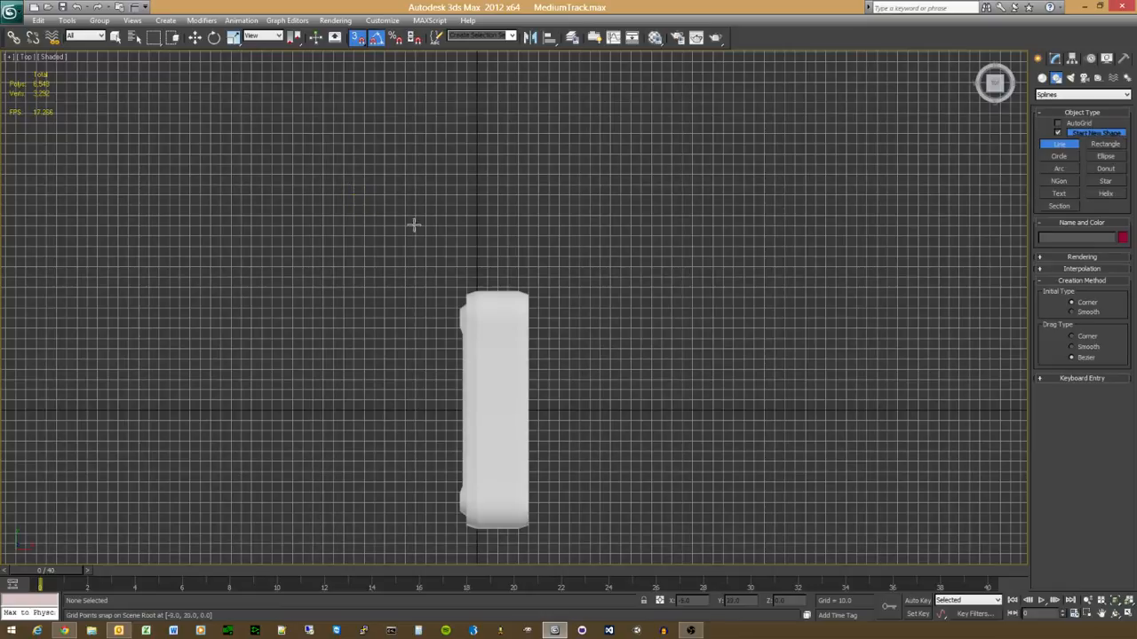
# Step: Draw a closed spline profile with two bevelled upper corners beyond the track's end, about 9 units wide and 2 units high
pyautogui.click(343, 195)
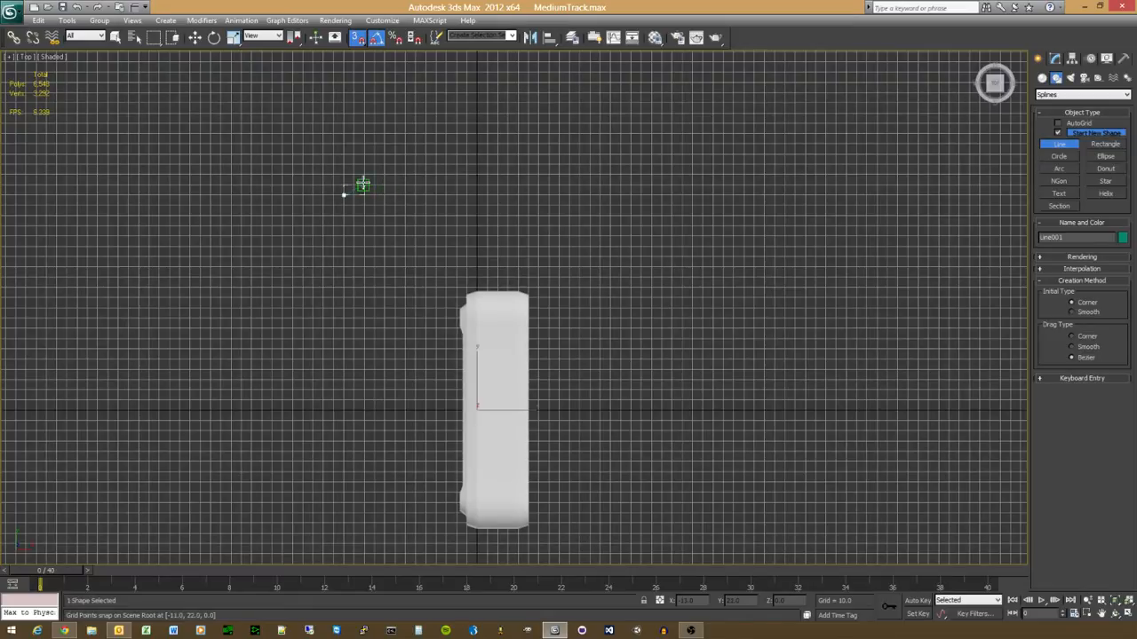
pyautogui.click(363, 185)
pyautogui.click(415, 184)
pyautogui.click(437, 204)
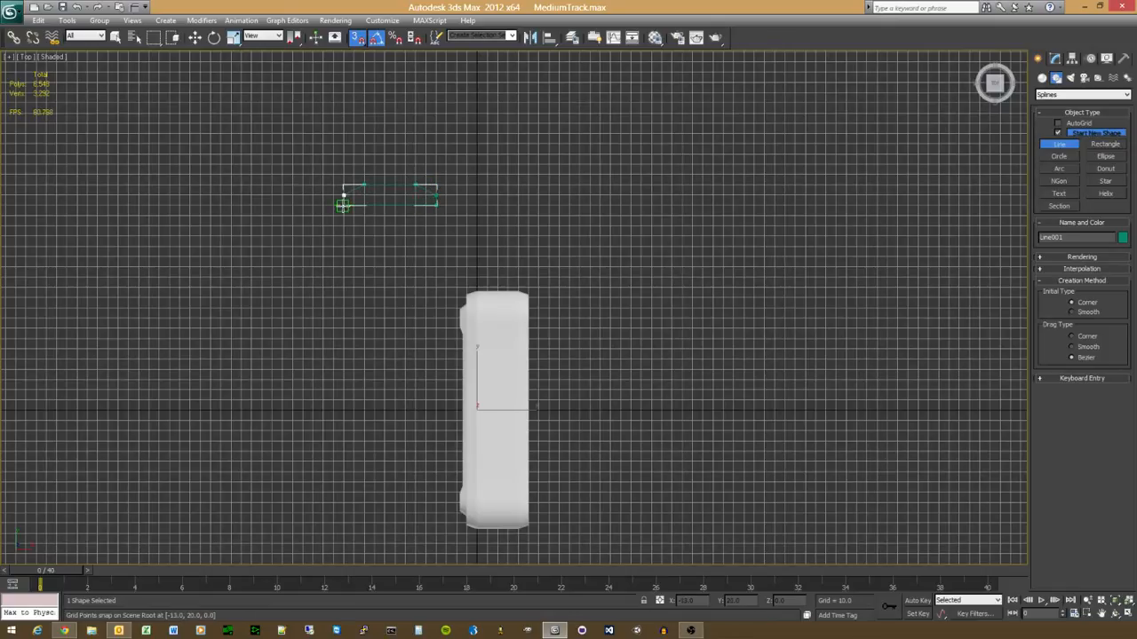
pyautogui.click(344, 196)
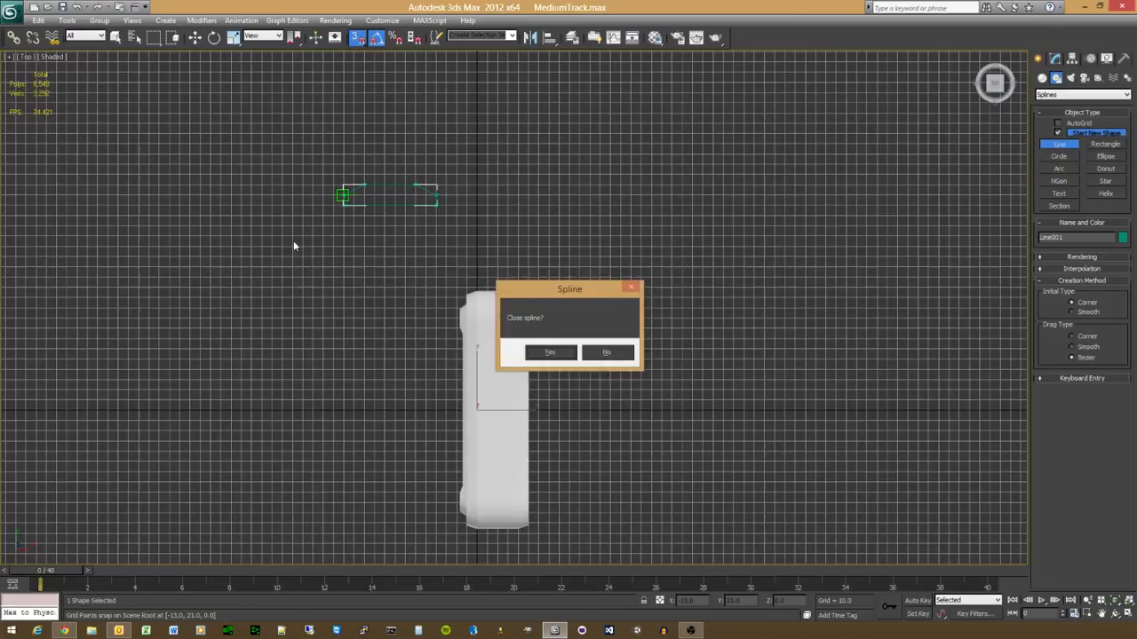
pyautogui.click(548, 353)
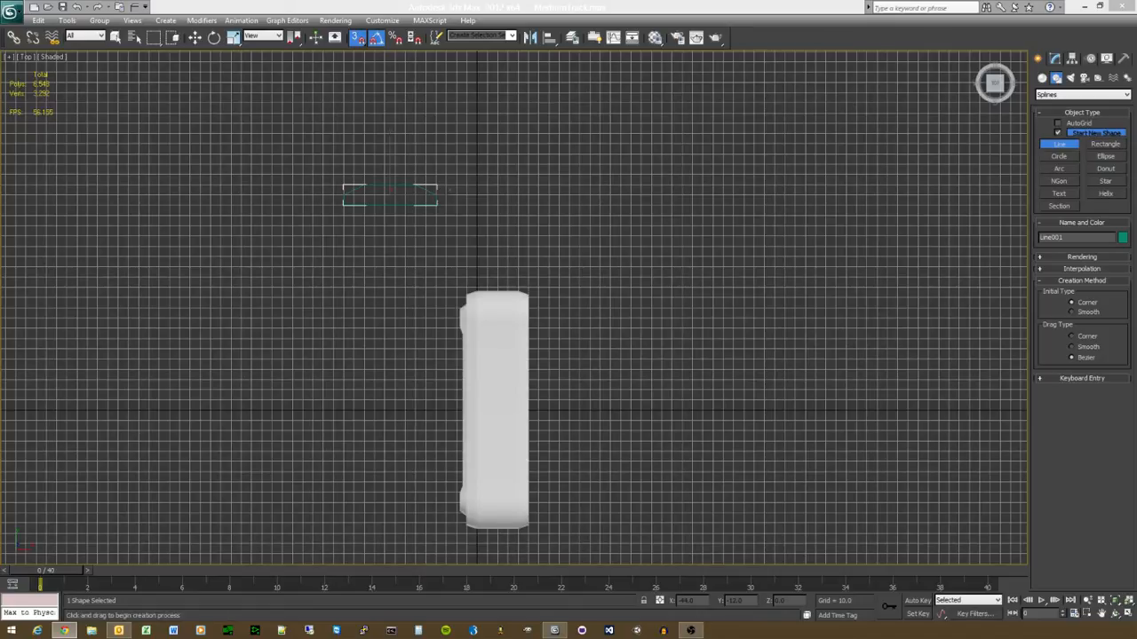
# Step: Switch to the left view with the whole track framed and start the Circle spline tool
pyautogui.middleClick(421, 229)
pyautogui.scroll(3, 421, 230)
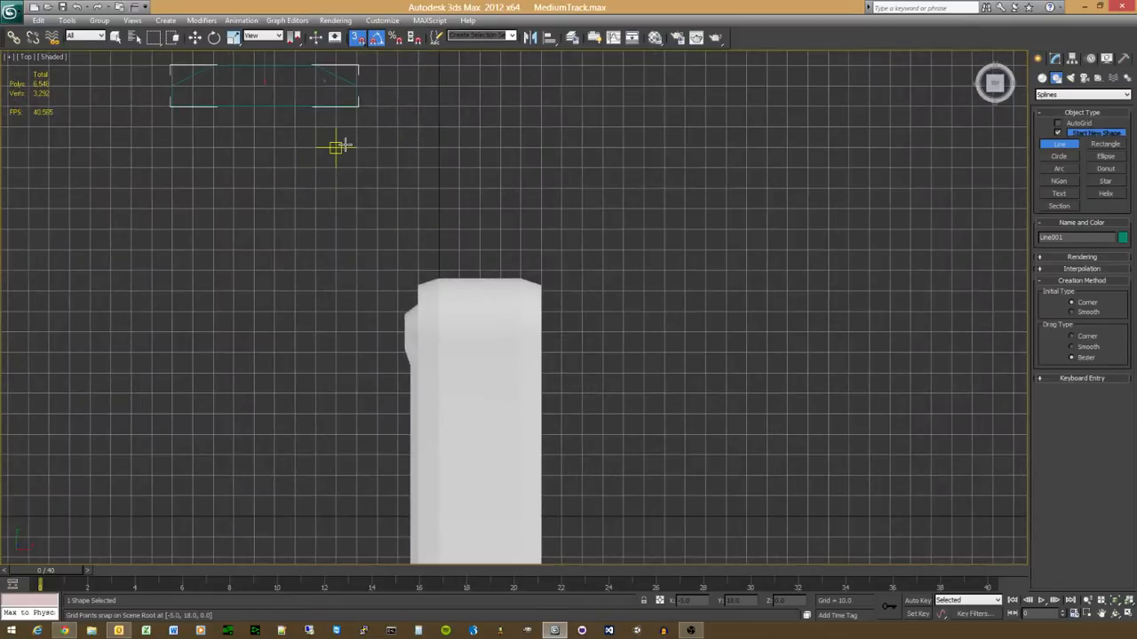
pyautogui.moveTo(344, 144); pyautogui.dragTo(360, 186, button='middle')
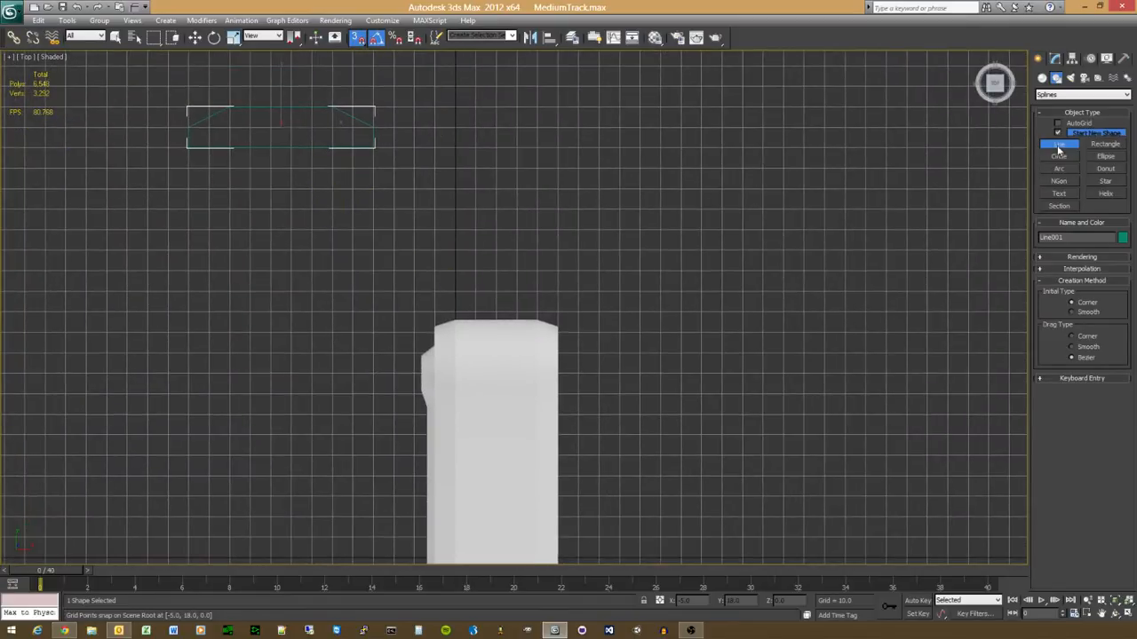
pyautogui.moveTo(538, 325); pyautogui.dragTo(483, 293, button='middle')
pyautogui.press('l')
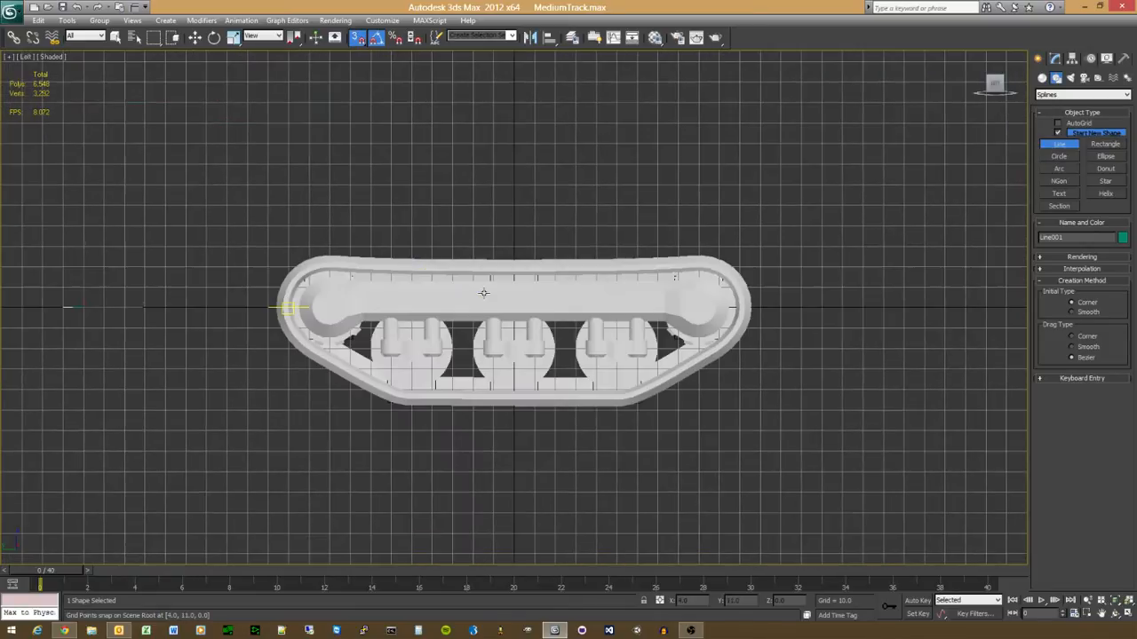
pyautogui.moveTo(463, 359); pyautogui.dragTo(446, 365, button='middle')
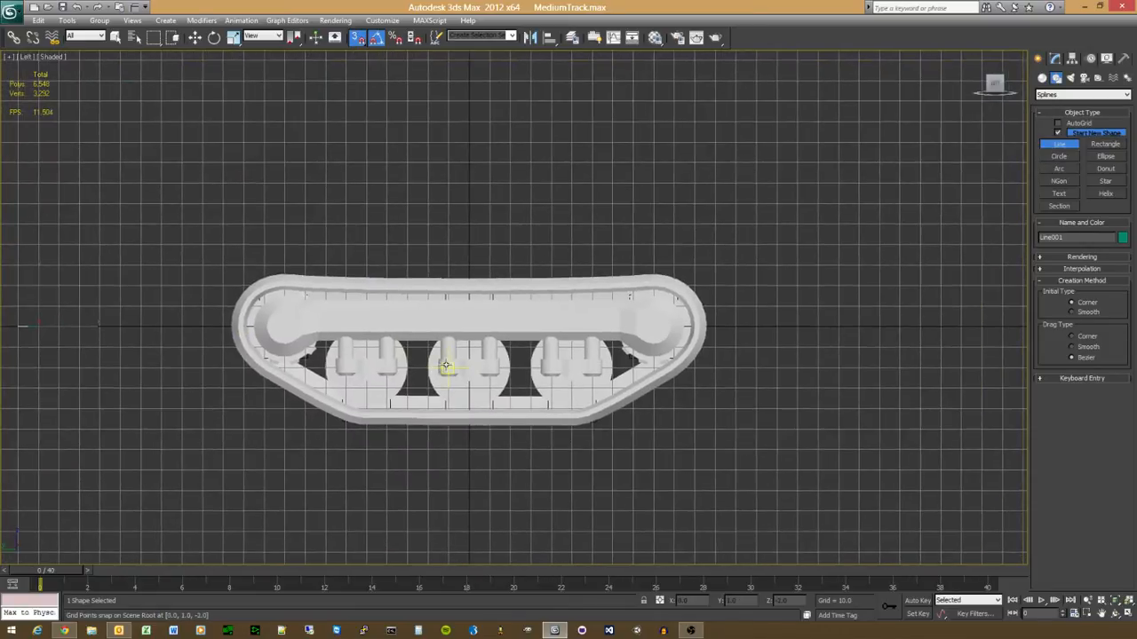
pyautogui.scroll(3, 445, 366)
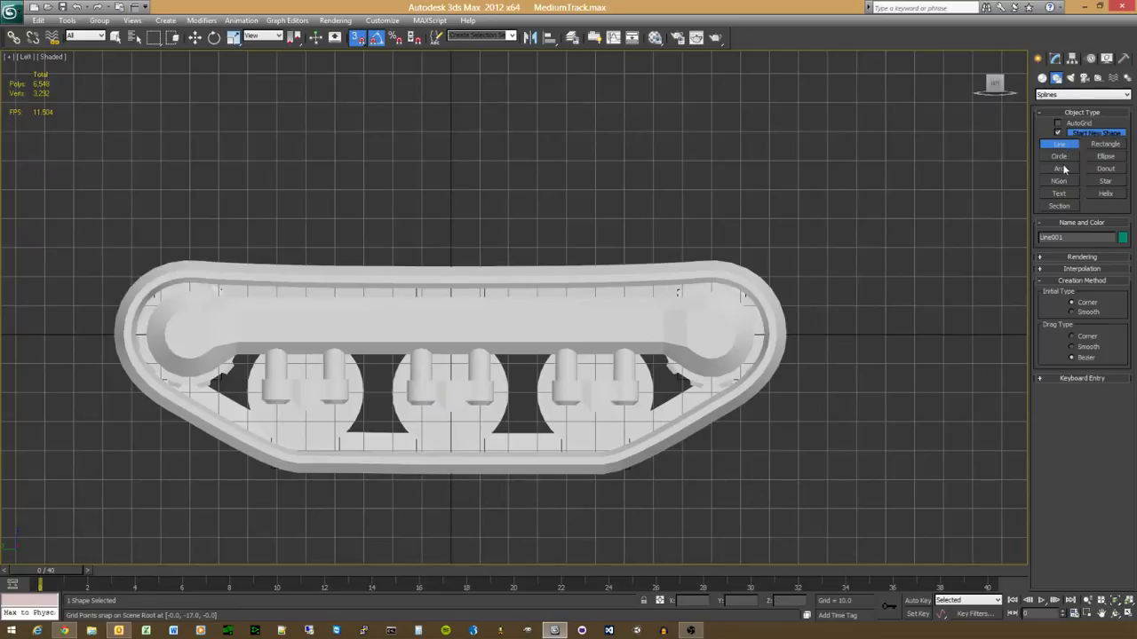
pyautogui.click(1060, 157)
pyautogui.scroll(-8, 381, 381)
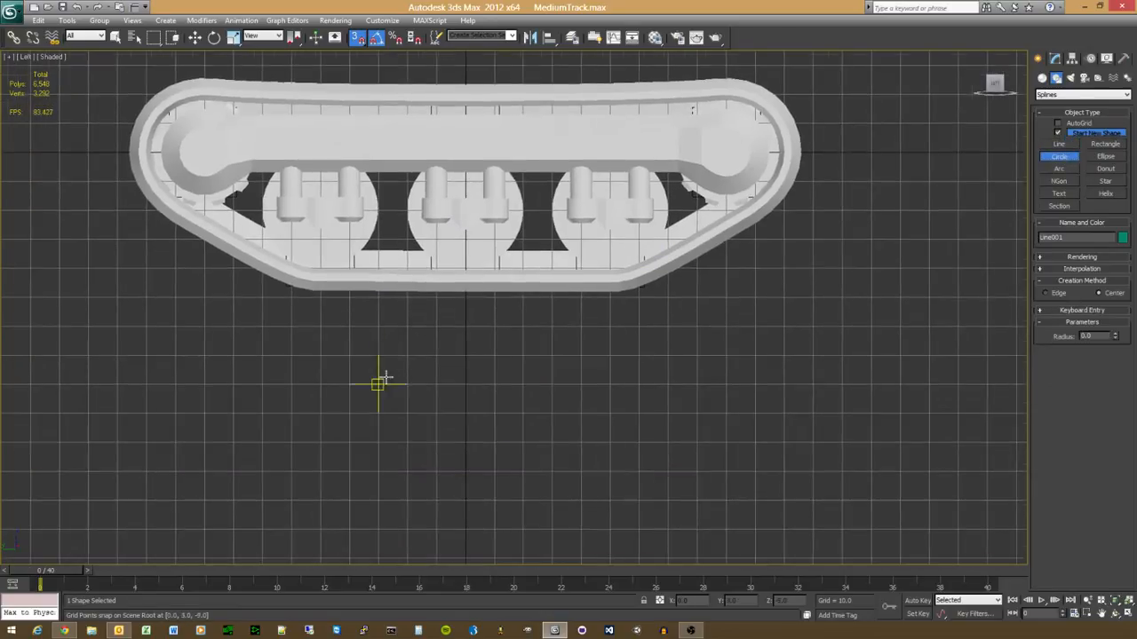
pyautogui.scroll(5, 383, 330)
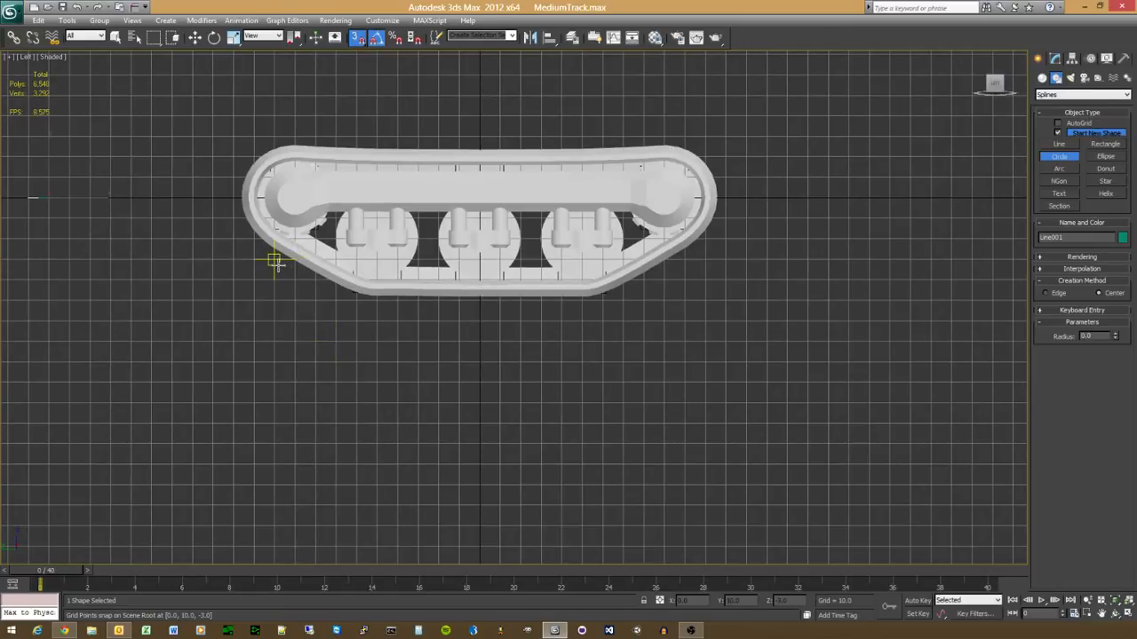
pyautogui.moveTo(275, 262); pyautogui.dragTo(288, 286)
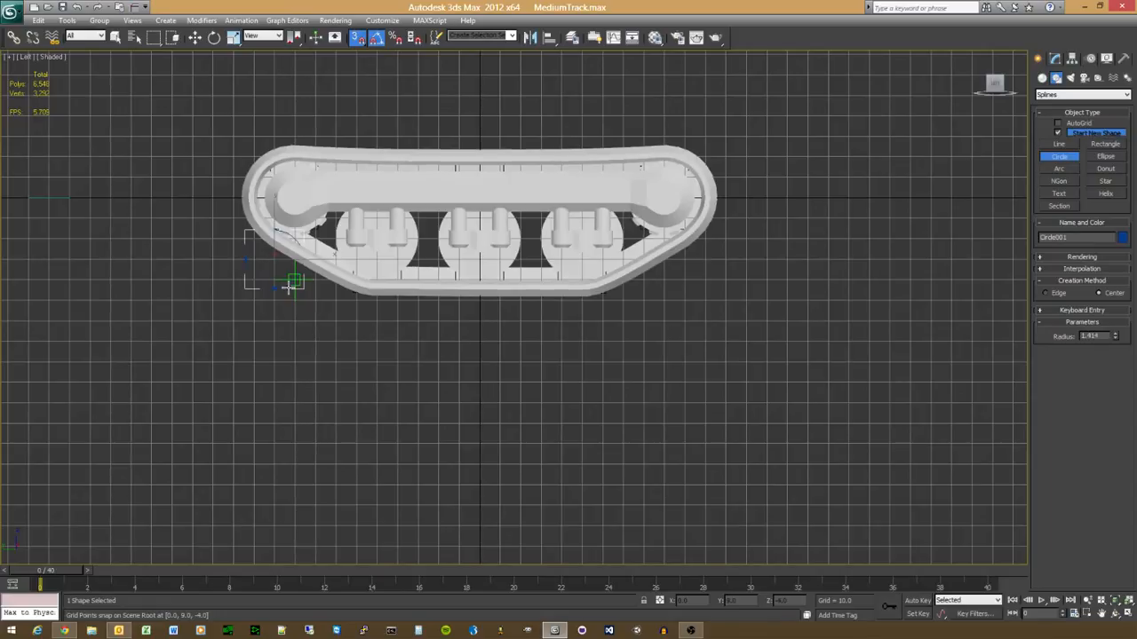
pyautogui.moveTo(289, 286)
pyautogui.mouseDown()
pyautogui.moveTo(294, 297)
pyautogui.moveTo(294, 282)
pyautogui.mouseUp()
pyautogui.hotkey('ctrl', 'z')
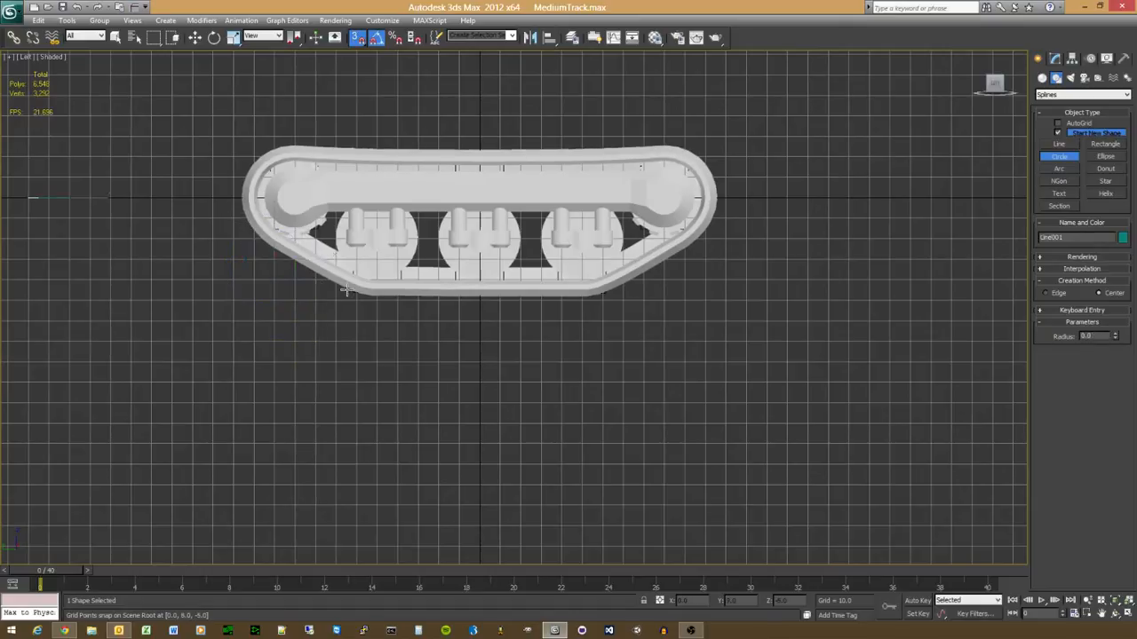
# Step: Draw two grid-snapped circles of radius 1 at the track's lower corners, centred at Y 6, Z -4 and Y -6, Z -4
pyautogui.moveTo(355, 299); pyautogui.dragTo(364, 306)
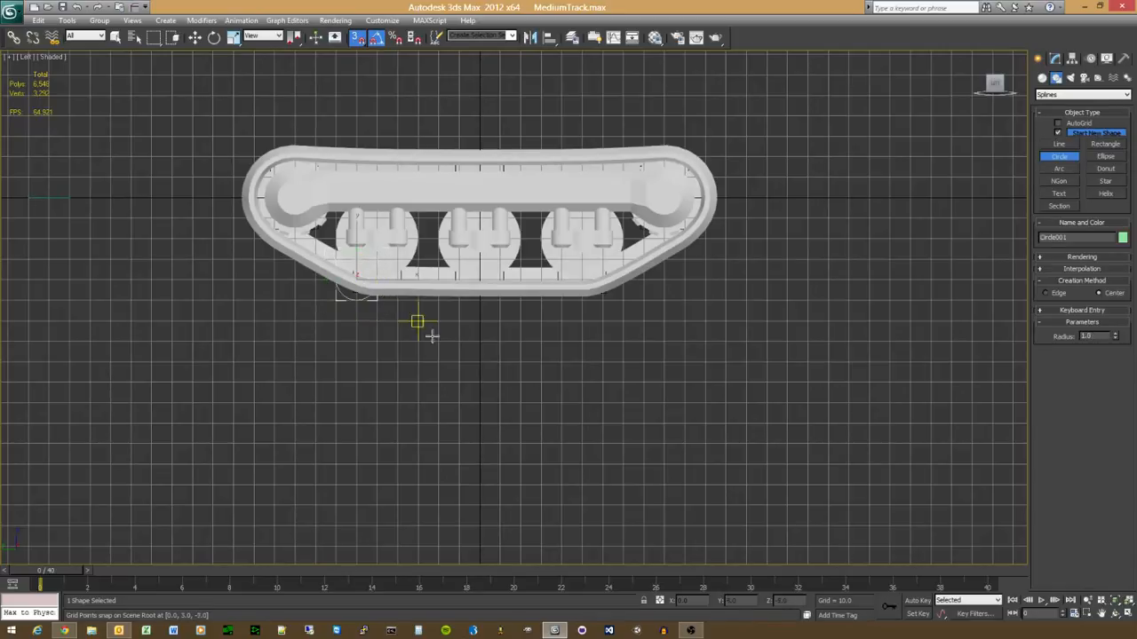
pyautogui.scroll(4, 393, 317)
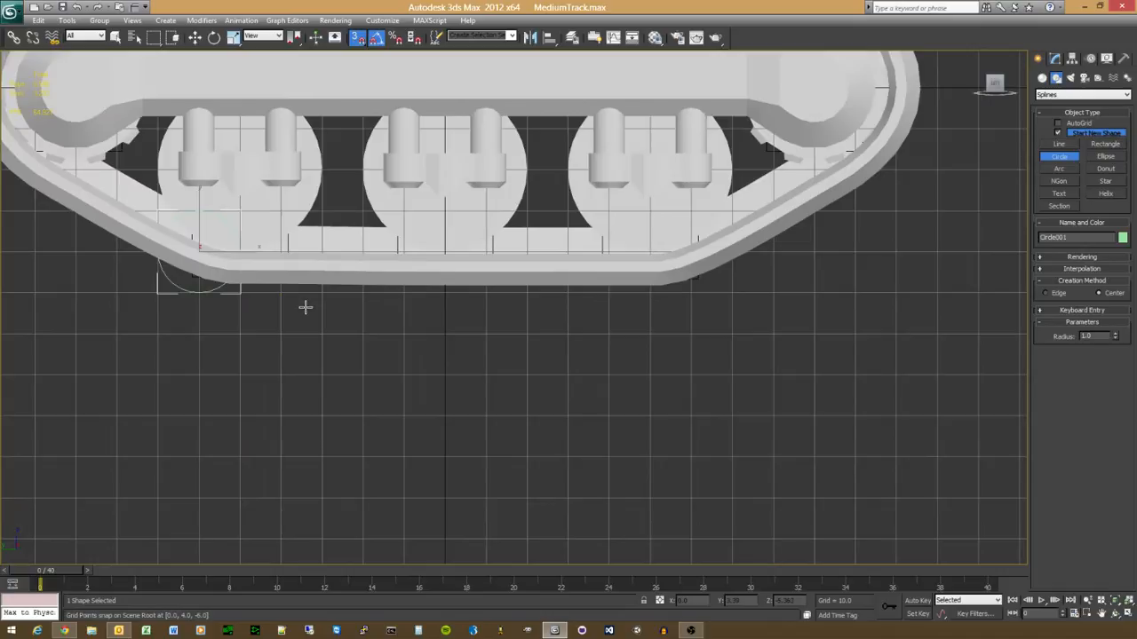
pyautogui.moveTo(304, 305); pyautogui.dragTo(294, 360, button='middle')
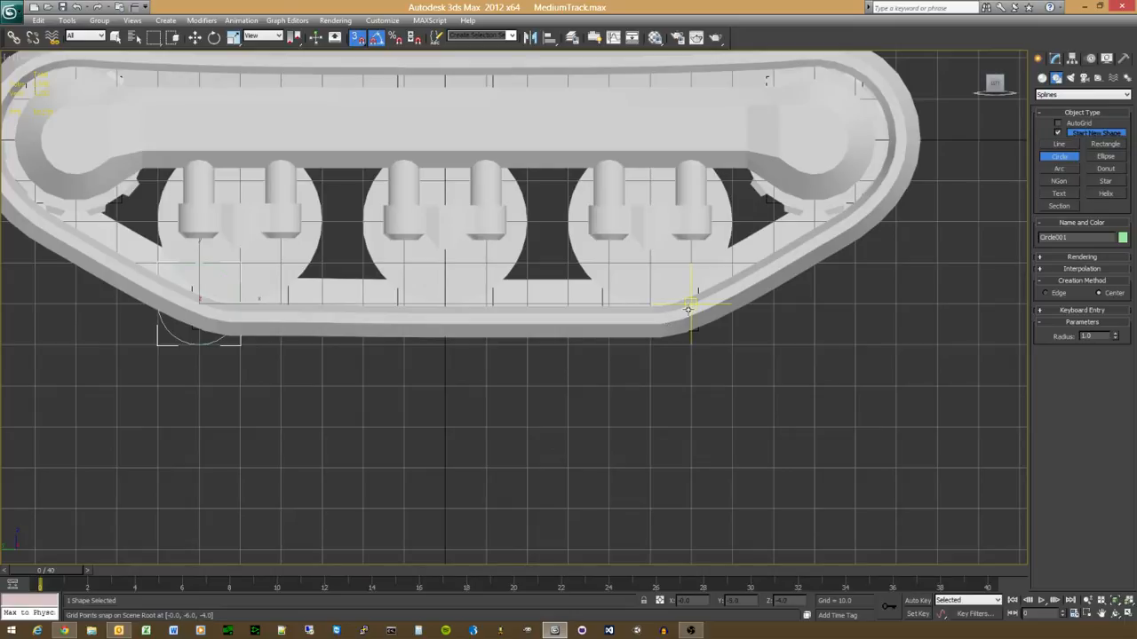
pyautogui.moveTo(688, 308); pyautogui.dragTo(692, 345)
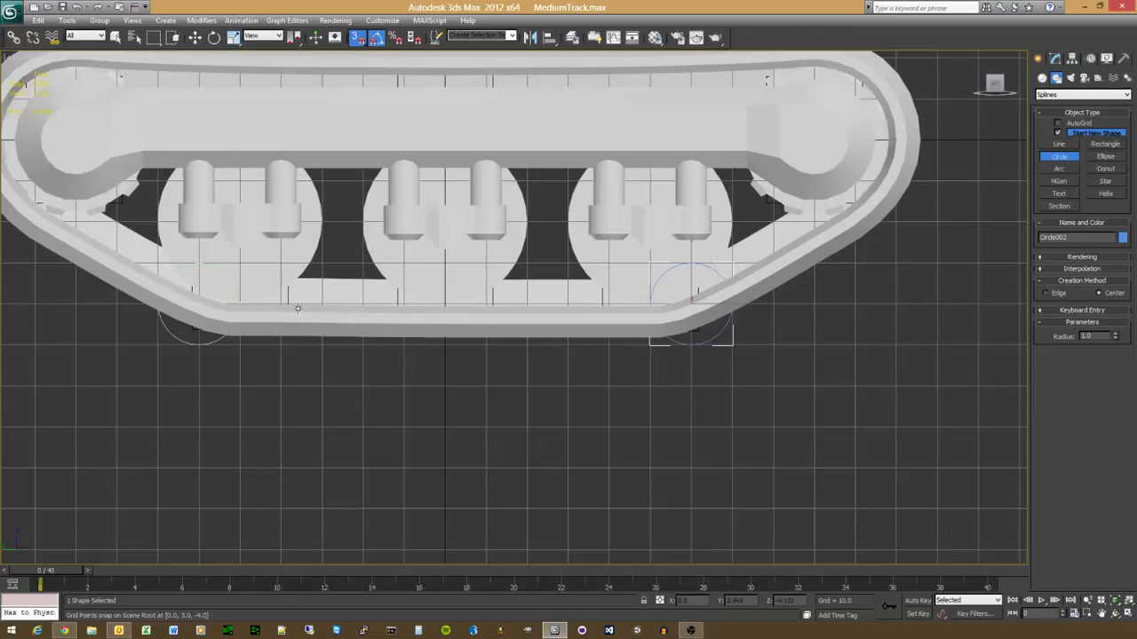
# Step: Turn off 3D snapping and delete the trial circle drawn beside the lower corner circle
pyautogui.rightClick(362, 42)
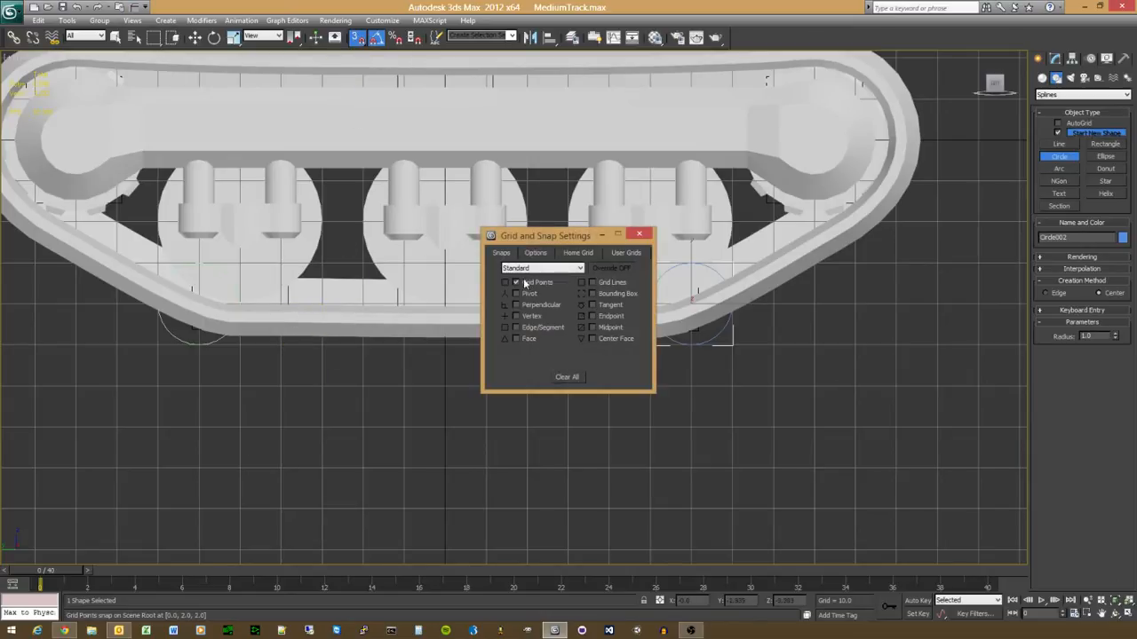
pyautogui.click(639, 234)
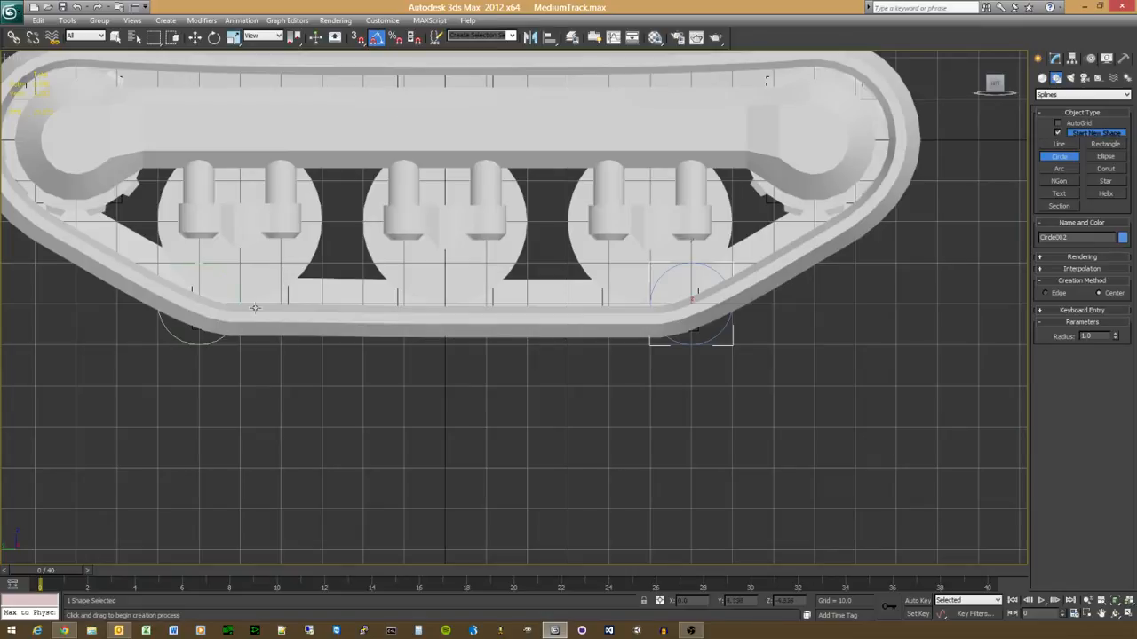
pyautogui.moveTo(280, 263); pyautogui.dragTo(280, 284)
pyautogui.press('Delete')
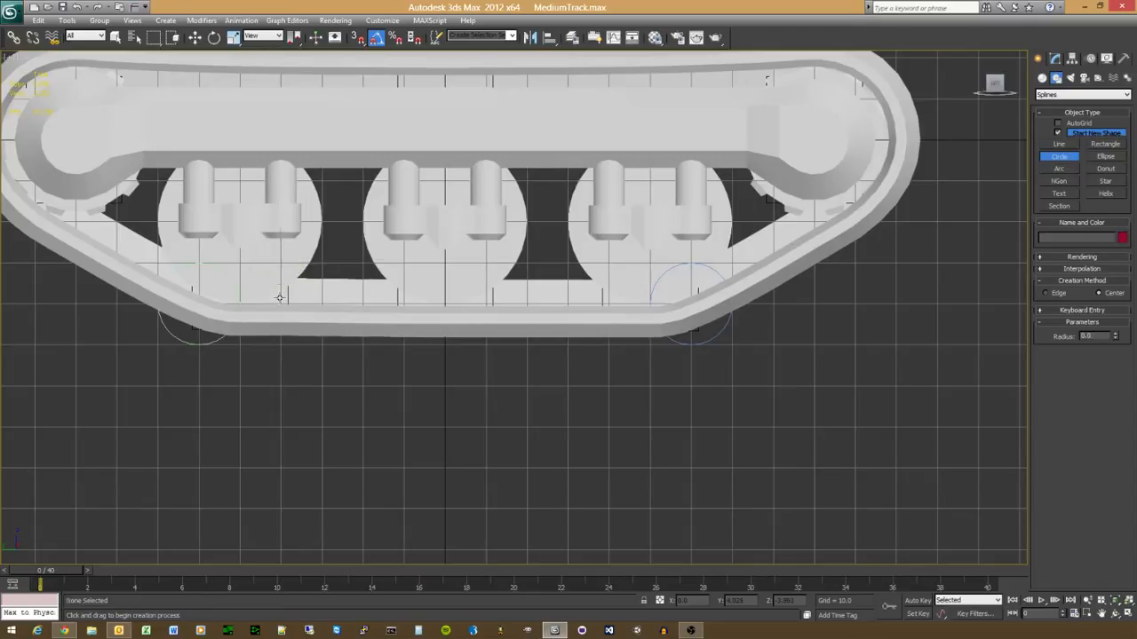
# Step: Clone the corner circle at Y 6 as a copy, about 2 units inward and 1 unit up
pyautogui.press('w')
pyautogui.click(213, 341)
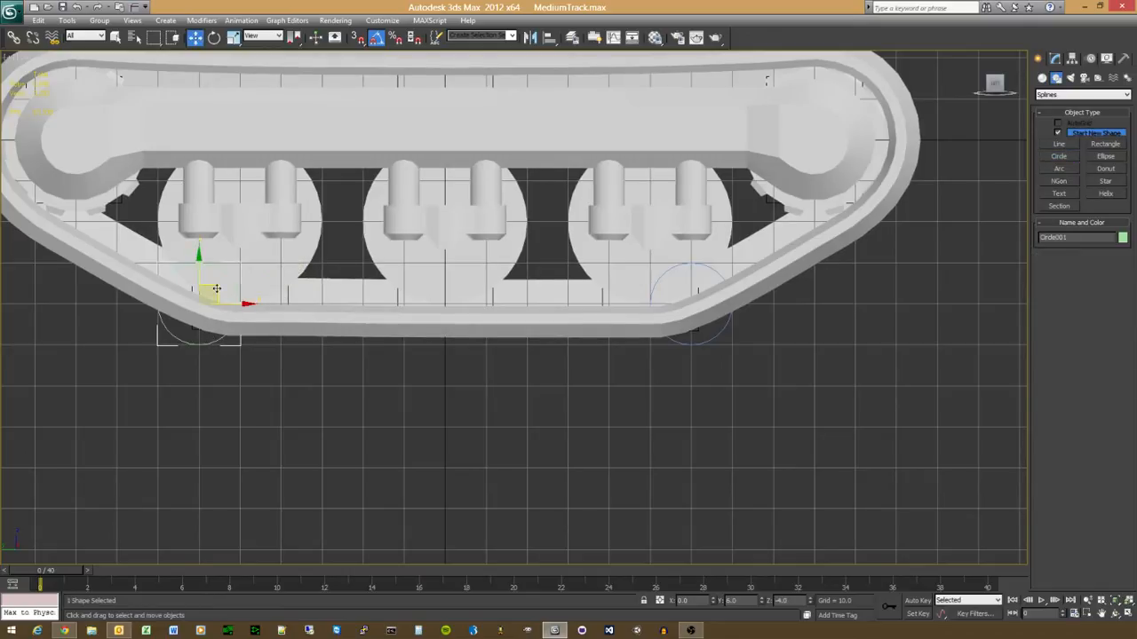
pyautogui.keyDown('shift'); pyautogui.moveTo(216, 288); pyautogui.dragTo(300, 246); pyautogui.keyUp('shift')
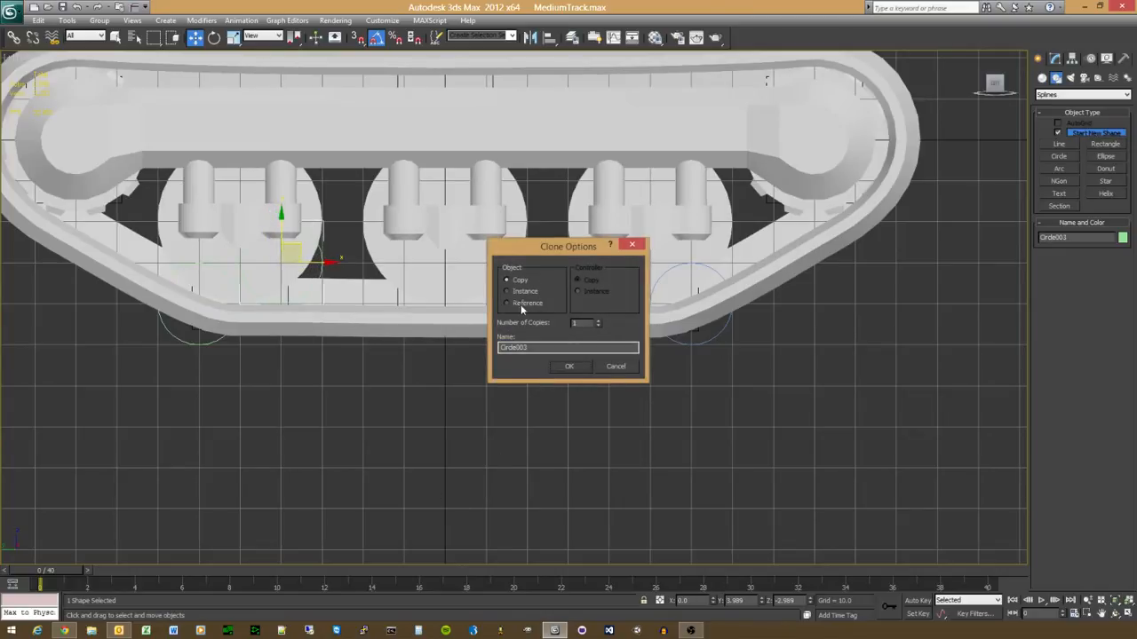
pyautogui.click(559, 370)
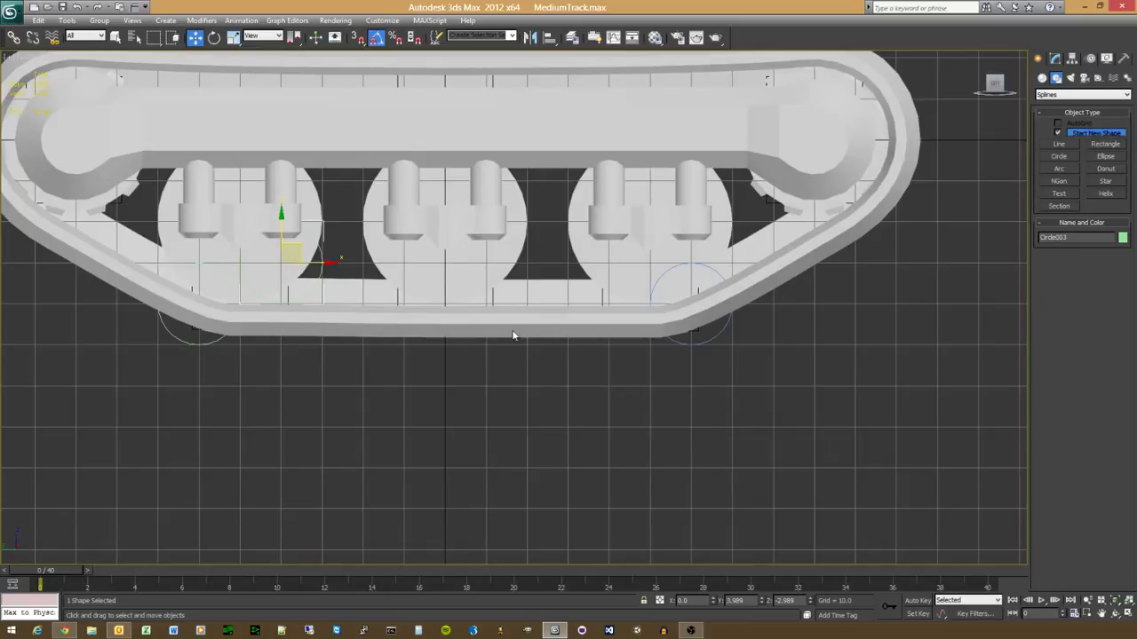
# Step: Set the copied circle's absolute world position to Y 4 and Z -3
pyautogui.press('F12')
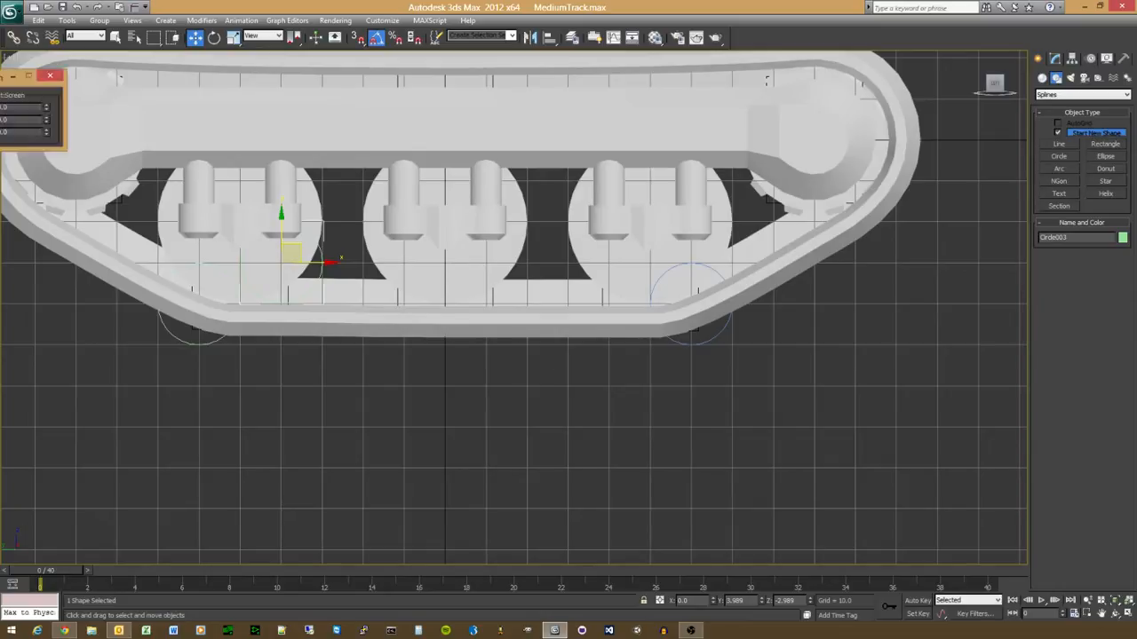
pyautogui.doubleClick(642, 140)
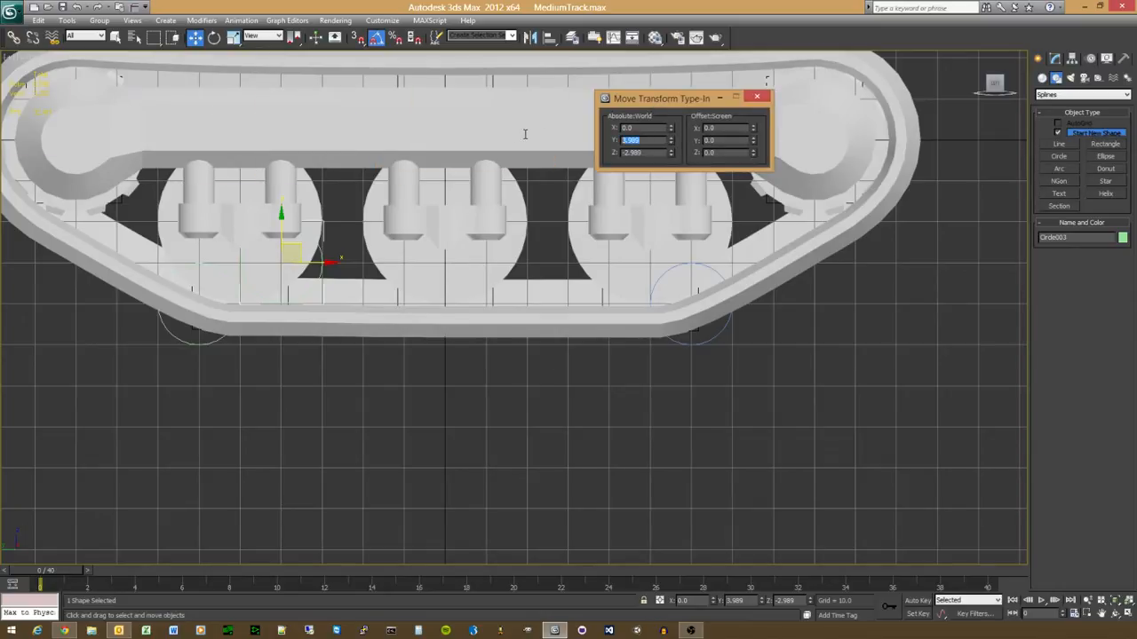
pyautogui.write('4')
pyautogui.press('Tab')
pyautogui.write('-3')
pyautogui.press('Return')
# Step: Copy the repositioned circle horizontally to Y -4, beside the opposite corner circle
pyautogui.moveTo(558, 226); pyautogui.dragTo(556, 227, button='middle')
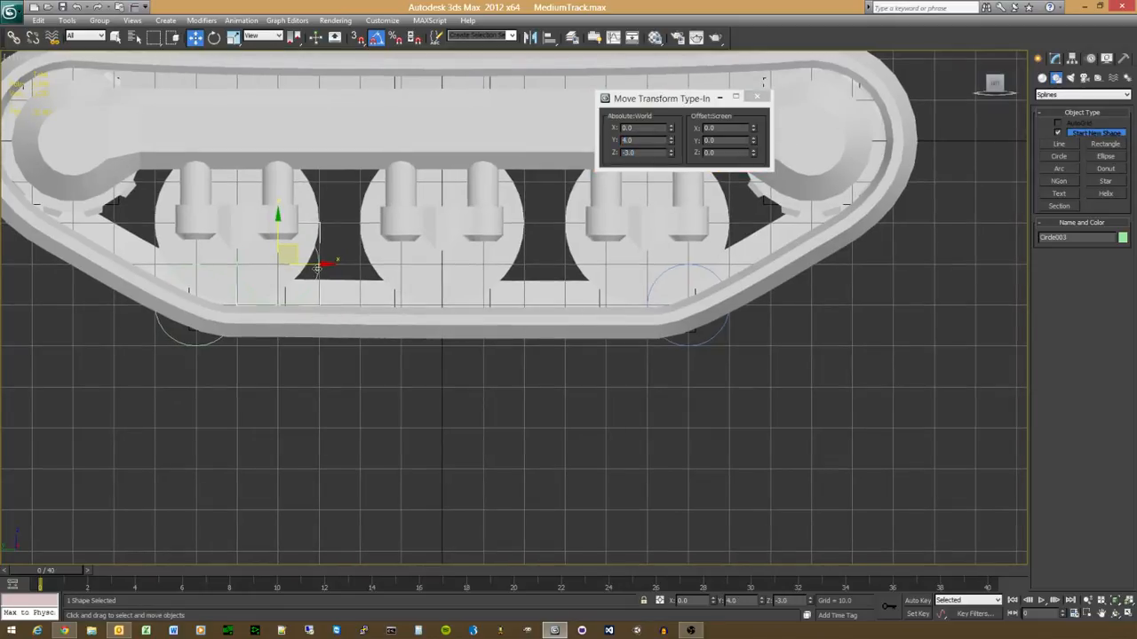
pyautogui.keyDown('shift'); pyautogui.moveTo(317, 263); pyautogui.dragTo(644, 263); pyautogui.keyUp('shift')
pyautogui.click(574, 365)
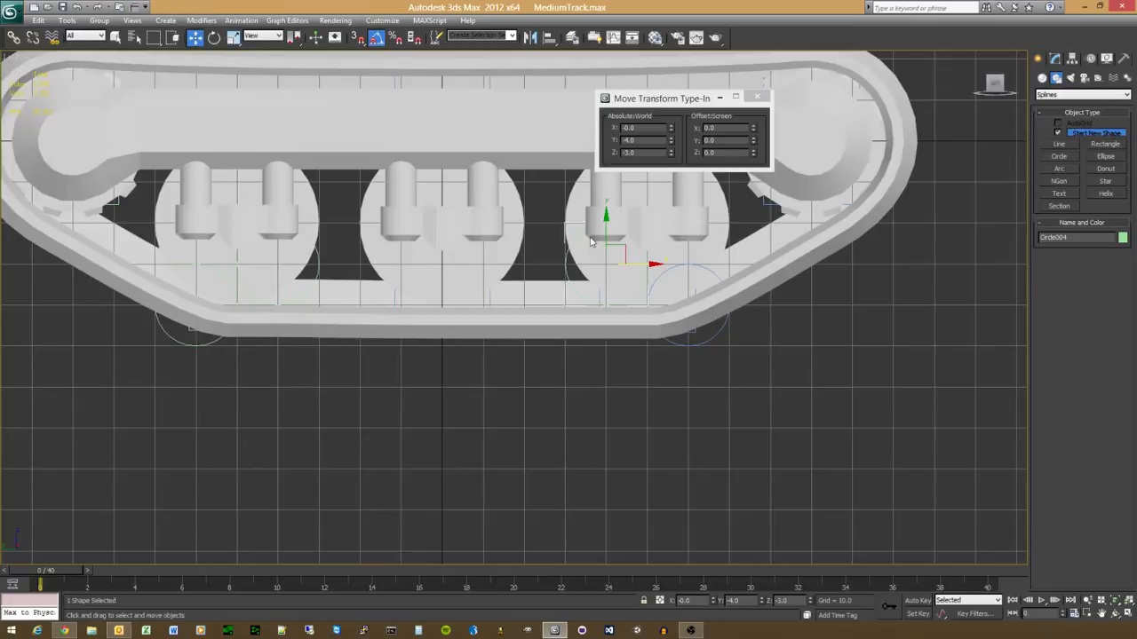
# Step: Select all four circles and move them 4 units straight down, clear of the track
pyautogui.moveTo(619, 318); pyautogui.dragTo(595, 324, button='middle')
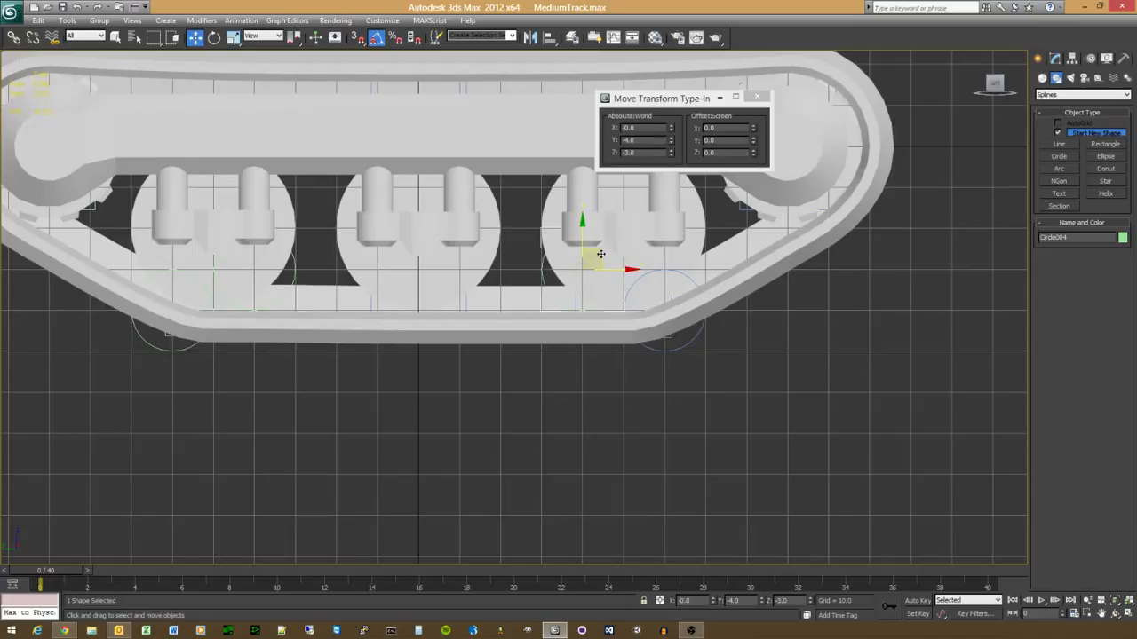
pyautogui.scroll(1, 606, 270)
pyautogui.scroll(-2, 606, 270)
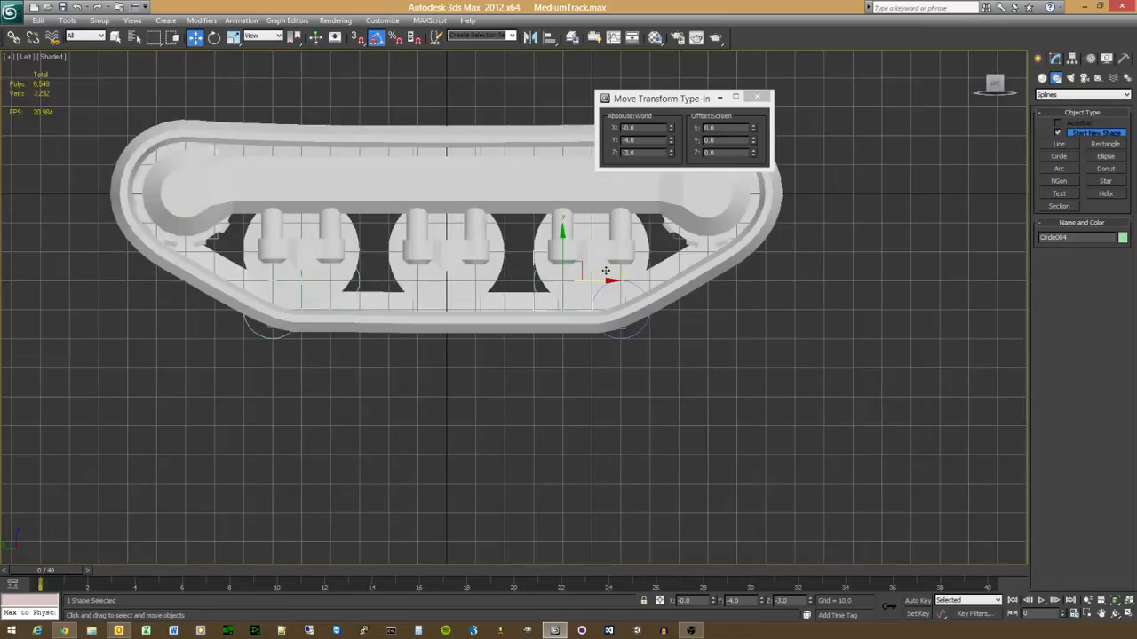
pyautogui.scroll(3, 622, 271)
pyautogui.moveTo(649, 273); pyautogui.dragTo(712, 334, button='middle')
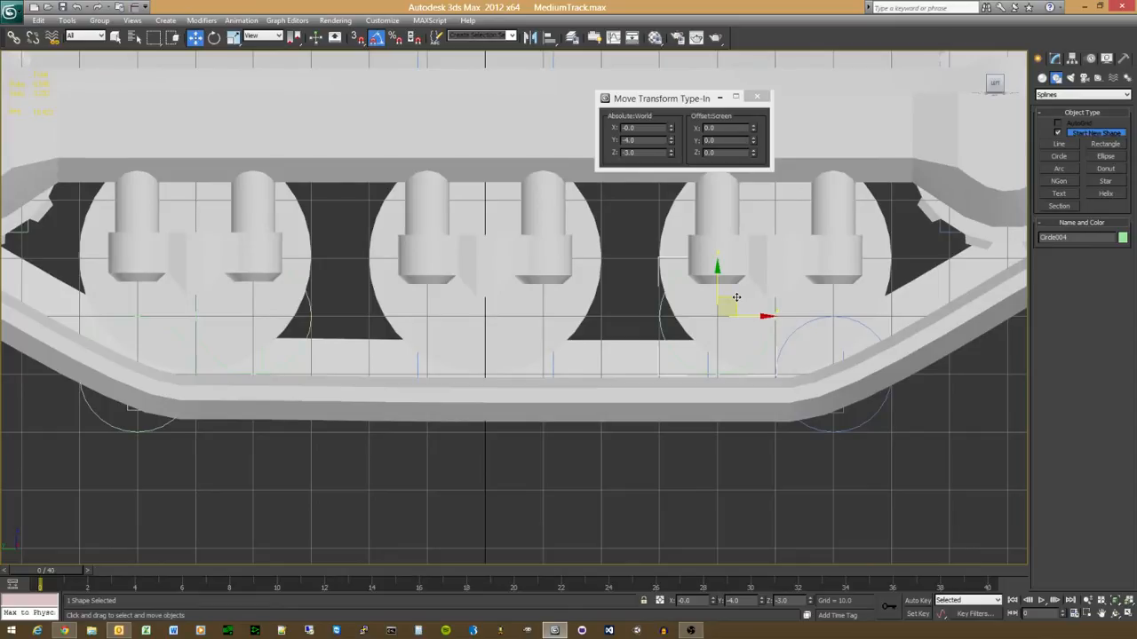
pyautogui.click(311, 313)
pyautogui.scroll(-4, 520, 386)
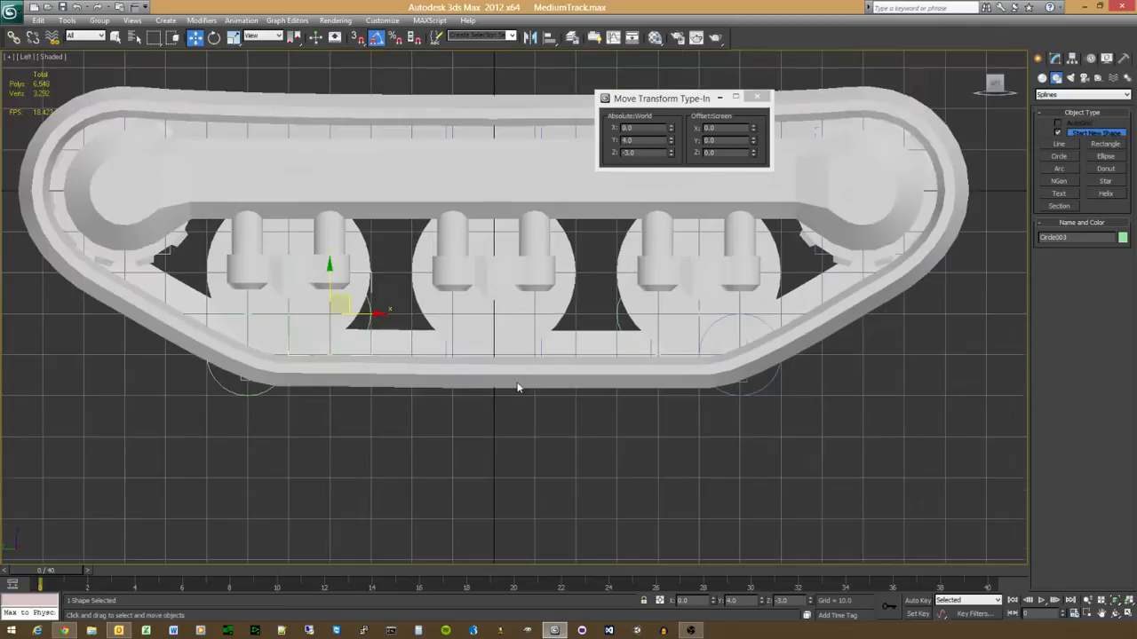
pyautogui.moveTo(681, 431); pyautogui.dragTo(42, 228)
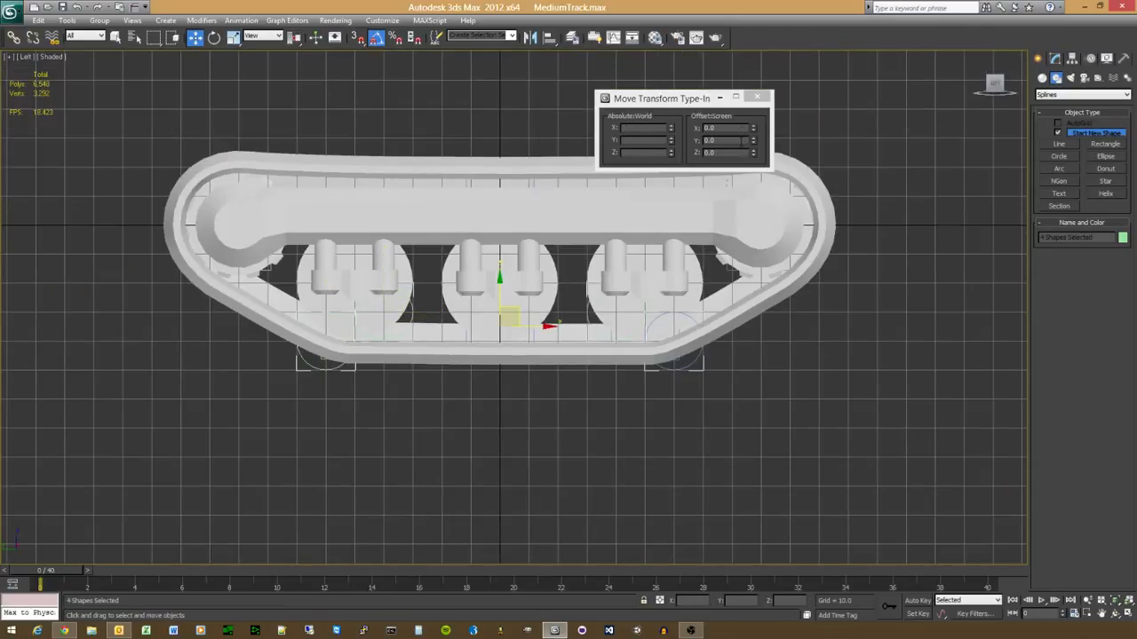
pyautogui.click(710, 141)
pyautogui.write('8')
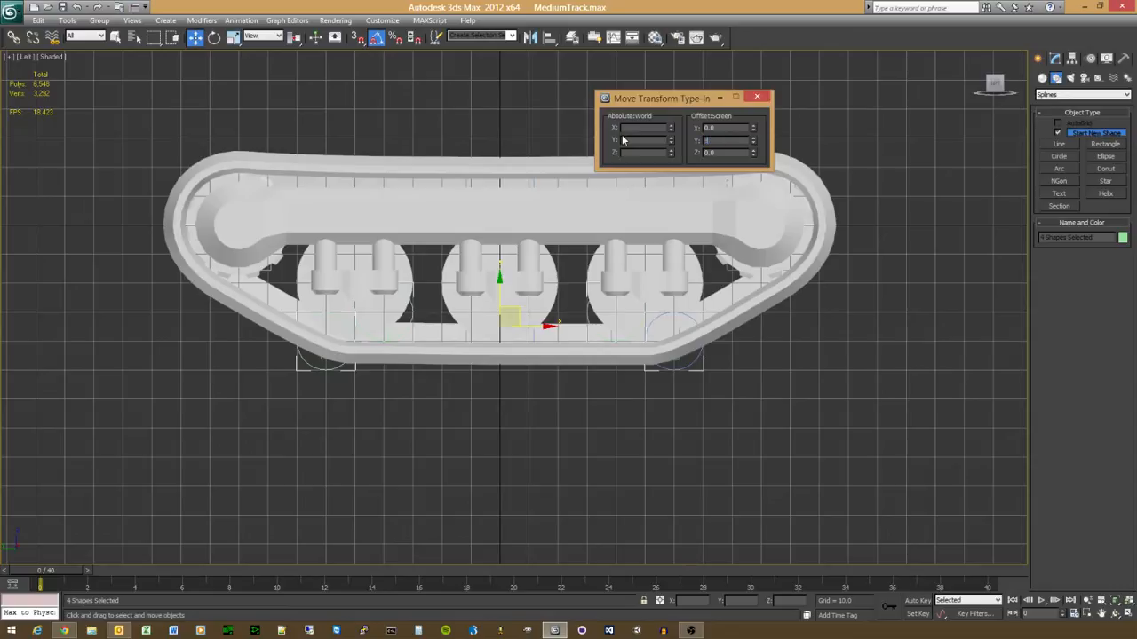
pyautogui.press('Return')
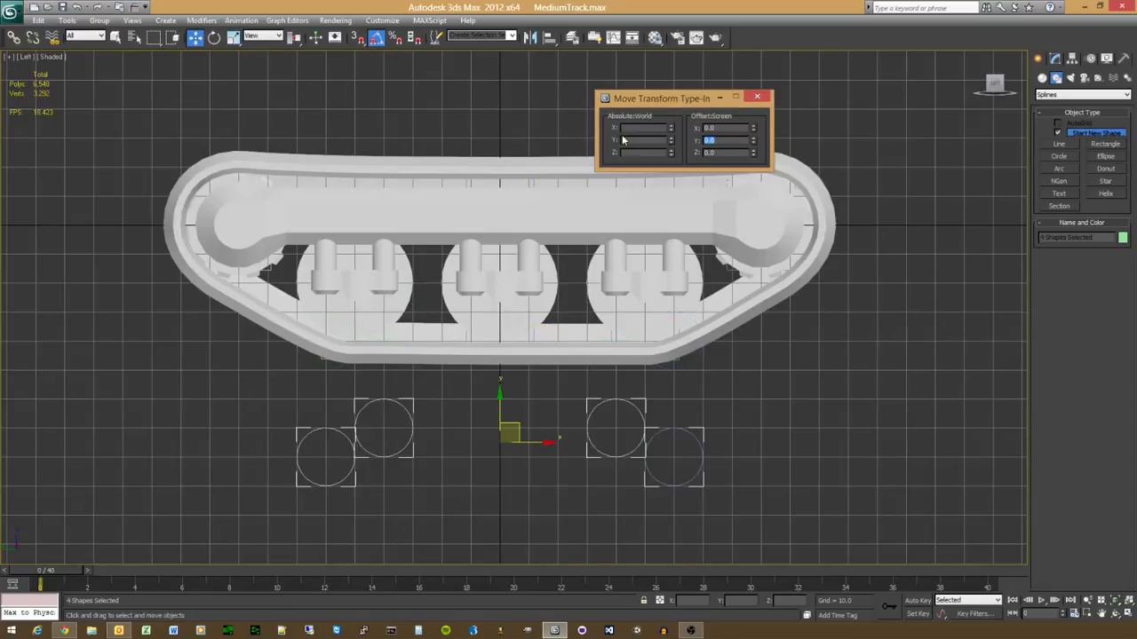
# Step: Clone the upper inner circle at Y 4 as a copy, about 1.5 units straight down
pyautogui.scroll(6, 480, 389)
pyautogui.click(481, 391)
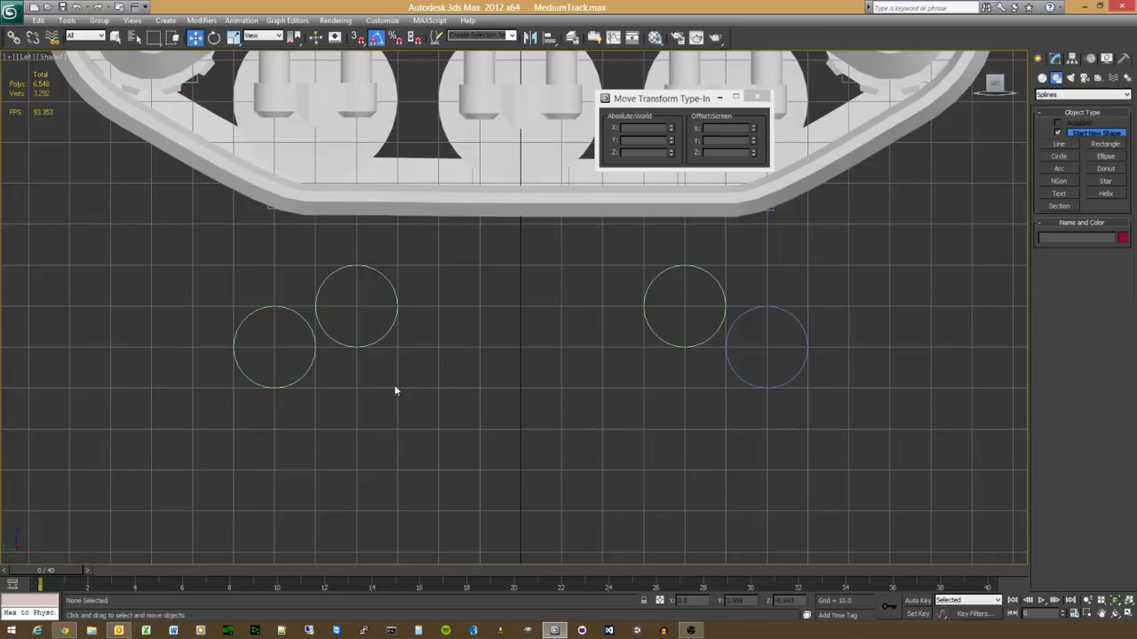
pyautogui.click(396, 307)
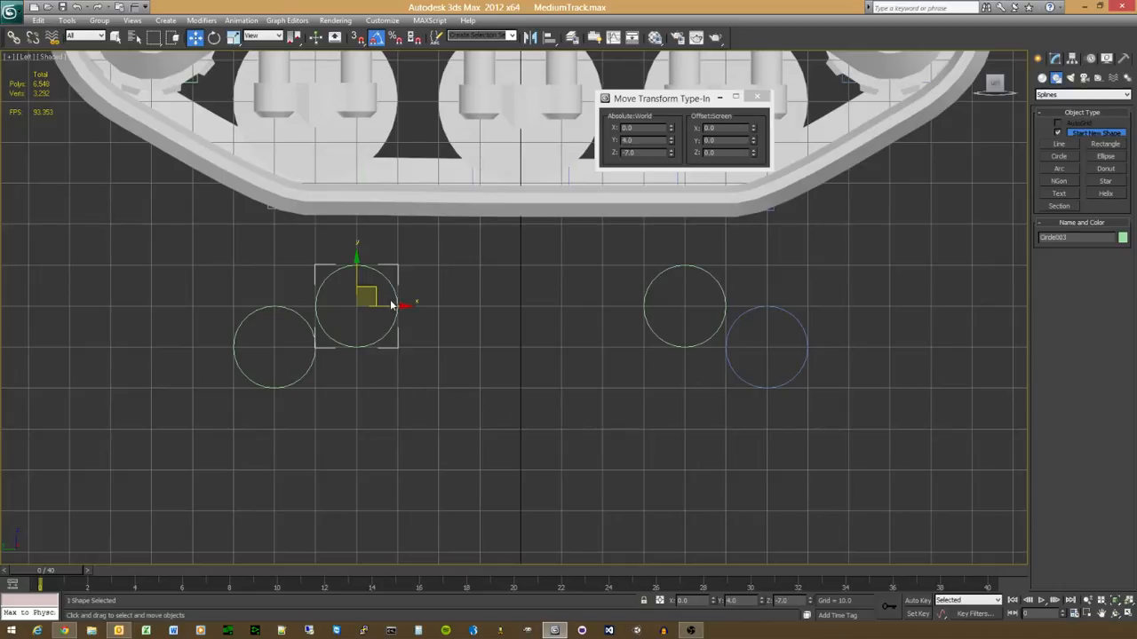
pyautogui.moveTo(373, 287); pyautogui.dragTo(372, 368)
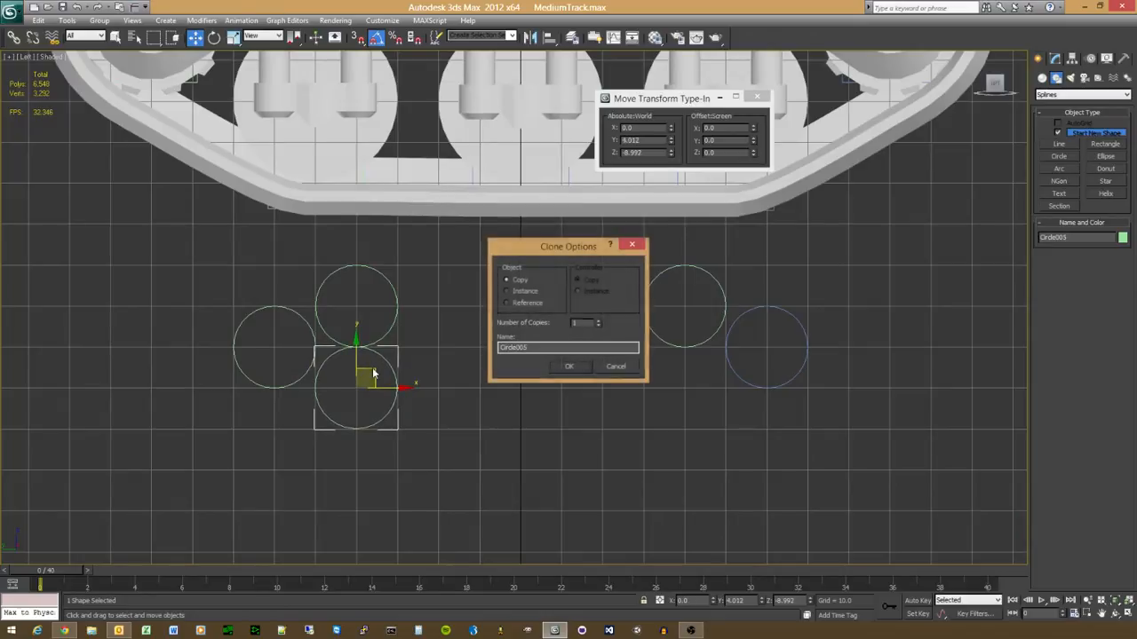
pyautogui.click(604, 367)
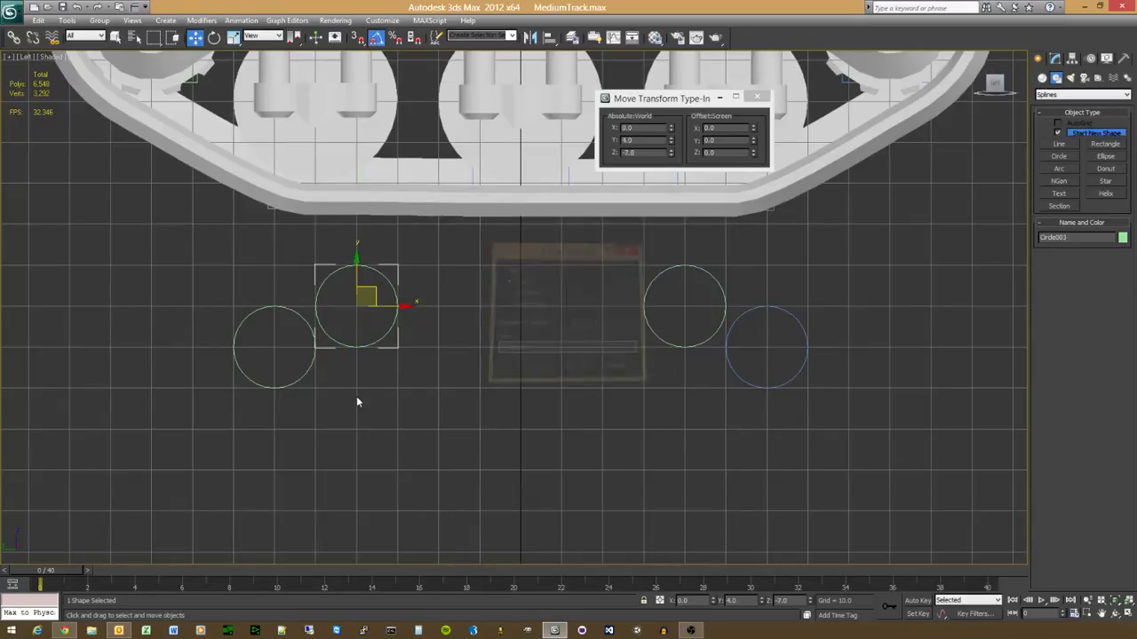
pyautogui.moveTo(376, 291)
pyautogui.keyDown('shift'); pyautogui.mouseDown()
pyautogui.moveTo(391, 360)
pyautogui.moveTo(376, 355)
pyautogui.mouseUp(); pyautogui.keyUp('shift')
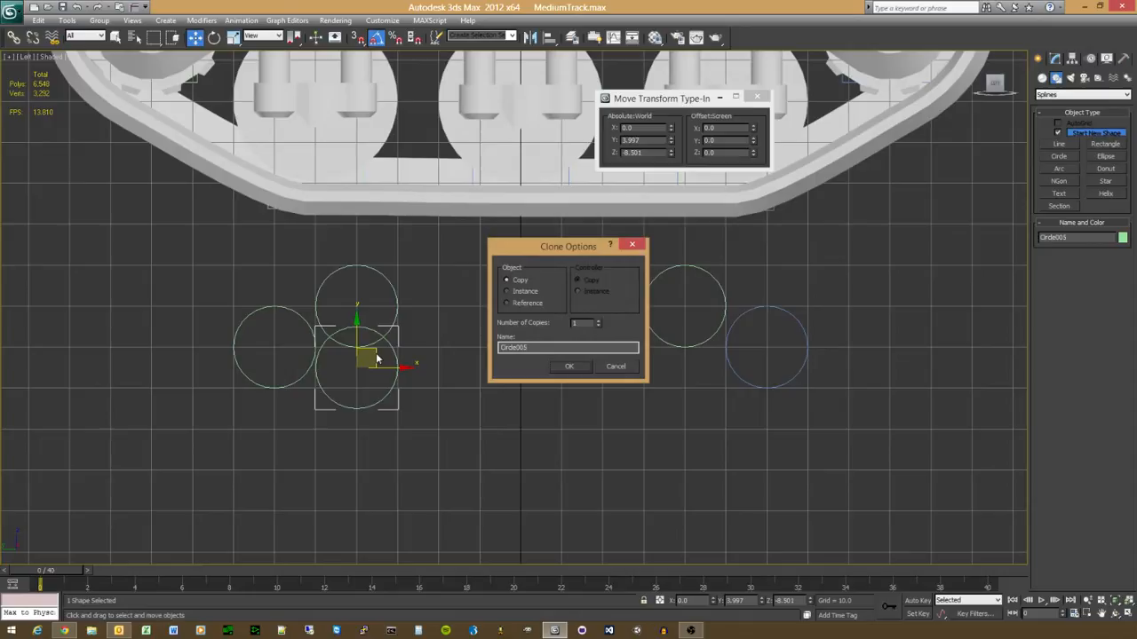
pyautogui.click(571, 367)
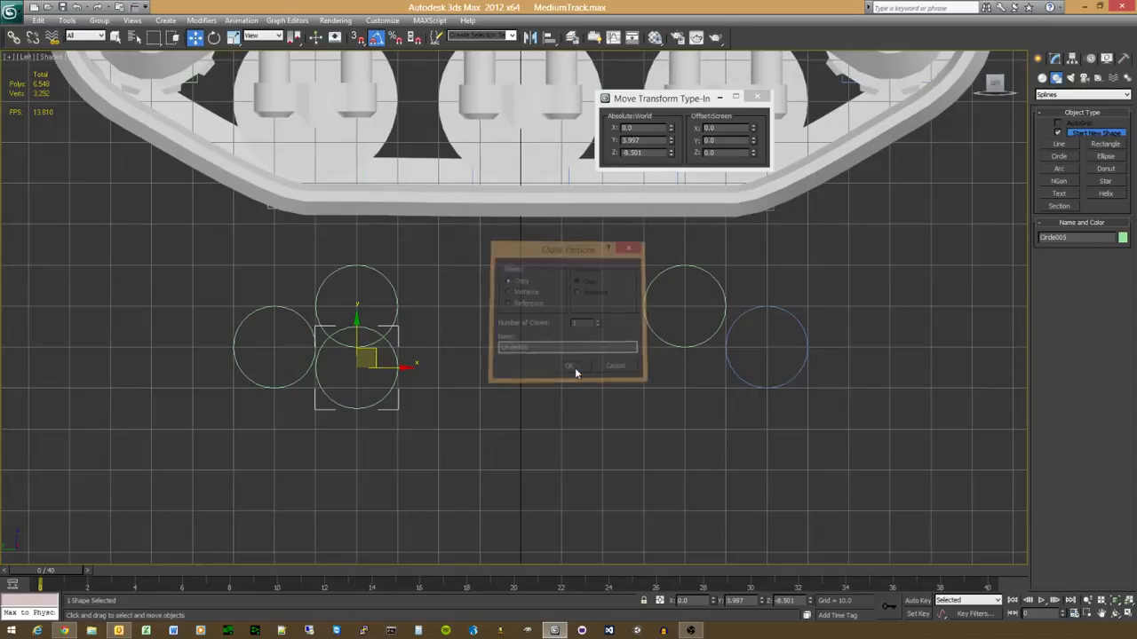
# Step: Set the copied circle's radius to 0.5
pyautogui.click(1056, 59)
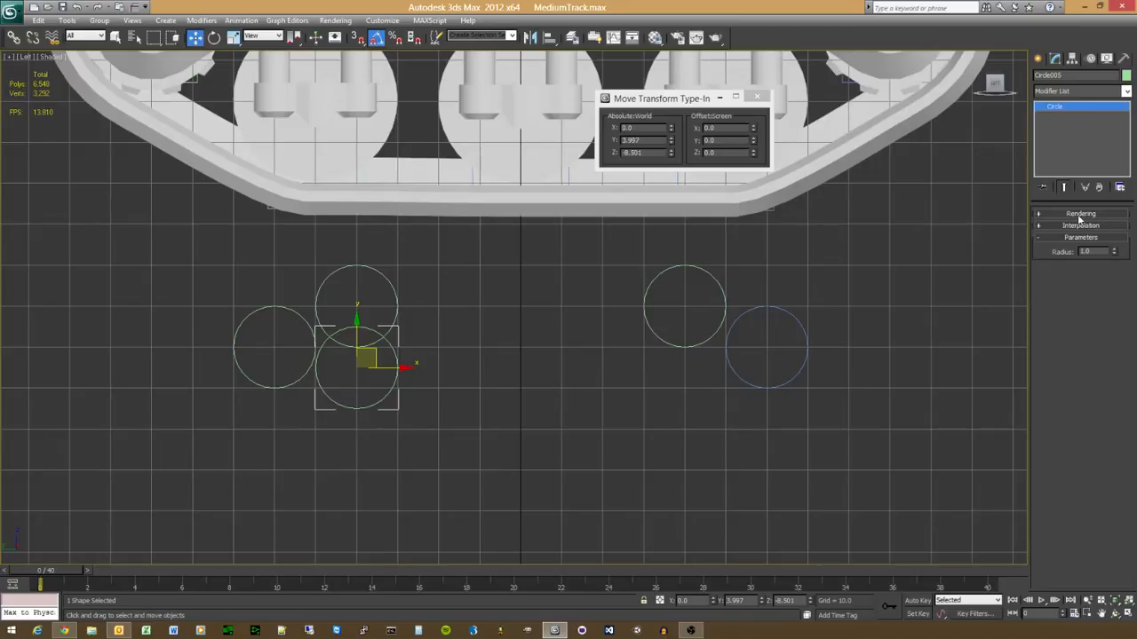
pyautogui.doubleClick(1087, 251)
pyautogui.write('0.5')
pyautogui.press('Return')
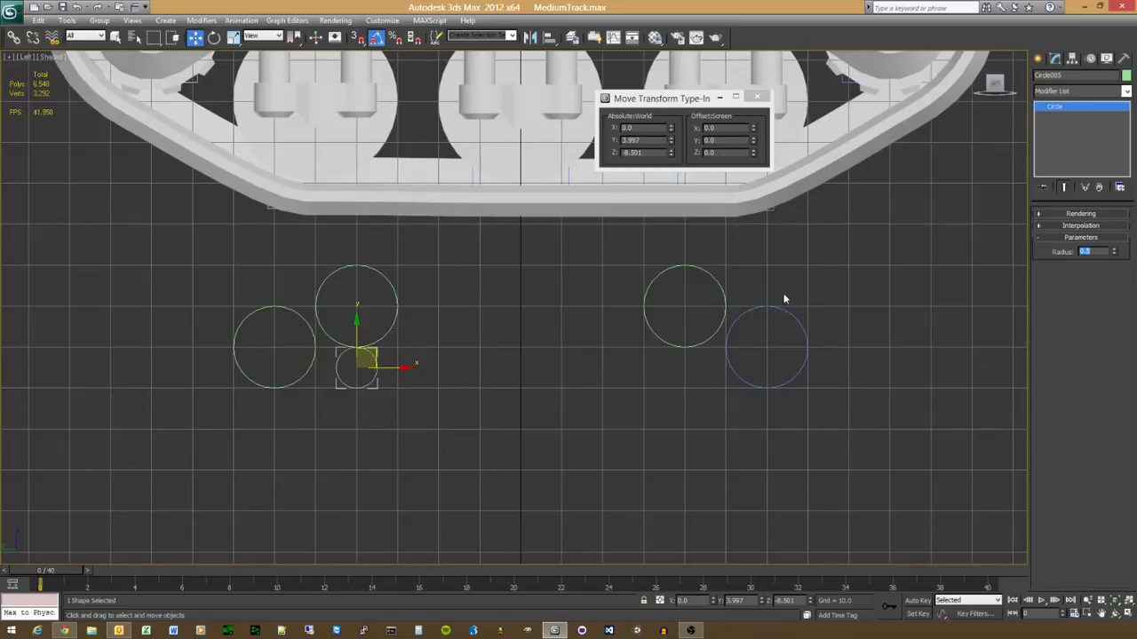
# Step: Set the small circle's absolute world Y position to 4, directly beneath the circle it was copied from
pyautogui.moveTo(653, 141); pyautogui.dragTo(405, 139)
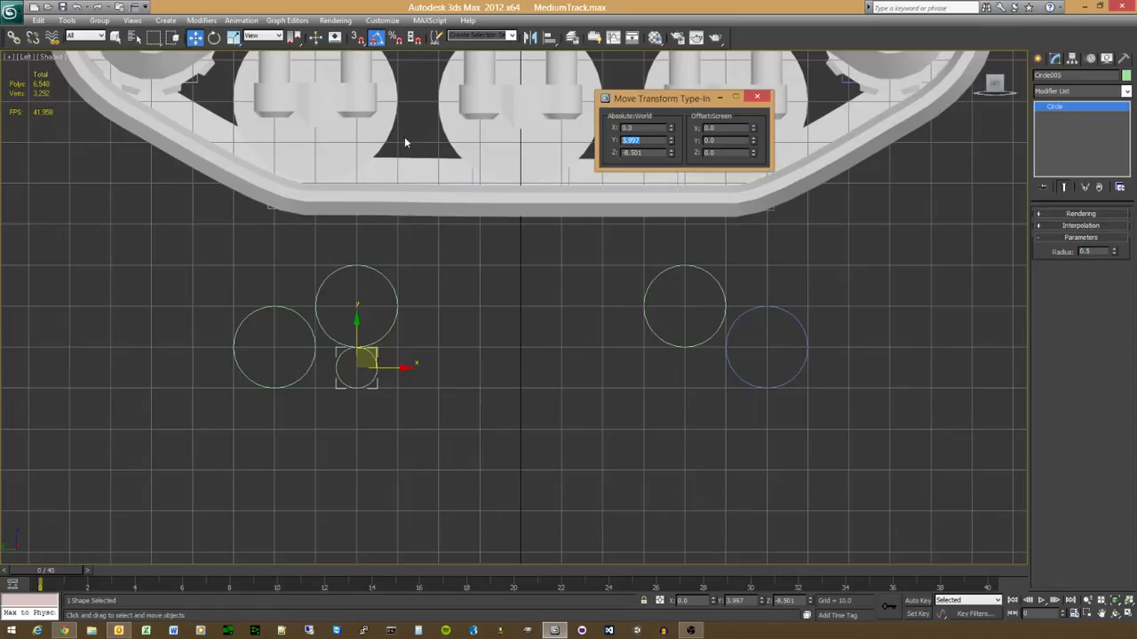
pyautogui.write('4')
pyautogui.press('Tab')
pyautogui.write('-8.5')
pyautogui.press('Return')
# Step: Set the radius of both upper inner circles, at Y 4 and Y -4, to 0.75
pyautogui.click(393, 292)
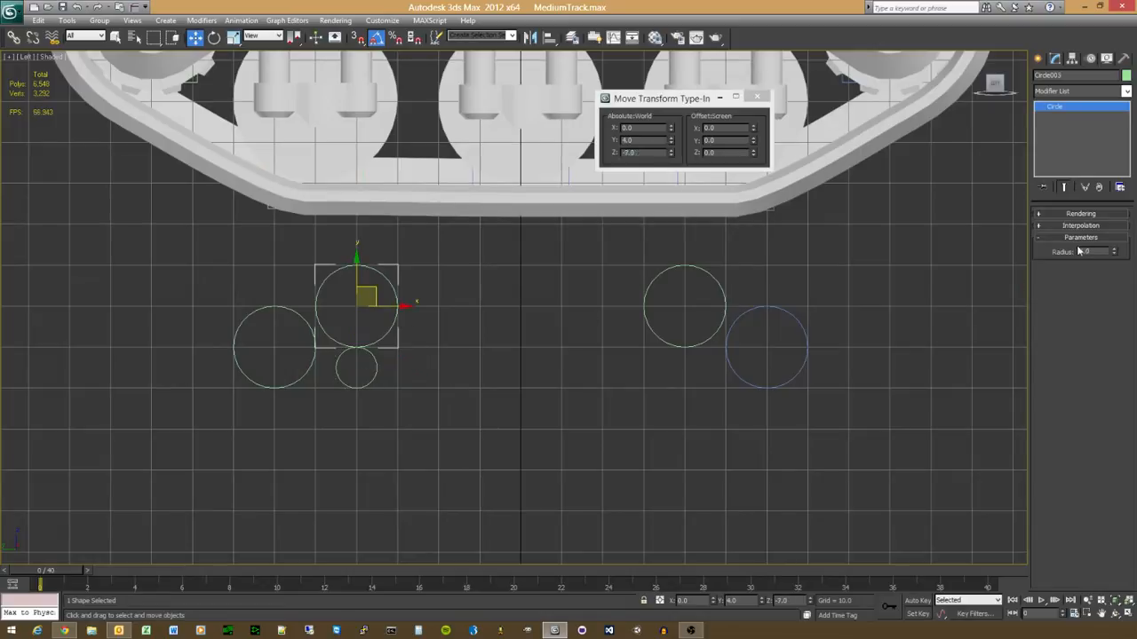
pyautogui.moveTo(1091, 253); pyautogui.dragTo(909, 241)
pyautogui.write('.75')
pyautogui.press('Return')
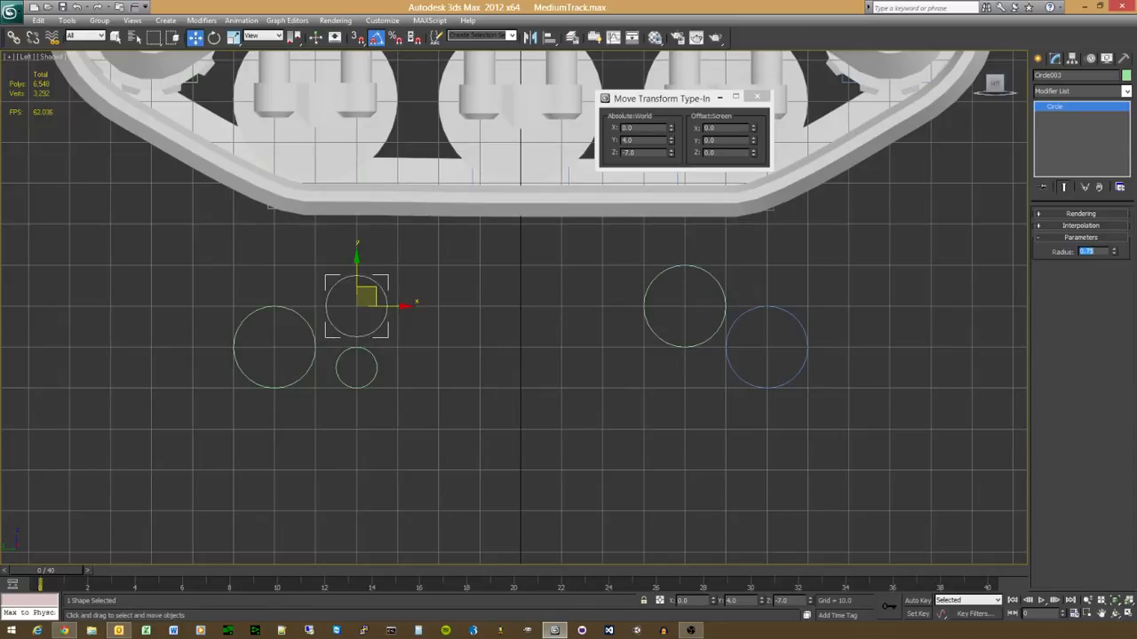
pyautogui.click(682, 264)
pyautogui.click(698, 269)
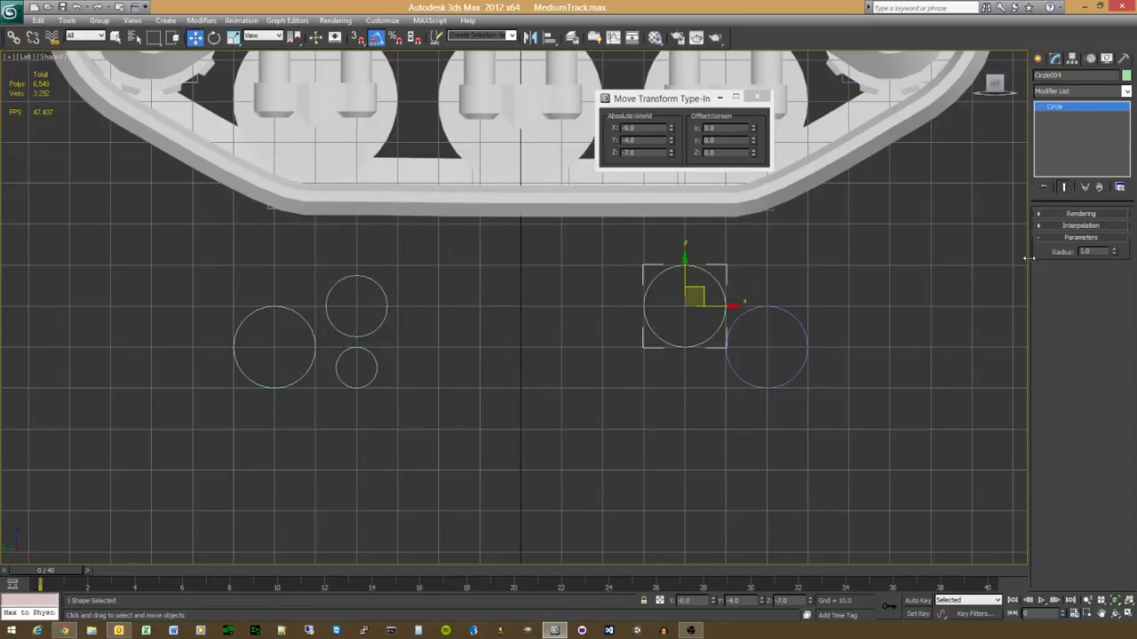
pyautogui.moveTo(1095, 251); pyautogui.dragTo(894, 234)
pyautogui.write('.75')
pyautogui.press('Return')
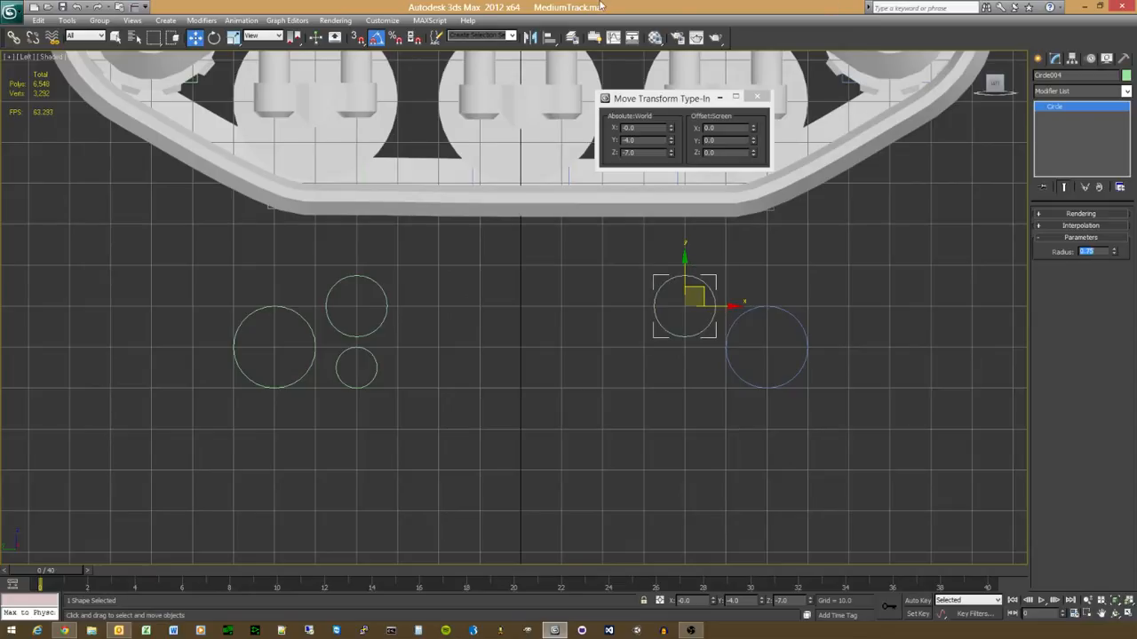
pyautogui.click(376, 368)
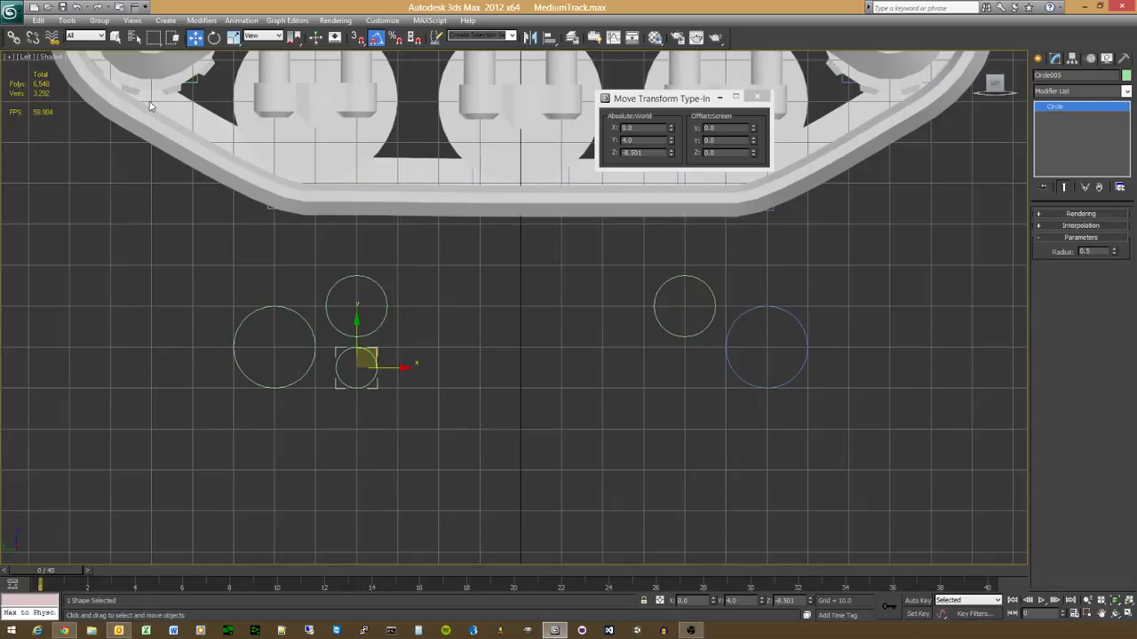
pyautogui.click(69, 21)
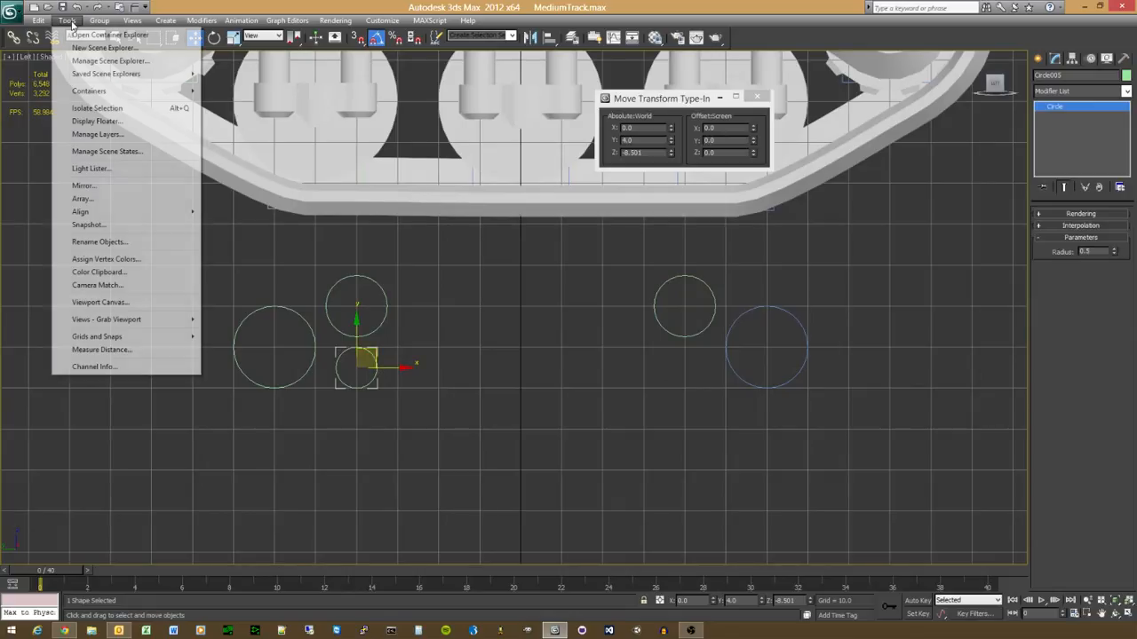
pyautogui.click(112, 201)
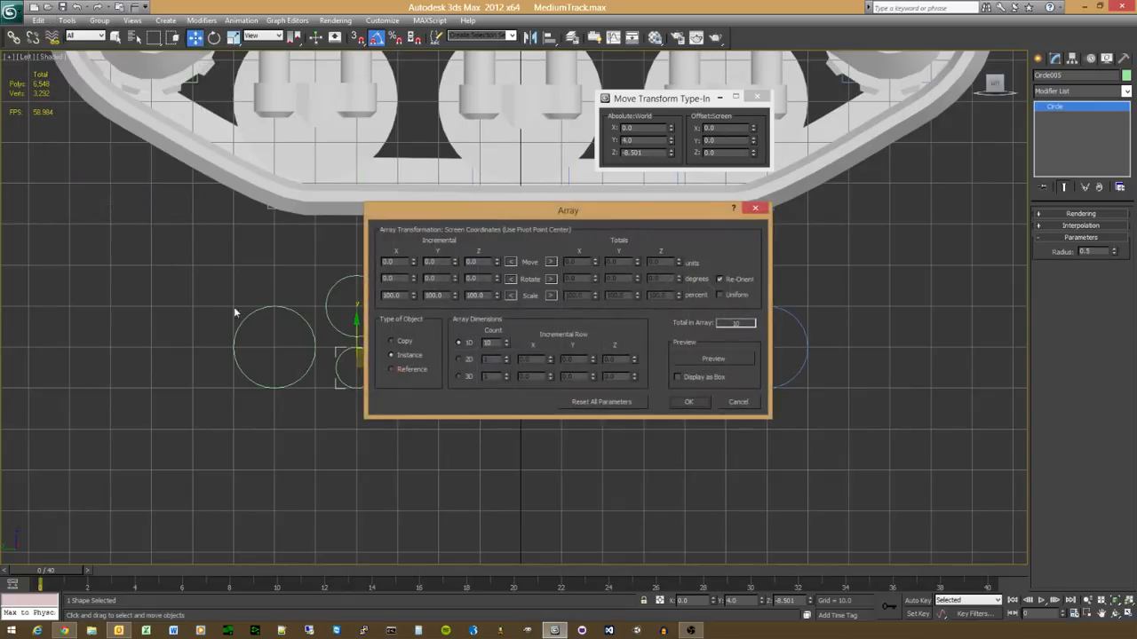
pyautogui.moveTo(476, 219); pyautogui.dragTo(432, 89)
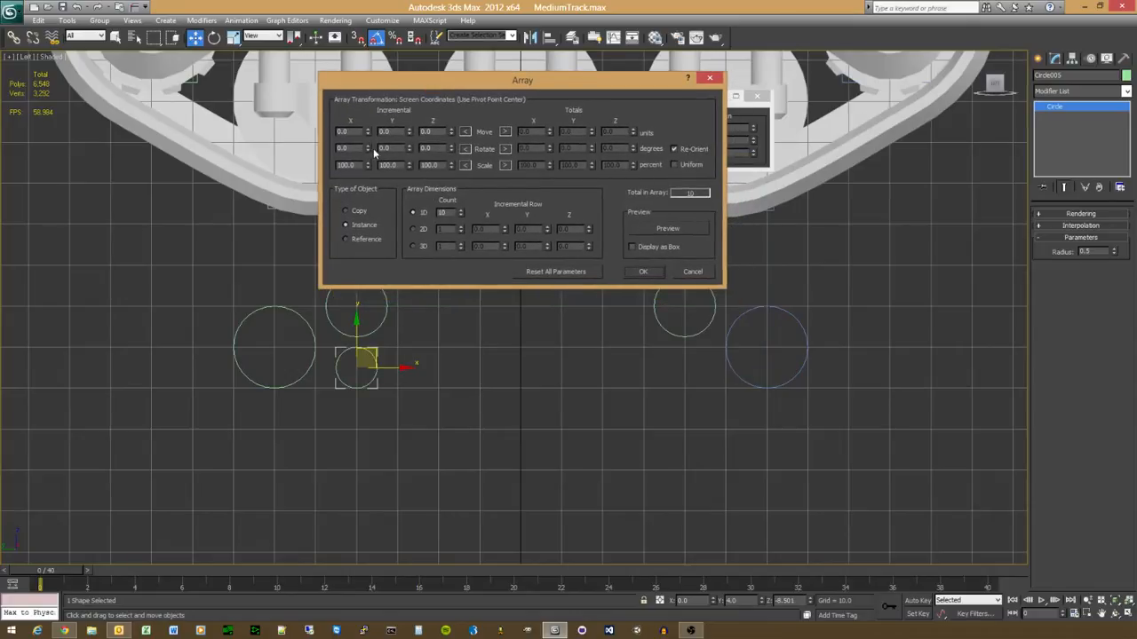
pyautogui.doubleClick(353, 132)
pyautogui.write('1')
pyautogui.press('Tab')
pyautogui.moveTo(451, 212); pyautogui.dragTo(373, 204)
pyautogui.click(674, 228)
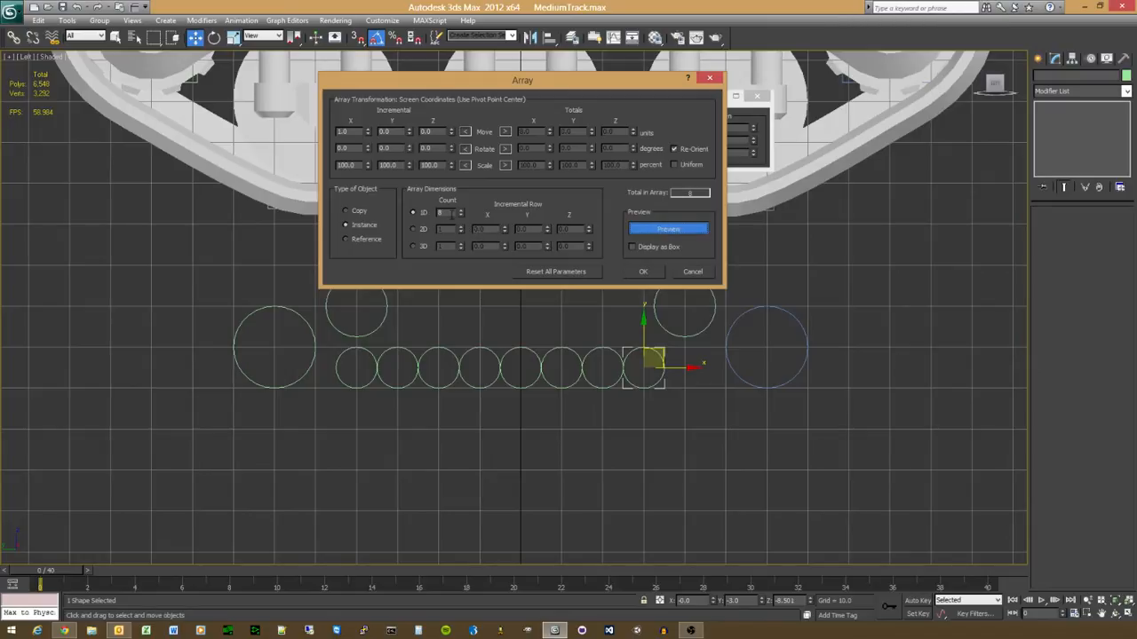
pyautogui.doubleClick(439, 213)
pyautogui.doubleClick(346, 131)
pyautogui.write('1.25')
pyautogui.press('Tab')
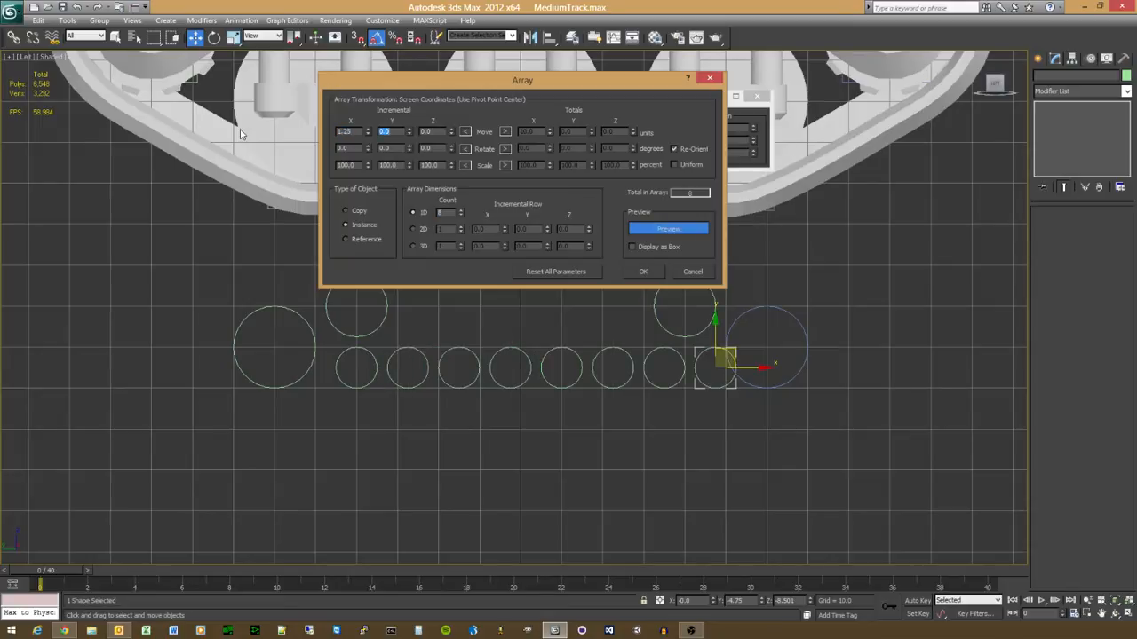
pyautogui.hotkey('shift', 'Tab')
pyautogui.write('1.5')
pyautogui.press('Return')
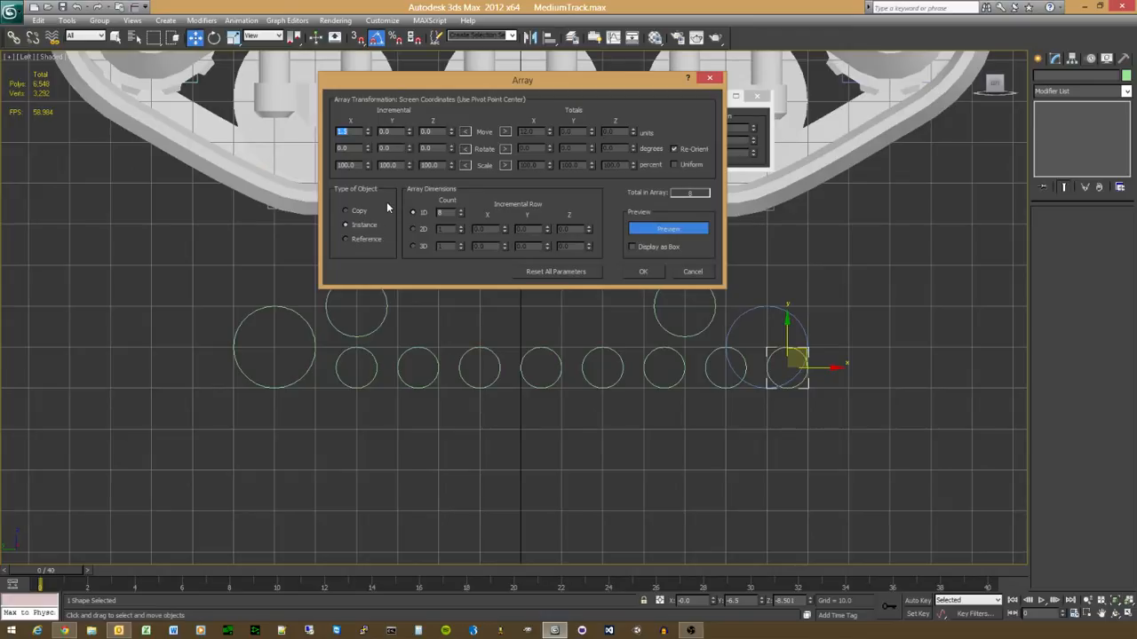
pyautogui.click(460, 215)
pyautogui.click(460, 215)
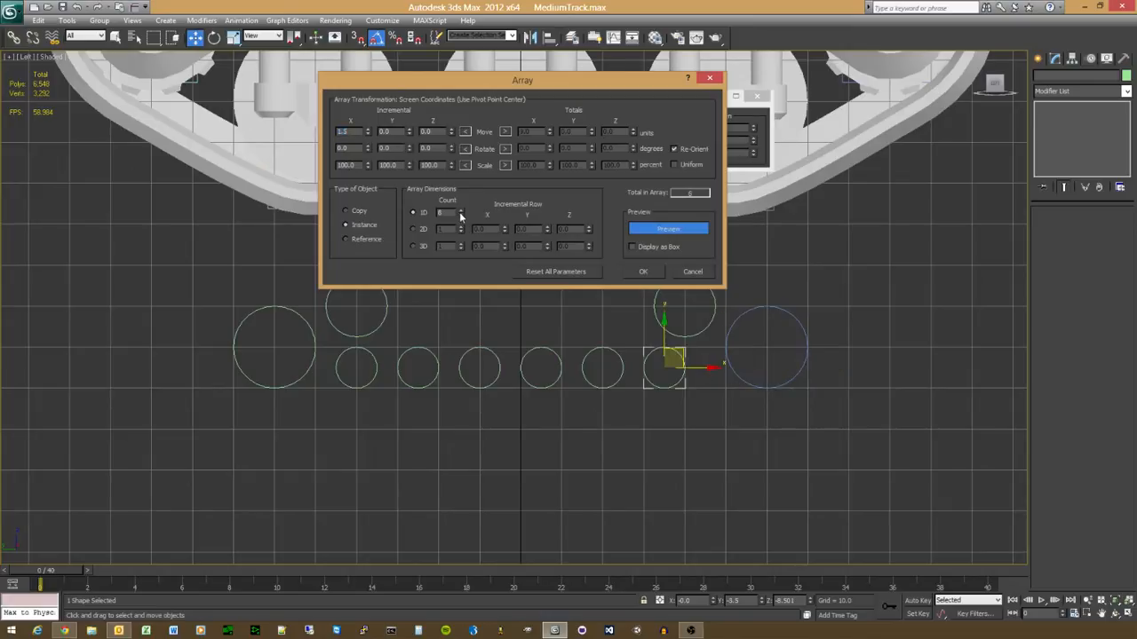
pyautogui.click(505, 132)
pyautogui.write('8')
pyautogui.press('Tab')
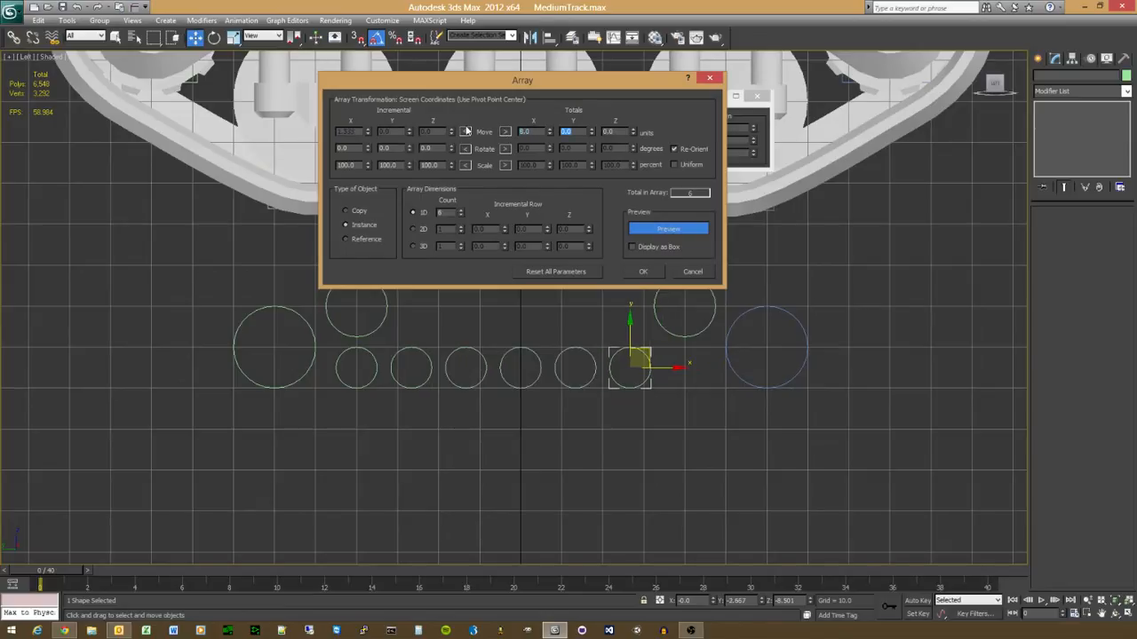
pyautogui.hotkey('shift', 'Tab')
pyautogui.write('10')
pyautogui.press('Tab')
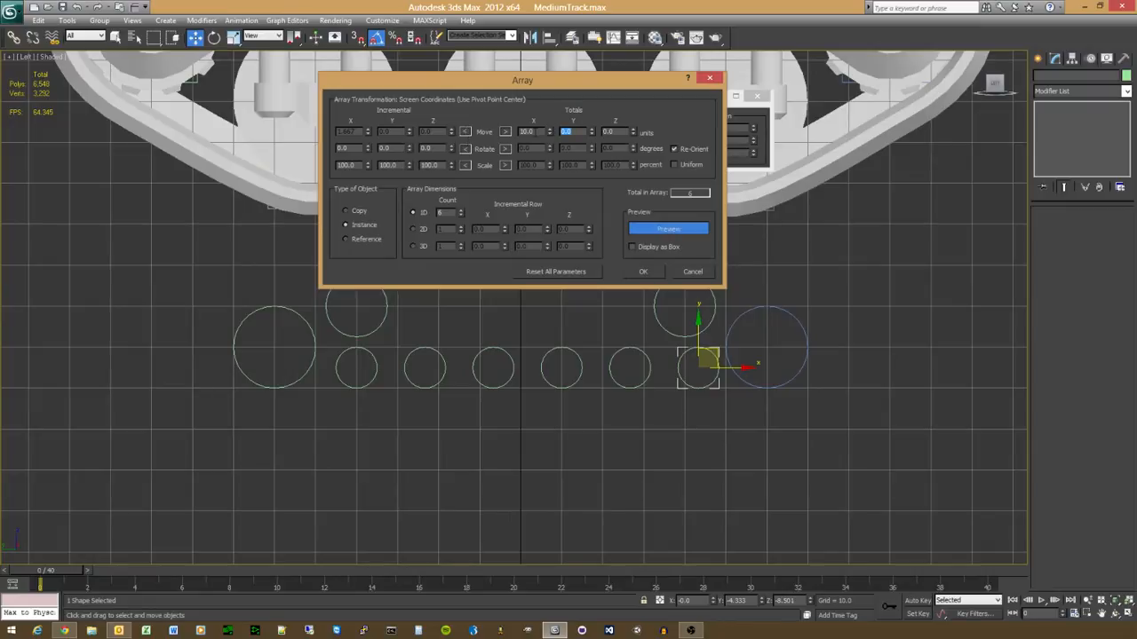
pyautogui.hotkey('shift', 'Tab')
pyautogui.write('9')
pyautogui.press('Tab')
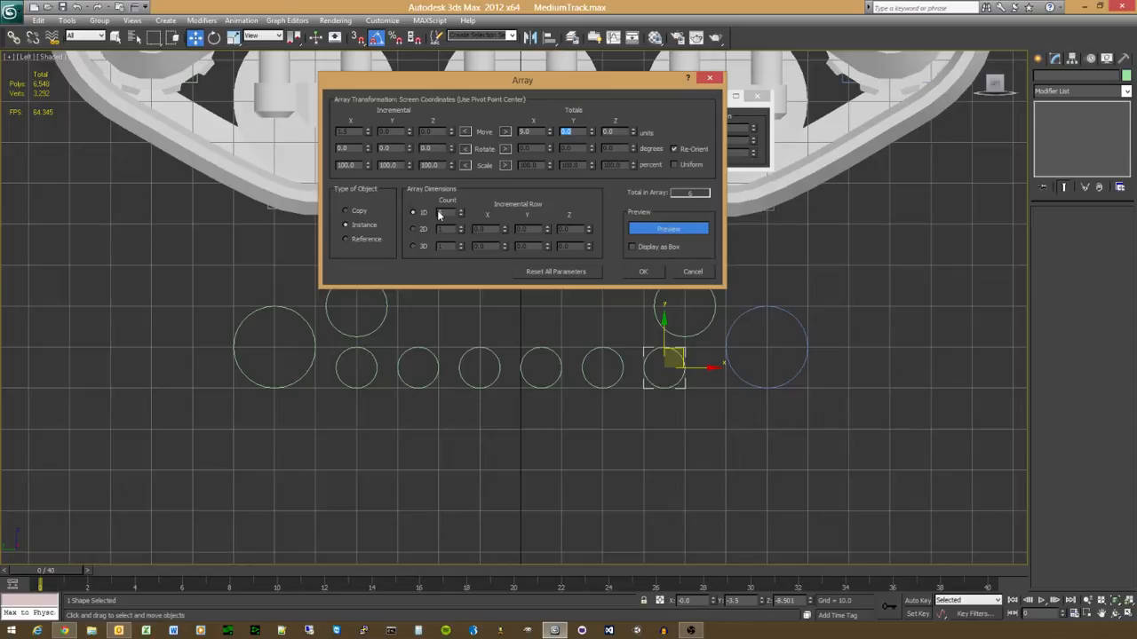
pyautogui.hotkey('shift', 'Tab')
pyautogui.write('9.5')
pyautogui.press('Return')
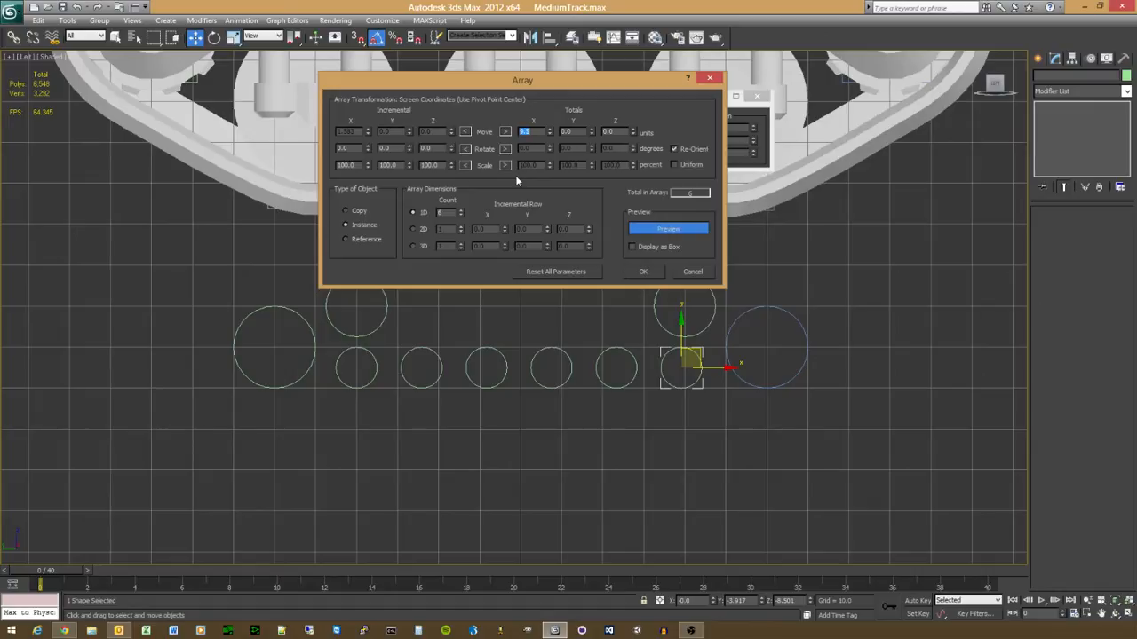
pyautogui.click(460, 210)
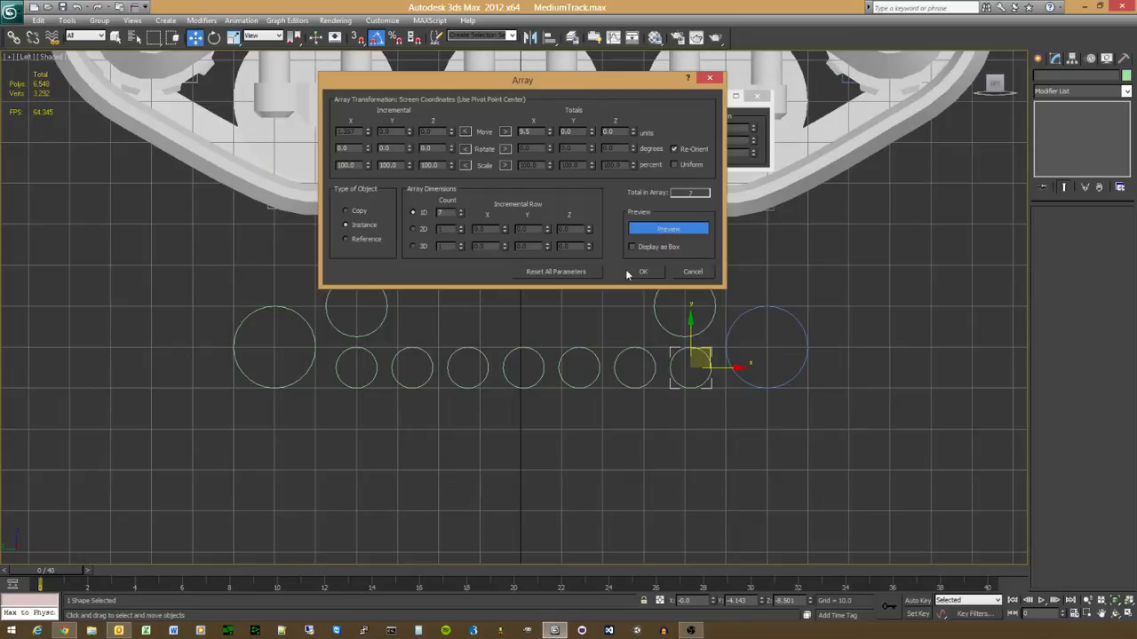
pyautogui.click(692, 273)
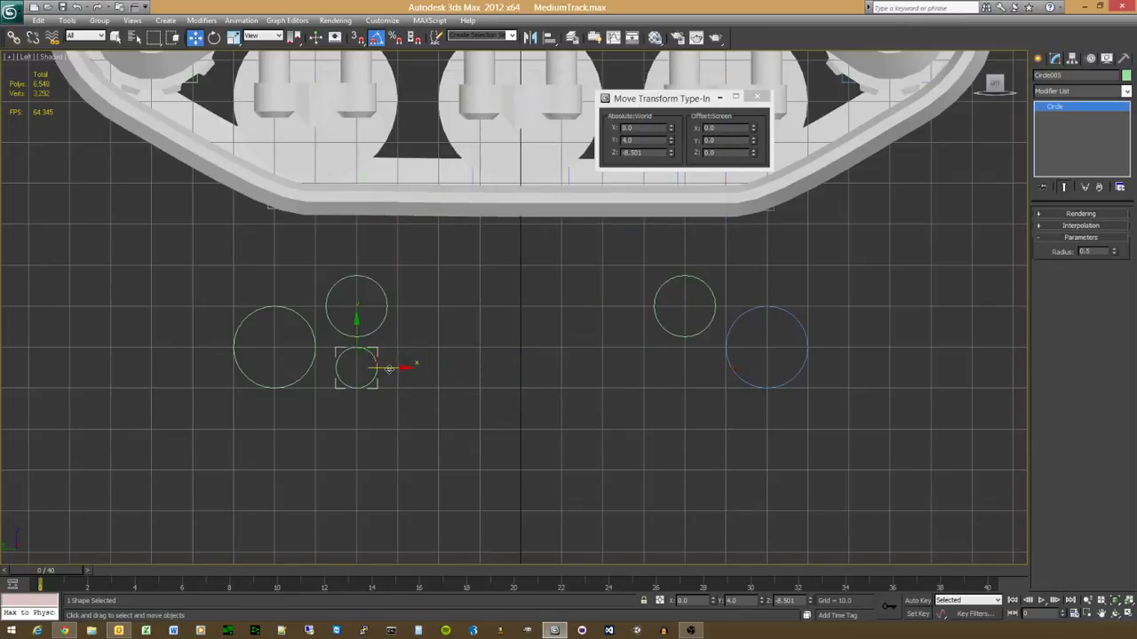
# Step: Try cloning the small circle horizontally as a copy to about Y -4, beneath the opposite inner circle
pyautogui.keyDown('shift'); pyautogui.moveTo(389, 368); pyautogui.dragTo(716, 373); pyautogui.keyUp('shift')
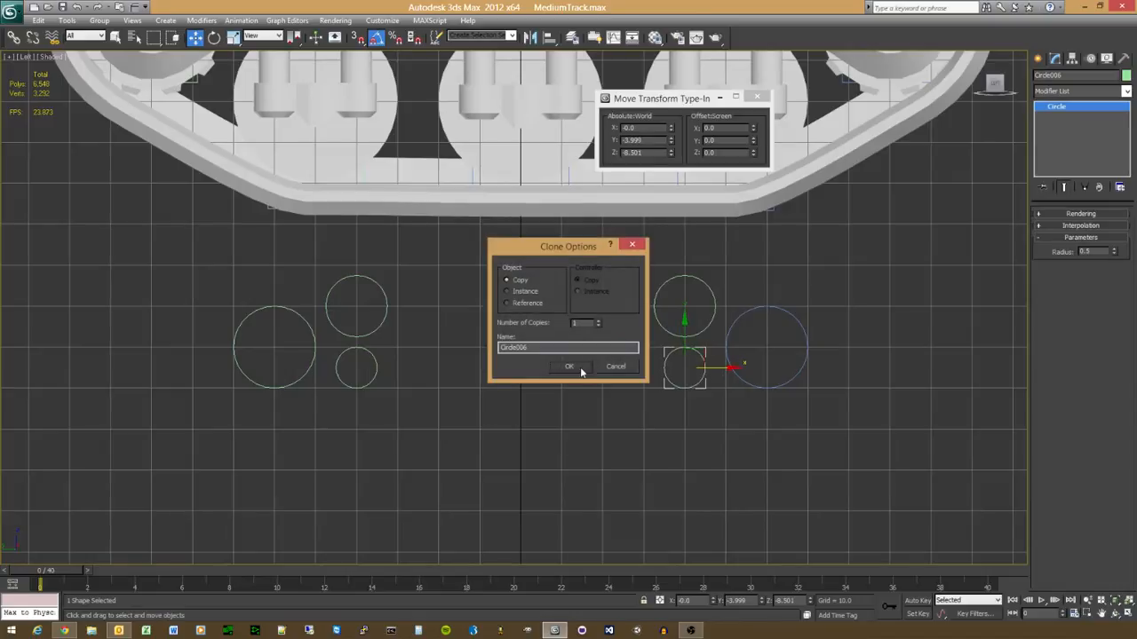
pyautogui.click(569, 366)
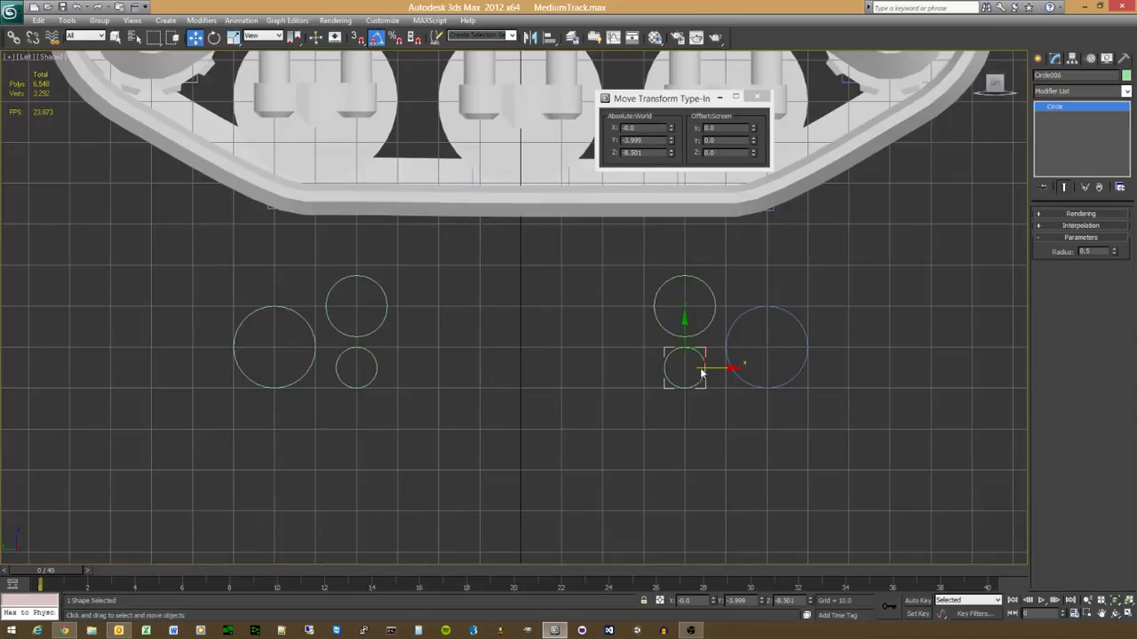
pyautogui.click(459, 409)
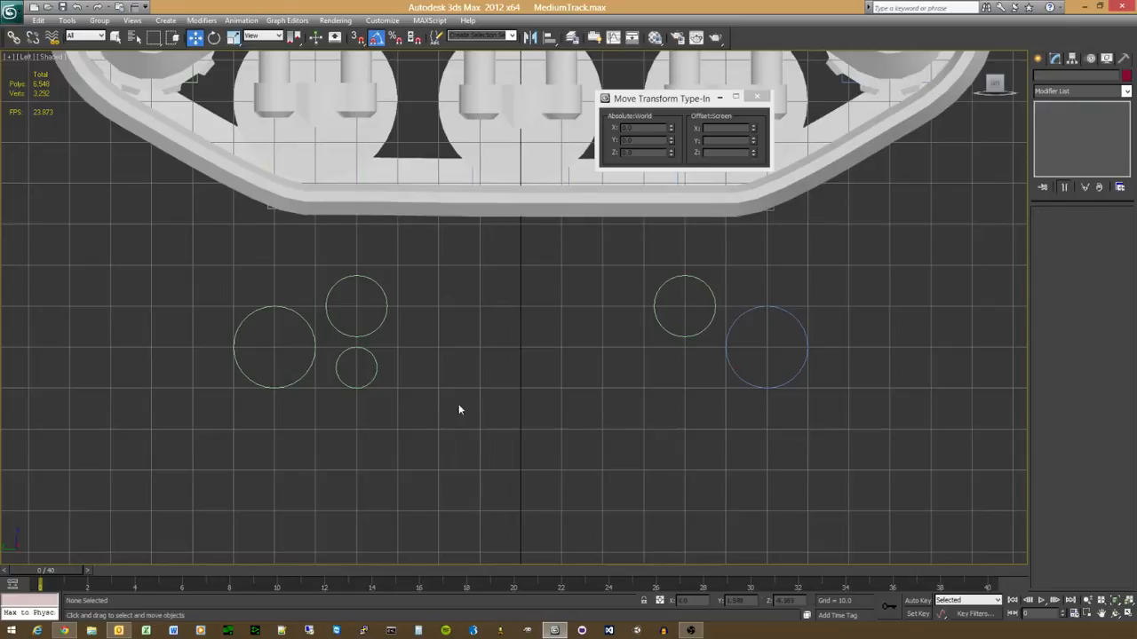
# Step: Clone the small circle horizontally as an instance beneath the opposite inner circle and set its absolute world Y position to -4
pyautogui.click(377, 360)
pyautogui.moveTo(385, 368); pyautogui.dragTo(715, 369)
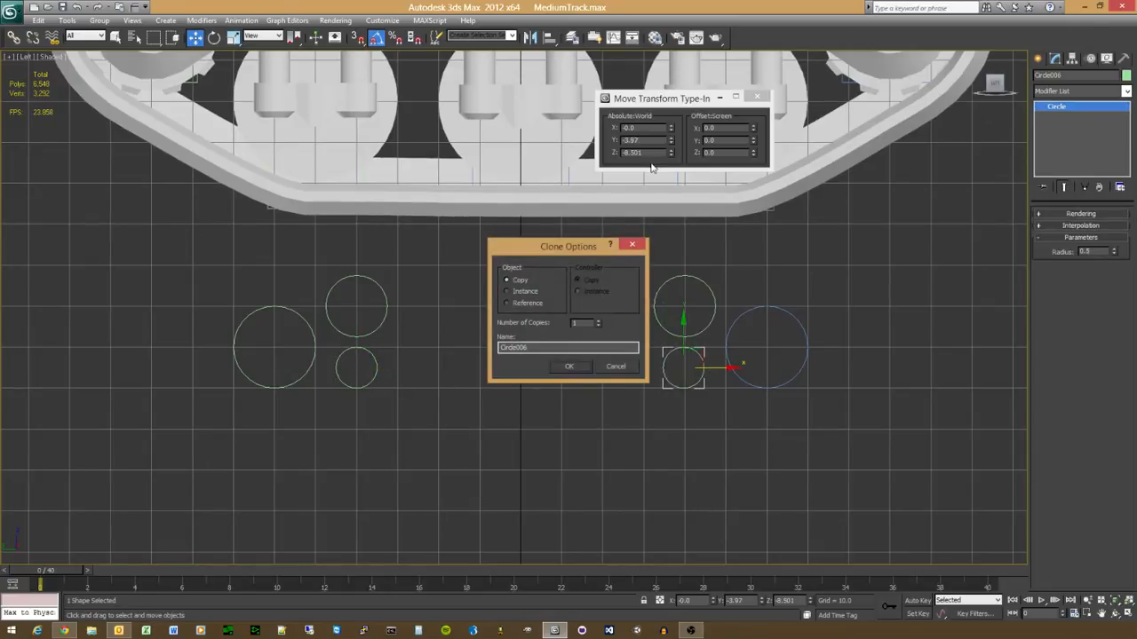
pyautogui.click(569, 366)
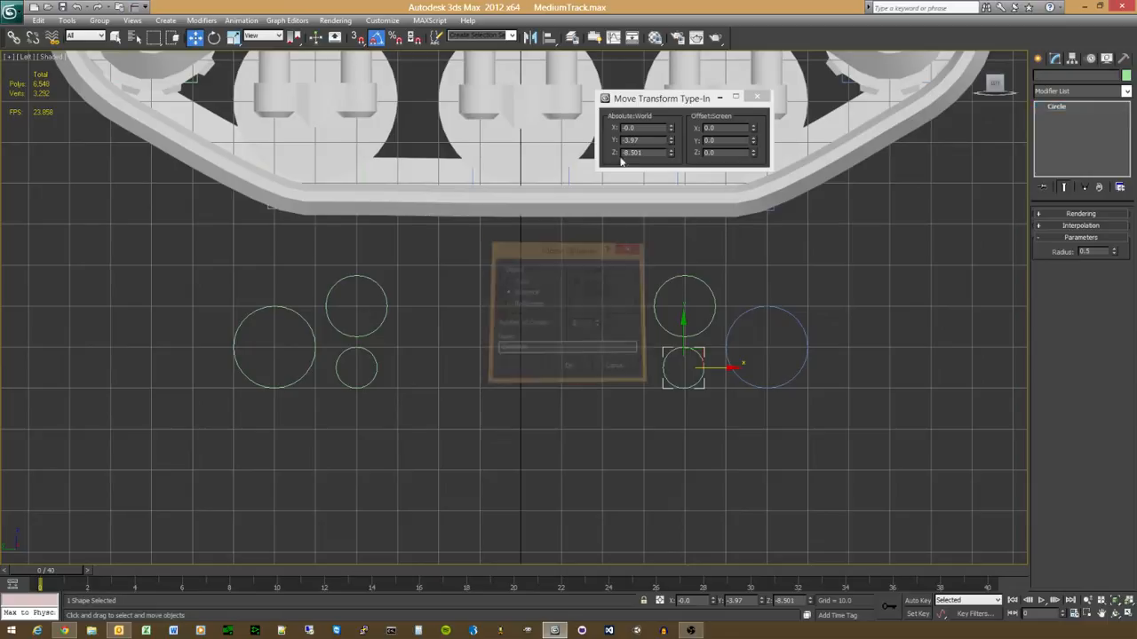
pyautogui.doubleClick(641, 140)
pyautogui.write('-4')
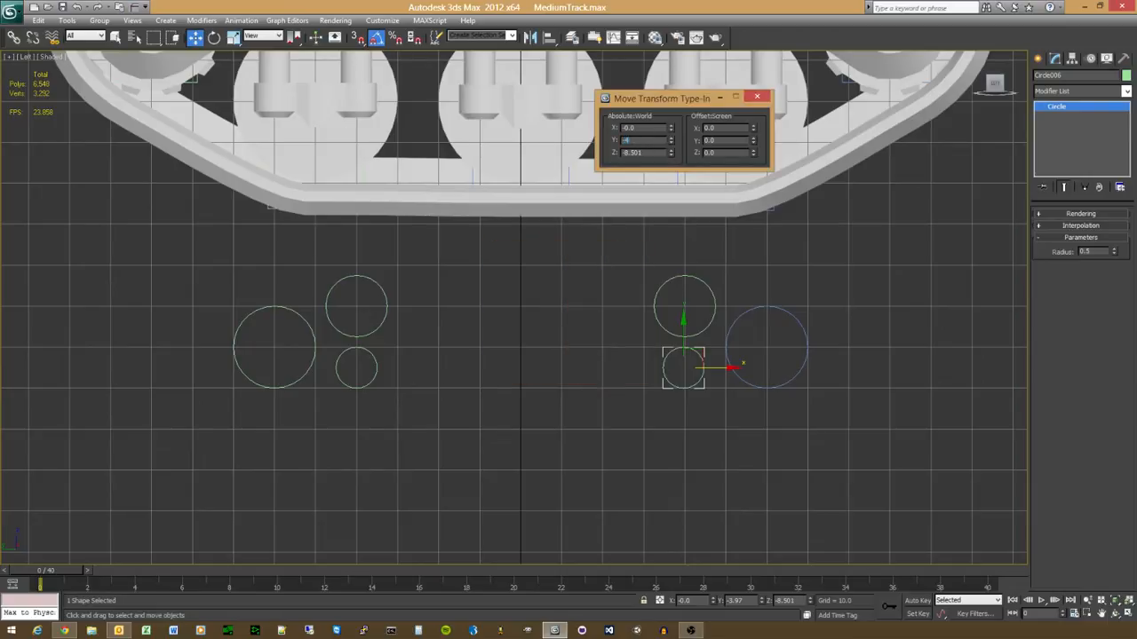
pyautogui.press('Return')
# Step: Clone the small circle at Y -4 inward as an instance and set the clone's absolute world Y position to -2
pyautogui.moveTo(707, 368)
pyautogui.keyDown('shift'); pyautogui.mouseDown()
pyautogui.moveTo(620, 368)
pyautogui.moveTo(630, 369)
pyautogui.mouseUp(); pyautogui.keyUp('shift')
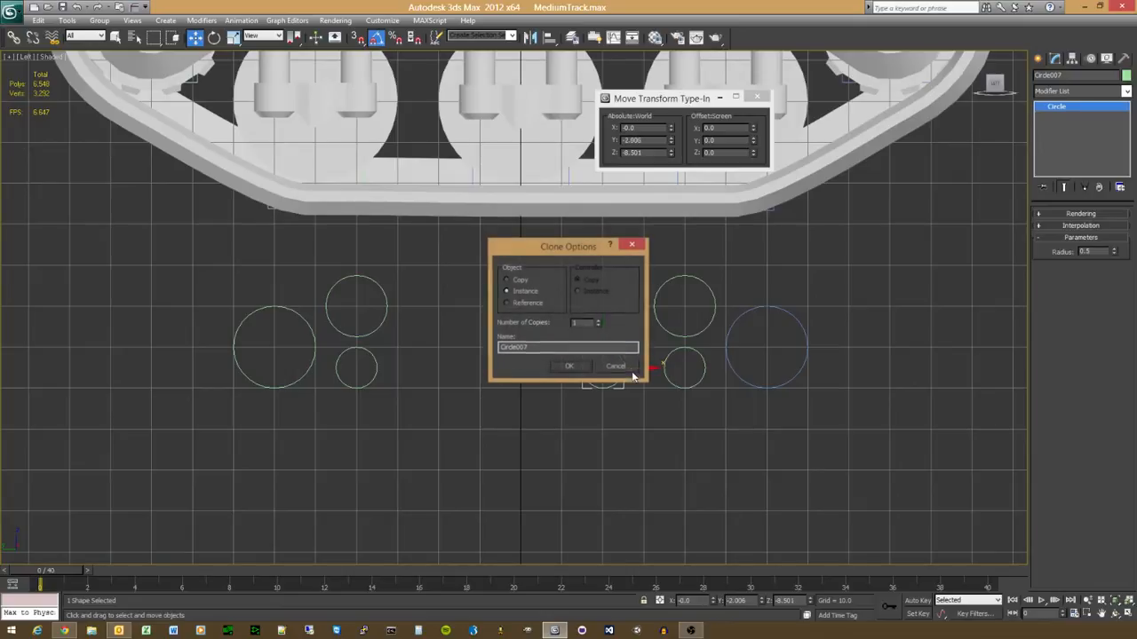
pyautogui.click(568, 370)
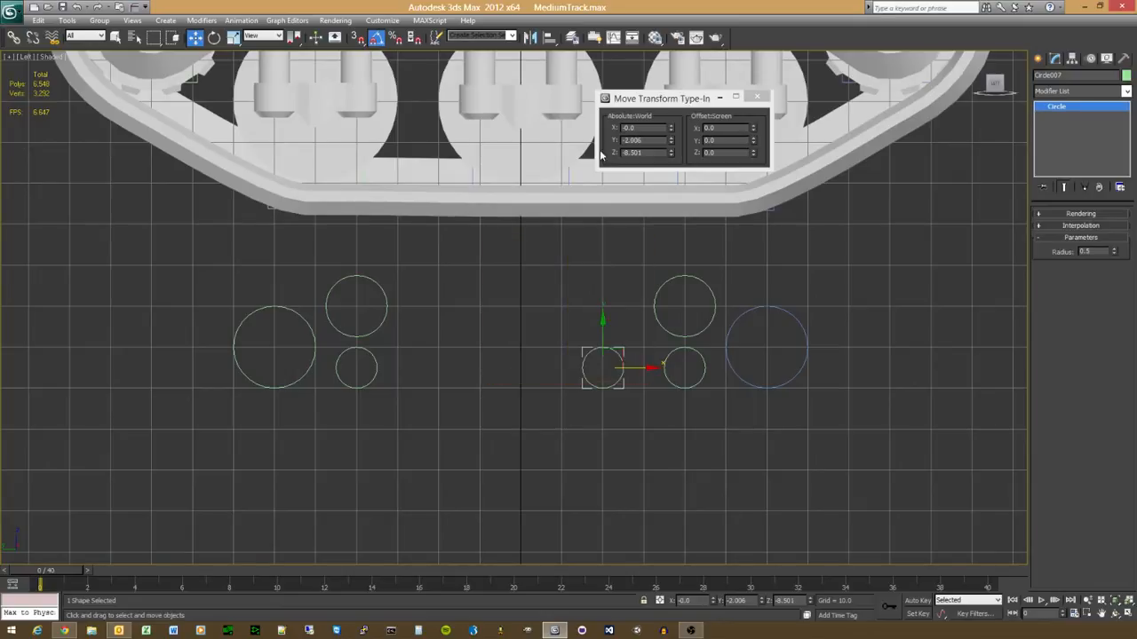
pyautogui.moveTo(646, 140); pyautogui.dragTo(405, 122)
pyautogui.write('-0')
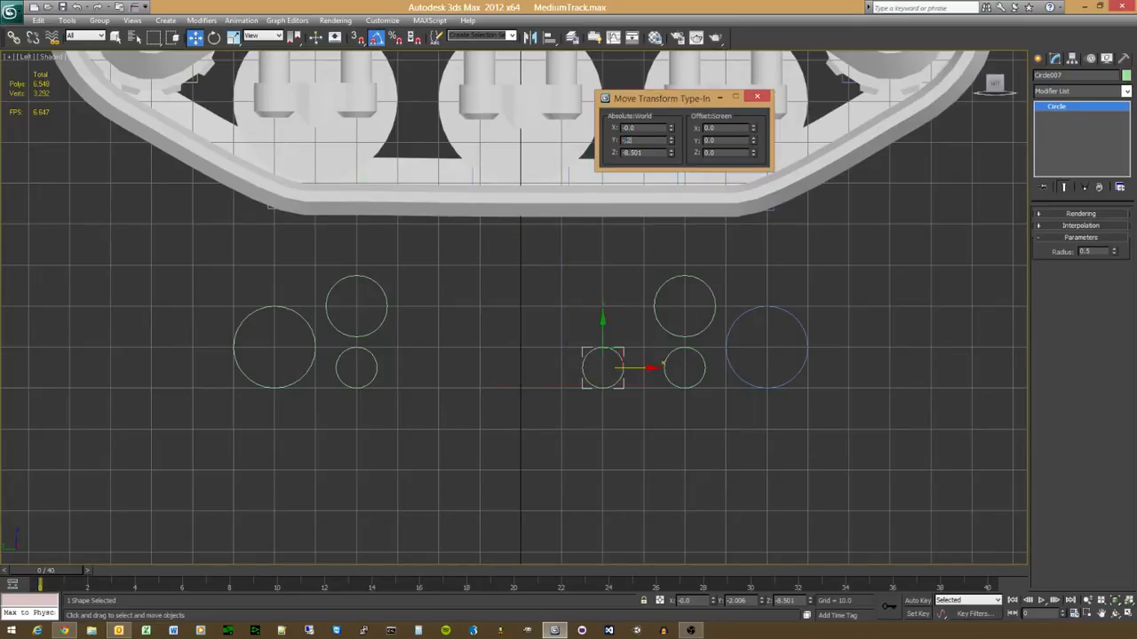
pyautogui.write('.2')
pyautogui.press('Return')
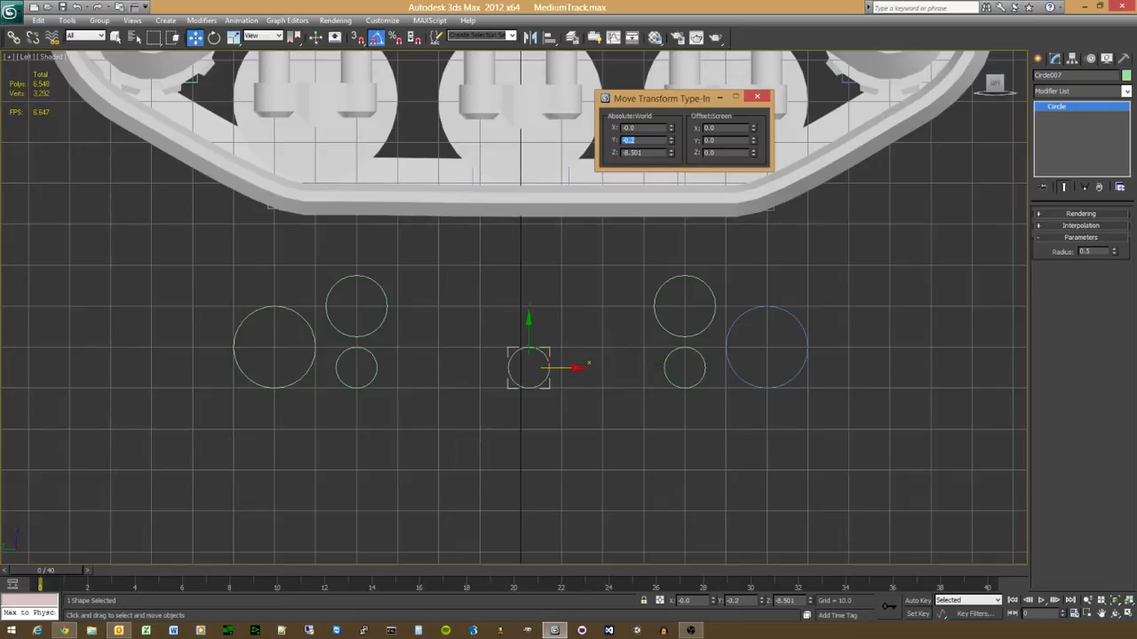
pyautogui.write('-2')
pyautogui.press('Return')
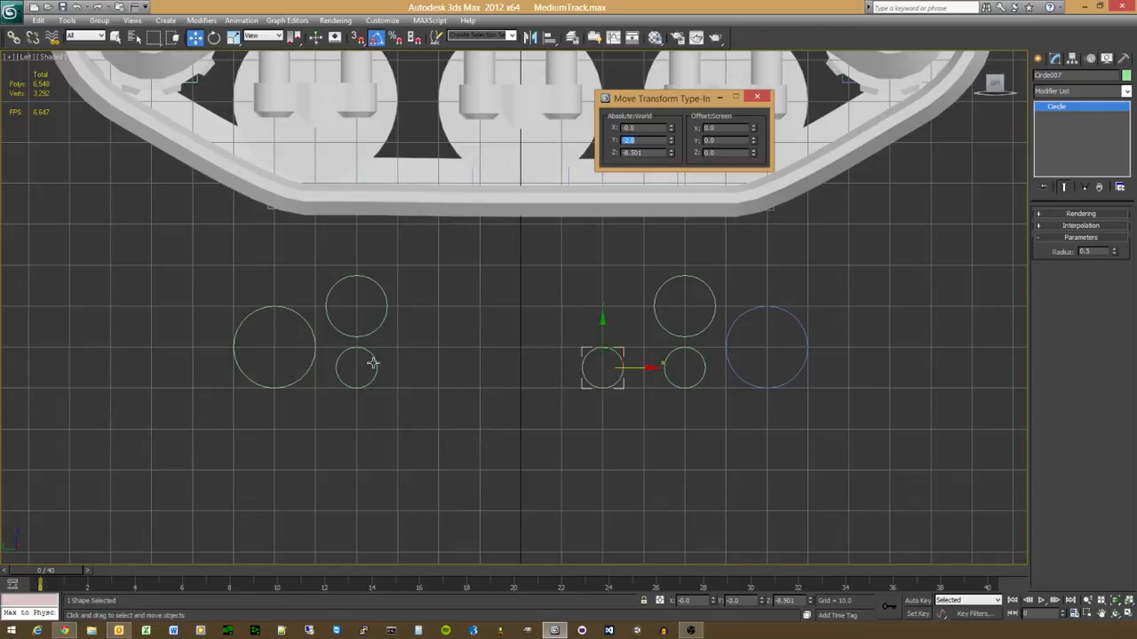
# Step: Clone the small circle at Y 4 inward as an instance and set the clone's absolute world Y position to 2
pyautogui.click(372, 363)
pyautogui.keyDown('shift'); pyautogui.moveTo(389, 368); pyautogui.dragTo(477, 367); pyautogui.keyUp('shift')
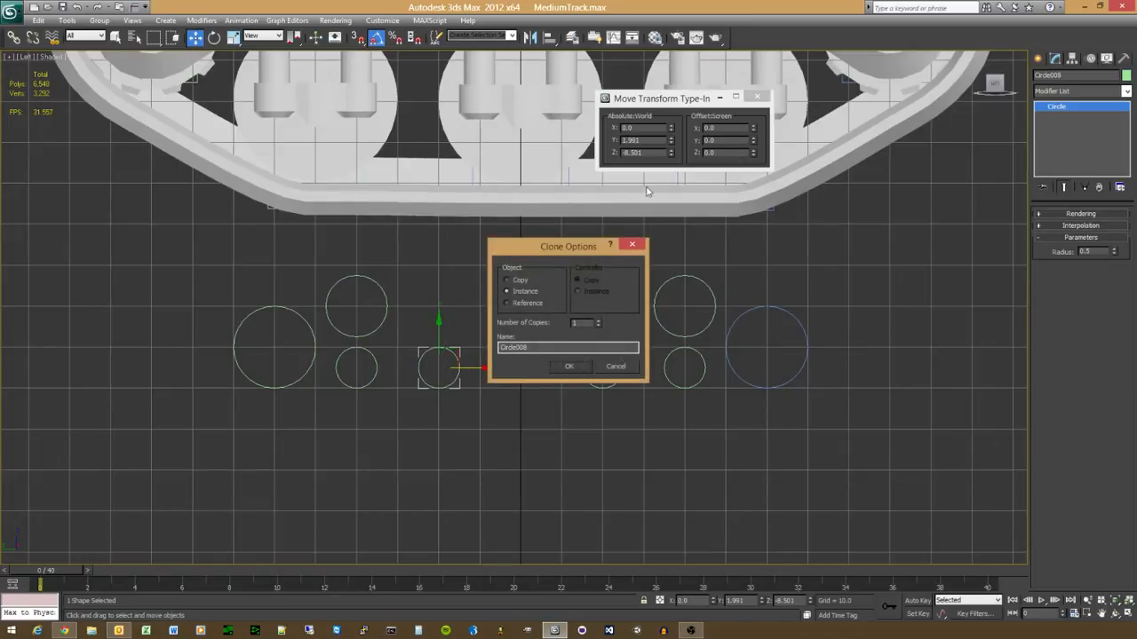
pyautogui.click(570, 368)
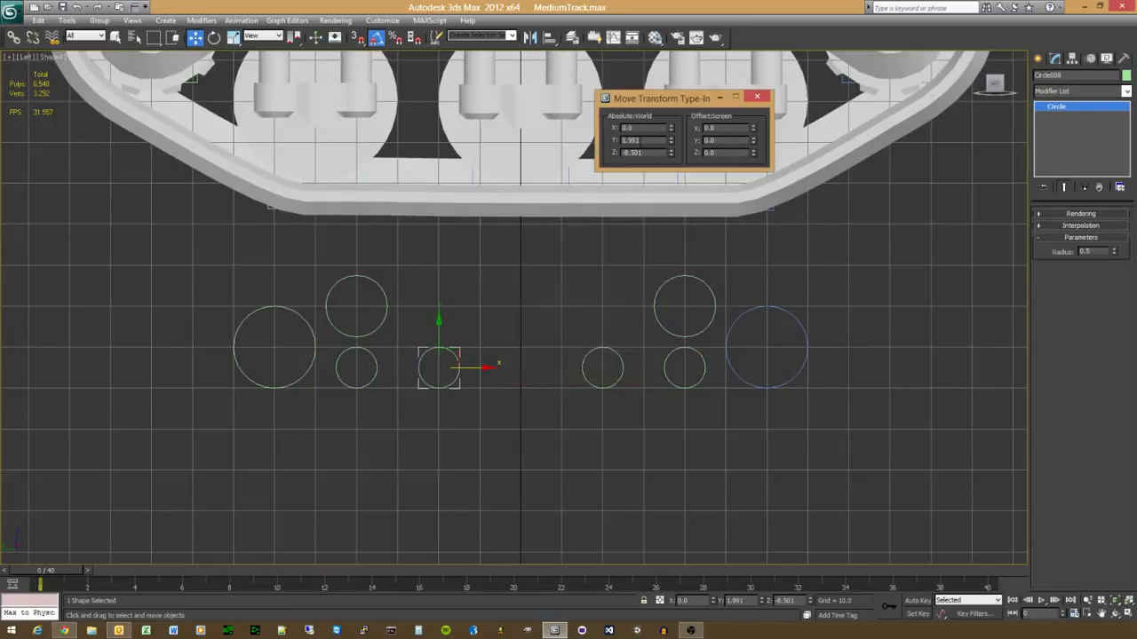
pyautogui.doubleClick(661, 140)
pyautogui.write('23')
pyautogui.press('Return')
pyautogui.write('2')
pyautogui.press('Return')
# Step: Clone the small circle at Y 2 as an instance to the centre, set its absolute world Y position to 0, and deselect it
pyautogui.keyDown('shift'); pyautogui.moveTo(482, 367); pyautogui.dragTo(566, 367); pyautogui.keyUp('shift')
pyautogui.click(570, 368)
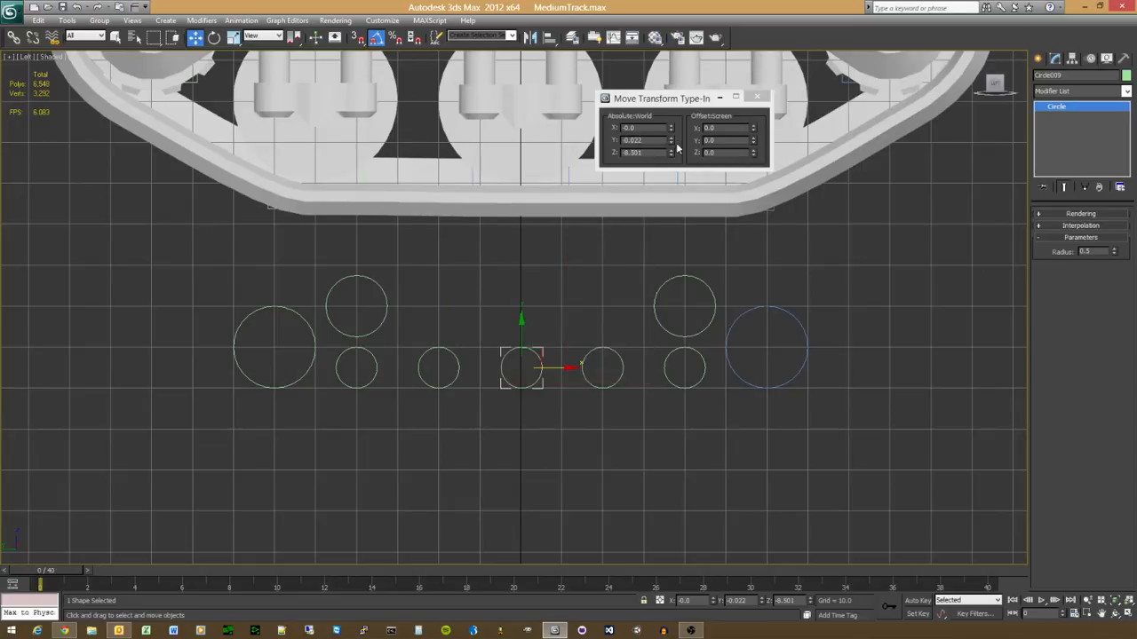
pyautogui.doubleClick(640, 142)
pyautogui.write('0')
pyautogui.press('Return')
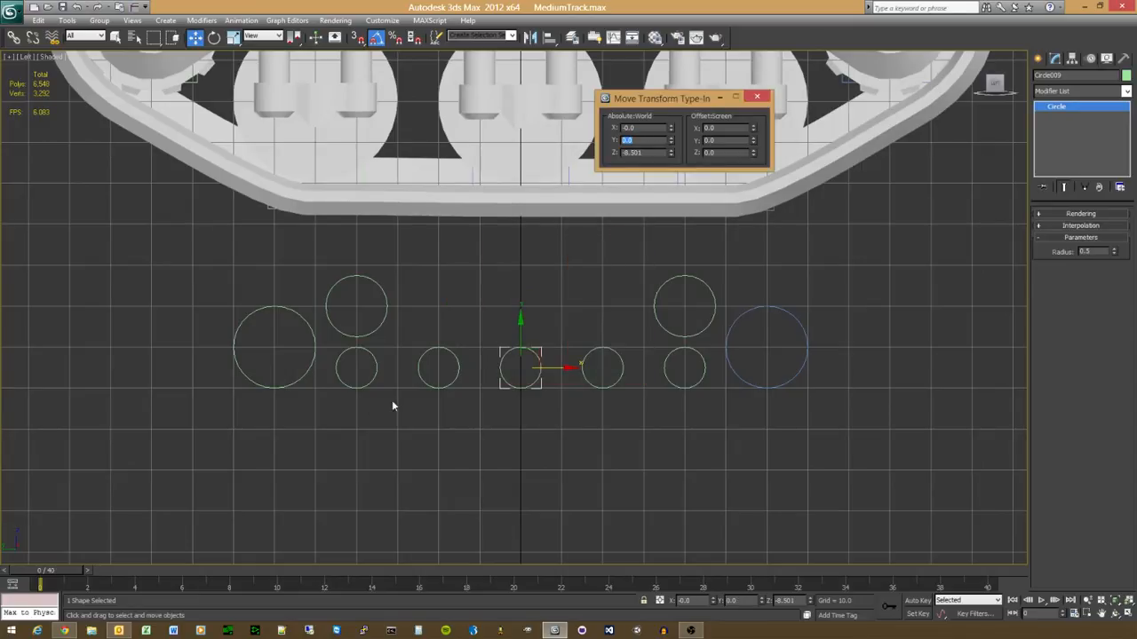
pyautogui.scroll(-2, 533, 440)
pyautogui.scroll(2, 551, 443)
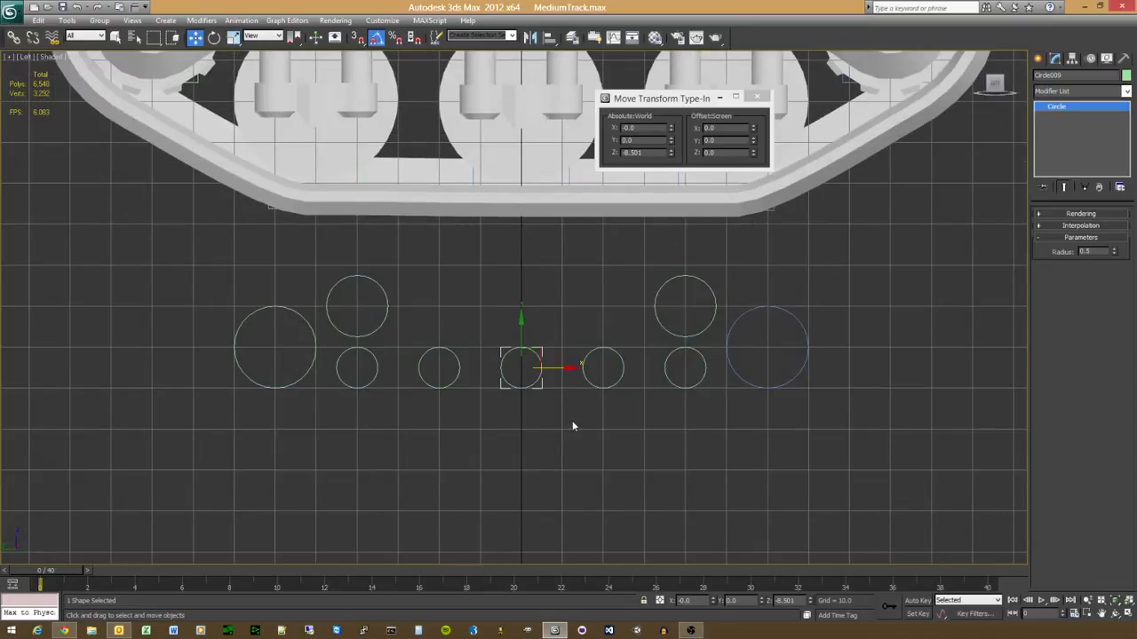
pyautogui.click(573, 421)
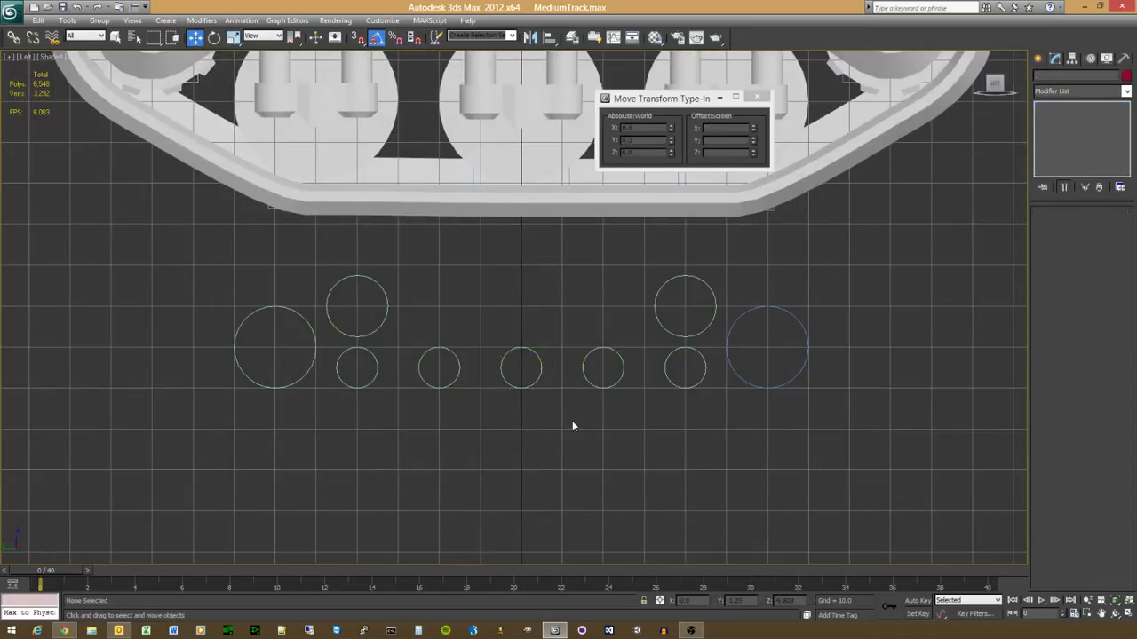
# Step: Start the Line spline tool and turn on 3D snapping with vertex snapping enabled
pyautogui.click(1037, 60)
pyautogui.click(1060, 144)
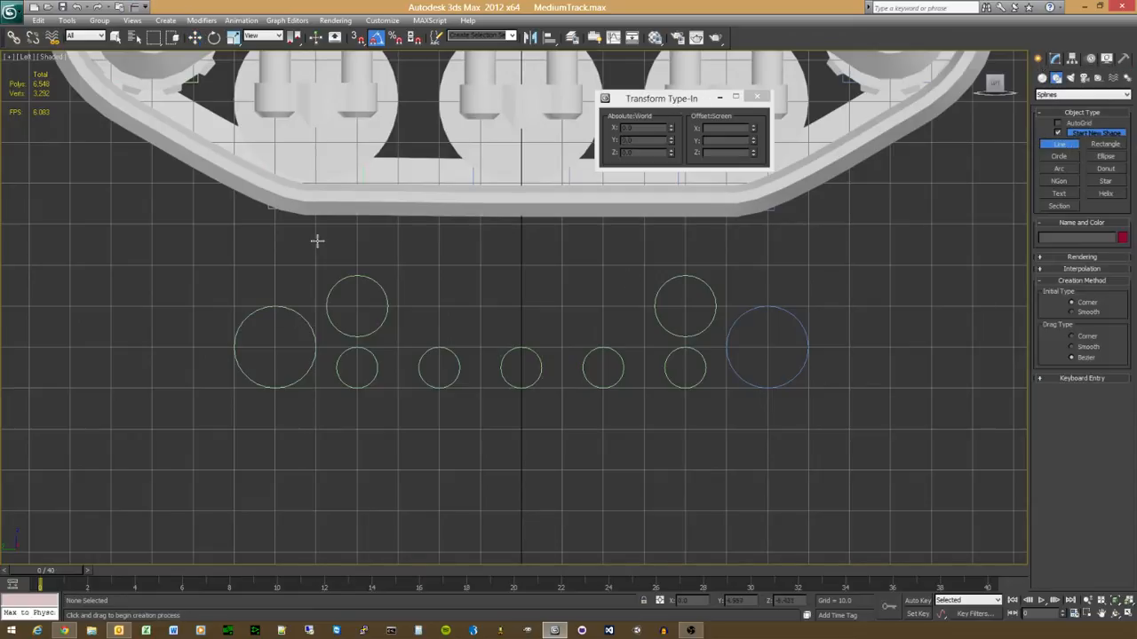
pyautogui.rightClick(359, 38)
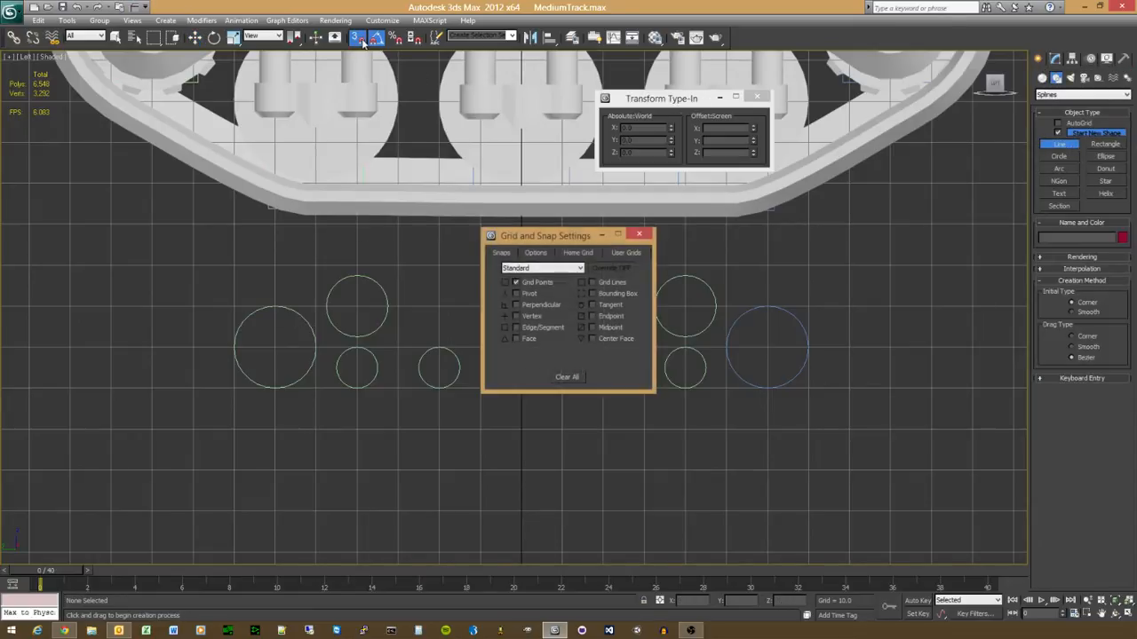
pyautogui.click(536, 316)
pyautogui.click(639, 234)
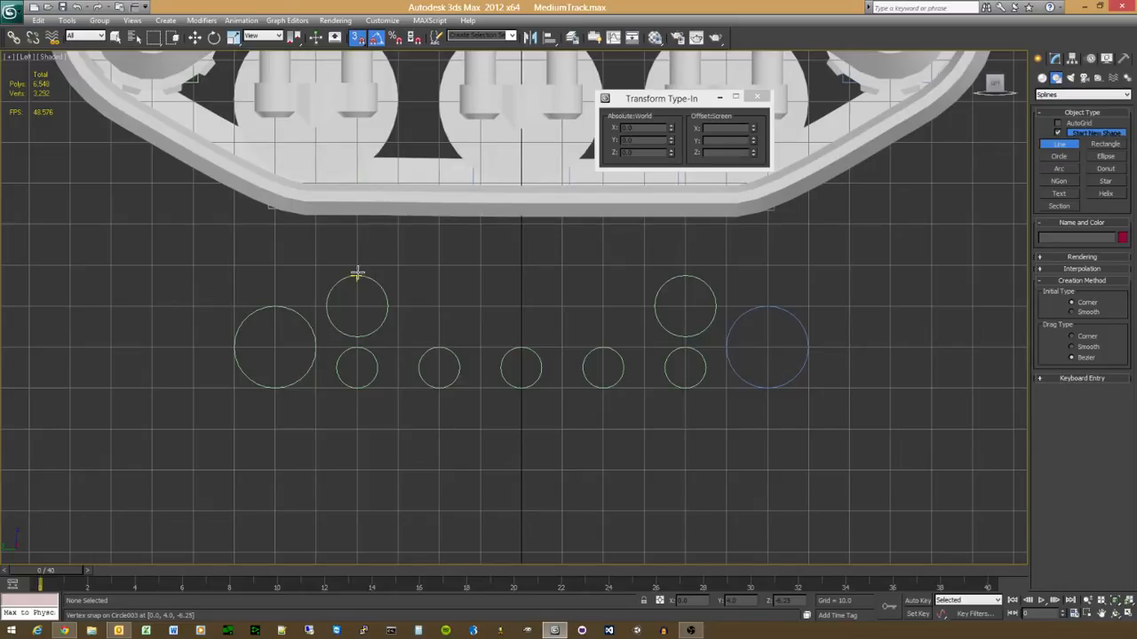
# Step: Draw a straight horizontal line joining the top vertices of the two upper circles at Y 4 and Y -4
pyautogui.click(357, 274)
pyautogui.rightClick(406, 369)
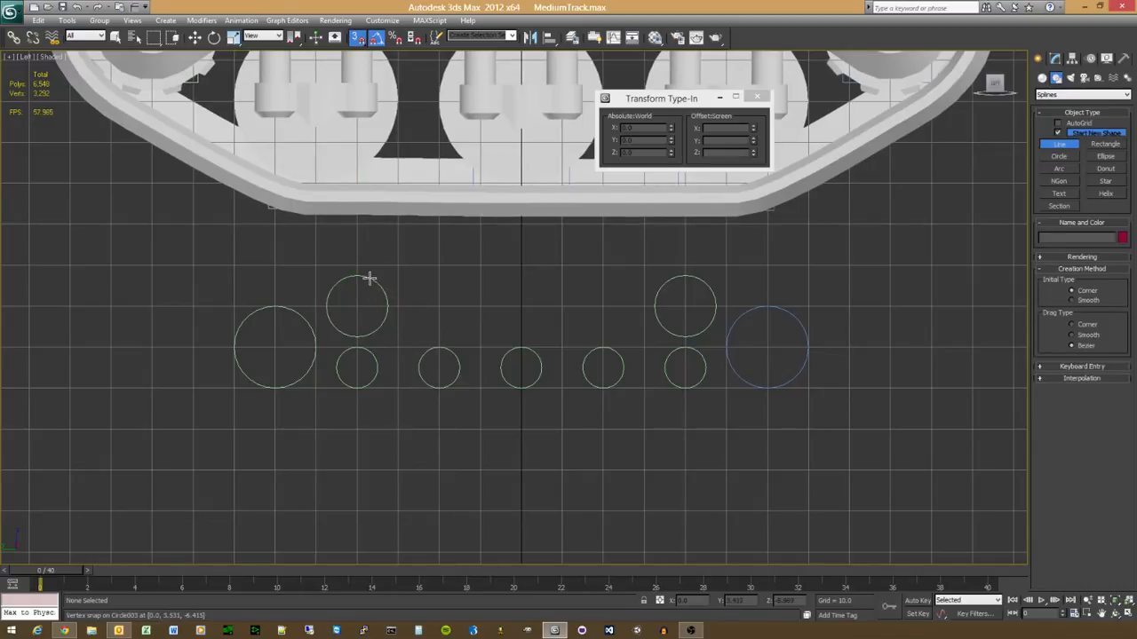
pyautogui.click(357, 276)
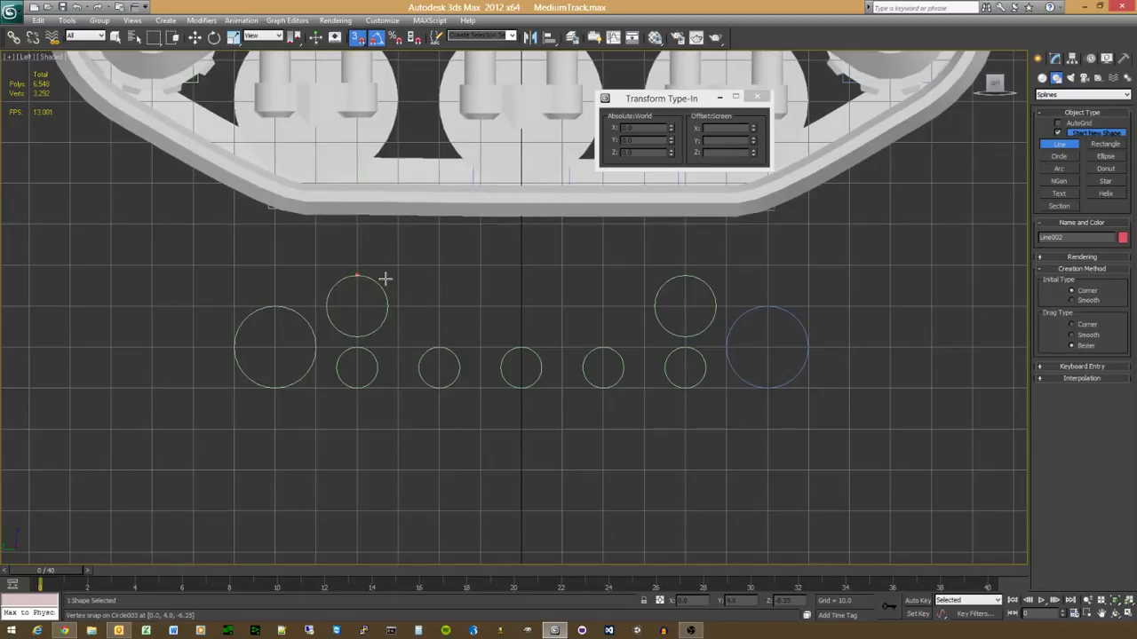
pyautogui.click(686, 276)
pyautogui.rightClick(690, 345)
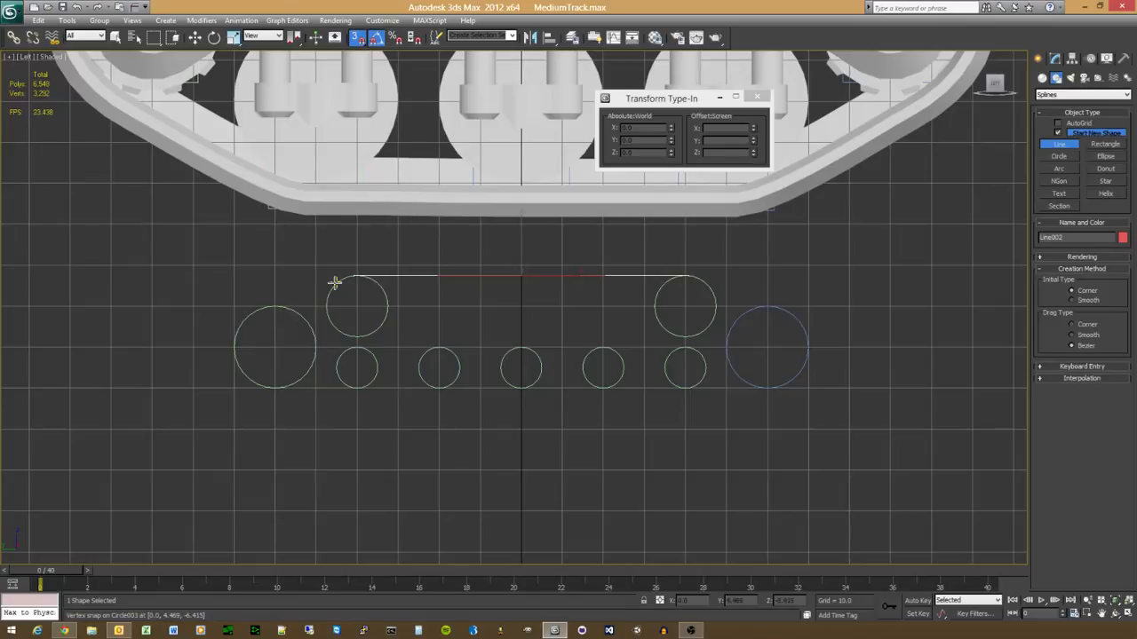
# Step: Draw a sloping line from the outer upper edge of the Y 4 upper circle to the neighbouring large circle
pyautogui.scroll(3, 324, 321)
pyautogui.scroll(-1, 317, 317)
pyautogui.moveTo(316, 317); pyautogui.dragTo(627, 289, button='middle')
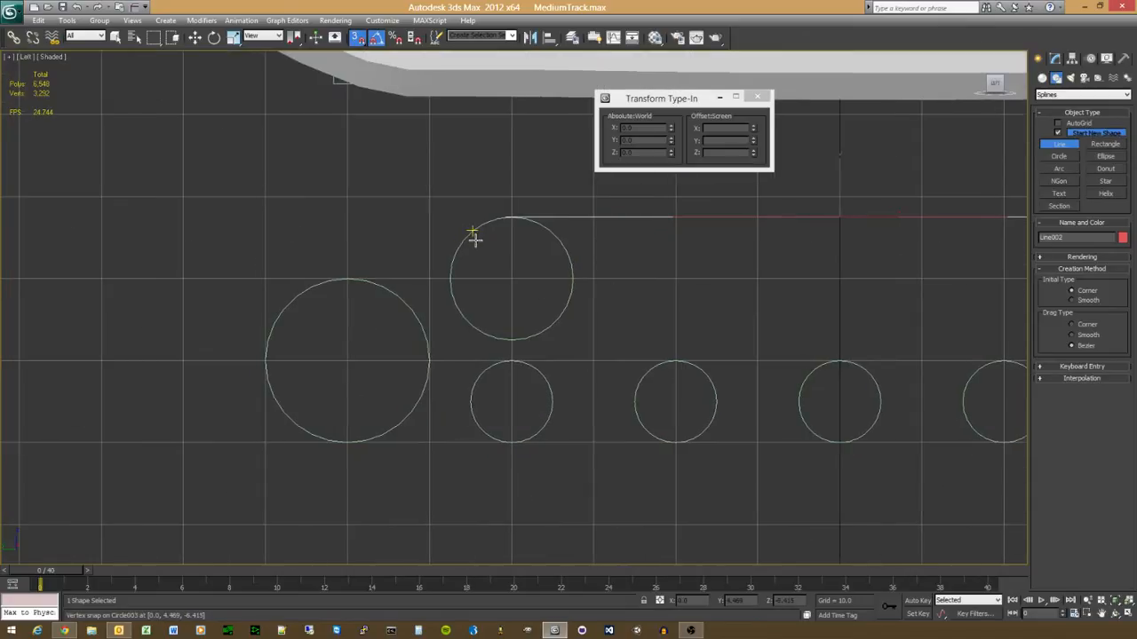
pyautogui.click(473, 234)
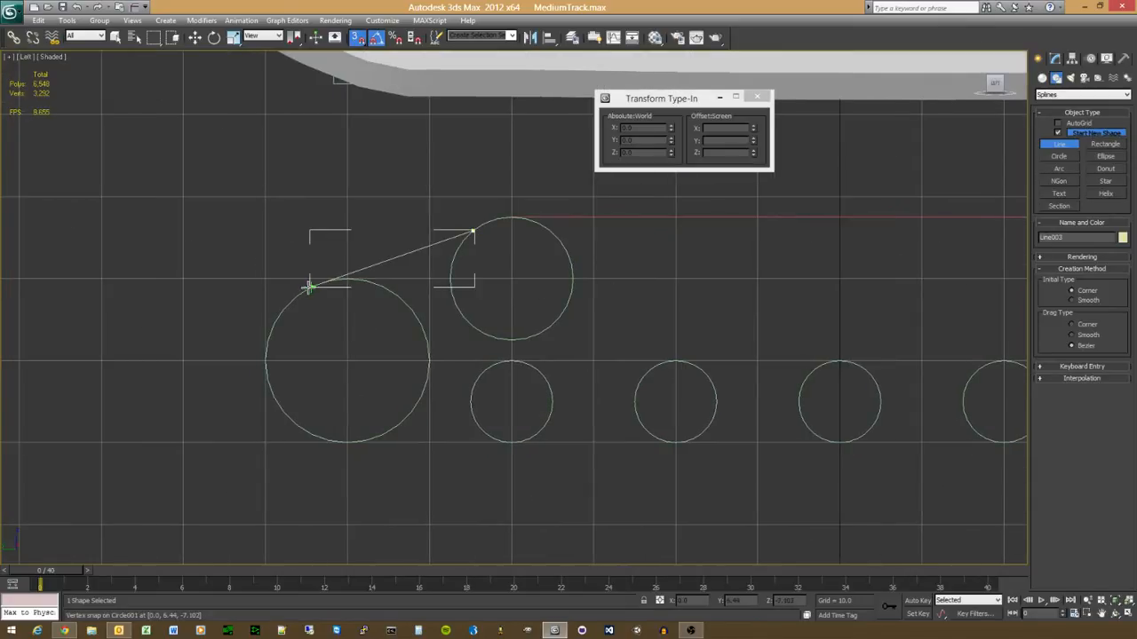
pyautogui.click(308, 286)
pyautogui.rightClick(418, 440)
# Step: Draw bottom lines from the Y 6 large circle to the first small circle and on through the bottom vertices of all five small circles
pyautogui.moveTo(347, 441); pyautogui.dragTo(512, 444)
pyautogui.rightClick(592, 505)
pyautogui.moveTo(563, 461); pyautogui.dragTo(405, 452, button='middle')
pyautogui.moveTo(353, 432); pyautogui.dragTo(517, 431)
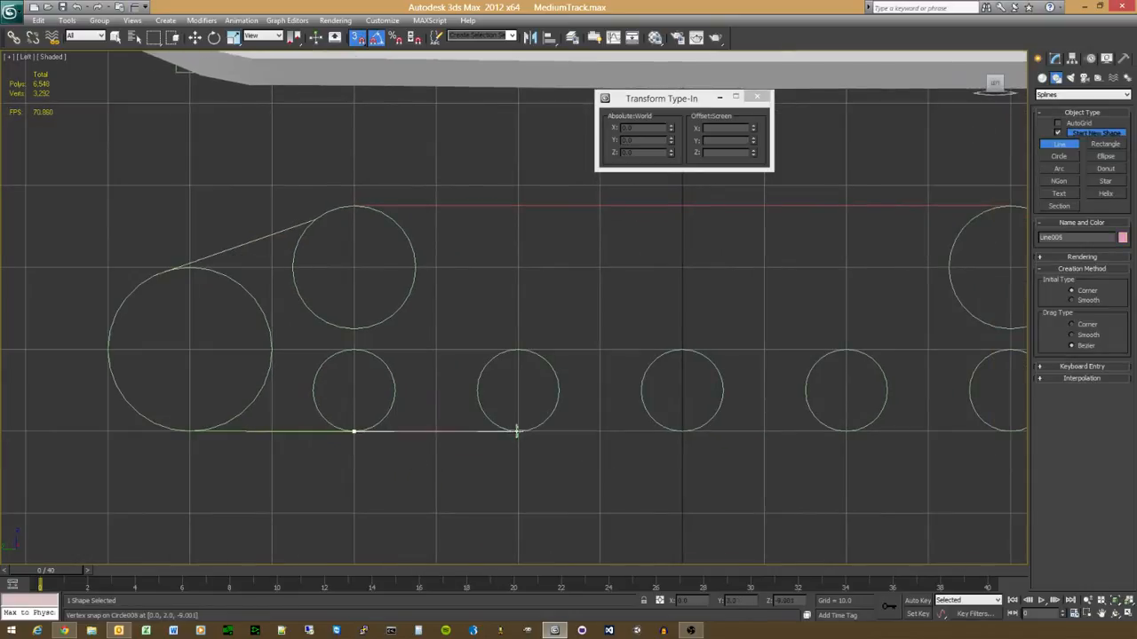
pyautogui.click(518, 431)
pyautogui.click(682, 431)
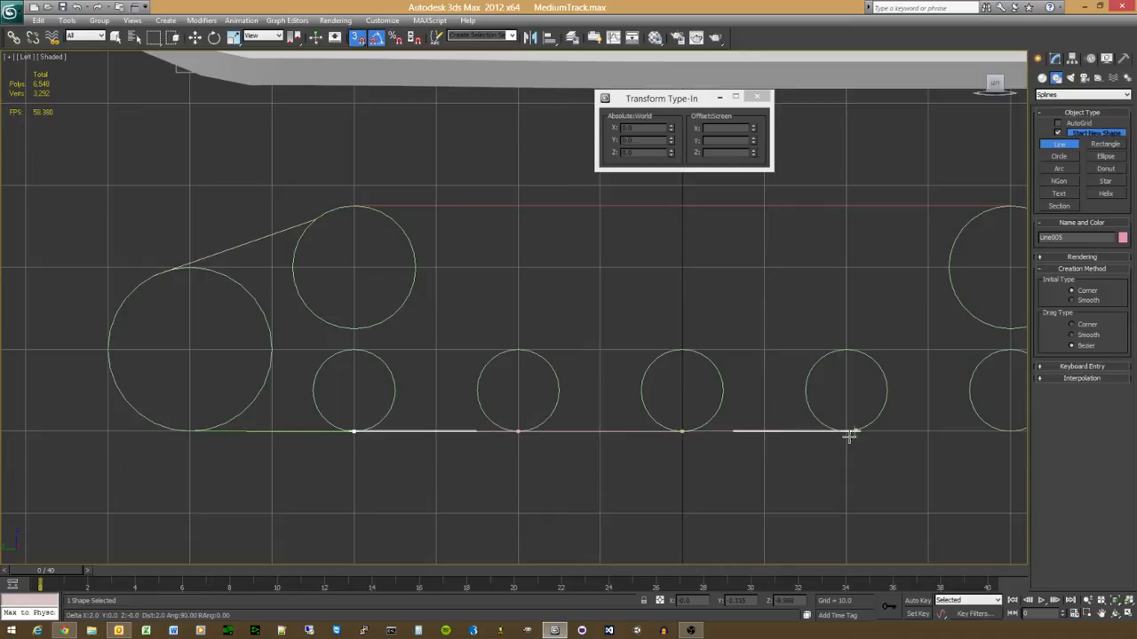
pyautogui.click(845, 433)
pyautogui.click(1008, 433)
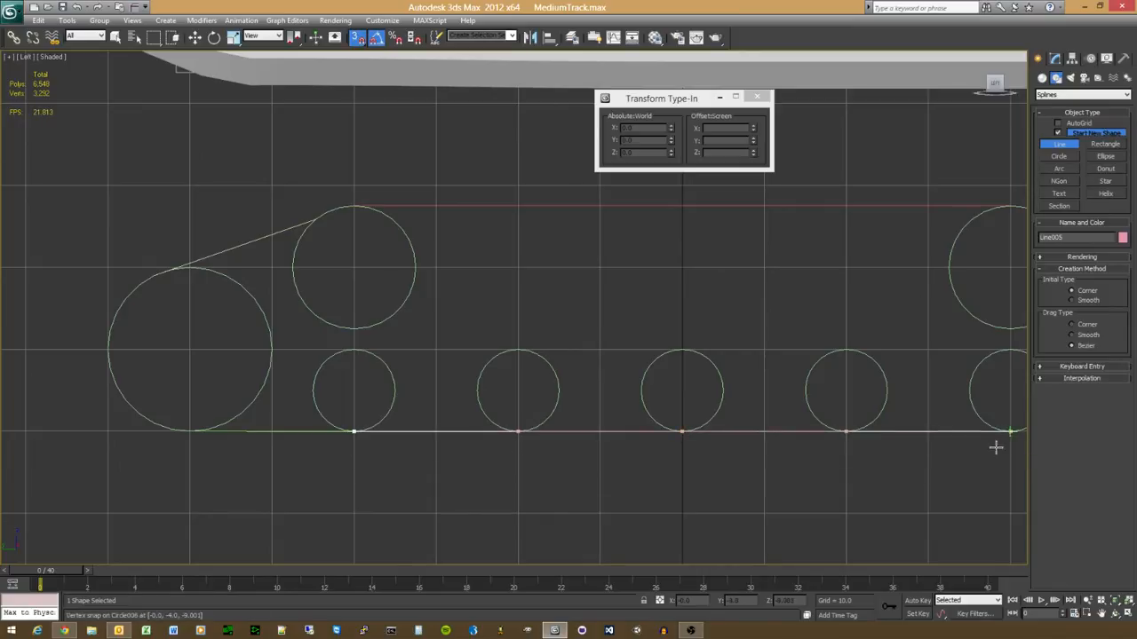
pyautogui.rightClick(661, 512)
# Step: Draw a line joining the bottom vertices of the small circle at Y -4 and the adjacent large circle
pyautogui.moveTo(582, 492); pyautogui.dragTo(95, 492, button='middle')
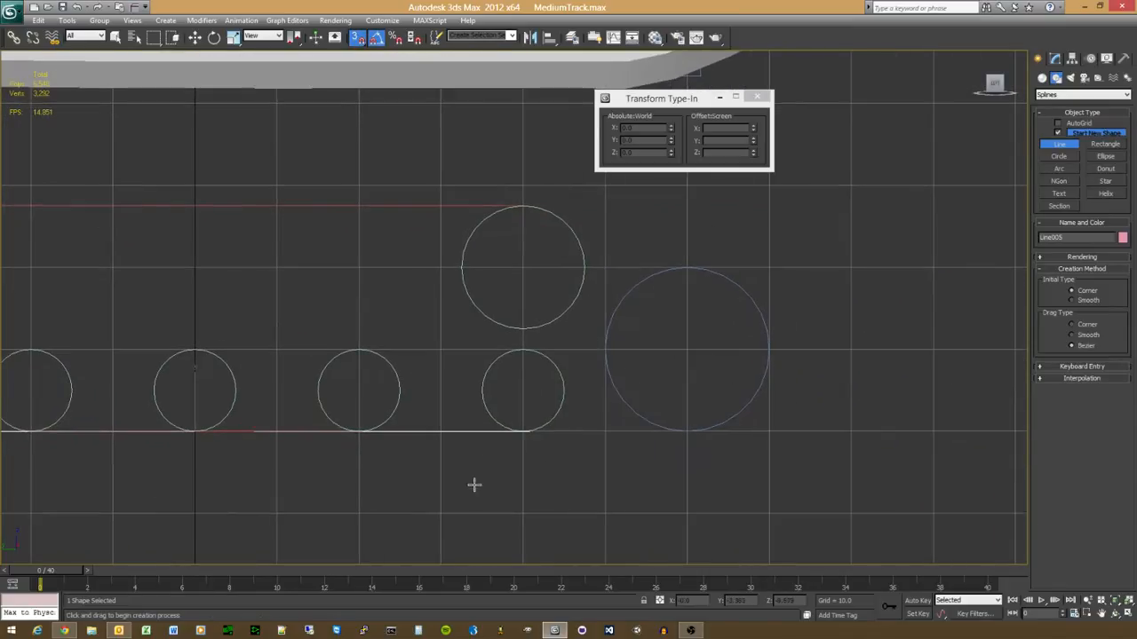
pyautogui.click(523, 432)
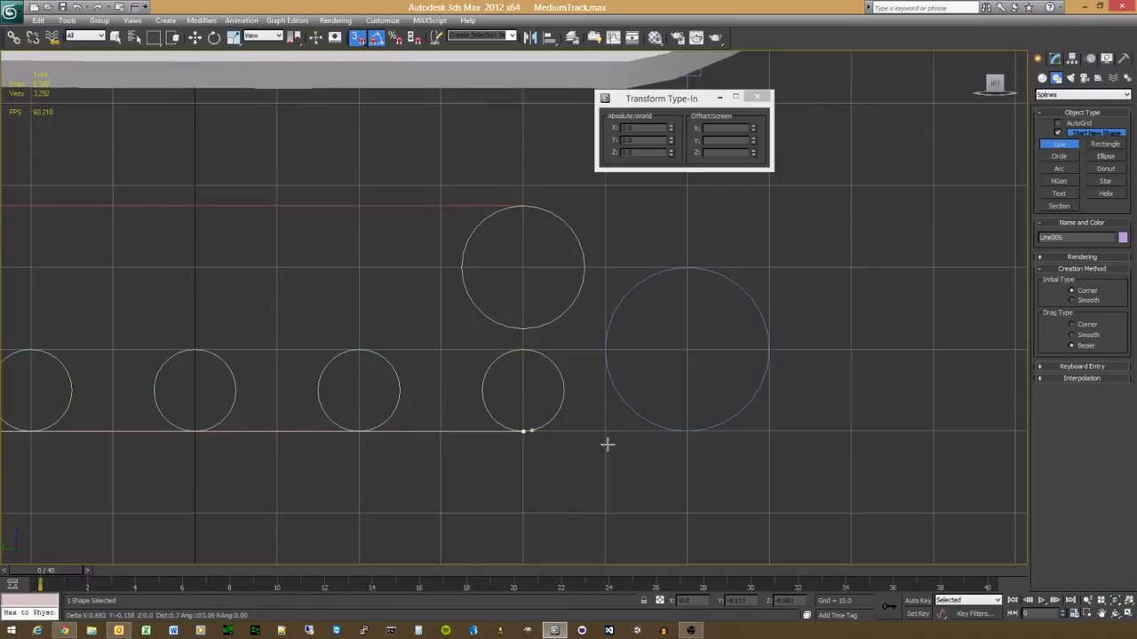
pyautogui.click(687, 433)
pyautogui.rightClick(716, 515)
# Step: Draw a sloping line from the top of the Y -6 large circle to the outer upper edge of the neighbouring upper circle
pyautogui.moveTo(697, 383); pyautogui.dragTo(977, 397, button='middle')
pyautogui.scroll(-3, 467, 399)
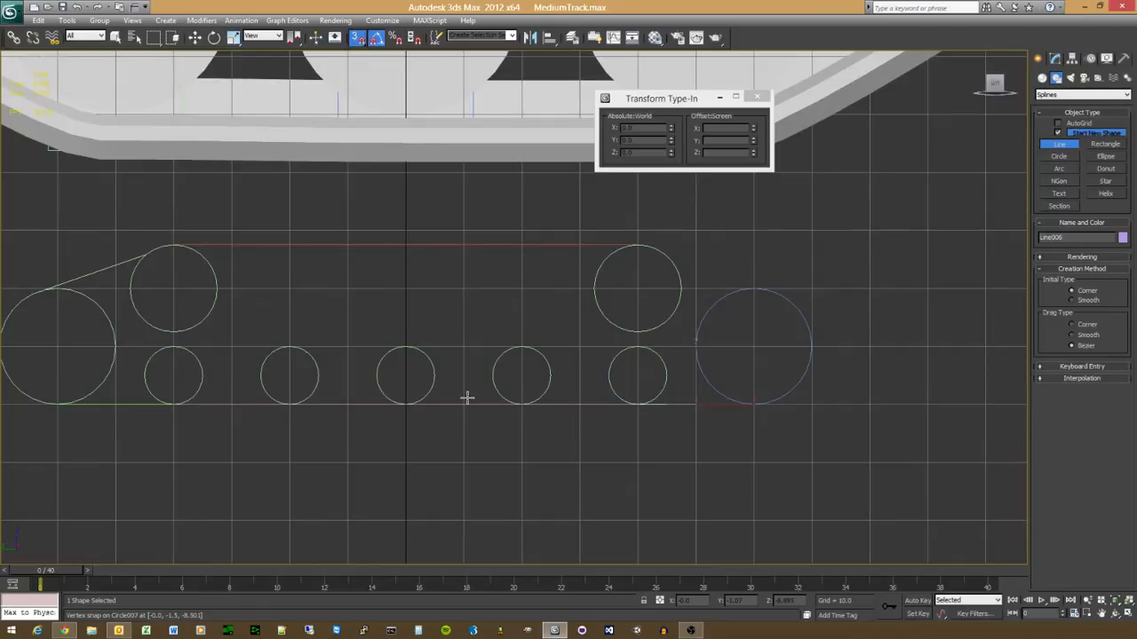
pyautogui.click(766, 288)
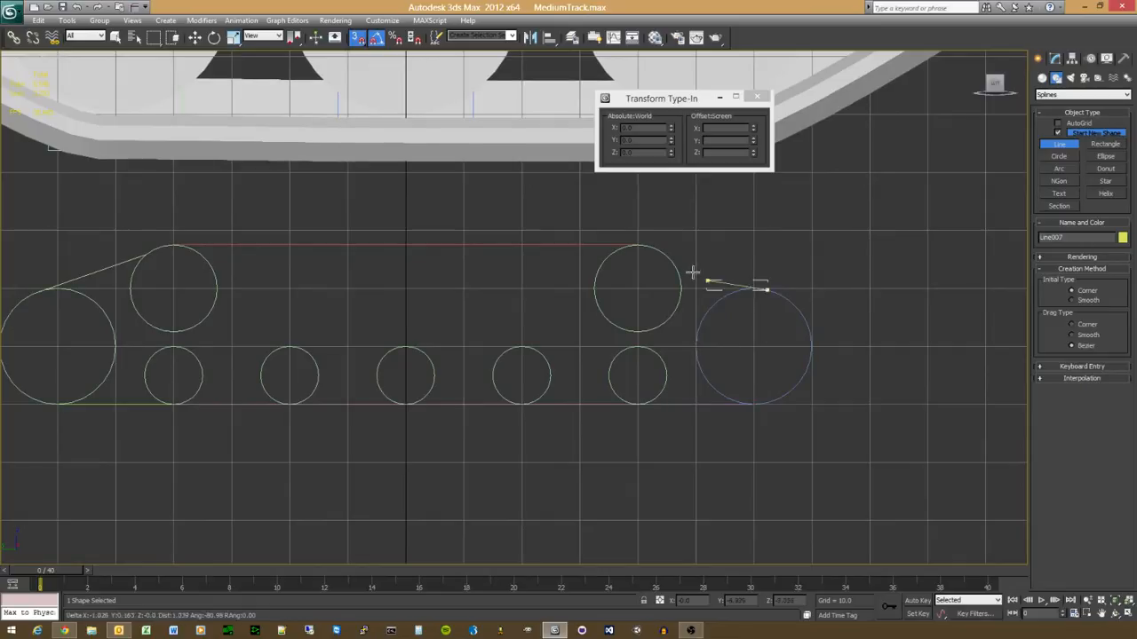
pyautogui.click(655, 250)
pyautogui.rightClick(654, 252)
pyautogui.press('w')
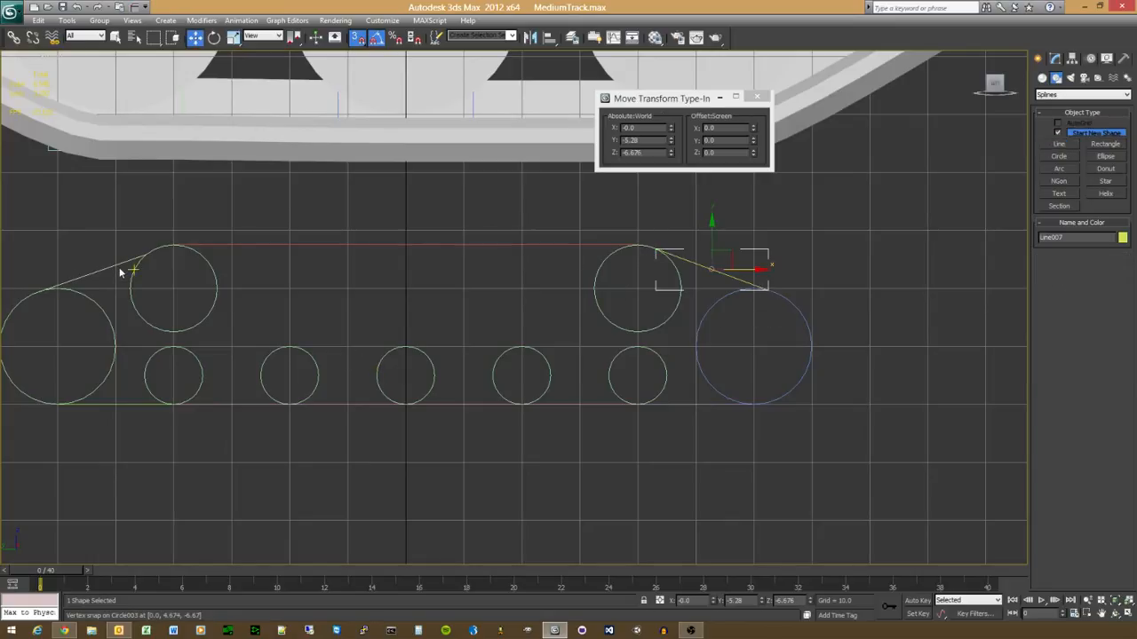
# Step: Delete the sloping line between the upper circle at Y 4 and its large circle, and redraw it as a tangent snapped to both circles
pyautogui.click(114, 263)
pyautogui.press('Delete')
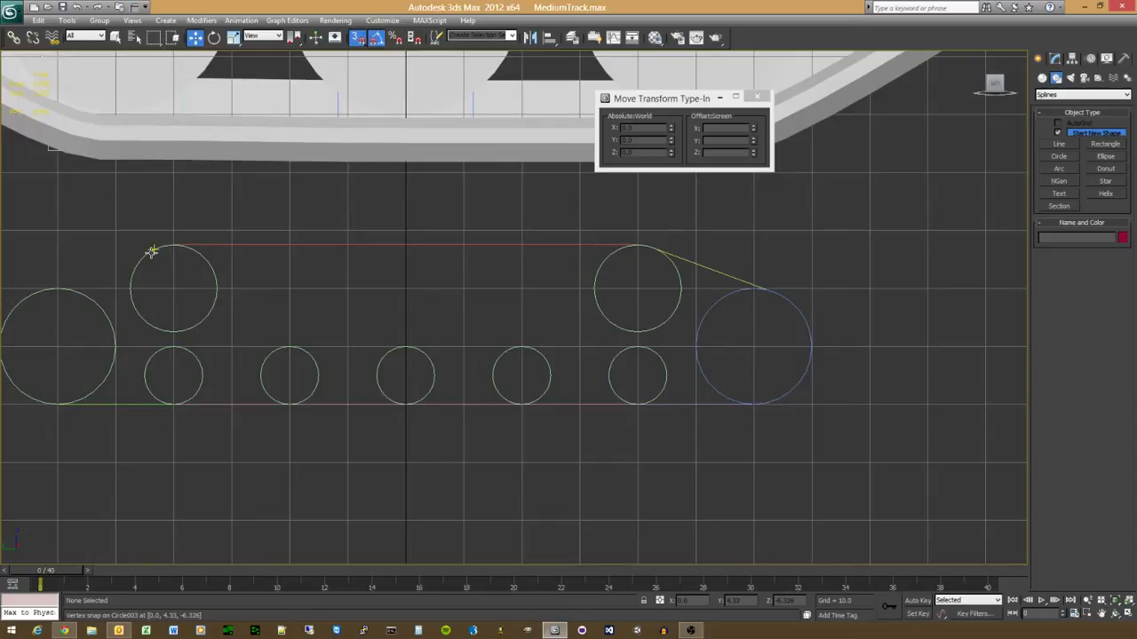
pyautogui.click(152, 252)
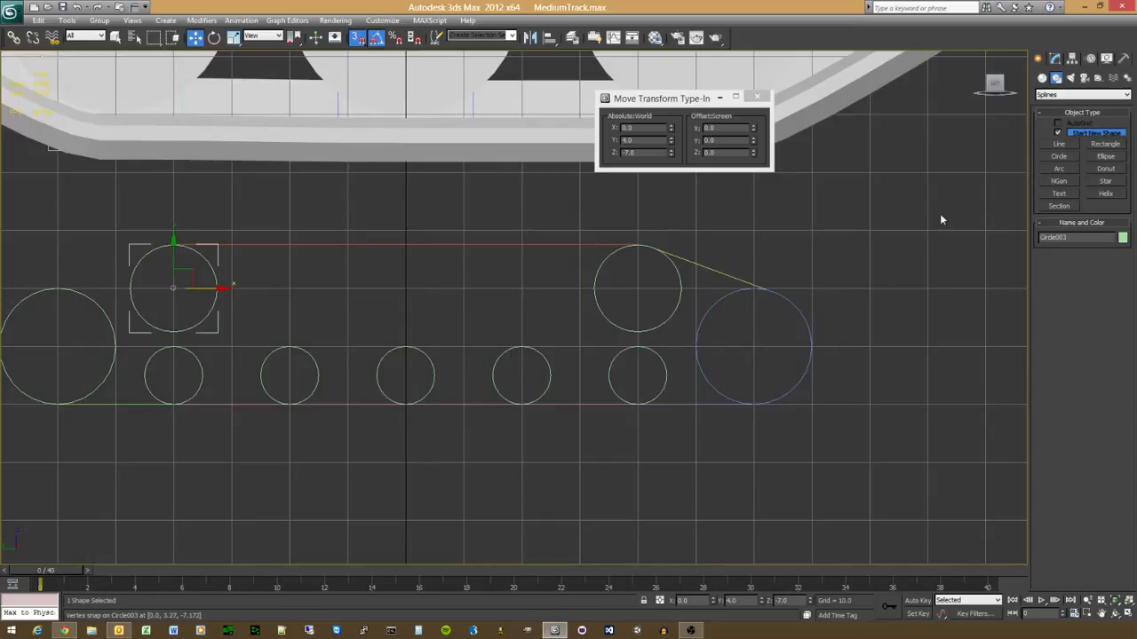
pyautogui.click(1057, 144)
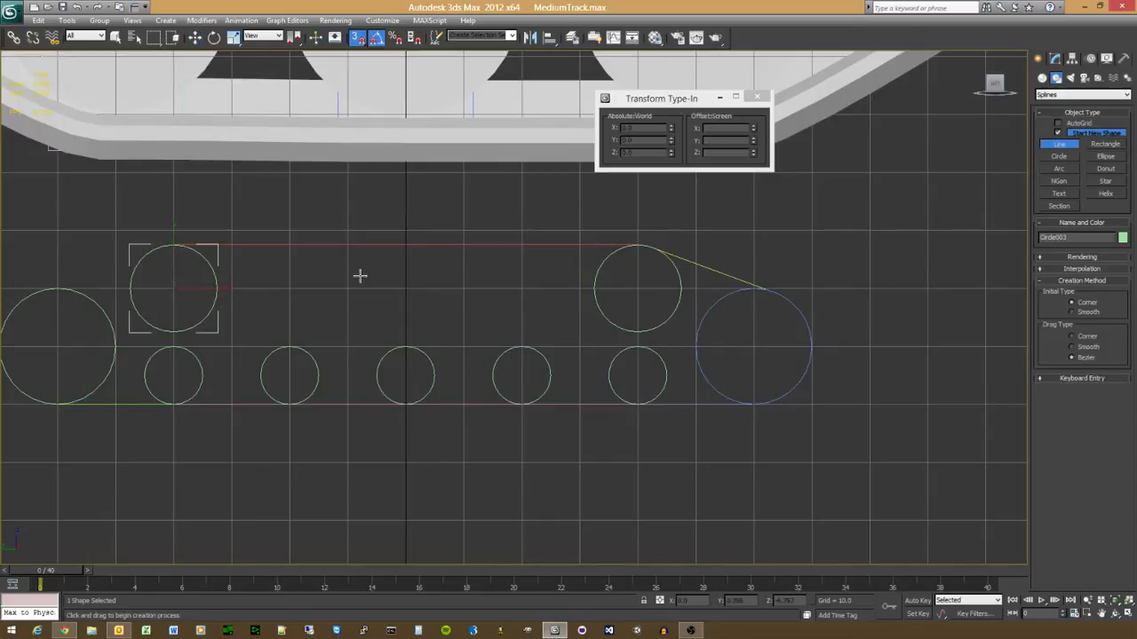
pyautogui.click(152, 252)
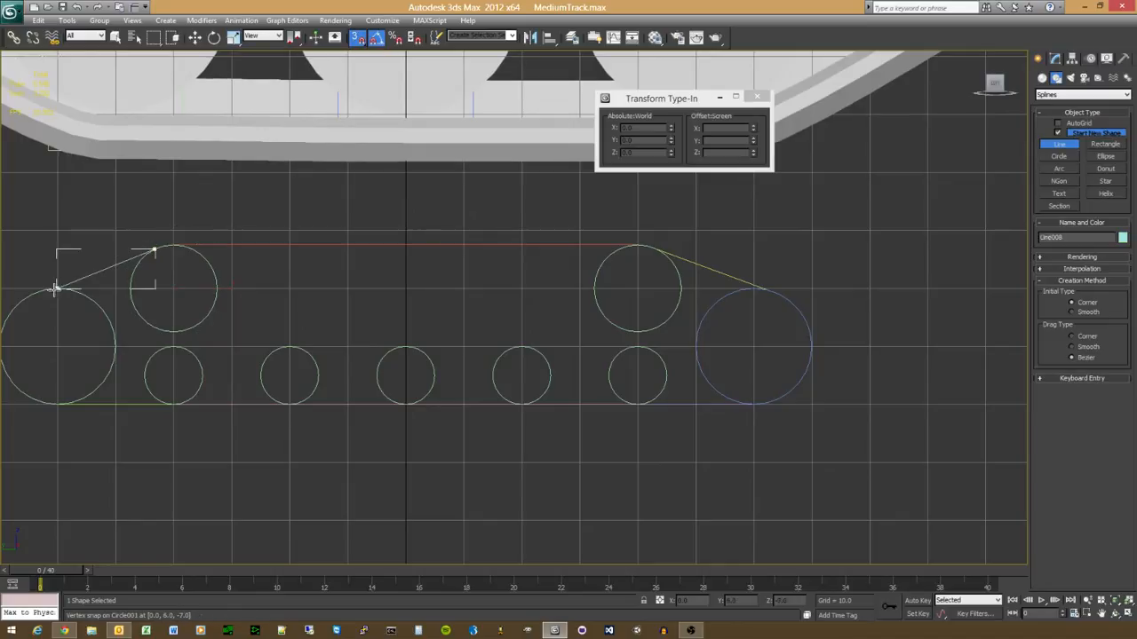
pyautogui.click(30, 293)
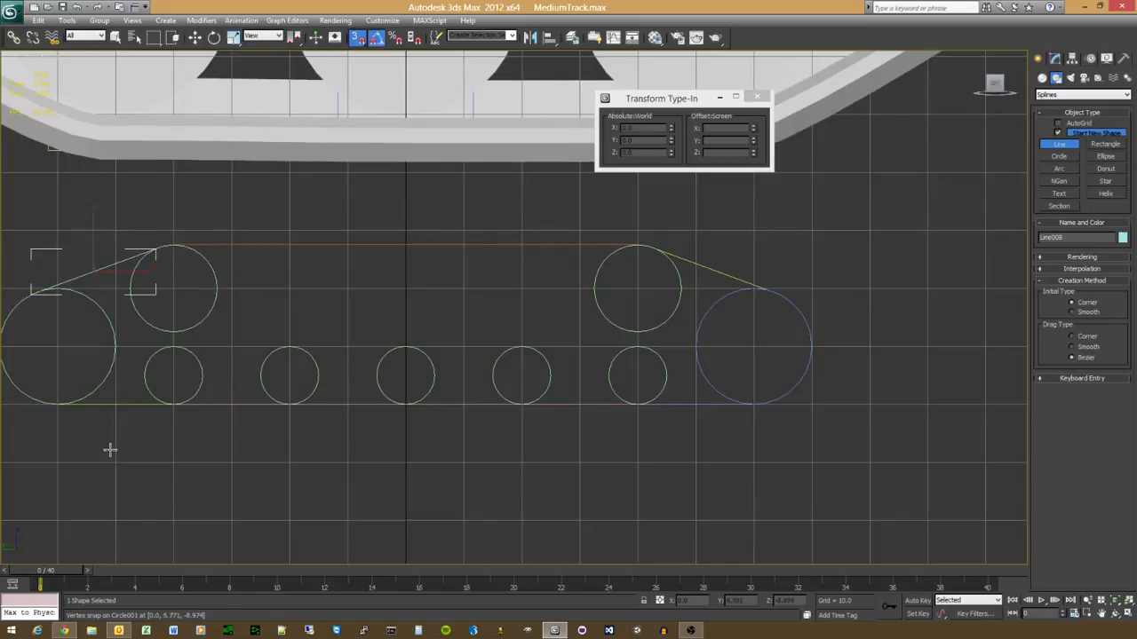
# Step: Draw an arc along the upper circle at Y 4, from the sloping tangent line's end to the circle's top vertex
pyautogui.moveTo(109, 447); pyautogui.dragTo(297, 468, button='middle')
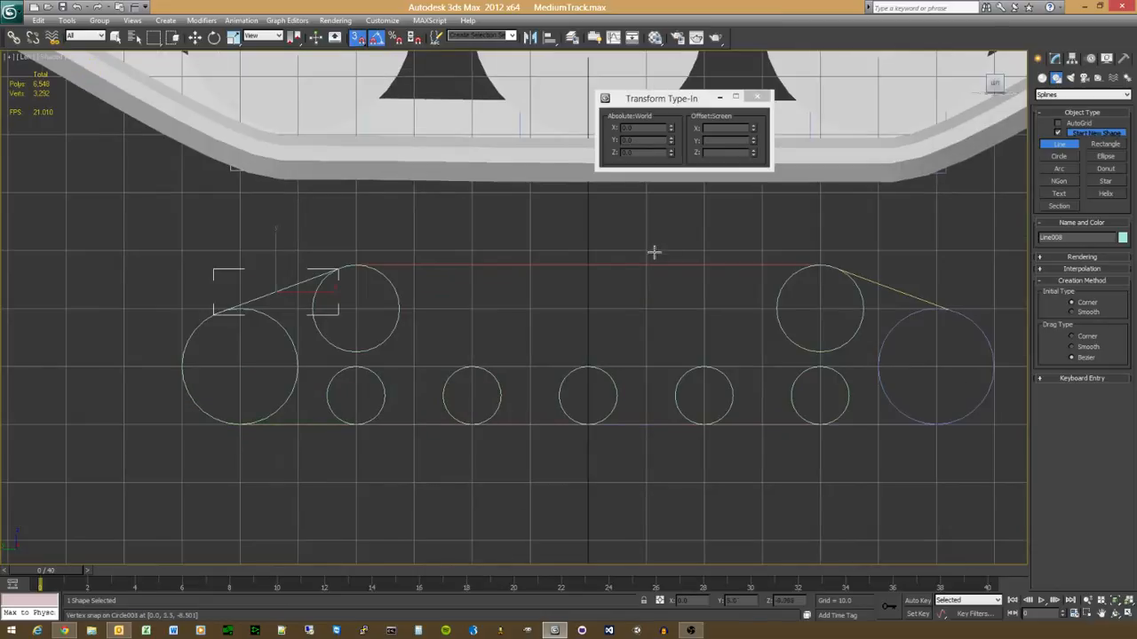
pyautogui.click(1059, 168)
pyautogui.scroll(1, 311, 253)
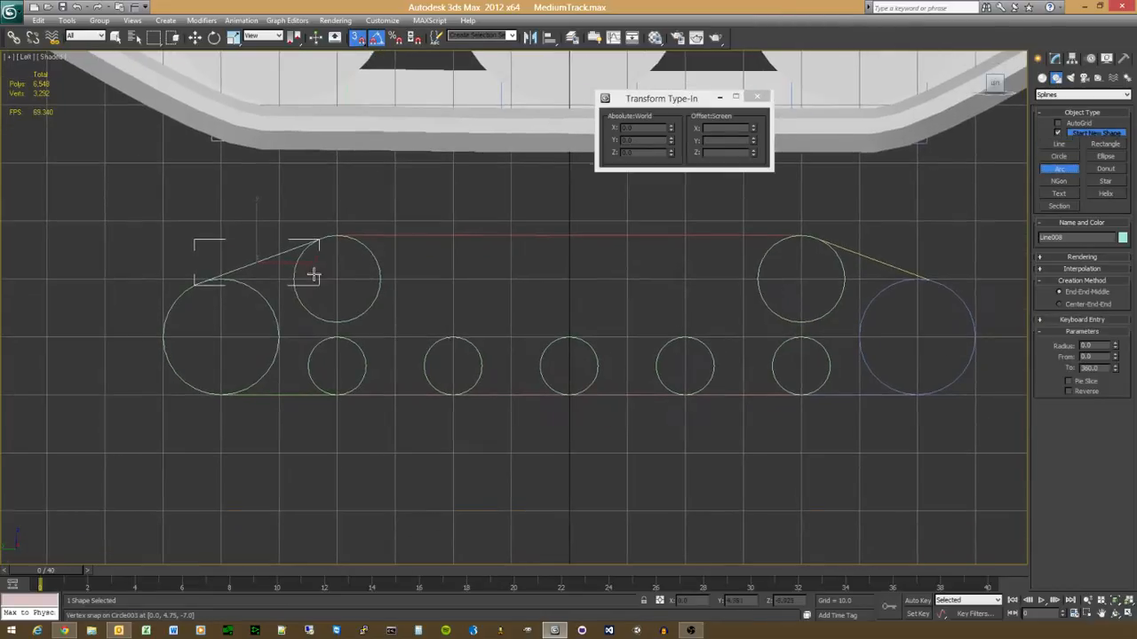
pyautogui.scroll(3, 324, 257)
pyautogui.moveTo(293, 267); pyautogui.dragTo(491, 294, button='middle')
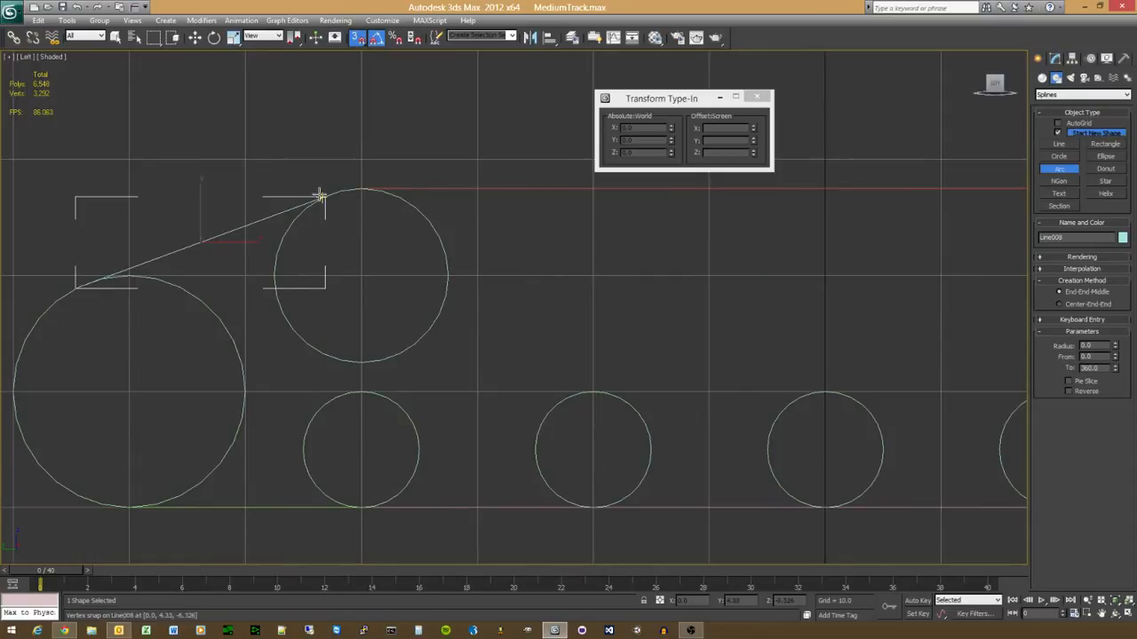
pyautogui.moveTo(321, 198); pyautogui.dragTo(360, 189)
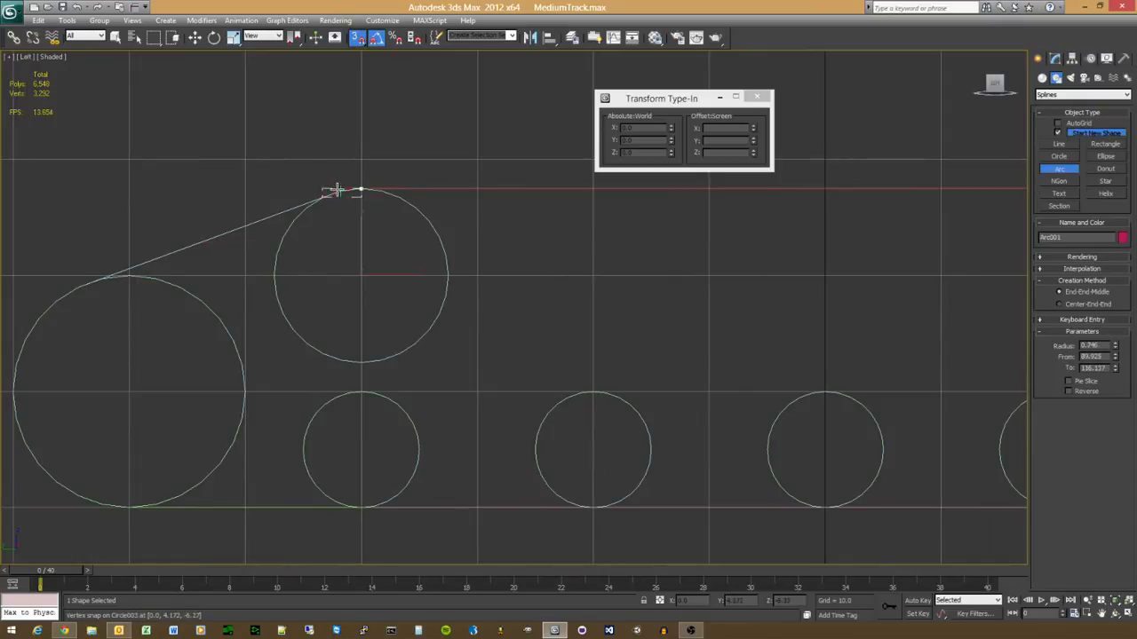
pyautogui.click(336, 192)
pyautogui.press('w')
pyautogui.moveTo(412, 284); pyautogui.dragTo(145, 345, button='middle')
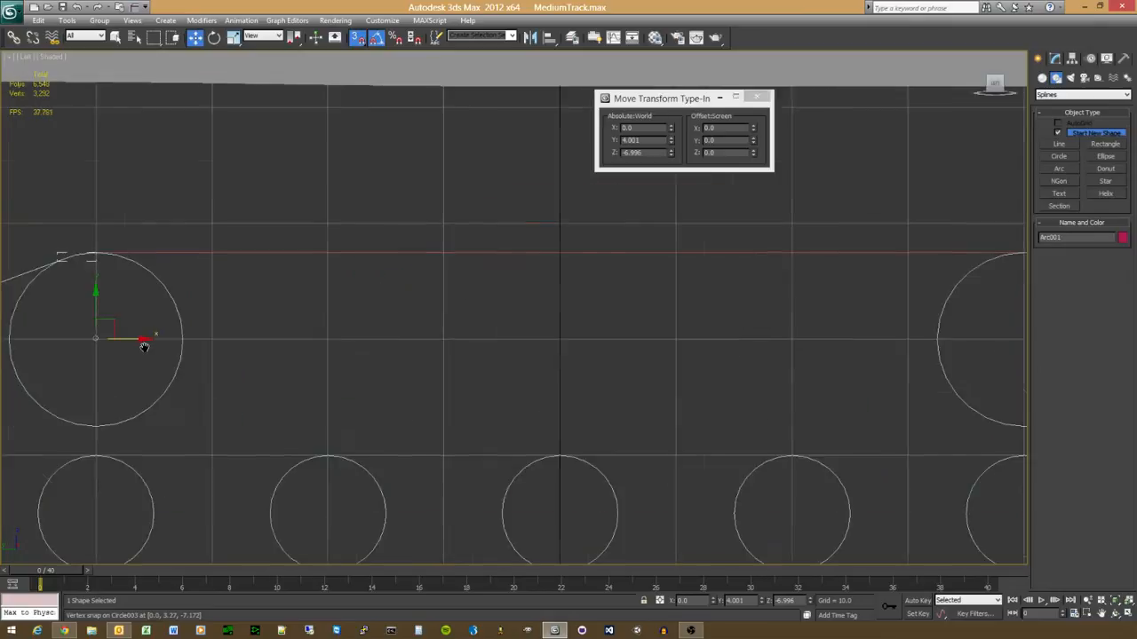
pyautogui.scroll(-2, 330, 343)
pyautogui.moveTo(772, 349); pyautogui.dragTo(517, 328, button='middle')
pyautogui.scroll(3, 540, 297)
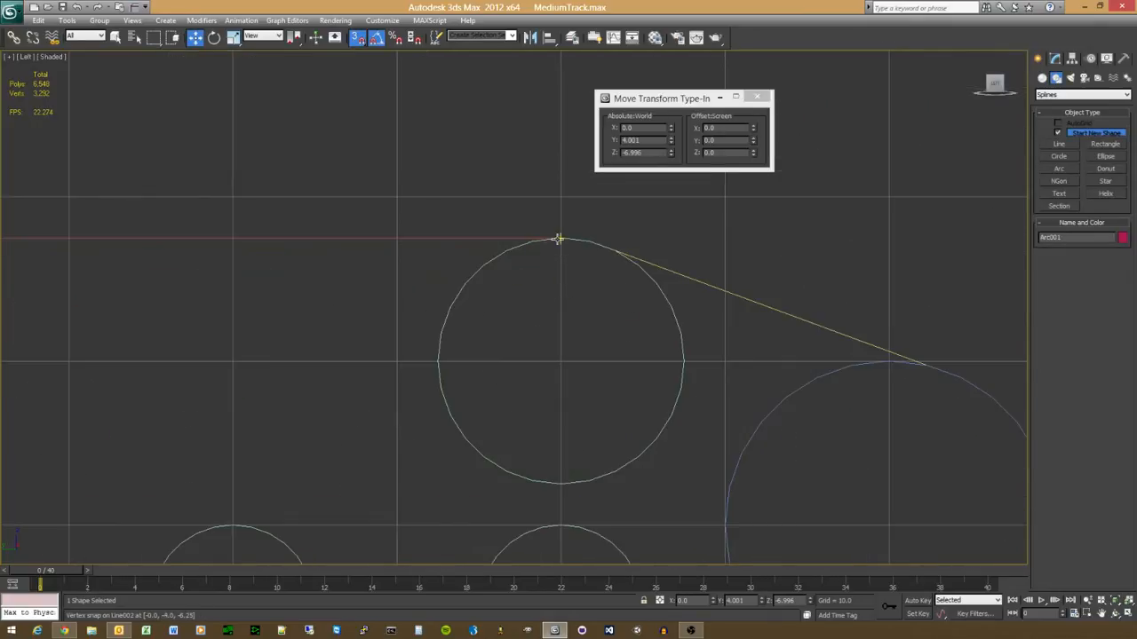
pyautogui.moveTo(558, 239); pyautogui.dragTo(618, 254)
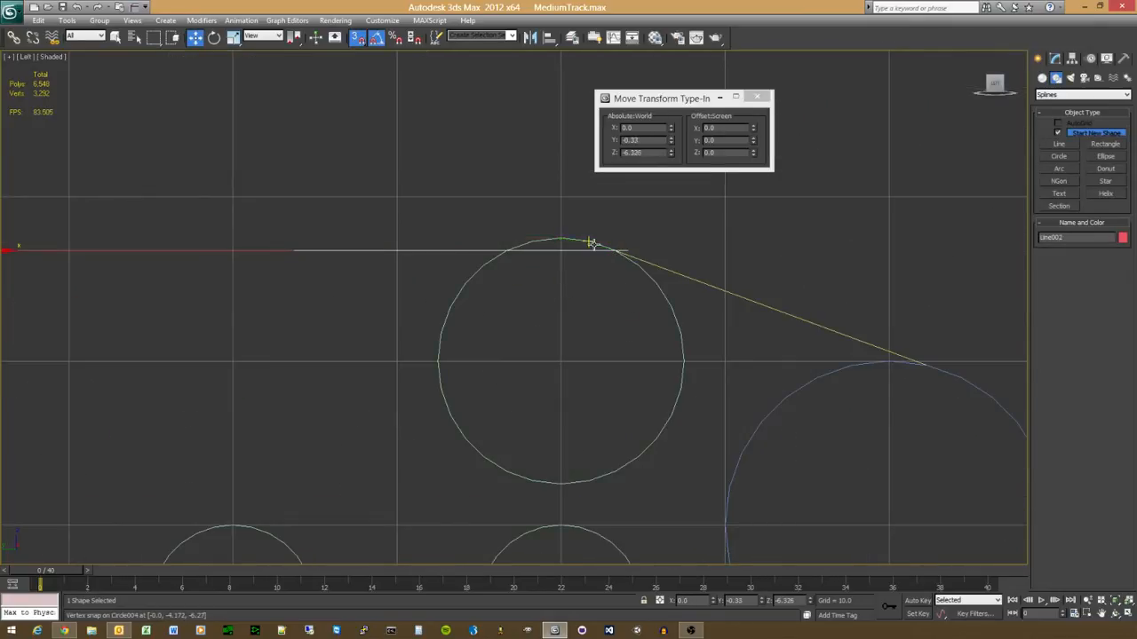
pyautogui.click(589, 242)
pyautogui.moveTo(399, 338); pyautogui.dragTo(497, 323, button='middle')
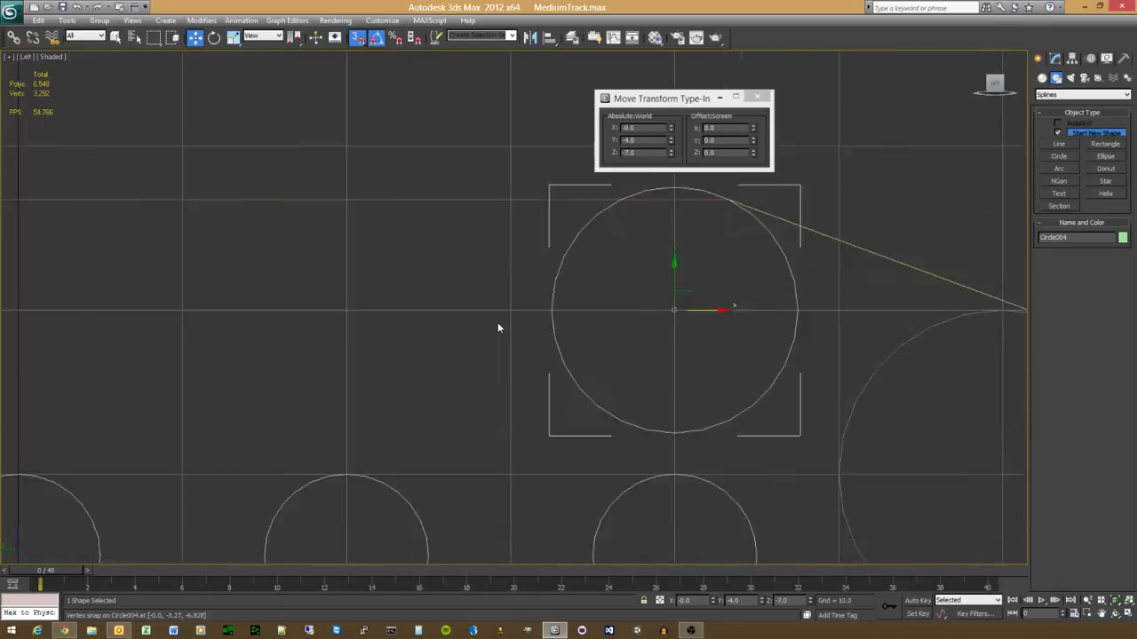
pyautogui.scroll(-5, 494, 324)
pyautogui.hotkey('ctrl', 'z')
pyautogui.hotkey('ctrl', 'z')
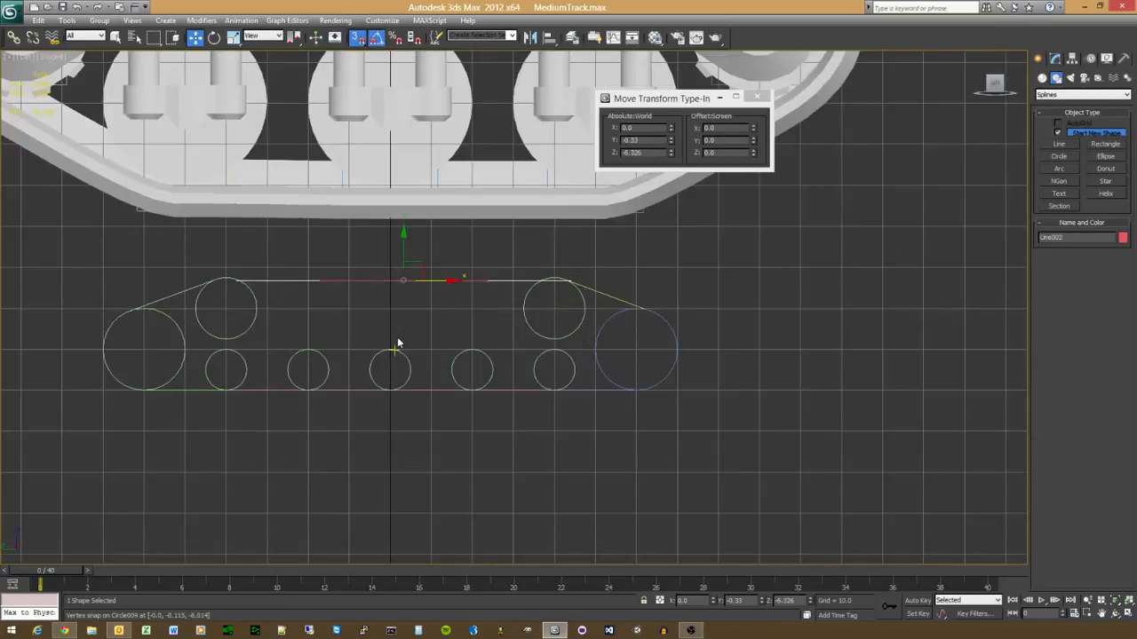
pyautogui.scroll(4, 514, 309)
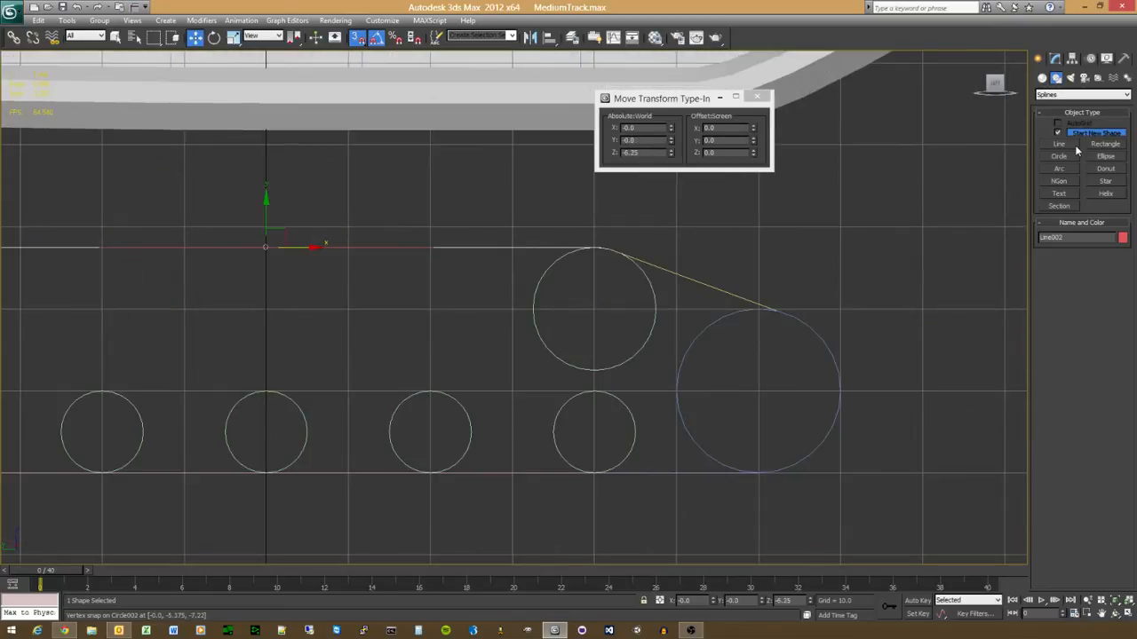
pyautogui.click(1070, 145)
pyautogui.scroll(4, 629, 257)
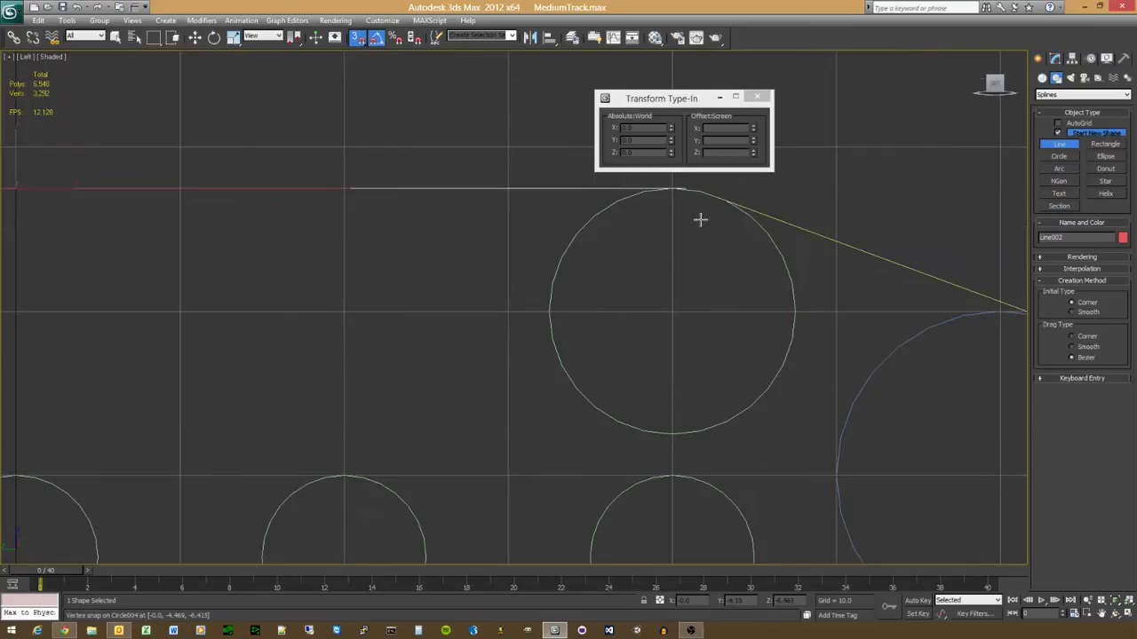
pyautogui.click(725, 202)
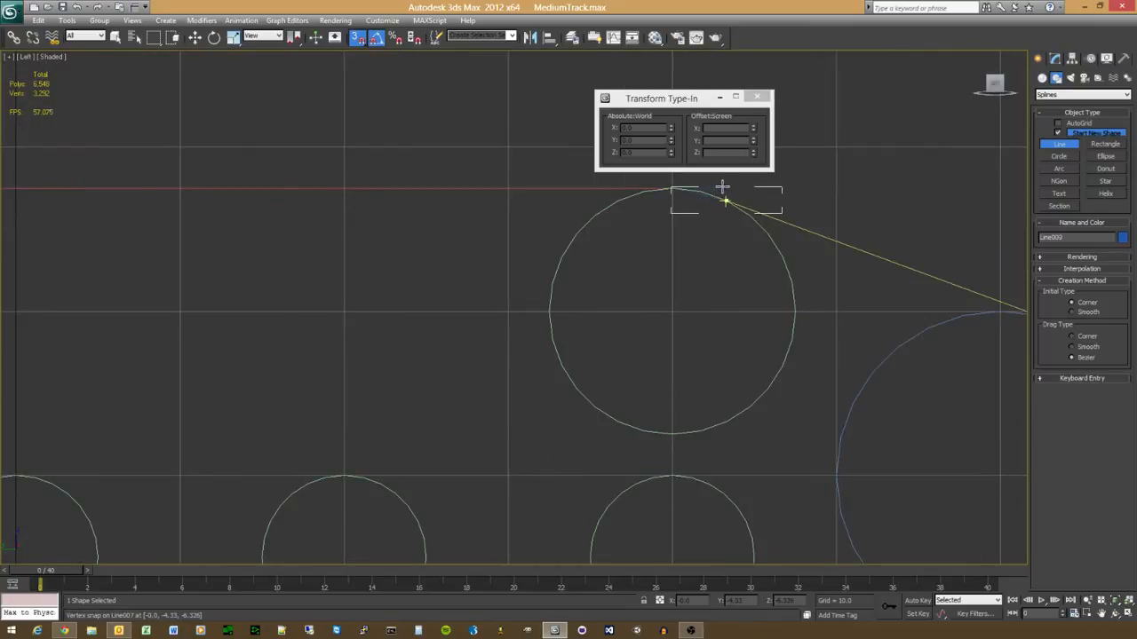
pyautogui.click(673, 189)
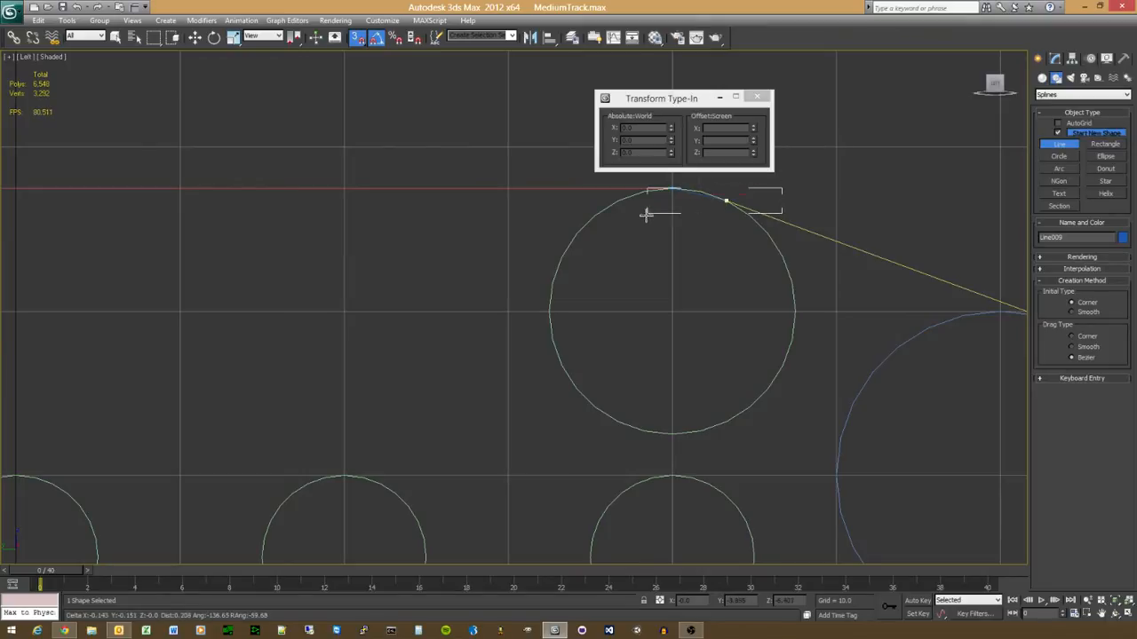
pyautogui.rightClick(647, 246)
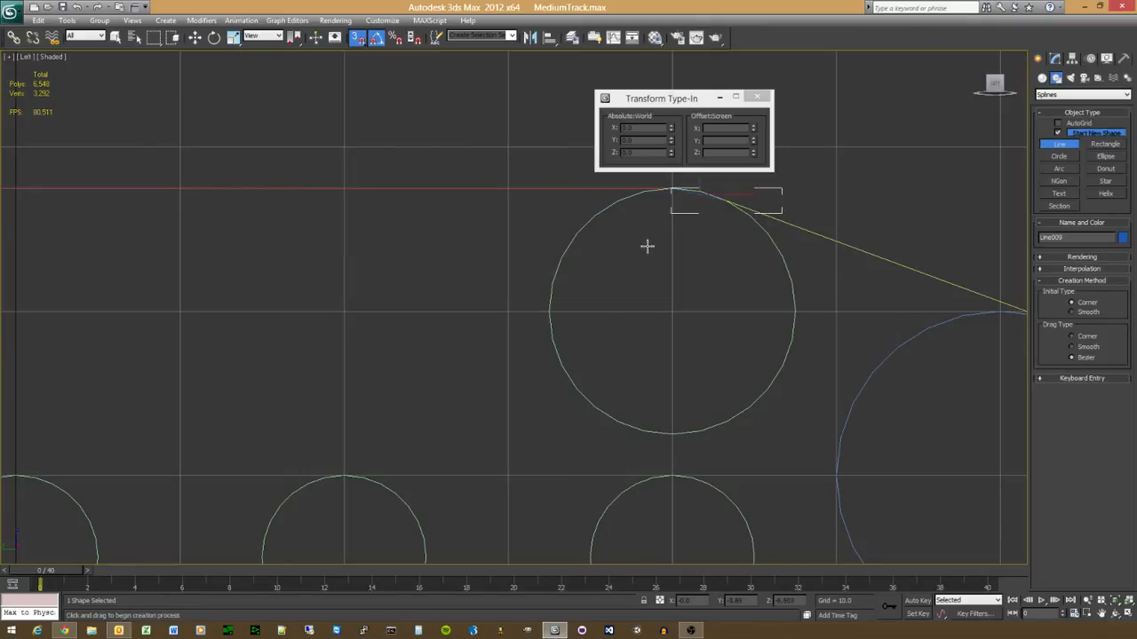
pyautogui.click(726, 203)
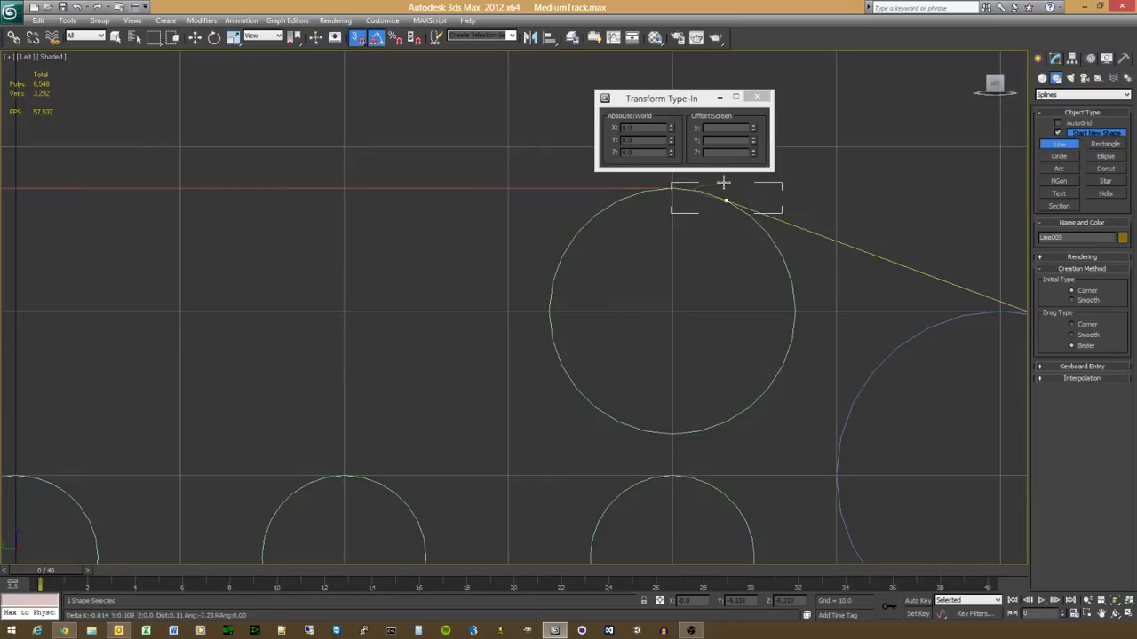
pyautogui.rightClick(683, 254)
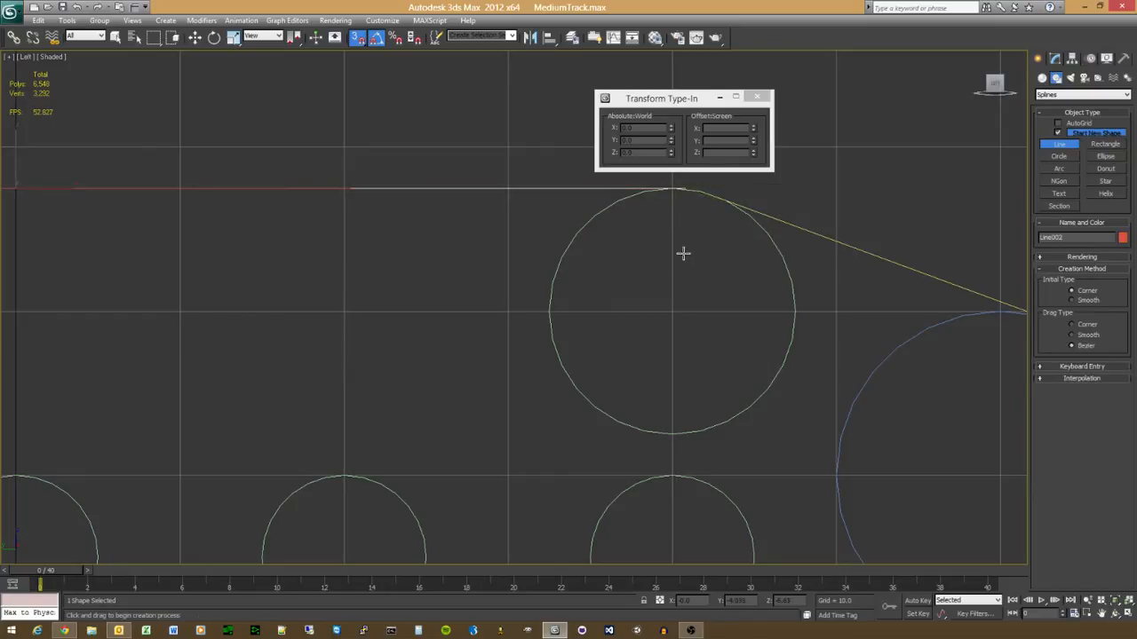
pyautogui.click(726, 202)
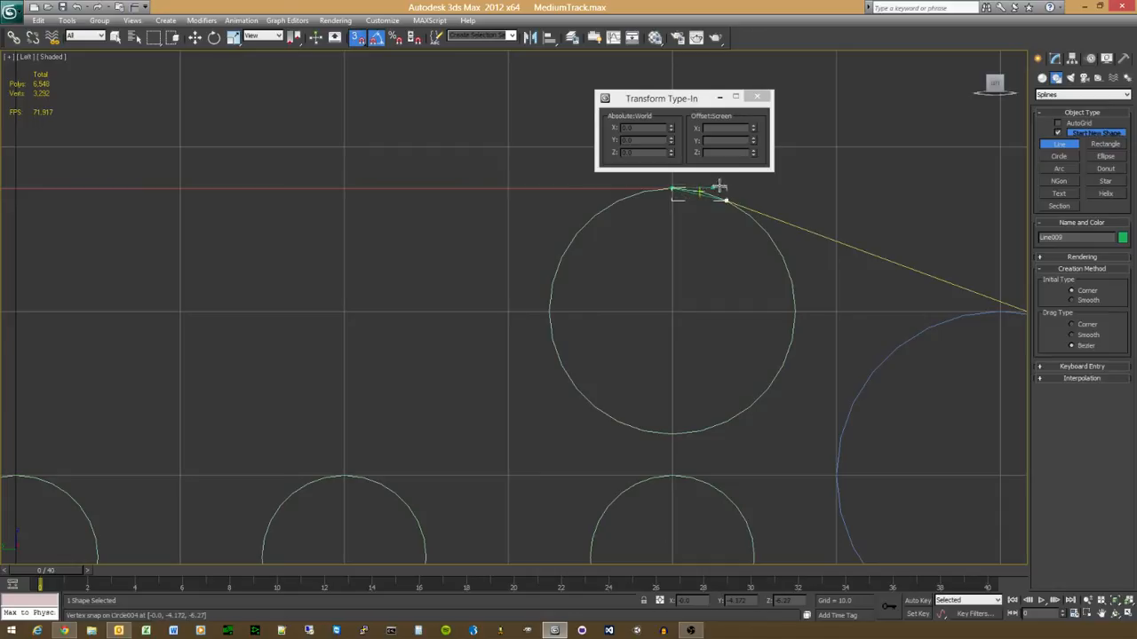
pyautogui.press('w')
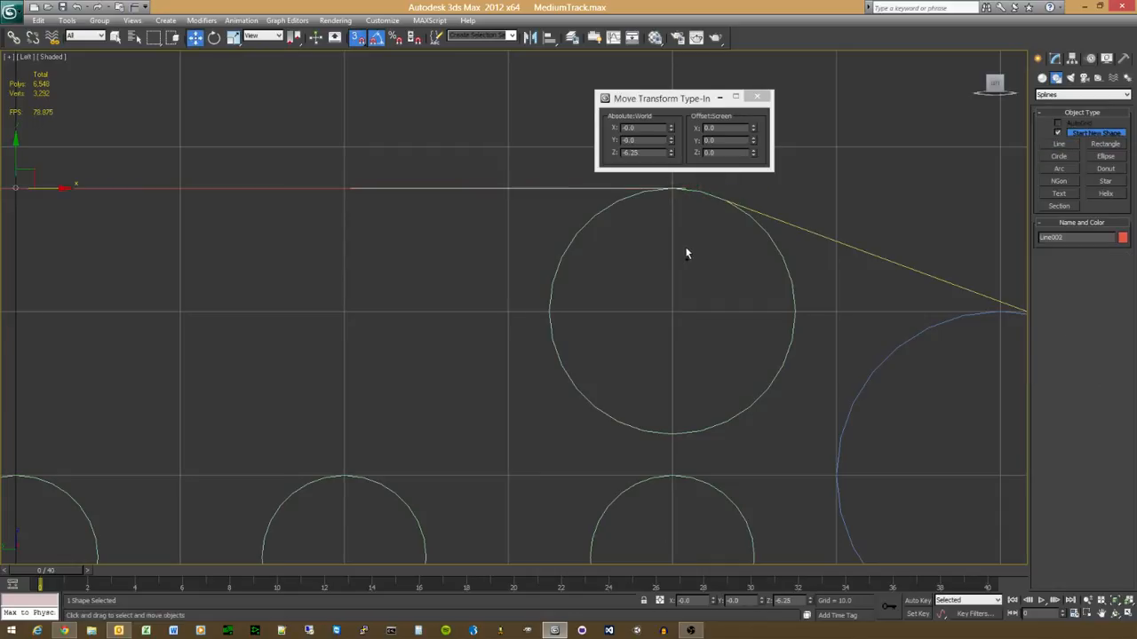
# Step: Draw arcs along the top of the upper circle at Y -4 and around the outer side of the Y -6 large circle, ending on the adjoining lines
pyautogui.click(1060, 169)
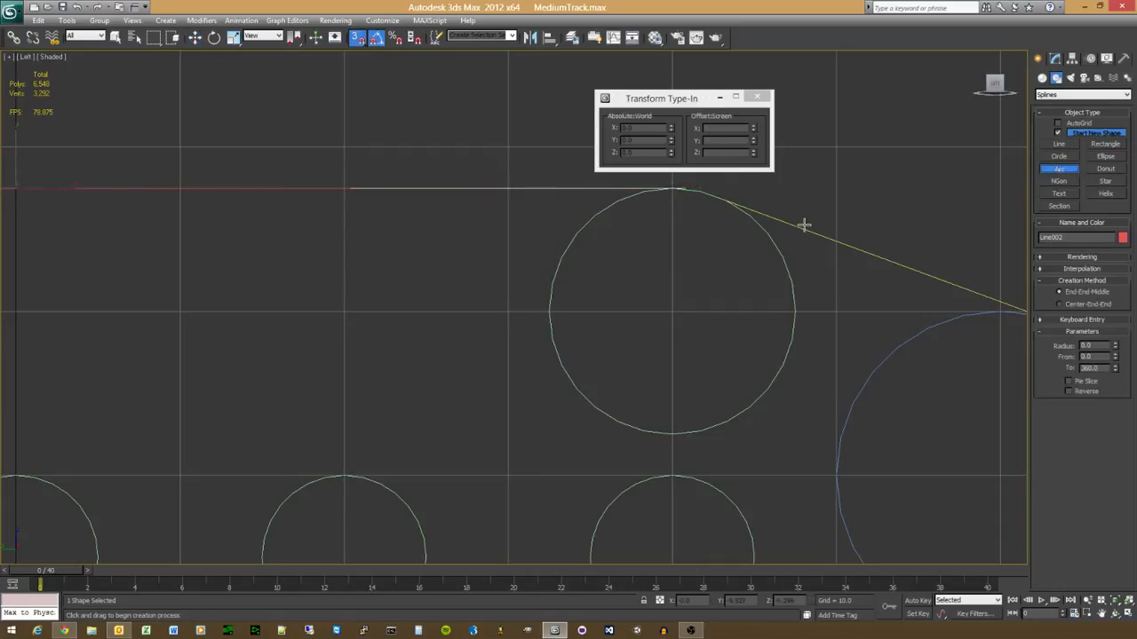
pyautogui.moveTo(674, 191); pyautogui.dragTo(701, 191)
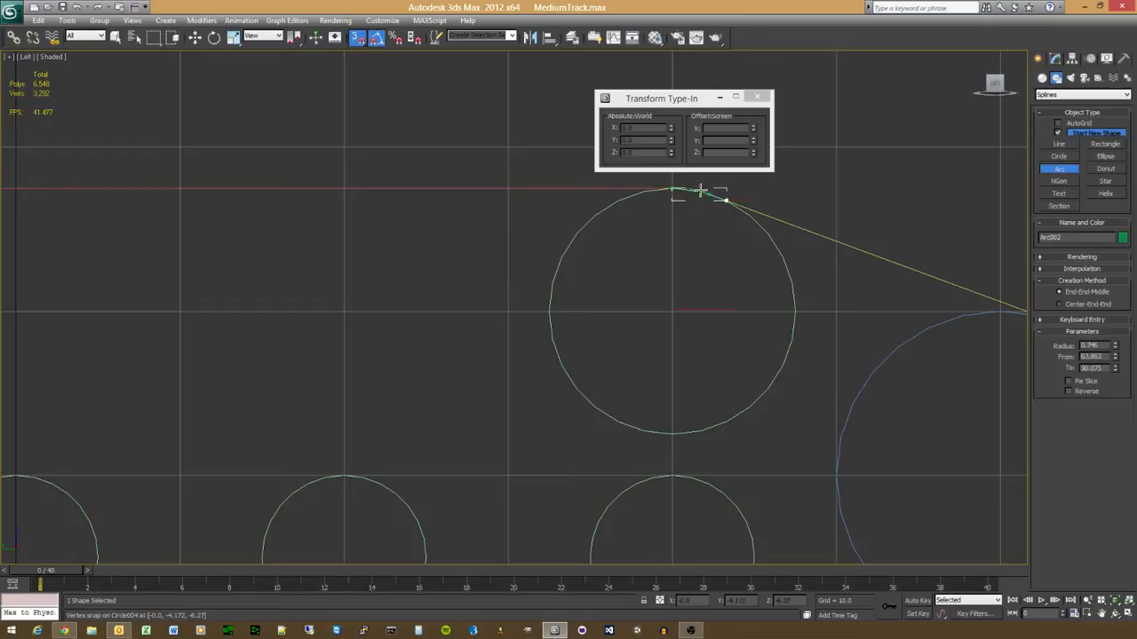
pyautogui.scroll(-5, 764, 328)
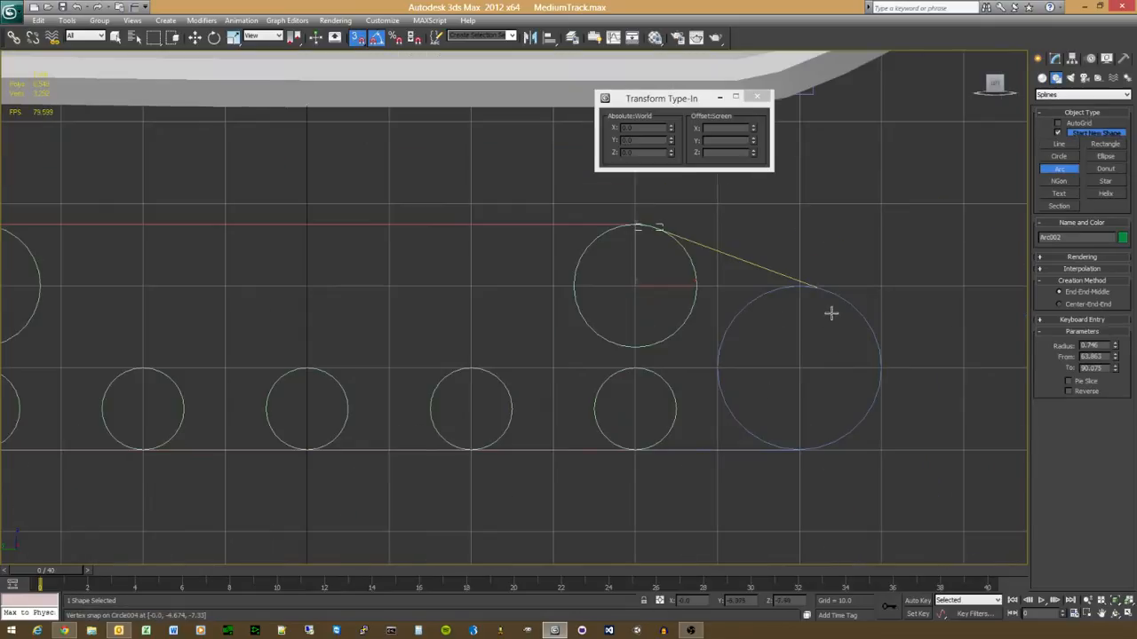
pyautogui.moveTo(819, 291); pyautogui.dragTo(798, 452)
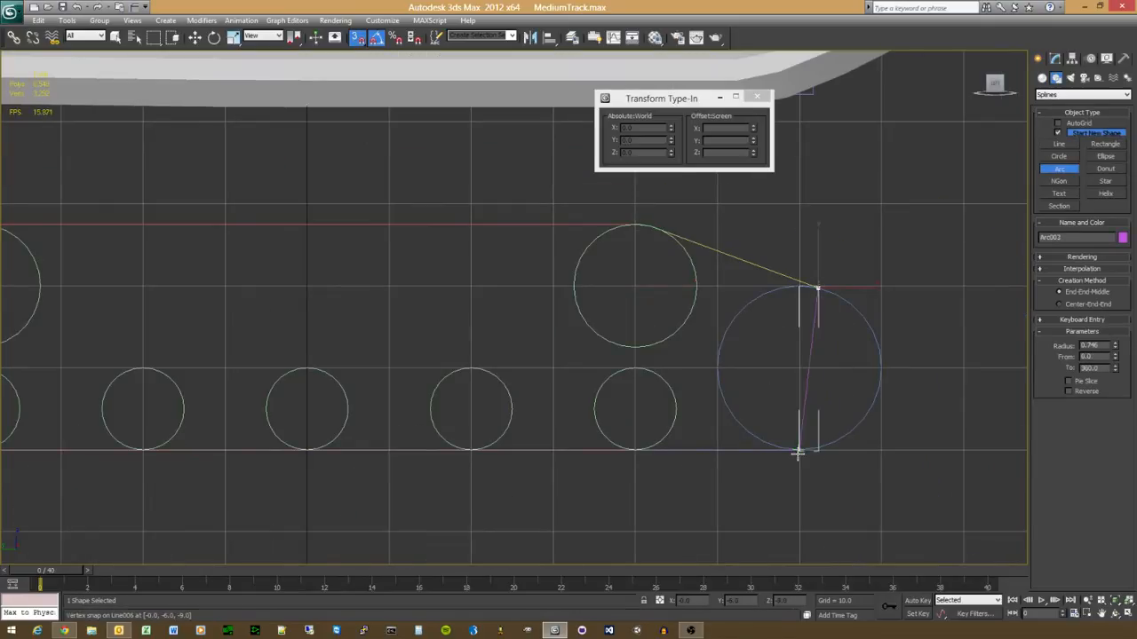
pyautogui.click(879, 388)
# Step: Draw an arc around the outer side of the Y 6 large circle, from the sloping line to the circle's bottom vertex
pyautogui.moveTo(488, 362); pyautogui.dragTo(723, 300, button='middle')
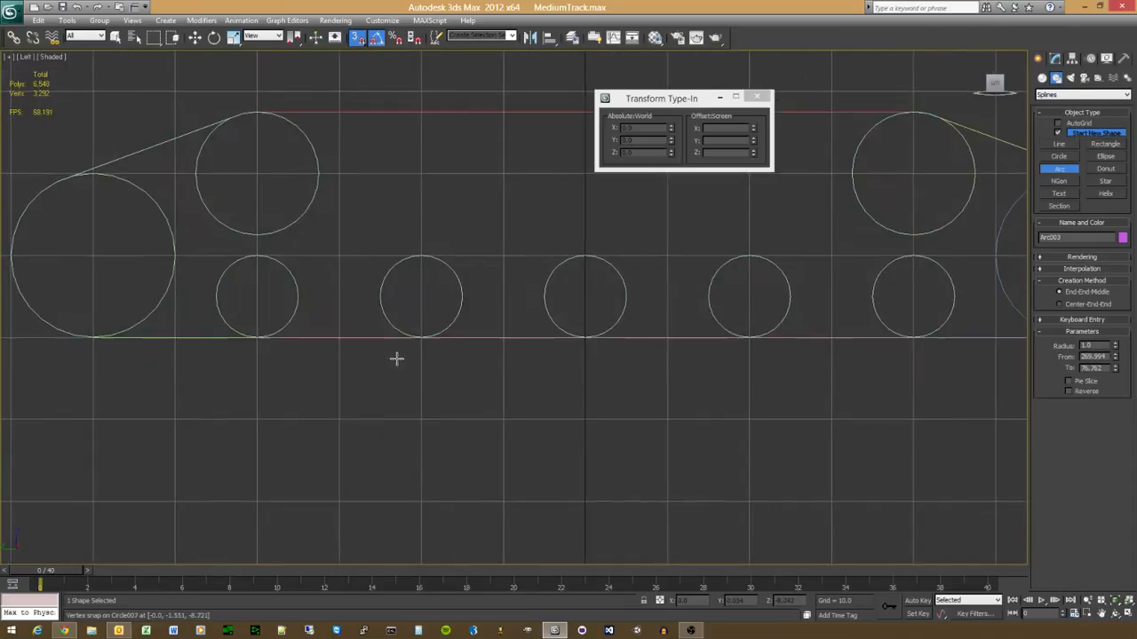
pyautogui.moveTo(266, 339); pyautogui.dragTo(534, 379, button='middle')
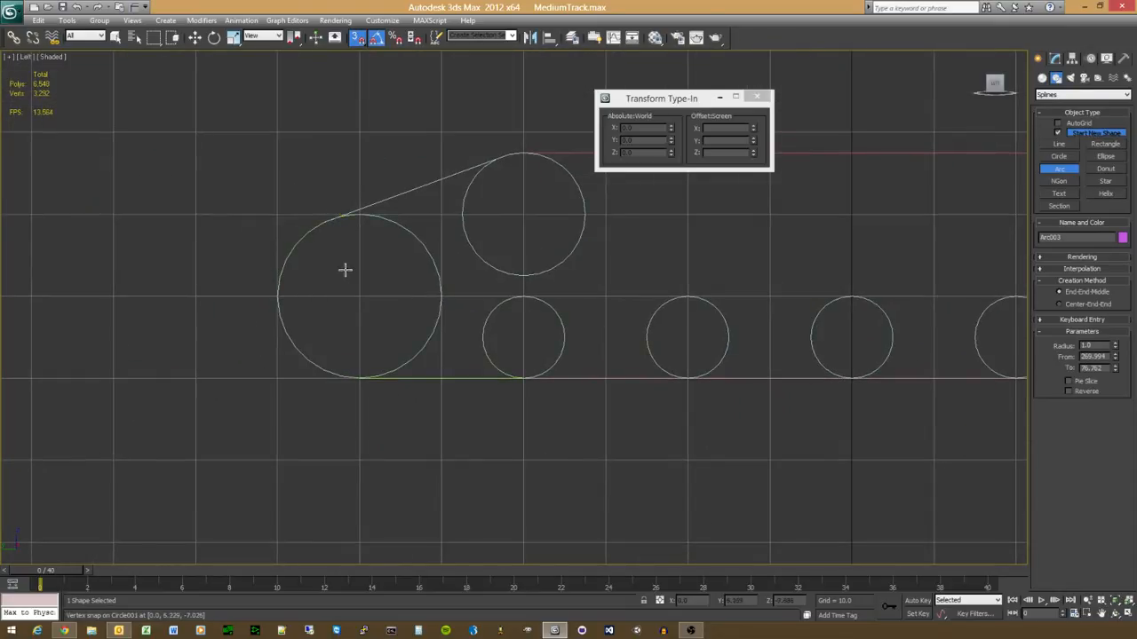
pyautogui.click(324, 223)
pyautogui.moveTo(323, 223); pyautogui.dragTo(361, 379)
pyautogui.click(282, 326)
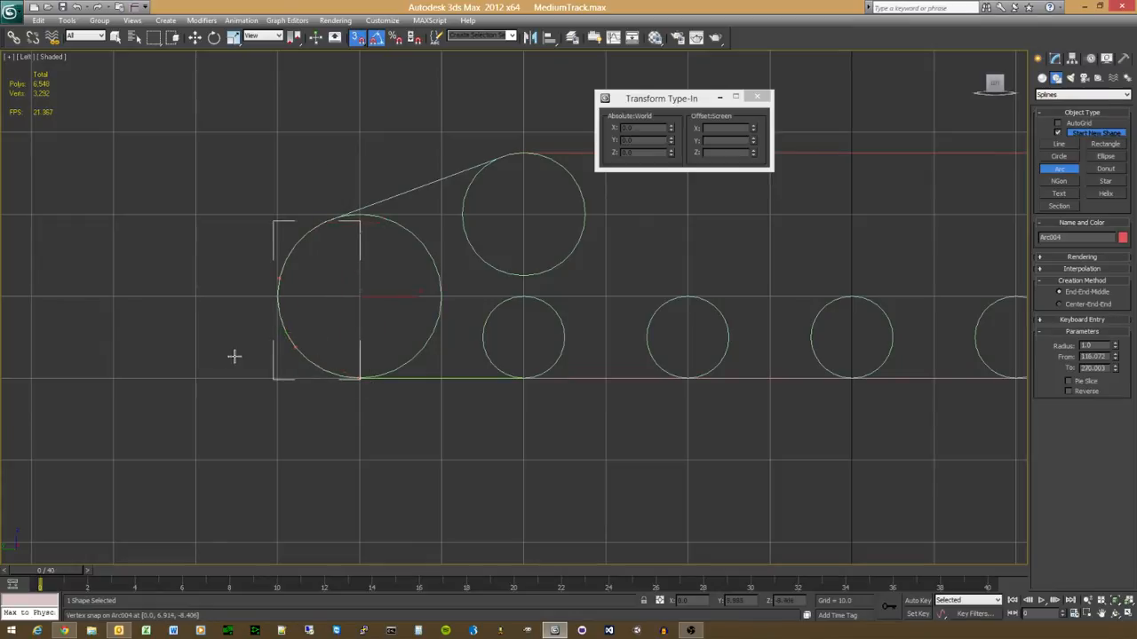
pyautogui.press('w')
# Step: Turn off snapping and delete all nine guide circles, keeping only the lines and arcs of the track outline
pyautogui.scroll(-5, 267, 409)
pyautogui.scroll(3, 418, 329)
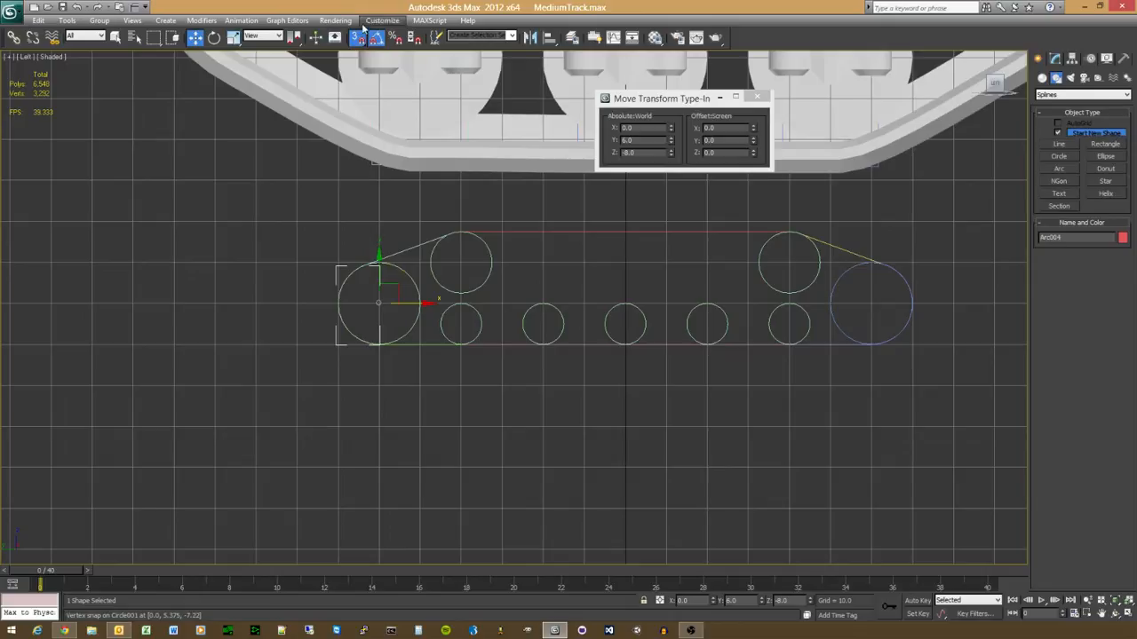
pyautogui.press('s')
pyautogui.moveTo(409, 266); pyautogui.dragTo(844, 337)
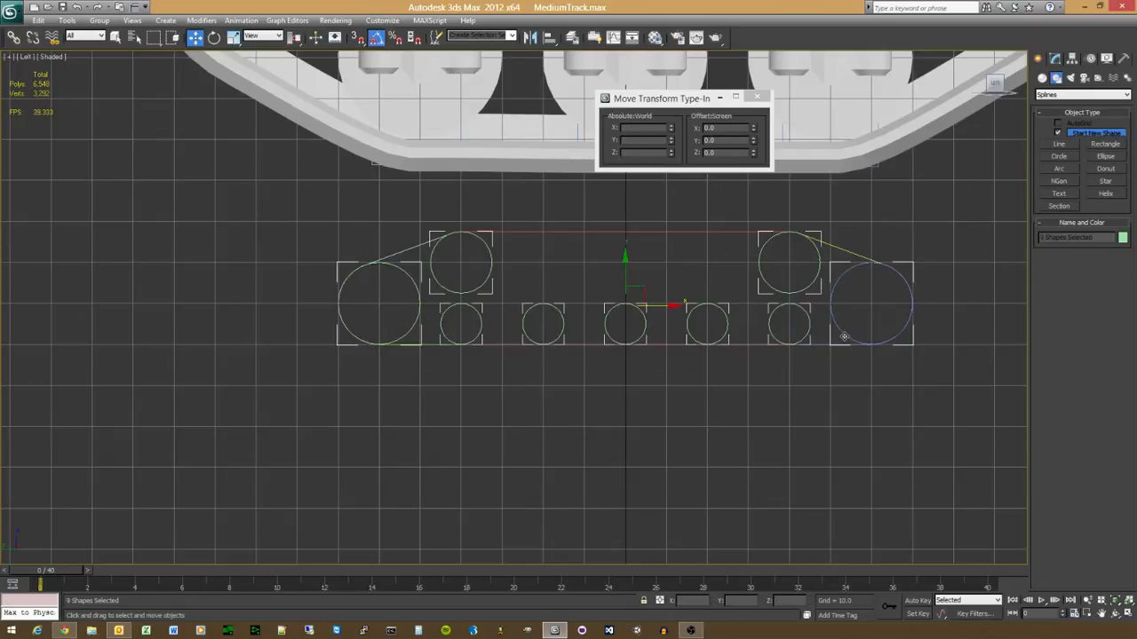
pyautogui.press('Delete')
# Step: Attach the bottom line pieces on the Y -6 side and the large Y -6 end arc to the centre bottom line
pyautogui.scroll(3, 842, 335)
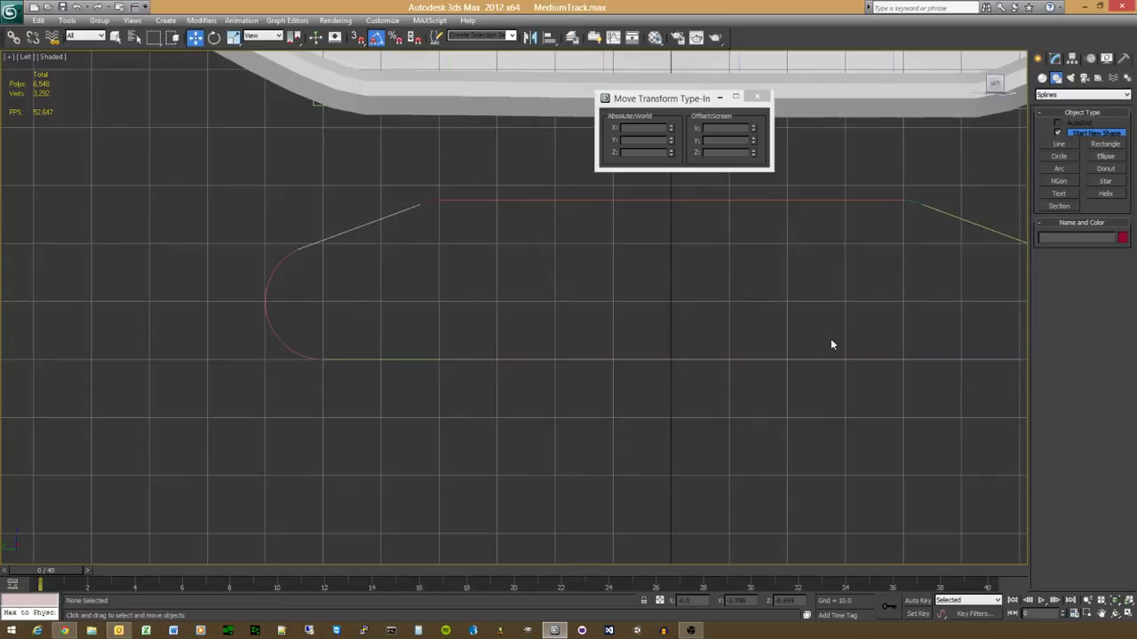
pyautogui.moveTo(832, 344); pyautogui.dragTo(642, 386, button='middle')
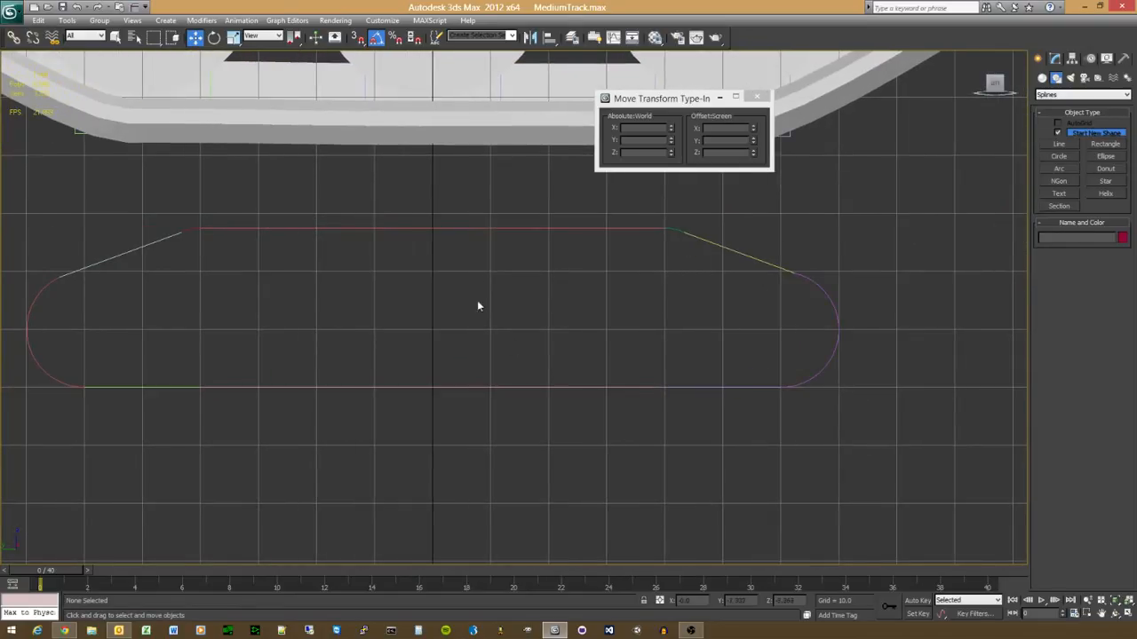
pyautogui.click(462, 387)
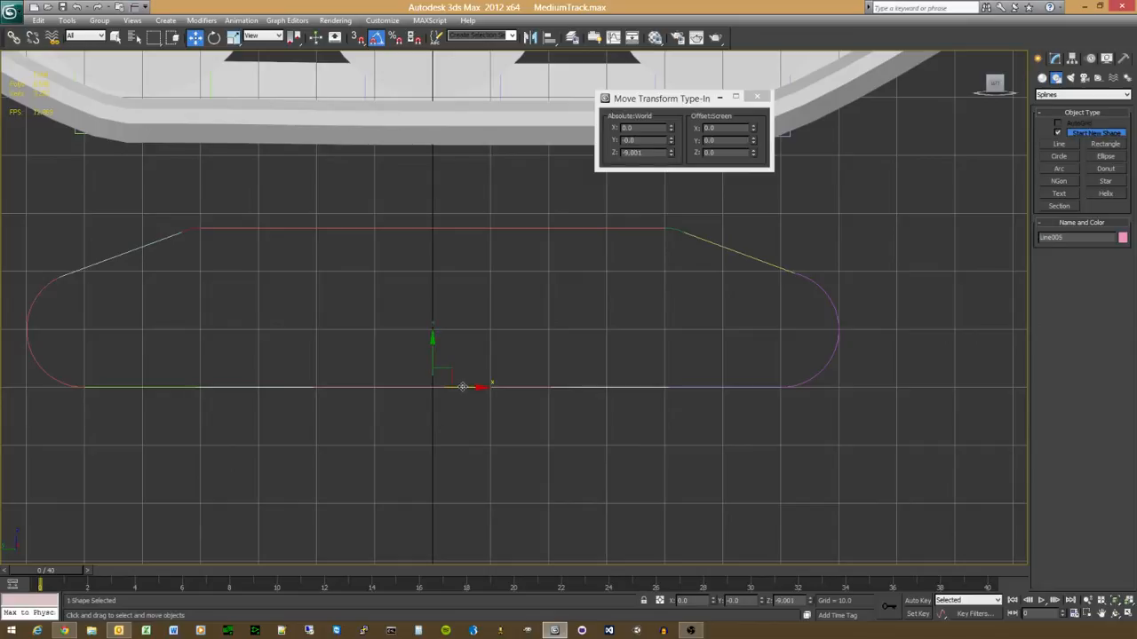
pyautogui.click(1057, 59)
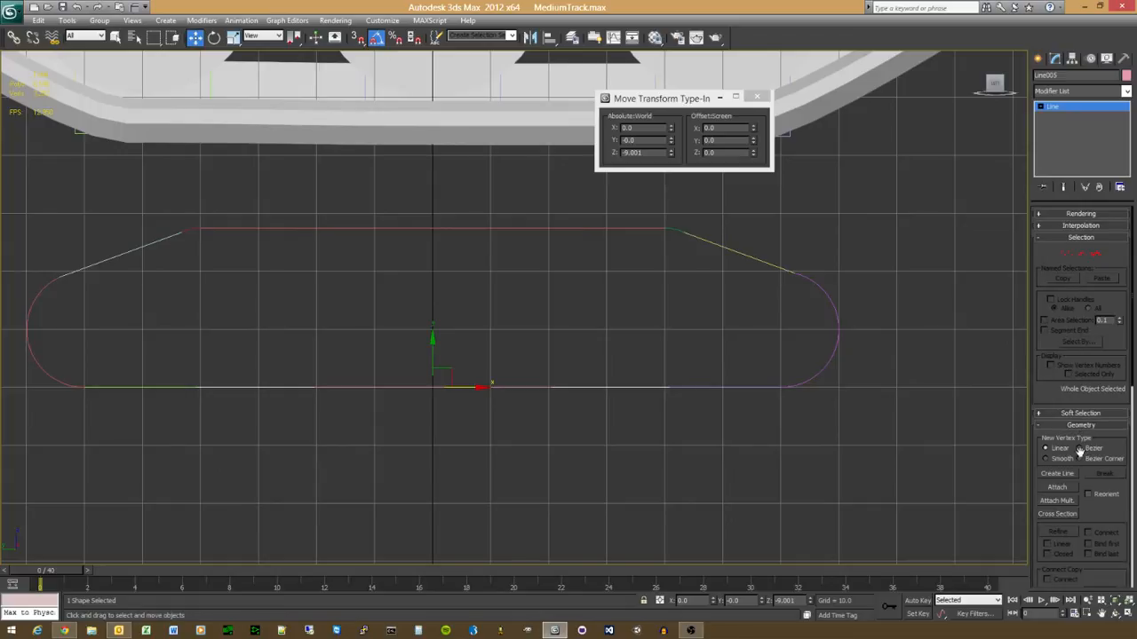
pyautogui.click(1069, 489)
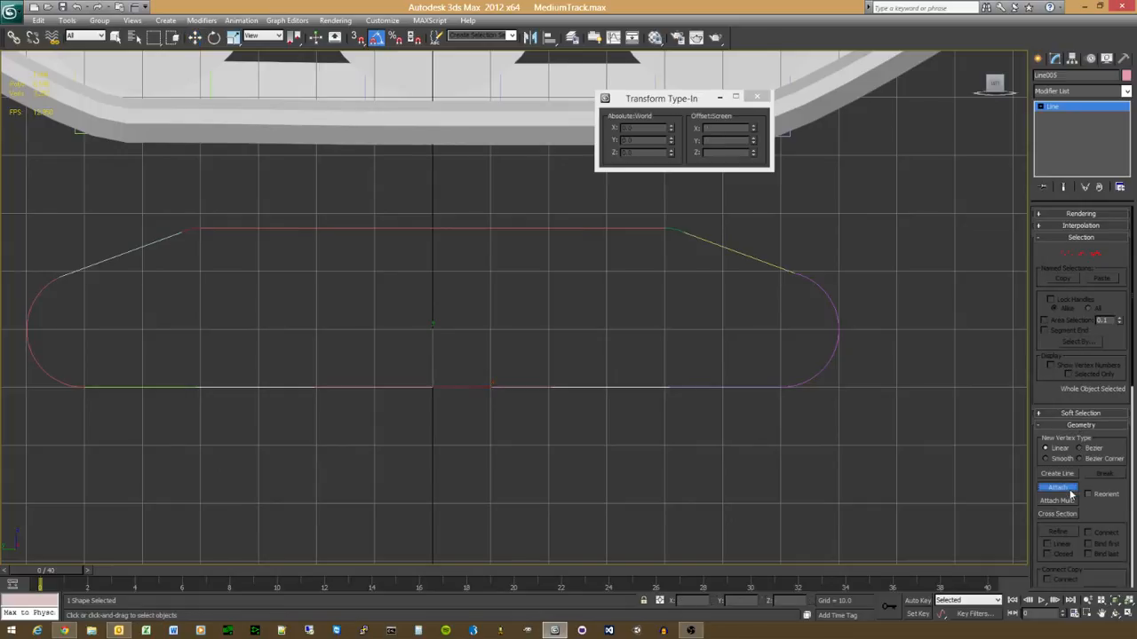
pyautogui.click(751, 387)
pyautogui.click(703, 385)
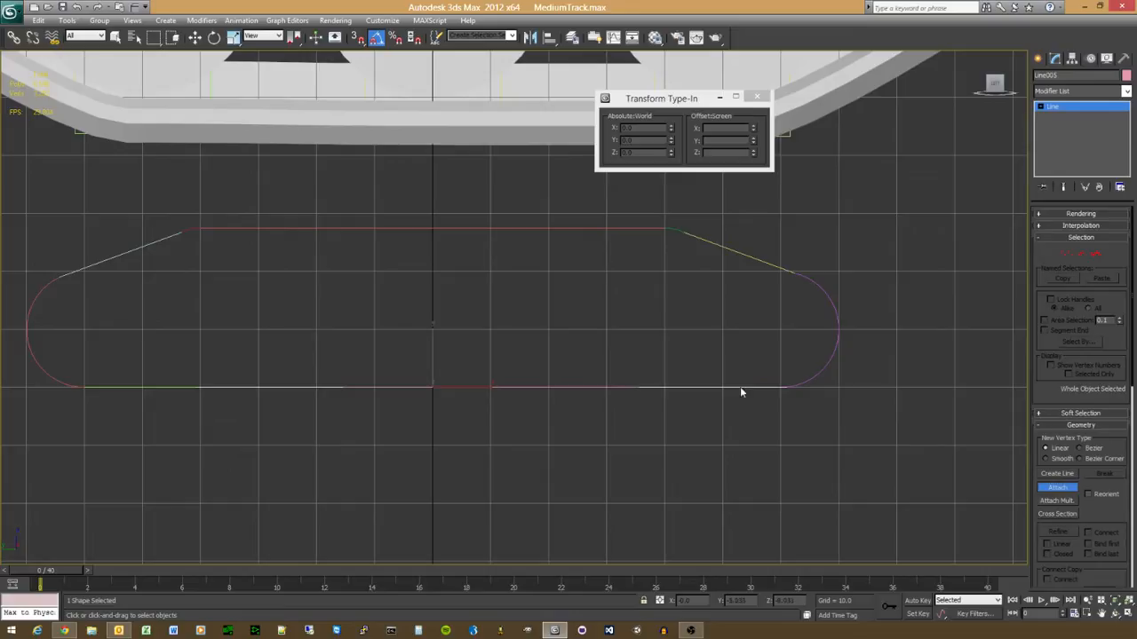
pyautogui.click(800, 382)
# Step: Attach the remaining sloping lines, small upper arcs, top line, large Y 6 end arc and bottom line, completing the outline's single shape
pyautogui.click(741, 256)
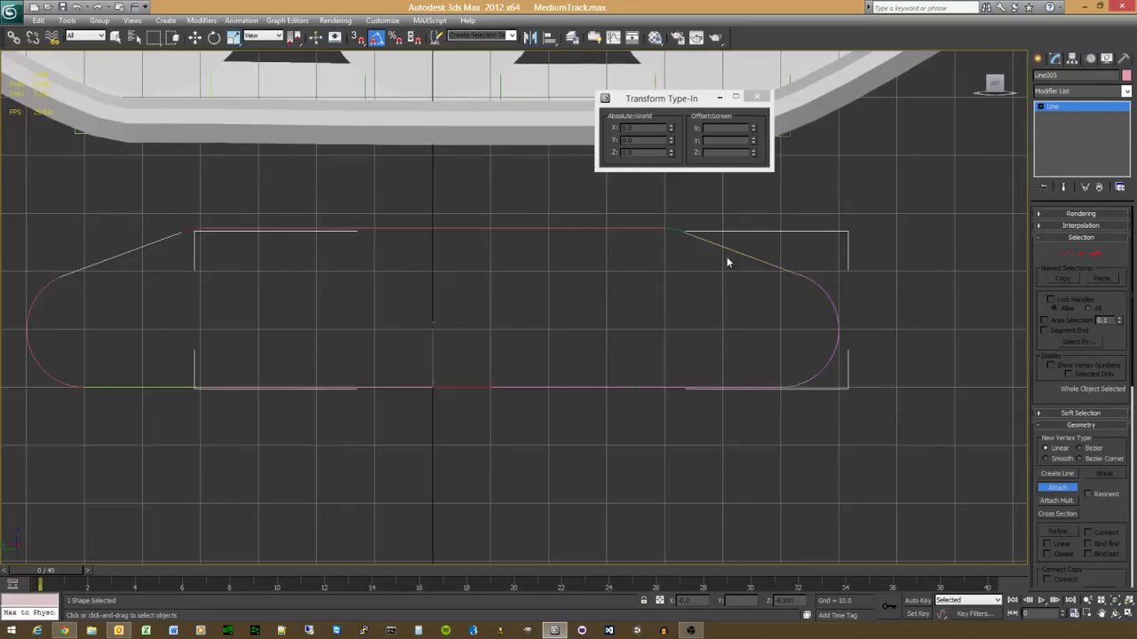
pyautogui.click(672, 227)
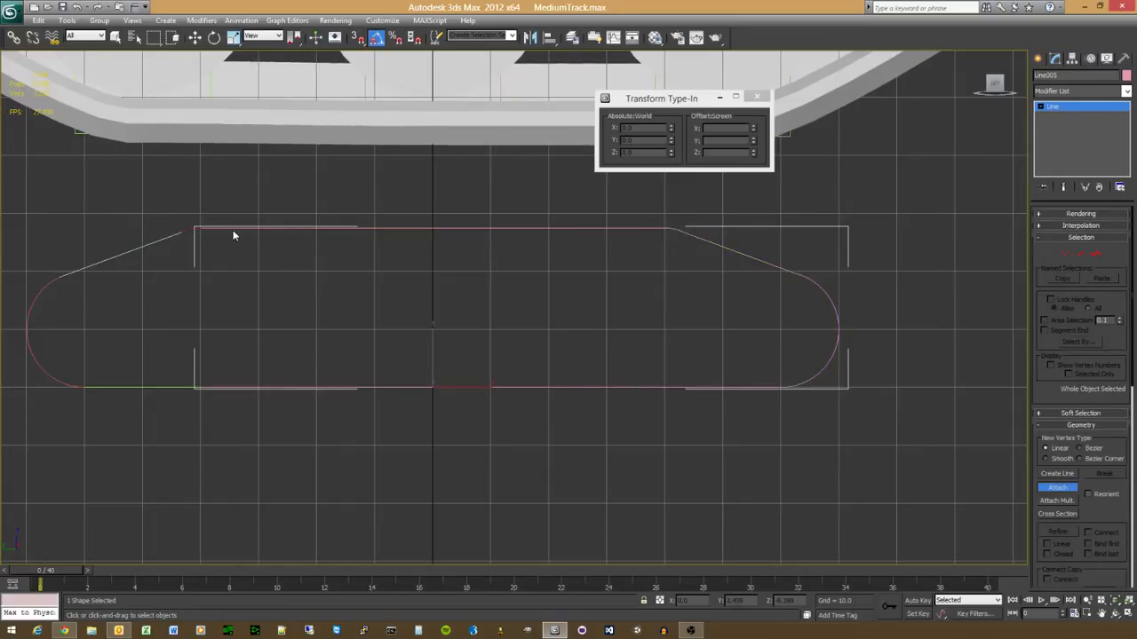
pyautogui.click(176, 234)
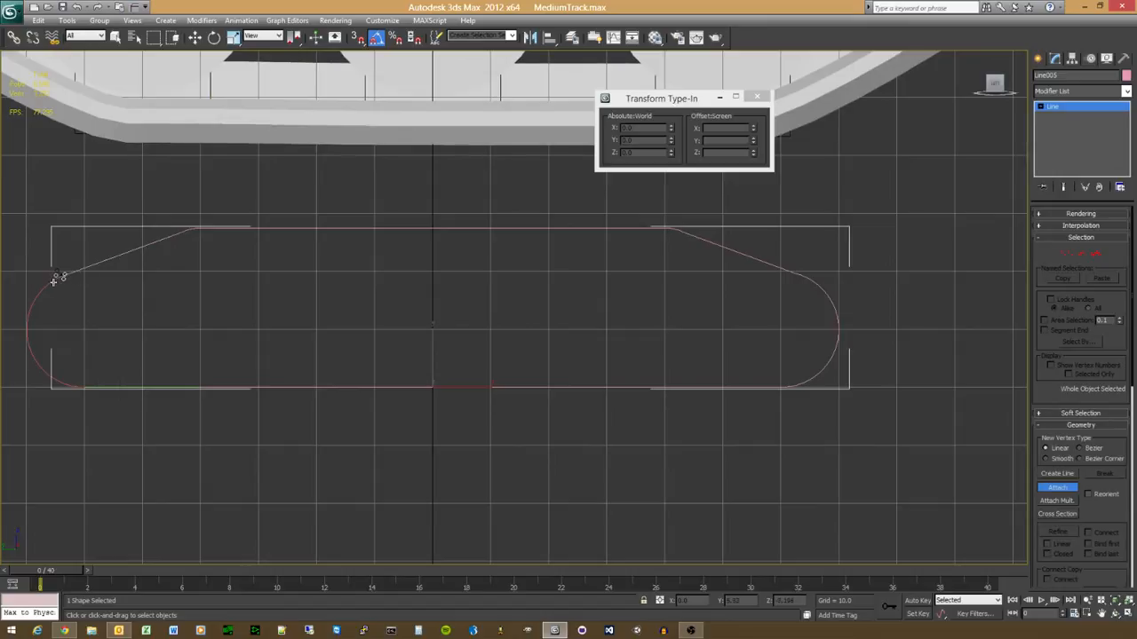
pyautogui.click(116, 387)
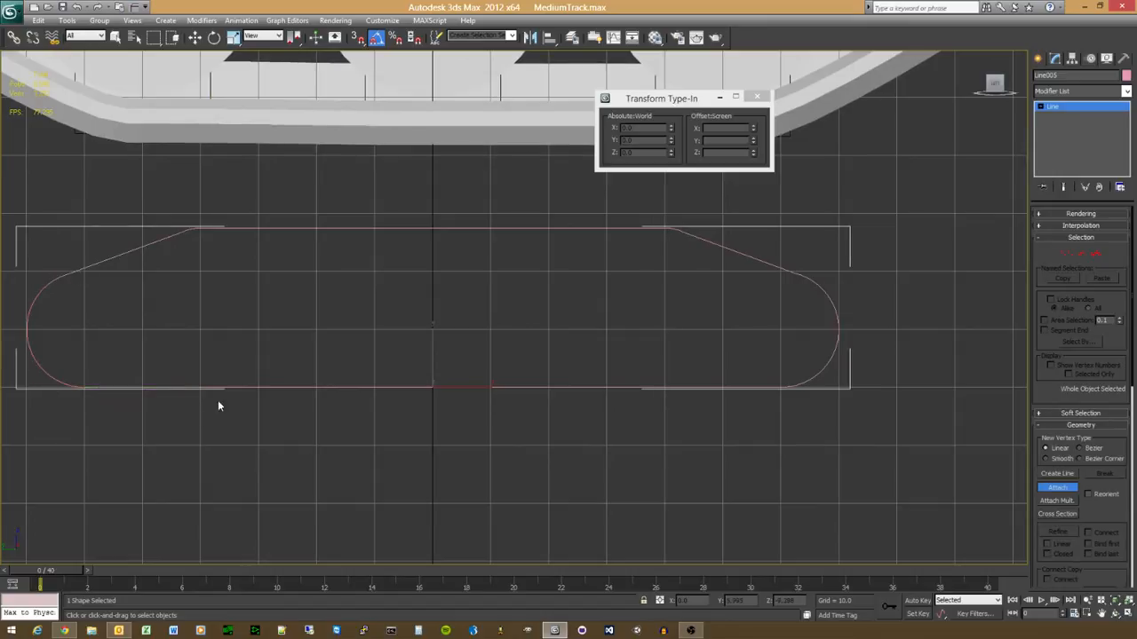
pyautogui.moveTo(503, 454); pyautogui.dragTo(543, 447, button='middle')
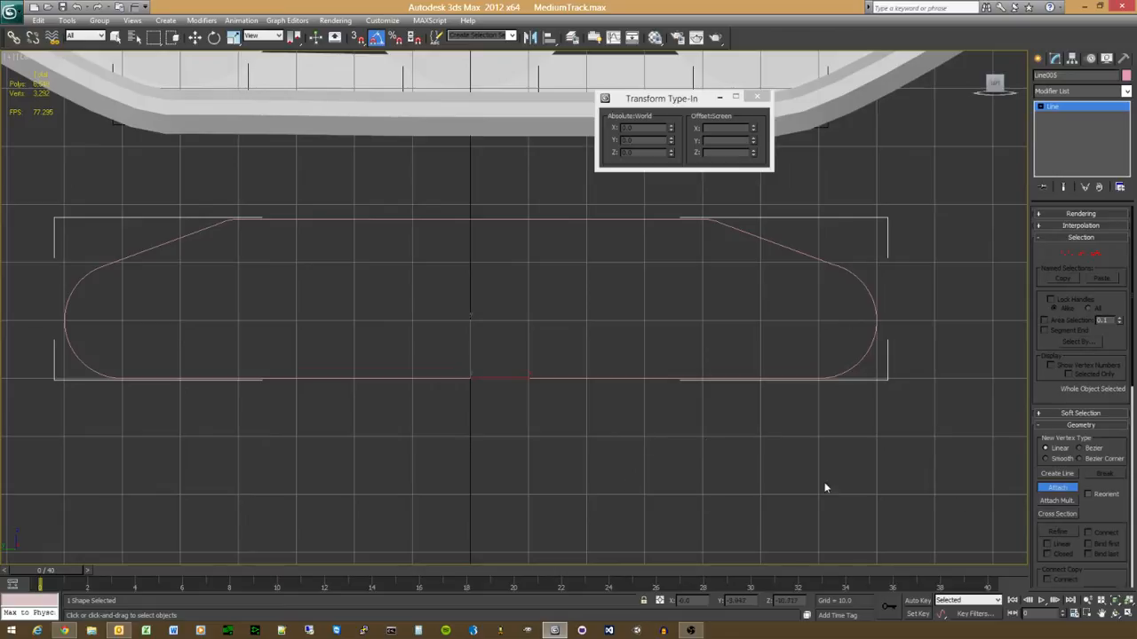
pyautogui.press('w')
pyautogui.click(517, 453)
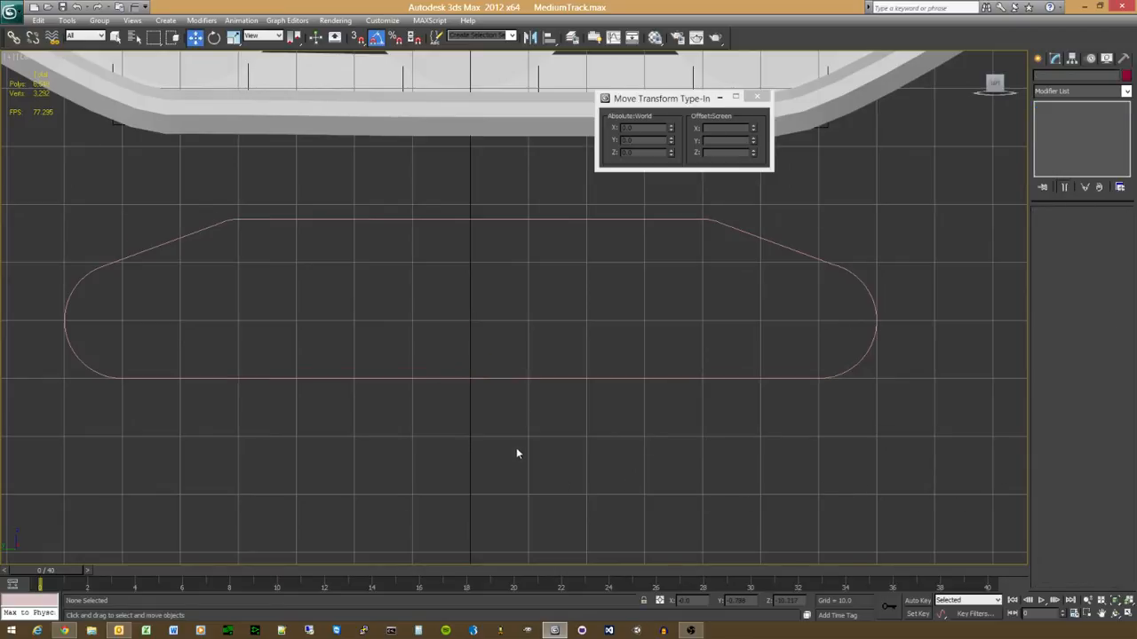
# Step: Select all vertices of the attached track outline and weld them with a threshold of 0.1
pyautogui.click(476, 379)
pyautogui.press('1')
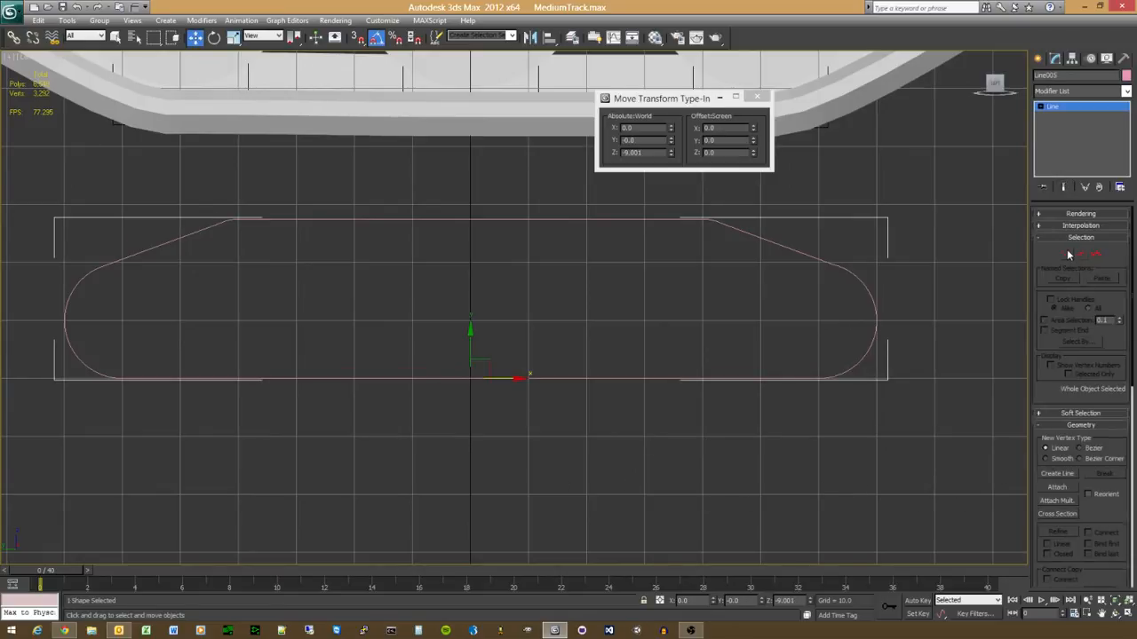
pyautogui.moveTo(933, 464); pyautogui.dragTo(51, 190)
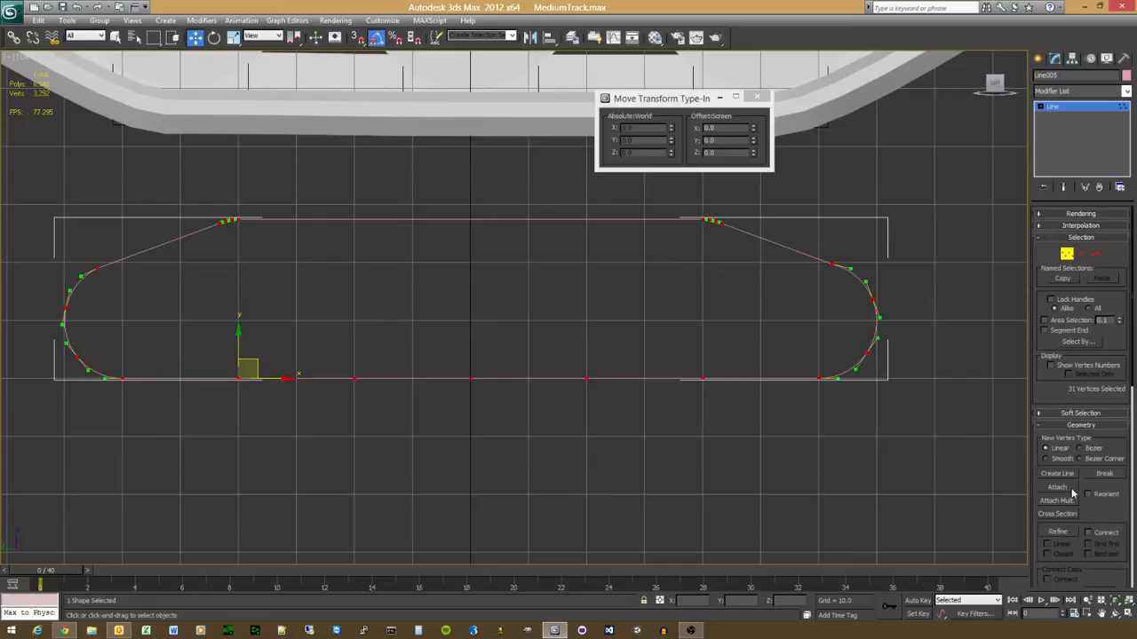
pyautogui.scroll(-4, 1096, 510)
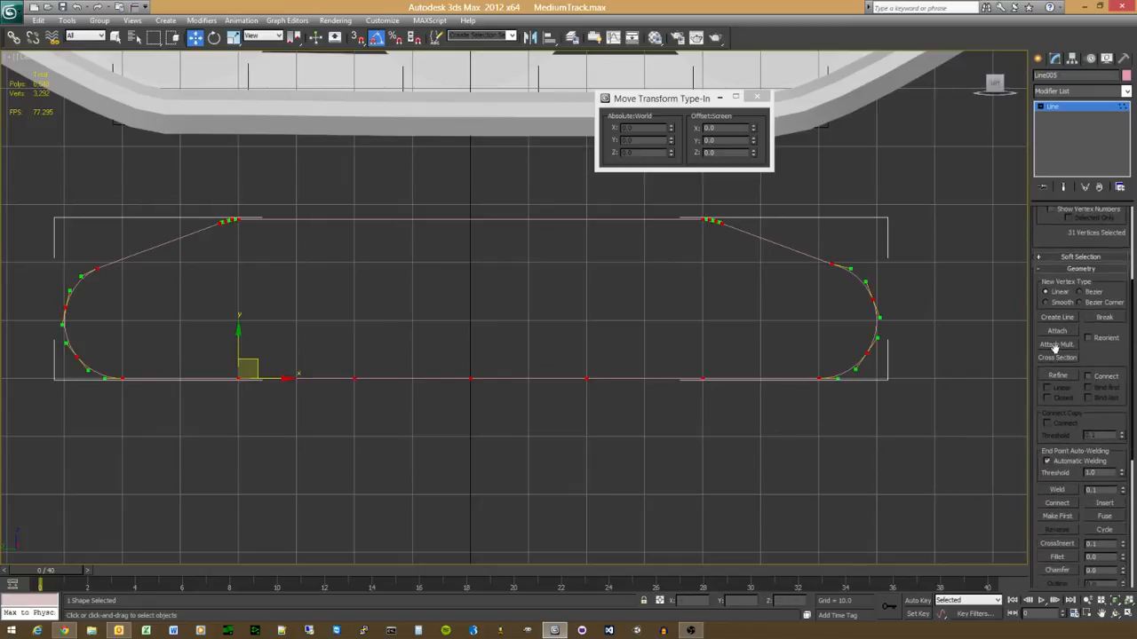
pyautogui.click(1072, 488)
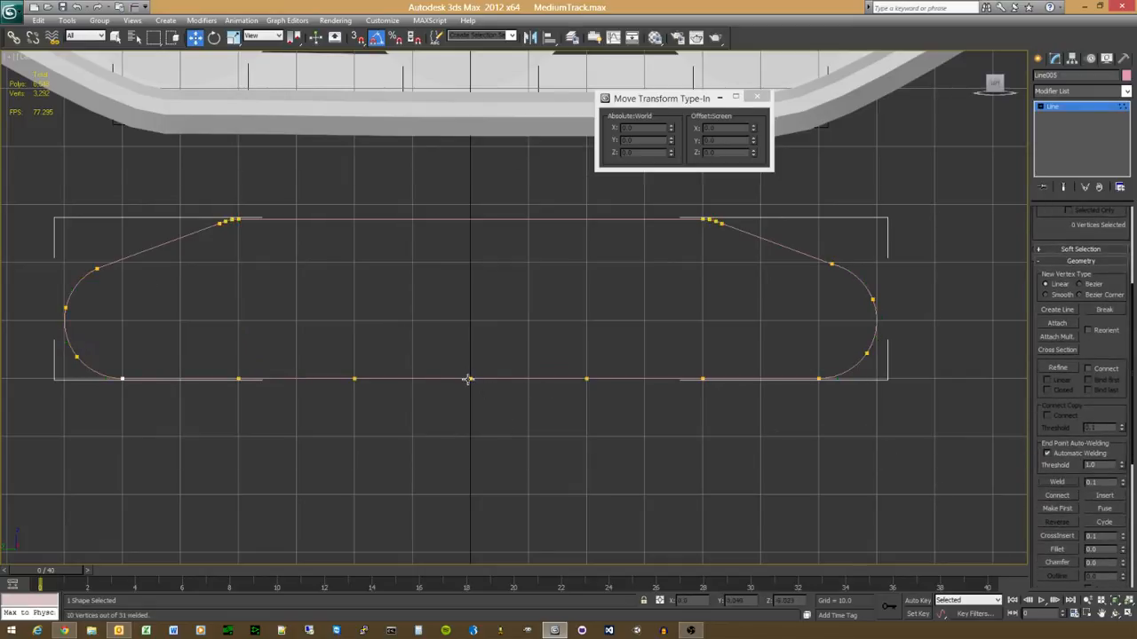
# Step: Make the centre vertex on the outline's bottom edge the first vertex of the spline
pyautogui.click(471, 380)
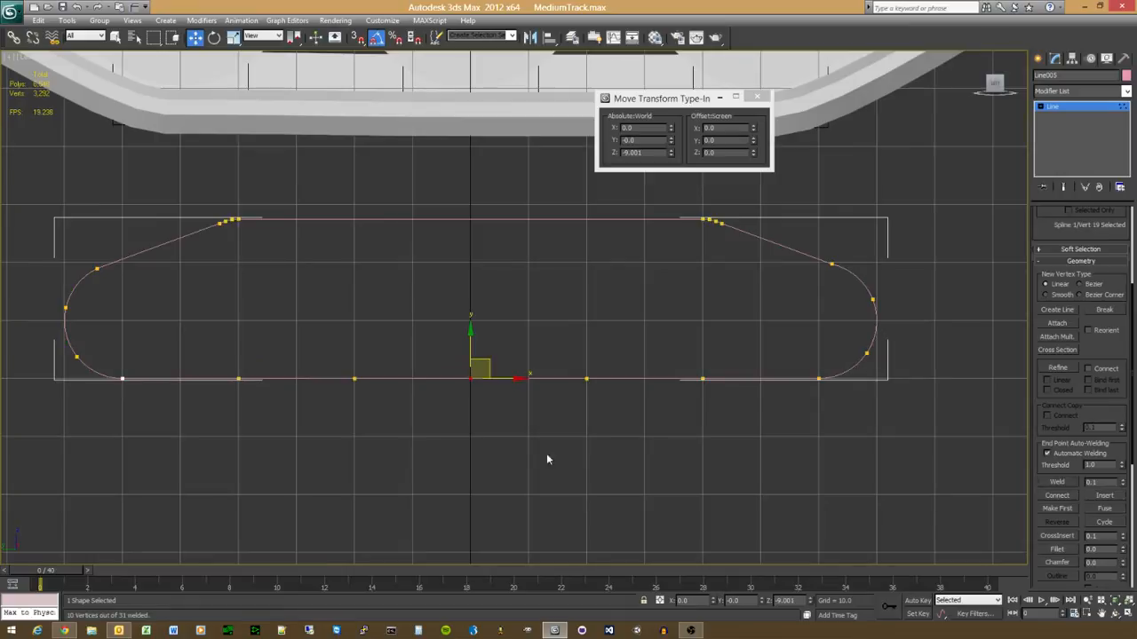
pyautogui.click(1061, 509)
pyautogui.click(452, 436)
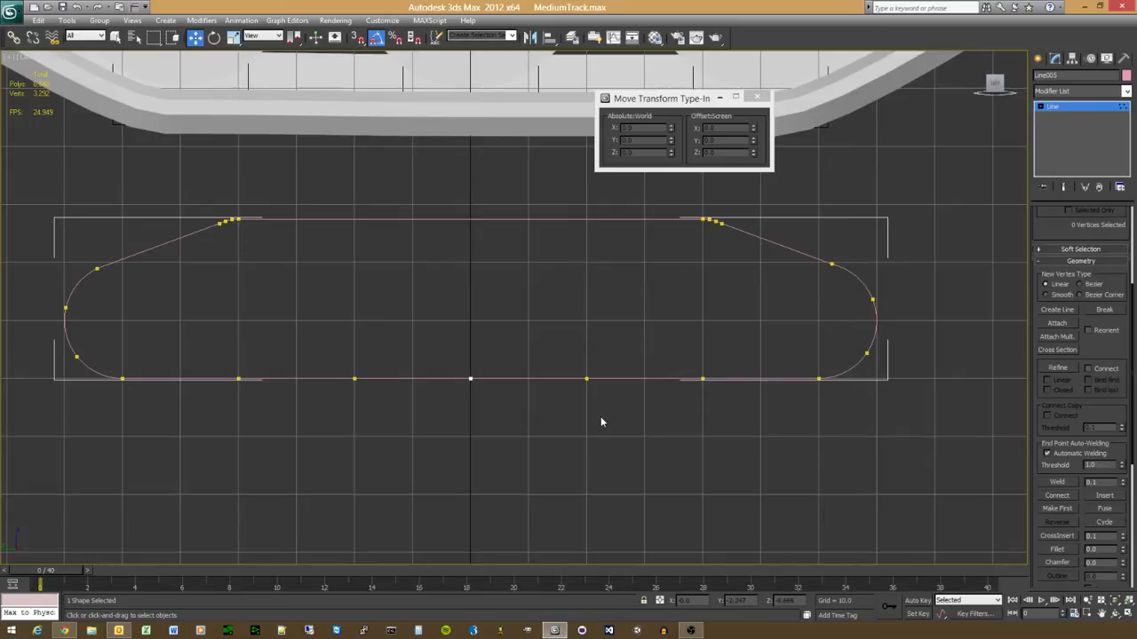
# Step: Divide each of the six straight bottom segments into quarters, using Divide with a value of 1
pyautogui.moveTo(378, 389); pyautogui.dragTo(424, 396, button='middle')
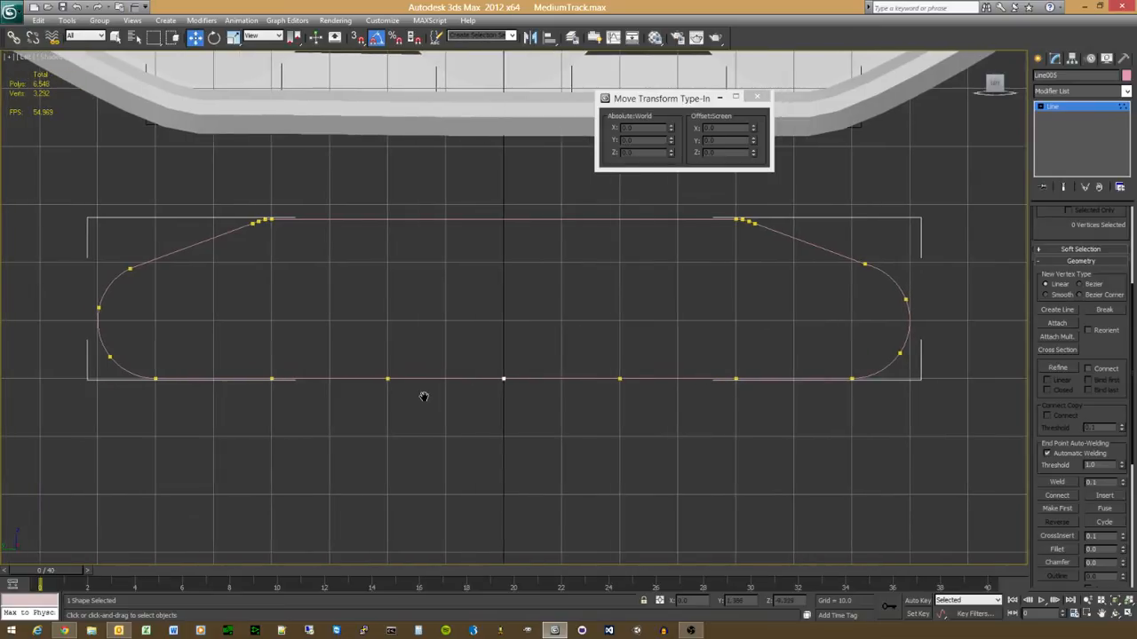
pyautogui.scroll(2, 274, 310)
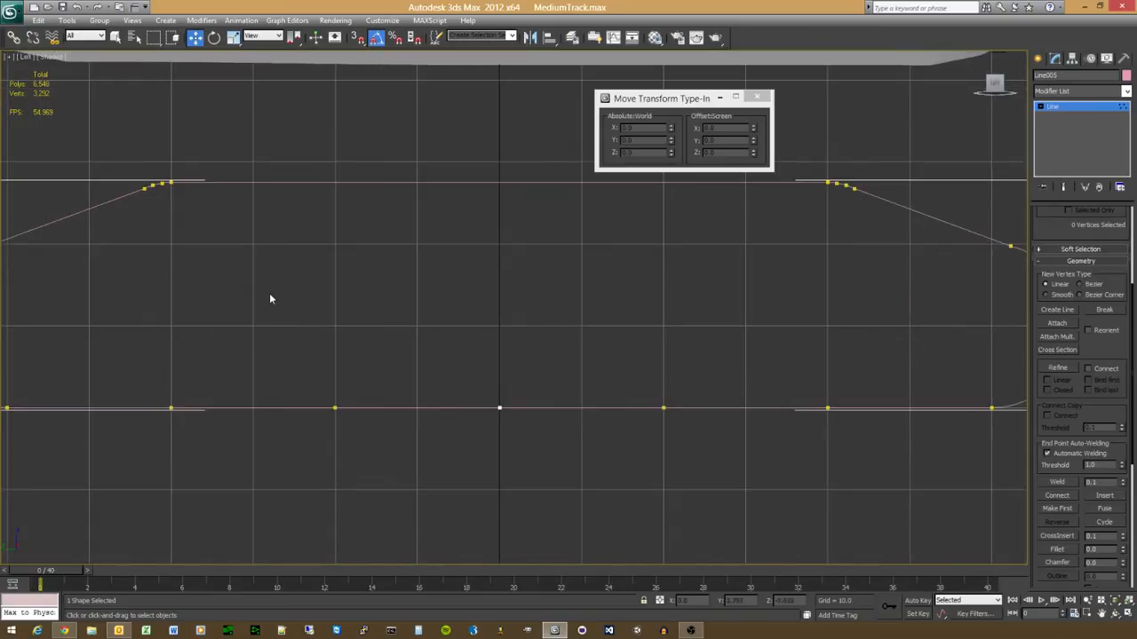
pyautogui.scroll(-2, 271, 299)
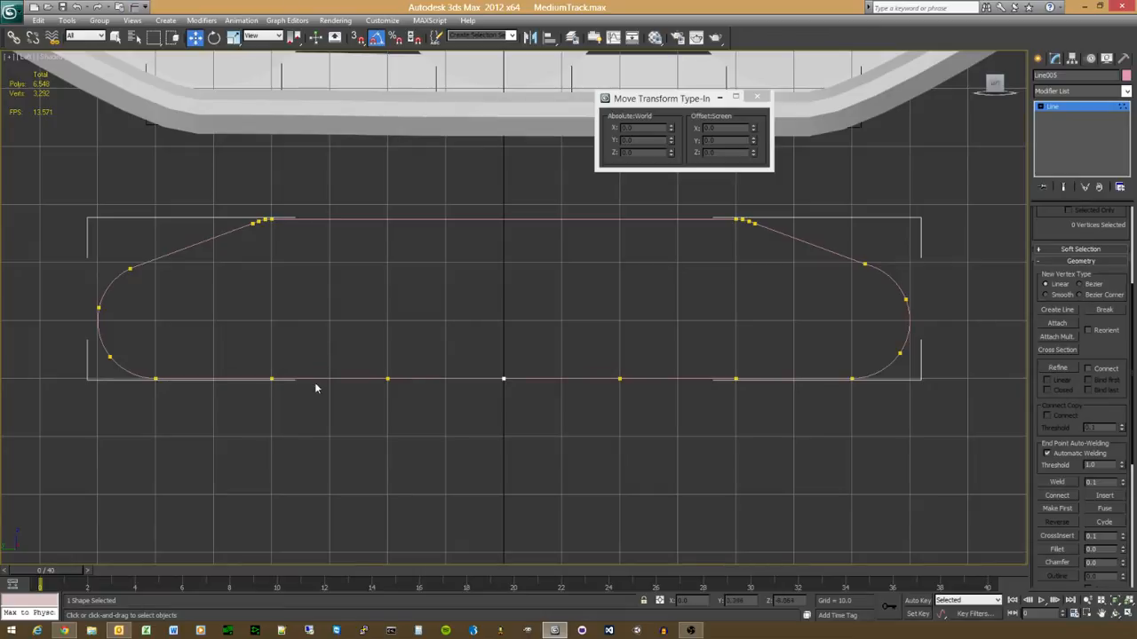
pyautogui.scroll(5, 1116, 320)
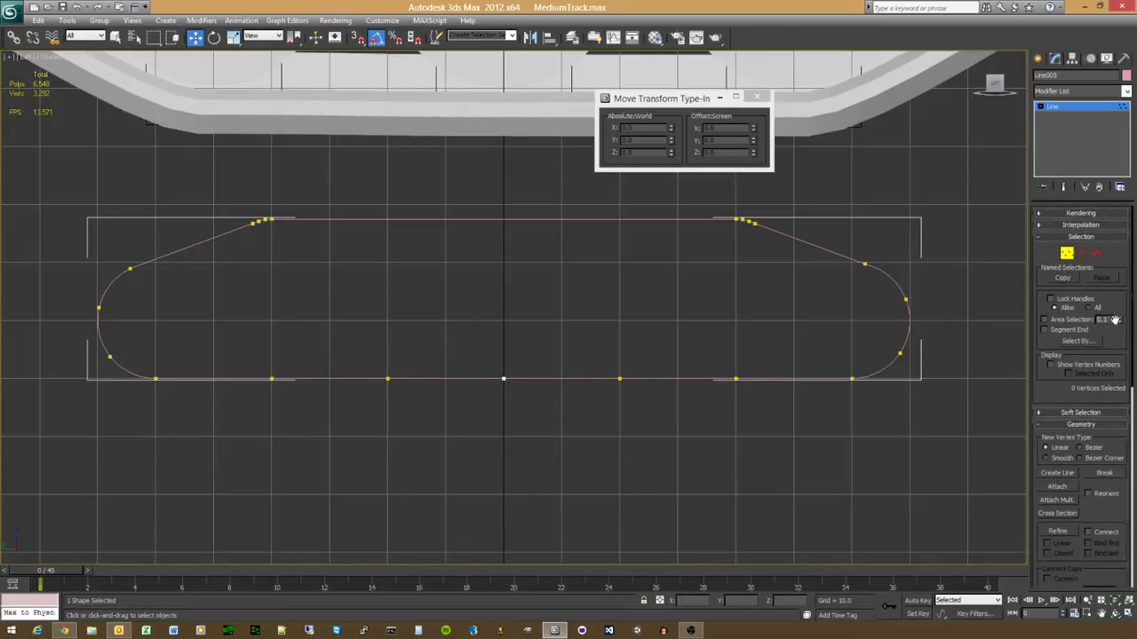
pyautogui.click(1080, 254)
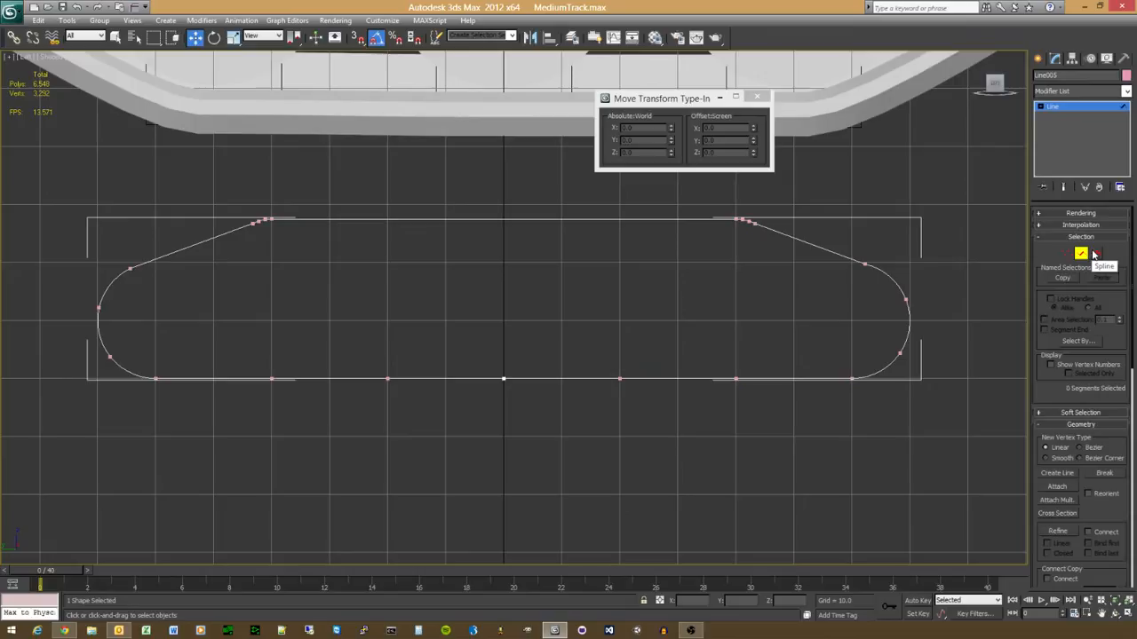
pyautogui.moveTo(802, 419); pyautogui.dragTo(156, 358)
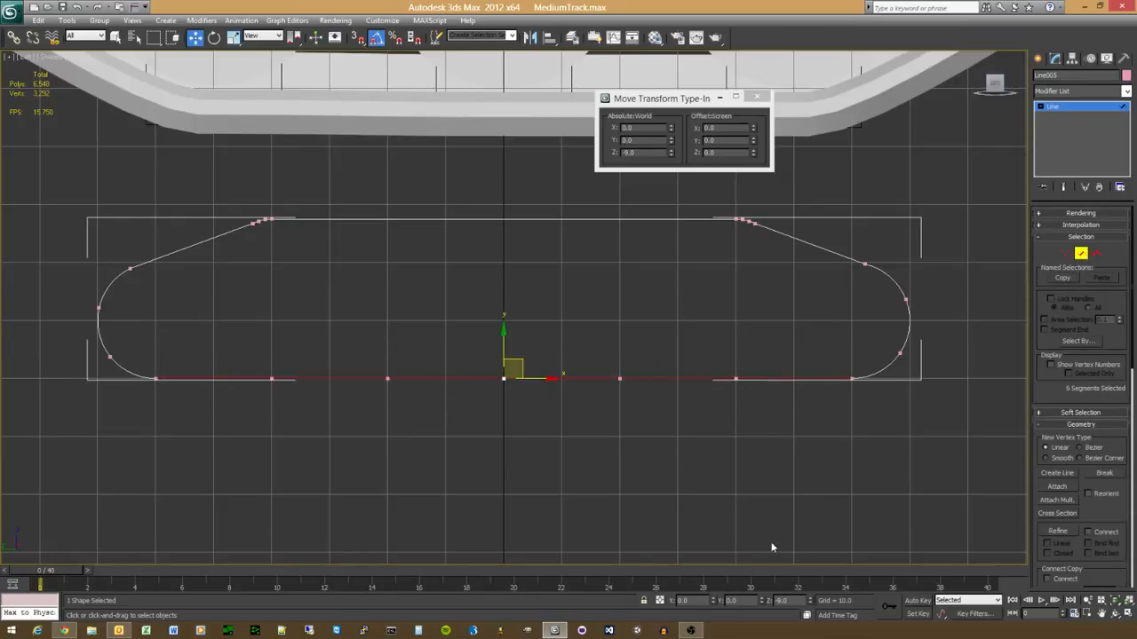
pyautogui.scroll(-3, 1109, 271)
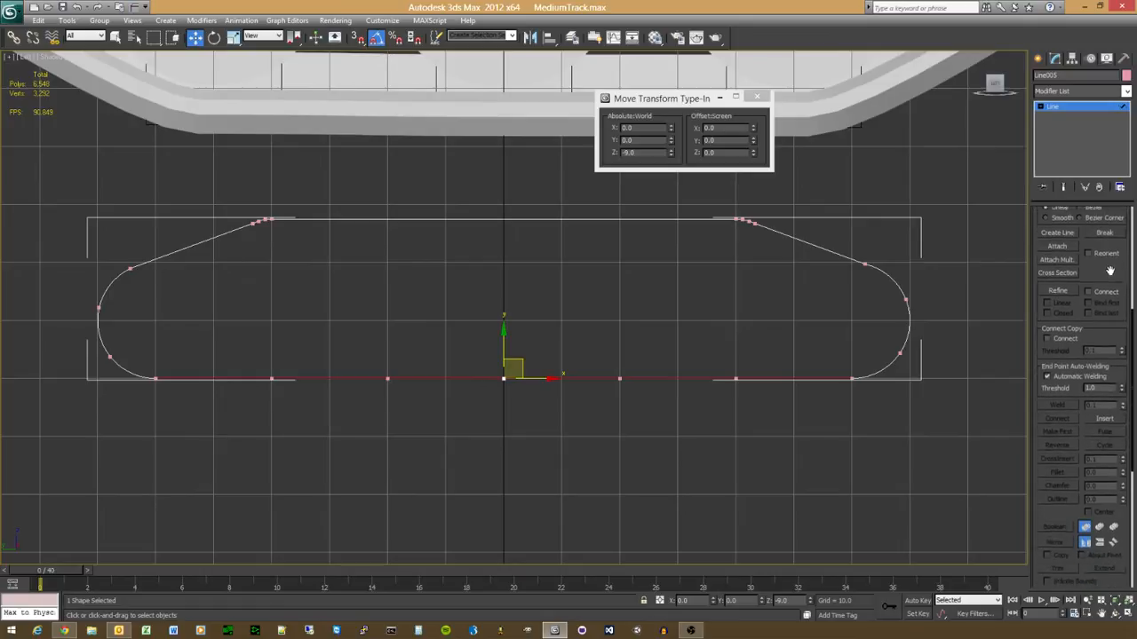
pyautogui.scroll(-2, 1110, 271)
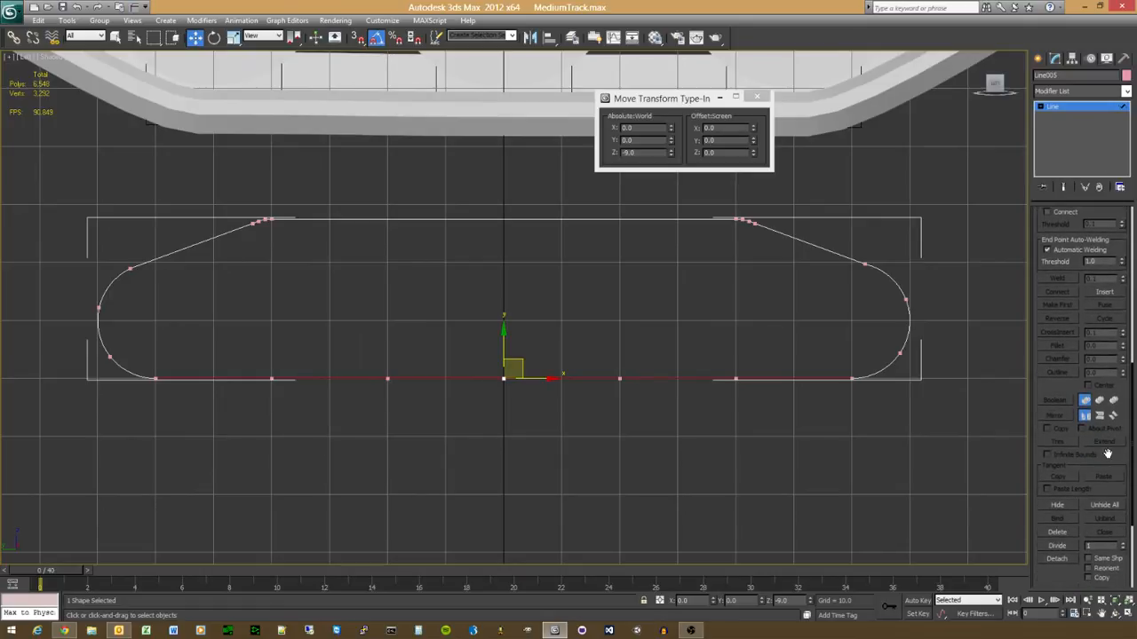
pyautogui.click(1067, 549)
# Step: Divide all segments of both large end arcs with a Divide value of 1
pyautogui.moveTo(946, 400); pyautogui.dragTo(872, 266)
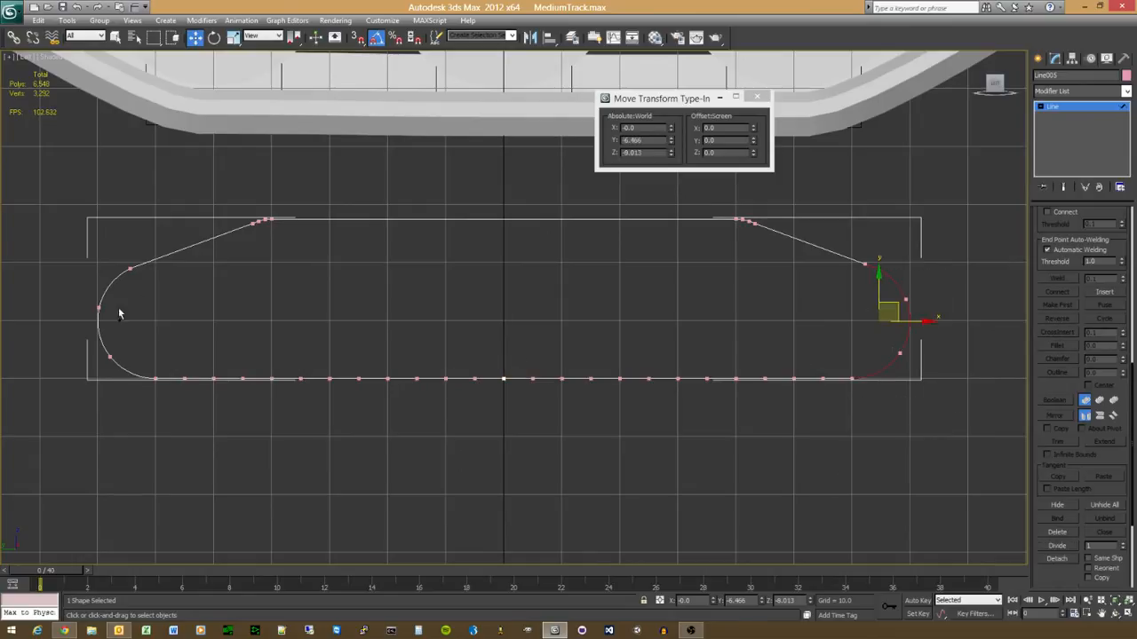
pyautogui.keyDown('ctrl'); pyautogui.moveTo(75, 272); pyautogui.dragTo(128, 385); pyautogui.keyUp('ctrl')
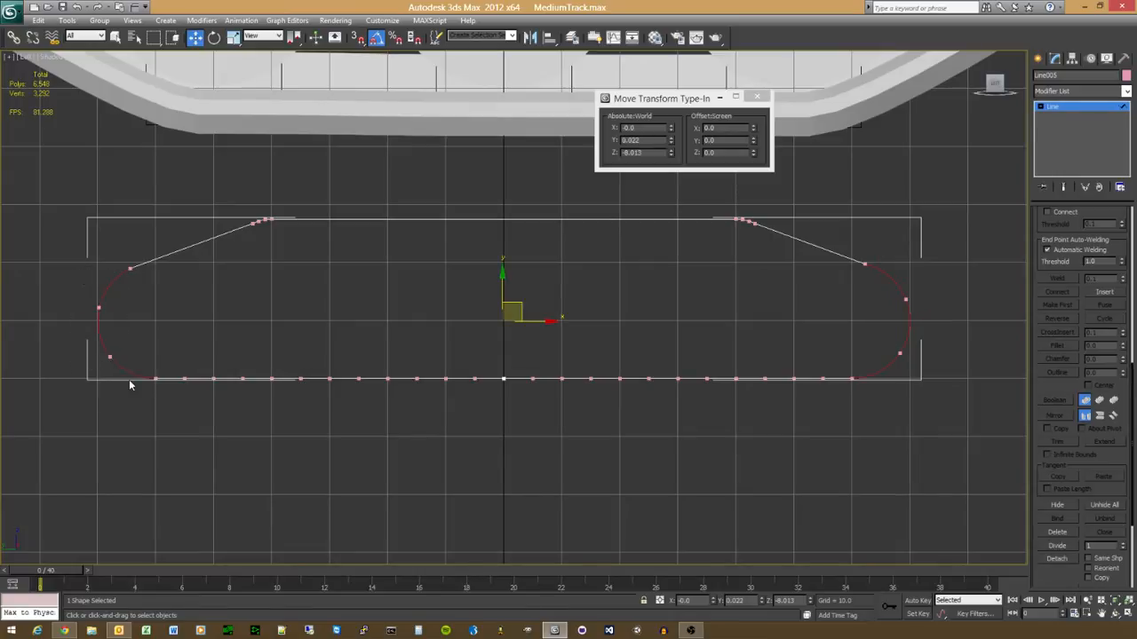
pyautogui.click(1071, 546)
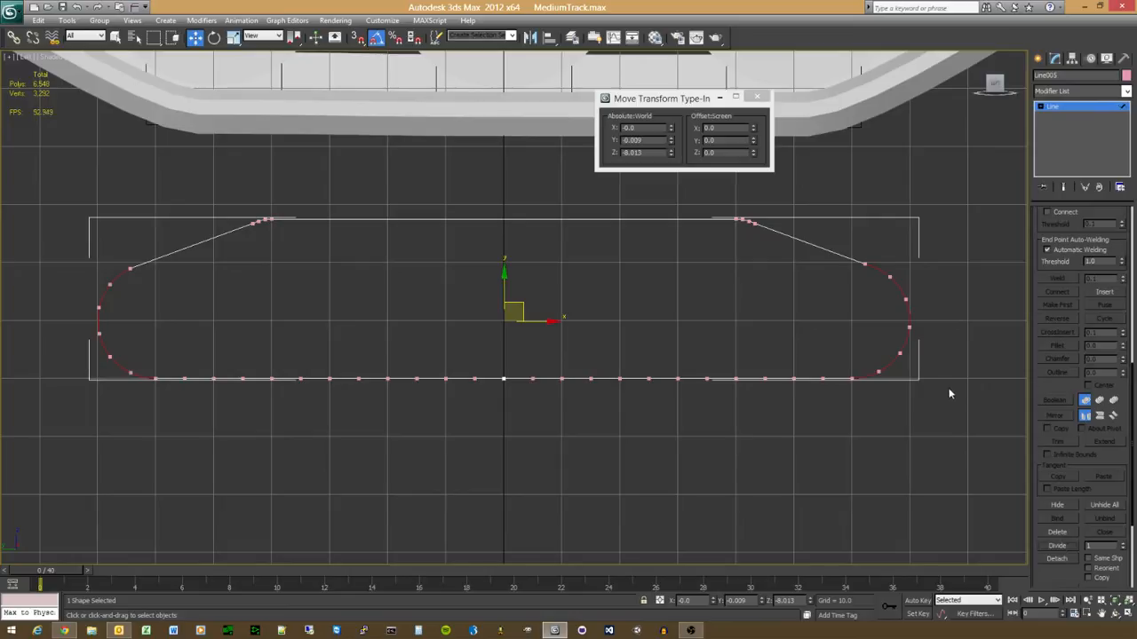
pyautogui.click(210, 285)
# Step: Try deleting segments of the small upper arc at Y 4, and undo the deletion
pyautogui.scroll(3, 264, 234)
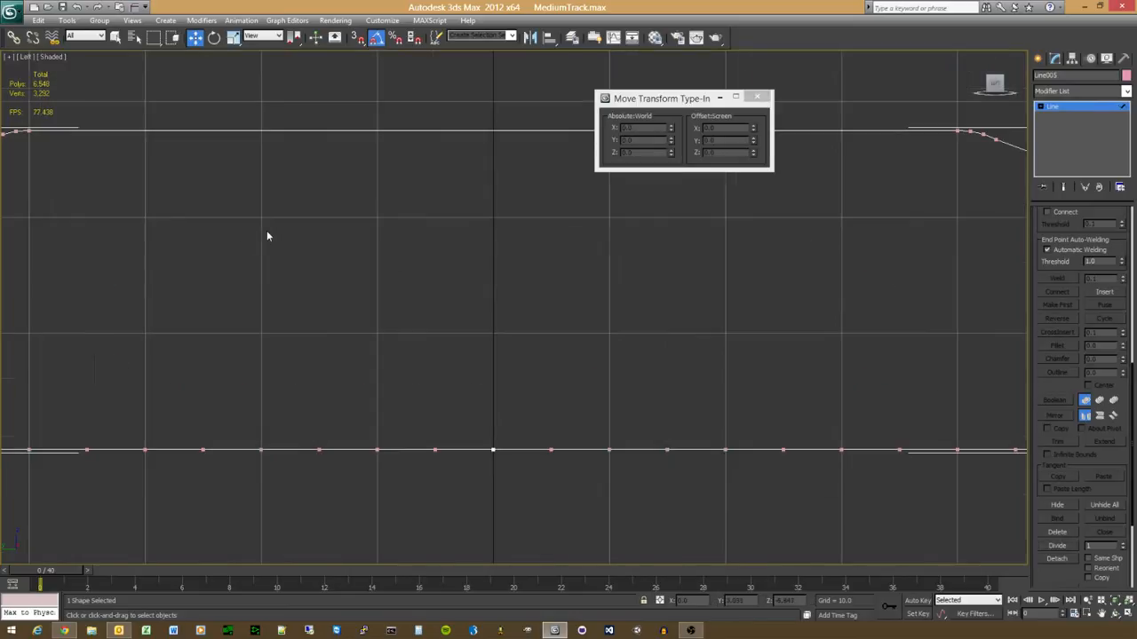
pyautogui.scroll(2, 230, 259)
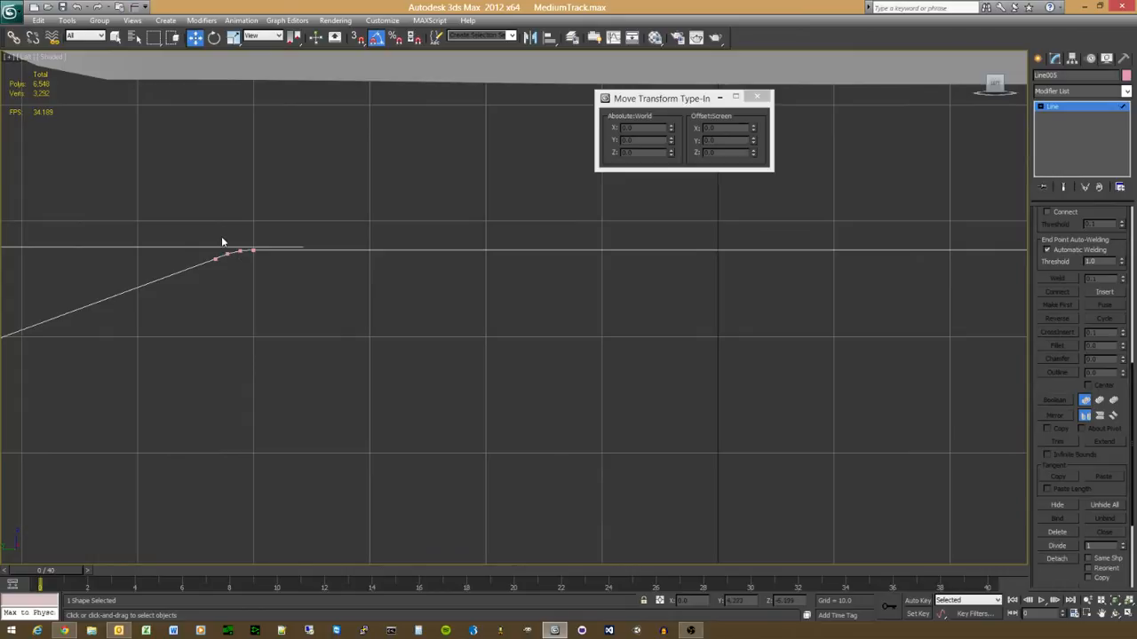
pyautogui.moveTo(240, 269); pyautogui.dragTo(240, 268)
pyautogui.press('Delete')
pyautogui.hotkey('ctrl', 'z')
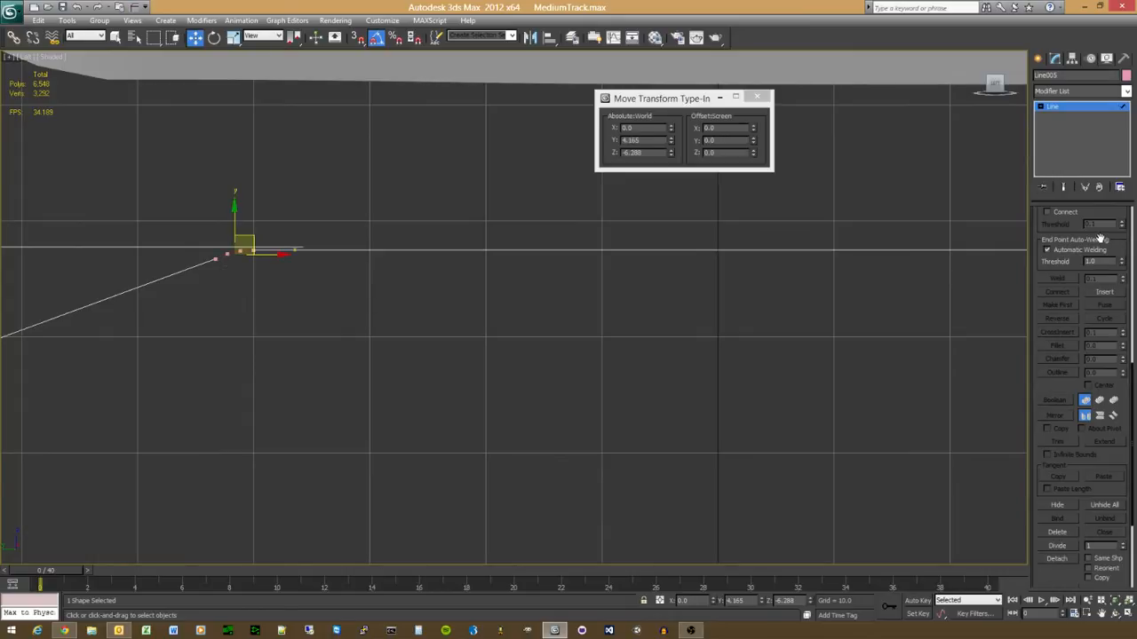
# Step: Try deleting the middle vertices of the small upper arc at Y 4, and undo the deletion
pyautogui.scroll(5, 1066, 558)
pyautogui.click(1067, 254)
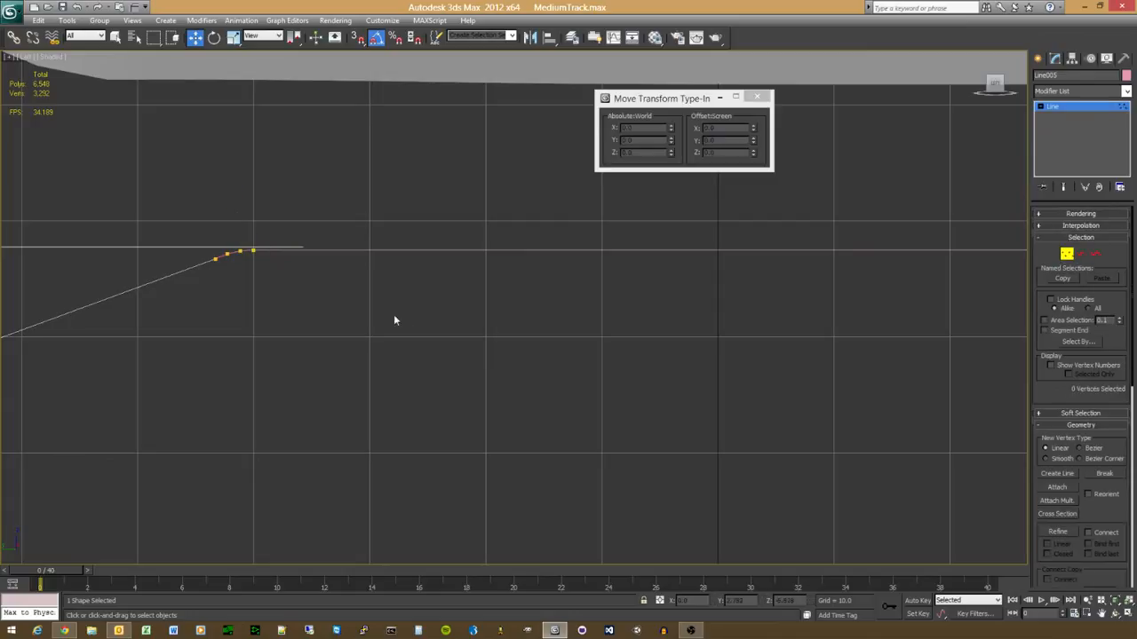
pyautogui.moveTo(217, 246); pyautogui.dragTo(245, 272)
pyautogui.press('Delete')
pyautogui.hotkey('ctrl', 'z')
# Step: Clear the vertex selection and leave vertex editing so the whole track outline is selected
pyautogui.click(275, 300)
pyautogui.scroll(-5, 484, 401)
pyautogui.moveTo(409, 372); pyautogui.dragTo(367, 354, button='middle')
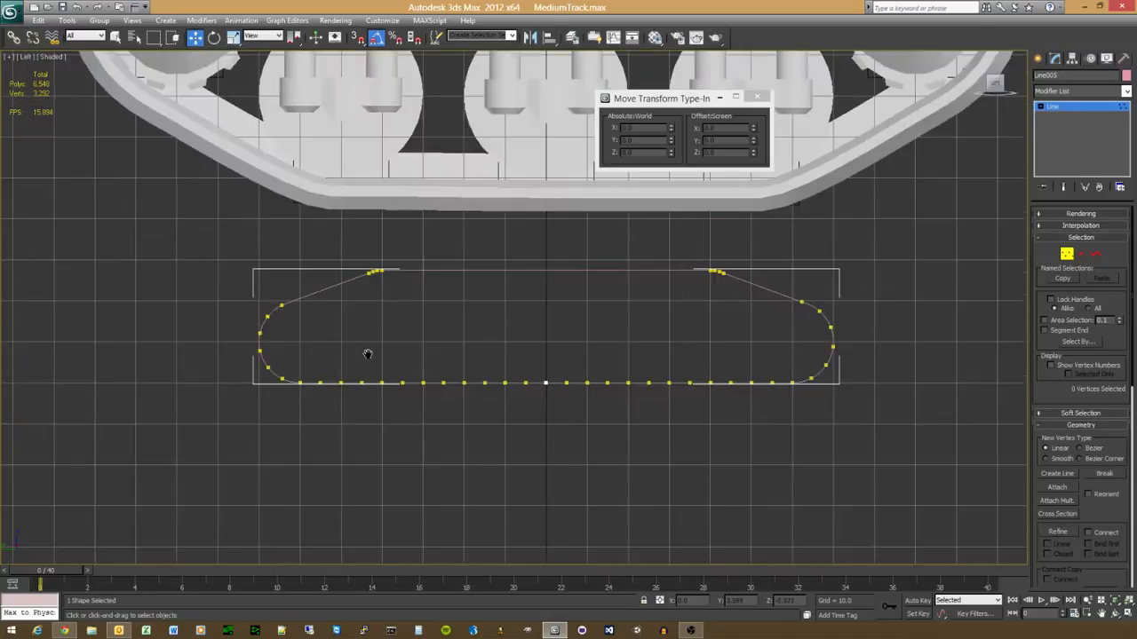
pyautogui.click(1070, 257)
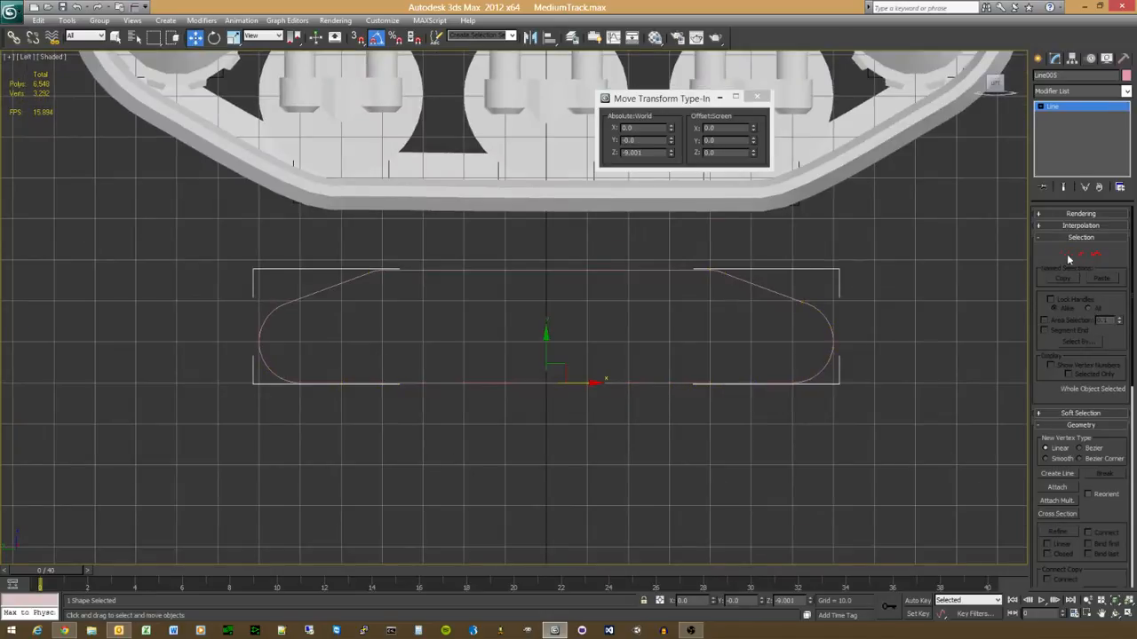
# Step: Clear the outline selection and locate the small cross-section profile in the Top view, selecting it to identify it
pyautogui.click(614, 461)
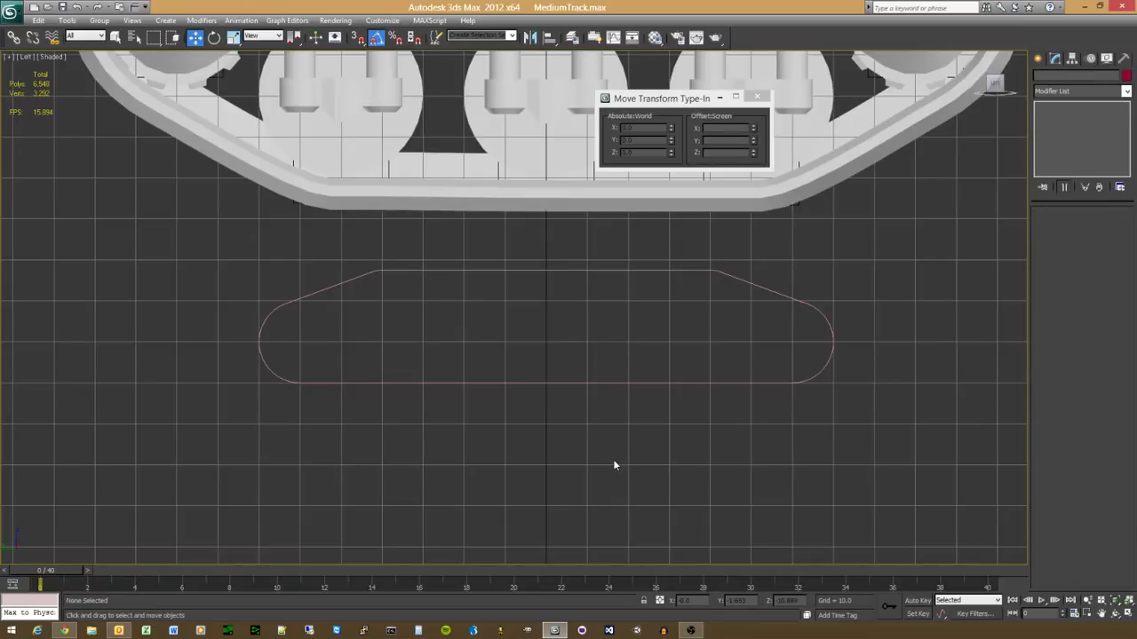
pyautogui.scroll(2, 613, 462)
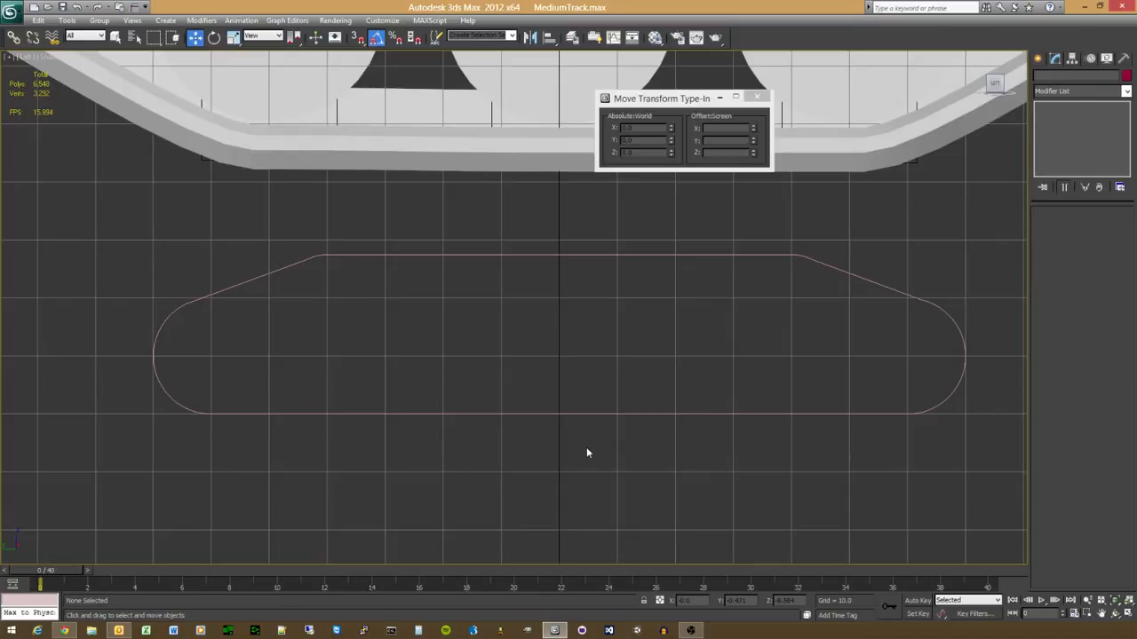
pyautogui.scroll(-3, 586, 450)
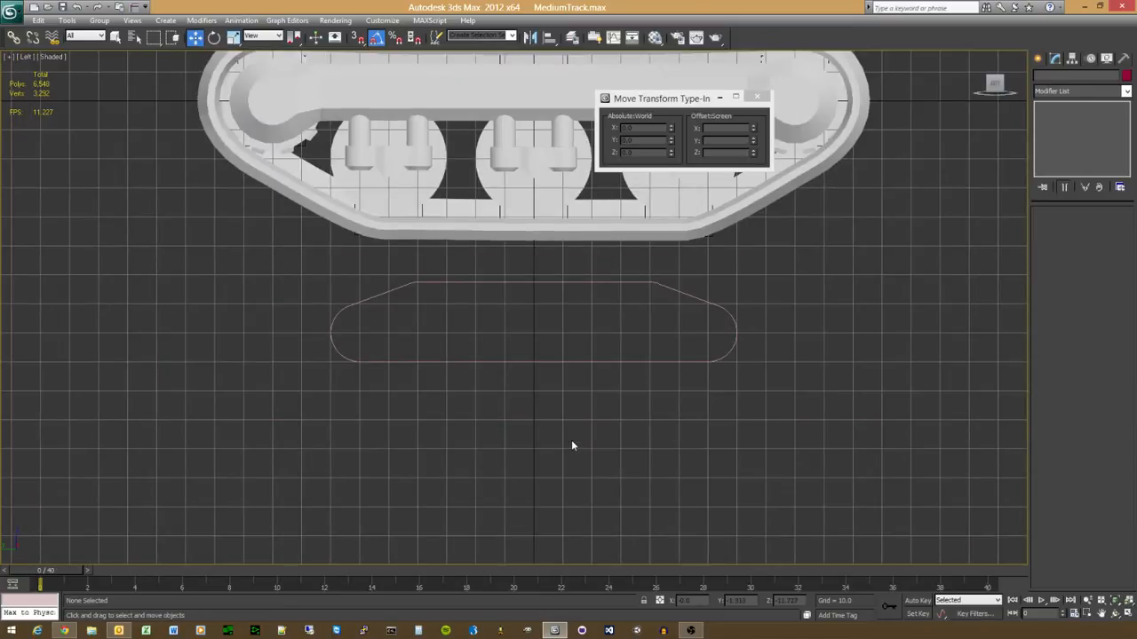
pyautogui.scroll(3, 552, 432)
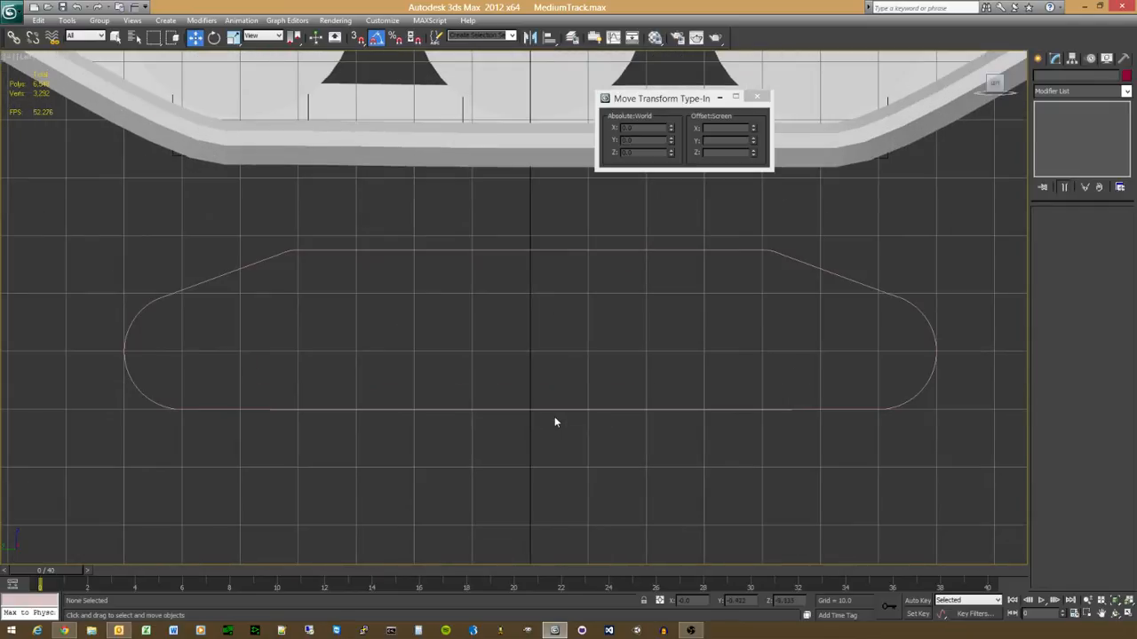
pyautogui.scroll(-5, 555, 417)
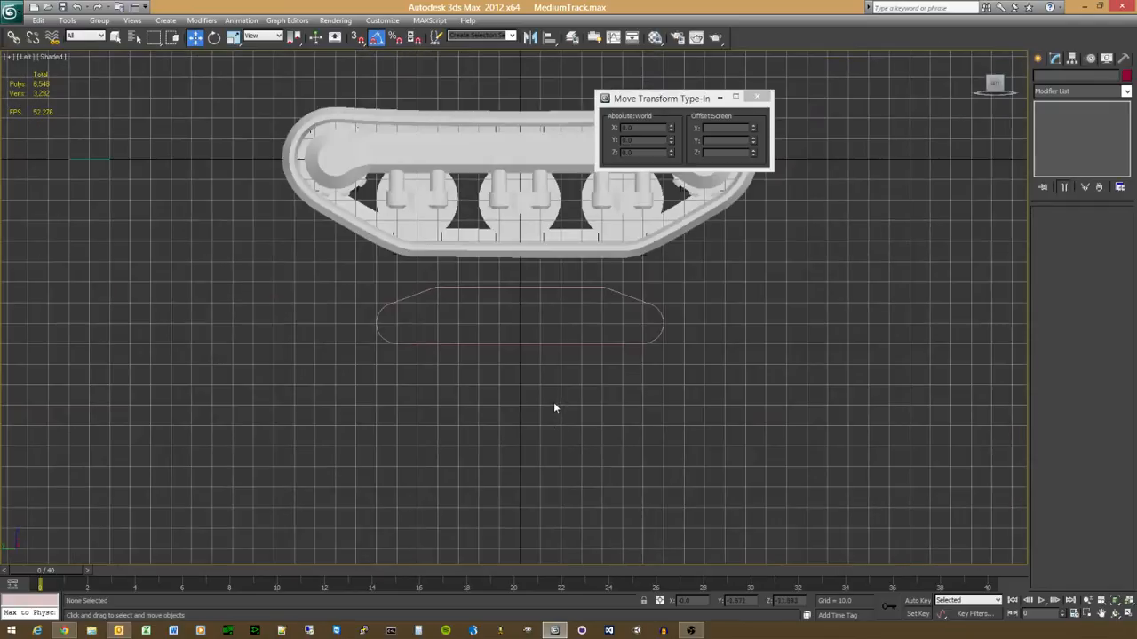
pyautogui.scroll(1, 547, 404)
pyautogui.press('t')
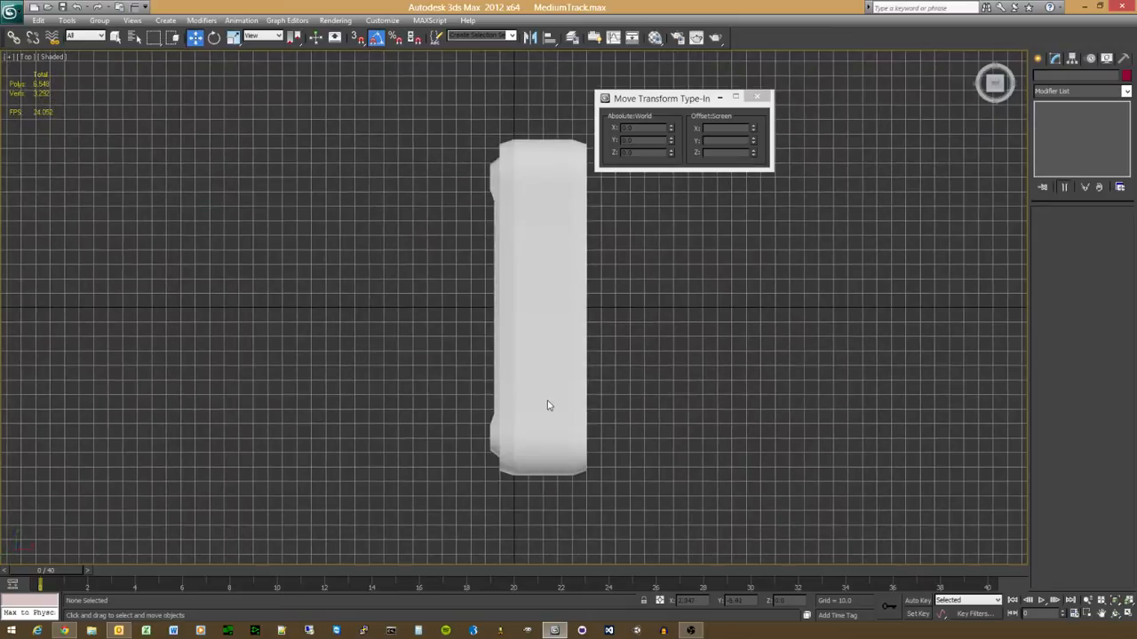
pyautogui.moveTo(448, 398); pyautogui.dragTo(279, 570, button='middle')
pyautogui.scroll(-3, 296, 337)
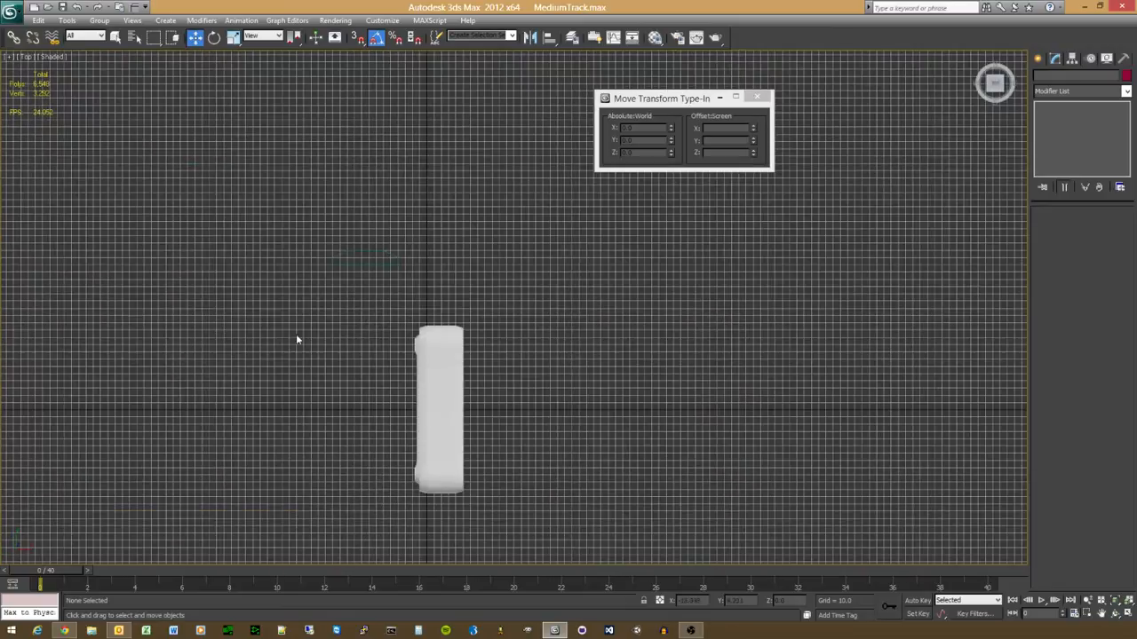
pyautogui.click(364, 255)
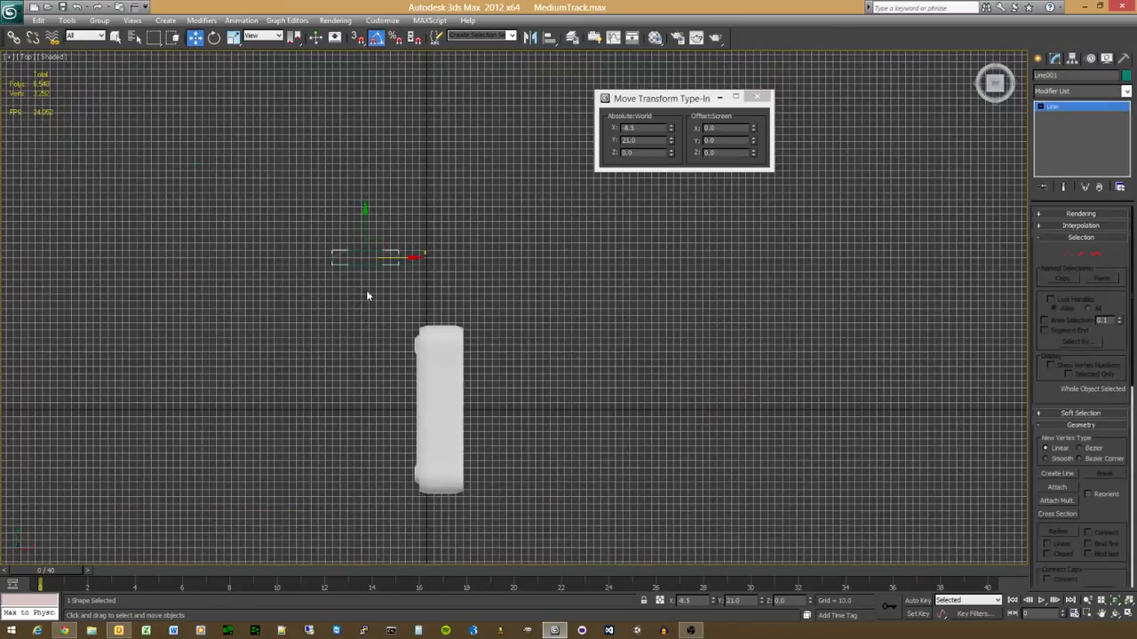
pyautogui.scroll(2, 366, 294)
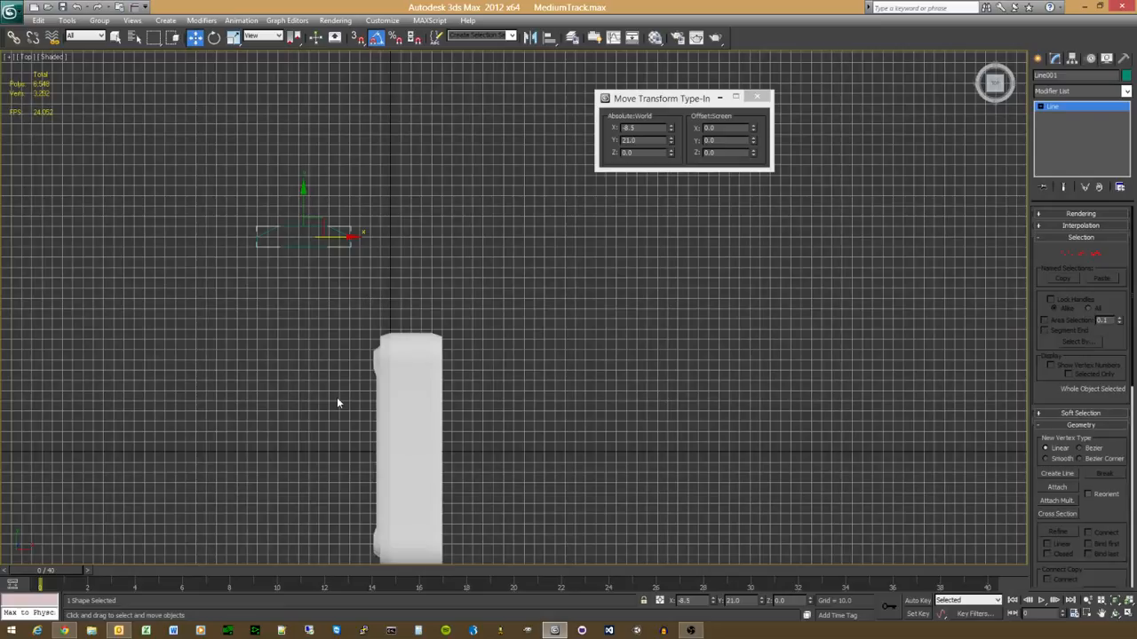
# Step: Create a Loft compound object with the track outline as path, getting the small cross-section profile as its instanced shape
pyautogui.press('l')
pyautogui.scroll(4, 419, 382)
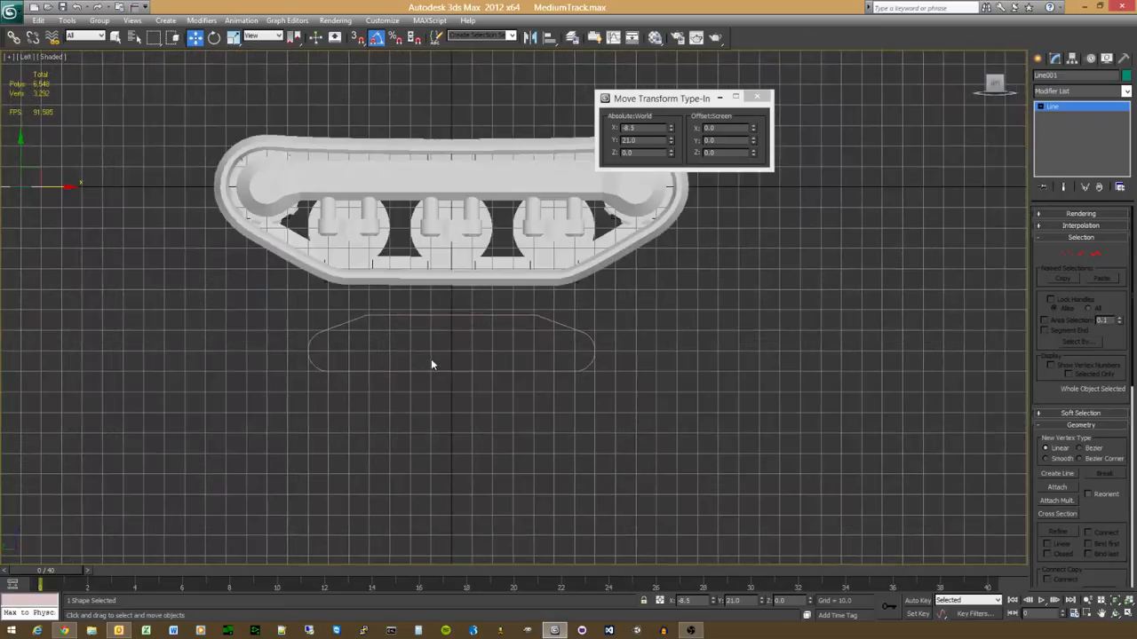
pyautogui.scroll(3, 431, 364)
pyautogui.click(429, 324)
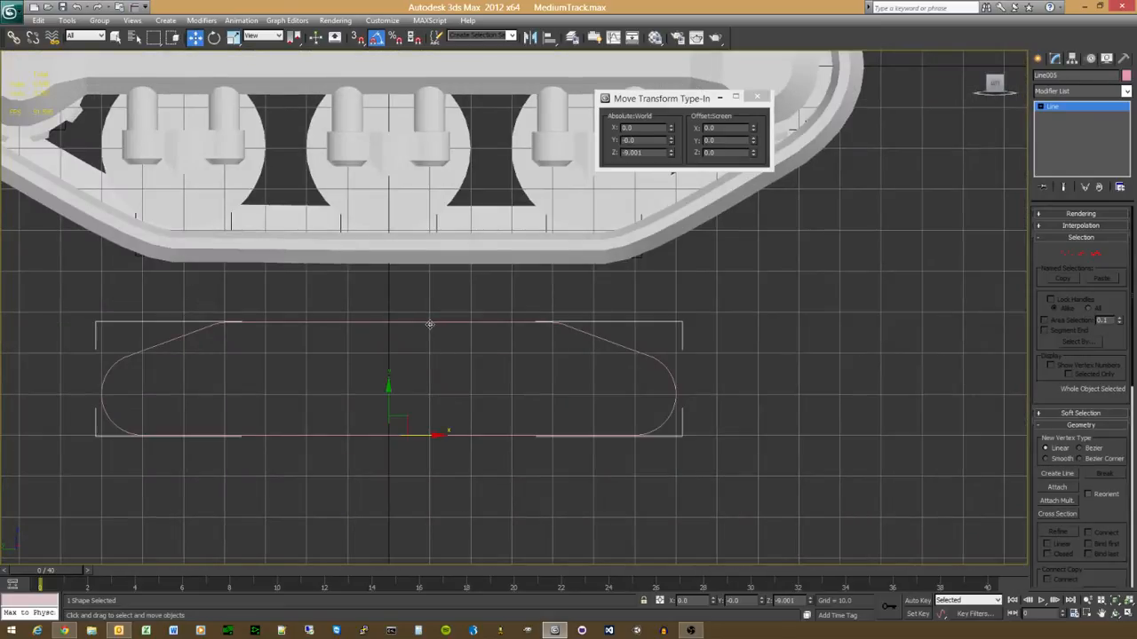
pyautogui.click(1039, 58)
pyautogui.click(1056, 78)
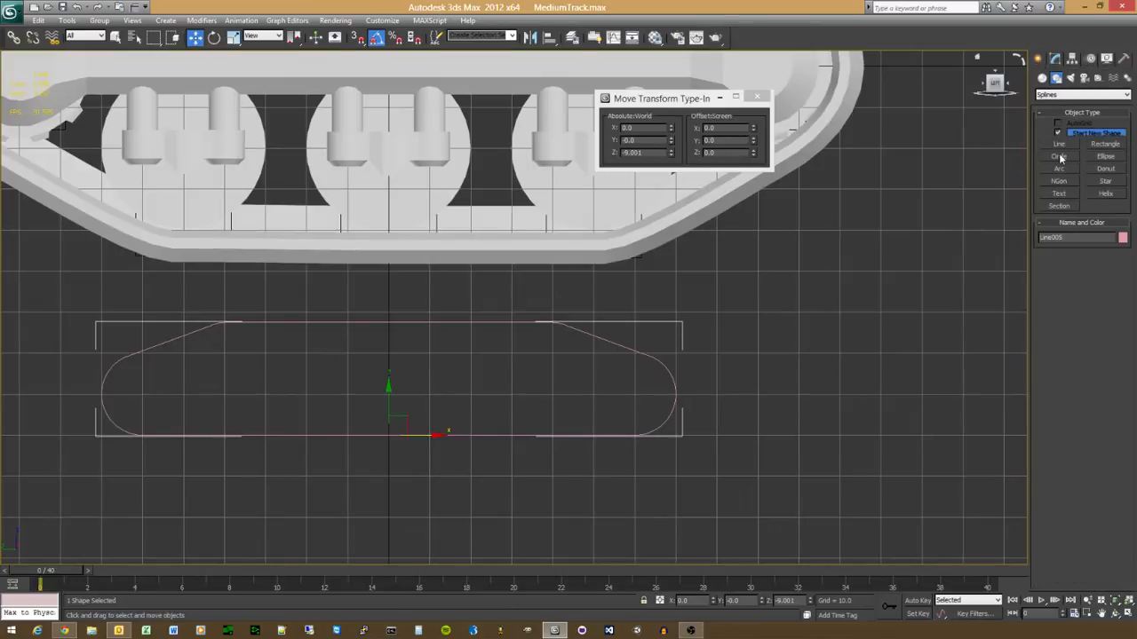
pyautogui.click(1043, 78)
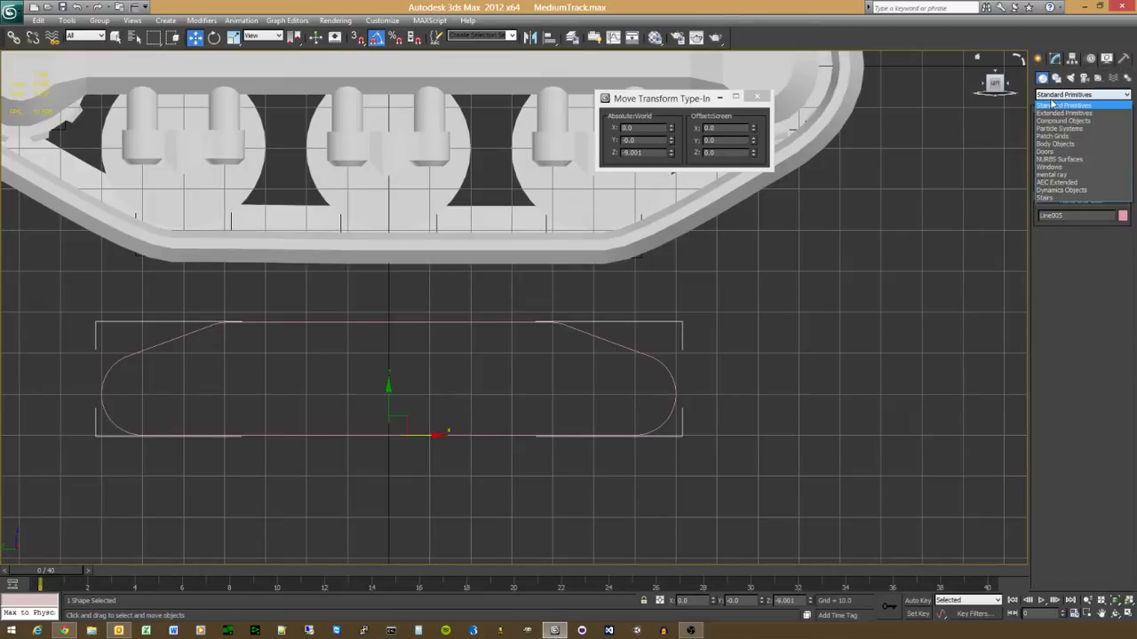
pyautogui.click(1079, 95)
pyautogui.click(1076, 124)
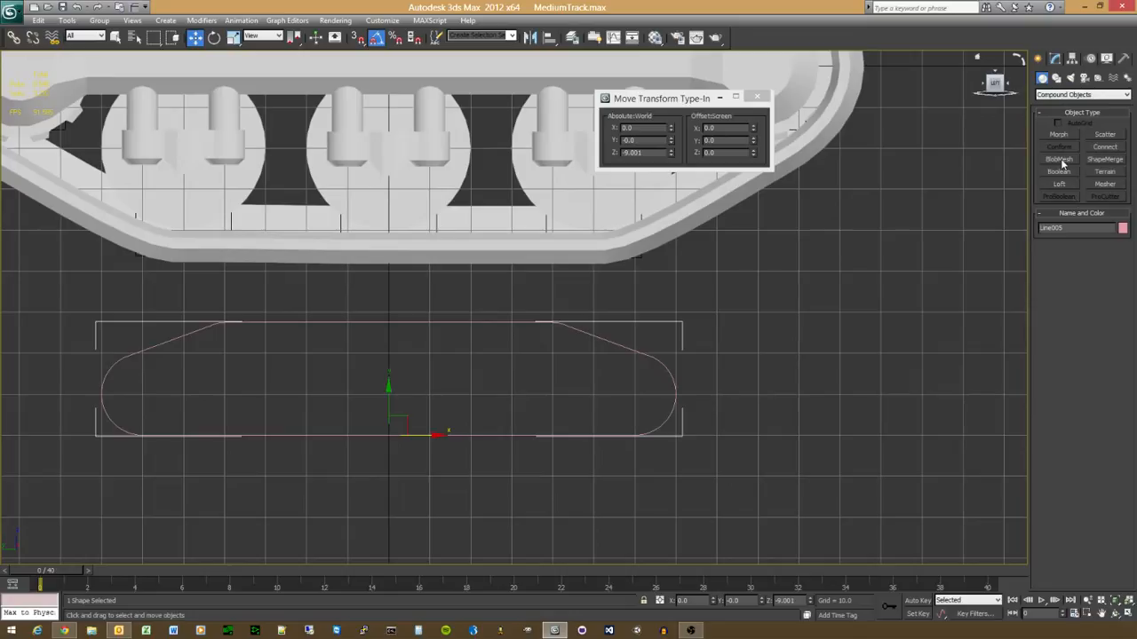
pyautogui.click(1059, 184)
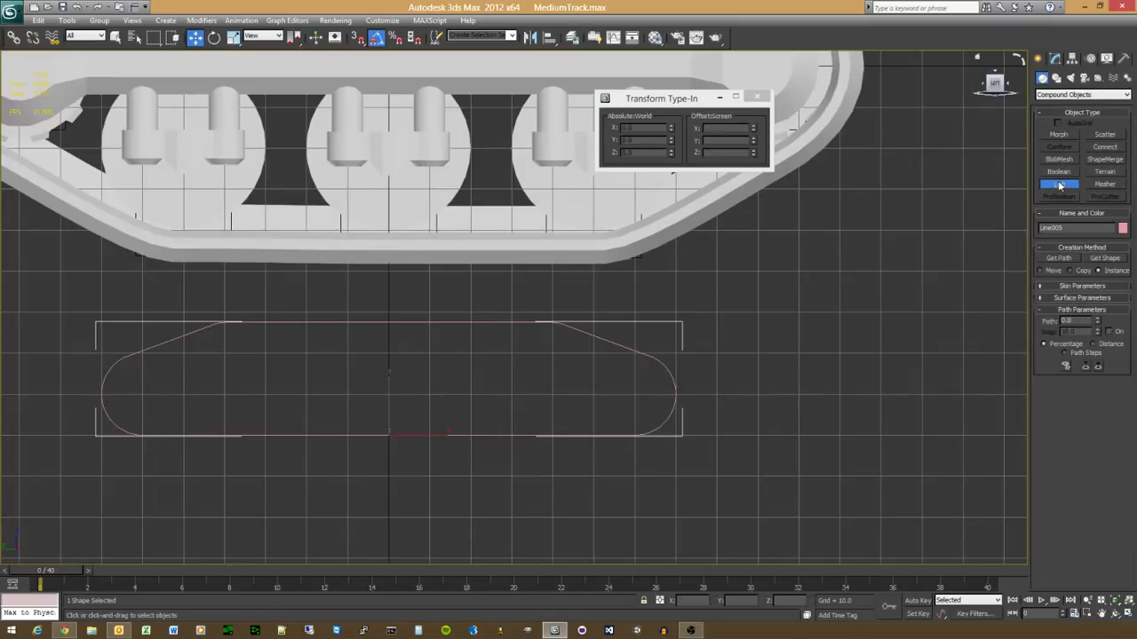
pyautogui.click(1105, 258)
pyautogui.moveTo(504, 276); pyautogui.dragTo(663, 480, button='middle')
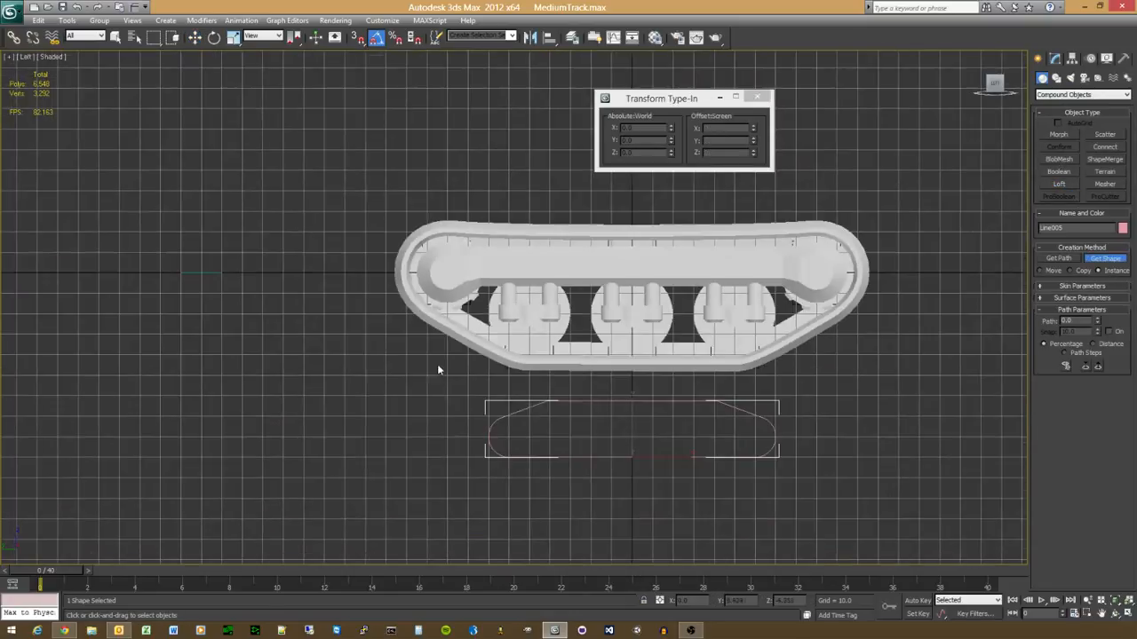
pyautogui.click(213, 270)
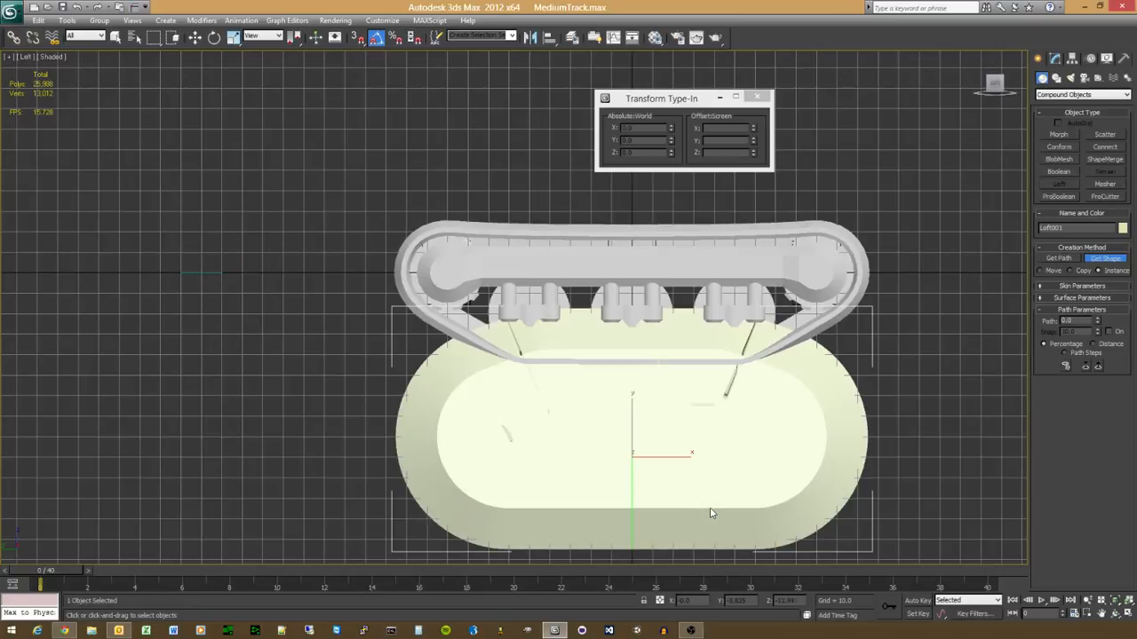
# Step: Select the cross-section at the loft's Shape level and rotate it about its local Z axis in the Perspective view
pyautogui.click(1056, 58)
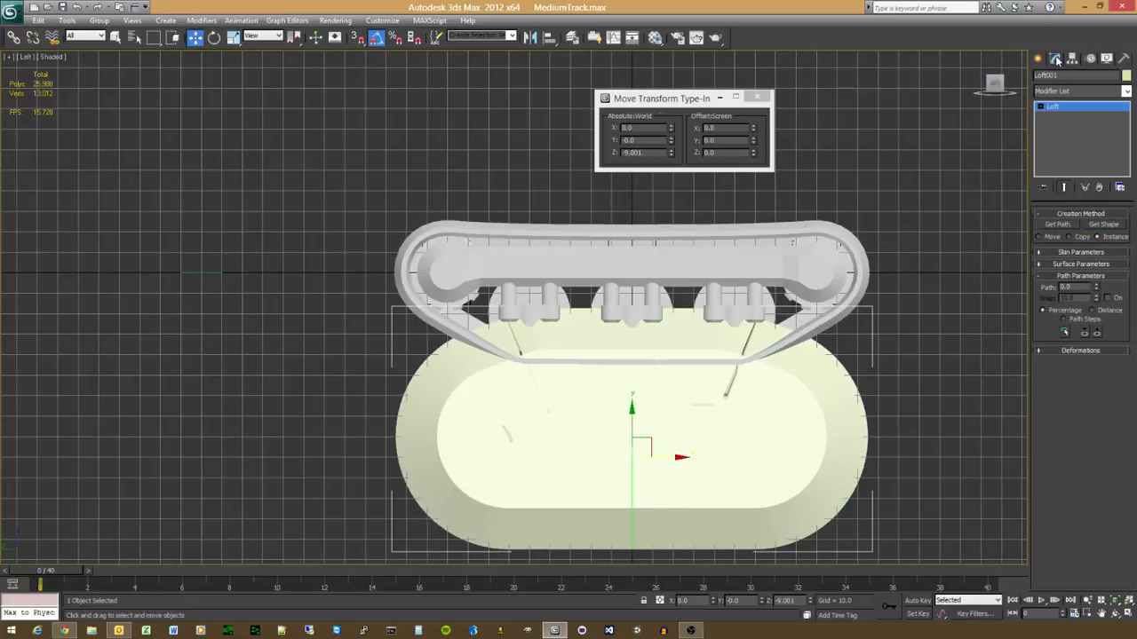
pyautogui.click(1041, 107)
pyautogui.click(1062, 116)
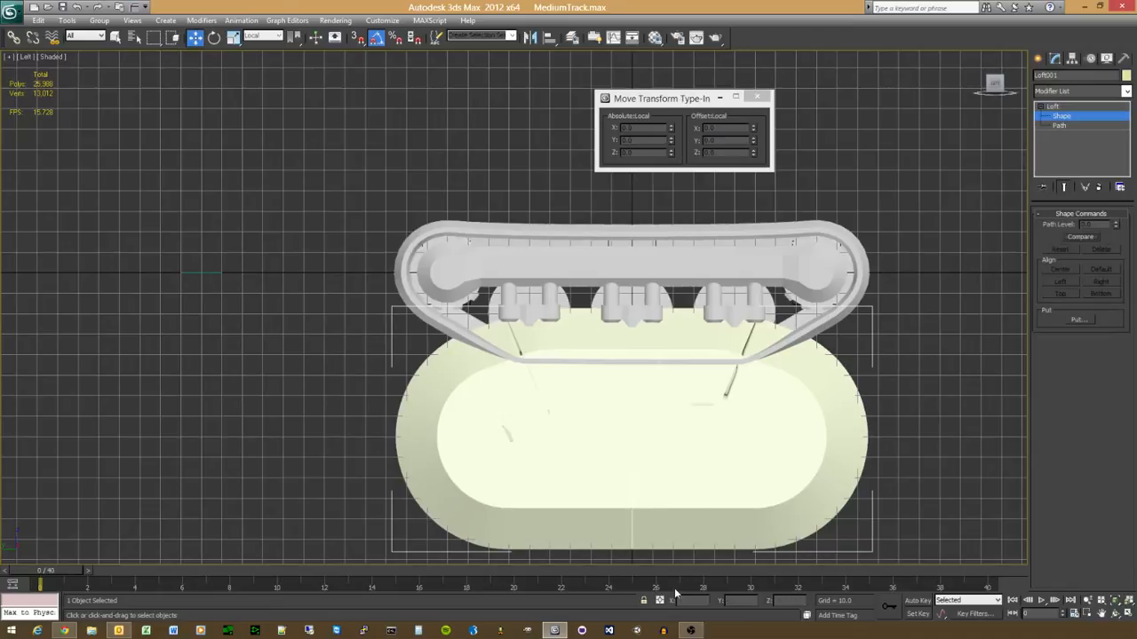
pyautogui.click(631, 526)
pyautogui.rightClick(612, 503)
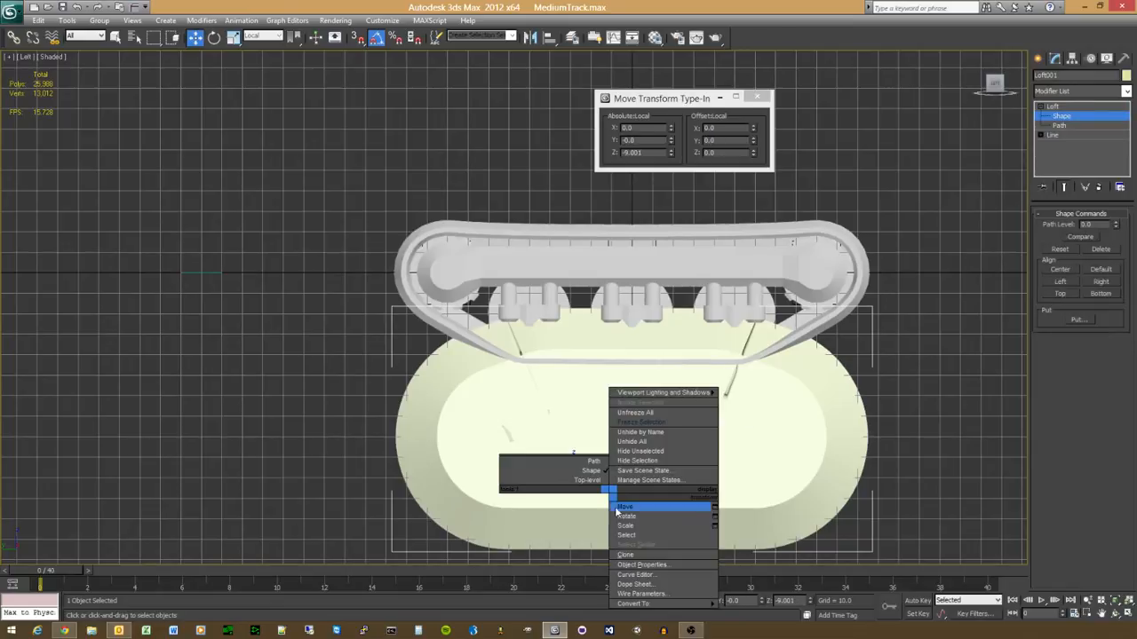
pyautogui.click(622, 517)
pyautogui.press('p')
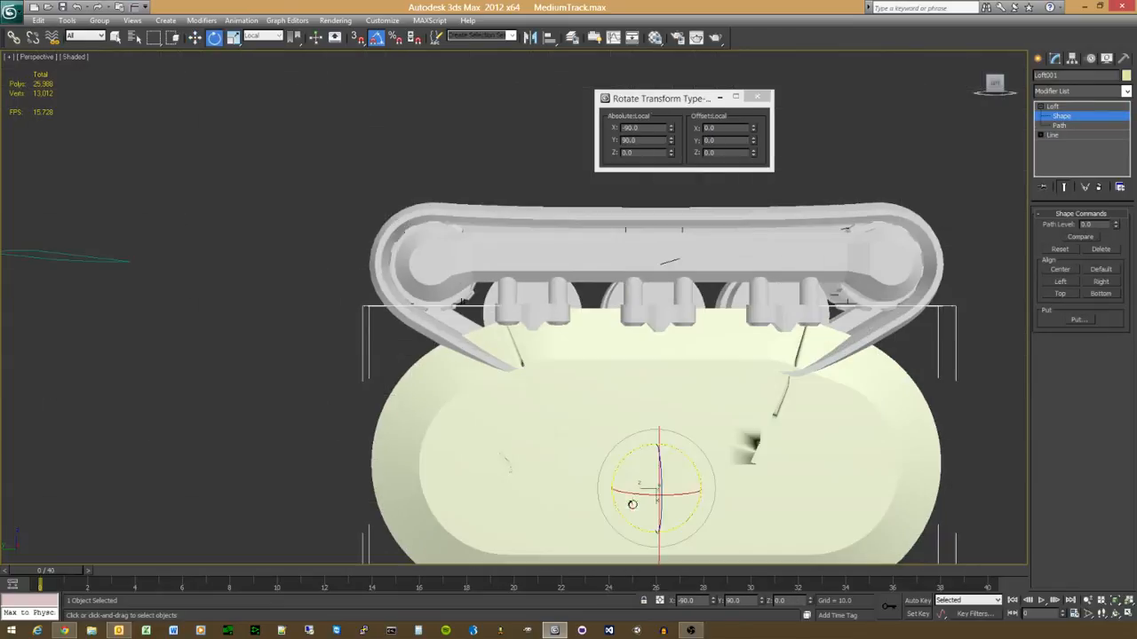
pyautogui.keyDown('alt'); pyautogui.moveTo(631, 503); pyautogui.dragTo(621, 484, button='middle'); pyautogui.keyUp('alt')
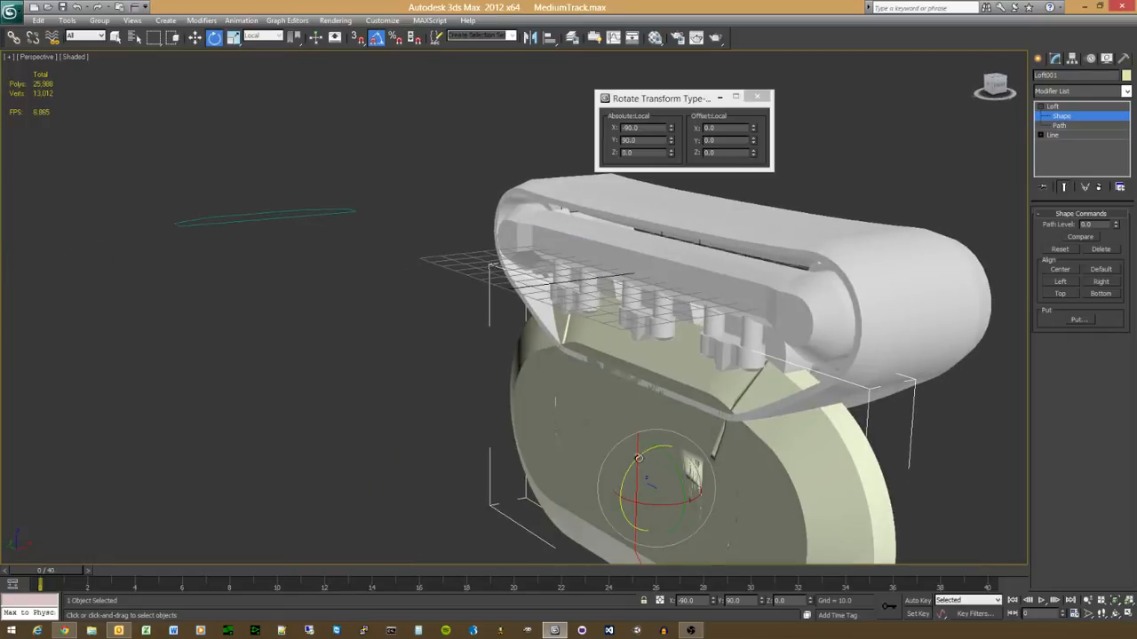
pyautogui.moveTo(630, 471); pyautogui.dragTo(572, 559)
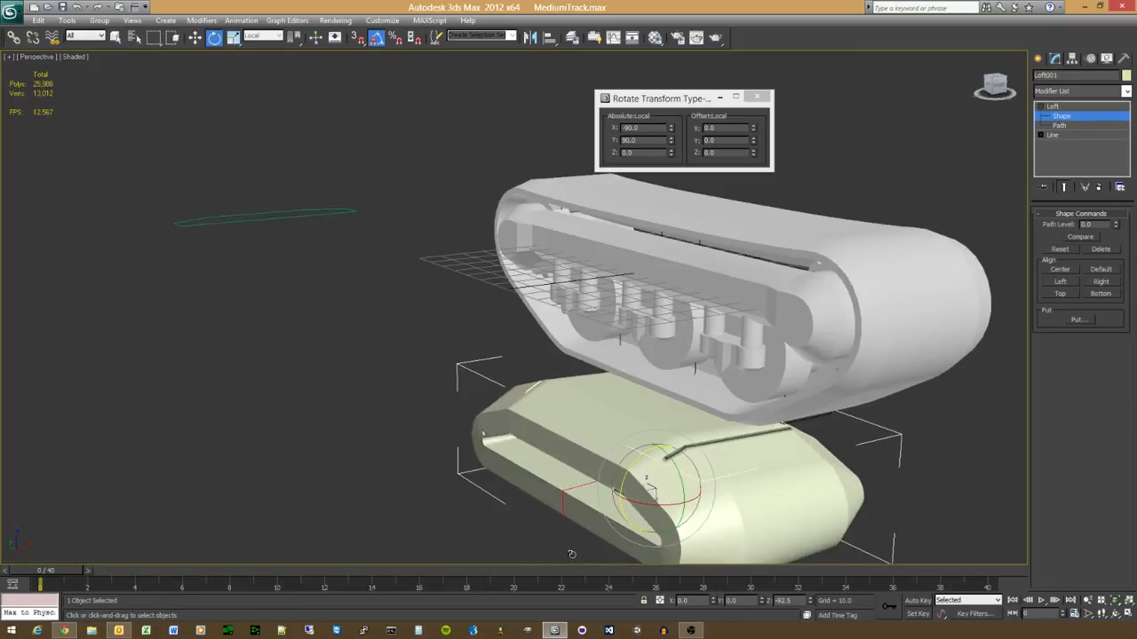
# Step: Scale down the loft's cross-section shape so the track becomes a slim band with an open centre
pyautogui.moveTo(604, 494); pyautogui.dragTo(678, 384, button='middle')
pyautogui.click(233, 38)
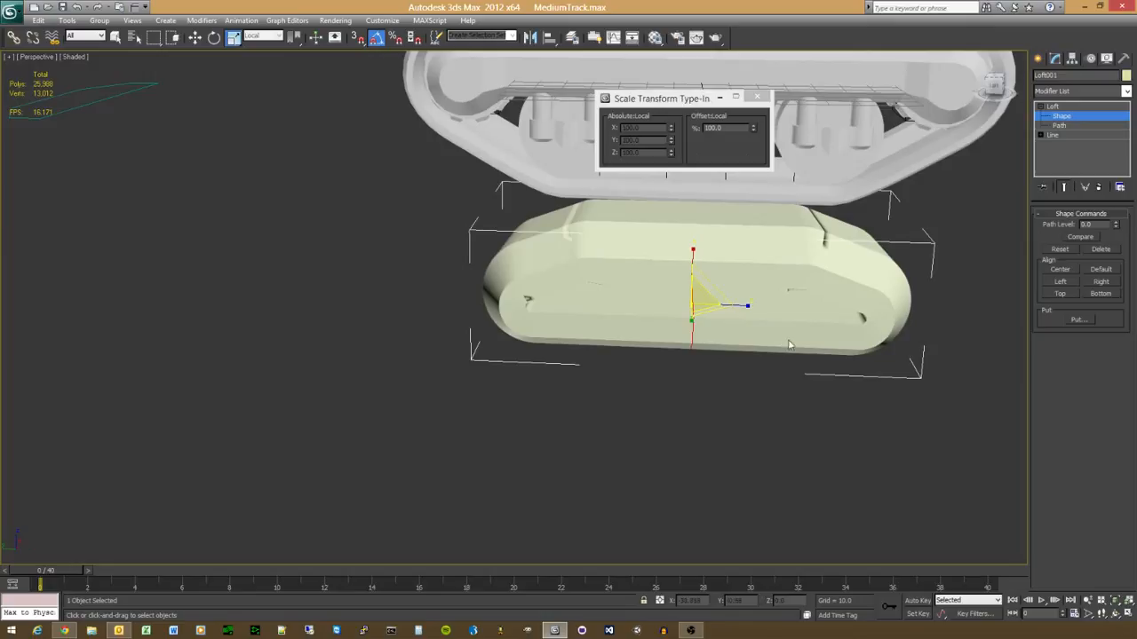
pyautogui.keyDown('alt'); pyautogui.moveTo(684, 302); pyautogui.dragTo(794, 439, button='middle'); pyautogui.keyUp('alt')
pyautogui.keyDown('alt'); pyautogui.moveTo(716, 435); pyautogui.dragTo(811, 447, button='middle'); pyautogui.keyUp('alt')
pyautogui.scroll(4, 730, 435)
pyautogui.keyDown('alt'); pyautogui.moveTo(730, 435); pyautogui.dragTo(582, 444, button='middle'); pyautogui.keyUp('alt')
pyautogui.scroll(-2, 543, 416)
pyautogui.scroll(2, 544, 418)
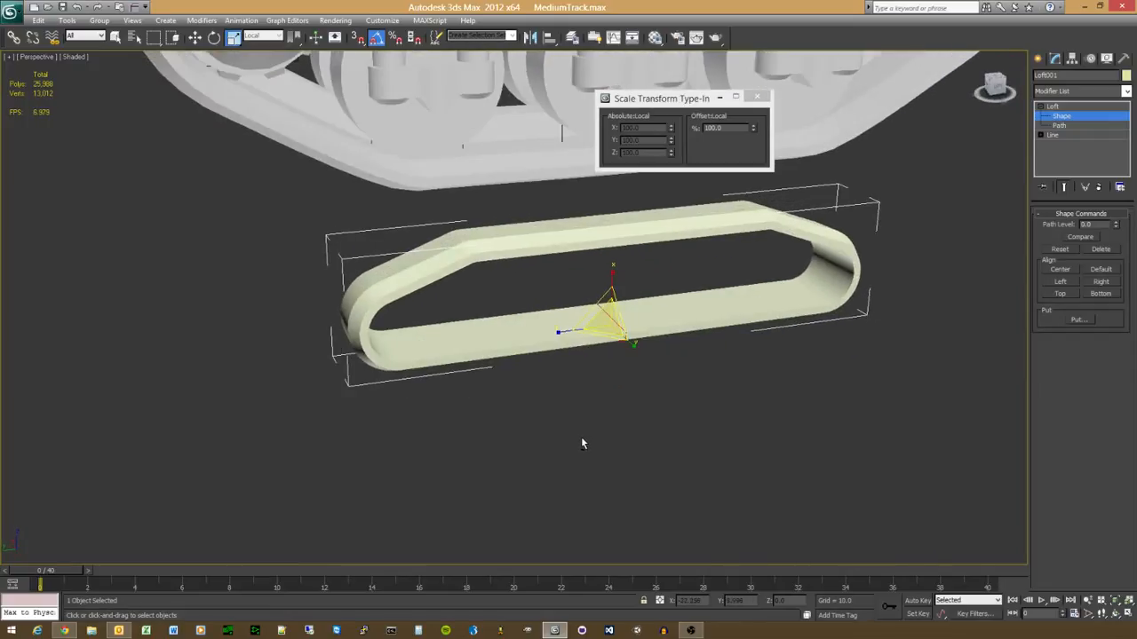
# Step: Examine the slim track loft's size and position against the existing track model in the Left and Top views
pyautogui.press('l')
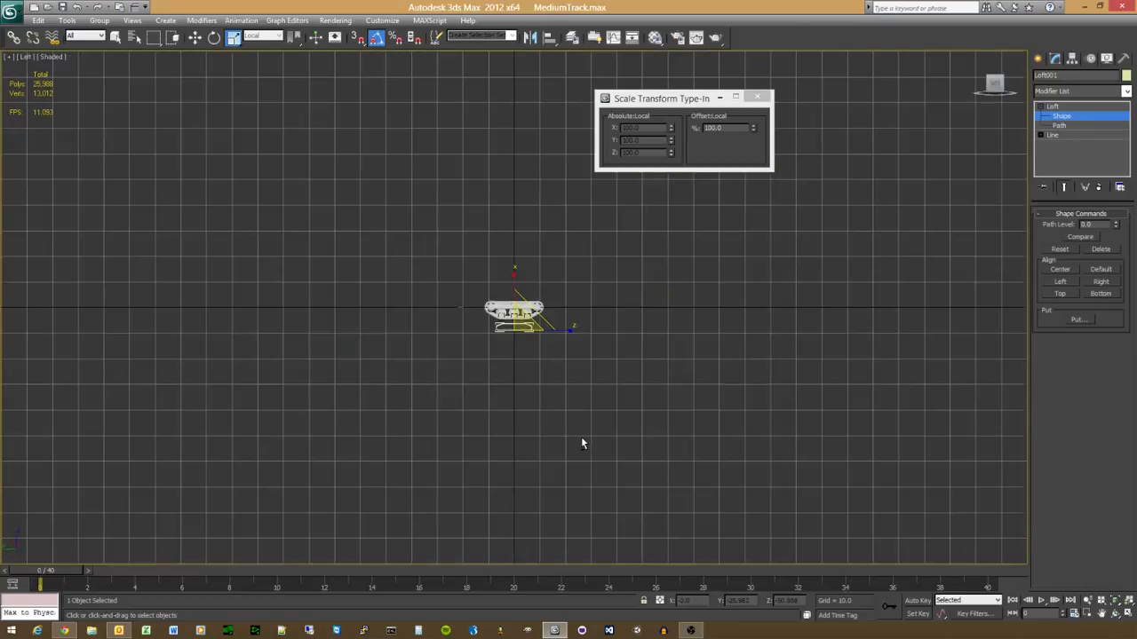
pyautogui.scroll(10, 545, 340)
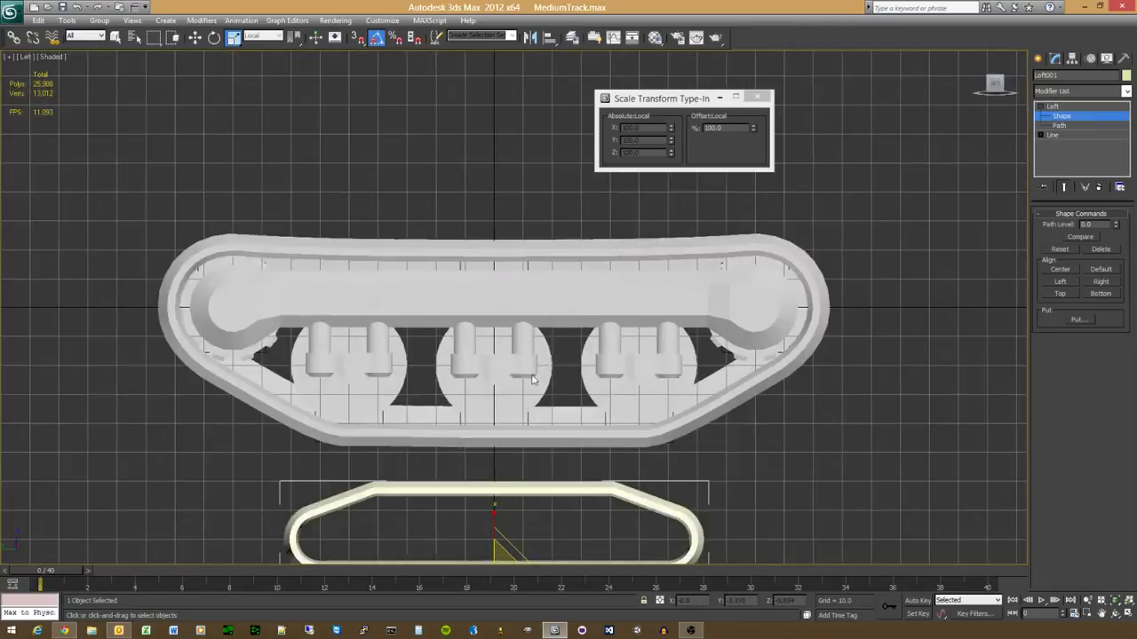
pyautogui.scroll(2, 458, 361)
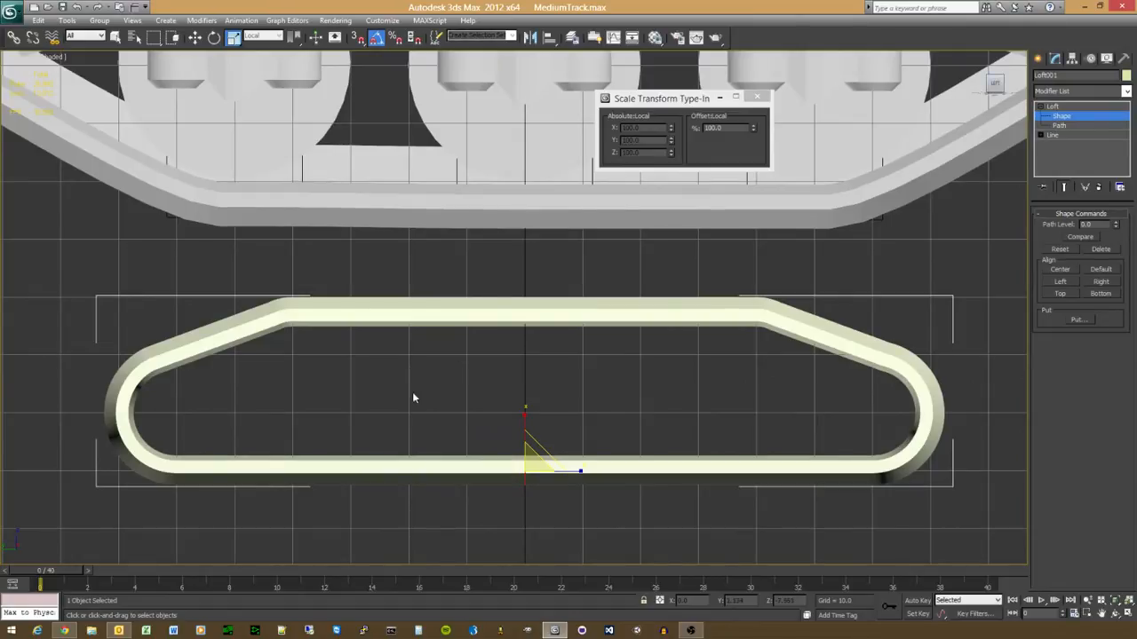
pyautogui.scroll(-8, 414, 398)
pyautogui.scroll(3, 251, 303)
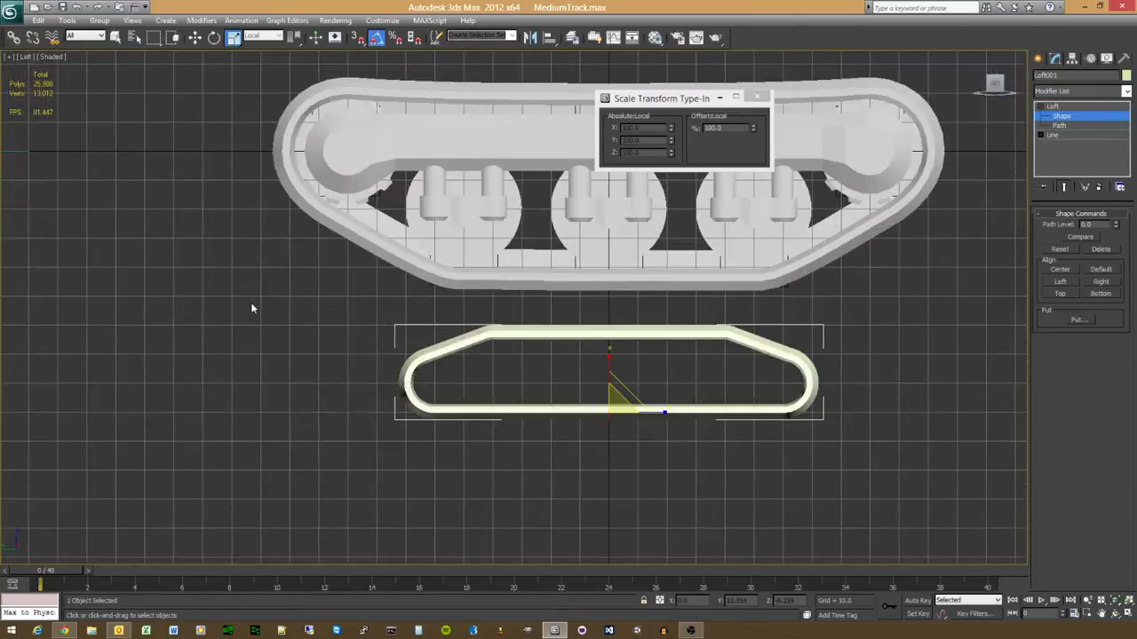
pyautogui.press('t')
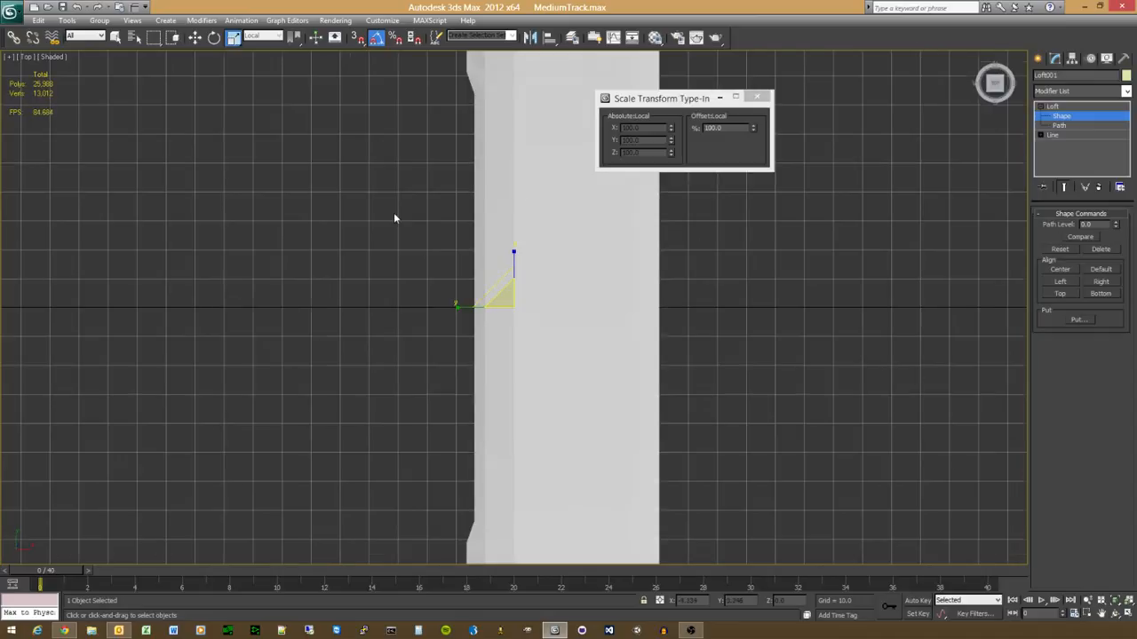
pyautogui.moveTo(394, 213); pyautogui.dragTo(558, 285, button='middle')
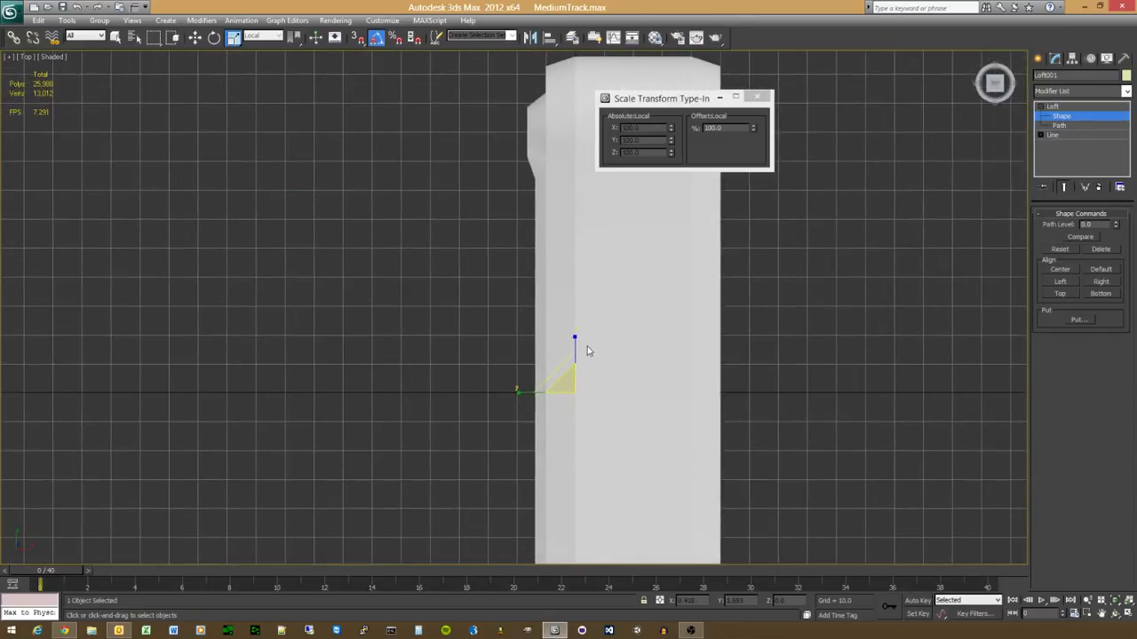
# Step: Return to the loft's top level, try moving the whole loft along X to about -8.66, and undo the move
pyautogui.rightClick(521, 418)
pyautogui.click(533, 435)
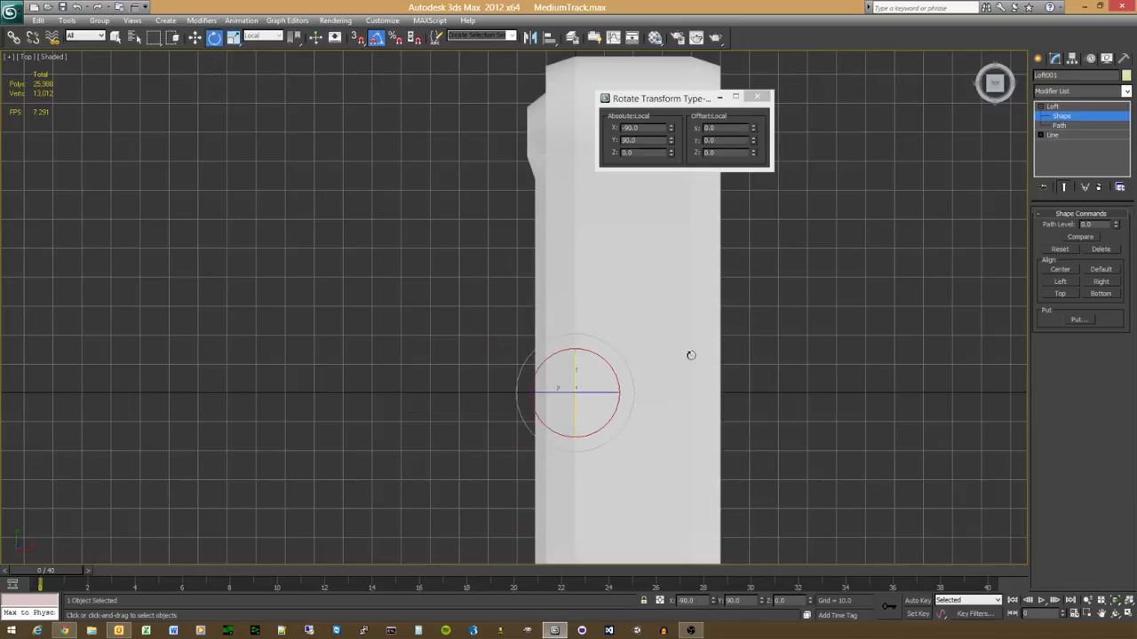
pyautogui.click(1053, 107)
pyautogui.rightClick(552, 397)
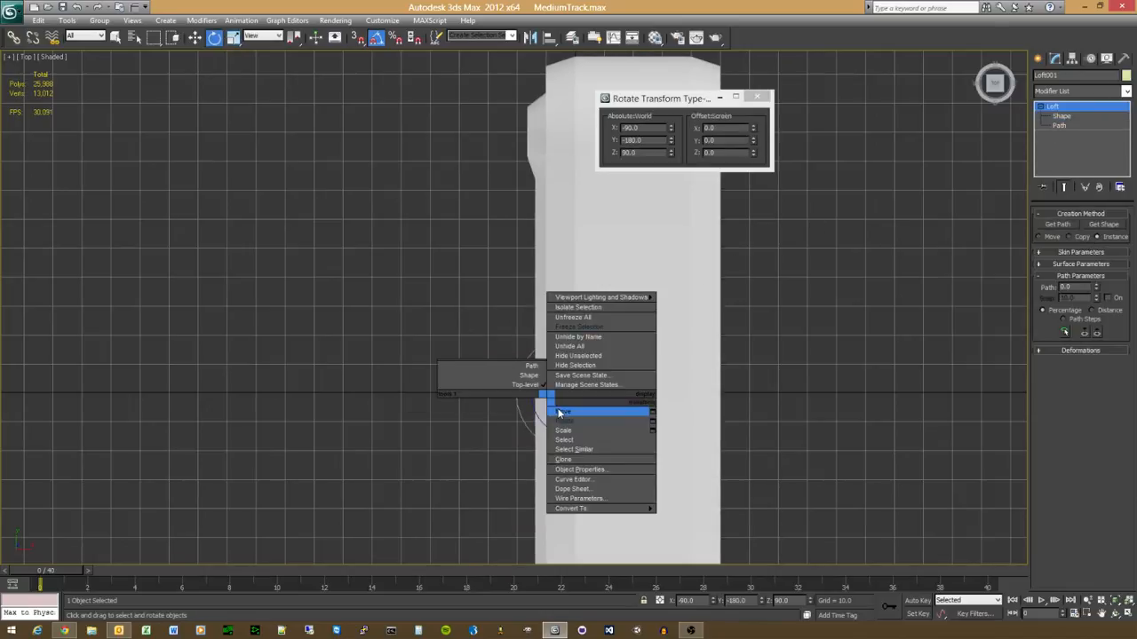
pyautogui.click(557, 409)
pyautogui.moveTo(574, 394); pyautogui.dragTo(354, 398)
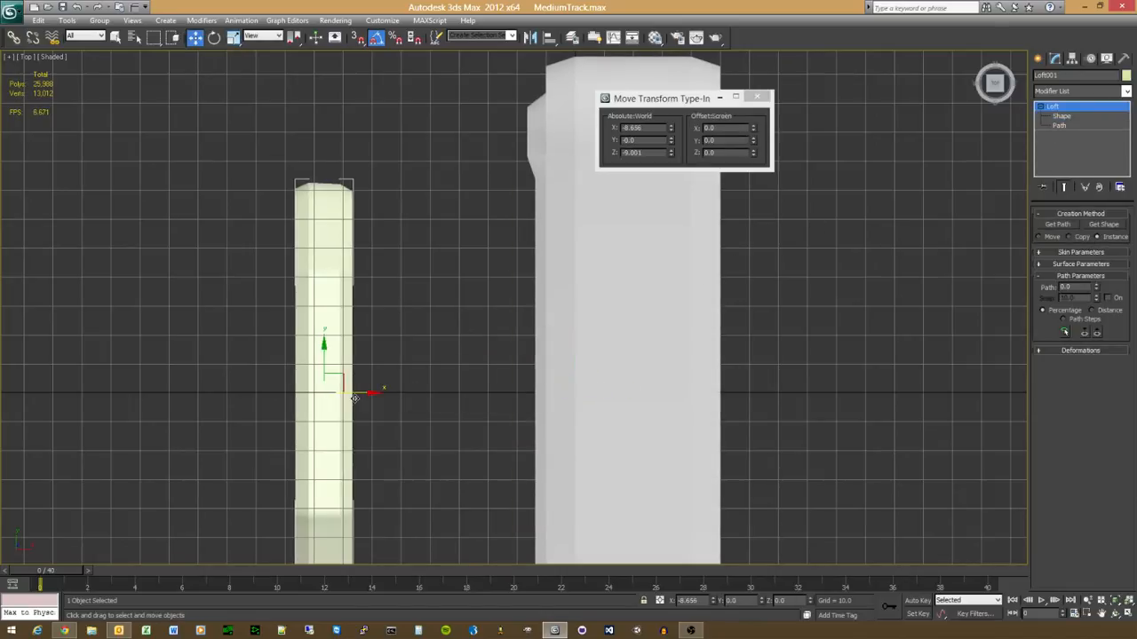
pyautogui.hotkey('ctrl', 'z')
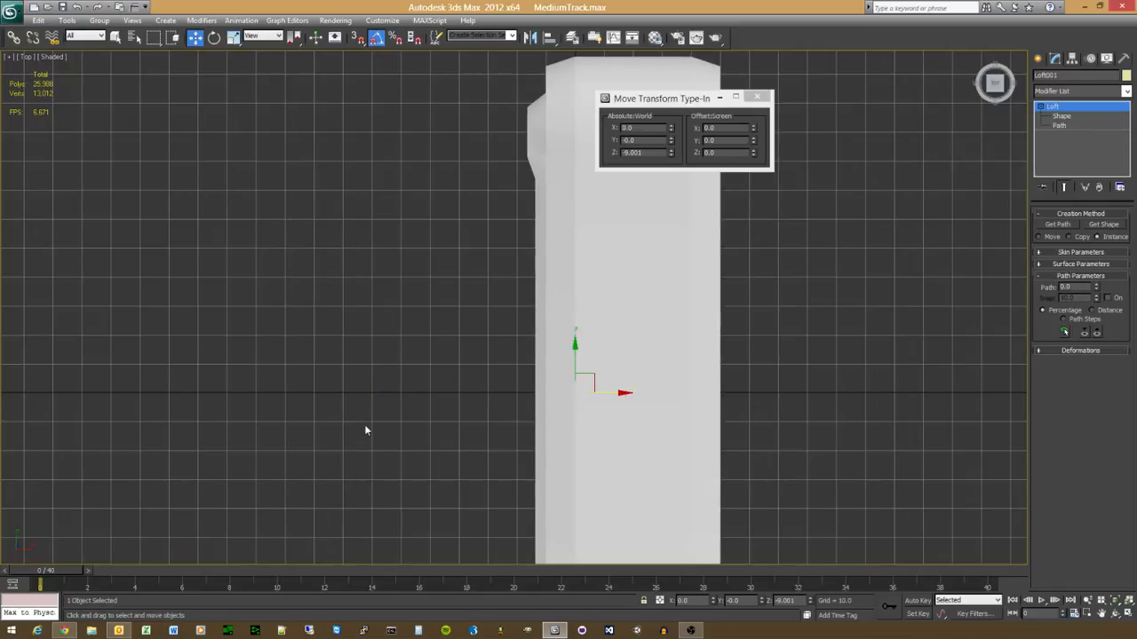
# Step: Examine the loft's cross-section at the Shape level and compare the band with the original track in the Left and orbited views
pyautogui.press('l')
pyautogui.moveTo(550, 563); pyautogui.dragTo(575, 405, button='middle')
pyautogui.click(1057, 126)
pyautogui.click(1061, 116)
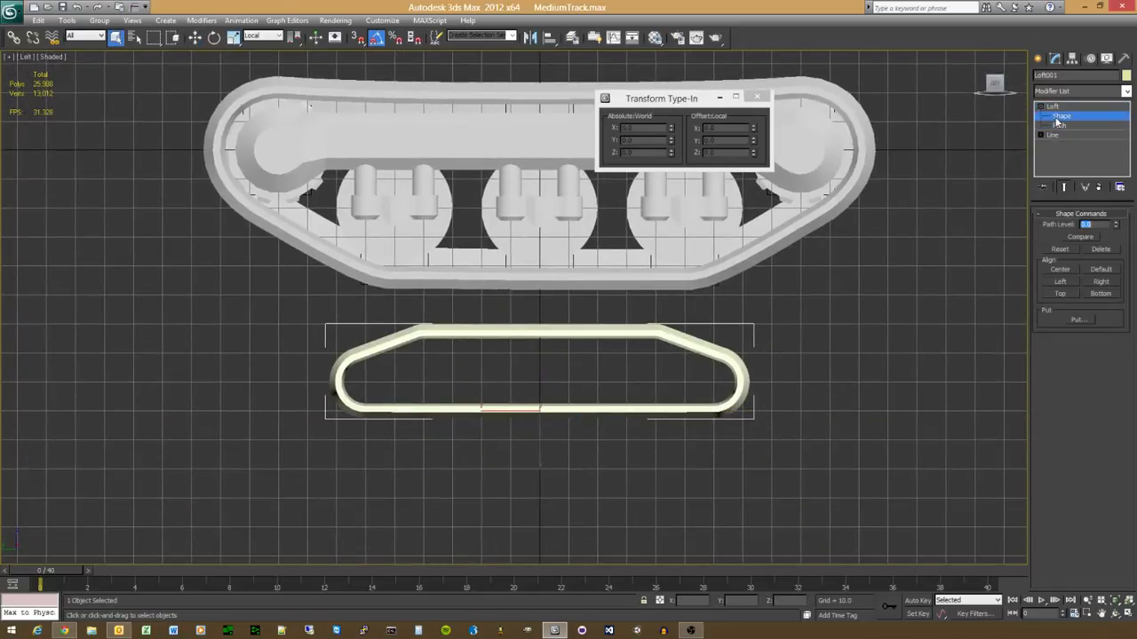
pyautogui.click(215, 38)
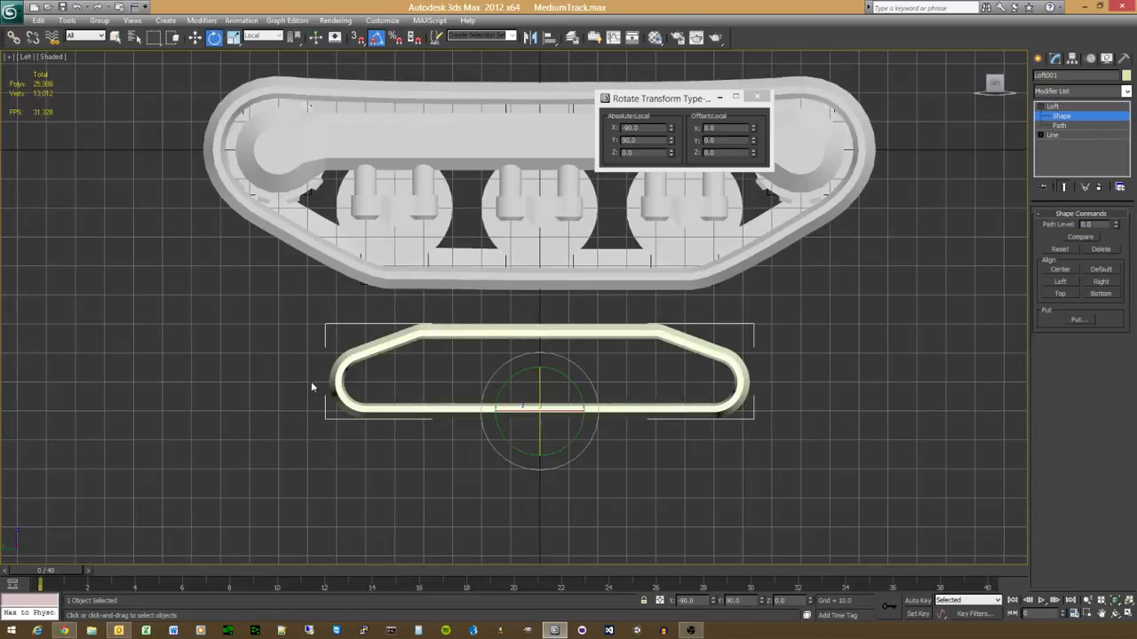
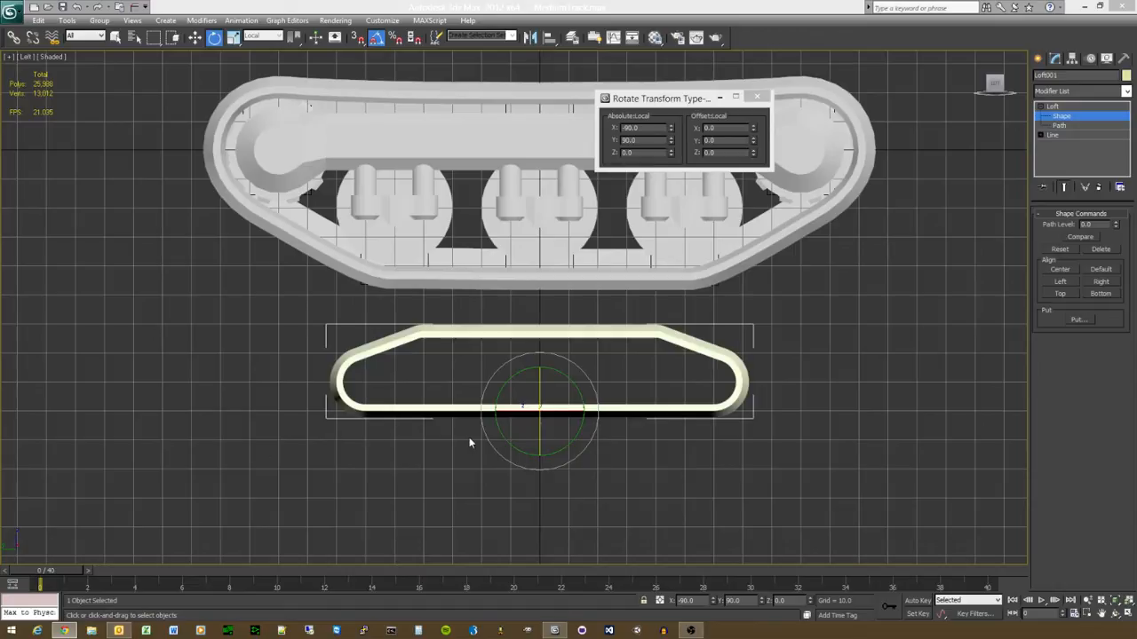
pyautogui.click(458, 380)
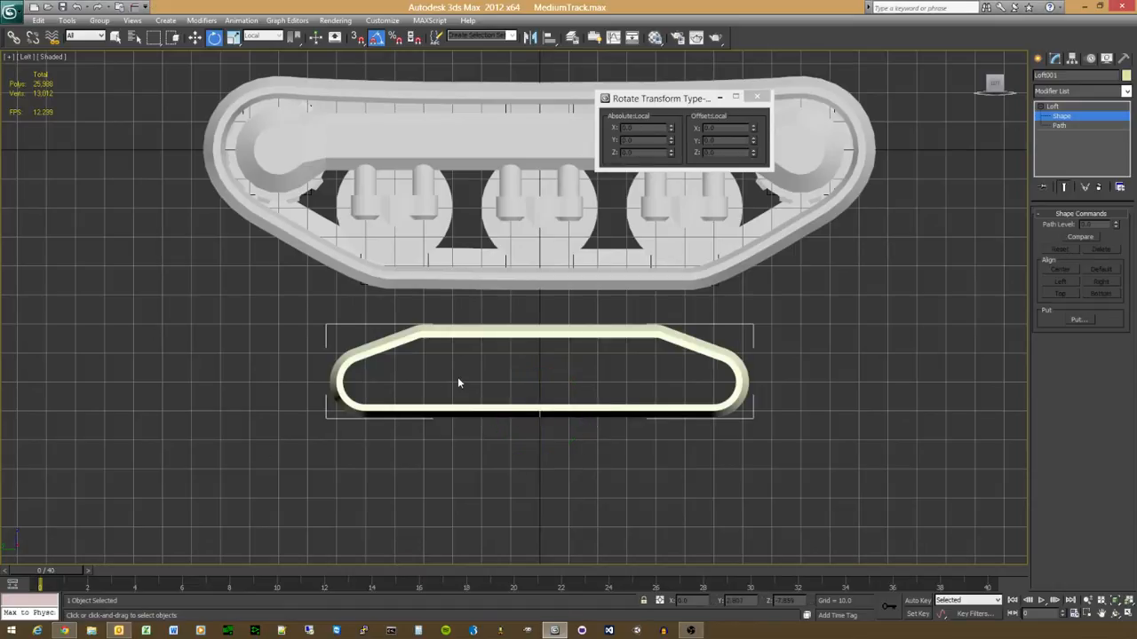
pyautogui.keyDown('alt'); pyautogui.moveTo(457, 383); pyautogui.dragTo(350, 403, button='middle'); pyautogui.keyUp('alt')
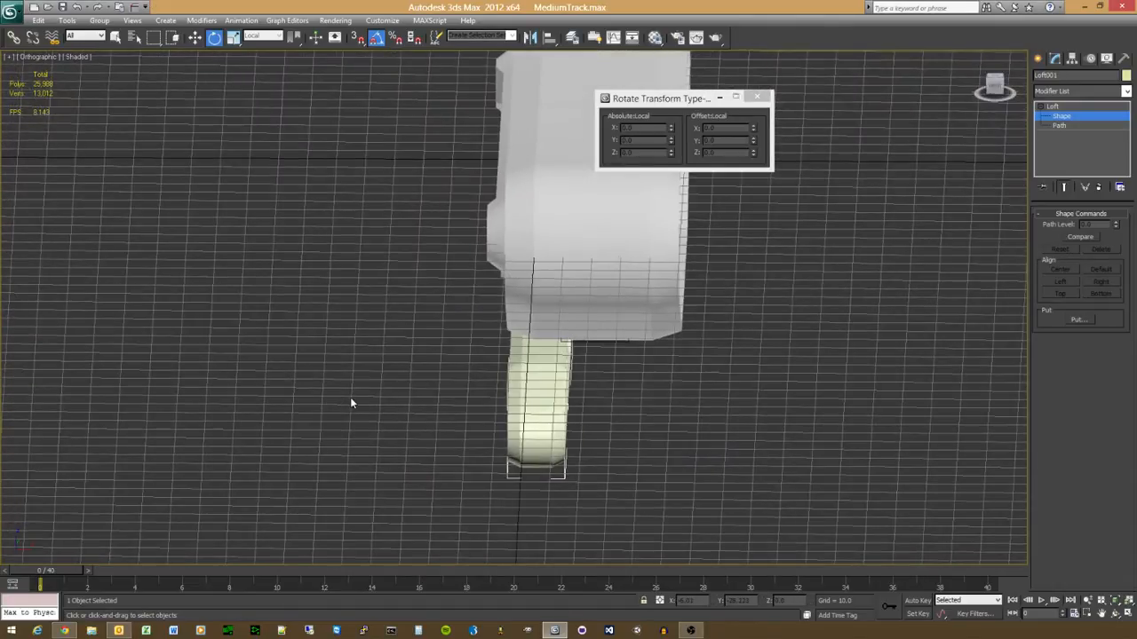
pyautogui.press('l')
pyautogui.scroll(3, 539, 375)
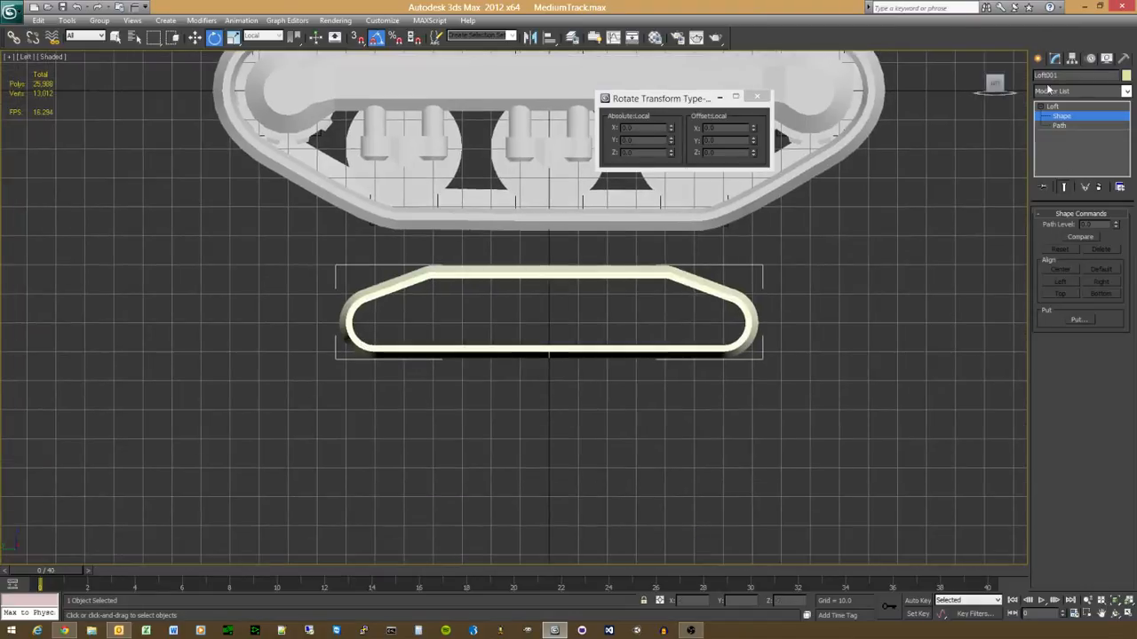
# Step: Turn on 3D snapping to grid points and create a cylinder about 0.535 in radius and 2.0 high under the track's upper-left bend
pyautogui.click(1037, 57)
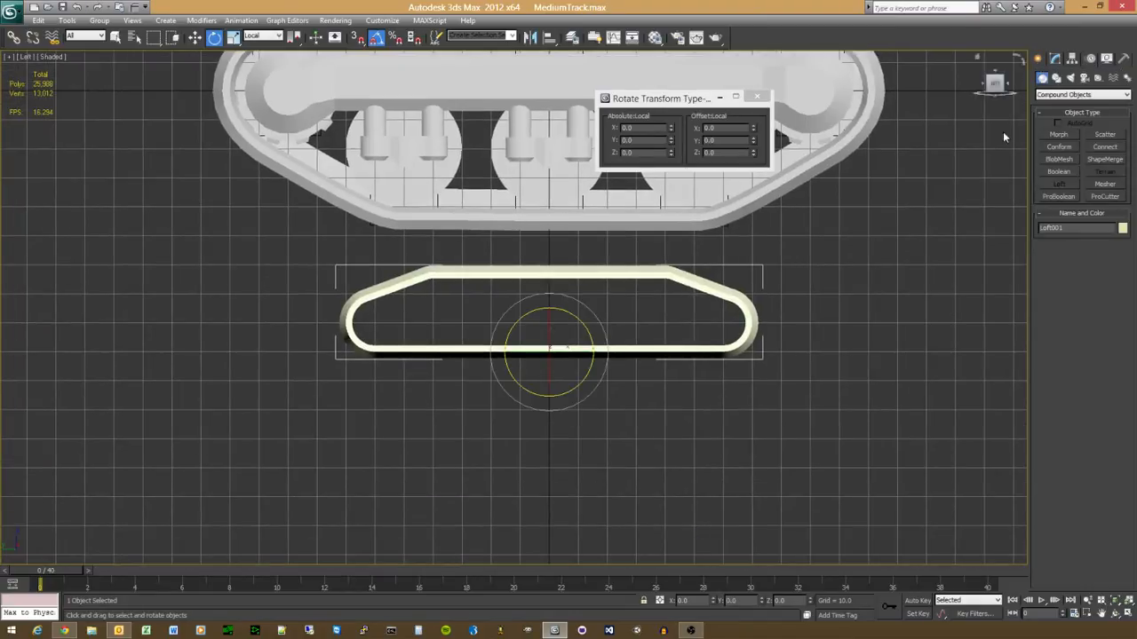
pyautogui.click(1061, 94)
pyautogui.click(1052, 107)
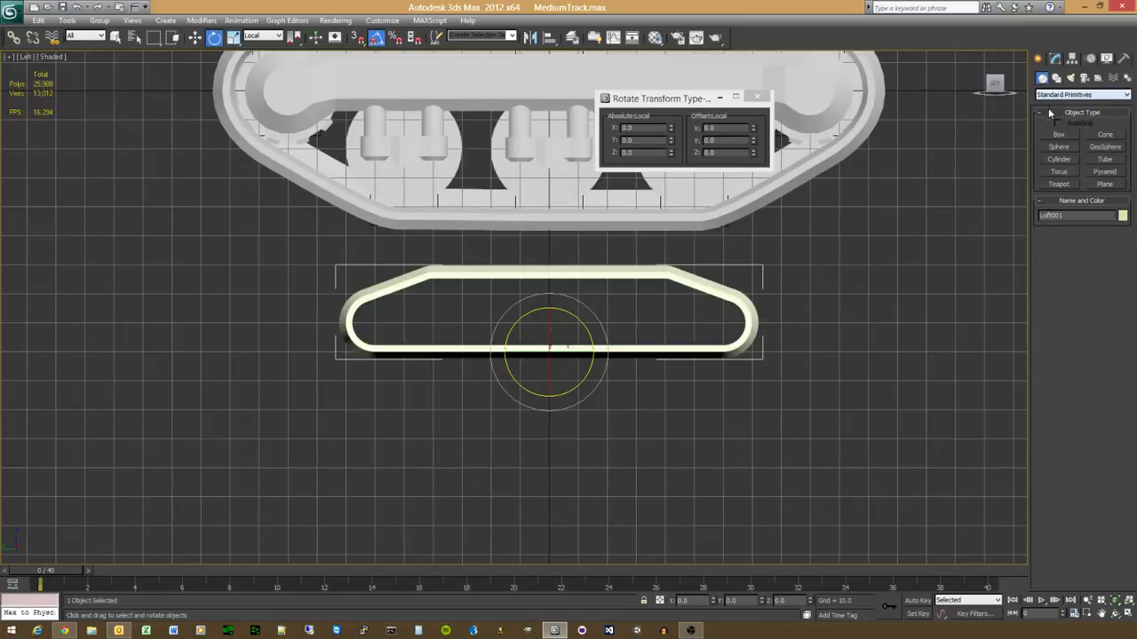
pyautogui.click(1064, 160)
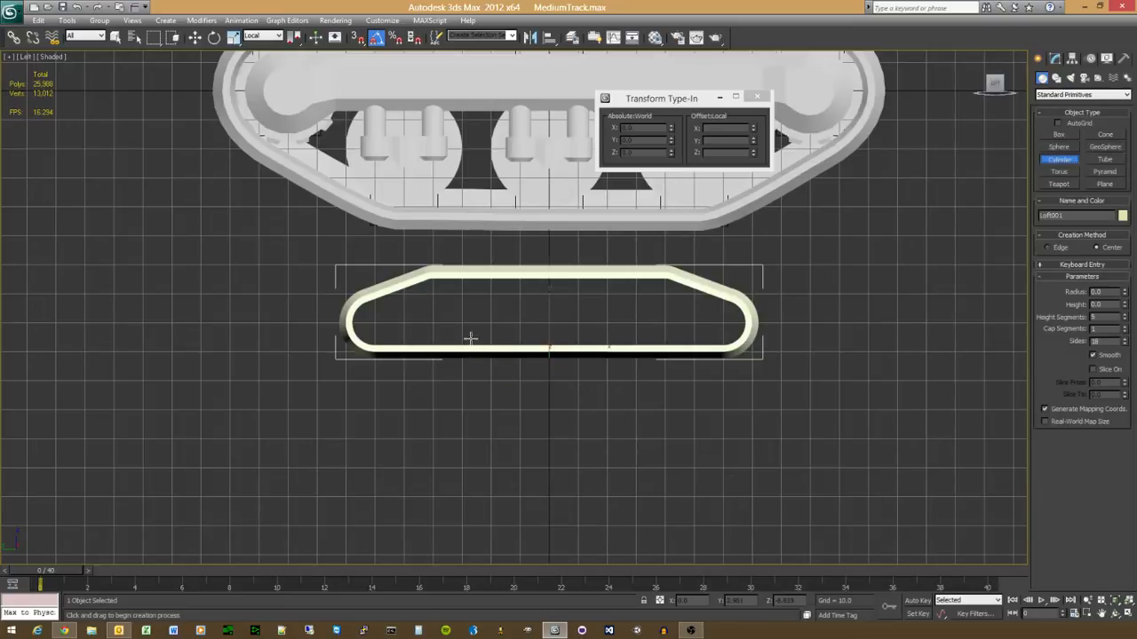
pyautogui.scroll(5, 460, 297)
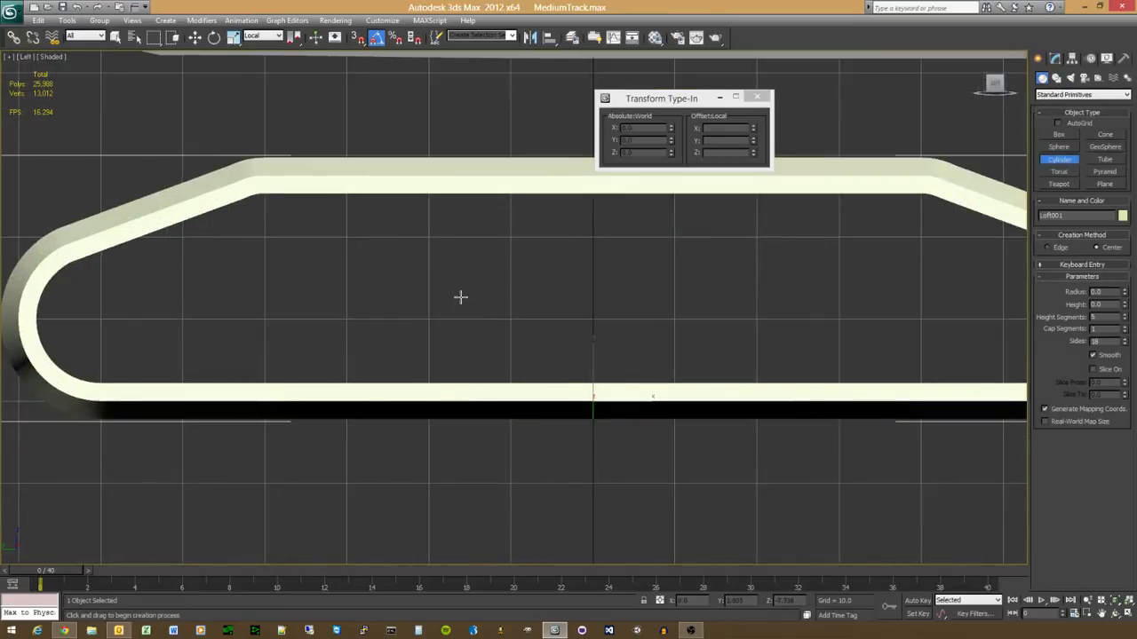
pyautogui.click(358, 39)
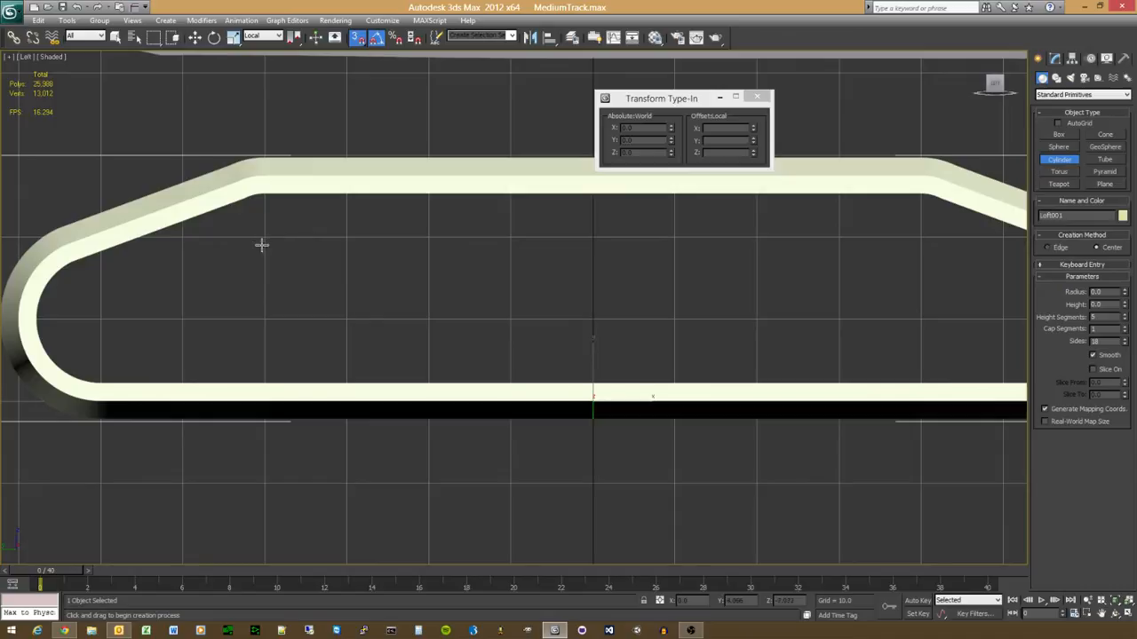
pyautogui.moveTo(261, 246); pyautogui.dragTo(279, 252, button='middle')
pyautogui.rightClick(359, 40)
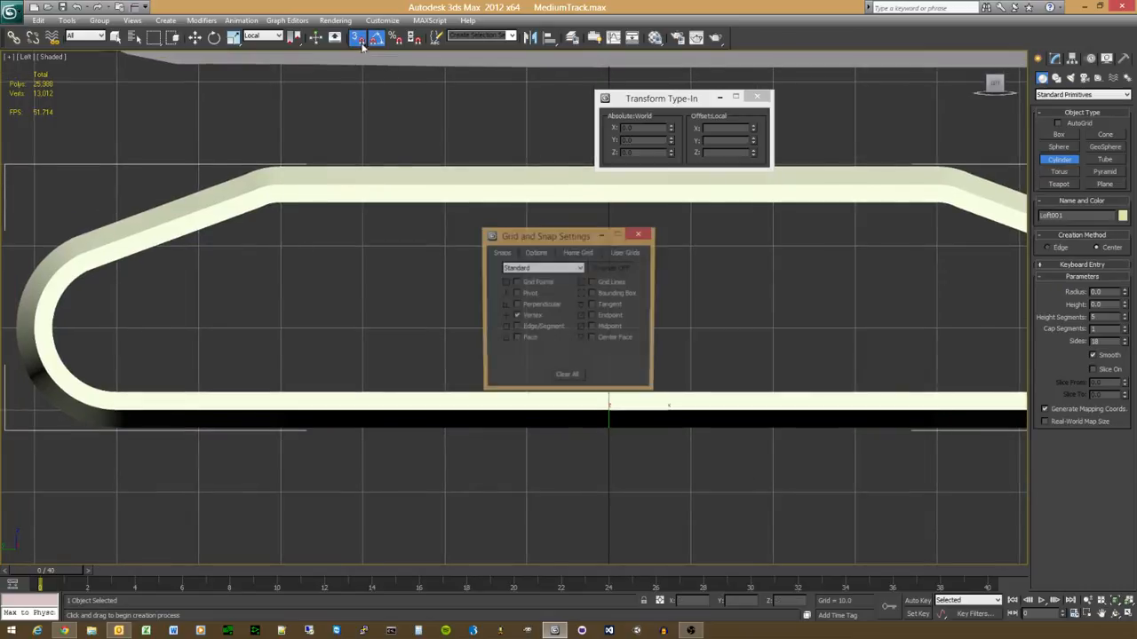
pyautogui.click(638, 235)
pyautogui.moveTo(280, 247); pyautogui.dragTo(290, 288)
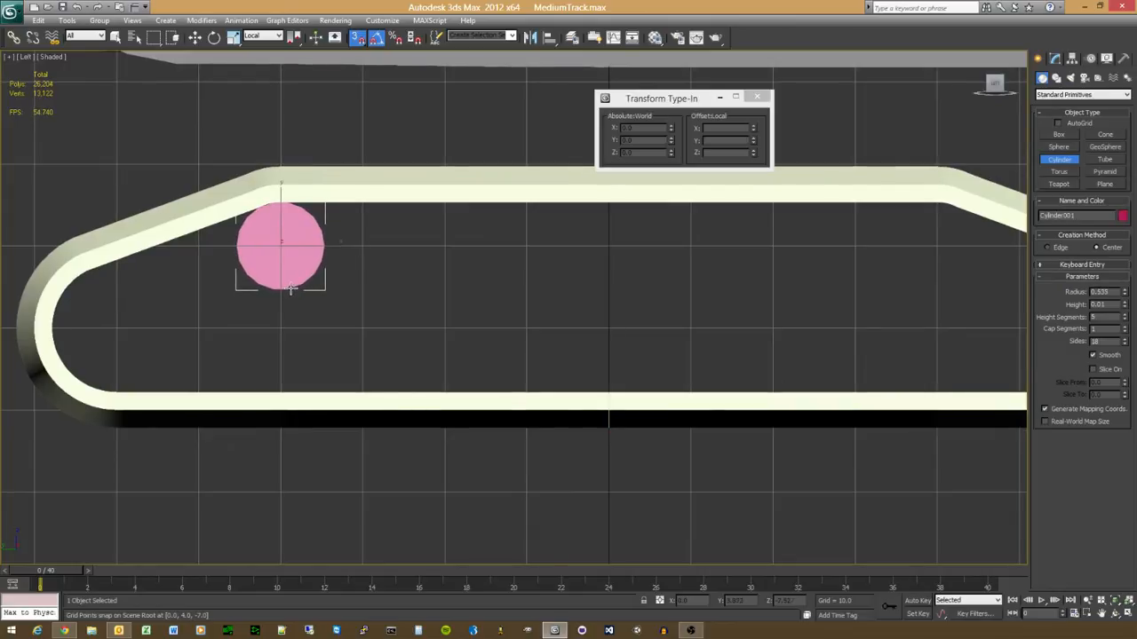
pyautogui.click(291, 270)
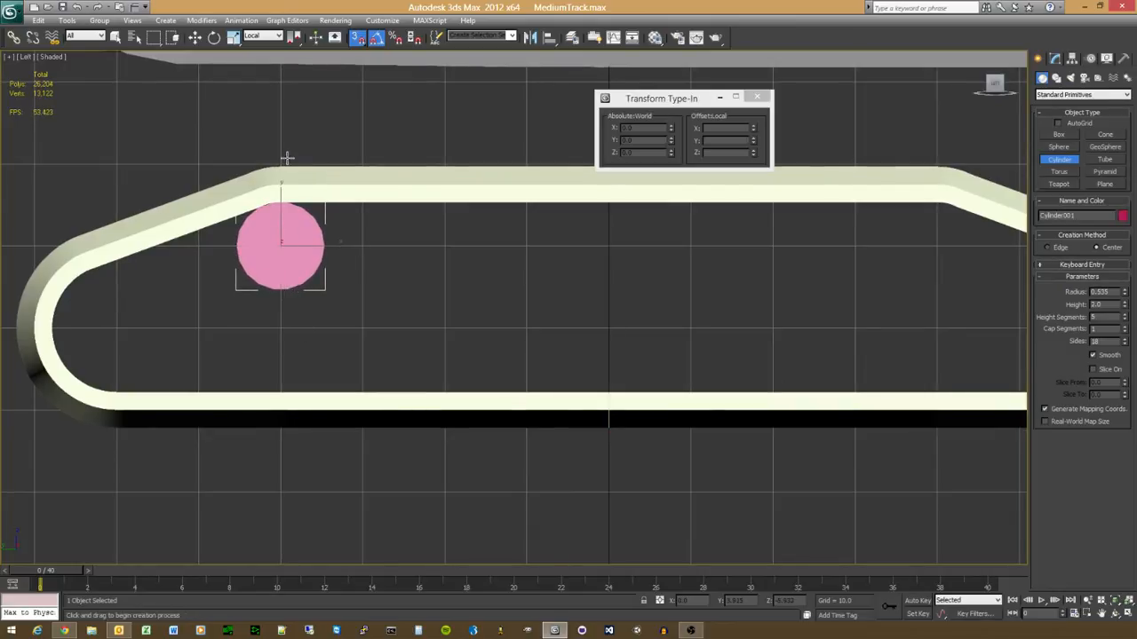
pyautogui.press('e')
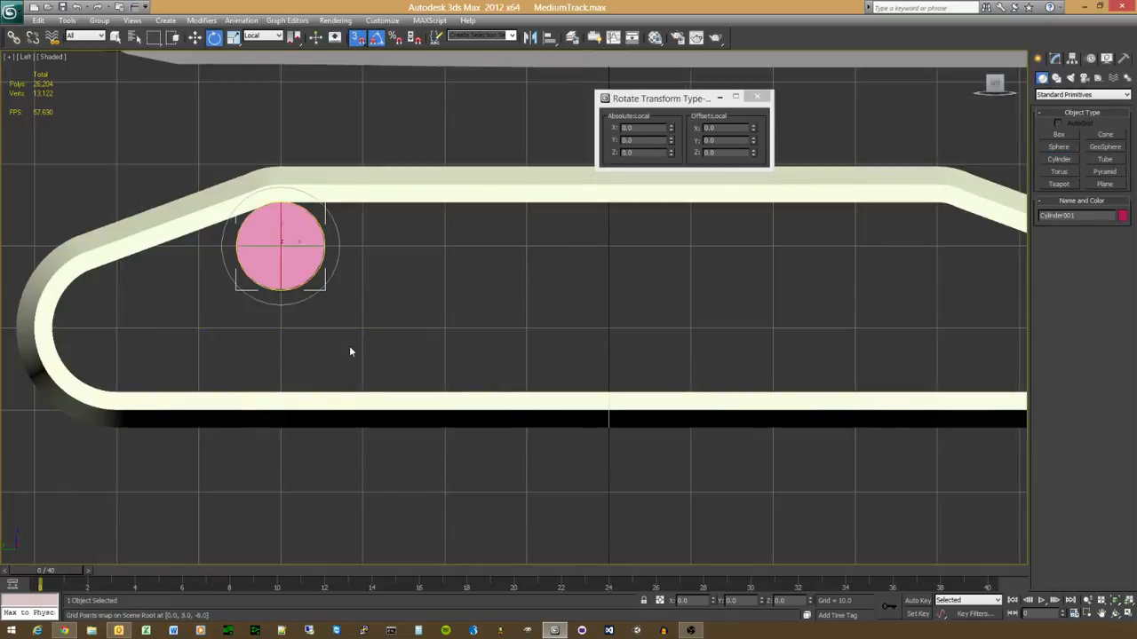
# Step: Try shifting the cylinder across the track's width by setting its absolute X position to 2
pyautogui.press('t')
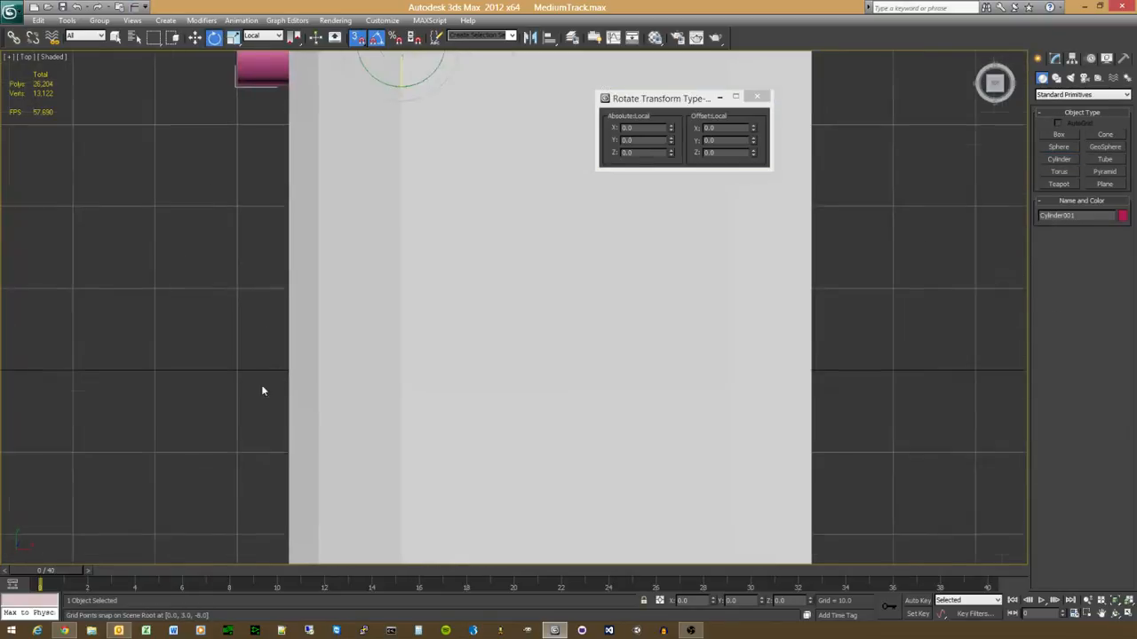
pyautogui.scroll(-5, 262, 390)
pyautogui.scroll(-6, 263, 325)
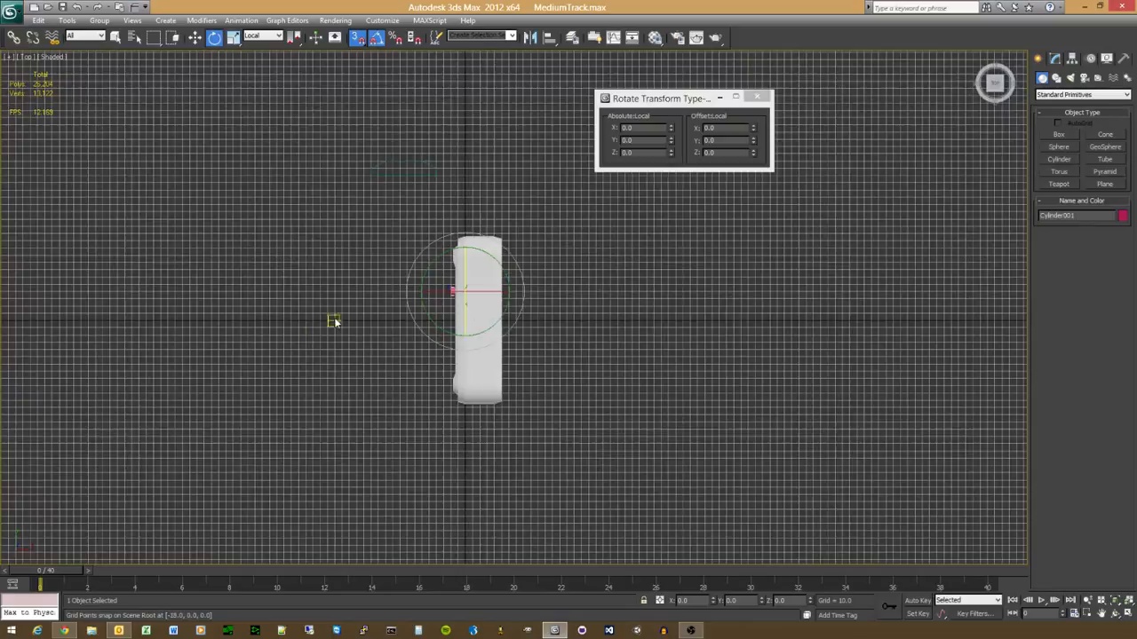
pyautogui.scroll(5, 334, 318)
pyautogui.keyDown('alt'); pyautogui.moveTo(329, 325); pyautogui.dragTo(395, 267, button='middle'); pyautogui.keyUp('alt')
pyautogui.scroll(3, 396, 266)
pyautogui.scroll(3, 224, 258)
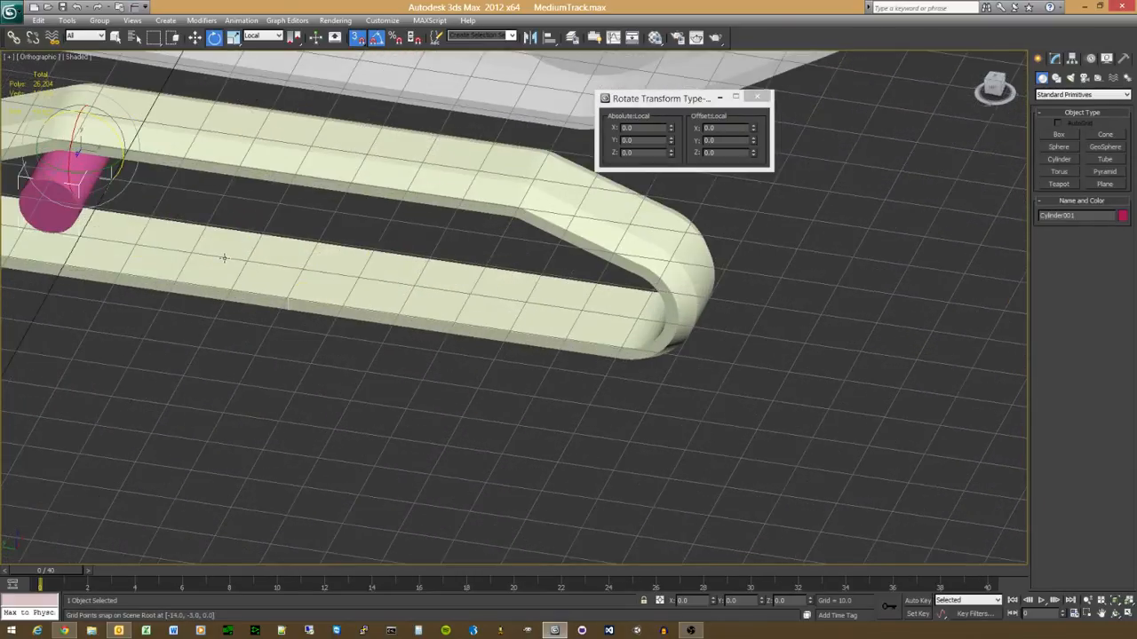
pyautogui.keyDown('alt'); pyautogui.moveTo(169, 230); pyautogui.dragTo(124, 227, button='middle'); pyautogui.keyUp('alt')
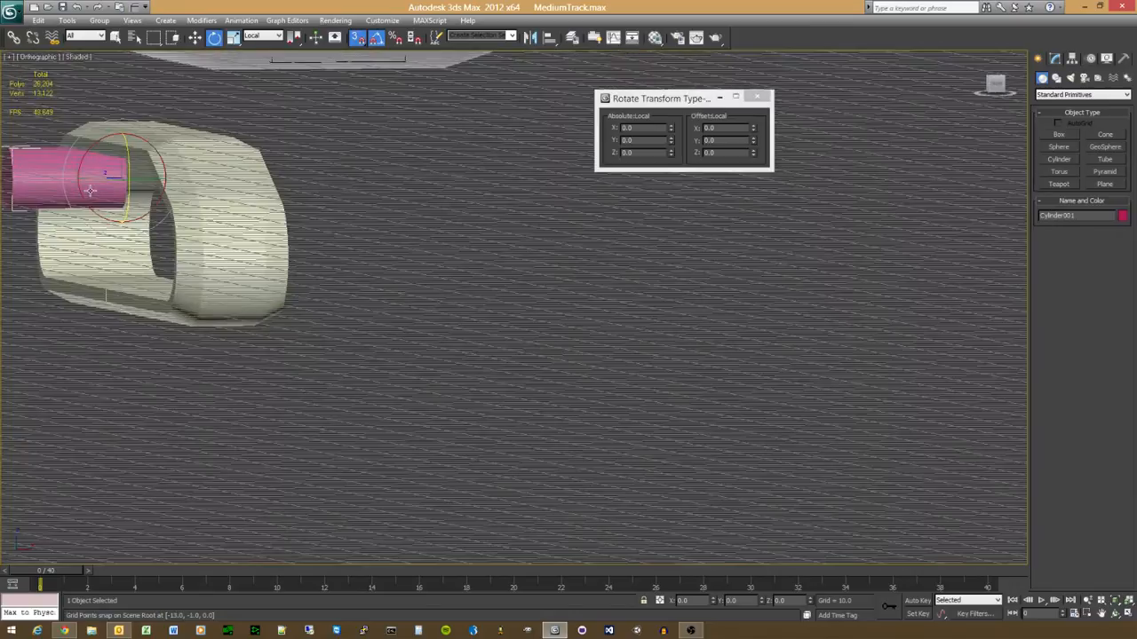
pyautogui.rightClick(111, 224)
pyautogui.click(118, 233)
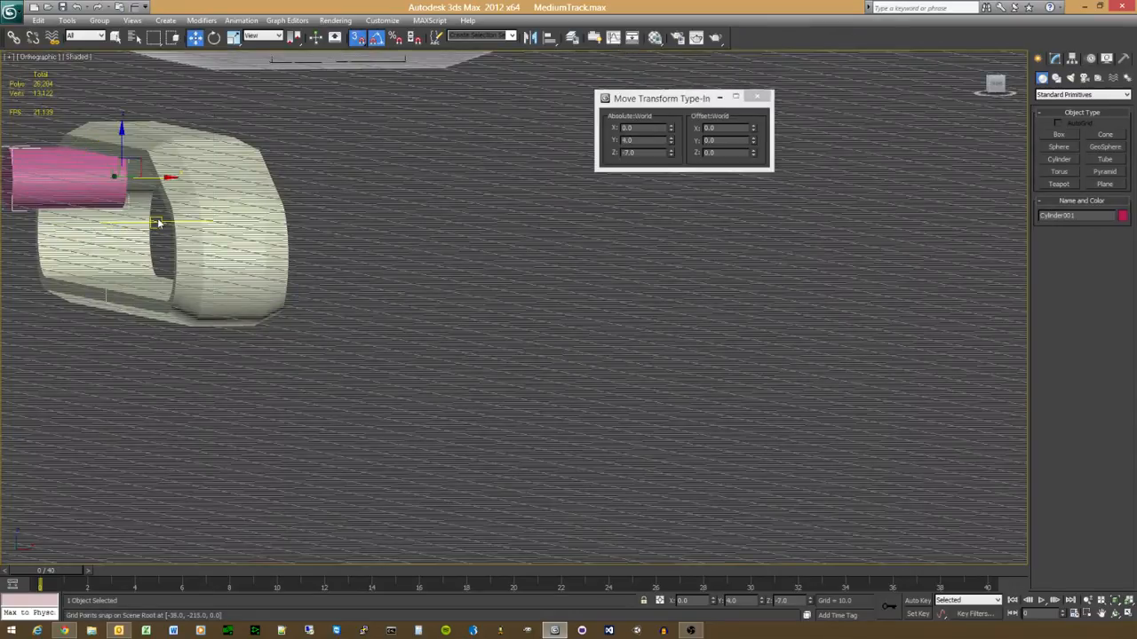
pyautogui.click(654, 130)
pyautogui.write('2')
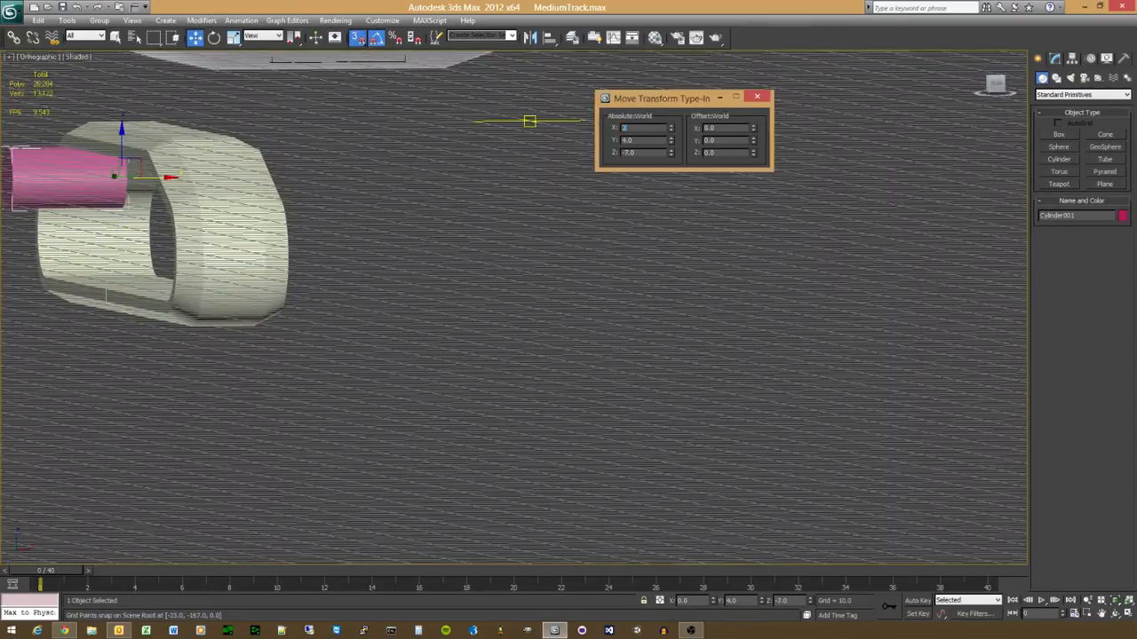
pyautogui.press('Return')
# Step: Reposition the cylinder within the track's width, trying an absolute X of 1 and settling on 0.8
pyautogui.keyDown('alt'); pyautogui.moveTo(533, 121); pyautogui.dragTo(414, 195, button='middle'); pyautogui.keyUp('alt')
pyautogui.click(627, 129)
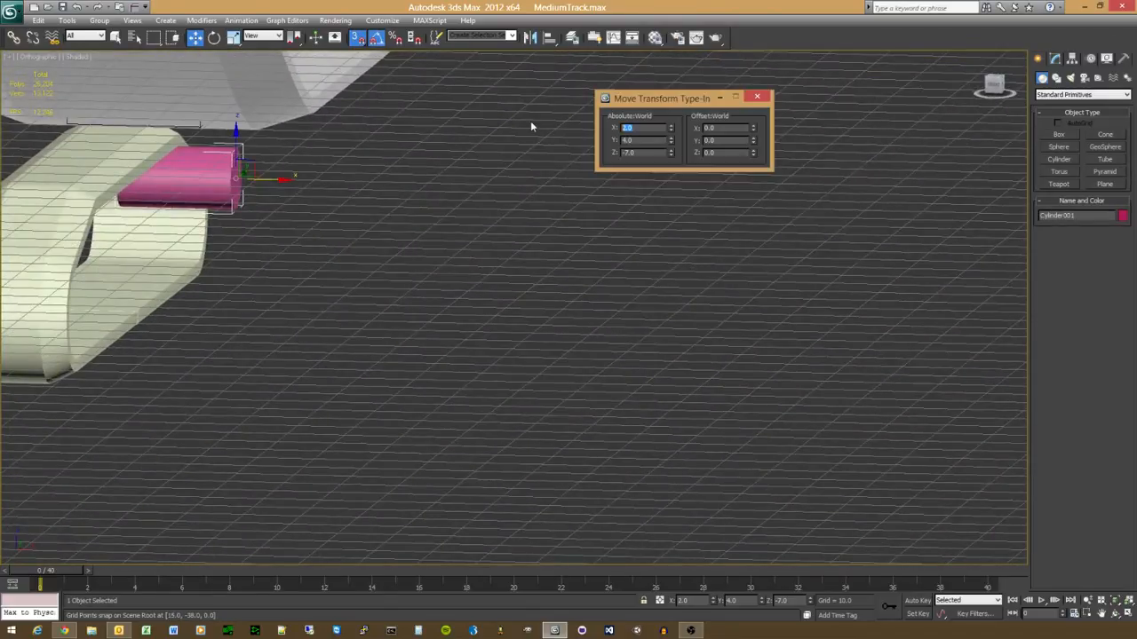
pyautogui.write('1')
pyautogui.press('Return')
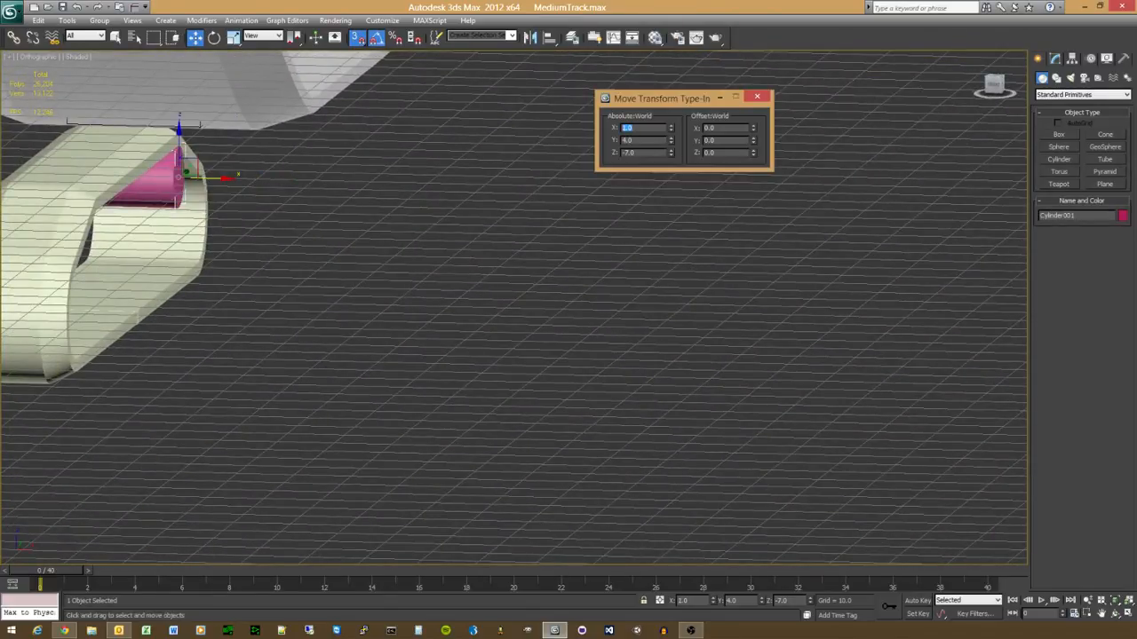
pyautogui.write('0.8')
pyautogui.press('Return')
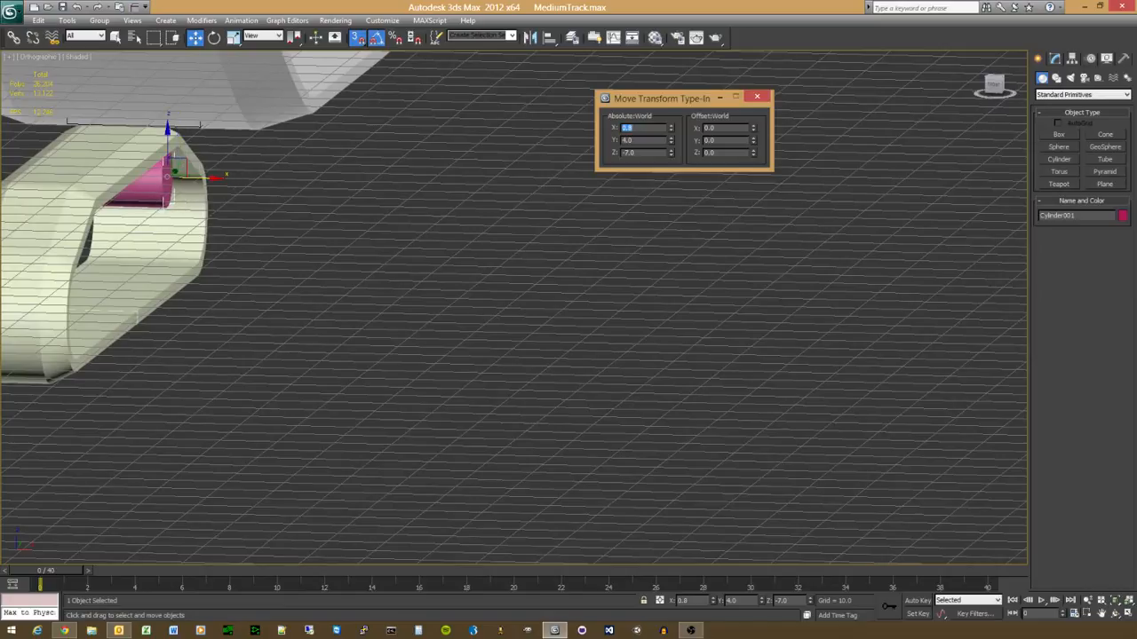
# Step: Modify the cylinder's radius, trying 0.4 and settling on 0.5
pyautogui.keyDown('alt'); pyautogui.moveTo(275, 316); pyautogui.dragTo(355, 325, button='middle'); pyautogui.keyUp('alt')
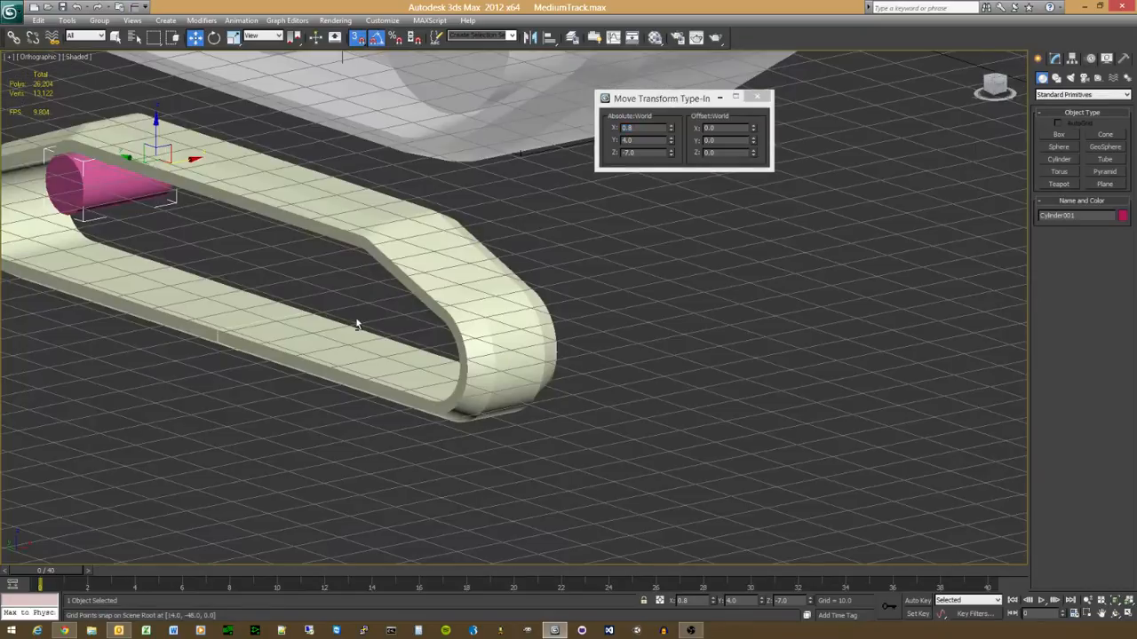
pyautogui.click(1054, 59)
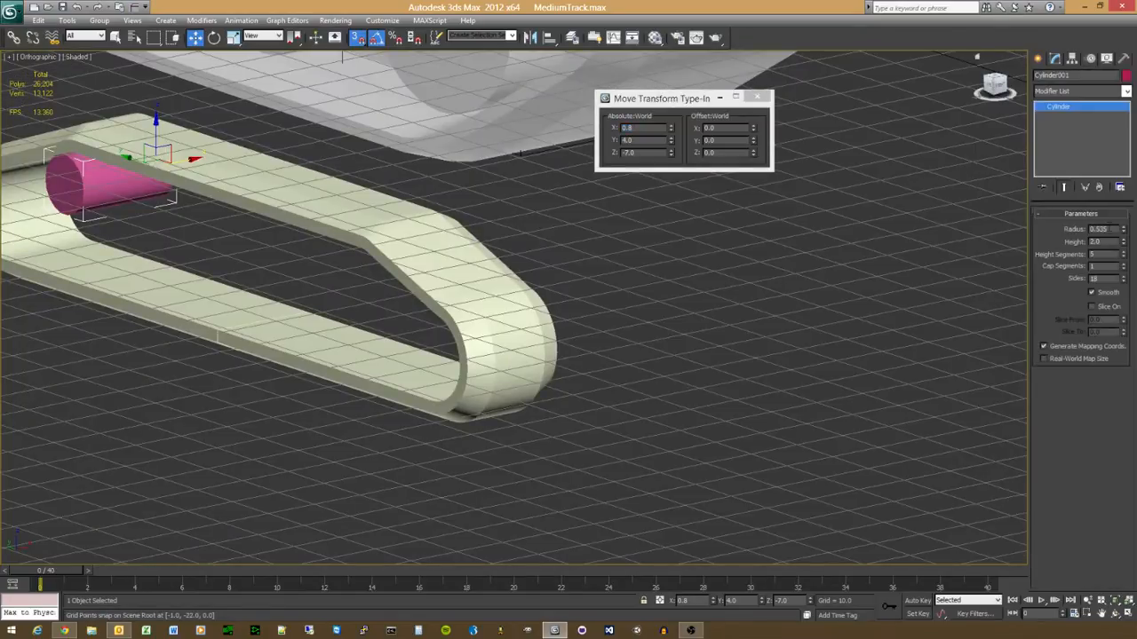
pyautogui.moveTo(1114, 229); pyautogui.dragTo(1066, 228)
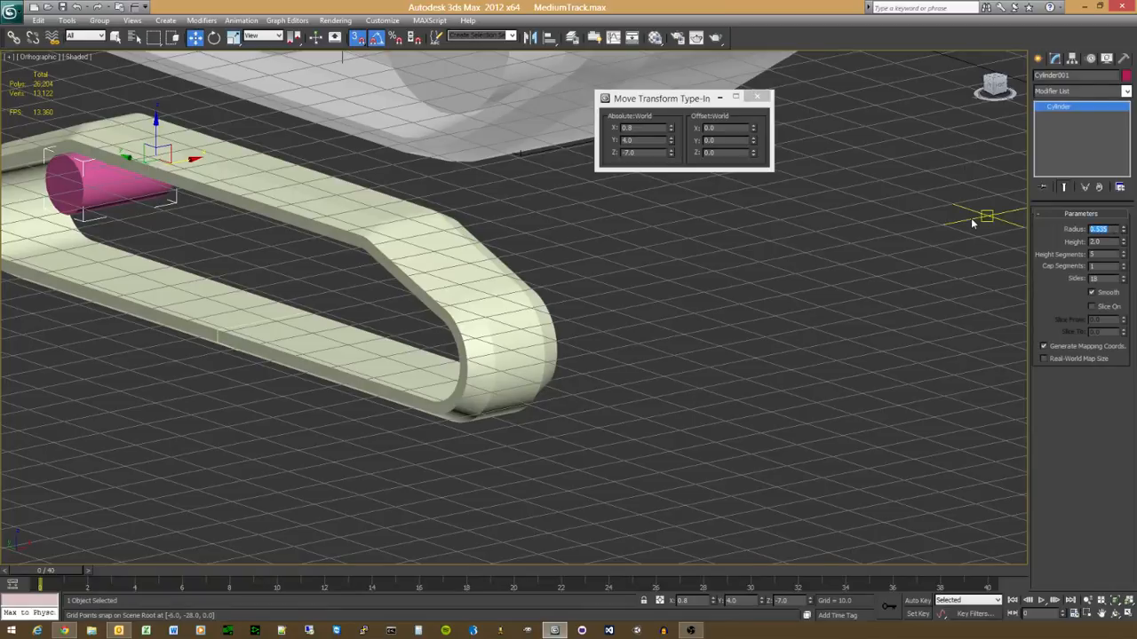
pyautogui.write('0.4')
pyautogui.press('Return')
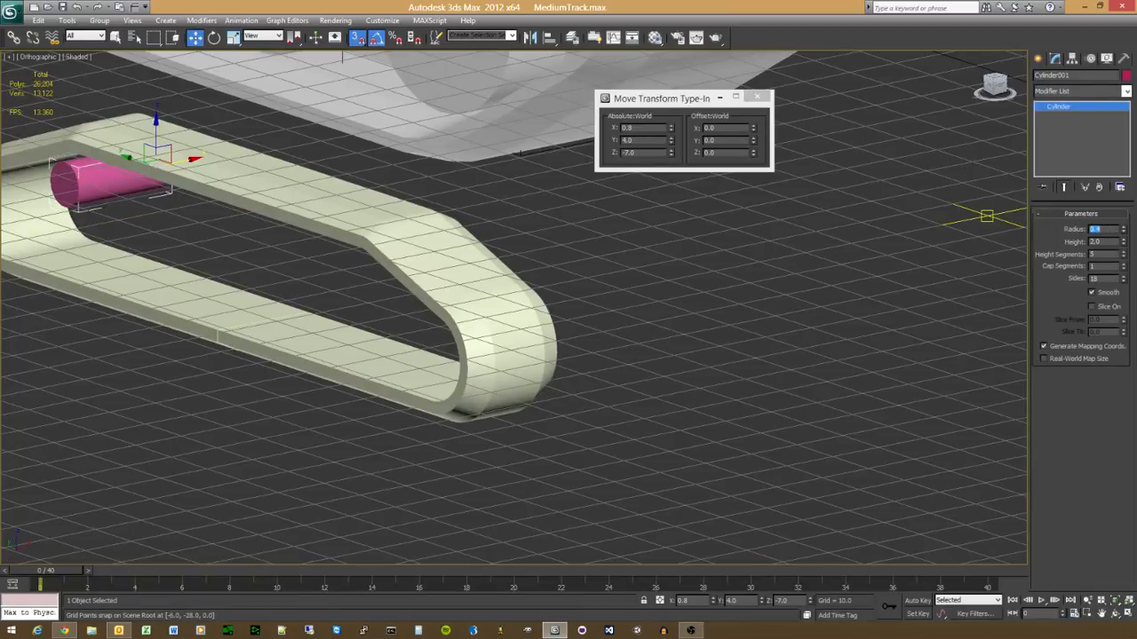
pyautogui.write('0.5')
pyautogui.press('Return')
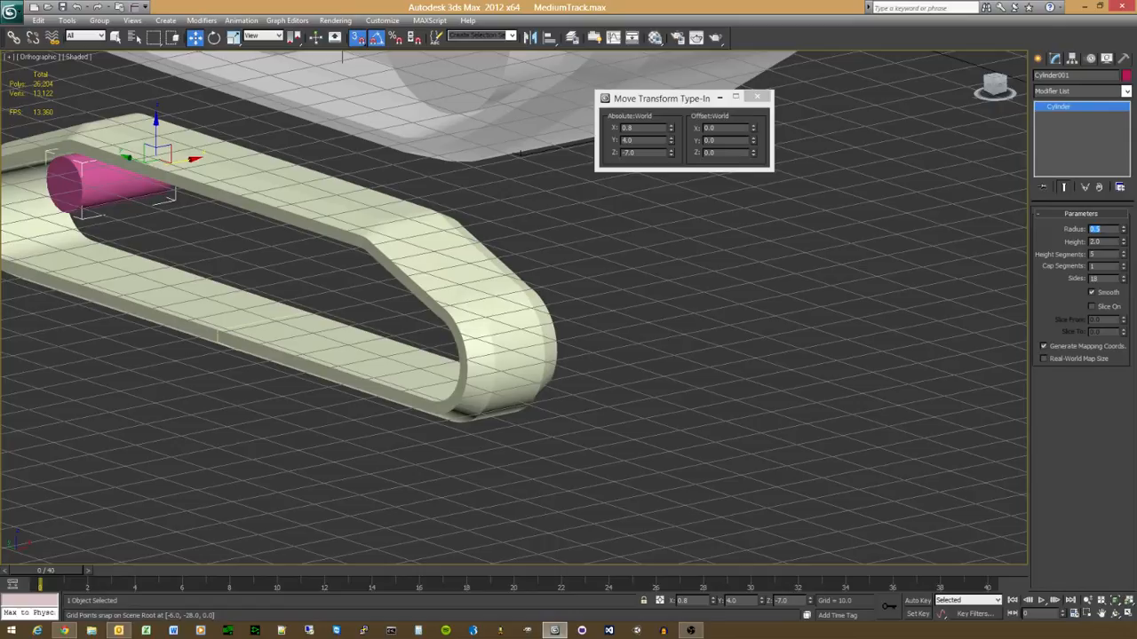
# Step: Fit the cylinder's height to the width of the track band, trying 1.0 and 1.4 and settling on 1.5
pyautogui.press('Tab')
pyautogui.press('Return')
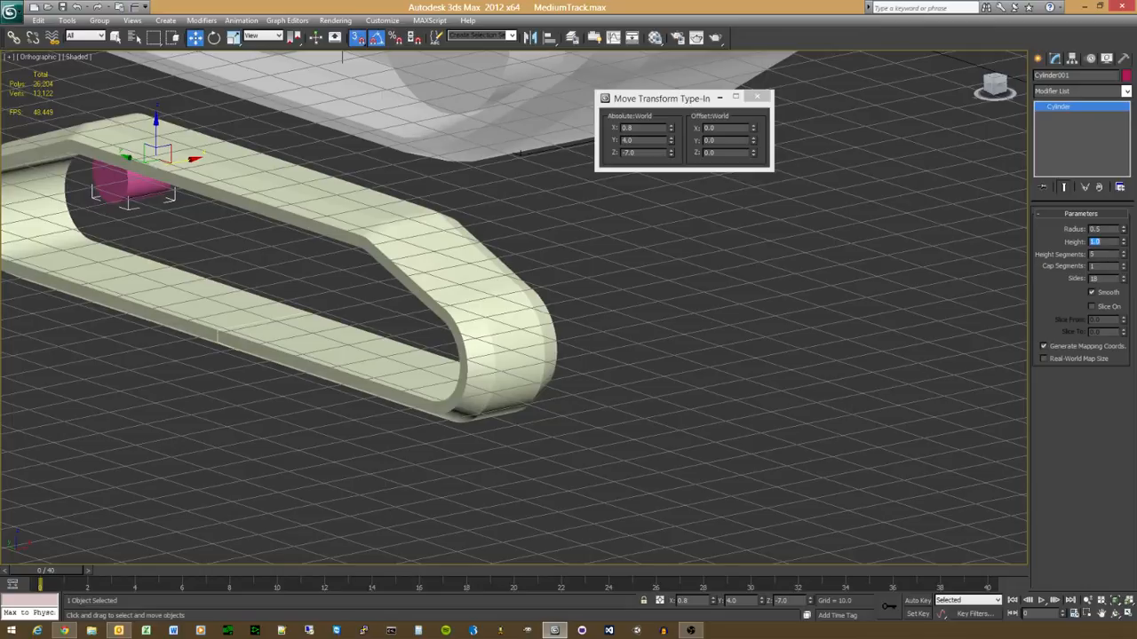
pyautogui.write('1.4')
pyautogui.press('Return')
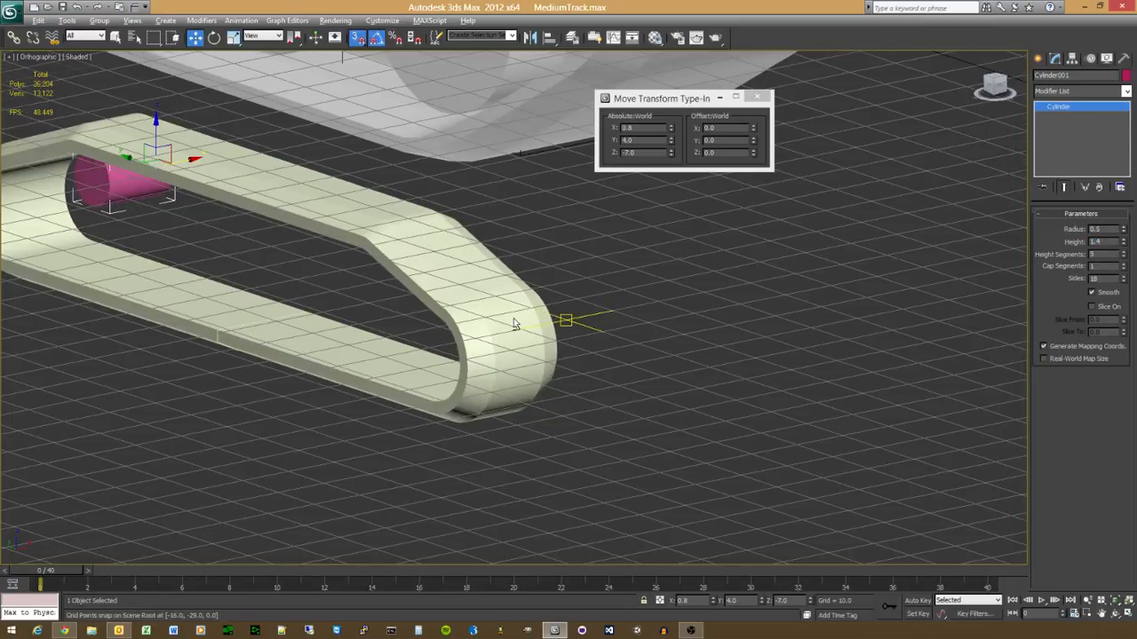
pyautogui.scroll(5, 485, 275)
pyautogui.keyDown('alt'); pyautogui.moveTo(485, 274); pyautogui.dragTo(484, 298, button='middle'); pyautogui.keyUp('alt')
pyautogui.doubleClick(1103, 243)
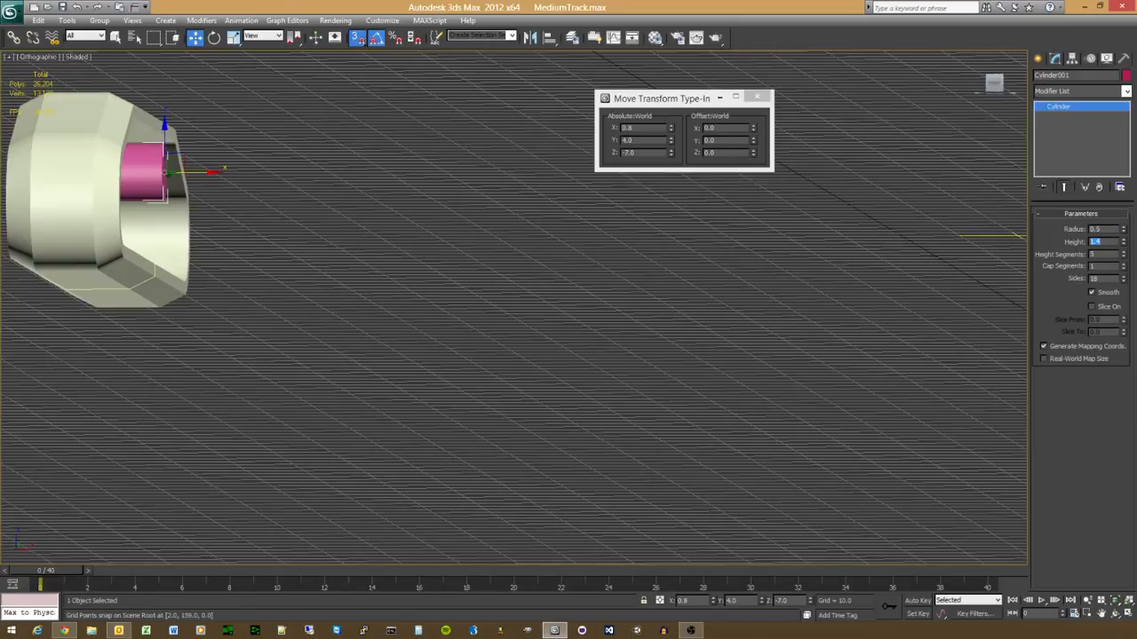
pyautogui.write('1.5')
pyautogui.press('Return')
pyautogui.keyDown('alt'); pyautogui.moveTo(467, 325); pyautogui.dragTo(586, 357, button='middle'); pyautogui.keyUp('alt')
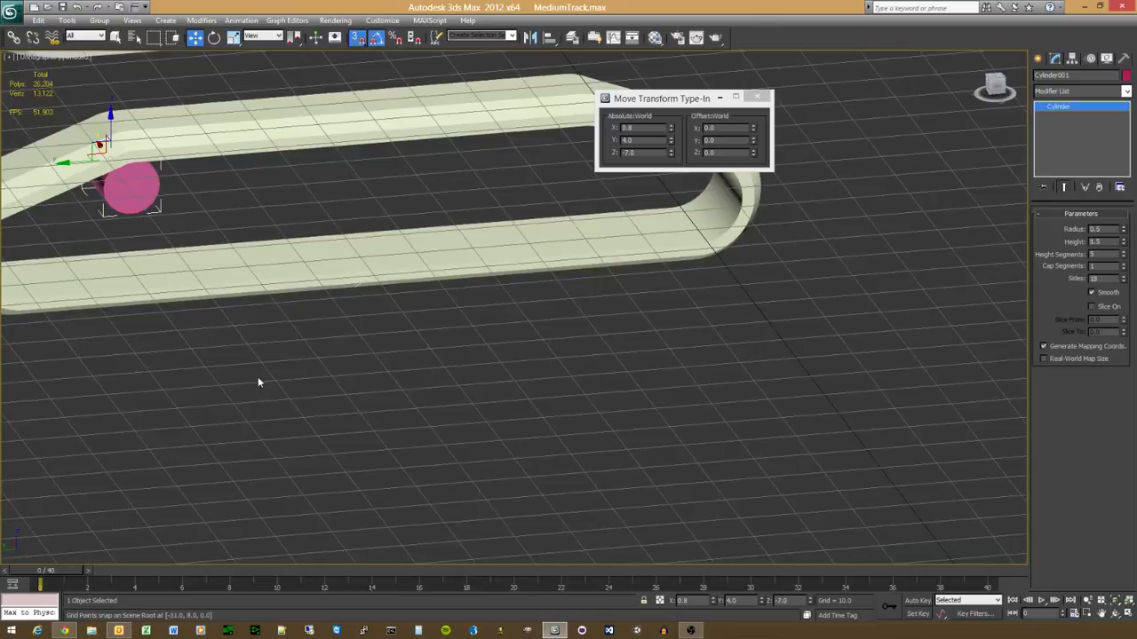
pyautogui.keyDown('alt'); pyautogui.moveTo(258, 382); pyautogui.dragTo(261, 364, button='middle'); pyautogui.keyUp('alt')
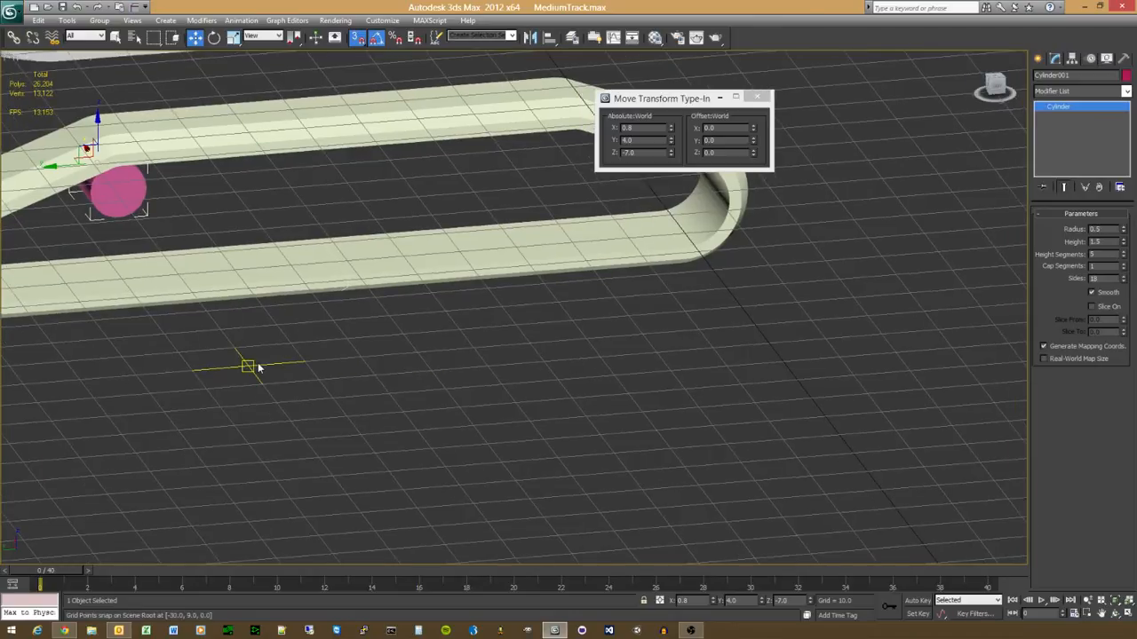
pyautogui.press('l')
pyautogui.scroll(6, 455, 224)
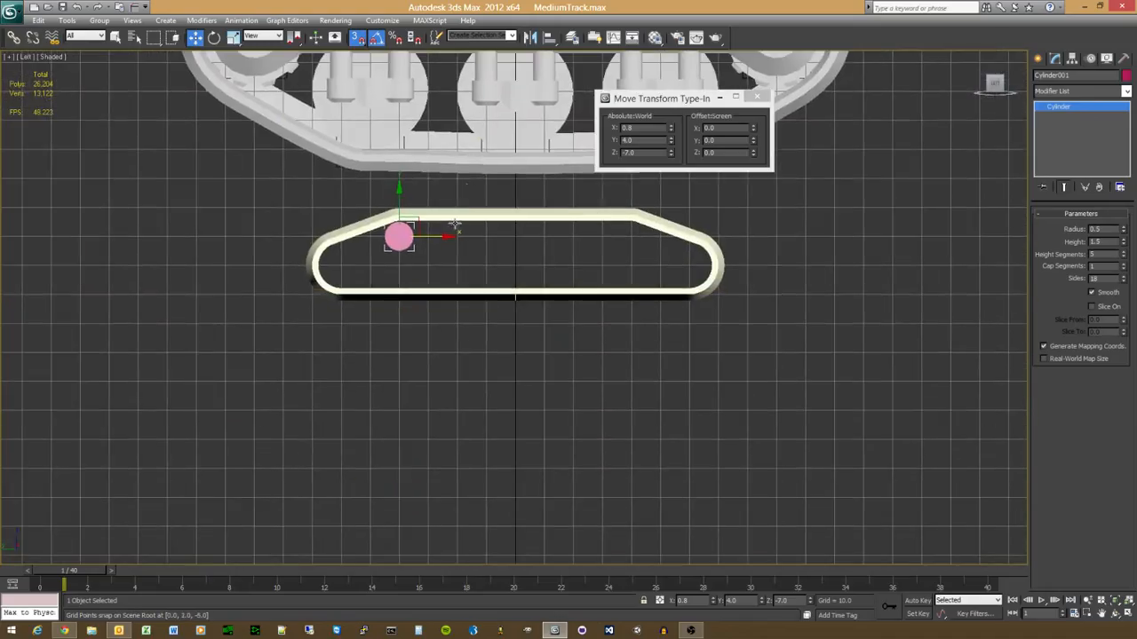
# Step: Clone the cylinder as an instance to the opposite upper corner of the track at absolute Y -4.0
pyautogui.scroll(3, 454, 225)
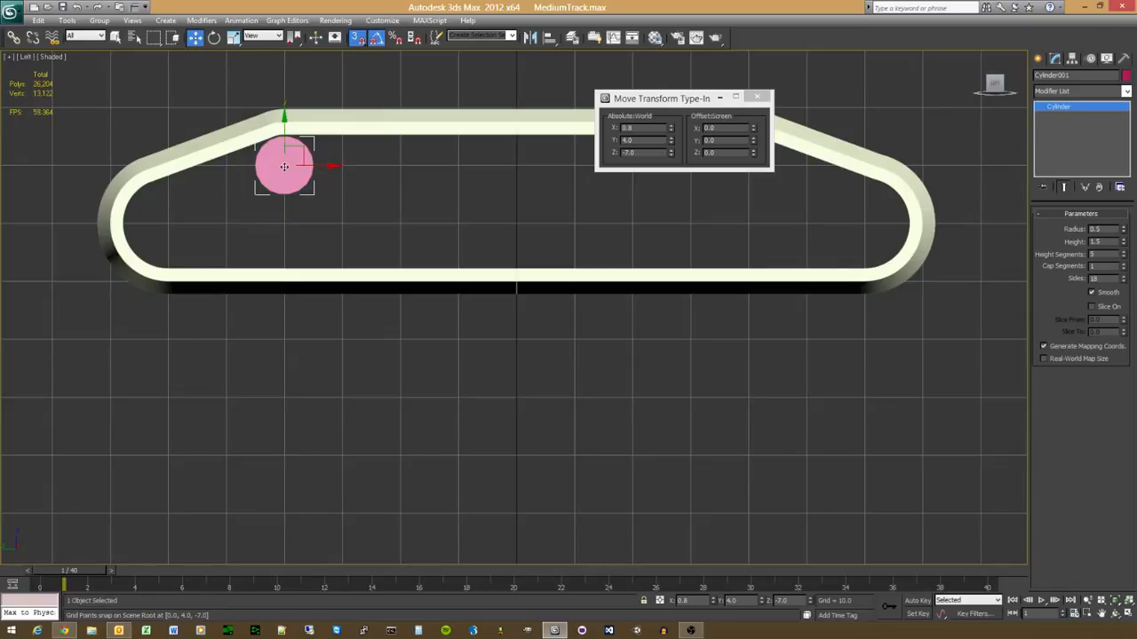
pyautogui.moveTo(303, 151)
pyautogui.keyDown('shift'); pyautogui.mouseDown()
pyautogui.moveTo(600, 156)
pyautogui.moveTo(749, 173)
pyautogui.mouseUp(); pyautogui.keyUp('shift')
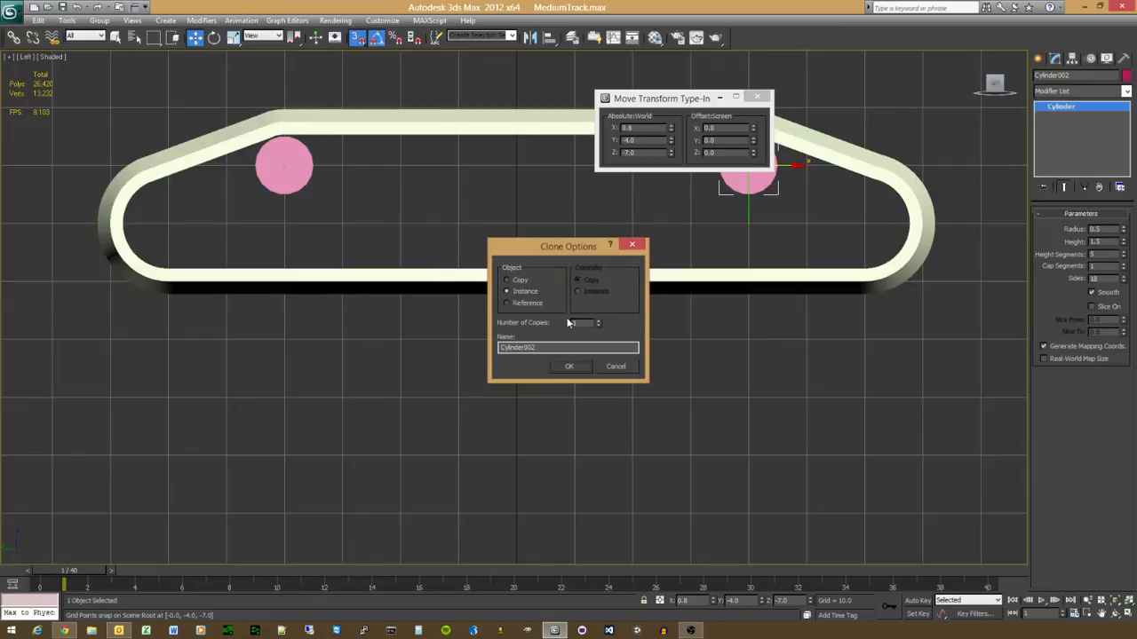
pyautogui.click(570, 367)
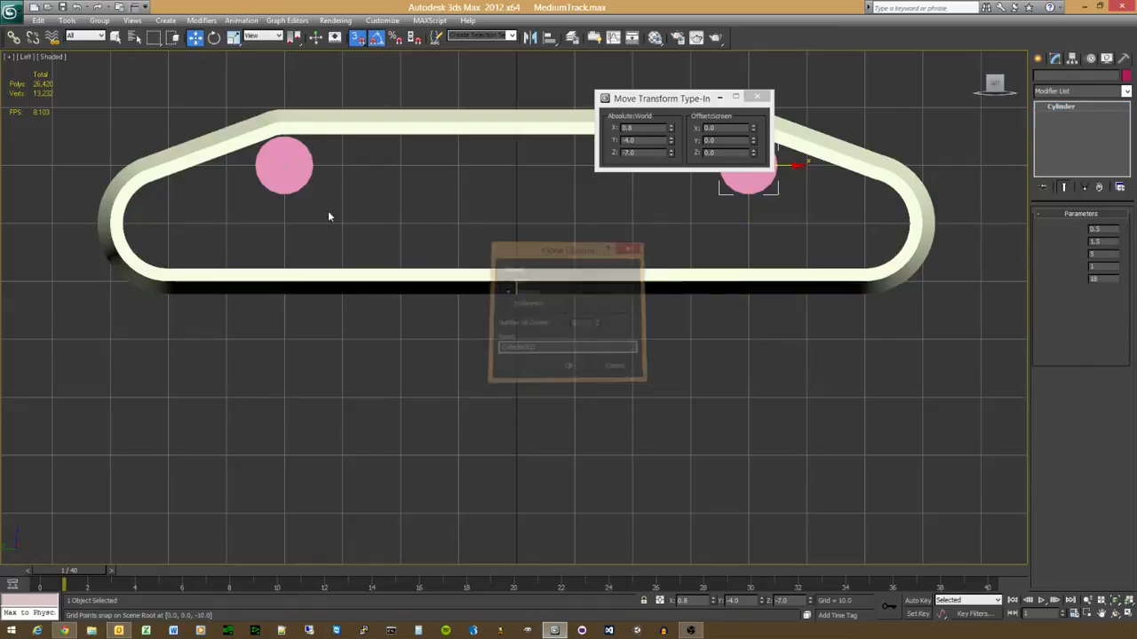
# Step: Copy the first upper cylinder into the adjacent rounded track end at Y 6.0, Z -8.0, and set the copy's radius to 0.75
pyautogui.click(308, 159)
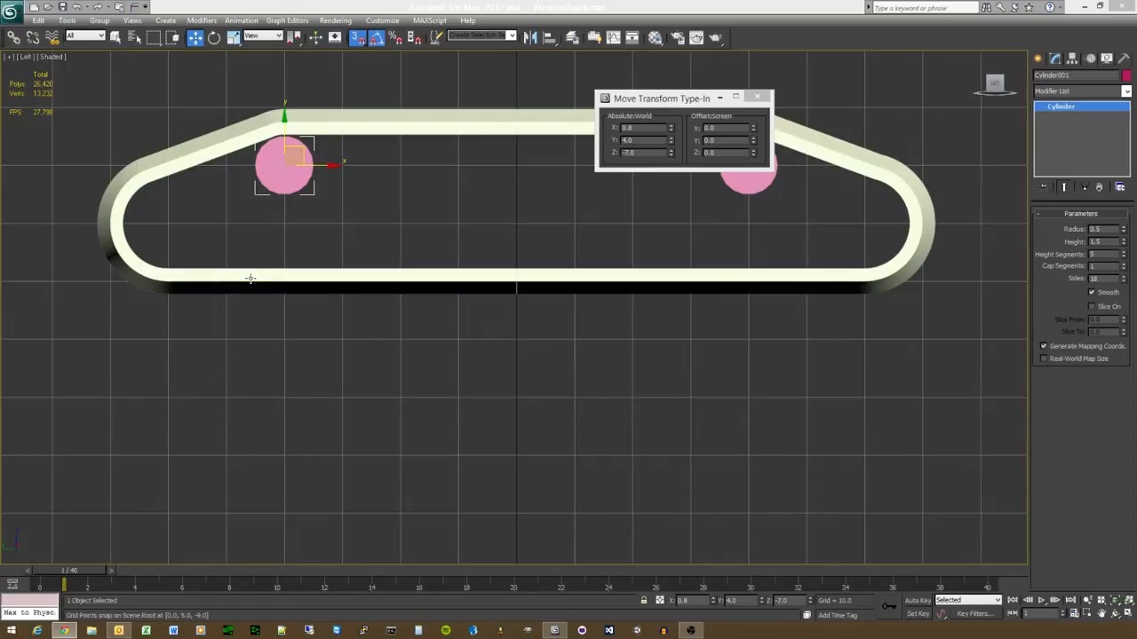
pyautogui.moveTo(249, 274); pyautogui.dragTo(339, 339, button='middle')
pyautogui.scroll(3, 262, 360)
pyautogui.scroll(2, 269, 275)
pyautogui.scroll(-4, 270, 275)
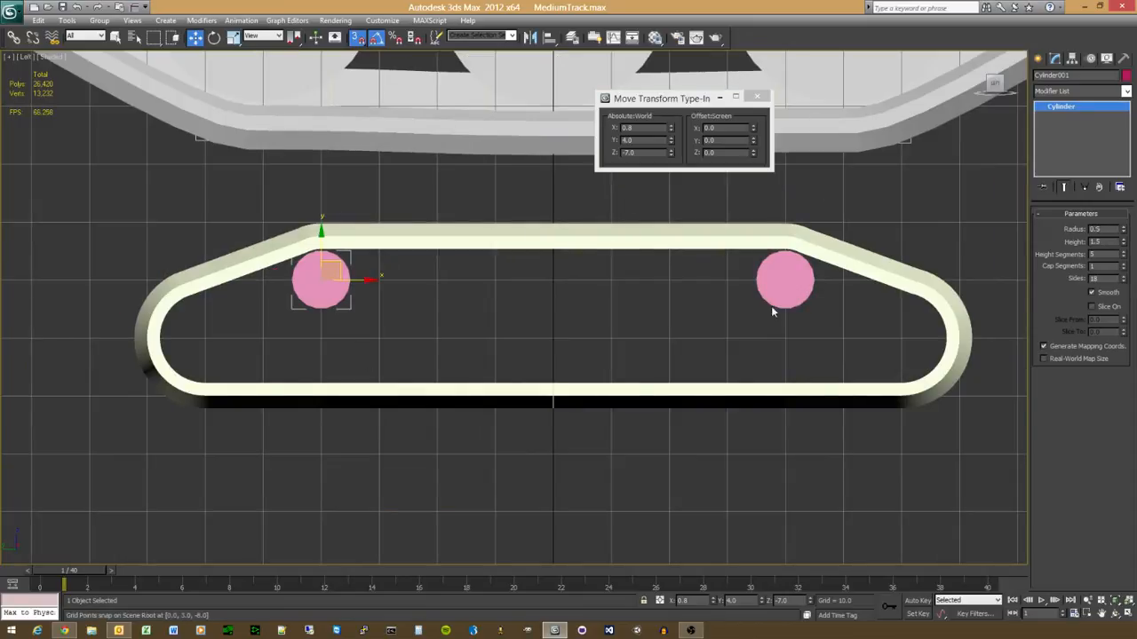
pyautogui.moveTo(1070, 75); pyautogui.dragTo(892, 64)
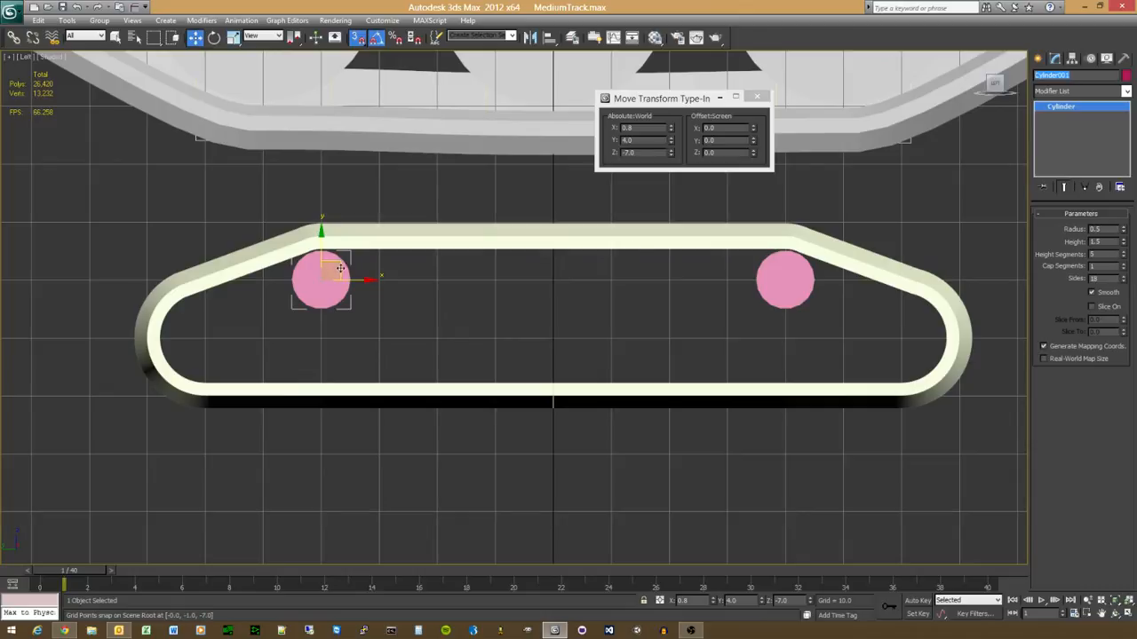
pyautogui.keyDown('shift'); pyautogui.moveTo(340, 268); pyautogui.dragTo(206, 338); pyautogui.keyUp('shift')
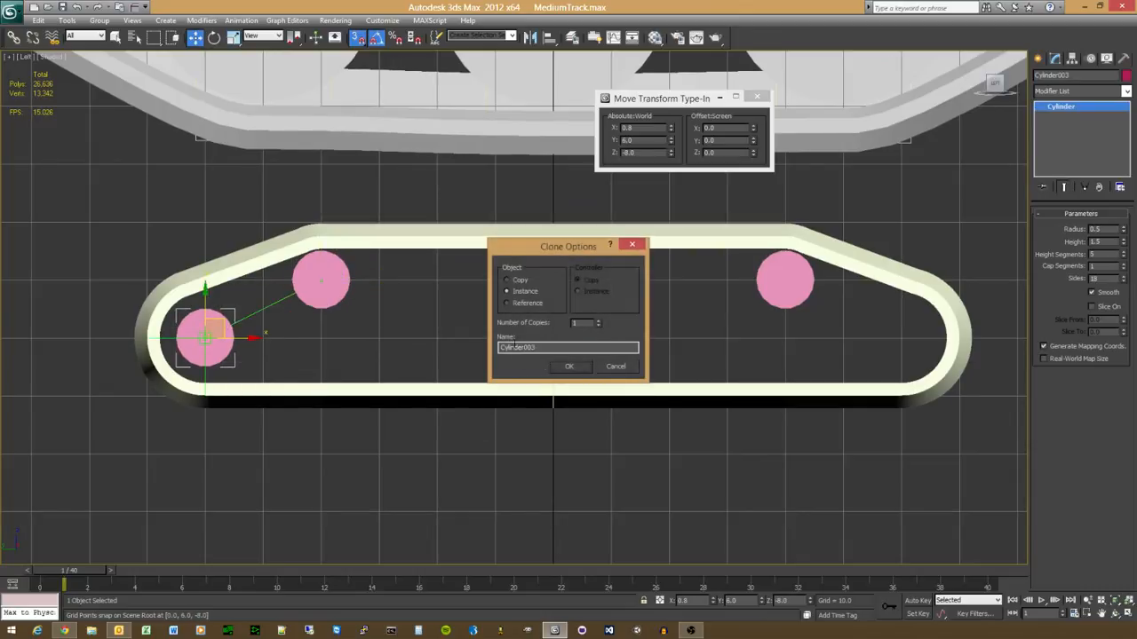
pyautogui.click(518, 279)
pyautogui.click(569, 368)
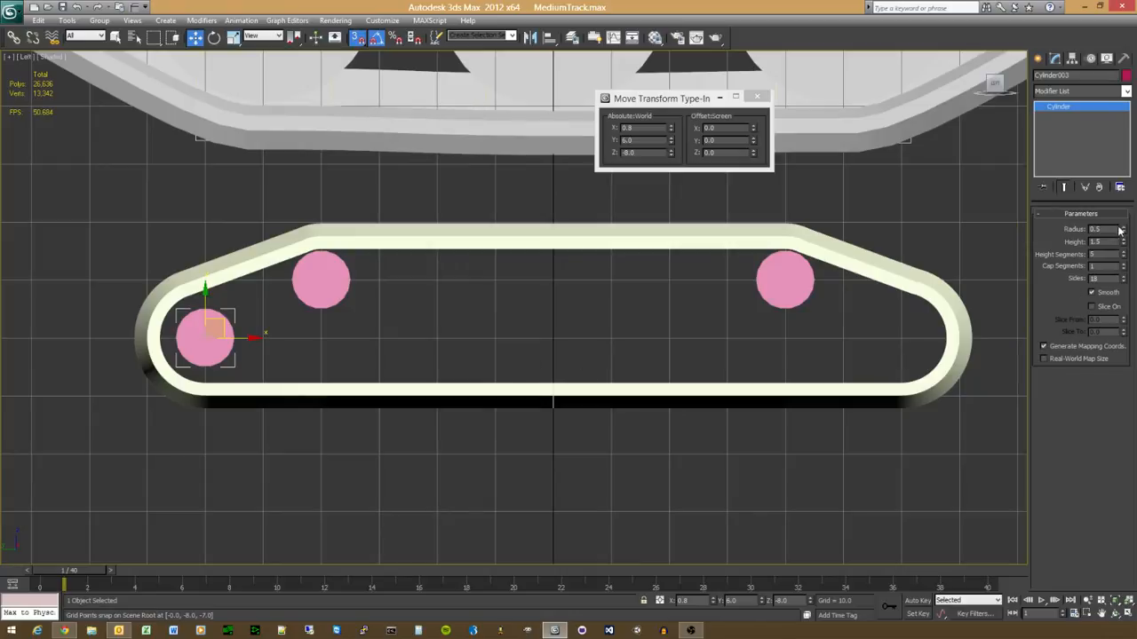
pyautogui.write('3.75')
pyautogui.press('Return')
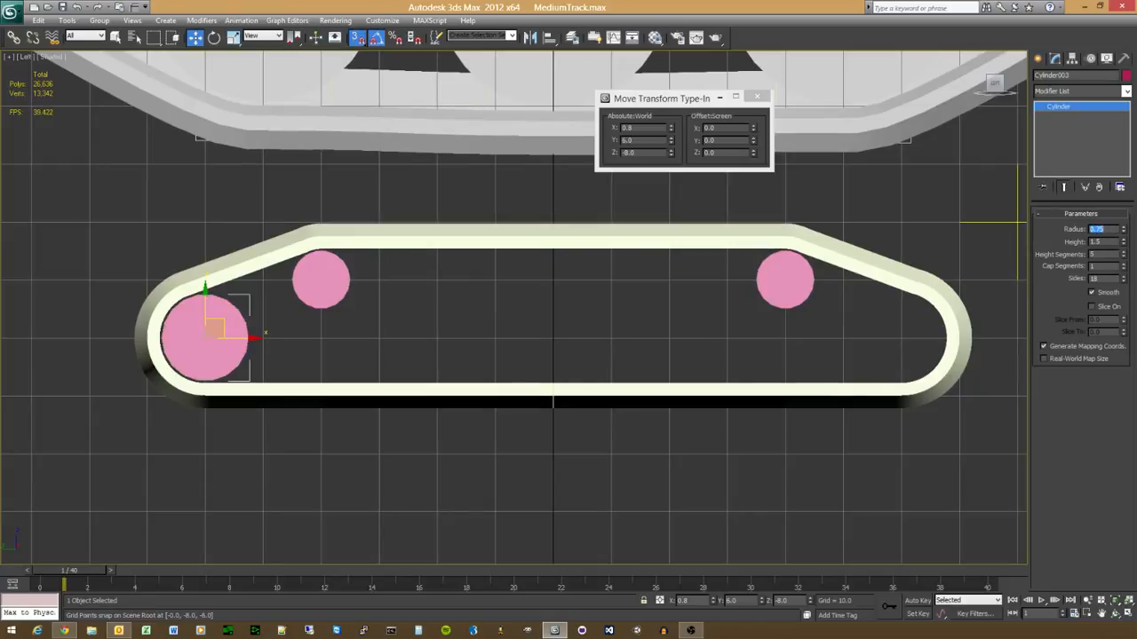
# Step: Clone the large end wheel as an instance into the opposite rounded end of the track at absolute Y -6.0
pyautogui.moveTo(640, 464); pyautogui.dragTo(561, 401, button='middle')
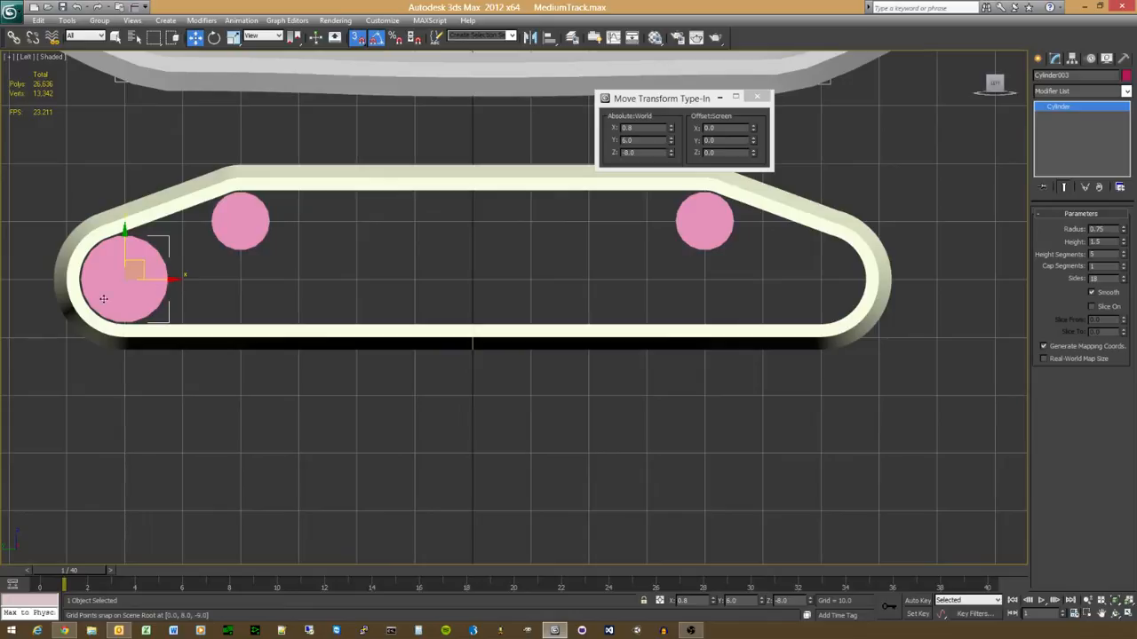
pyautogui.keyDown('shift'); pyautogui.moveTo(128, 278); pyautogui.dragTo(823, 279); pyautogui.keyUp('shift')
pyautogui.click(507, 291)
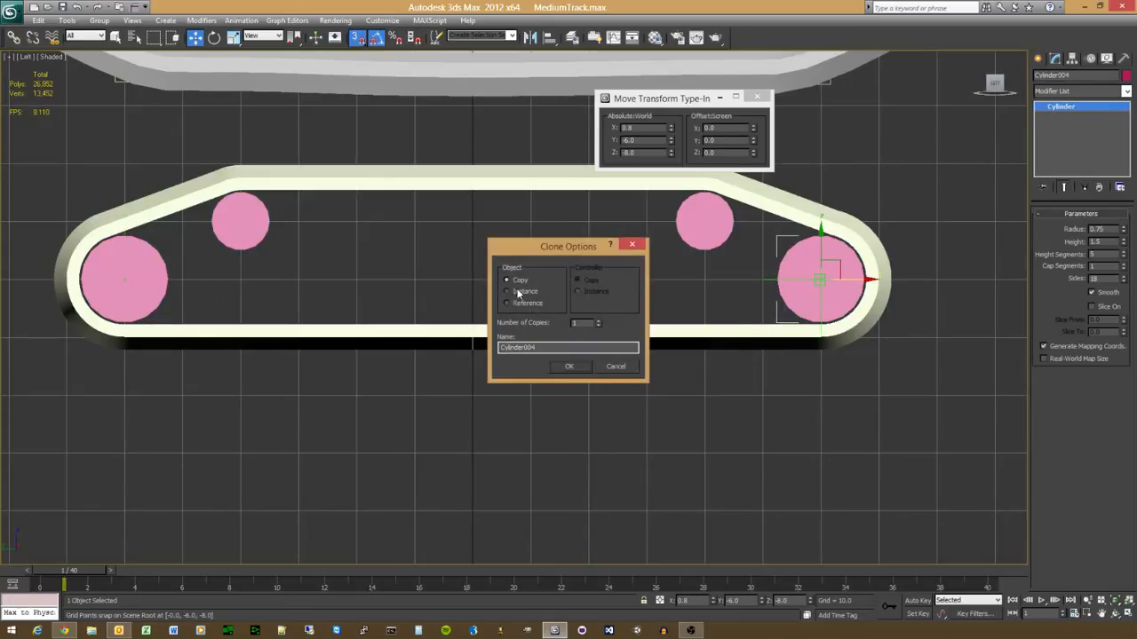
pyautogui.click(568, 365)
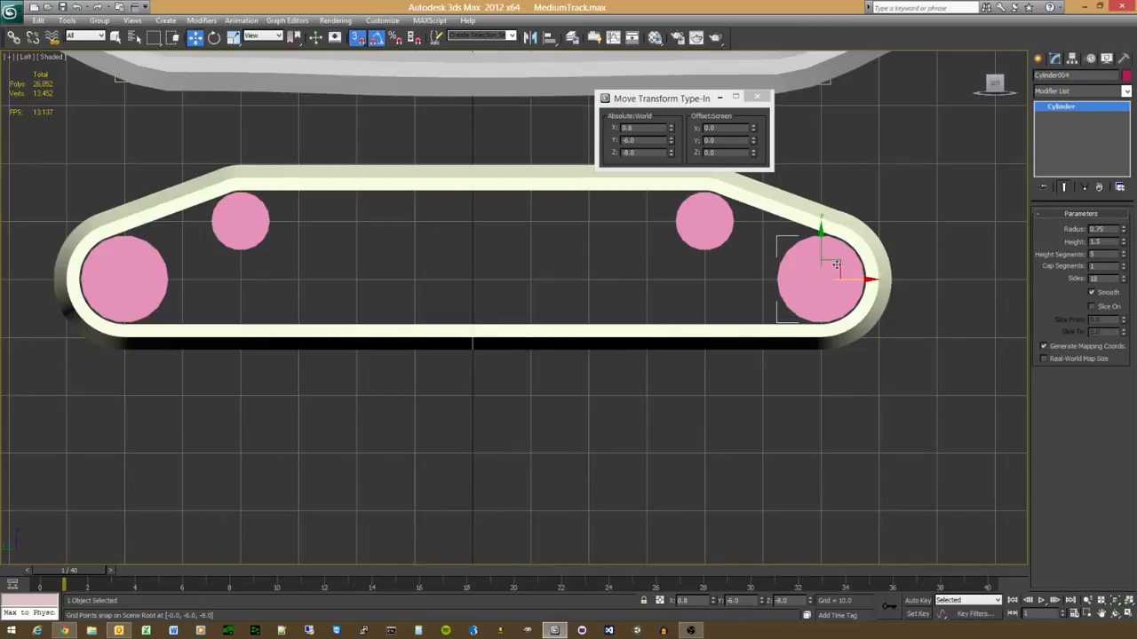
# Step: Copy the new large end wheel inward to Y -4.0, Z -8.0, beneath the upper wheel, and set its radius to 0.5
pyautogui.moveTo(829, 261)
pyautogui.keyDown('shift'); pyautogui.mouseDown()
pyautogui.moveTo(716, 266)
pyautogui.moveTo(709, 296)
pyautogui.moveTo(706, 284)
pyautogui.mouseUp(); pyautogui.keyUp('shift')
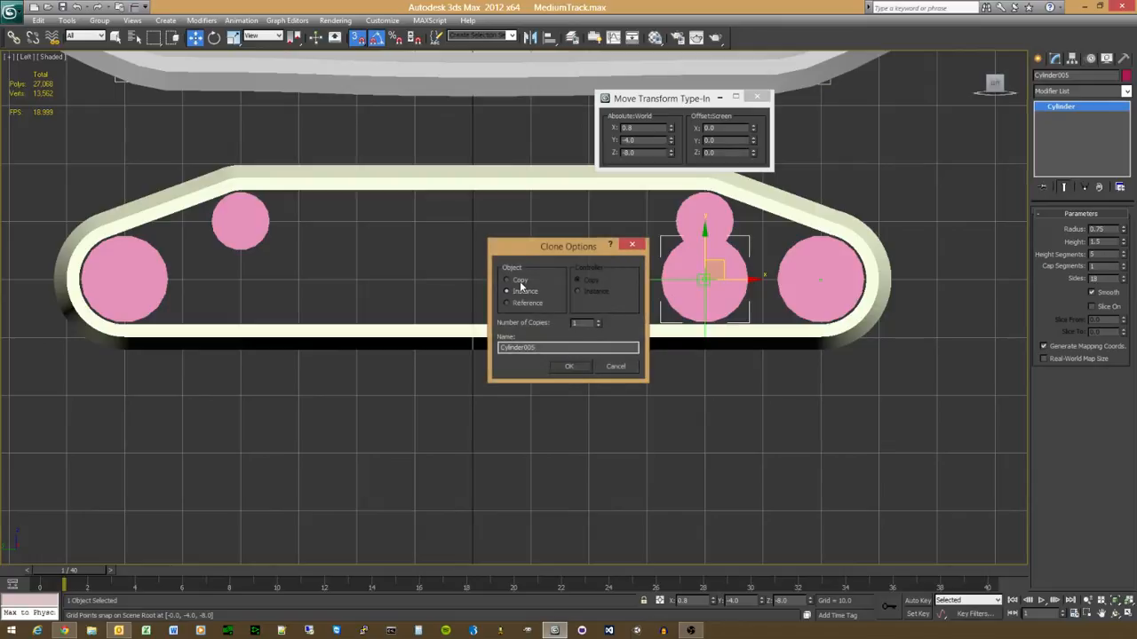
pyautogui.click(570, 365)
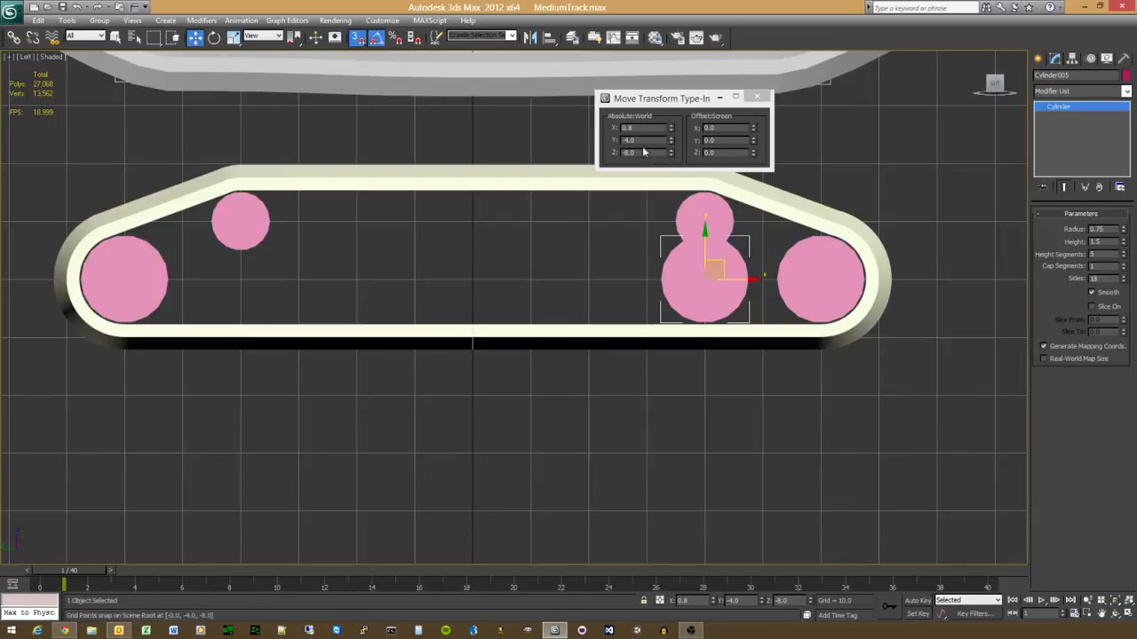
pyautogui.moveTo(1107, 230); pyautogui.dragTo(943, 228)
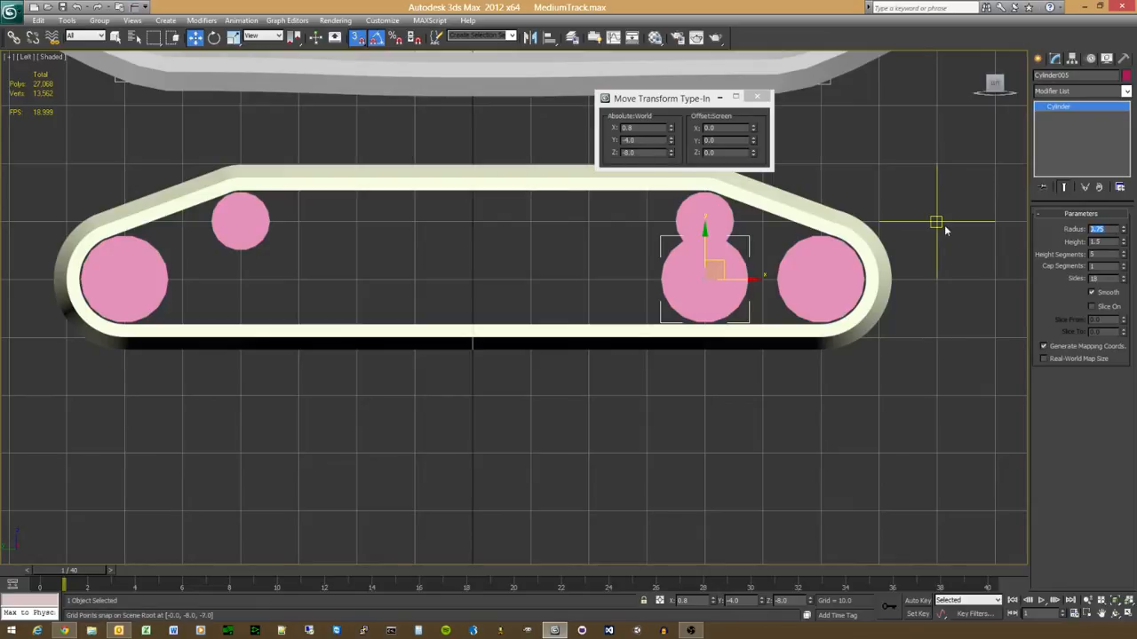
pyautogui.write('0.5')
pyautogui.press('Return')
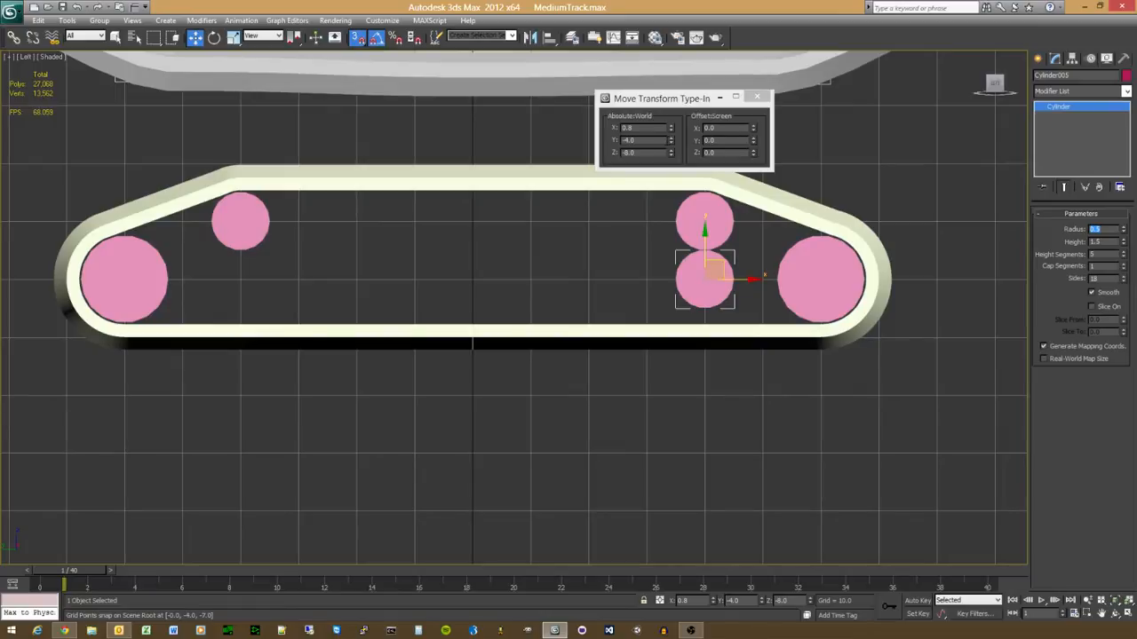
# Step: Try shifting the small lower wheel toward the end wheel with an absolute Y of -4.5, and undo the move
pyautogui.click(652, 140)
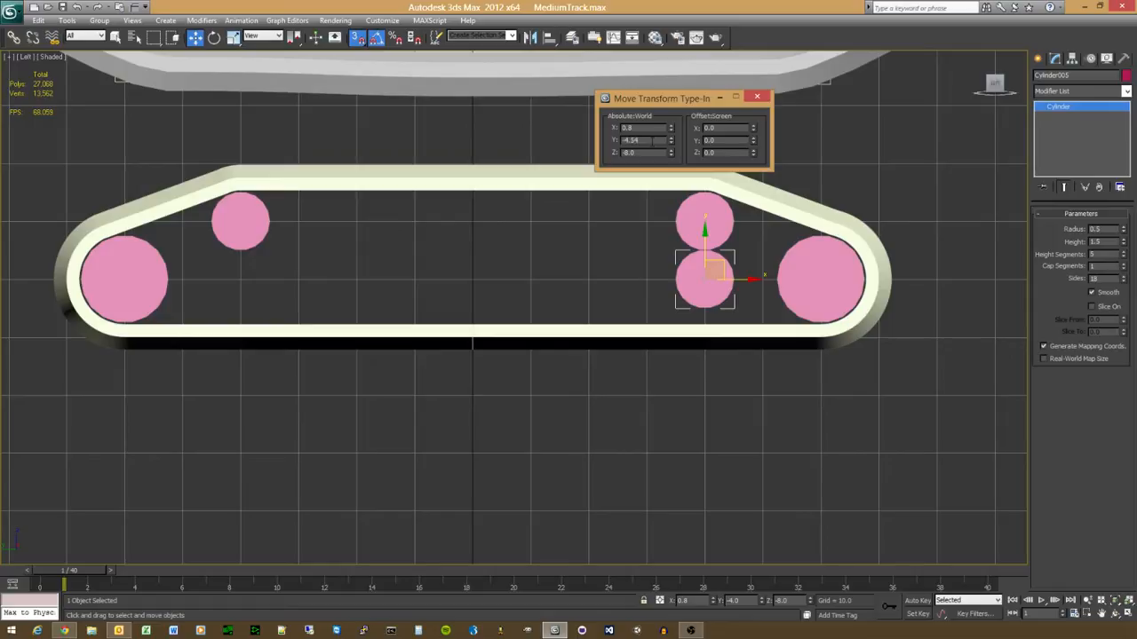
pyautogui.press('BackSpace')
pyautogui.press('Return')
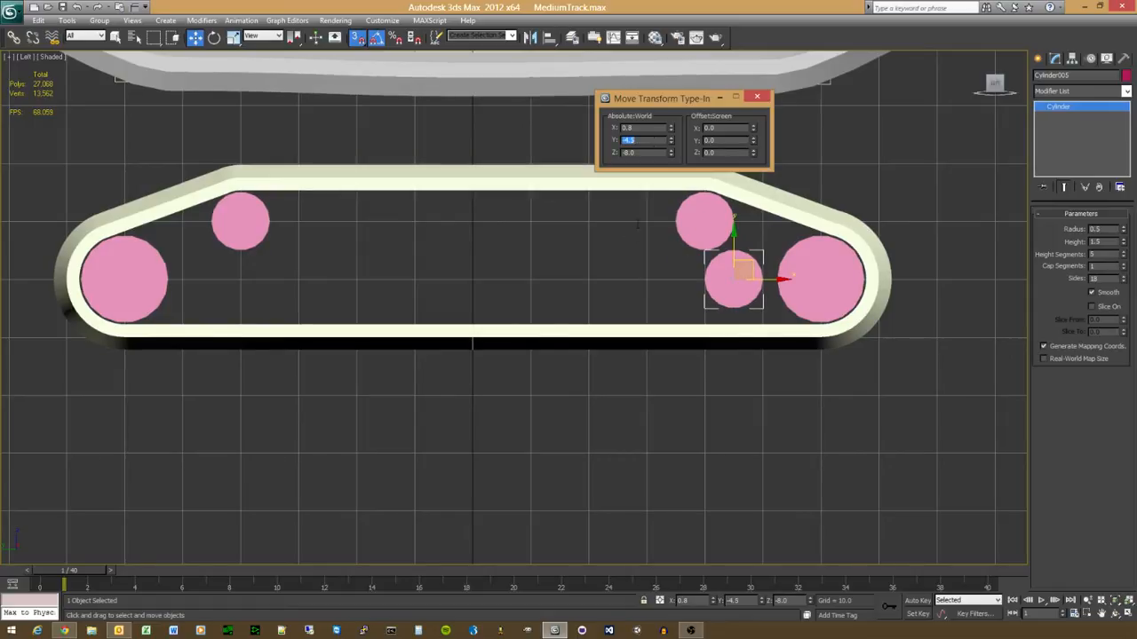
pyautogui.middleClick(629, 270)
pyautogui.hotkey('ctrl', 'z')
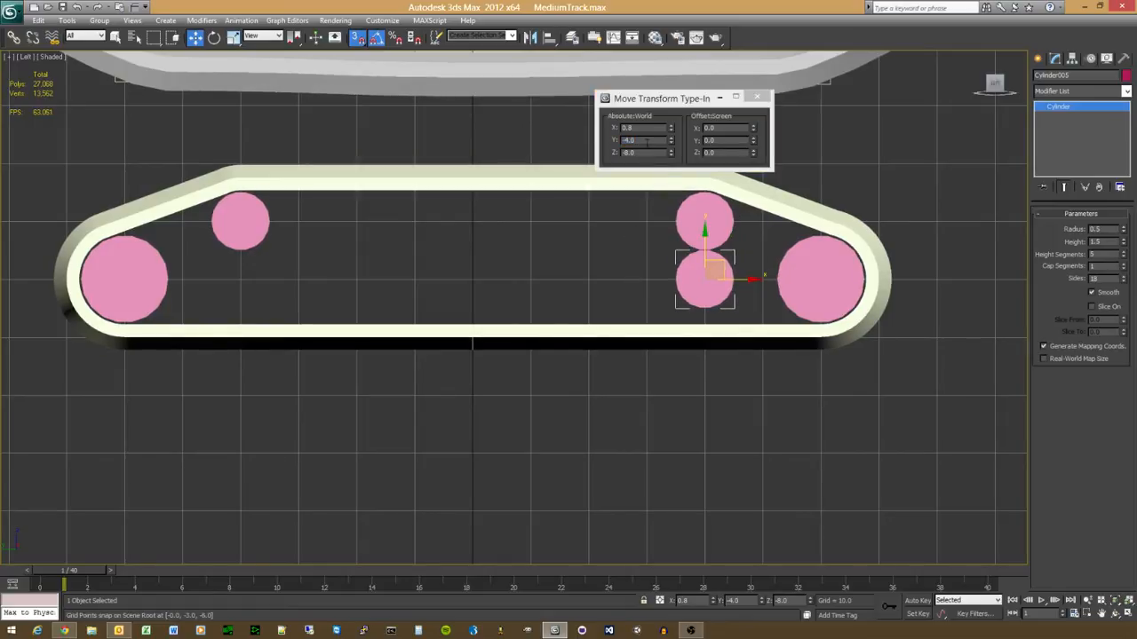
# Step: Turn off grid snapping and lower the small wheel onto the bottom band at absolute Z -8.25
pyautogui.moveTo(702, 280)
pyautogui.mouseDown()
pyautogui.moveTo(702, 238)
pyautogui.moveTo(700, 300)
pyautogui.mouseUp()
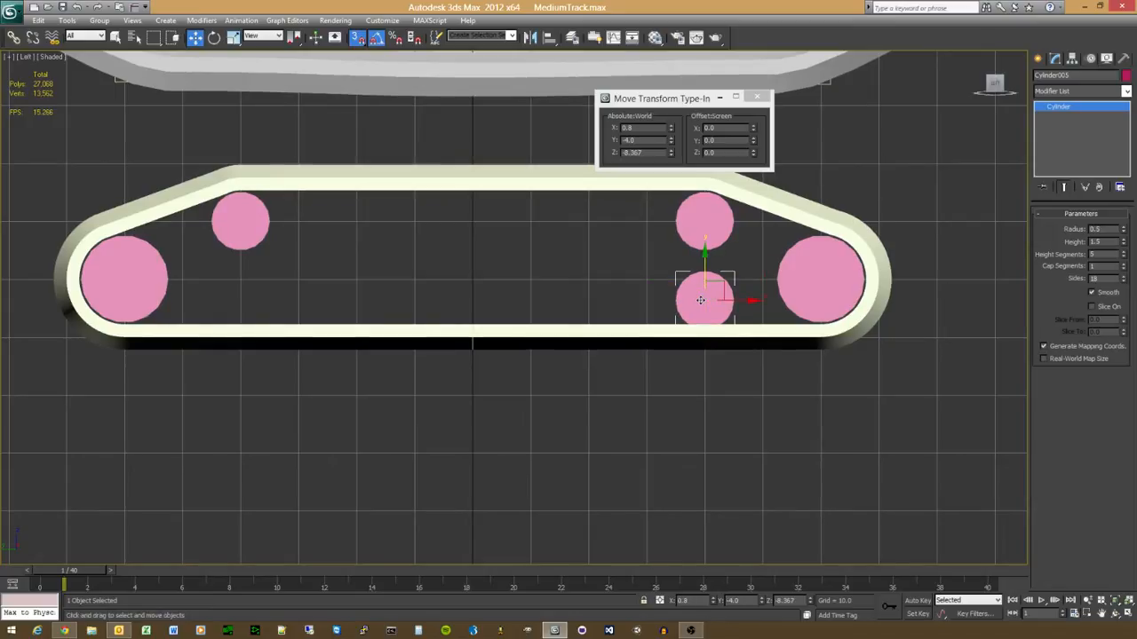
pyautogui.moveTo(706, 276)
pyautogui.mouseDown()
pyautogui.moveTo(706, 234)
pyautogui.moveTo(706, 256)
pyautogui.mouseUp()
pyautogui.click(357, 37)
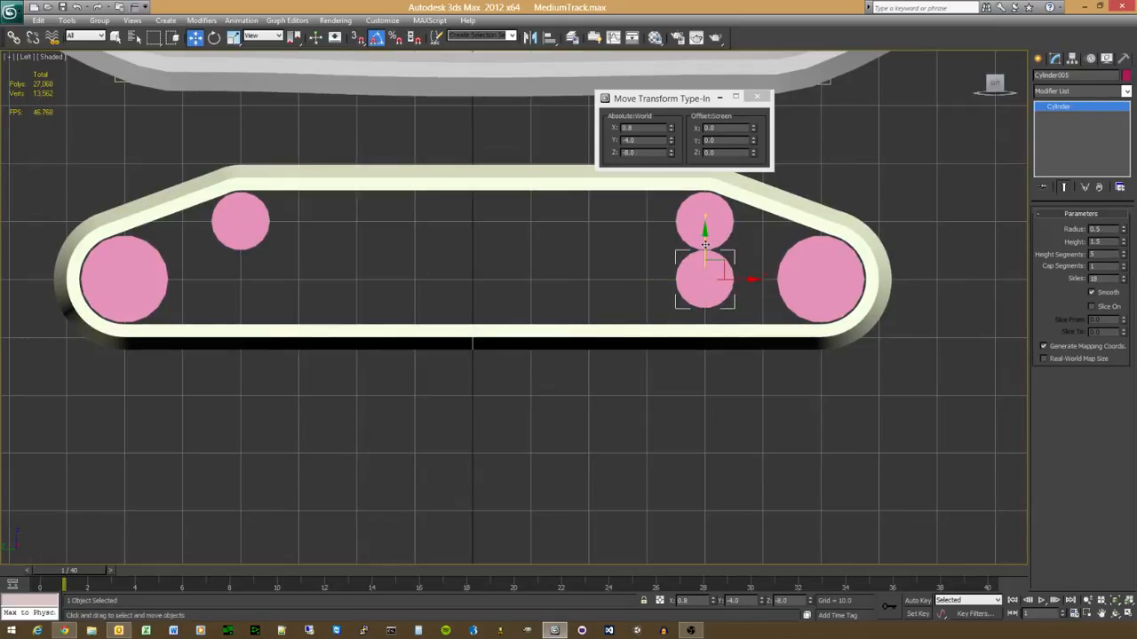
pyautogui.moveTo(707, 246); pyautogui.dragTo(704, 257)
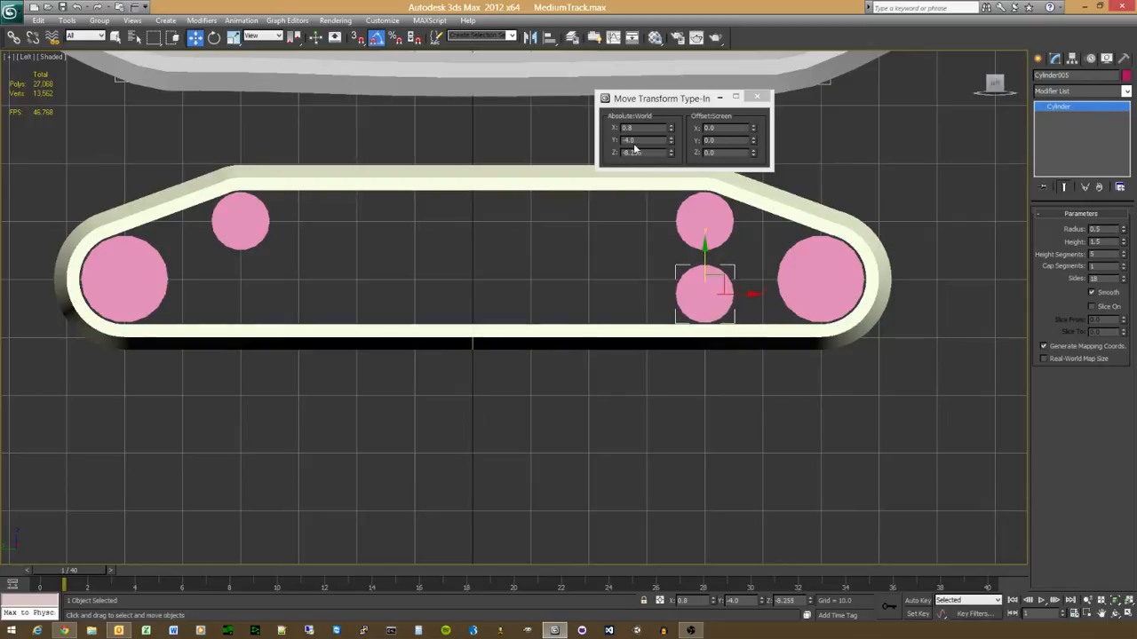
pyautogui.click(645, 153)
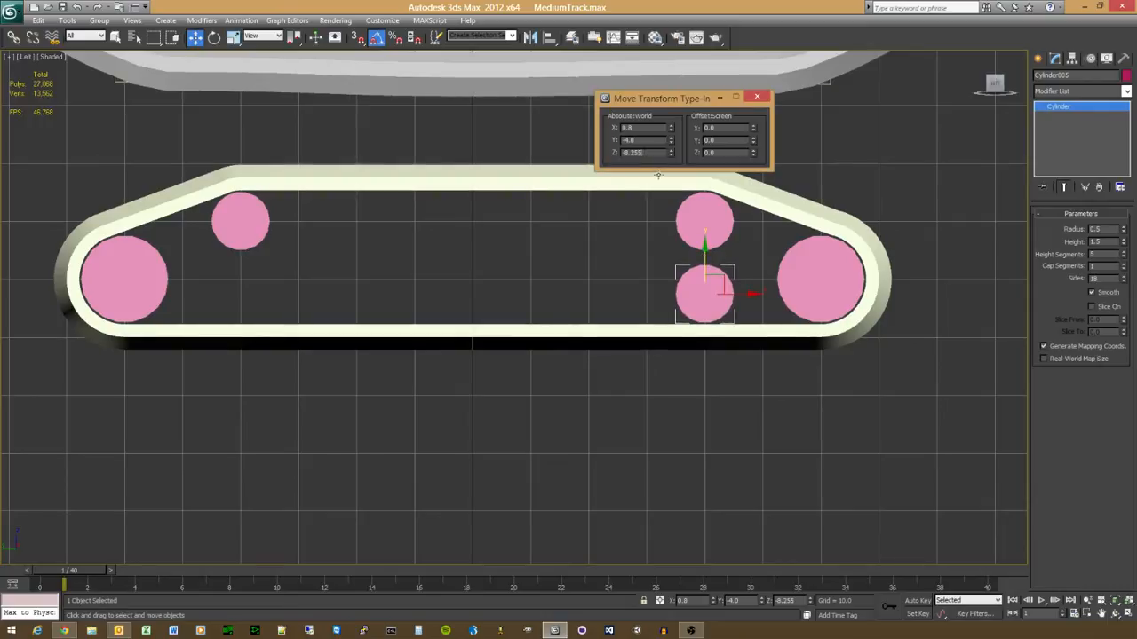
pyautogui.press('Return')
pyautogui.click(715, 287)
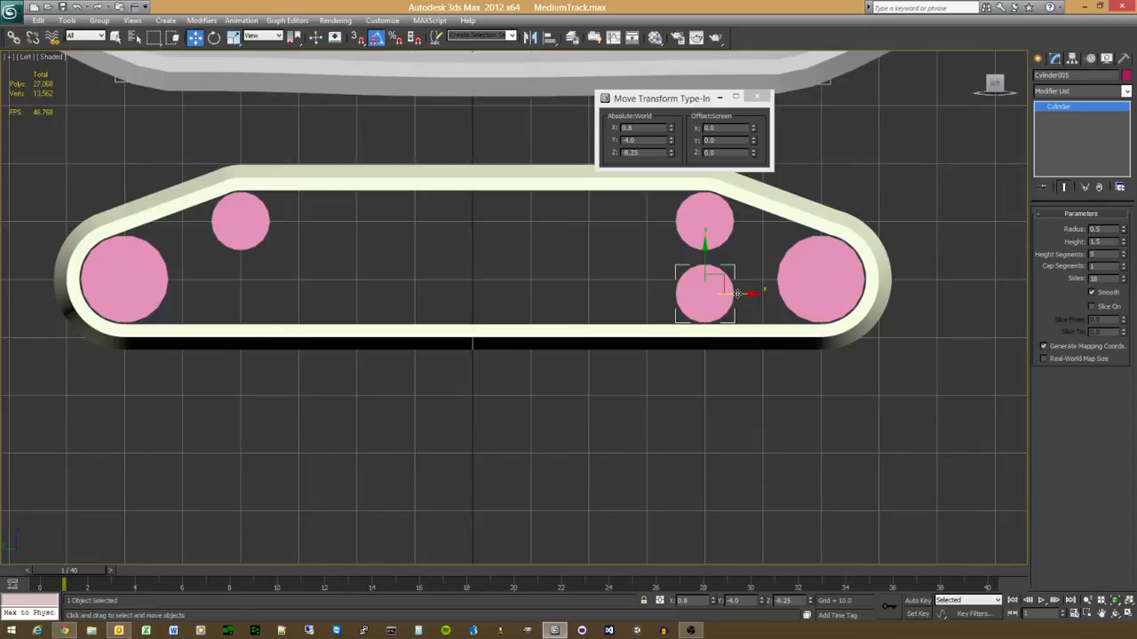
# Step: Clone the small lower wheel along the bottom band and set the clone's absolute Y to -2
pyautogui.keyDown('shift'); pyautogui.moveTo(737, 293); pyautogui.dragTo(620, 297); pyautogui.keyUp('shift')
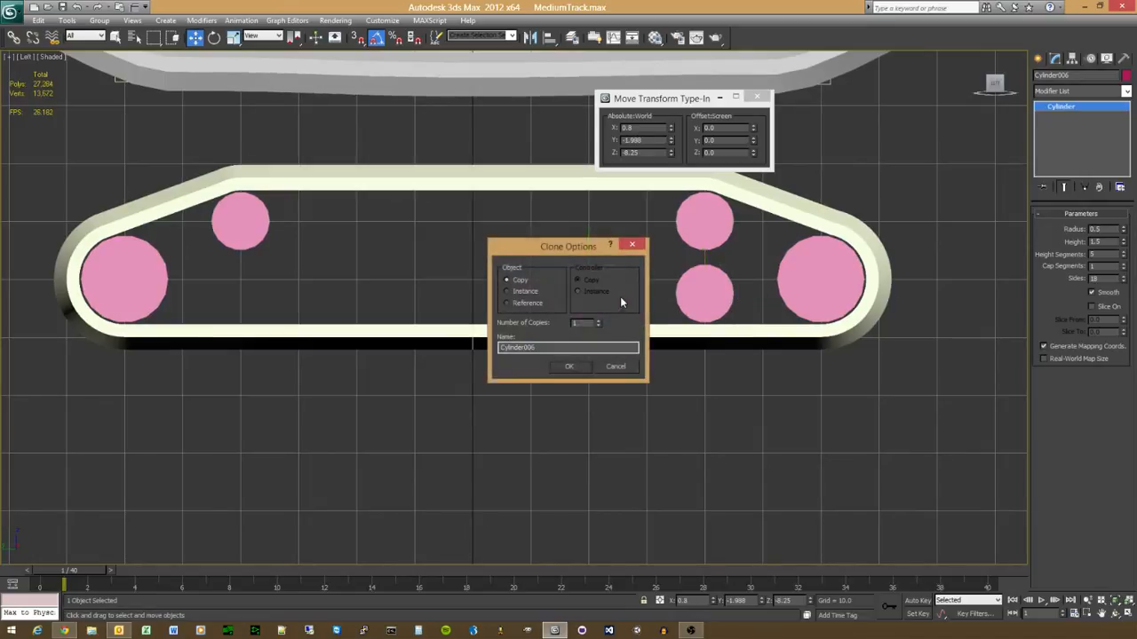
pyautogui.click(567, 365)
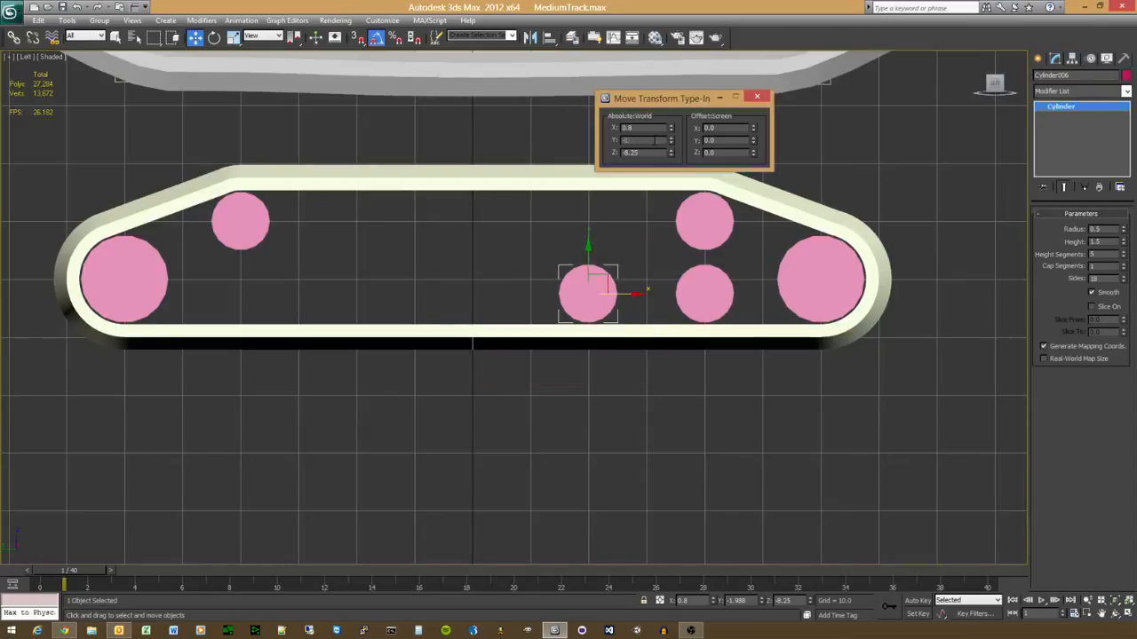
pyautogui.write('-2')
pyautogui.press('Return')
# Step: Add two more lower wheel instances along the bottom band, one near the track's centre and one at absolute Y 2
pyautogui.keyDown('shift'); pyautogui.moveTo(620, 295); pyautogui.dragTo(504, 292); pyautogui.keyUp('shift')
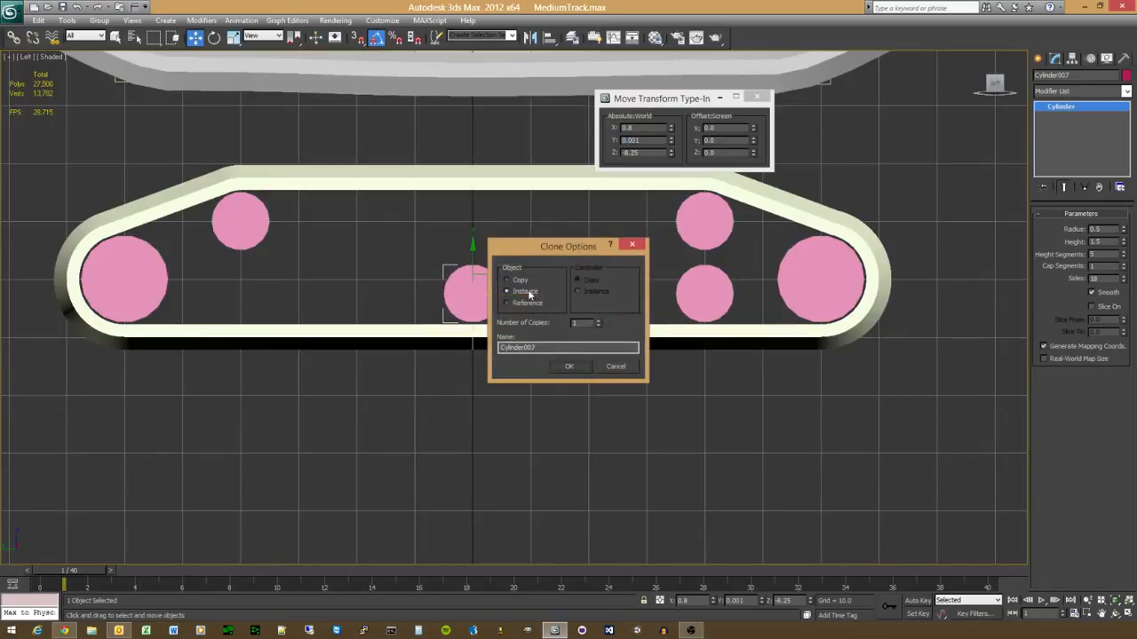
pyautogui.click(569, 366)
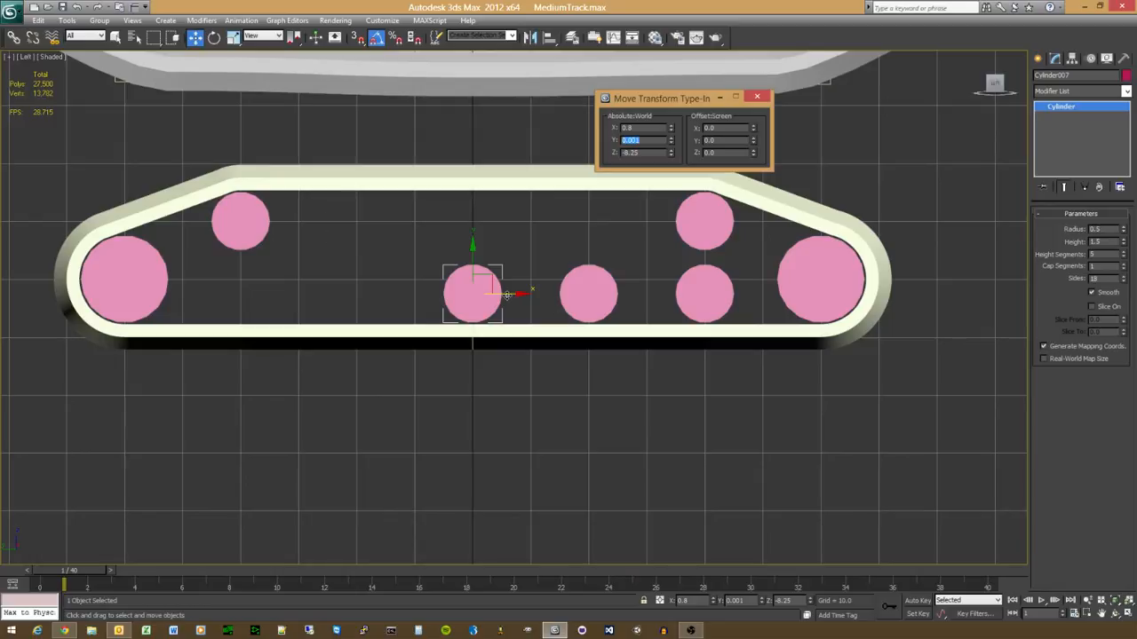
pyautogui.moveTo(506, 294)
pyautogui.keyDown('shift'); pyautogui.mouseDown()
pyautogui.moveTo(384, 296)
pyautogui.moveTo(392, 303)
pyautogui.mouseUp(); pyautogui.keyUp('shift')
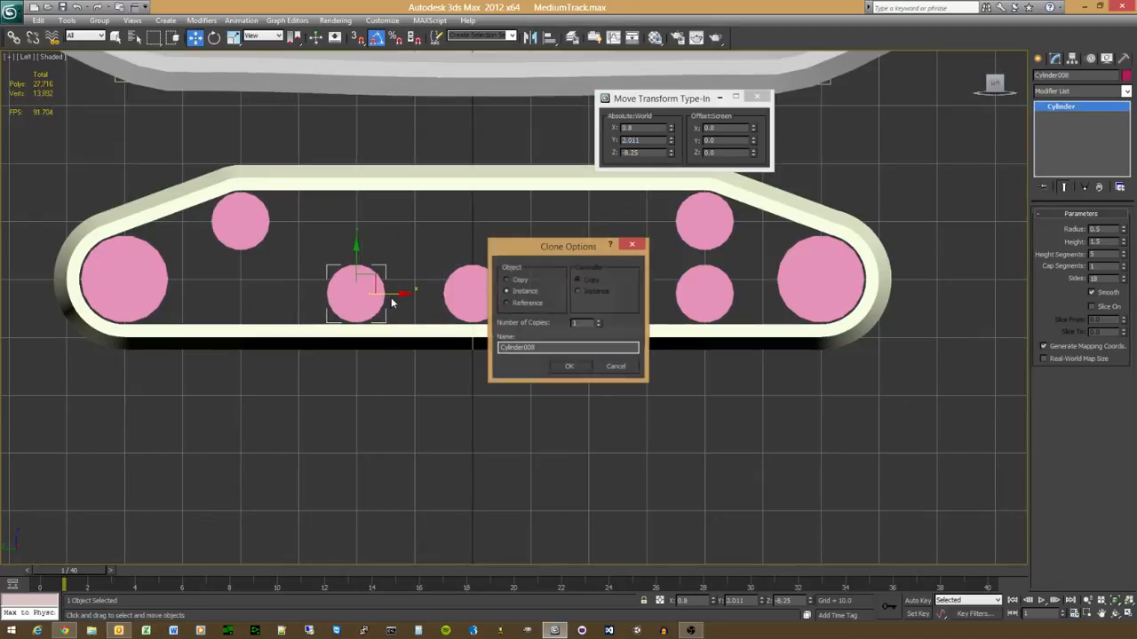
pyautogui.click(566, 365)
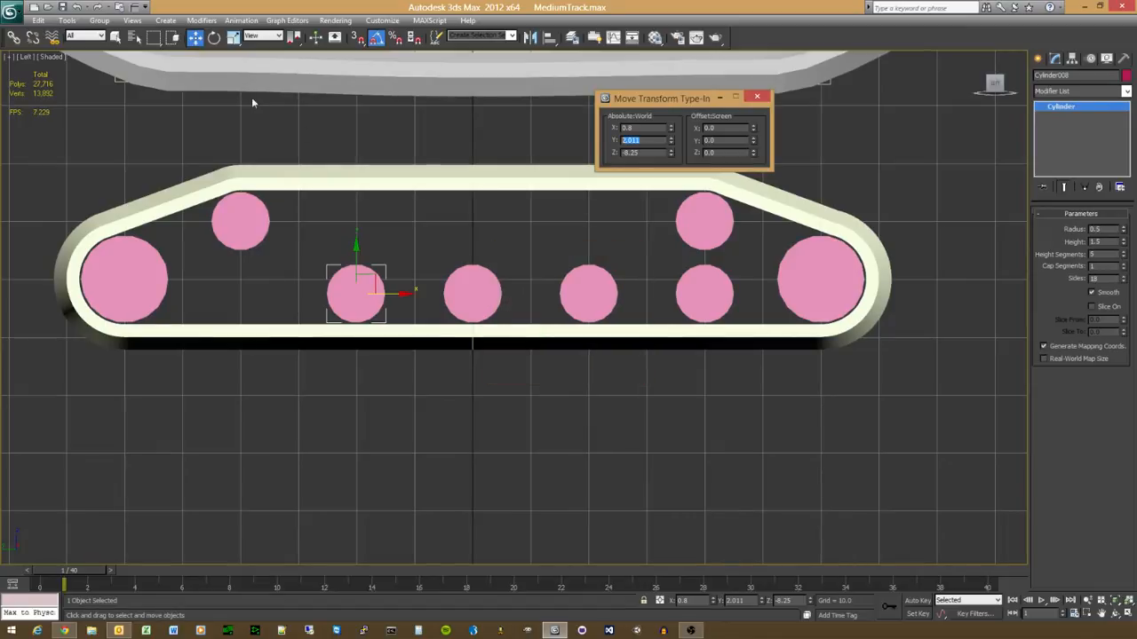
pyautogui.write('2')
pyautogui.press('Return')
# Step: Clone the last lower wheel as an instance beneath the other upper wheel and set its absolute Y to 4
pyautogui.keyDown('shift'); pyautogui.moveTo(391, 294); pyautogui.dragTo(215, 294); pyautogui.keyUp('shift')
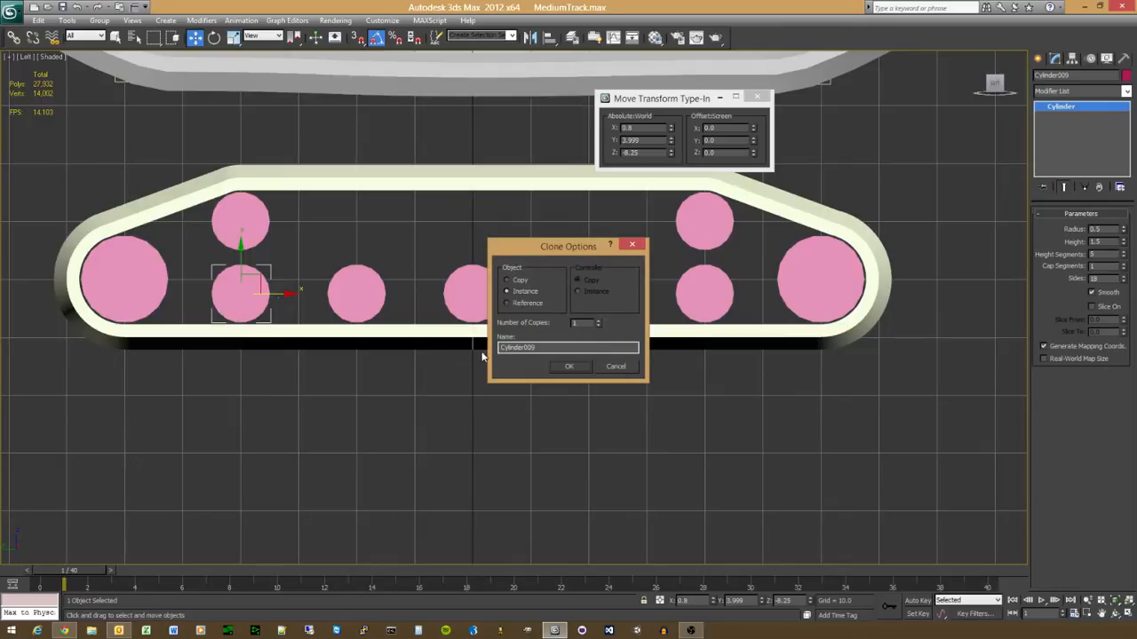
pyautogui.click(566, 367)
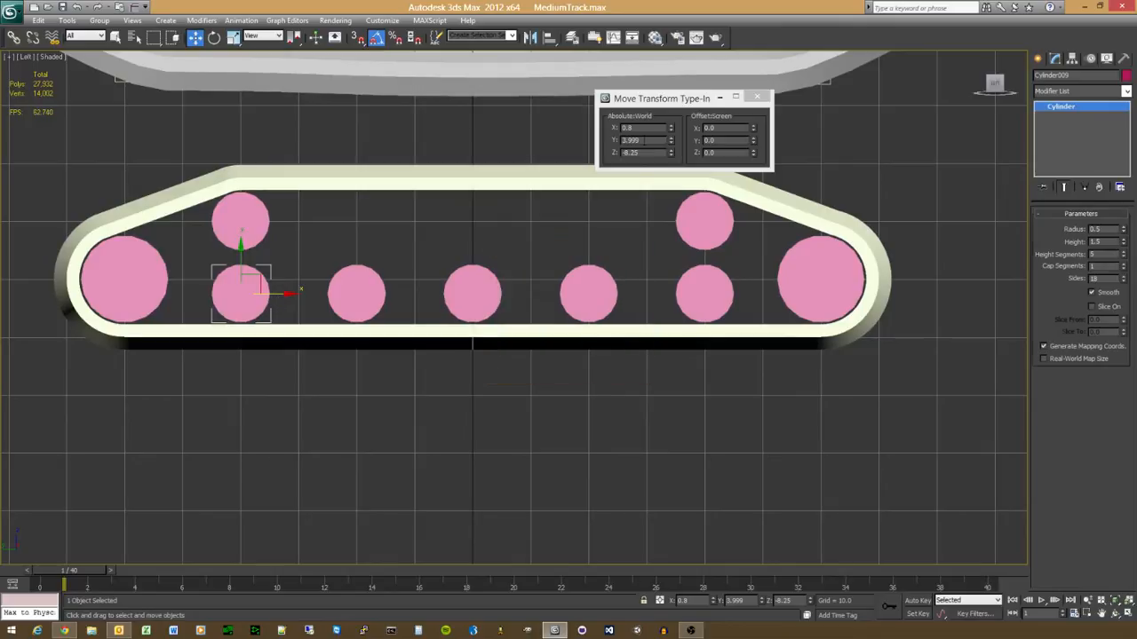
pyautogui.click(640, 141)
pyautogui.write('4')
pyautogui.press('Return')
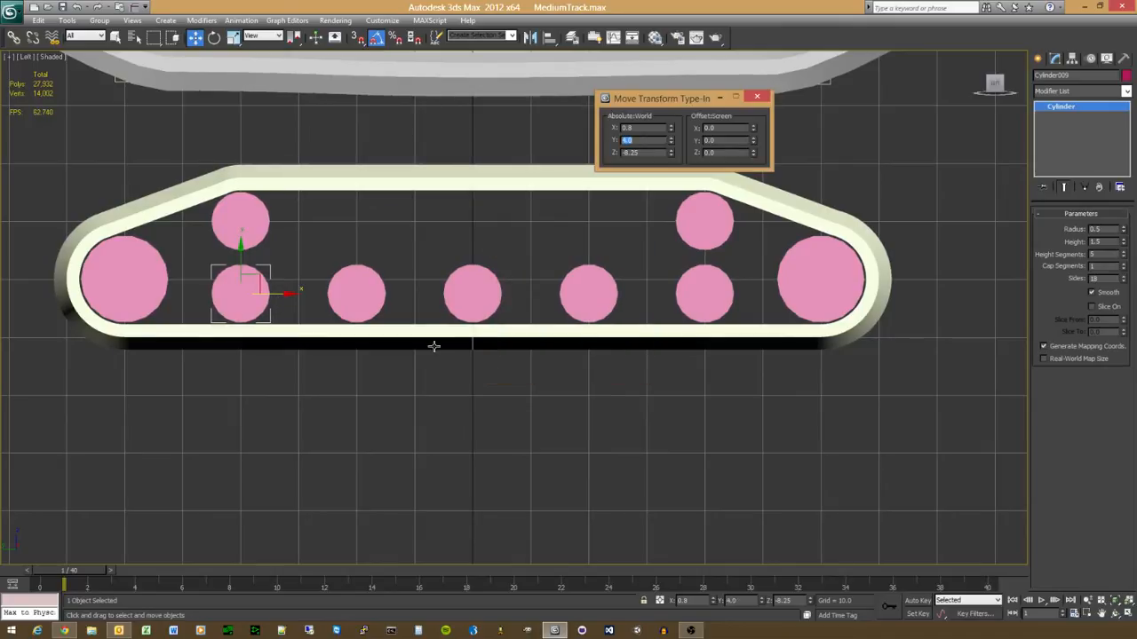
# Step: Examine the lower wheels' fit inside the track band from a perspective view and select the band
pyautogui.keyDown('alt'); pyautogui.moveTo(413, 427); pyautogui.dragTo(450, 410, button='middle'); pyautogui.keyUp('alt')
pyautogui.press('p')
pyautogui.scroll(3, 383, 439)
pyautogui.scroll(-3, 397, 436)
pyautogui.scroll(3, 441, 396)
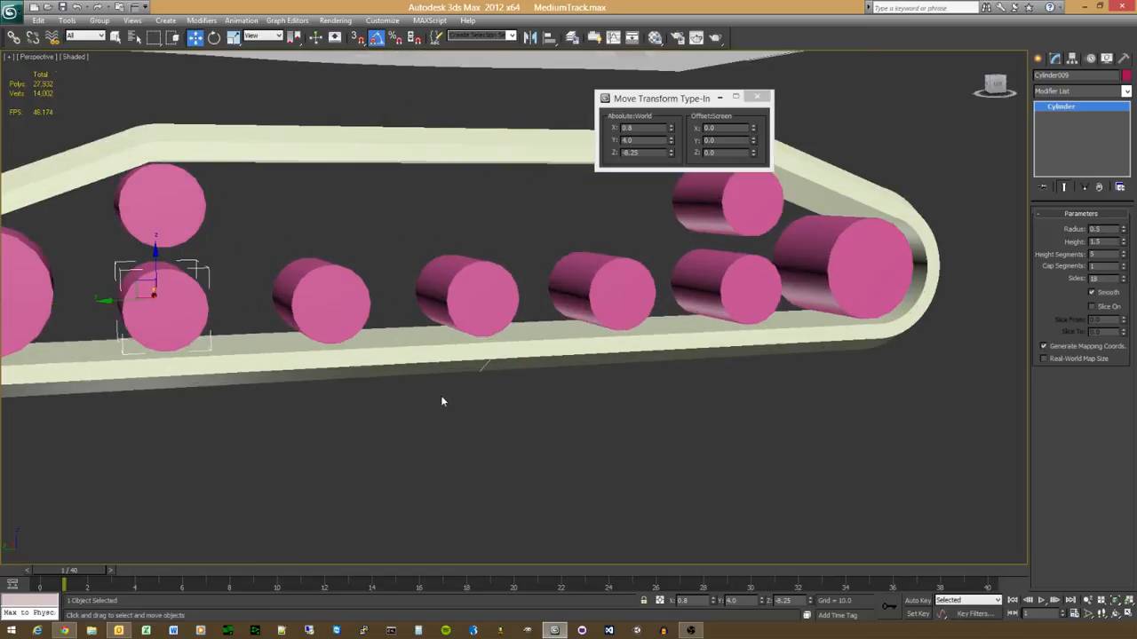
pyautogui.click(467, 358)
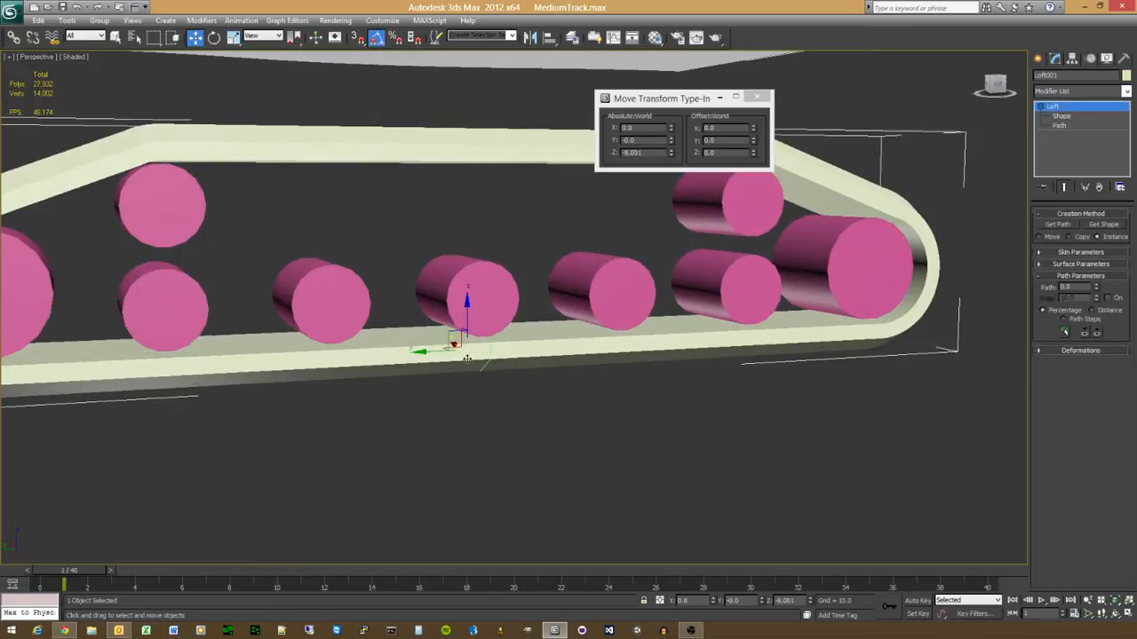
pyautogui.click(468, 292)
pyautogui.moveTo(453, 257)
pyautogui.mouseDown()
pyautogui.moveTo(450, 300)
pyautogui.moveTo(454, 245)
pyautogui.mouseUp()
pyautogui.hotkey('ctrl', 'z')
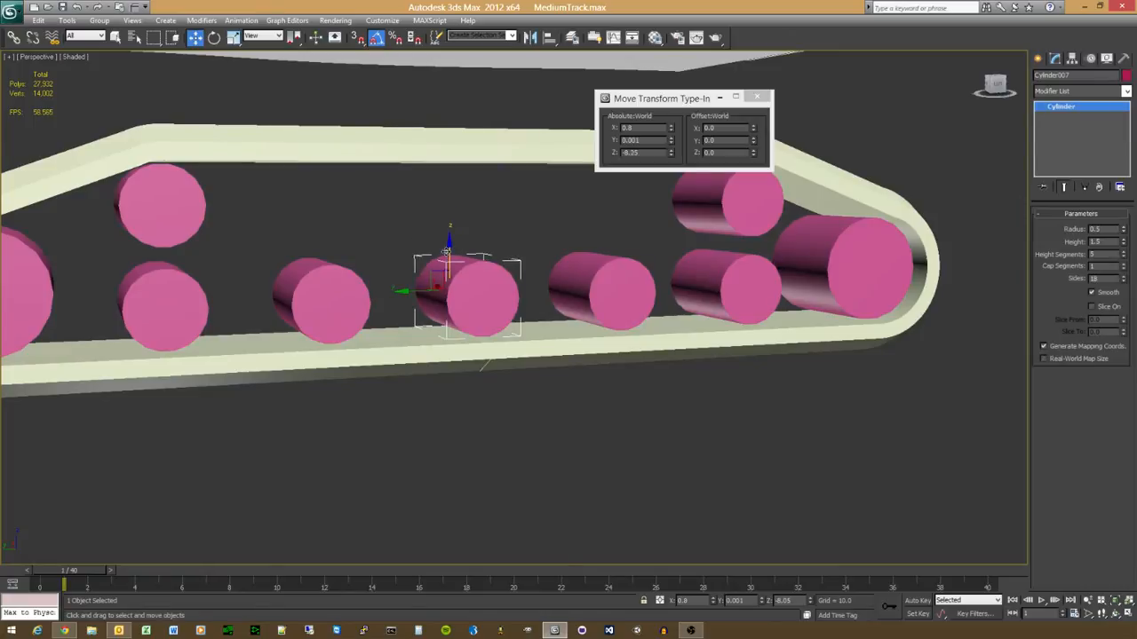
# Step: Select the lofted track band, check it from an angle, and show its Skin Parameters
pyautogui.click(404, 155)
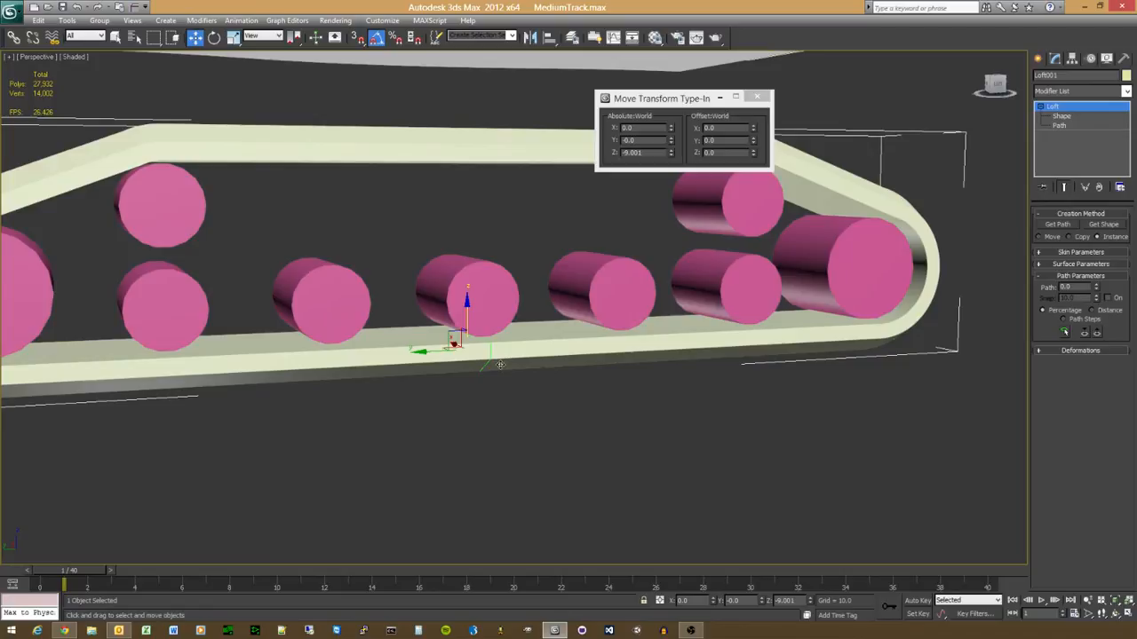
pyautogui.scroll(-3, 500, 365)
pyautogui.keyDown('alt'); pyautogui.moveTo(415, 412); pyautogui.dragTo(453, 419, button='middle'); pyautogui.keyUp('alt')
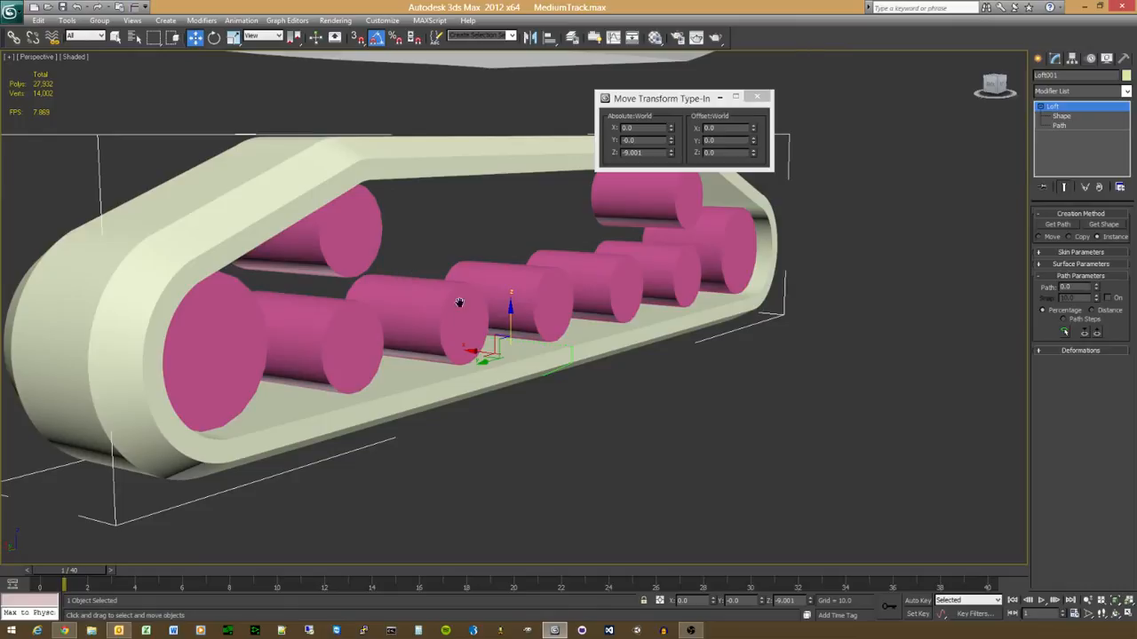
pyautogui.scroll(-5, 459, 303)
pyautogui.scroll(3, 356, 267)
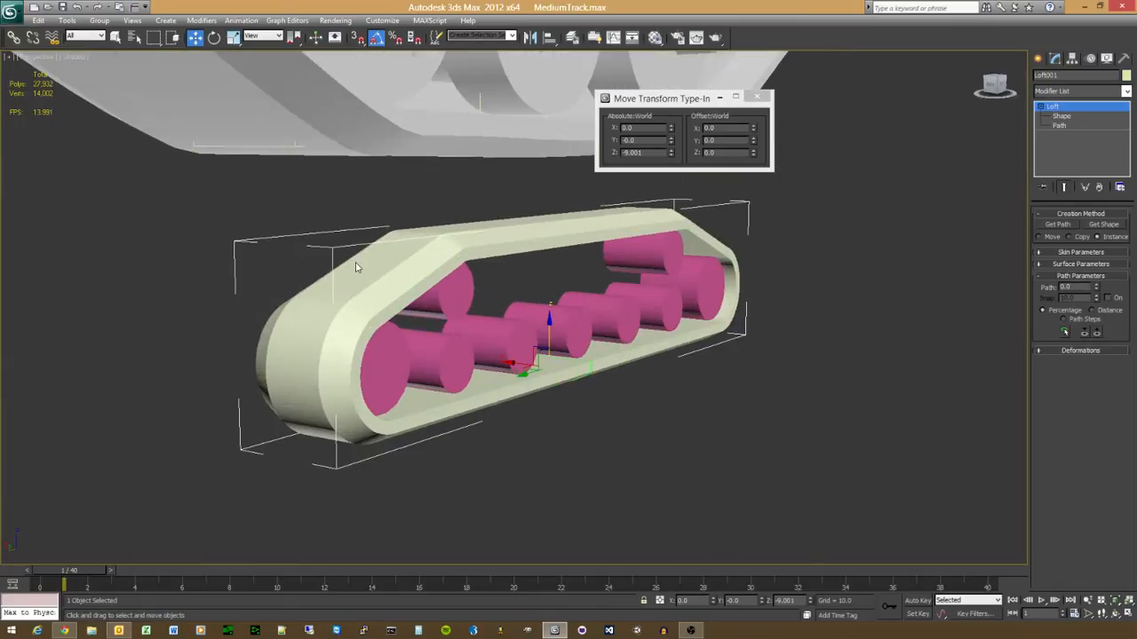
pyautogui.click(1074, 254)
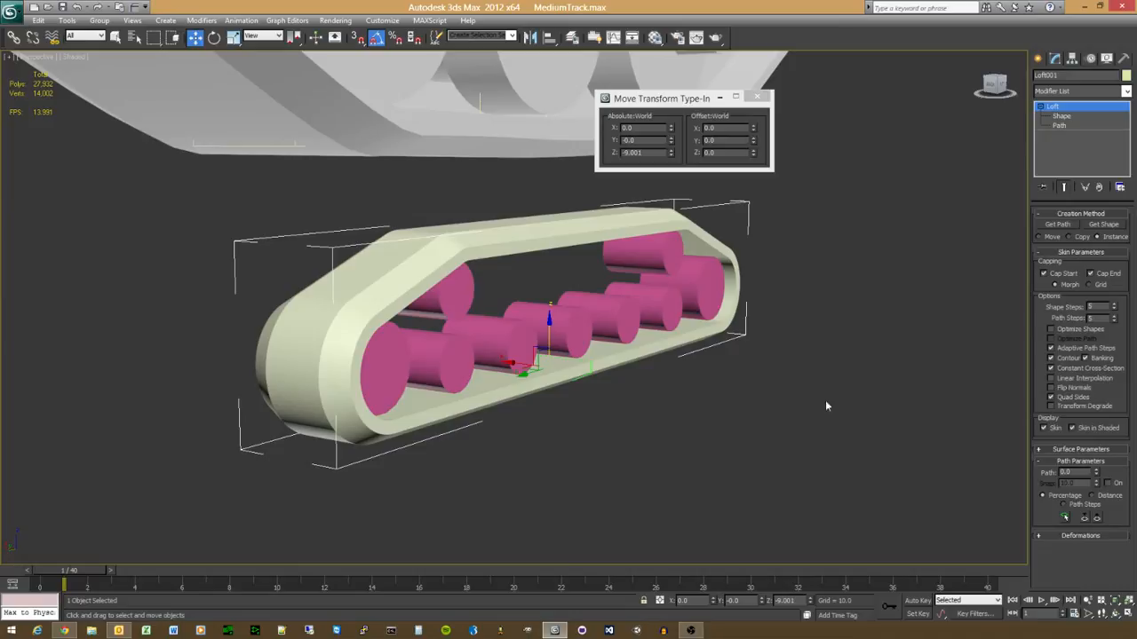
pyautogui.keyDown('alt'); pyautogui.moveTo(650, 351); pyautogui.dragTo(569, 373, button='middle'); pyautogui.keyUp('alt')
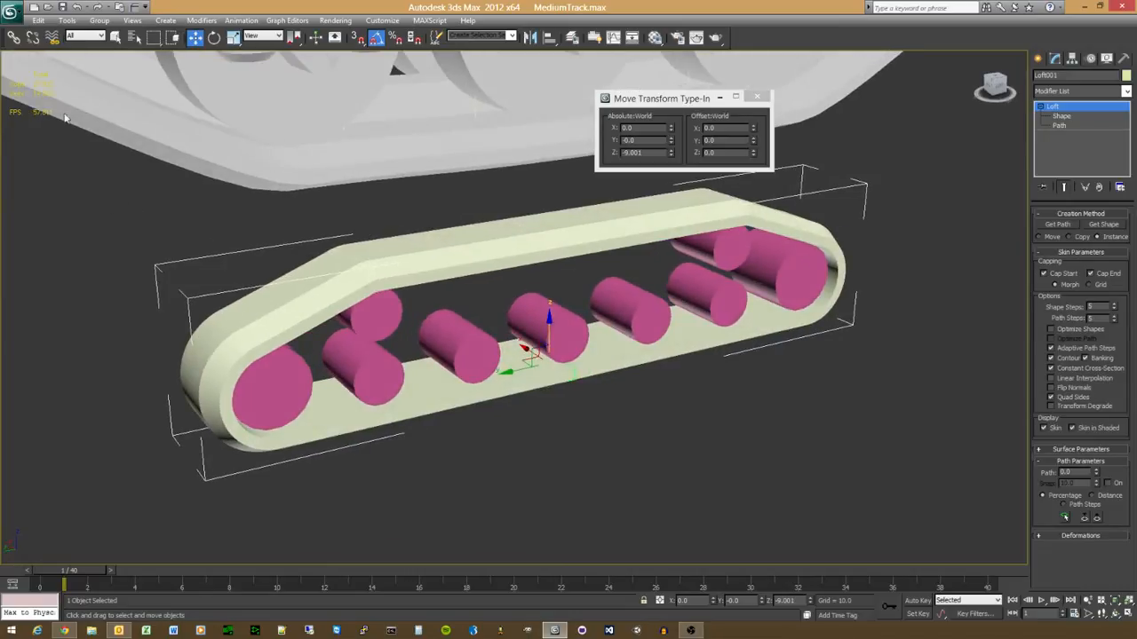
pyautogui.click(31, 61)
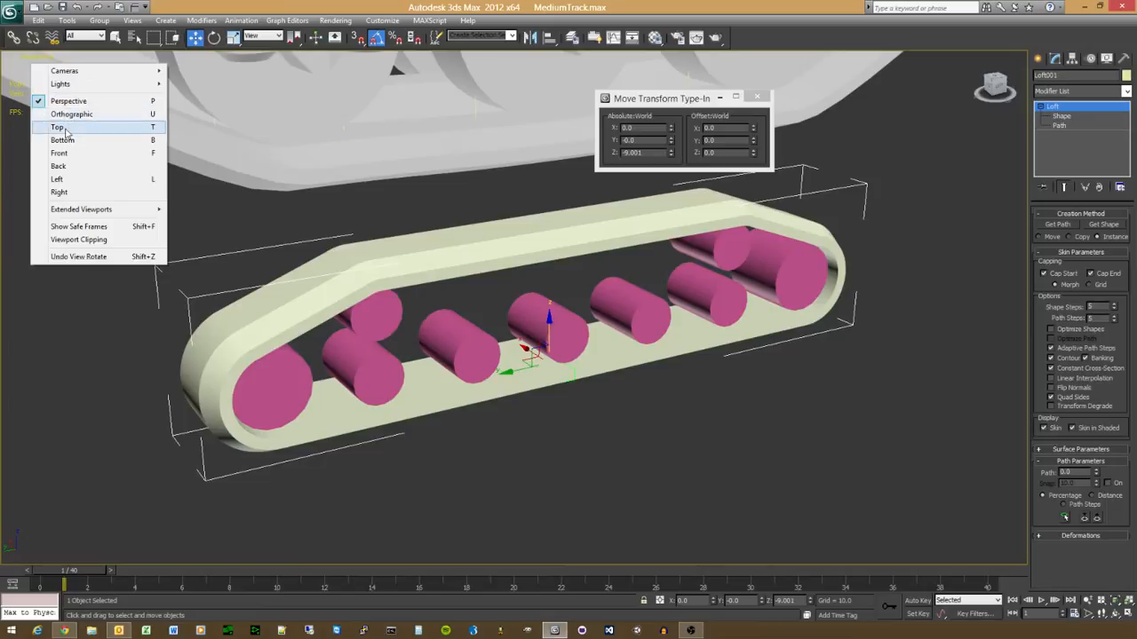
pyautogui.click(30, 60)
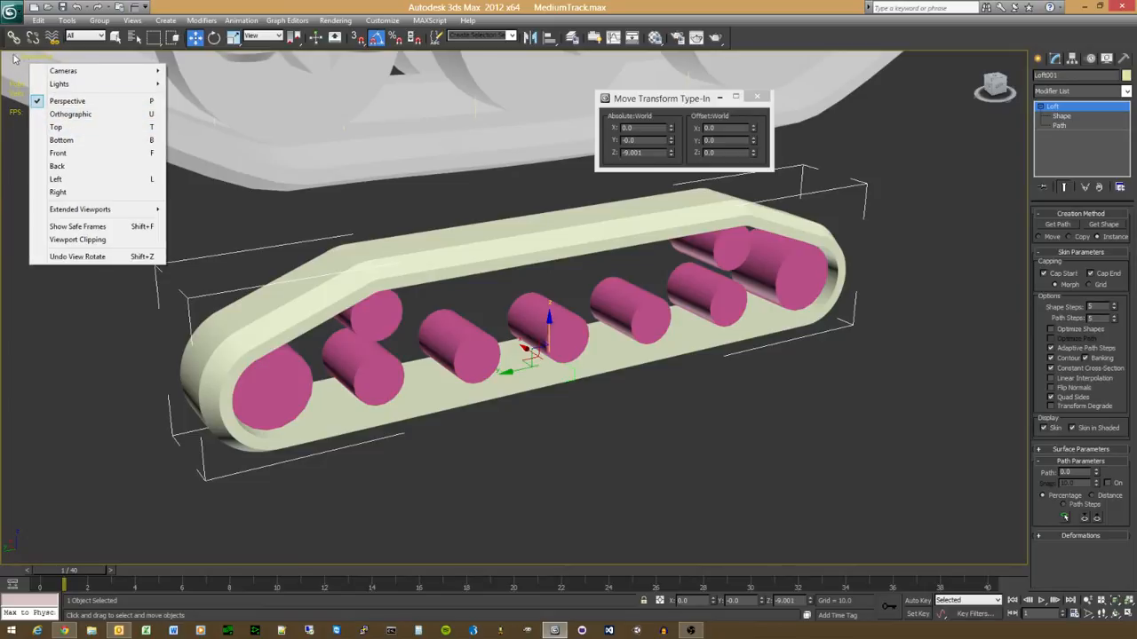
pyautogui.click(13, 60)
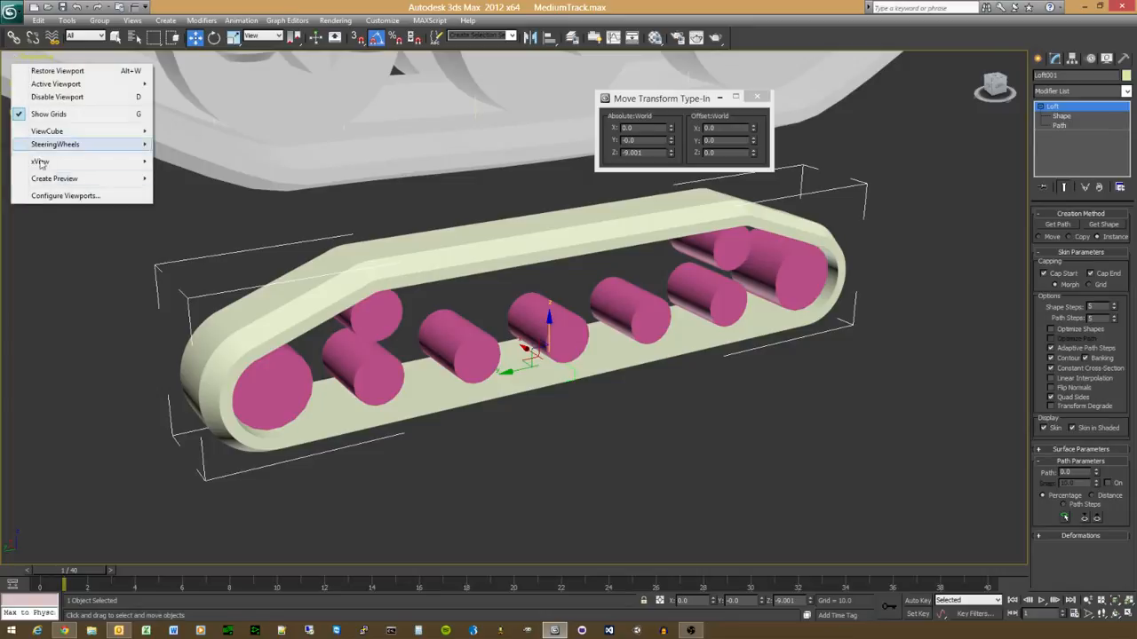
pyautogui.click(99, 250)
pyautogui.click(98, 250)
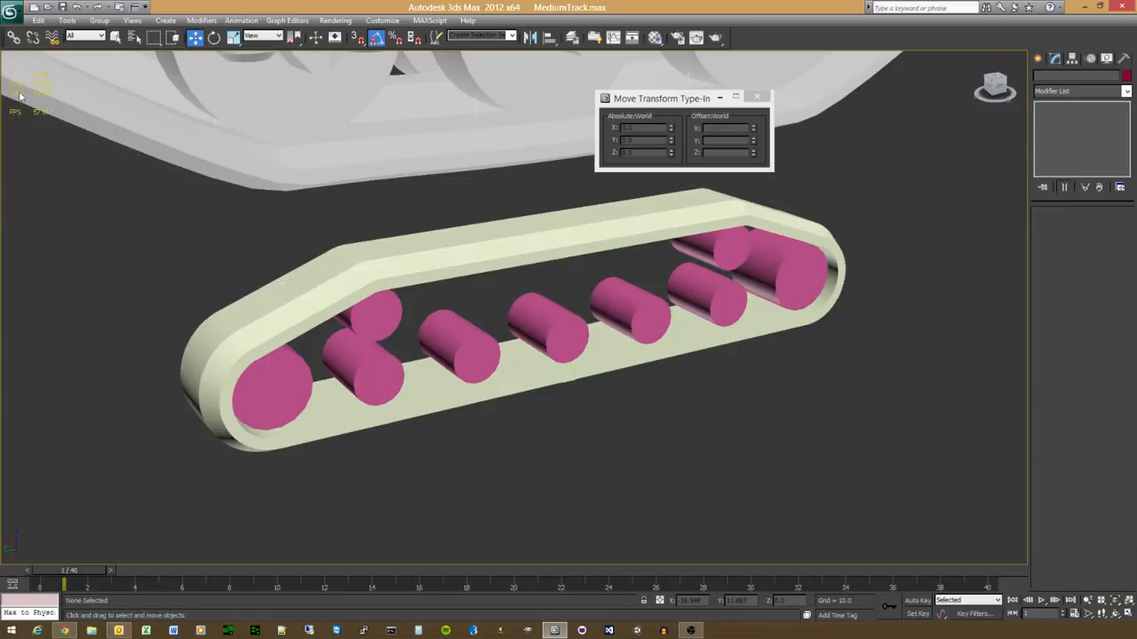
pyautogui.click(30, 63)
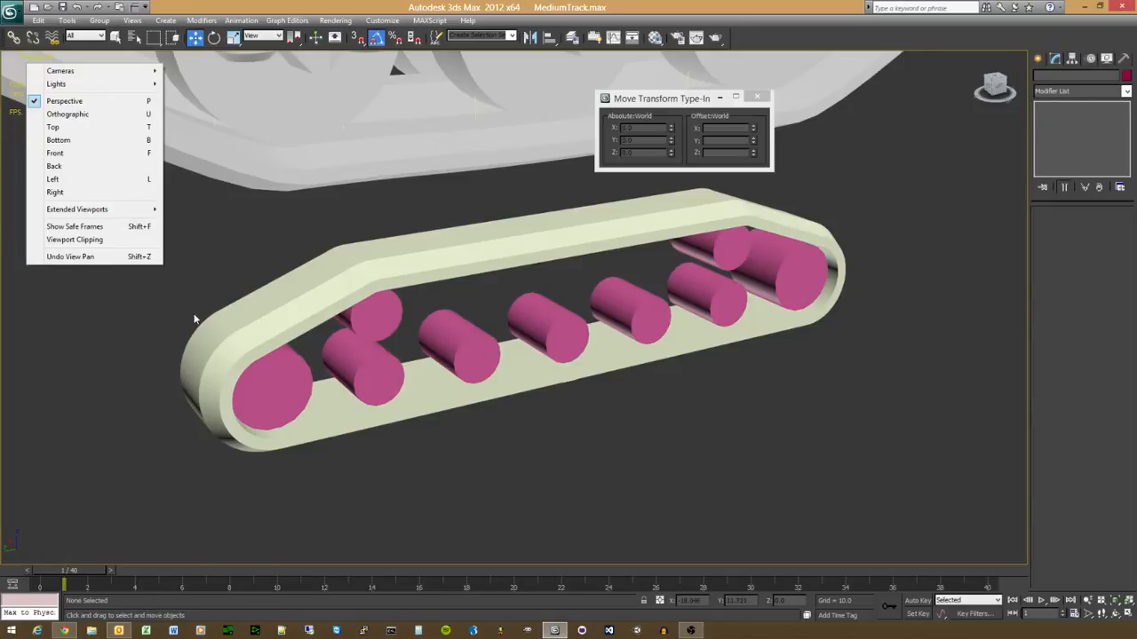
pyautogui.click(10, 60)
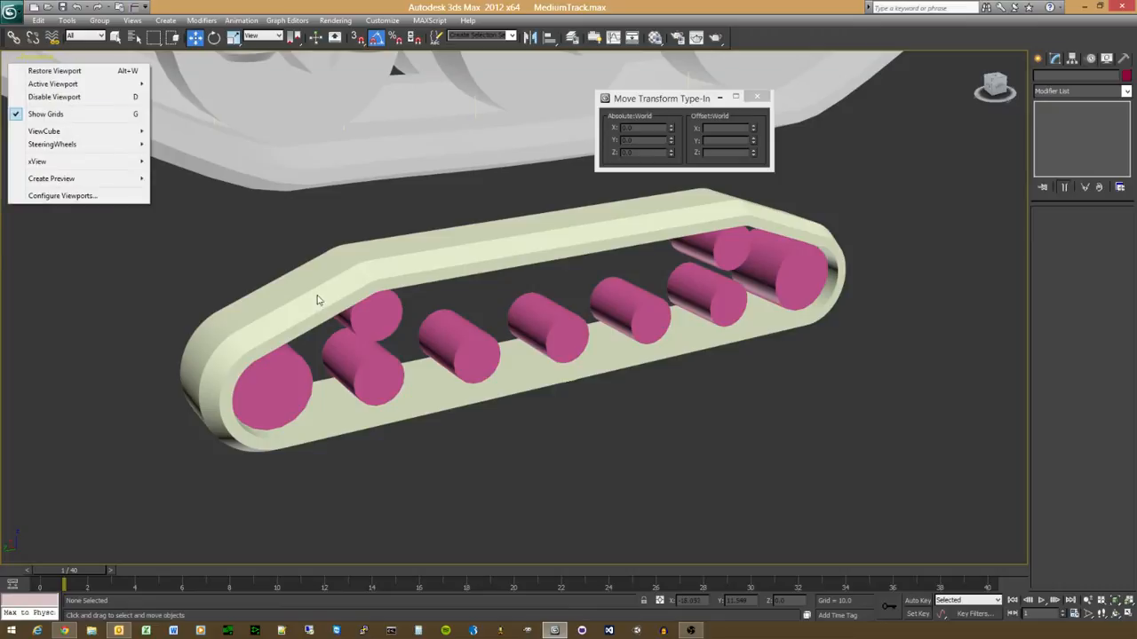
# Step: Reselect the lofted track band and enable Apply Mapping in its Surface Parameters
pyautogui.click(318, 299)
pyautogui.keyDown('alt'); pyautogui.moveTo(318, 299); pyautogui.dragTo(517, 364, button='middle'); pyautogui.keyUp('alt')
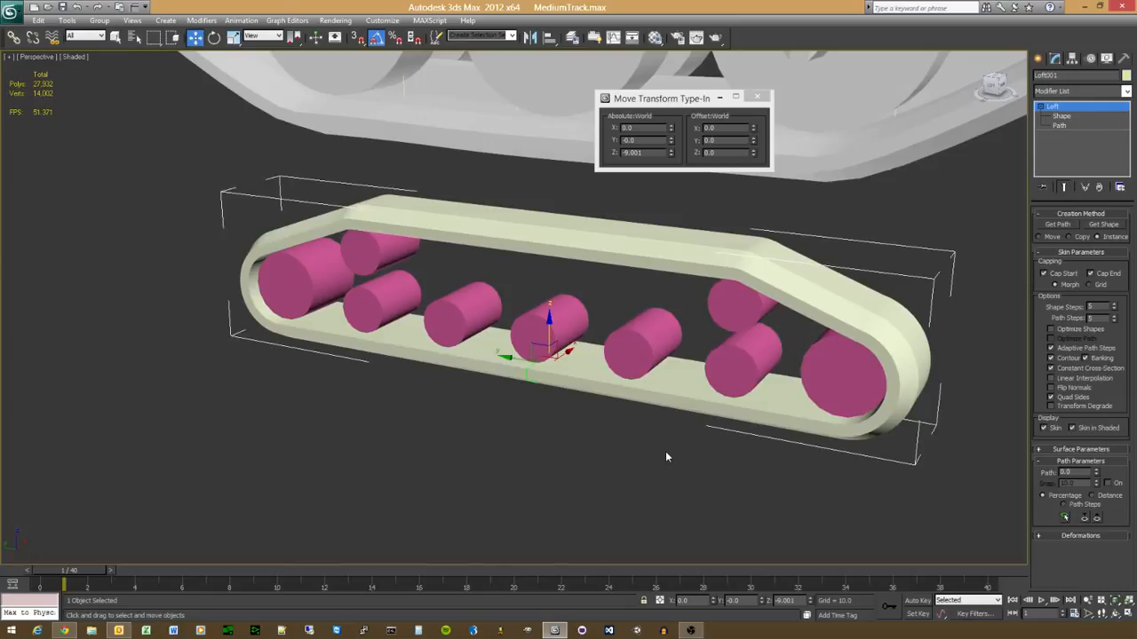
pyautogui.click(1069, 452)
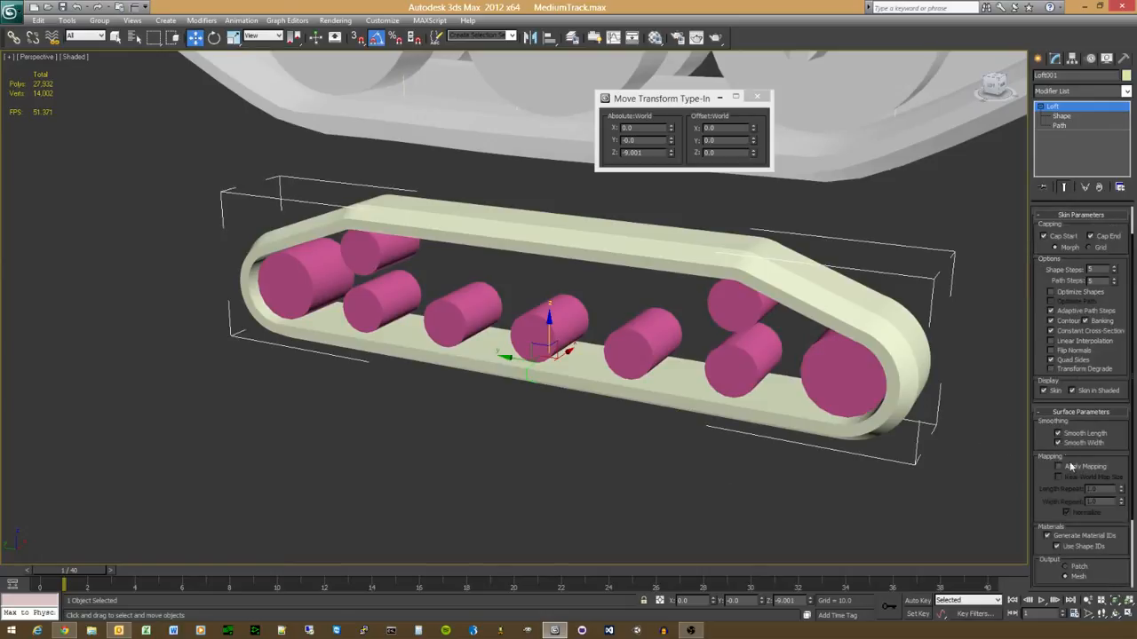
pyautogui.click(1070, 469)
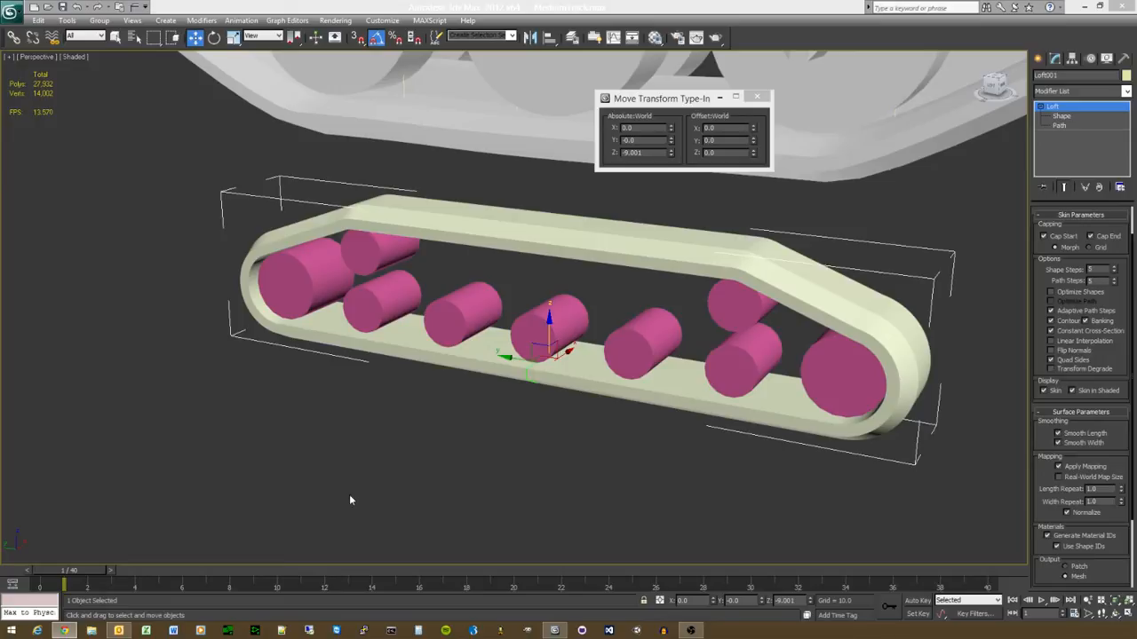
# Step: Add an Unwrap UVW modifier to the lofted track band and switch to its face selection level
pyautogui.keyDown('alt'); pyautogui.moveTo(520, 434); pyautogui.dragTo(581, 427, button='middle'); pyautogui.keyUp('alt')
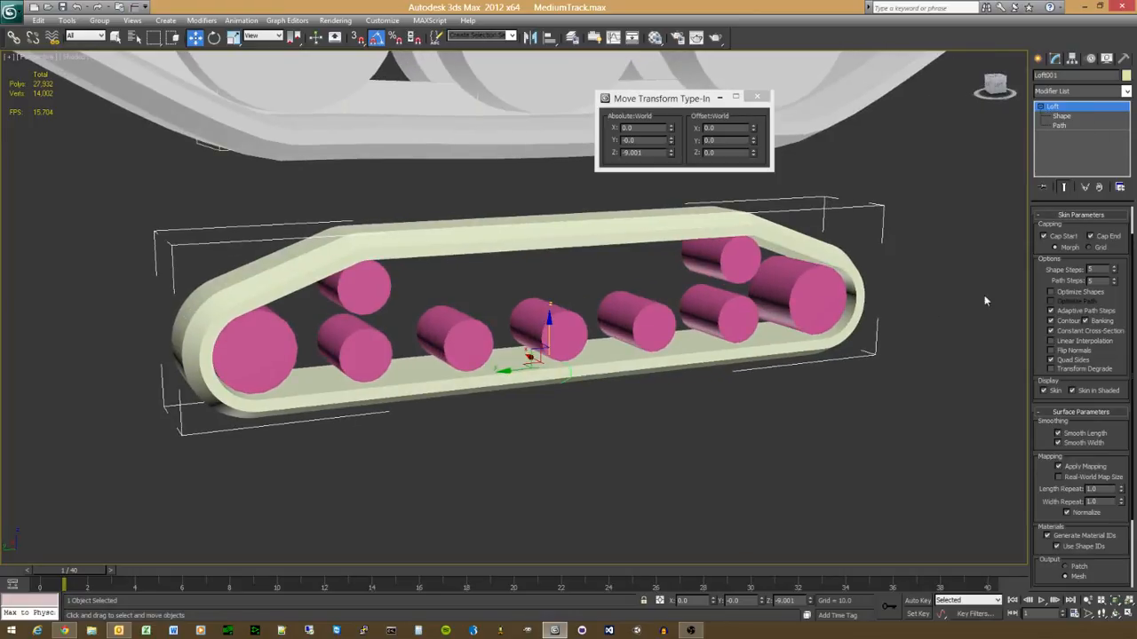
pyautogui.click(1085, 92)
pyautogui.scroll(-10, 1096, 444)
pyautogui.scroll(-2, 1095, 444)
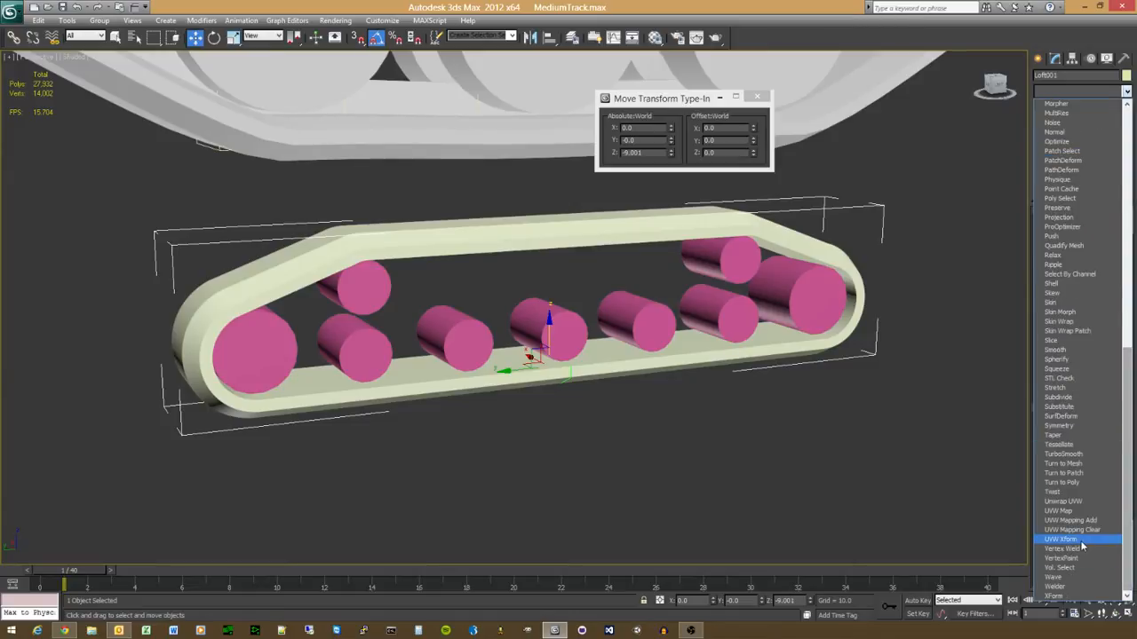
pyautogui.click(1074, 503)
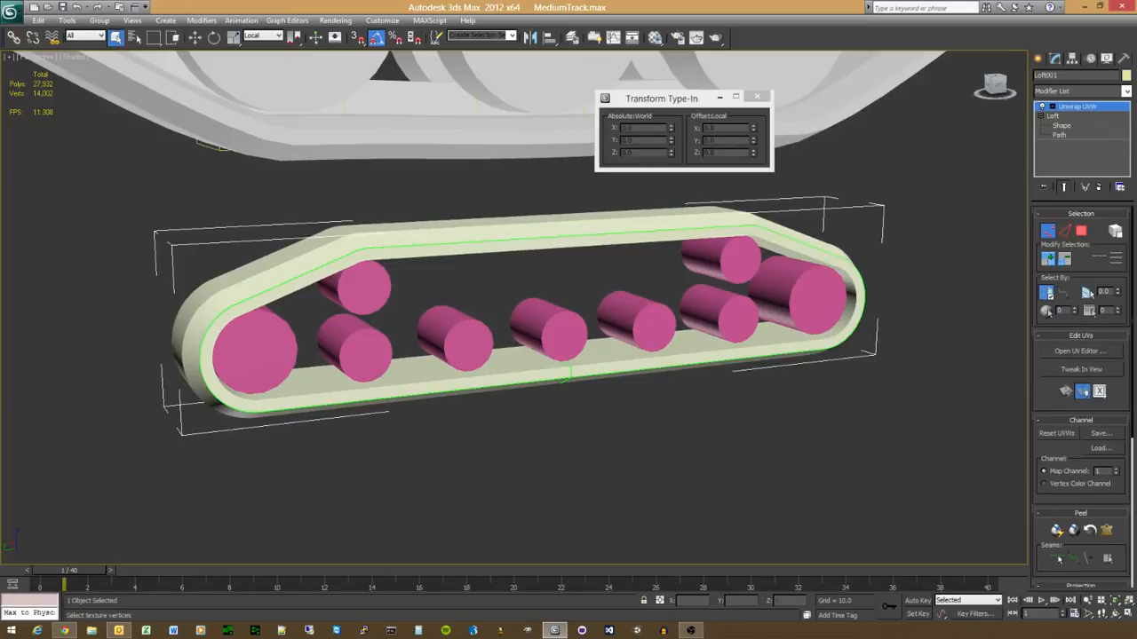
pyautogui.press('3')
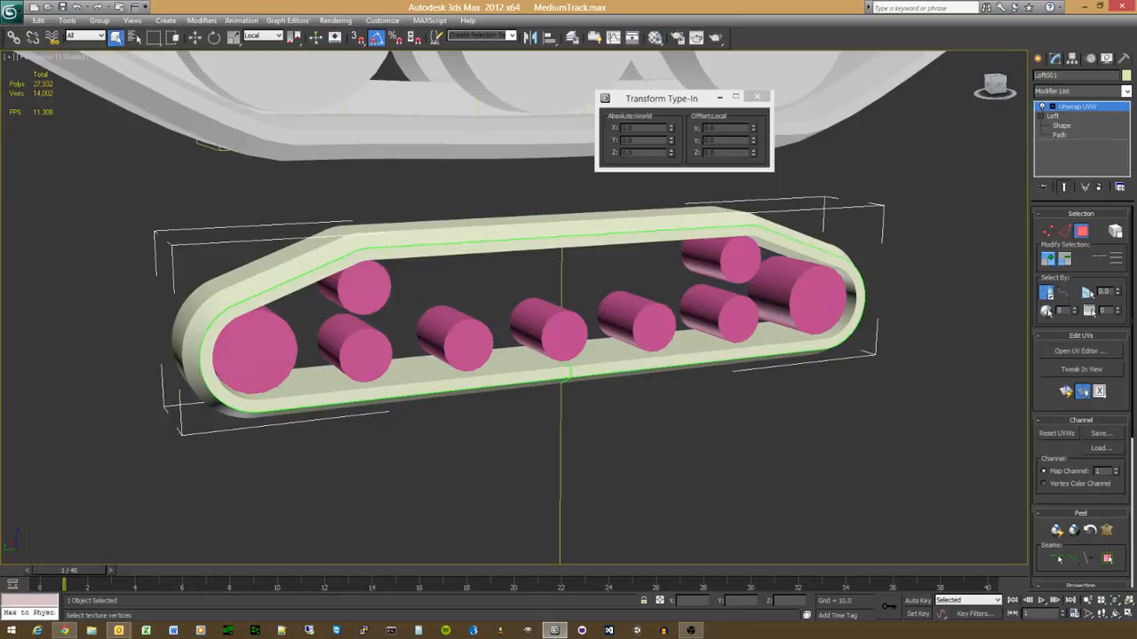
pyautogui.click(539, 234)
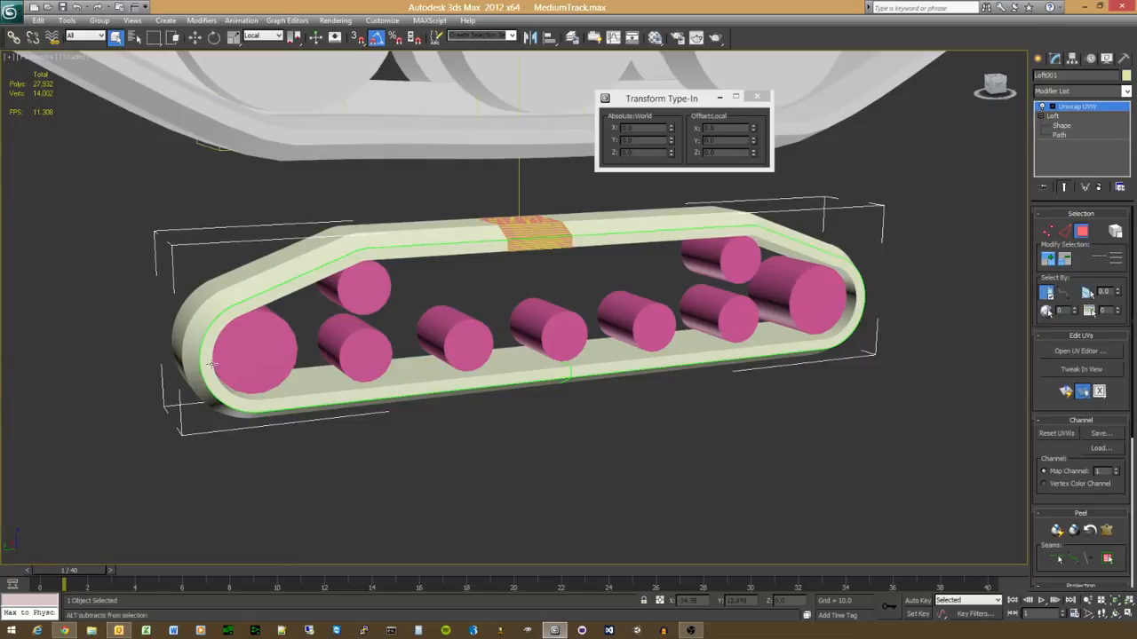
pyautogui.keyDown('alt'); pyautogui.moveTo(243, 387); pyautogui.dragTo(201, 384, button='middle'); pyautogui.keyUp('alt')
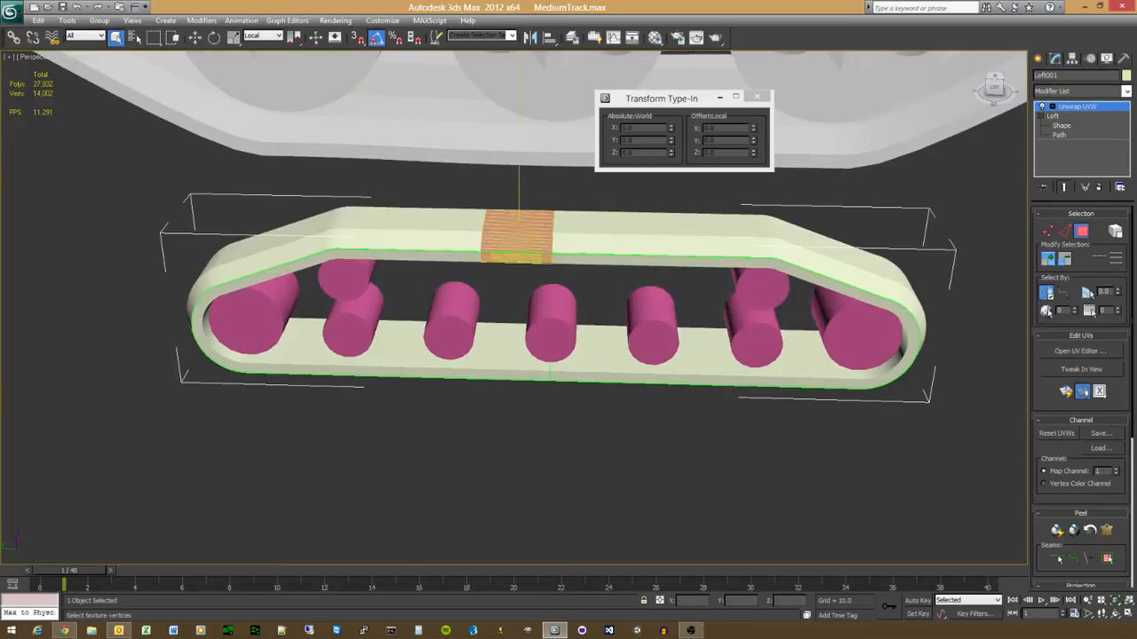
pyautogui.hotkey('ctrl', 'd')
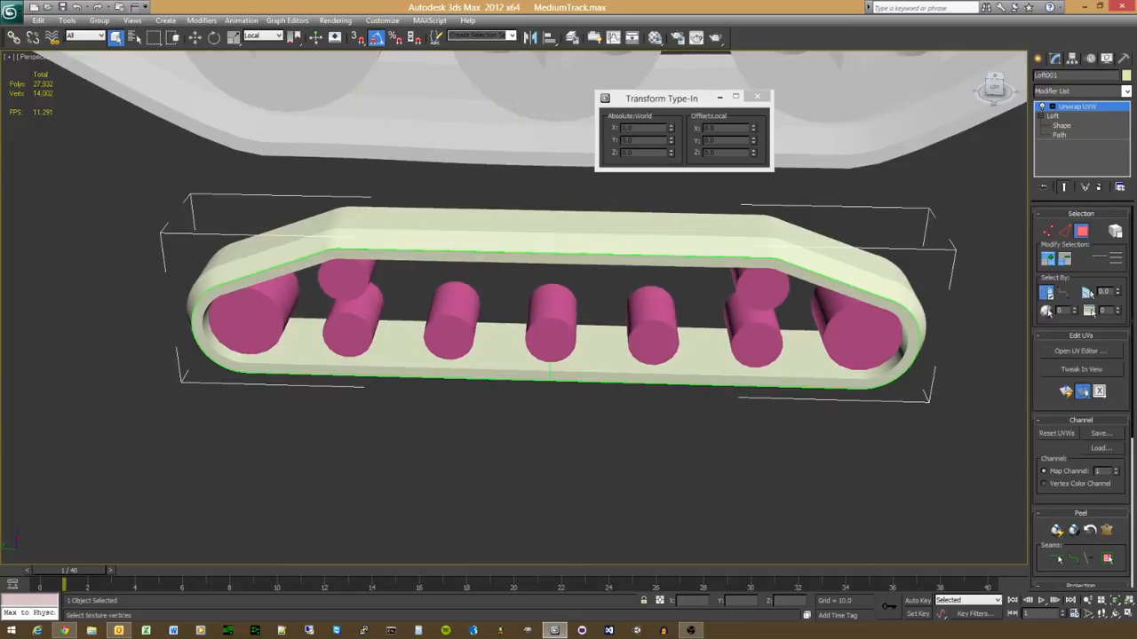
# Step: Try selecting all of the band's faces, check the selection from several angles with see-through display, and clear it
pyautogui.hotkey('ctrl', 'a')
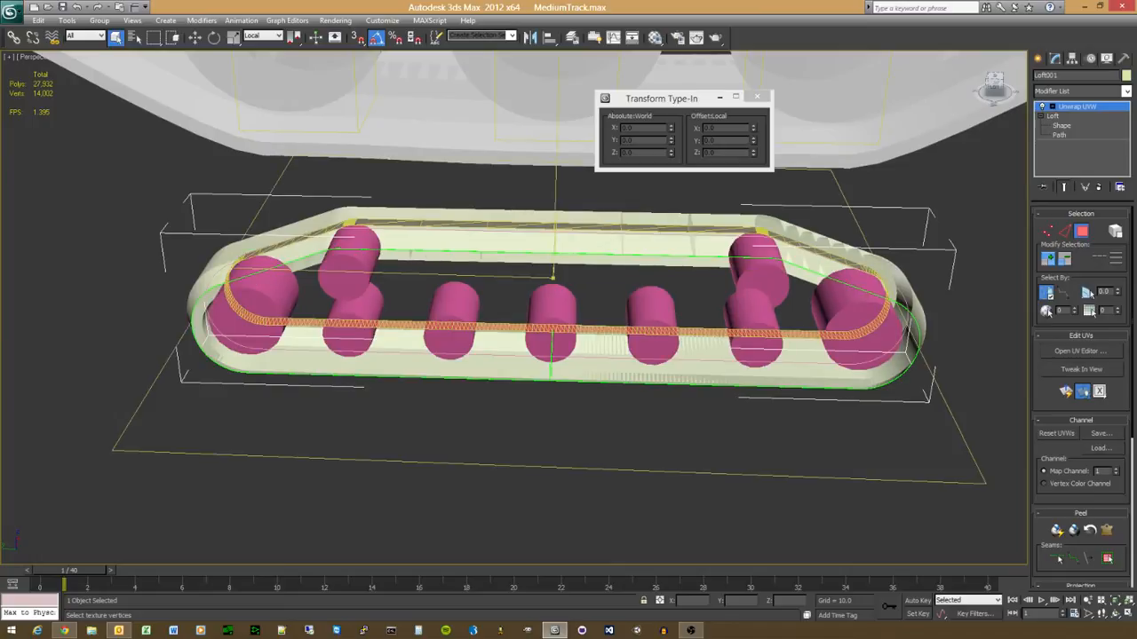
pyautogui.keyDown('alt'); pyautogui.moveTo(408, 370); pyautogui.dragTo(459, 454, button='middle'); pyautogui.keyUp('alt')
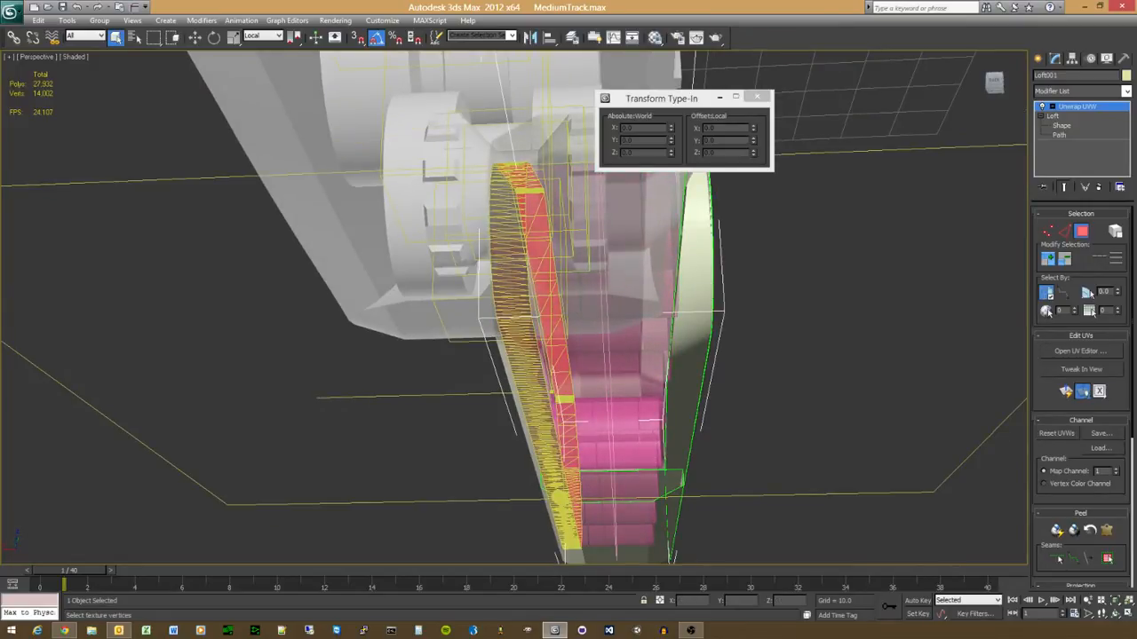
pyautogui.keyDown('alt'); pyautogui.moveTo(465, 362); pyautogui.dragTo(397, 340, button='middle'); pyautogui.keyUp('alt')
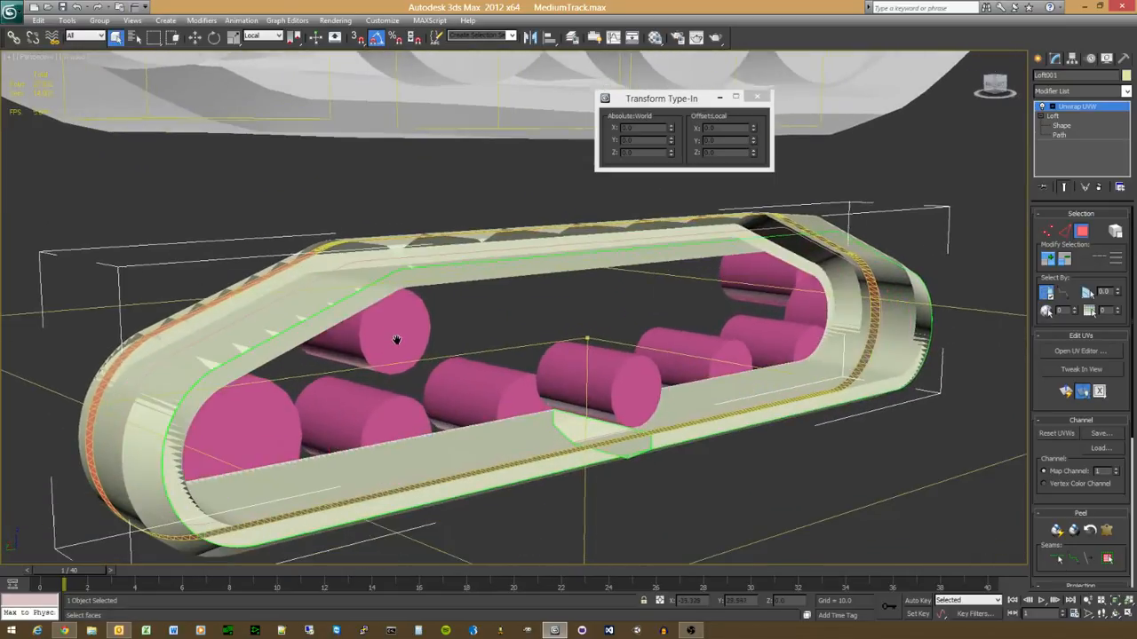
pyautogui.hotkey('alt', 'x')
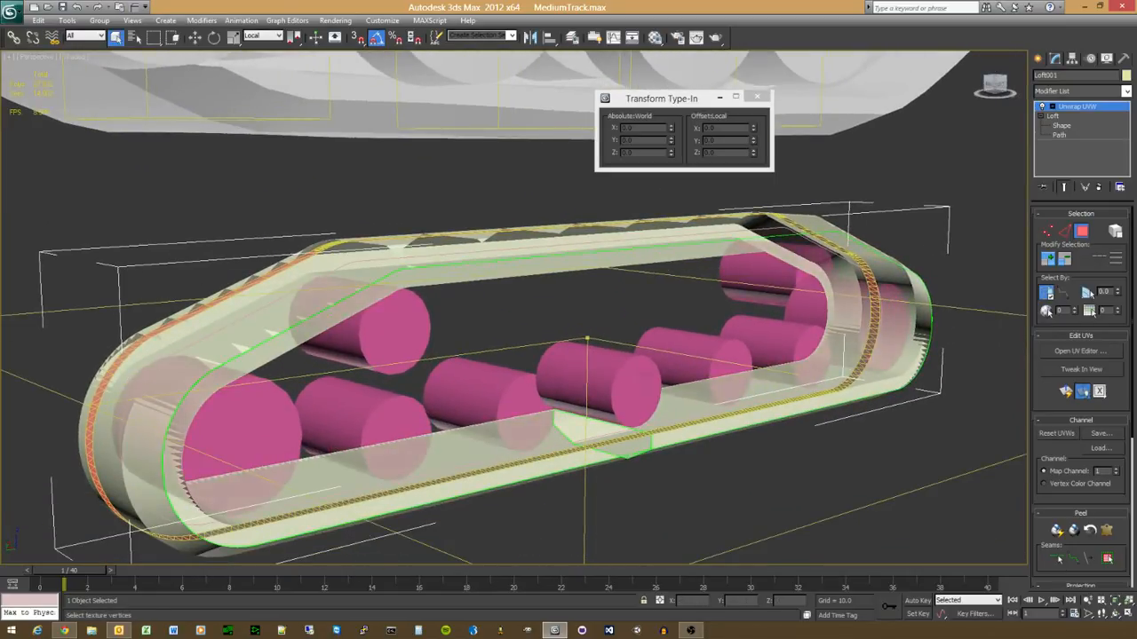
pyautogui.hotkey('ctrl', 'd')
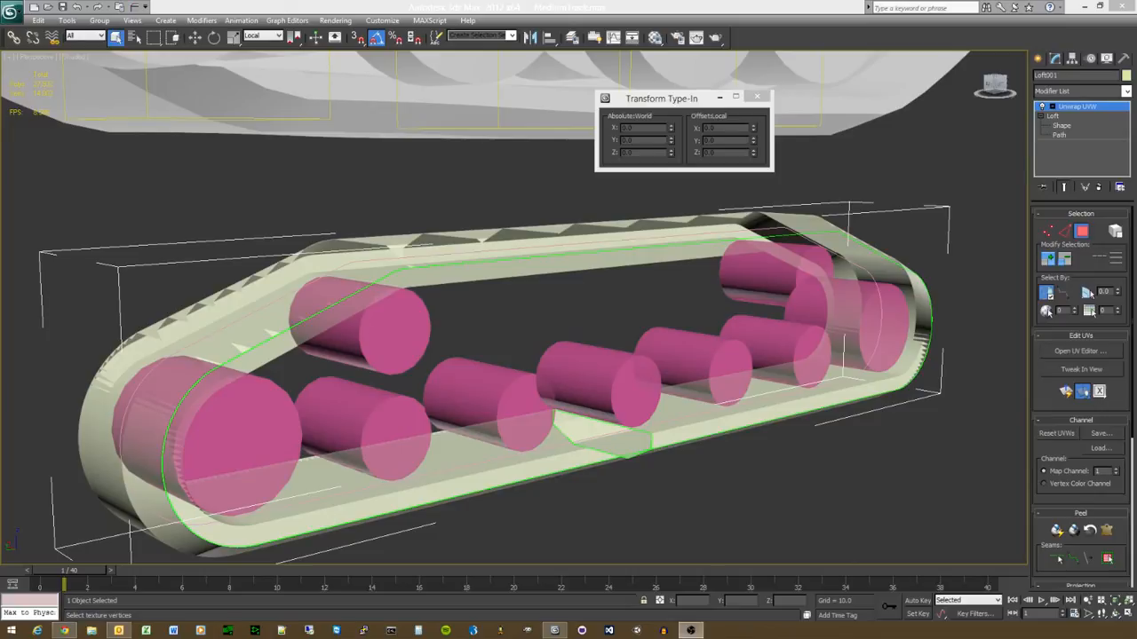
# Step: Examine the band's surface for jagged geometry around the wheels, comparing solid and see-through display
pyautogui.moveTo(353, 410); pyautogui.dragTo(416, 382, button='middle')
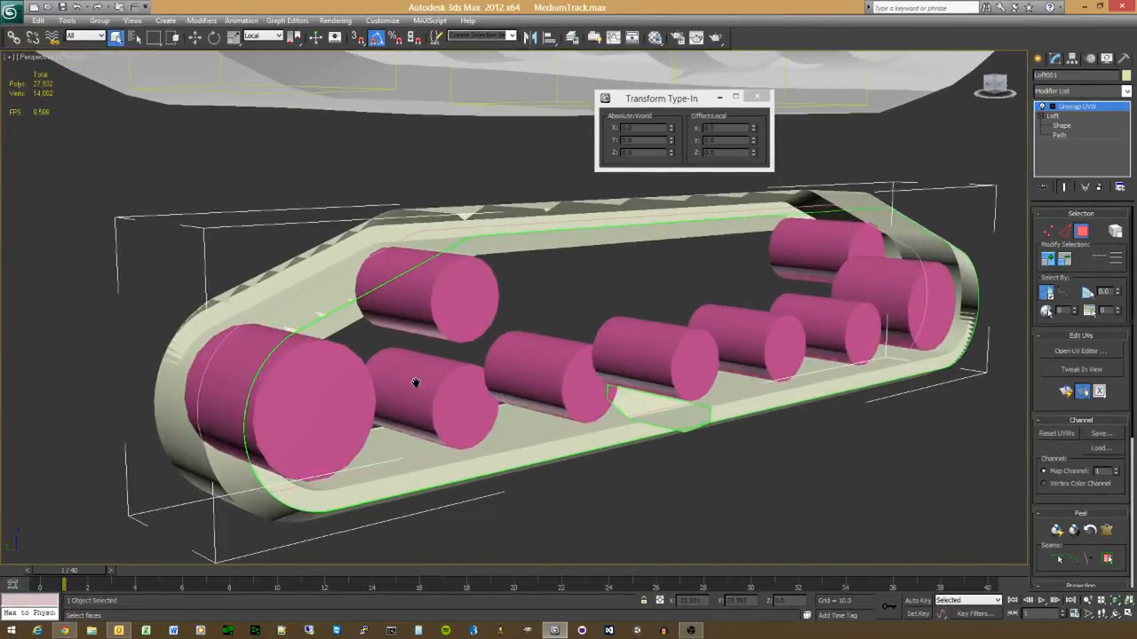
pyautogui.hotkey('alt', 'x')
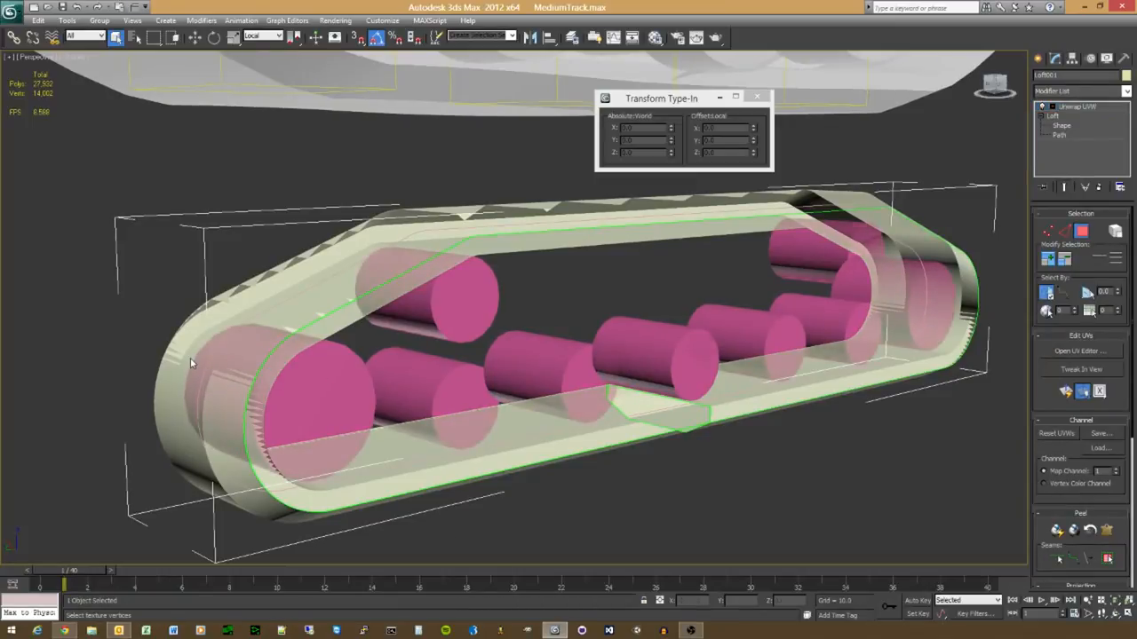
pyautogui.hotkey('alt', 'x')
pyautogui.scroll(3, 526, 509)
pyautogui.moveTo(526, 509); pyautogui.dragTo(479, 501, button='middle')
pyautogui.scroll(-6, 479, 502)
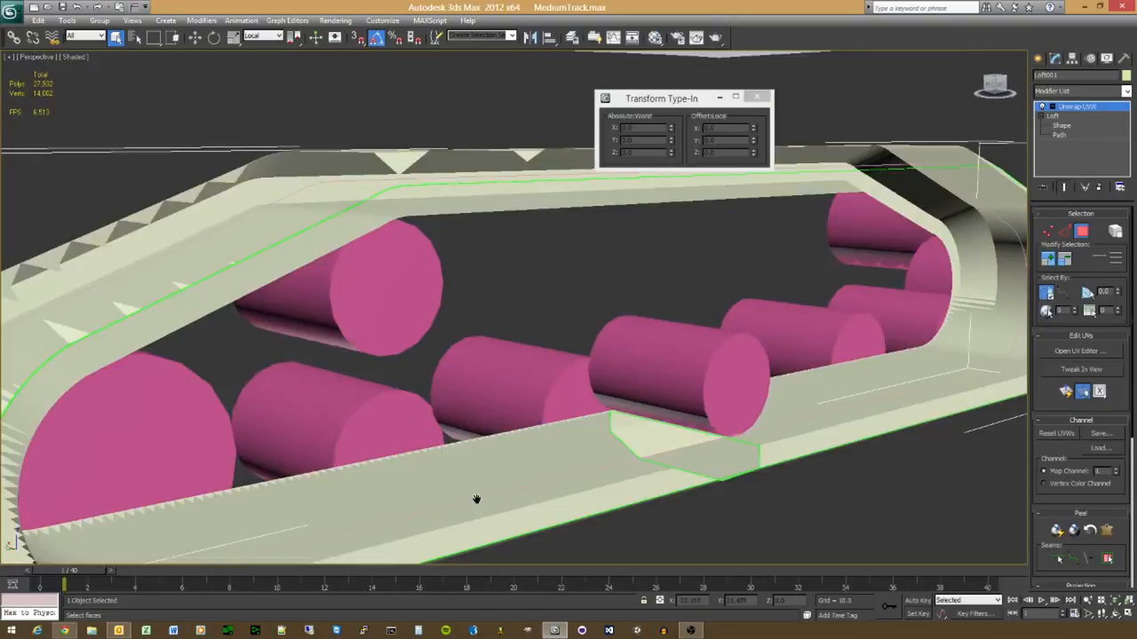
pyautogui.hotkey('alt', 'x')
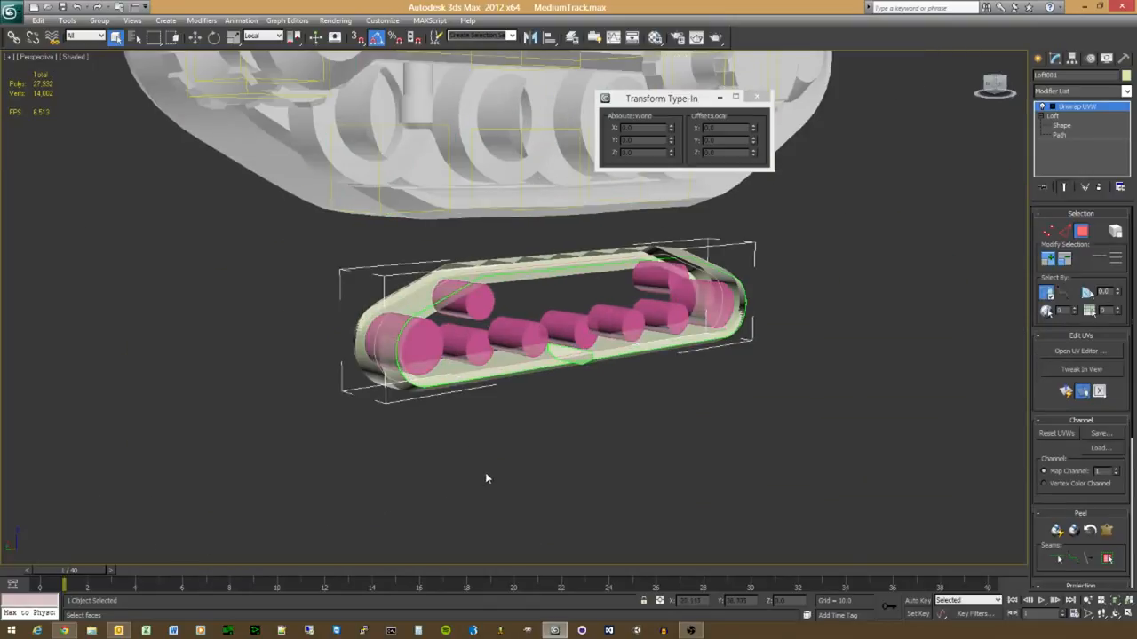
pyautogui.scroll(5, 485, 479)
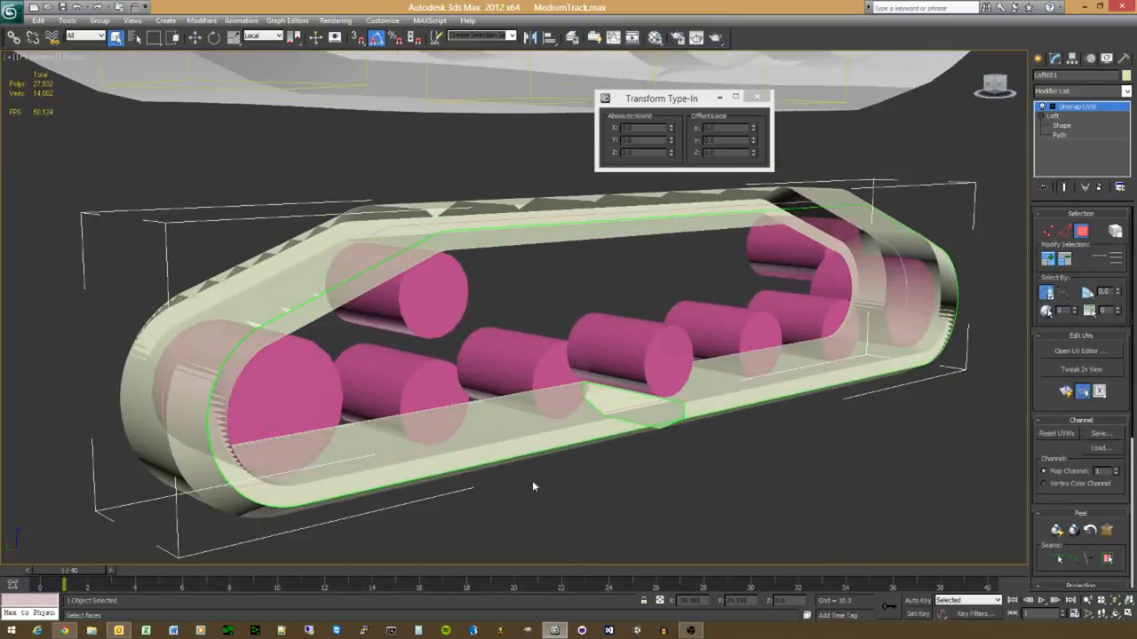
pyautogui.moveTo(612, 476); pyautogui.dragTo(586, 462, button='middle')
pyautogui.hotkey('alt', 'x')
pyautogui.rightClick(589, 458)
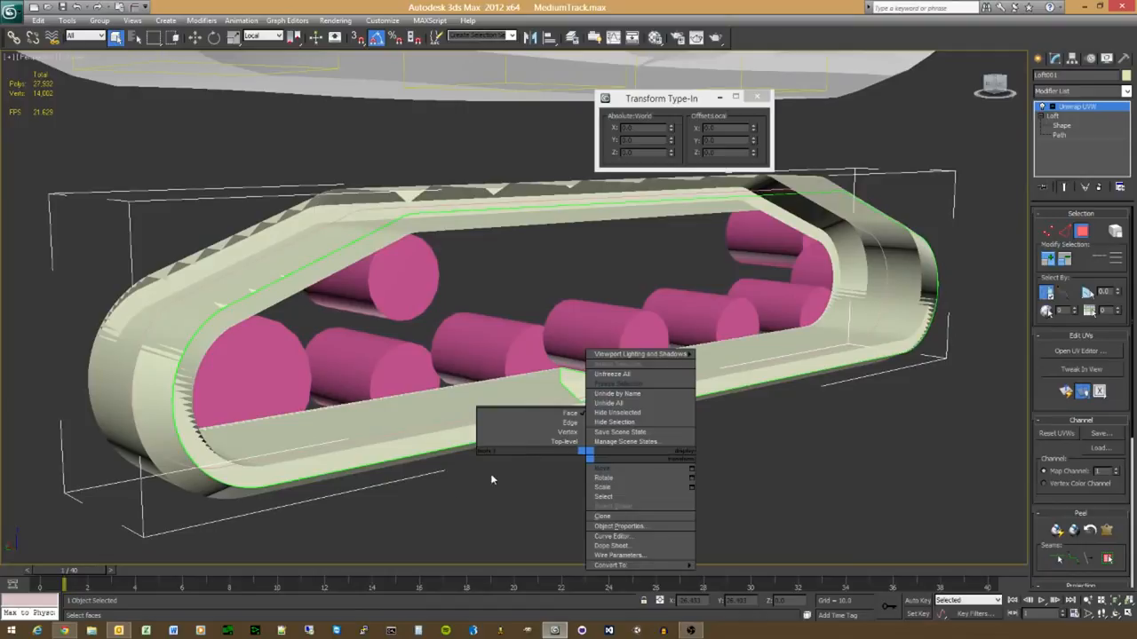
# Step: Inspect the lofted track band from both sides in see-through display, looking at the spikes along its edges
pyautogui.hotkey('alt', 'x')
pyautogui.press('space')
pyautogui.moveTo(464, 504)
pyautogui.keyDown('alt'); pyautogui.mouseDown(button='middle')
pyautogui.moveTo(421, 472)
pyautogui.moveTo(475, 502)
pyautogui.mouseUp(button='middle'); pyautogui.keyUp('alt')
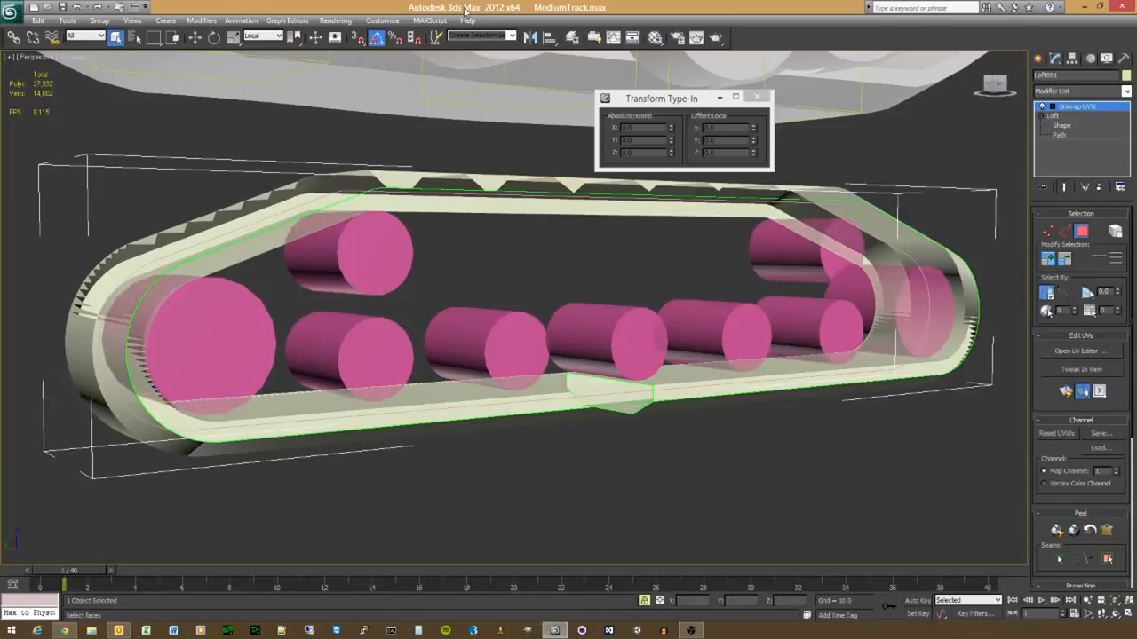
pyautogui.moveTo(462, 8); pyautogui.dragTo(1048, 0)
pyautogui.keyDown('alt'); pyautogui.moveTo(485, 495); pyautogui.dragTo(414, 500, button='middle'); pyautogui.keyUp('alt')
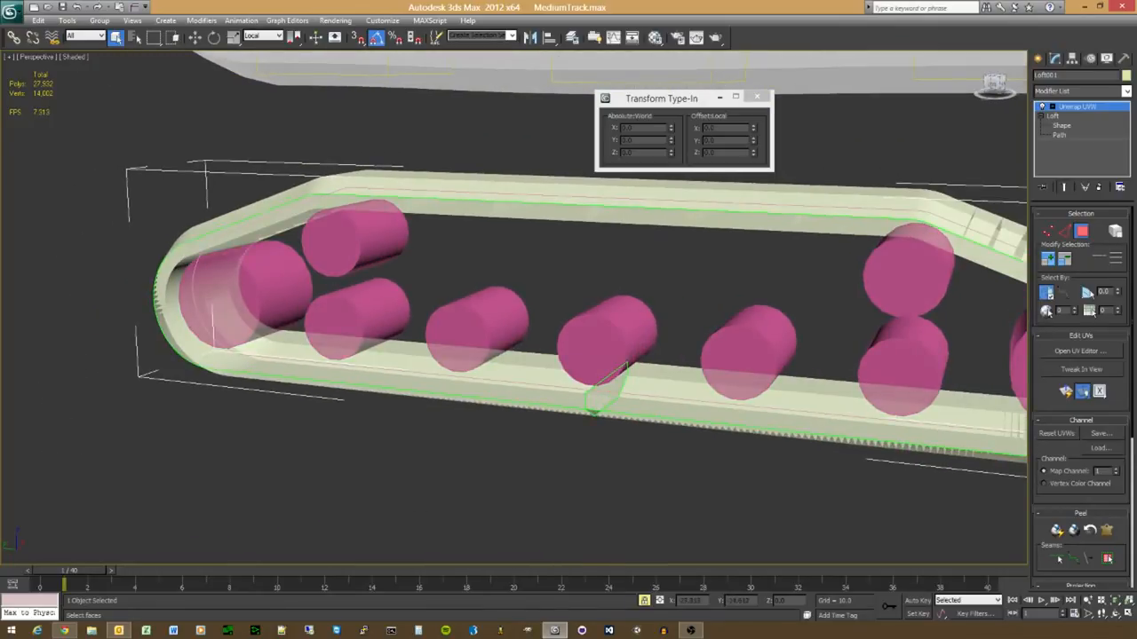
pyautogui.hotkey('alt', 'Tab')
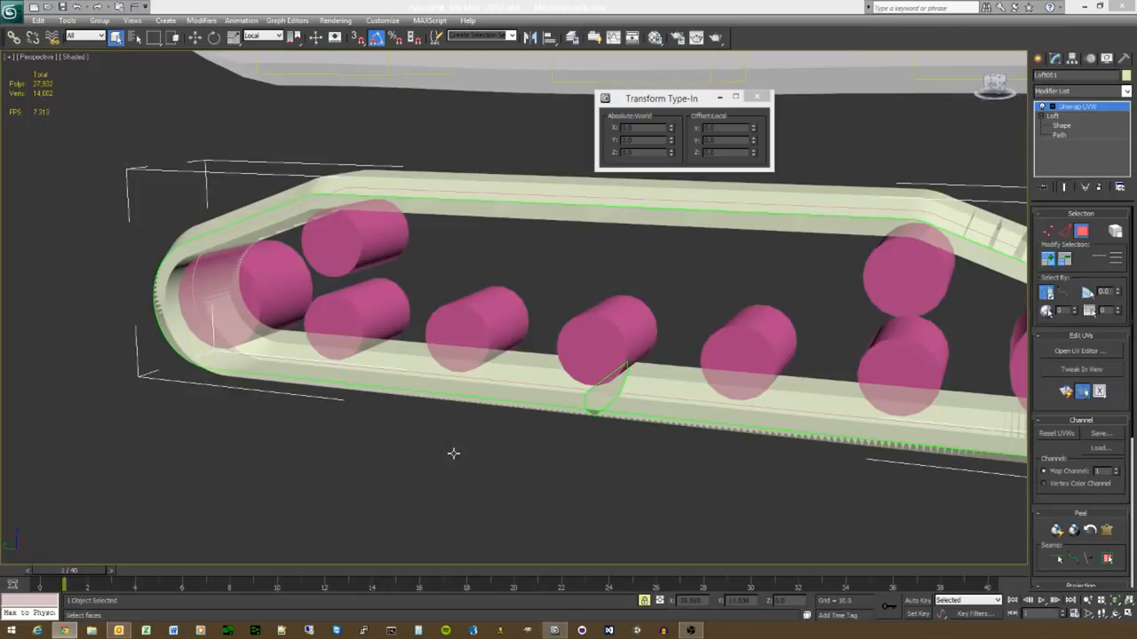
pyautogui.keyDown('alt'); pyautogui.moveTo(462, 450); pyautogui.dragTo(527, 438, button='middle'); pyautogui.keyUp('alt')
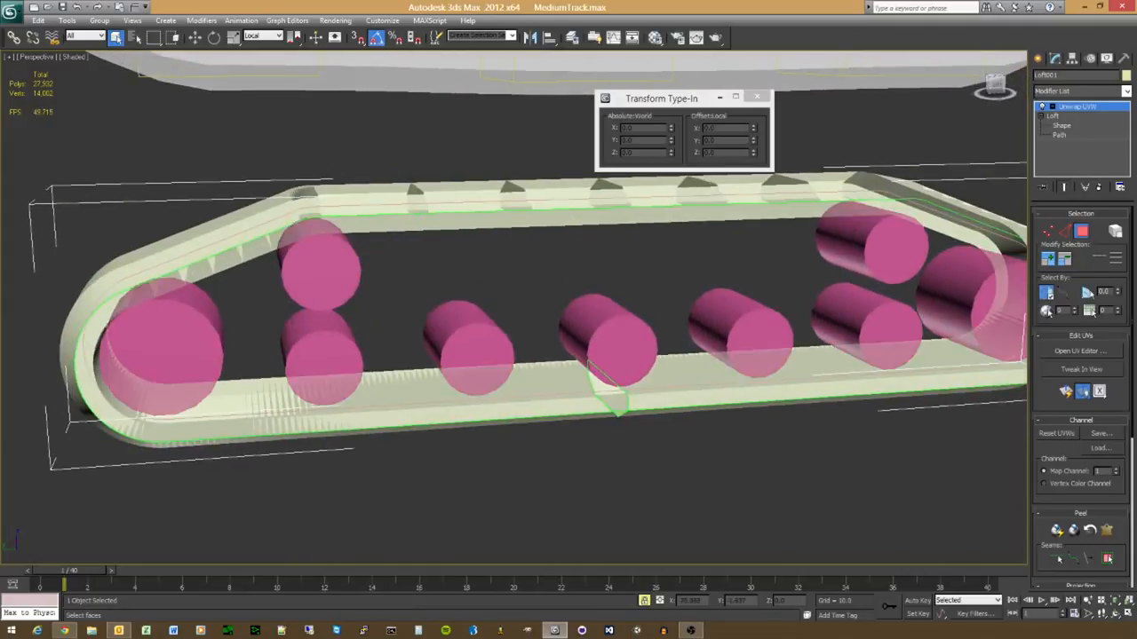
# Step: Start saving the scene under a new name and create and open a TwitchTrack folder inside KSPParts
pyautogui.click(12, 17)
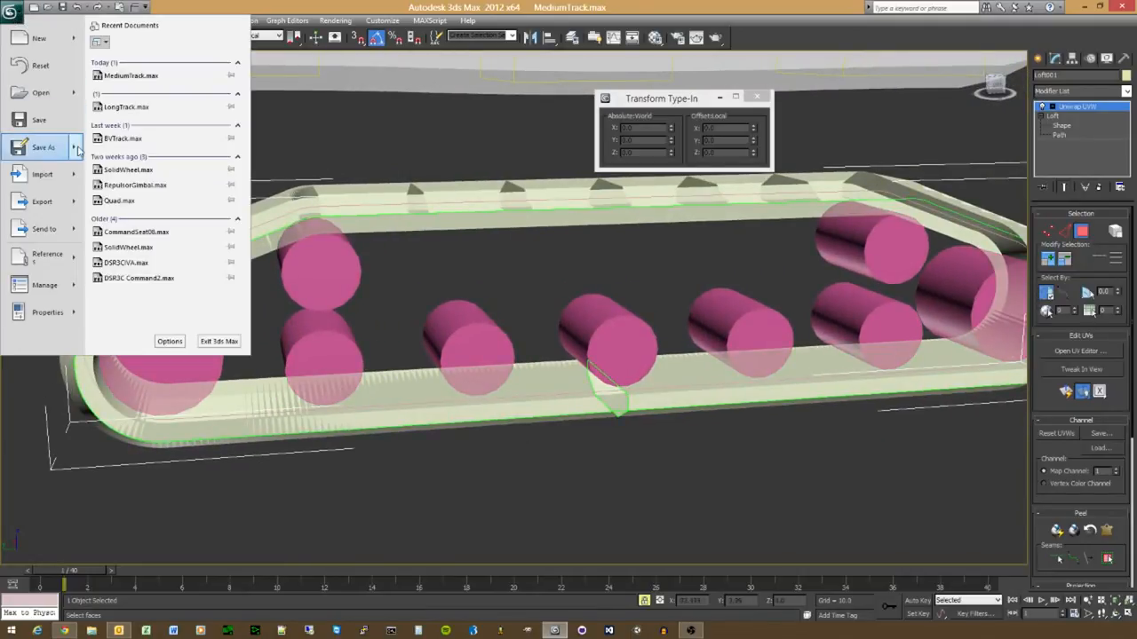
pyautogui.click(40, 148)
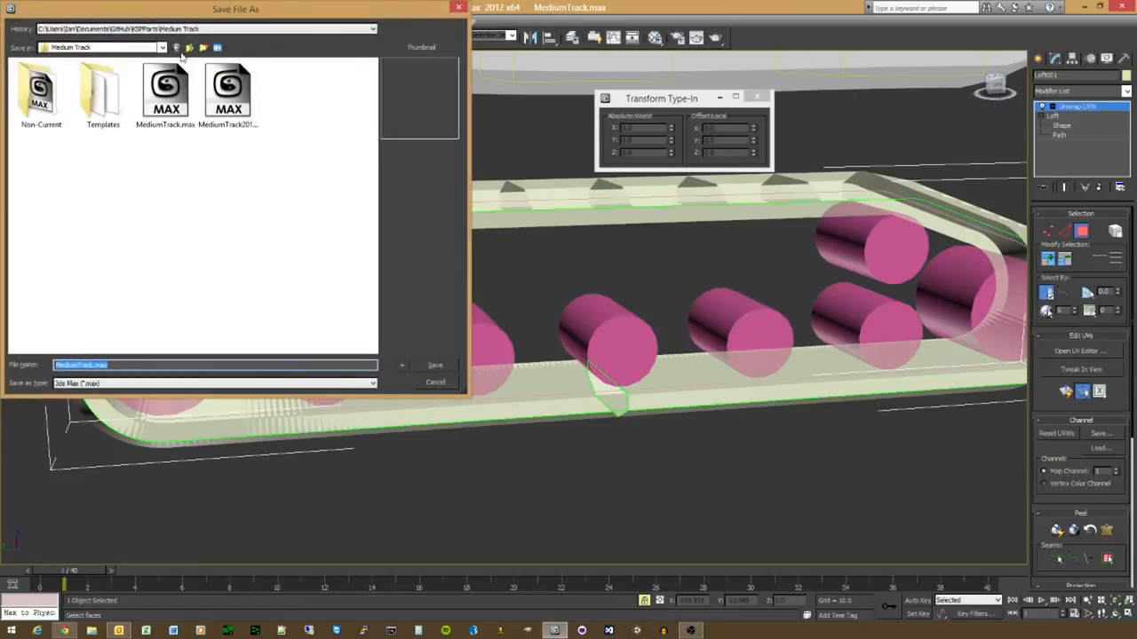
pyautogui.click(177, 47)
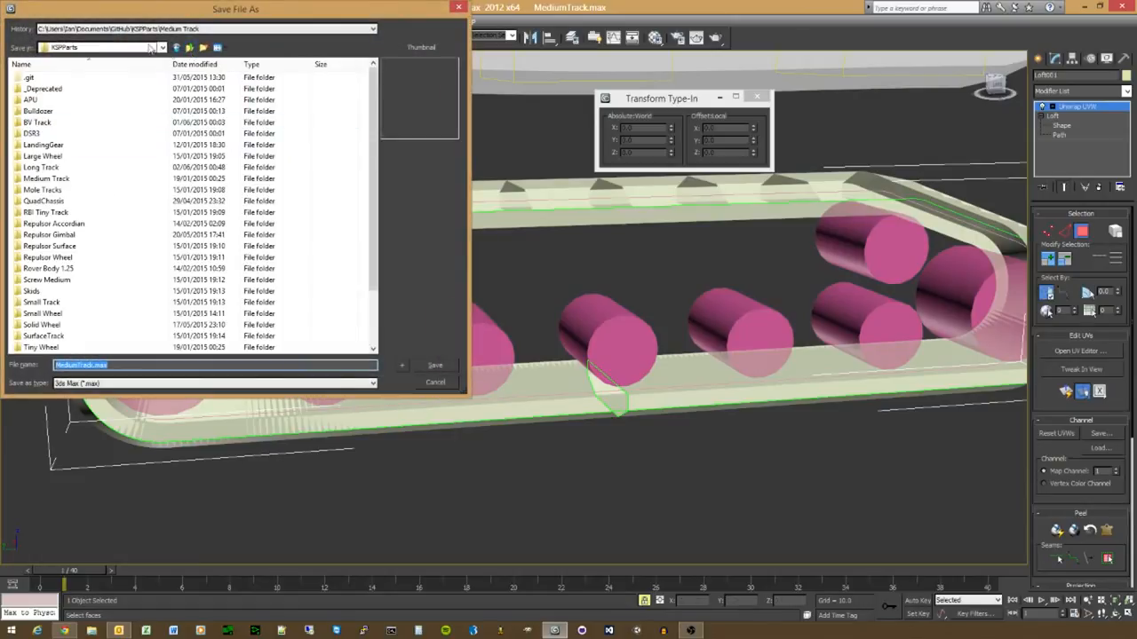
pyautogui.click(203, 47)
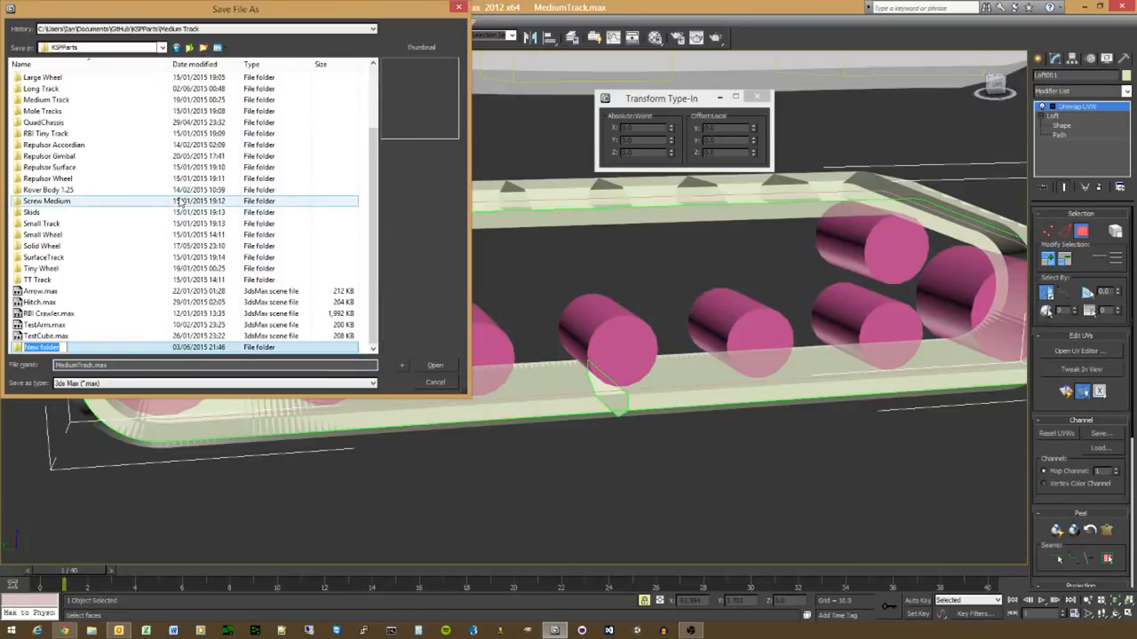
pyautogui.write('TwitchTrack')
pyautogui.doubleClick(58, 347)
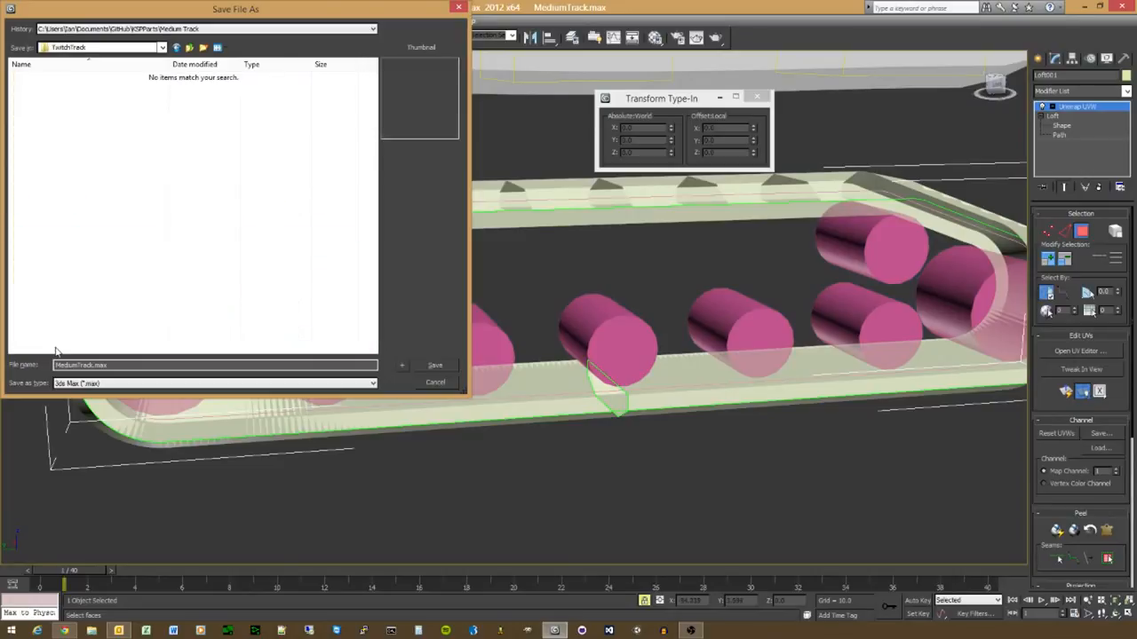
# Step: Save the scene in the TwitchTrack folder as Track.max
pyautogui.click(112, 365)
pyautogui.doubleClick(92, 365)
pyautogui.write('isTrack')
pyautogui.press('BackSpace')
pyautogui.press('BackSpace')
pyautogui.press('Return')
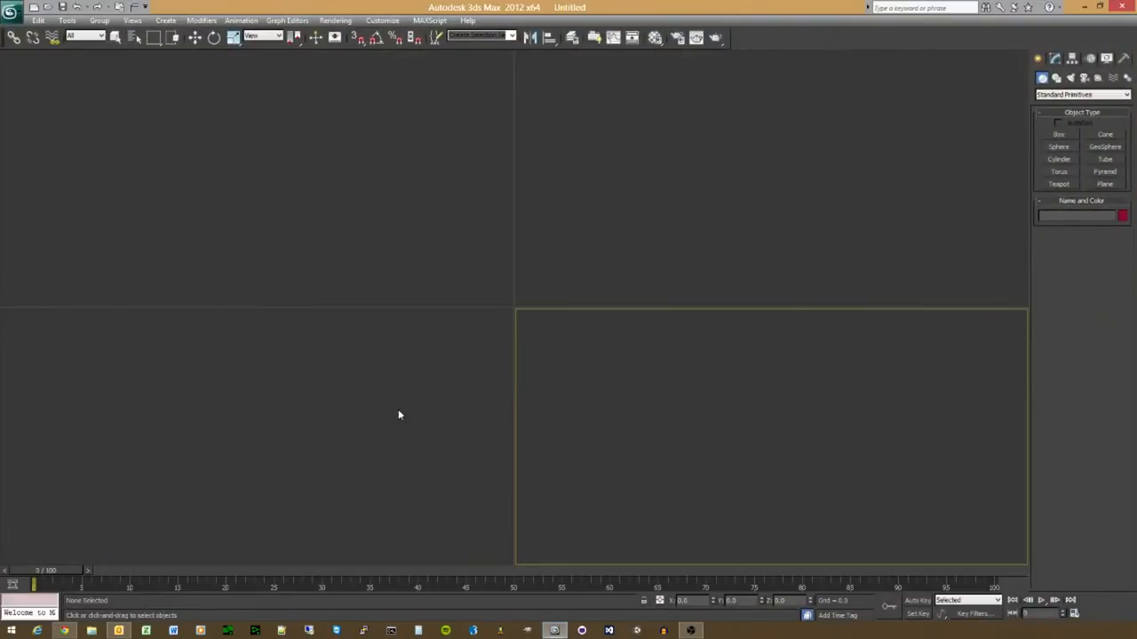
# Step: Reopen the recent Track.max file, adopting the file's unit scale and continuing without the missing texture file
pyautogui.click(16, 12)
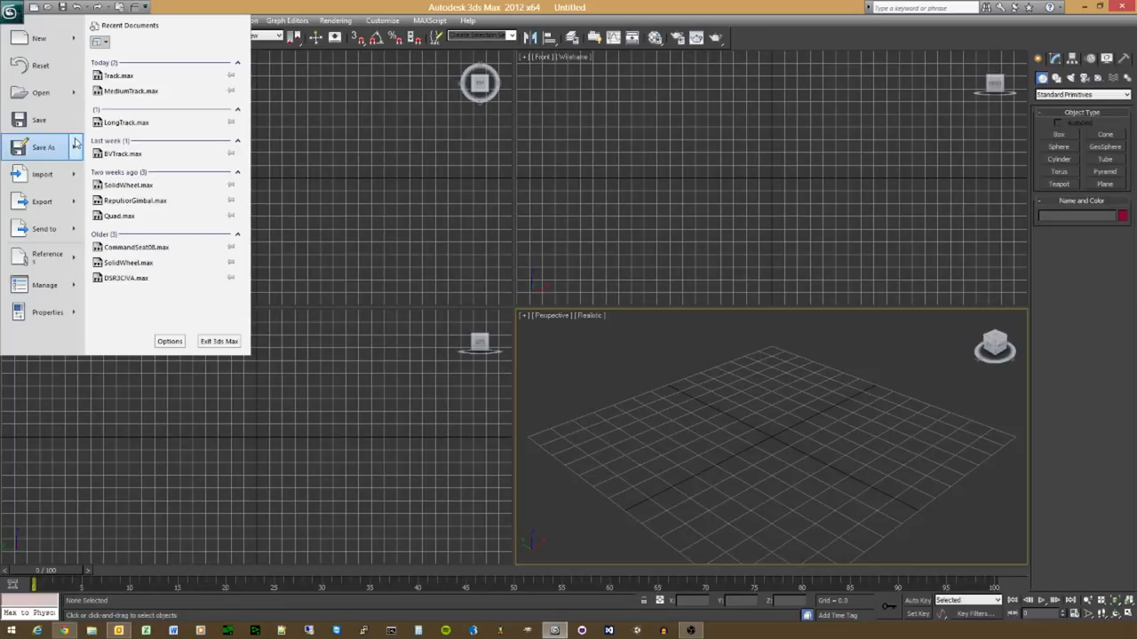
pyautogui.click(118, 76)
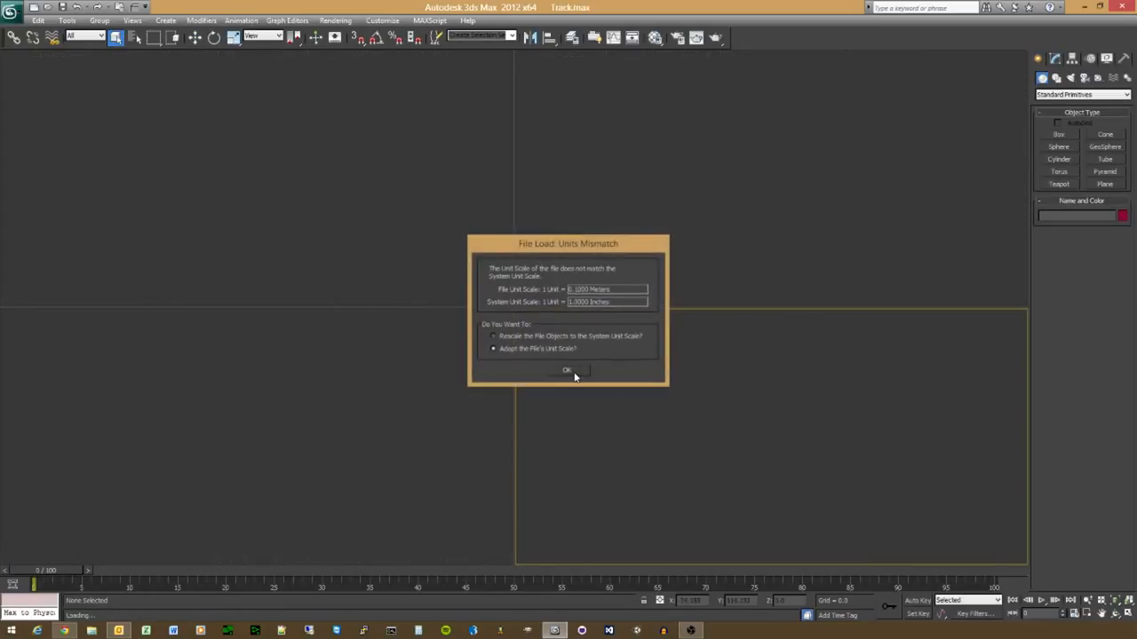
pyautogui.click(572, 372)
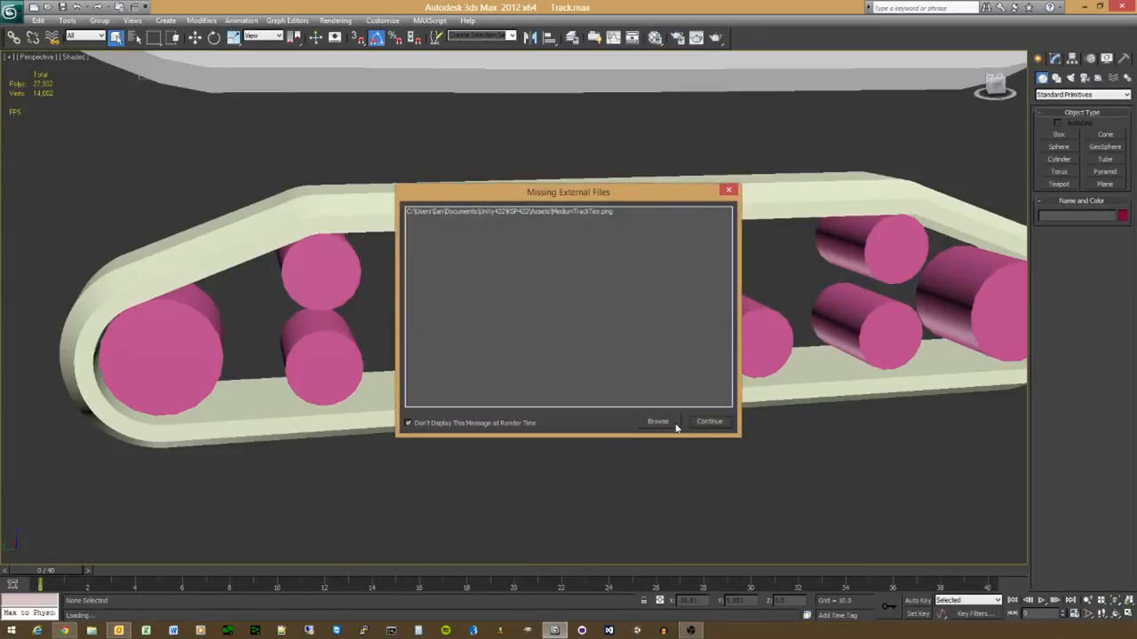
pyautogui.click(708, 422)
# Step: Check the reopened track band's surface and wheels from several angles, selecting and deselecting the band
pyautogui.keyDown('alt'); pyautogui.moveTo(577, 416); pyautogui.dragTo(477, 368, button='middle'); pyautogui.keyUp('alt')
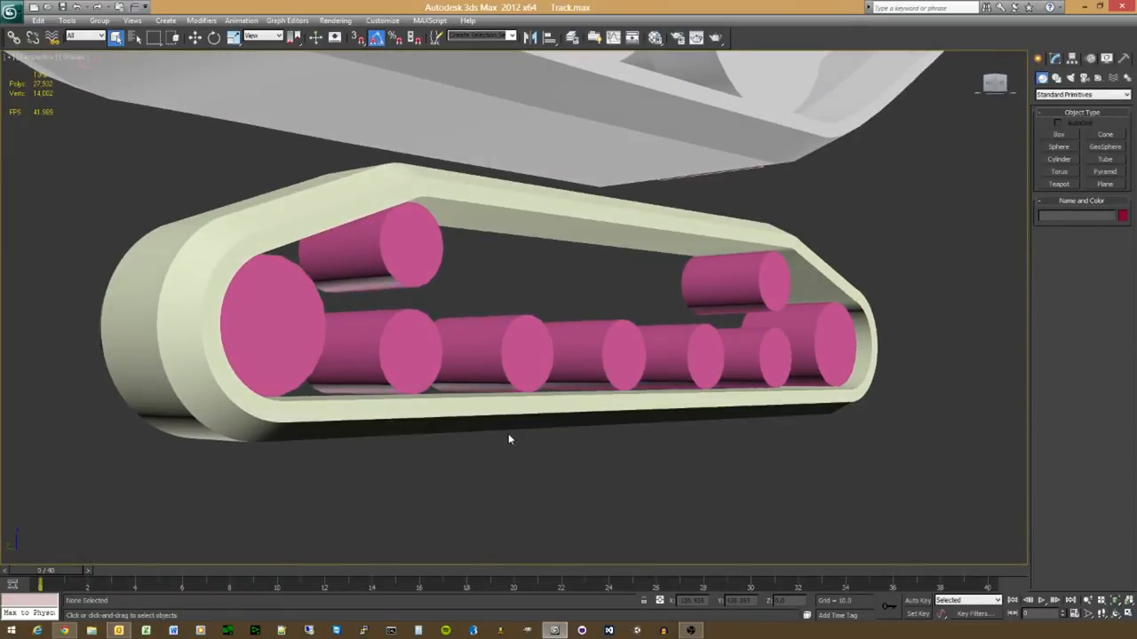
pyautogui.keyDown('alt'); pyautogui.moveTo(509, 439); pyautogui.dragTo(435, 449, button='middle'); pyautogui.keyUp('alt')
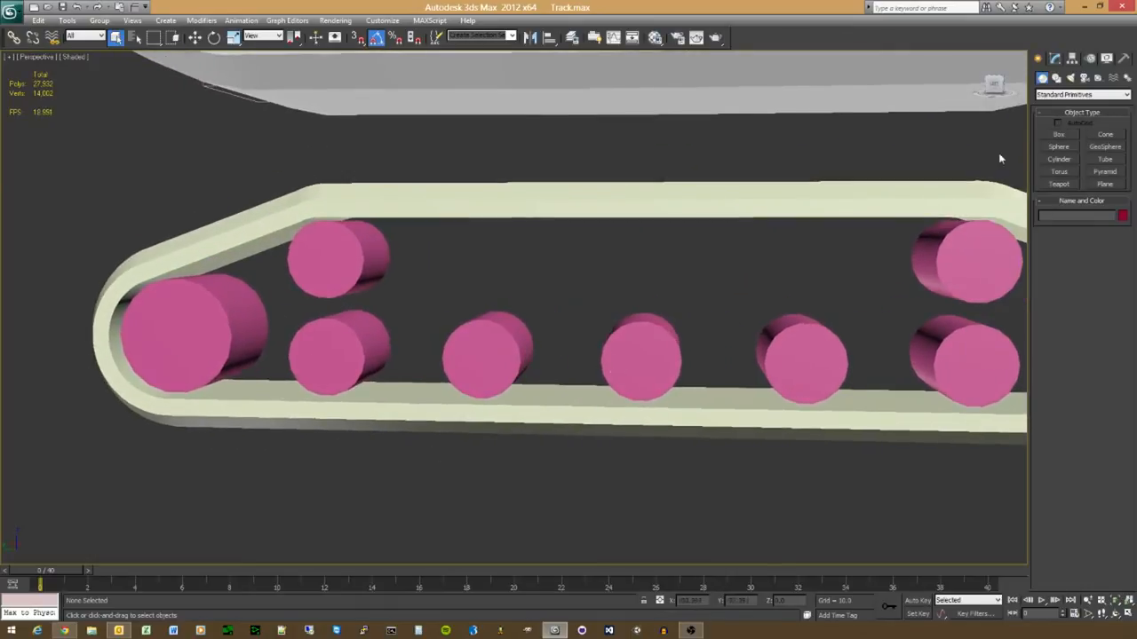
pyautogui.click(1055, 59)
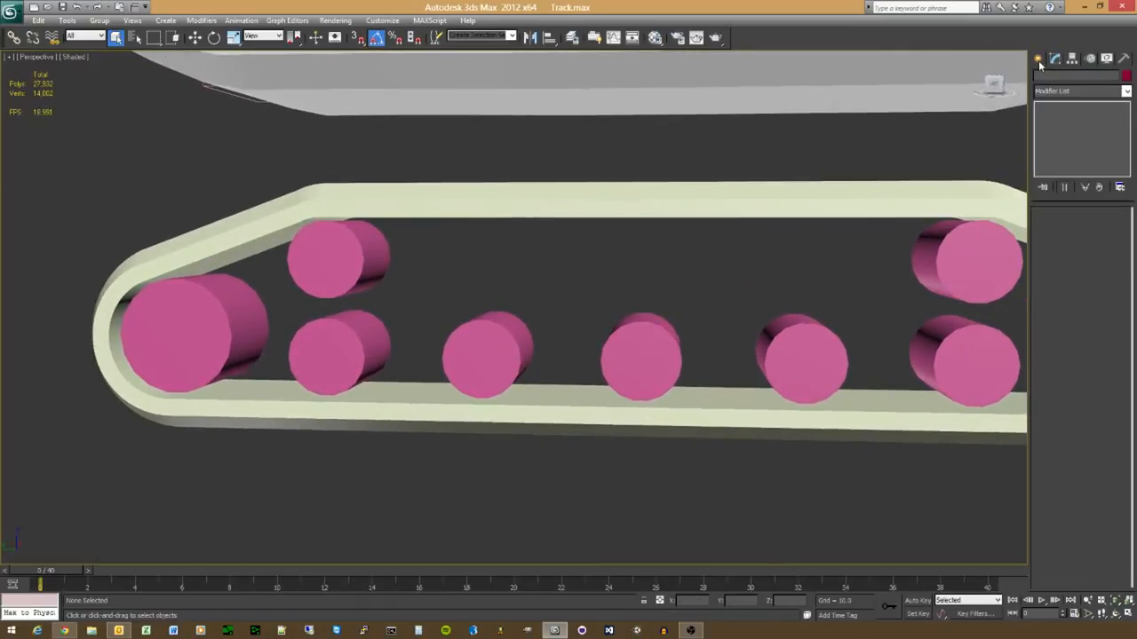
pyautogui.click(1039, 59)
pyautogui.click(435, 403)
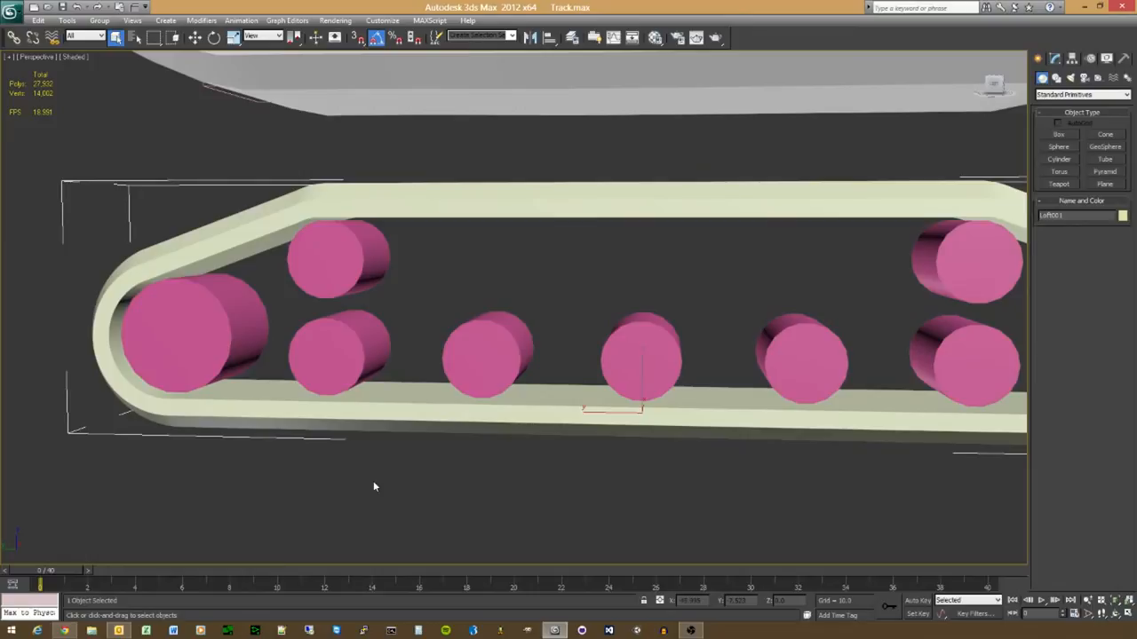
pyautogui.keyDown('alt'); pyautogui.moveTo(387, 480); pyautogui.dragTo(430, 486, button='middle'); pyautogui.keyUp('alt')
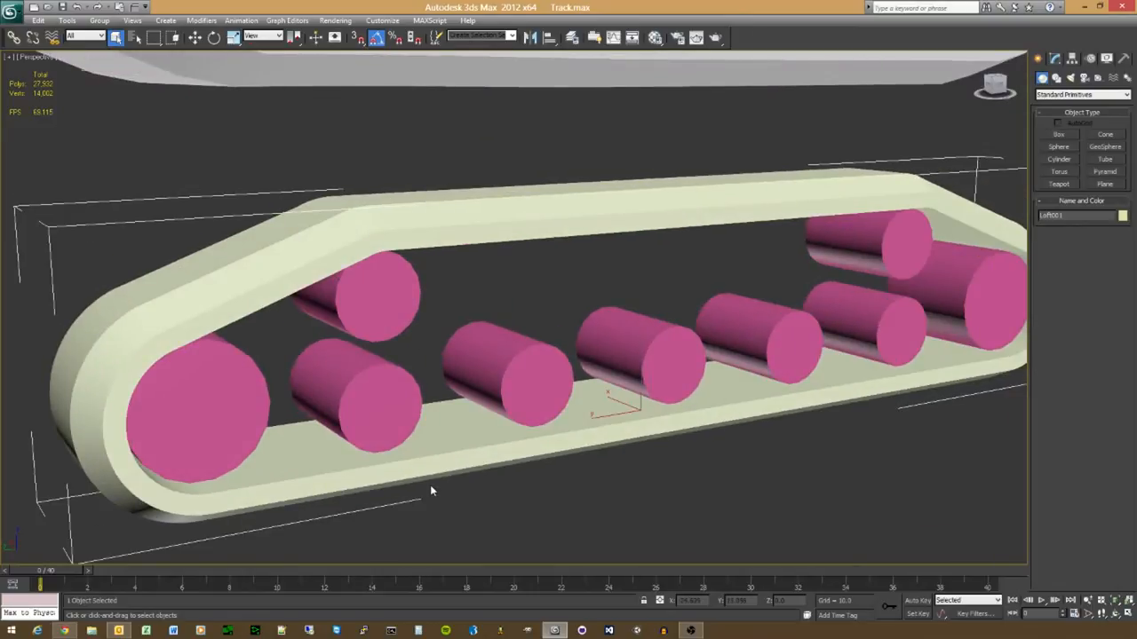
pyautogui.moveTo(508, 452); pyautogui.dragTo(486, 431, button='middle')
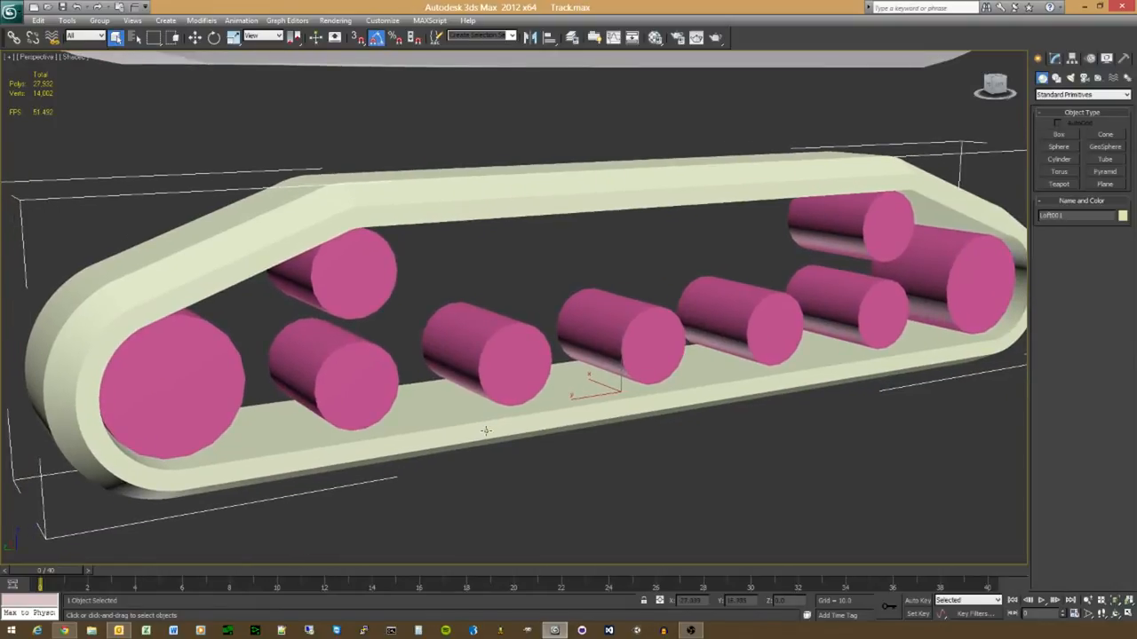
pyautogui.click(509, 288)
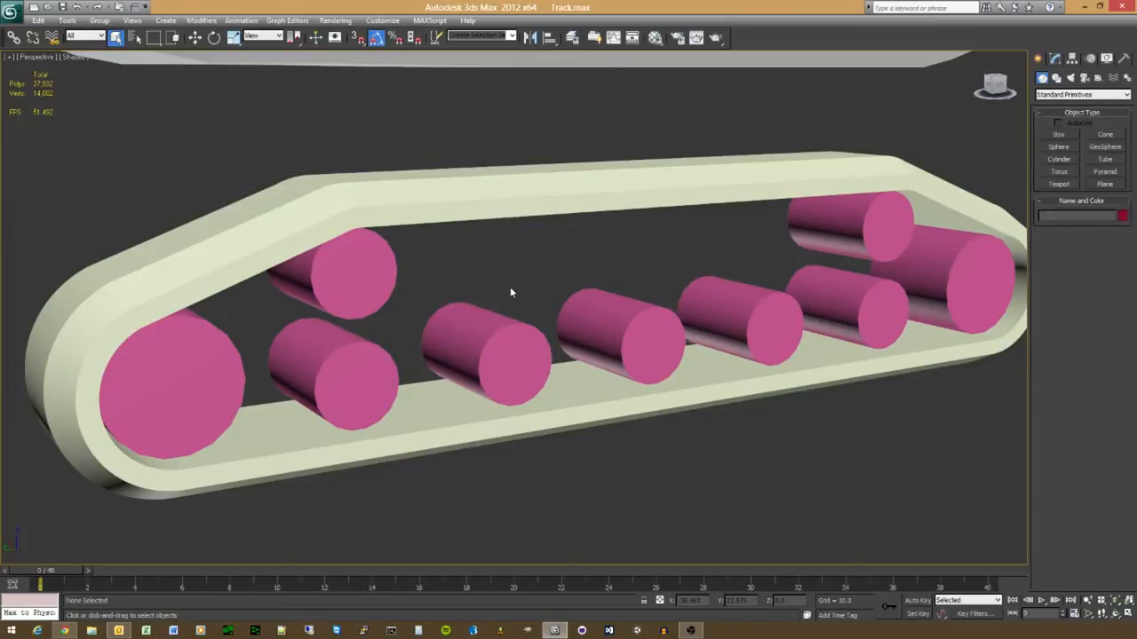
pyautogui.moveTo(510, 286)
pyautogui.keyDown('alt'); pyautogui.mouseDown(button='middle')
pyautogui.moveTo(500, 293)
pyautogui.moveTo(512, 302)
pyautogui.moveTo(601, 271)
pyautogui.moveTo(499, 284)
pyautogui.mouseUp(button='middle'); pyautogui.keyUp('alt')
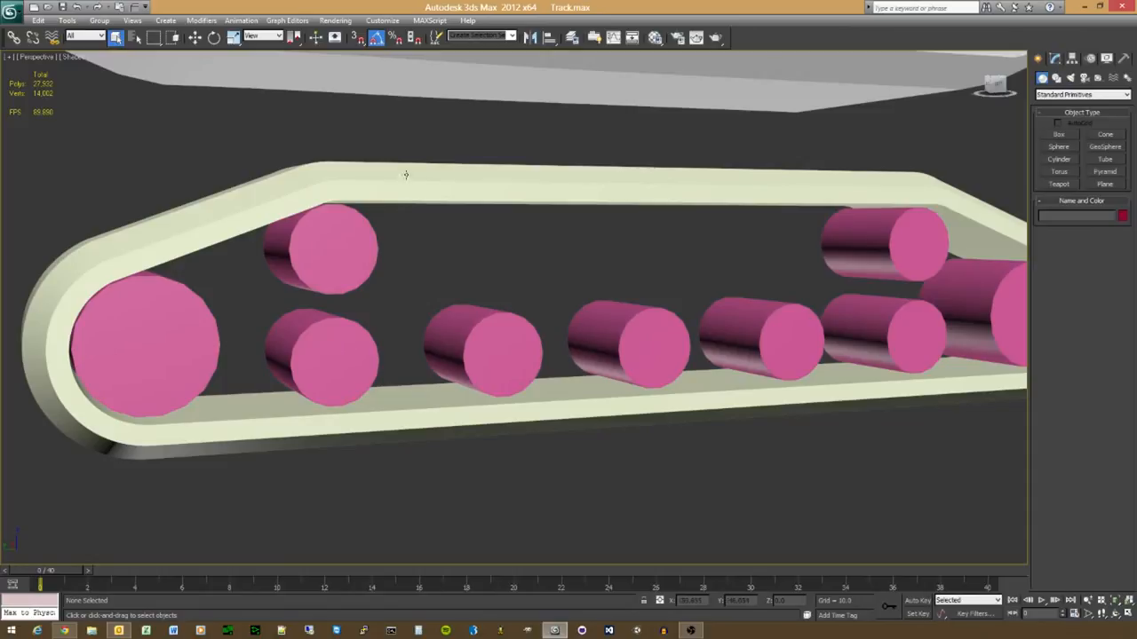
# Step: Select the lofted track band and review the Unwrap UVW modifier in its stack
pyautogui.click(397, 202)
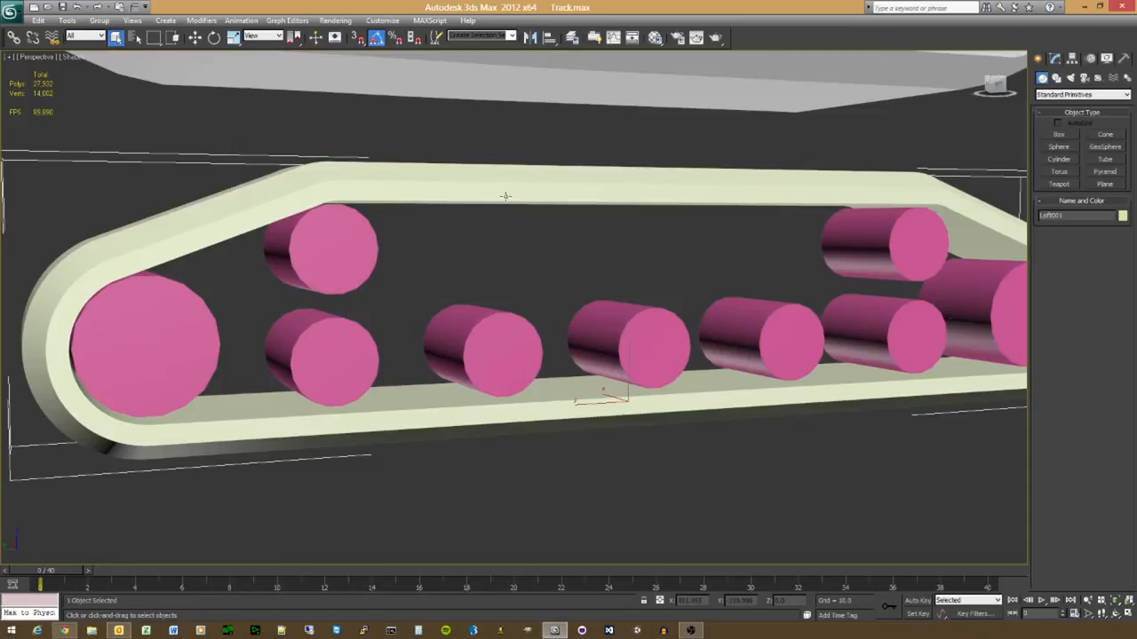
pyautogui.click(1054, 59)
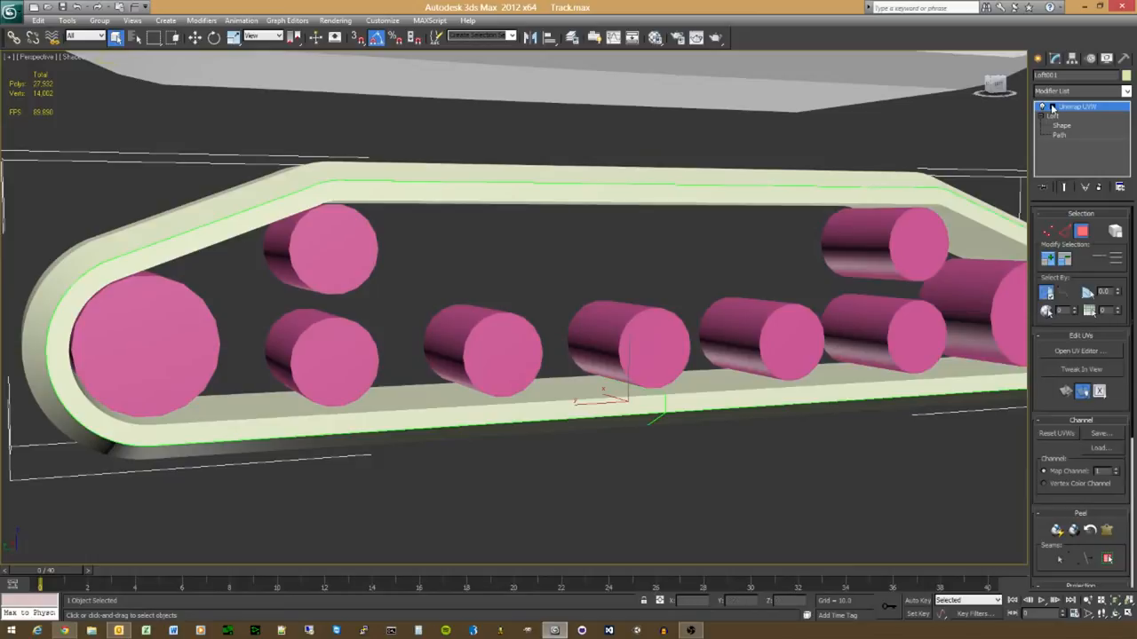
pyautogui.click(1052, 108)
pyautogui.click(1053, 108)
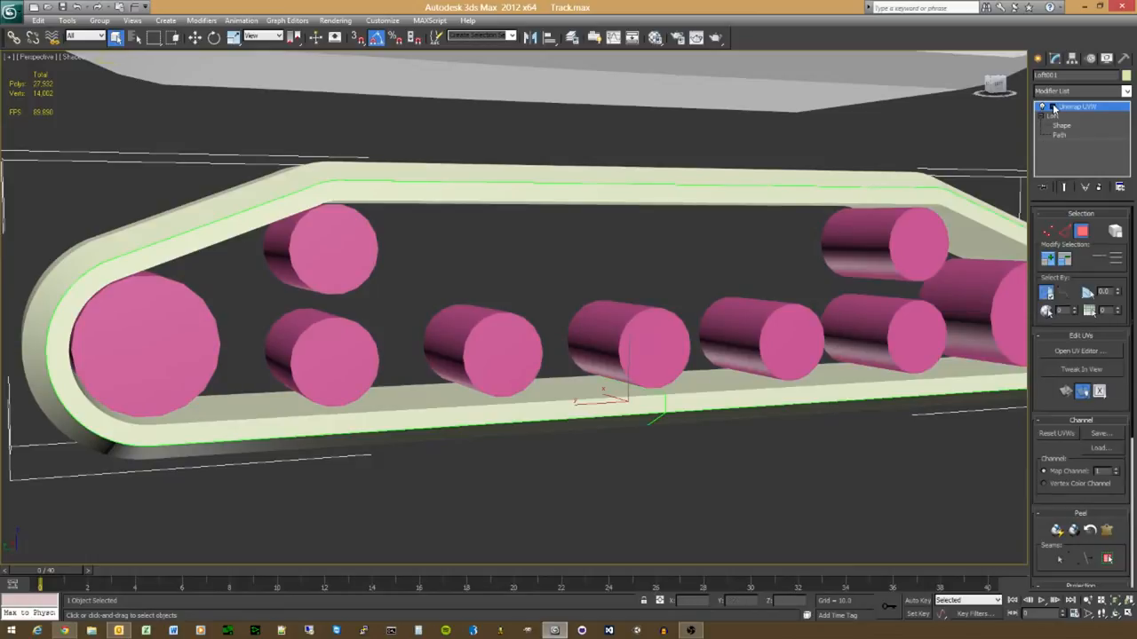
pyautogui.click(1038, 59)
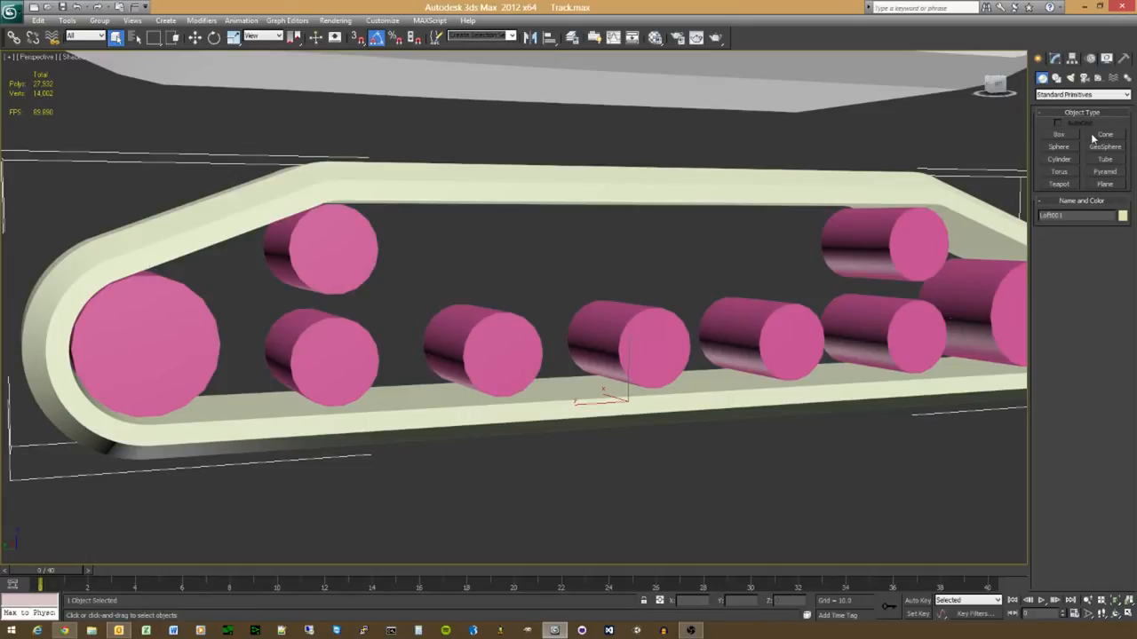
pyautogui.click(1057, 78)
pyautogui.click(1098, 78)
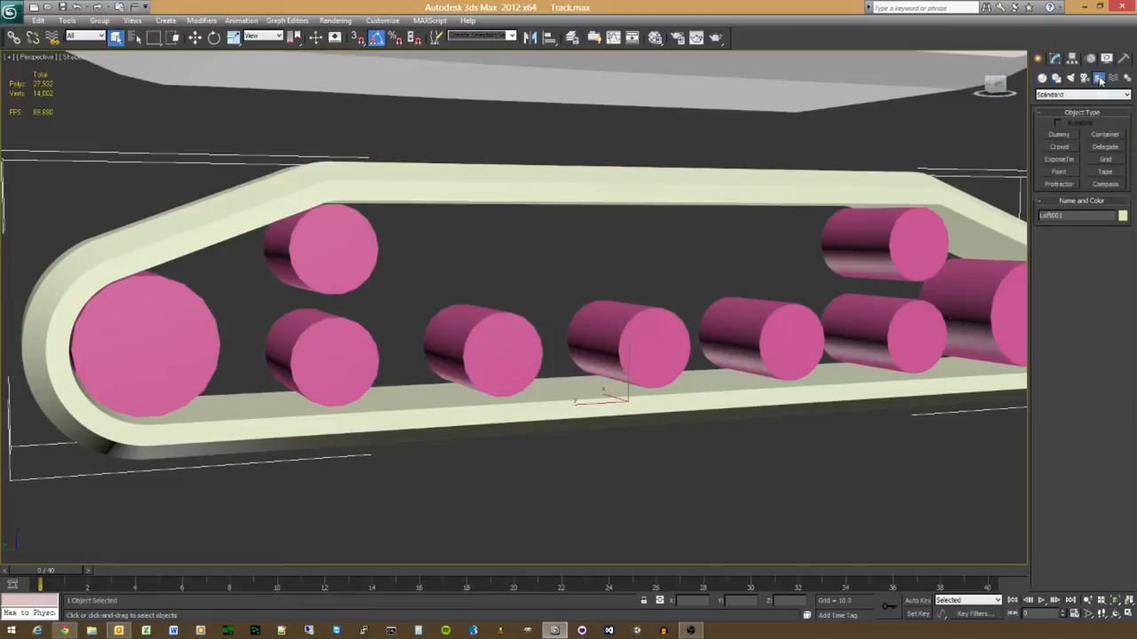
pyautogui.click(1058, 134)
pyautogui.press('t')
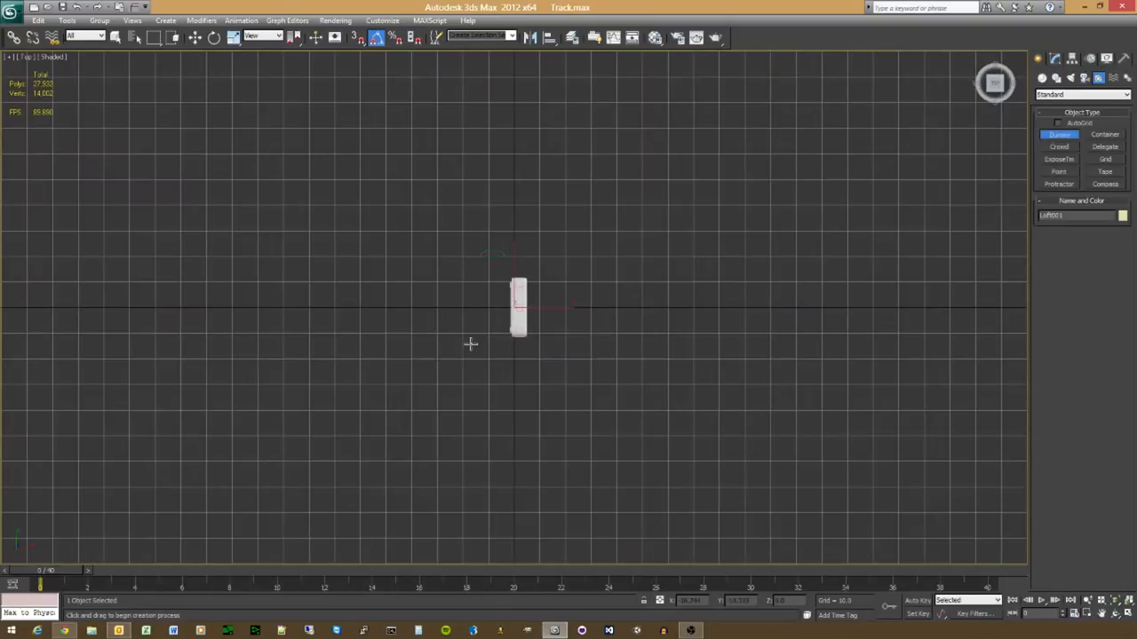
pyautogui.scroll(5, 470, 342)
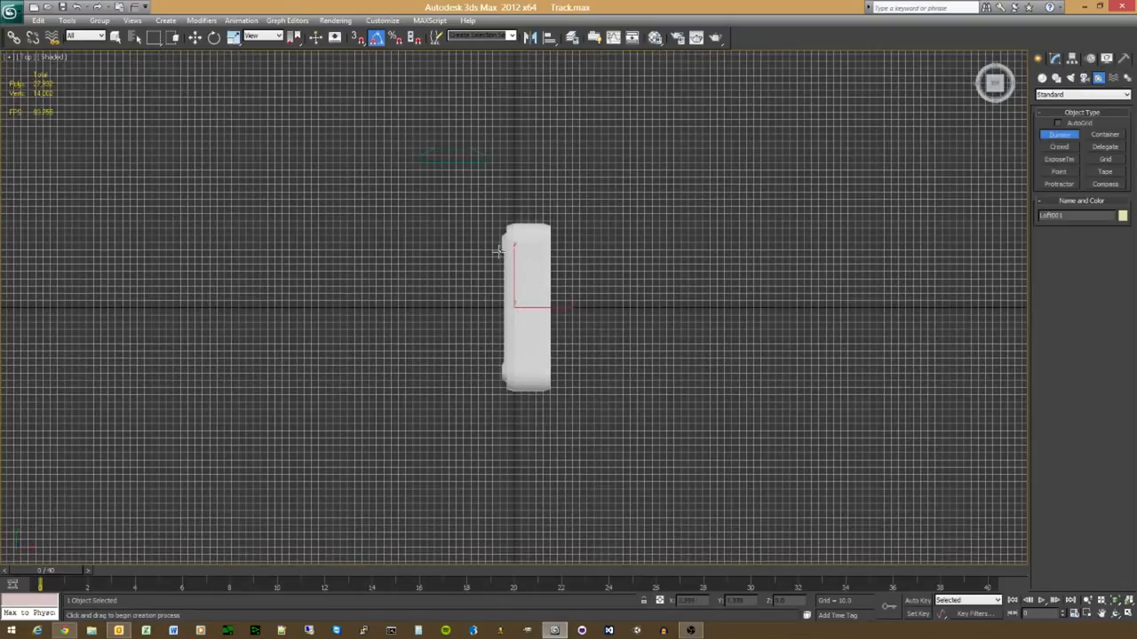
pyautogui.rightClick(457, 262)
# Step: Unfreeze all objects and hide the old track model above the new one, leaving only the lofted band and wheels
pyautogui.rightClick(451, 265)
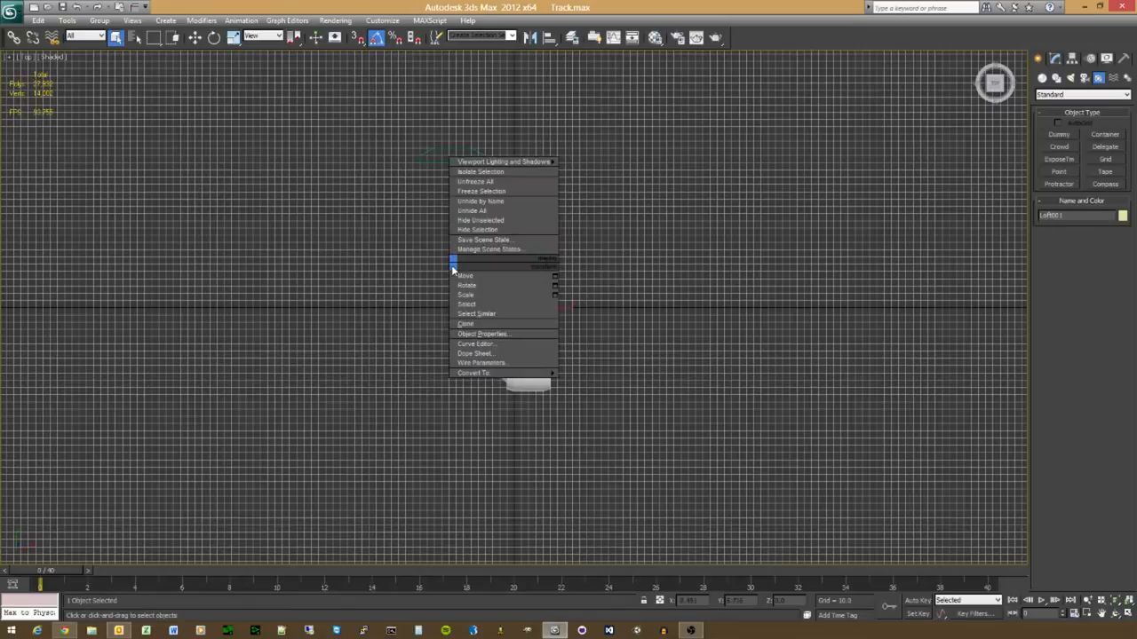
pyautogui.click(484, 182)
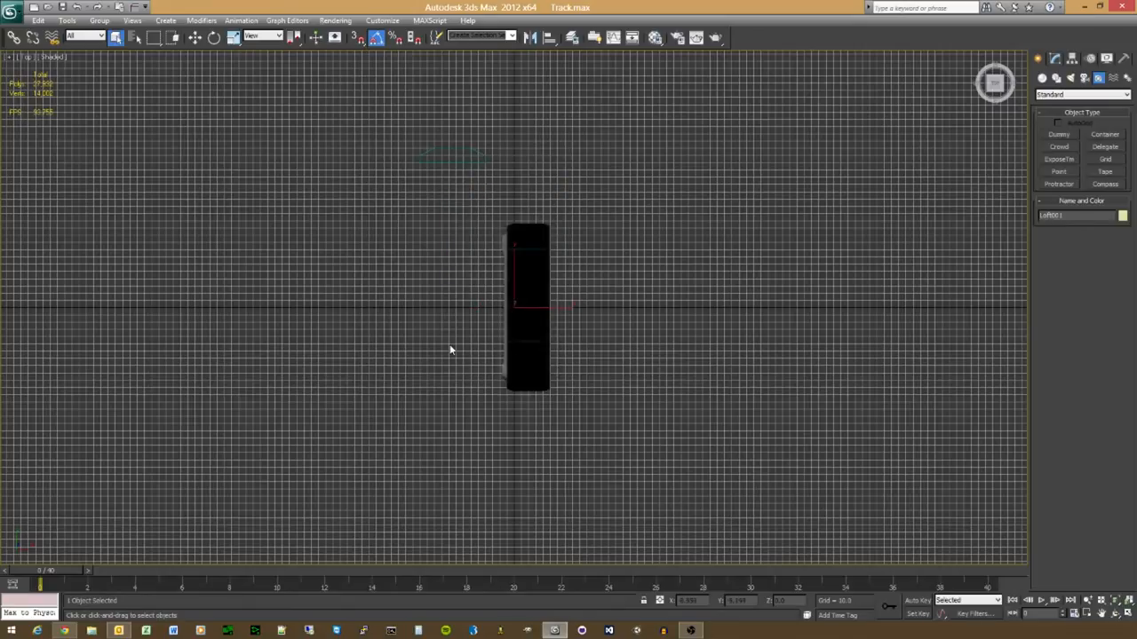
pyautogui.keyDown('alt'); pyautogui.moveTo(452, 347); pyautogui.dragTo(556, 257, button='middle'); pyautogui.keyUp('alt')
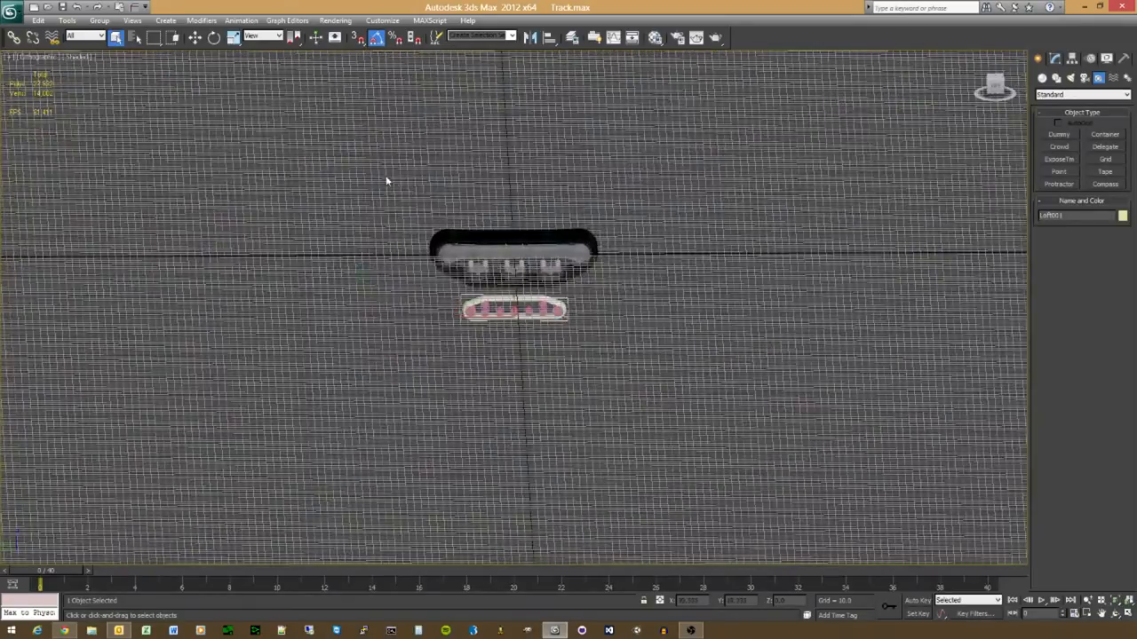
pyautogui.moveTo(395, 177); pyautogui.dragTo(626, 291)
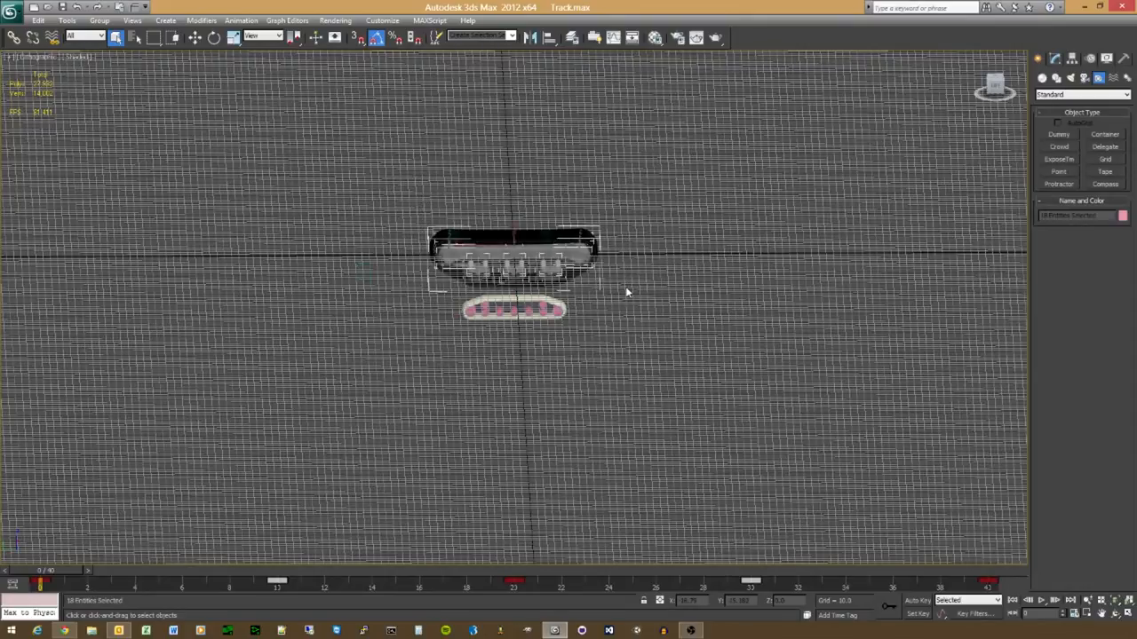
pyautogui.rightClick(526, 257)
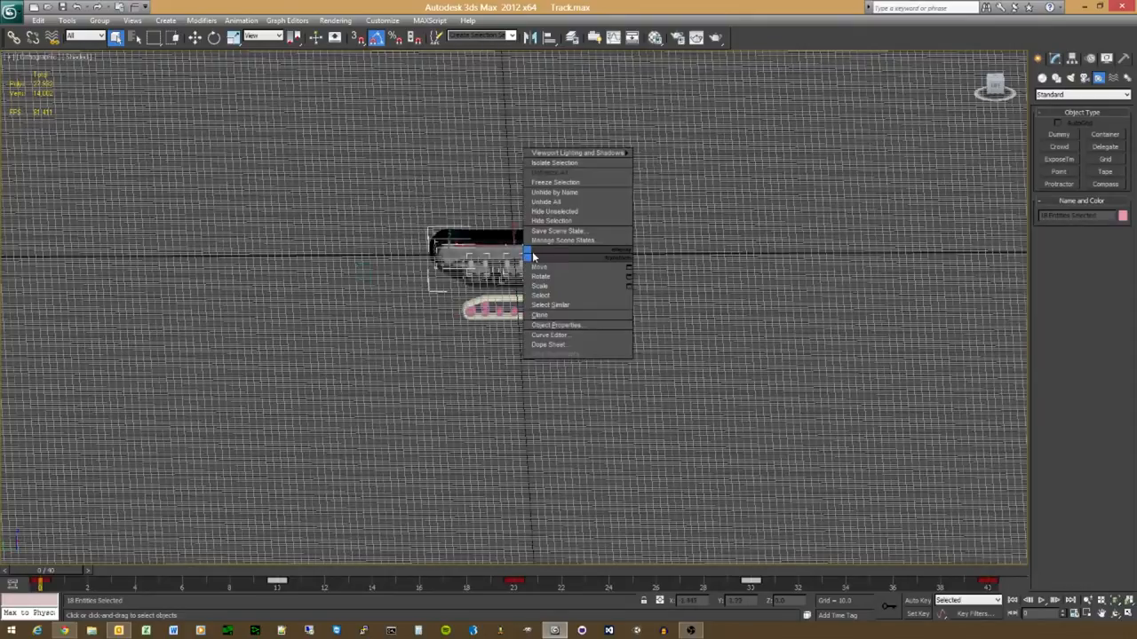
pyautogui.click(551, 221)
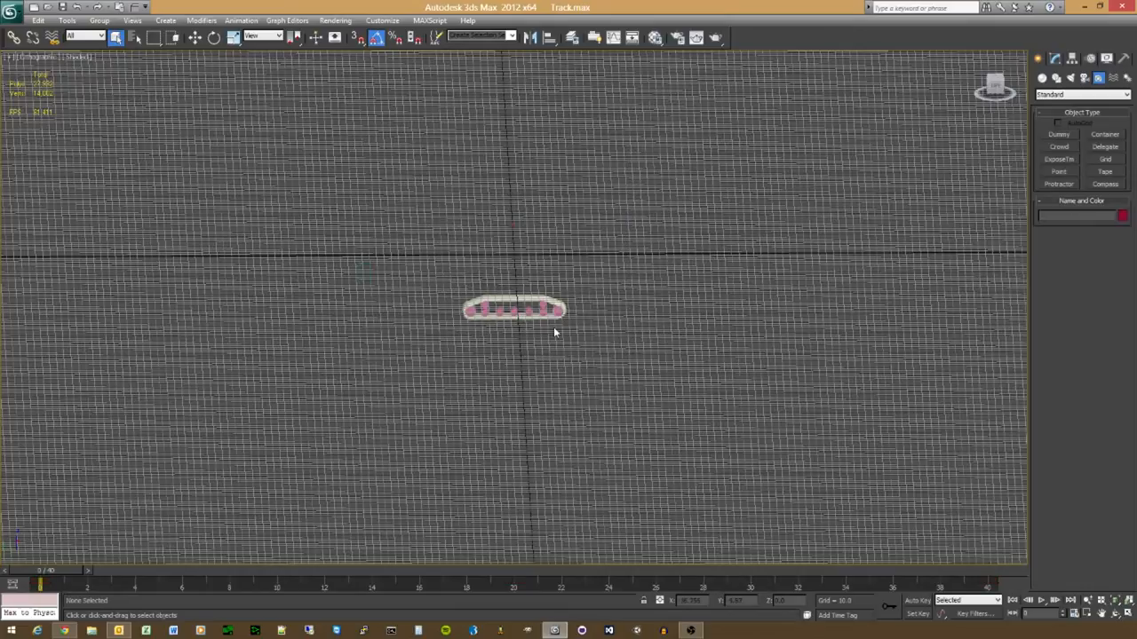
pyautogui.press('t')
pyautogui.press('z')
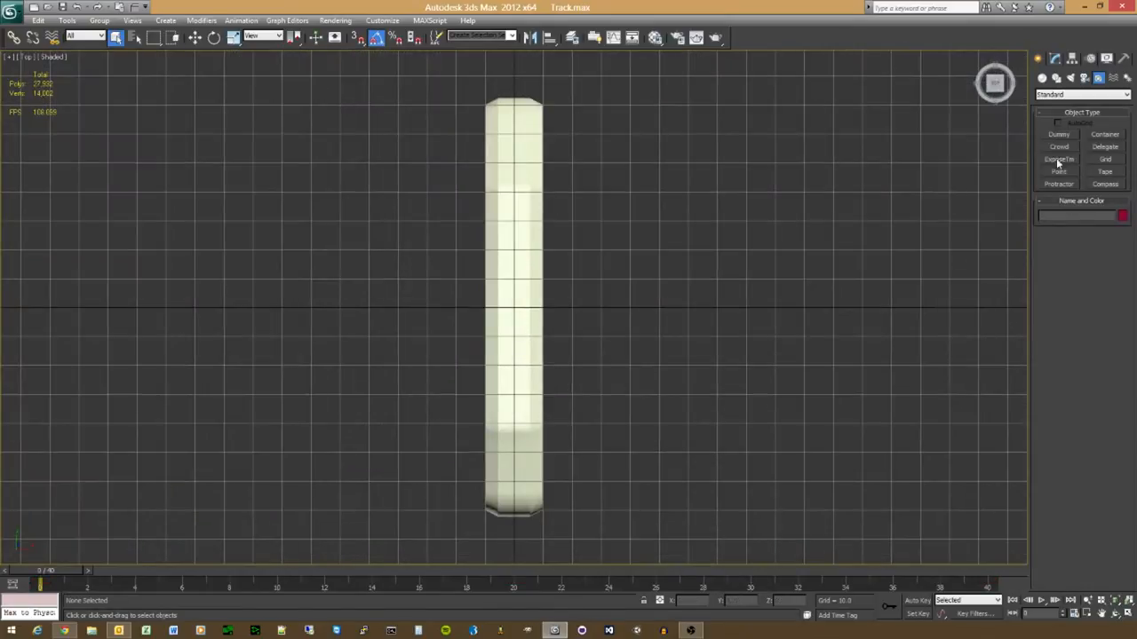
# Step: In the Left view, turn on 3D vertex snapping and create a dummy helper centred on the leftmost small lower wheel
pyautogui.click(1060, 133)
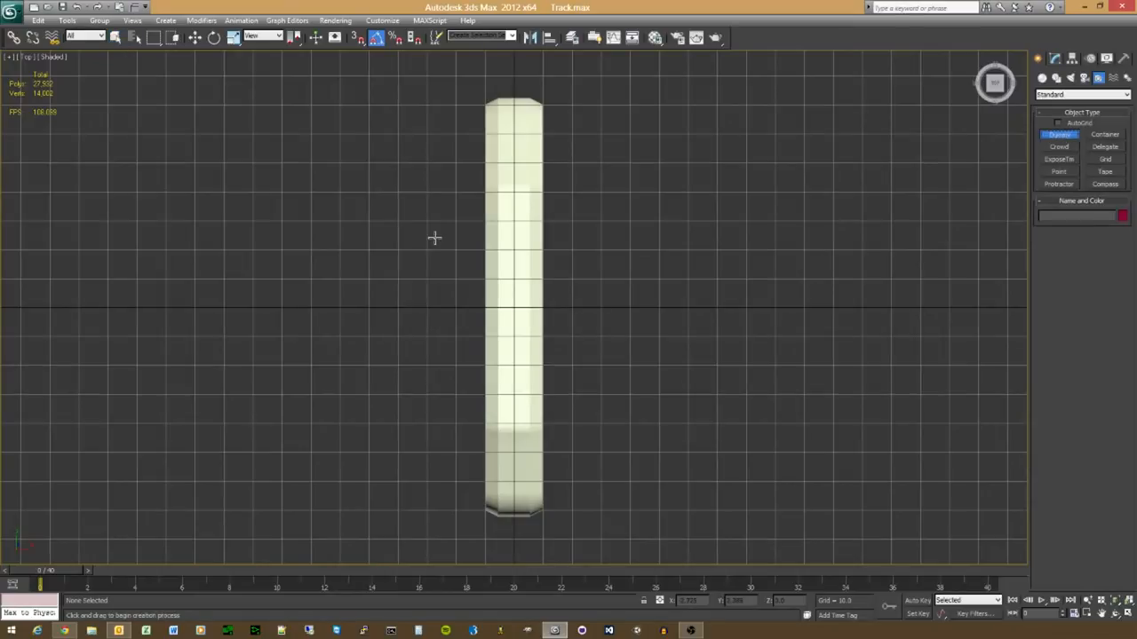
pyautogui.press('l')
pyautogui.moveTo(459, 475); pyautogui.dragTo(449, 305, button='middle')
pyautogui.scroll(3, 449, 304)
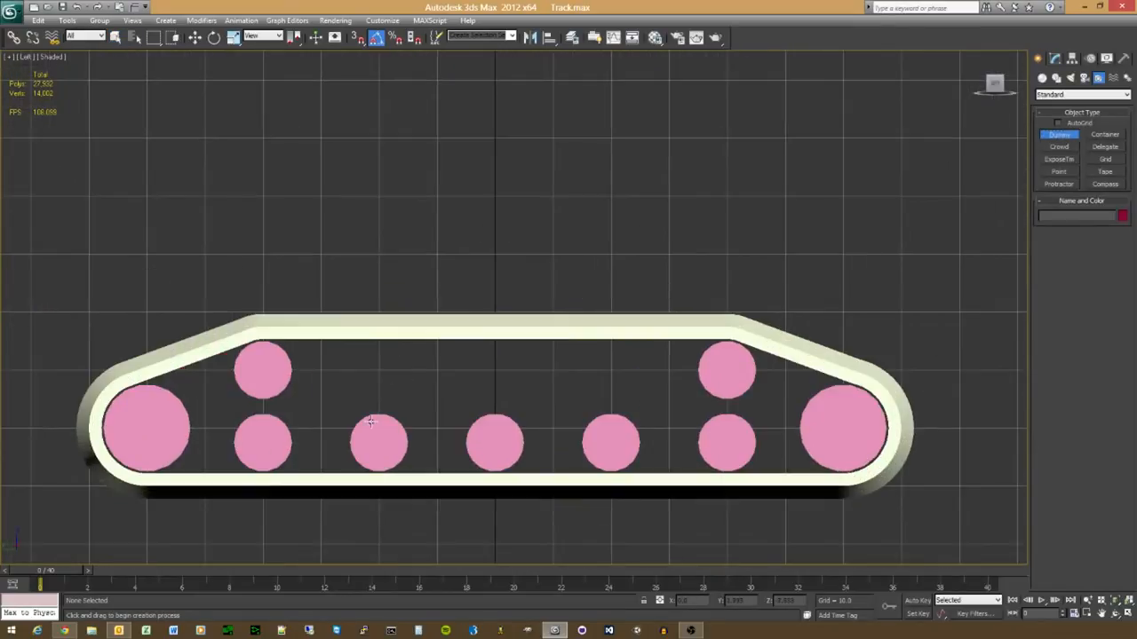
pyautogui.moveTo(309, 454); pyautogui.dragTo(455, 269, button='middle')
pyautogui.scroll(3, 454, 269)
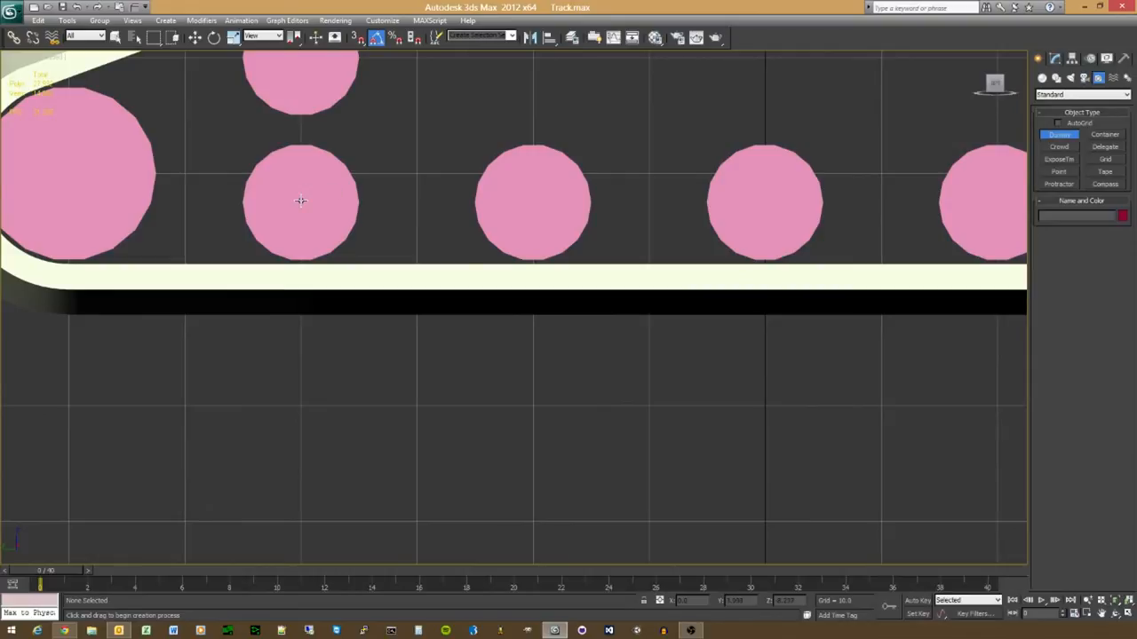
pyautogui.click(361, 40)
pyautogui.rightClick(362, 40)
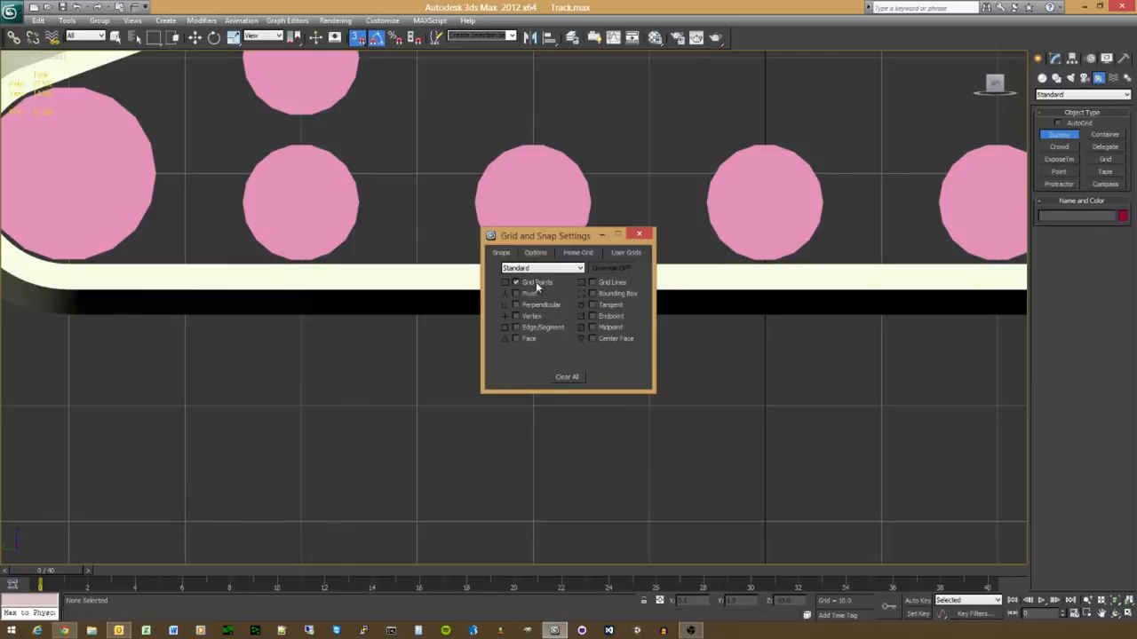
pyautogui.click(639, 234)
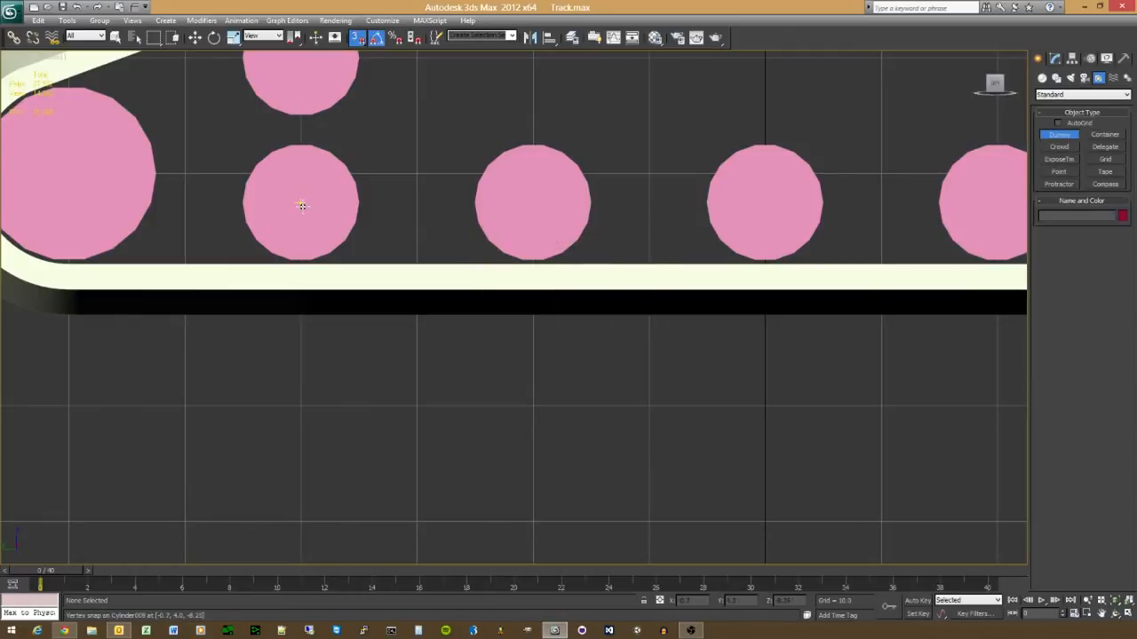
pyautogui.moveTo(302, 205); pyautogui.dragTo(322, 269)
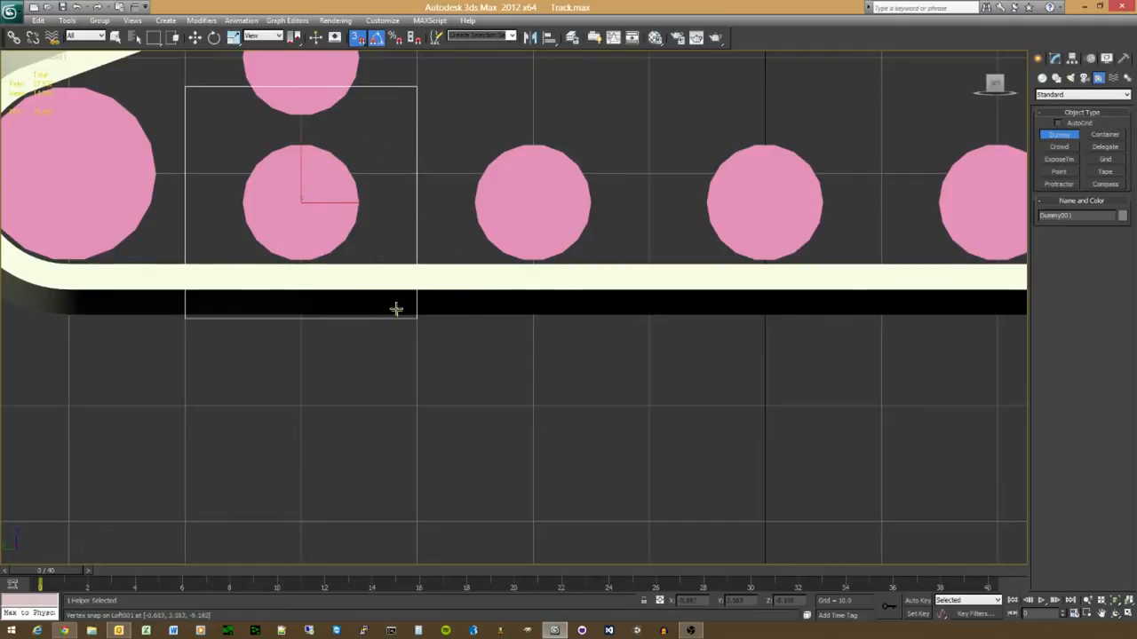
pyautogui.rightClick(403, 242)
# Step: Try copying the dummy along the lower row onto the second and third small wheels, and undo both copies
pyautogui.rightClick(338, 206)
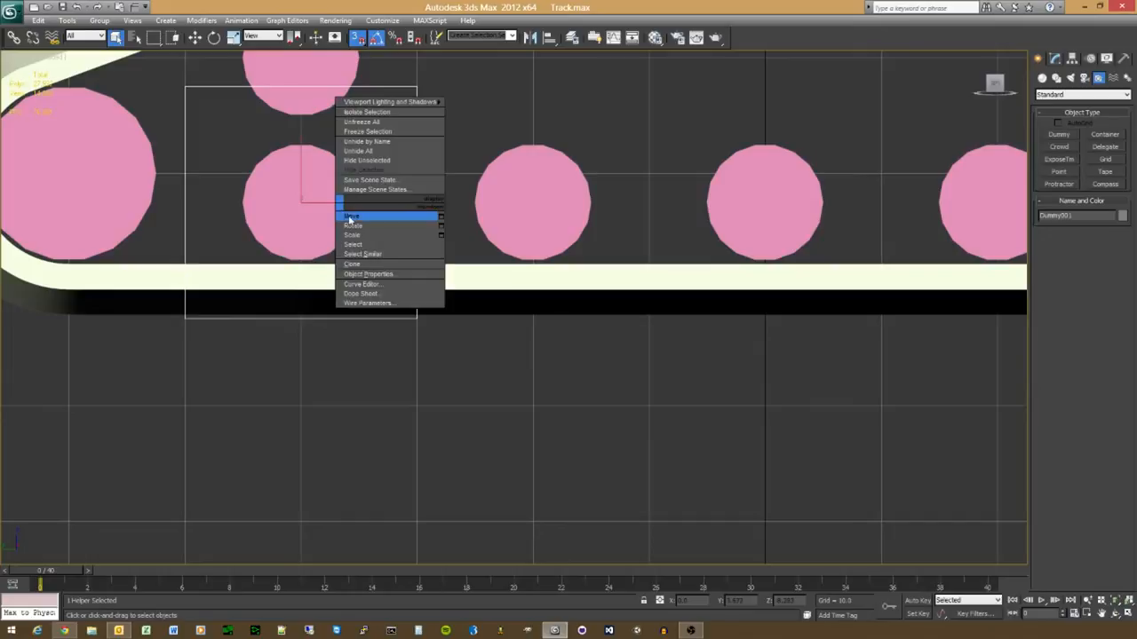
pyautogui.click(355, 217)
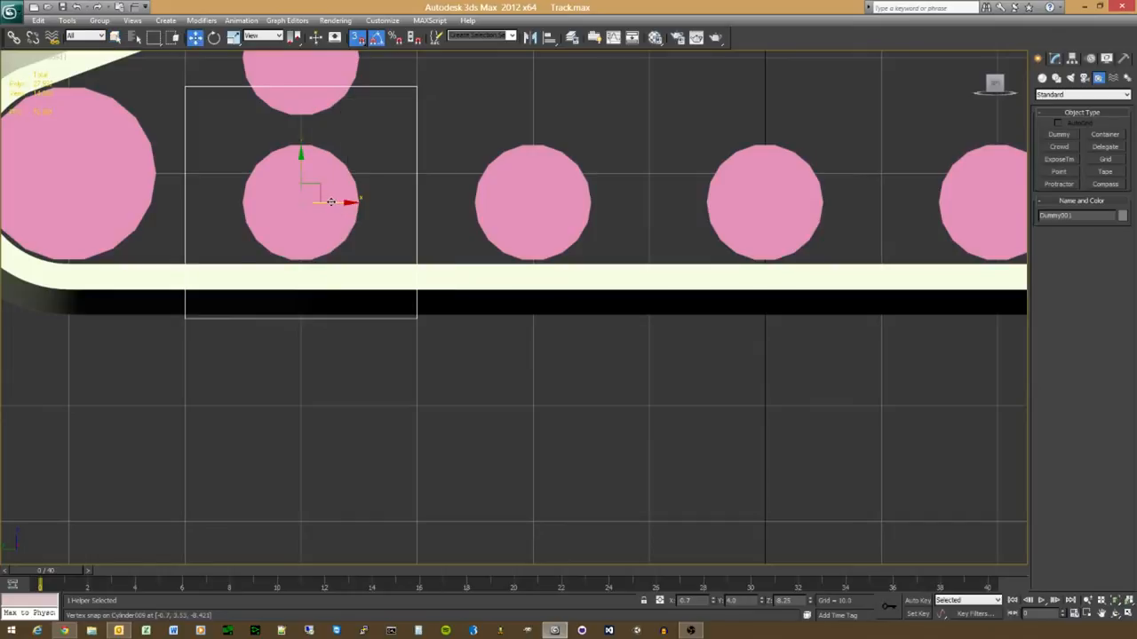
pyautogui.moveTo(330, 202)
pyautogui.keyDown('shift'); pyautogui.mouseDown()
pyautogui.moveTo(561, 202)
pyautogui.moveTo(538, 204)
pyautogui.mouseUp(); pyautogui.keyUp('shift')
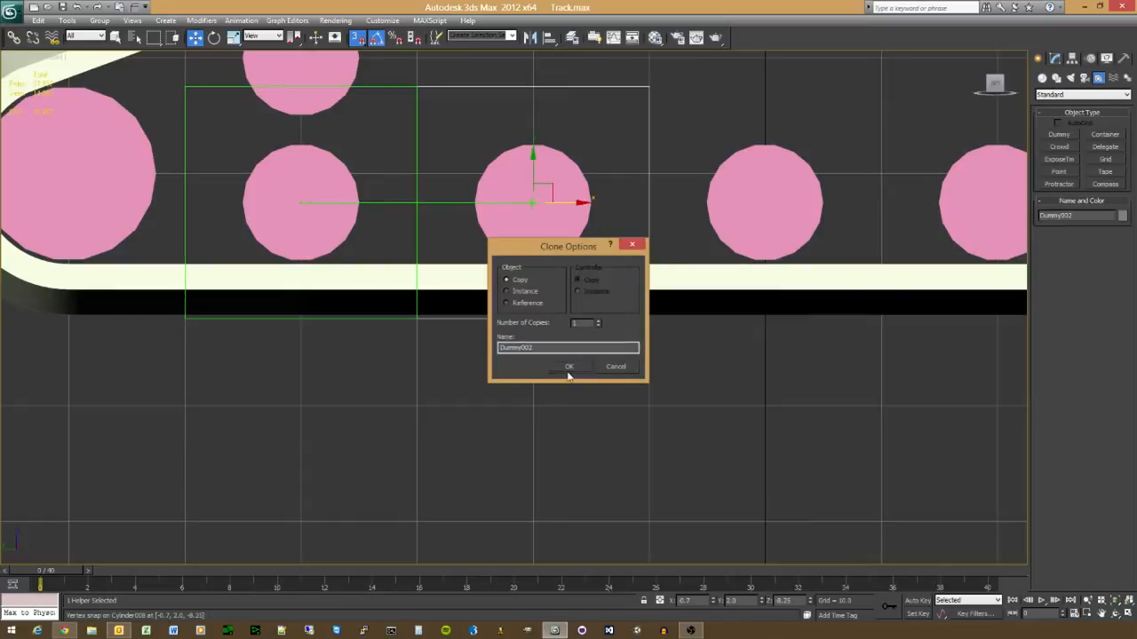
pyautogui.click(570, 365)
pyautogui.moveTo(563, 198); pyautogui.dragTo(766, 207)
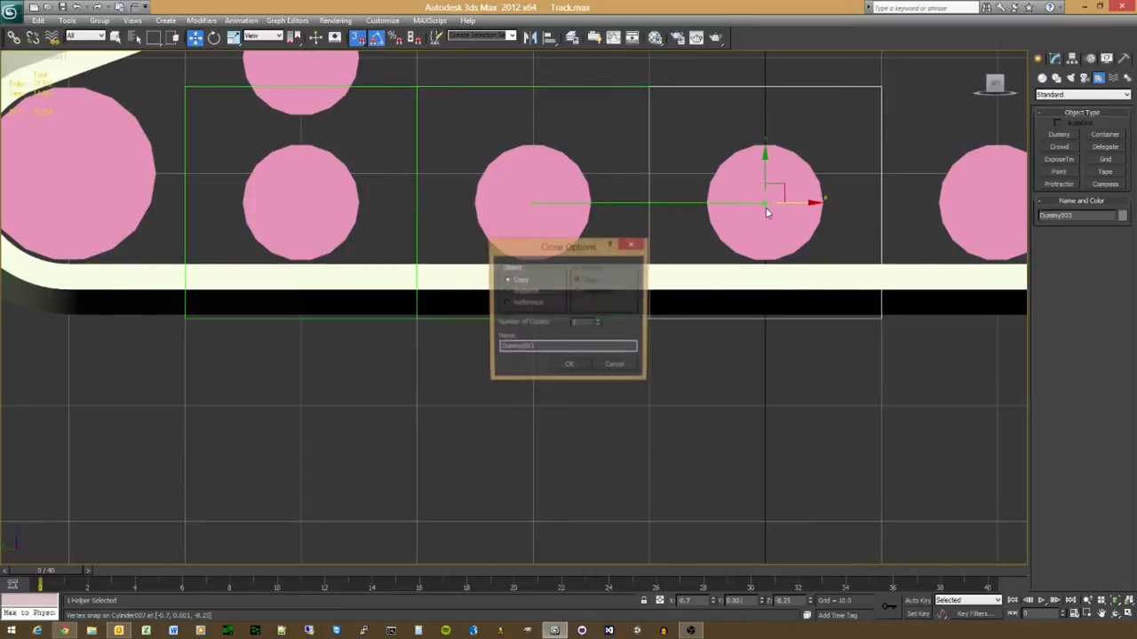
pyautogui.click(578, 366)
pyautogui.moveTo(663, 346); pyautogui.dragTo(369, 412, button='middle')
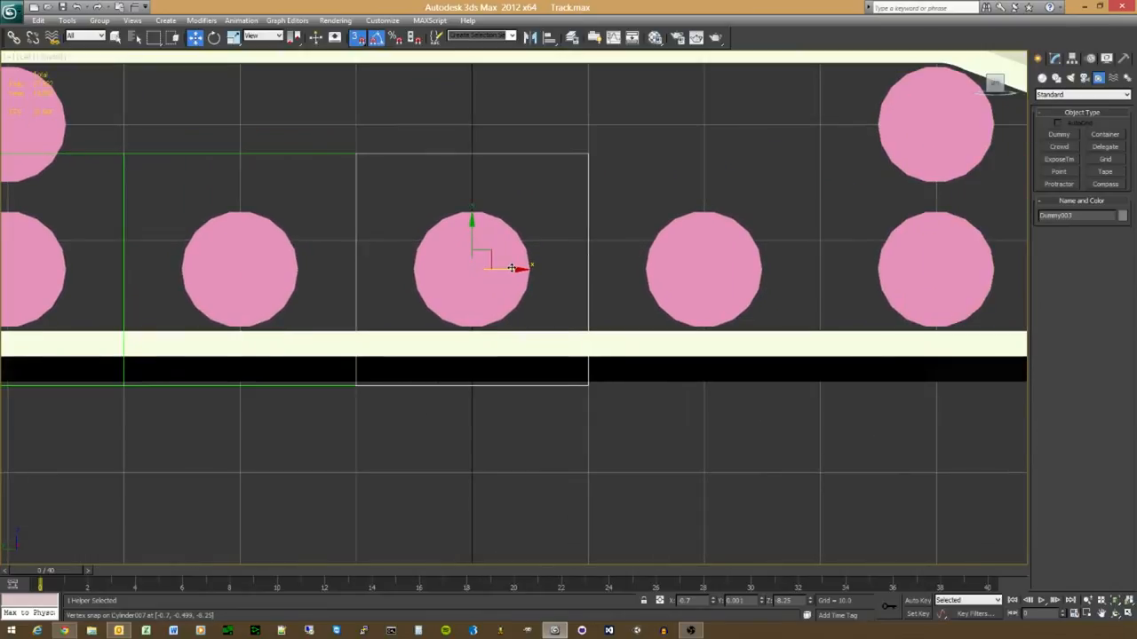
pyautogui.hotkey('ctrl', 'z')
pyautogui.hotkey('ctrl', 'z')
# Step: Rotate the dummy itself, without cloning it, about its vertical axis to a Z rotation of 180 degrees
pyautogui.moveTo(293, 368); pyautogui.dragTo(630, 370, button='middle')
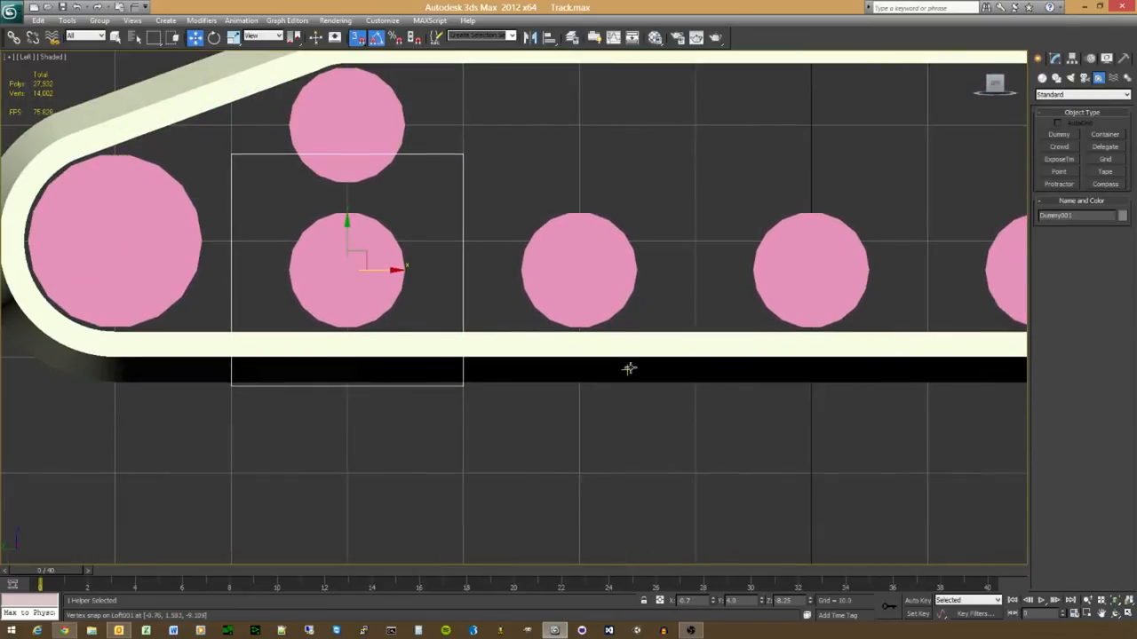
pyautogui.rightClick(398, 272)
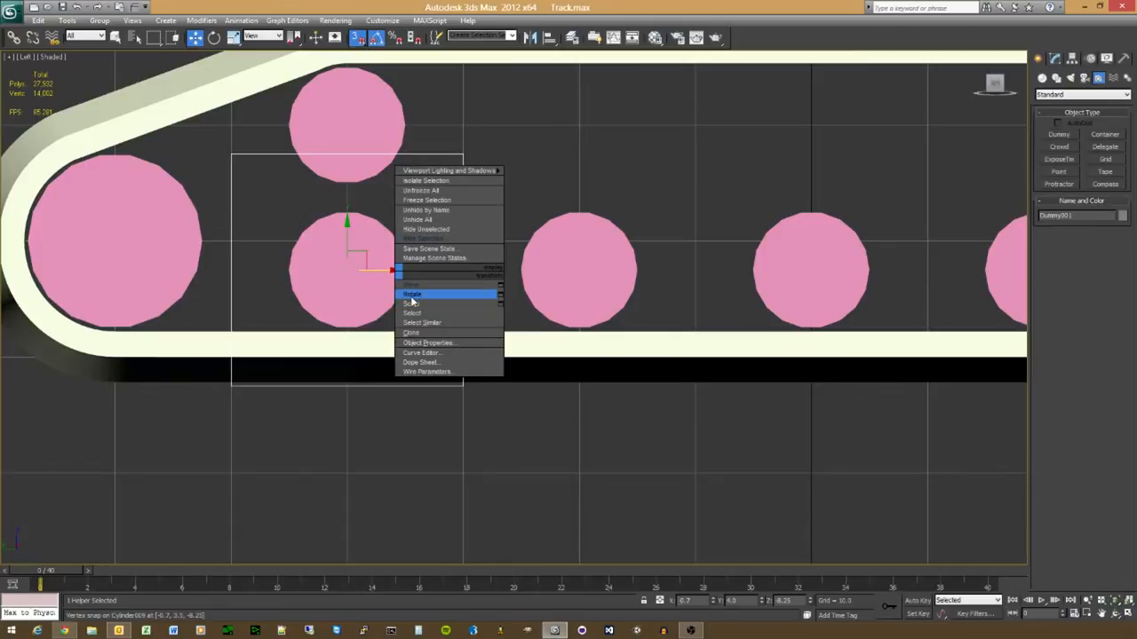
pyautogui.click(410, 294)
pyautogui.keyDown('shift'); pyautogui.moveTo(370, 269); pyautogui.dragTo(403, 344); pyautogui.keyUp('shift')
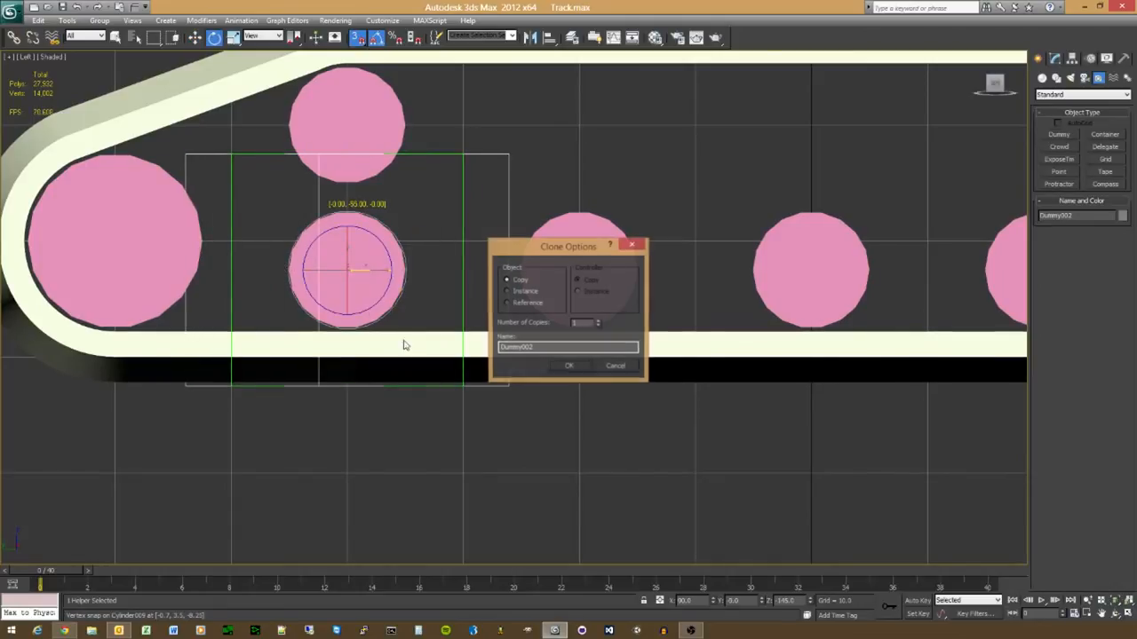
pyautogui.click(616, 365)
pyautogui.moveTo(366, 272); pyautogui.dragTo(260, 272)
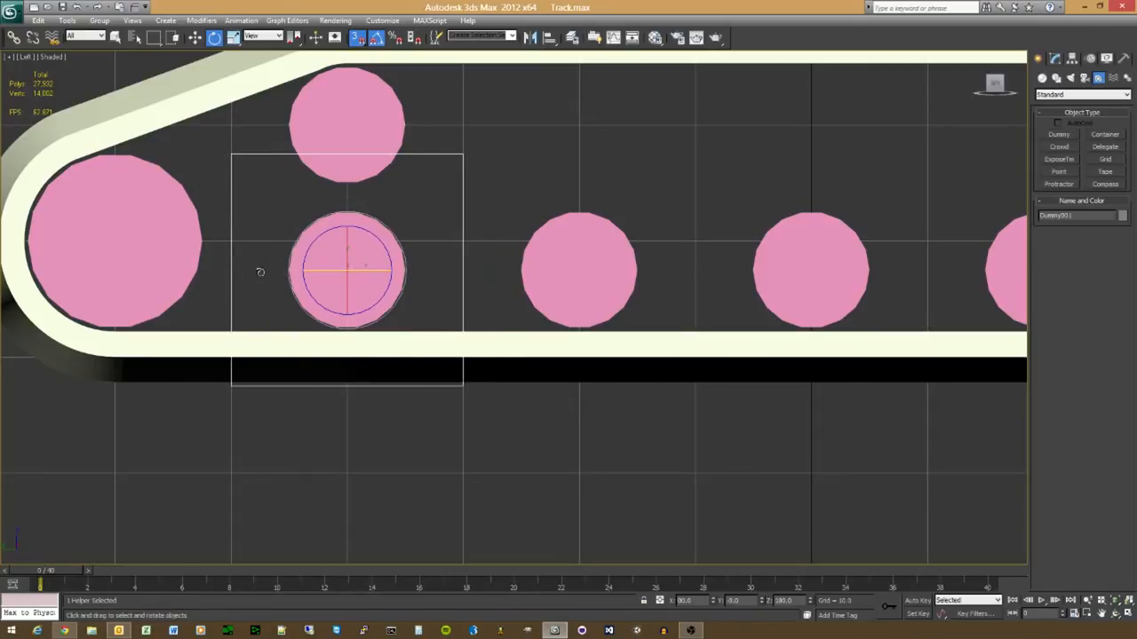
# Step: Copy the rotated dummy along the lower row onto the centres of the second and third small wheels
pyautogui.rightClick(356, 335)
pyautogui.click(377, 343)
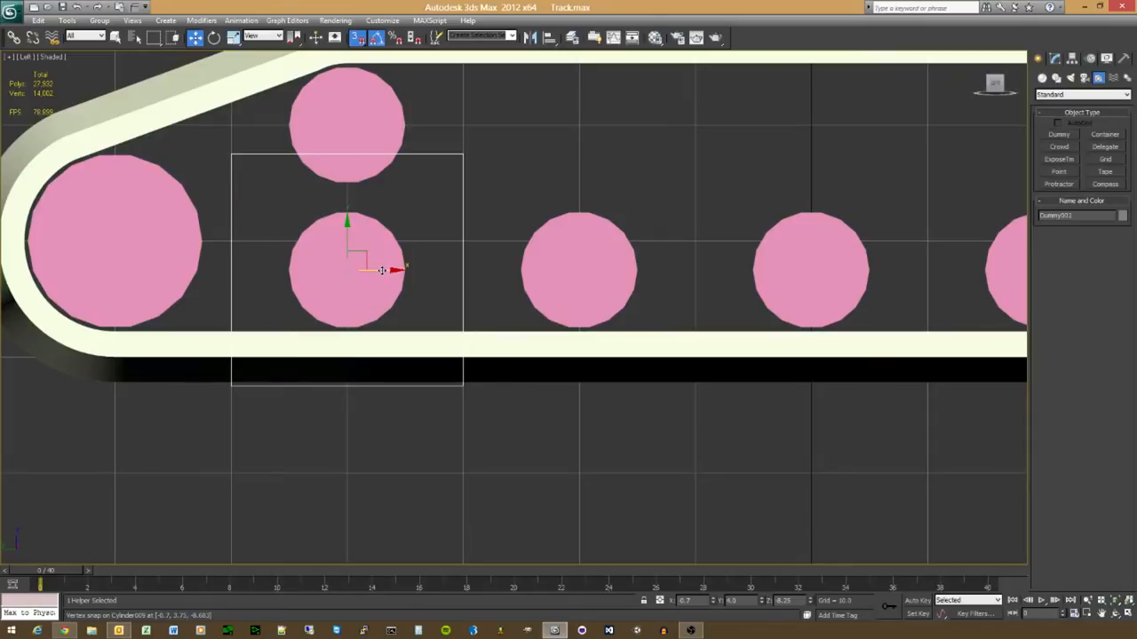
pyautogui.moveTo(382, 270)
pyautogui.keyDown('shift'); pyautogui.mouseDown()
pyautogui.moveTo(624, 270)
pyautogui.moveTo(613, 270)
pyautogui.mouseUp(); pyautogui.keyUp('shift')
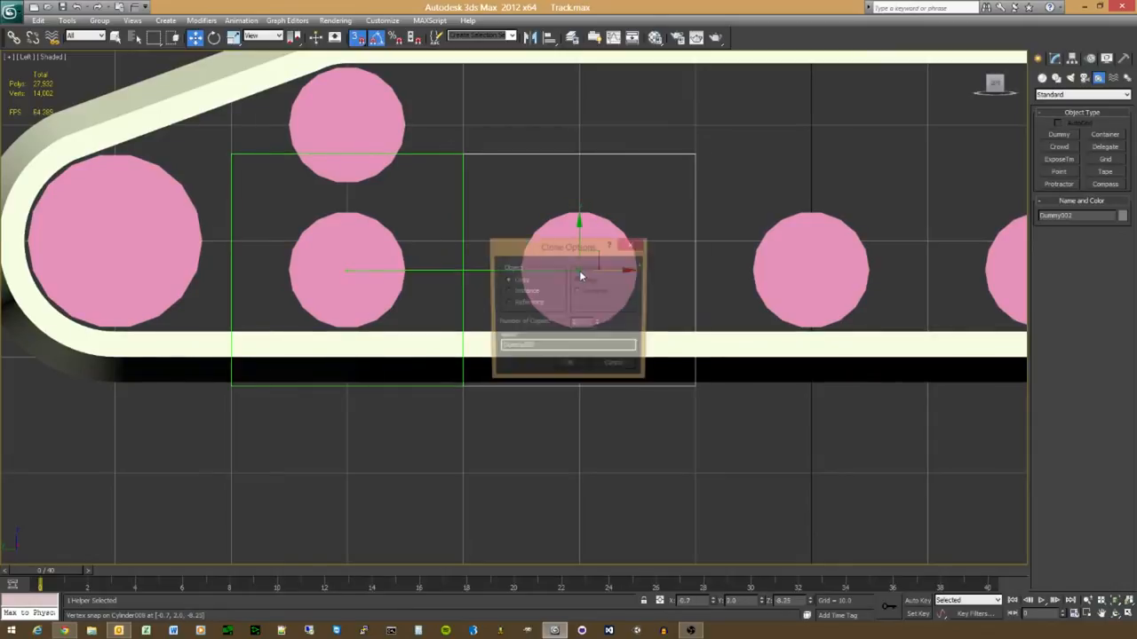
pyautogui.click(570, 366)
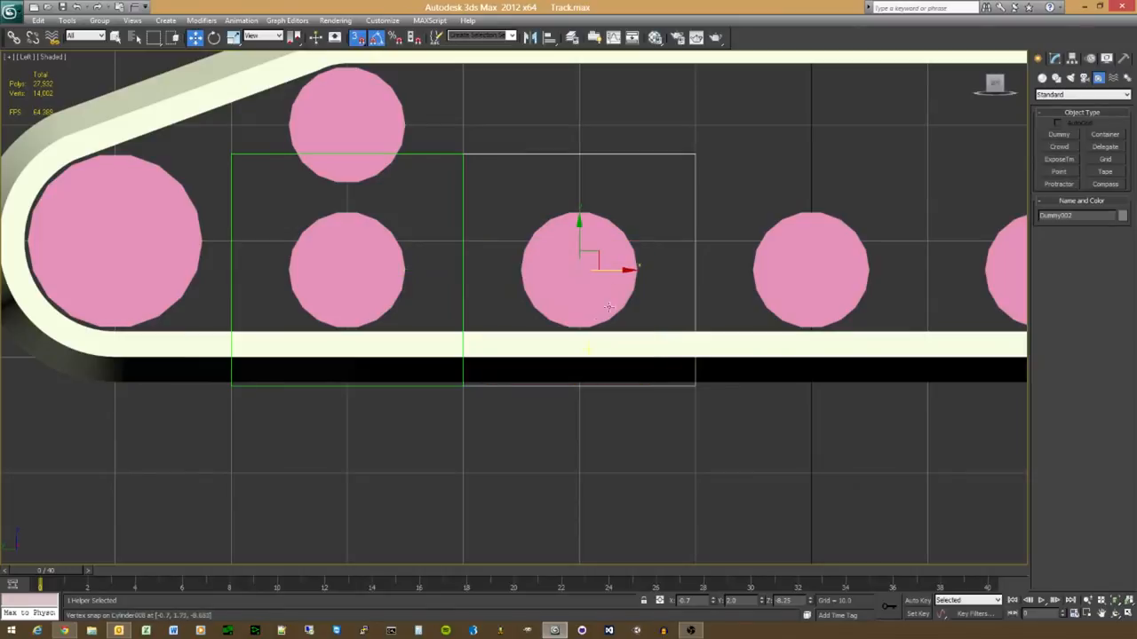
pyautogui.moveTo(588, 267)
pyautogui.keyDown('shift'); pyautogui.mouseDown()
pyautogui.moveTo(855, 267)
pyautogui.moveTo(813, 268)
pyautogui.mouseUp(); pyautogui.keyUp('shift')
pyautogui.click(565, 368)
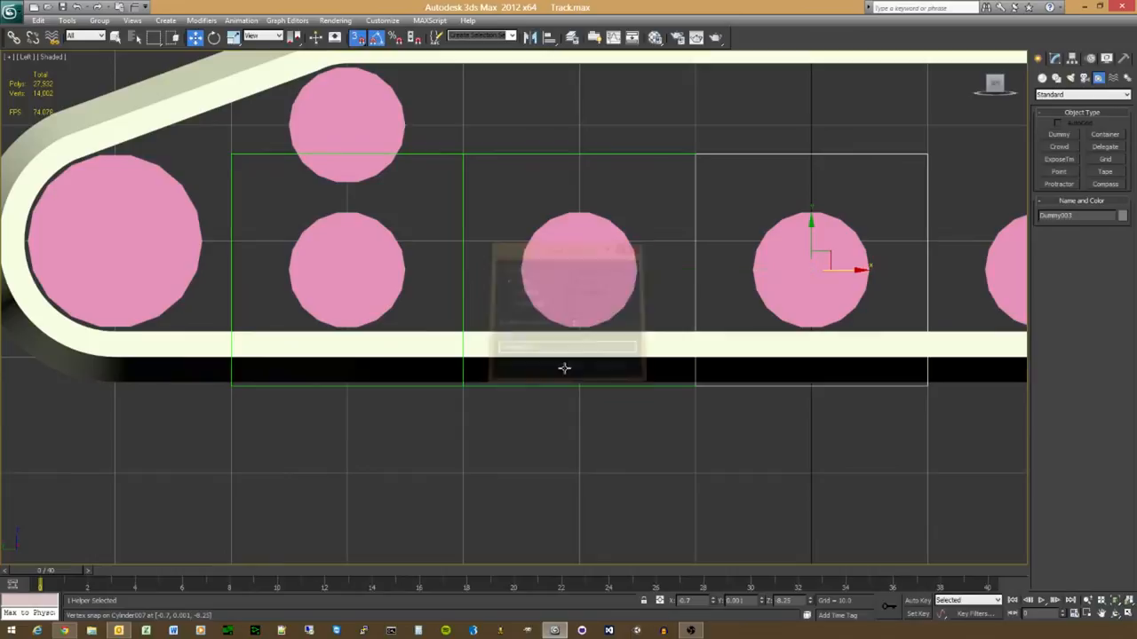
# Step: Continue the row by copying the dummy onto the centres of the fourth and fifth small lower wheels
pyautogui.moveTo(563, 367)
pyautogui.mouseDown(button='middle')
pyautogui.moveTo(517, 421)
pyautogui.moveTo(467, 413)
pyautogui.mouseUp(button='middle')
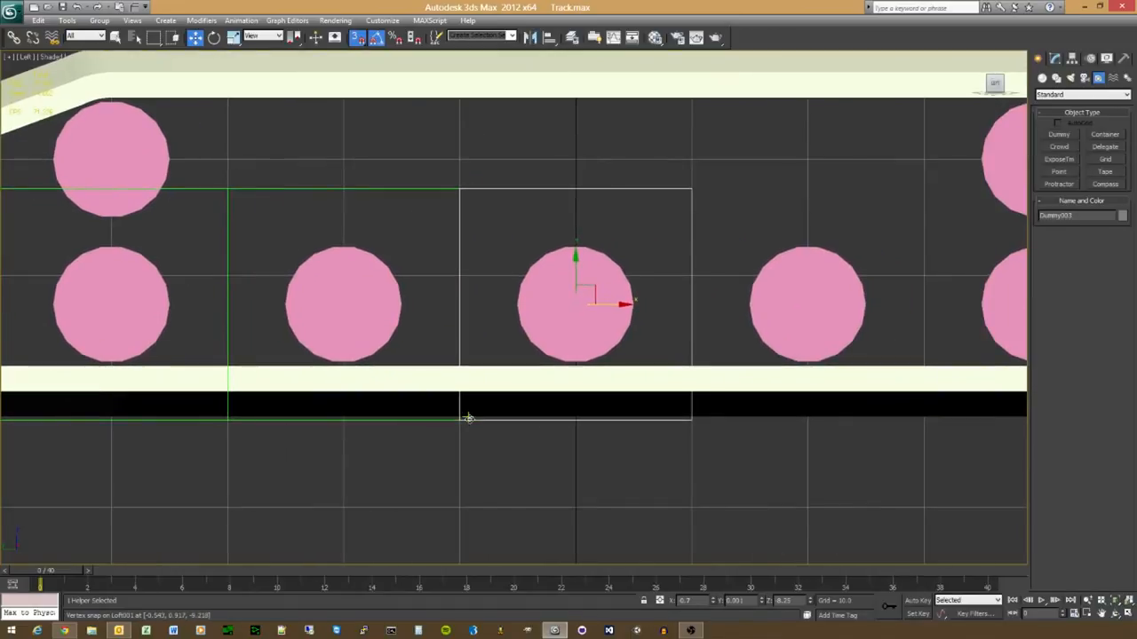
pyautogui.moveTo(586, 368); pyautogui.dragTo(449, 360, button='middle')
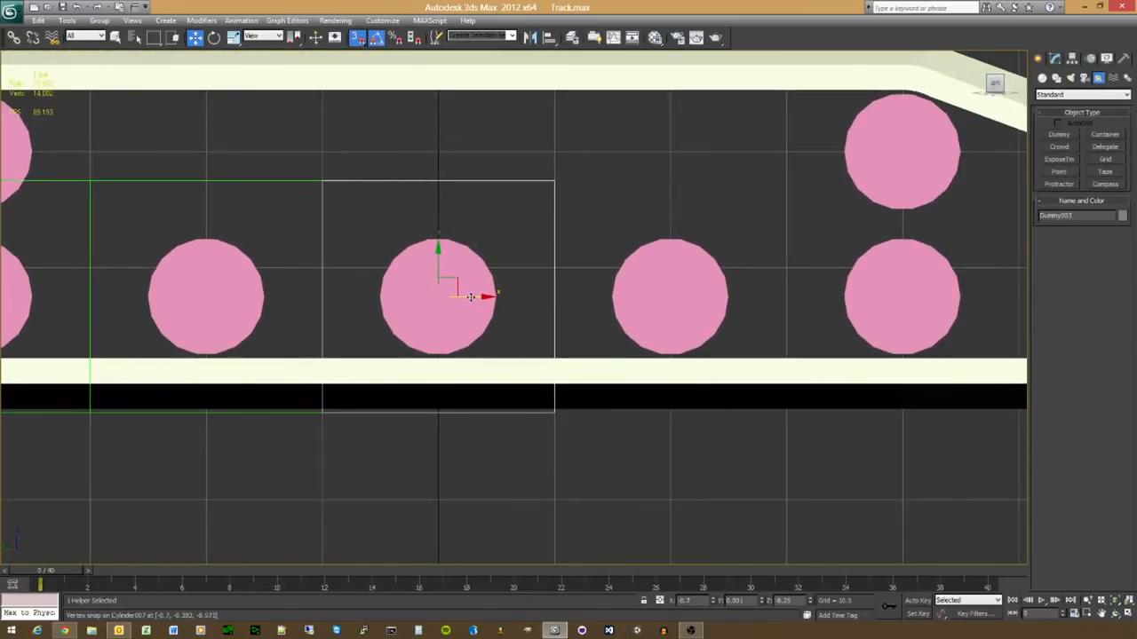
pyautogui.keyDown('shift'); pyautogui.moveTo(471, 296); pyautogui.dragTo(940, 296); pyautogui.keyUp('shift')
pyautogui.click(566, 367)
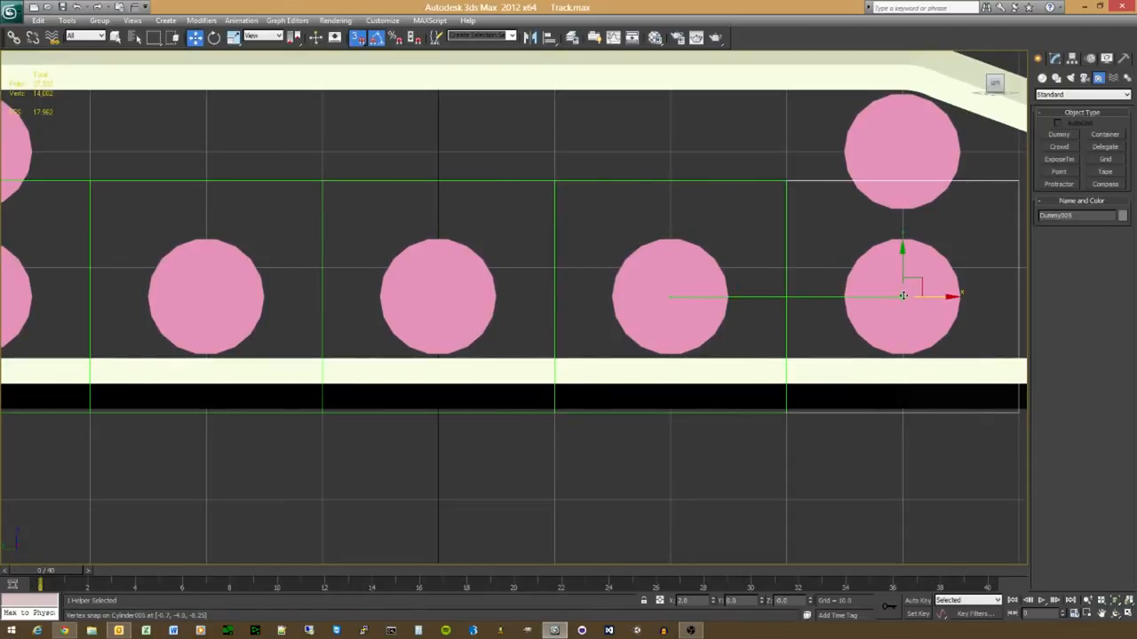
pyautogui.click(569, 366)
# Step: Try copying the fifth dummy horizontally to the large right end wheel, and undo that copy
pyautogui.moveTo(599, 345); pyautogui.dragTo(145, 365, button='middle')
pyautogui.moveTo(483, 318)
pyautogui.keyDown('shift'); pyautogui.mouseDown()
pyautogui.moveTo(635, 343)
pyautogui.moveTo(684, 279)
pyautogui.moveTo(681, 292)
pyautogui.moveTo(681, 269)
pyautogui.moveTo(681, 291)
pyautogui.mouseUp(); pyautogui.keyUp('shift')
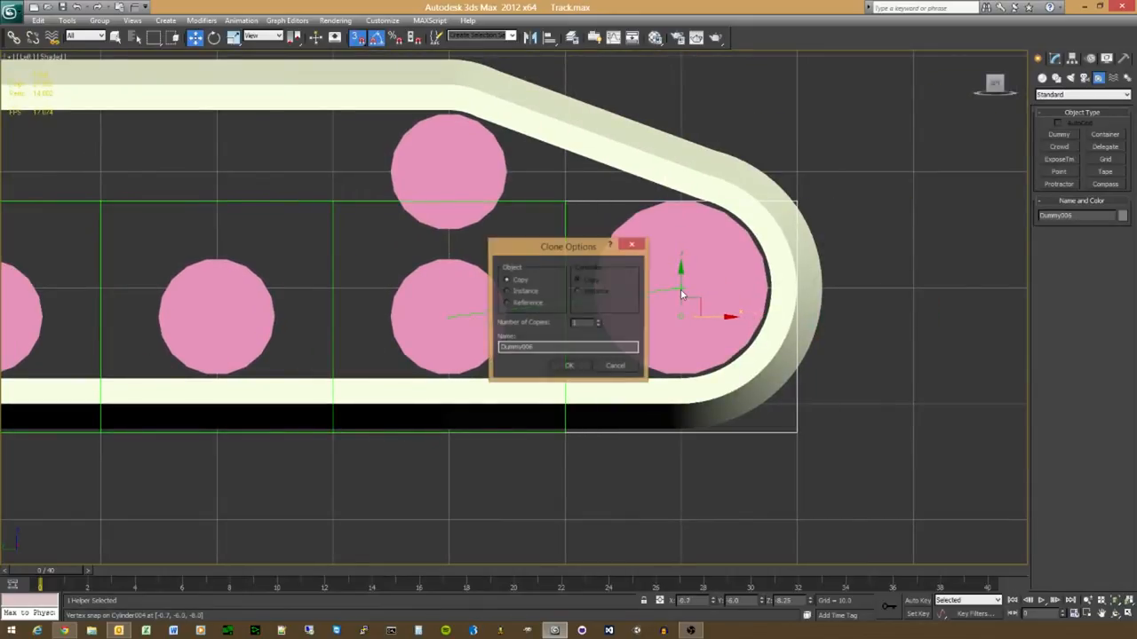
pyautogui.click(570, 366)
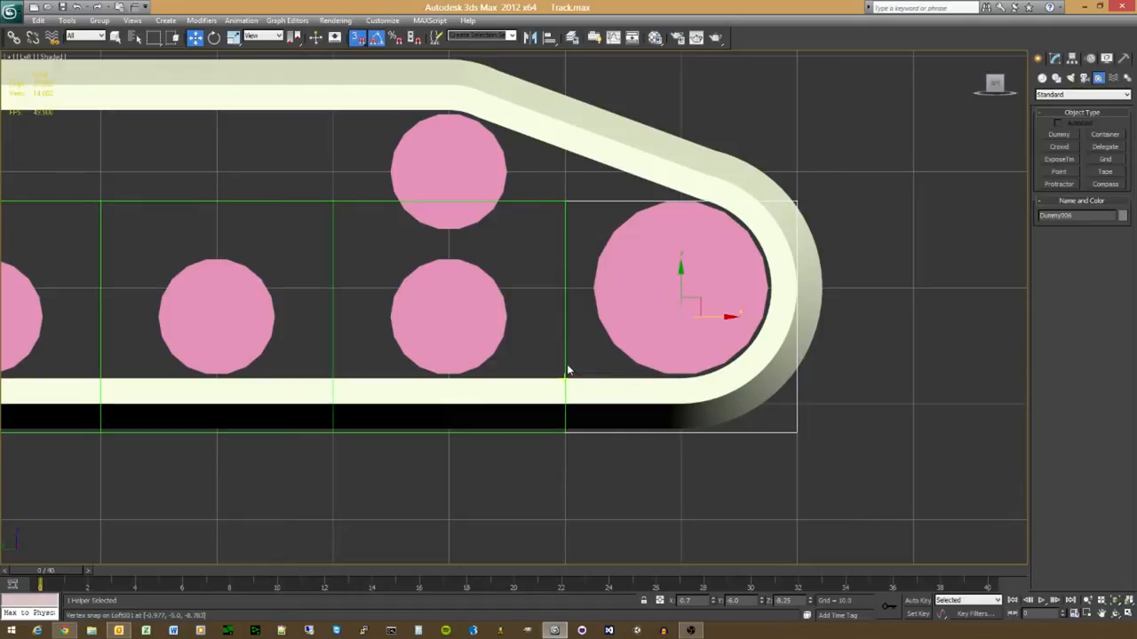
pyautogui.moveTo(568, 373); pyautogui.dragTo(957, 357, button='middle')
pyautogui.scroll(-5, 958, 357)
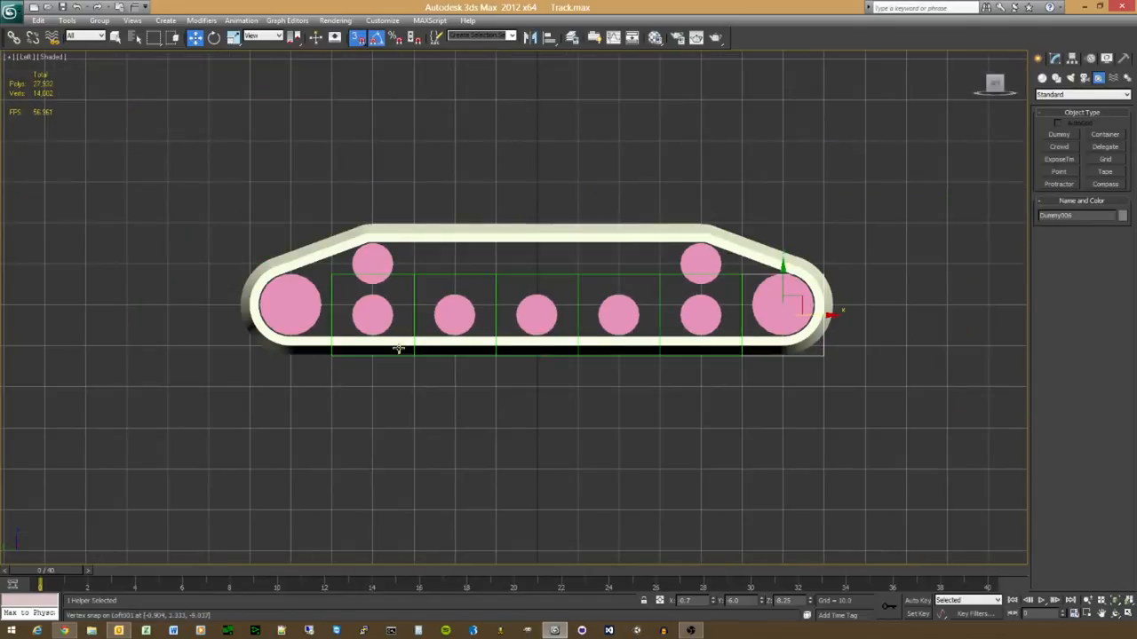
pyautogui.hotkey('ctrl', 'z')
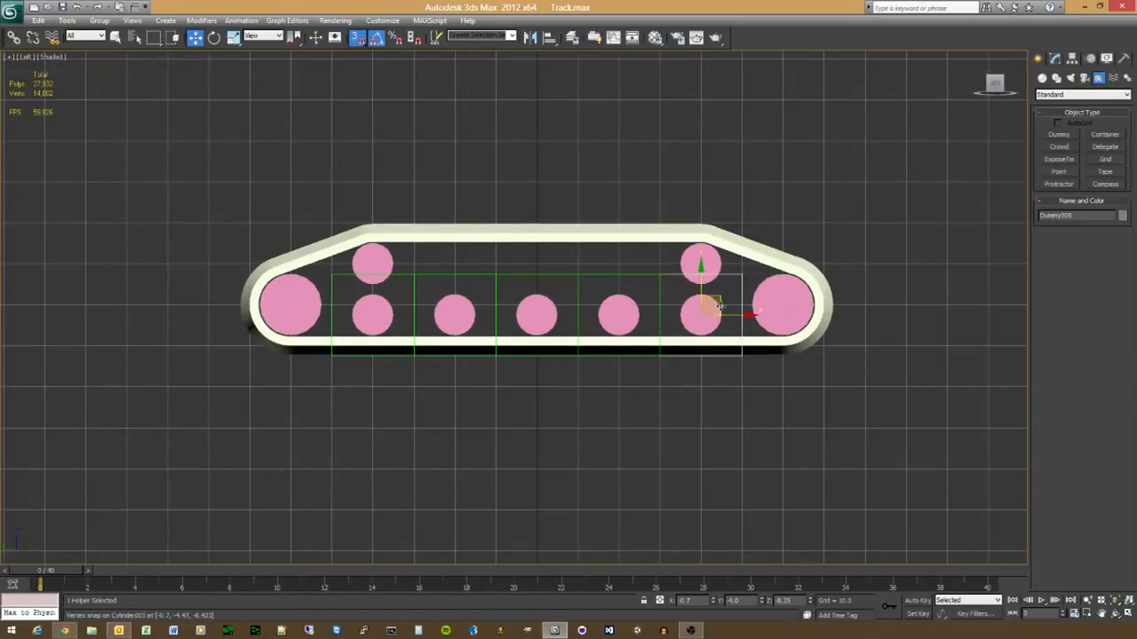
# Step: Copy the fifth dummy in both directions, snapping it to the centre of the large right end wheel
pyautogui.keyDown('shift'); pyautogui.moveTo(714, 303); pyautogui.dragTo(786, 303); pyautogui.keyUp('shift')
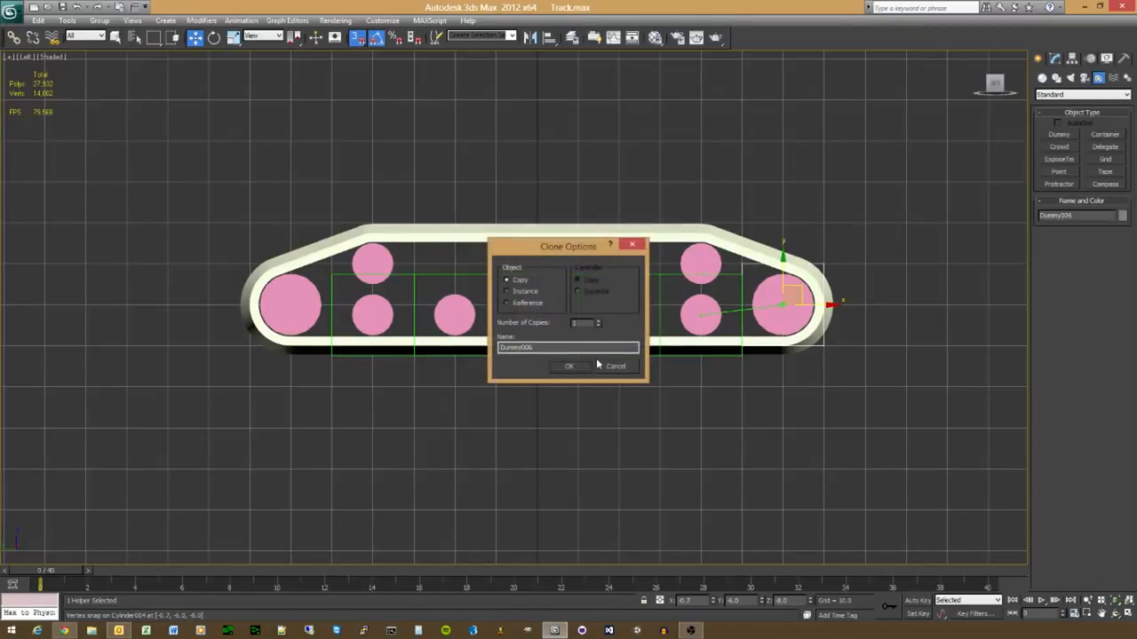
# Step: Finish the dummy copy on the right end wheel, and copy the leftmost lower roller's dummy to the centre of the left end wheel
pyautogui.click(570, 366)
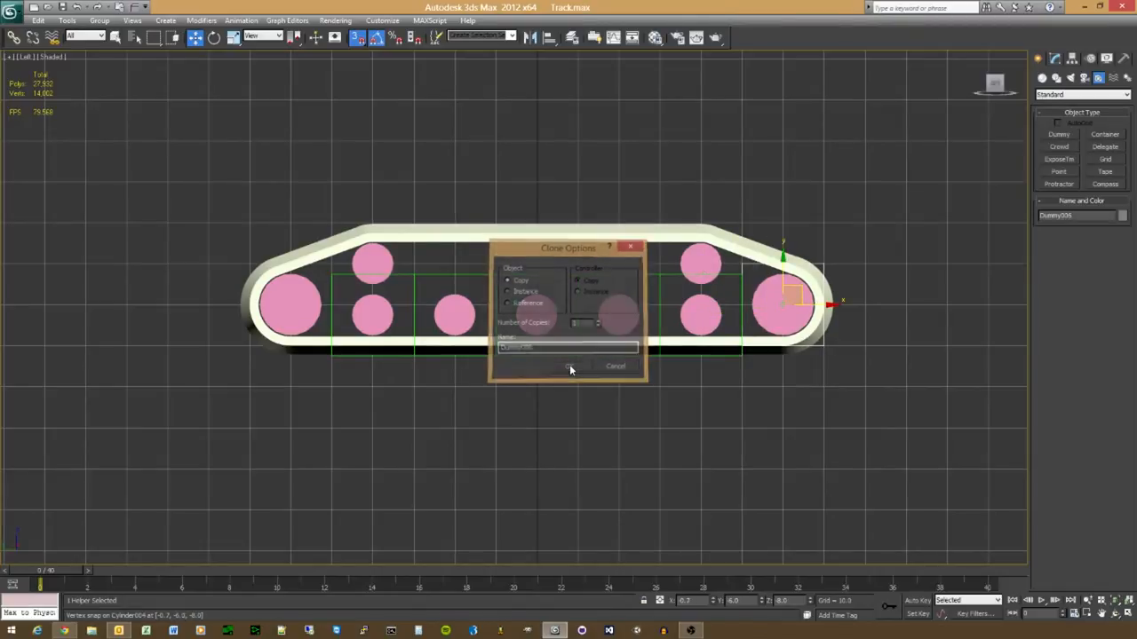
pyautogui.click(337, 276)
pyautogui.moveTo(374, 313)
pyautogui.keyDown('shift'); pyautogui.mouseDown()
pyautogui.moveTo(373, 297)
pyautogui.moveTo(288, 298)
pyautogui.mouseUp(); pyautogui.keyUp('shift')
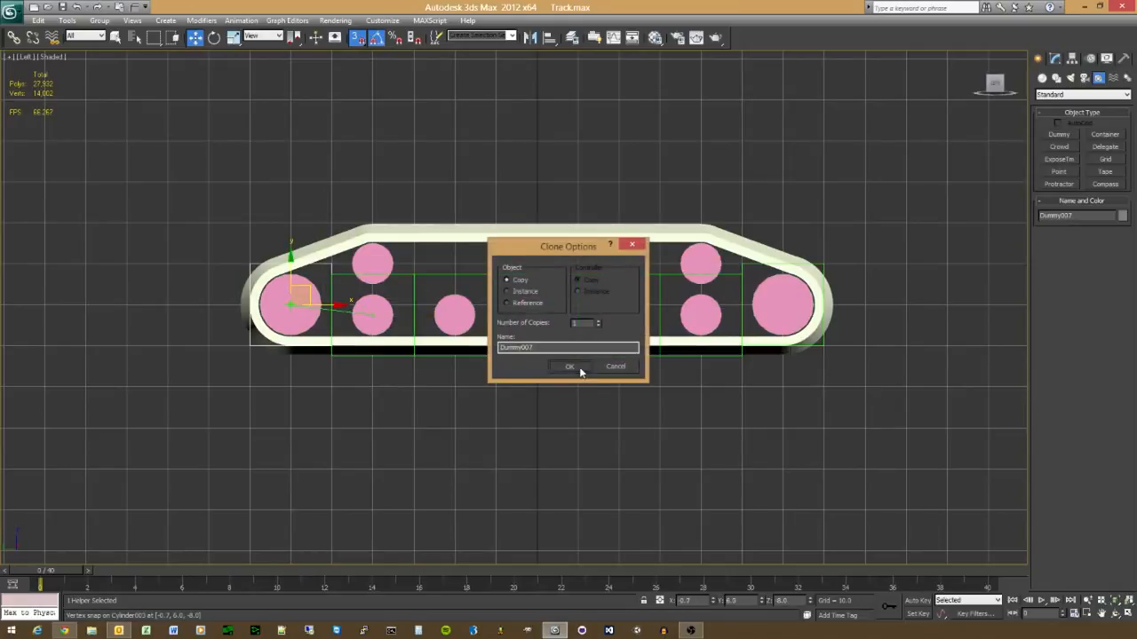
pyautogui.click(577, 370)
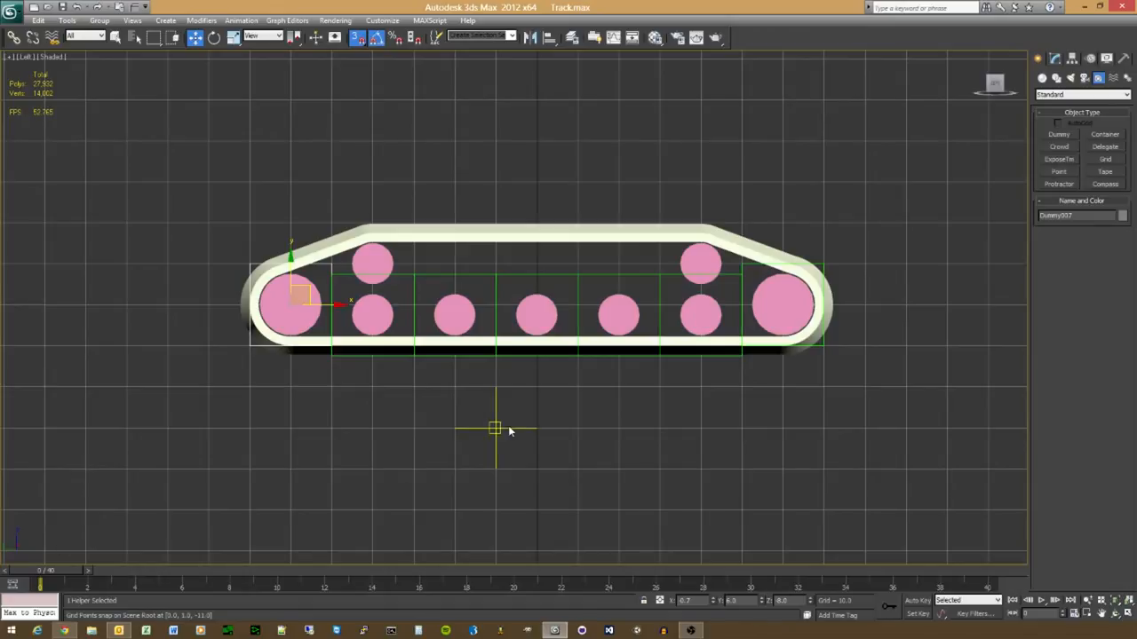
pyautogui.moveTo(498, 406); pyautogui.dragTo(479, 419, button='middle')
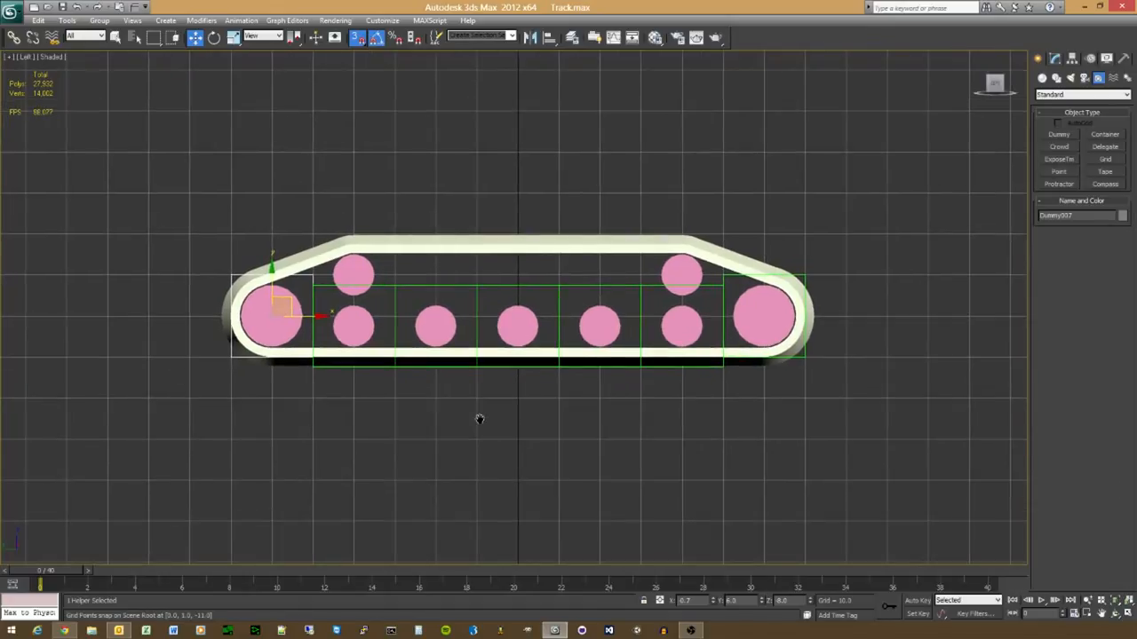
pyautogui.moveTo(456, 424)
pyautogui.keyDown('alt'); pyautogui.mouseDown(button='middle')
pyautogui.moveTo(507, 441)
pyautogui.moveTo(459, 426)
pyautogui.mouseUp(button='middle'); pyautogui.keyUp('alt')
pyautogui.press('l')
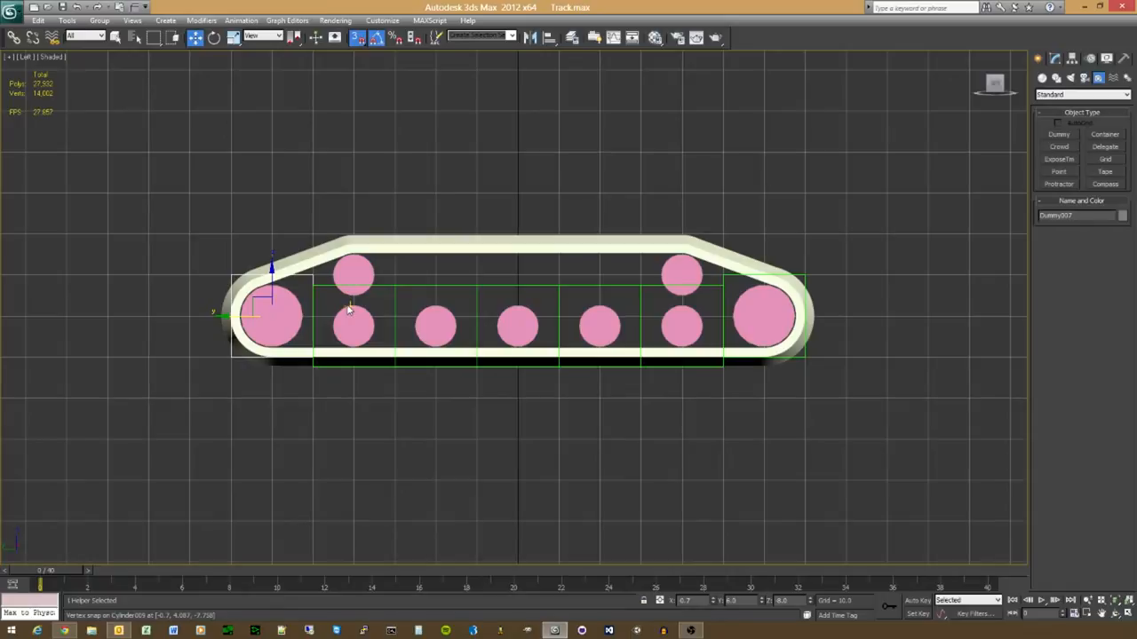
pyautogui.scroll(2, 351, 311)
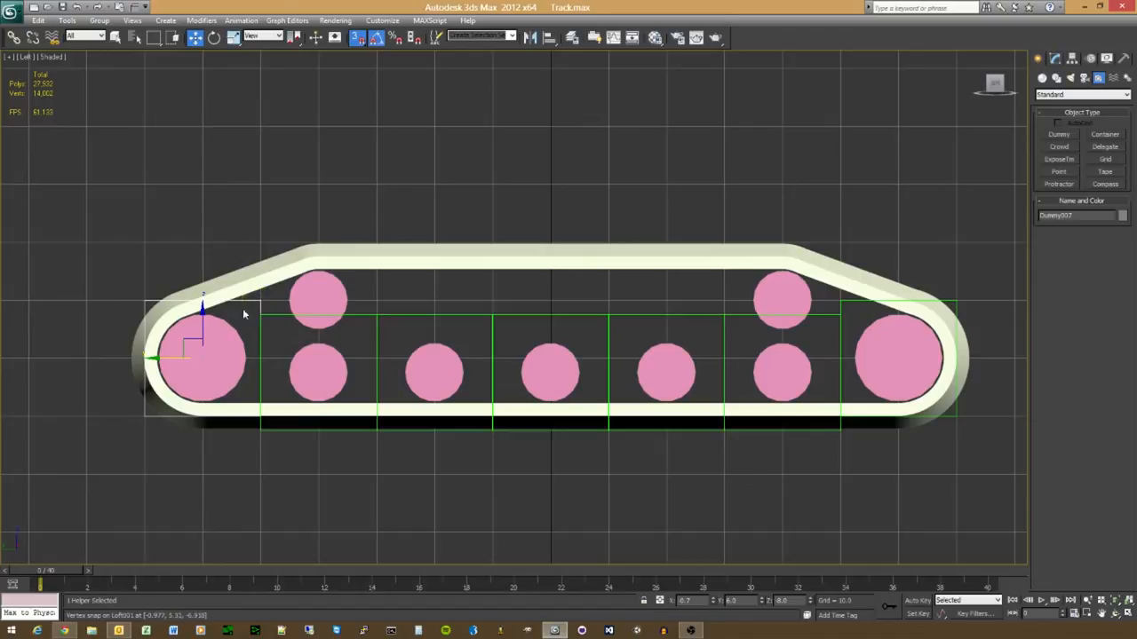
pyautogui.moveTo(219, 343)
pyautogui.keyDown('shift'); pyautogui.mouseDown()
pyautogui.moveTo(320, 275)
pyautogui.moveTo(317, 294)
pyautogui.mouseUp(); pyautogui.keyUp('shift')
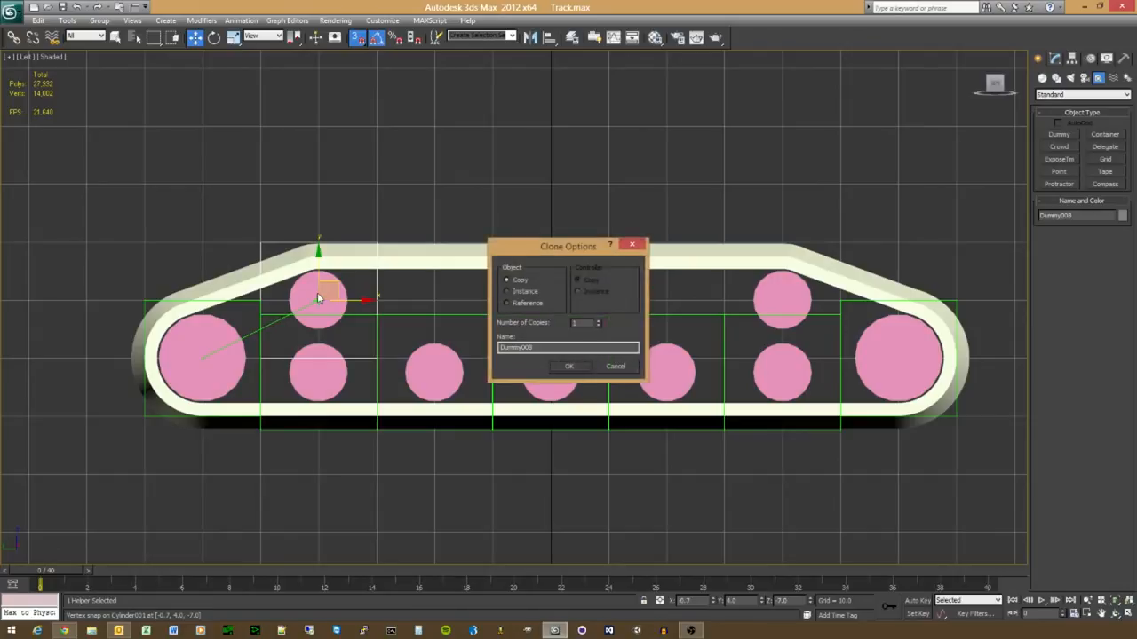
pyautogui.click(612, 367)
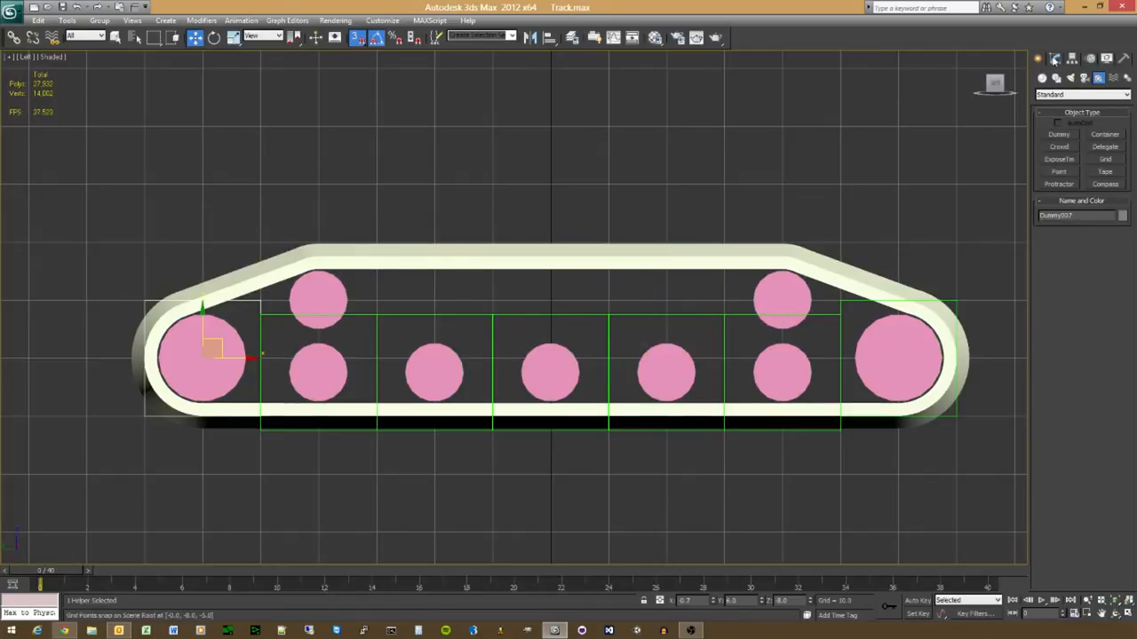
# Step: Create a dummy helper centred on the upper-left roller and extending past its edges
pyautogui.click(1055, 58)
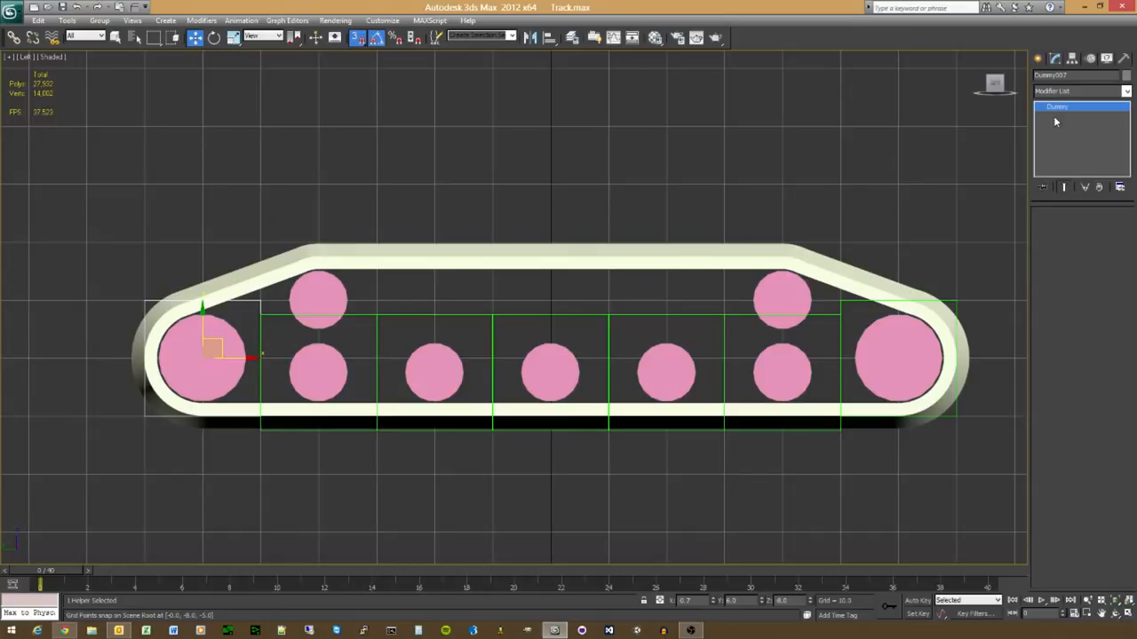
pyautogui.click(1039, 59)
pyautogui.click(1055, 59)
pyautogui.click(1038, 59)
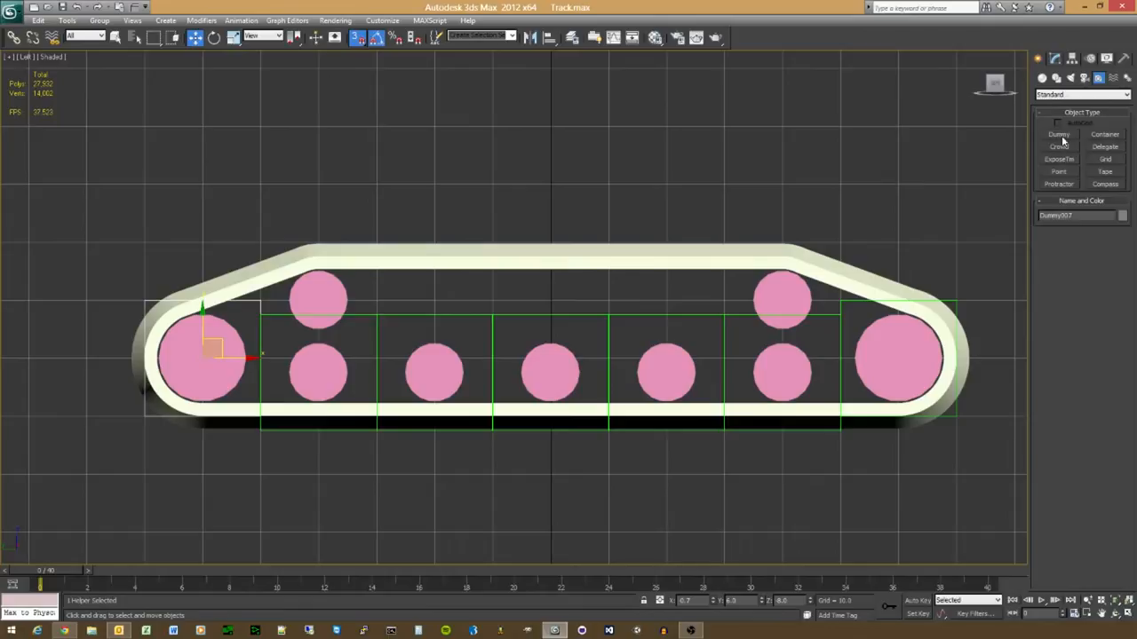
pyautogui.click(1060, 134)
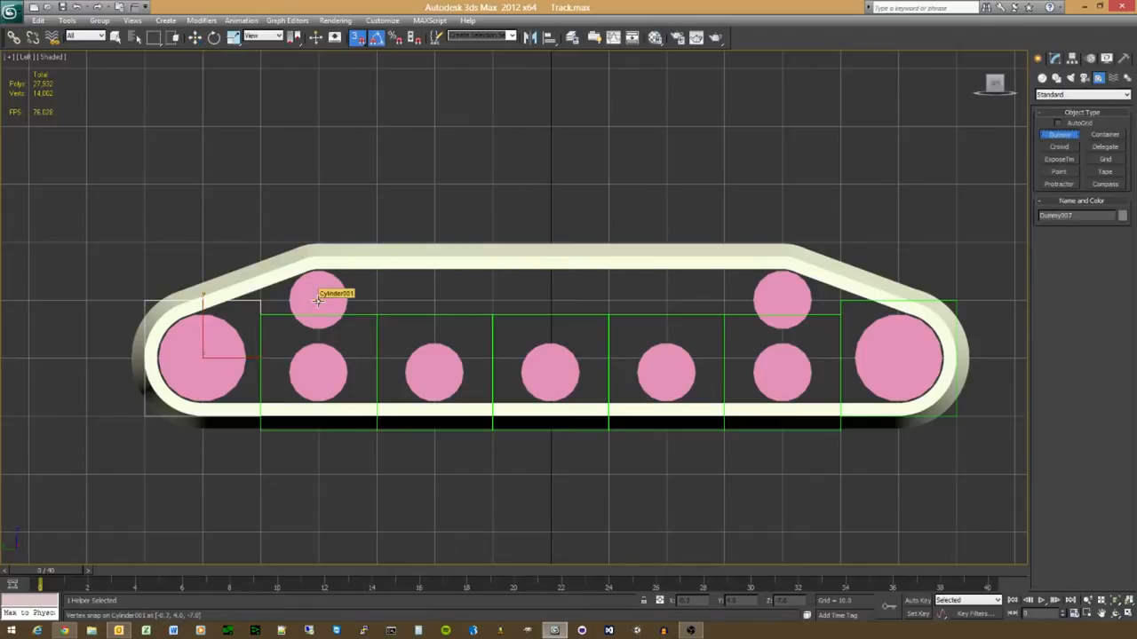
pyautogui.moveTo(318, 301); pyautogui.dragTo(372, 336)
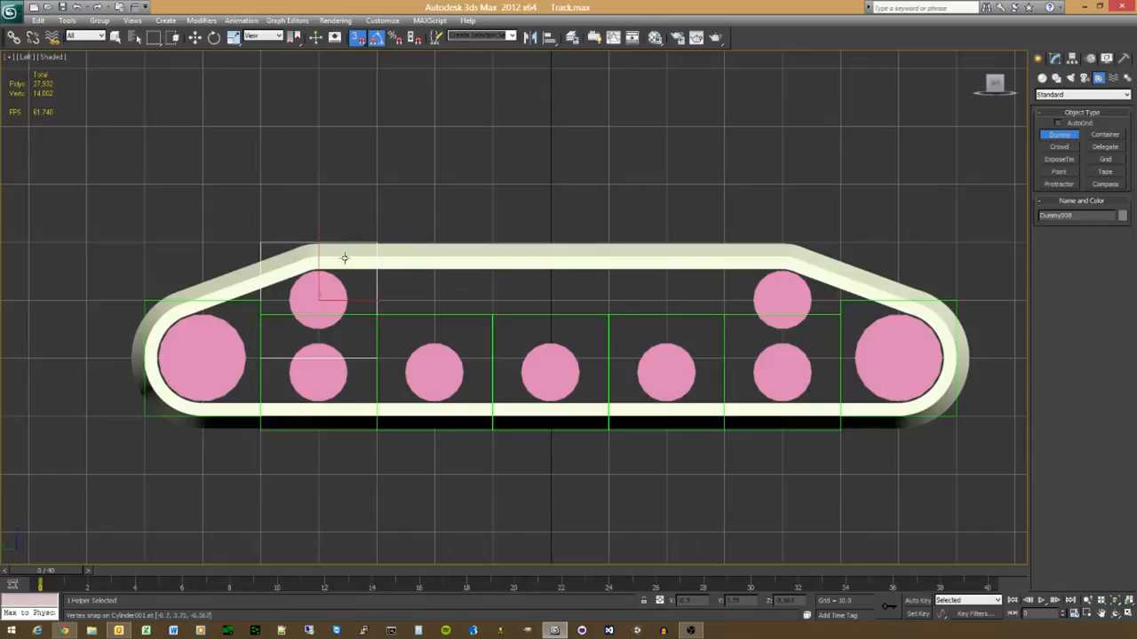
# Step: Copy the upper-left roller's dummy to the centre of the upper-right roller
pyautogui.press('w')
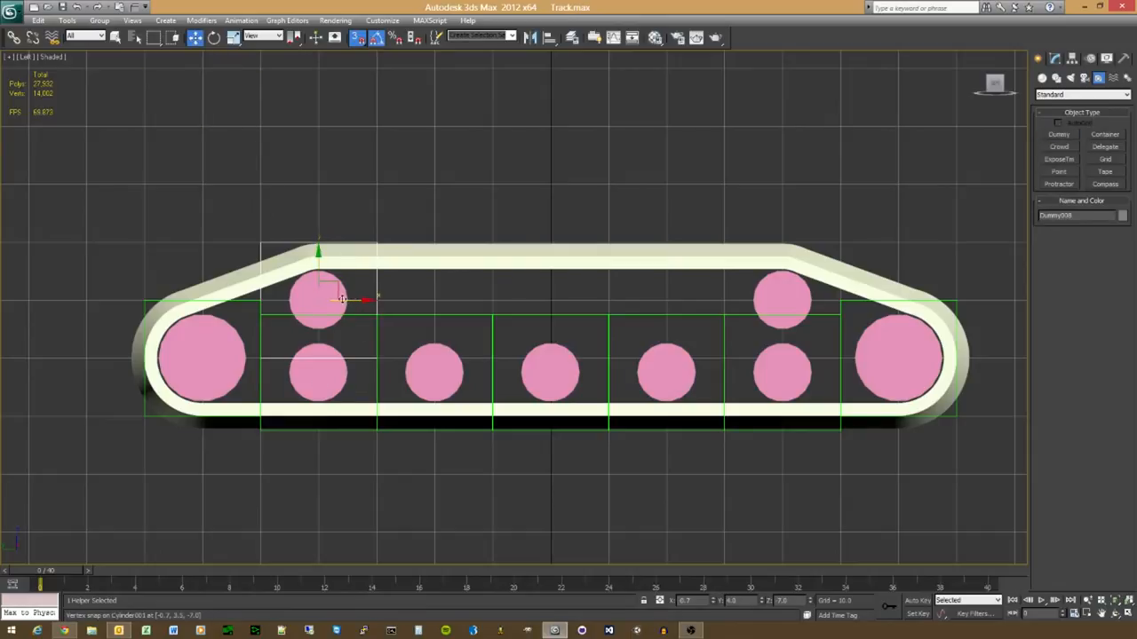
pyautogui.moveTo(338, 289)
pyautogui.keyDown('shift'); pyautogui.mouseDown()
pyautogui.moveTo(690, 259)
pyautogui.moveTo(781, 293)
pyautogui.moveTo(815, 287)
pyautogui.moveTo(787, 303)
pyautogui.mouseUp(); pyautogui.keyUp('shift')
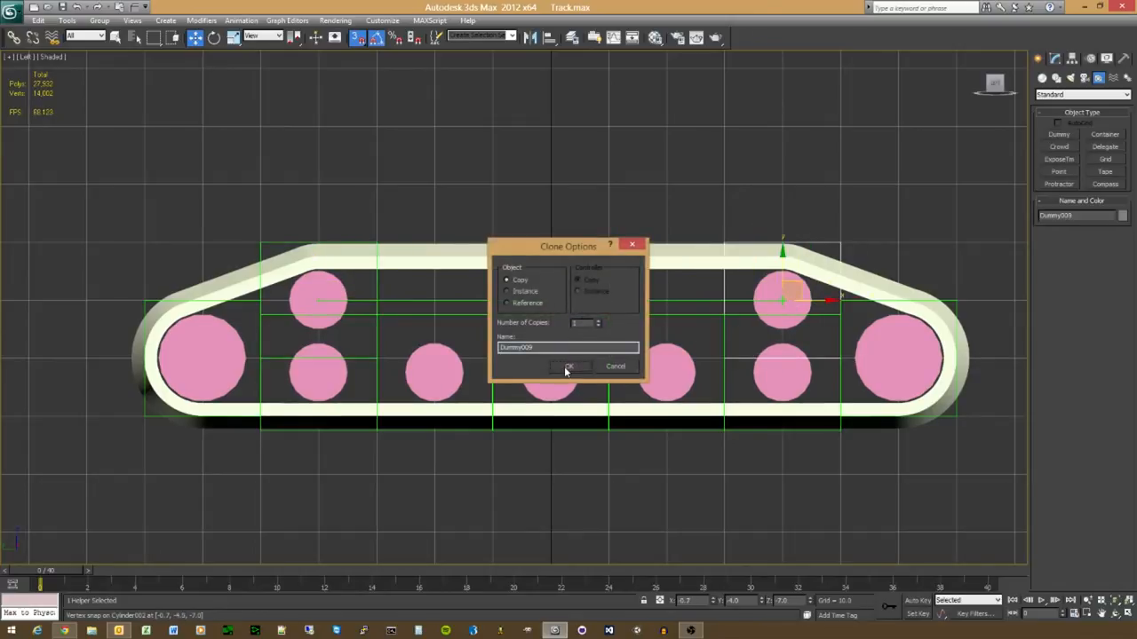
pyautogui.click(568, 366)
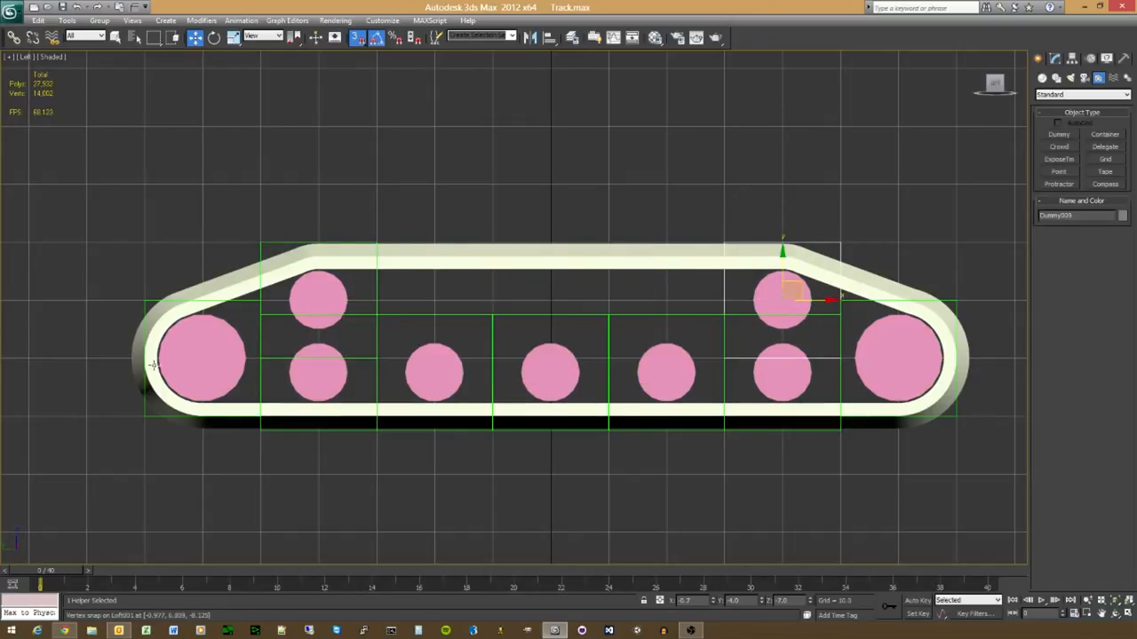
# Step: Rename the dummies Dummy001 to Dummy004 in order, from the left end wheel to the middle lower roller
pyautogui.click(244, 301)
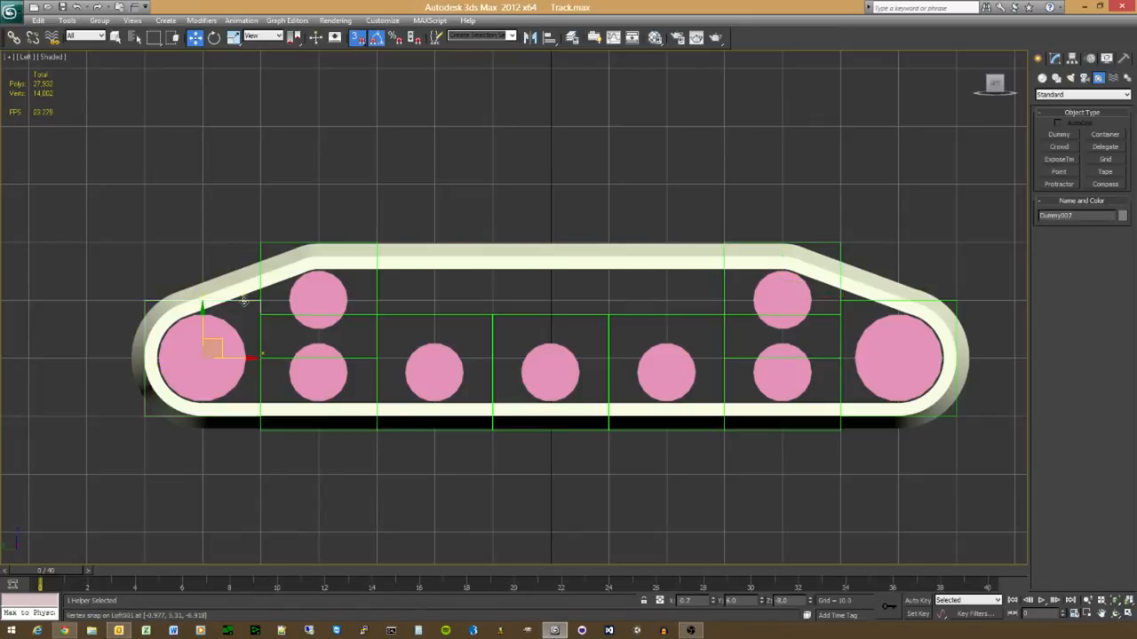
pyautogui.click(1055, 58)
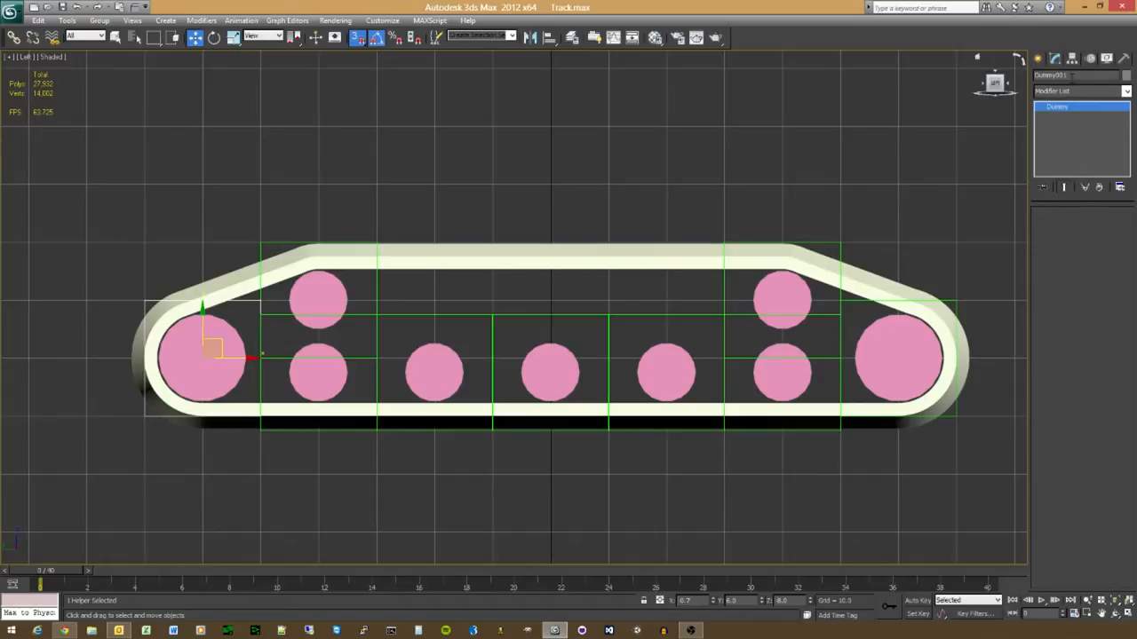
pyautogui.click(348, 430)
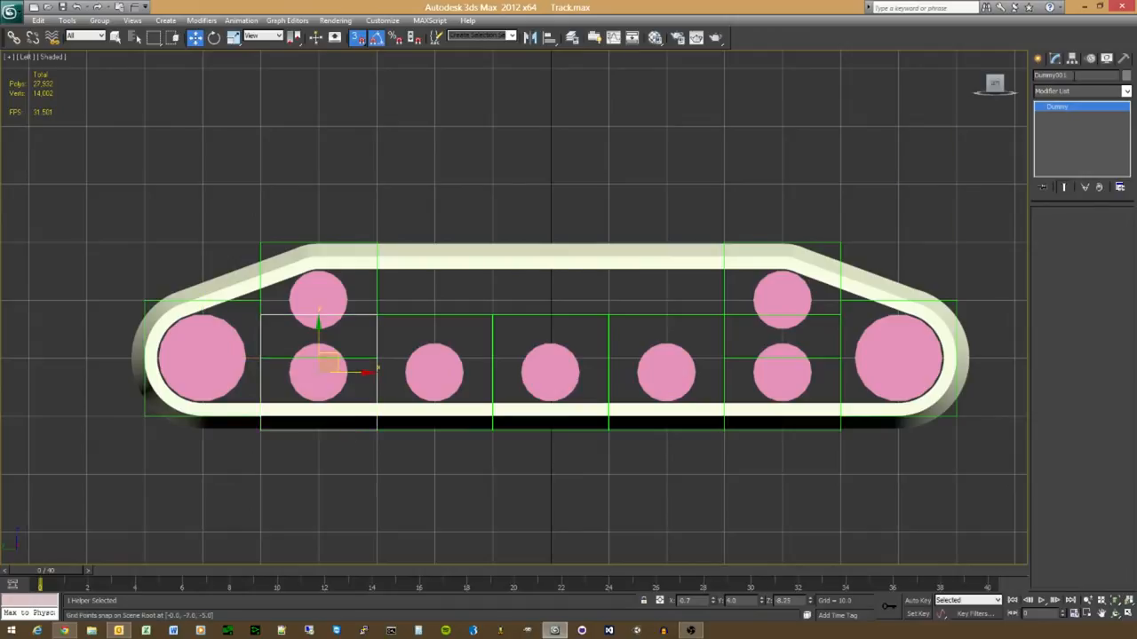
pyautogui.click(439, 426)
pyautogui.click(438, 428)
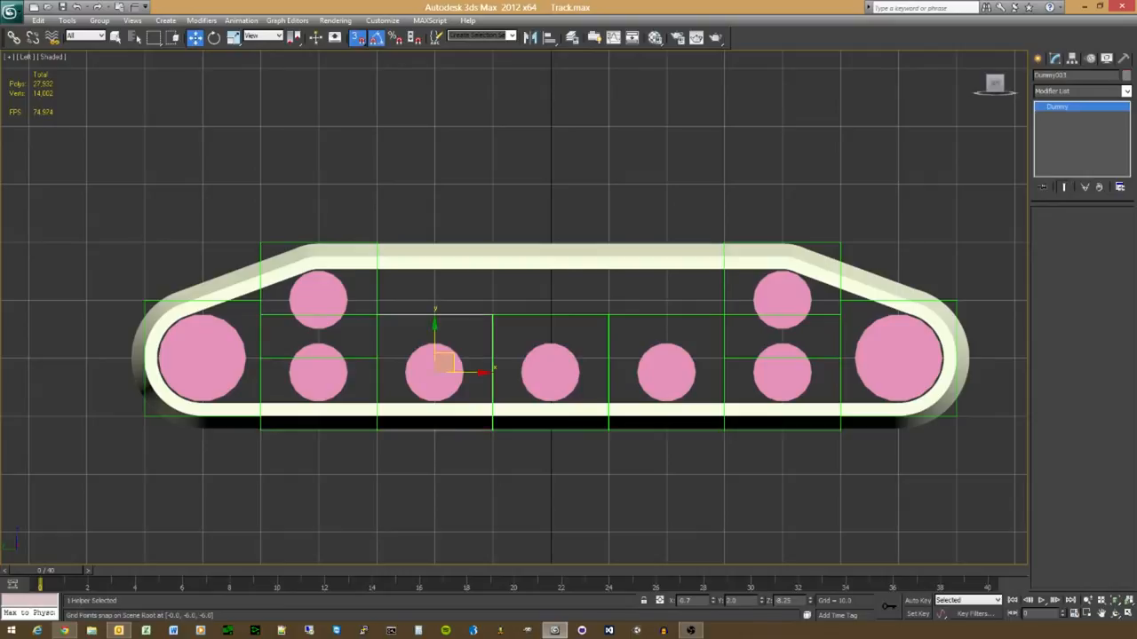
pyautogui.click(554, 430)
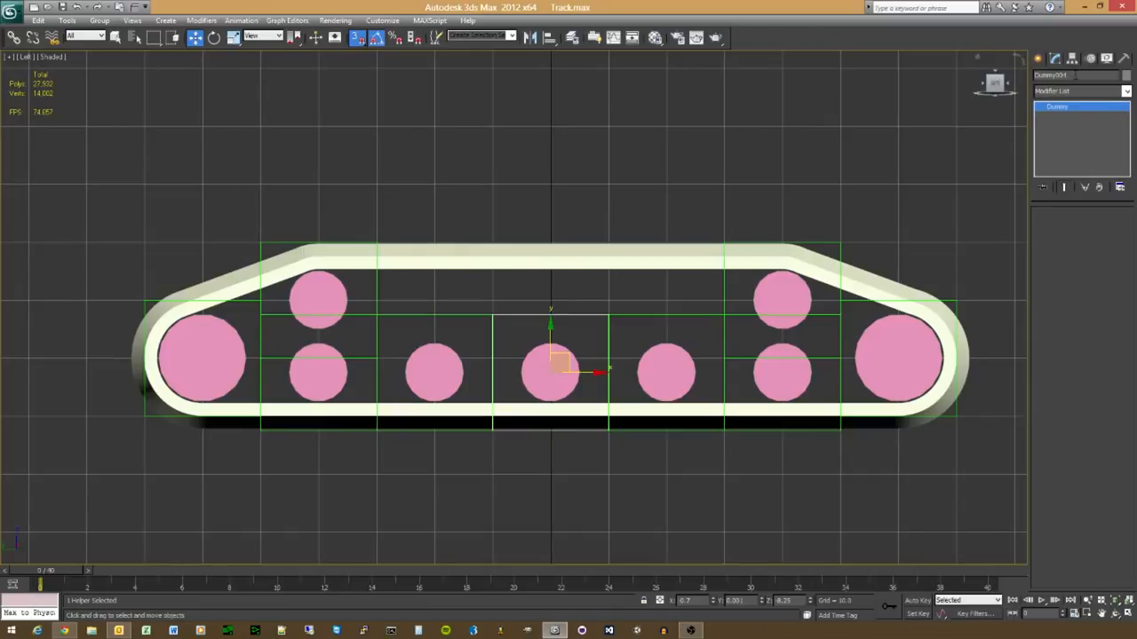
# Step: Name the remaining lower dummies Dummy005 to Dummy007 up to the right end wheel, and check the two upper dummies' names
pyautogui.click(659, 321)
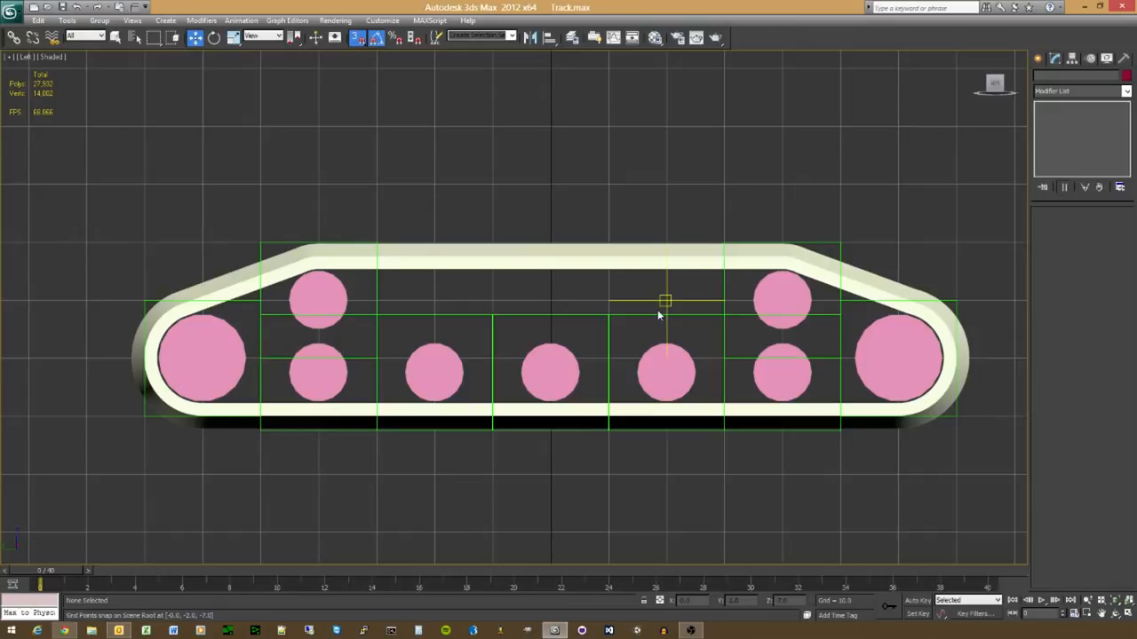
pyautogui.click(654, 316)
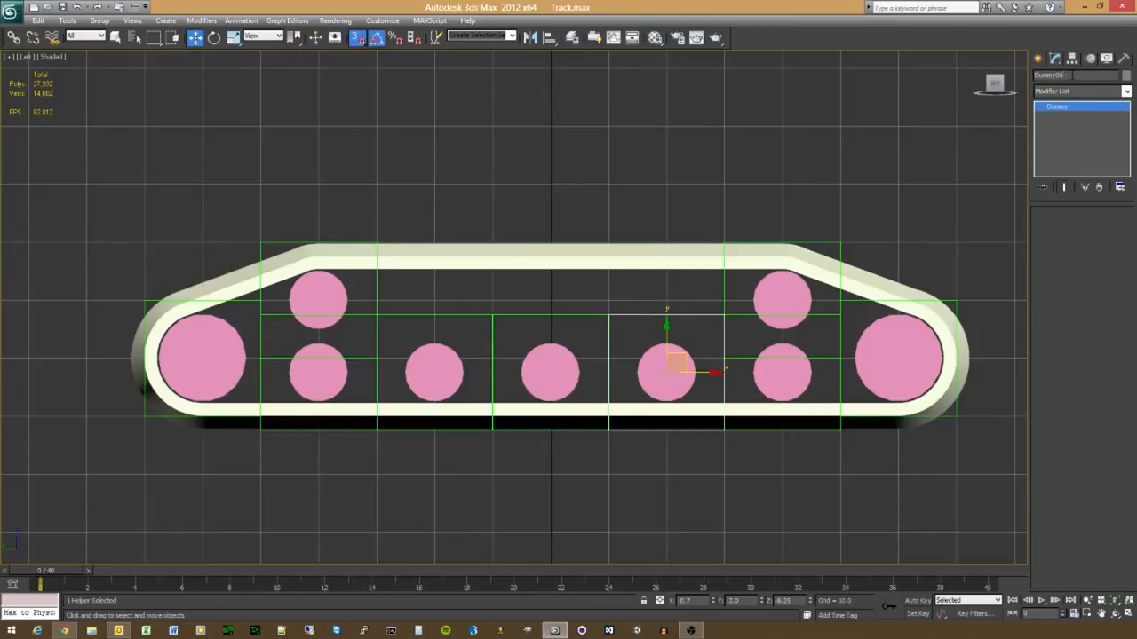
pyautogui.click(757, 431)
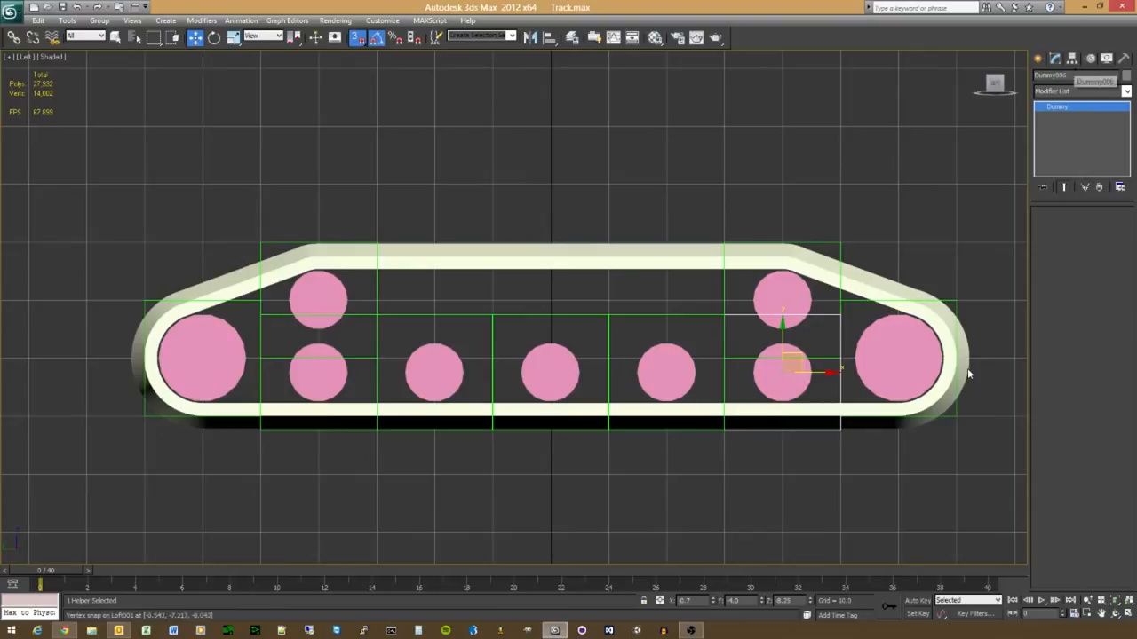
pyautogui.click(851, 301)
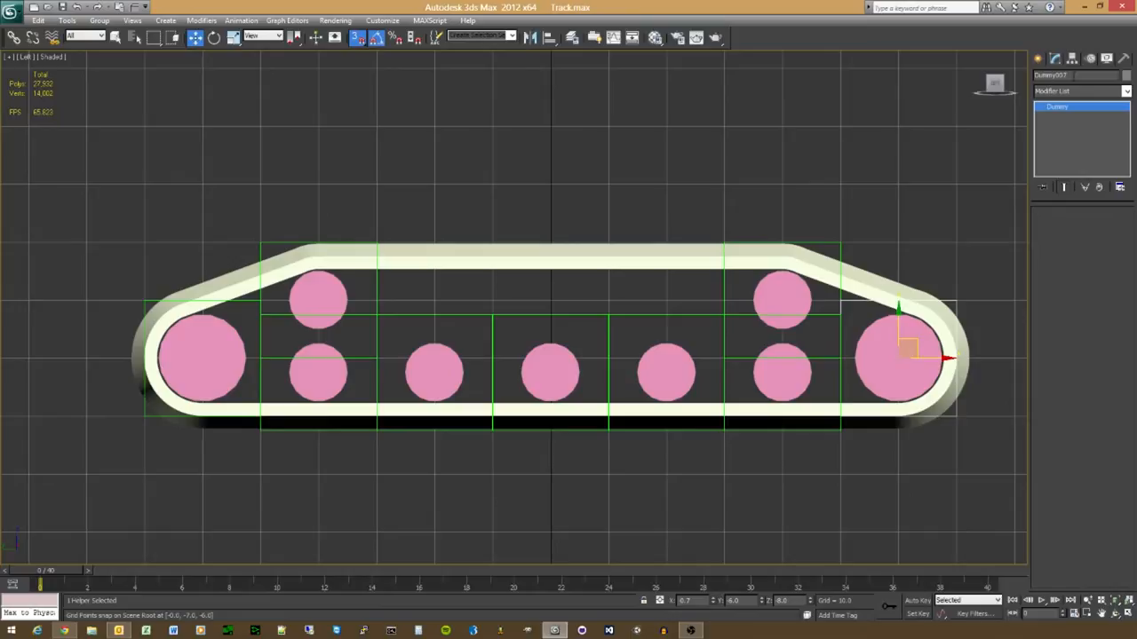
pyautogui.click(281, 246)
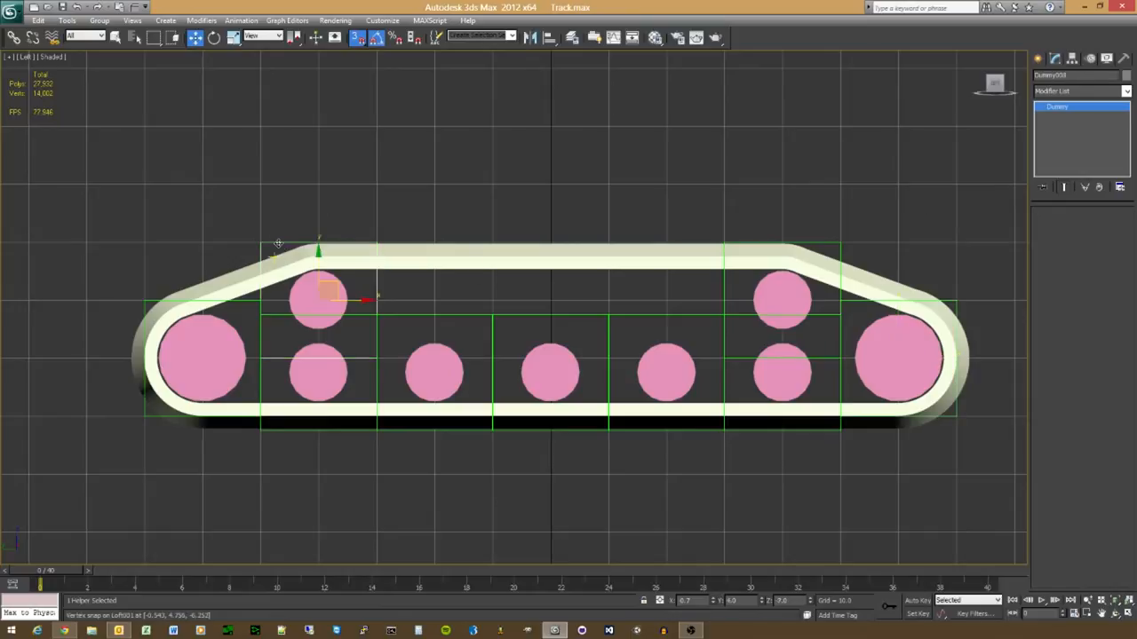
pyautogui.click(816, 245)
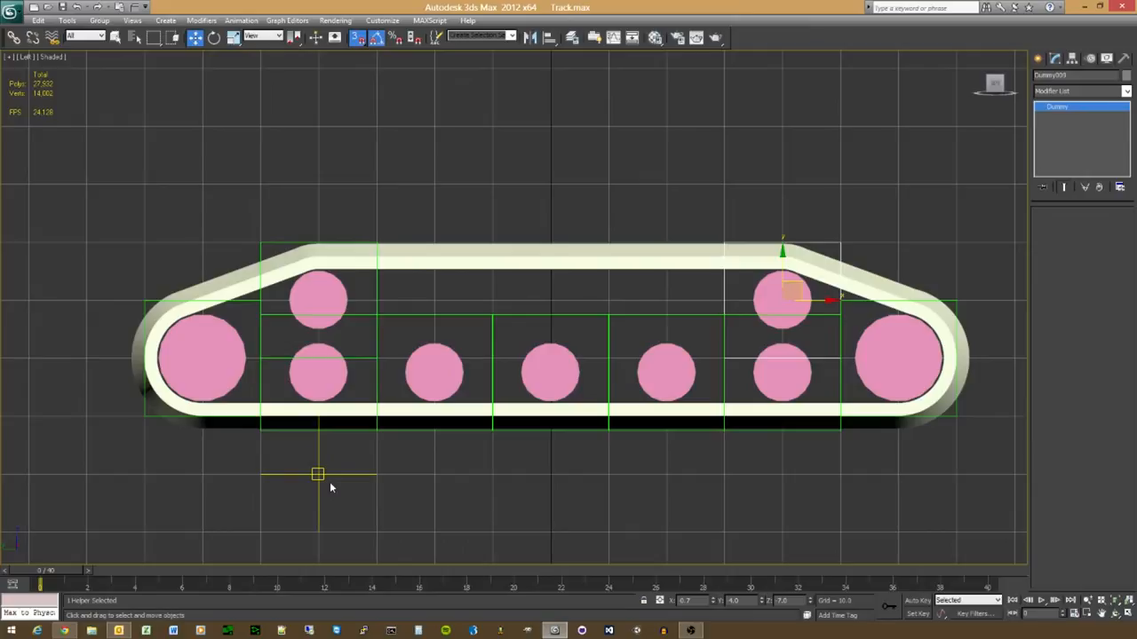
# Step: Turn on edged faces in the shaded view and inspect the track's mesh at an angle
pyautogui.moveTo(378, 449); pyautogui.dragTo(358, 358, button='middle')
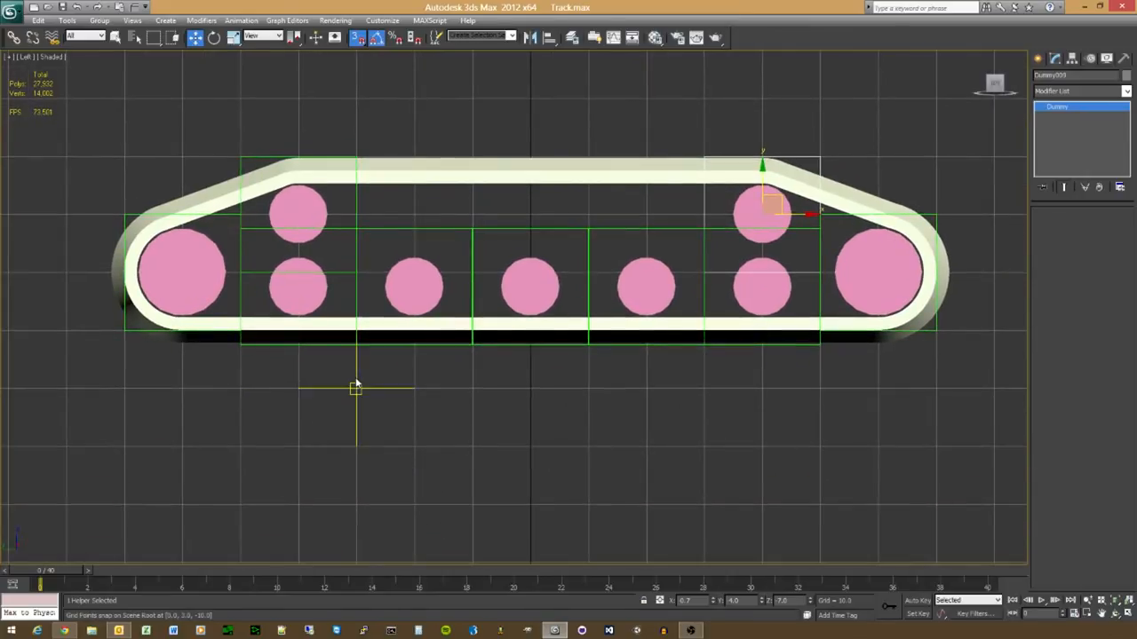
pyautogui.scroll(2, 359, 395)
pyautogui.scroll(-2, 362, 397)
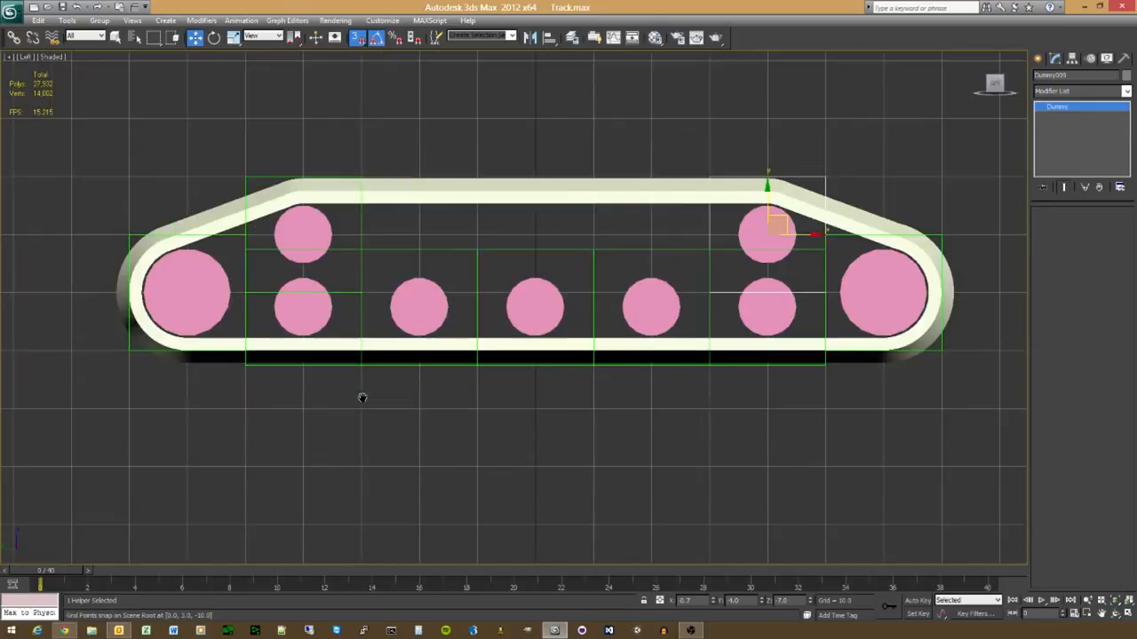
pyautogui.moveTo(363, 396); pyautogui.dragTo(333, 419, button='middle')
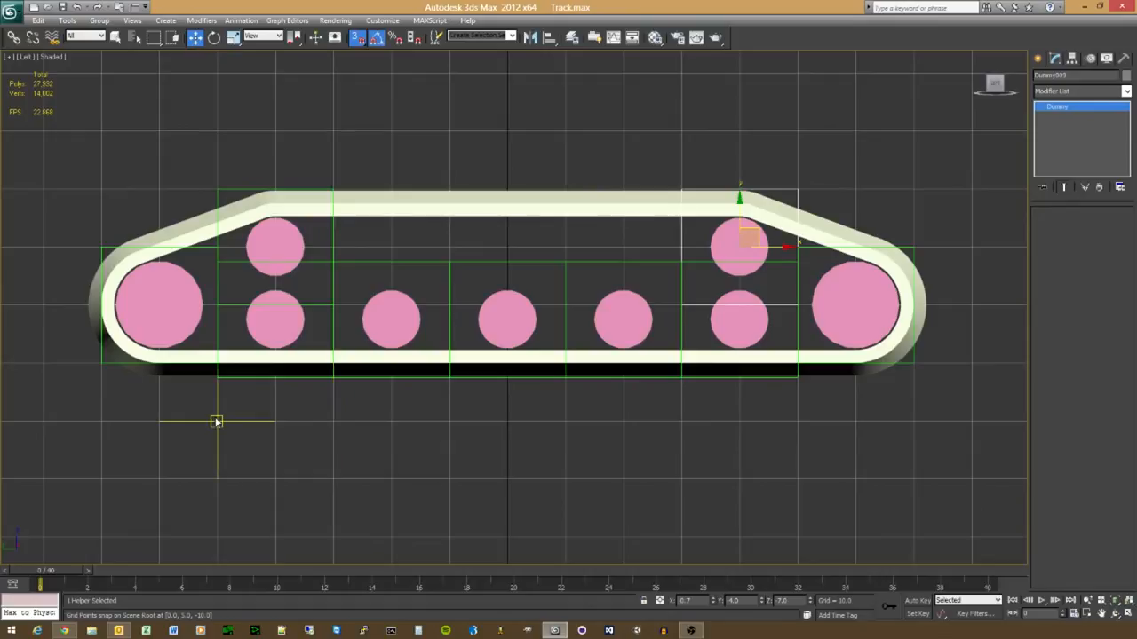
pyautogui.keyDown('alt'); pyautogui.moveTo(216, 421); pyautogui.dragTo(138, 235, button='middle'); pyautogui.keyUp('alt')
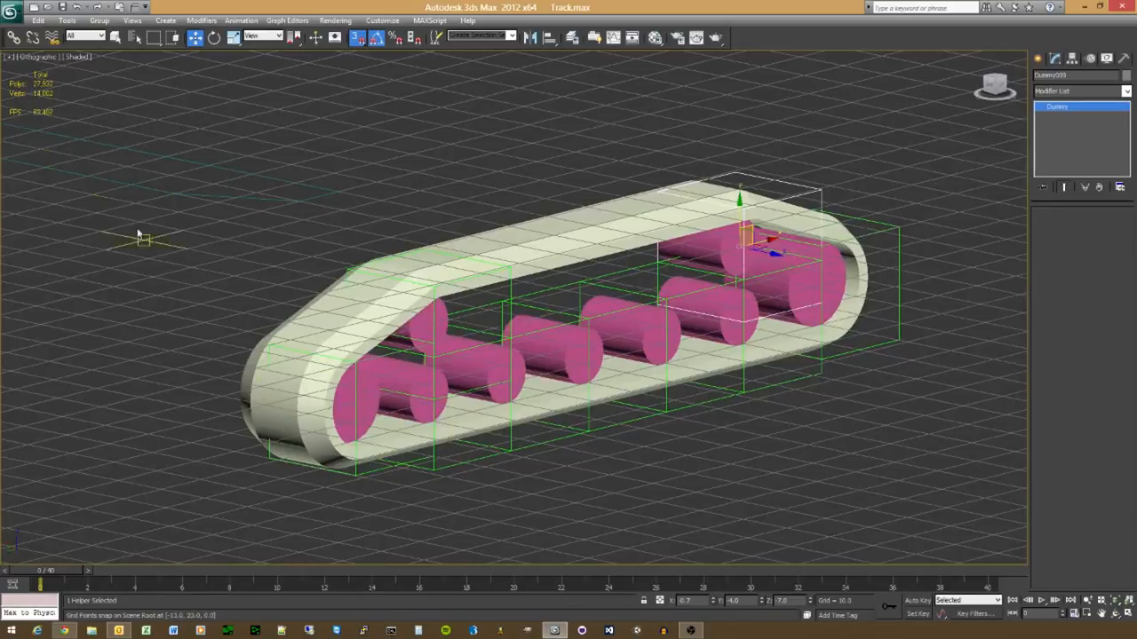
pyautogui.click(39, 58)
pyautogui.click(83, 58)
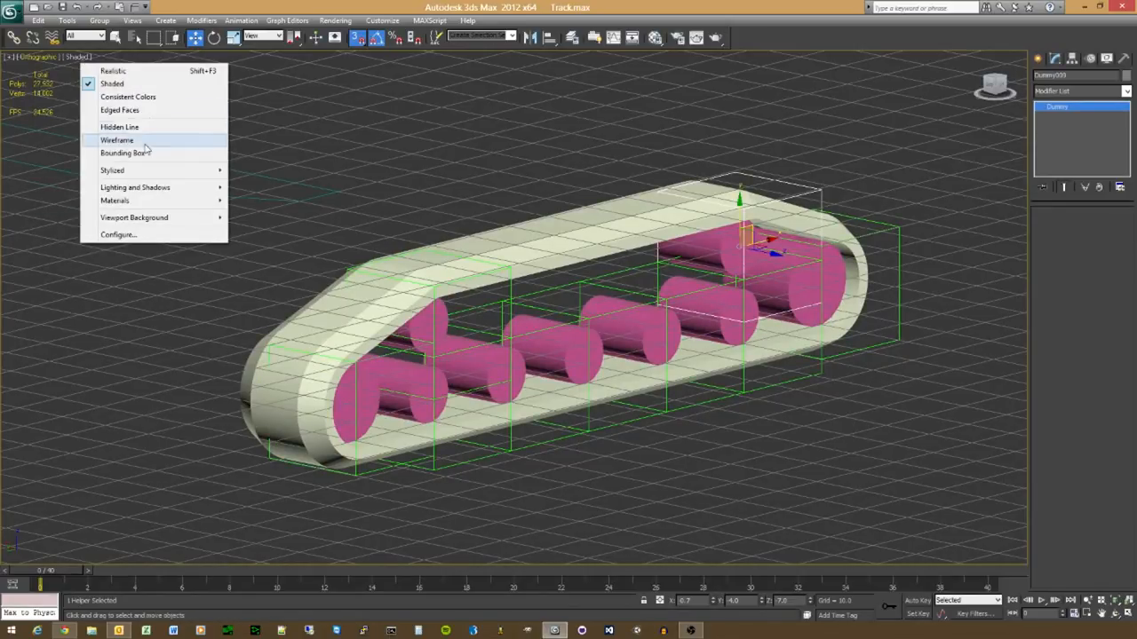
pyautogui.click(124, 110)
pyautogui.keyDown('alt'); pyautogui.moveTo(553, 464); pyautogui.dragTo(566, 468, button='middle'); pyautogui.keyUp('alt')
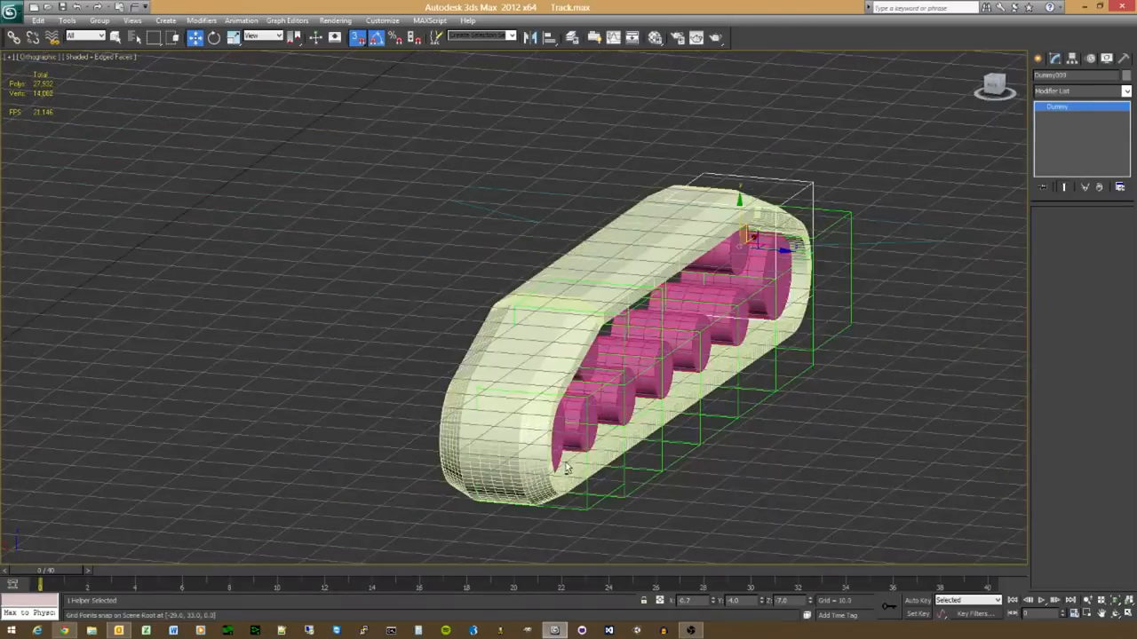
# Step: Delete the Unwrap UVW modifier from the track loft and expand the loft's skin parameters
pyautogui.click(565, 264)
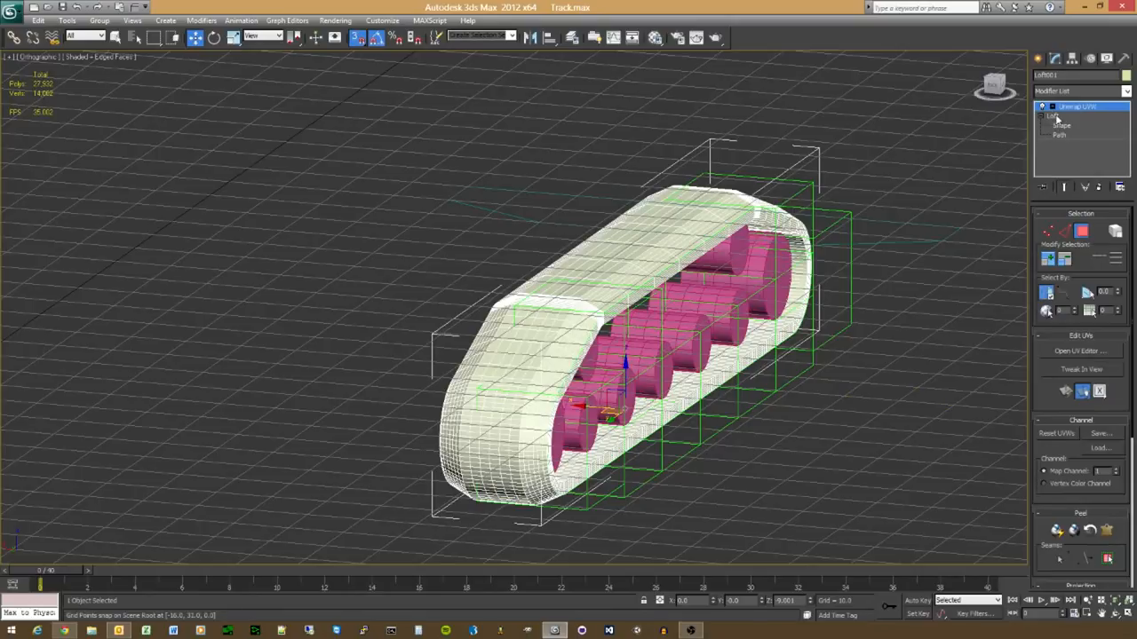
pyautogui.click(1099, 188)
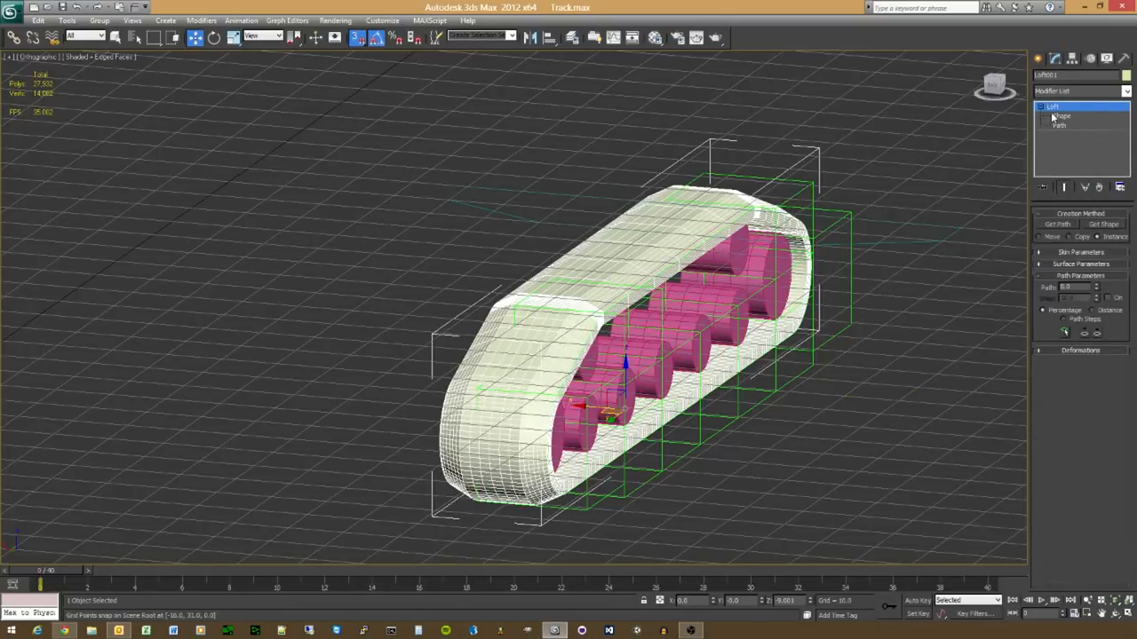
pyautogui.click(1081, 252)
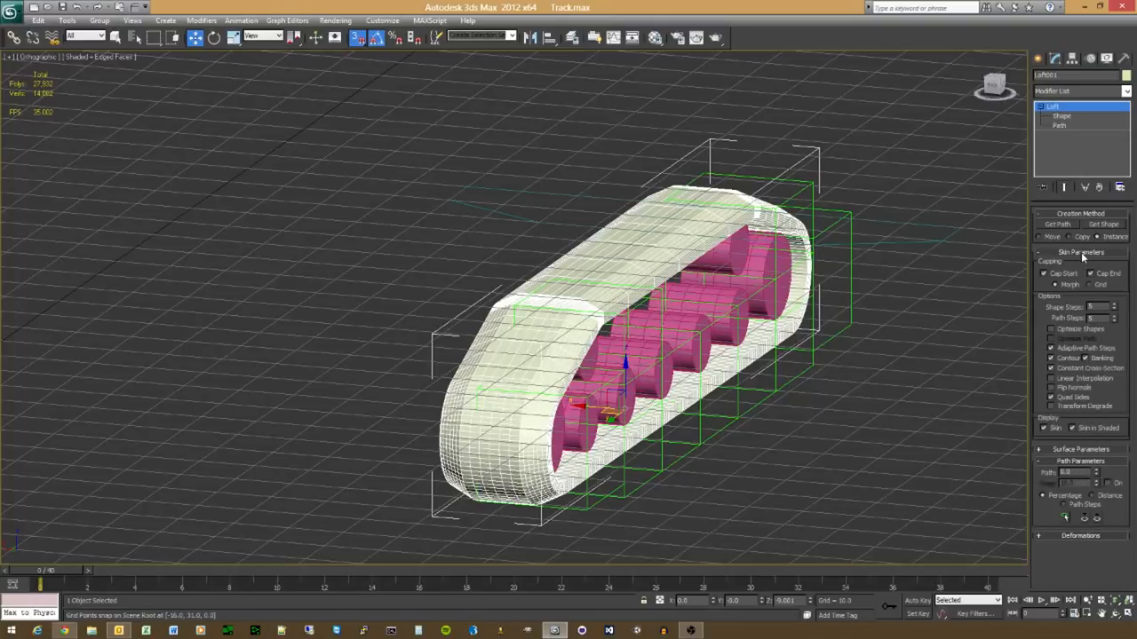
# Step: Set the track loft's shape steps to 0
pyautogui.click(1115, 309)
pyautogui.click(1115, 309)
pyautogui.click(1115, 309)
pyautogui.click(1115, 309)
pyautogui.click(1115, 309)
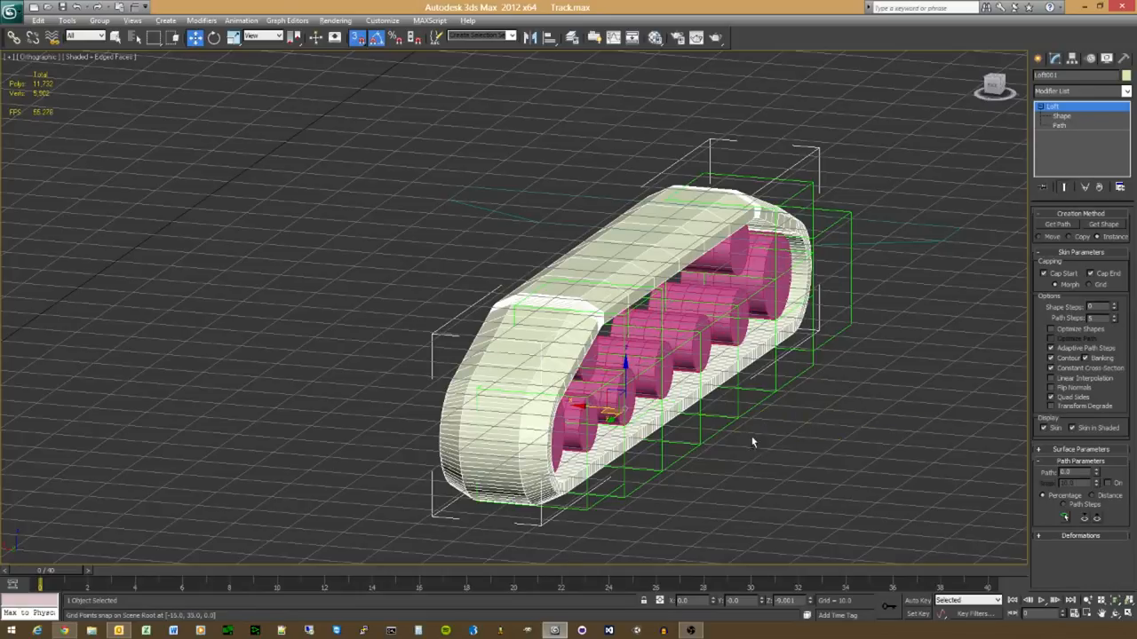
# Step: Set the track loft's path steps to 1
pyautogui.keyDown('alt'); pyautogui.moveTo(753, 442); pyautogui.dragTo(712, 380, button='middle'); pyautogui.keyUp('alt')
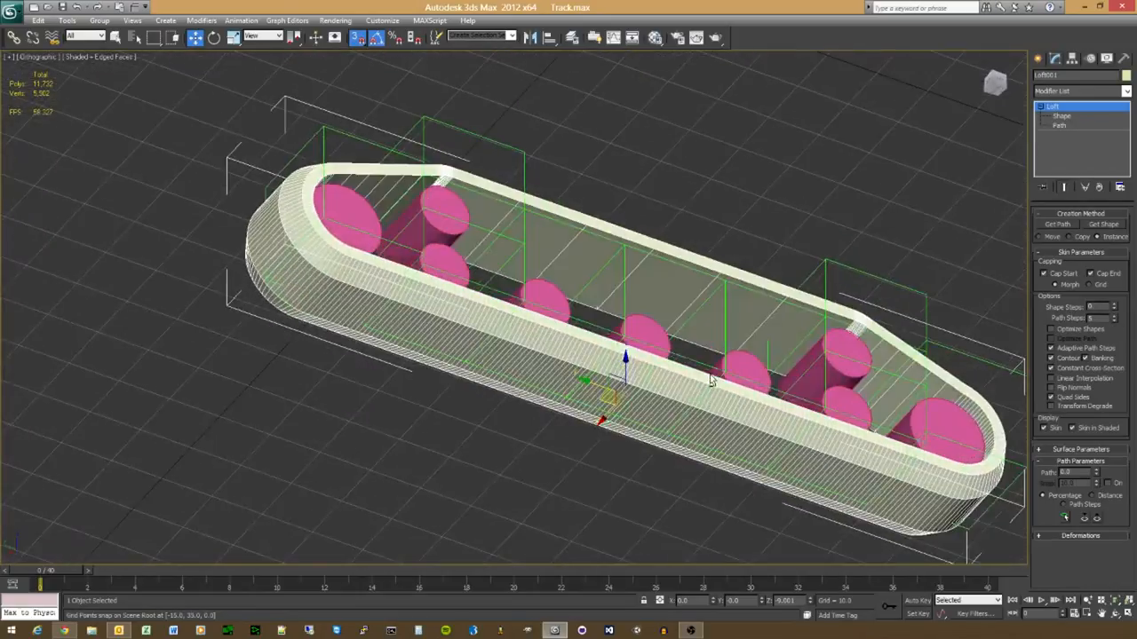
pyautogui.click(1113, 321)
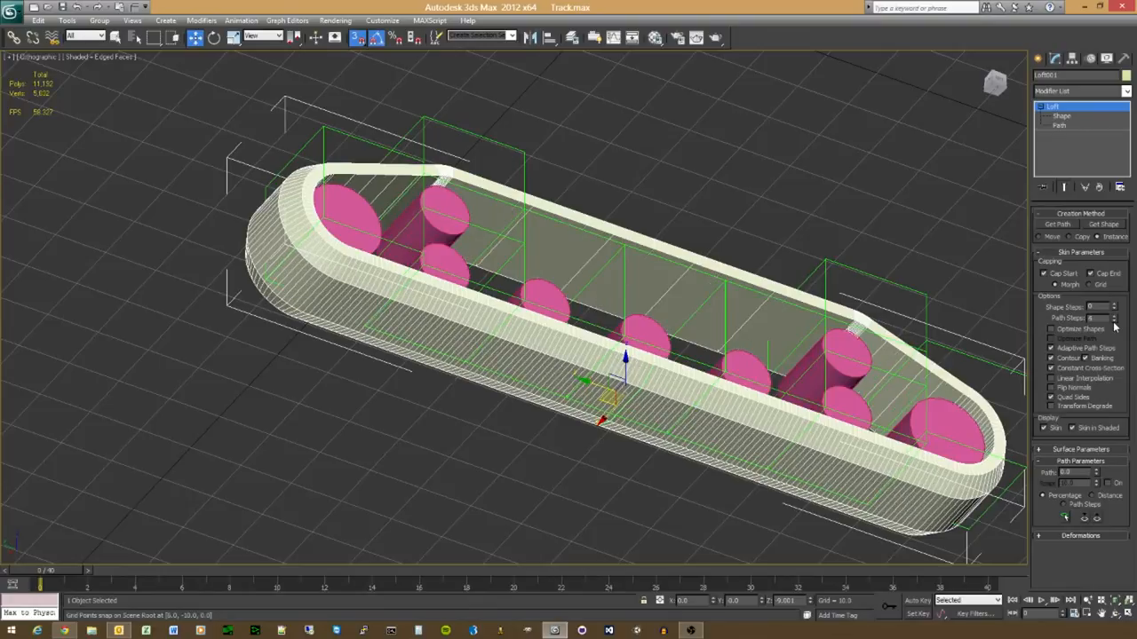
pyautogui.click(1114, 321)
pyautogui.click(1114, 322)
pyautogui.click(1113, 322)
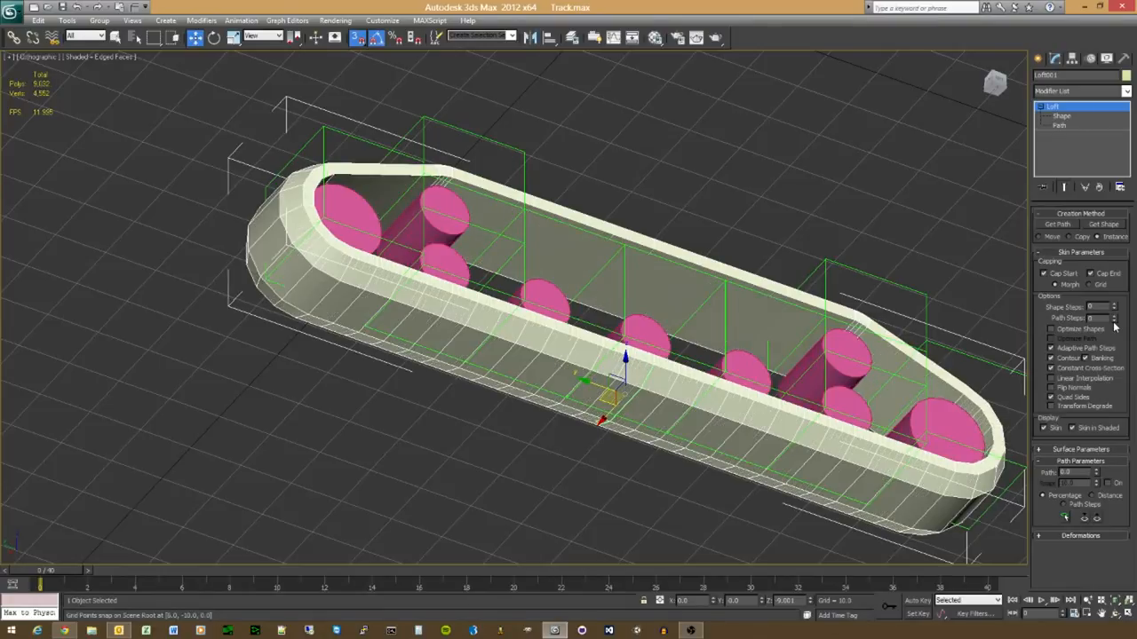
pyautogui.click(1116, 316)
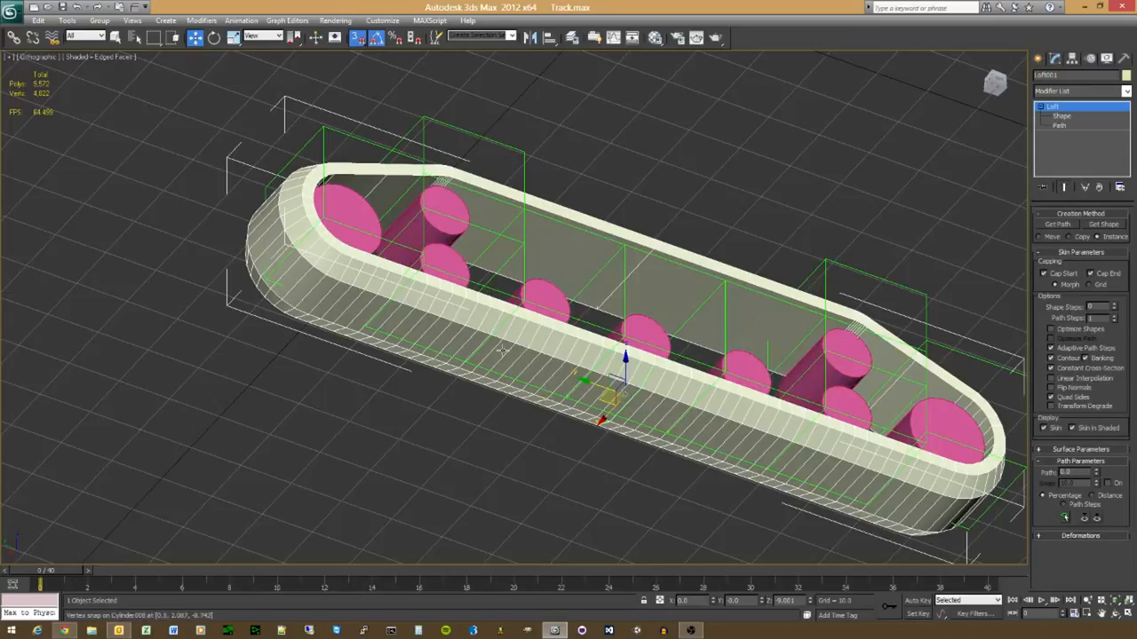
# Step: Reduce the lower rollers' height segments to 1 by editing the roller beside the left end wheel
pyautogui.keyDown('alt'); pyautogui.moveTo(501, 350); pyautogui.dragTo(495, 427, button='middle'); pyautogui.keyUp('alt')
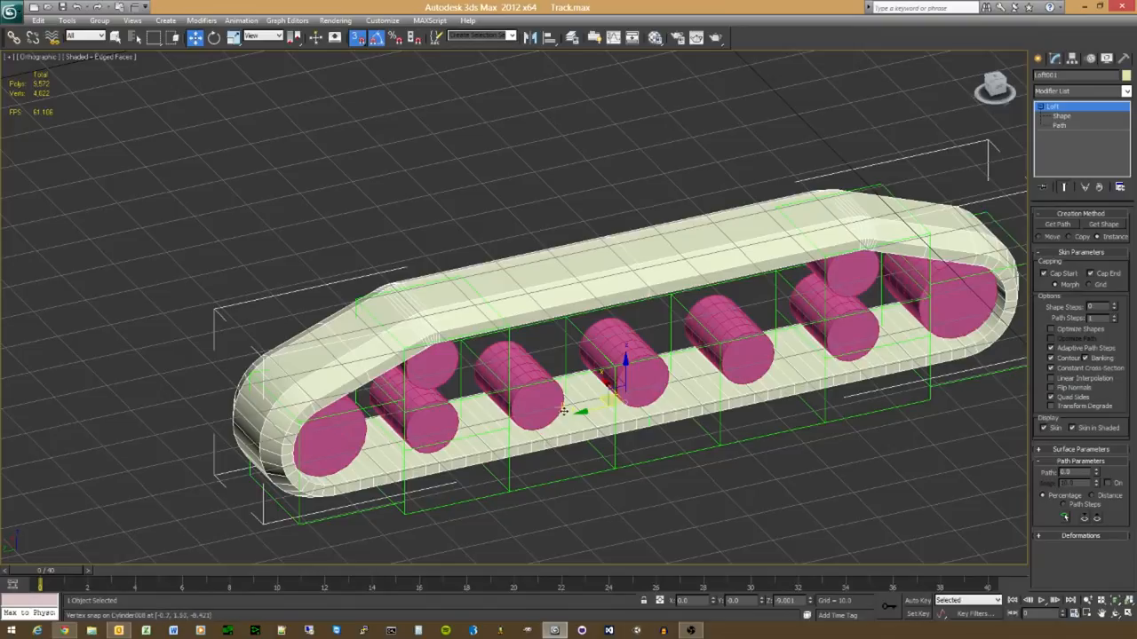
pyautogui.moveTo(564, 412)
pyautogui.keyDown('alt'); pyautogui.mouseDown(button='middle')
pyautogui.moveTo(621, 378)
pyautogui.moveTo(602, 315)
pyautogui.mouseUp(button='middle'); pyautogui.keyUp('alt')
pyautogui.keyDown('alt'); pyautogui.moveTo(602, 296); pyautogui.dragTo(233, 170, button='middle'); pyautogui.keyUp('alt')
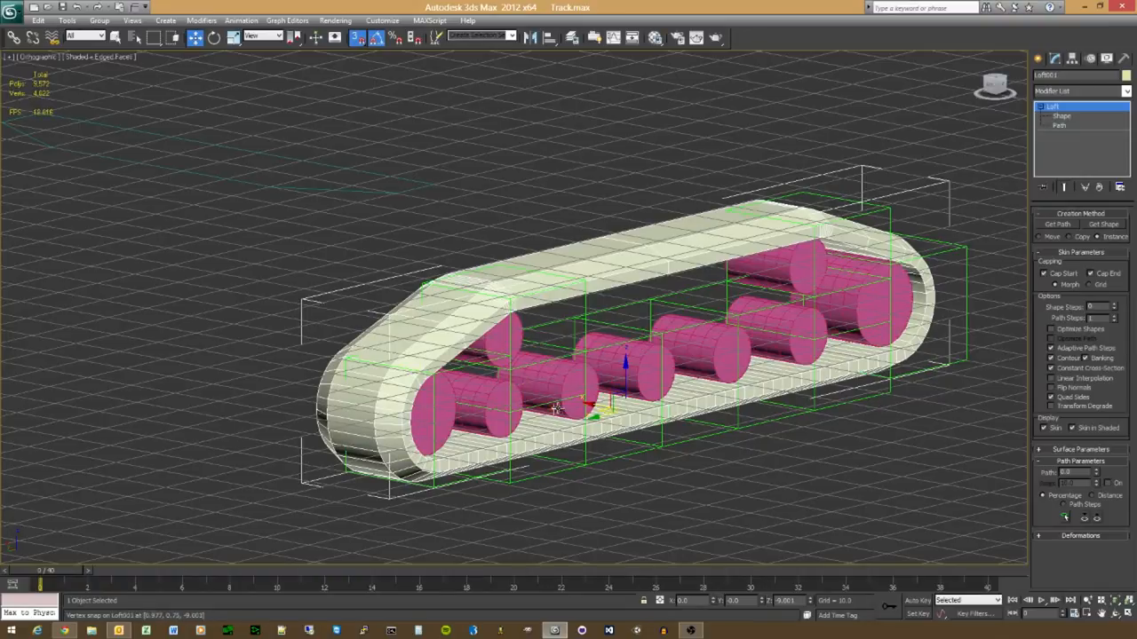
pyautogui.click(490, 398)
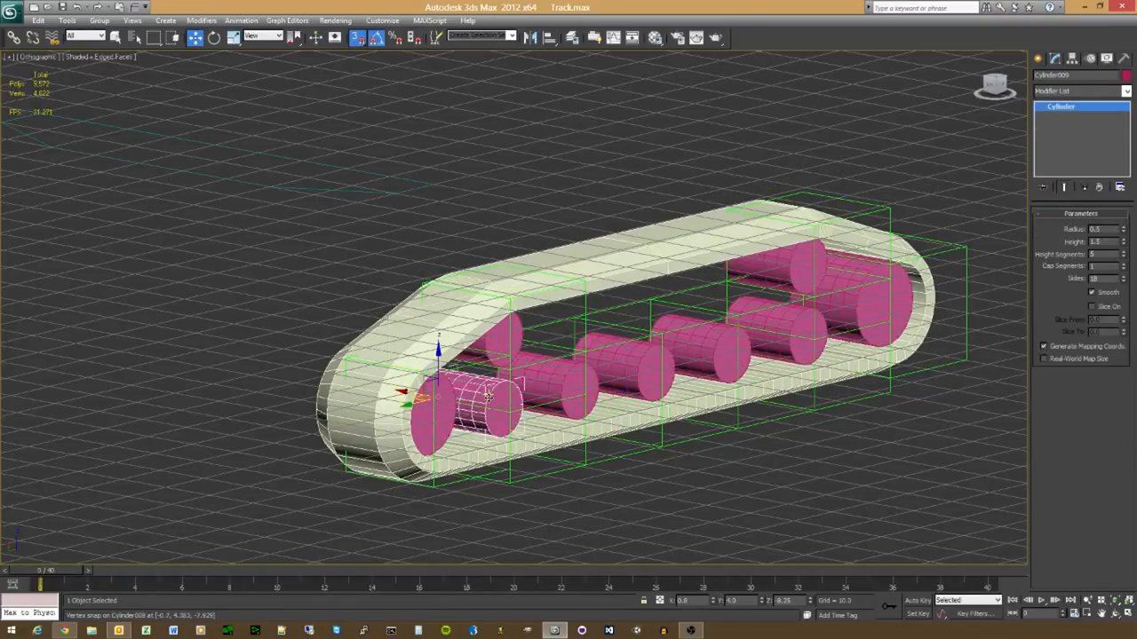
pyautogui.rightClick(1122, 255)
# Step: Reduce the large end wheels' height segments to 1 by editing the right end wheel
pyautogui.click(858, 300)
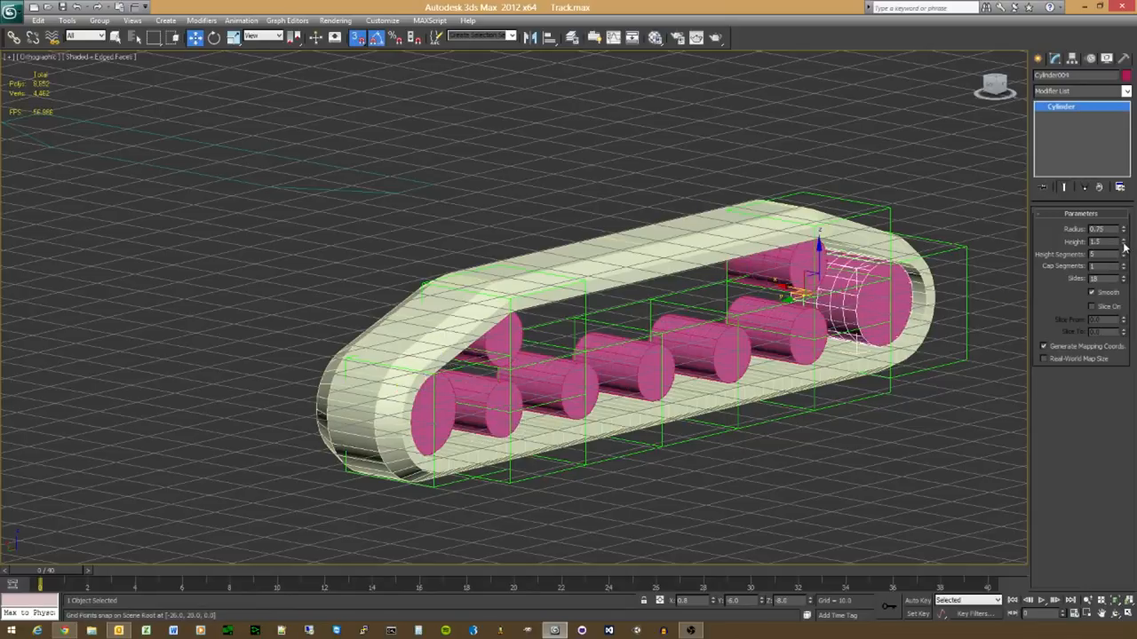
pyautogui.rightClick(1123, 256)
pyautogui.click(1122, 256)
pyautogui.click(1123, 257)
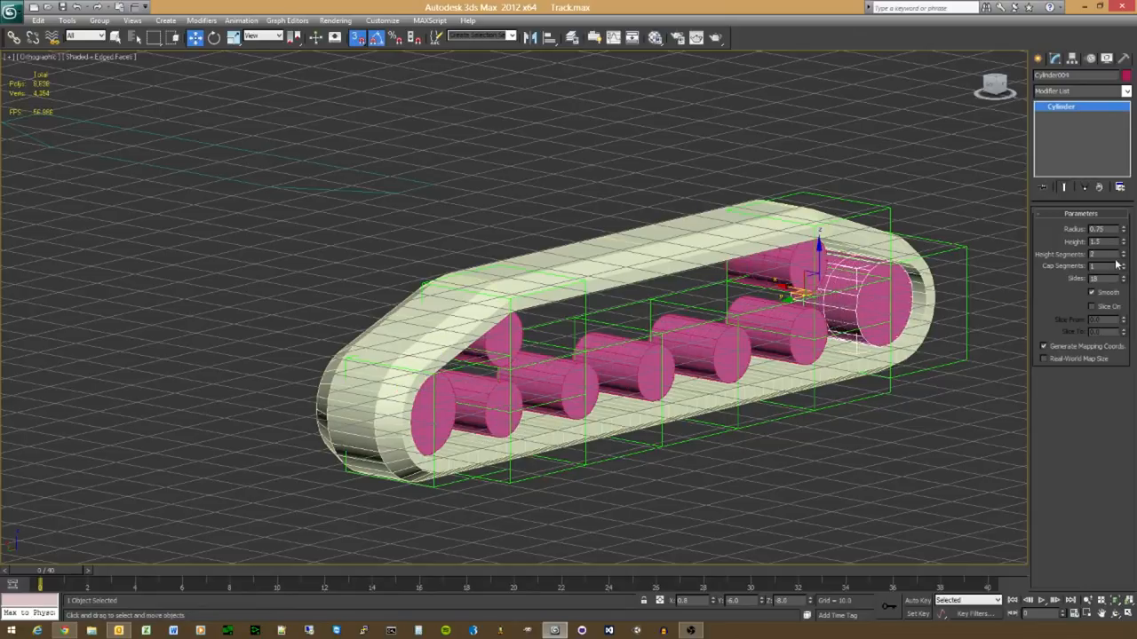
pyautogui.click(1123, 256)
# Step: Reduce the upper rollers' height segments to 1 by editing the right upper roller, and clear the selection
pyautogui.click(776, 265)
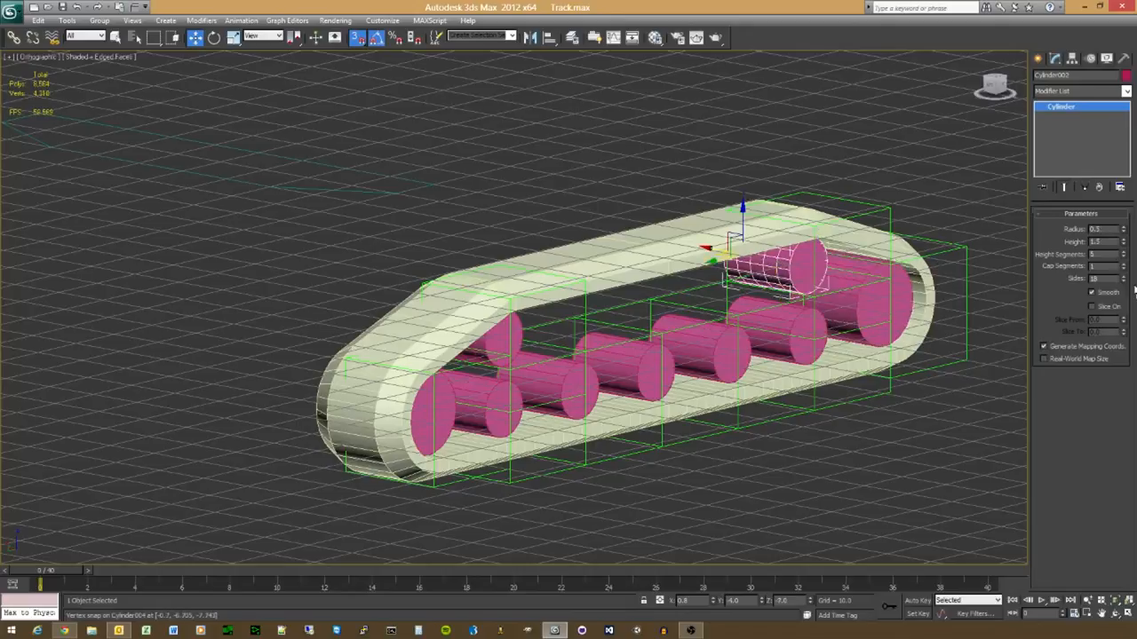
pyautogui.click(1121, 257)
pyautogui.click(1122, 256)
pyautogui.click(1121, 257)
pyautogui.click(686, 491)
# Step: Examine the simplified track and wheels from the left side and at an angle
pyautogui.keyDown('alt'); pyautogui.moveTo(678, 495); pyautogui.dragTo(459, 156, button='middle'); pyautogui.keyUp('alt')
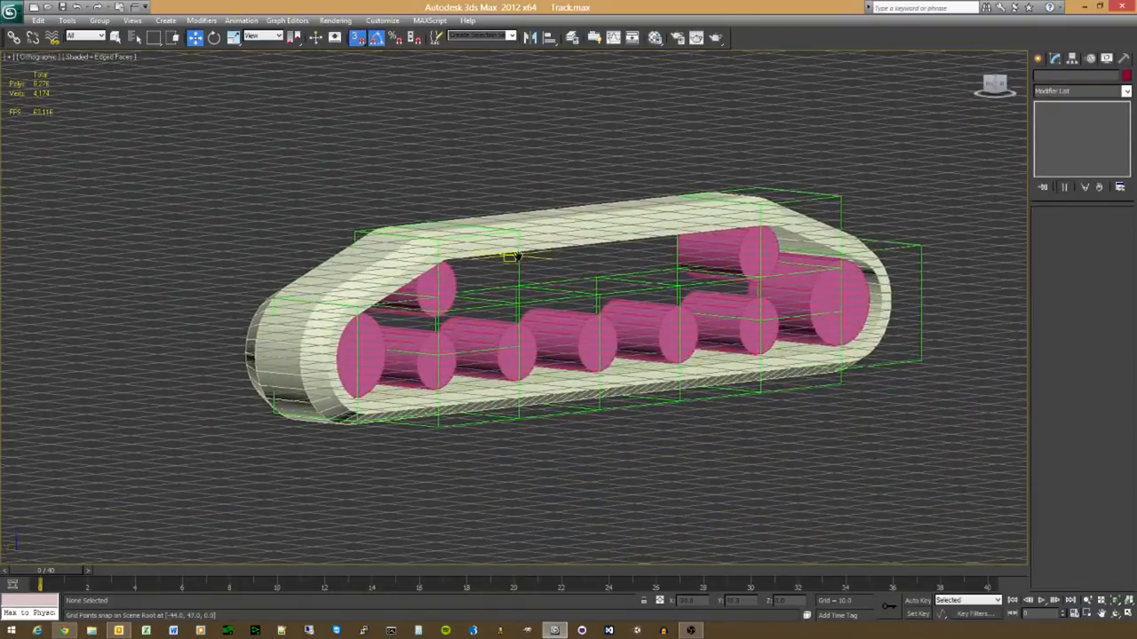
pyautogui.press('l')
pyautogui.scroll(10, 533, 337)
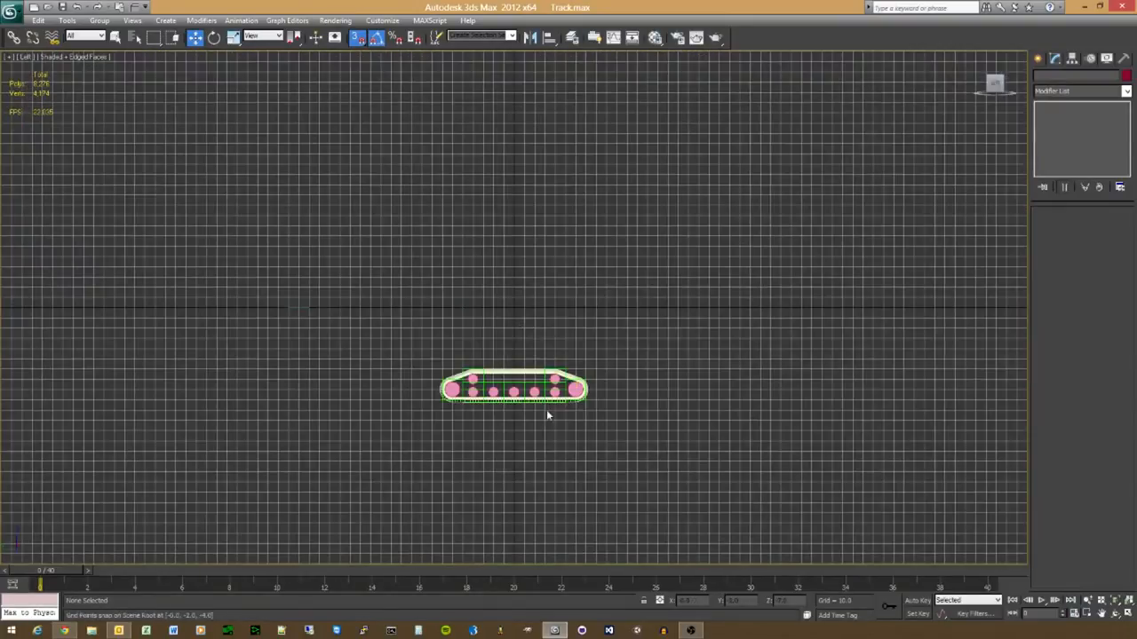
pyautogui.moveTo(533, 422); pyautogui.dragTo(508, 196, button='middle')
pyautogui.scroll(5, 524, 382)
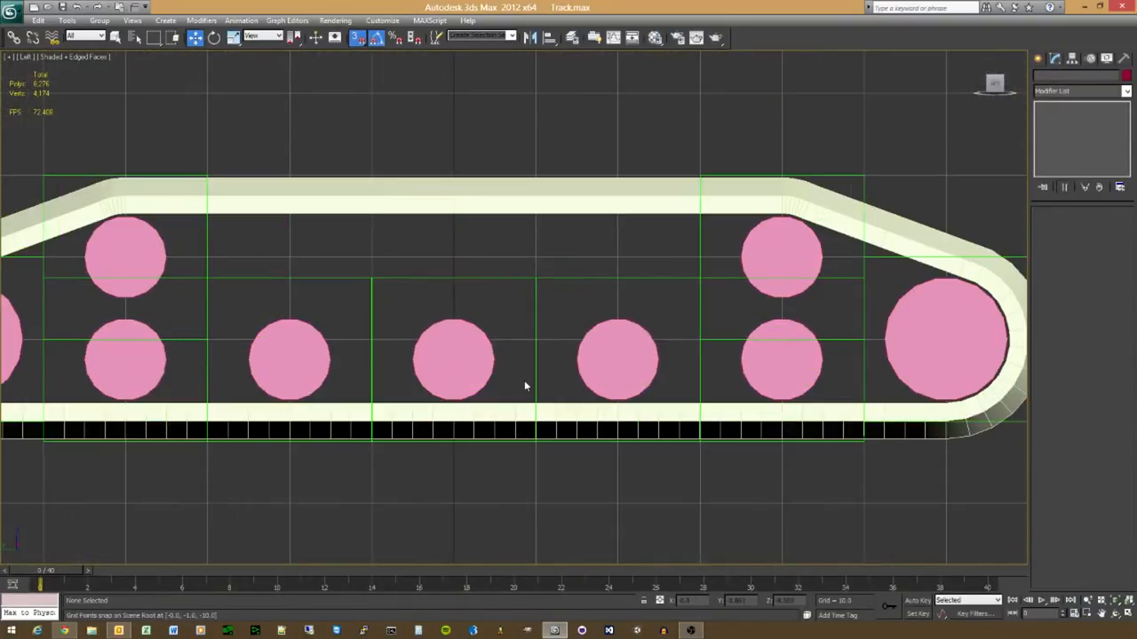
pyautogui.scroll(-2, 524, 386)
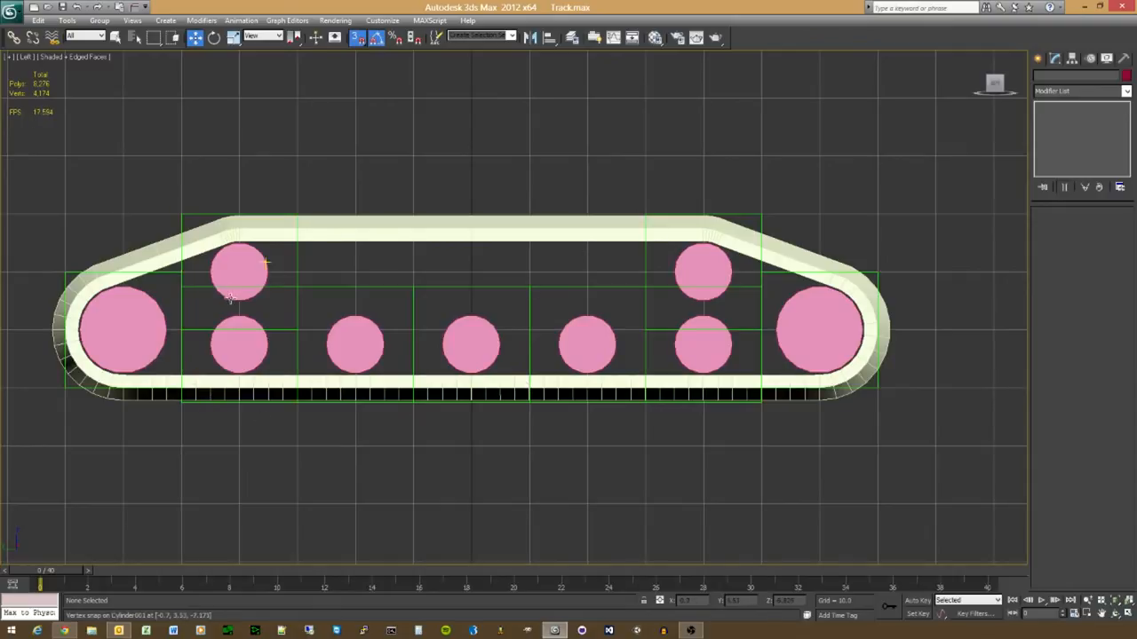
pyautogui.keyDown('alt'); pyautogui.moveTo(208, 330); pyautogui.dragTo(223, 350, button='middle'); pyautogui.keyUp('alt')
pyautogui.moveTo(386, 460); pyautogui.dragTo(272, 183, button='middle')
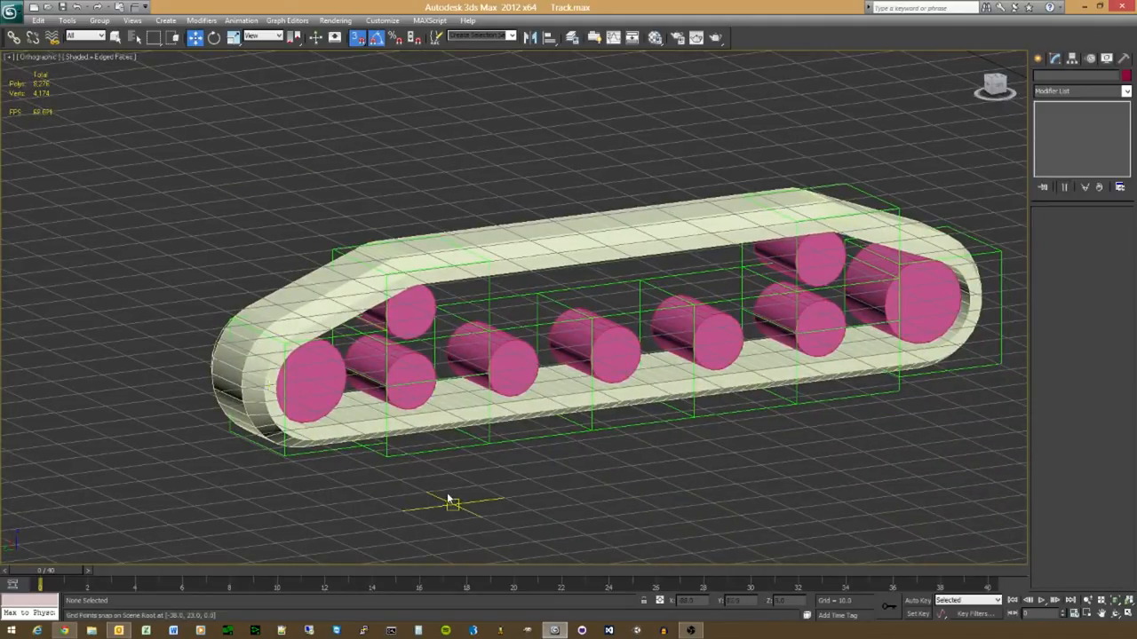
# Step: Select the track loft in the left view and add an Unwrap UVW modifier to it
pyautogui.press('l')
pyautogui.scroll(20, 500, 417)
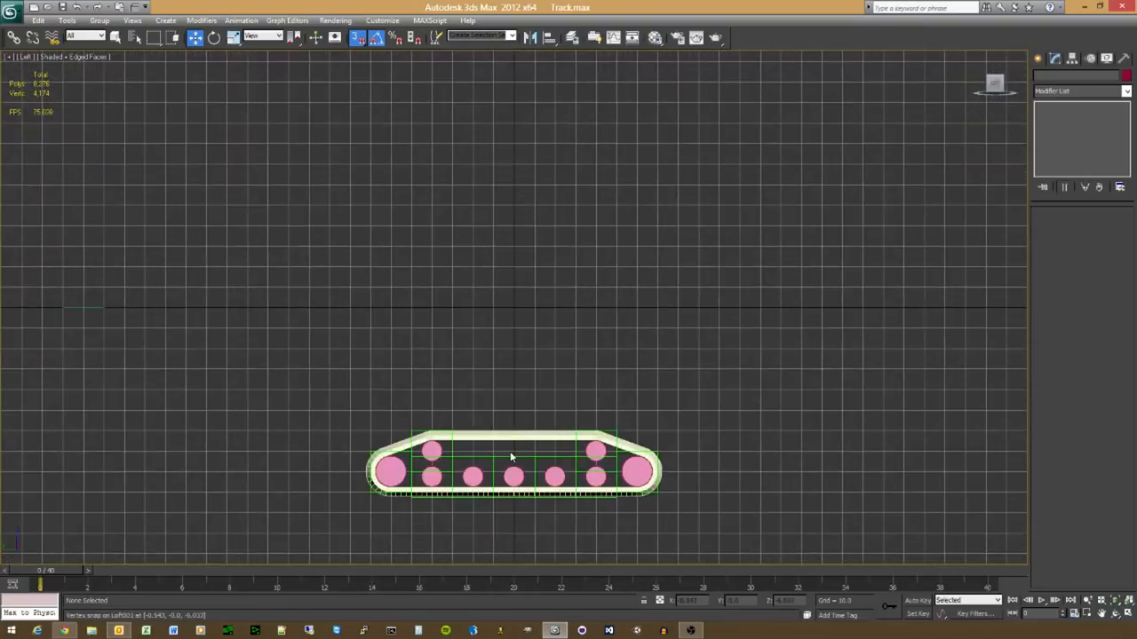
pyautogui.scroll(-8, 503, 329)
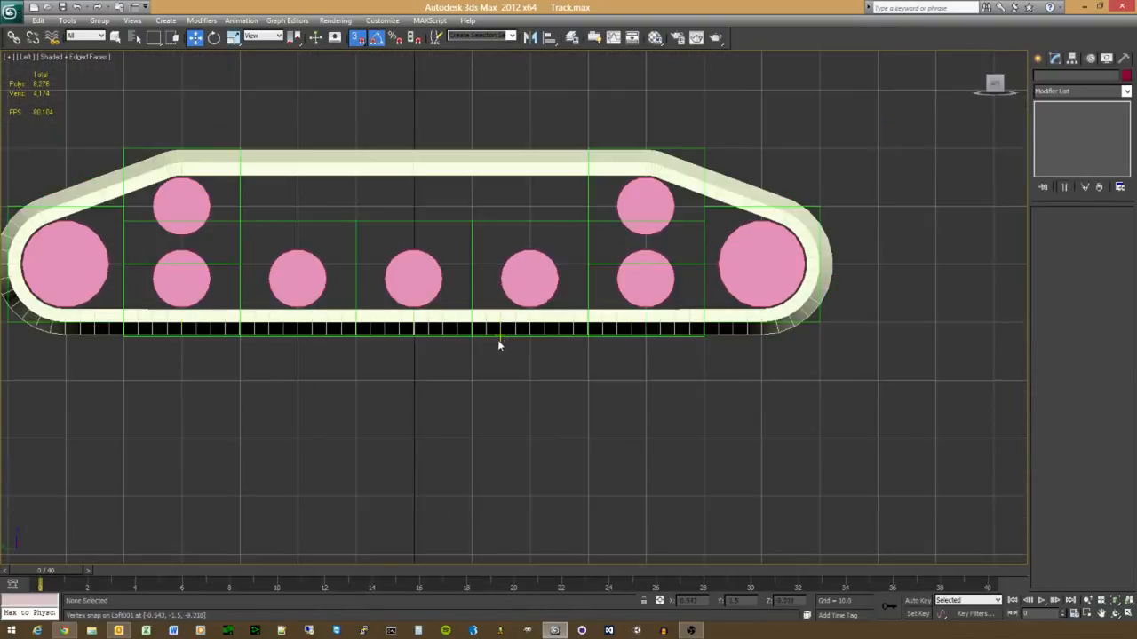
pyautogui.moveTo(498, 340); pyautogui.dragTo(622, 291, button='middle')
pyautogui.click(550, 173)
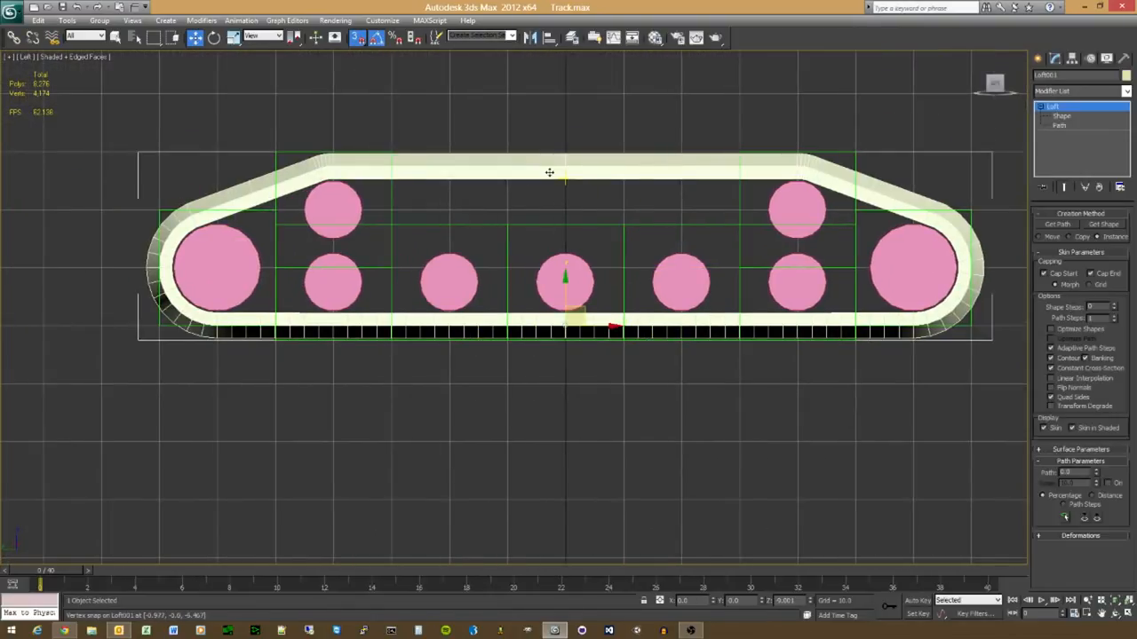
pyautogui.click(1127, 91)
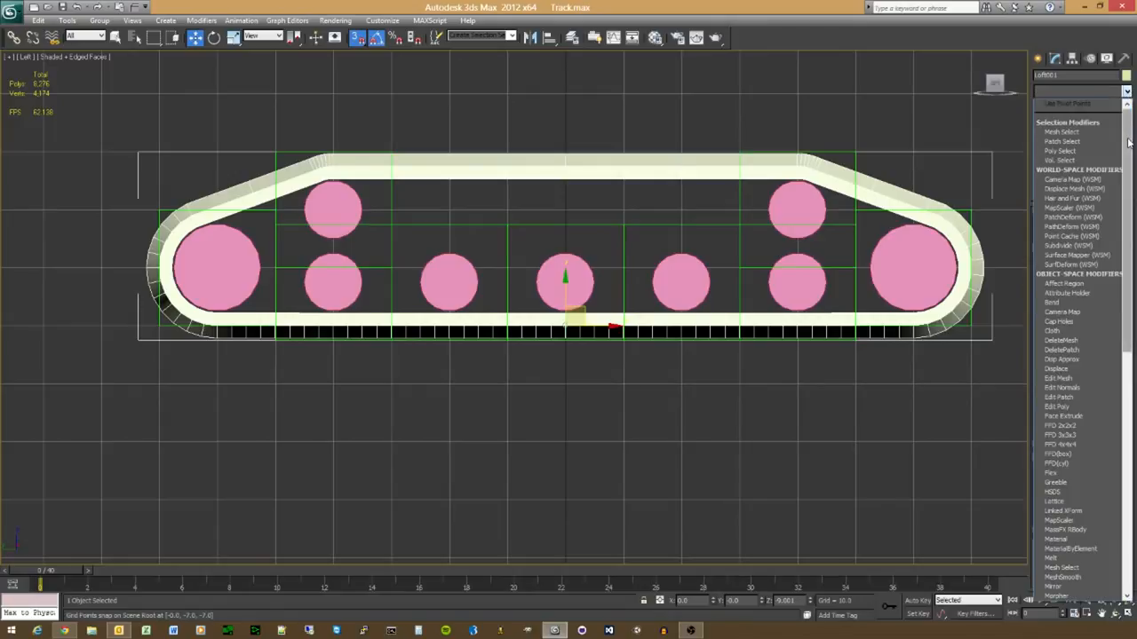
pyautogui.click(1127, 91)
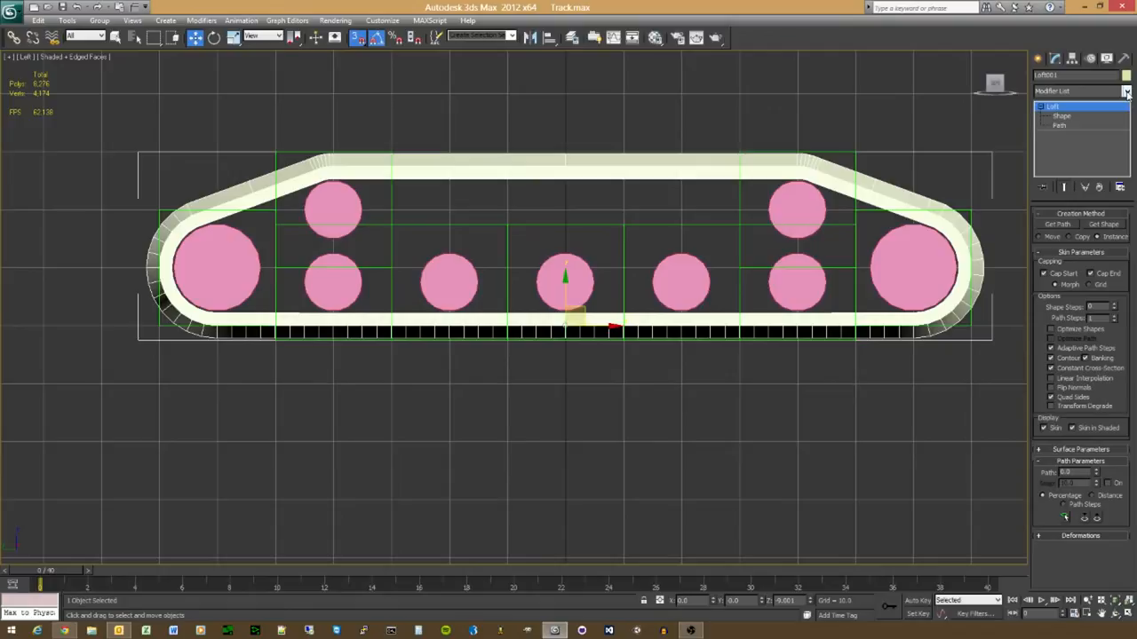
pyautogui.click(1126, 91)
pyautogui.scroll(-10, 1130, 356)
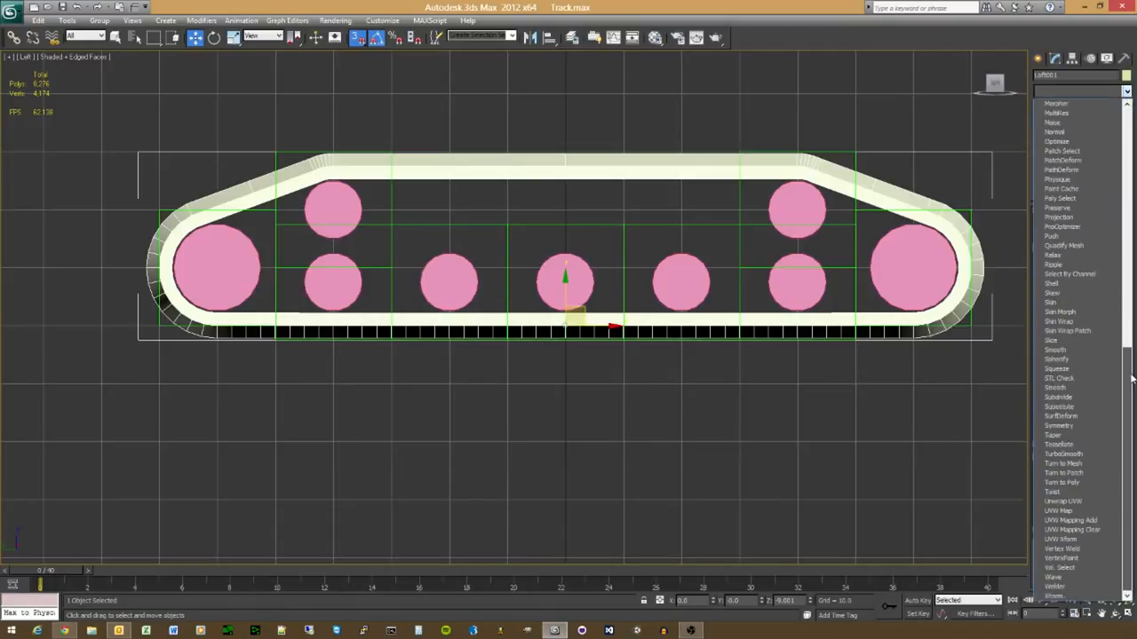
pyautogui.click(1067, 503)
# Step: Open the track's UVs in the UV editor, select all faces, and return to the Unwrap UVW modifier's top level
pyautogui.click(1083, 234)
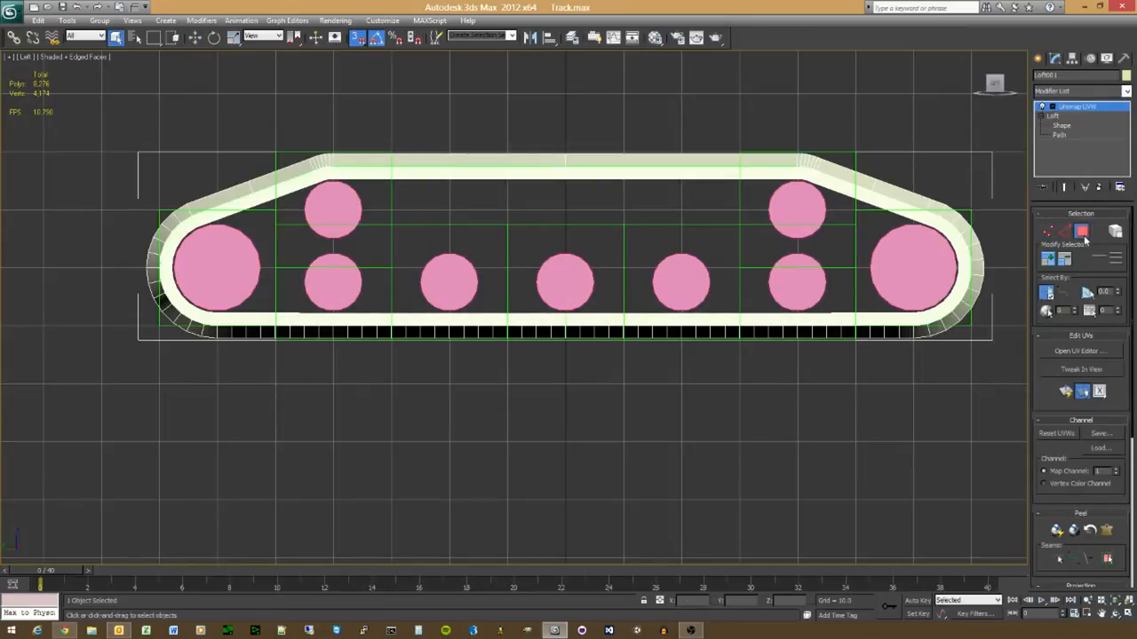
pyautogui.click(1078, 351)
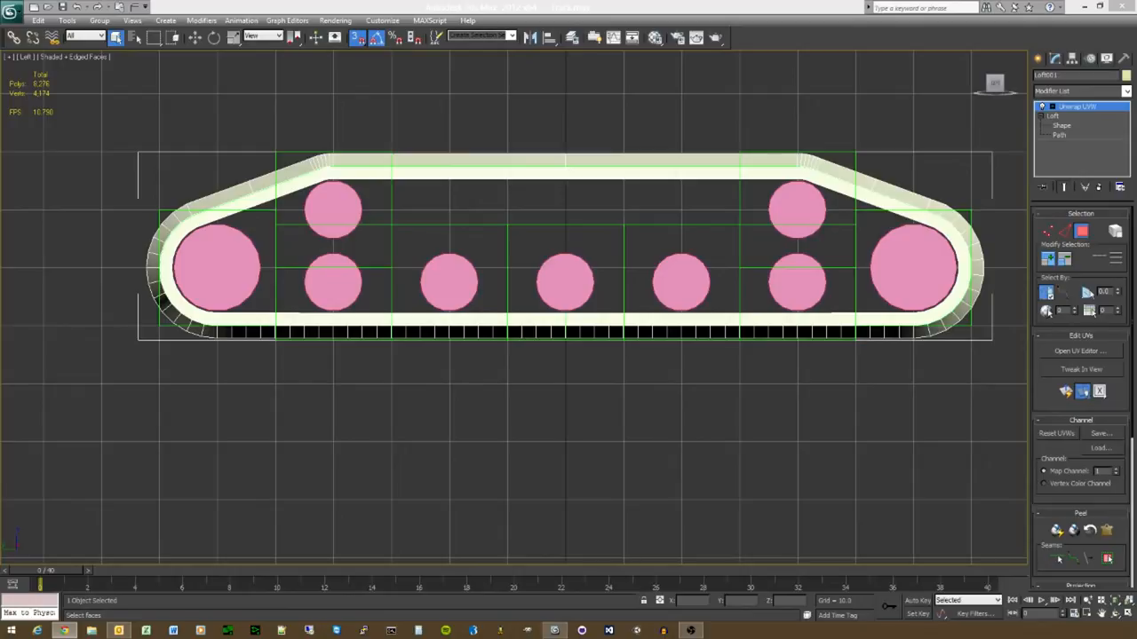
pyautogui.click(252, 388)
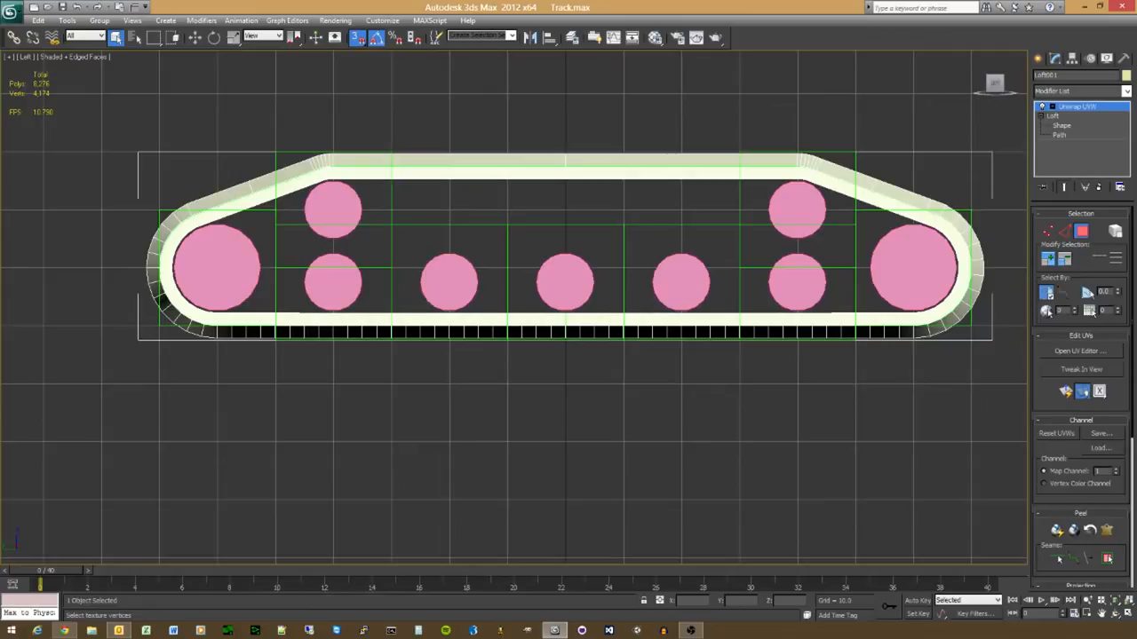
pyautogui.hotkey('ctrl', 'a')
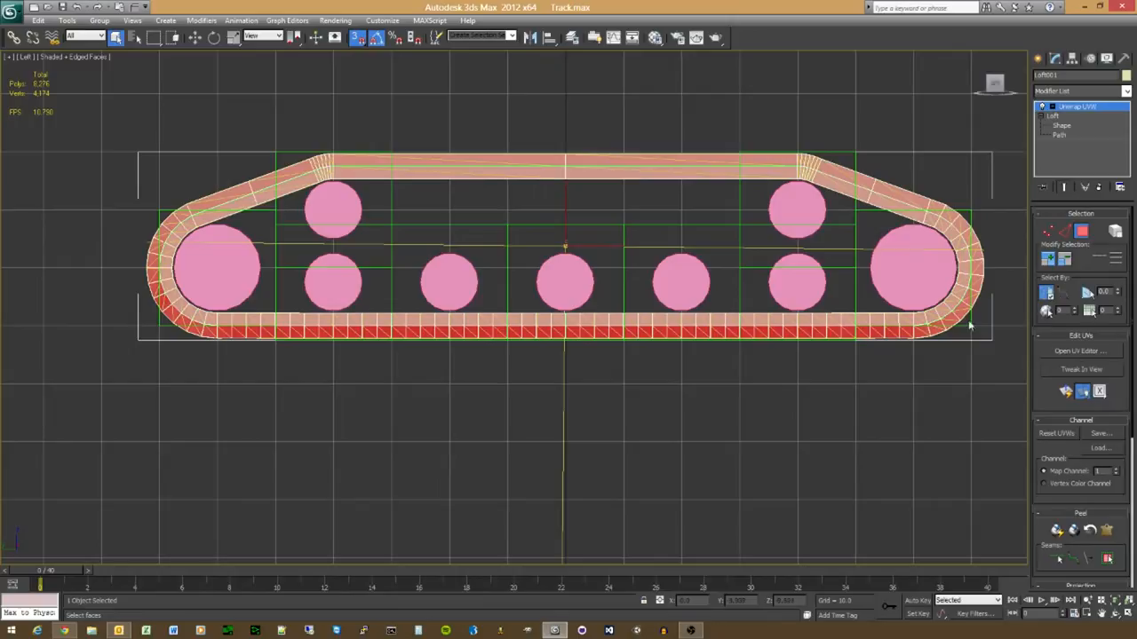
pyautogui.click(1044, 107)
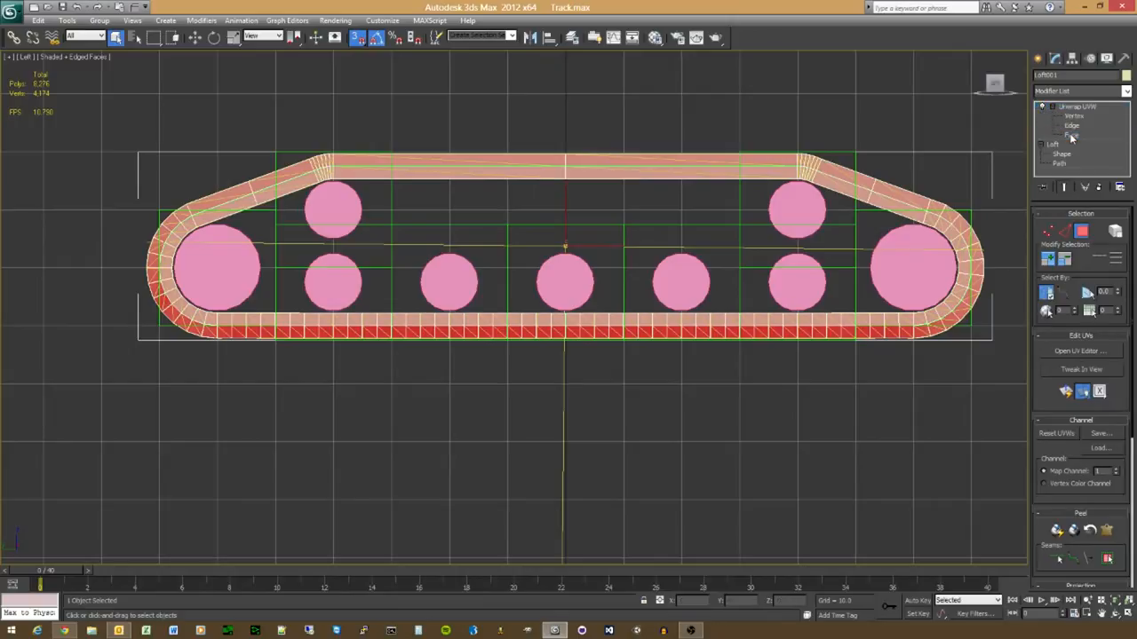
pyautogui.click(1075, 106)
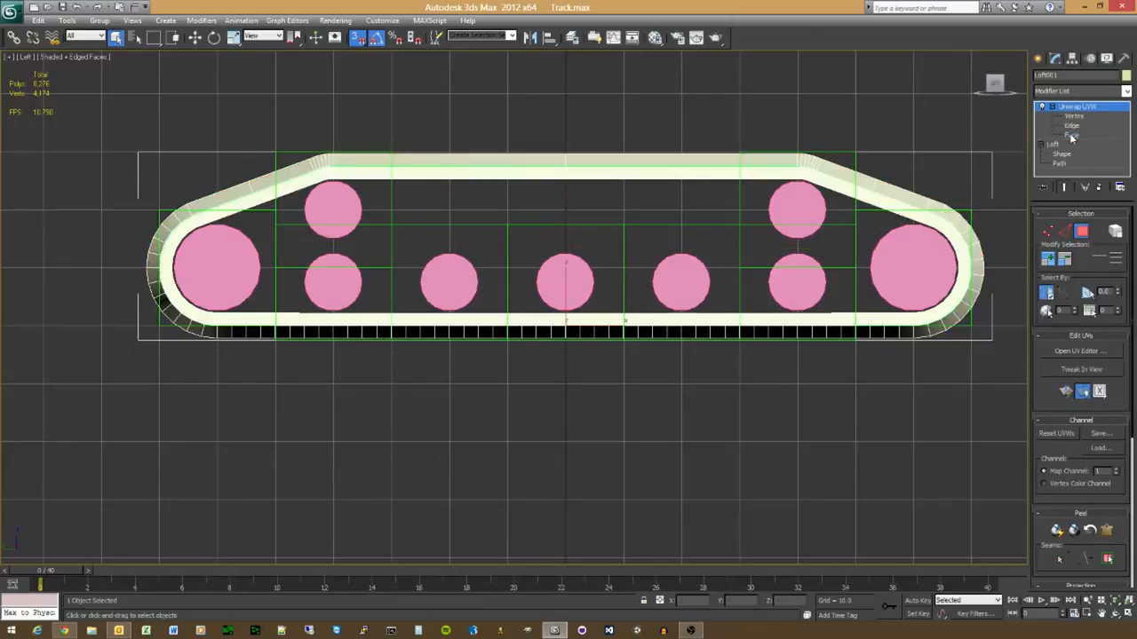
# Step: Add a Skin modifier to the track above Unwrap UVW and expand its sub-levels
pyautogui.click(1126, 91)
pyautogui.click(1133, 225)
pyautogui.moveTo(1135, 223); pyautogui.dragTo(1126, 374)
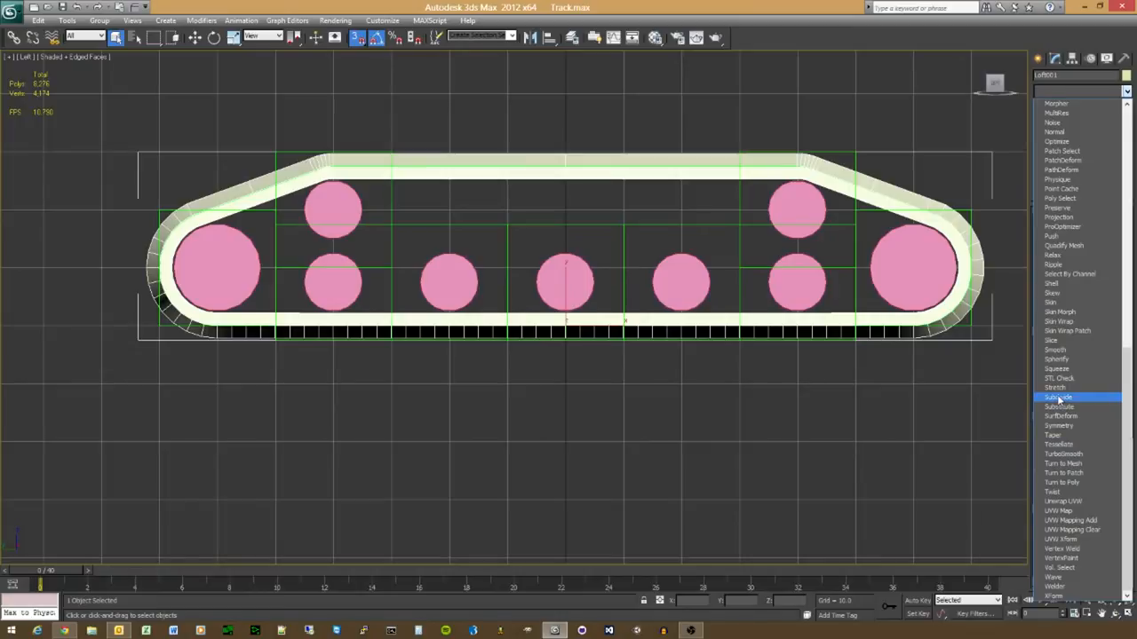
pyautogui.moveTo(1128, 413)
pyautogui.mouseDown()
pyautogui.moveTo(1128, 327)
pyautogui.moveTo(1128, 400)
pyautogui.mouseUp()
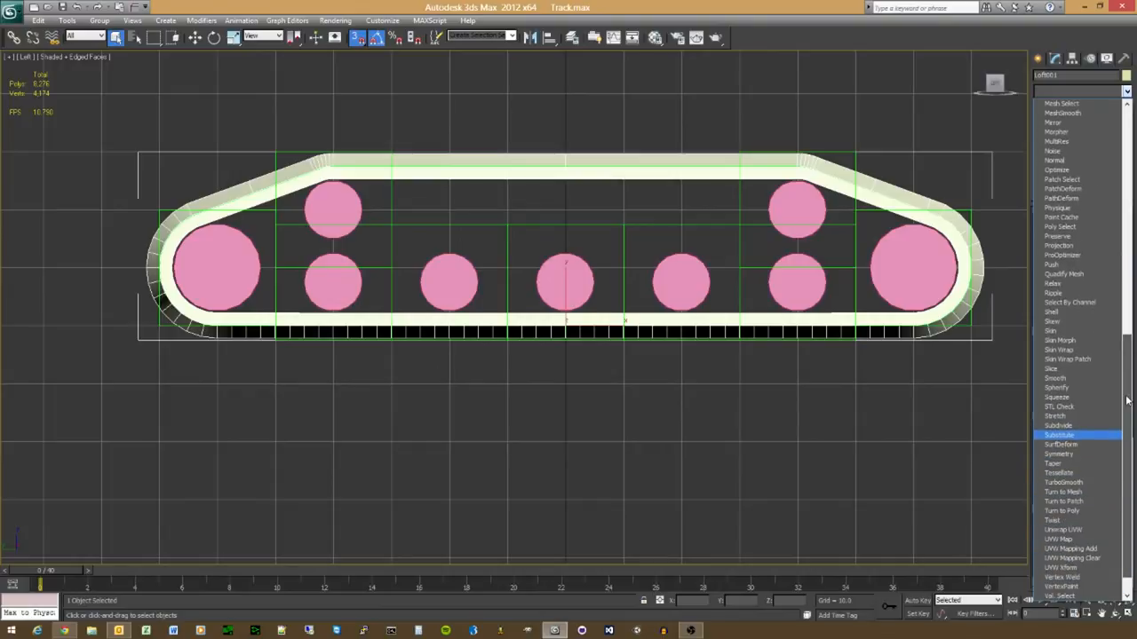
pyautogui.click(1082, 331)
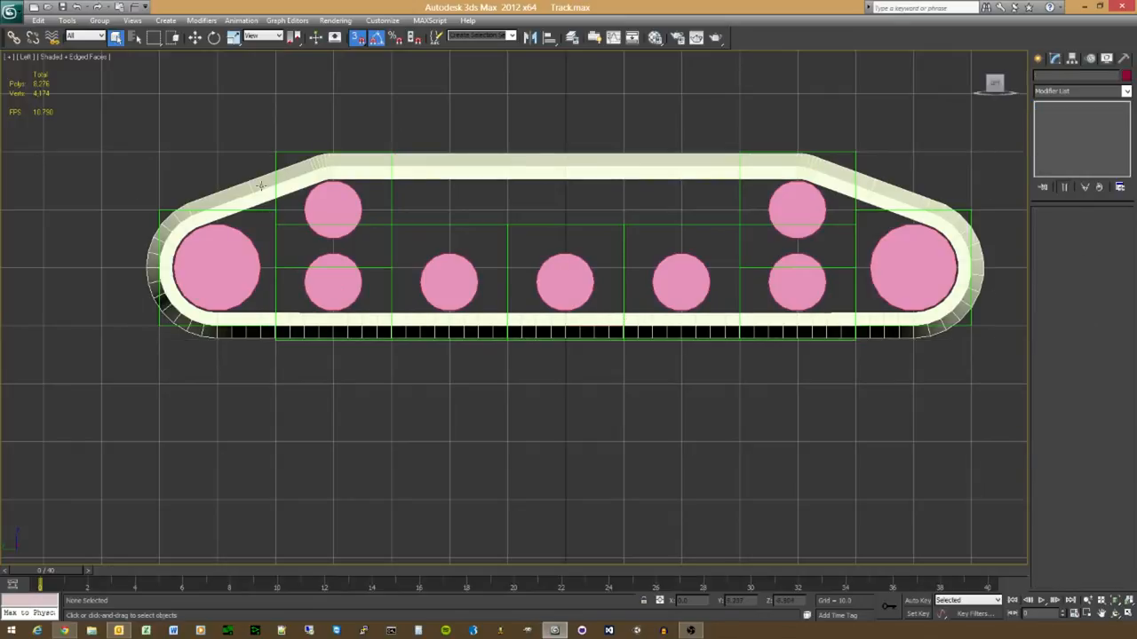
pyautogui.click(1053, 108)
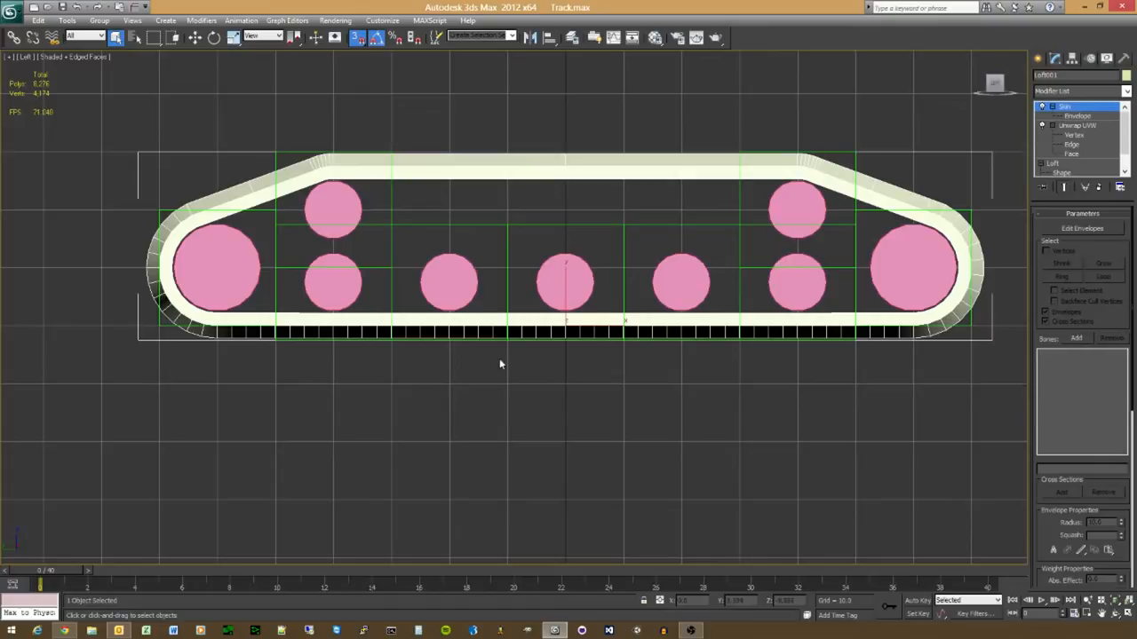
# Step: Try to move the Dummy003 helper along the vertical axis, turn off 3D snapping, and reselect the track
pyautogui.click(425, 227)
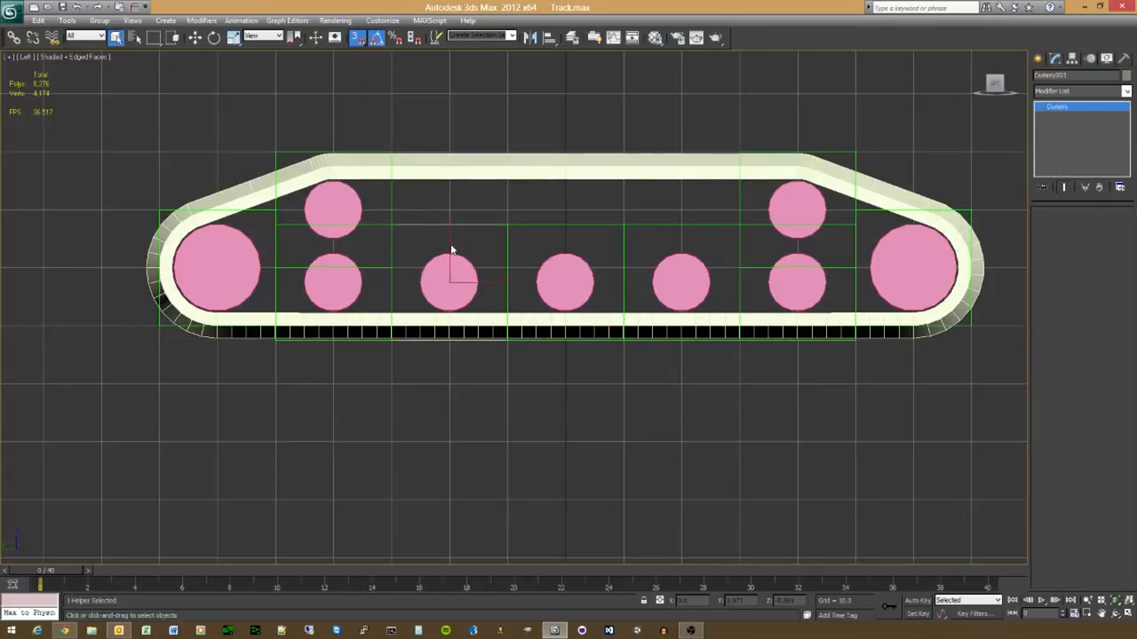
pyautogui.rightClick(449, 240)
pyautogui.click(467, 254)
pyautogui.moveTo(450, 245); pyautogui.dragTo(451, 281)
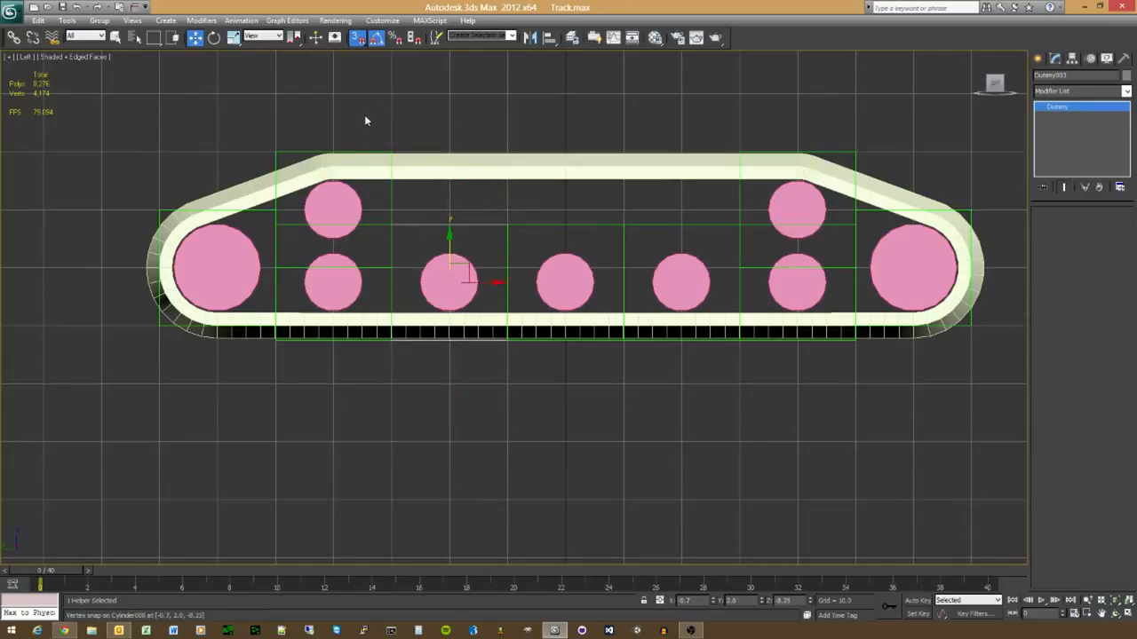
pyautogui.click(357, 37)
pyautogui.click(448, 175)
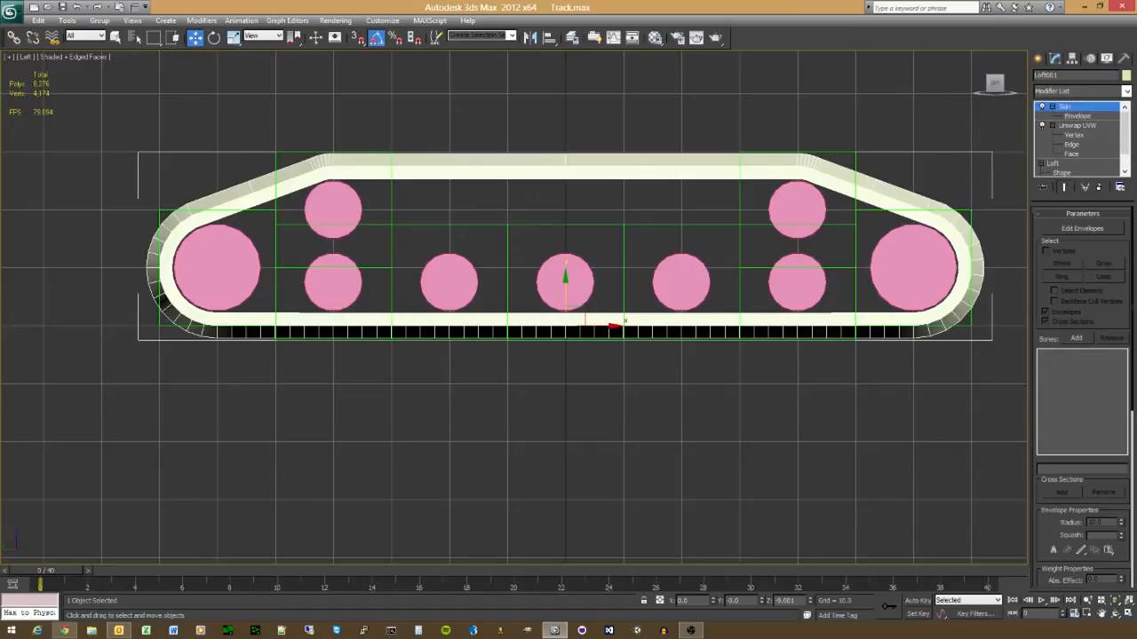
# Step: Add all nine dummies, Dummy001 through Dummy009, as bones in the track's Skin modifier
pyautogui.click(1076, 339)
pyautogui.moveTo(530, 150); pyautogui.dragTo(422, 135)
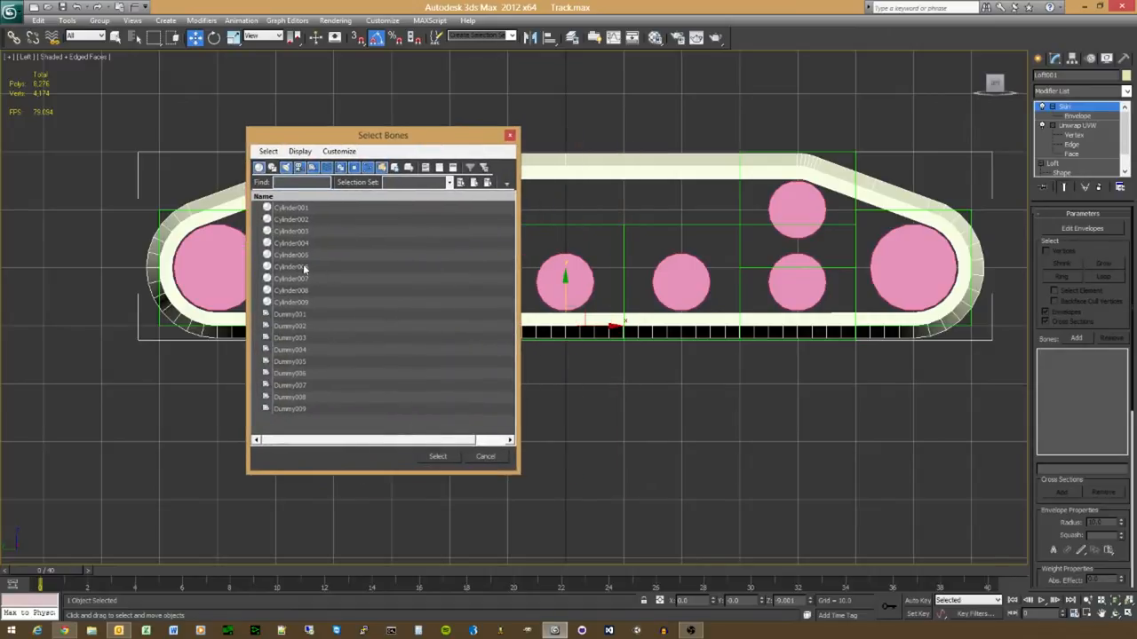
pyautogui.click(302, 317)
pyautogui.keyDown('shift'); pyautogui.click(306, 409); pyautogui.keyUp('shift')
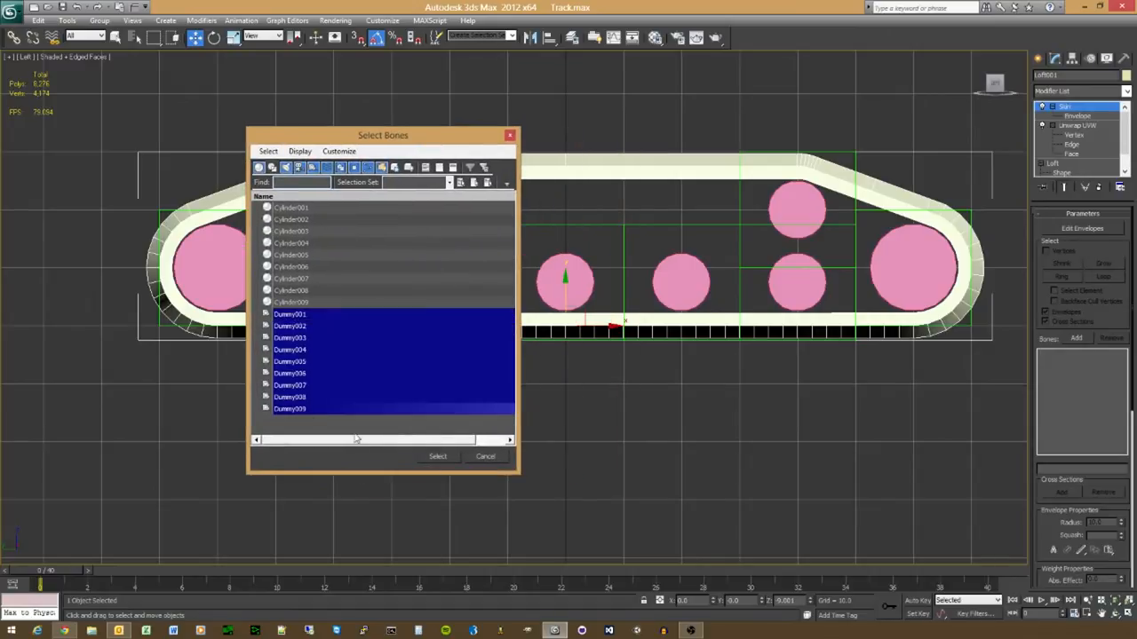
pyautogui.click(450, 458)
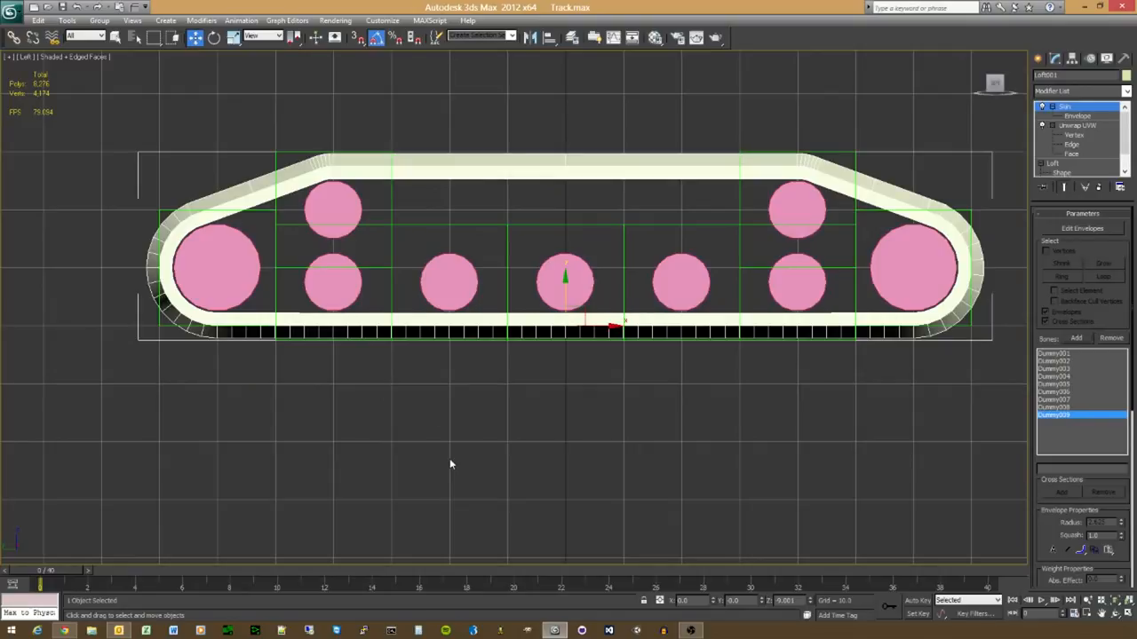
# Step: Try a test move of the Dummy003 helper to check the track's deformation, and undo it
pyautogui.click(405, 226)
pyautogui.moveTo(449, 255)
pyautogui.mouseDown()
pyautogui.moveTo(447, 218)
pyautogui.moveTo(448, 267)
pyautogui.moveTo(431, 212)
pyautogui.moveTo(431, 286)
pyautogui.moveTo(433, 249)
pyautogui.mouseUp()
pyautogui.hotkey('ctrl', 'z')
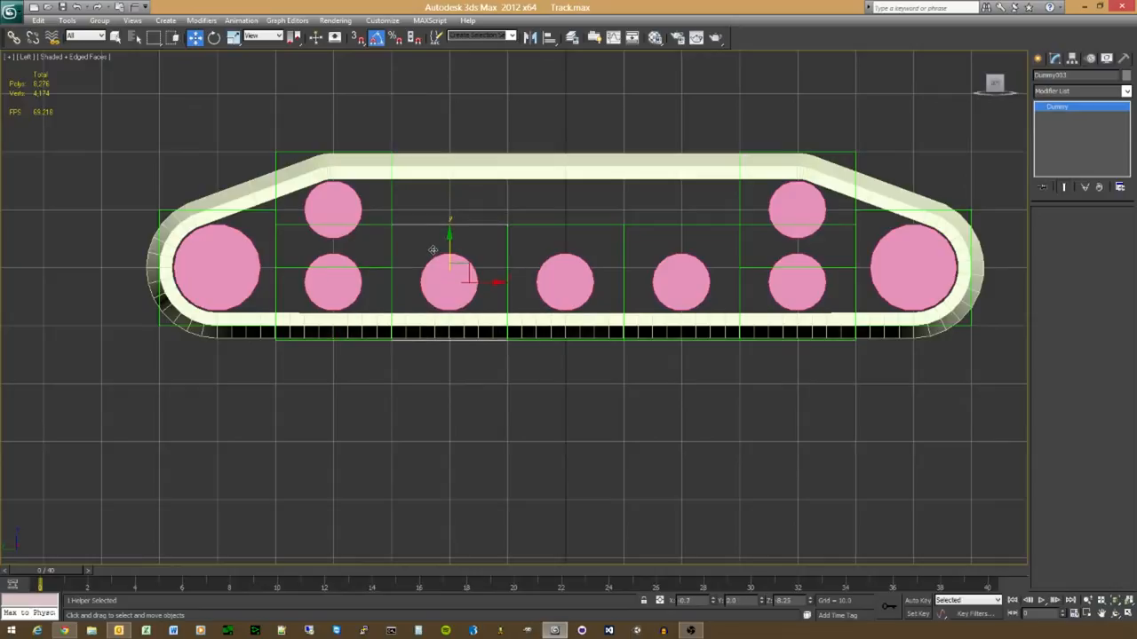
# Step: Examine the Dummy001 and Dummy009 skin envelopes on the track in perspective, and leave envelope editing
pyautogui.press('p')
pyautogui.keyDown('alt'); pyautogui.moveTo(560, 364); pyautogui.dragTo(439, 382, button='middle'); pyautogui.keyUp('alt')
pyautogui.scroll(4, 542, 357)
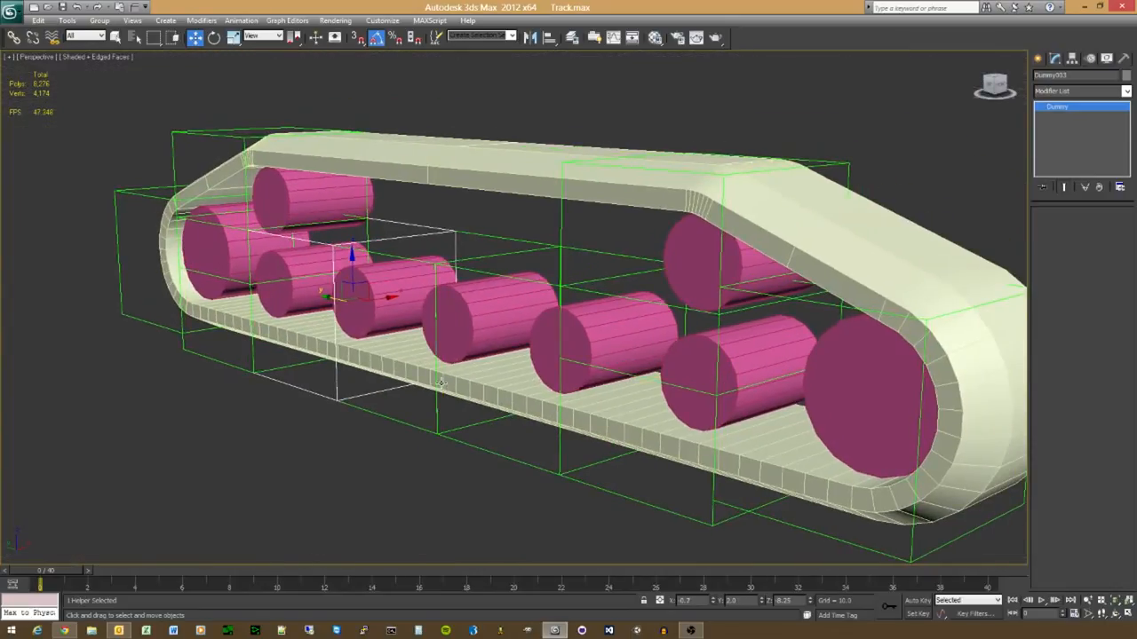
pyautogui.click(473, 236)
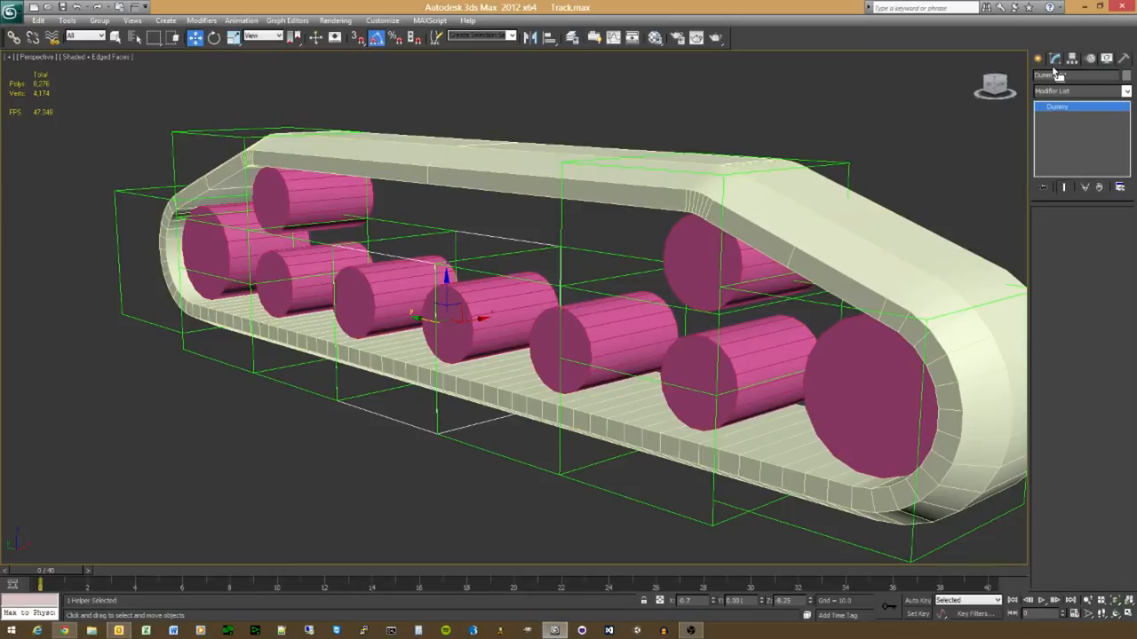
pyautogui.click(519, 170)
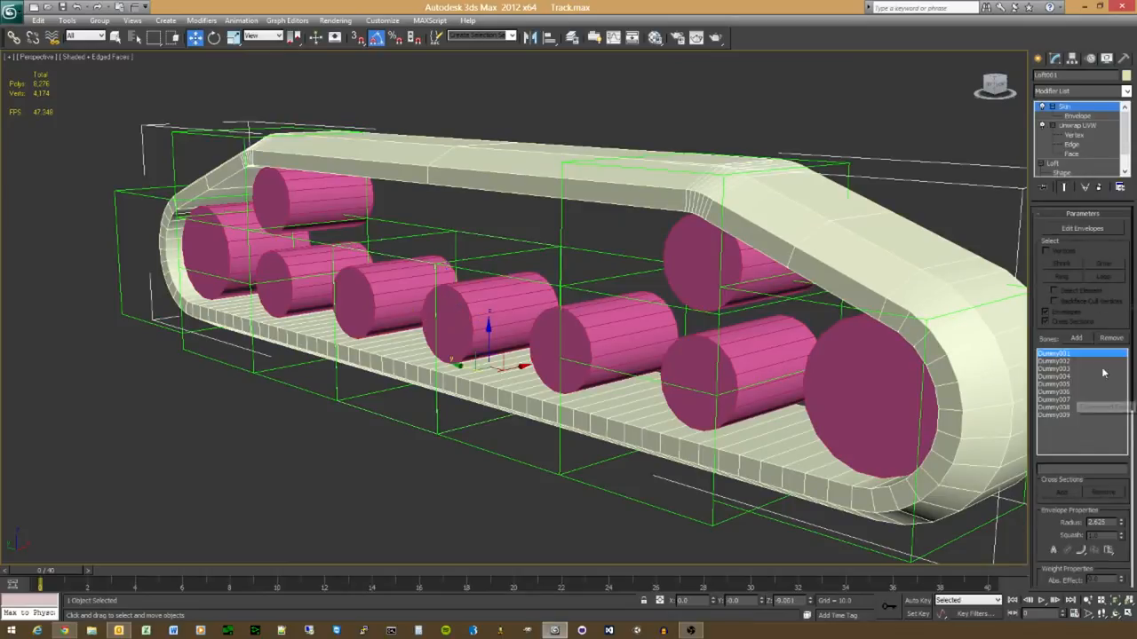
pyautogui.click(1088, 231)
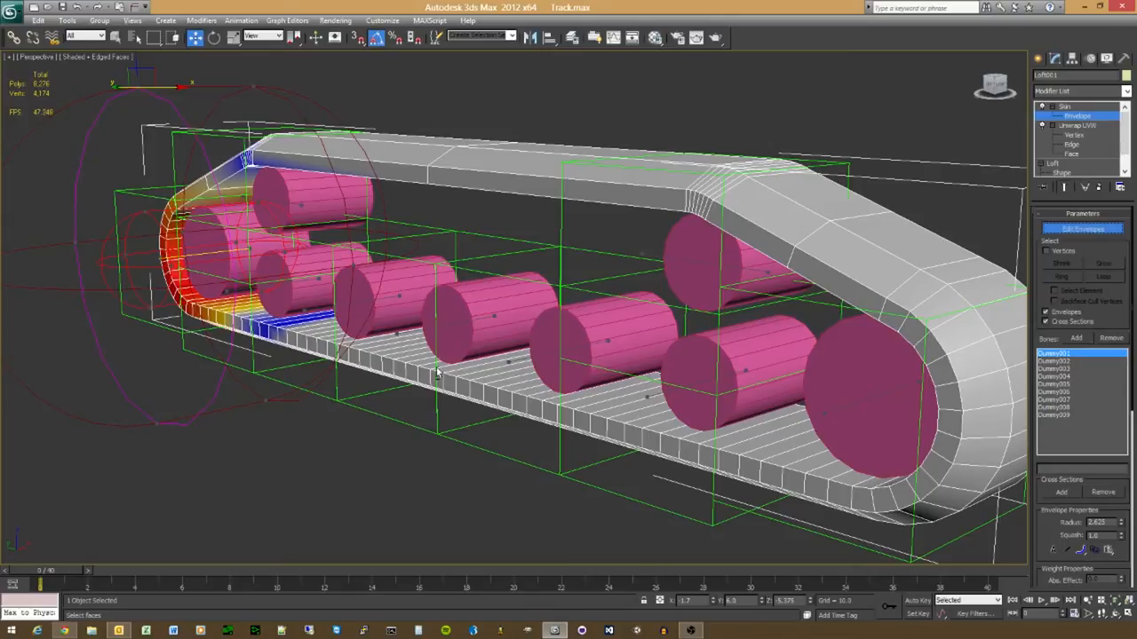
pyautogui.keyDown('alt'); pyautogui.moveTo(441, 373); pyautogui.dragTo(487, 347, button='middle'); pyautogui.keyUp('alt')
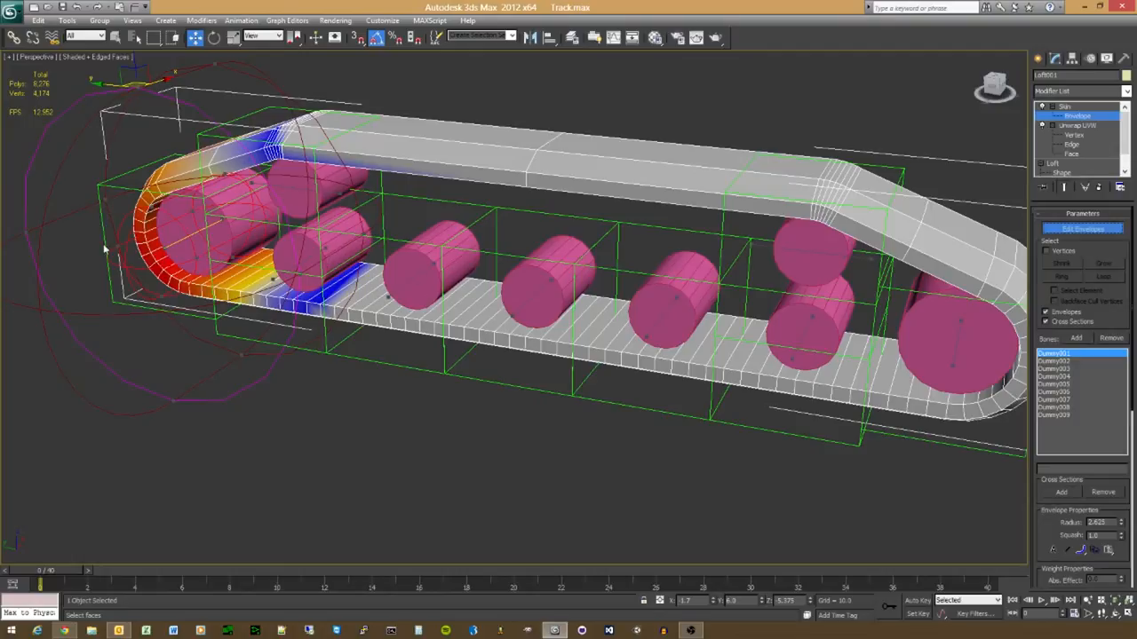
pyautogui.keyDown('alt'); pyautogui.moveTo(202, 265); pyautogui.dragTo(423, 360, button='middle'); pyautogui.keyUp('alt')
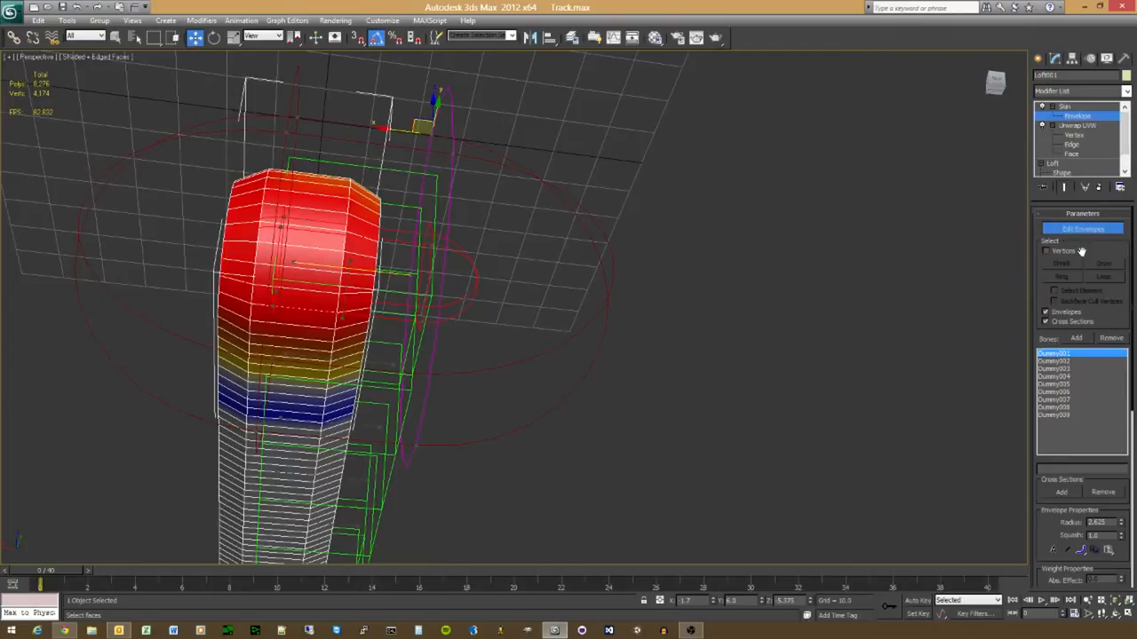
pyautogui.click(1060, 416)
pyautogui.click(1061, 356)
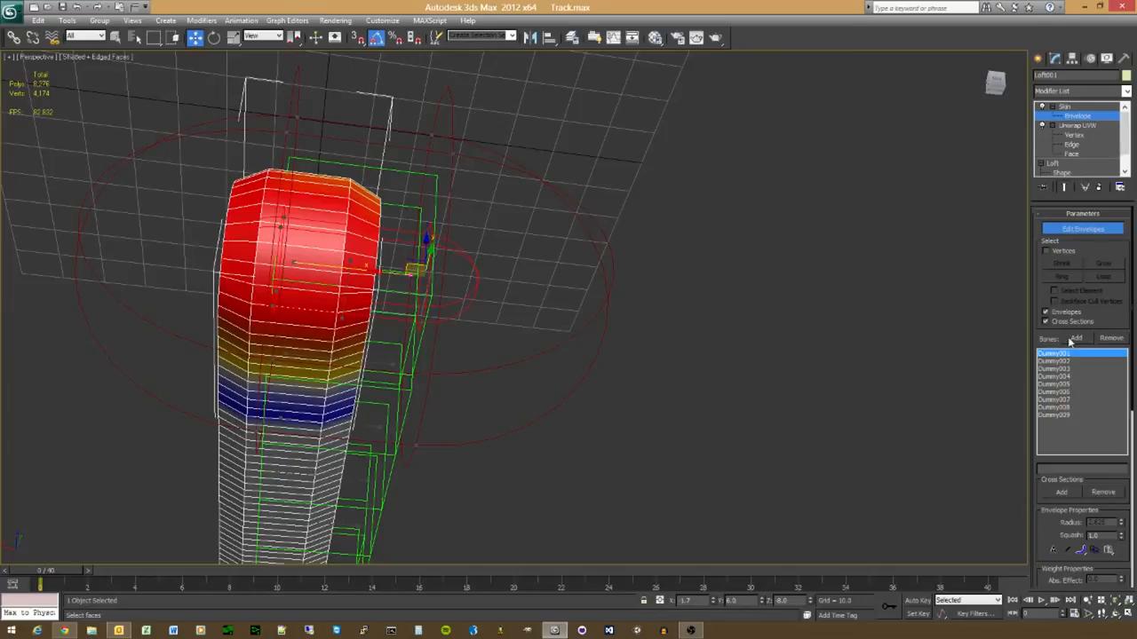
pyautogui.click(1083, 229)
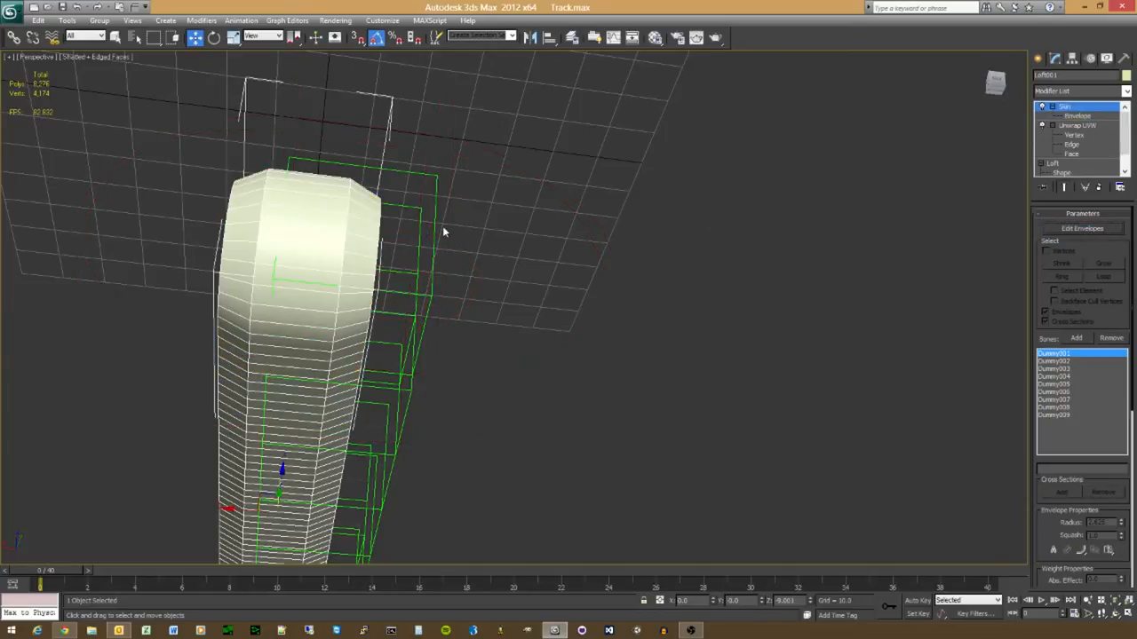
# Step: Try moving Dummy001 sideways along the X axis to test the skinning, and undo the move
pyautogui.click(358, 297)
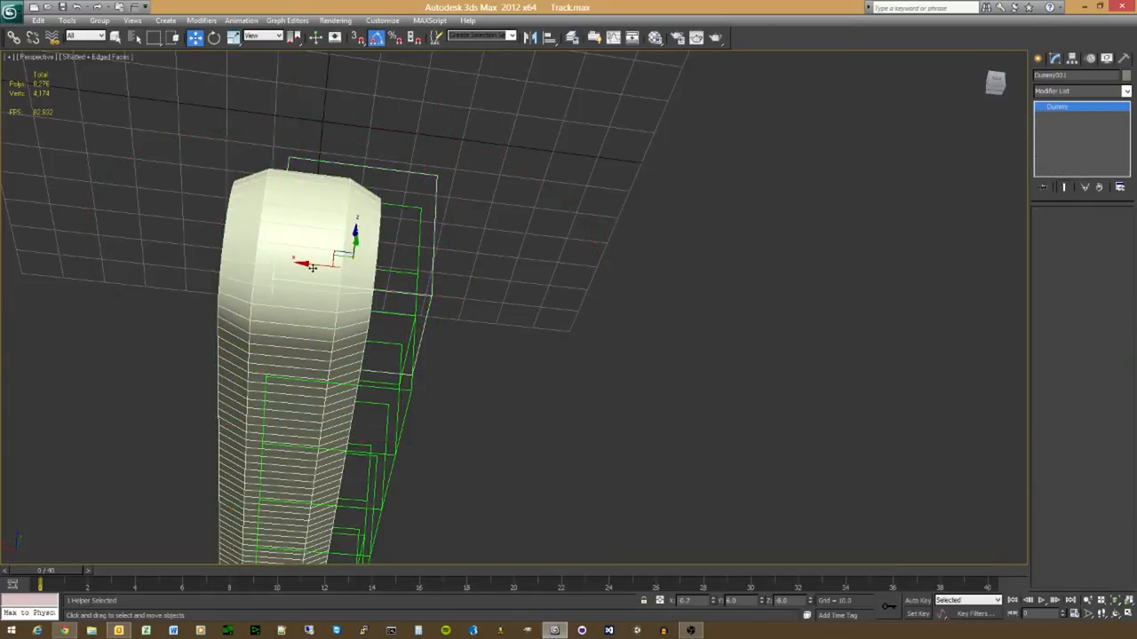
pyautogui.moveTo(312, 267); pyautogui.dragTo(177, 267)
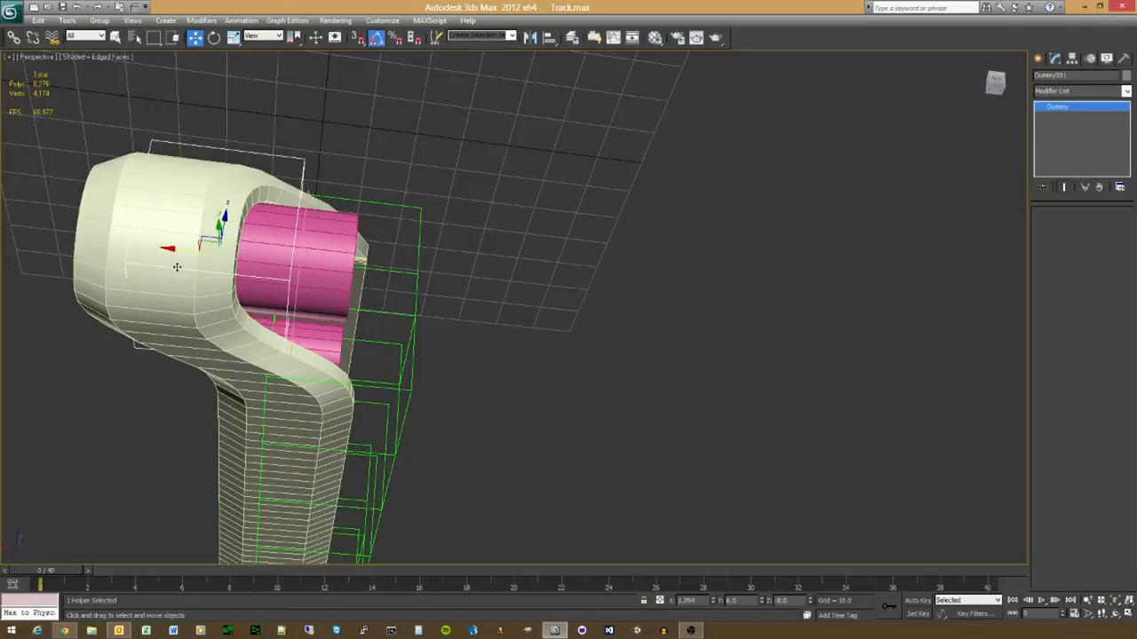
pyautogui.hotkey('ctrl', 'z')
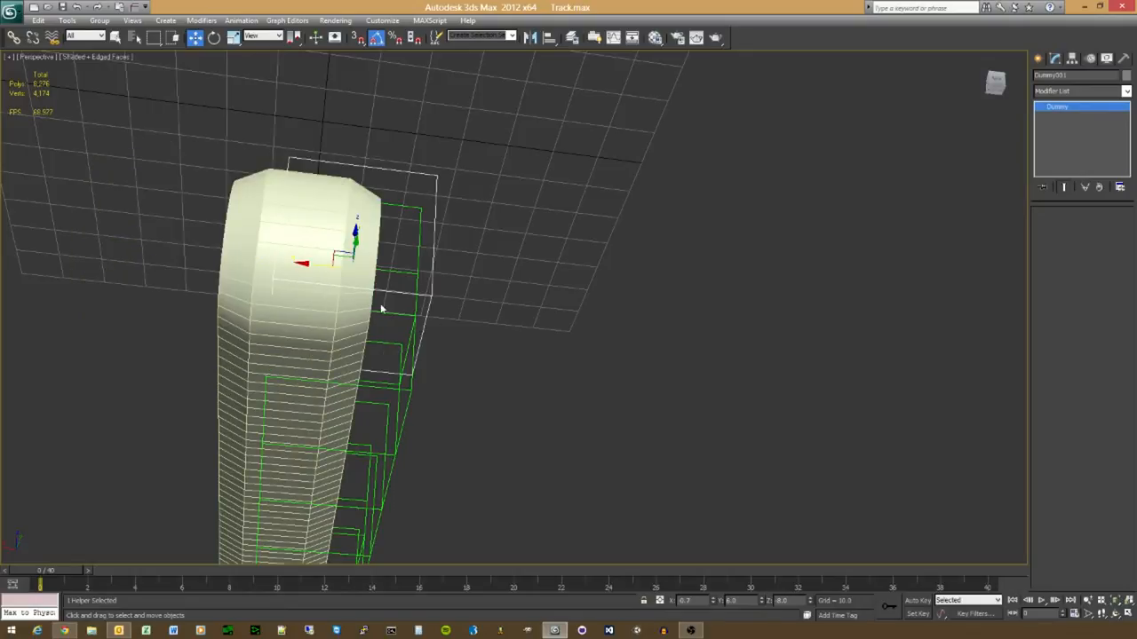
# Step: Reselect the track and delete its Skin modifier, leaving Unwrap UVW at the head of the stack
pyautogui.click(280, 202)
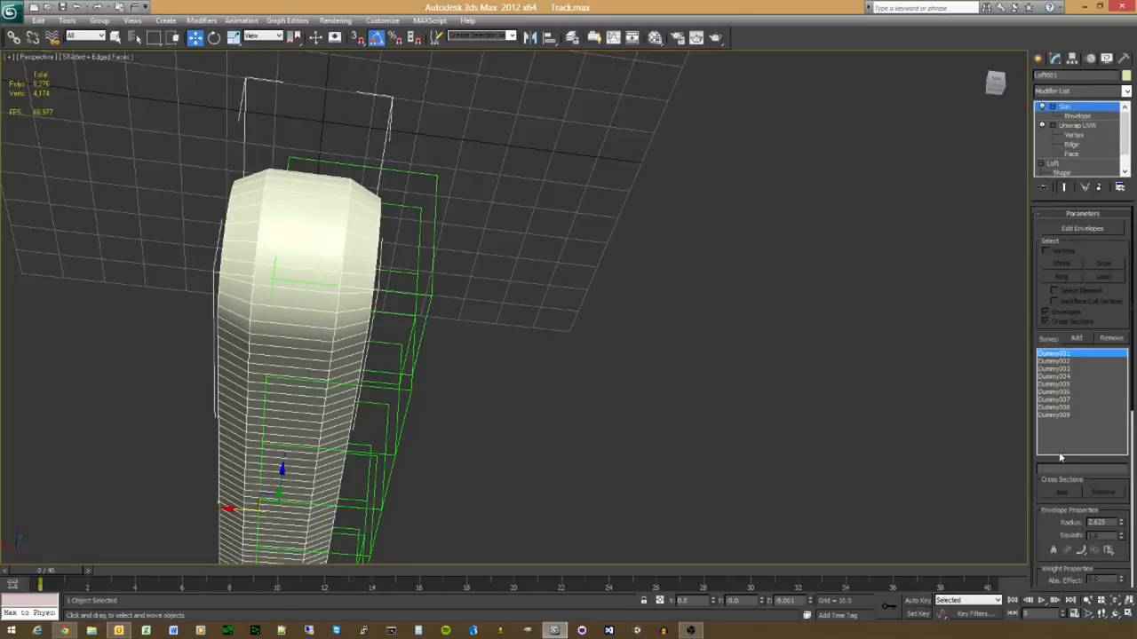
pyautogui.click(1063, 415)
pyautogui.click(1074, 355)
pyautogui.click(1098, 188)
# Step: Select all nine dummies and shift them along X with Move Transform Type-In to line up with the track's width in the top view
pyautogui.keyDown('alt'); pyautogui.moveTo(444, 381); pyautogui.dragTo(439, 412, button='middle'); pyautogui.keyUp('alt')
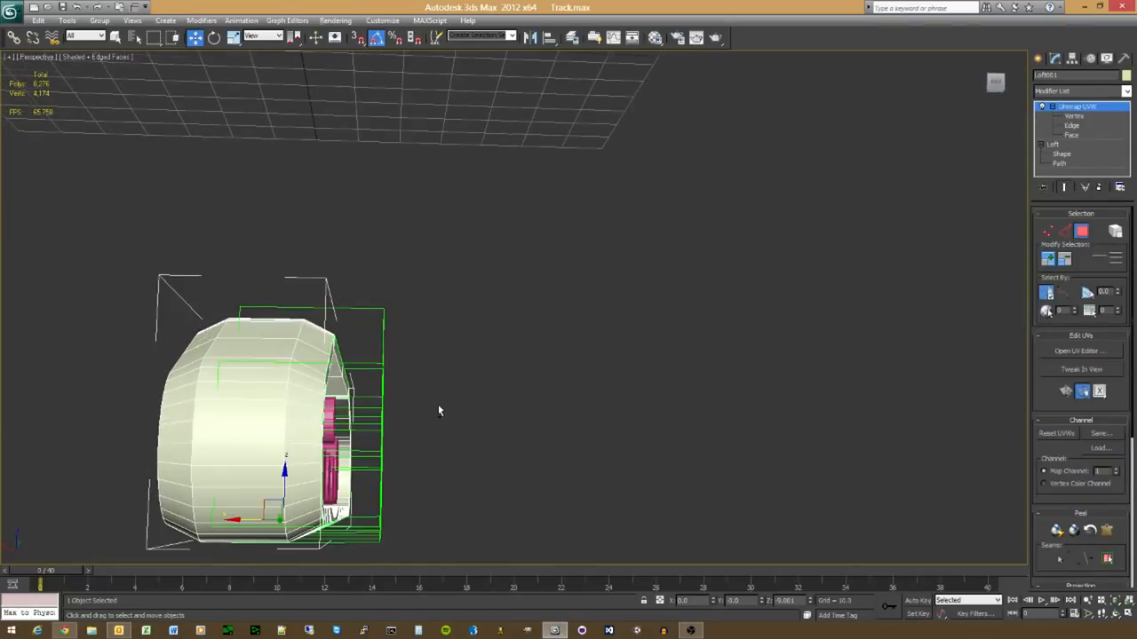
pyautogui.click(366, 337)
pyautogui.press('F12')
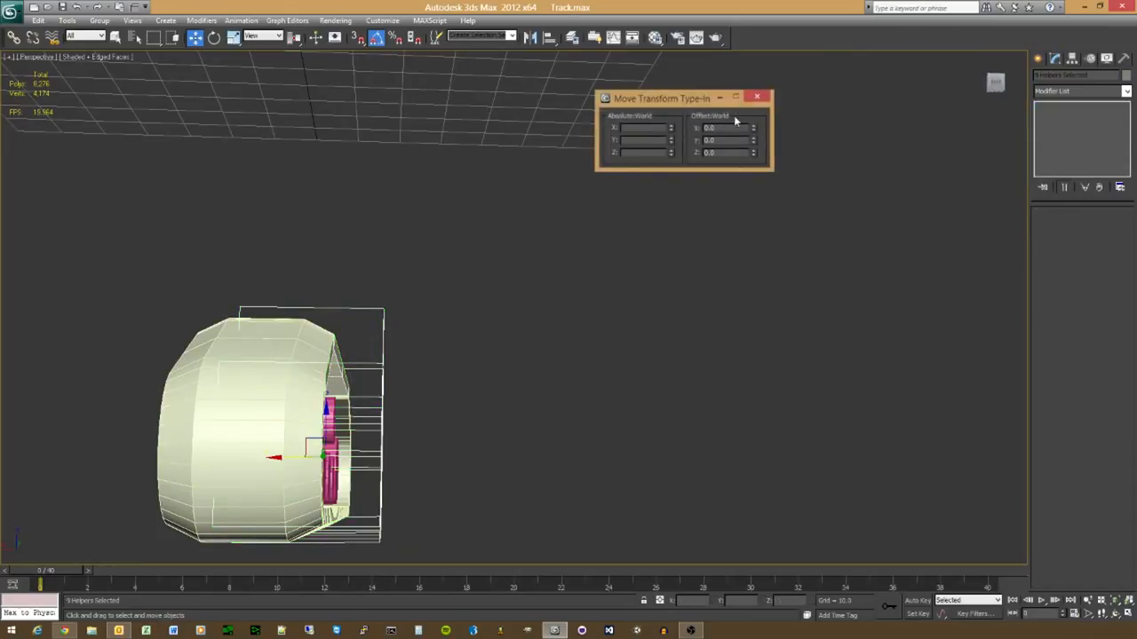
pyautogui.moveTo(685, 100); pyautogui.dragTo(722, 91)
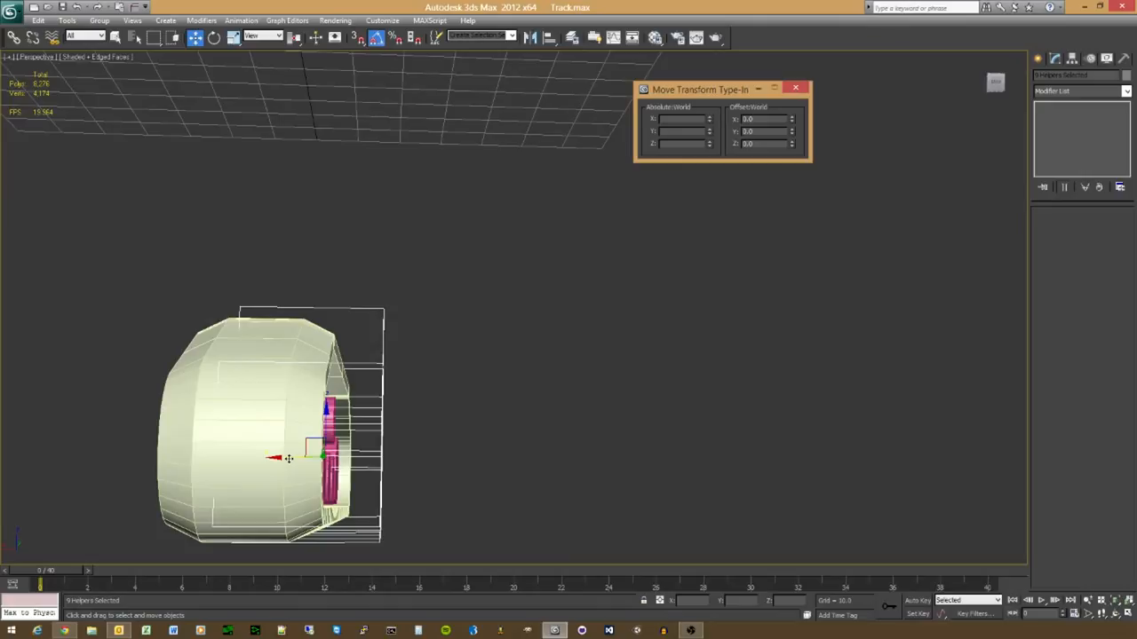
pyautogui.press('t')
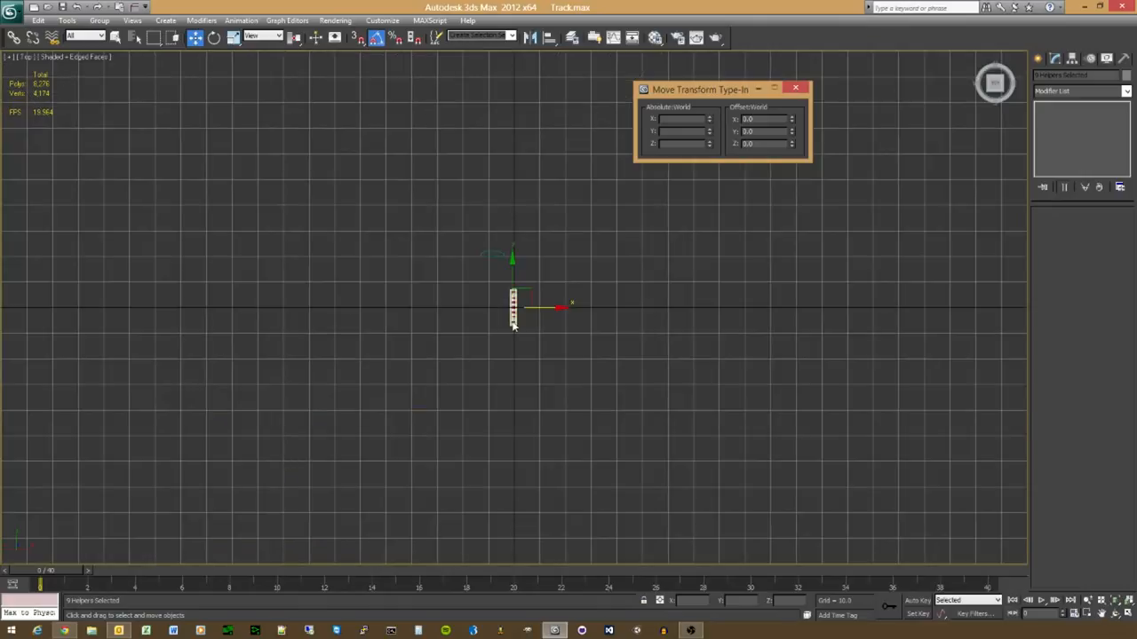
pyautogui.scroll(10, 513, 325)
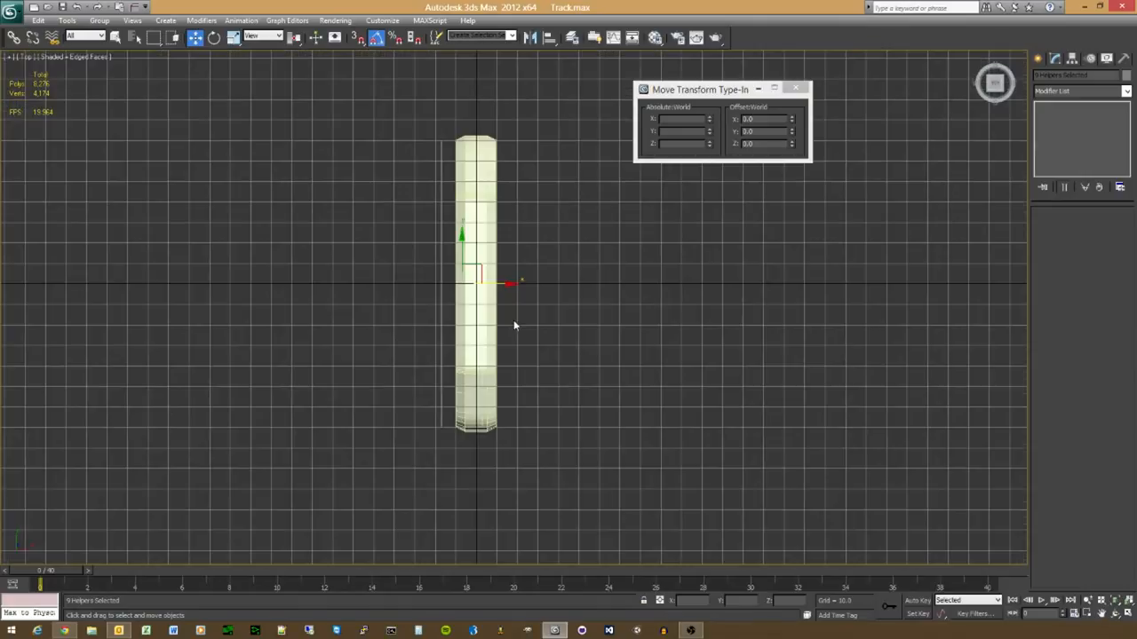
pyautogui.click(734, 155)
pyautogui.moveTo(709, 121); pyautogui.dragTo(708, 107)
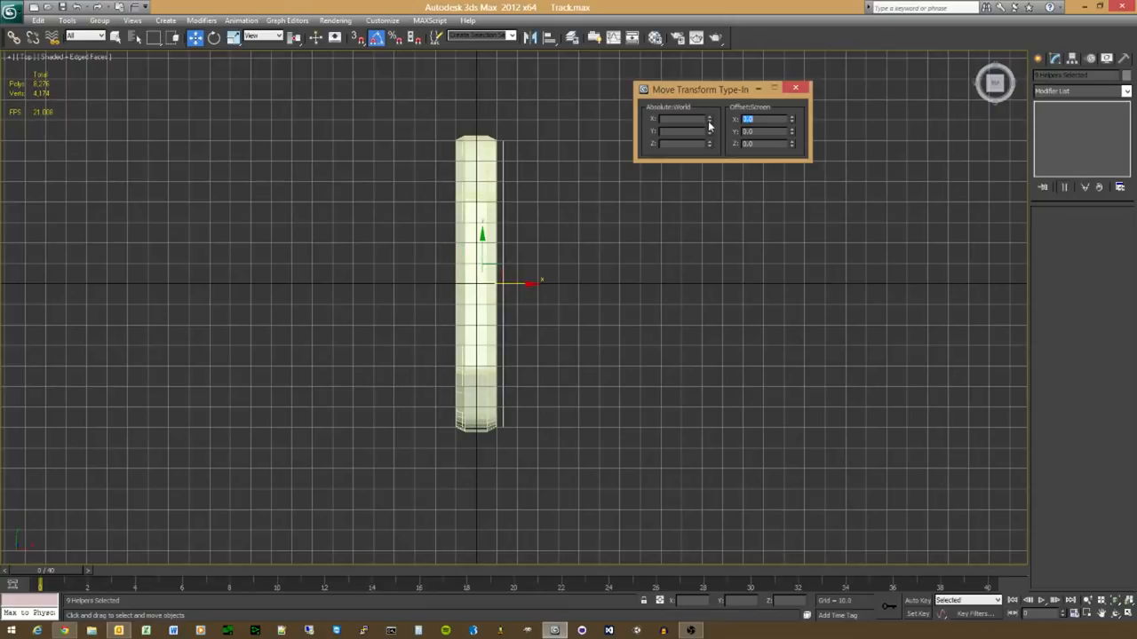
pyautogui.write('4')
pyautogui.press('Return')
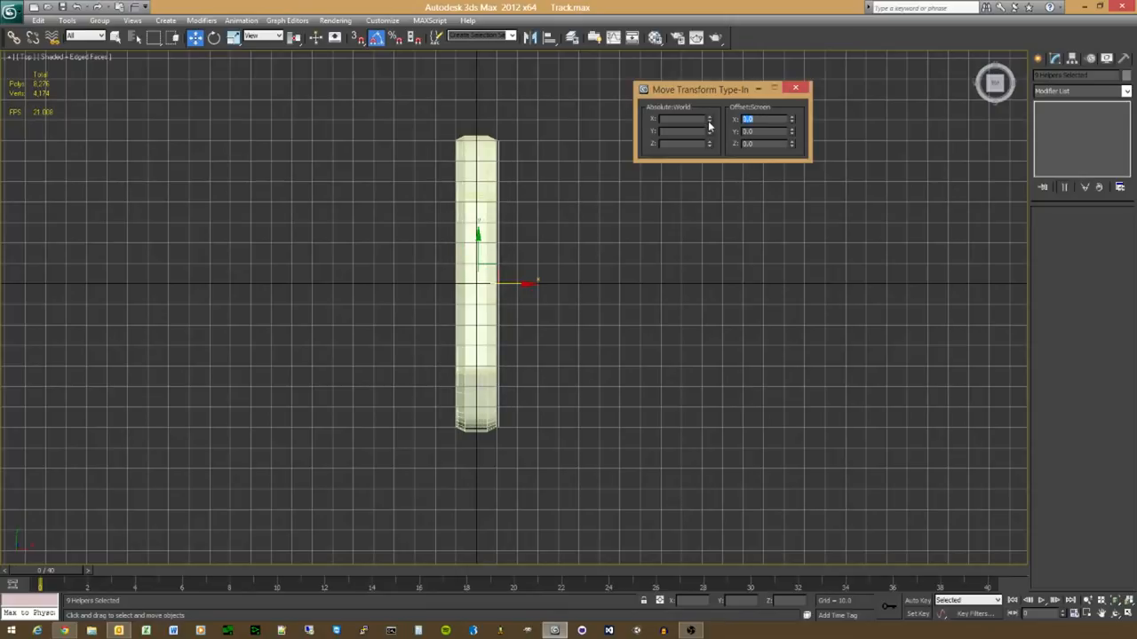
pyautogui.write('-2')
pyautogui.press('Return')
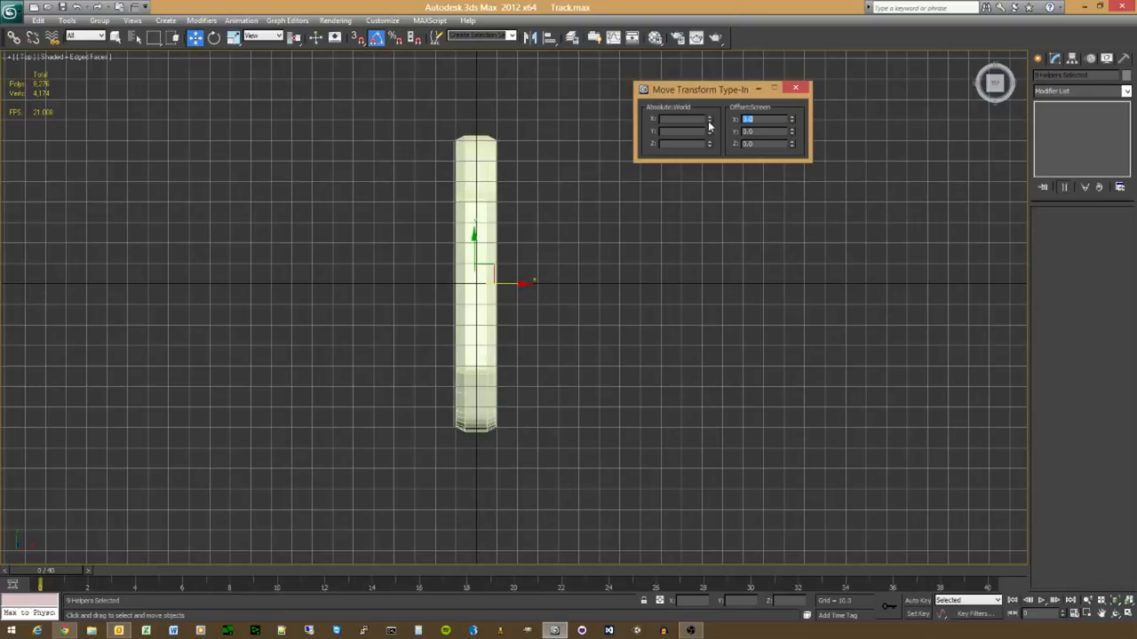
# Step: Return to the perspective view, deselect the dummies, and add a new Skin modifier to the track above Unwrap UVW
pyautogui.keyDown('alt'); pyautogui.moveTo(512, 337); pyautogui.dragTo(581, 297, button='middle'); pyautogui.keyUp('alt')
pyautogui.press('p')
pyautogui.keyDown('alt'); pyautogui.moveTo(498, 371); pyautogui.dragTo(565, 306, button='middle'); pyautogui.keyUp('alt')
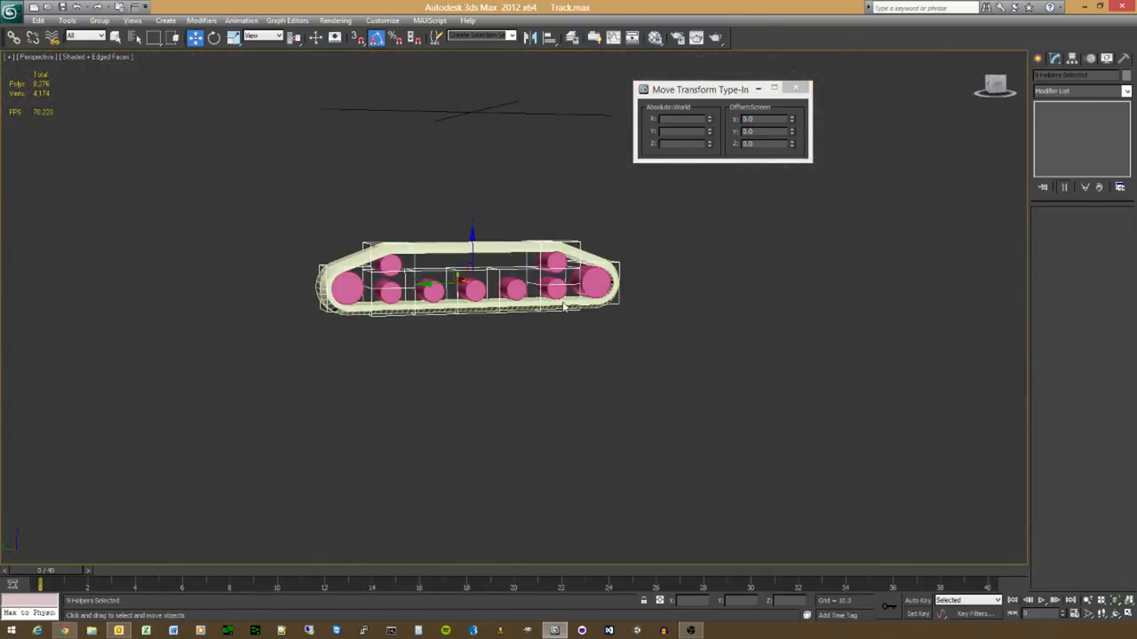
pyautogui.click(499, 393)
pyautogui.scroll(10, 491, 395)
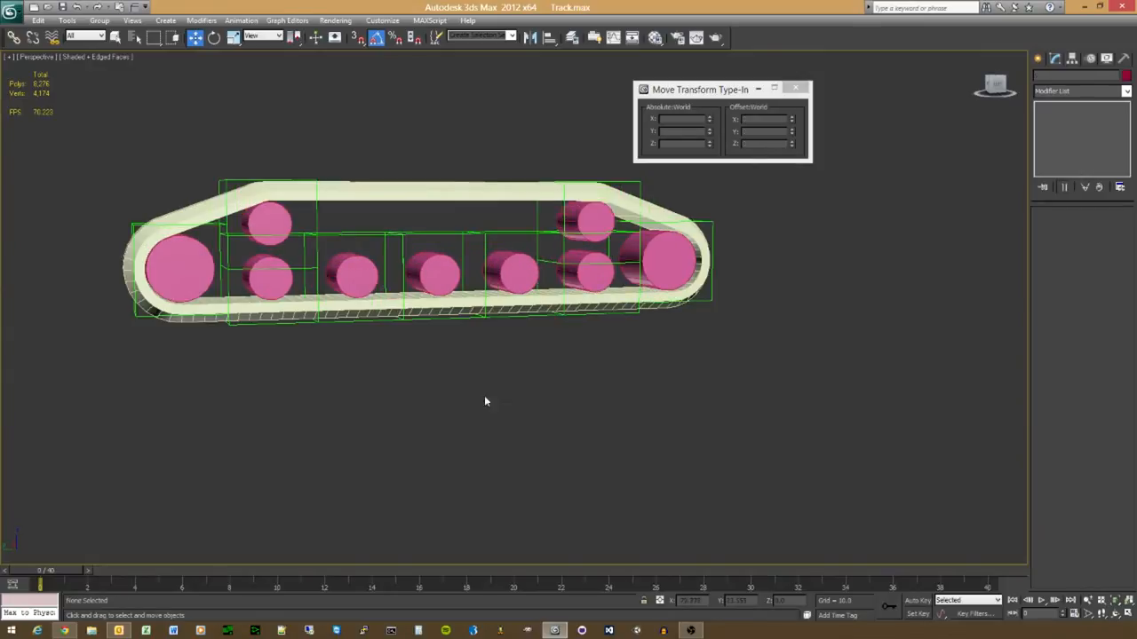
pyautogui.keyDown('alt'); pyautogui.moveTo(401, 407); pyautogui.dragTo(720, 434, button='middle'); pyautogui.keyUp('alt')
pyautogui.keyDown('alt'); pyautogui.moveTo(548, 402); pyautogui.dragTo(503, 428, button='middle'); pyautogui.keyUp('alt')
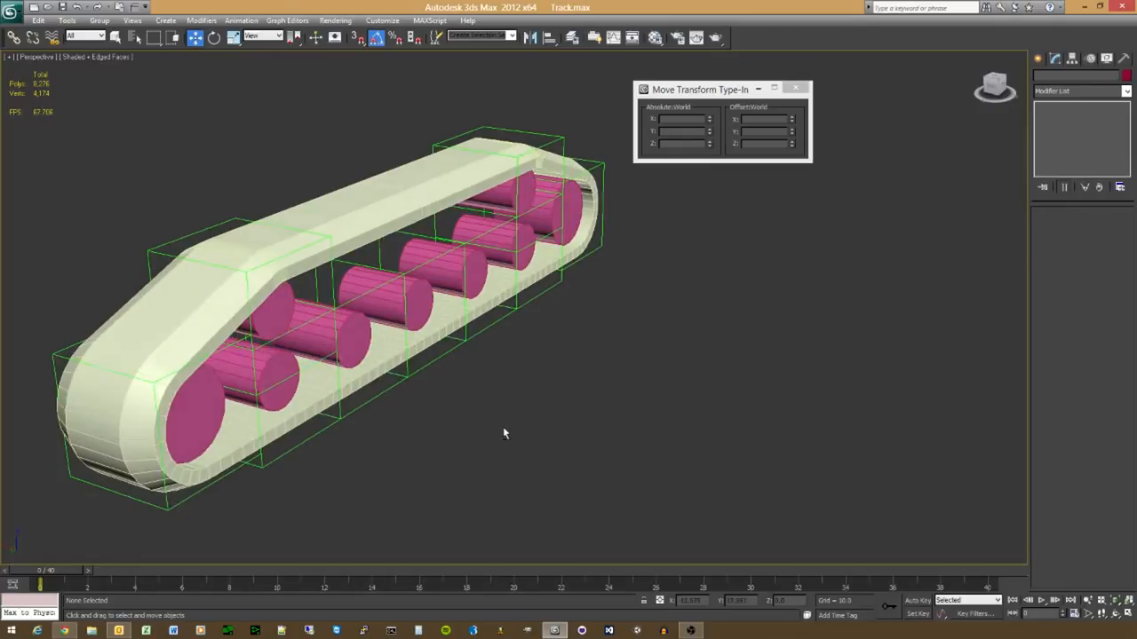
pyautogui.click(375, 193)
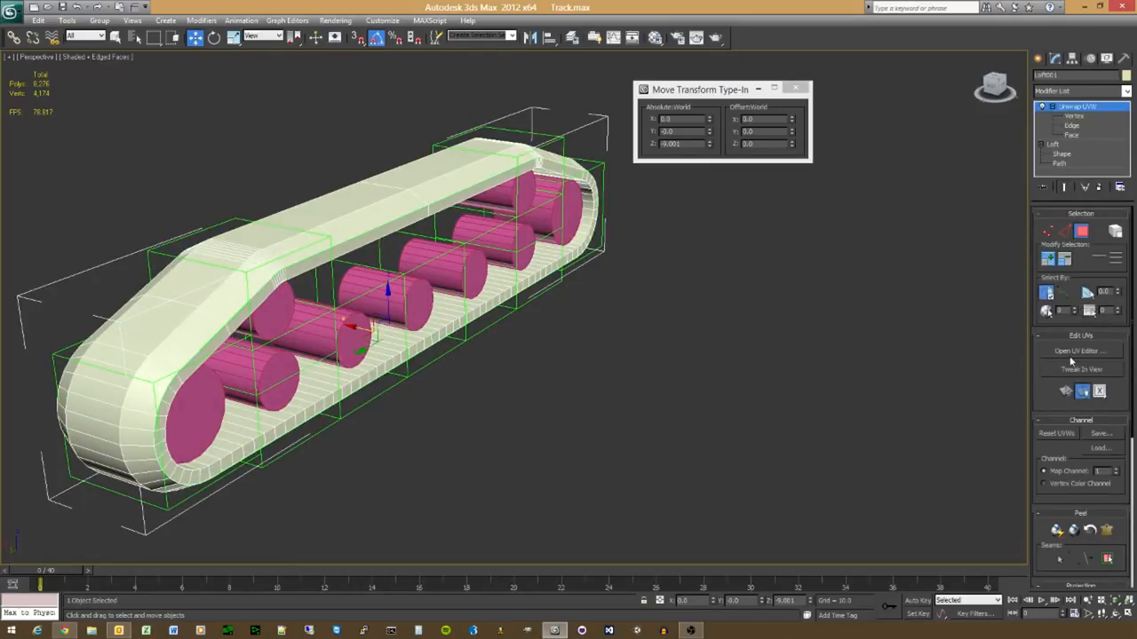
pyautogui.click(1126, 90)
pyautogui.moveTo(1128, 116); pyautogui.dragTo(1133, 357)
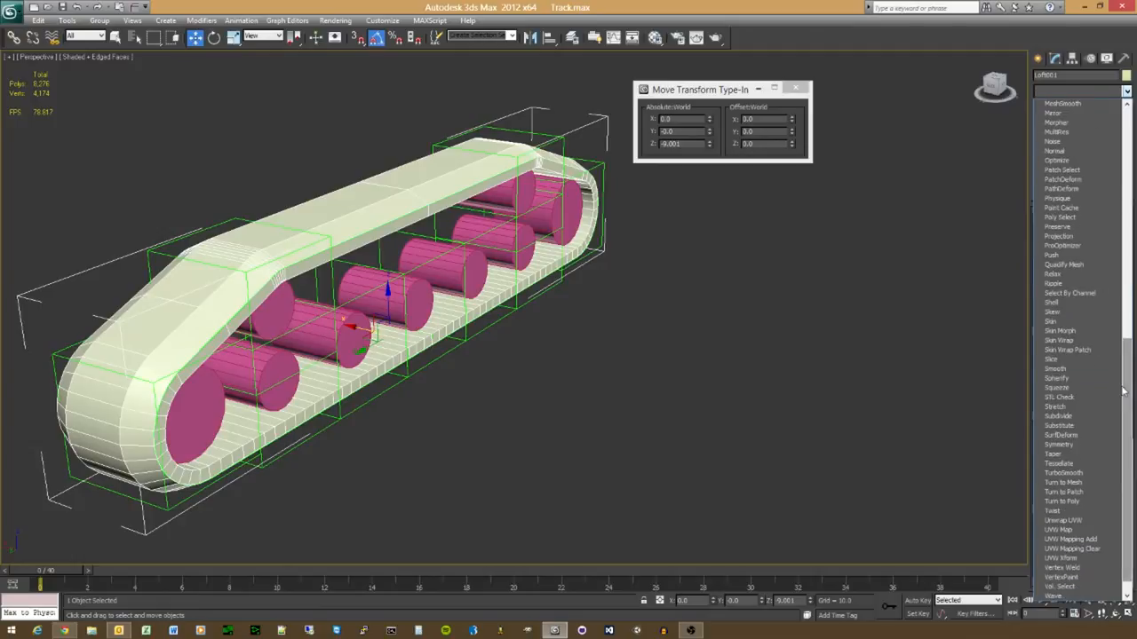
pyautogui.click(1077, 324)
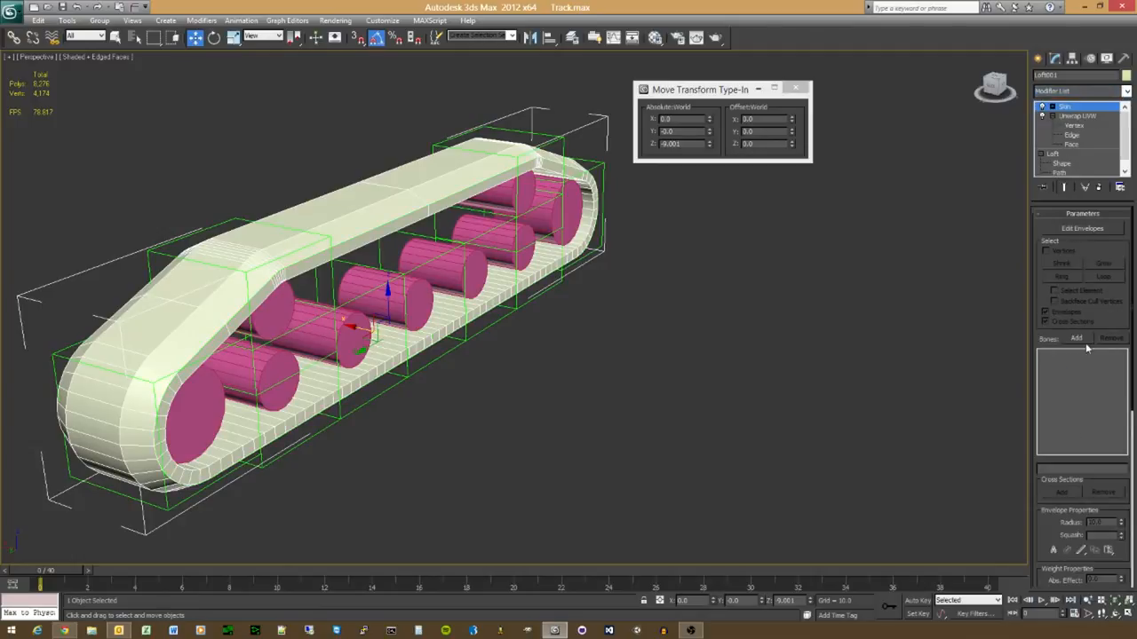
# Step: Assign Dummy001 through Dummy009 as the bones of the newly added Skin modifier
pyautogui.click(1085, 343)
pyautogui.click(298, 315)
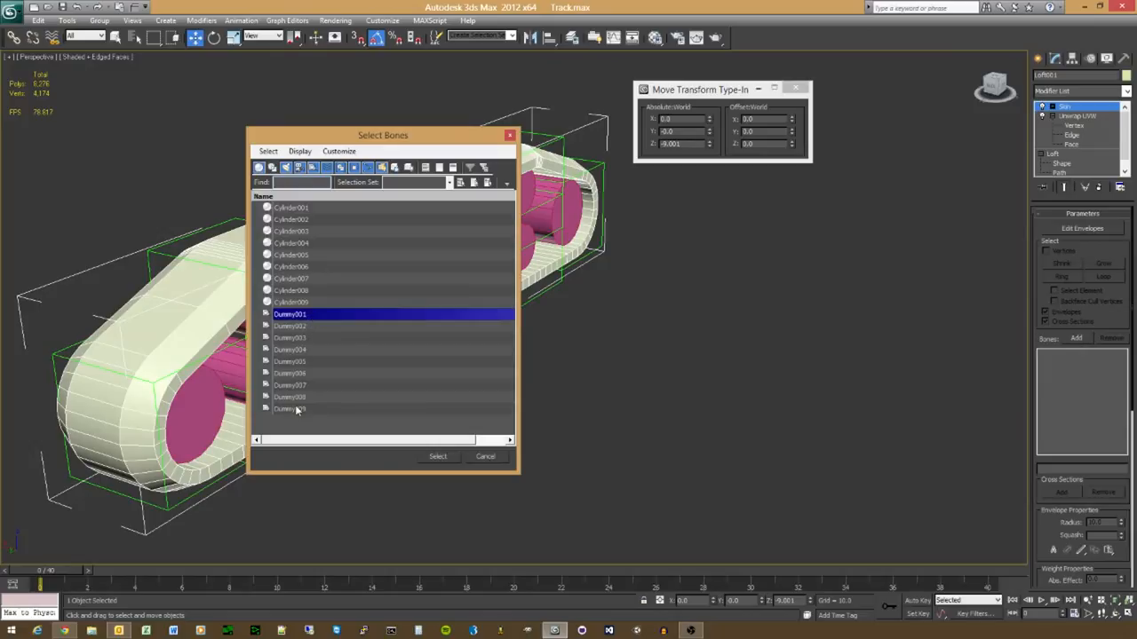
pyautogui.keyDown('shift'); pyautogui.click(298, 410); pyautogui.keyUp('shift')
pyautogui.click(438, 456)
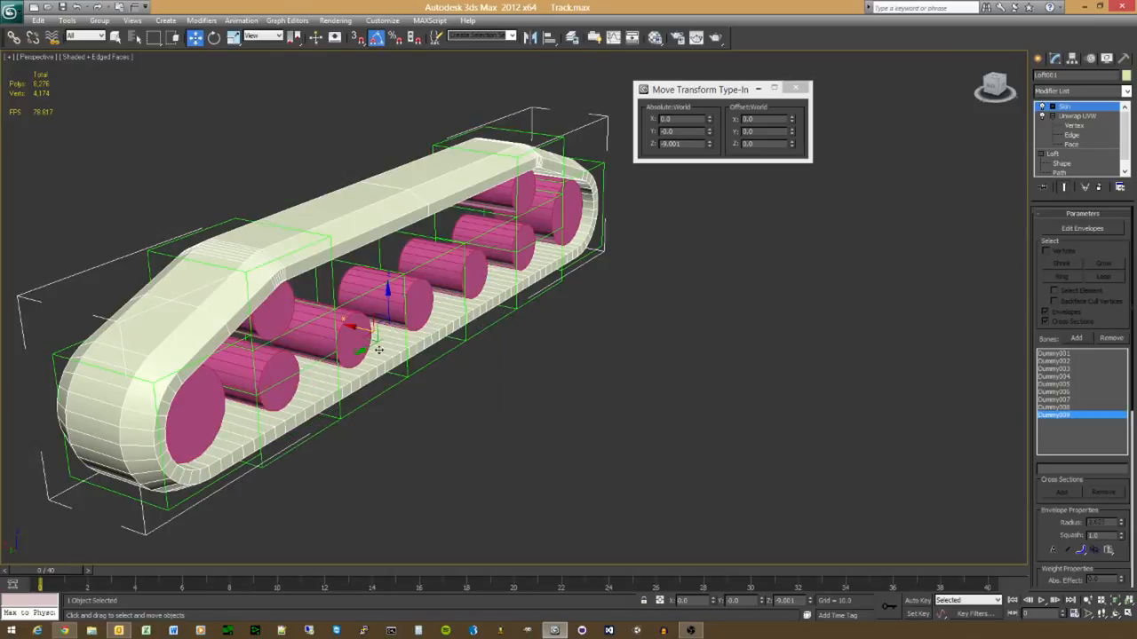
# Step: Reselect the track and enable Edit Envelopes with Dummy001 as the active bone
pyautogui.keyDown('alt'); pyautogui.moveTo(493, 371); pyautogui.dragTo(443, 272, button='middle'); pyautogui.keyUp('alt')
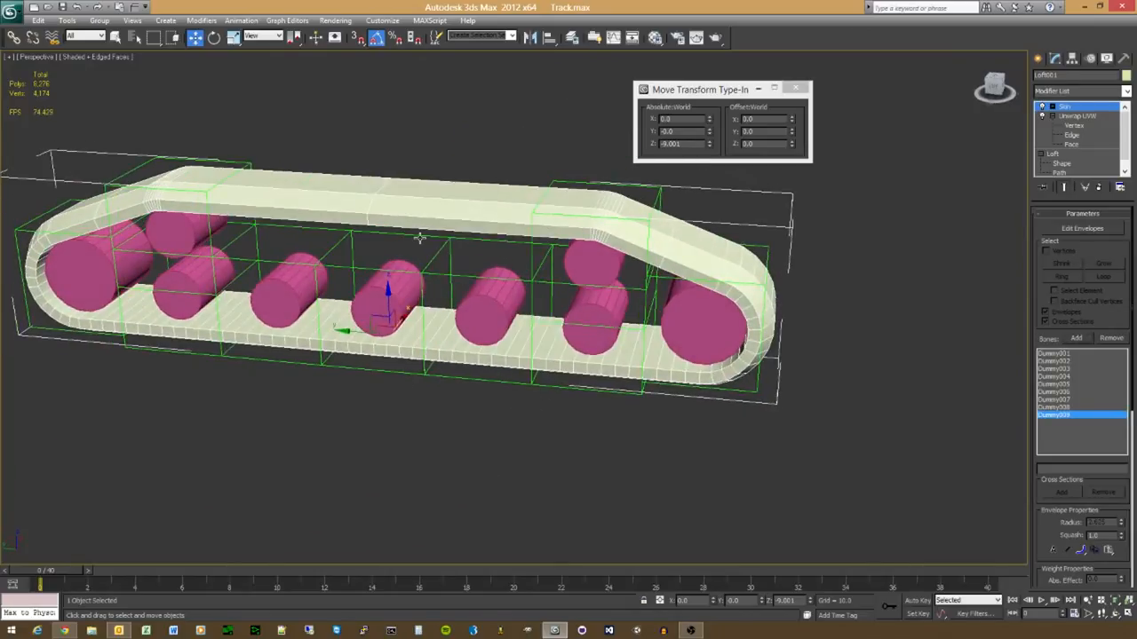
pyautogui.click(419, 238)
pyautogui.click(412, 212)
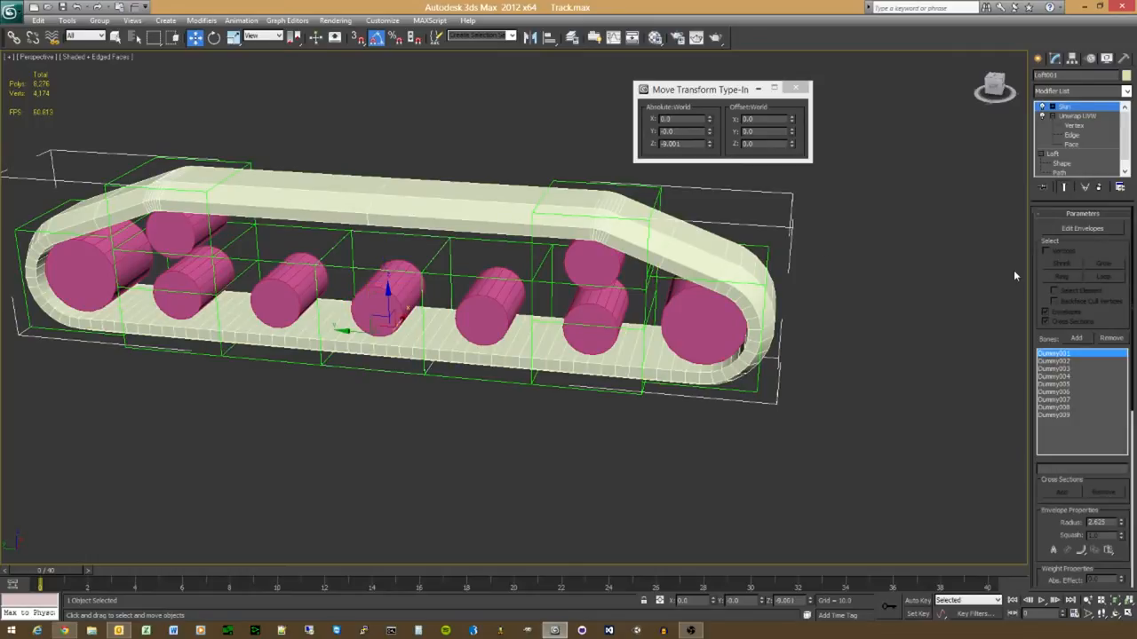
pyautogui.click(1083, 229)
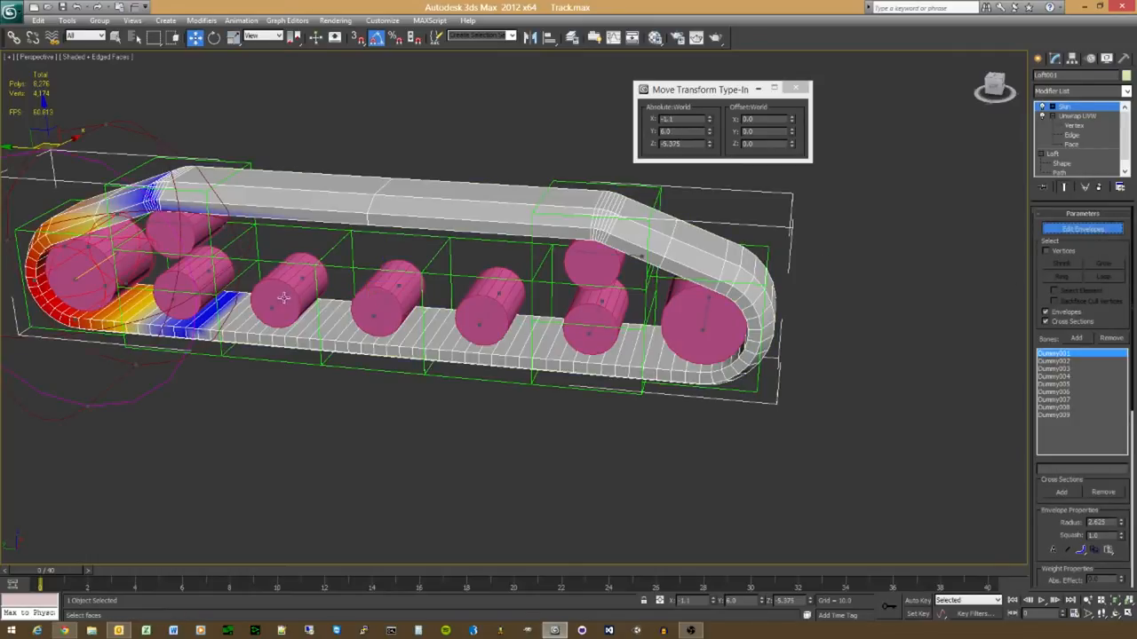
# Step: Examine the envelope influence of Dummy002 and Dummy003 along the bottom run of the track from both sides
pyautogui.click(1058, 362)
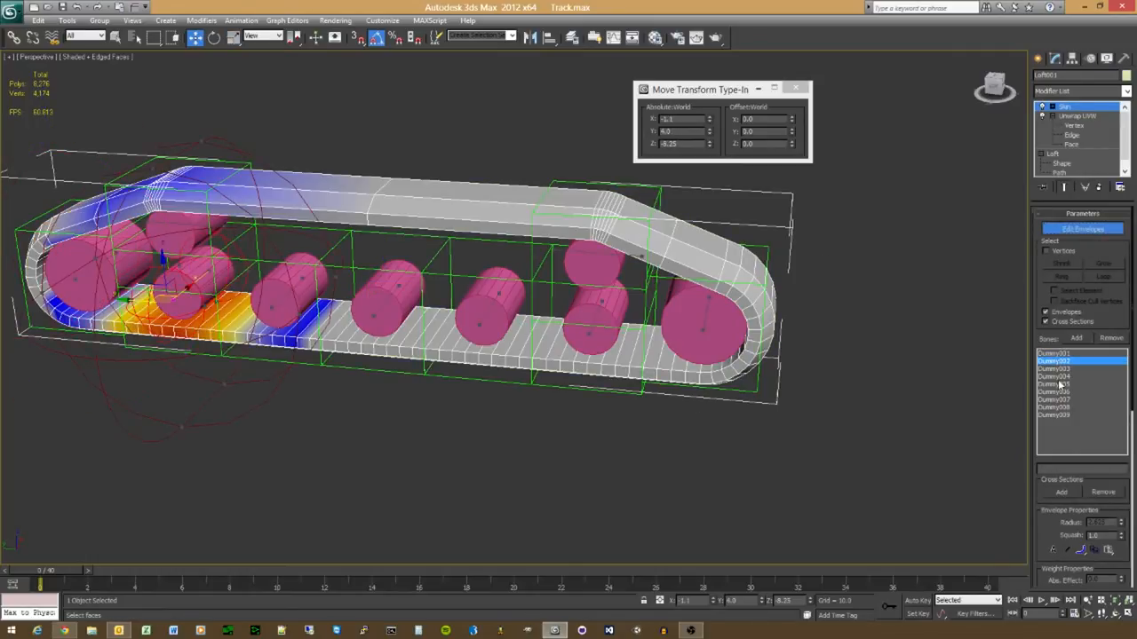
pyautogui.click(1056, 369)
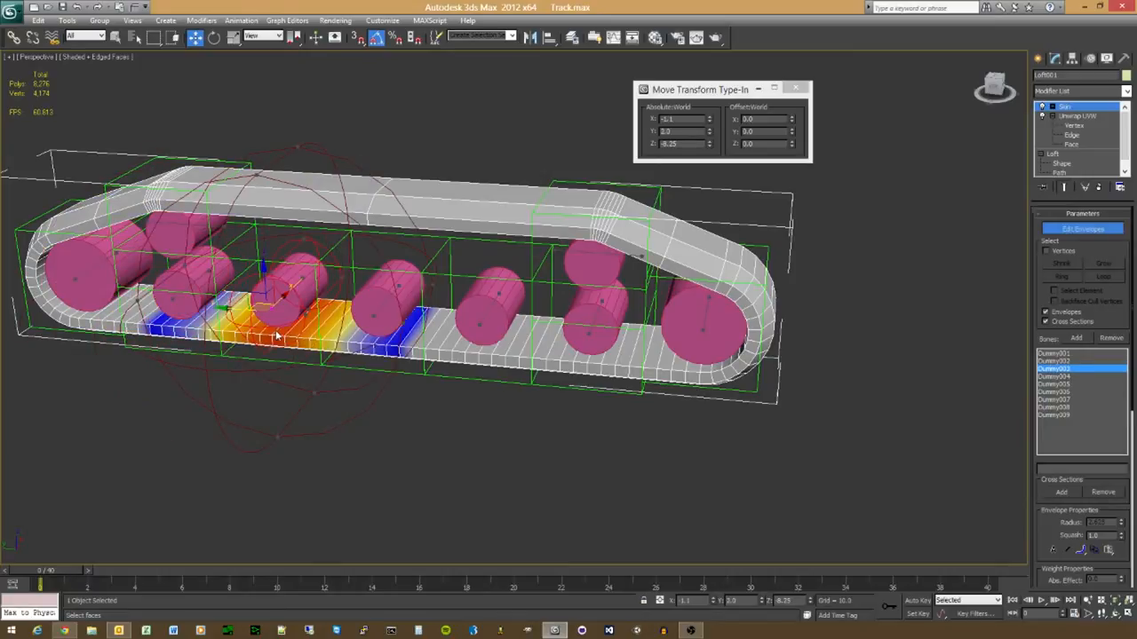
pyautogui.keyDown('alt'); pyautogui.moveTo(343, 367); pyautogui.dragTo(371, 358, button='middle'); pyautogui.keyUp('alt')
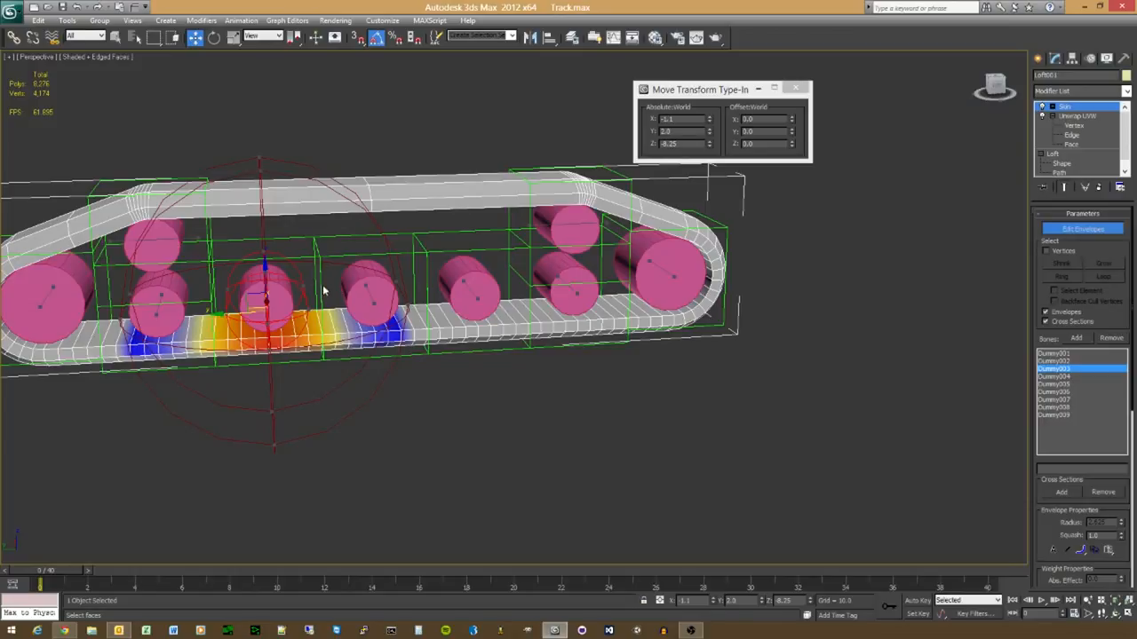
pyautogui.keyDown('alt'); pyautogui.moveTo(419, 257); pyautogui.dragTo(361, 288, button='middle'); pyautogui.keyUp('alt')
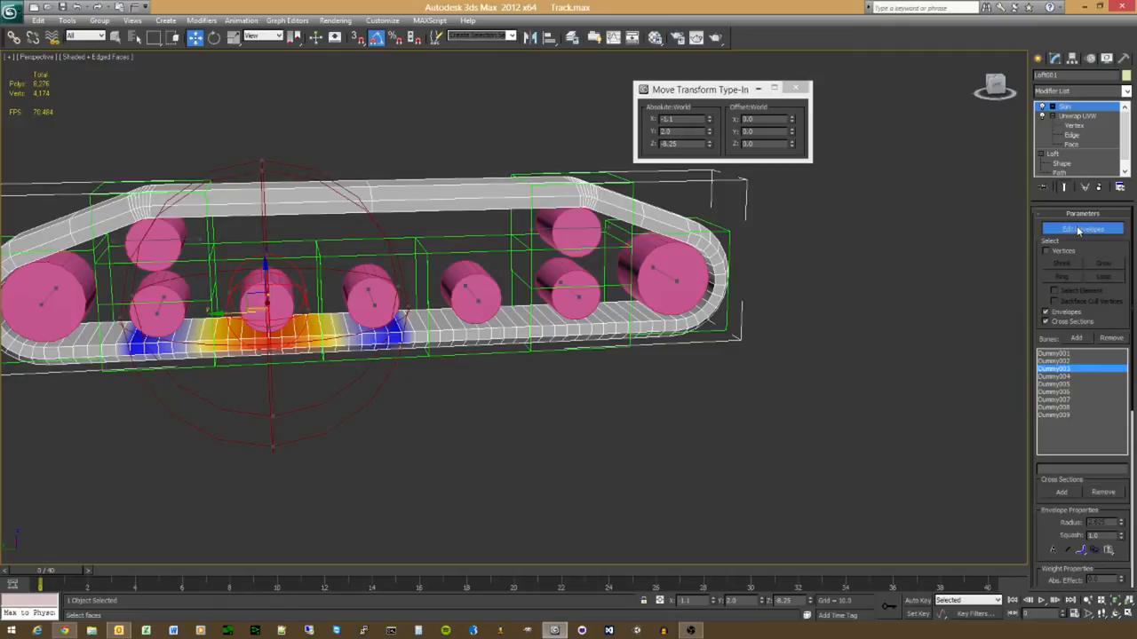
pyautogui.keyDown('alt'); pyautogui.moveTo(165, 424); pyautogui.dragTo(265, 422, button='middle'); pyautogui.keyUp('alt')
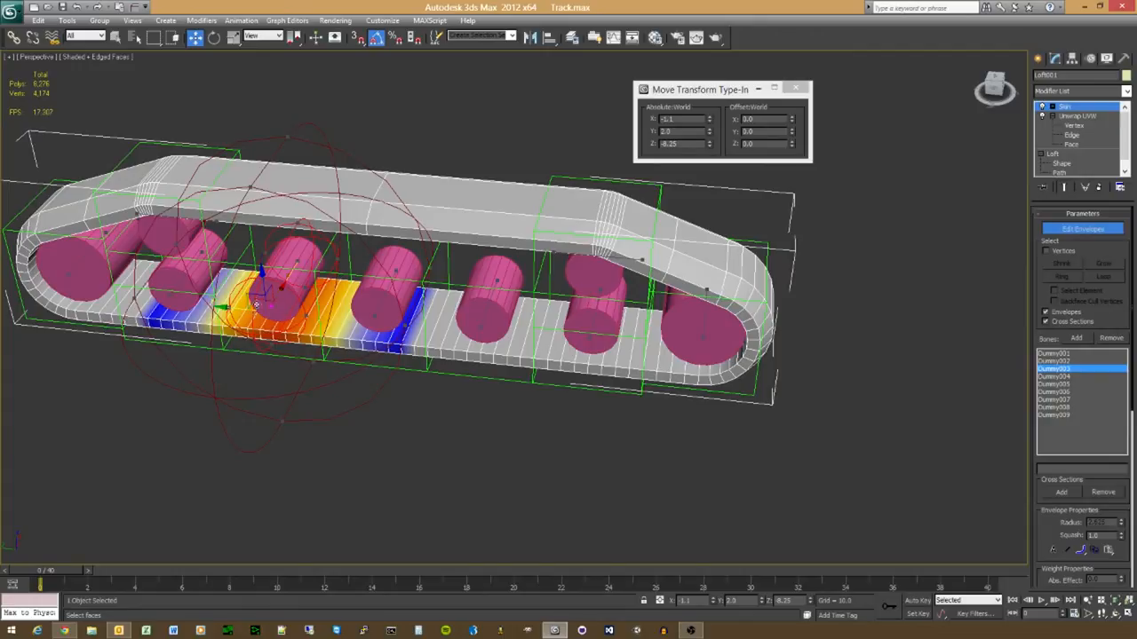
# Step: Try moving Dummy003's envelope away from its wheel, and undo the move
pyautogui.moveTo(256, 304); pyautogui.dragTo(226, 271)
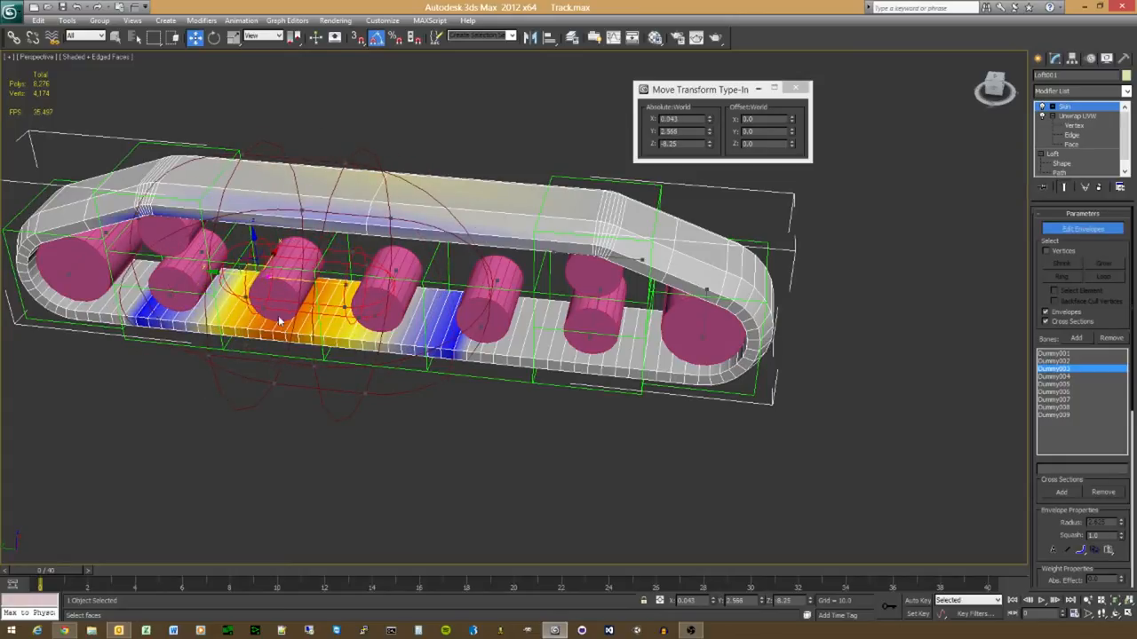
pyautogui.hotkey('ctrl', 'z')
pyautogui.hotkey('ctrl', 'z')
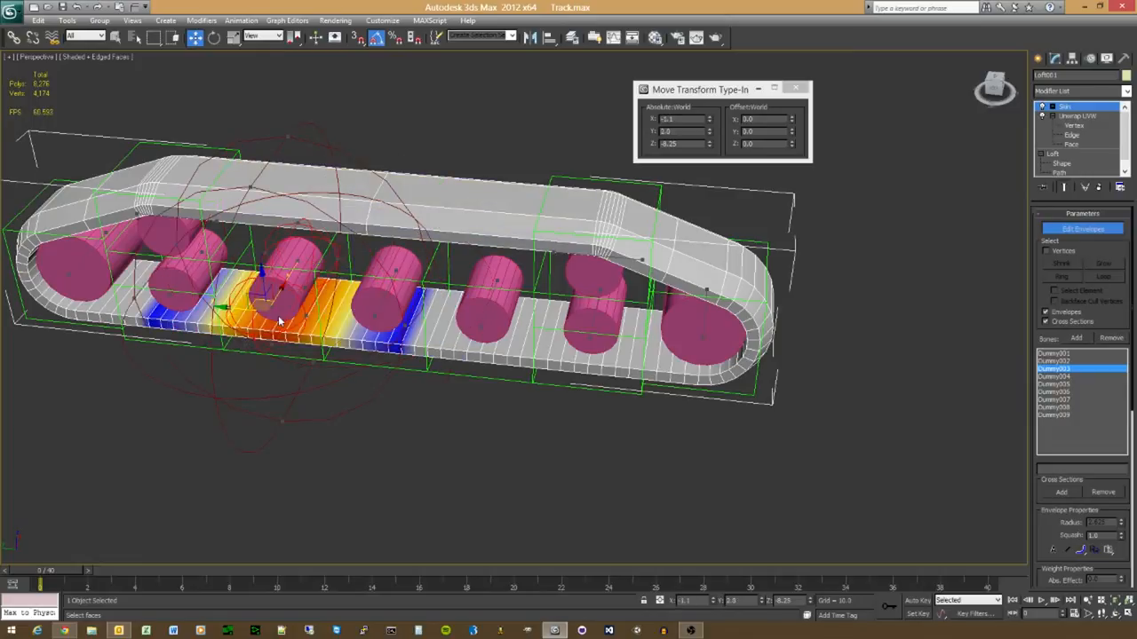
pyautogui.keyDown('alt'); pyautogui.moveTo(278, 321); pyautogui.dragTo(204, 351, button='middle'); pyautogui.keyUp('alt')
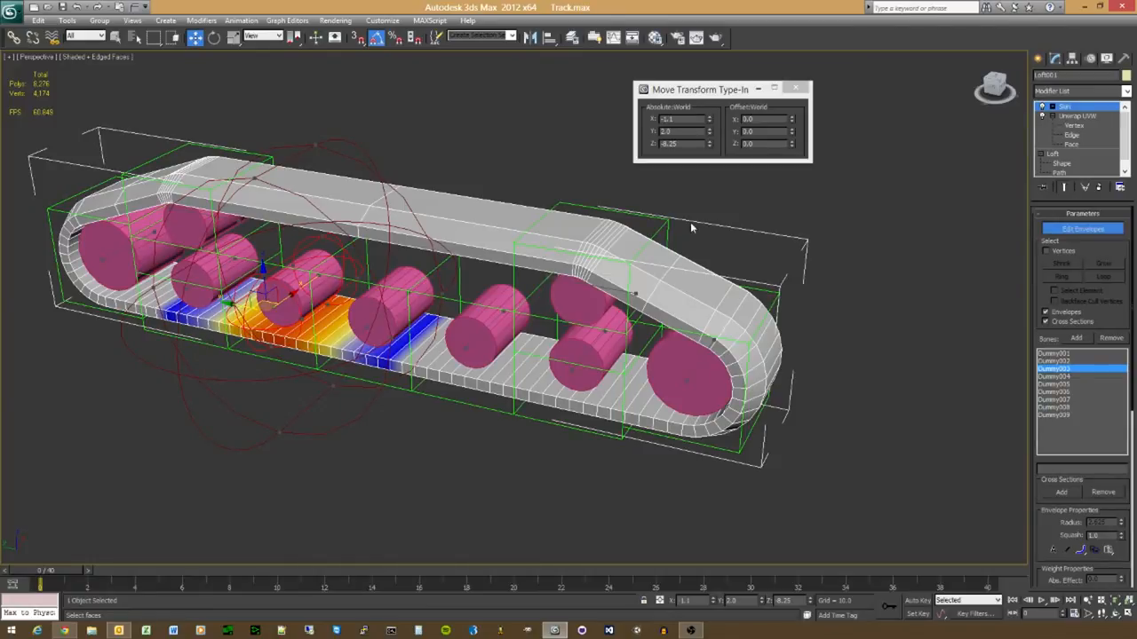
# Step: Exit envelope editing and test the skin by lowering Dummy003 to about Z -8.725 and raising Dummy004 to about Z -7.667
pyautogui.click(1064, 108)
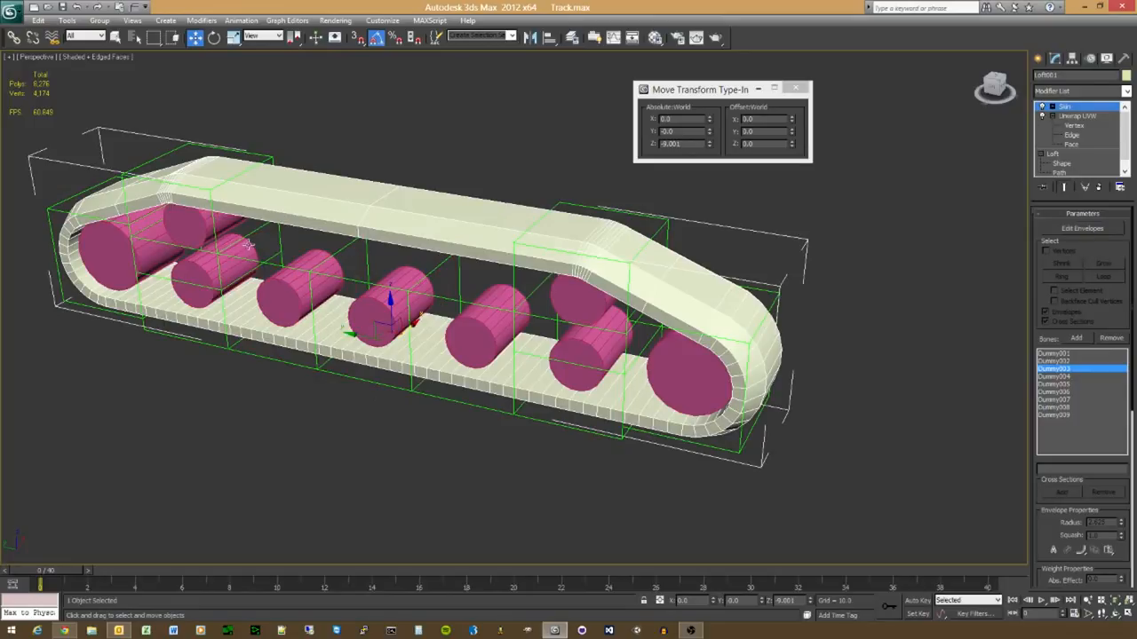
pyautogui.click(290, 364)
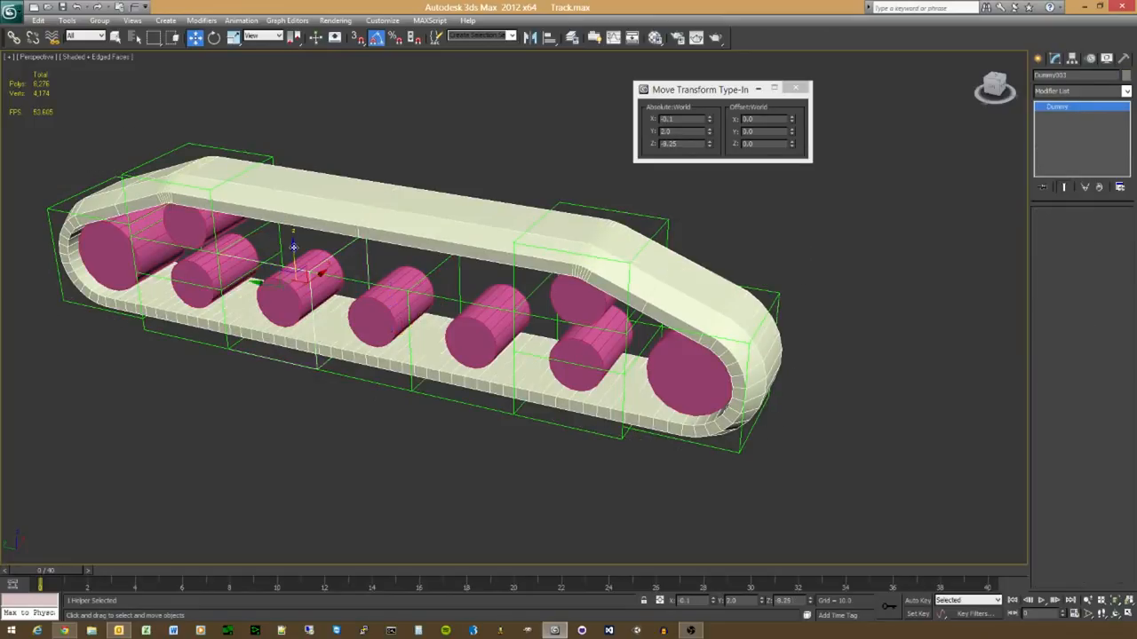
pyautogui.moveTo(293, 246); pyautogui.dragTo(294, 268)
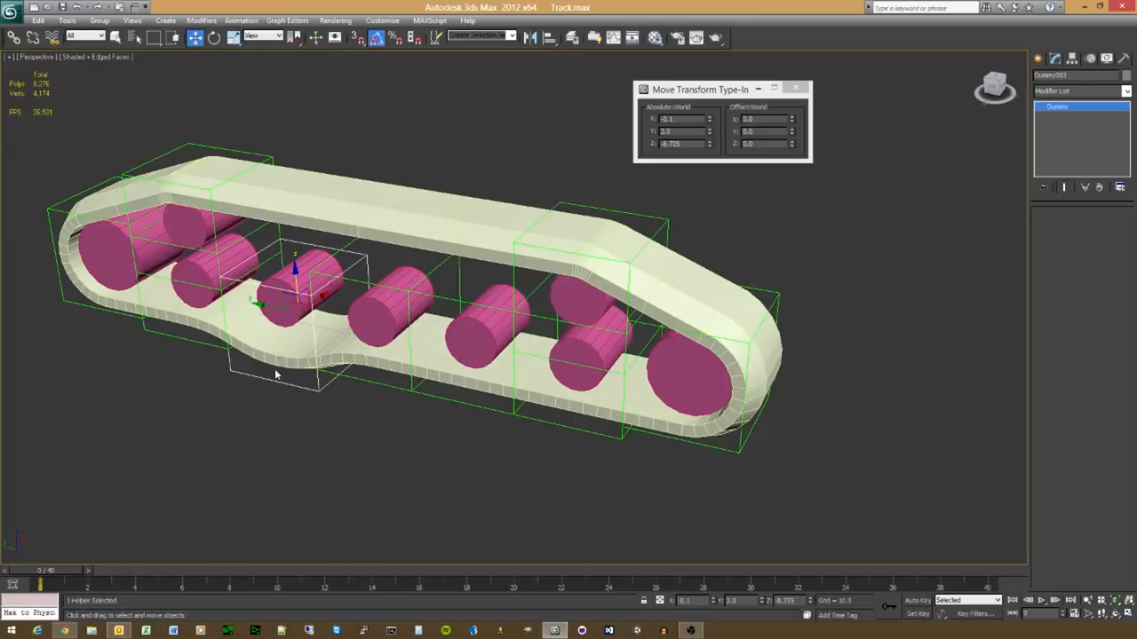
pyautogui.keyDown('alt'); pyautogui.moveTo(274, 380); pyautogui.dragTo(401, 369, button='middle'); pyautogui.keyUp('alt')
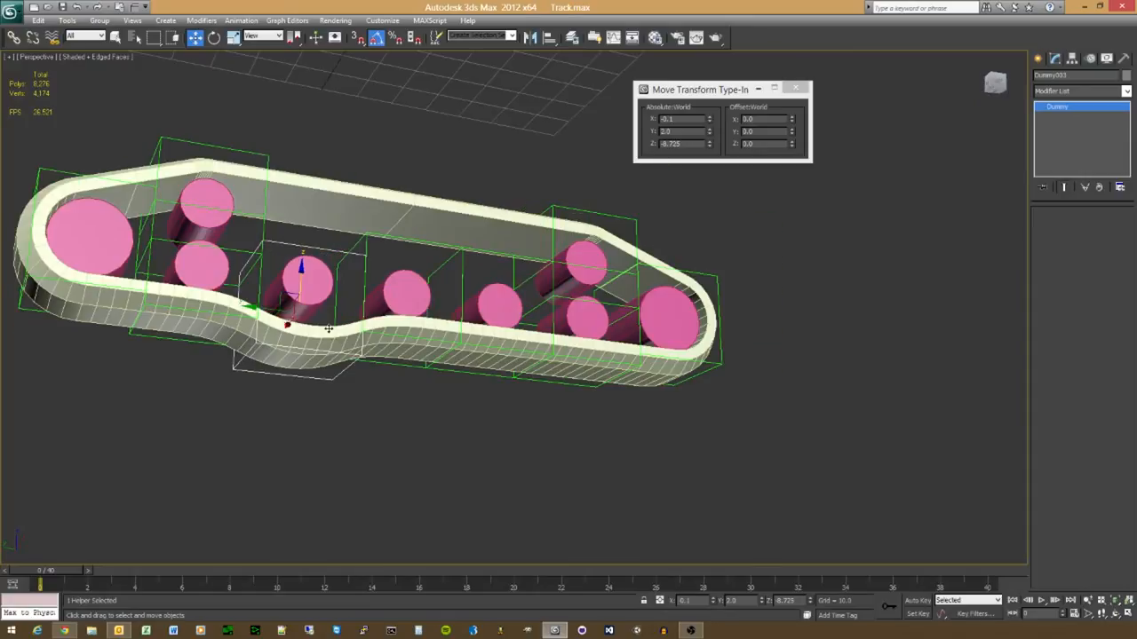
pyautogui.click(412, 241)
pyautogui.moveTo(399, 257); pyautogui.dragTo(399, 238)
pyautogui.keyDown('alt'); pyautogui.moveTo(393, 469); pyautogui.dragTo(351, 487, button='middle'); pyautogui.keyUp('alt')
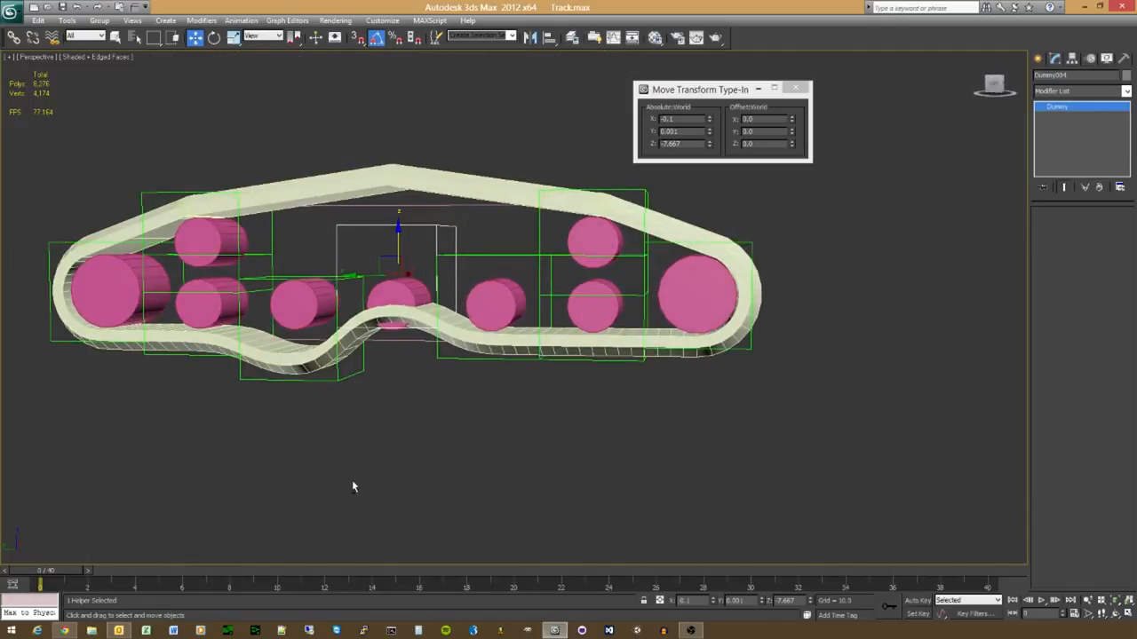
# Step: Undo the test moves of Dummy004 and Dummy003
pyautogui.hotkey('ctrl', 'z')
pyautogui.hotkey('ctrl', 'z')
pyautogui.hotkey('ctrl', 'z')
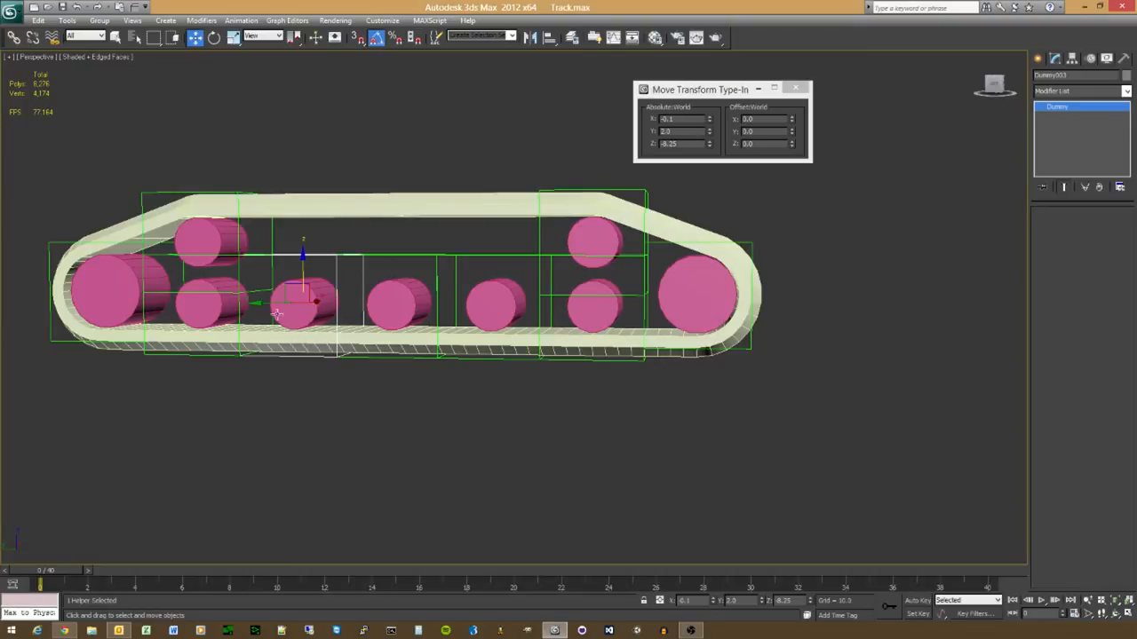
# Step: Reselect the track and re-enable Edit Envelopes to examine Dummy001's influence around the large end wheel
pyautogui.click(346, 207)
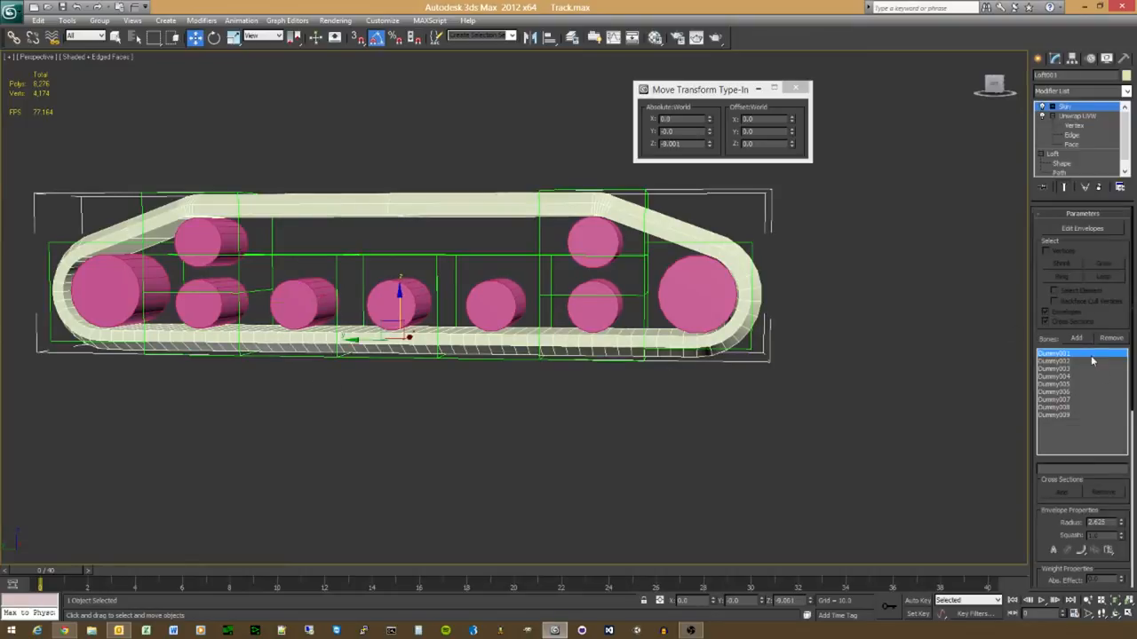
pyautogui.click(1099, 230)
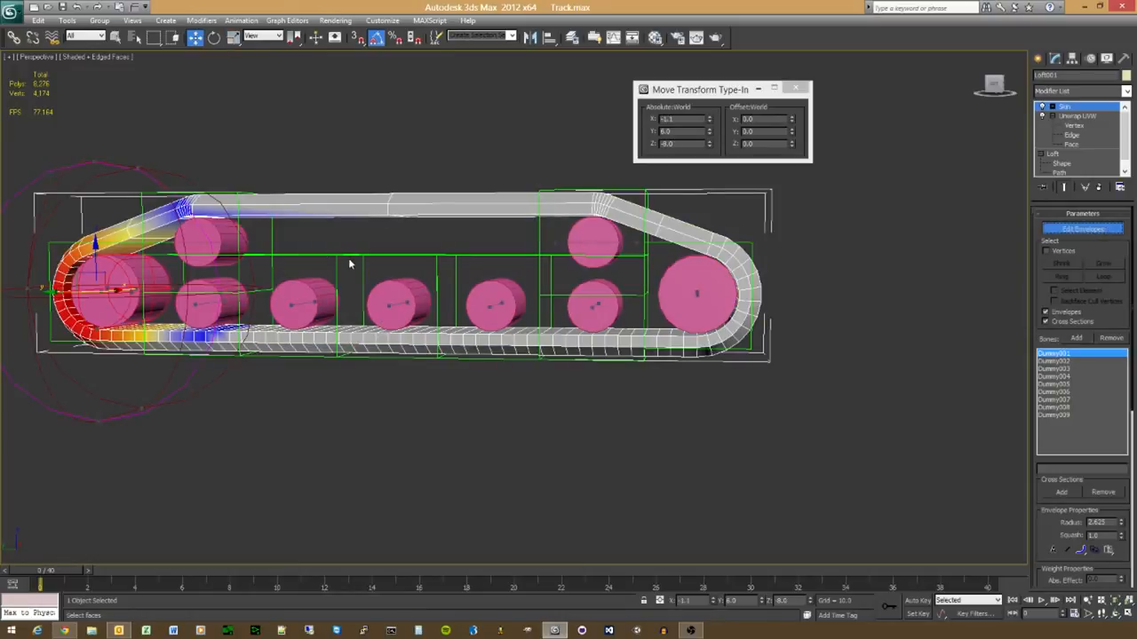
pyautogui.keyDown('alt'); pyautogui.moveTo(36, 333); pyautogui.dragTo(242, 350, button='middle'); pyautogui.keyUp('alt')
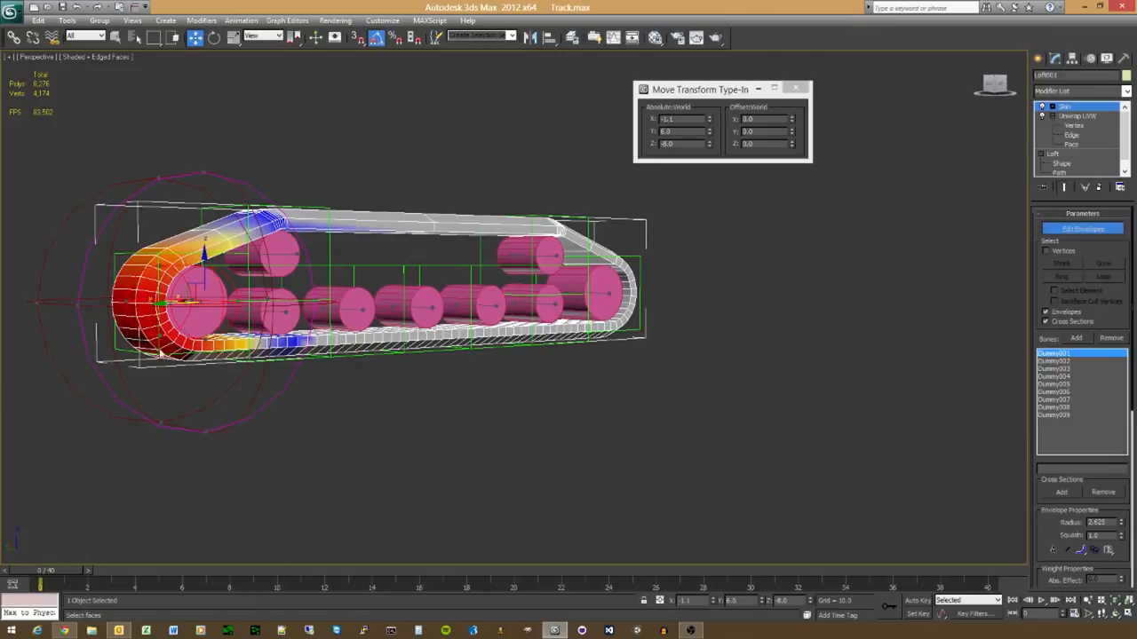
pyautogui.keyDown('alt'); pyautogui.moveTo(194, 360); pyautogui.dragTo(167, 382, button='middle'); pyautogui.keyUp('alt')
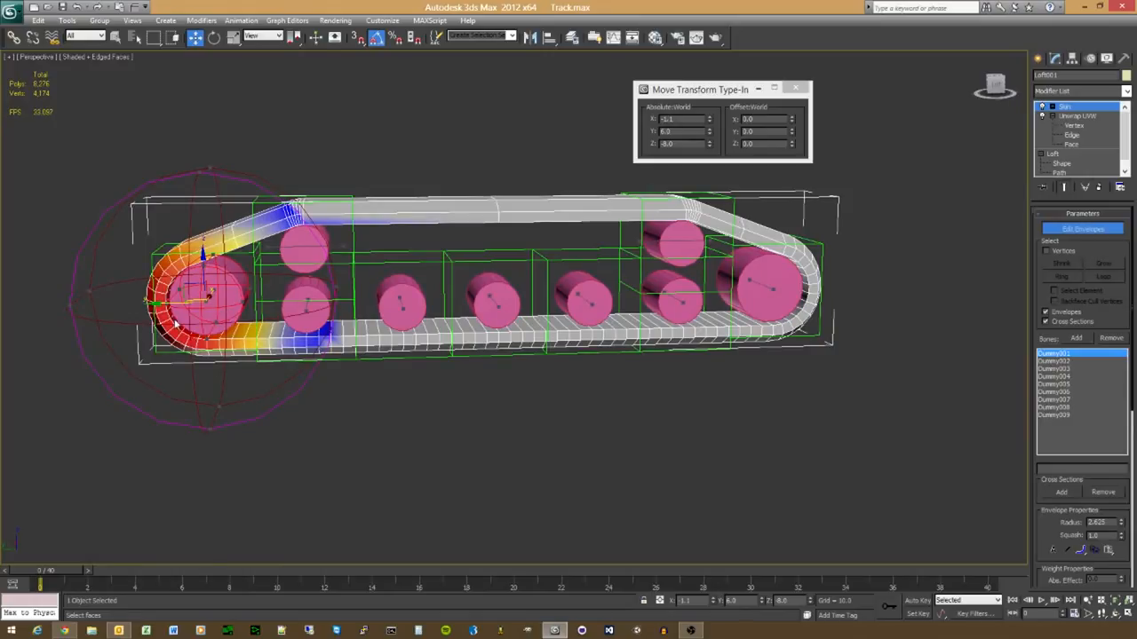
# Step: Compare the envelope influence of Dummy002 with that of Dummy001 on the track's lower and upper runs
pyautogui.click(306, 308)
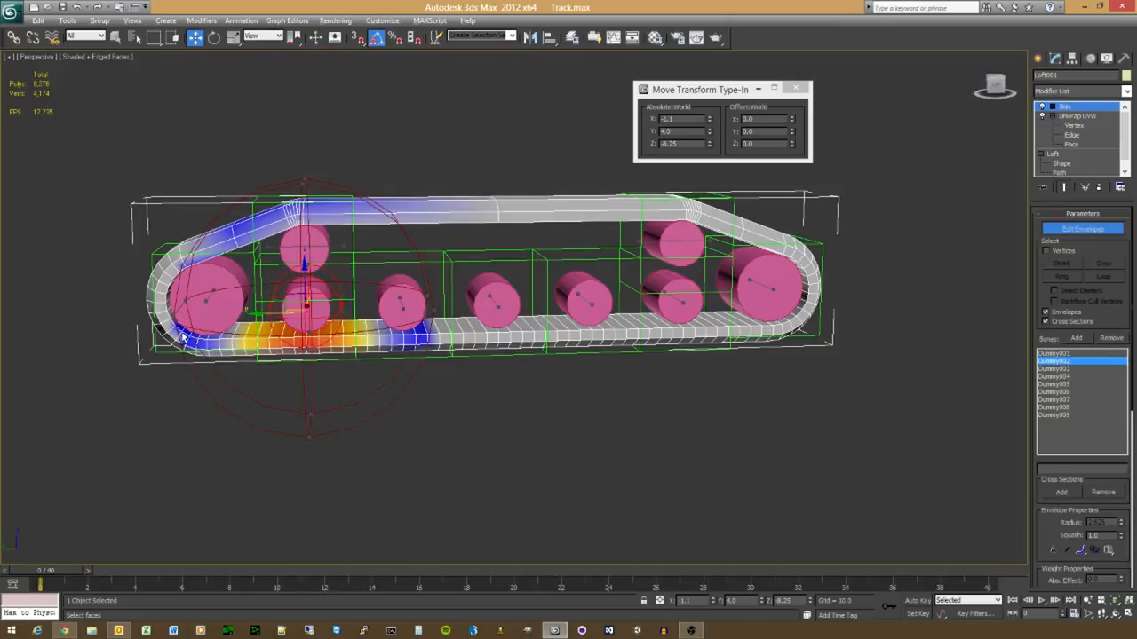
pyautogui.keyDown('alt'); pyautogui.moveTo(182, 336); pyautogui.dragTo(187, 308, button='middle'); pyautogui.keyUp('alt')
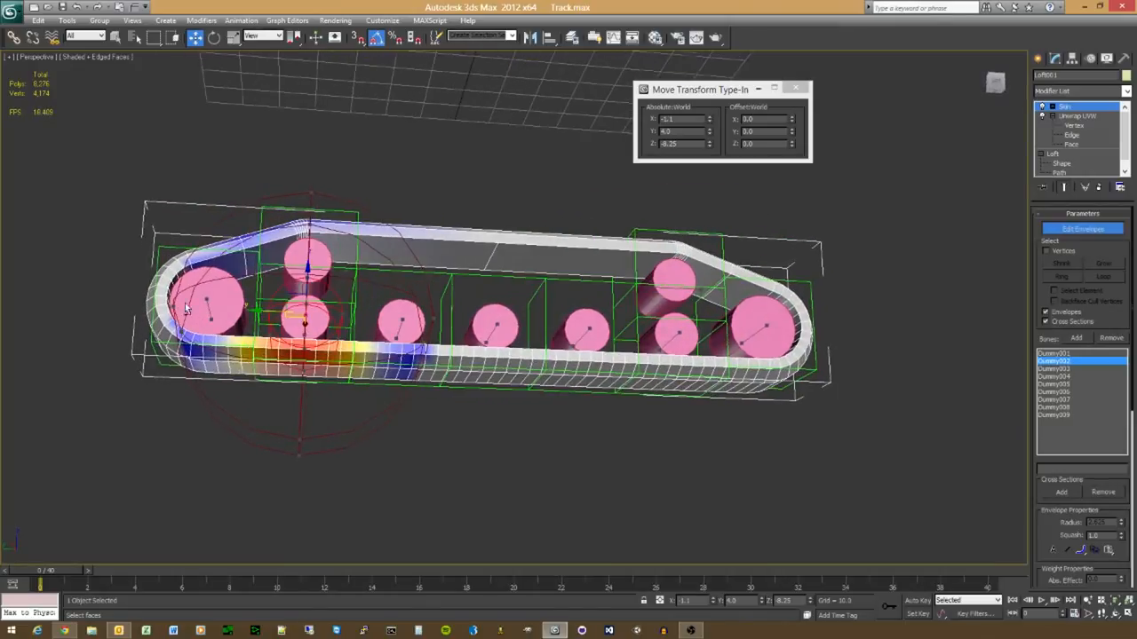
pyautogui.moveTo(1049, 526); pyautogui.dragTo(1046, 419)
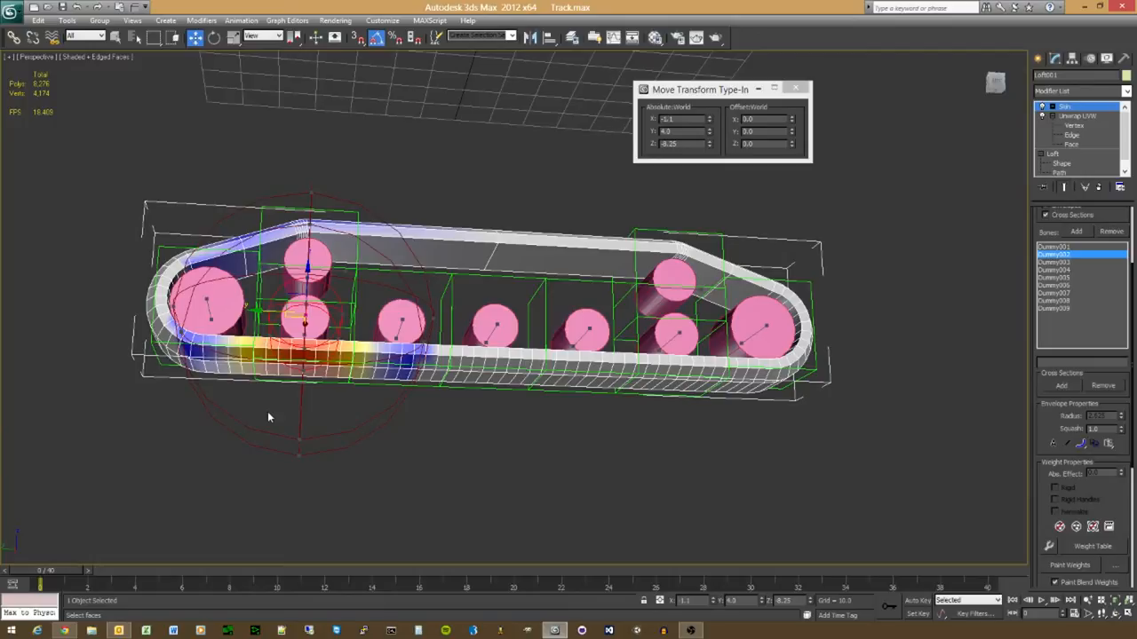
pyautogui.keyDown('alt'); pyautogui.moveTo(268, 412); pyautogui.dragTo(281, 448, button='middle'); pyautogui.keyUp('alt')
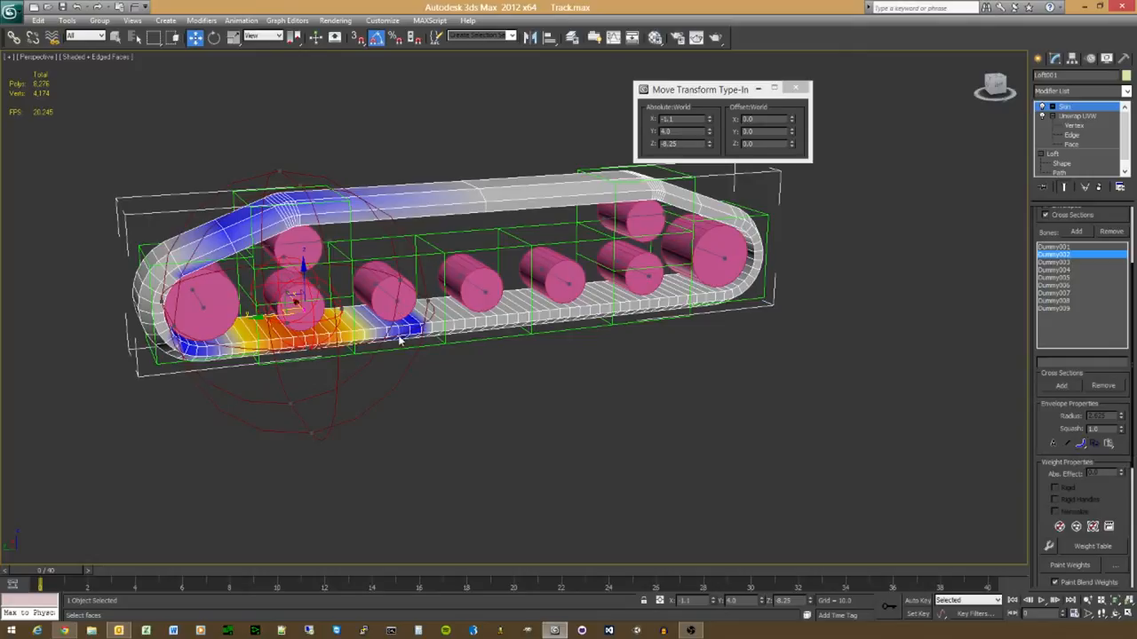
pyautogui.click(1057, 246)
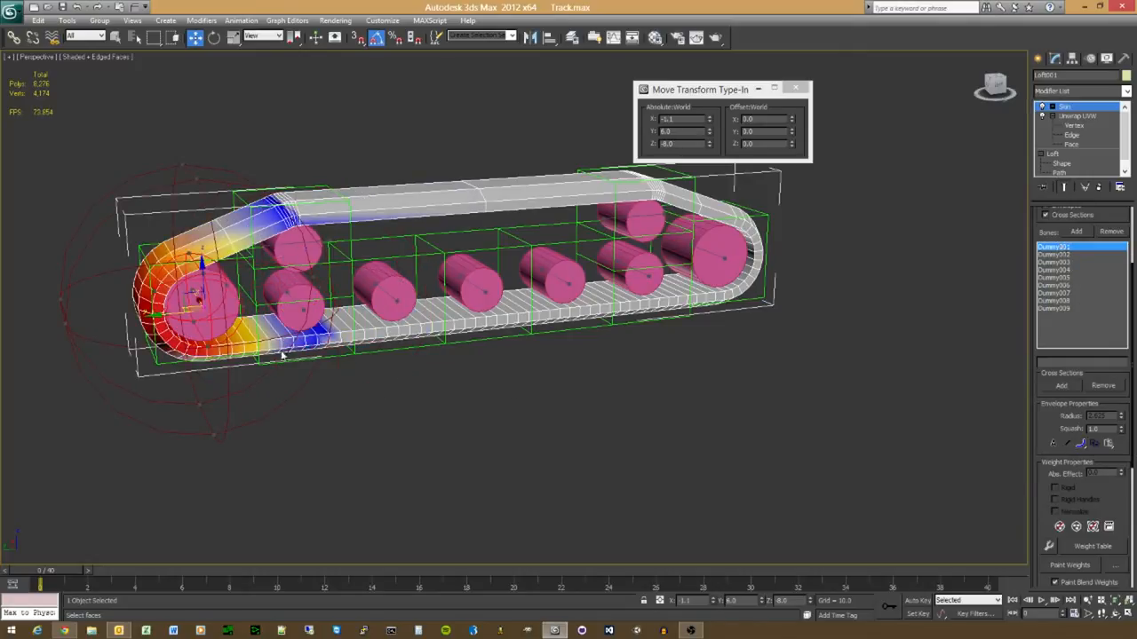
# Step: Exit envelope editing, try moving Dummy003 and Dummy002 to test the track's deformation, and undo the changes
pyautogui.click(1083, 107)
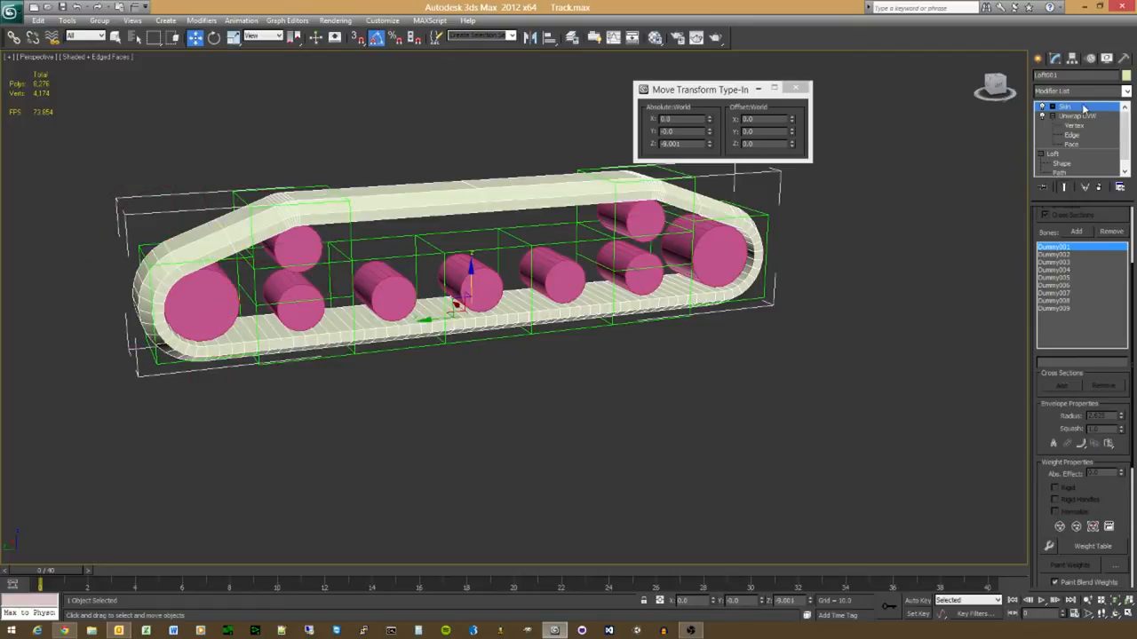
pyautogui.click(386, 247)
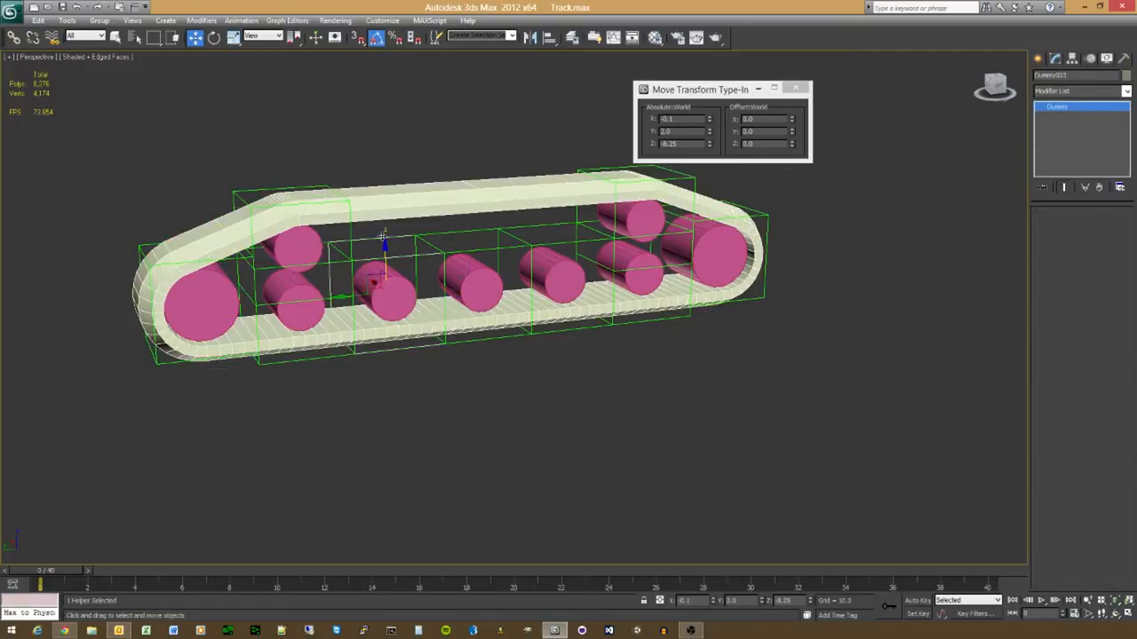
pyautogui.moveTo(384, 254); pyautogui.dragTo(345, 241)
pyautogui.keyDown('alt'); pyautogui.moveTo(366, 320); pyautogui.dragTo(286, 368, button='middle'); pyautogui.keyUp('alt')
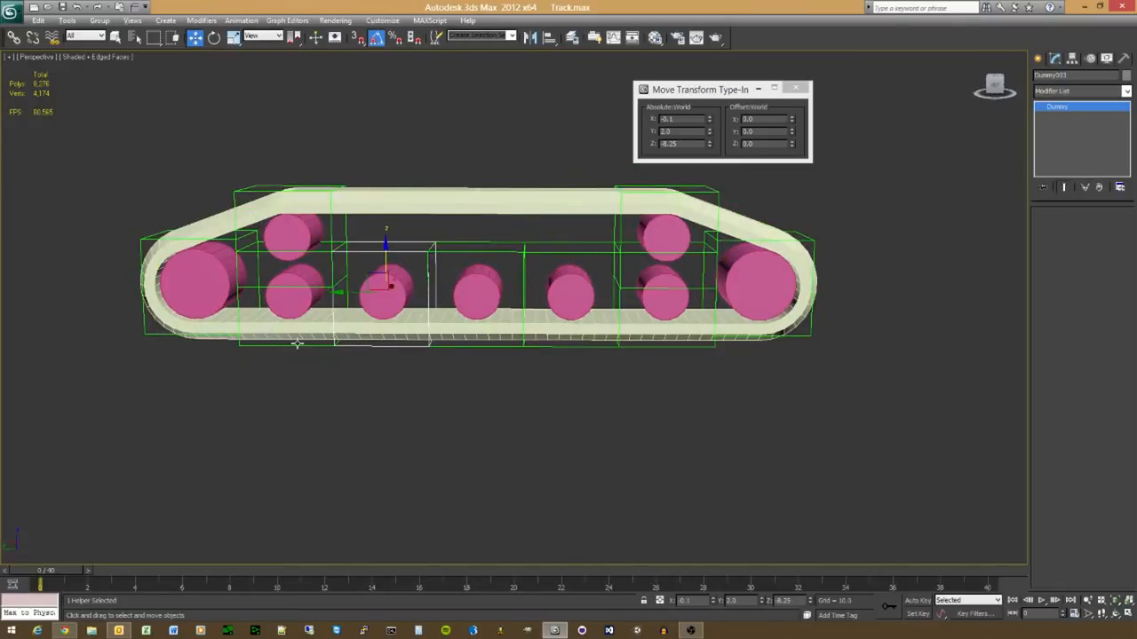
pyautogui.click(297, 347)
pyautogui.moveTo(302, 266)
pyautogui.mouseDown()
pyautogui.moveTo(290, 224)
pyautogui.moveTo(297, 284)
pyautogui.moveTo(290, 159)
pyautogui.moveTo(297, 285)
pyautogui.moveTo(287, 196)
pyautogui.moveTo(291, 271)
pyautogui.mouseUp()
pyautogui.hotkey('ctrl', 'z')
# Step: Raise Dummy001 to about Z -7.401 to test the deformation around the end wheel, and undo the move
pyautogui.keyDown('alt'); pyautogui.moveTo(270, 327); pyautogui.dragTo(297, 213, button='middle'); pyautogui.keyUp('alt')
pyautogui.moveTo(305, 306); pyautogui.dragTo(377, 393, button='middle')
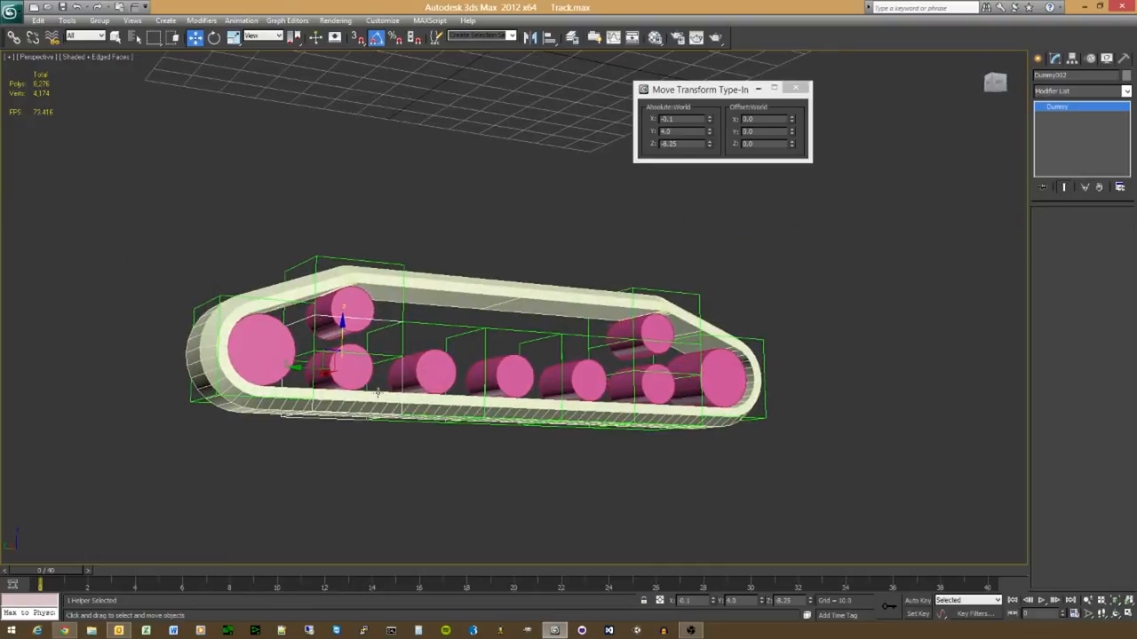
pyautogui.click(222, 299)
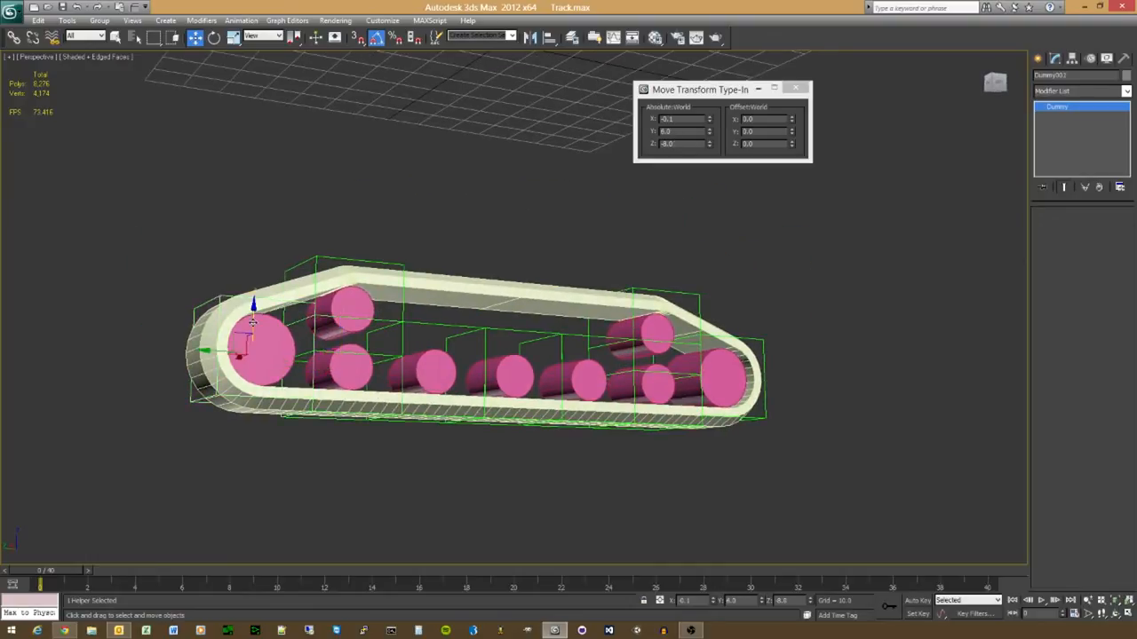
pyautogui.moveTo(253, 321); pyautogui.dragTo(240, 293)
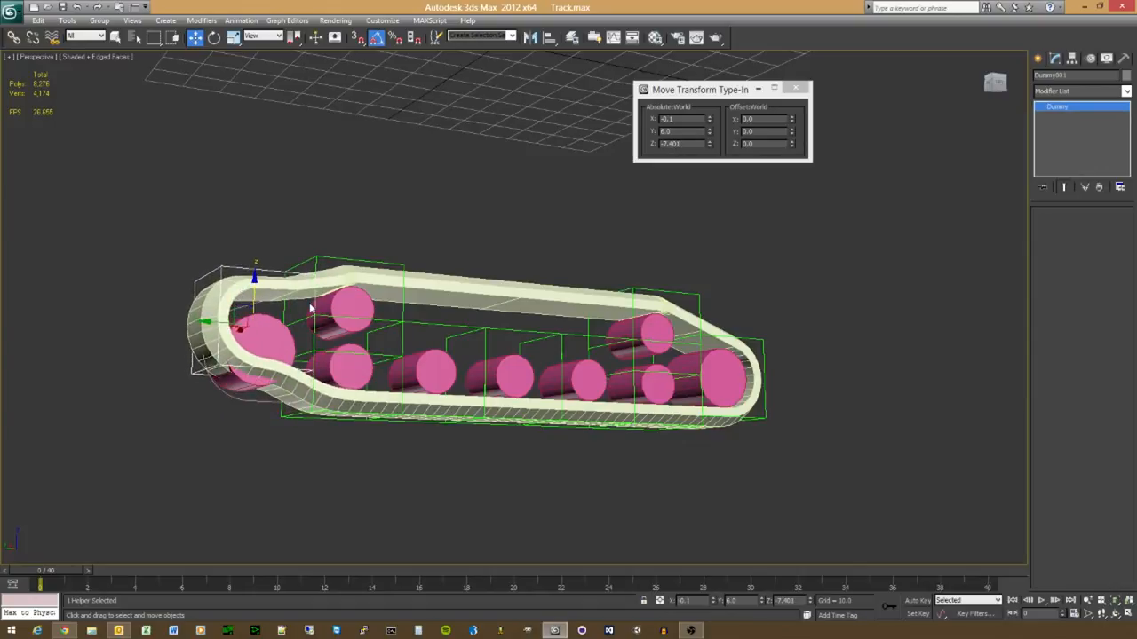
pyautogui.hotkey('ctrl', 'z')
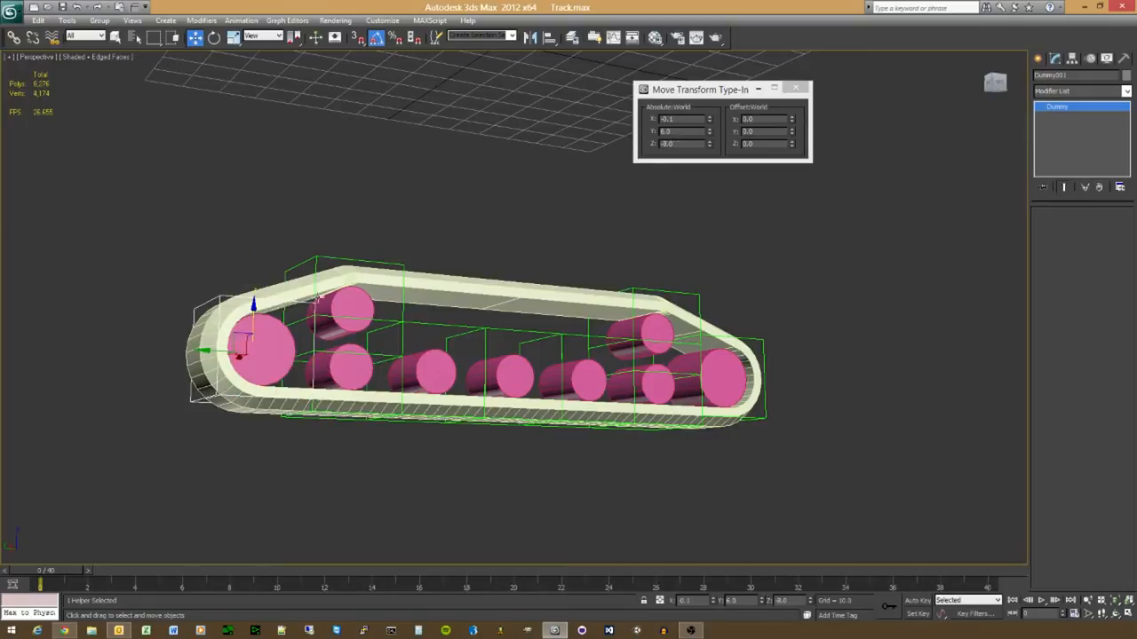
# Step: Select the track and enable Edit Envelopes to review Dummy001's envelope and the Skin weight options, ending envelope editing
pyautogui.keyDown('alt'); pyautogui.moveTo(373, 358); pyautogui.dragTo(348, 373, button='middle'); pyautogui.keyUp('alt')
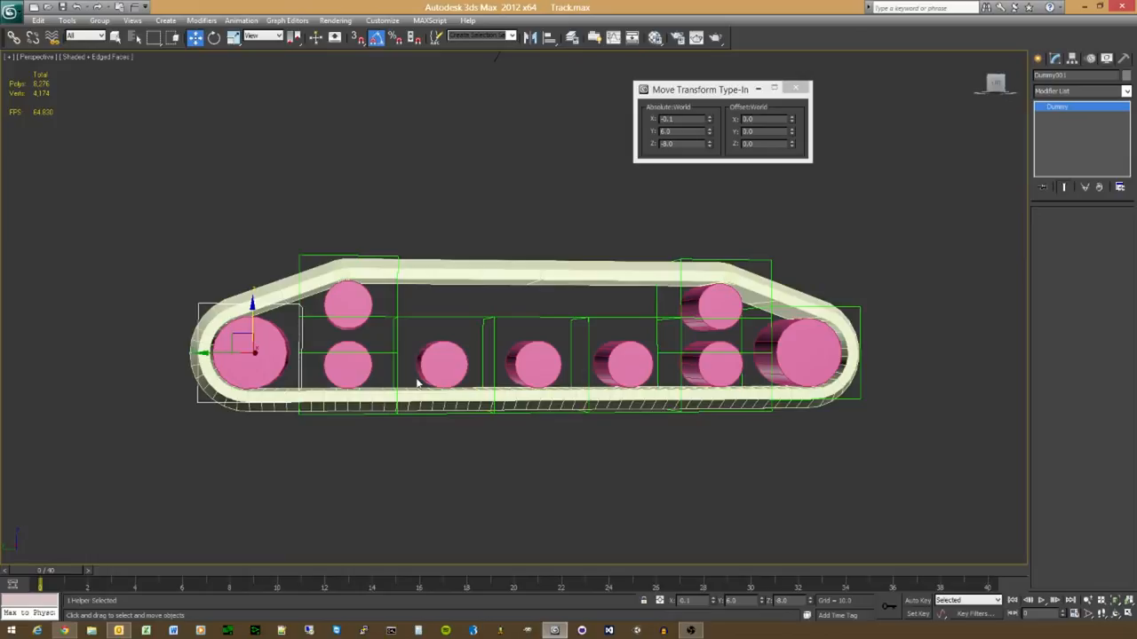
pyautogui.keyDown('alt'); pyautogui.moveTo(418, 384); pyautogui.dragTo(432, 405, button='middle'); pyautogui.keyUp('alt')
pyautogui.scroll(3, 440, 400)
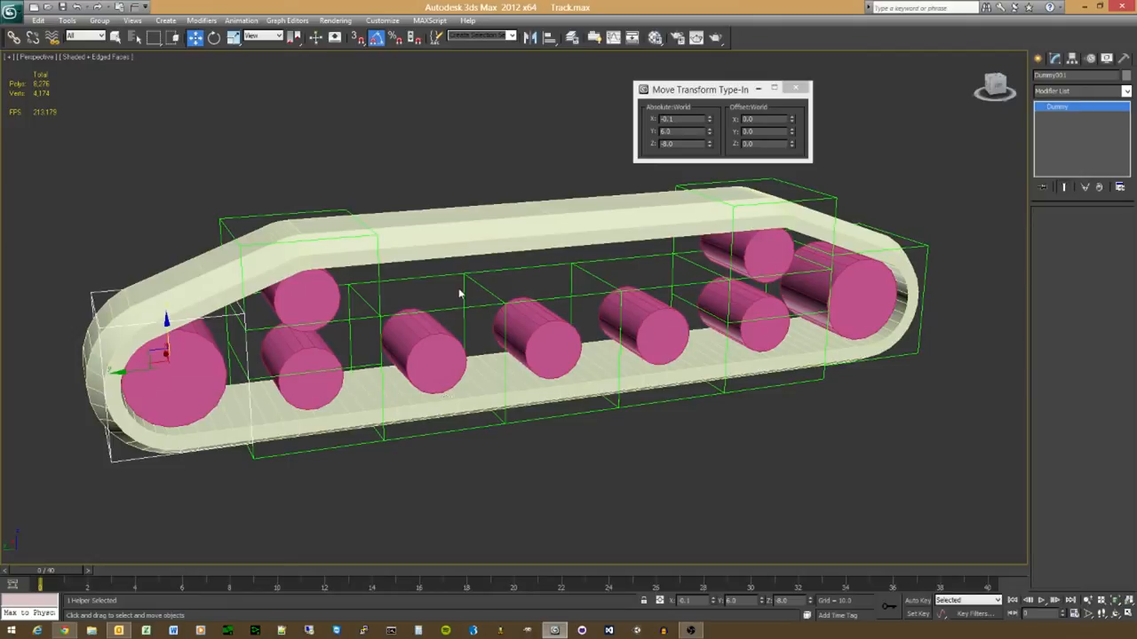
pyautogui.click(184, 278)
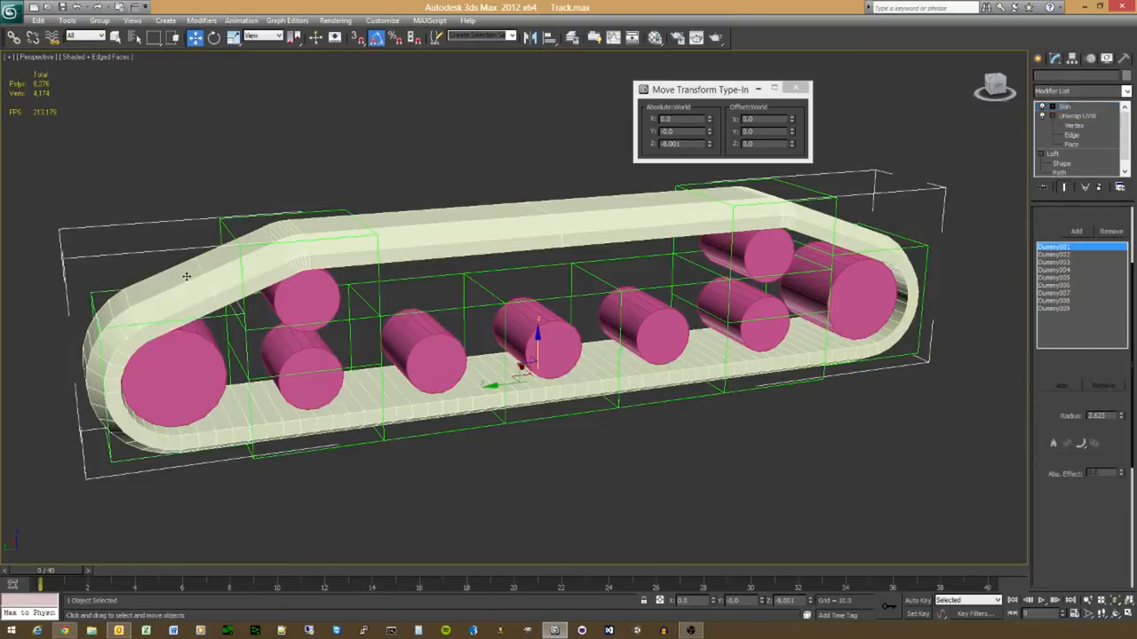
pyautogui.moveTo(1099, 493); pyautogui.dragTo(1100, 291)
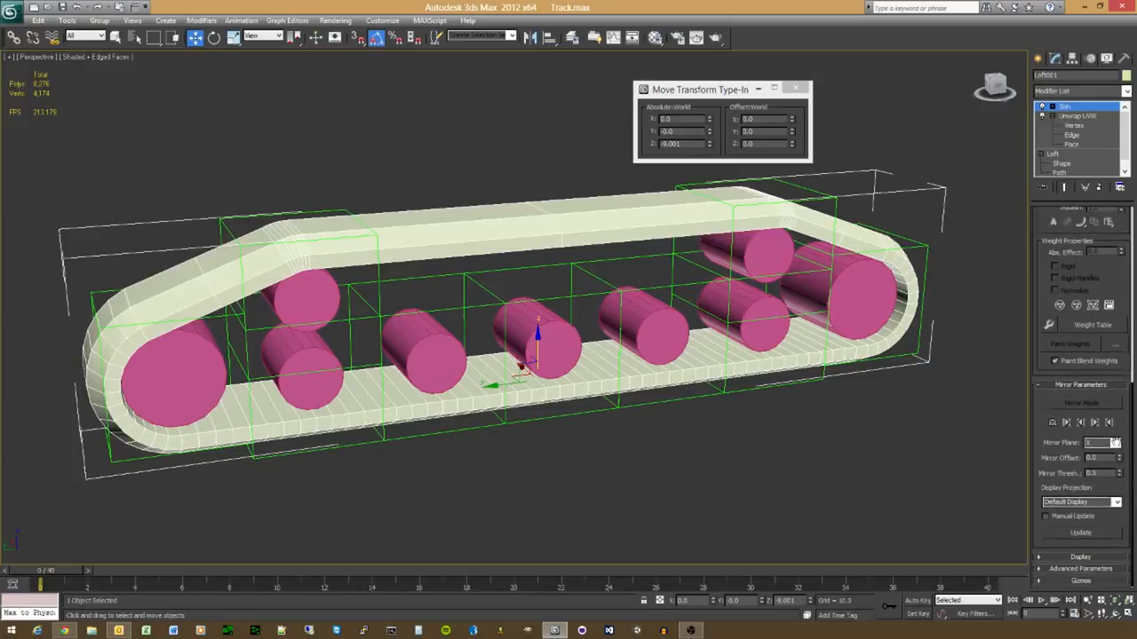
pyautogui.scroll(5, 1095, 456)
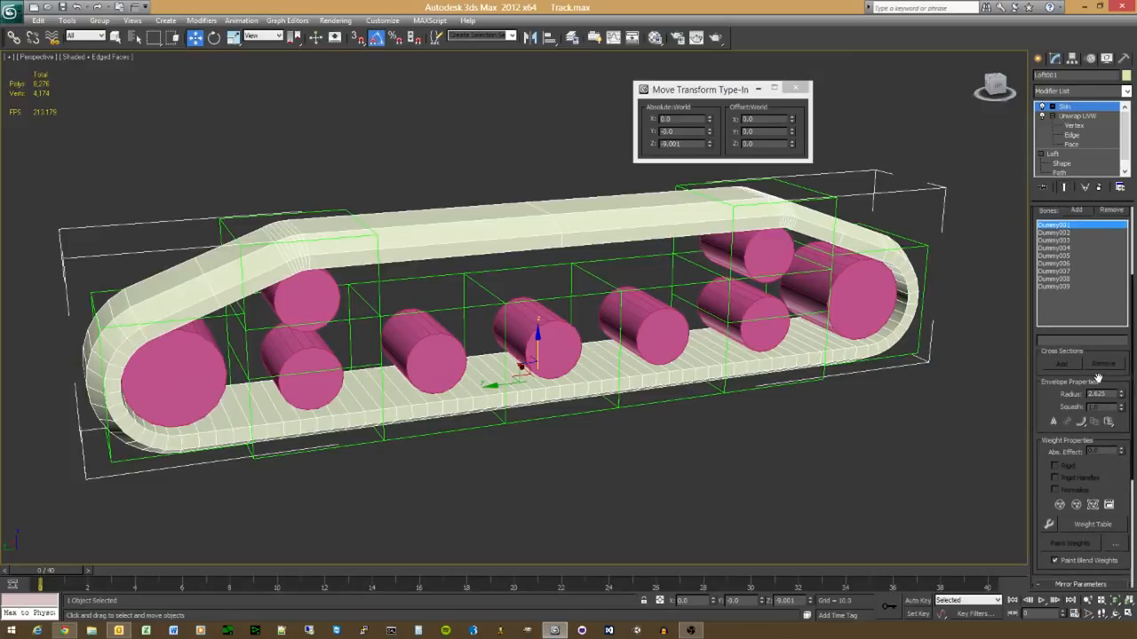
pyautogui.scroll(3, 1095, 393)
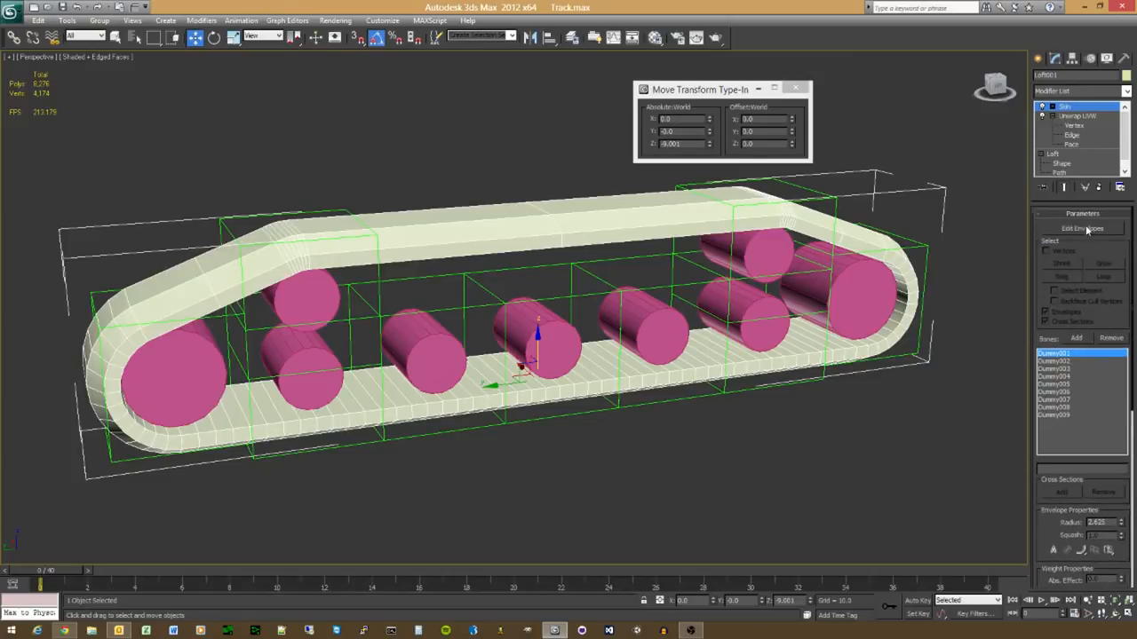
pyautogui.click(1085, 230)
pyautogui.moveTo(1106, 505); pyautogui.dragTo(1106, 303)
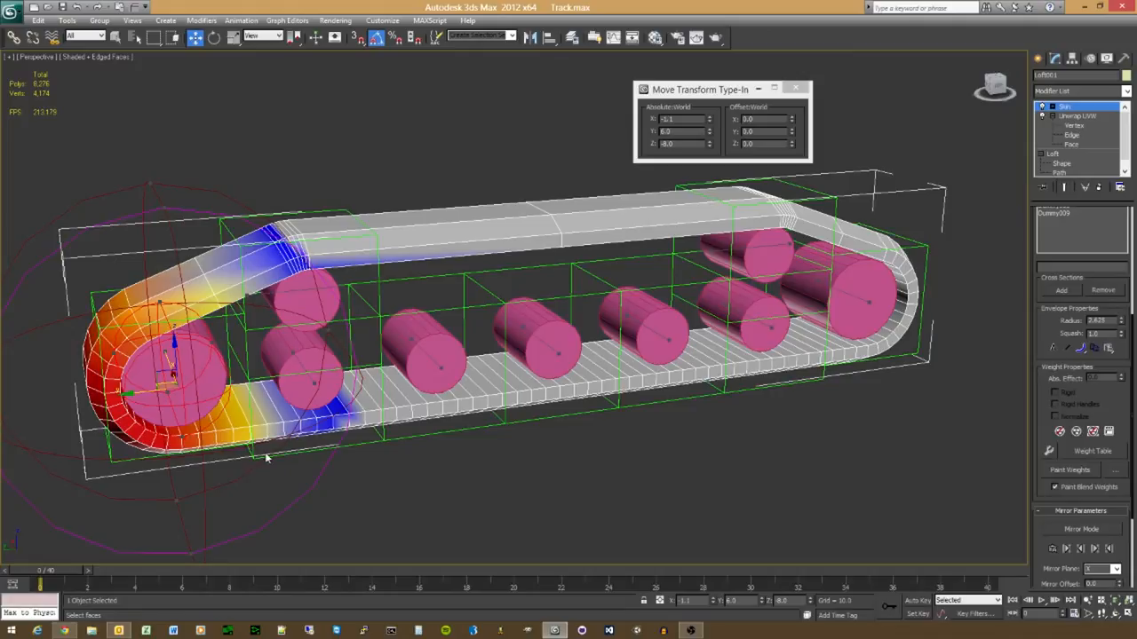
pyautogui.click(1053, 107)
pyautogui.click(1069, 116)
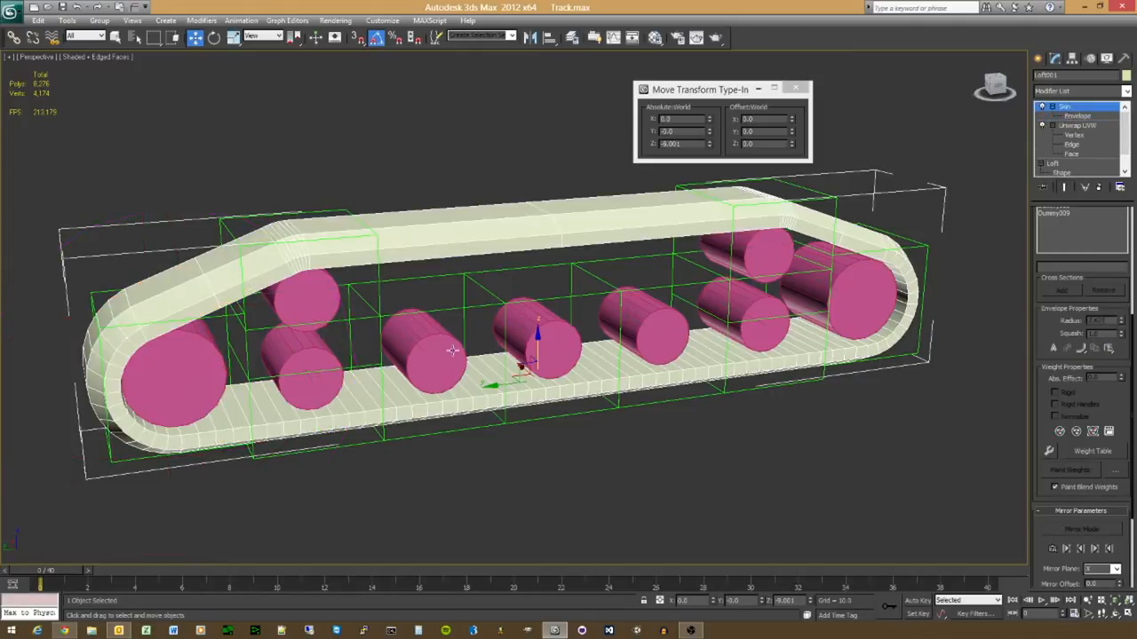
# Step: Link four of the lower road wheel cylinders, from Cylinder009 to Cylinder006, to their surrounding dummy helpers
pyautogui.click(315, 364)
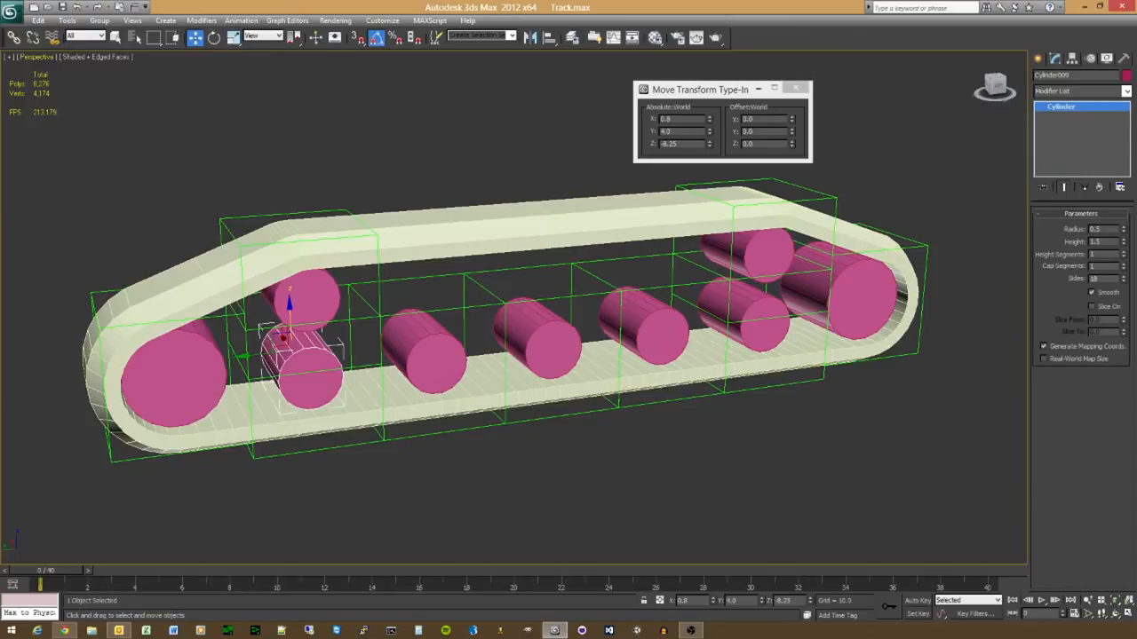
pyautogui.click(13, 37)
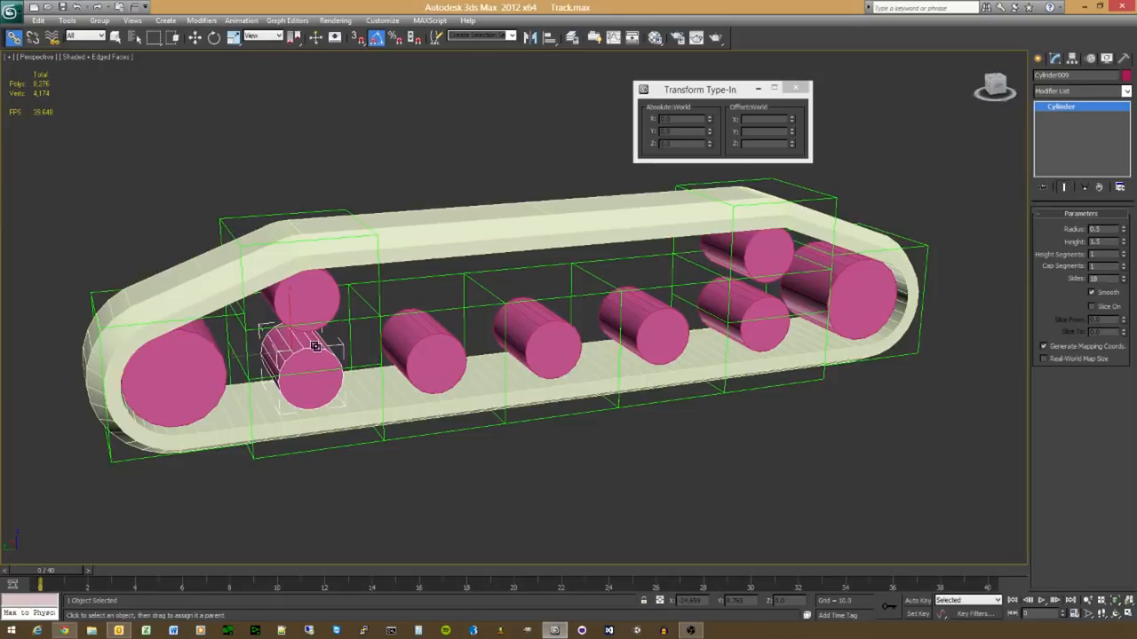
pyautogui.moveTo(315, 347); pyautogui.dragTo(323, 451)
pyautogui.moveTo(411, 331); pyautogui.dragTo(464, 414)
pyautogui.click(541, 323)
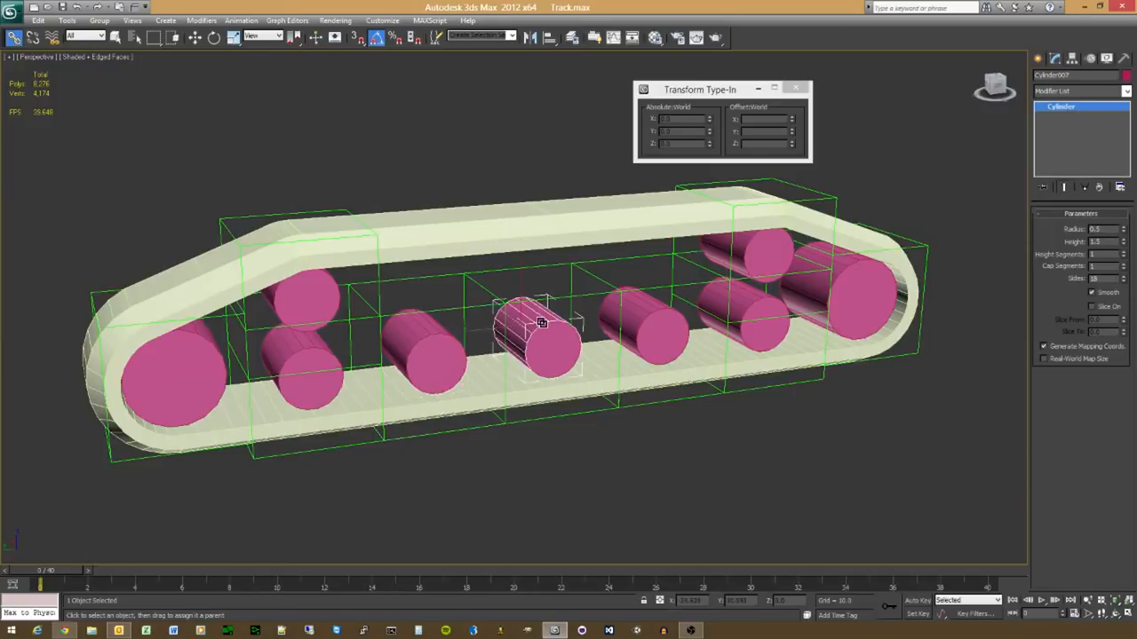
pyautogui.moveTo(542, 323); pyautogui.dragTo(559, 408)
pyautogui.moveTo(641, 321); pyautogui.dragTo(669, 401)
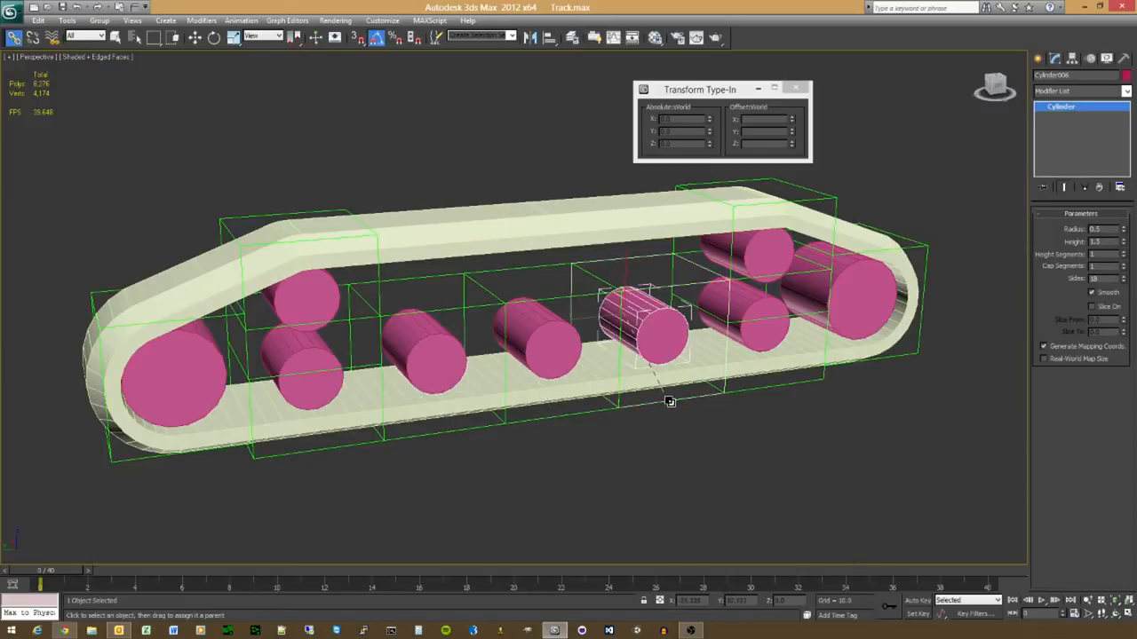
# Step: Try rotating Dummy005 to an X rotation of about -57.5 to test the track's deformation, and undo the rotation
pyautogui.moveTo(753, 302); pyautogui.dragTo(674, 401)
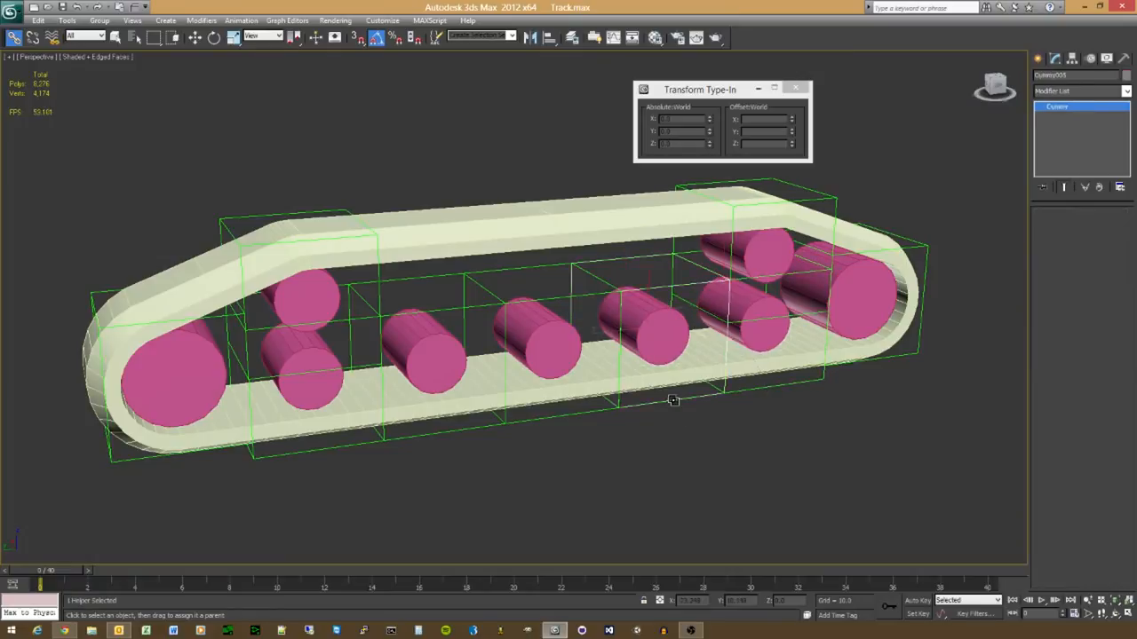
pyautogui.rightClick(639, 438)
pyautogui.click(654, 447)
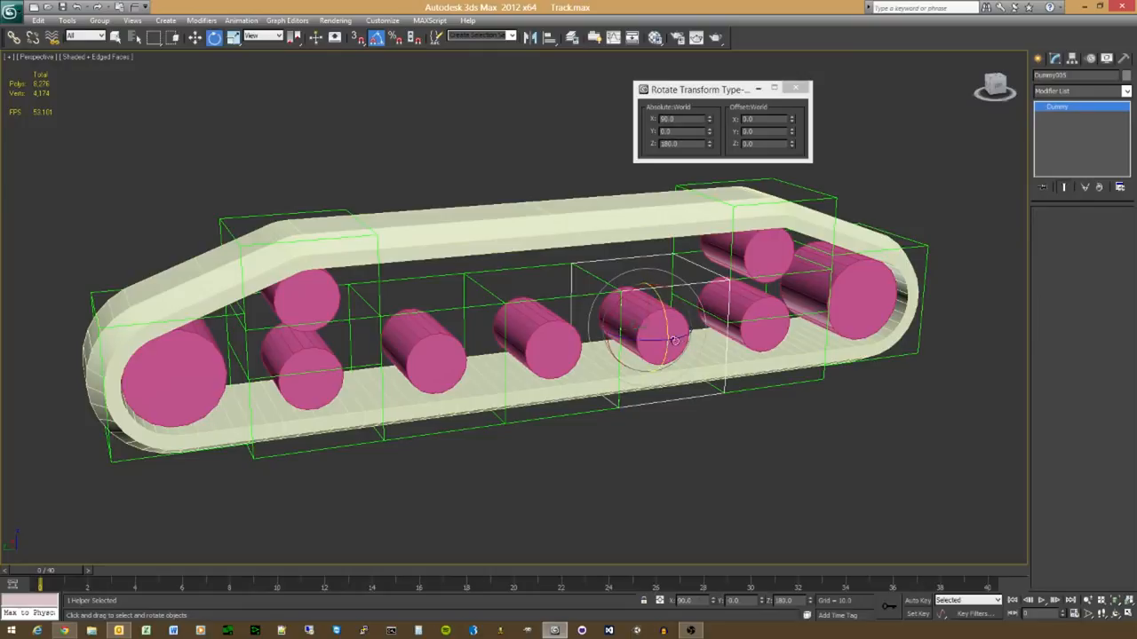
pyautogui.moveTo(678, 296); pyautogui.dragTo(437, 10)
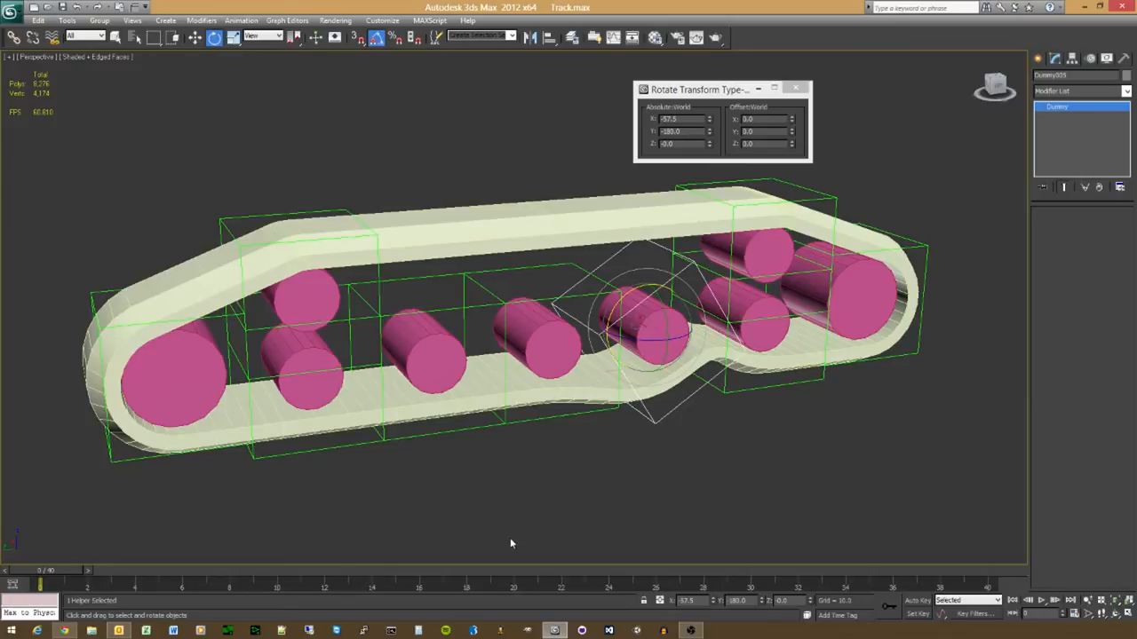
pyautogui.hotkey('ctrl', 'z')
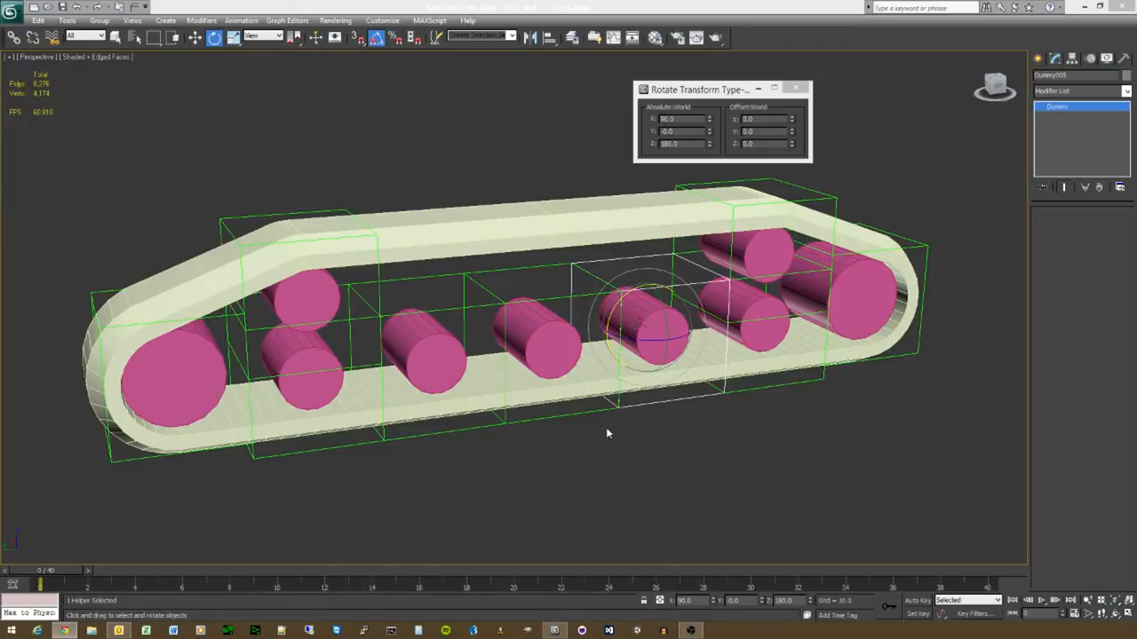
# Step: Link the last lower wheel, both large end wheels and both upper return rollers to their surrounding dummy helpers
pyautogui.keyDown('alt'); pyautogui.moveTo(678, 429); pyautogui.dragTo(646, 427, button='middle'); pyautogui.keyUp('alt')
pyautogui.click(14, 36)
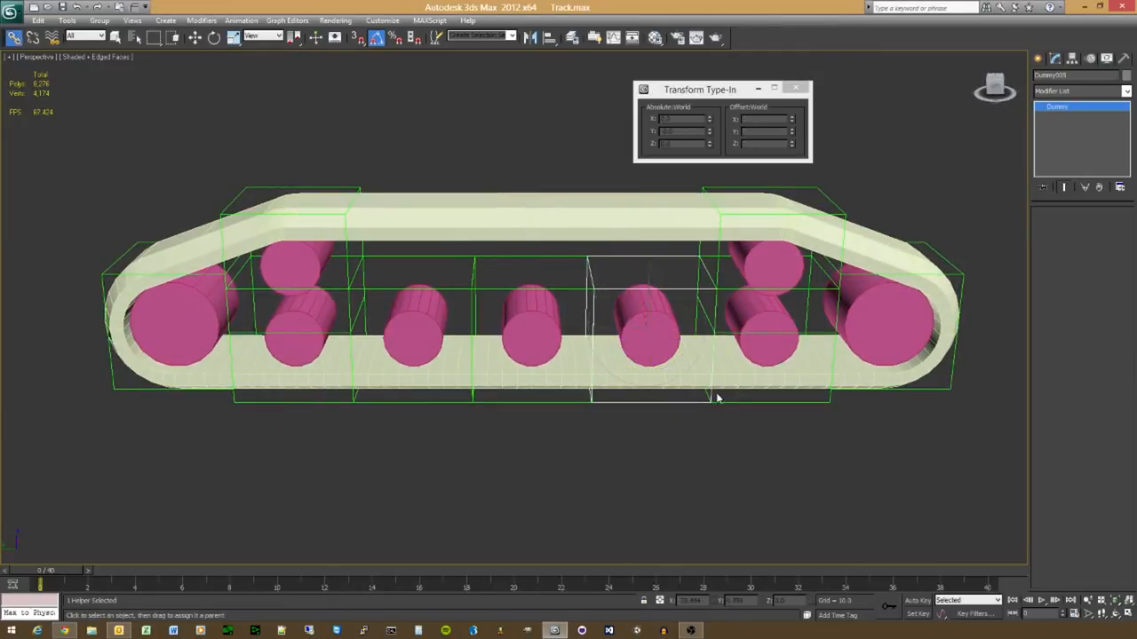
pyautogui.click(758, 310)
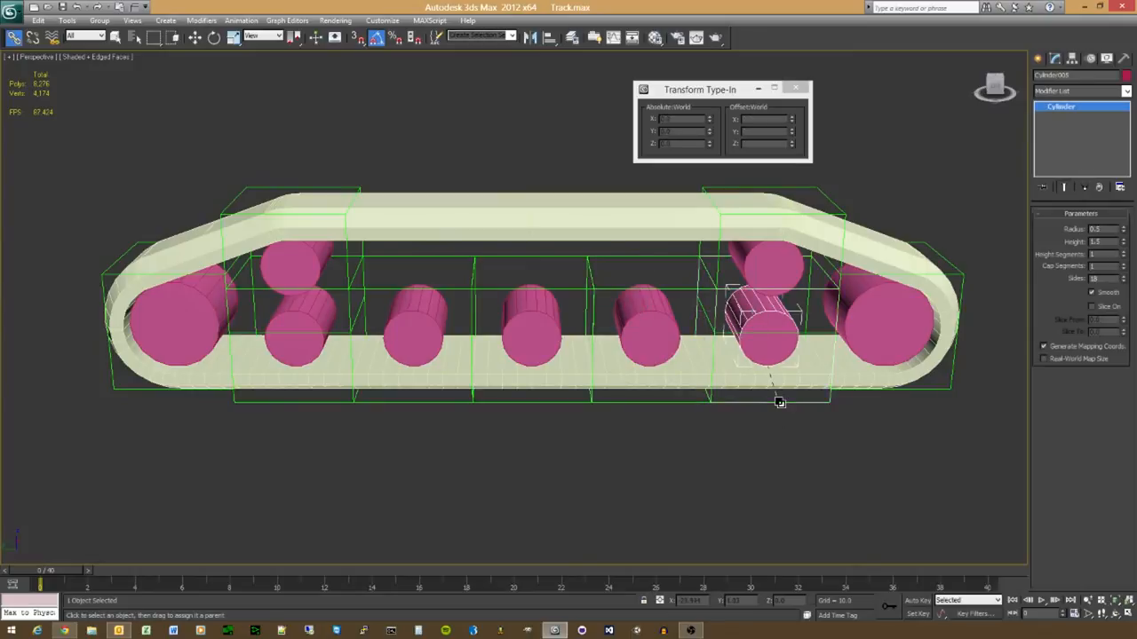
pyautogui.click(877, 312)
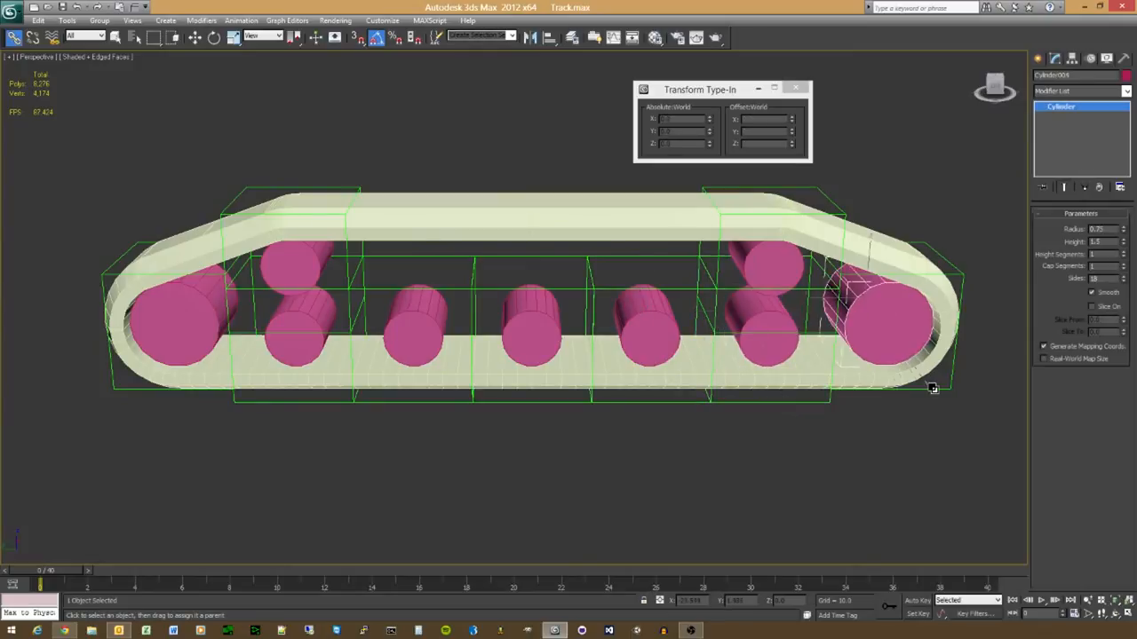
pyautogui.click(748, 256)
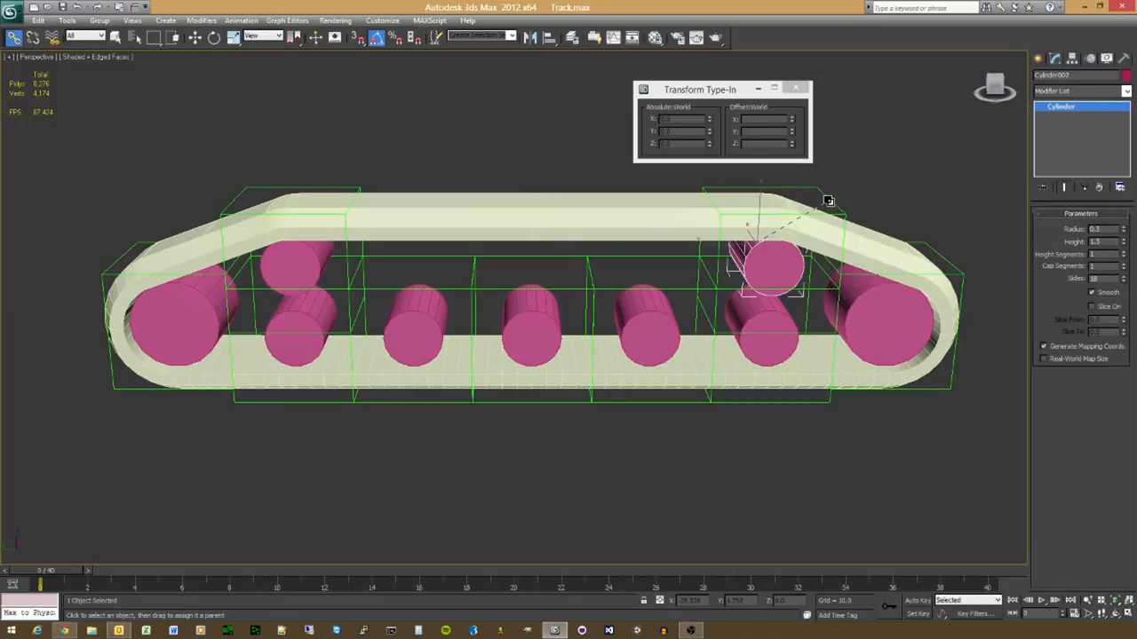
pyautogui.click(311, 258)
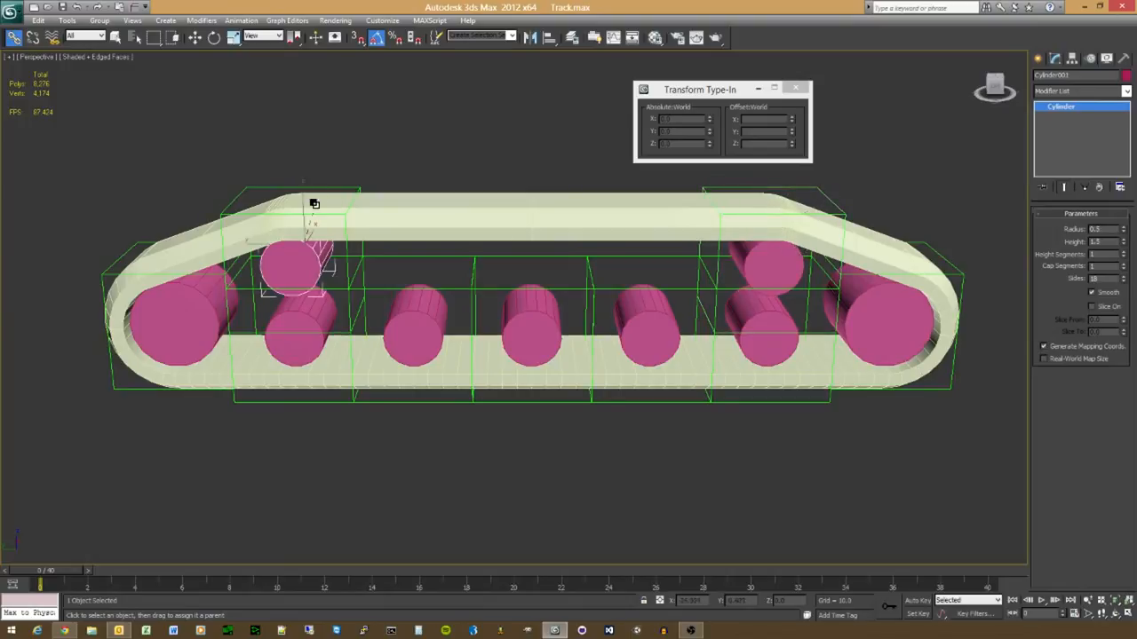
pyautogui.click(216, 295)
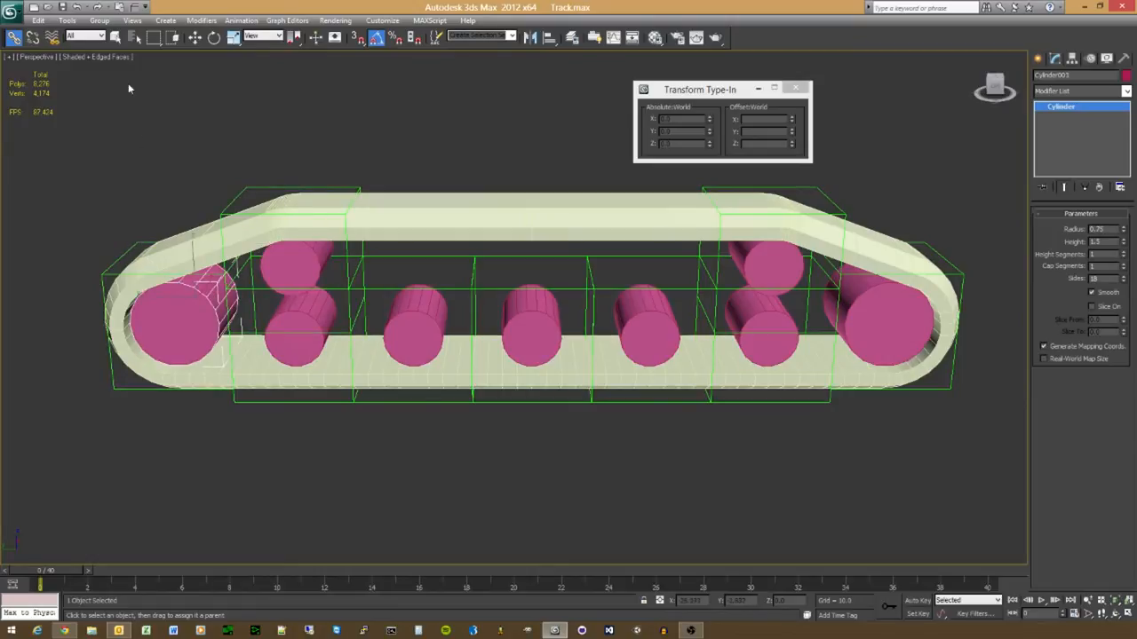
# Step: Raise Dummy001 to about Z -7.276 to test that its linked end wheel and the track follow, and undo the move
pyautogui.click(194, 39)
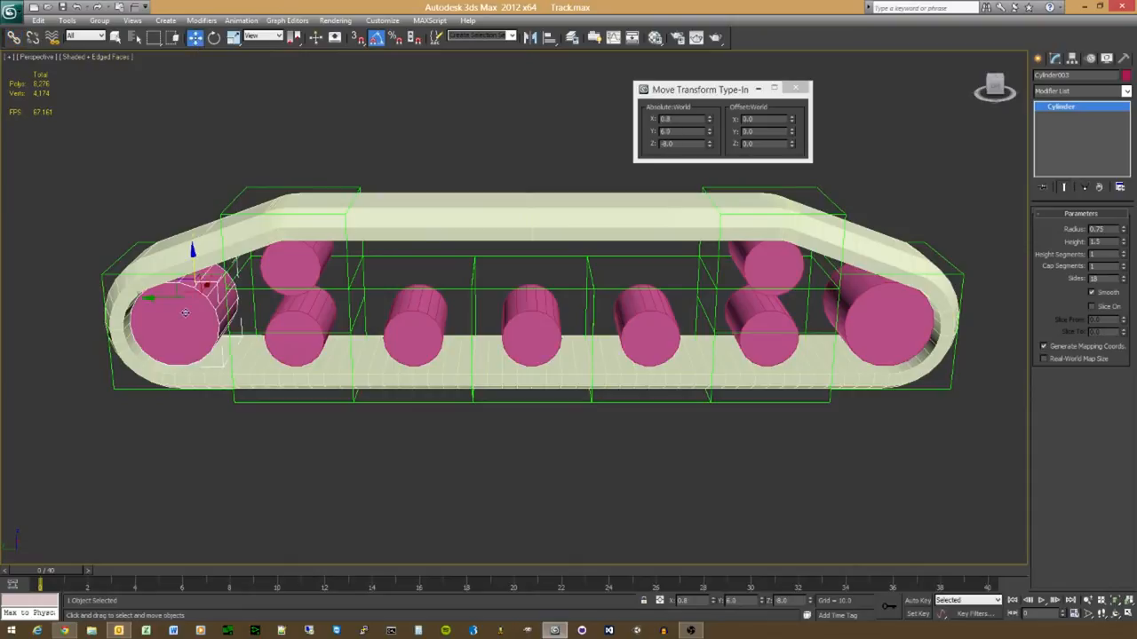
pyautogui.click(160, 263)
pyautogui.moveTo(180, 277); pyautogui.dragTo(178, 234)
pyautogui.keyDown('alt'); pyautogui.moveTo(186, 357); pyautogui.dragTo(213, 344, button='middle'); pyautogui.keyUp('alt')
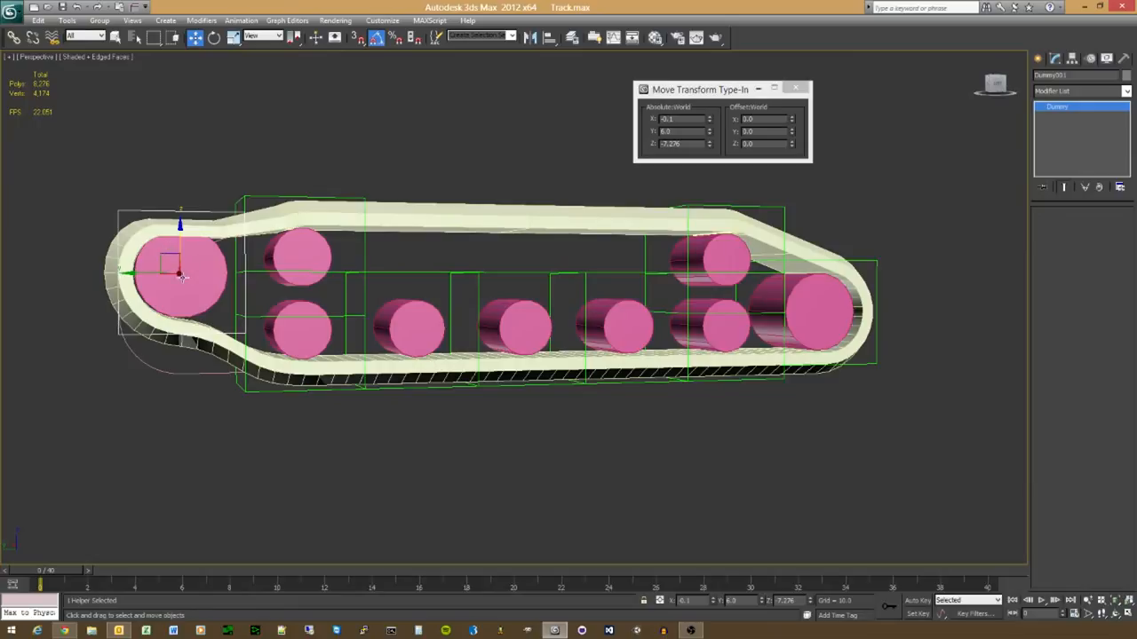
pyautogui.hotkey('ctrl', 'z')
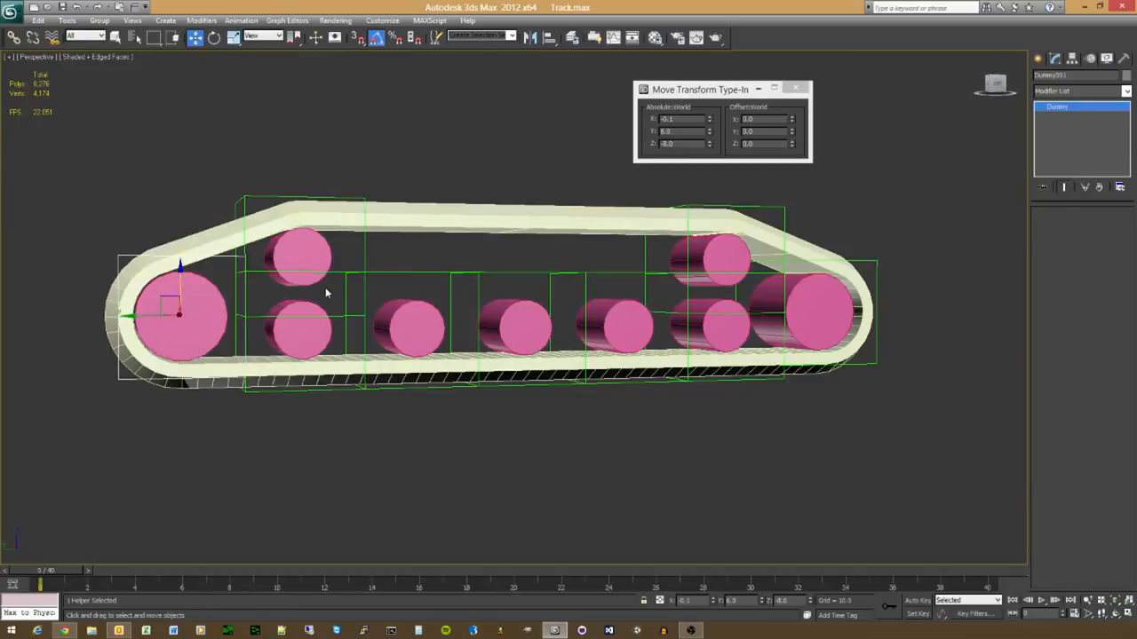
# Step: Open the Skin Weight Table for the track and frame the whole track in the Left view
pyautogui.click(433, 224)
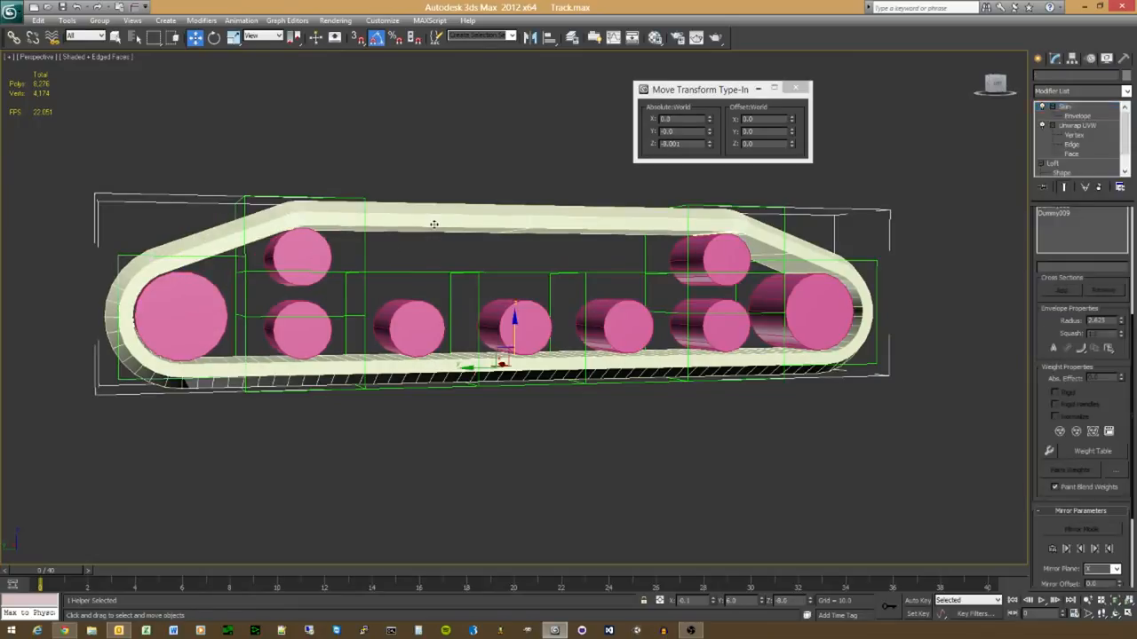
pyautogui.scroll(-2, 1105, 406)
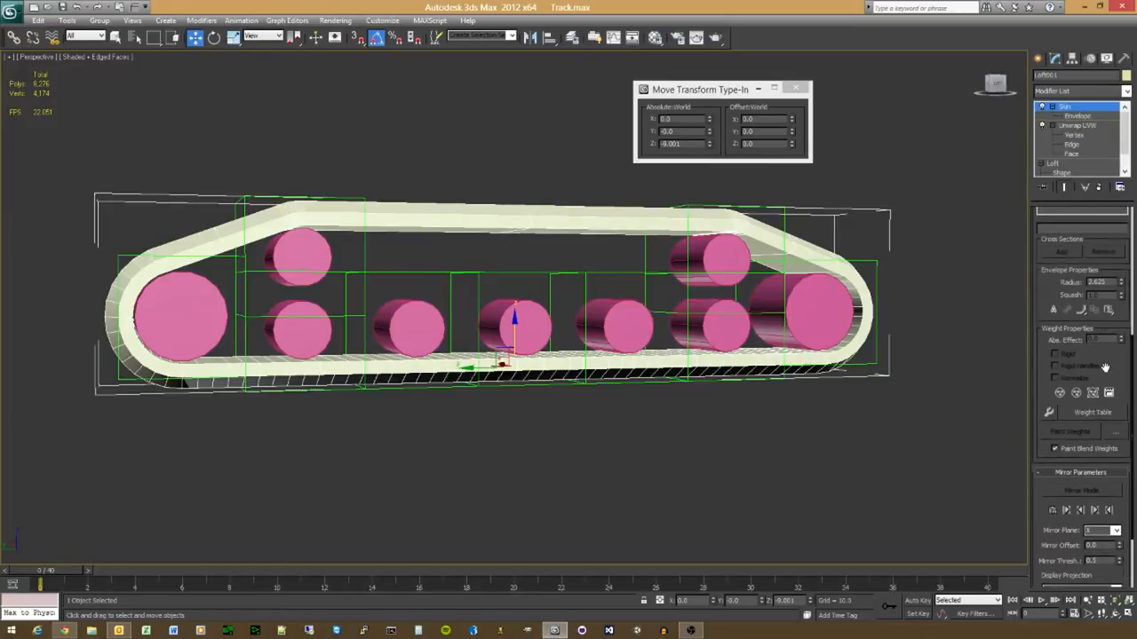
pyautogui.click(1091, 410)
pyautogui.press('l')
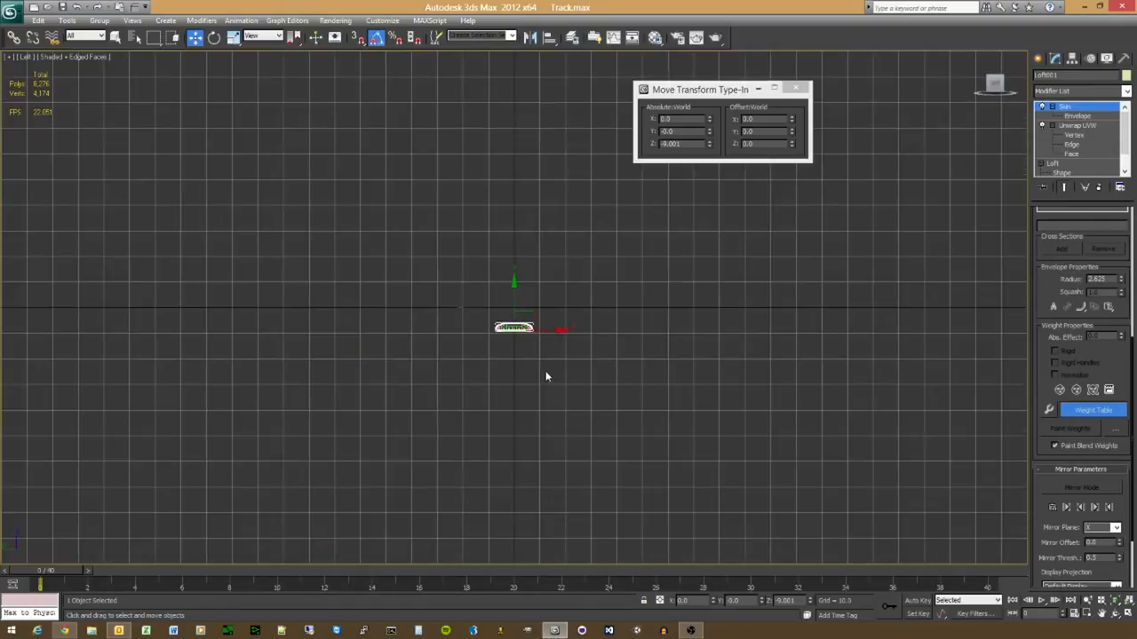
pyautogui.scroll(5, 545, 375)
pyautogui.scroll(6, 522, 300)
pyautogui.moveTo(527, 290); pyautogui.dragTo(631, 531, button='middle')
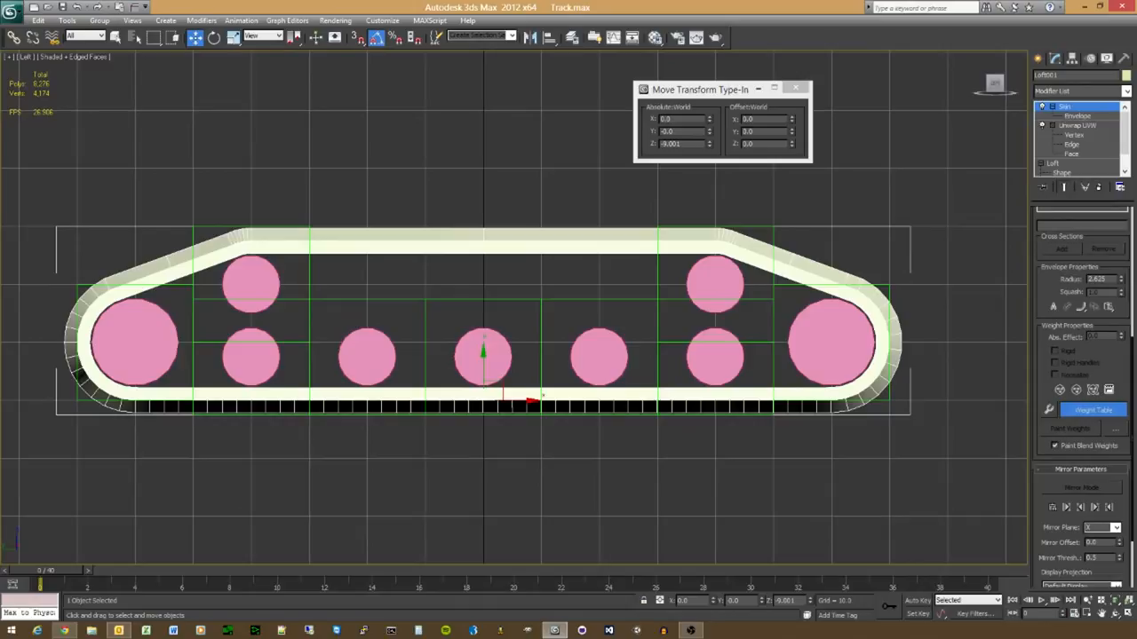
# Step: Reposition the Skin Weight Table and limit its list to selected vertices, keeping the track in clear view beside it
pyautogui.moveTo(0, 75); pyautogui.dragTo(329, 44)
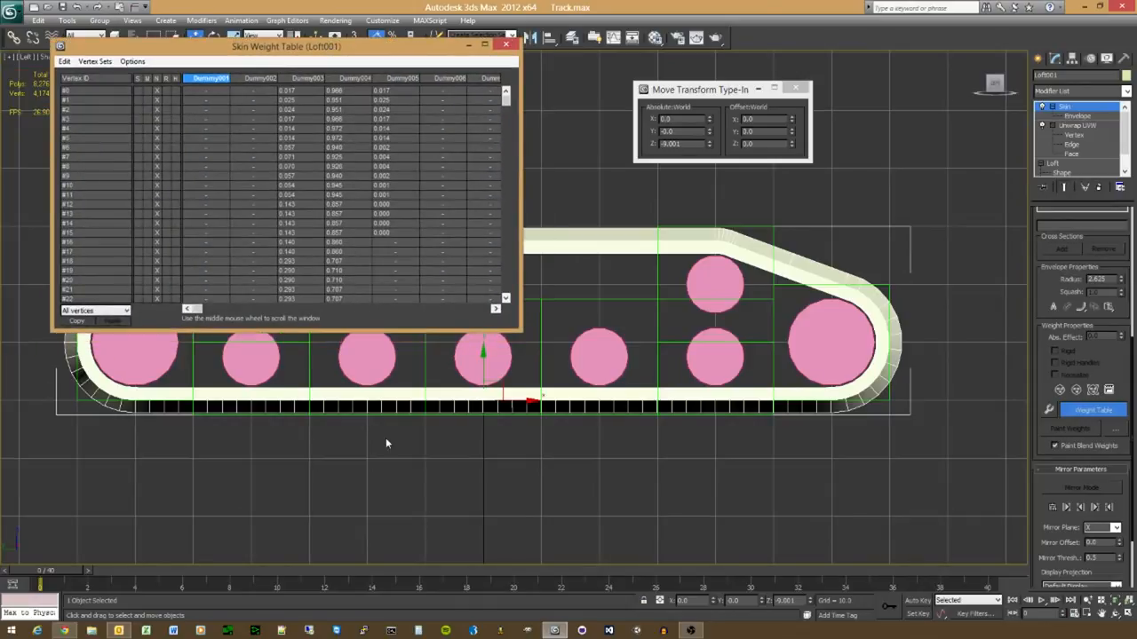
pyautogui.click(126, 311)
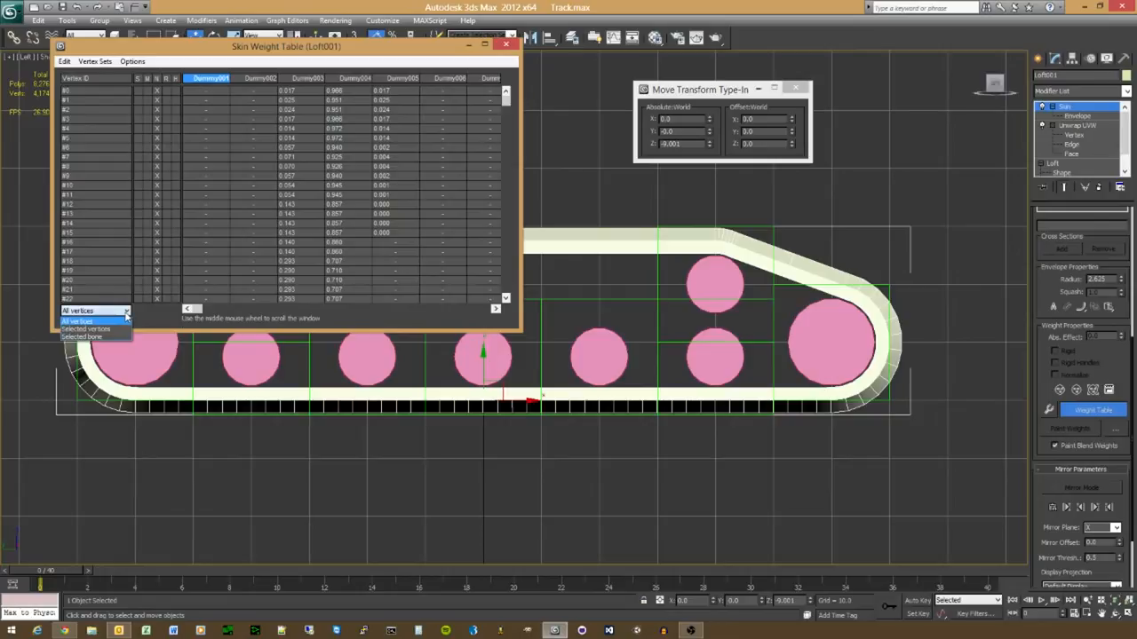
pyautogui.click(106, 328)
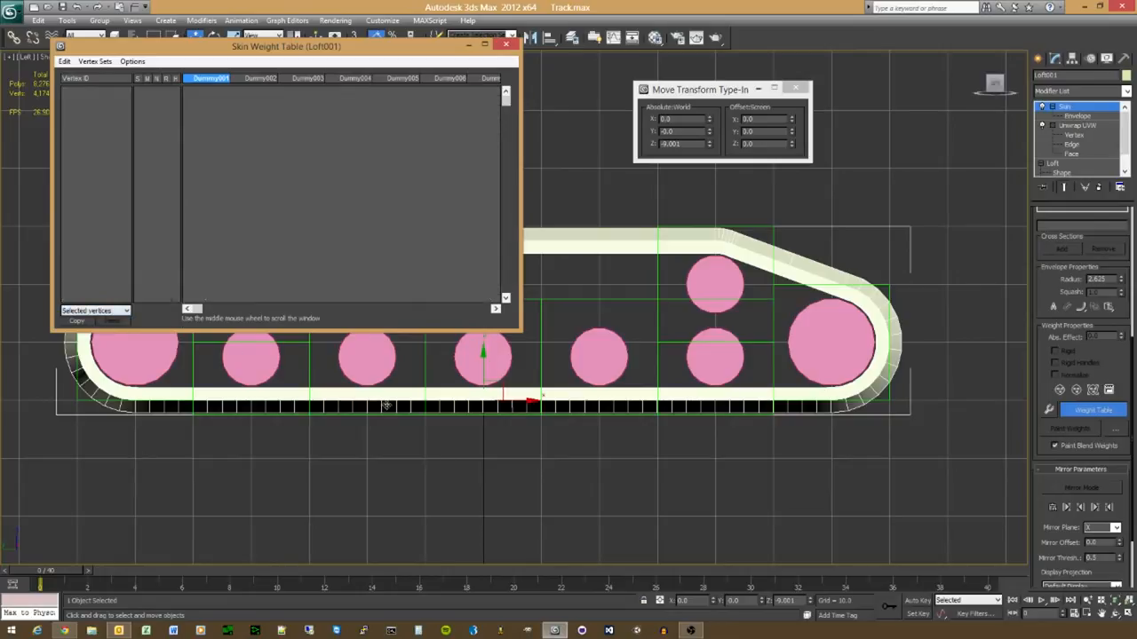
pyautogui.moveTo(387, 405); pyautogui.dragTo(313, 504, button='middle')
pyautogui.scroll(-2, 365, 476)
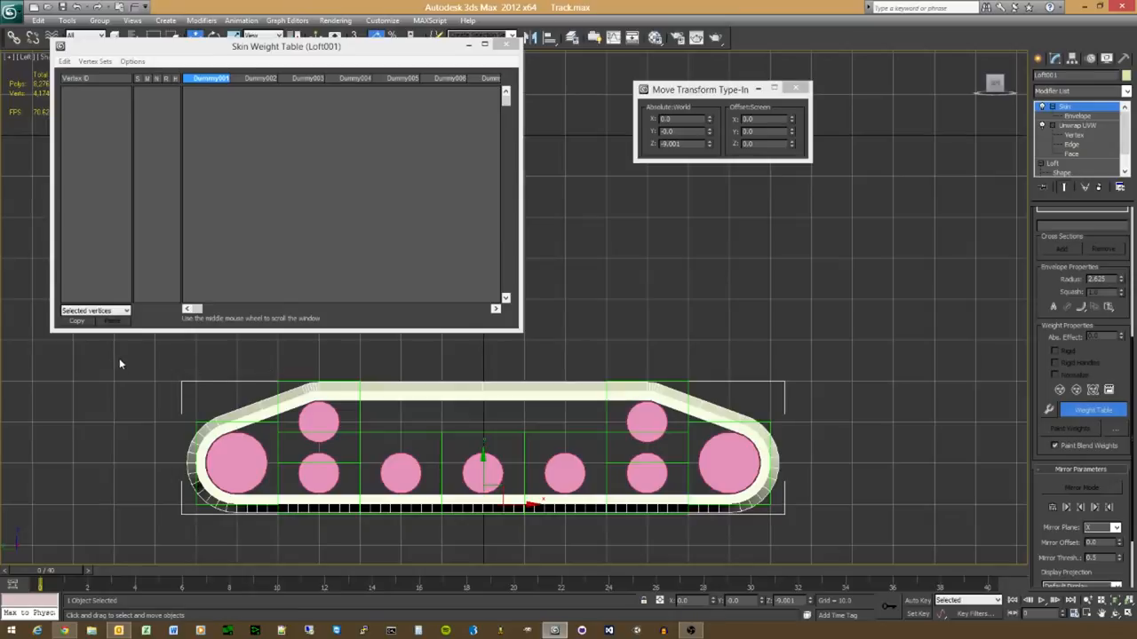
# Step: Try to region-select the track's vertices for the weight table, and reselect the track loft
pyautogui.moveTo(119, 360); pyautogui.dragTo(851, 472)
pyautogui.moveTo(128, 451); pyautogui.dragTo(128, 448)
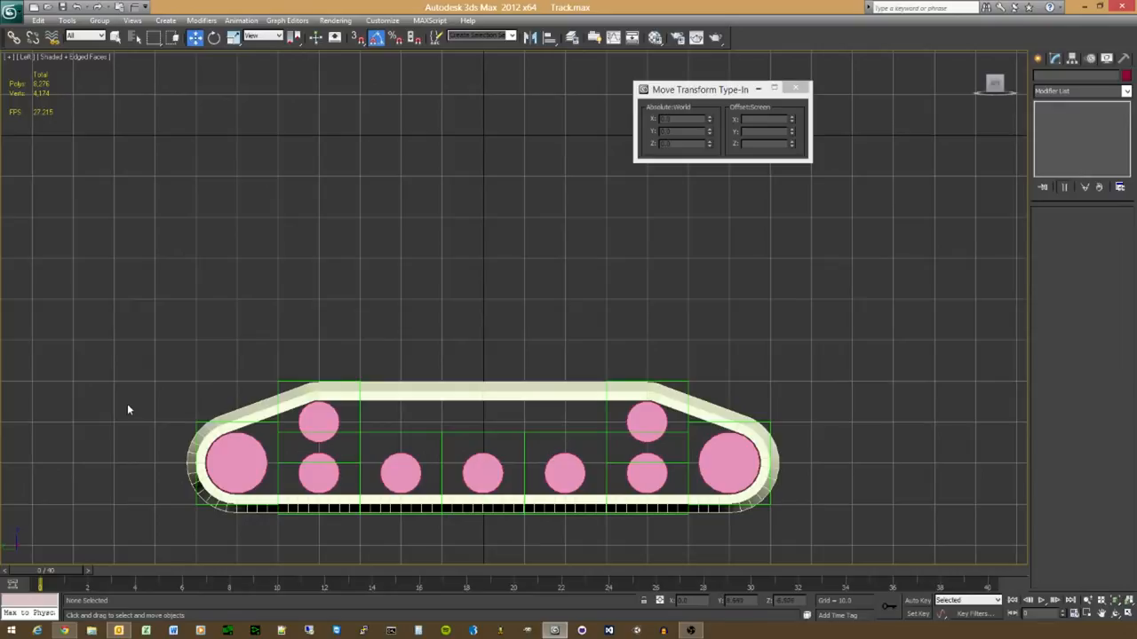
pyautogui.click(400, 397)
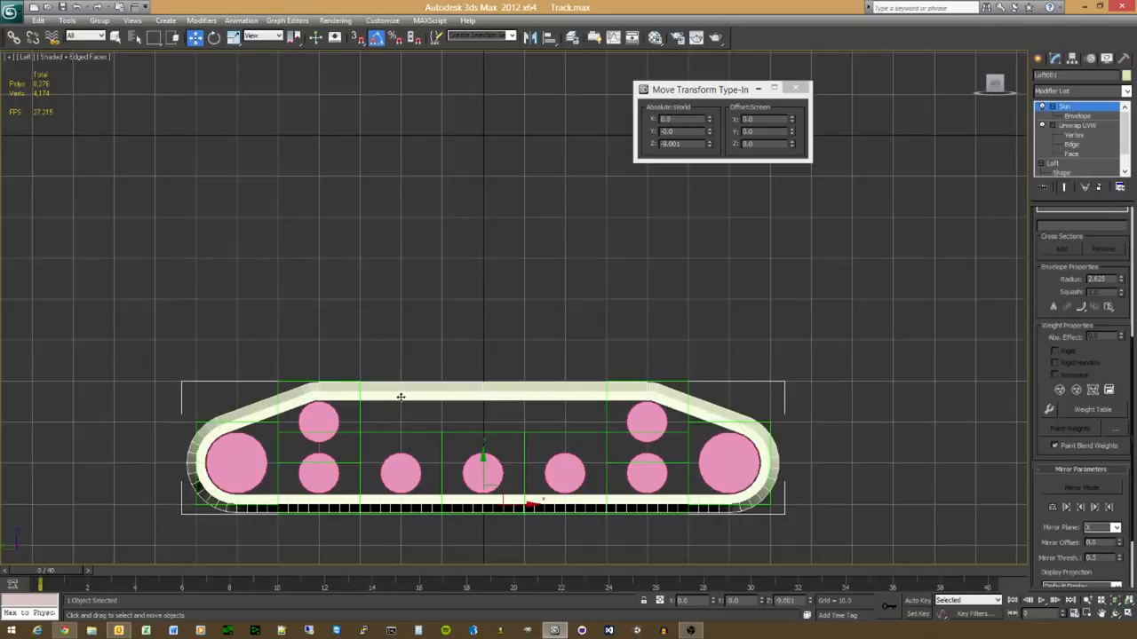
# Step: Reopen the Skin Weight Table, try to region-select the vertices around the Dummy001 end of the track, and reselect the loft
pyautogui.click(1091, 409)
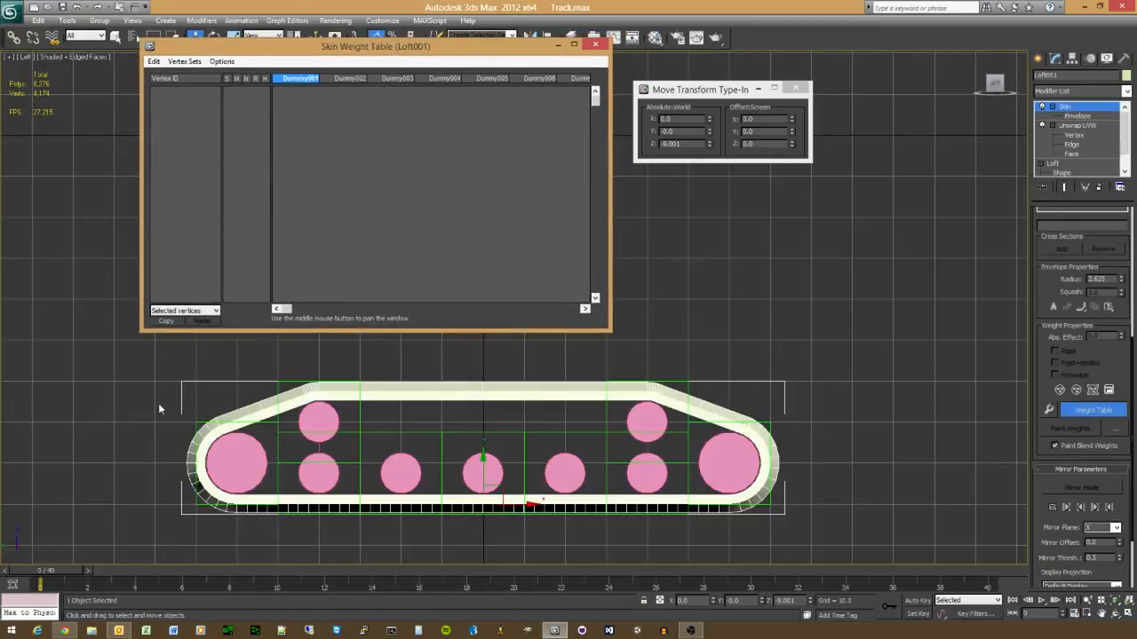
pyautogui.moveTo(155, 380); pyautogui.dragTo(278, 562)
pyautogui.click(433, 385)
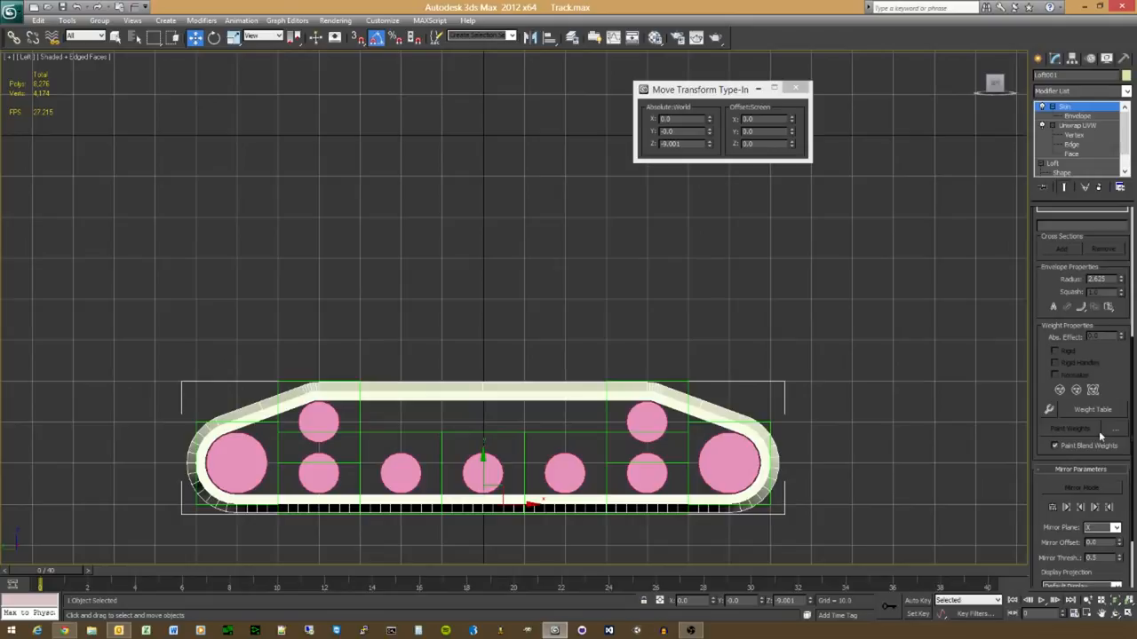
# Step: Enter the track's envelope editing with vertex selection enabled, and bring up the Skin Weight Table above the track
pyautogui.click(1085, 409)
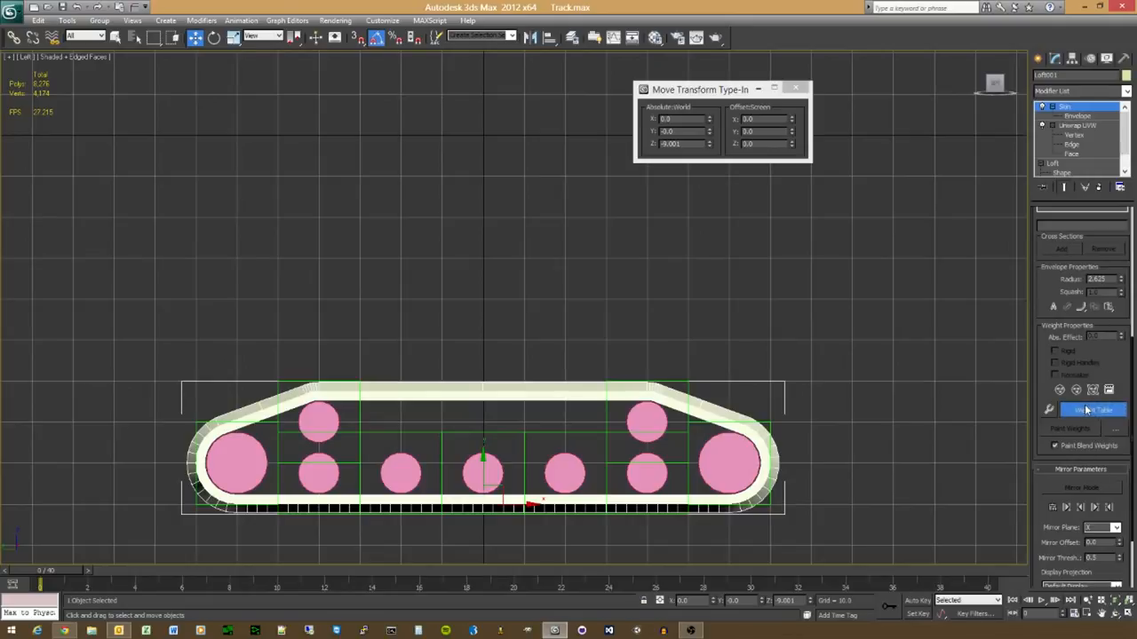
pyautogui.scroll(5, 1104, 264)
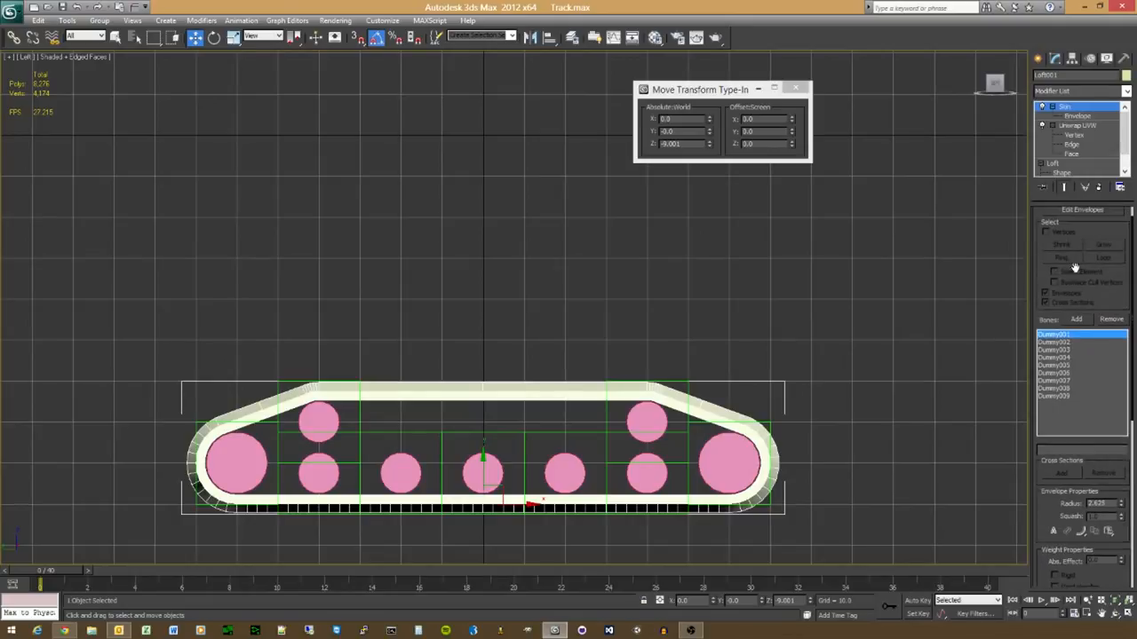
pyautogui.click(1073, 215)
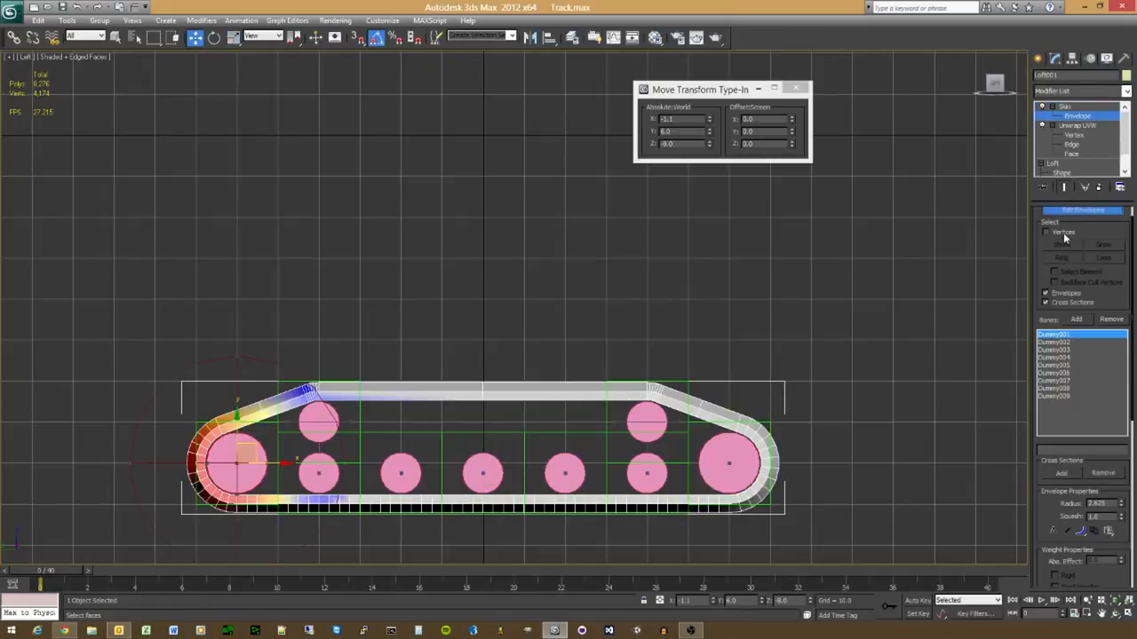
pyautogui.click(1063, 233)
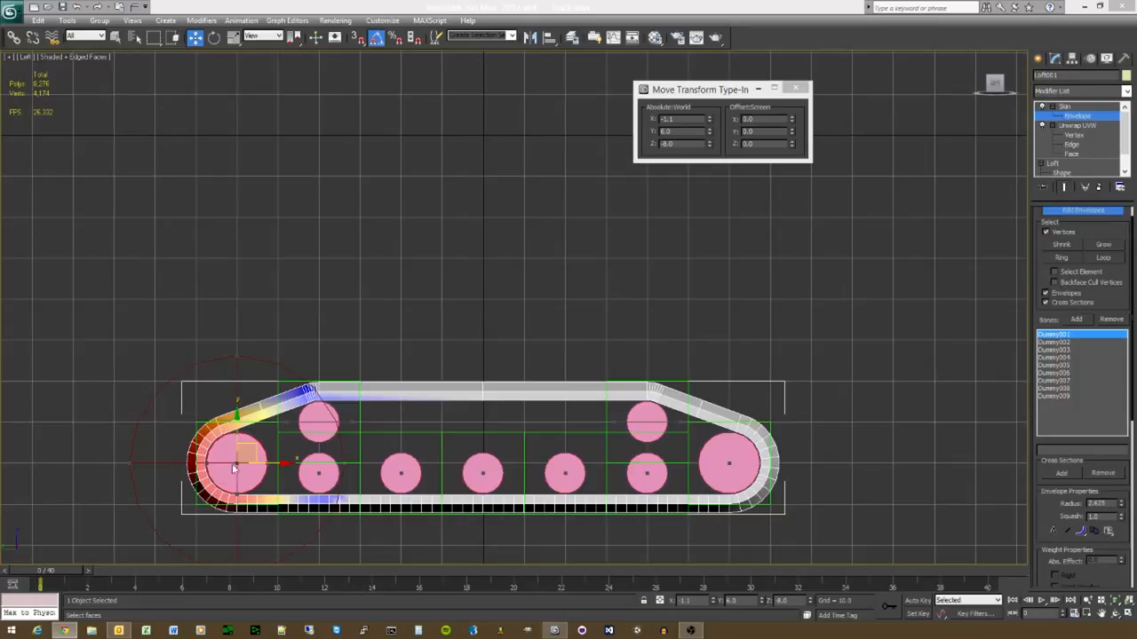
pyautogui.moveTo(234, 466); pyautogui.dragTo(238, 435, button='middle')
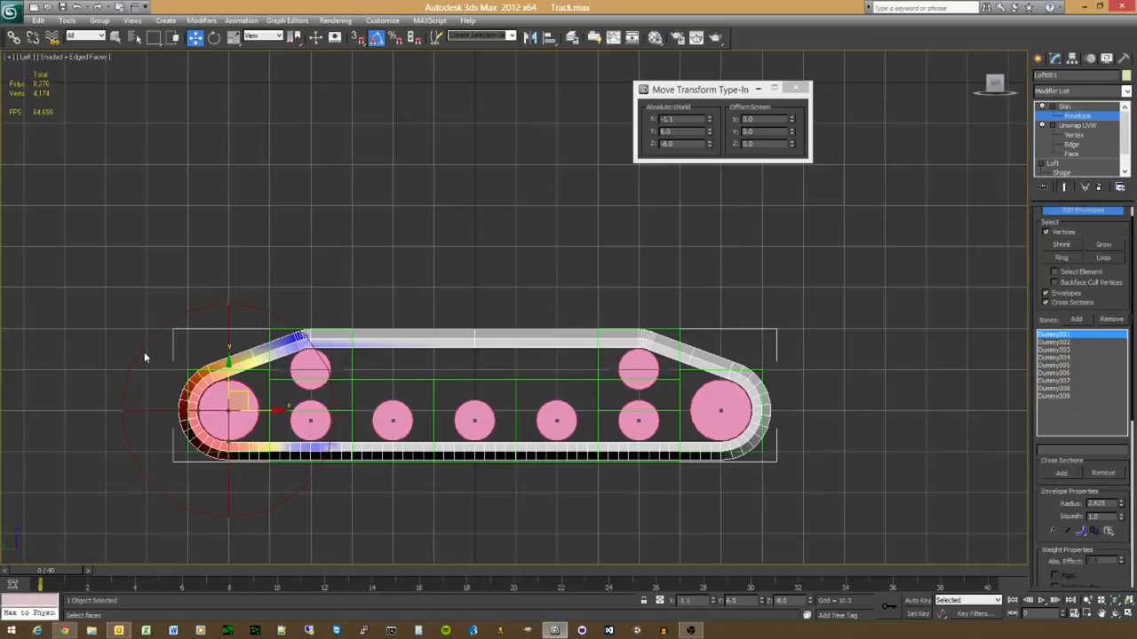
pyautogui.moveTo(0, 26); pyautogui.dragTo(465, 21)
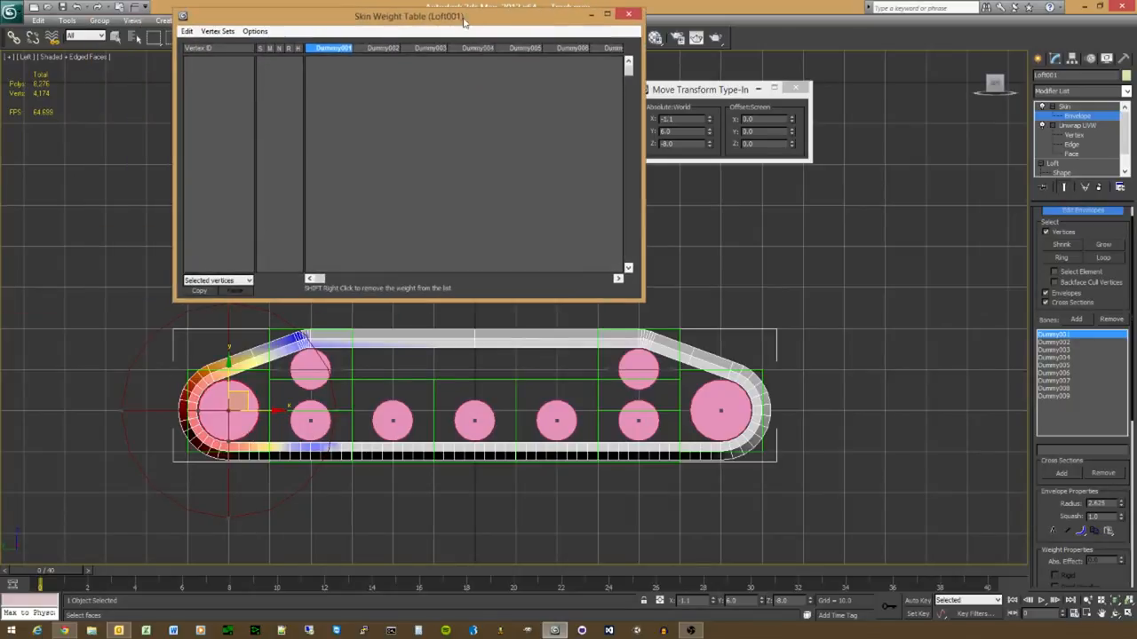
pyautogui.moveTo(259, 398)
pyautogui.mouseDown(button='middle')
pyautogui.moveTo(201, 460)
pyautogui.moveTo(229, 402)
pyautogui.moveTo(242, 409)
pyautogui.mouseUp(button='middle')
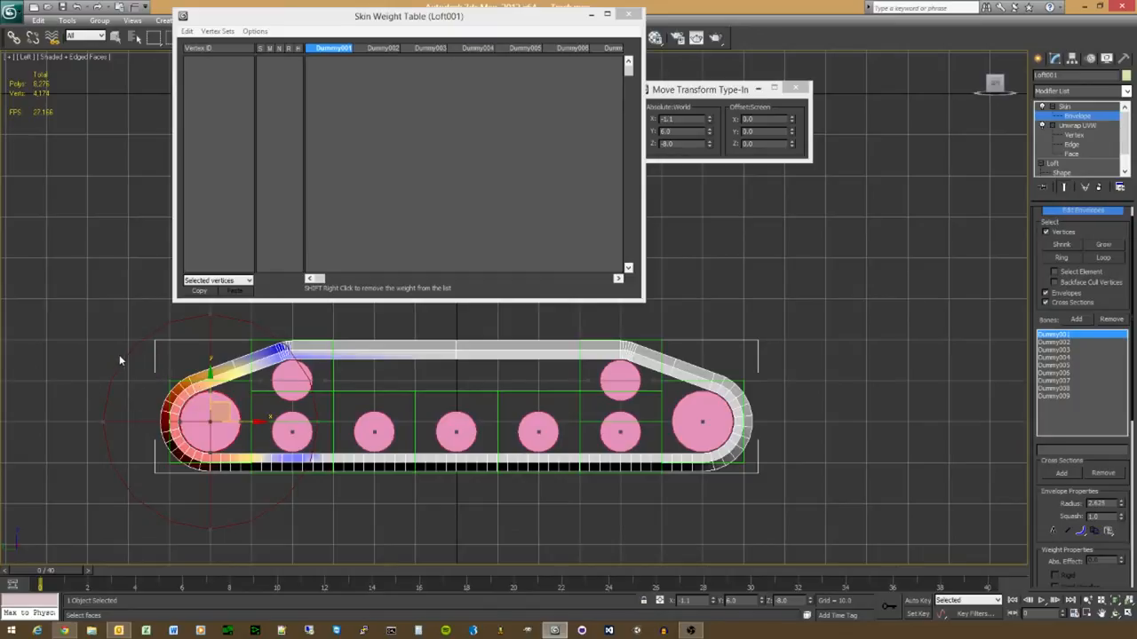
# Step: Select the track vertices around both large end wheels, and highlight all their entries in the Skin Weight Table
pyautogui.moveTo(245, 495); pyautogui.dragTo(254, 513)
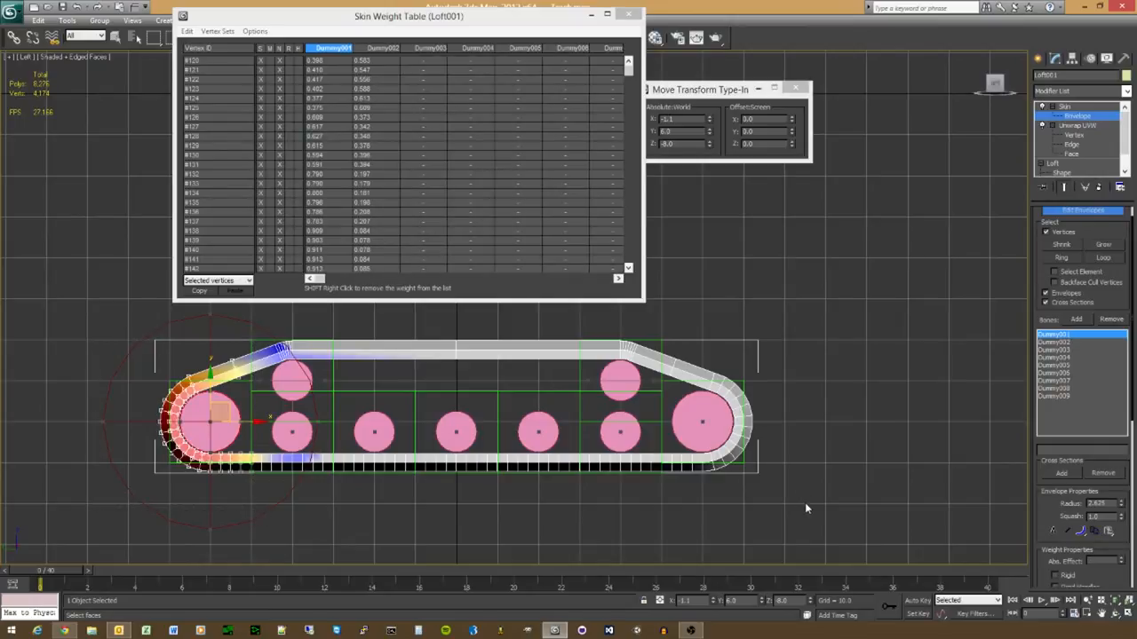
pyautogui.moveTo(805, 508); pyautogui.dragTo(654, 336)
pyautogui.hotkey('ctrl', 'a')
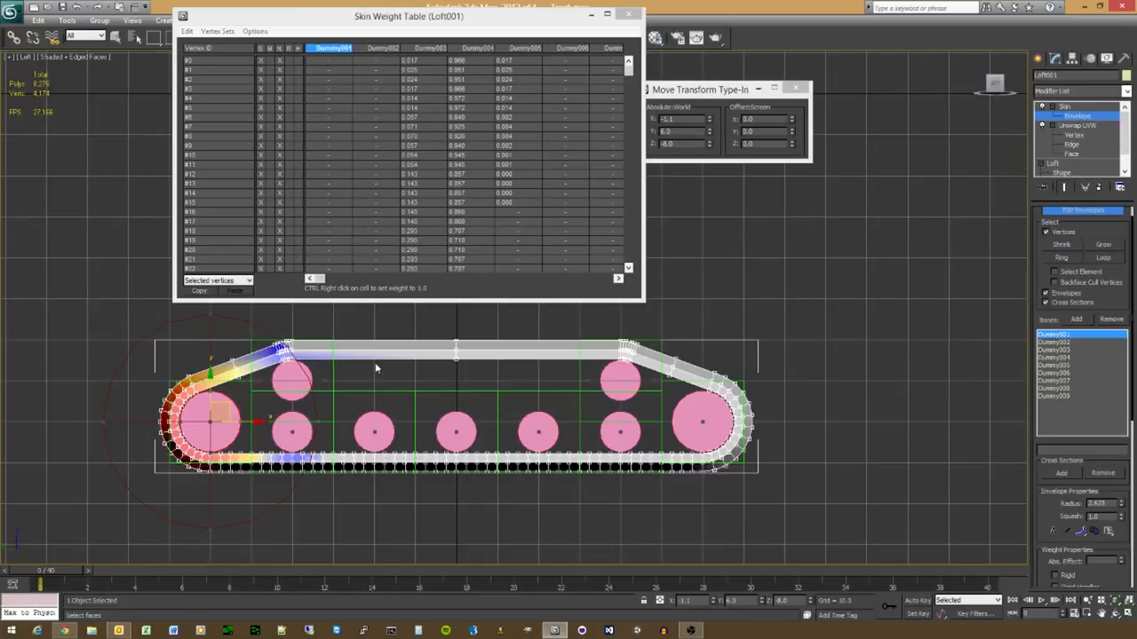
pyautogui.hotkey('ctrl', 'z')
pyautogui.click(397, 223)
pyautogui.click(186, 31)
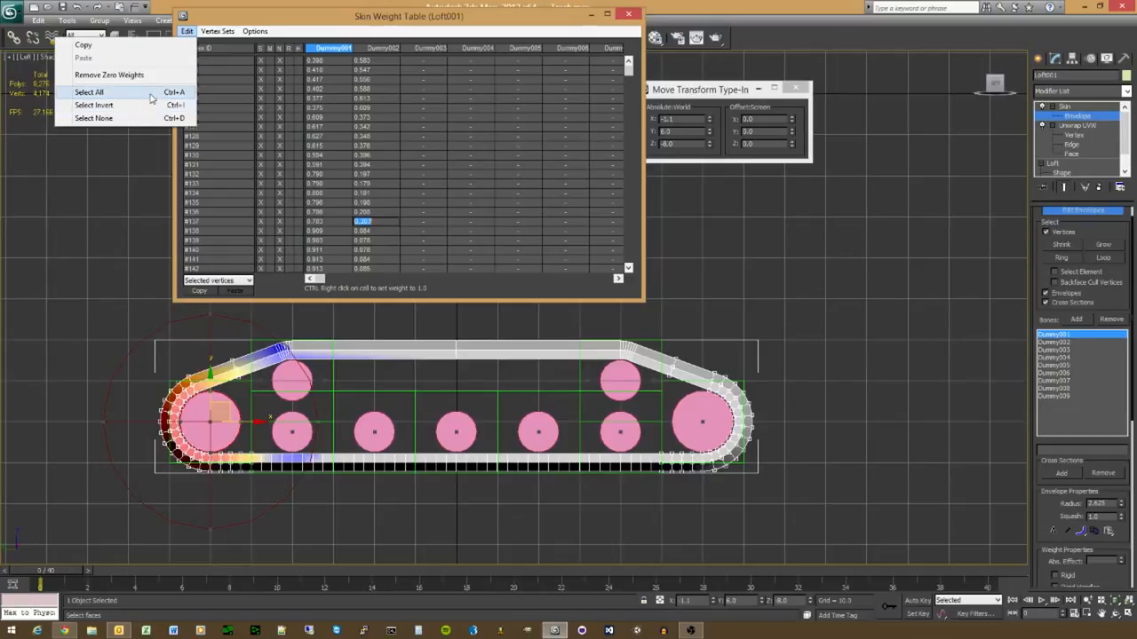
pyautogui.click(153, 93)
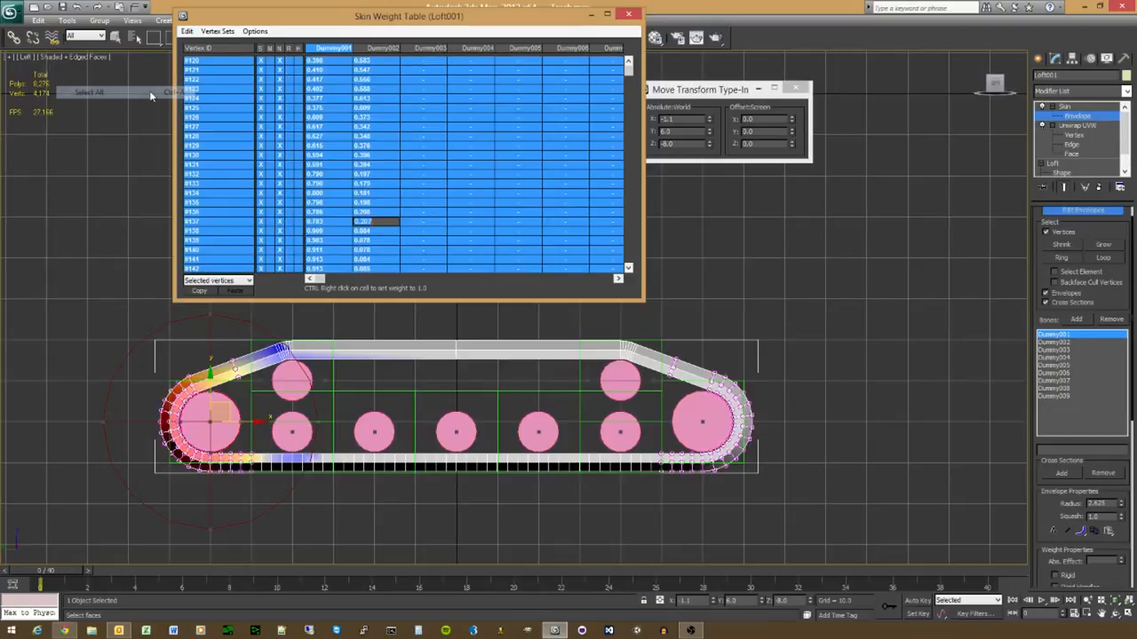
pyautogui.click(630, 71)
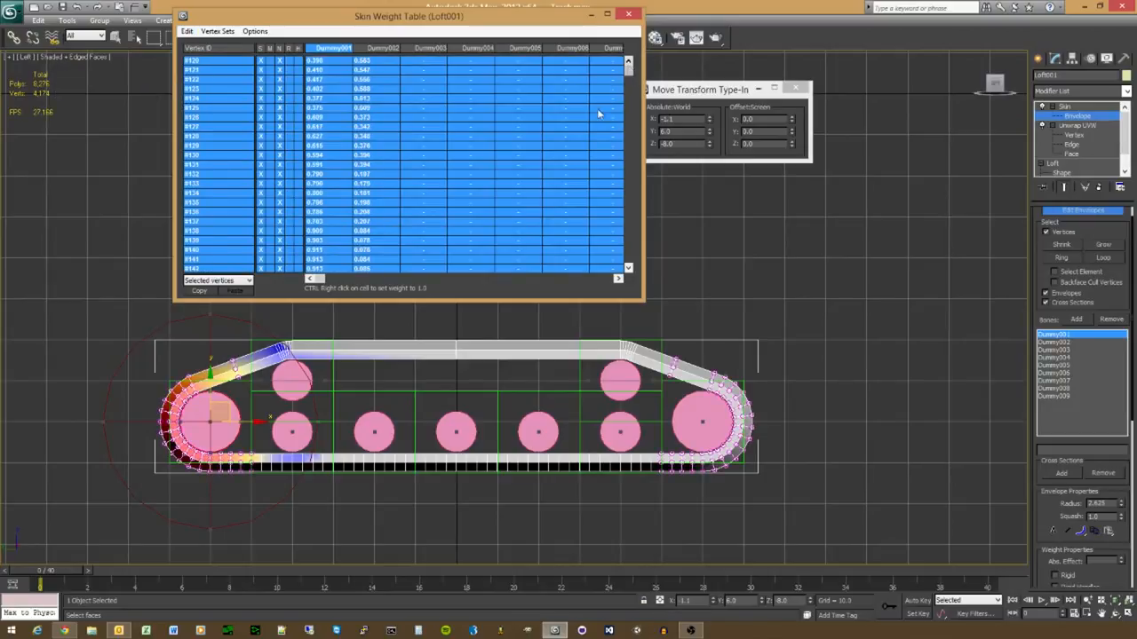
# Step: Set the selected end vertices' weights for Dummy008 and Dummy009 to 0, and check both dummies' influence on the track
pyautogui.click(1057, 342)
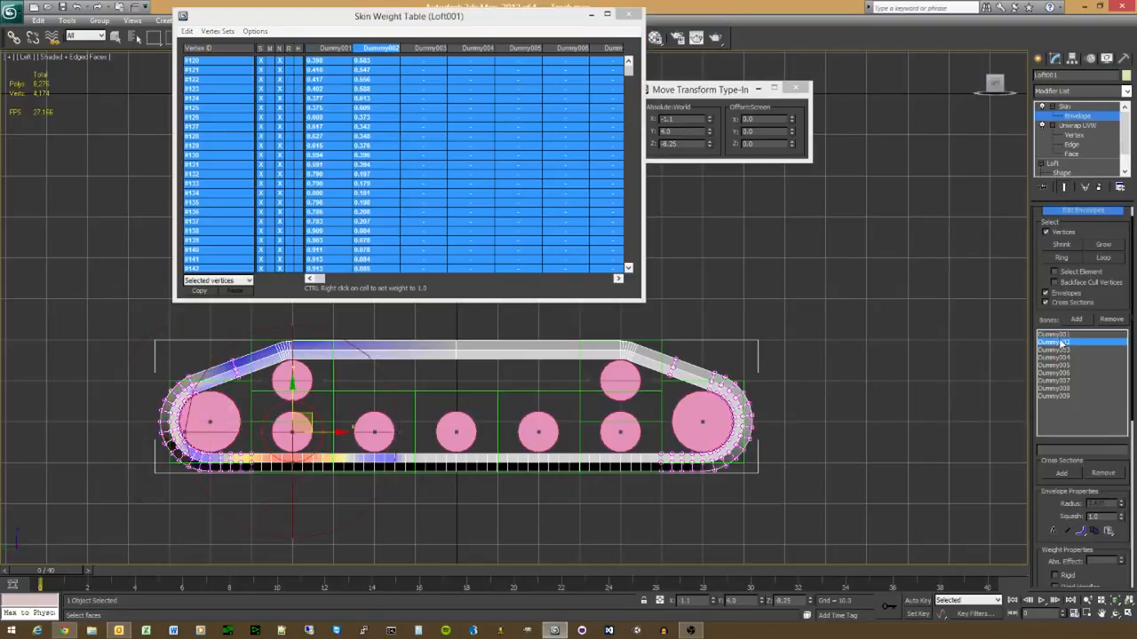
pyautogui.click(1055, 388)
pyautogui.click(1053, 397)
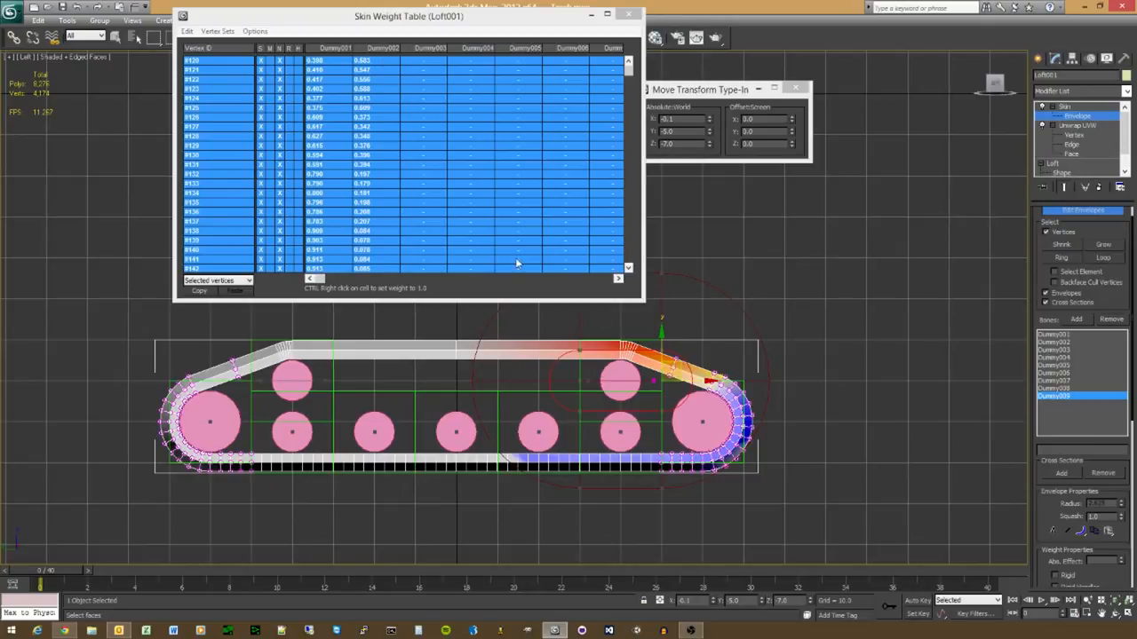
pyautogui.moveTo(318, 279); pyautogui.dragTo(531, 279)
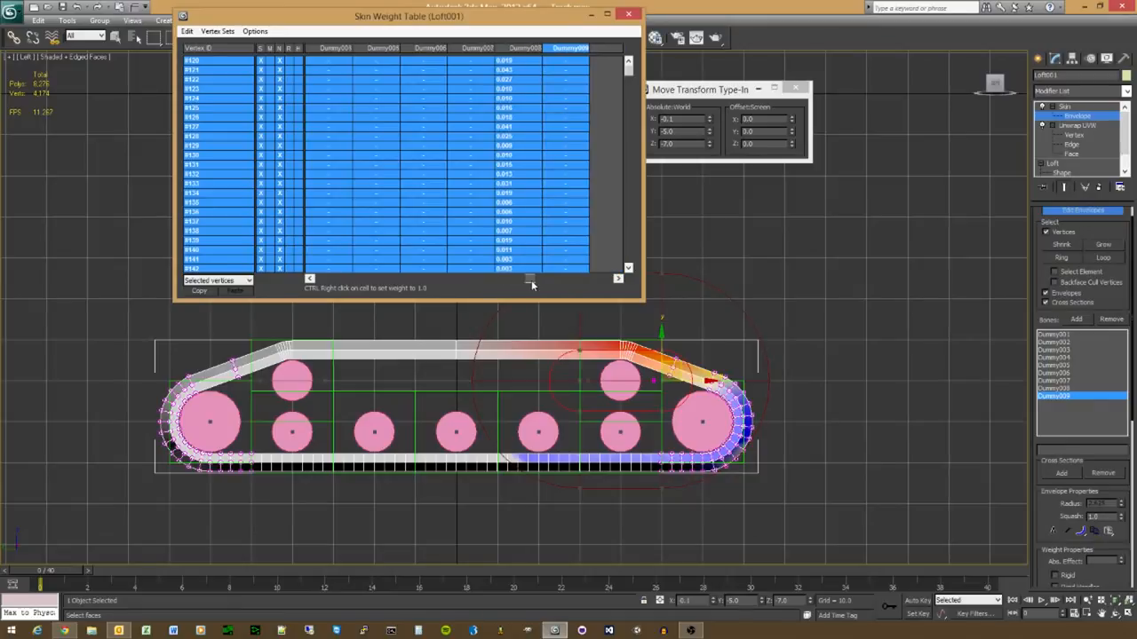
pyautogui.rightClick(527, 67)
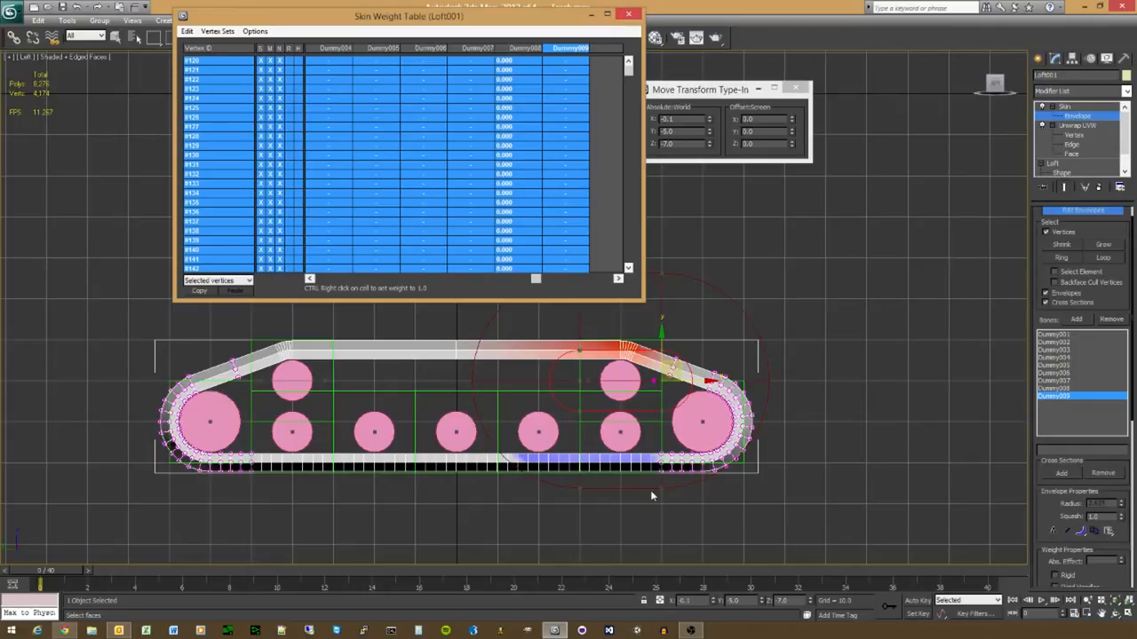
pyautogui.click(1063, 390)
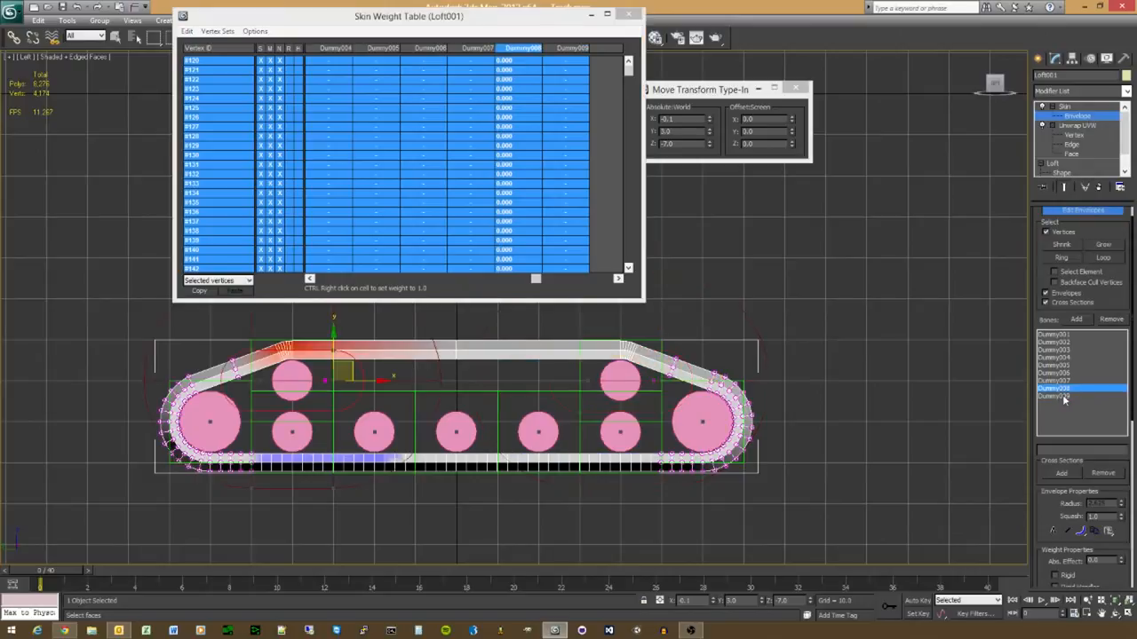
pyautogui.click(1064, 397)
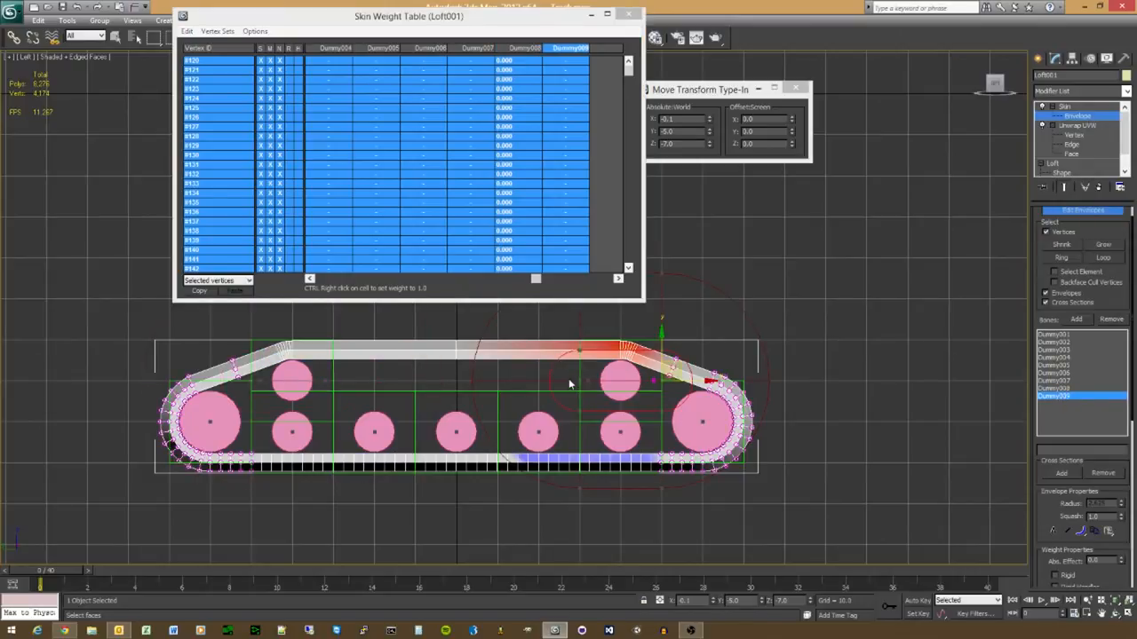
# Step: Close the Skin Weight Table, frame the whole track in the Left view, and leave envelope editing
pyautogui.keyDown('alt'); pyautogui.moveTo(542, 398); pyautogui.dragTo(514, 406, button='middle'); pyautogui.keyUp('alt')
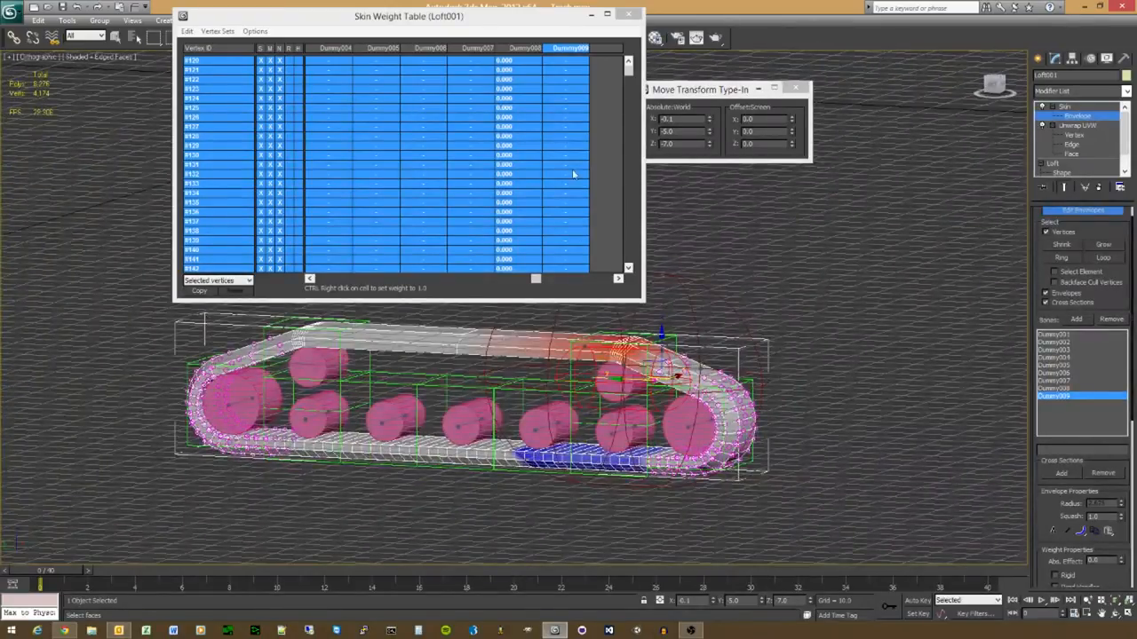
pyautogui.click(629, 14)
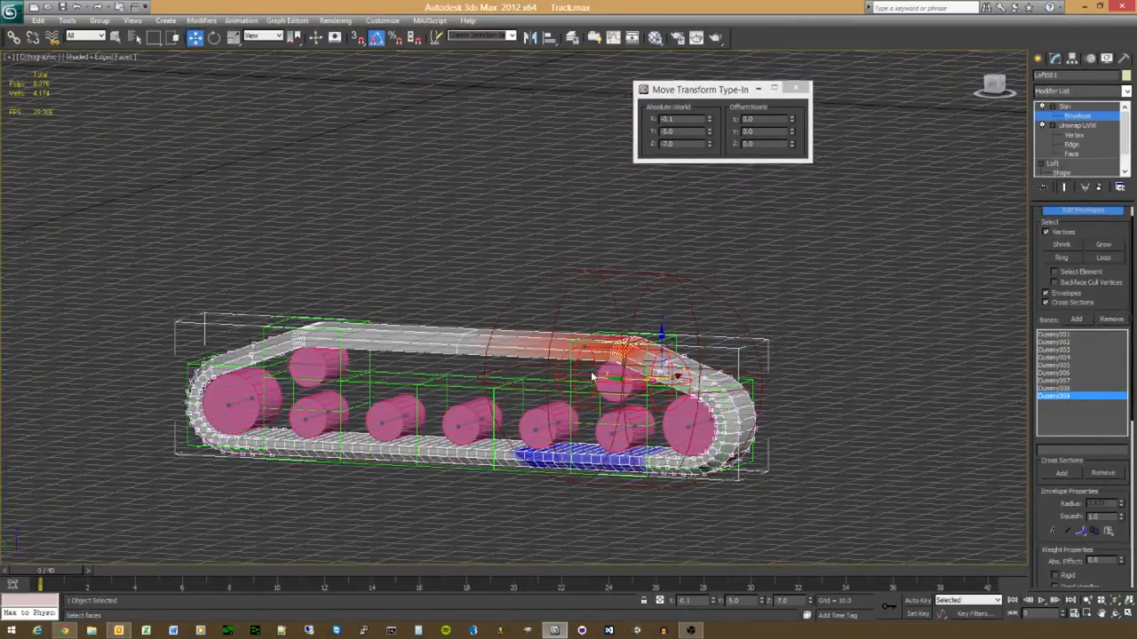
pyautogui.press('l')
pyautogui.scroll(10, 524, 320)
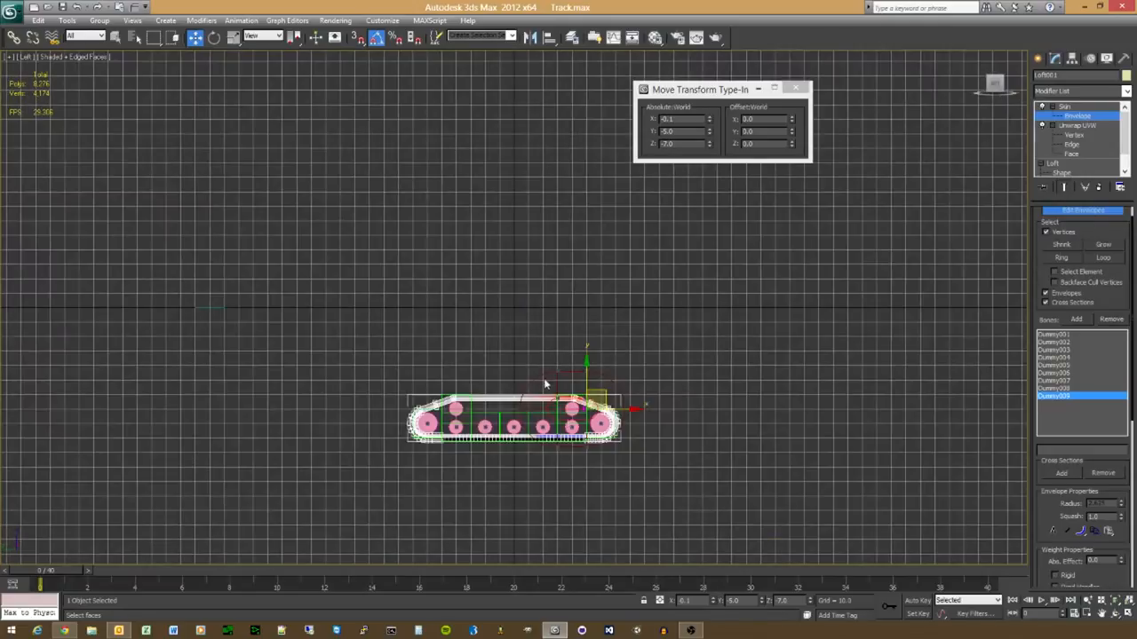
pyautogui.moveTo(561, 381); pyautogui.dragTo(560, 326, button='middle')
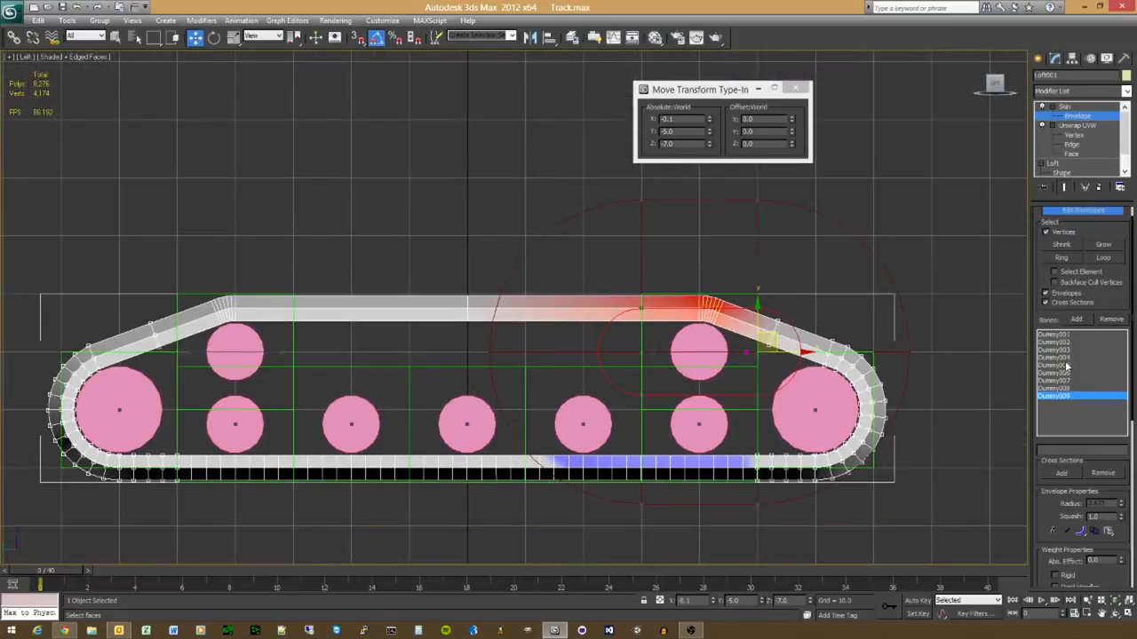
pyautogui.click(1079, 212)
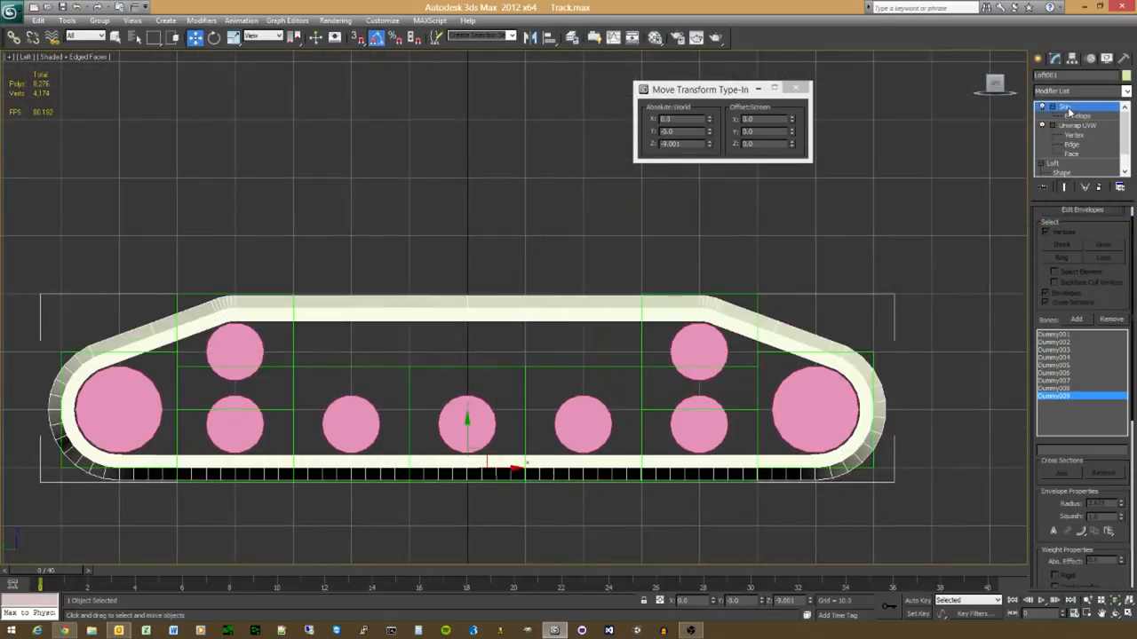
# Step: Raise Dummy007 to about Z -7.406 to test the end wheel and track deformation, and undo the move
pyautogui.click(774, 359)
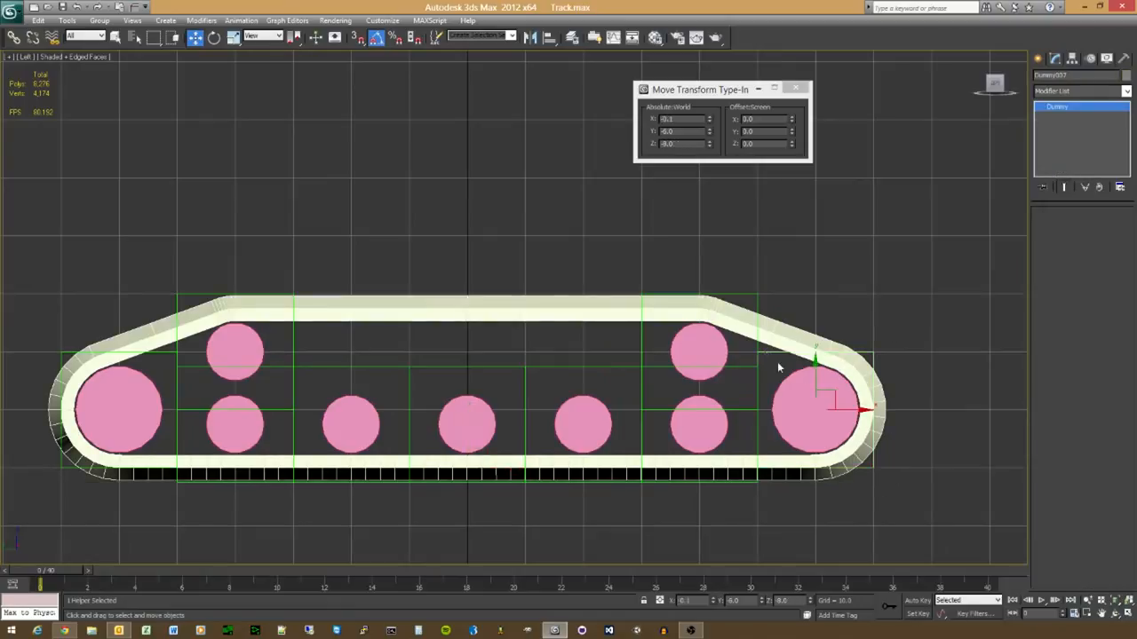
pyautogui.moveTo(813, 370); pyautogui.dragTo(791, 340)
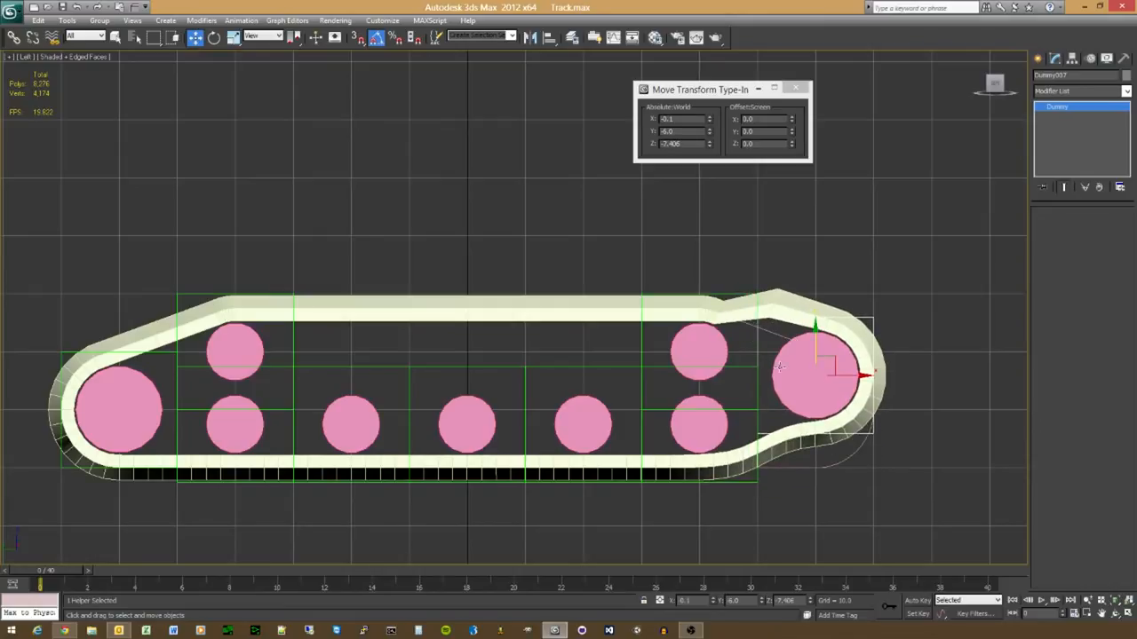
pyautogui.hotkey('ctrl', 'z')
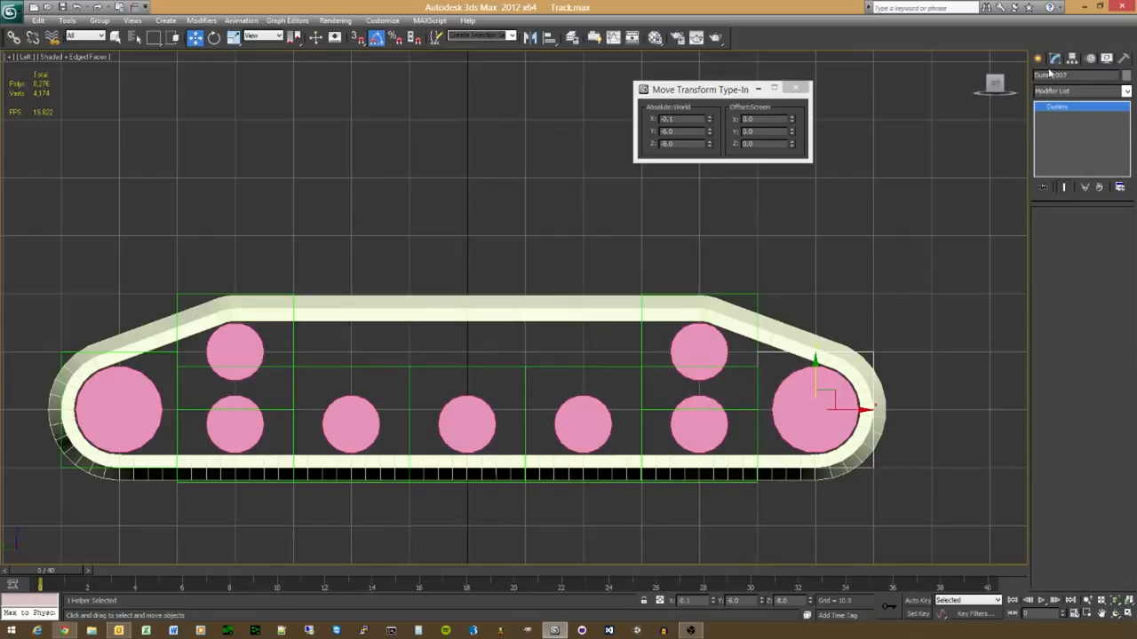
# Step: Reselect the track loft and remove Dummy008 and Dummy009 from its Skin bones
pyautogui.click(89, 9)
pyautogui.click(31, 74)
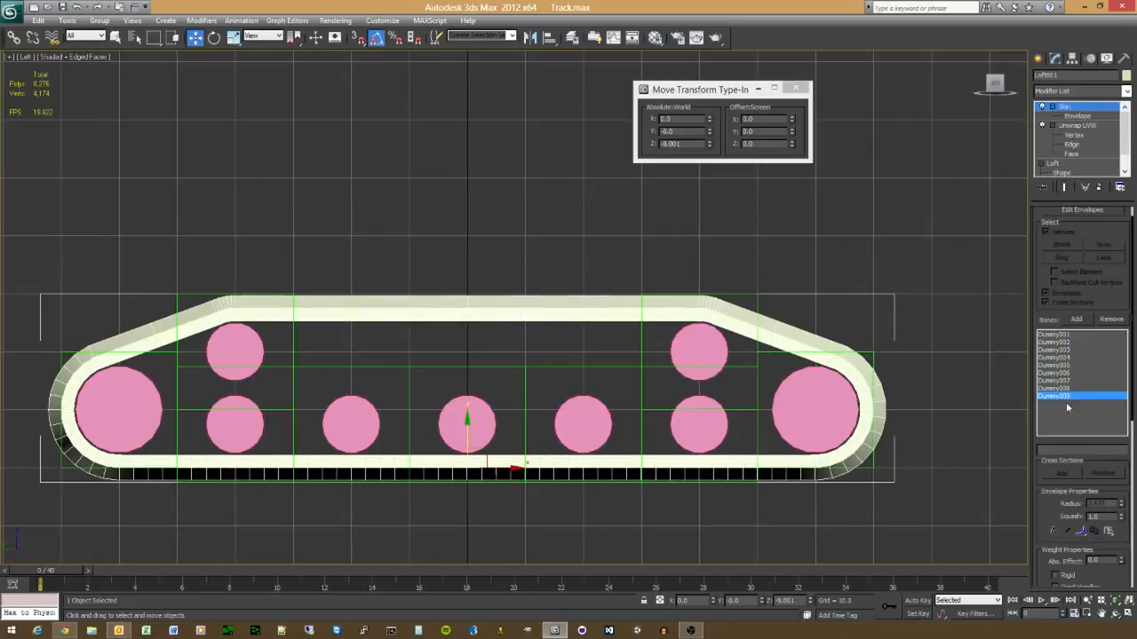
pyautogui.click(1071, 390)
pyautogui.click(1071, 396)
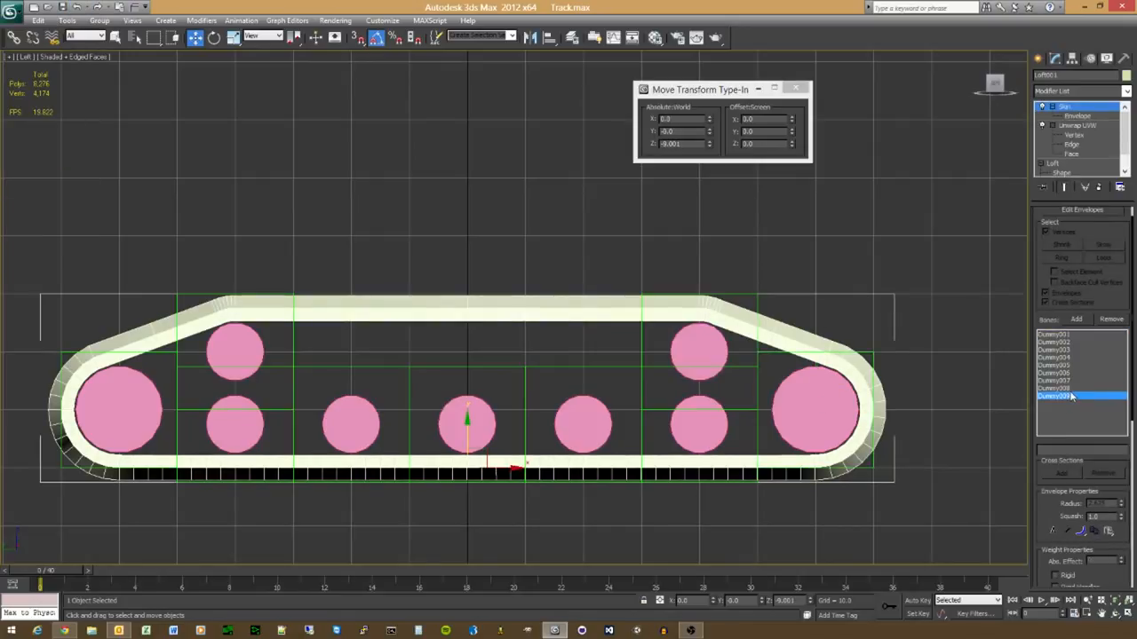
pyautogui.click(1112, 320)
pyautogui.click(1112, 319)
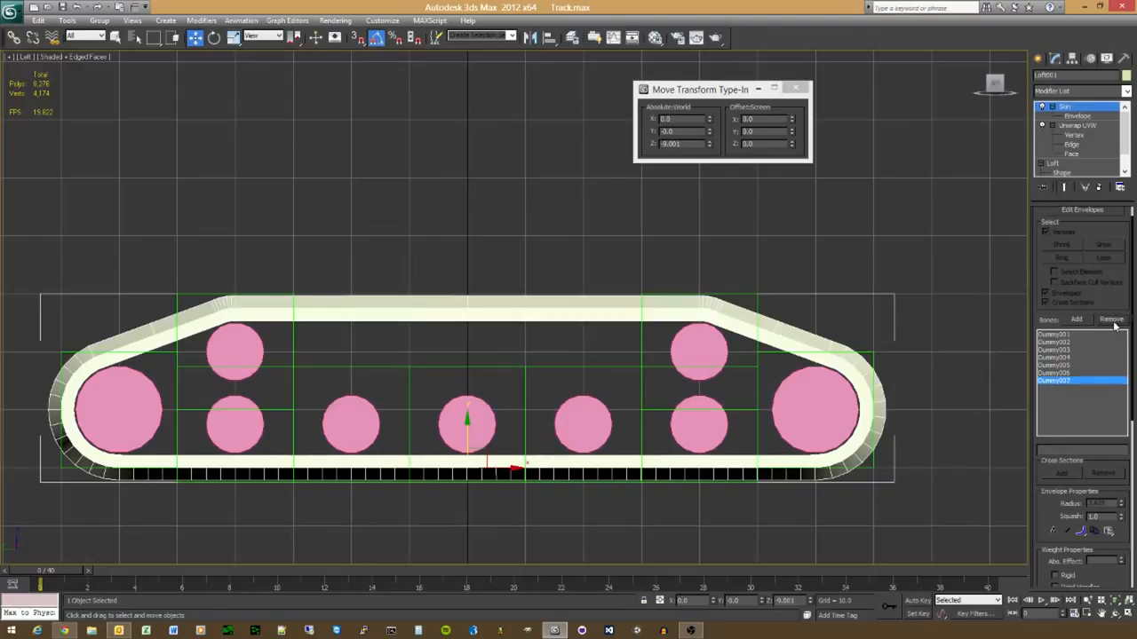
# Step: Rotate Dummy009 and Dummy008 to world X 90, Y 0, Z 0, turning their linked upper wheels side-on
pyautogui.click(749, 305)
pyautogui.click(751, 306)
pyautogui.rightClick(689, 382)
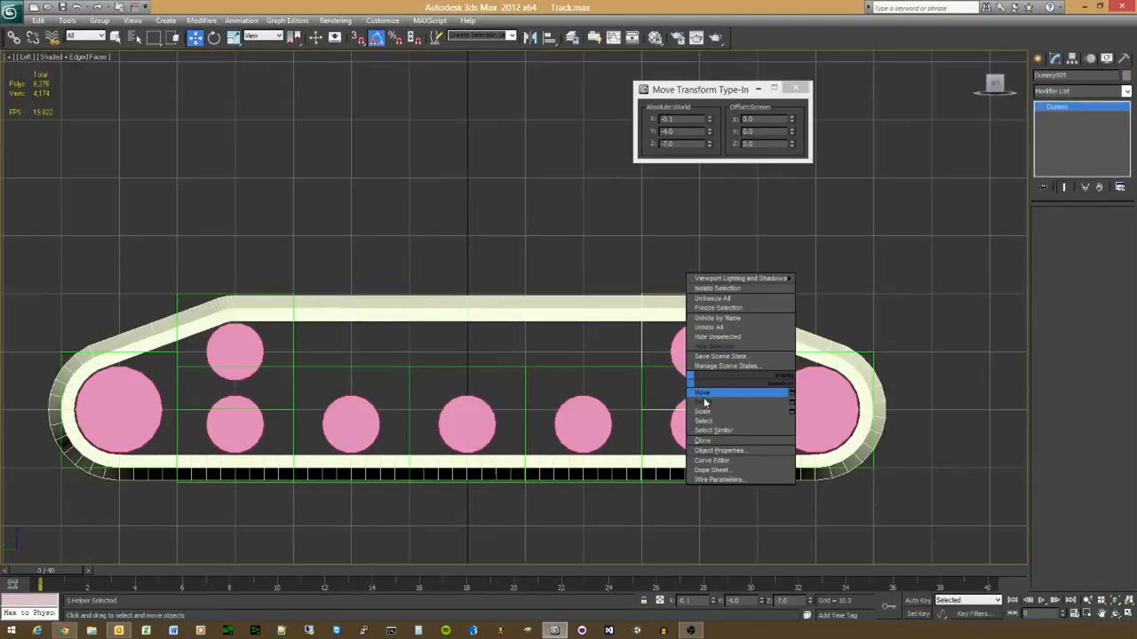
pyautogui.click(703, 397)
pyautogui.moveTo(682, 350); pyautogui.dragTo(803, 355)
pyautogui.hotkey('ctrl', 'z')
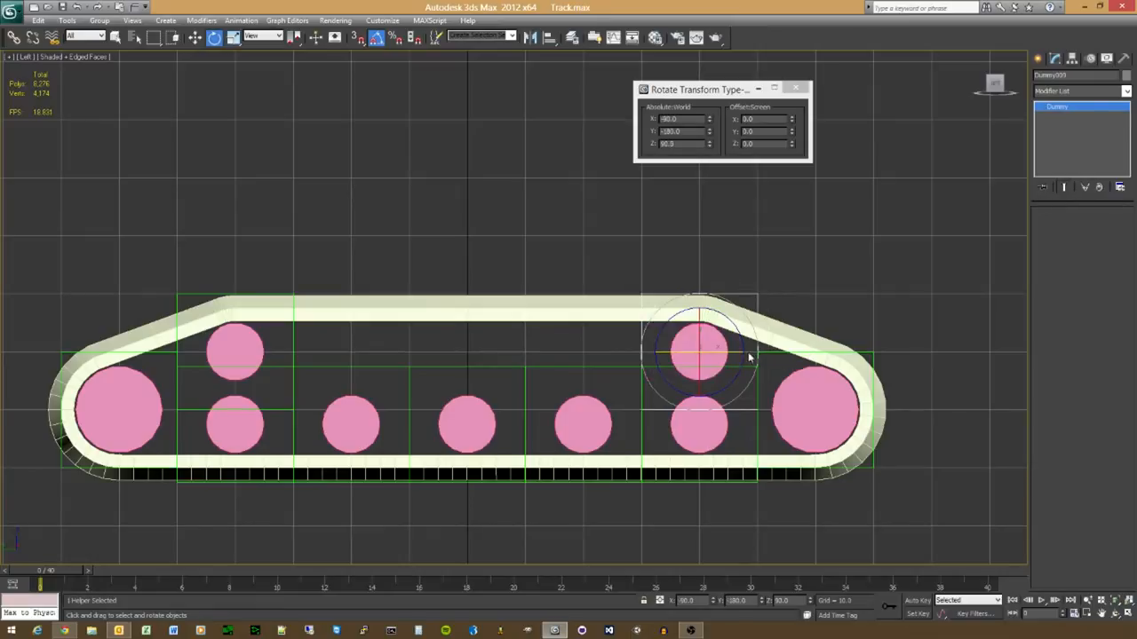
pyautogui.moveTo(688, 354); pyautogui.dragTo(734, 352)
pyautogui.hotkey('ctrl', 'z')
pyautogui.moveTo(677, 353); pyautogui.dragTo(779, 354)
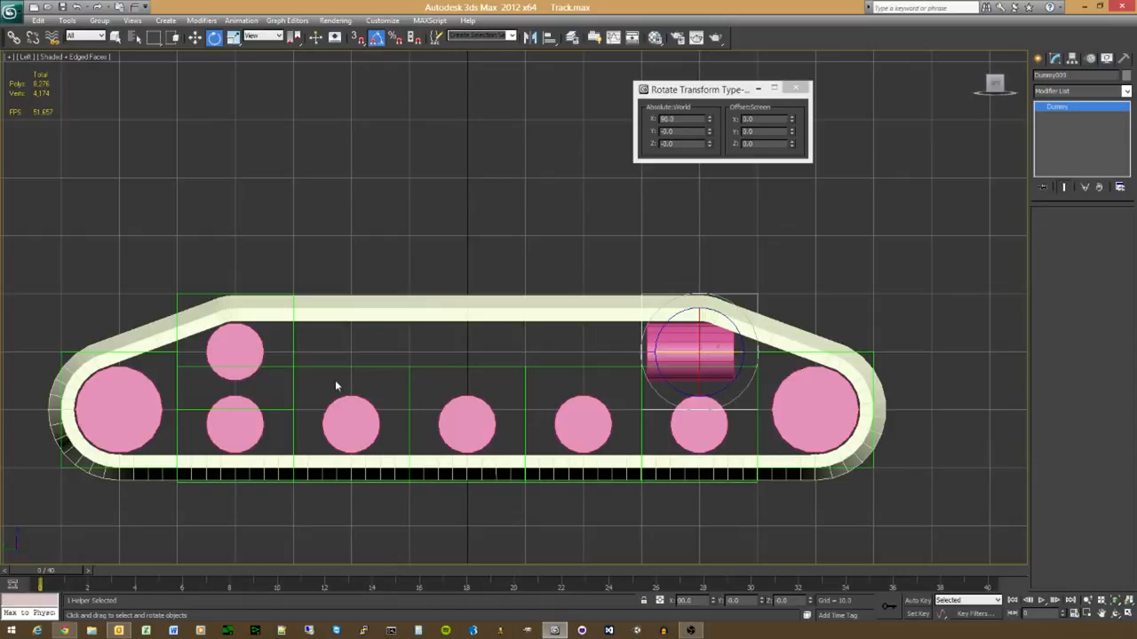
pyautogui.click(291, 342)
pyautogui.moveTo(294, 339); pyautogui.dragTo(371, 352)
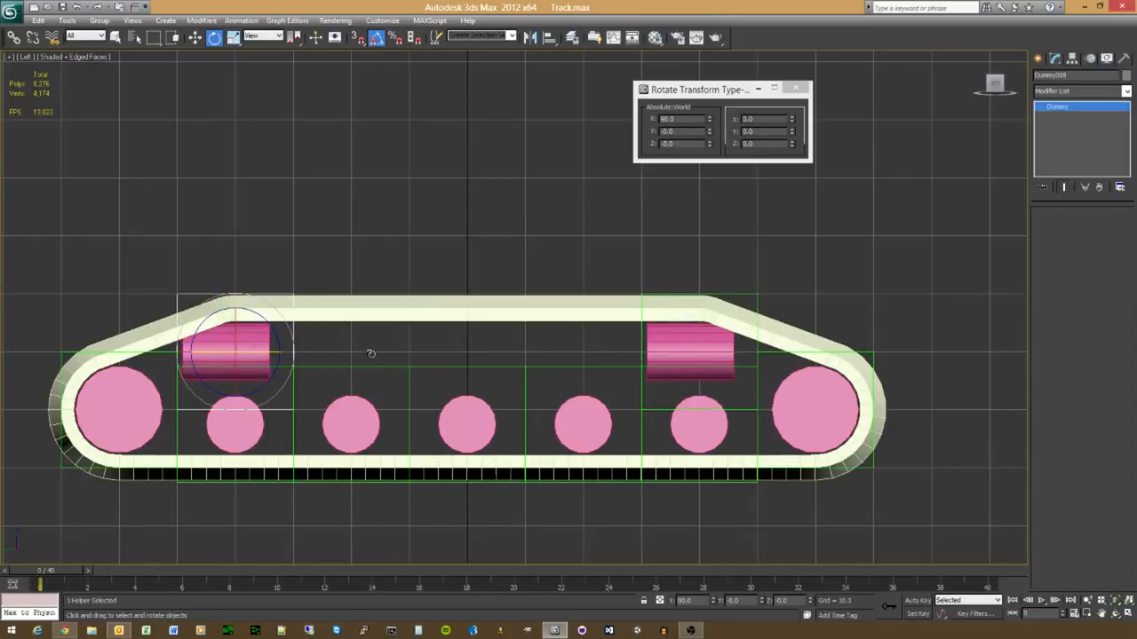
# Step: Undo the rotations of Dummy008 and Dummy009 so their linked upper wheels face forward again
pyautogui.click(266, 343)
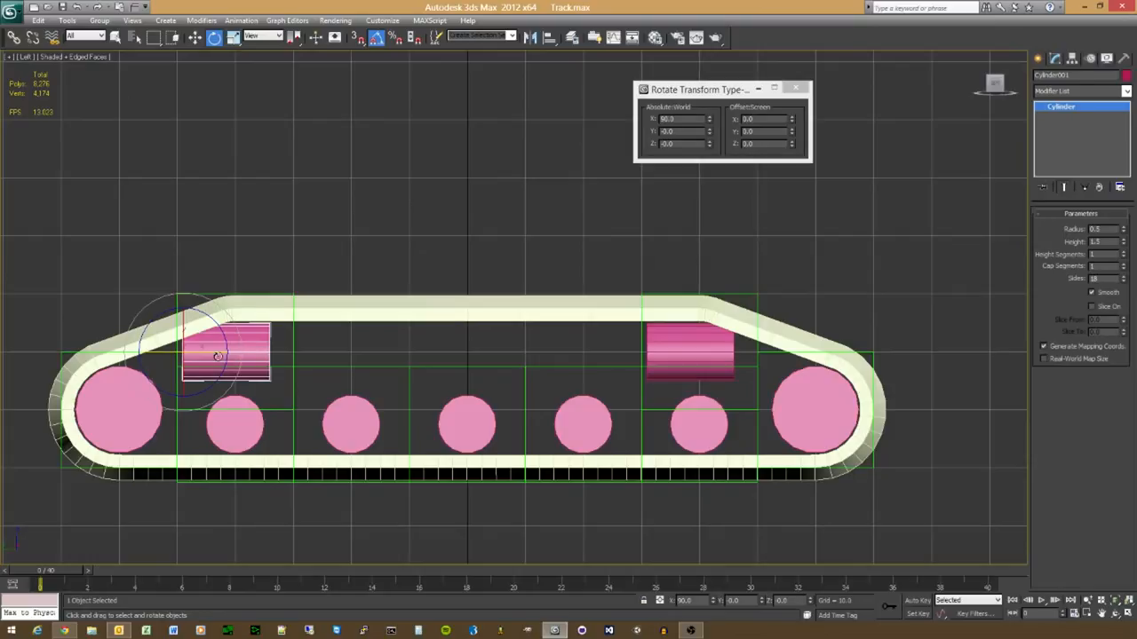
pyautogui.hotkey('ctrl', 'z')
pyautogui.hotkey('ctrl', 'z')
pyautogui.hotkey('ctrl', 'z')
pyautogui.hotkey('ctrl', 'z')
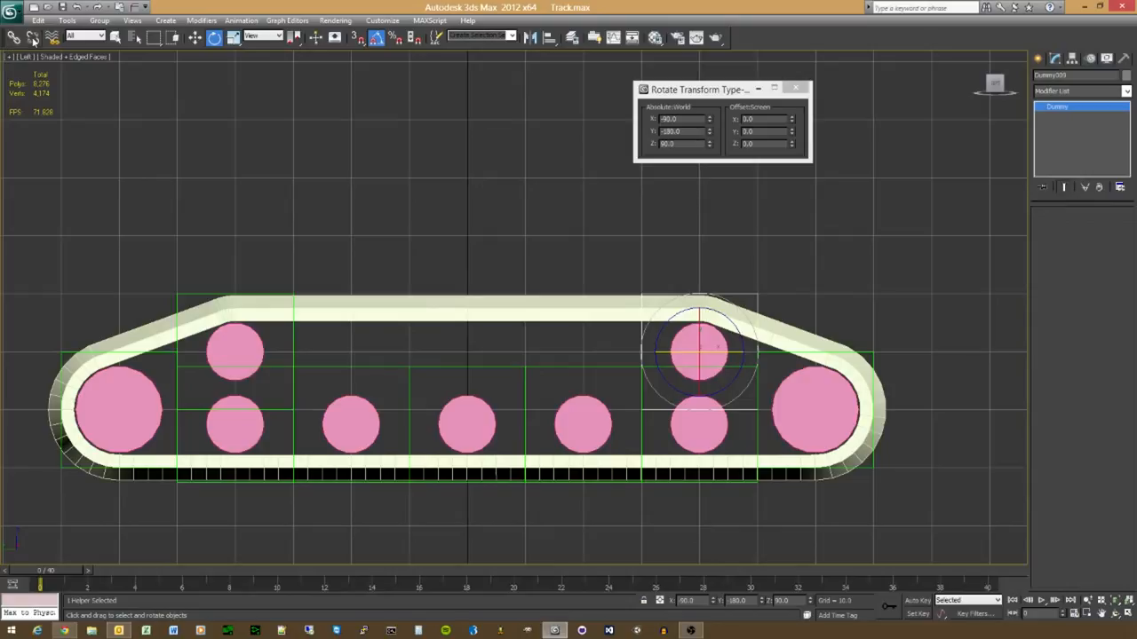
# Step: Unlink both upper wheels from their dummies and rotate Dummy008 and Dummy009 to world X 90, Y 0, Z 0
pyautogui.click(683, 334)
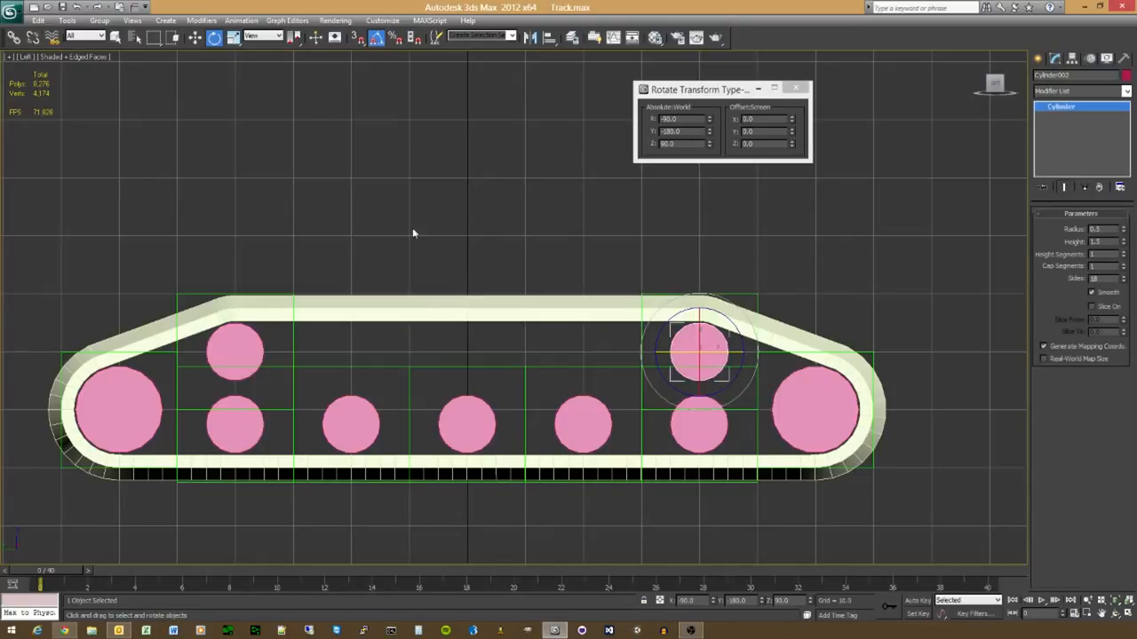
pyautogui.click(241, 341)
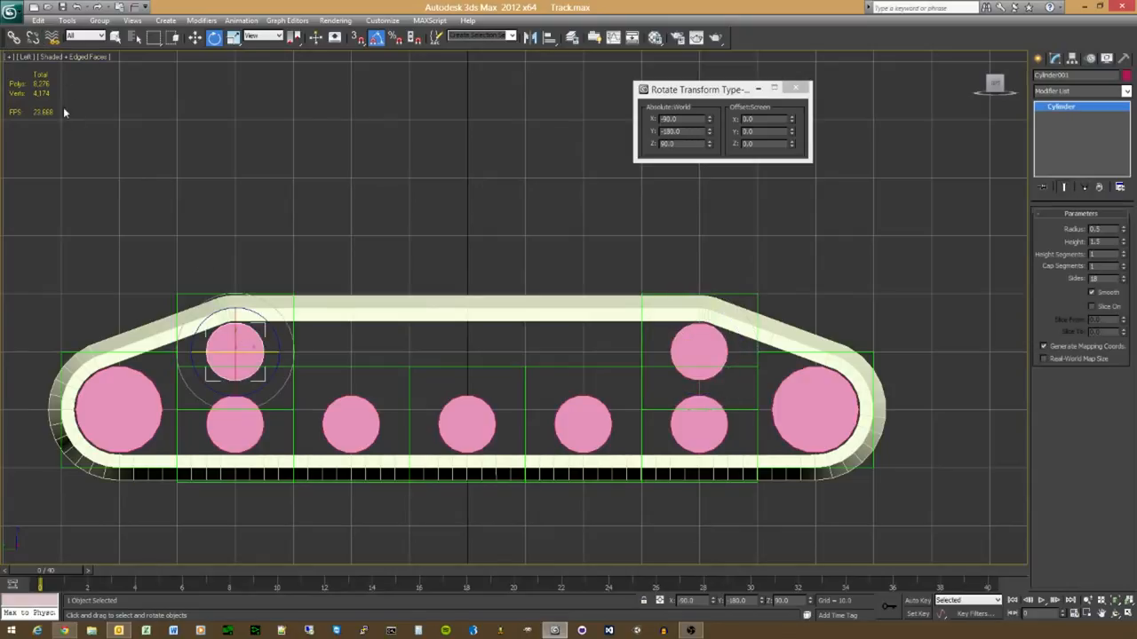
pyautogui.click(177, 295)
pyautogui.moveTo(223, 354); pyautogui.dragTo(331, 361)
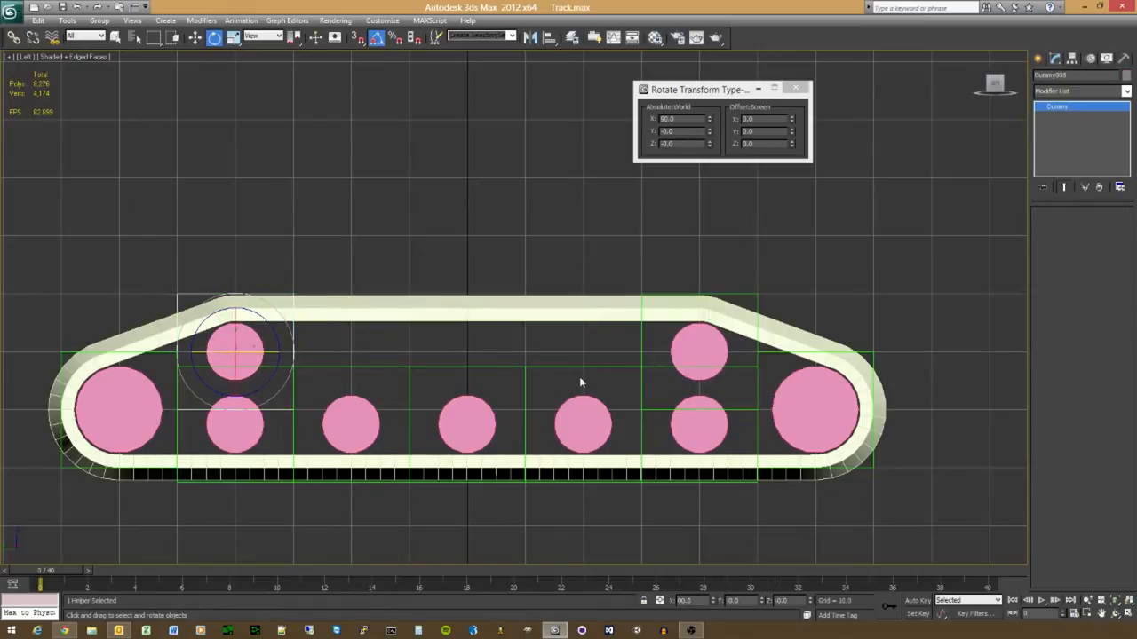
pyautogui.click(641, 341)
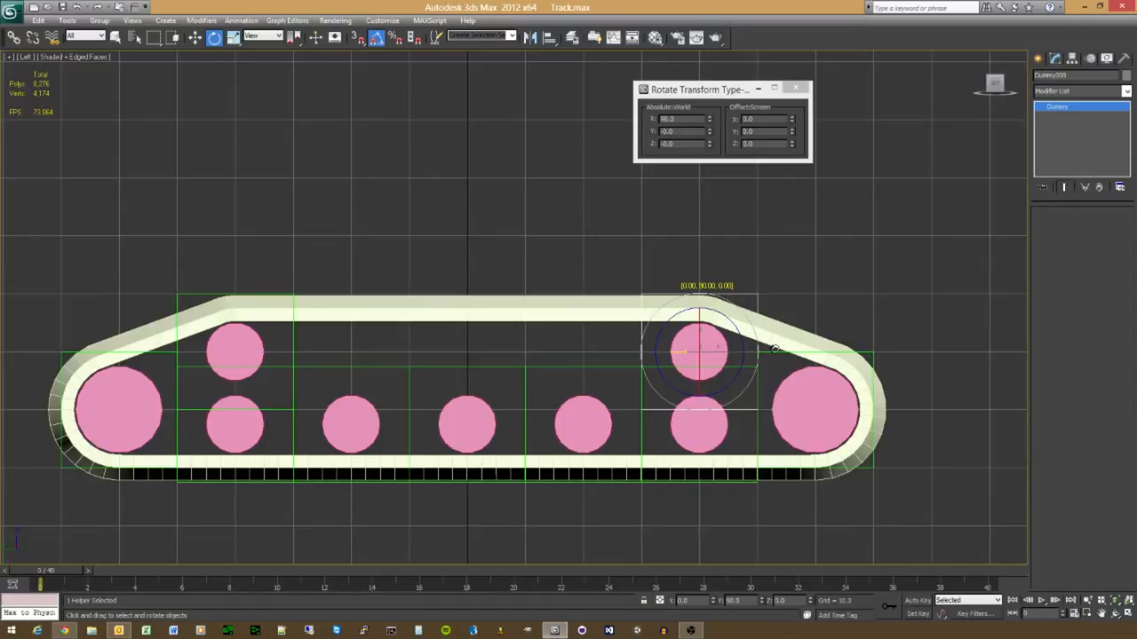
pyautogui.moveTo(775, 349); pyautogui.dragTo(771, 350)
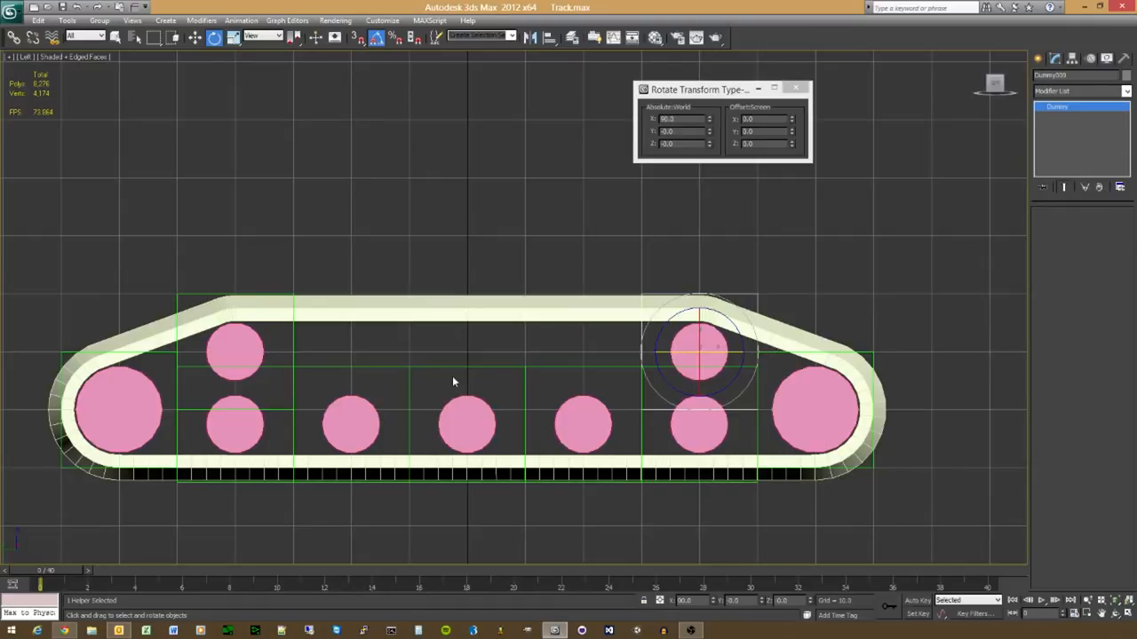
# Step: Link the upper wheel Cylinder001 to Dummy008 and the upper wheel Cylinder002 to Dummy009
pyautogui.click(260, 343)
pyautogui.click(15, 38)
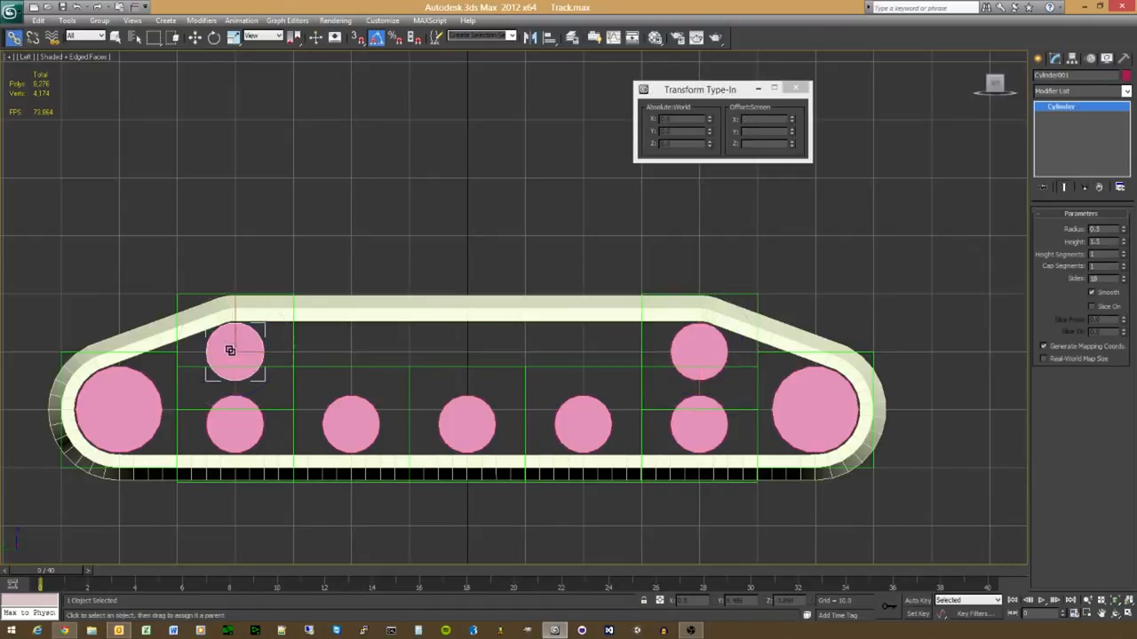
pyautogui.moveTo(232, 348); pyautogui.dragTo(293, 335)
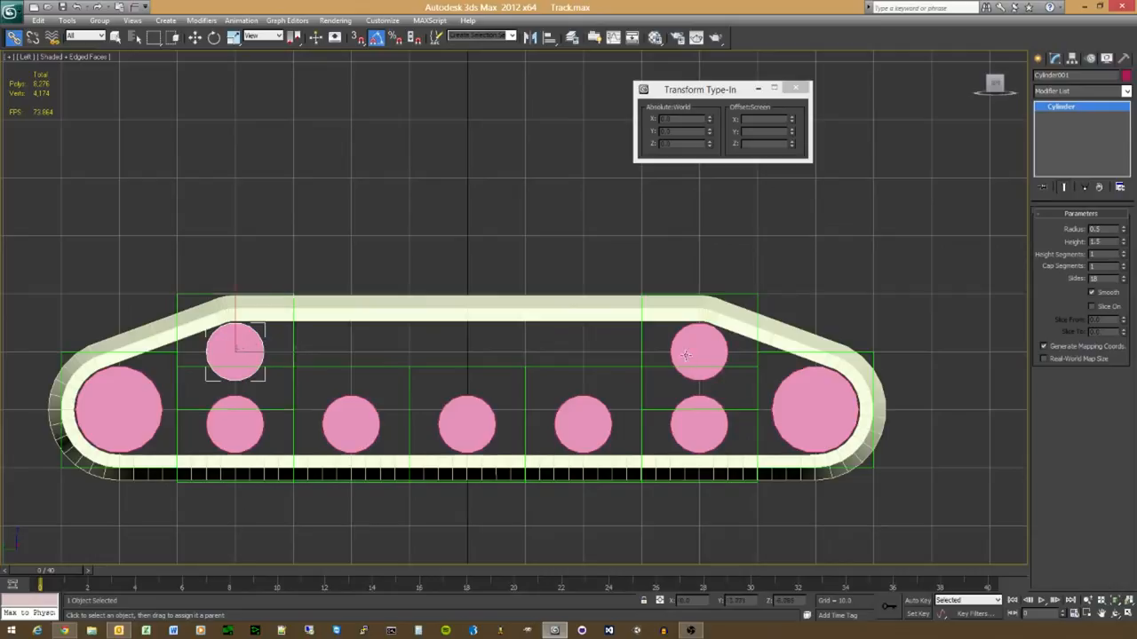
pyautogui.moveTo(686, 351); pyautogui.dragTo(656, 344)
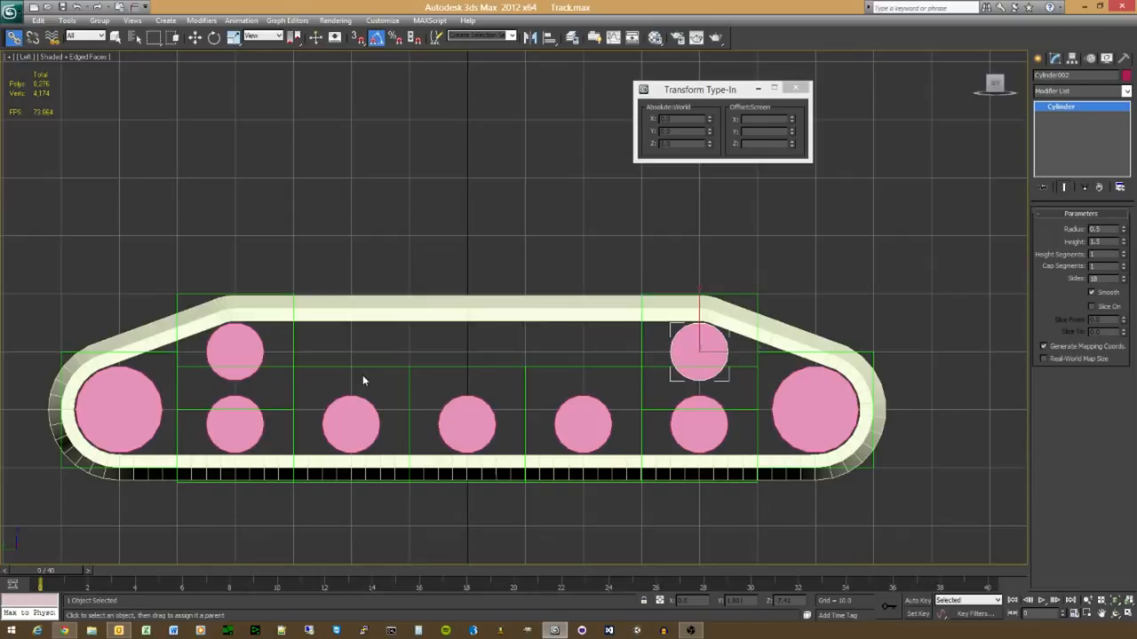
# Step: Add Dummy008 and Dummy009 to the track loft's Skin bones
pyautogui.moveTo(268, 470); pyautogui.dragTo(277, 465, button='middle')
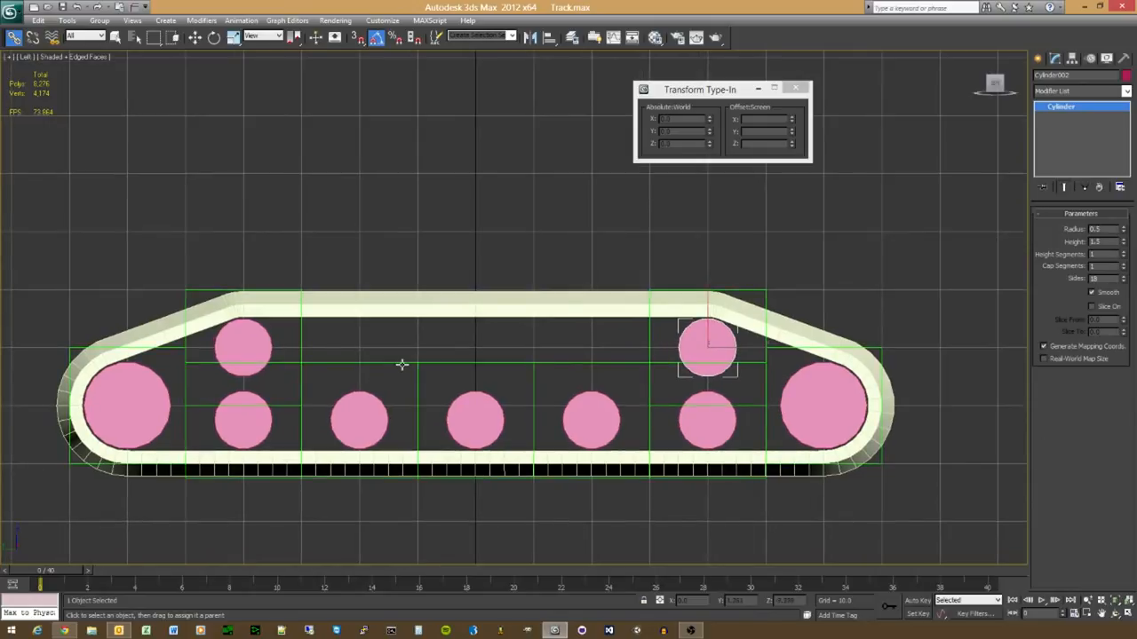
pyautogui.click(299, 329)
pyautogui.rightClick(299, 328)
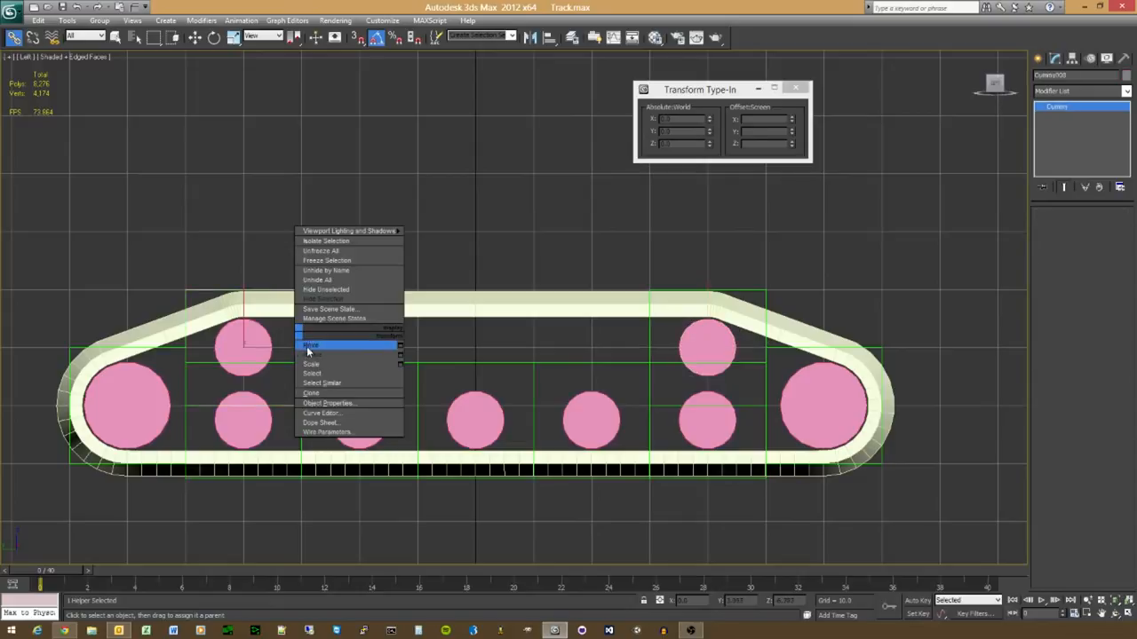
pyautogui.click(308, 344)
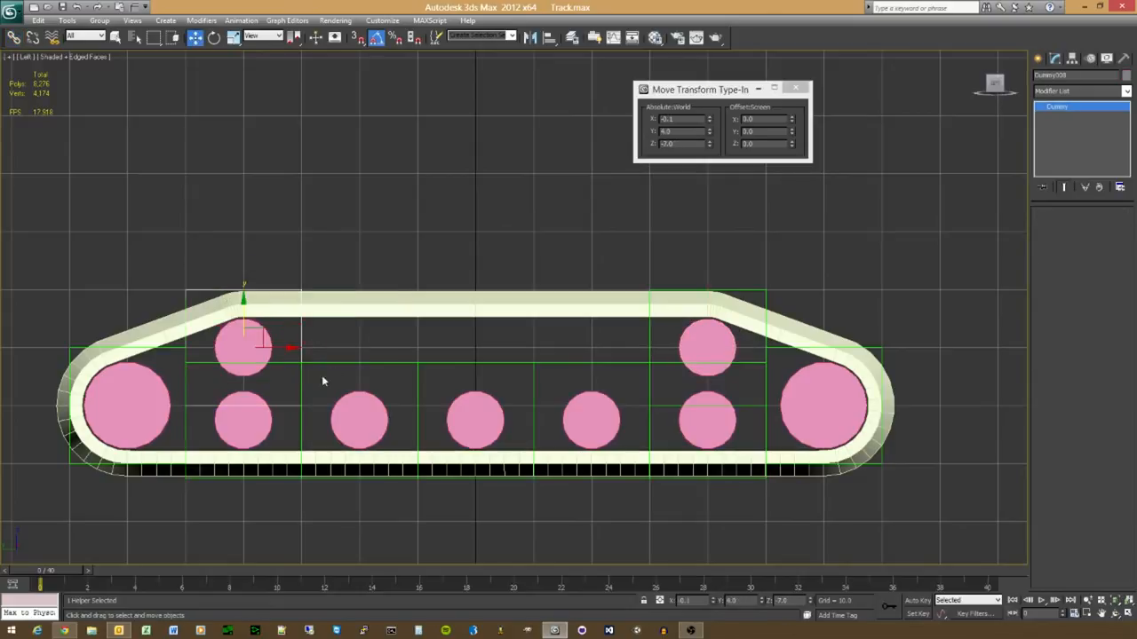
pyautogui.click(388, 299)
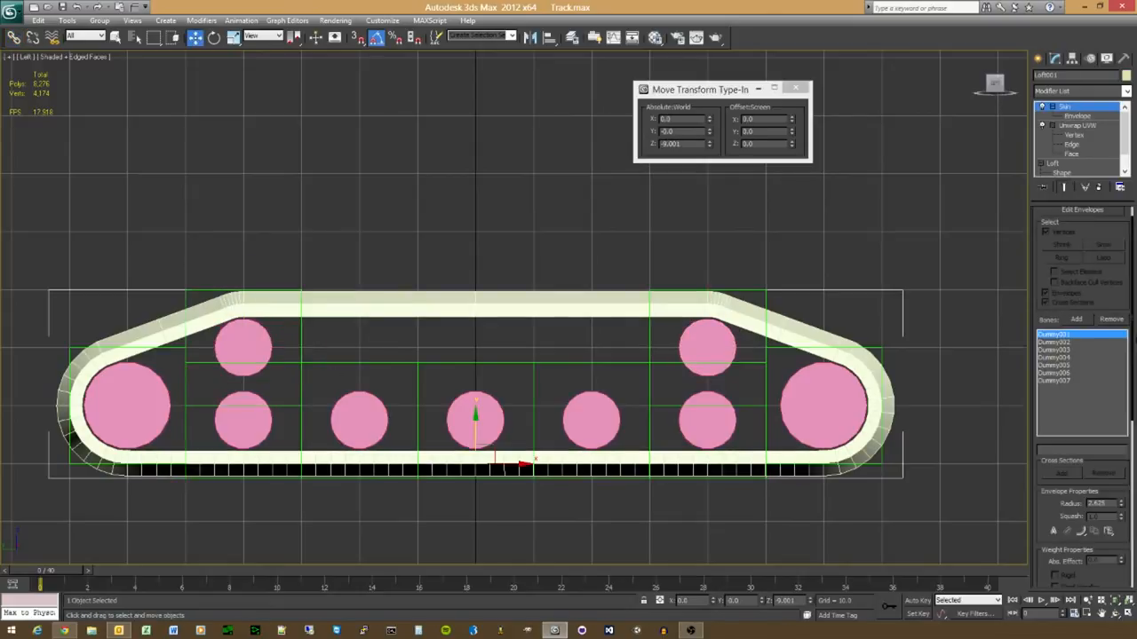
pyautogui.click(1075, 318)
pyautogui.click(283, 304)
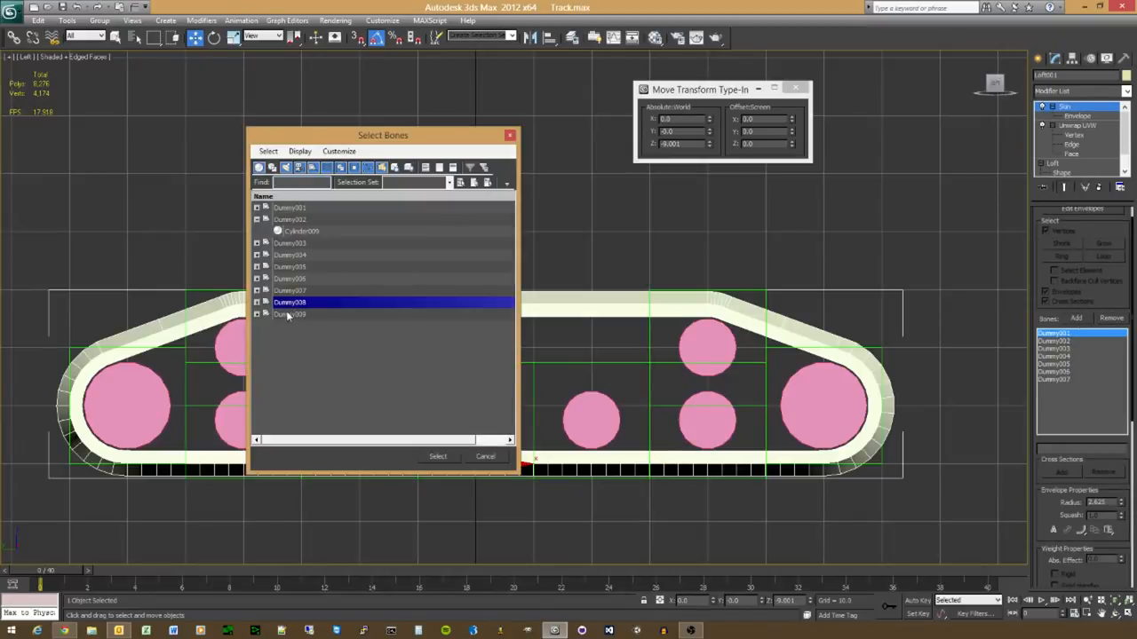
pyautogui.keyDown('ctrl'); pyautogui.click(287, 316); pyautogui.keyUp('ctrl')
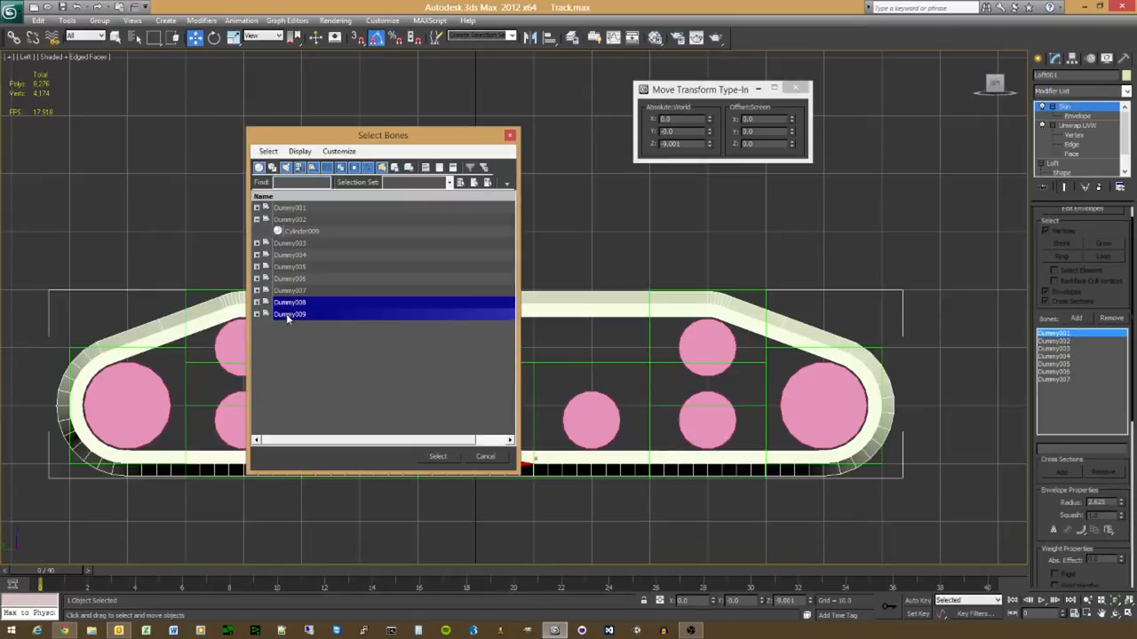
pyautogui.click(449, 457)
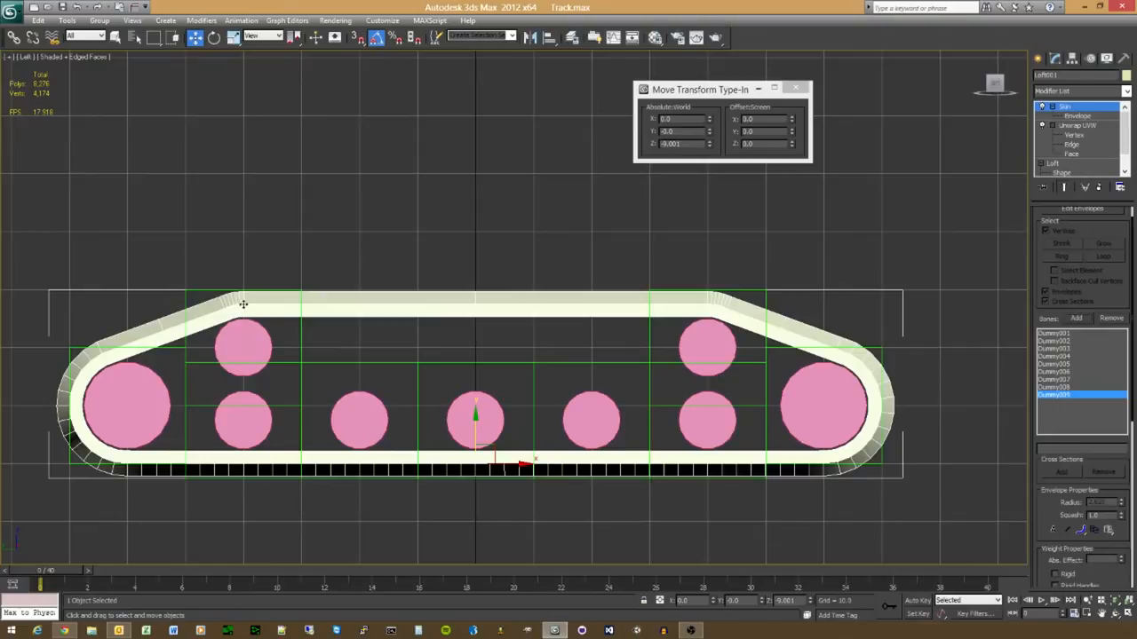
# Step: Raise Dummy001 to about Z -7.845 to test the end wheel and track deformation, and undo the move
pyautogui.click(184, 296)
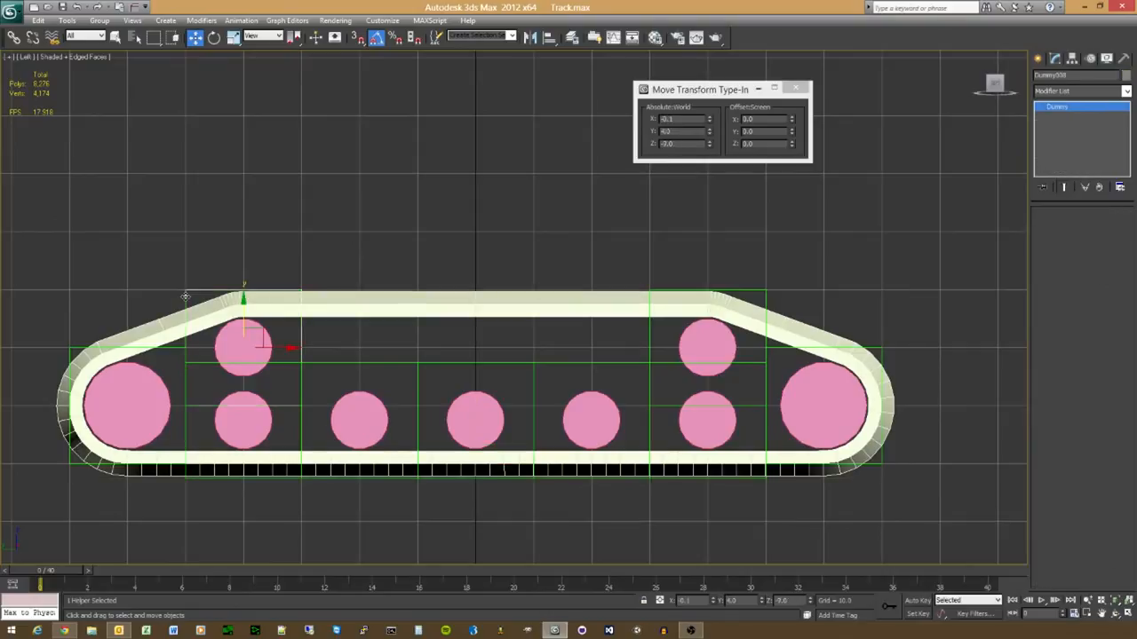
pyautogui.click(171, 349)
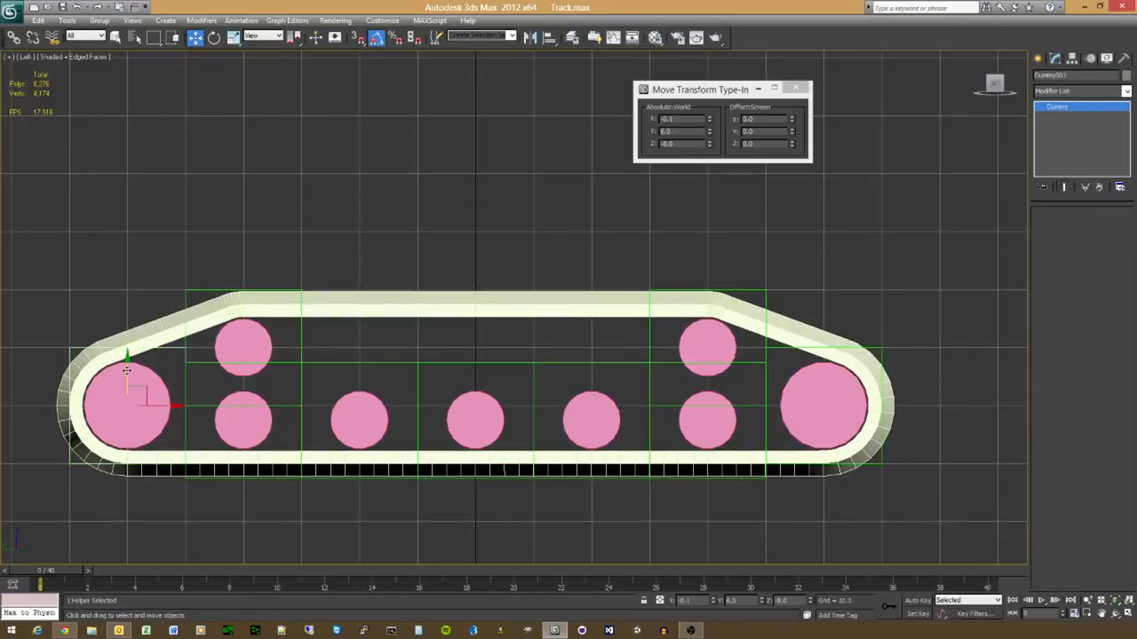
pyautogui.moveTo(127, 371); pyautogui.dragTo(127, 361)
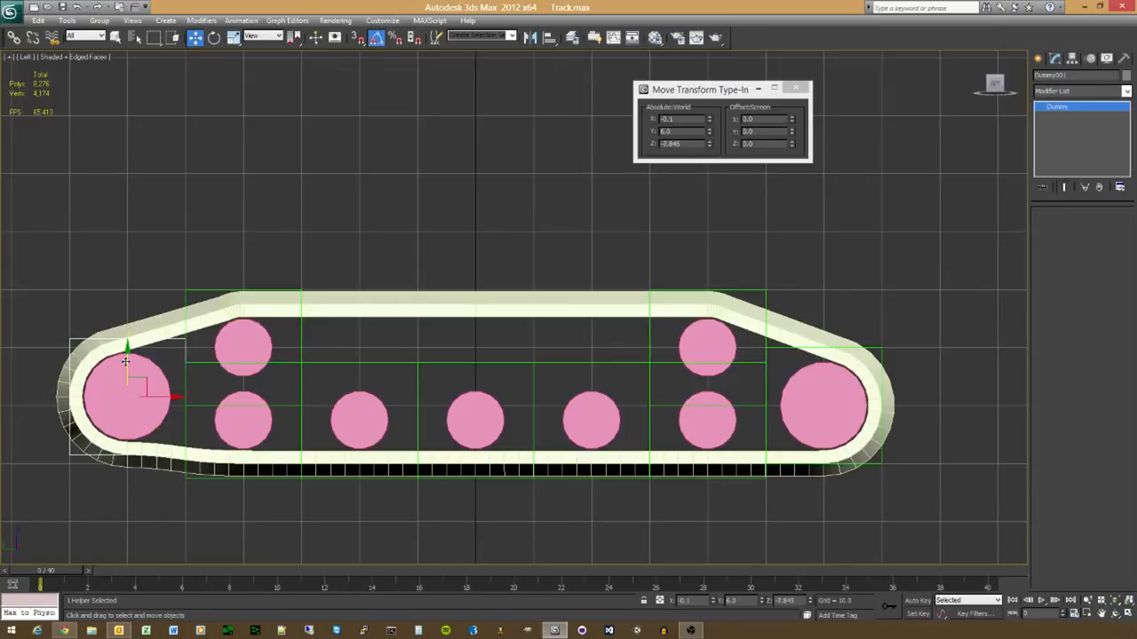
pyautogui.hotkey('ctrl', 'z')
# Step: Test the lower track deformation by moving Dummy002 and Dummy003 vertically, undoing each move
pyautogui.click(281, 363)
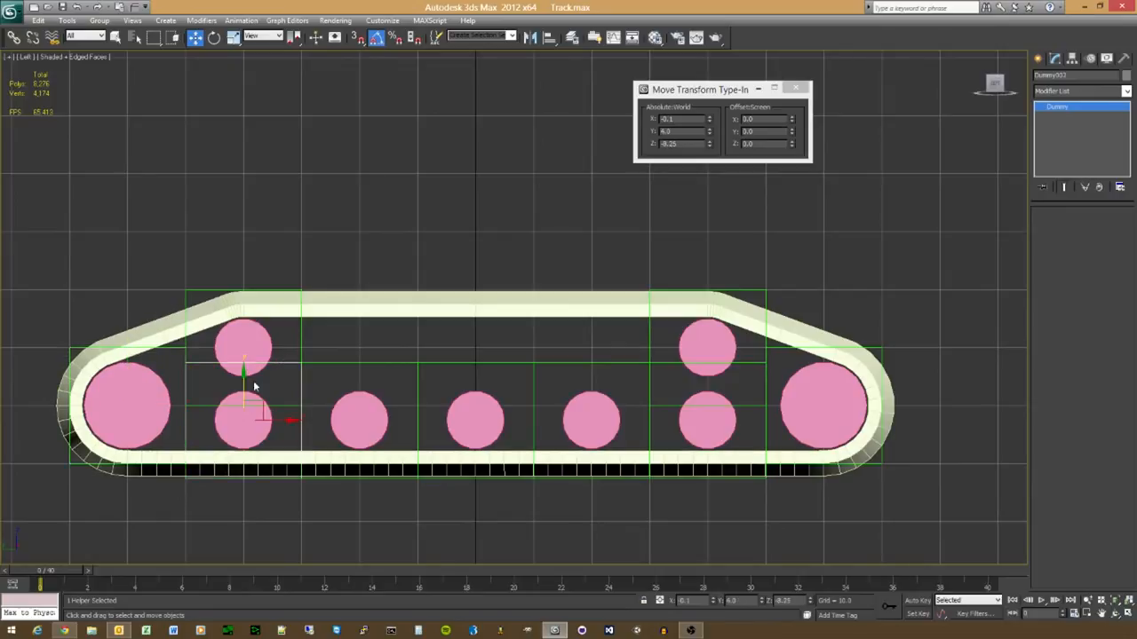
pyautogui.moveTo(239, 387)
pyautogui.mouseDown()
pyautogui.moveTo(238, 416)
pyautogui.moveTo(237, 384)
pyautogui.mouseUp()
pyautogui.hotkey('ctrl', 'z')
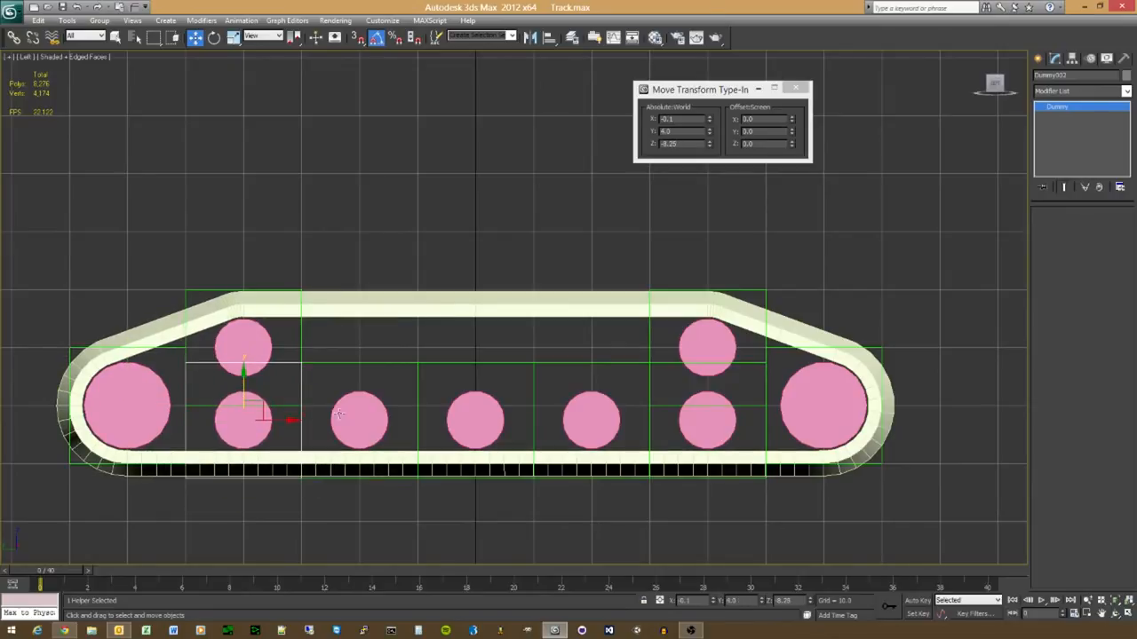
pyautogui.click(345, 361)
pyautogui.click(345, 364)
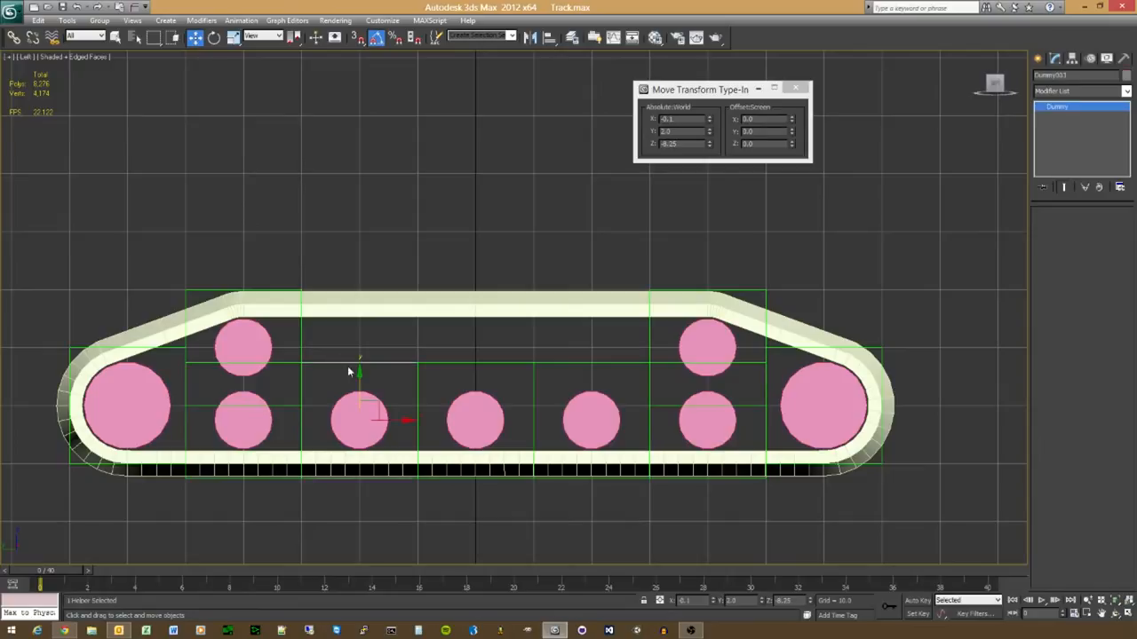
pyautogui.moveTo(354, 380); pyautogui.dragTo(349, 408)
pyautogui.hotkey('ctrl', 'z')
# Step: Examine the skinned track, its wheels and dummies from several angles in the Perspective view
pyautogui.scroll(3, 484, 480)
pyautogui.press('p')
pyautogui.moveTo(484, 480); pyautogui.dragTo(503, 408, button='middle')
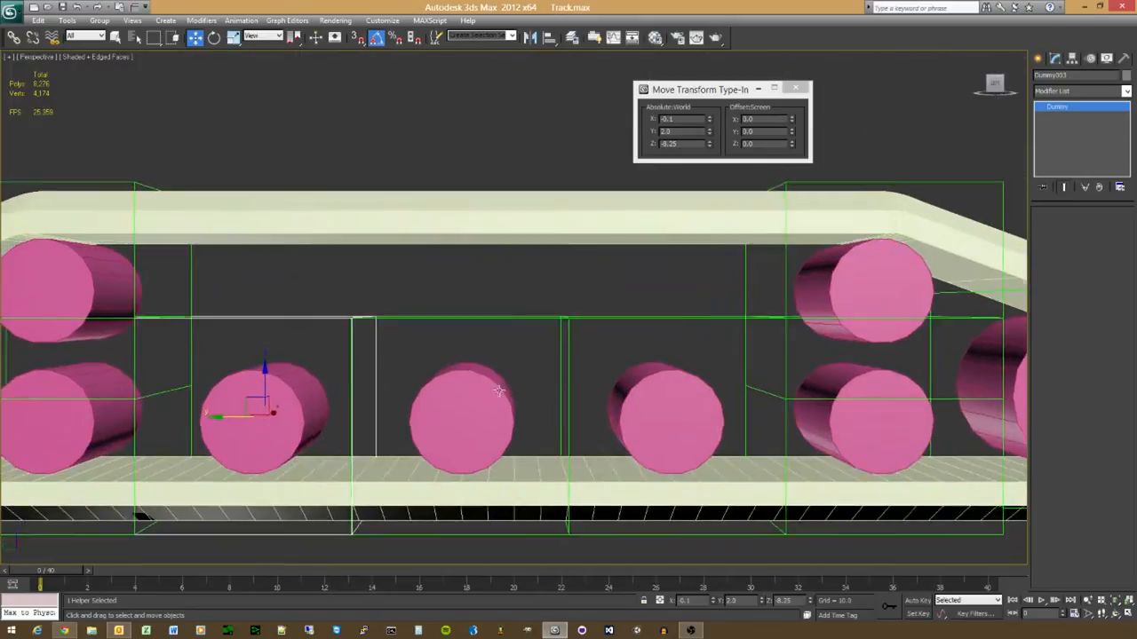
pyautogui.scroll(-5, 502, 407)
pyautogui.keyDown('alt'); pyautogui.moveTo(427, 411); pyautogui.dragTo(464, 411, button='middle'); pyautogui.keyUp('alt')
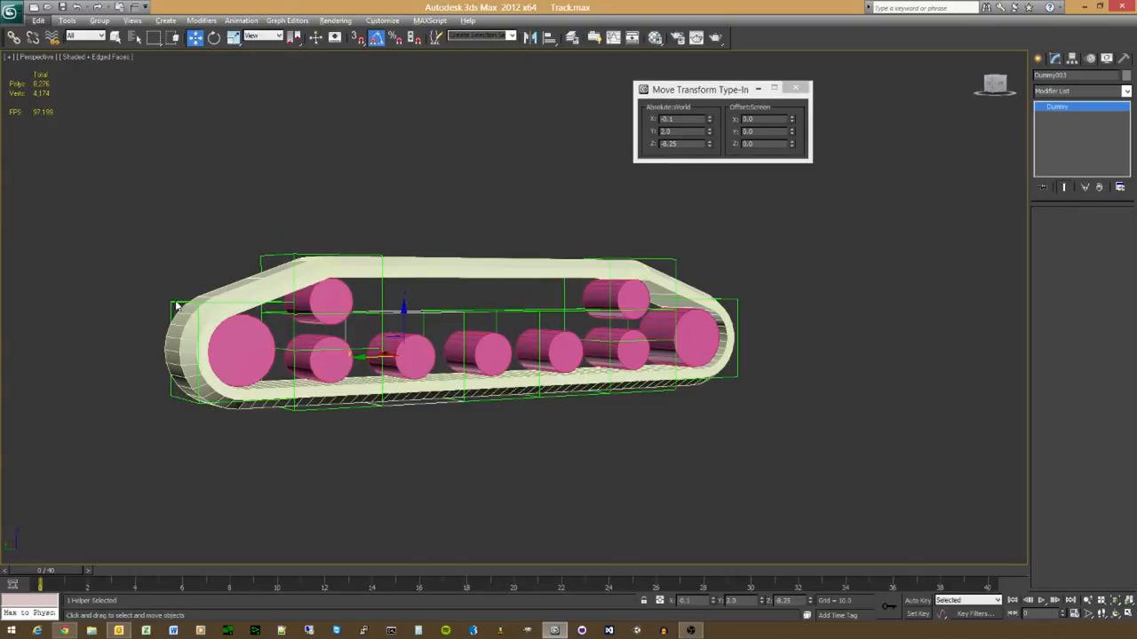
pyautogui.keyDown('alt'); pyautogui.moveTo(350, 400); pyautogui.dragTo(294, 403, button='middle'); pyautogui.keyUp('alt')
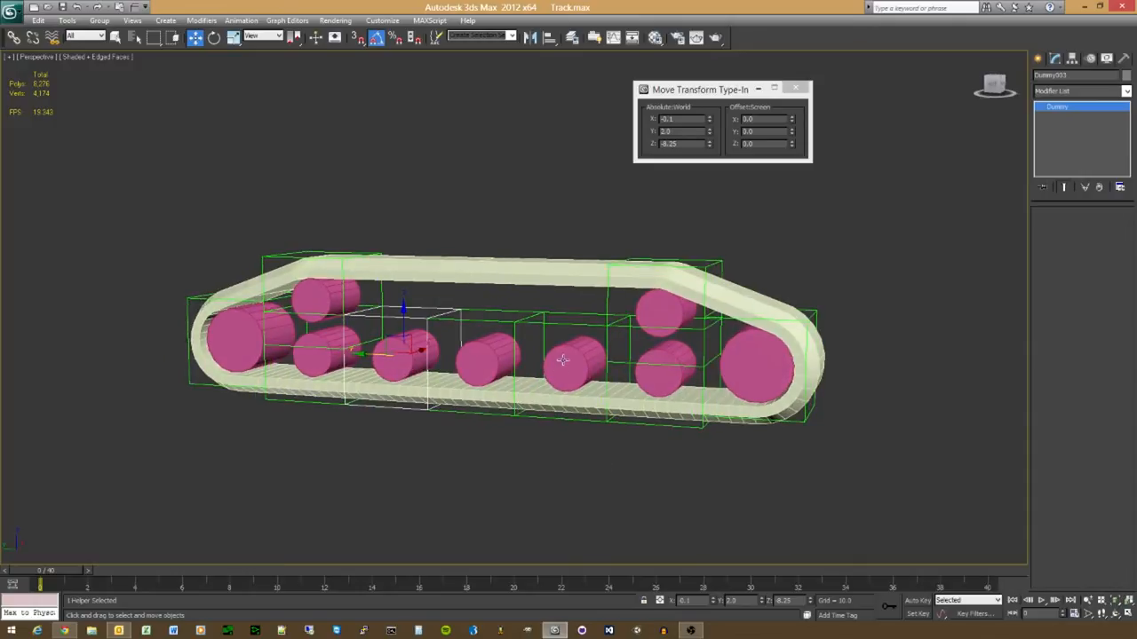
pyautogui.keyDown('alt'); pyautogui.moveTo(559, 361); pyautogui.dragTo(603, 387, button='middle'); pyautogui.keyUp('alt')
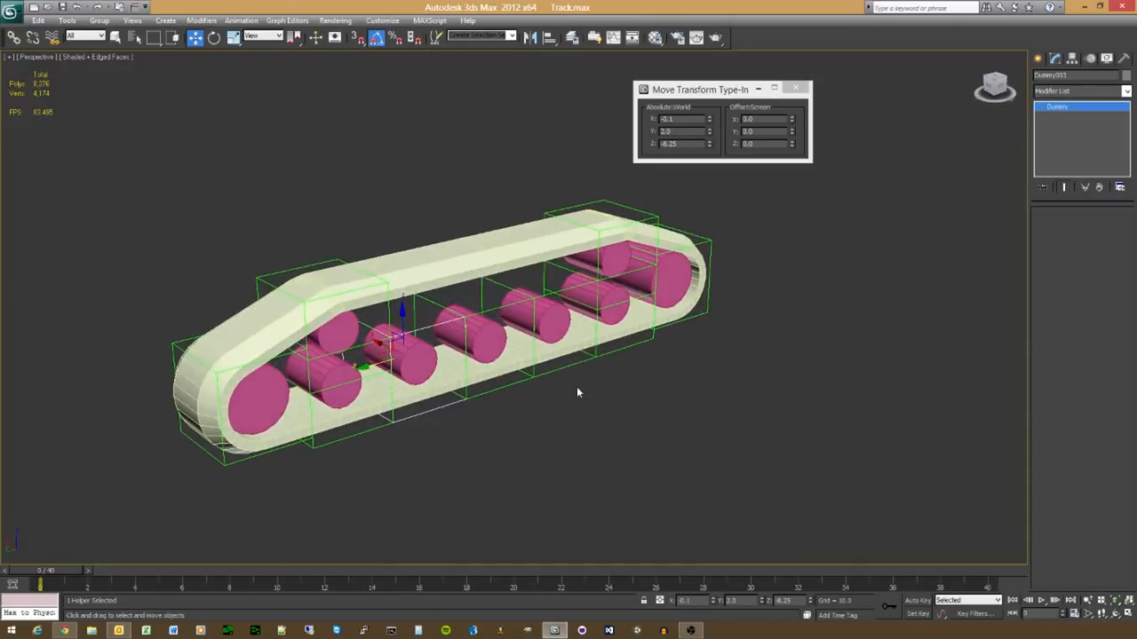
pyautogui.scroll(4, 549, 407)
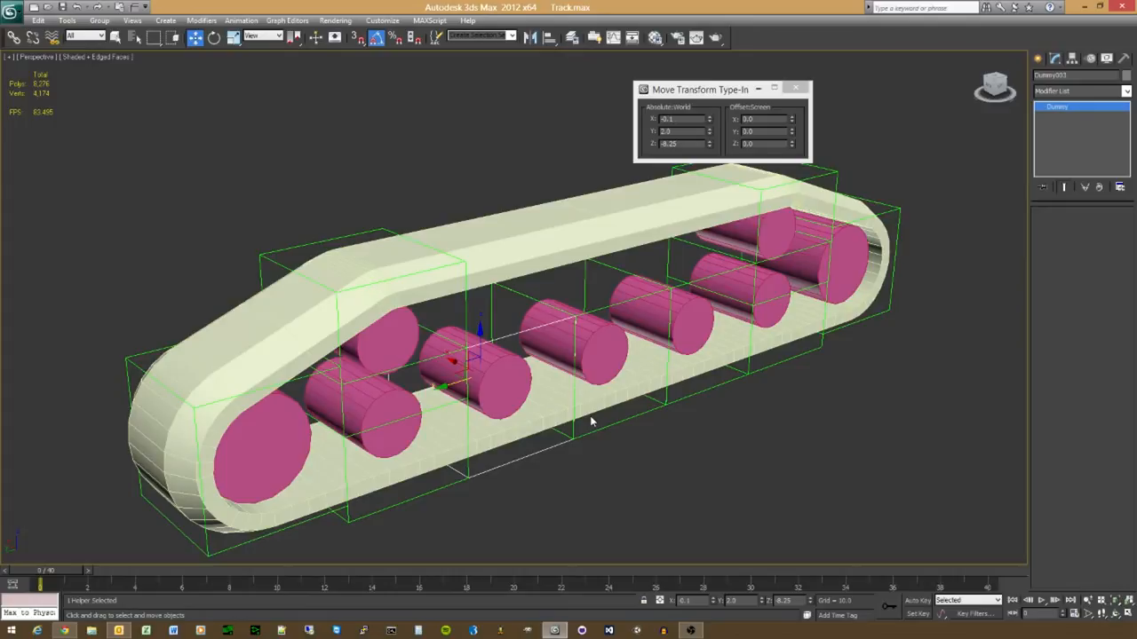
pyautogui.keyDown('alt'); pyautogui.moveTo(590, 415); pyautogui.dragTo(397, 397, button='middle'); pyautogui.keyUp('alt')
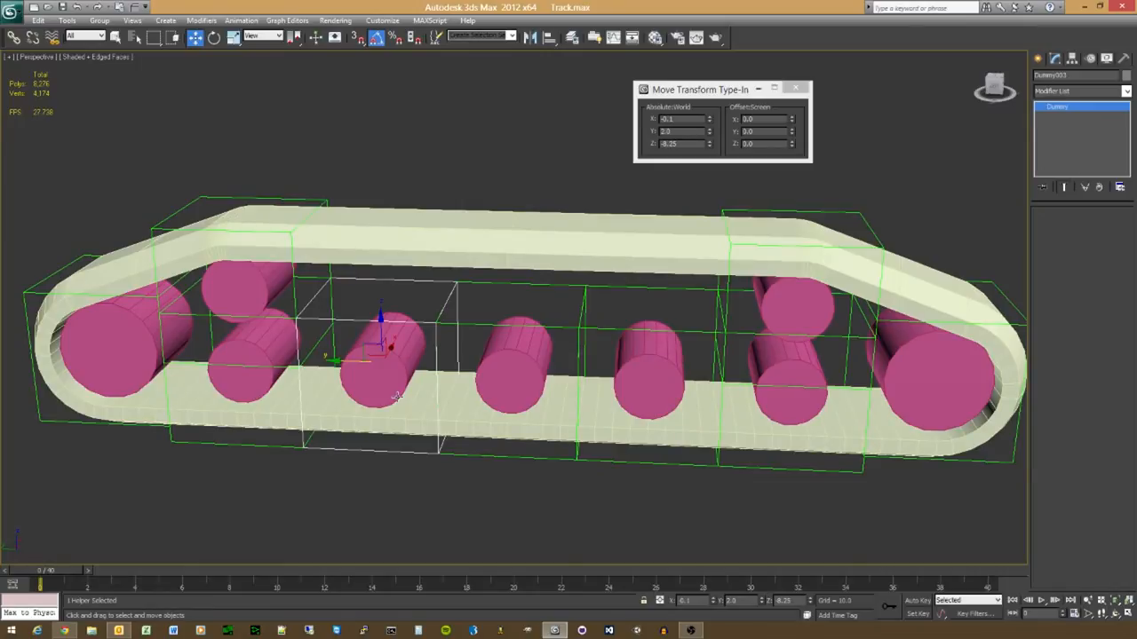
pyautogui.click(477, 217)
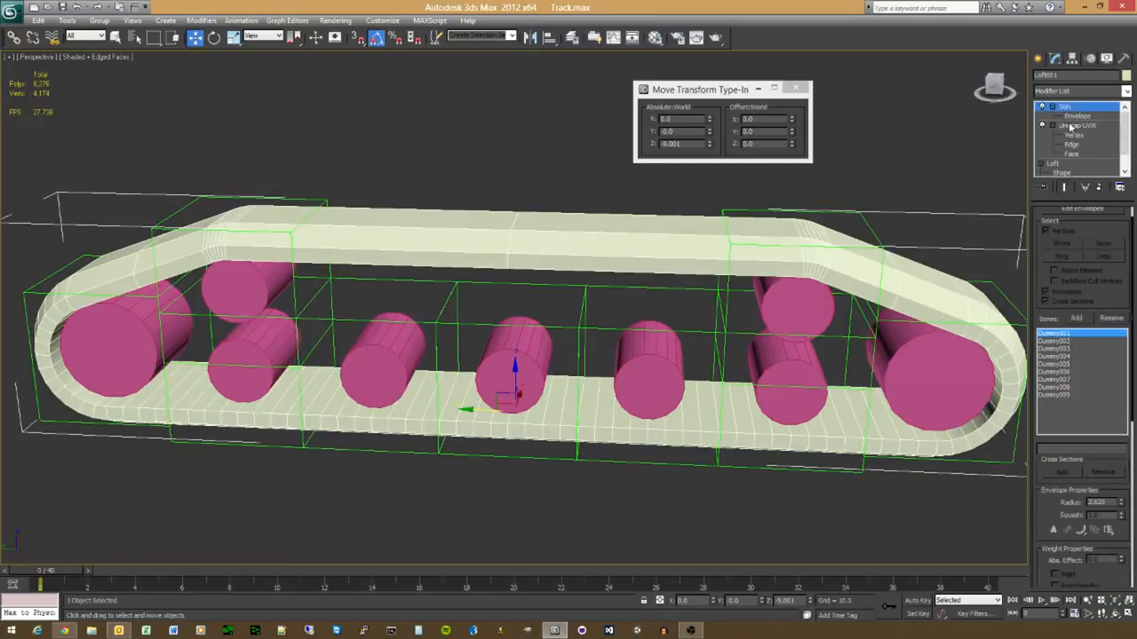
pyautogui.click(772, 343)
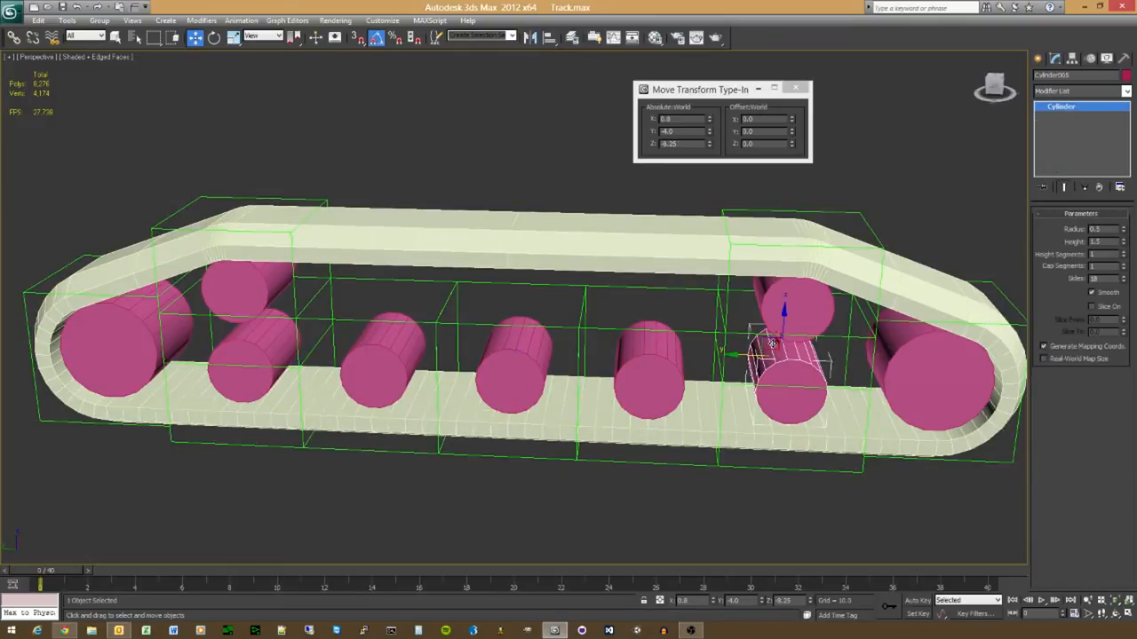
pyautogui.keyDown('alt'); pyautogui.moveTo(735, 402); pyautogui.dragTo(644, 411, button='middle'); pyautogui.keyUp('alt')
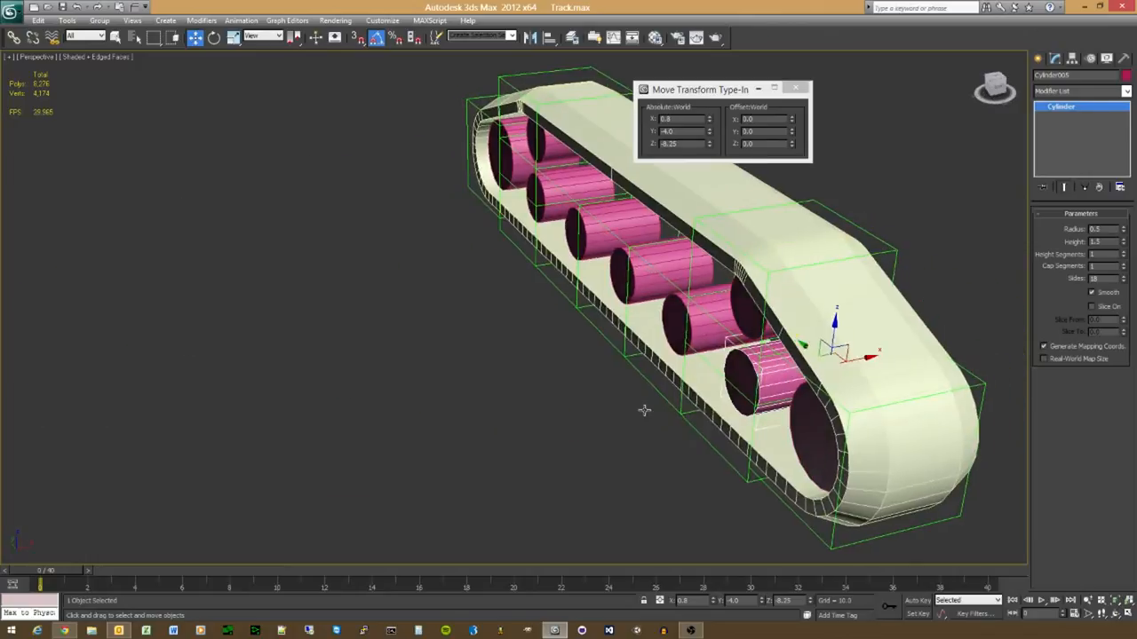
# Step: Create a box alongside the track in the Top view, about 12.6 long, 0.48 wide and 1.63 high
pyautogui.press('t')
pyautogui.scroll(8, 542, 322)
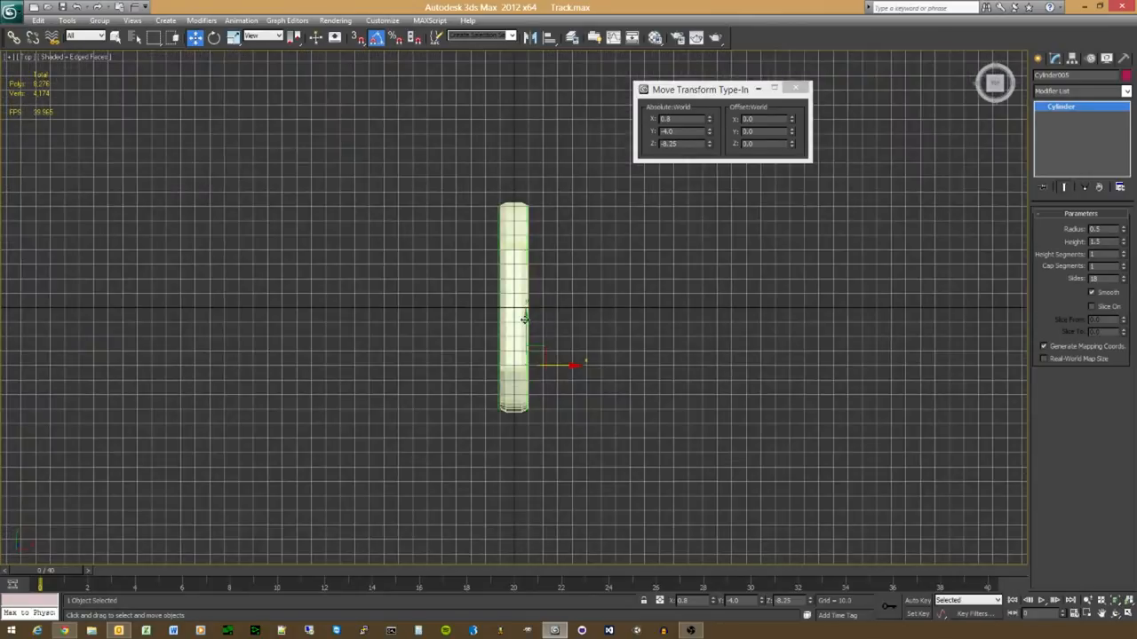
pyautogui.click(1039, 59)
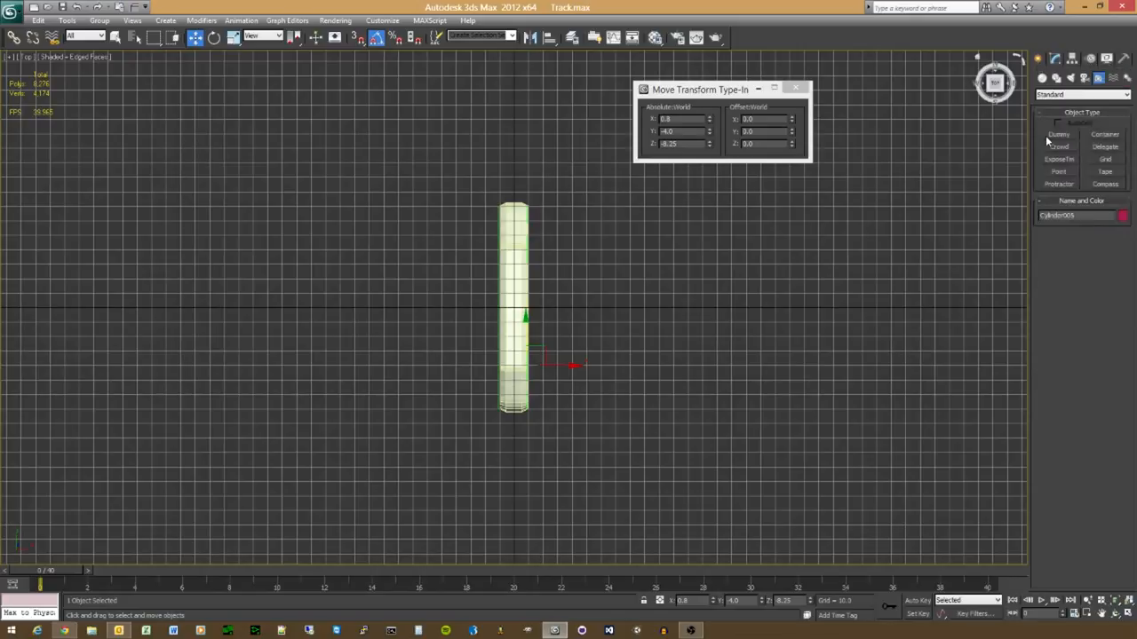
pyautogui.click(1042, 79)
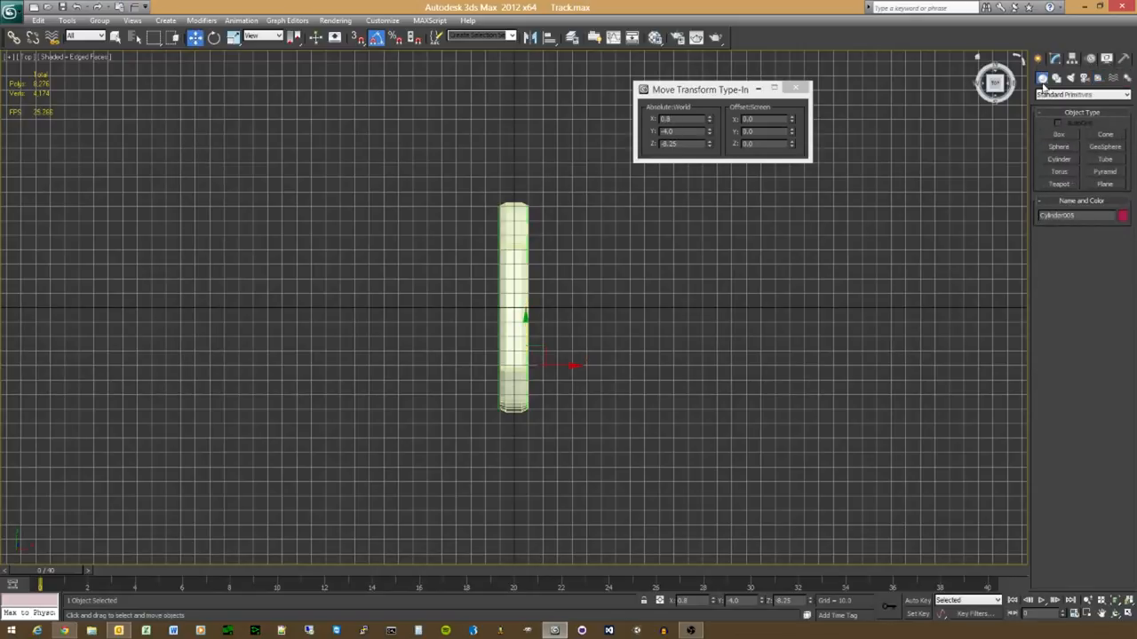
pyautogui.click(1057, 134)
pyautogui.moveTo(487, 215); pyautogui.dragTo(496, 398)
pyautogui.click(498, 374)
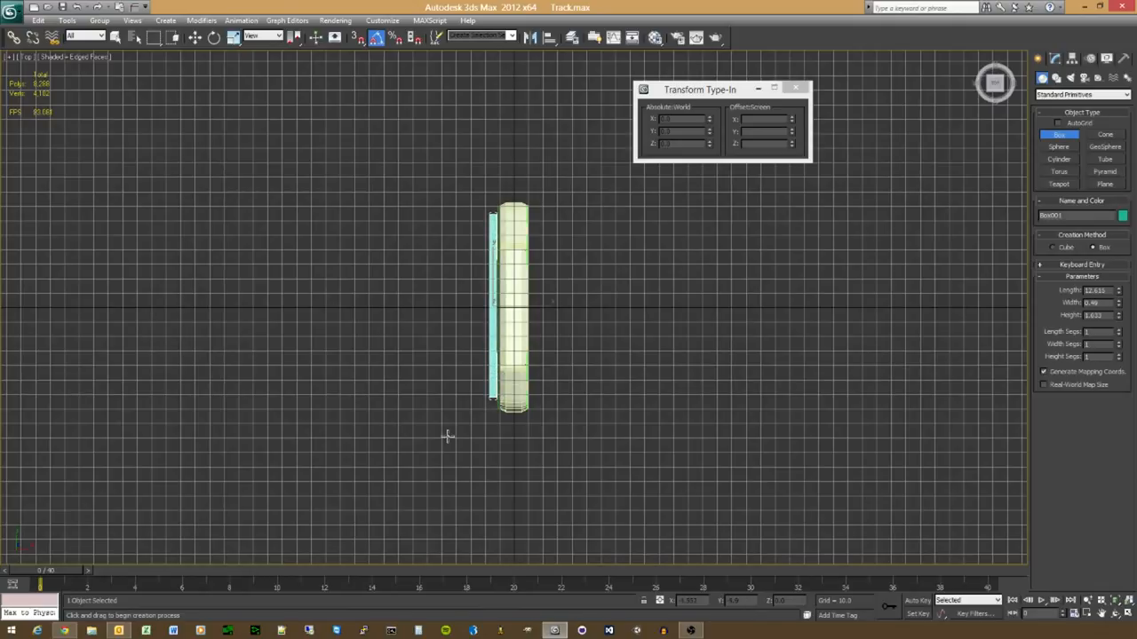
# Step: Lower the box beside the track wheels to about Z -8.1 and reduce its height to about 0.7
pyautogui.keyDown('alt'); pyautogui.moveTo(447, 435); pyautogui.dragTo(523, 346, button='middle'); pyautogui.keyUp('alt')
pyautogui.press('w')
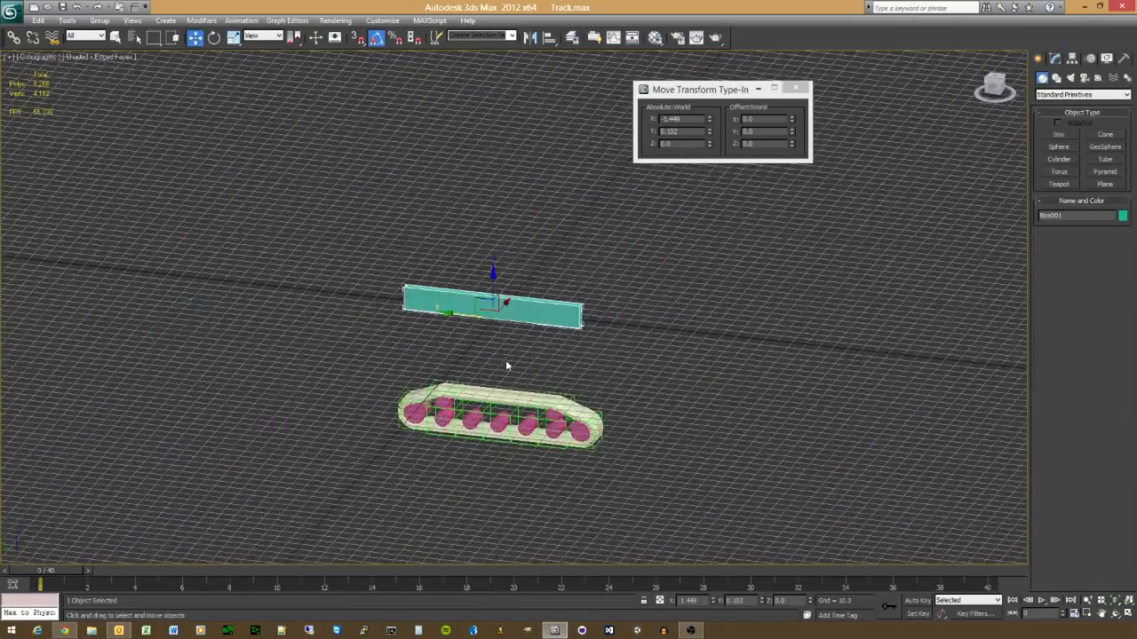
pyautogui.rightClick(505, 360)
pyautogui.click(511, 371)
pyautogui.moveTo(492, 276); pyautogui.dragTo(493, 393)
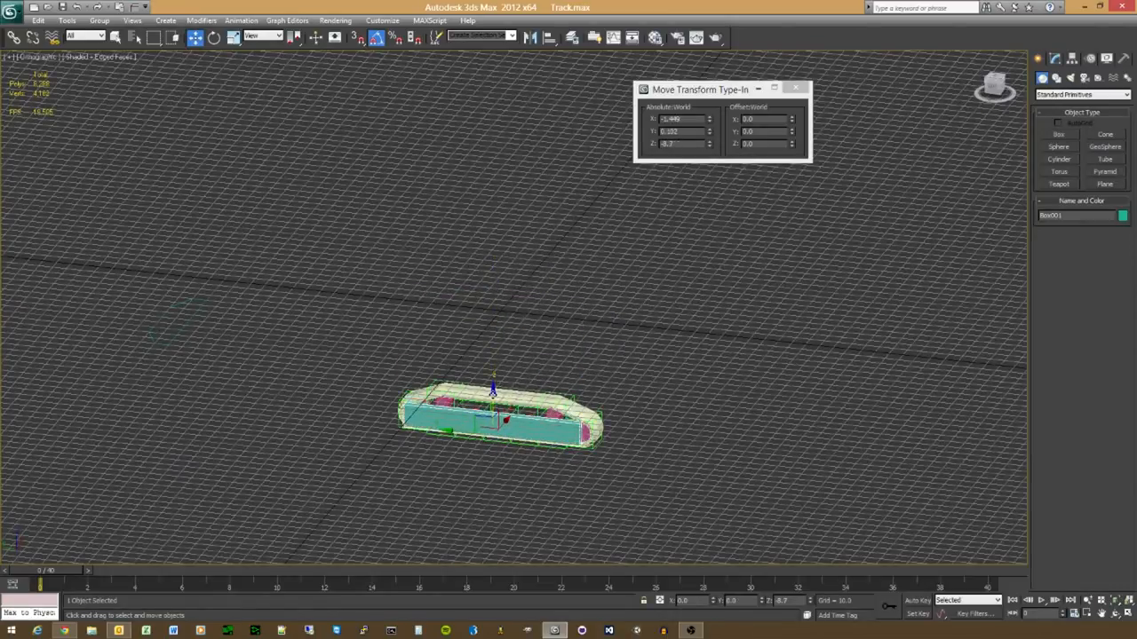
pyautogui.keyDown('alt'); pyautogui.moveTo(493, 393); pyautogui.dragTo(494, 364, button='middle'); pyautogui.keyUp('alt')
pyautogui.press('p')
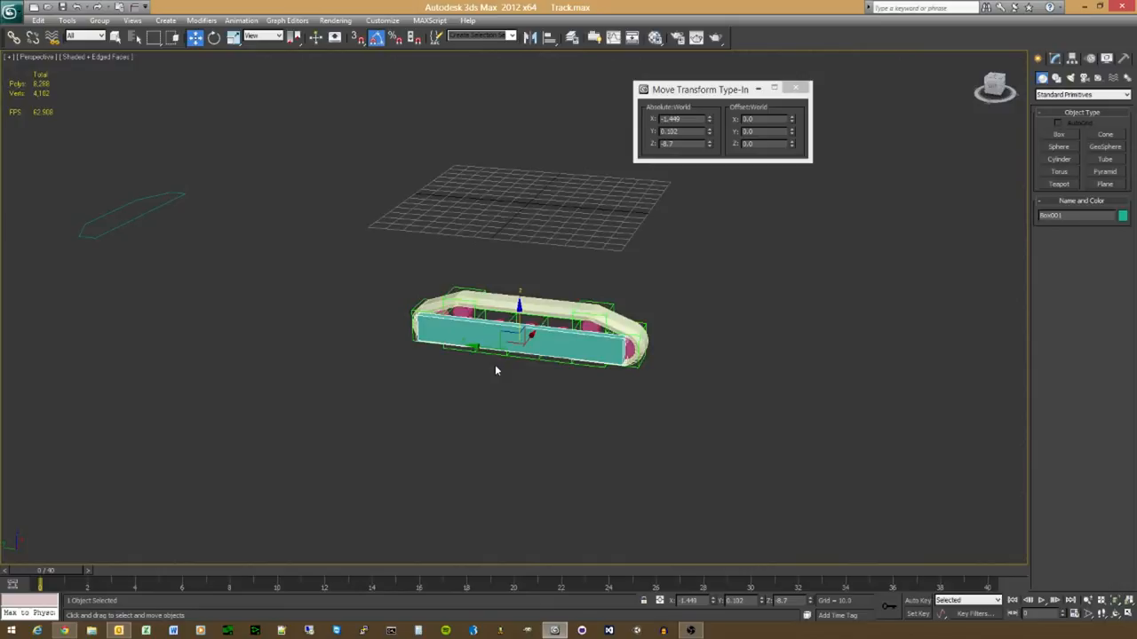
pyautogui.scroll(5, 494, 364)
pyautogui.moveTo(536, 460); pyautogui.dragTo(535, 422)
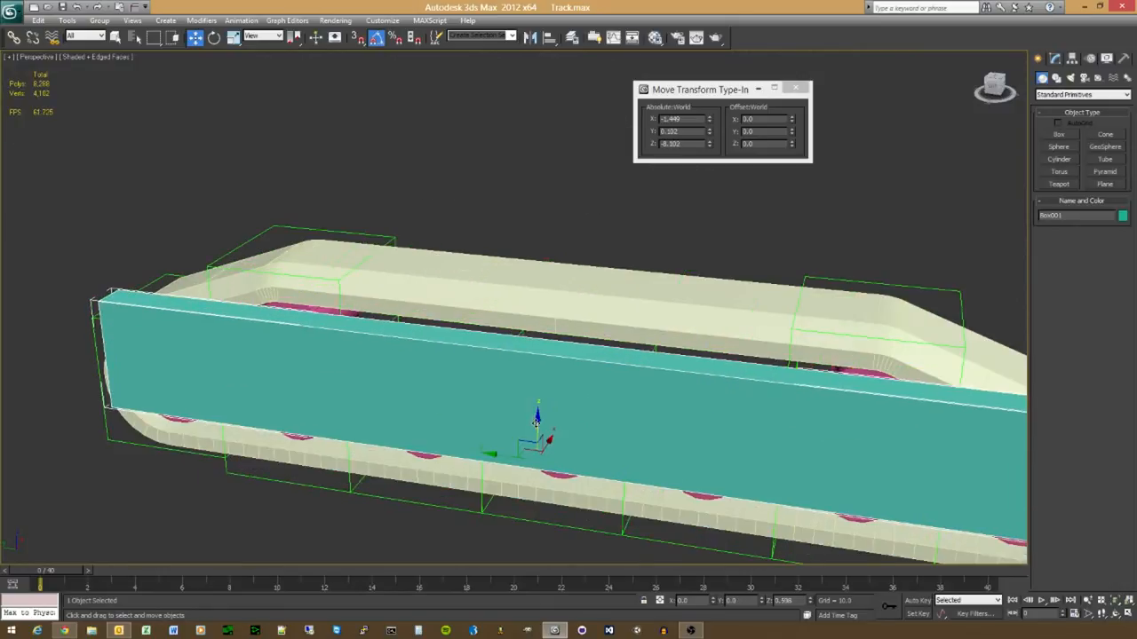
pyautogui.click(1055, 59)
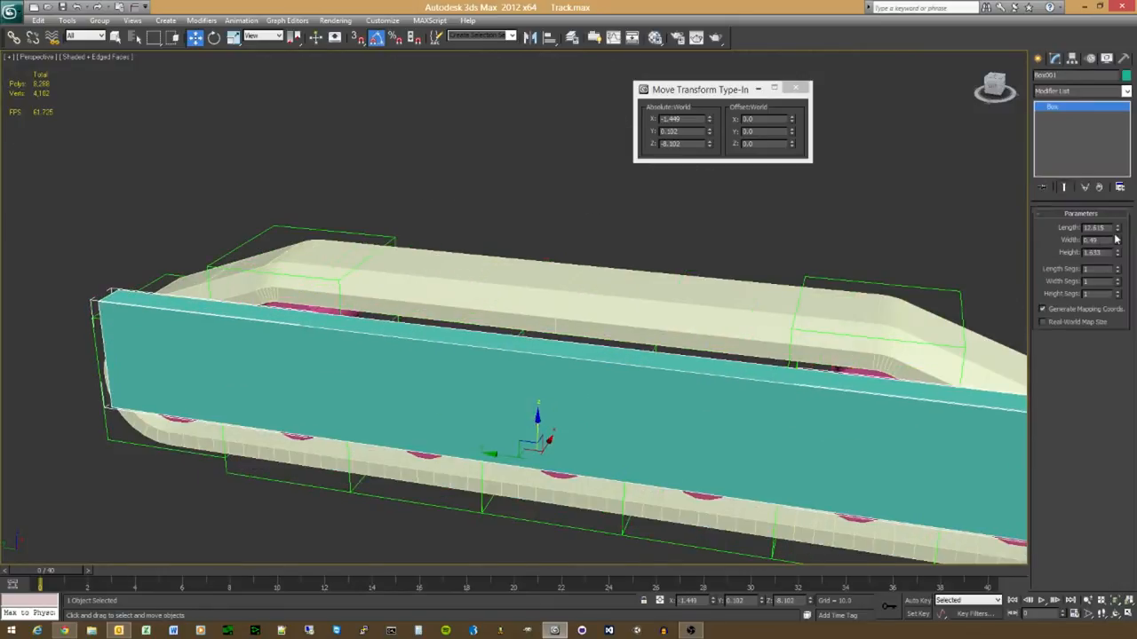
pyautogui.moveTo(1117, 253); pyautogui.dragTo(1108, 285)
# Step: Examine the box's position against the track and wheels from the Top view and several Perspective angles
pyautogui.keyDown('alt'); pyautogui.moveTo(653, 425); pyautogui.dragTo(456, 302, button='middle'); pyautogui.keyUp('alt')
pyautogui.scroll(-3, 436, 376)
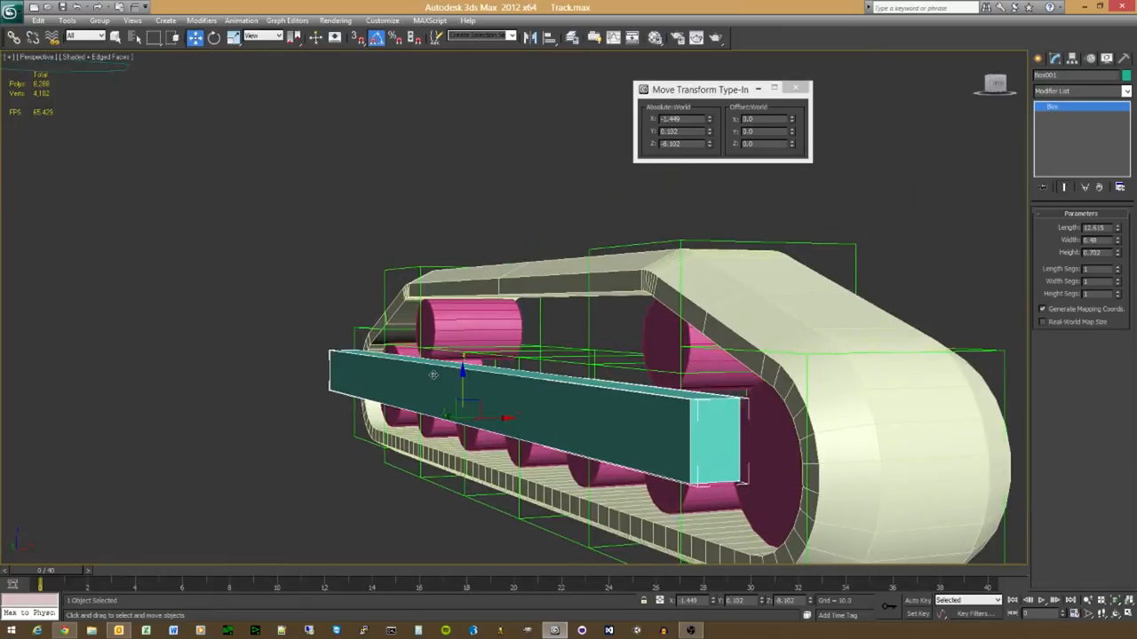
pyautogui.keyDown('alt'); pyautogui.moveTo(457, 383); pyautogui.dragTo(422, 403, button='middle'); pyautogui.keyUp('alt')
pyautogui.press('t')
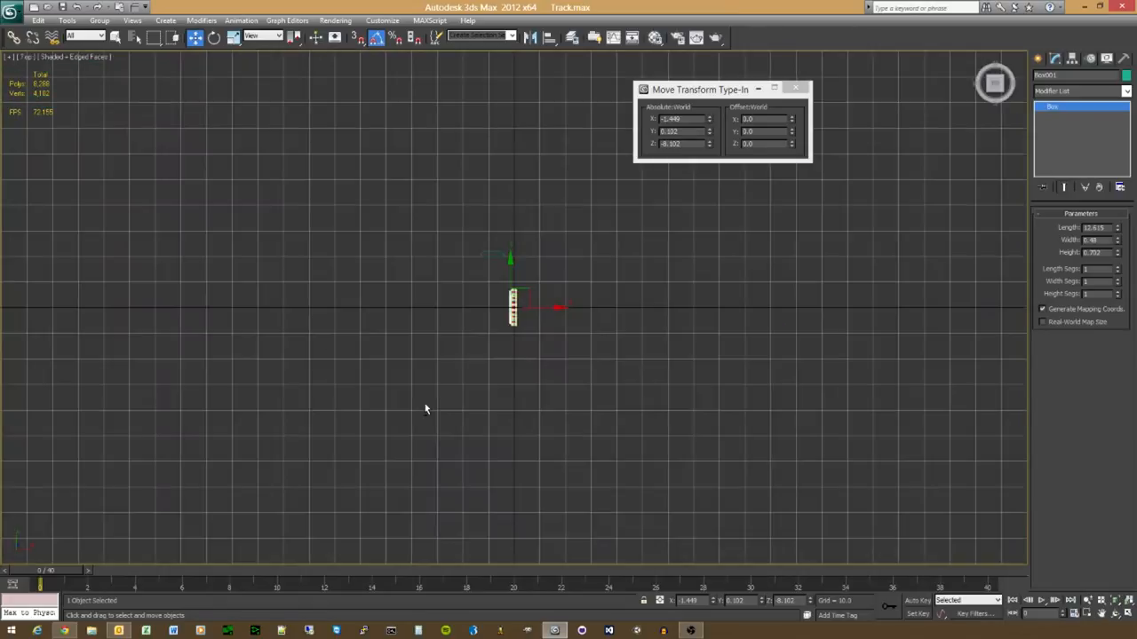
pyautogui.press('z')
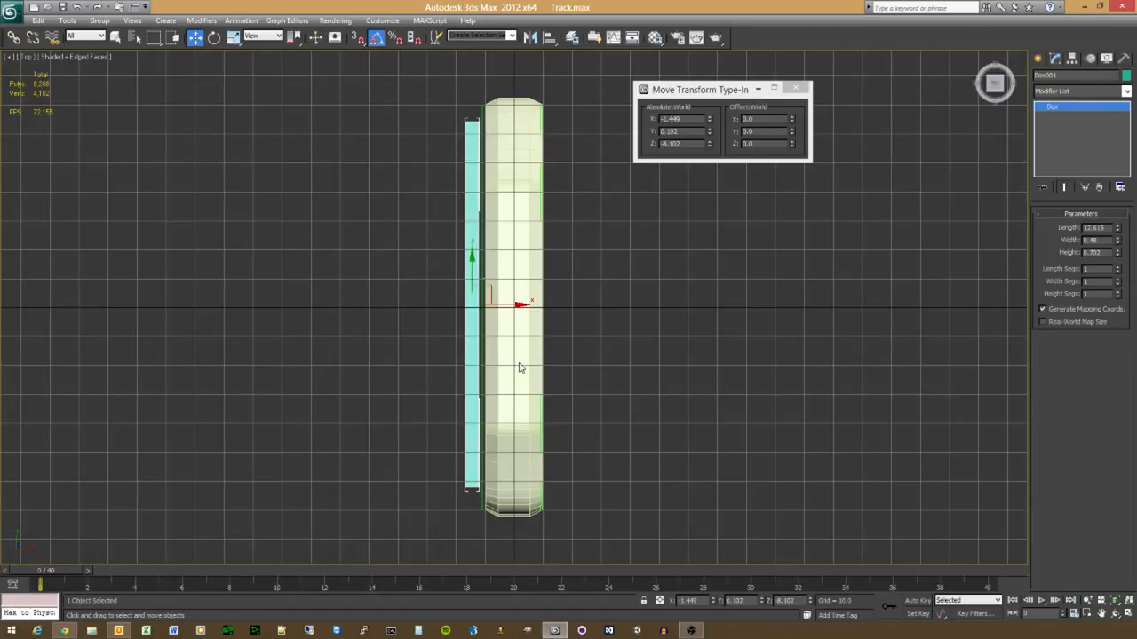
pyautogui.keyDown('alt'); pyautogui.moveTo(415, 386); pyautogui.dragTo(571, 310, button='middle'); pyautogui.keyUp('alt')
pyautogui.press('p')
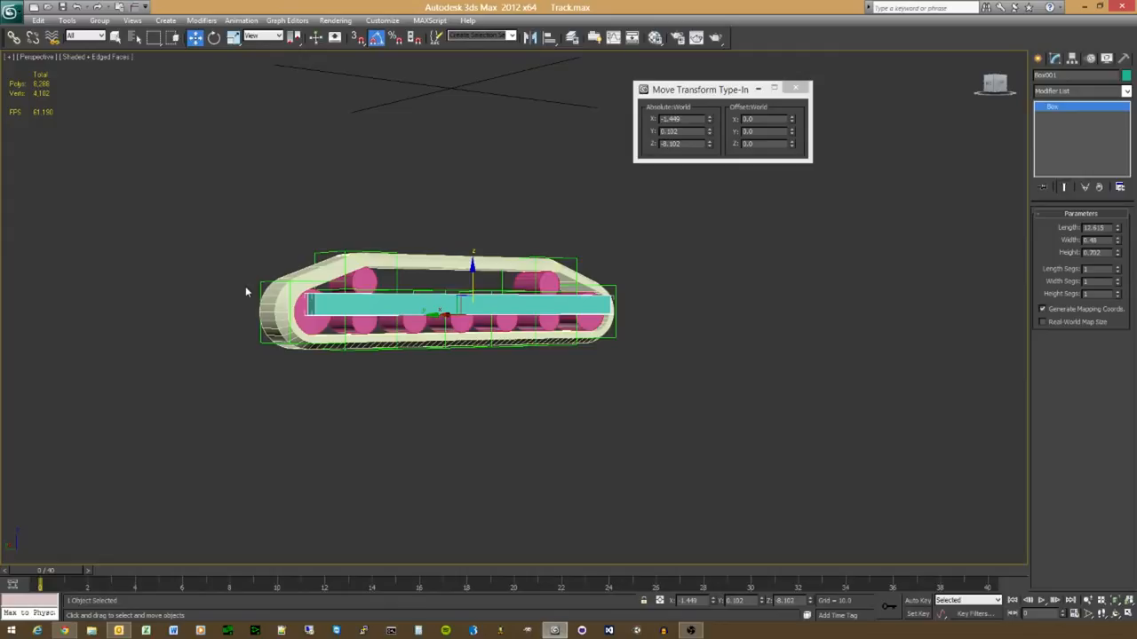
pyautogui.keyDown('alt'); pyautogui.moveTo(246, 291); pyautogui.dragTo(279, 301, button='middle'); pyautogui.keyUp('alt')
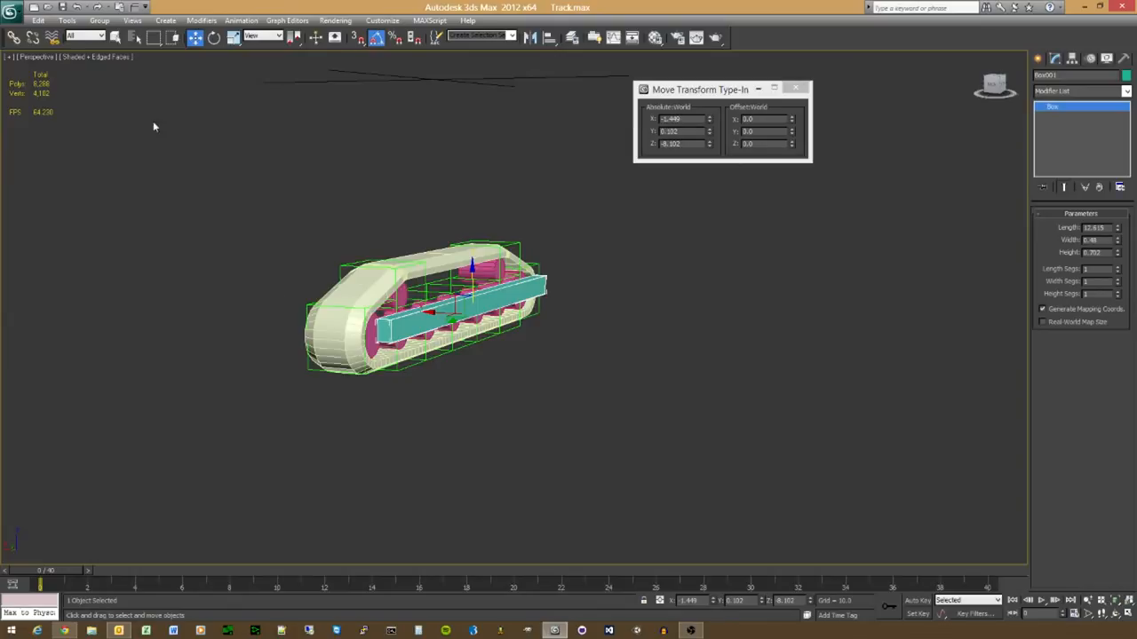
# Step: Select all the scene's geometry and dummies by name, including the box, wheels and track loft, leaving out the line shapes
pyautogui.click(10, 13)
pyautogui.click(505, 385)
pyautogui.click(133, 36)
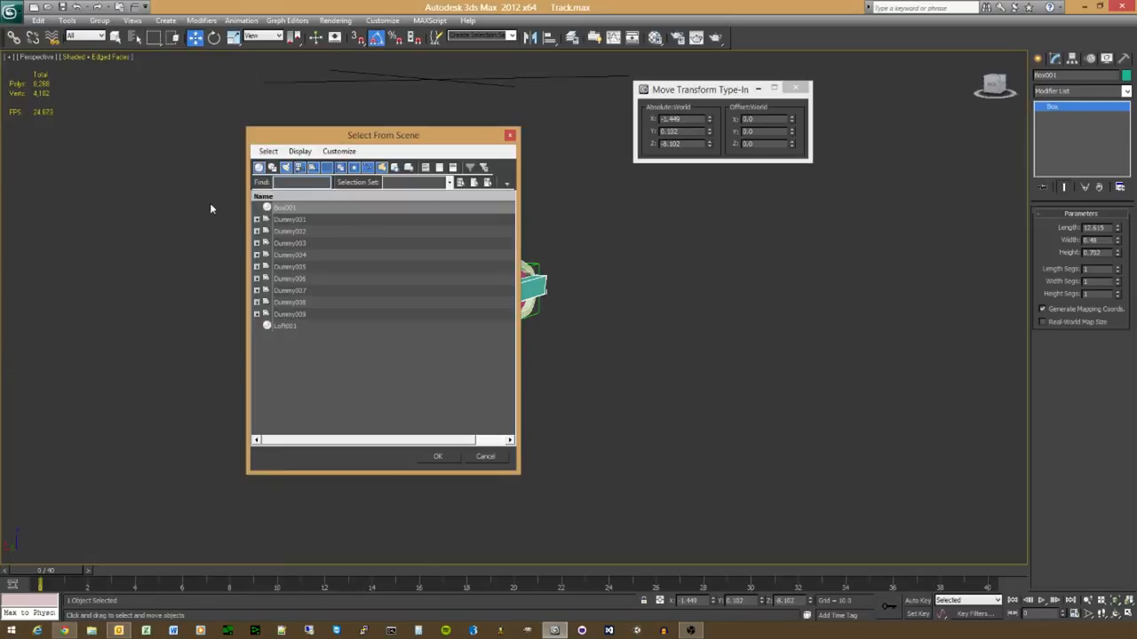
pyautogui.click(272, 167)
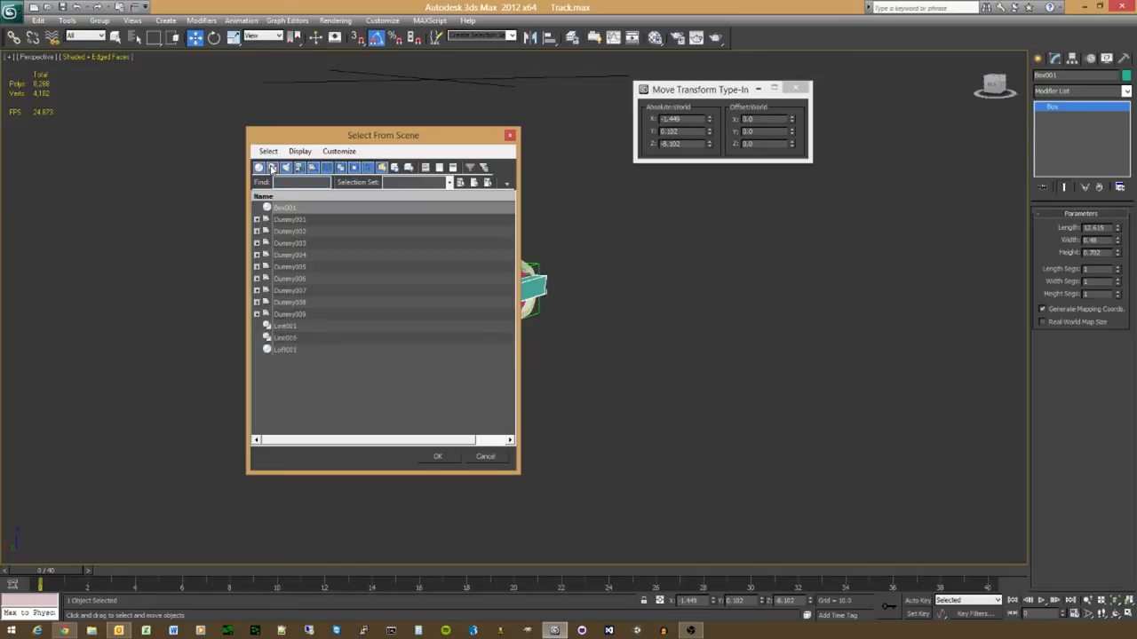
pyautogui.click(271, 167)
pyautogui.click(293, 330)
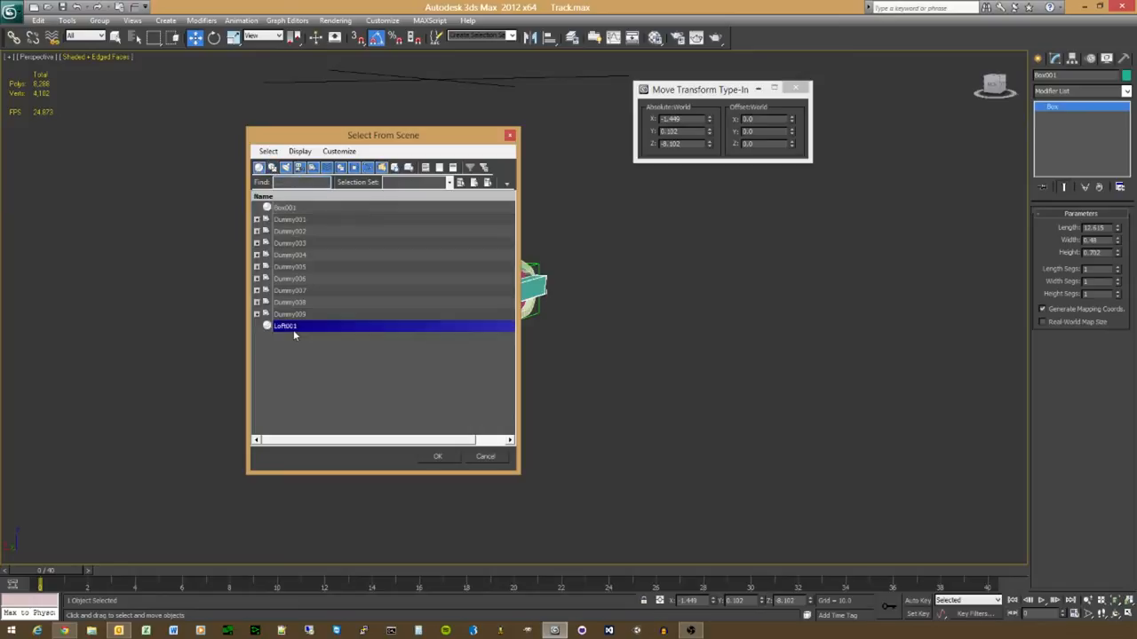
pyautogui.hotkey('ctrl', 'a')
pyautogui.click(440, 457)
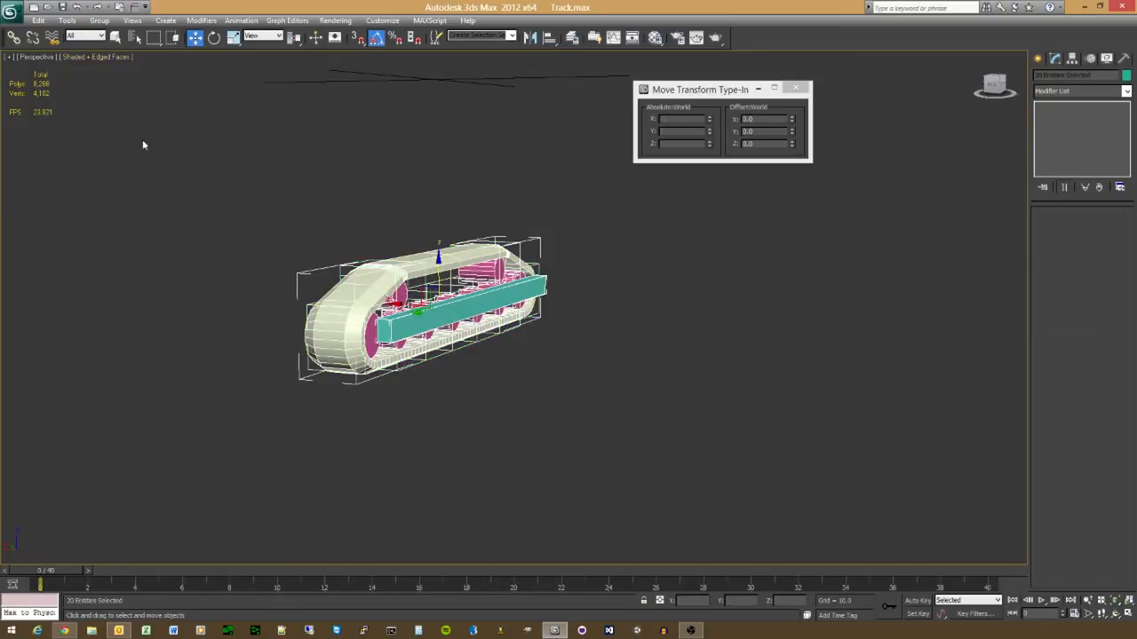
# Step: Start an export of only the selected objects and browse to the Assets folder of KSP422 inside Unity422
pyautogui.click(11, 13)
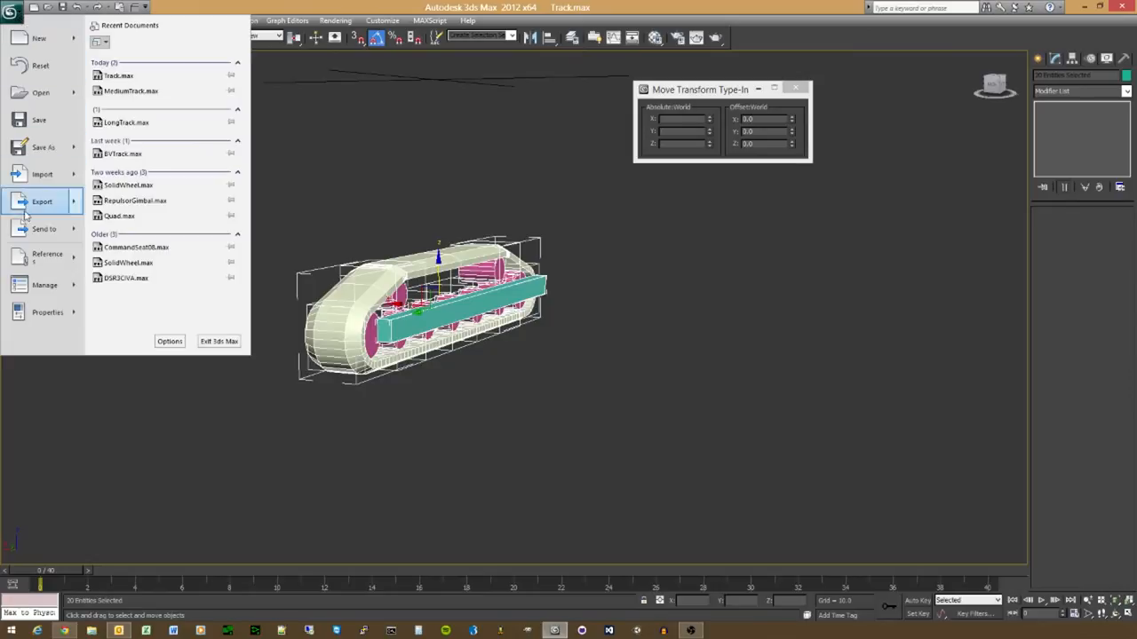
pyautogui.moveTo(43, 201)
pyautogui.click(133, 98)
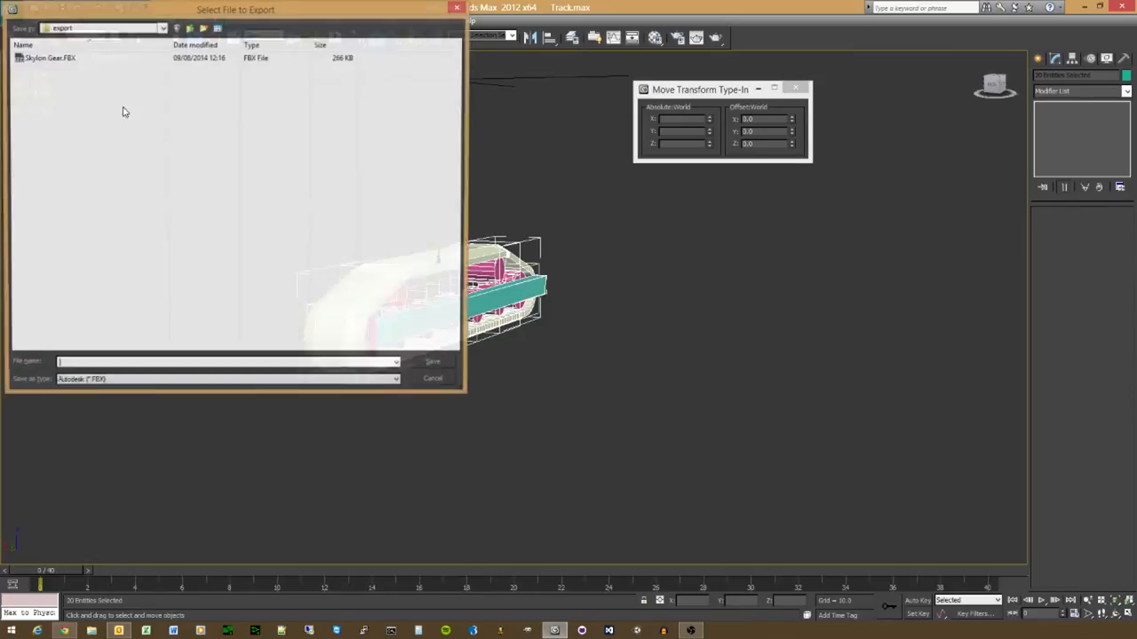
pyautogui.click(162, 28)
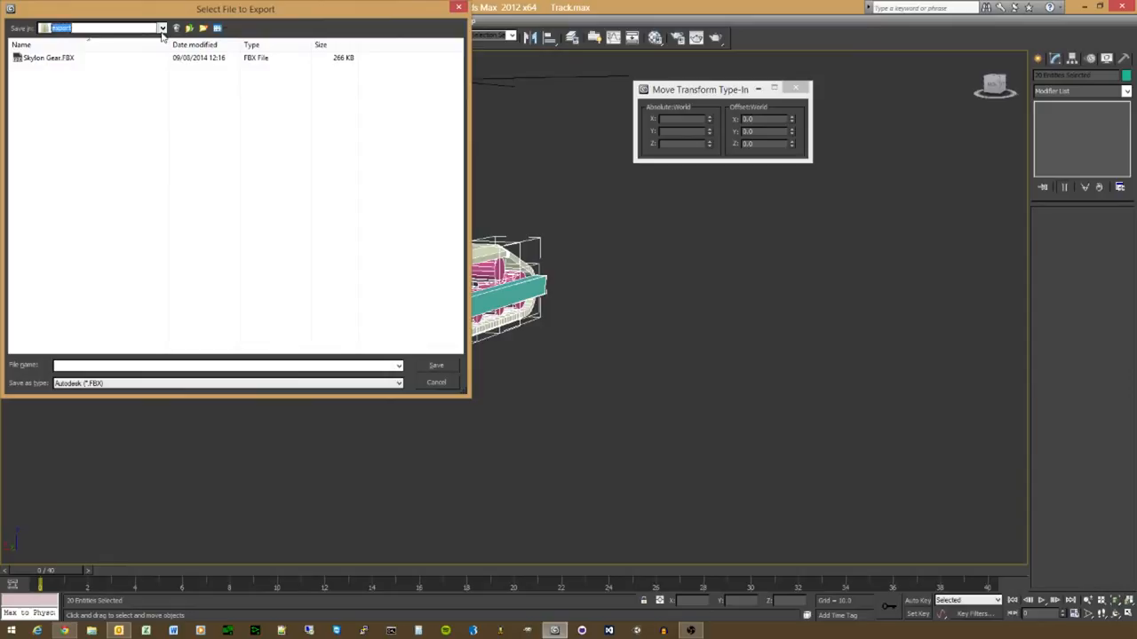
pyautogui.click(187, 32)
pyautogui.click(189, 28)
pyautogui.click(189, 27)
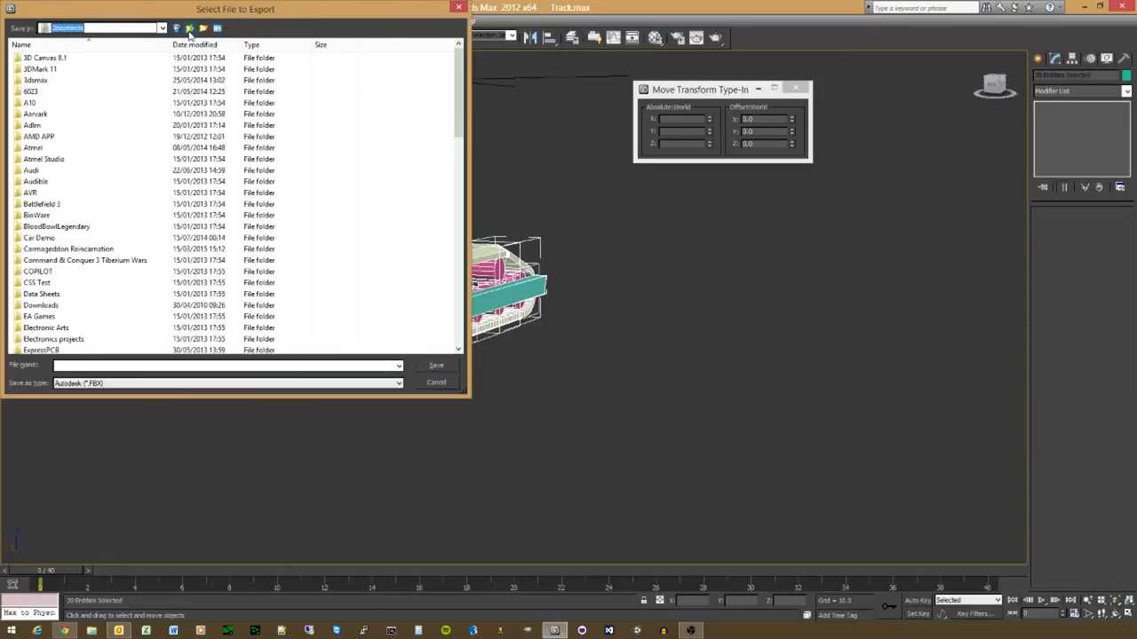
pyautogui.scroll(-20, 107, 222)
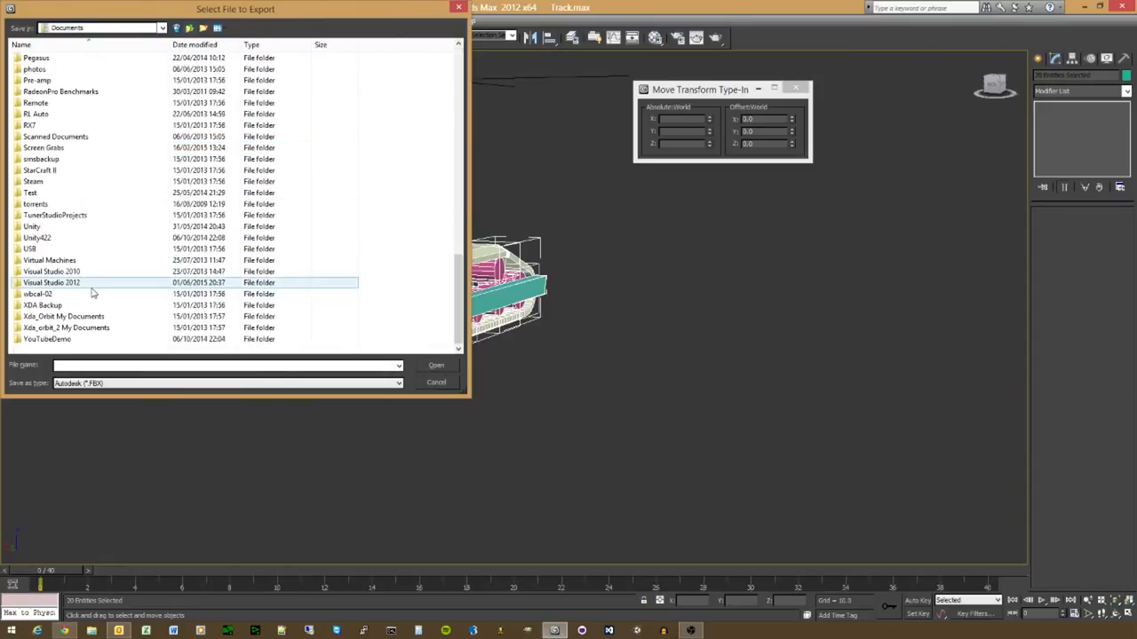
pyautogui.click(53, 238)
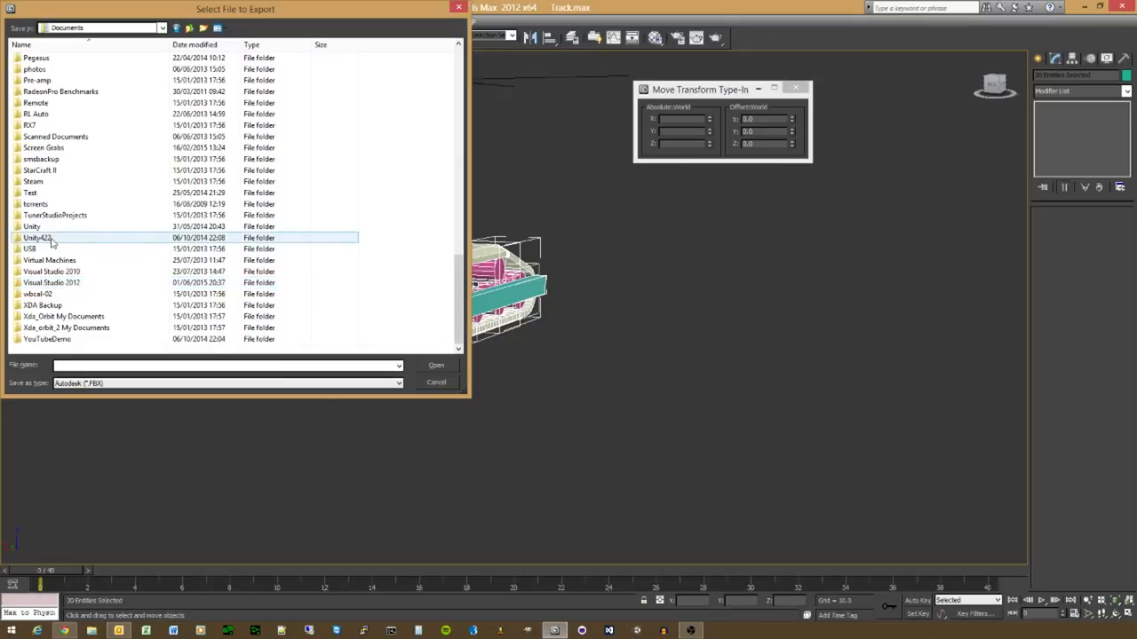
pyautogui.doubleClick(53, 238)
pyautogui.click(43, 70)
pyautogui.doubleClick(42, 69)
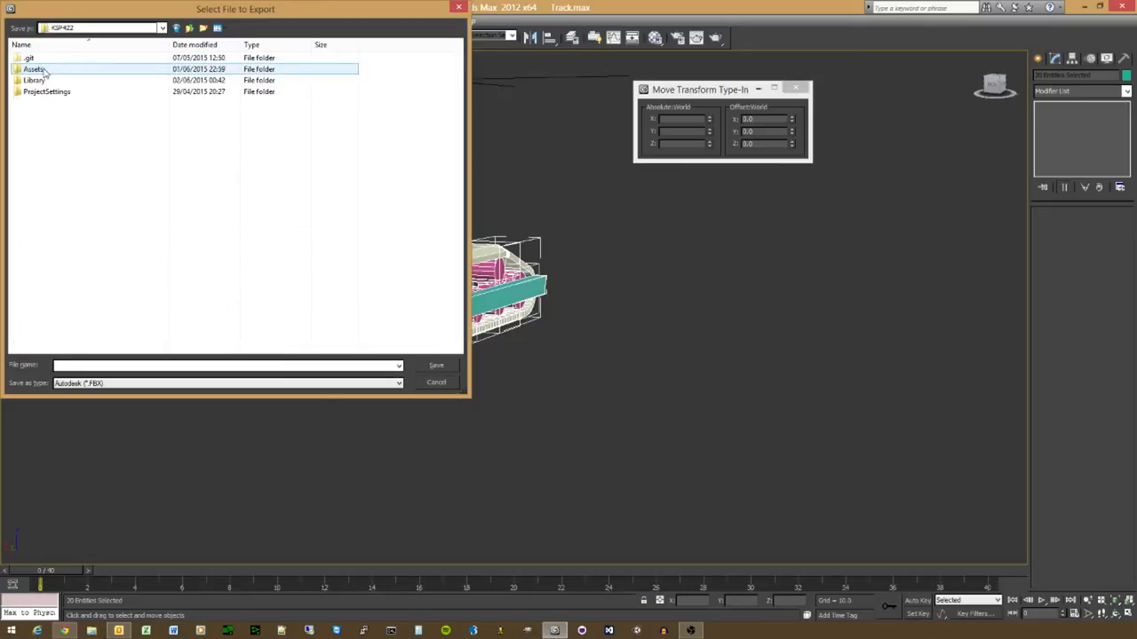
pyautogui.doubleClick(43, 69)
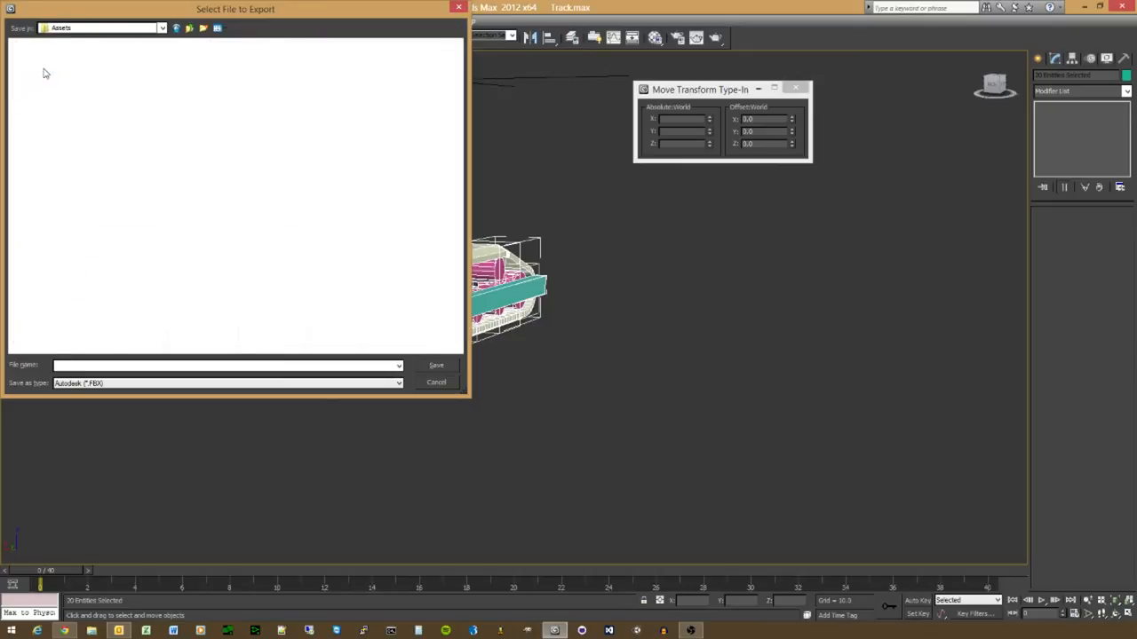
pyautogui.click(149, 365)
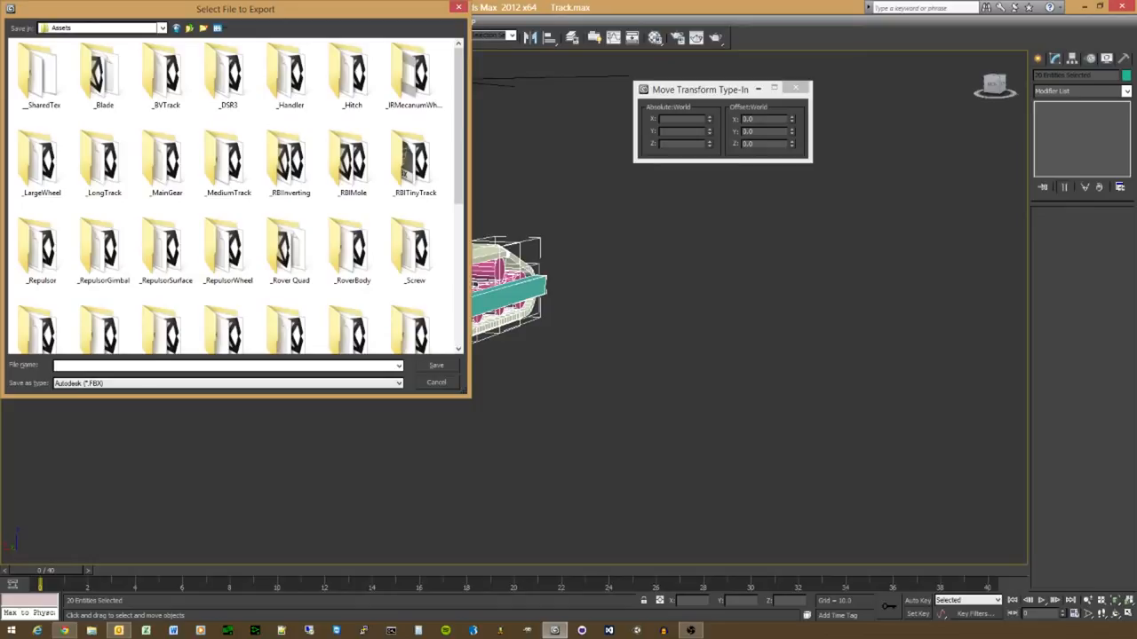
pyautogui.write('_TwitchTrack')
pyautogui.press('Return')
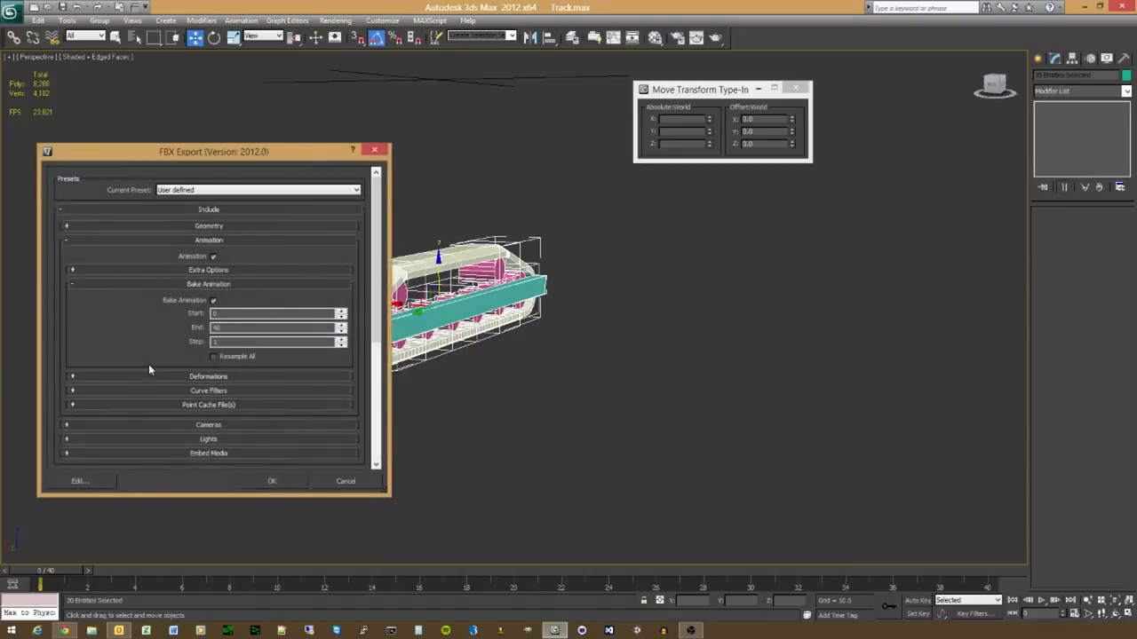
pyautogui.press('Return')
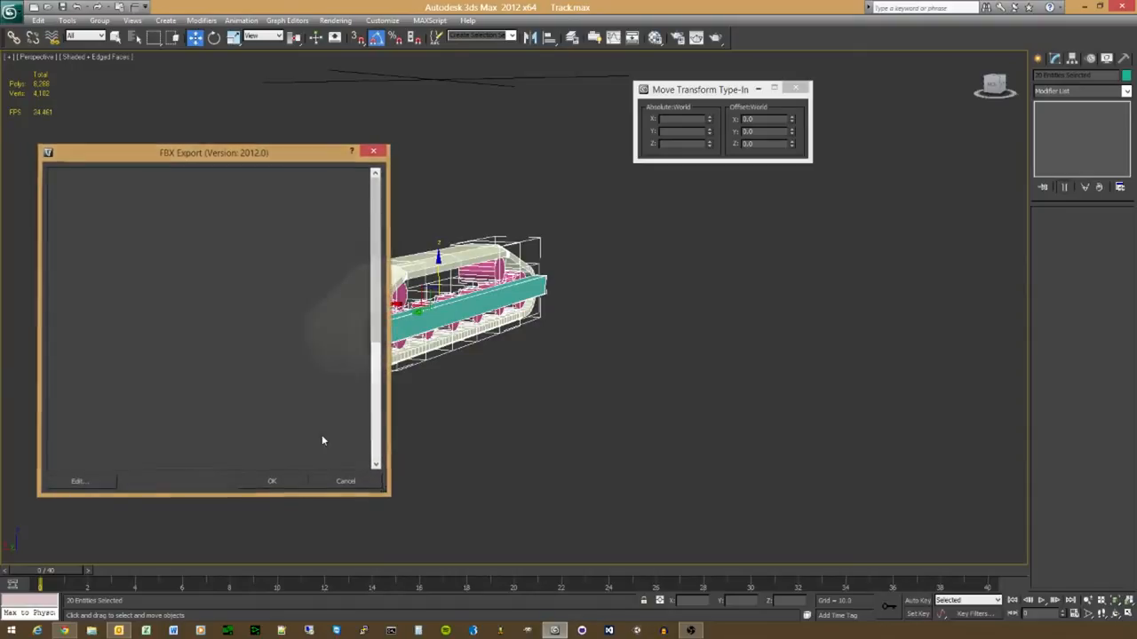
# Step: Restart the export of the selected objects, creating and opening a new folder named _TwitchTrack in Assets
pyautogui.click(11, 11)
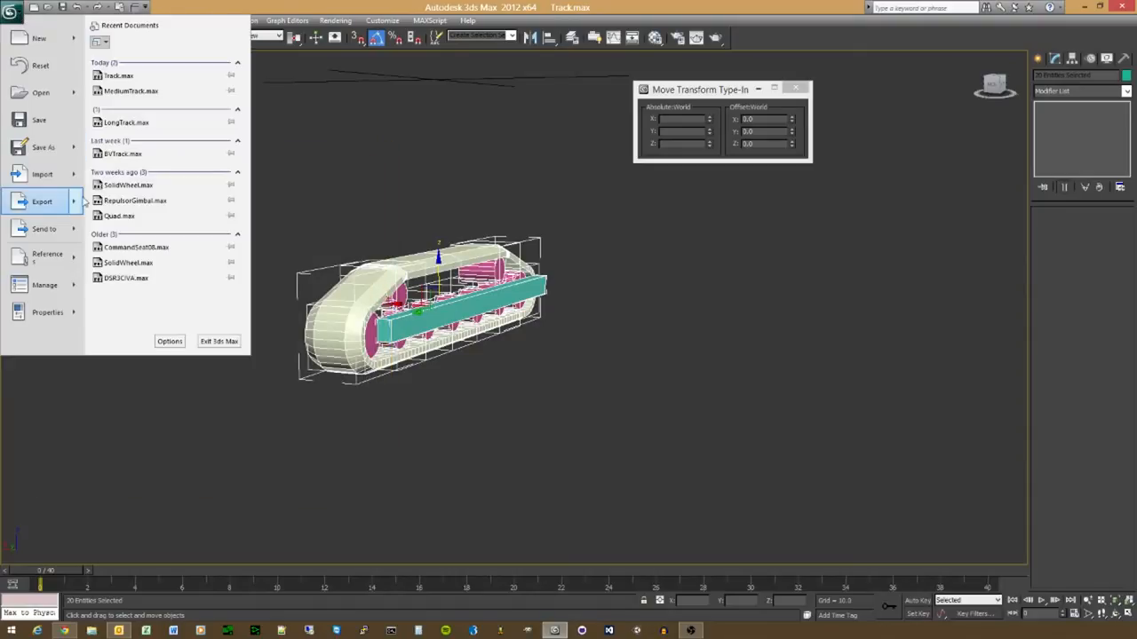
pyautogui.moveTo(35, 217)
pyautogui.click(125, 99)
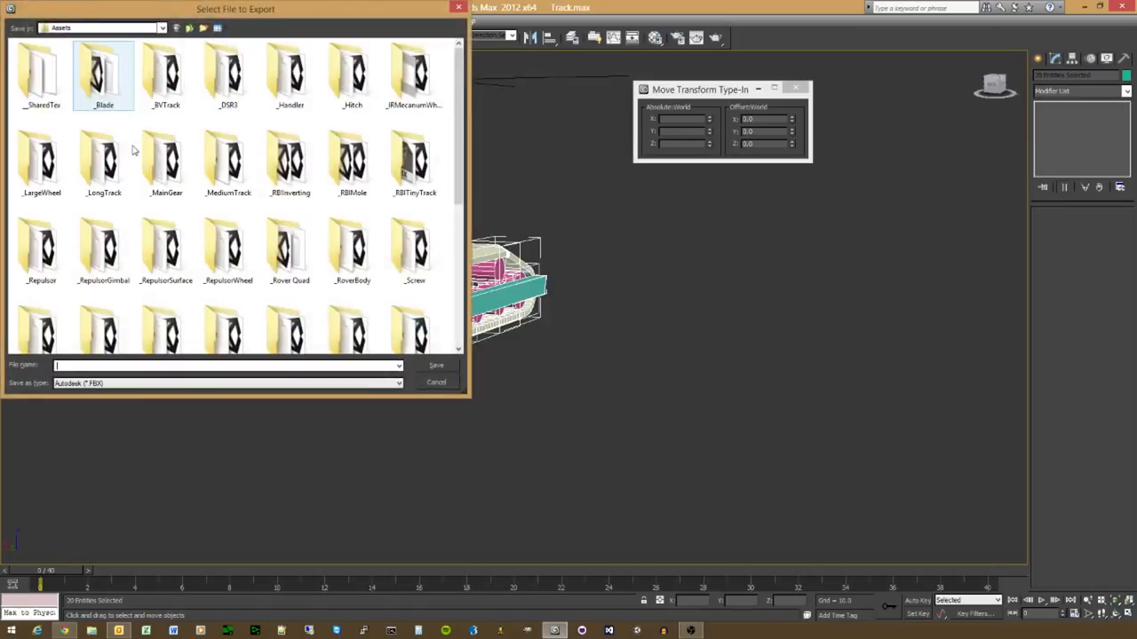
pyautogui.click(203, 27)
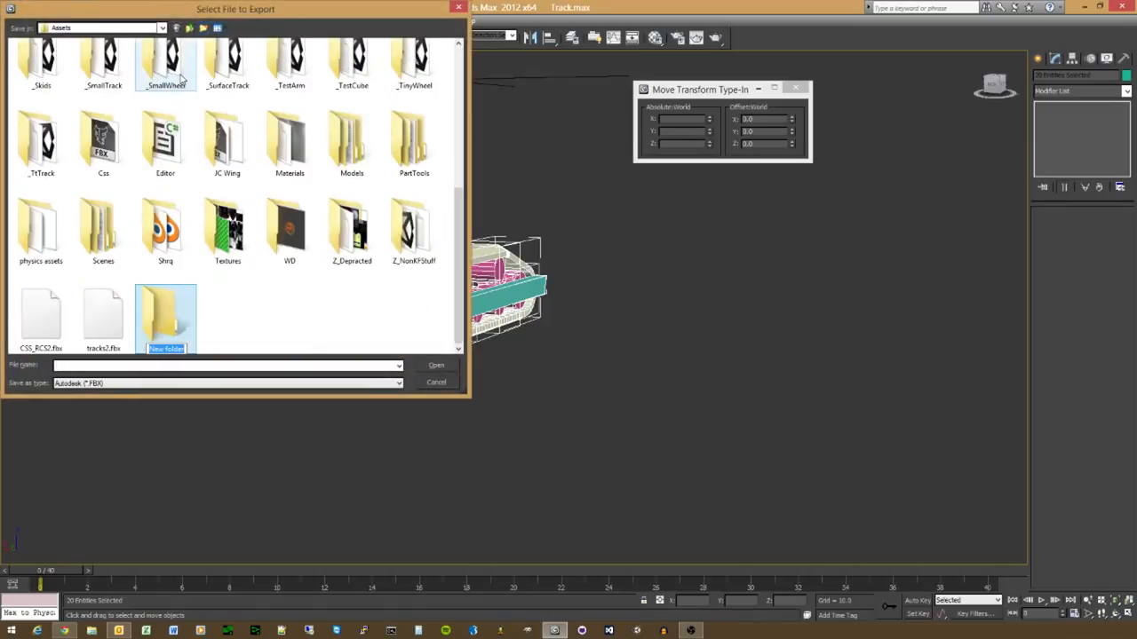
pyautogui.write('_Tw')
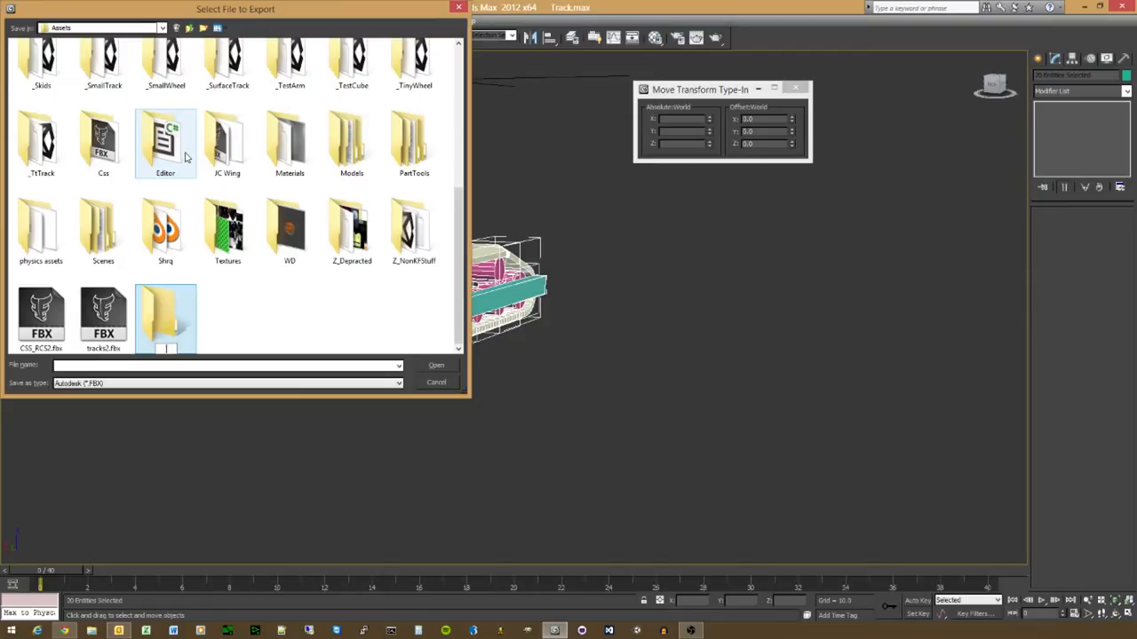
pyautogui.write('itchTrack')
pyautogui.press('Return')
pyautogui.press('Return')
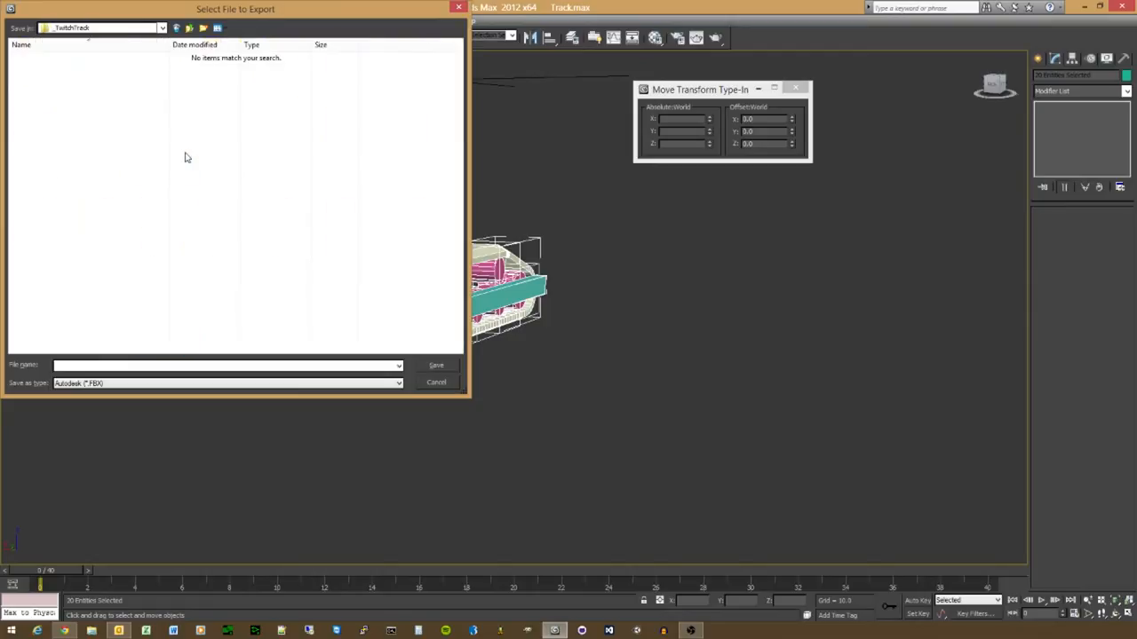
# Step: Name the export file Track, set its format to Autodesk Collada (*.DAE), and save it in the _TwitchTrack folder
pyautogui.click(181, 365)
pyautogui.write('Track')
pyautogui.click(190, 383)
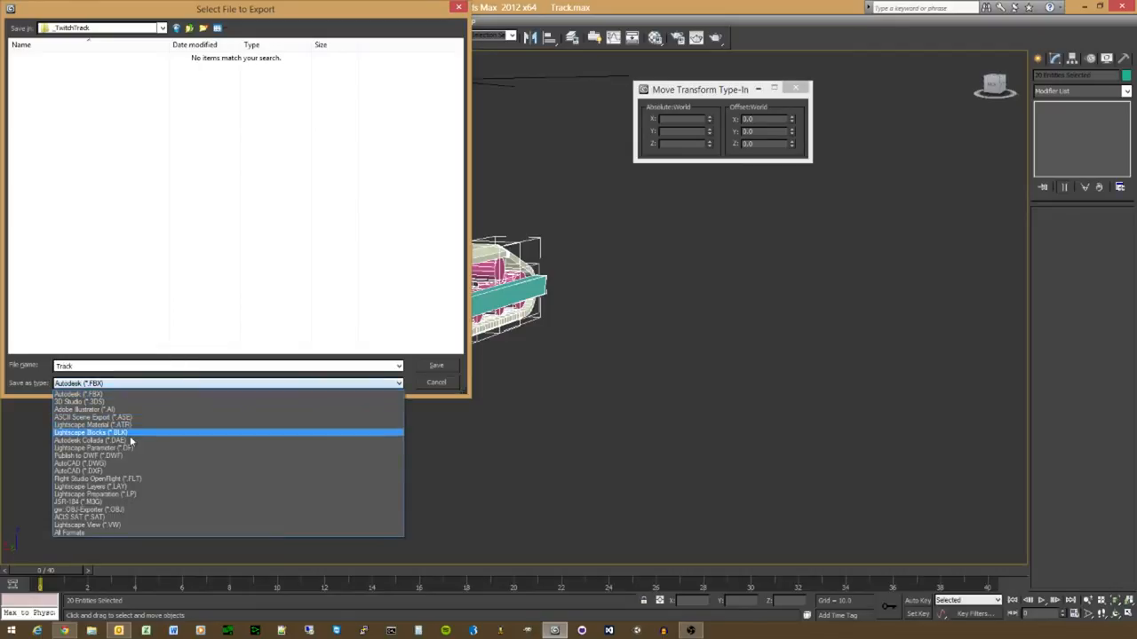
pyautogui.click(131, 439)
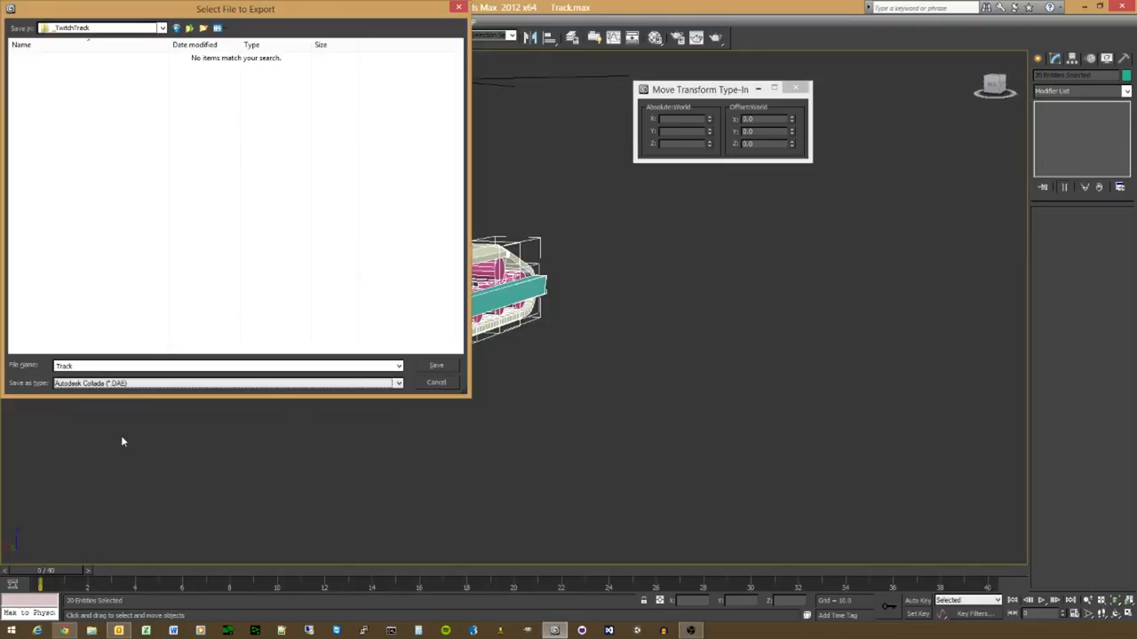
pyautogui.click(436, 366)
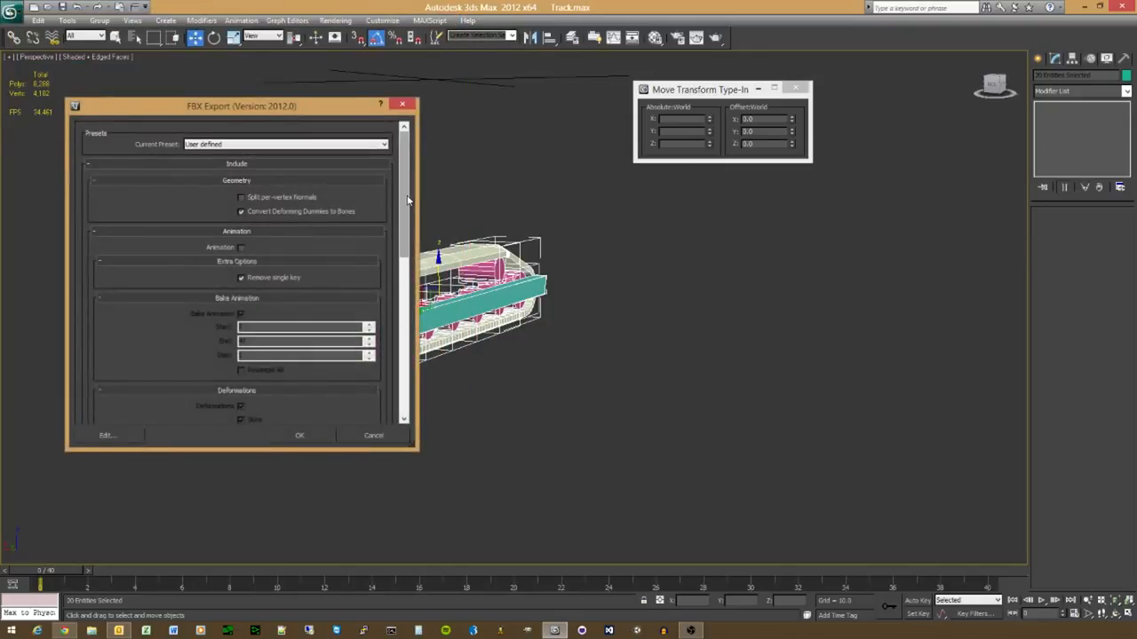
# Step: Enable Animation in the export options so that skin deformations are included, check the units and axis settings, and run the export
pyautogui.moveTo(407, 200); pyautogui.dragTo(408, 238)
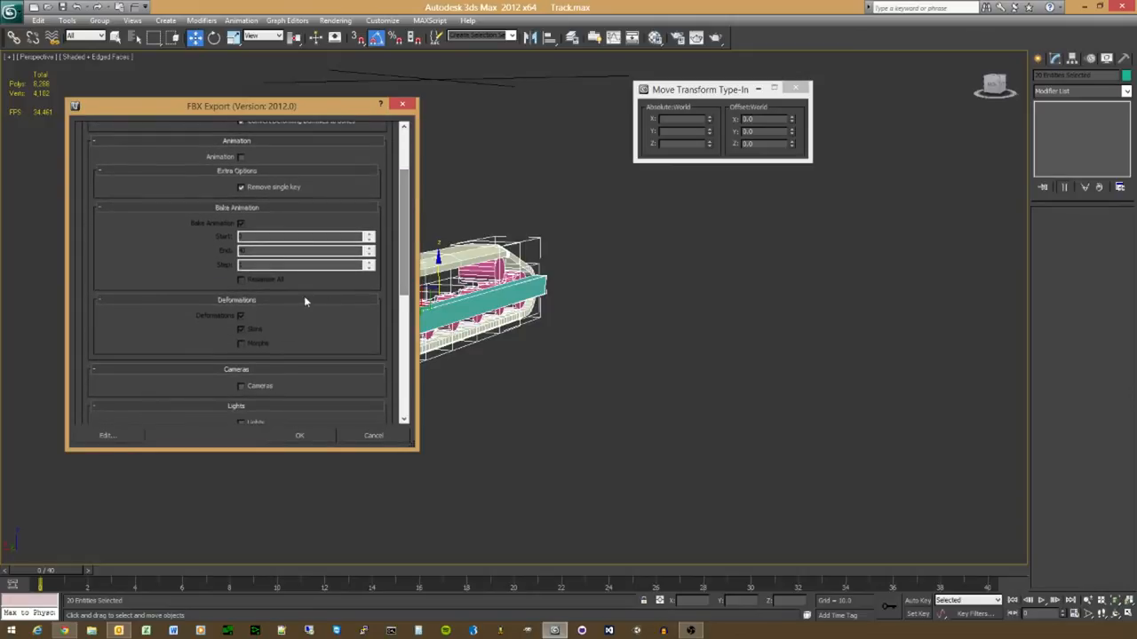
pyautogui.moveTo(408, 242); pyautogui.dragTo(408, 250)
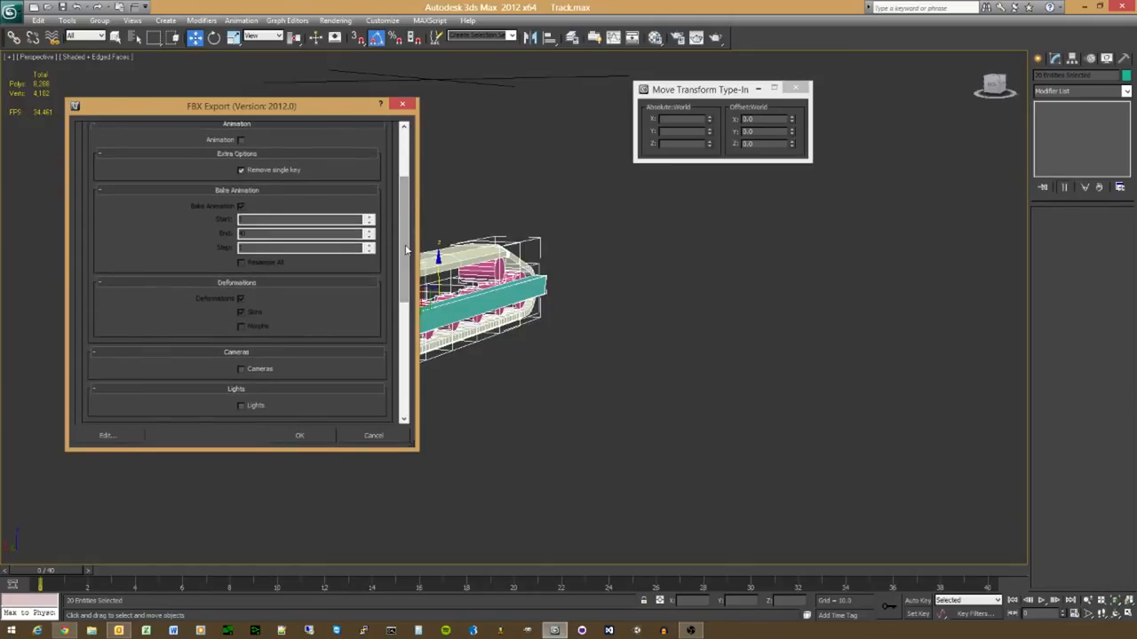
pyautogui.click(241, 312)
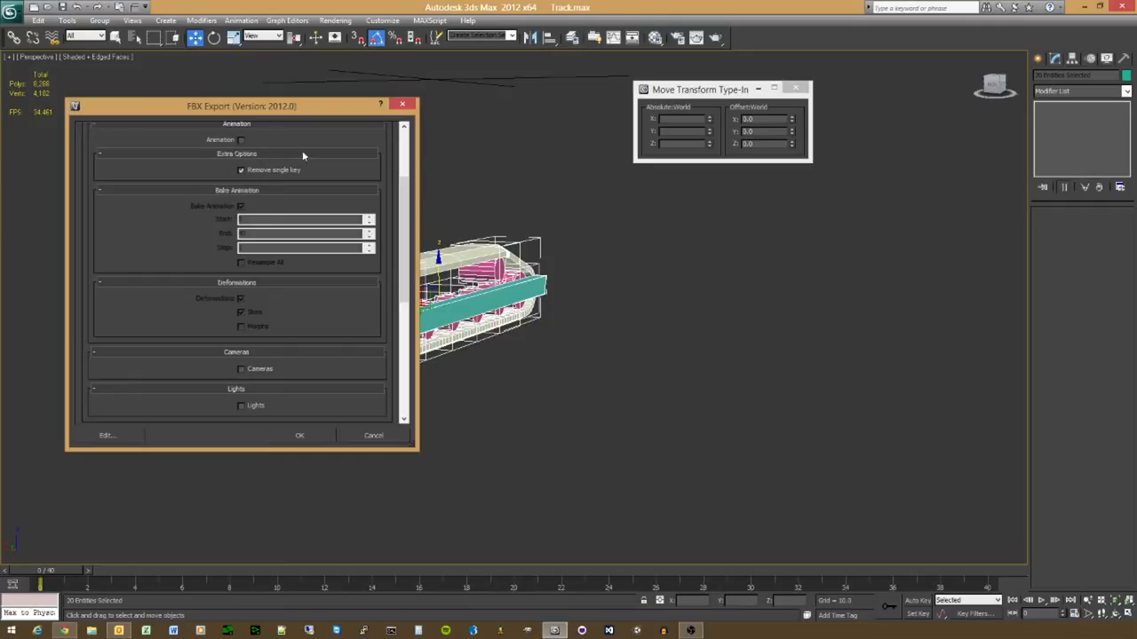
pyautogui.click(242, 140)
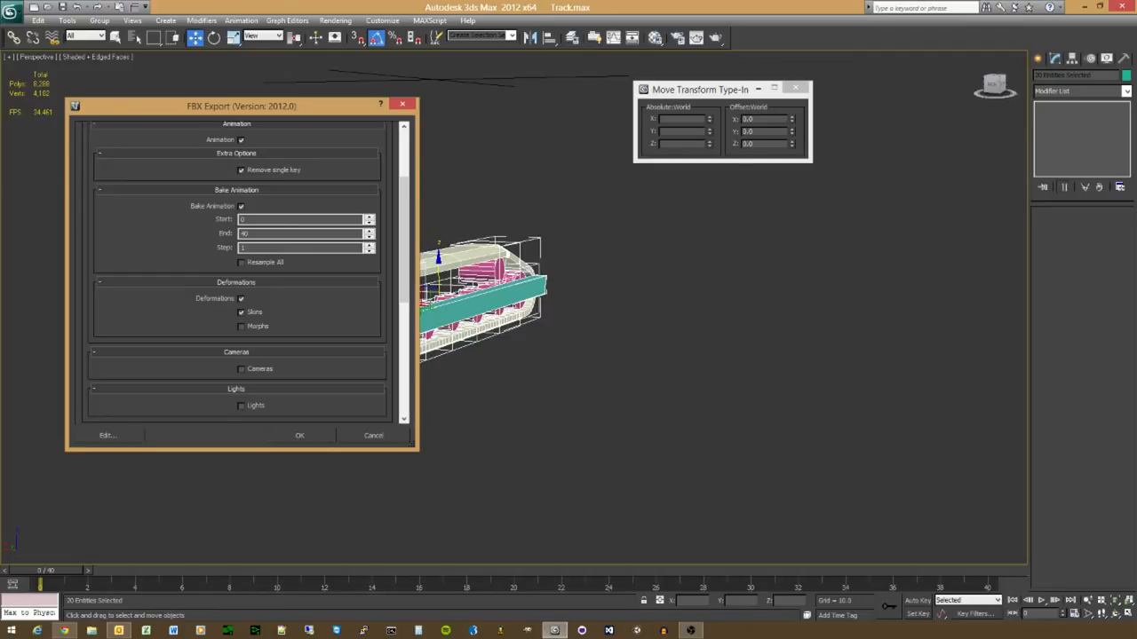
pyautogui.hotkey('alt', 'Tab')
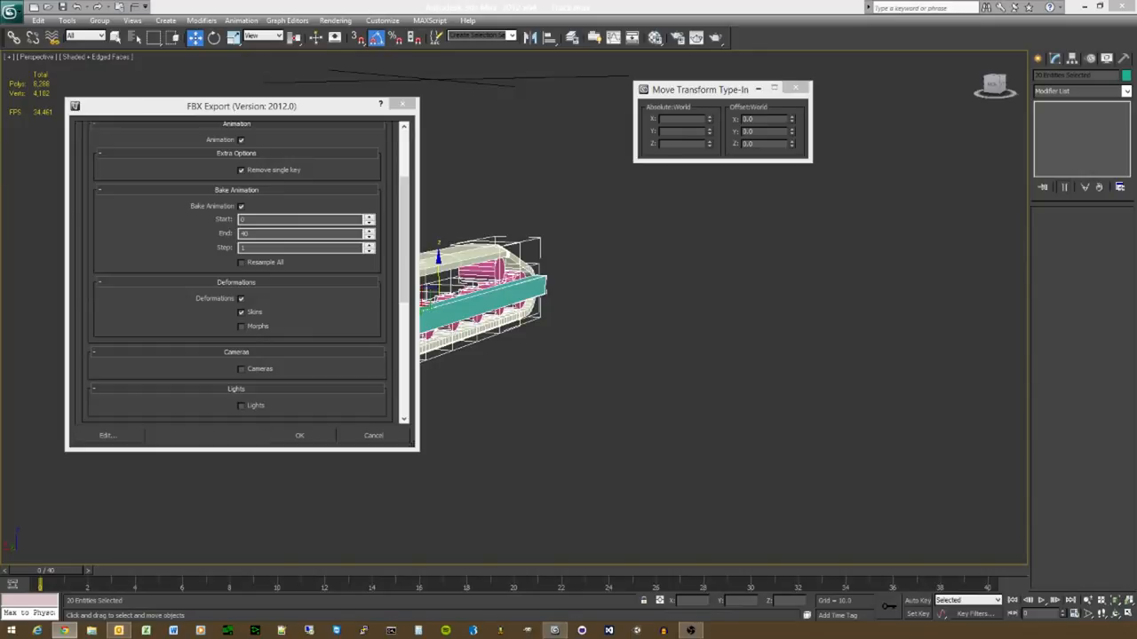
pyautogui.click(411, 288)
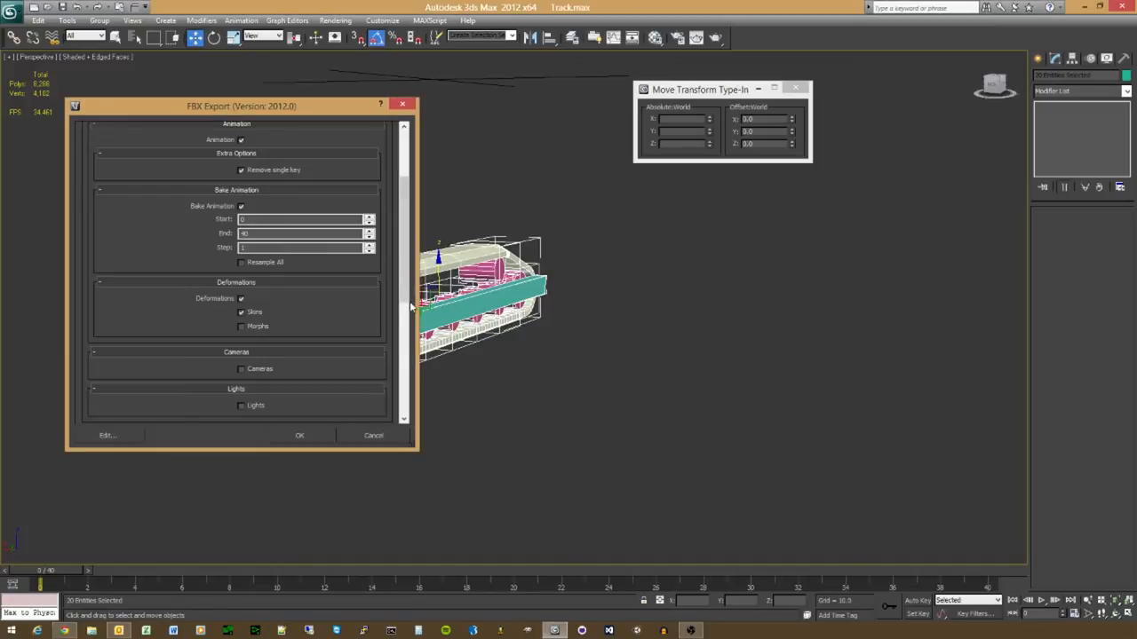
pyautogui.moveTo(404, 300); pyautogui.dragTo(391, 322)
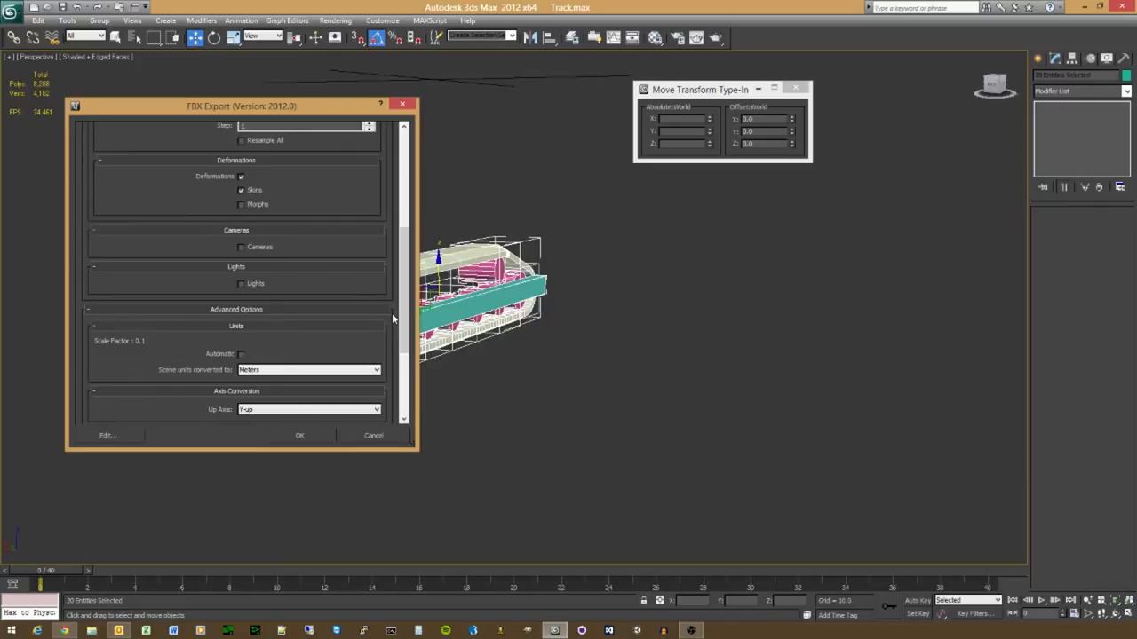
pyautogui.scroll(-3, 405, 316)
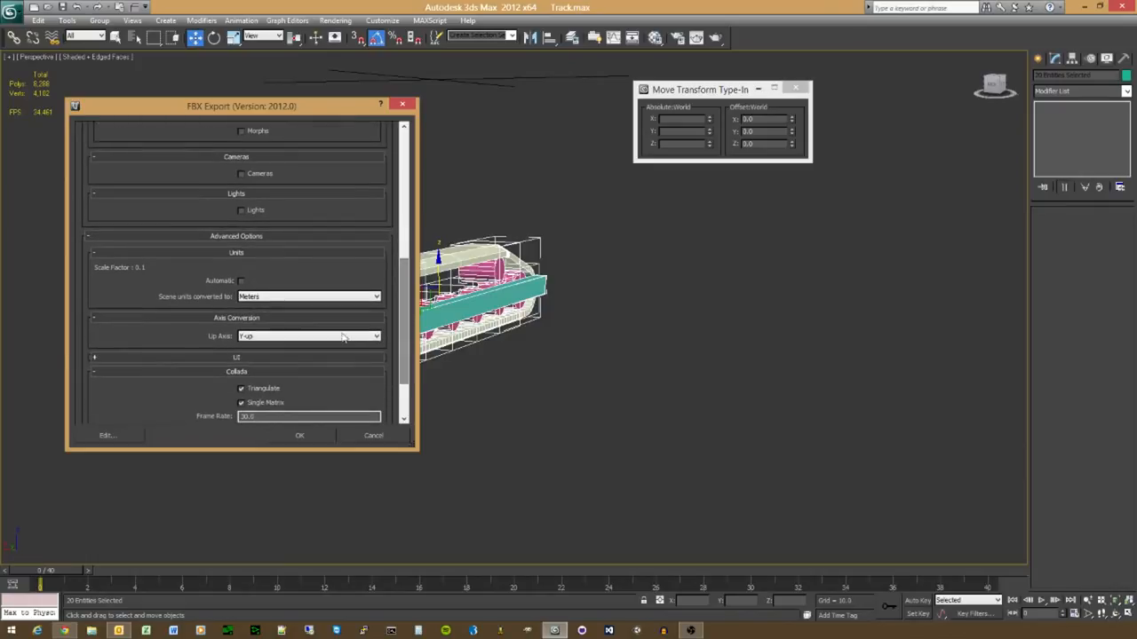
pyautogui.click(300, 435)
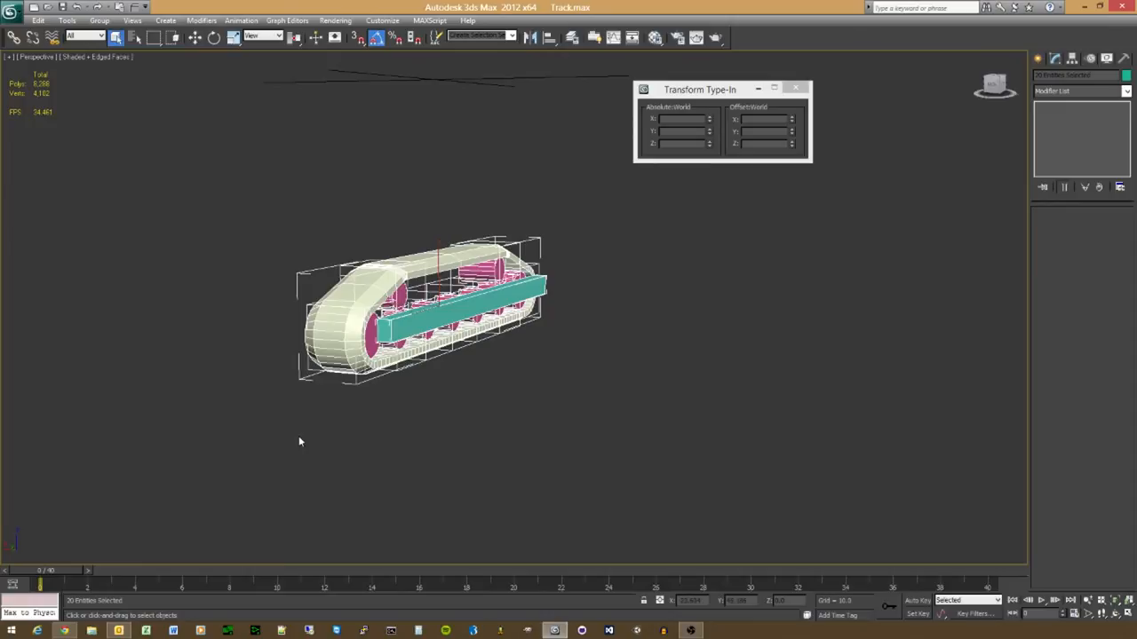
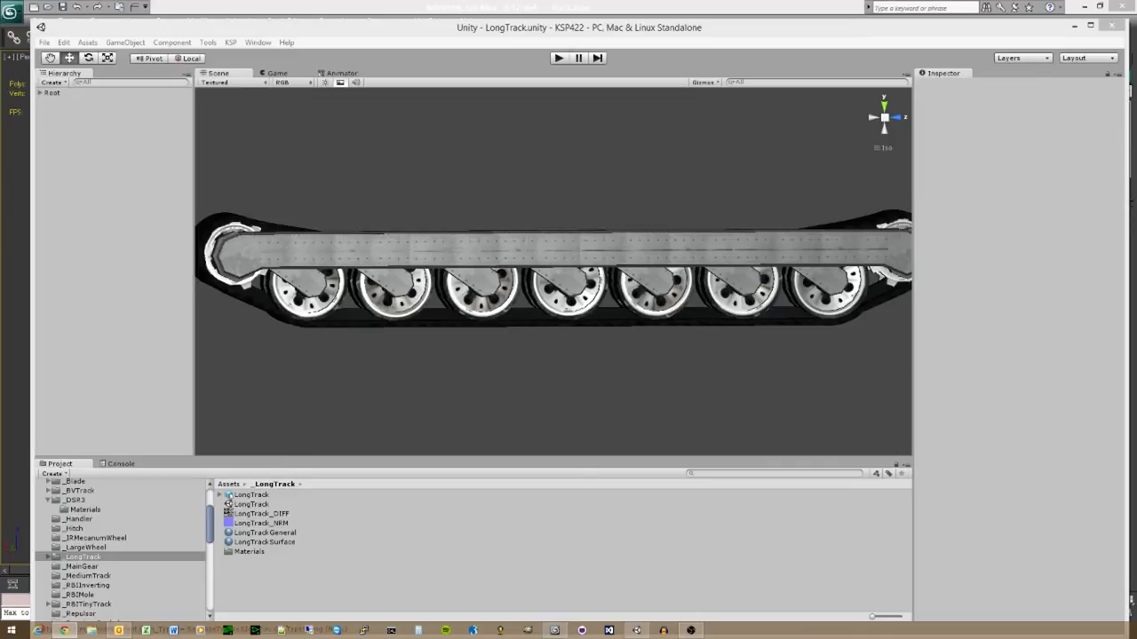
# Step: Switch to Unity and examine the LongTrack scene's Root hierarchy, its skinned Track object and the Part Tools settings on Root
pyautogui.click(363, 356)
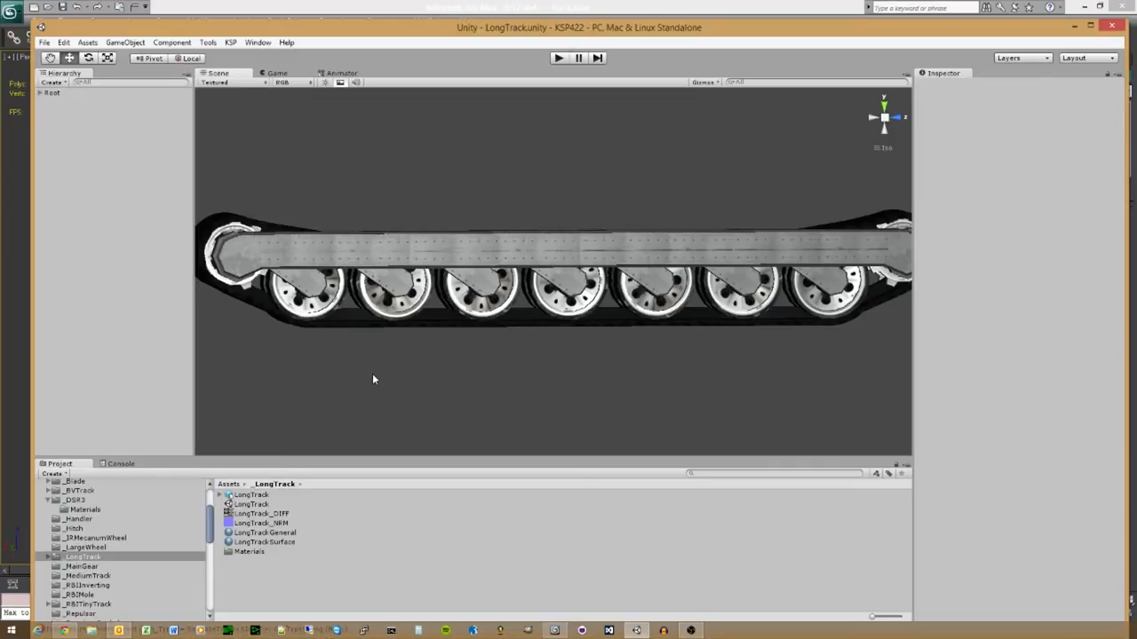
pyautogui.keyDown('alt'); pyautogui.moveTo(370, 376); pyautogui.dragTo(800, 401); pyautogui.keyUp('alt')
pyautogui.click(40, 93)
pyautogui.click(49, 94)
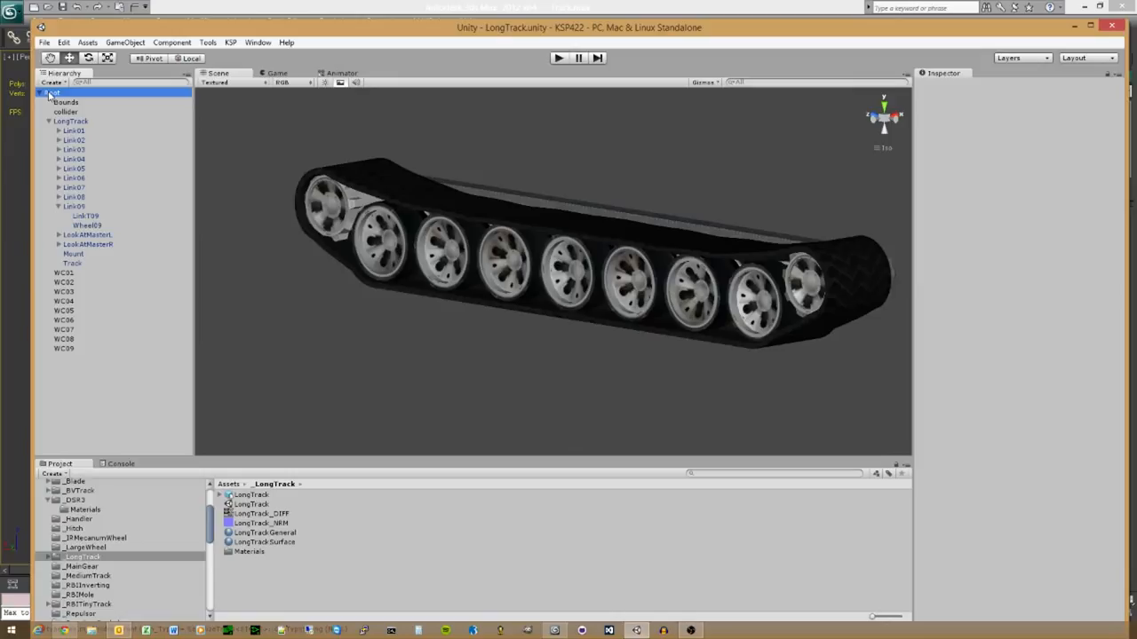
pyautogui.click(137, 263)
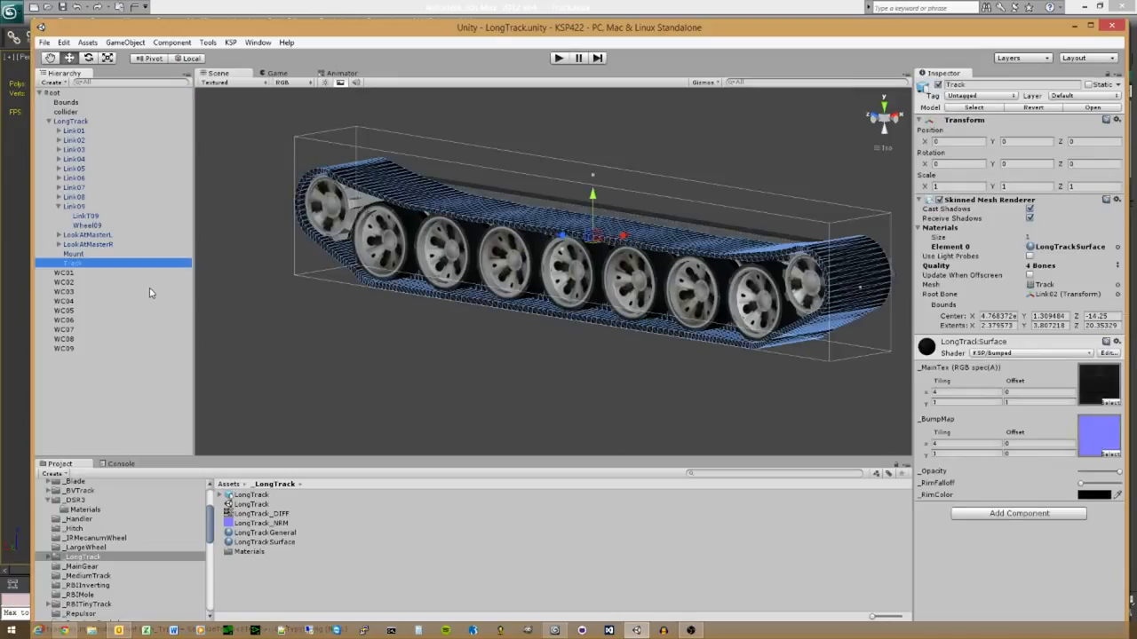
pyautogui.click(57, 95)
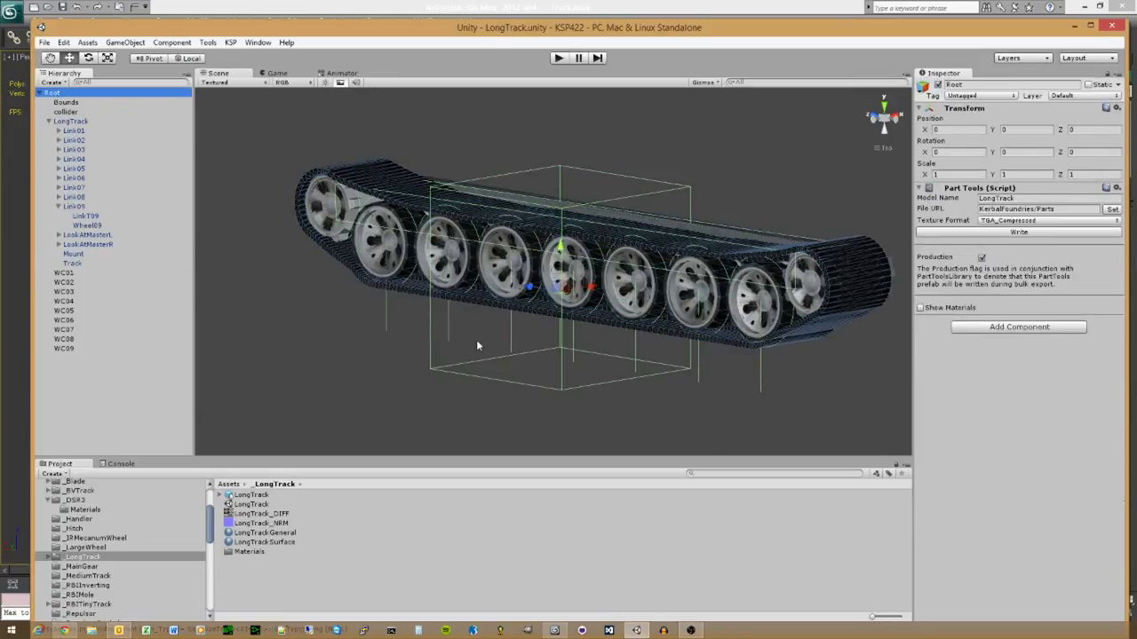
pyautogui.keyDown('alt'); pyautogui.moveTo(476, 339); pyautogui.dragTo(506, 335); pyautogui.keyUp('alt')
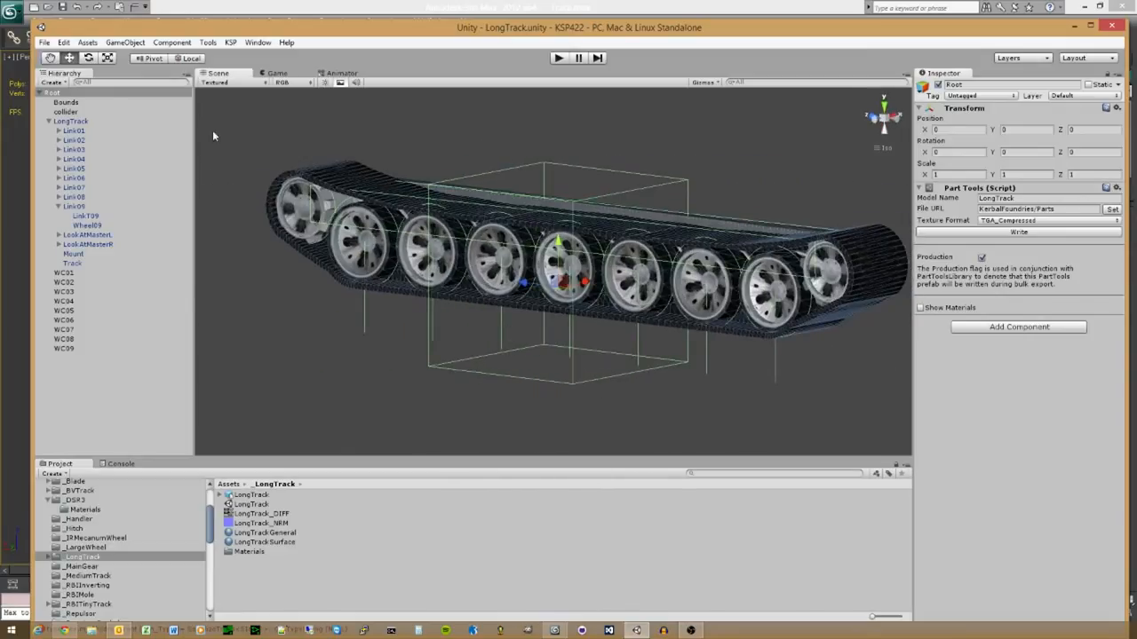
# Step: Create a new scene and delete its Main Camera
pyautogui.click(43, 42)
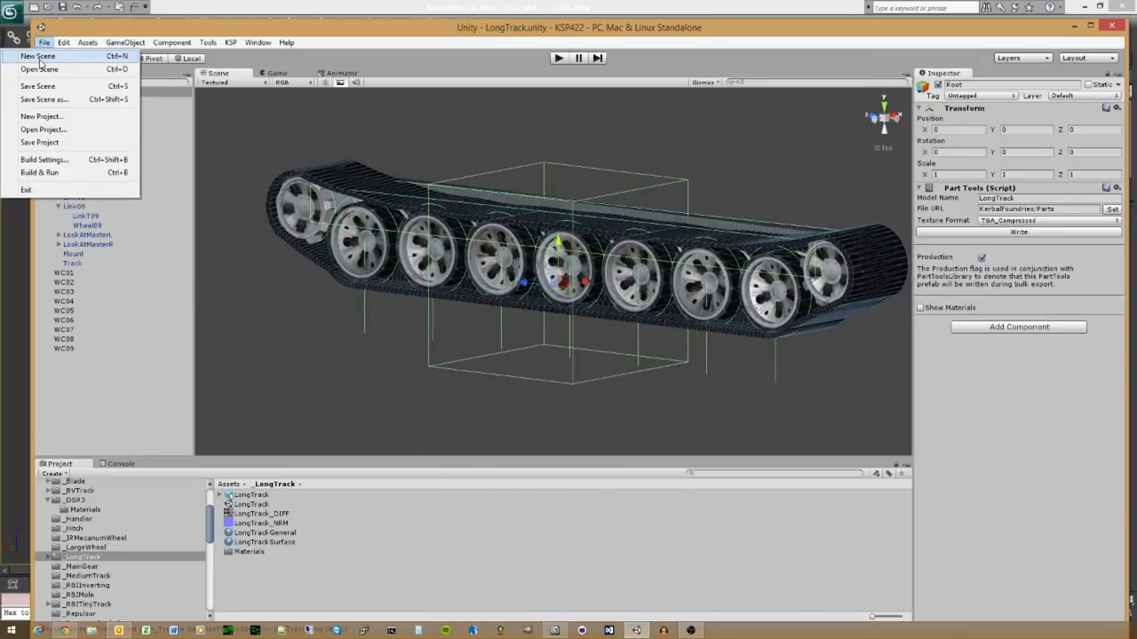
pyautogui.click(39, 57)
pyautogui.click(82, 97)
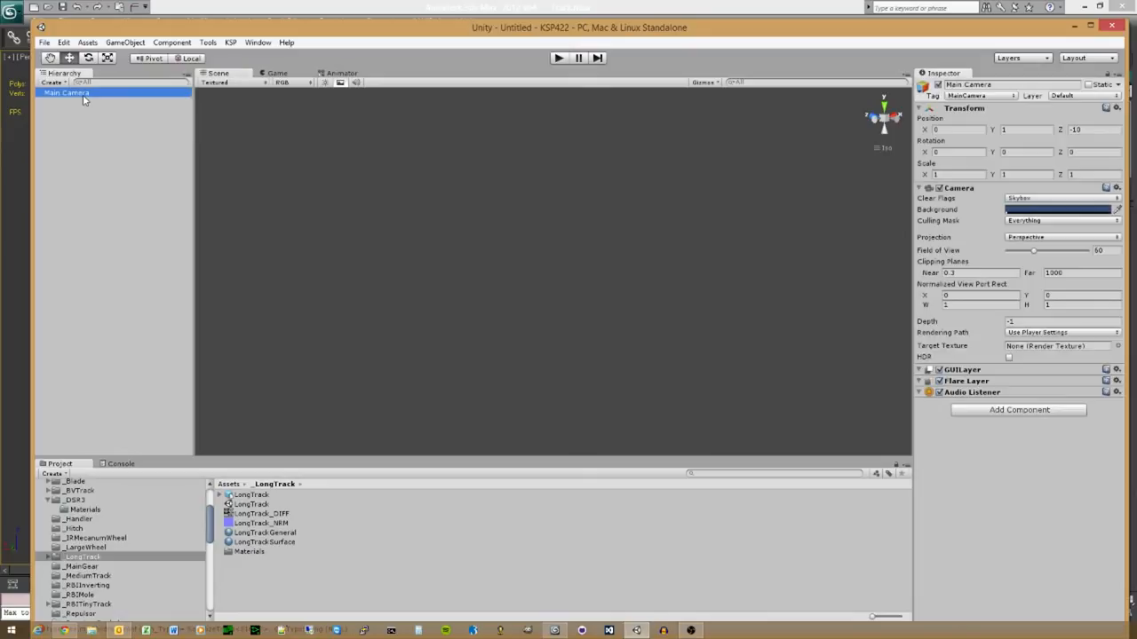
pyautogui.press('Delete')
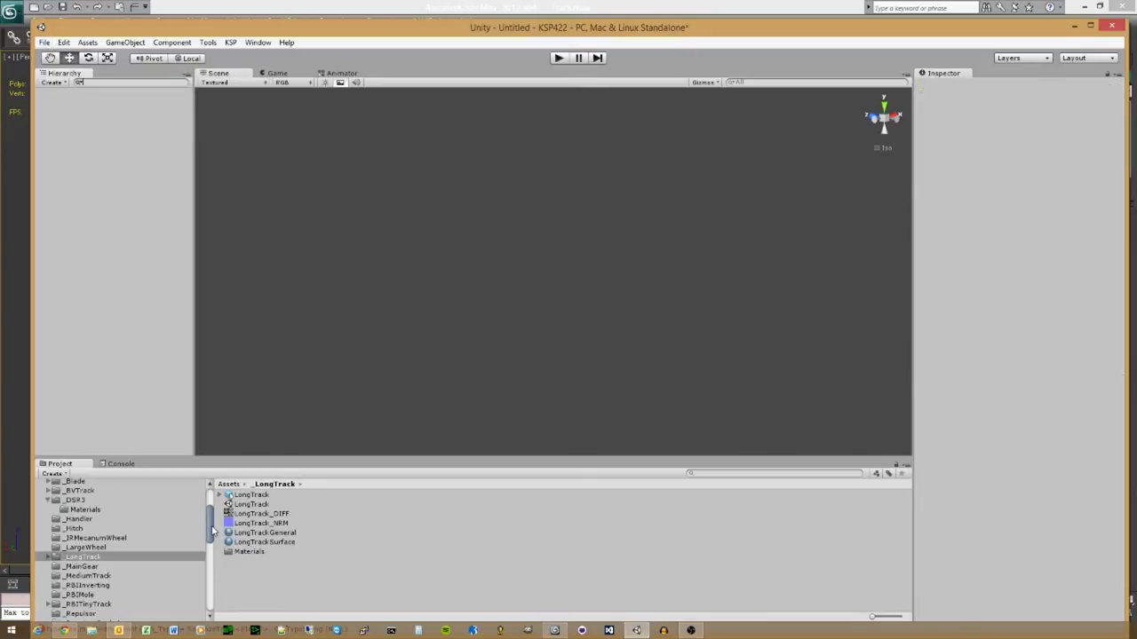
# Step: Add the Track model from the _TwitchTrack assets folder to the scene hierarchy and bring it into view
pyautogui.moveTo(211, 528); pyautogui.dragTo(182, 572)
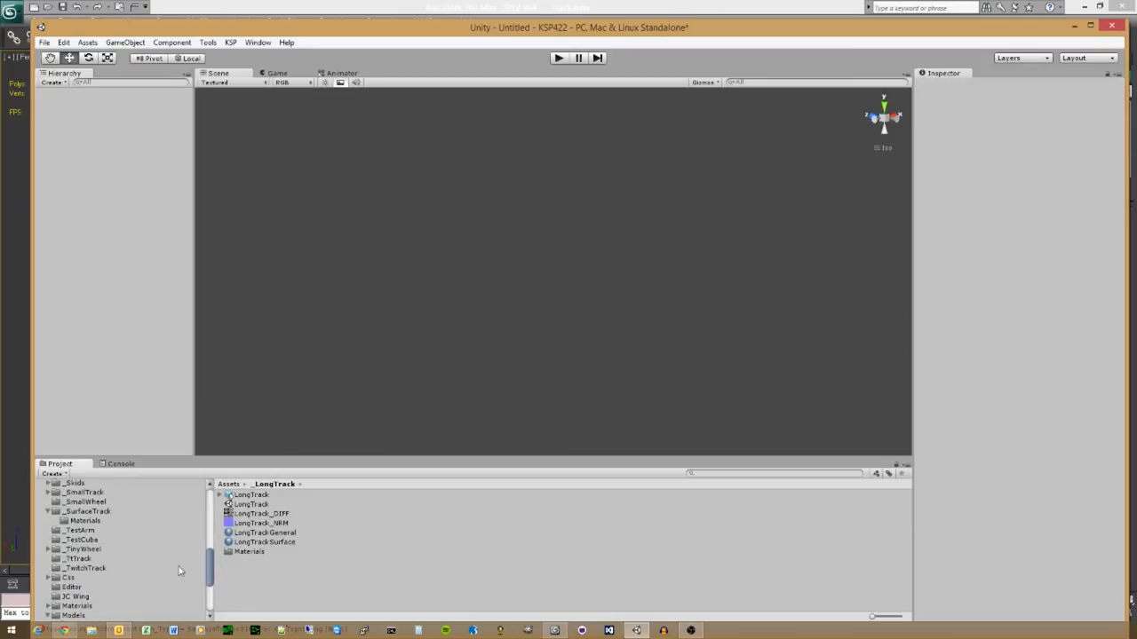
pyautogui.click(105, 568)
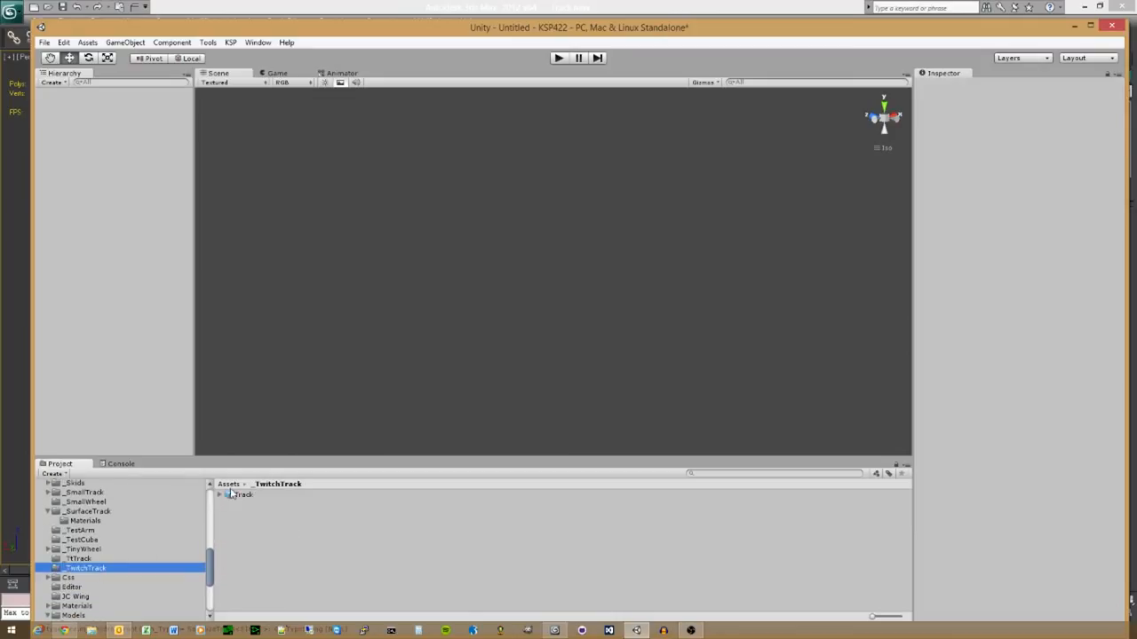
pyautogui.moveTo(233, 495); pyautogui.dragTo(125, 150)
pyautogui.moveTo(563, 383); pyautogui.dragTo(241, 379, button='right')
pyautogui.moveTo(613, 371); pyautogui.dragTo(588, 272, button='middle')
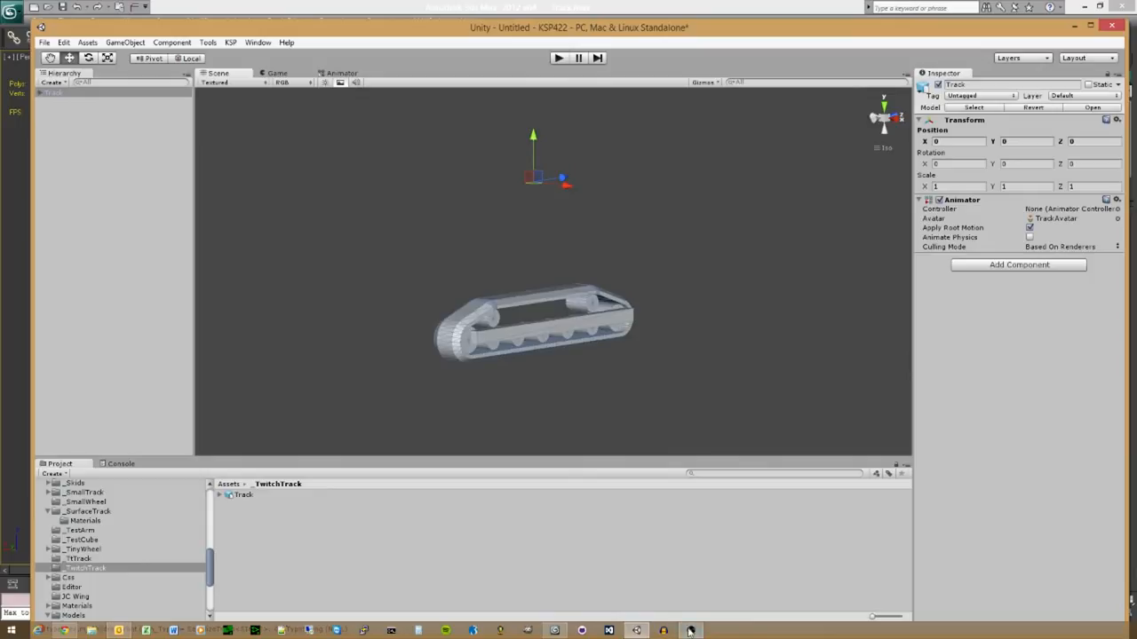
# Step: Expand the Track object's hierarchy and examine the imported track and wheels up close from the wheel side
pyautogui.click(39, 94)
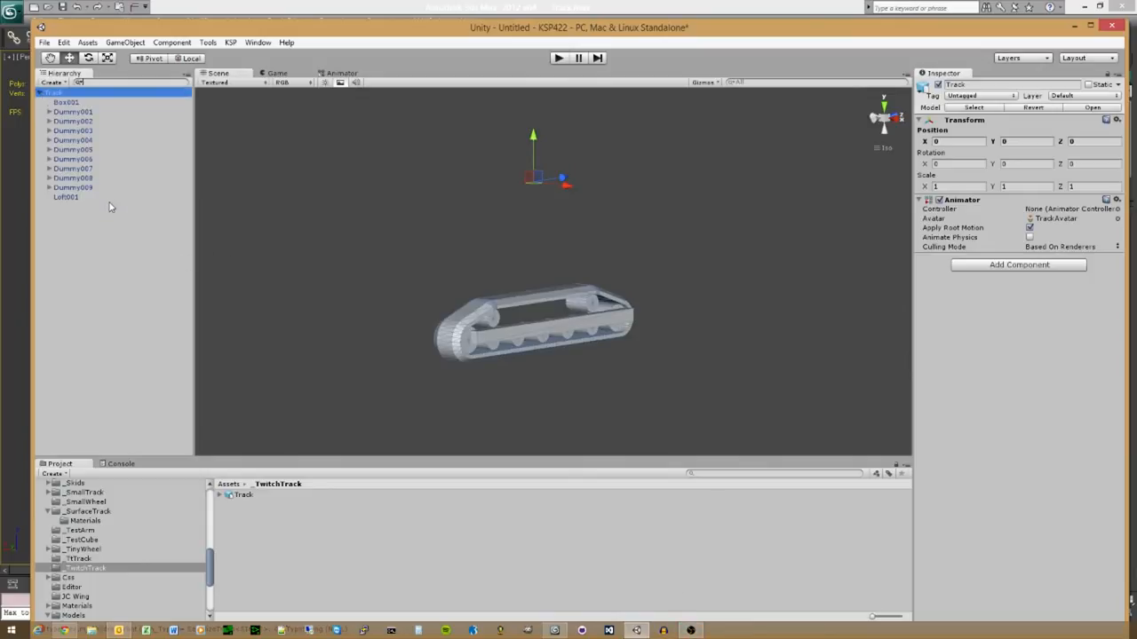
pyautogui.keyDown('alt'); pyautogui.moveTo(419, 354); pyautogui.dragTo(741, 350); pyautogui.keyUp('alt')
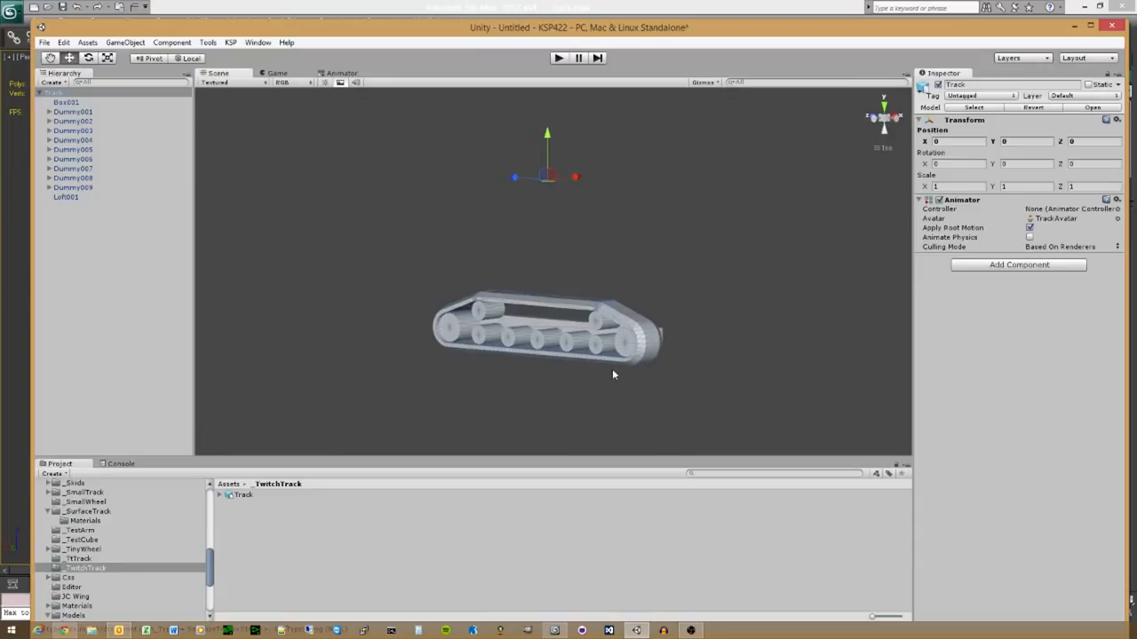
pyautogui.moveTo(612, 369); pyautogui.dragTo(569, 306, button='middle')
pyautogui.scroll(6, 570, 306)
pyautogui.scroll(3, 569, 309)
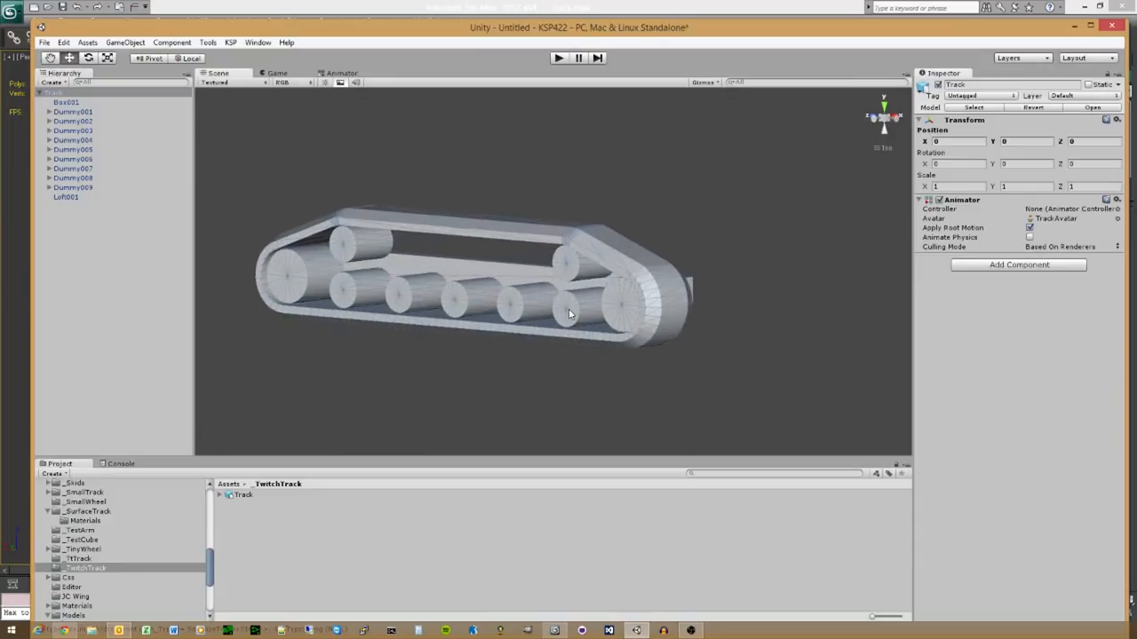
# Step: Test the track skinning by moving Dummy001 and Dummy002 vertically, undoing each move
pyautogui.click(77, 113)
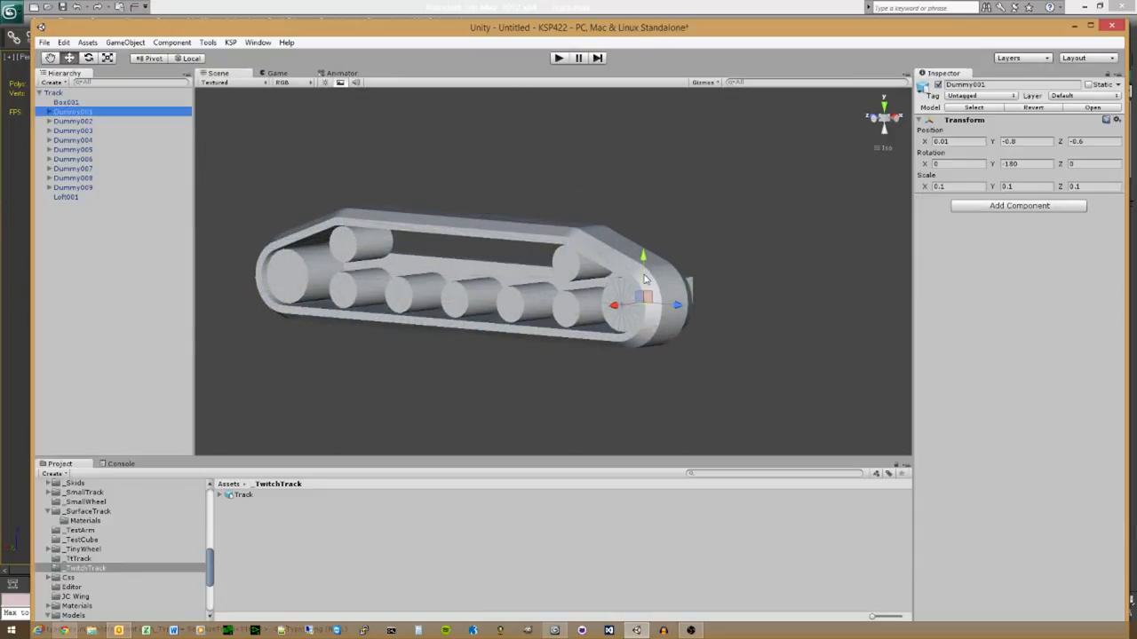
pyautogui.moveTo(645, 279)
pyautogui.mouseDown()
pyautogui.moveTo(636, 257)
pyautogui.moveTo(632, 285)
pyautogui.mouseUp()
pyautogui.hotkey('ctrl', 'z')
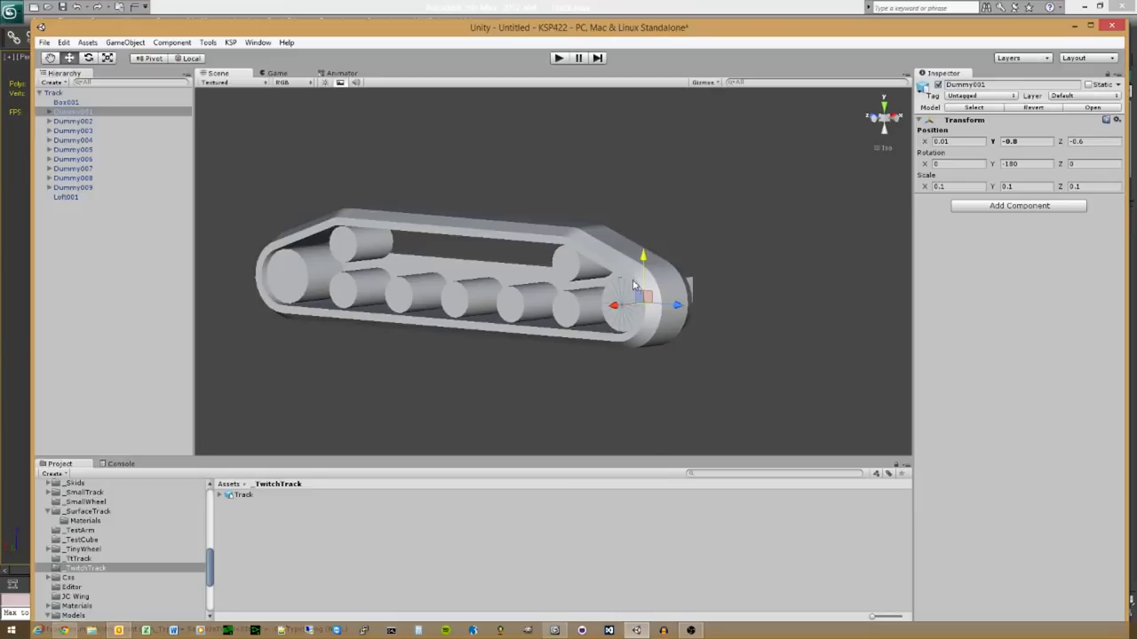
pyautogui.click(61, 121)
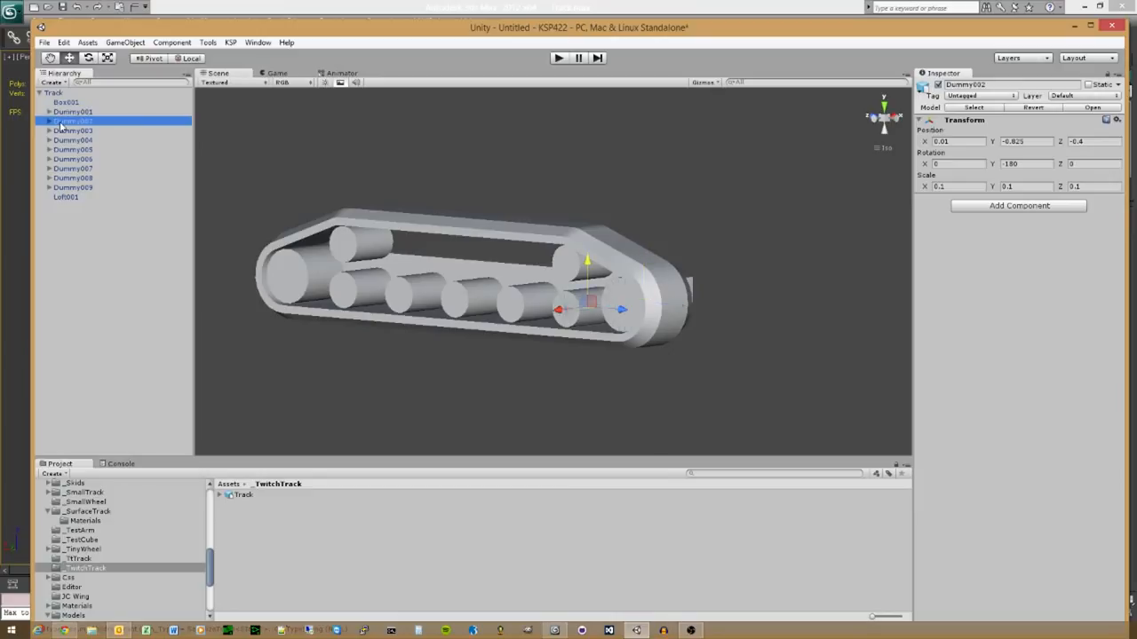
pyautogui.click(49, 122)
pyautogui.moveTo(588, 279)
pyautogui.mouseDown()
pyautogui.moveTo(589, 303)
pyautogui.moveTo(586, 293)
pyautogui.mouseUp()
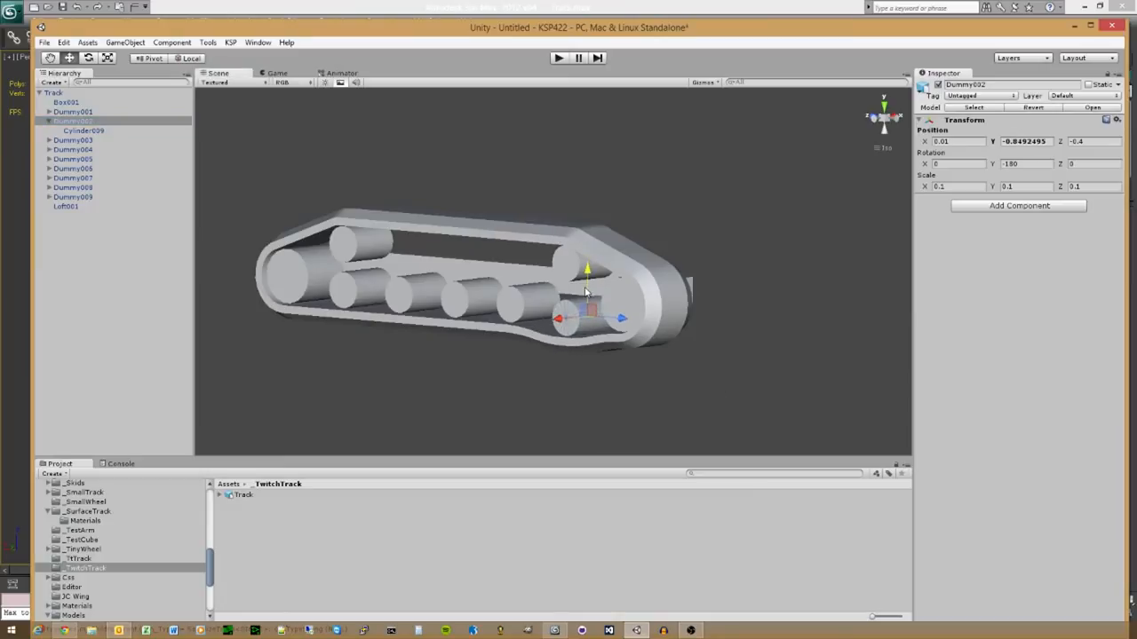
pyautogui.hotkey('ctrl', 'z')
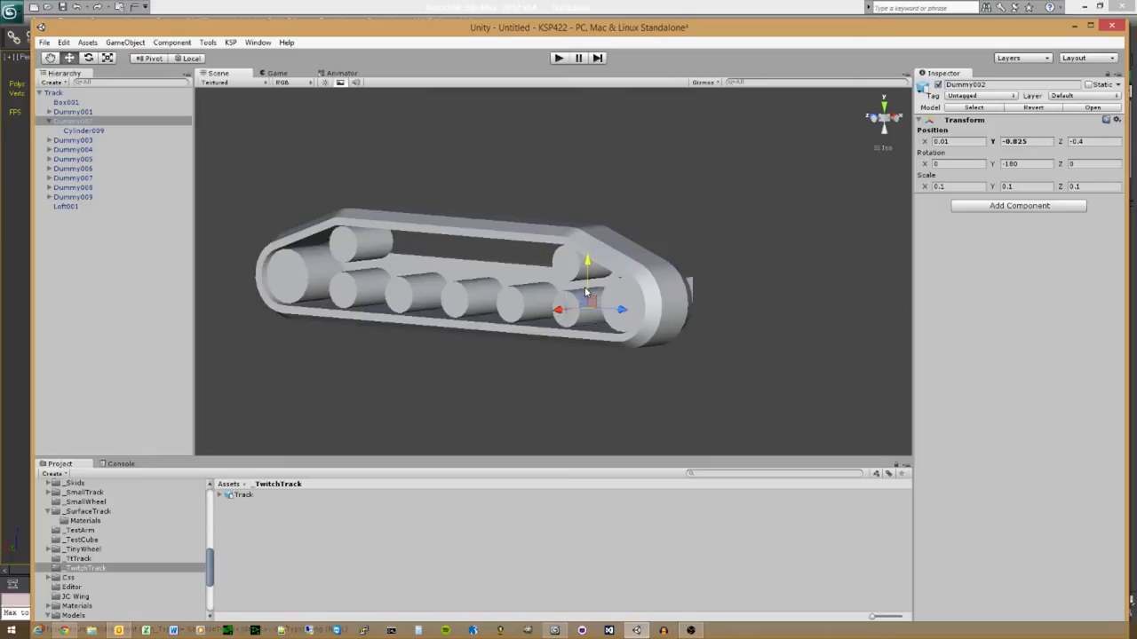
# Step: Lower Dummy003 to a Y position of about -0.84, and expand Dummy003 and Dummy001 to show their child cylinders
pyautogui.click(574, 313)
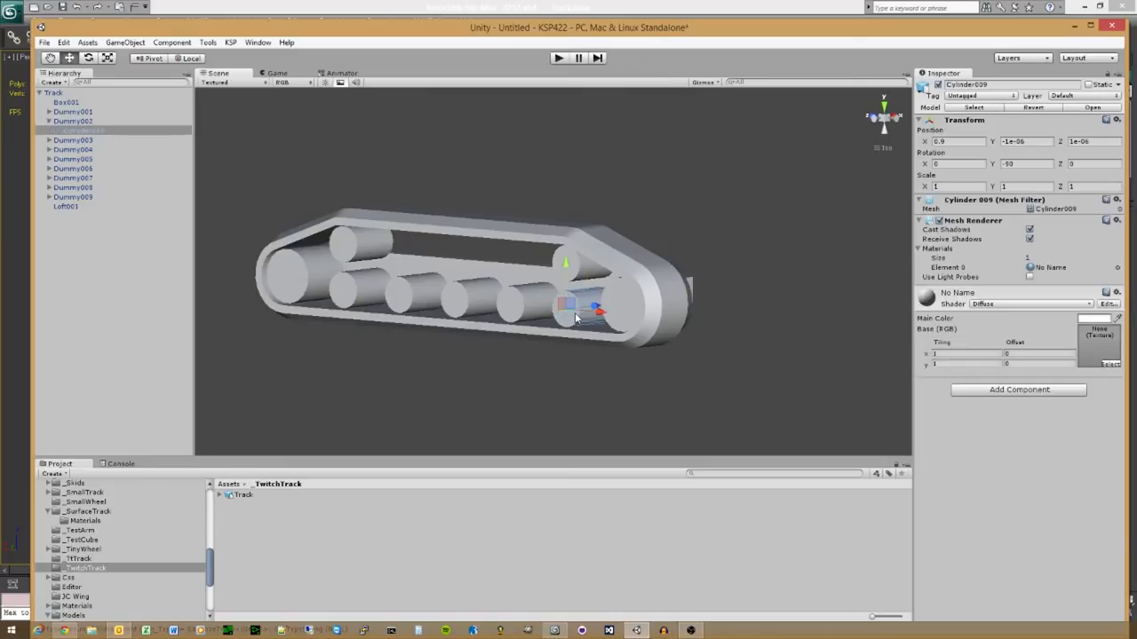
pyautogui.click(76, 141)
pyautogui.moveTo(533, 271); pyautogui.dragTo(530, 280)
pyautogui.click(48, 140)
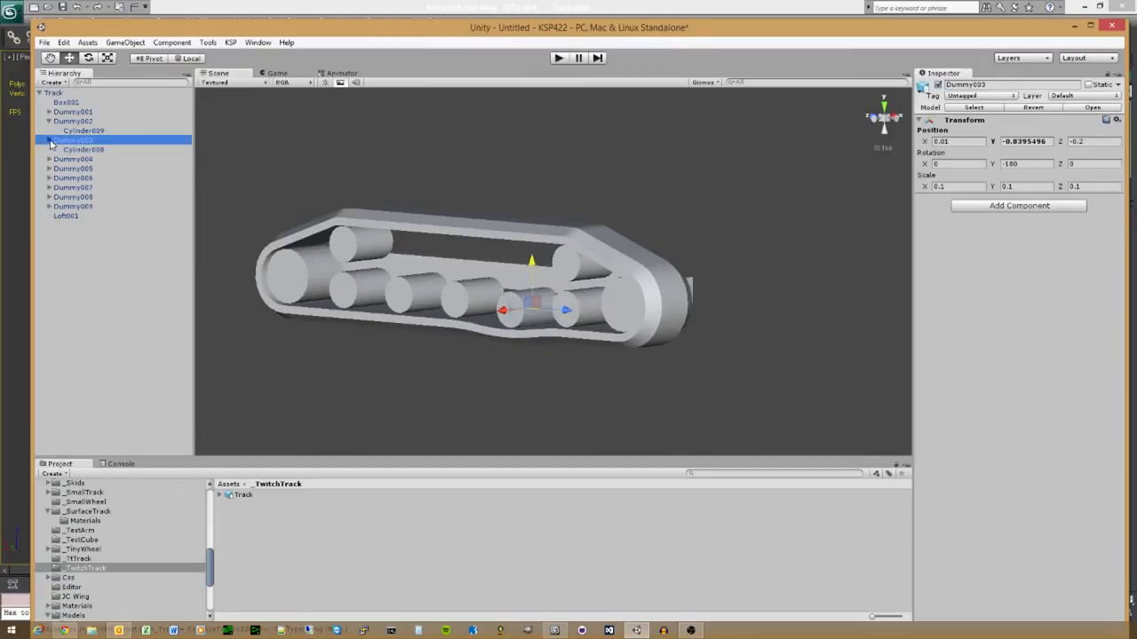
pyautogui.click(48, 112)
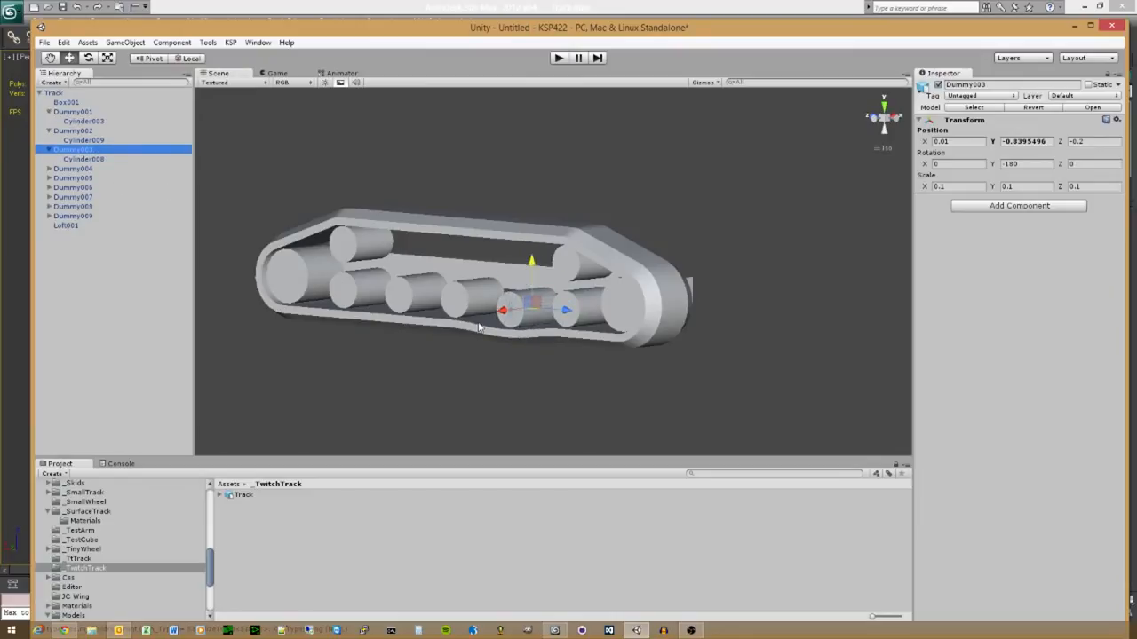
# Step: Expand Dummy004 through Dummy009 to show their child cylinders, and undo the last move of Dummy003
pyautogui.click(48, 169)
pyautogui.click(48, 188)
pyautogui.click(49, 206)
pyautogui.click(49, 224)
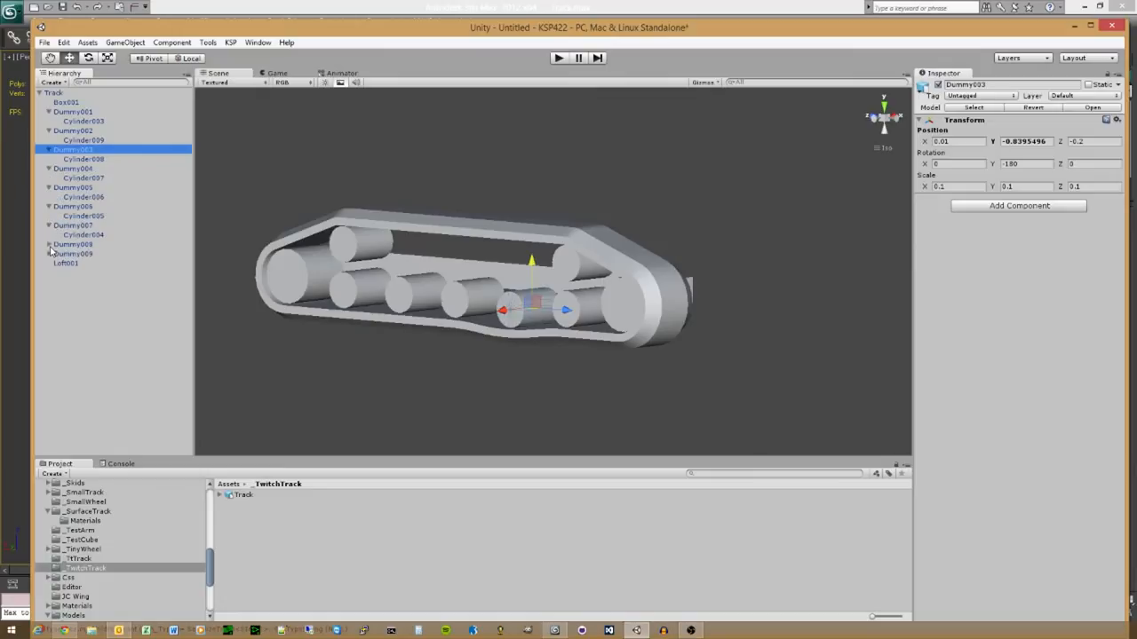
pyautogui.click(49, 244)
pyautogui.click(49, 263)
pyautogui.hotkey('ctrl', 'z')
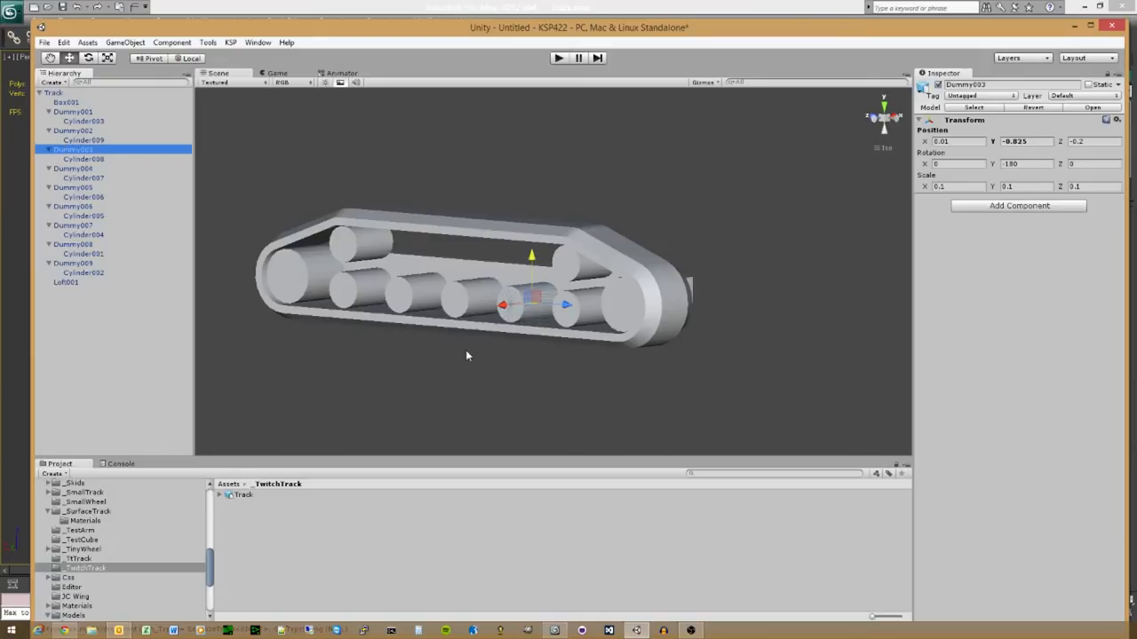
# Step: Inspect Loft001 and the Track root, and try deleting Box001 from the Track, undoing the deletion
pyautogui.click(75, 283)
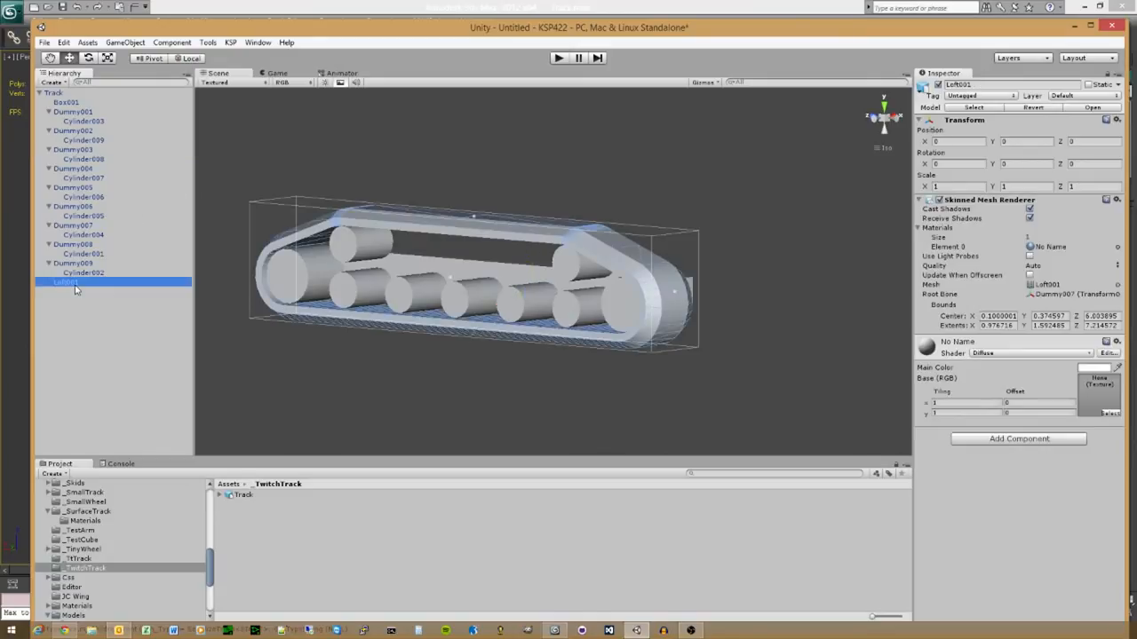
pyautogui.click(71, 93)
pyautogui.click(73, 103)
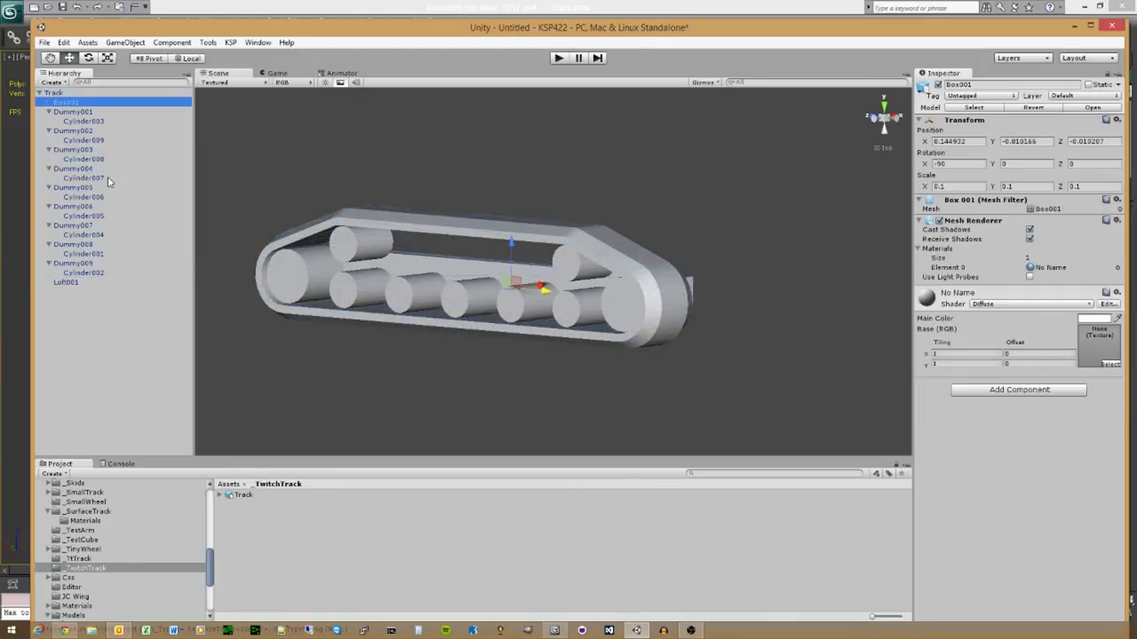
pyautogui.press('Delete')
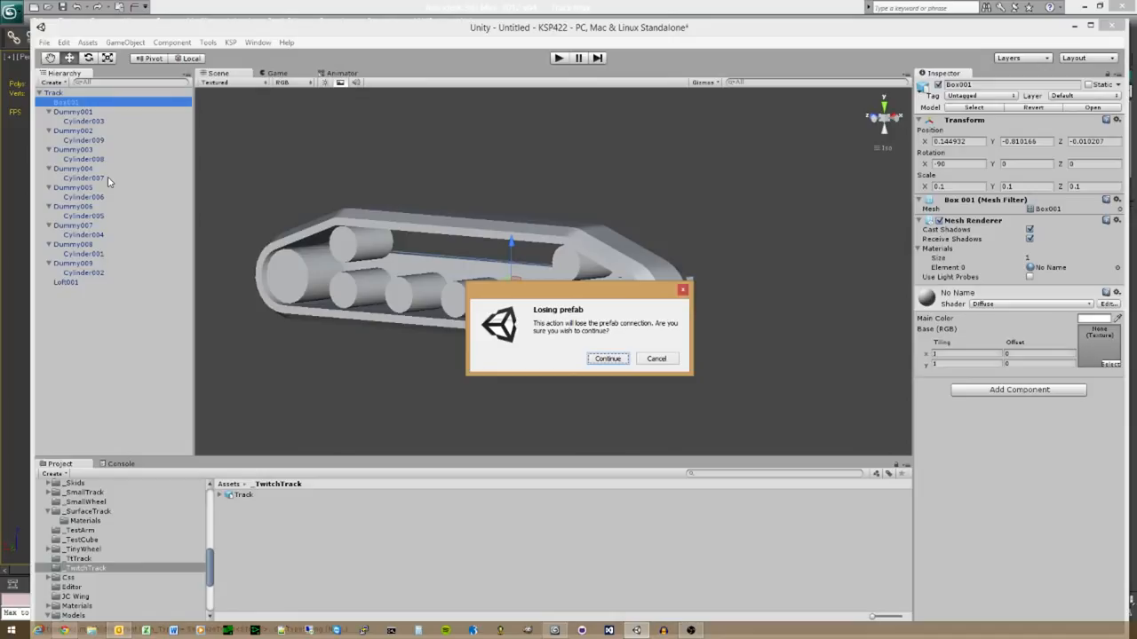
pyautogui.press('Return')
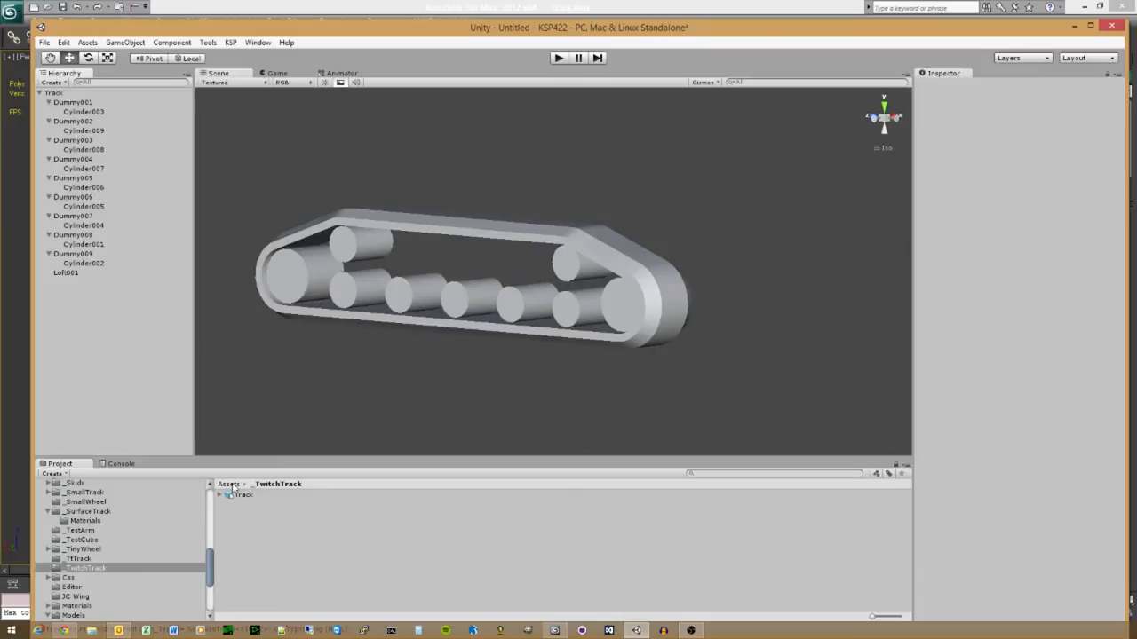
pyautogui.hotkey('ctrl', 'z')
pyautogui.click(81, 282)
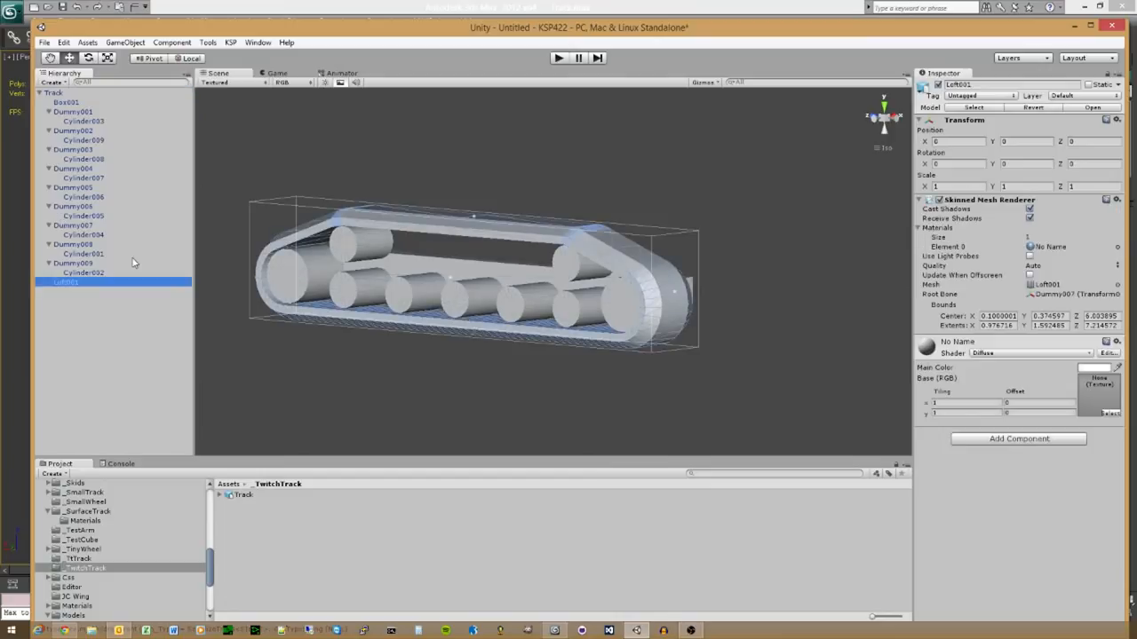
pyautogui.click(407, 368)
pyautogui.click(62, 92)
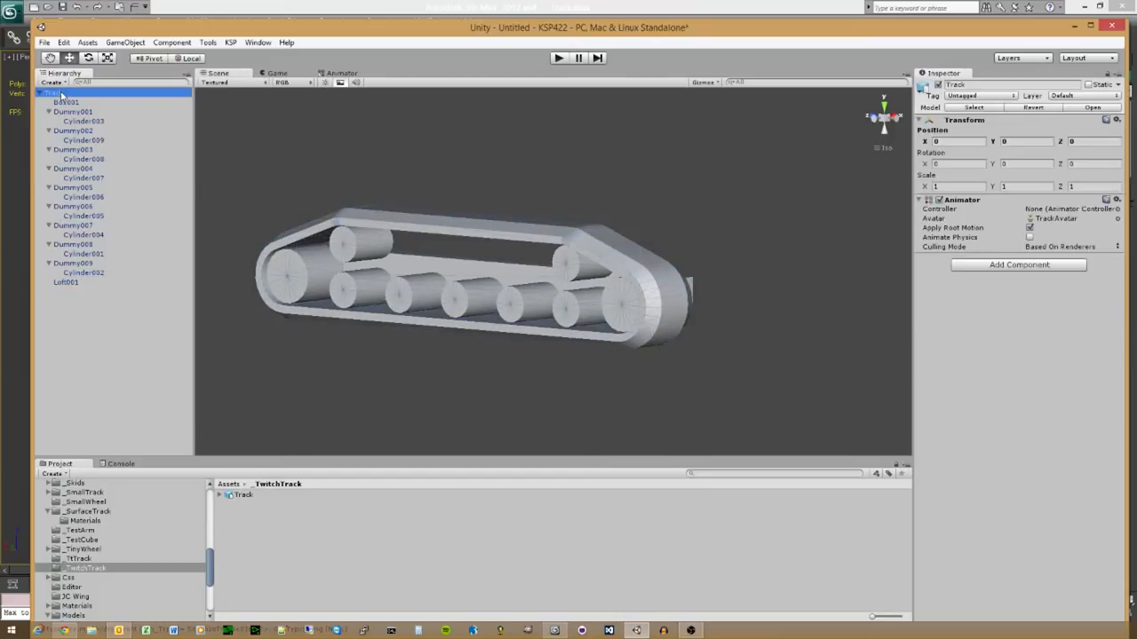
# Step: Switch to 3ds Max, rename the large wheel at the near end of the track as Wheel001, and check its dummy
pyautogui.click(636, 630)
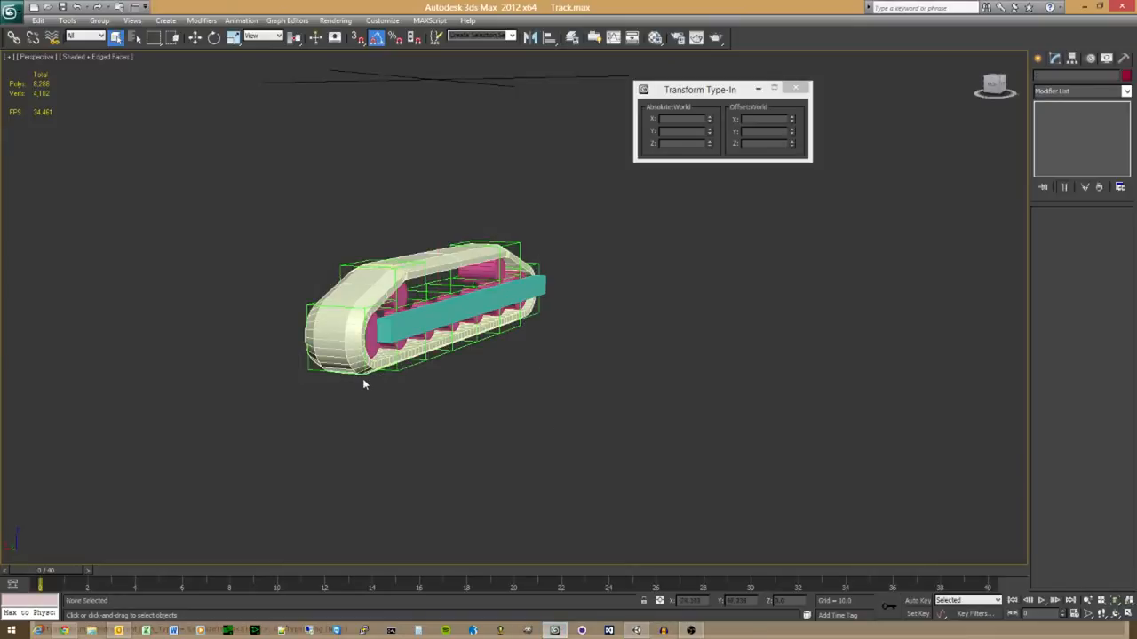
pyautogui.scroll(10, 362, 384)
pyautogui.click(174, 386)
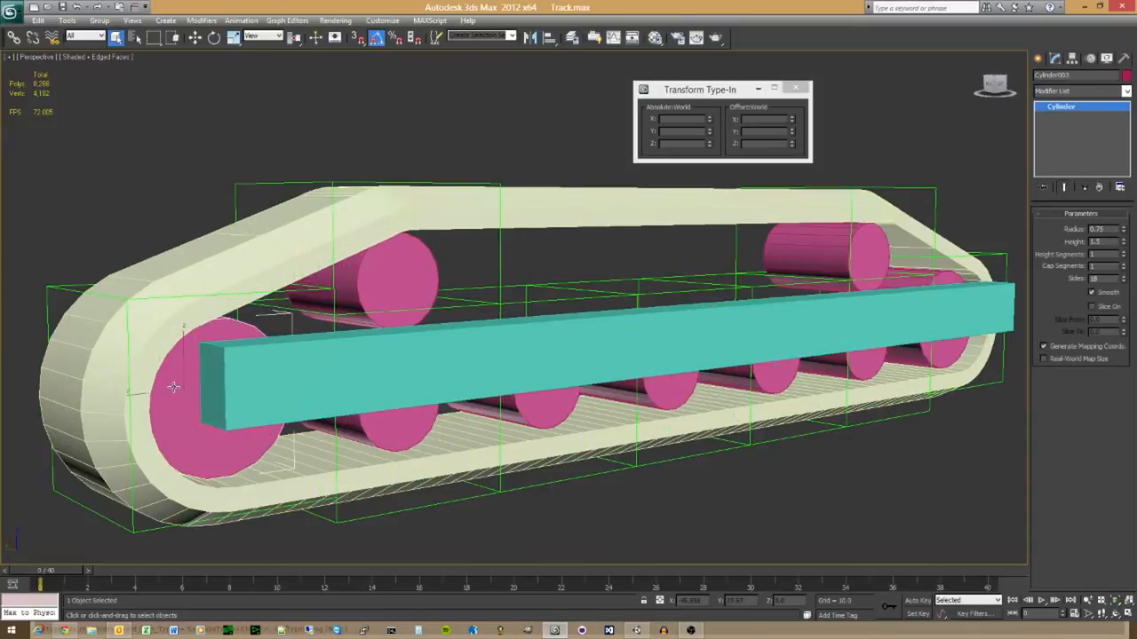
pyautogui.click(1076, 76)
pyautogui.write('Wheel')
pyautogui.press('Return')
pyautogui.press('Escape')
pyautogui.click(128, 533)
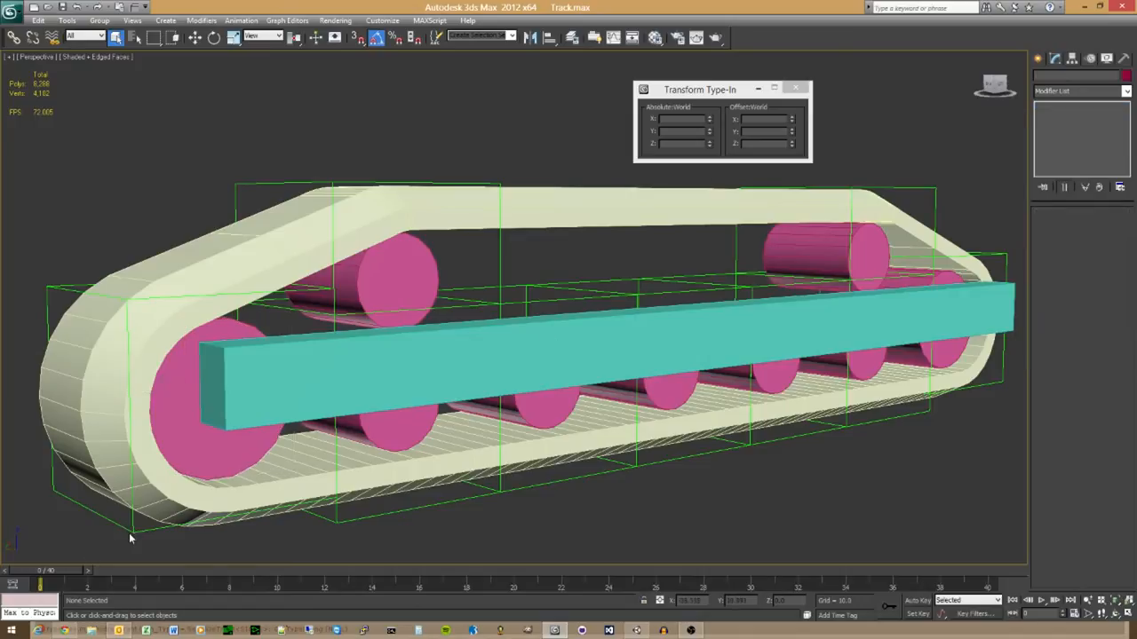
pyautogui.click(133, 532)
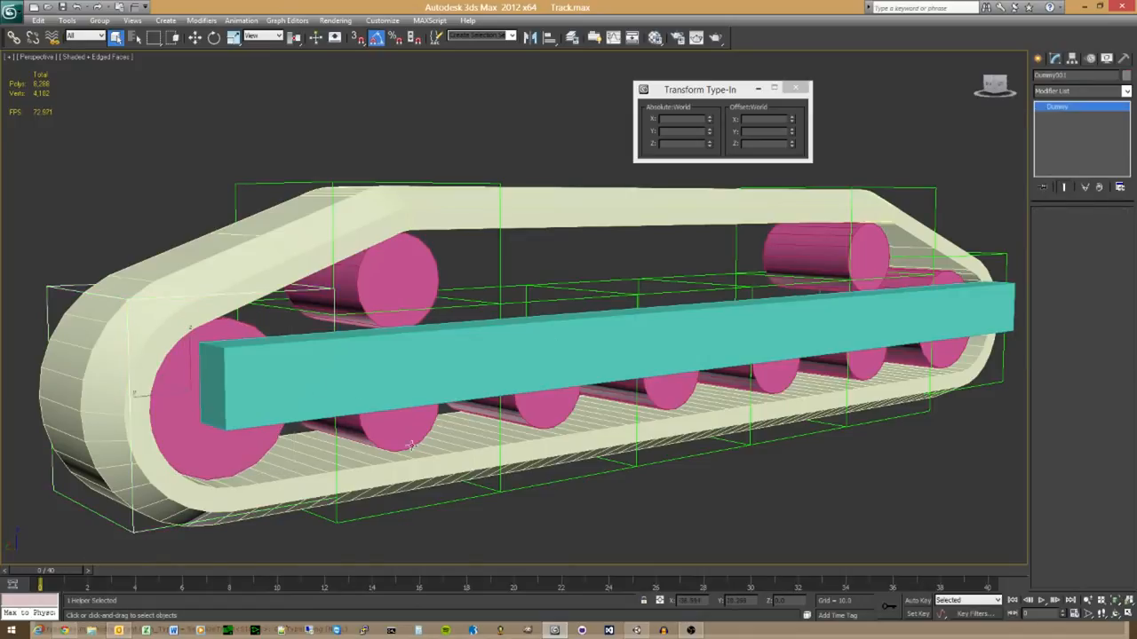
# Step: Rename the first two small lower wheels behind the near large wheel as Wheel002 and Wheel003
pyautogui.click(411, 447)
pyautogui.click(1082, 75)
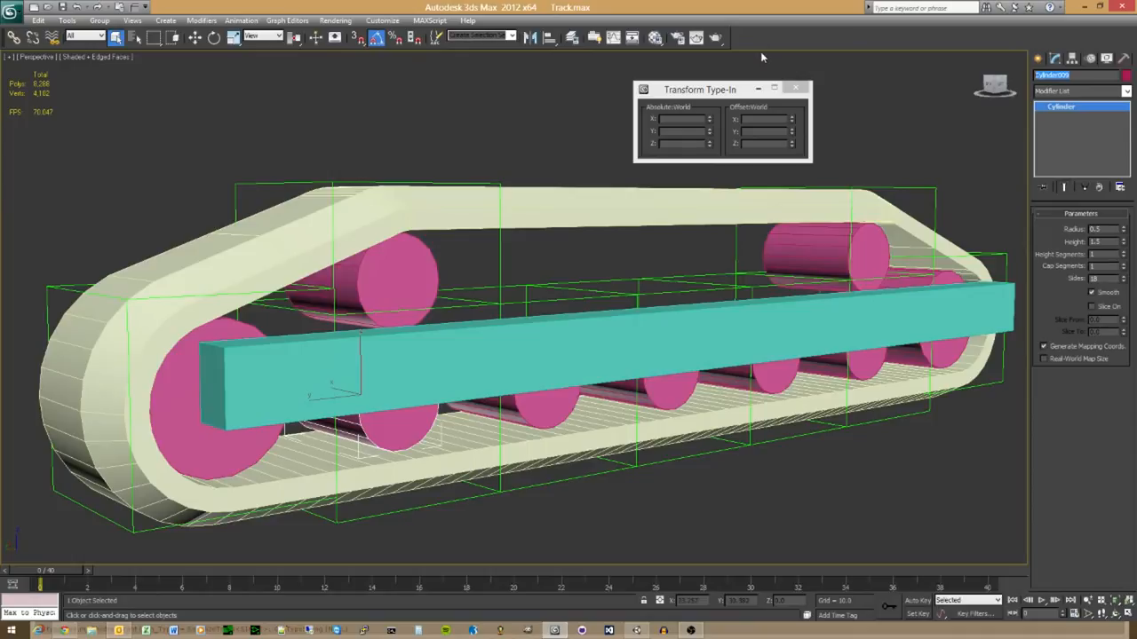
pyautogui.write('Wheel00')
pyautogui.press('Return')
pyautogui.hotkey('ctrl', 'c')
pyautogui.click(552, 406)
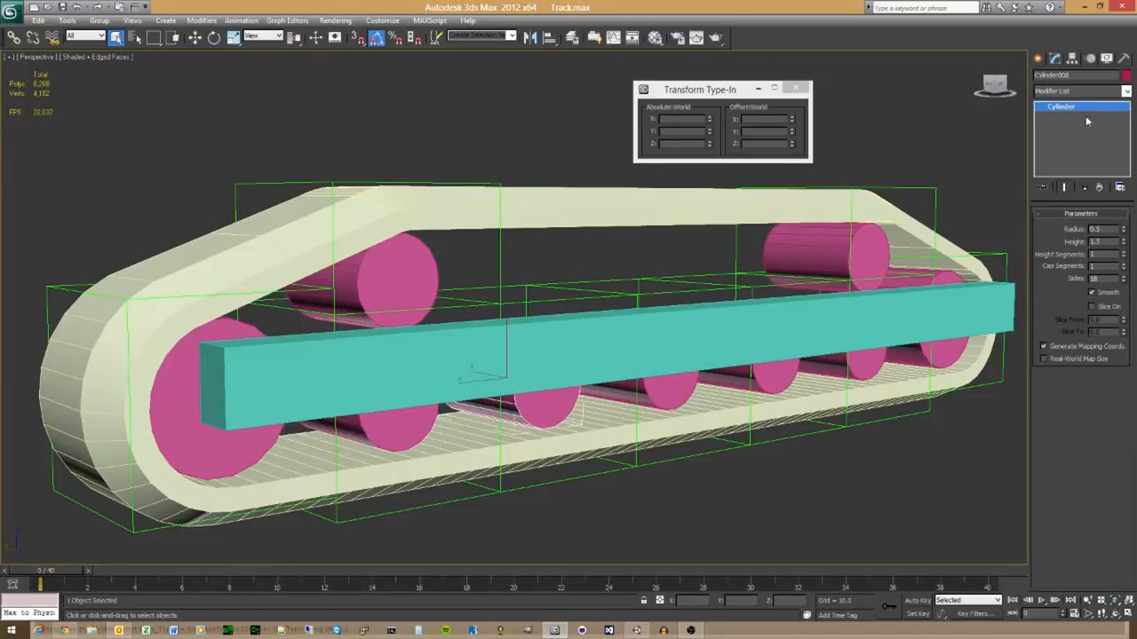
pyautogui.moveTo(1098, 77); pyautogui.dragTo(839, 74)
pyautogui.hotkey('ctrl', 'v')
# Step: Rename the third and fourth small lower wheels as Wheel004 and Wheel005
pyautogui.click(673, 388)
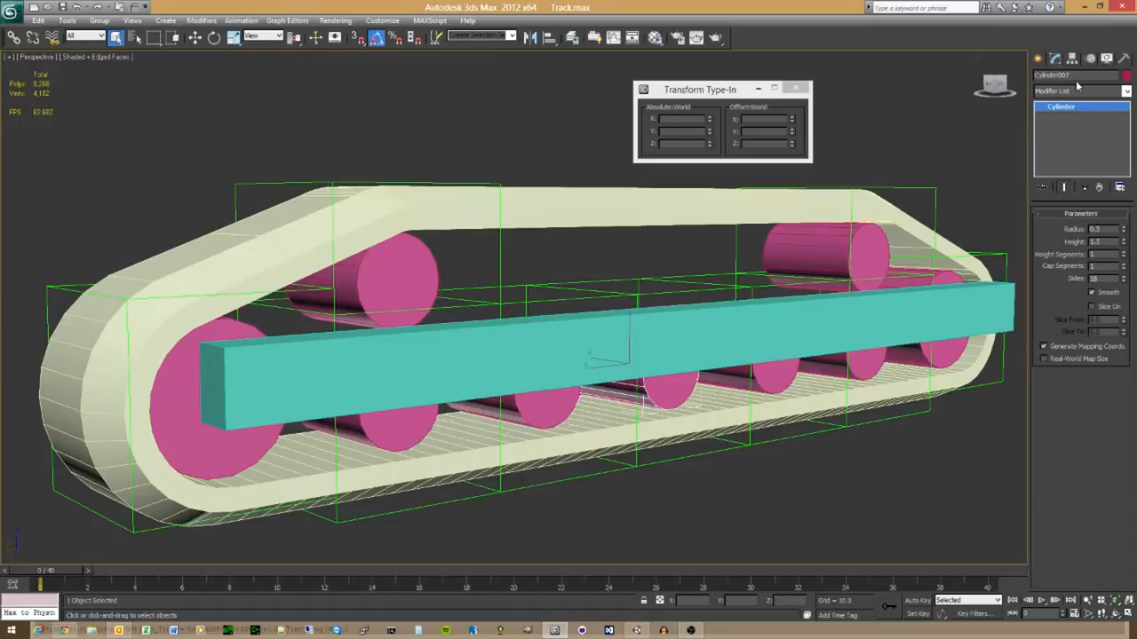
pyautogui.moveTo(1076, 76); pyautogui.dragTo(810, 65)
pyautogui.hotkey('ctrl', 'v')
pyautogui.click(779, 382)
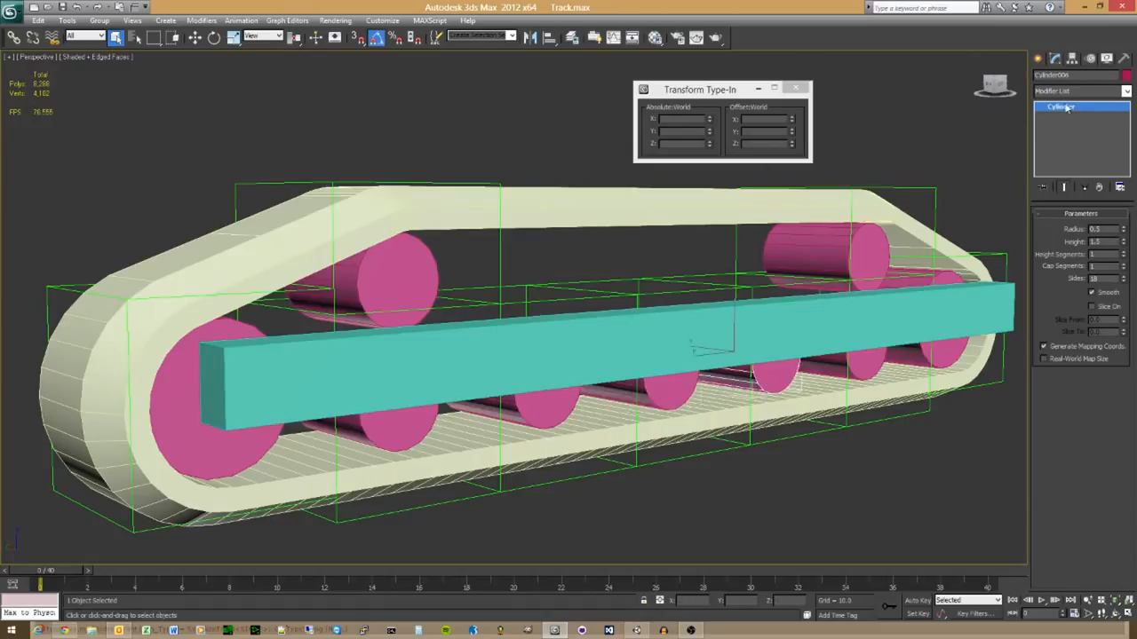
pyautogui.moveTo(1073, 75); pyautogui.dragTo(876, 63)
pyautogui.hotkey('ctrl', 'v')
# Step: Rename the last small lower wheel as Wheel006 and the large wheel at the far end as Wheel007
pyautogui.click(852, 426)
pyautogui.click(857, 371)
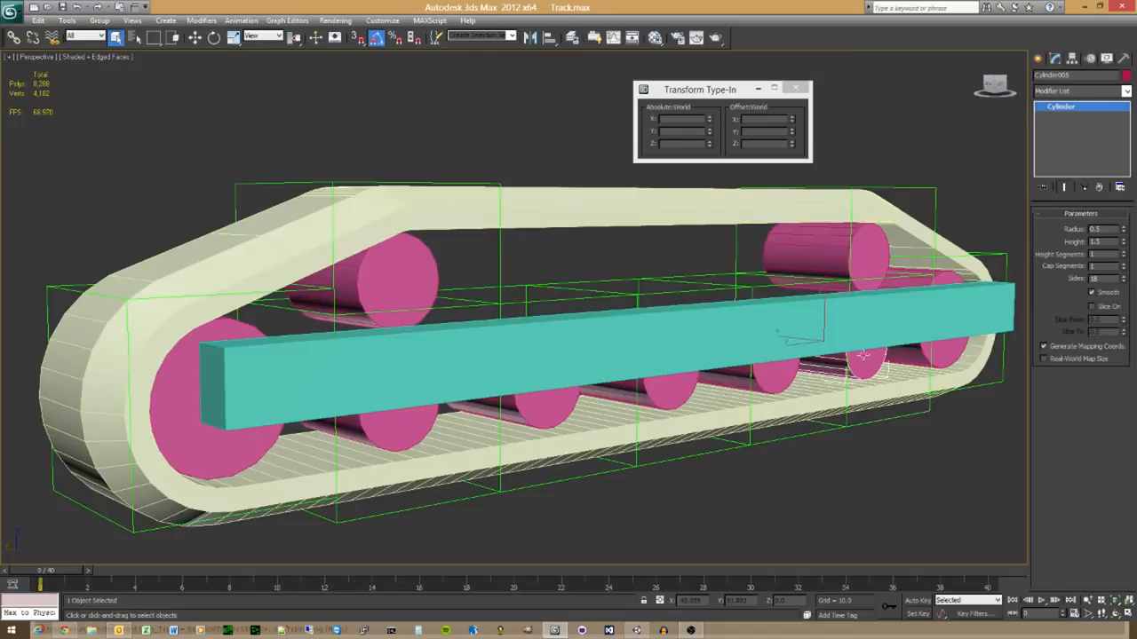
pyautogui.moveTo(1089, 76); pyautogui.dragTo(861, 59)
pyautogui.hotkey('ctrl', 'v')
pyautogui.click(934, 355)
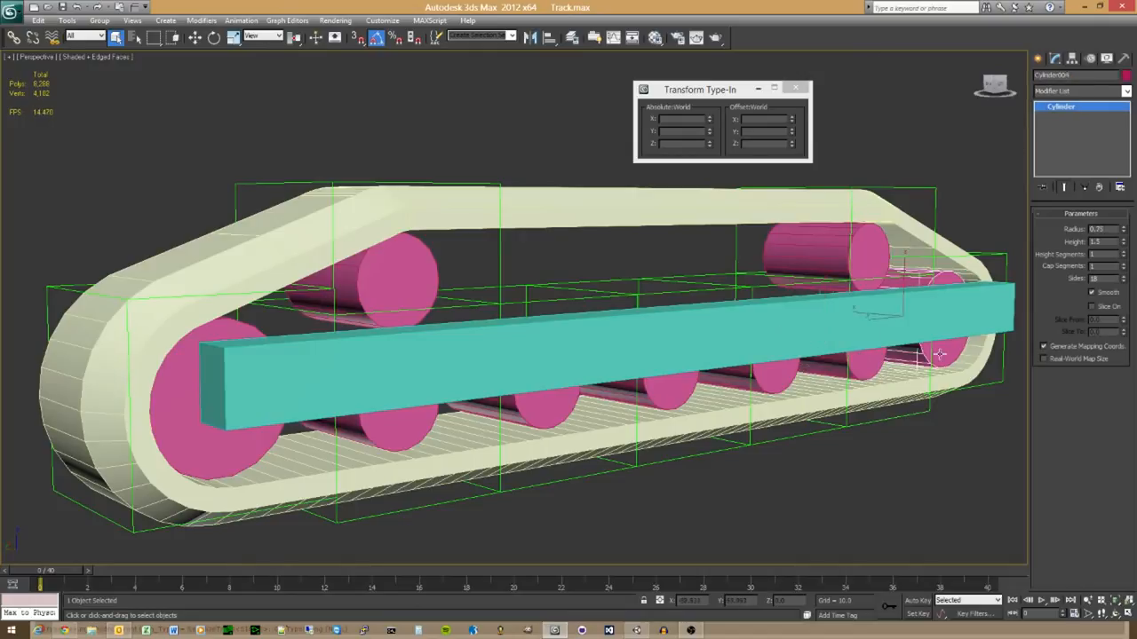
pyautogui.moveTo(1081, 75); pyautogui.dragTo(845, 59)
pyautogui.write('Wheel001')
# Step: Rename the far upper roller as Wheel008 and the near upper roller as Wheel009
pyautogui.click(835, 242)
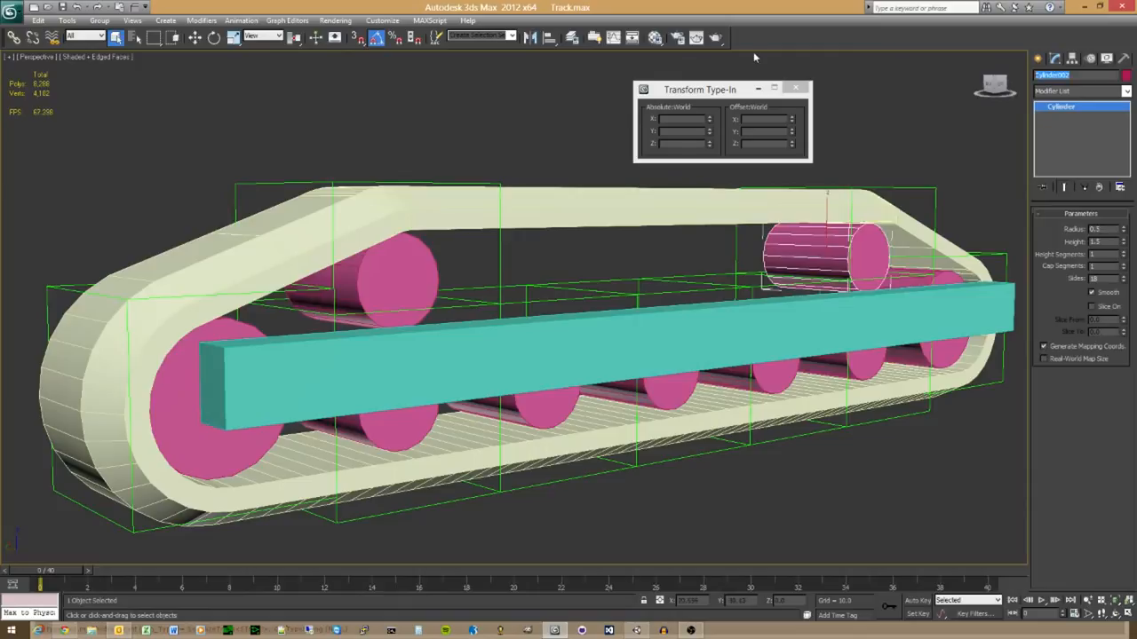
pyautogui.write('Wheel001')
pyautogui.click(444, 260)
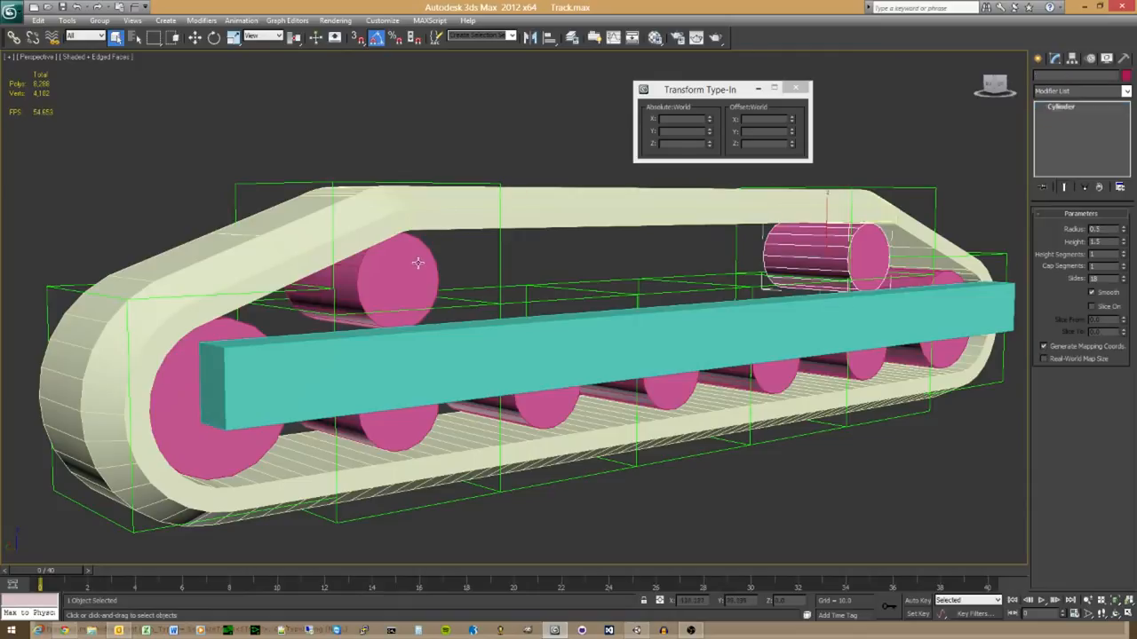
pyautogui.click(1074, 75)
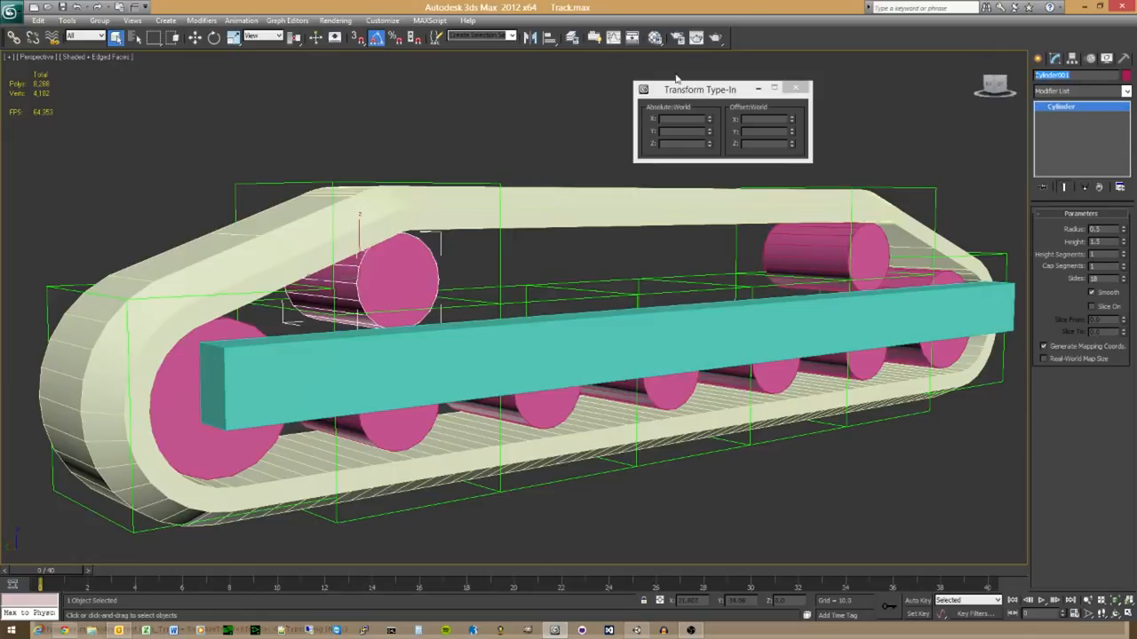
pyautogui.write('Wheel001')
pyautogui.click(289, 157)
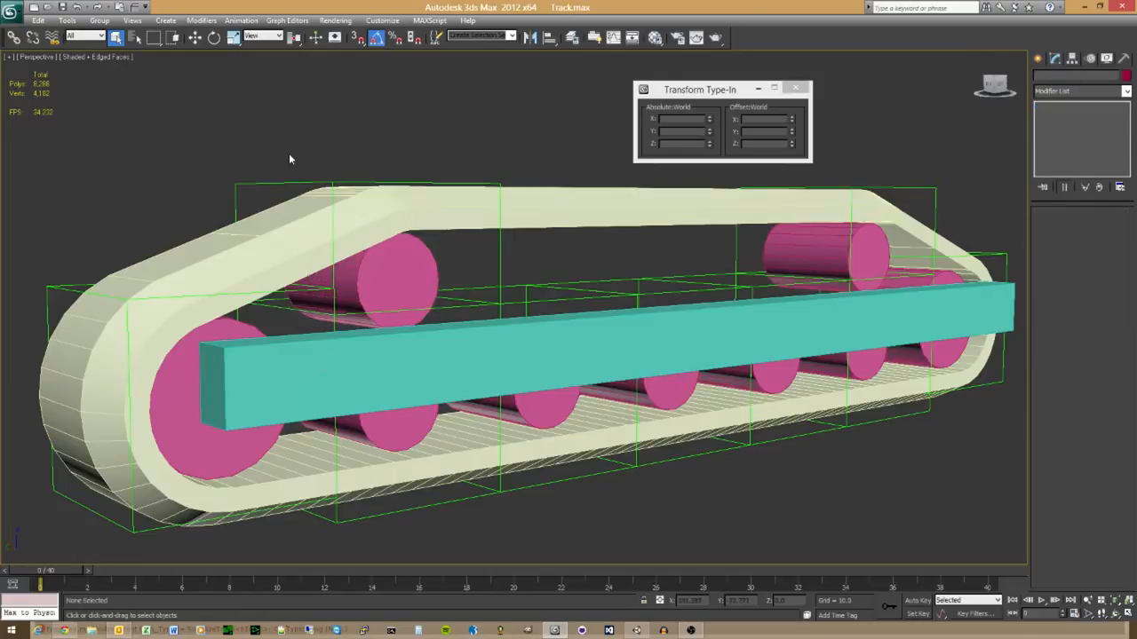
# Step: Select all scene objects and export the selection as Autodesk Collada, replacing Track.DAE in the _TwitchTrack folder
pyautogui.click(135, 36)
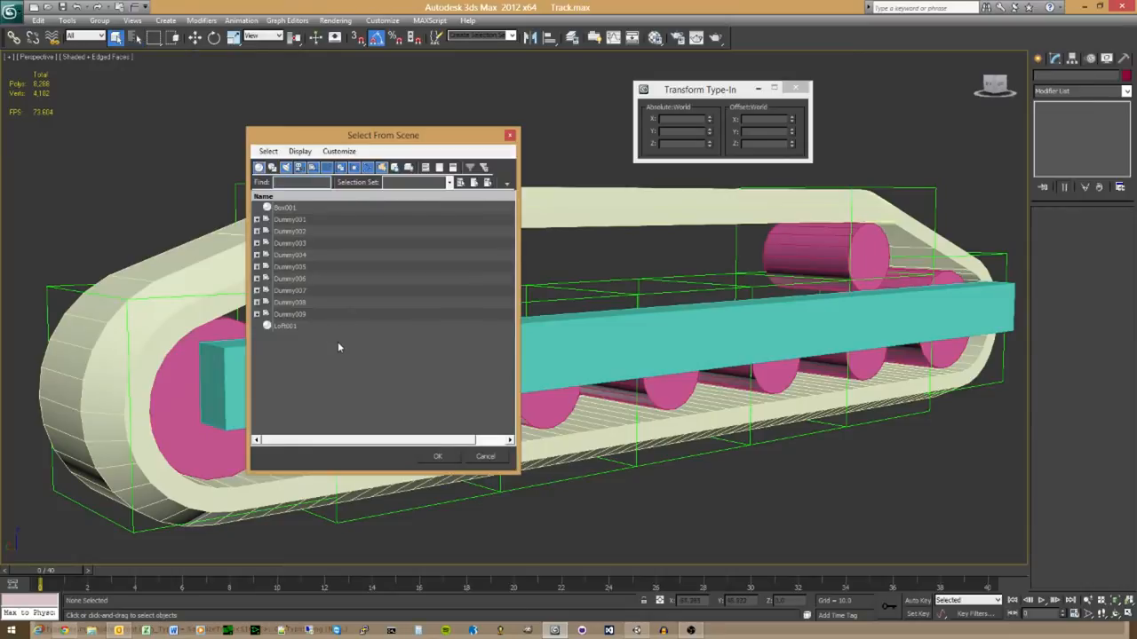
pyautogui.hotkey('ctrl', 'a')
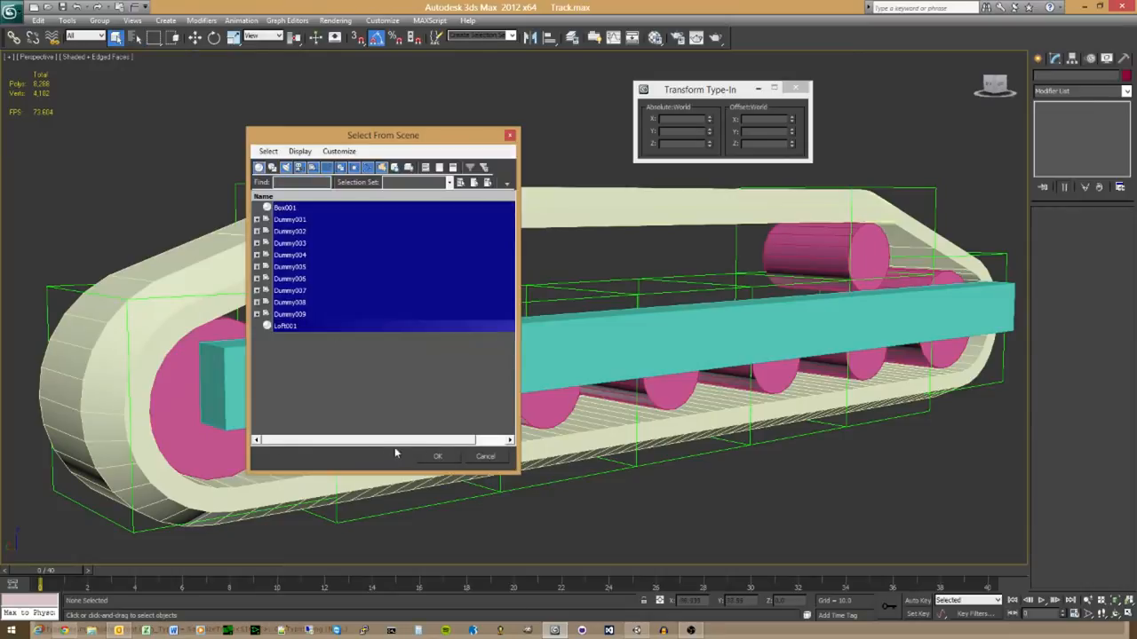
pyautogui.click(437, 455)
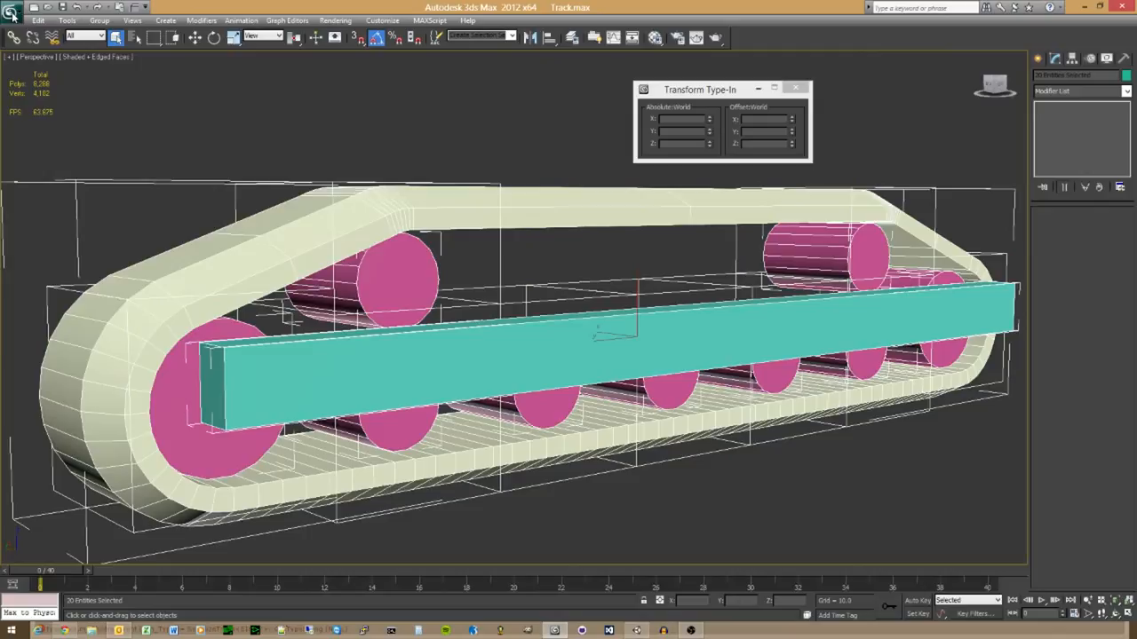
pyautogui.click(10, 10)
pyautogui.moveTo(59, 207)
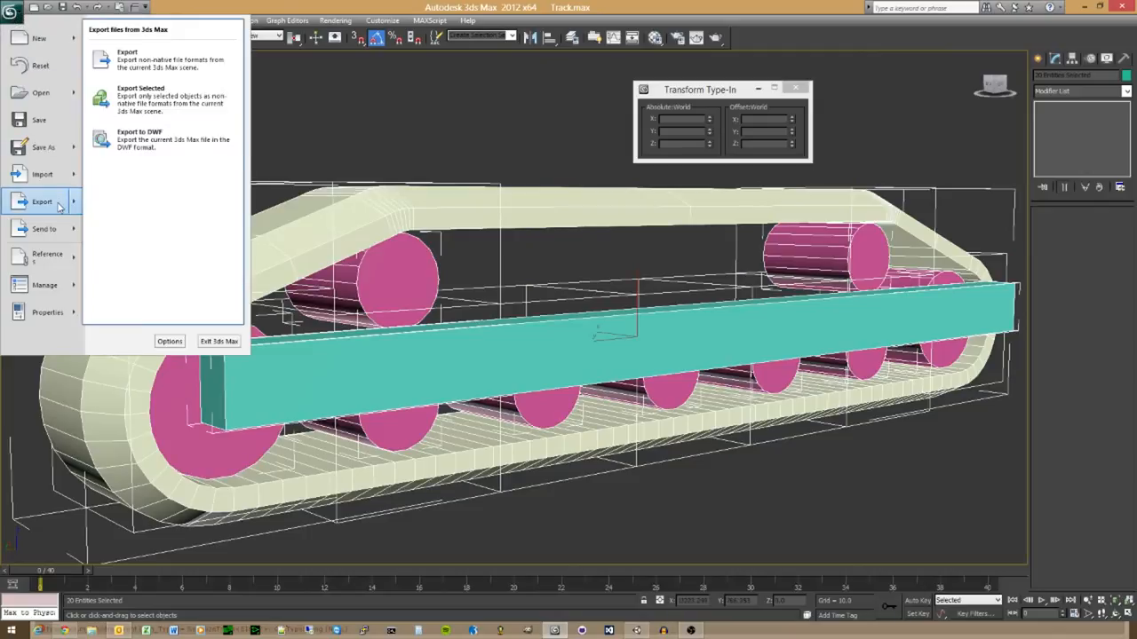
pyautogui.click(140, 96)
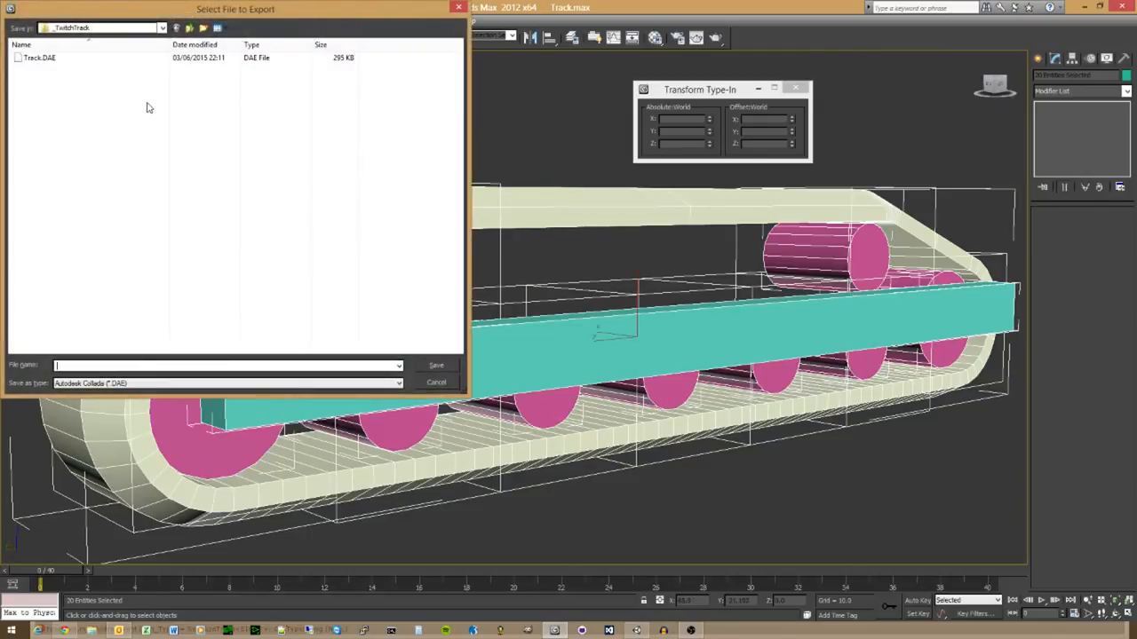
pyautogui.doubleClick(64, 61)
pyautogui.click(597, 362)
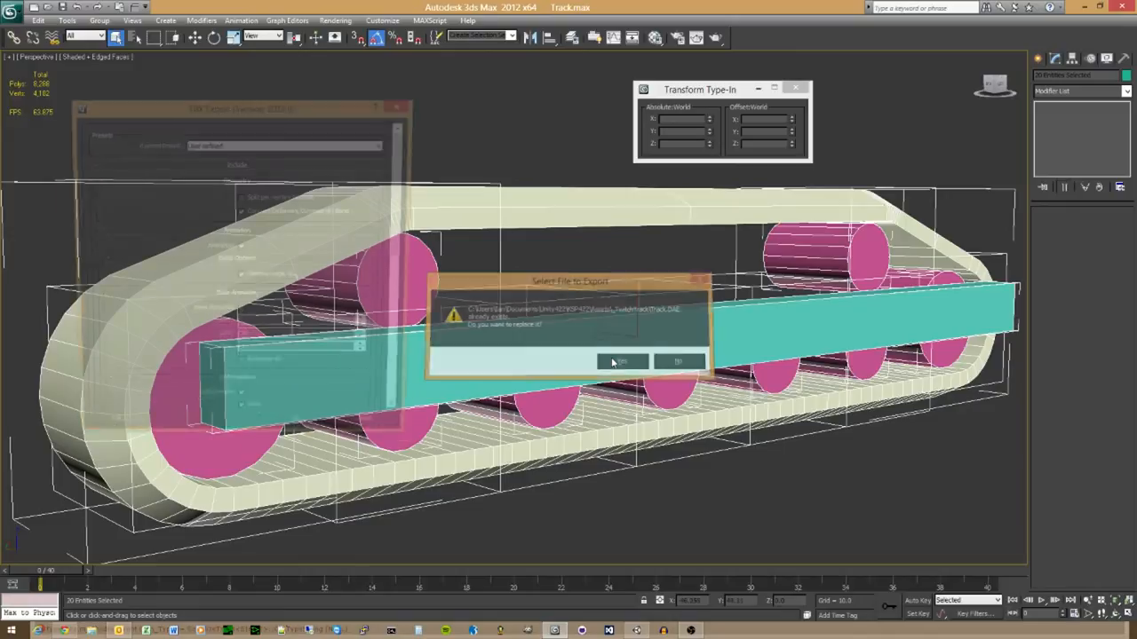
pyautogui.click(314, 436)
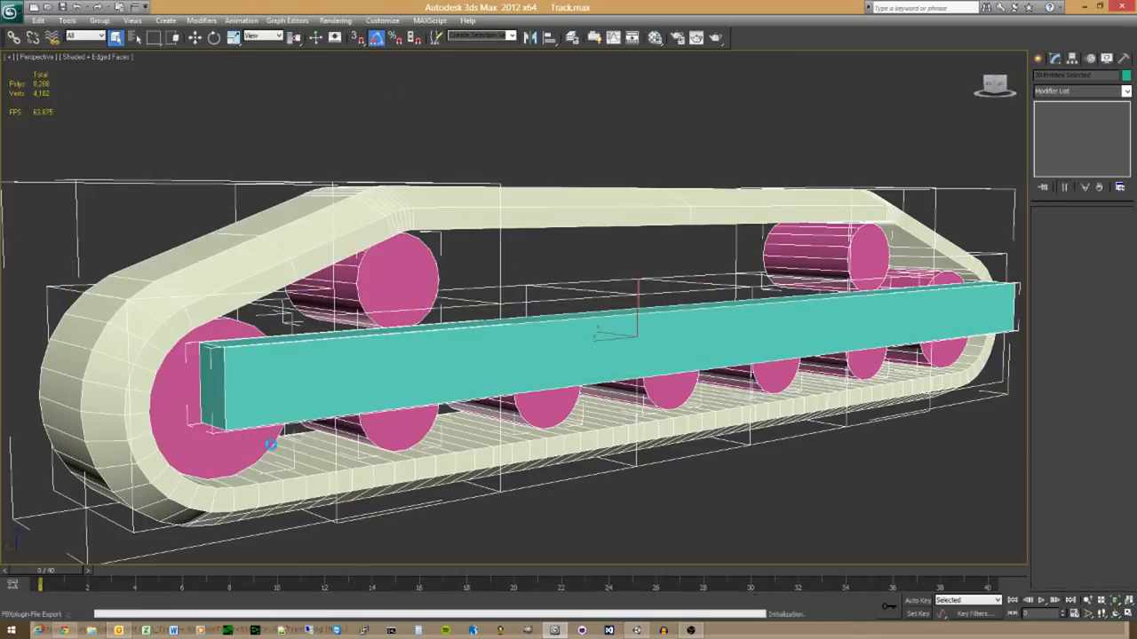
# Step: Switch to Unity and check the renamed wheels under their dummies, then examine the whole Track from its end
pyautogui.hotkey('alt', 'Tab')
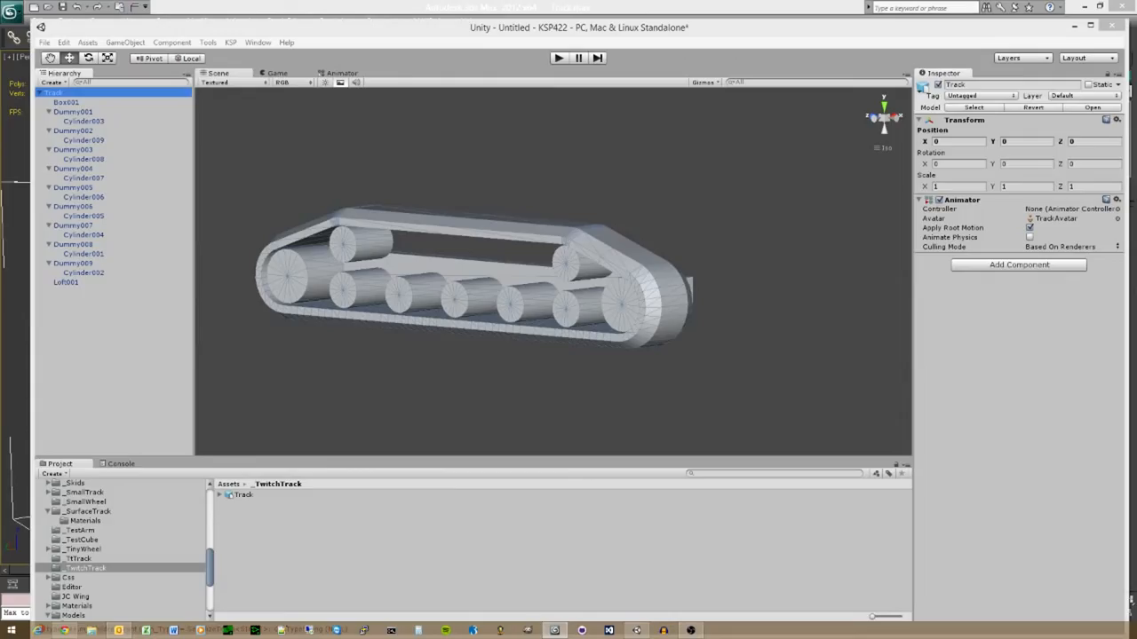
pyautogui.click(80, 121)
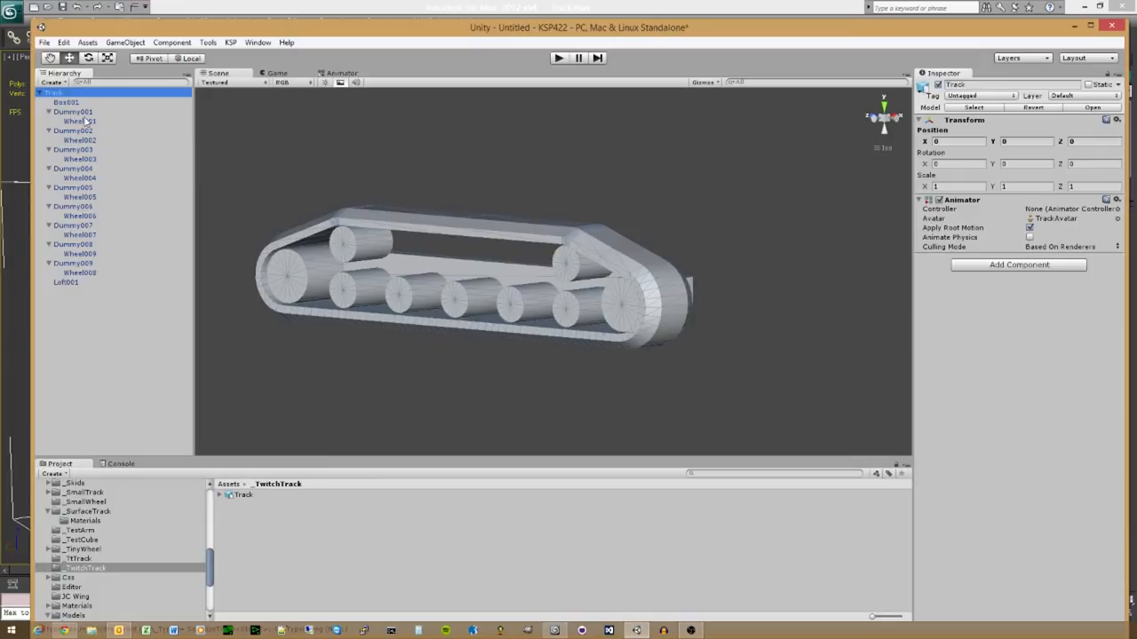
pyautogui.click(80, 274)
pyautogui.click(84, 262)
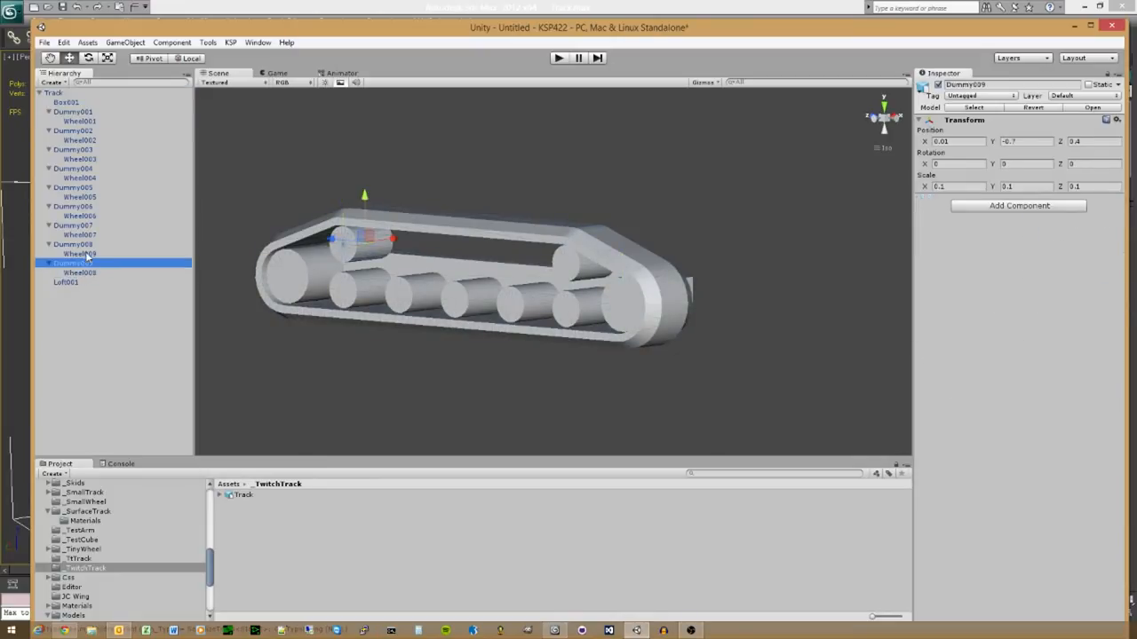
pyautogui.click(86, 254)
pyautogui.click(87, 274)
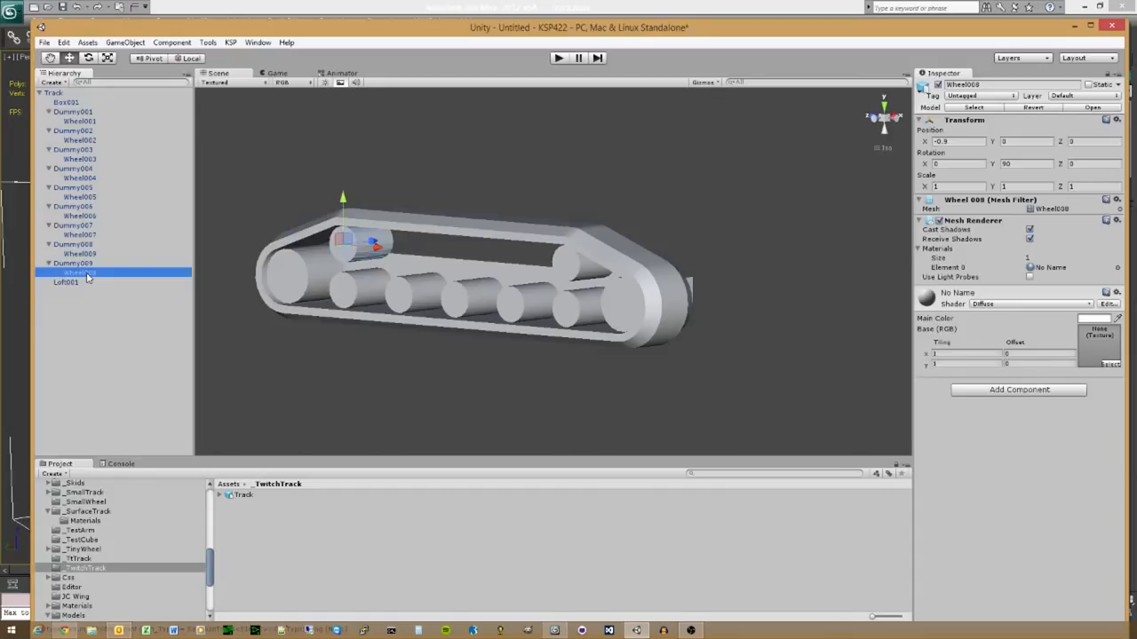
pyautogui.click(58, 94)
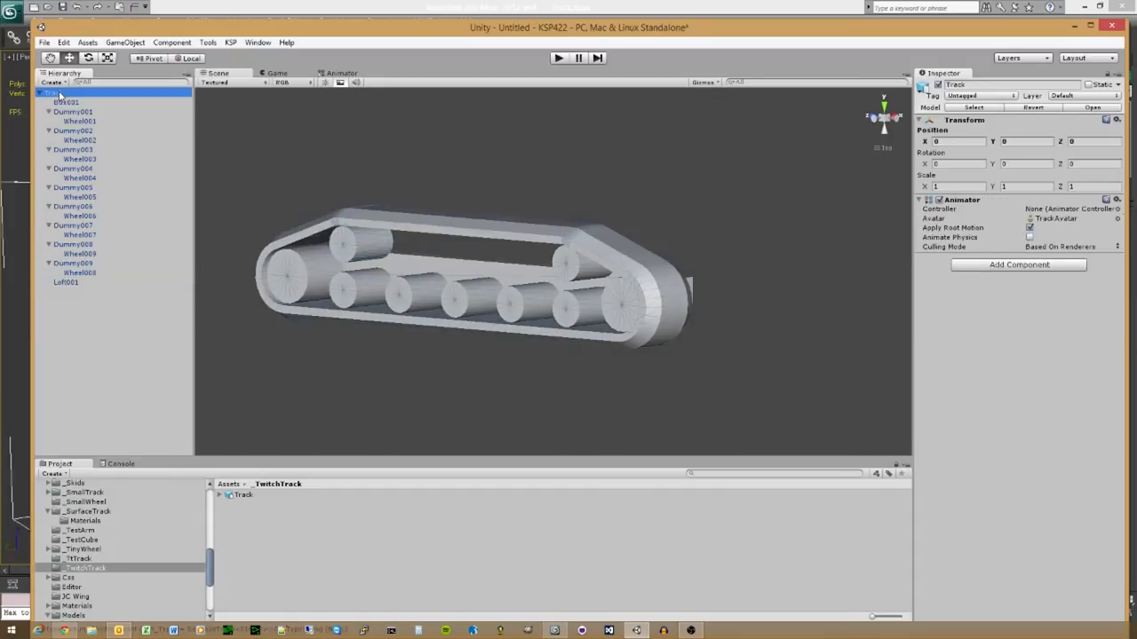
pyautogui.keyDown('alt'); pyautogui.moveTo(381, 342); pyautogui.dragTo(701, 345); pyautogui.keyUp('alt')
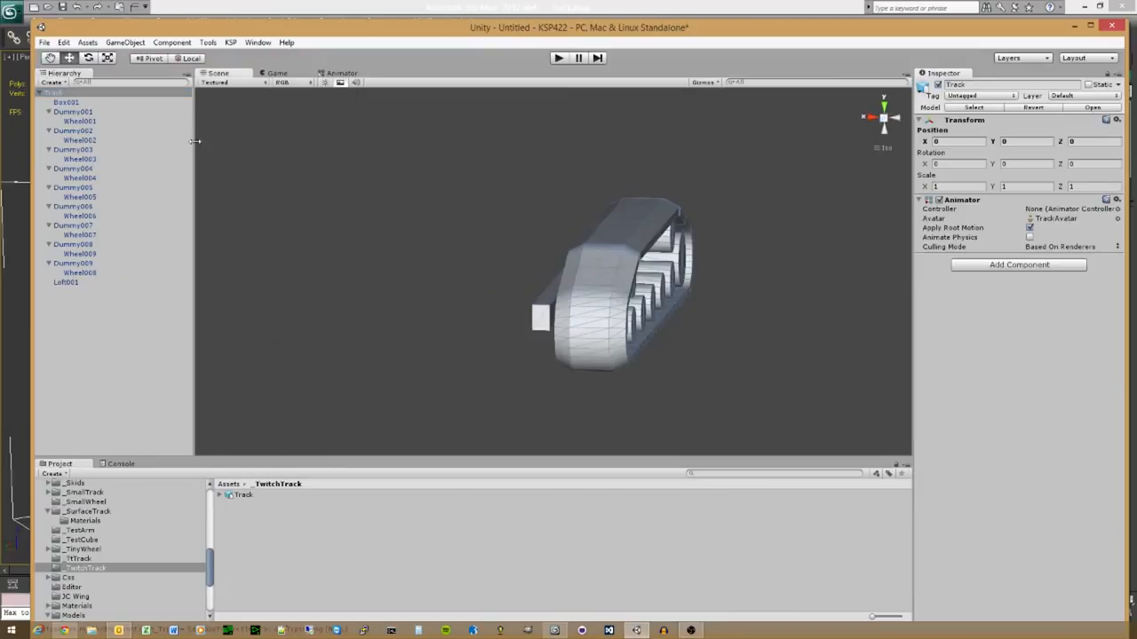
# Step: Add a Box Collider to Box001 and check its fit around the side box
pyautogui.click(84, 103)
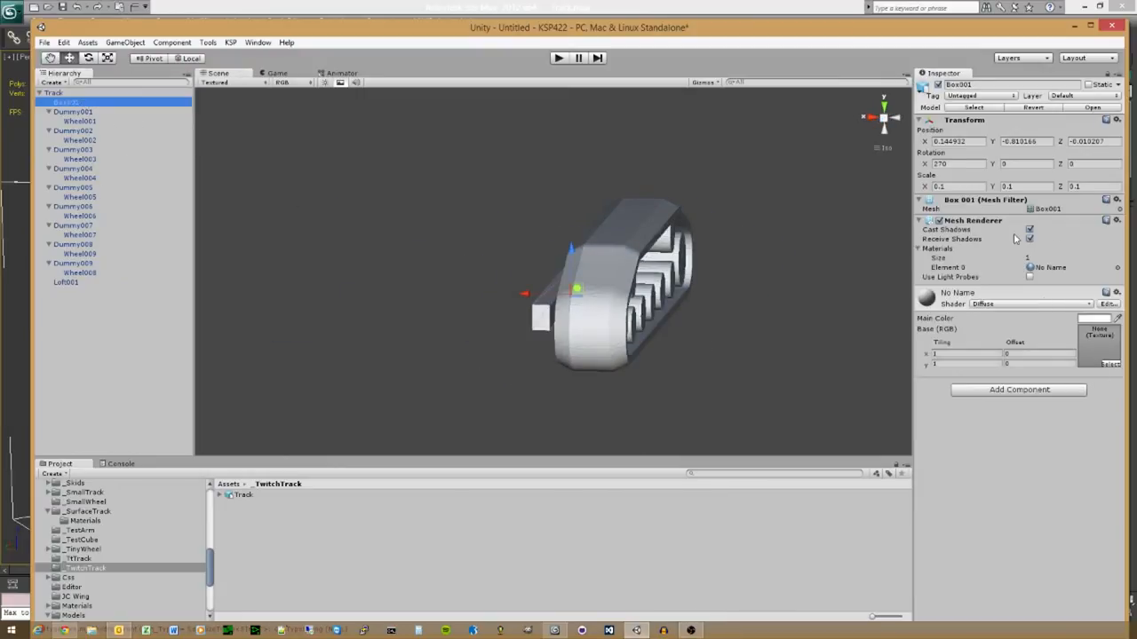
pyautogui.click(1028, 391)
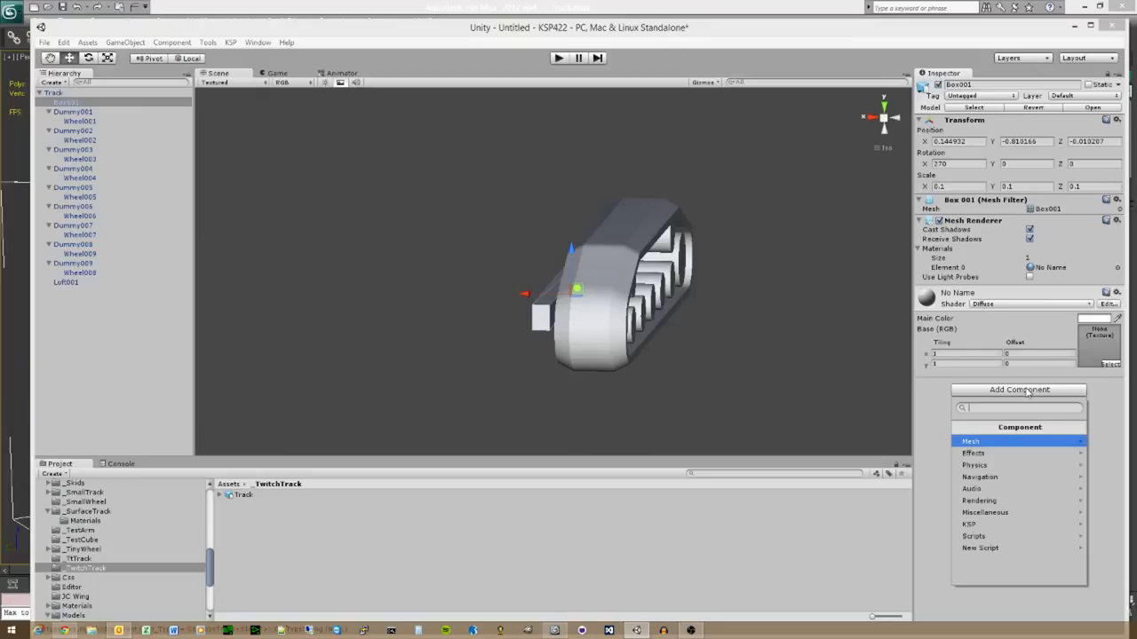
pyautogui.click(1000, 466)
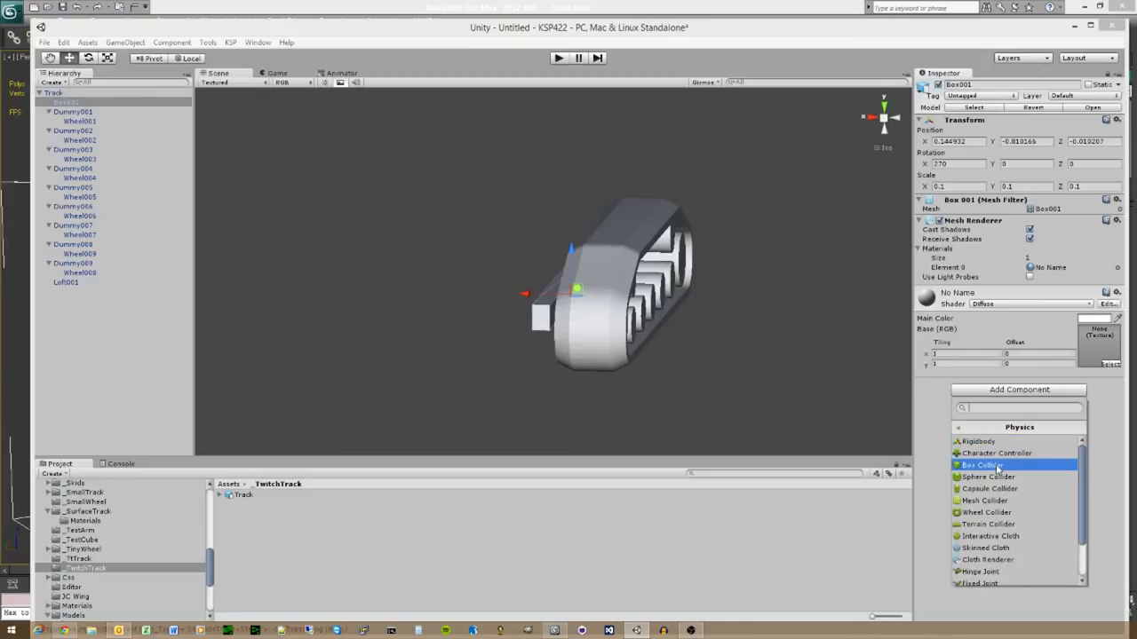
pyautogui.click(998, 466)
pyautogui.keyDown('alt'); pyautogui.moveTo(461, 343); pyautogui.dragTo(578, 356); pyautogui.keyUp('alt')
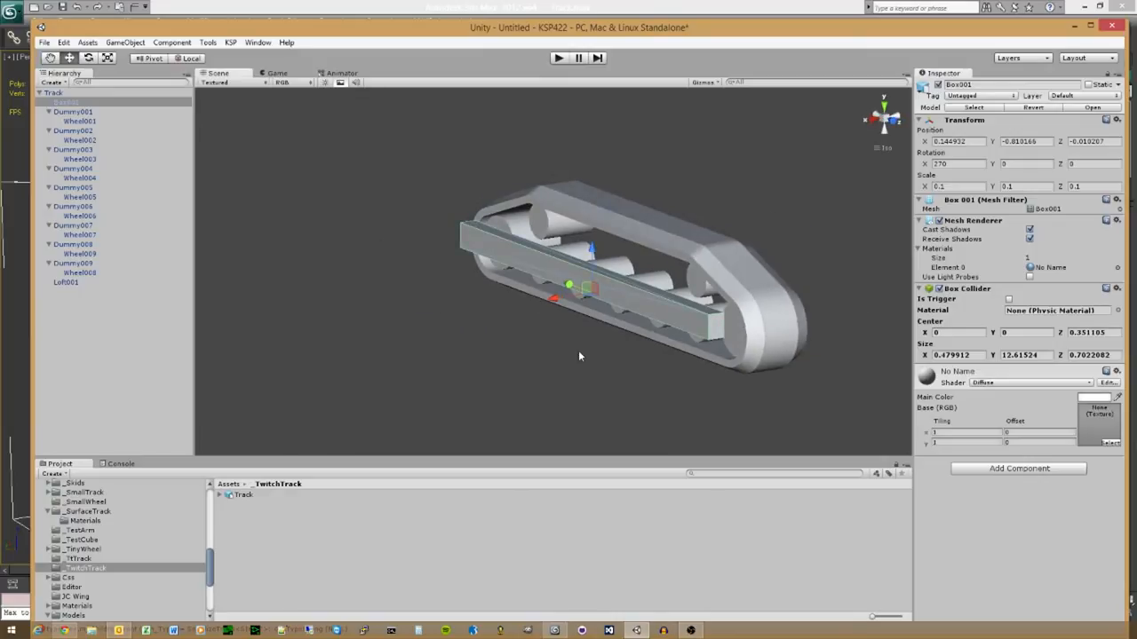
pyautogui.keyDown('alt'); pyautogui.moveTo(617, 309); pyautogui.dragTo(485, 338); pyautogui.keyUp('alt')
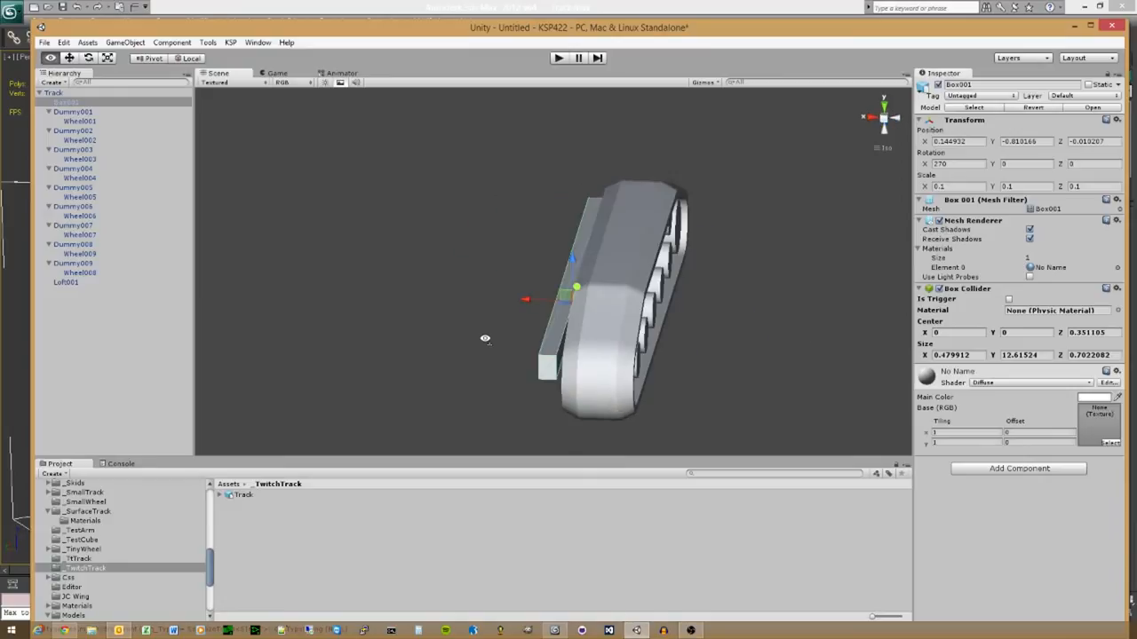
pyautogui.keyDown('alt'); pyautogui.moveTo(657, 388); pyautogui.dragTo(551, 349); pyautogui.keyUp('alt')
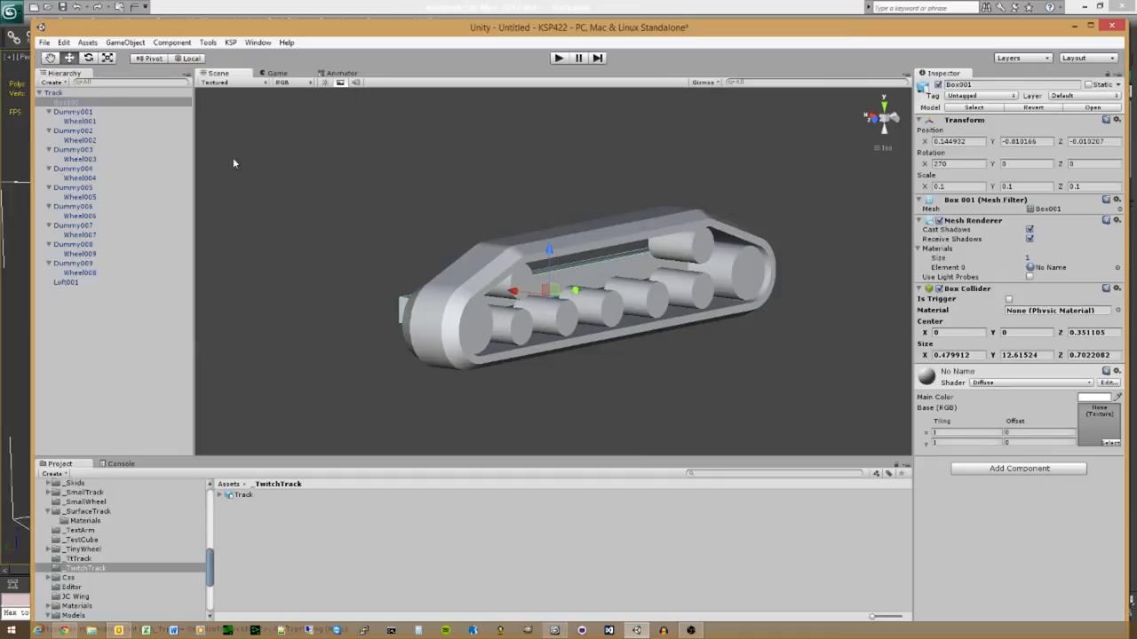
# Step: Select Wheel001 through Wheel009 under their dummies and duplicate all nine wheels
pyautogui.click(102, 121)
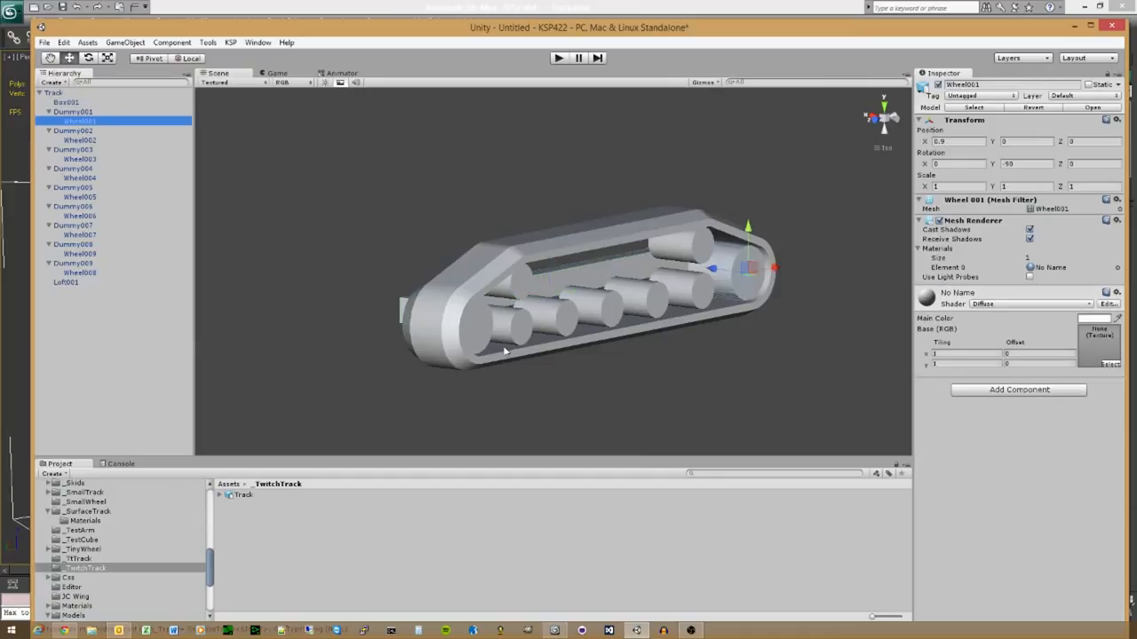
pyautogui.keyDown('ctrl'); pyautogui.click(96, 141); pyautogui.keyUp('ctrl')
pyautogui.keyDown('ctrl'); pyautogui.click(99, 159); pyautogui.keyUp('ctrl')
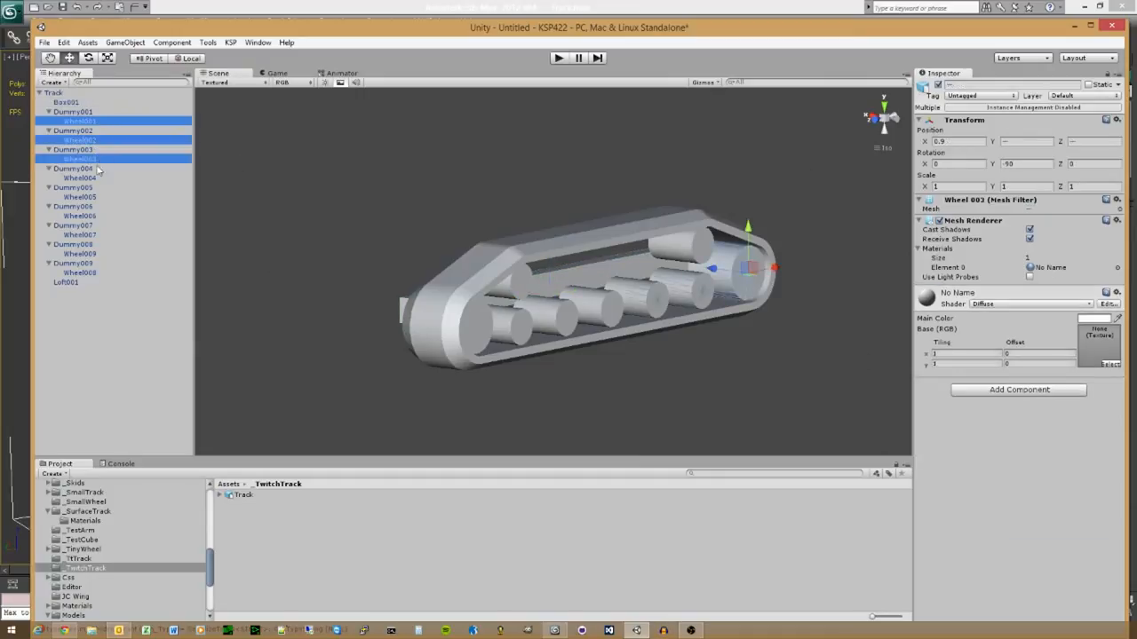
pyautogui.keyDown('ctrl'); pyautogui.click(94, 177); pyautogui.keyUp('ctrl')
pyautogui.keyDown('ctrl'); pyautogui.click(100, 196); pyautogui.keyUp('ctrl')
pyautogui.keyDown('ctrl'); pyautogui.click(100, 216); pyautogui.keyUp('ctrl')
pyautogui.keyDown('ctrl'); pyautogui.click(97, 235); pyautogui.keyUp('ctrl')
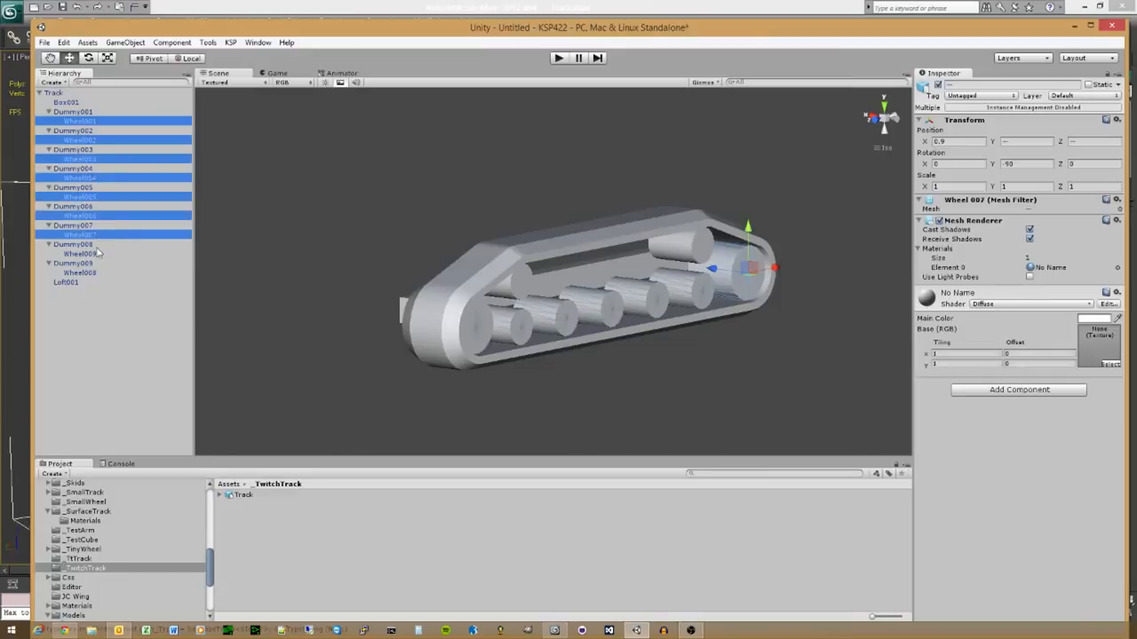
pyautogui.keyDown('ctrl'); pyautogui.click(96, 254); pyautogui.keyUp('ctrl')
pyautogui.keyDown('ctrl'); pyautogui.click(96, 273); pyautogui.keyUp('ctrl')
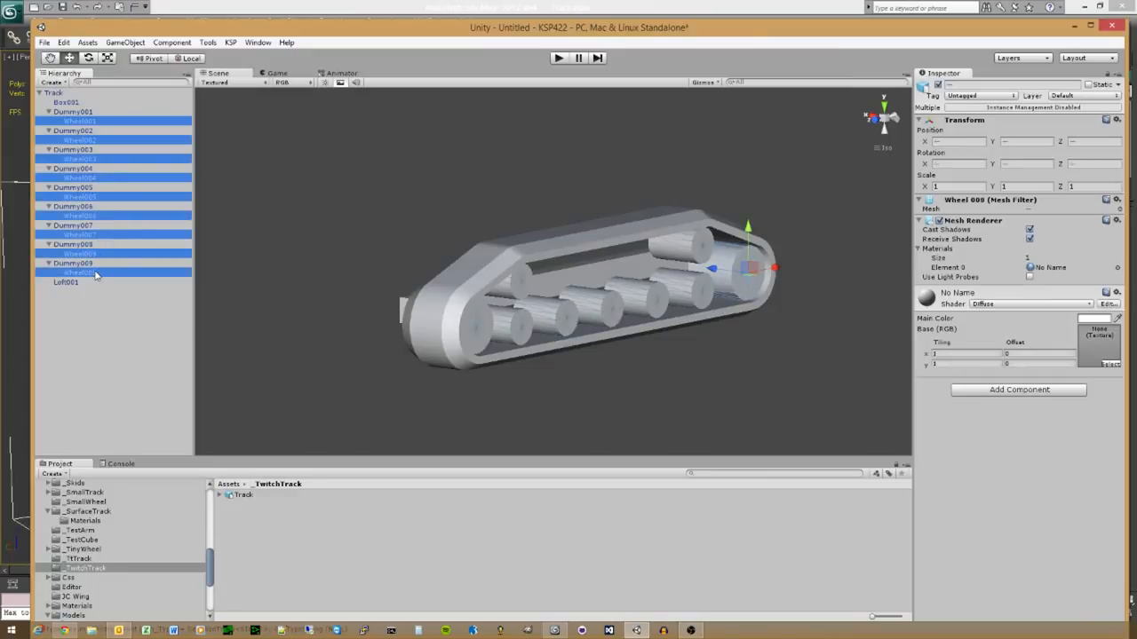
pyautogui.keyDown('alt'); pyautogui.moveTo(707, 392); pyautogui.dragTo(773, 312); pyautogui.keyUp('alt')
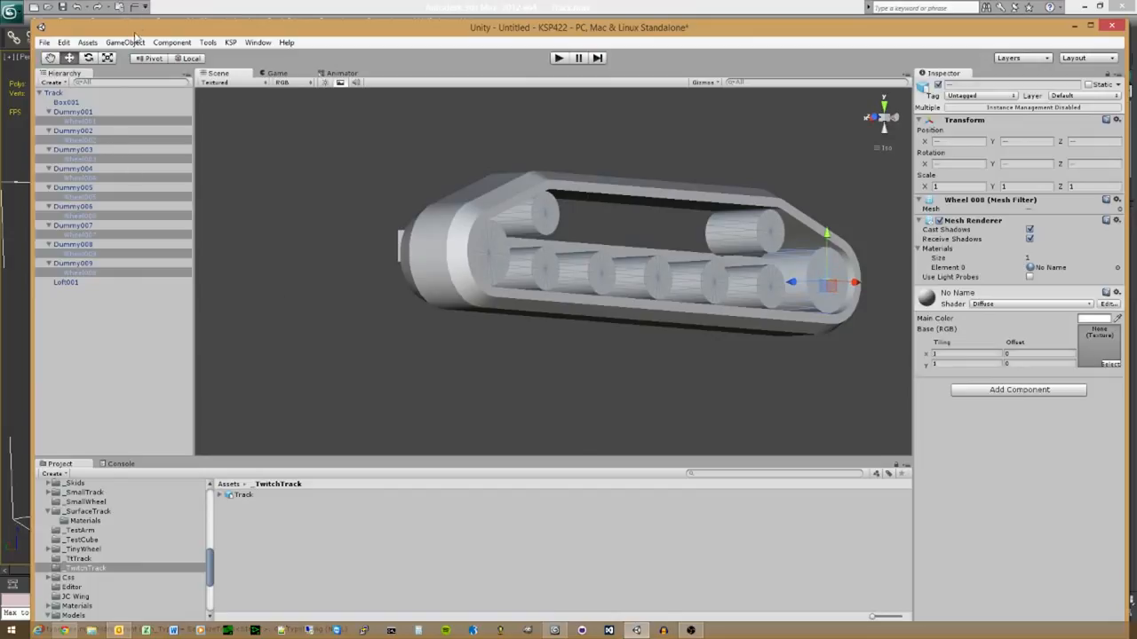
pyautogui.hotkey('ctrl', 'd')
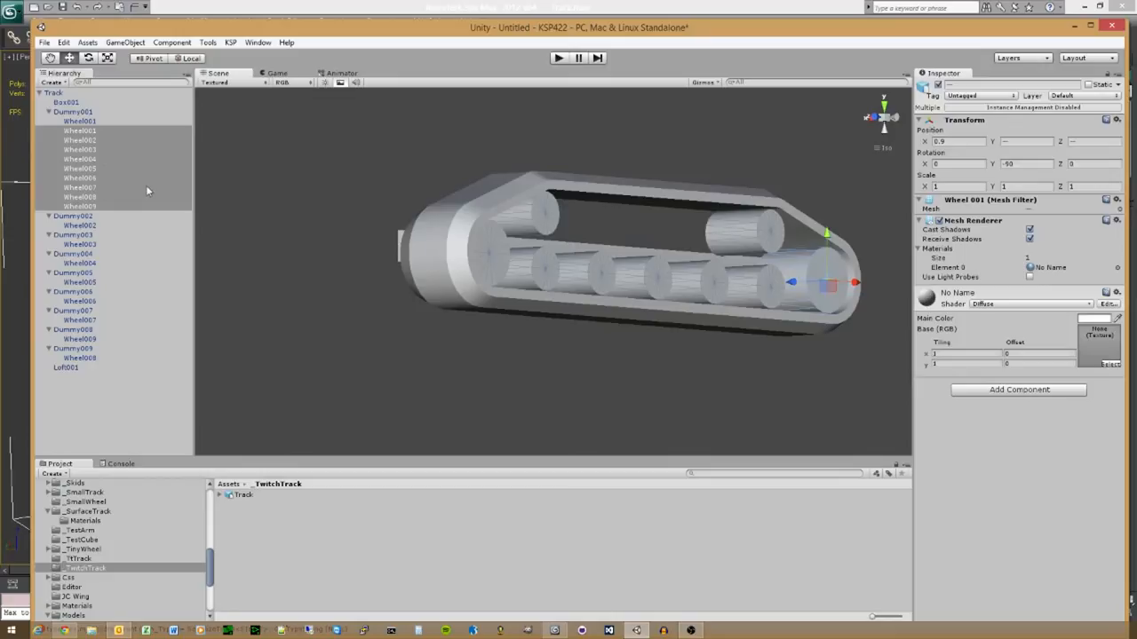
# Step: Go through the duplicated wheels under Dummy001 one by one to check which wheel position each matches
pyautogui.click(107, 140)
pyautogui.press('Down')
pyautogui.press('Down')
pyautogui.press('Down')
pyautogui.press('Down')
pyautogui.press('Down')
pyautogui.press('Down')
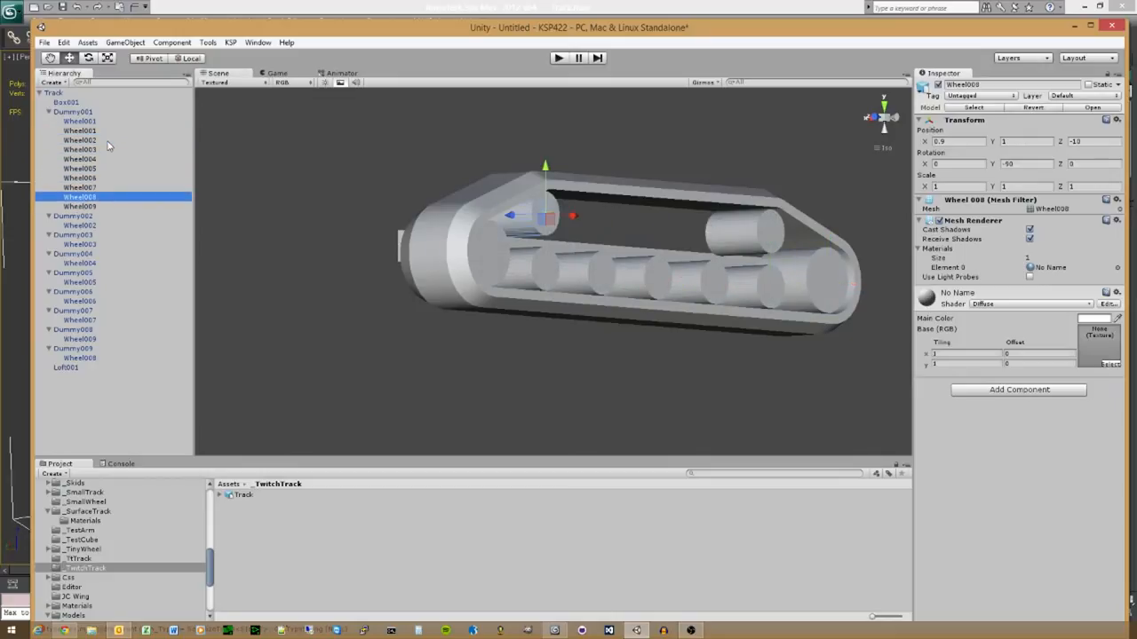
pyautogui.press('Up')
pyautogui.press('Up')
pyautogui.press('Up')
pyautogui.press('Up')
pyautogui.press('Up')
pyautogui.press('Up')
pyautogui.press('Up')
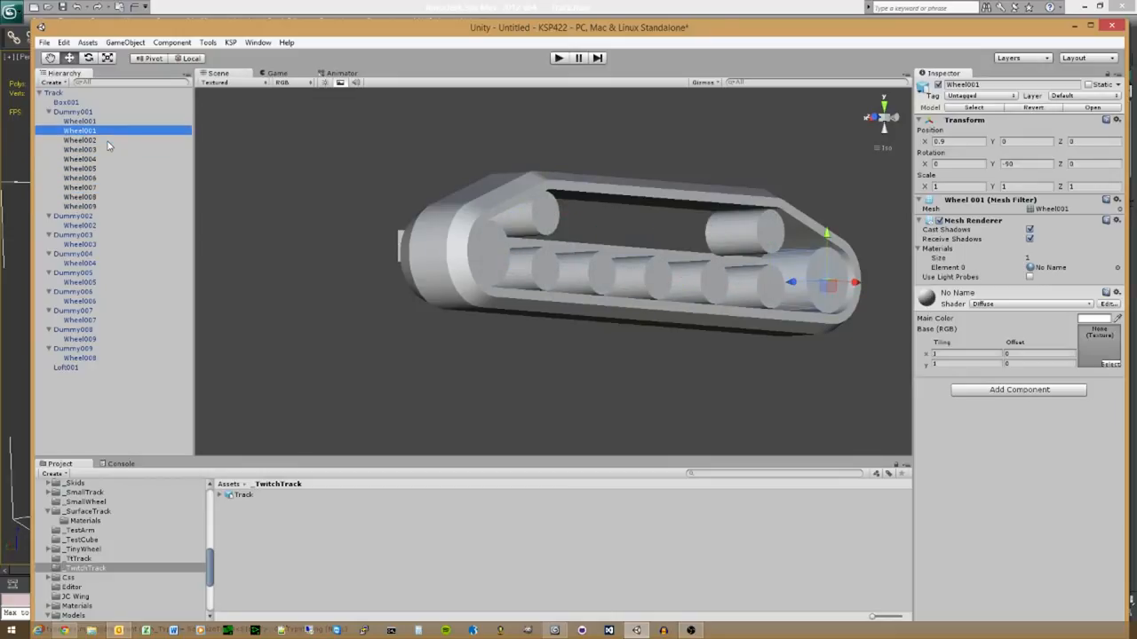
pyautogui.press('Down')
pyautogui.press('Down')
pyautogui.press('Down')
pyautogui.press('Down')
pyautogui.press('Down')
pyautogui.press('Down')
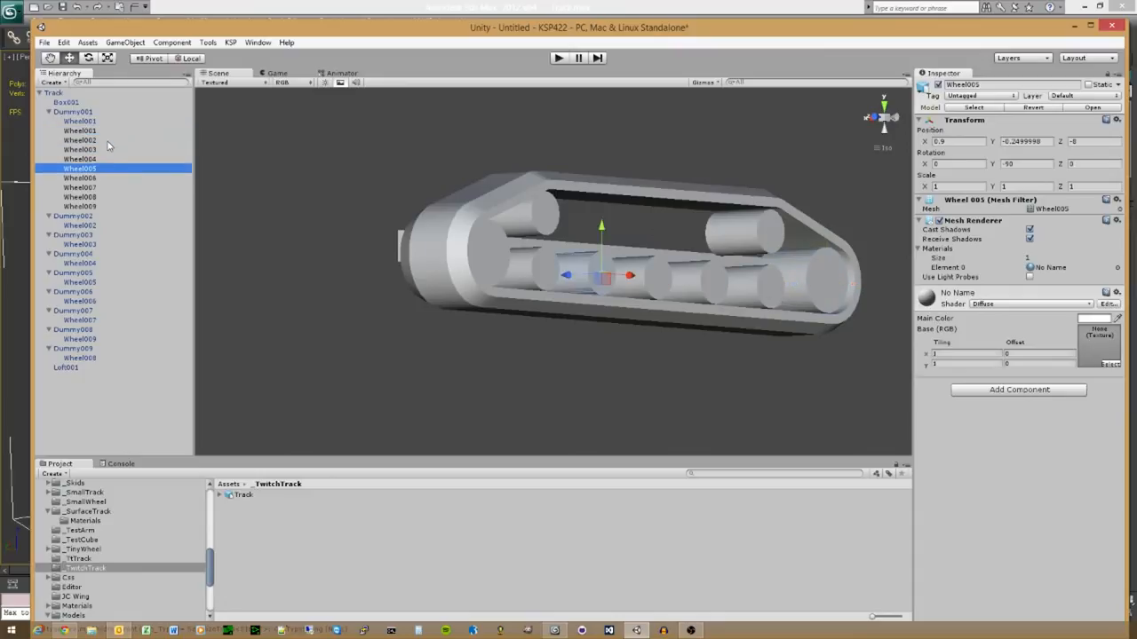
pyautogui.press('Up')
pyautogui.press('Up')
pyautogui.press('Up')
pyautogui.press('Up')
pyautogui.press('Up')
pyautogui.press('Up')
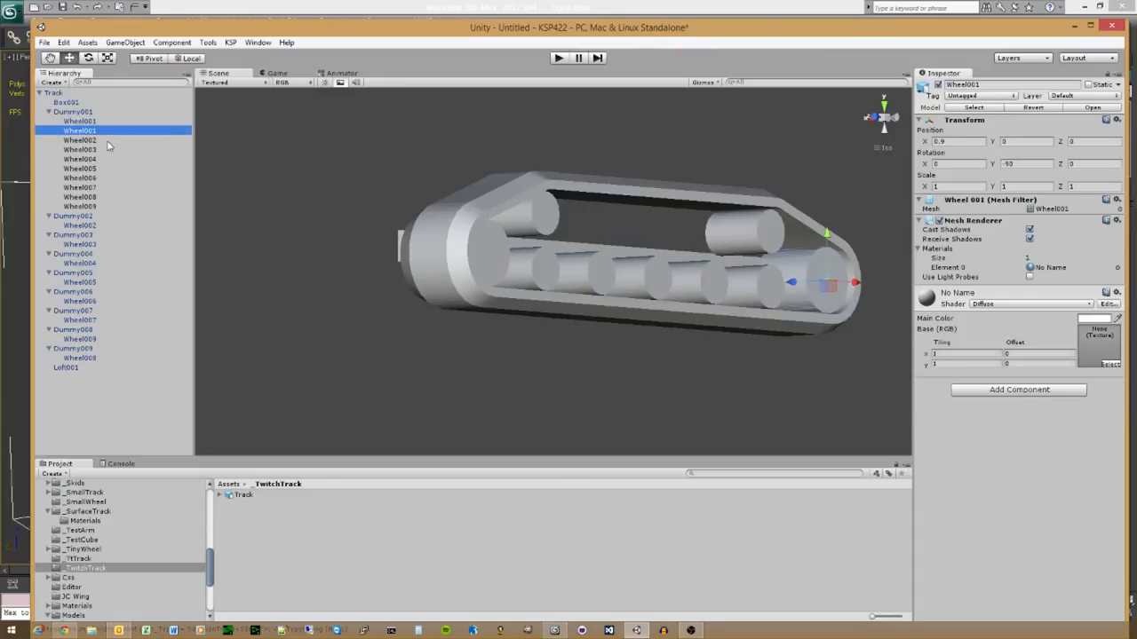
# Step: Remove the Mesh Renderer and Mesh Filter components from all nine duplicated wheels under Dummy001
pyautogui.keyDown('shift'); pyautogui.click(98, 207); pyautogui.keyUp('shift')
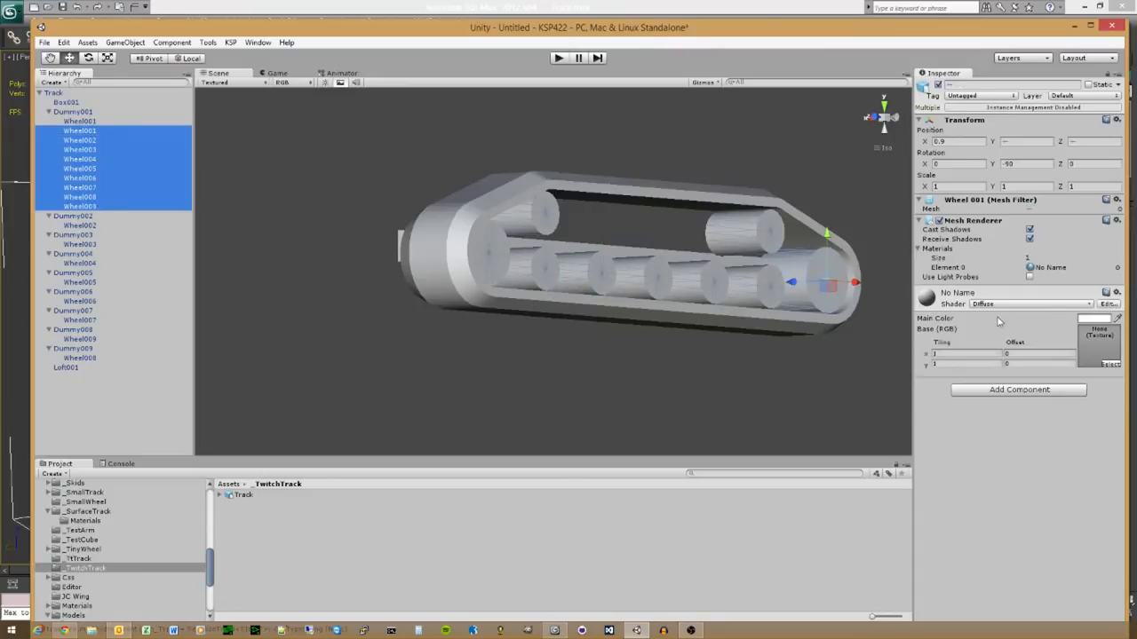
pyautogui.click(1117, 221)
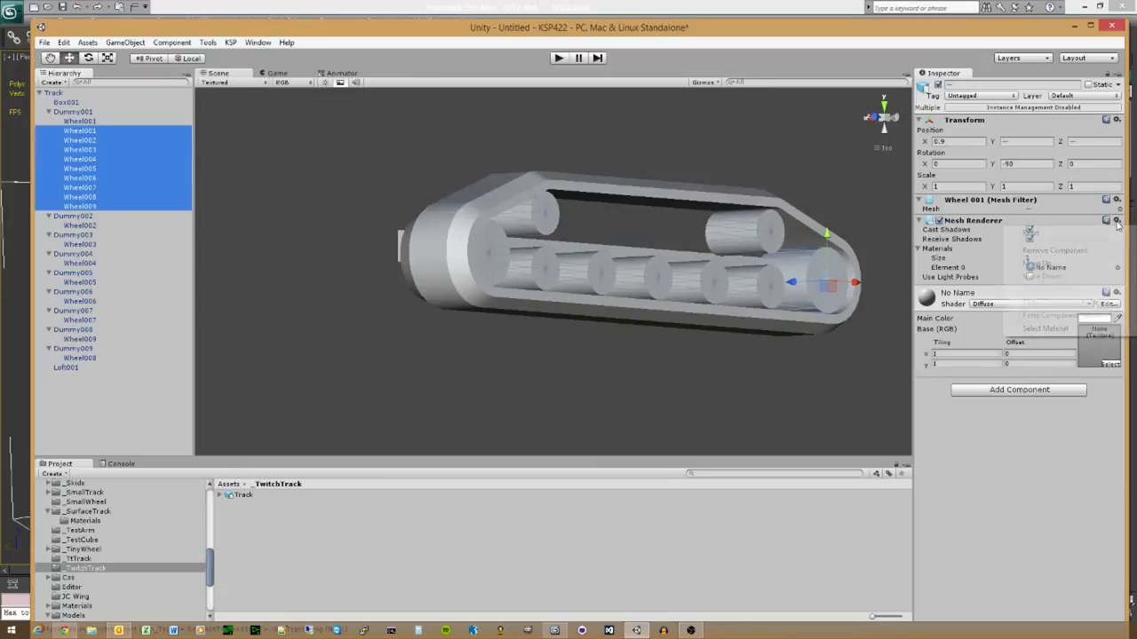
pyautogui.click(1050, 252)
pyautogui.click(1117, 200)
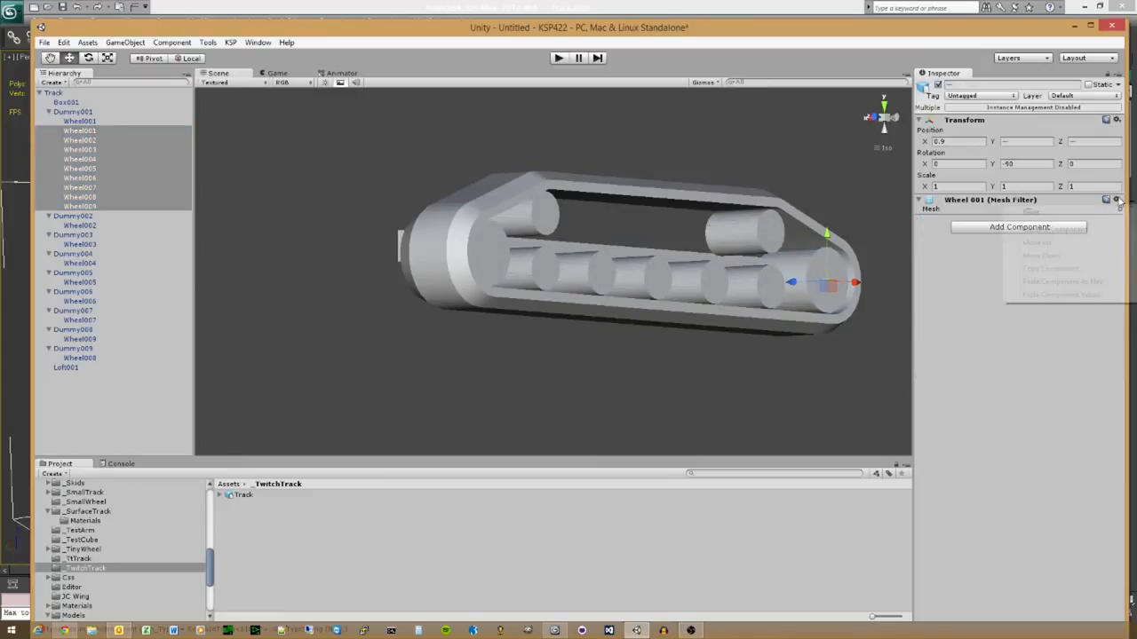
pyautogui.click(1052, 228)
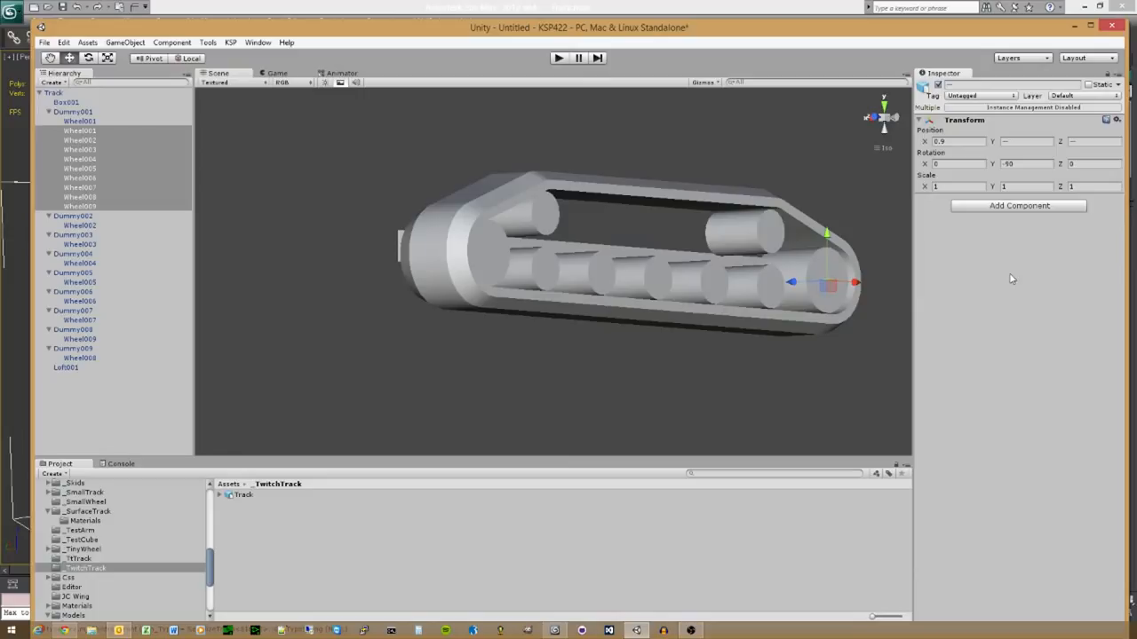
# Step: Add a Wheel Collider to all nine duplicated wheel objects under Dummy001
pyautogui.click(1012, 211)
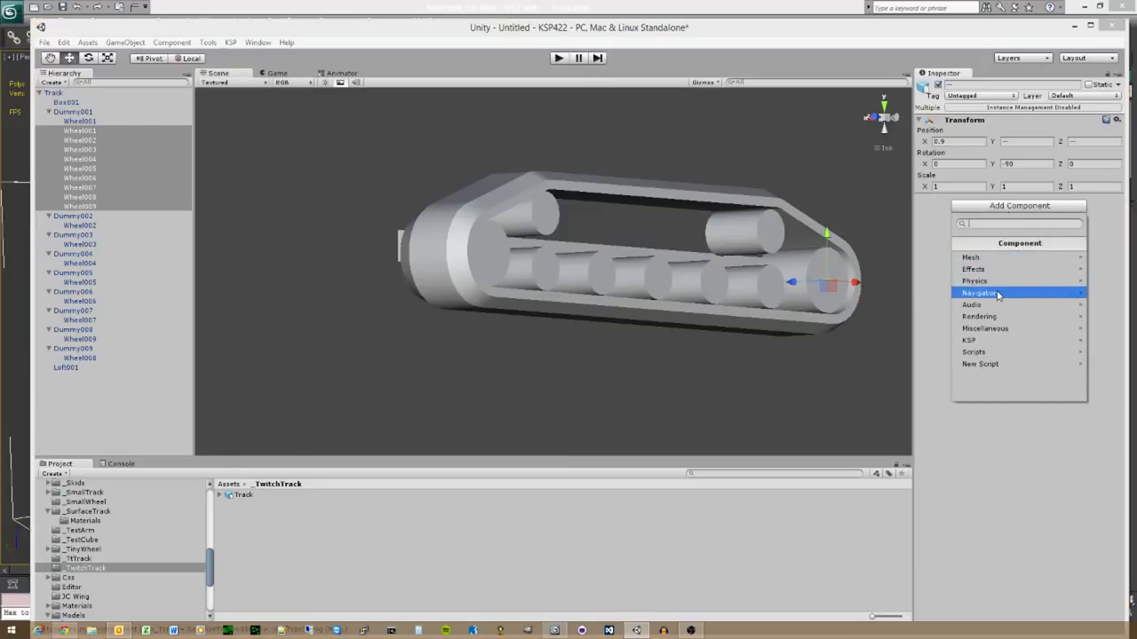
pyautogui.click(977, 280)
pyautogui.click(995, 327)
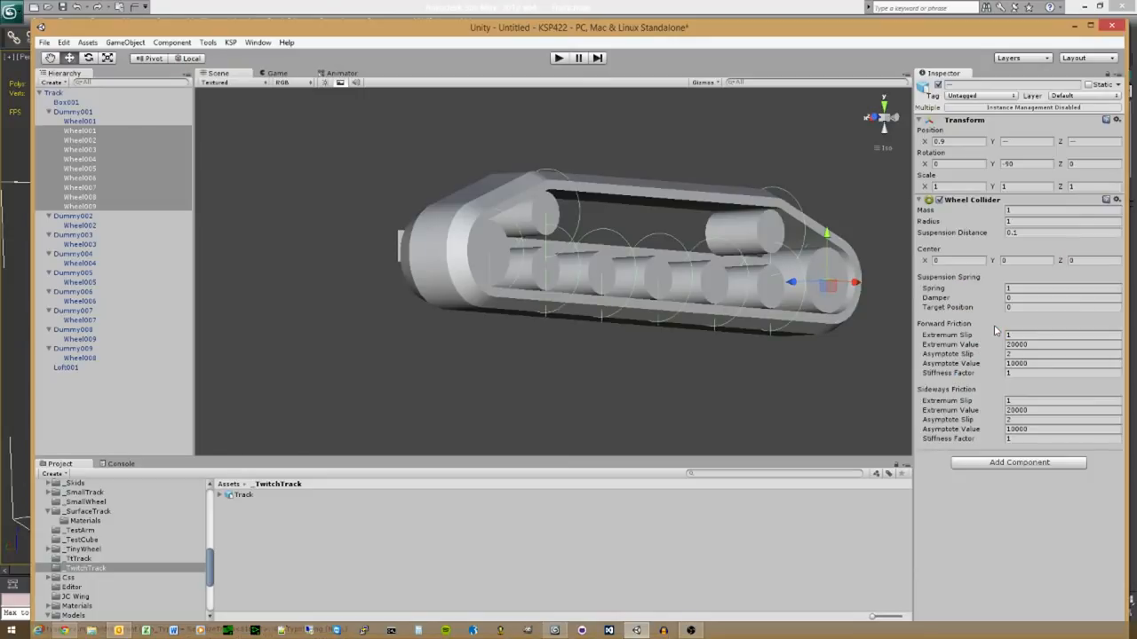
# Step: Undo a trial rotation of the nine wheel collider objects and set their Y rotation to 0
pyautogui.keyDown('alt'); pyautogui.moveTo(734, 353); pyautogui.dragTo(792, 393); pyautogui.keyUp('alt')
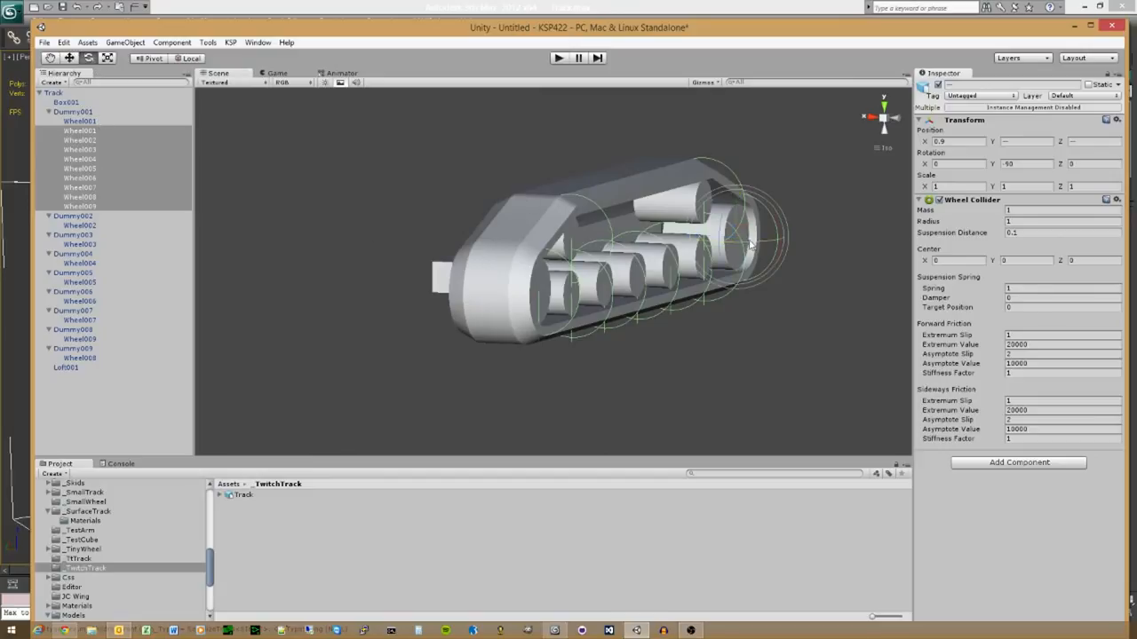
pyautogui.moveTo(751, 242); pyautogui.dragTo(769, 249)
pyautogui.hotkey('ctrl', 'z')
pyautogui.write('0')
pyautogui.moveTo(625, 370); pyautogui.dragTo(358, 354, button='right')
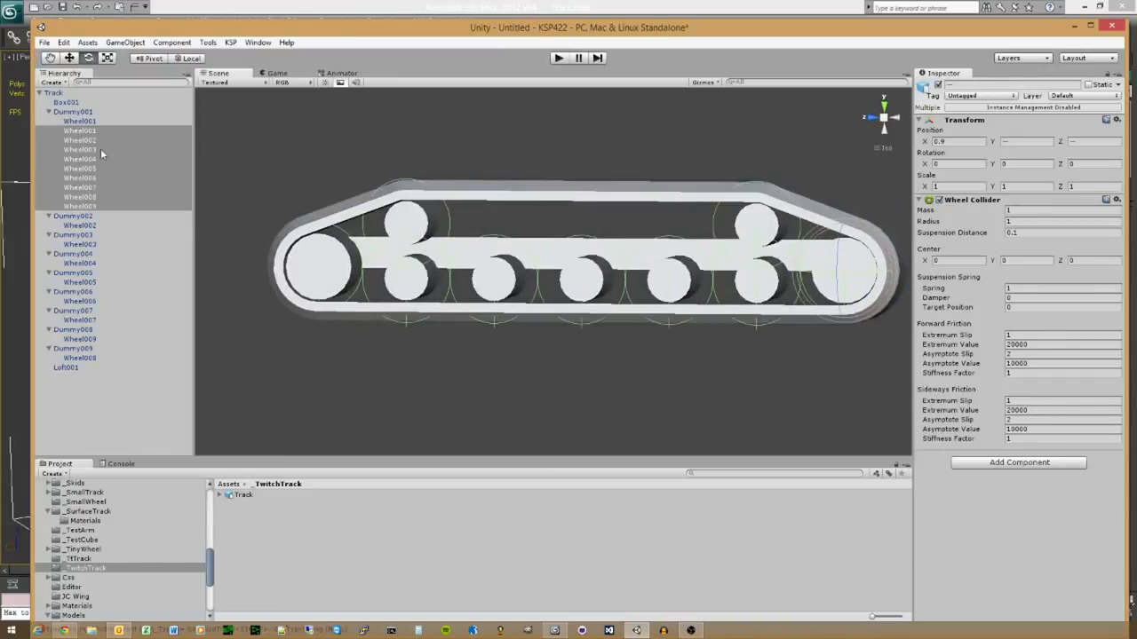
# Step: Set the Wheel Collider radius to 1.2 on the duplicated Wheel001 and Wheel007, the two large end wheels
pyautogui.click(88, 135)
pyautogui.click(91, 133)
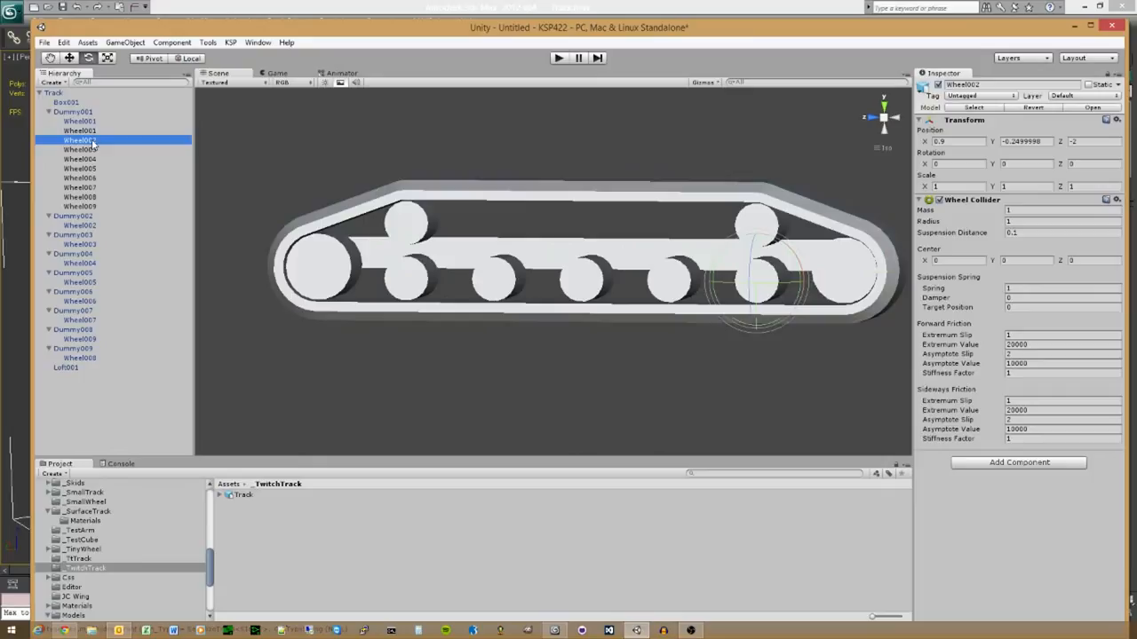
pyautogui.click(101, 132)
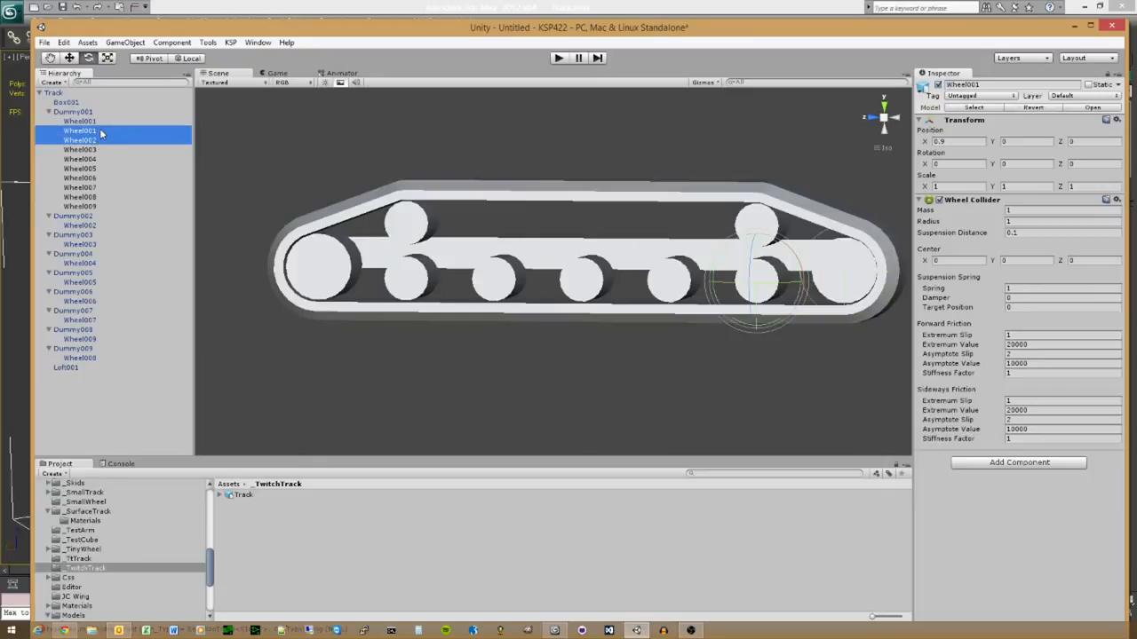
pyautogui.keyDown('shift'); pyautogui.click(89, 206); pyautogui.keyUp('shift')
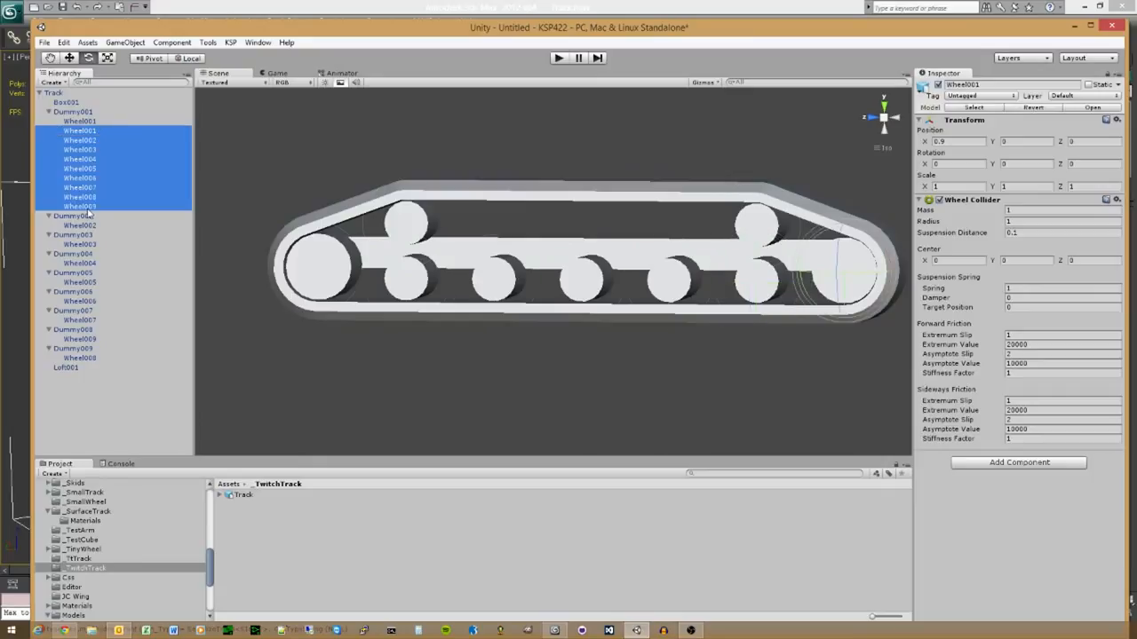
pyautogui.click(98, 191)
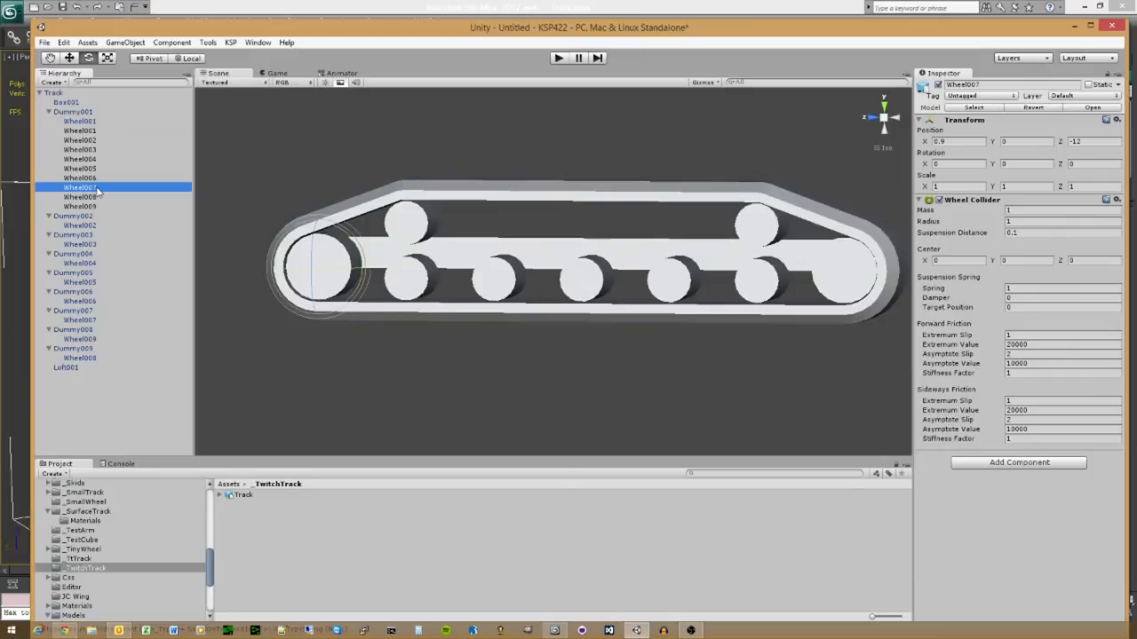
pyautogui.keyDown('ctrl'); pyautogui.click(98, 132); pyautogui.keyUp('ctrl')
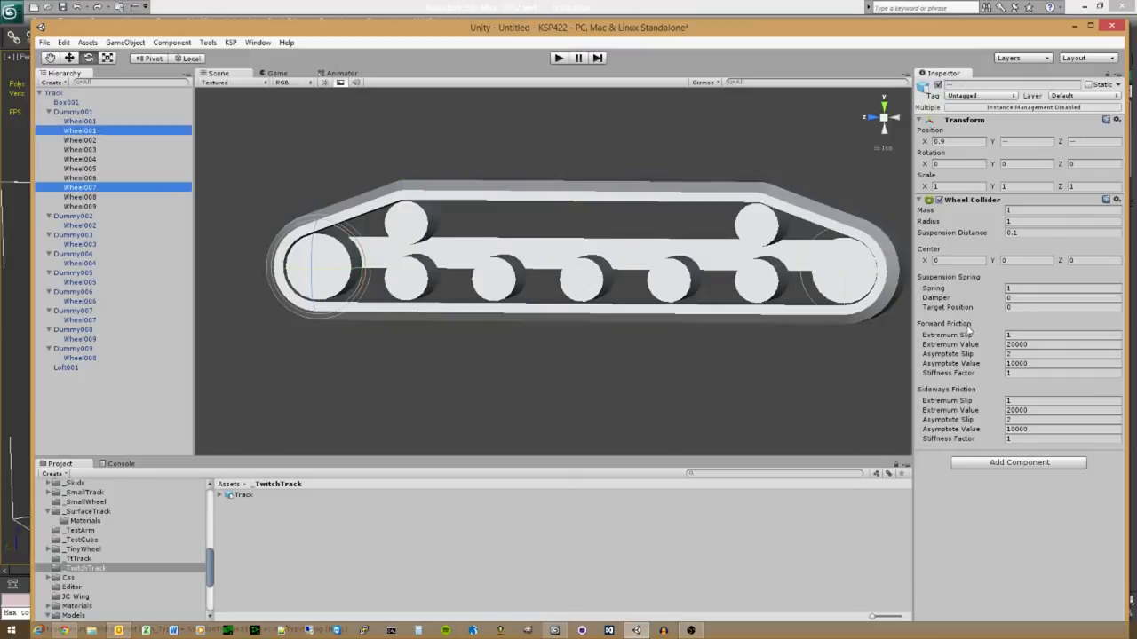
pyautogui.click(1020, 222)
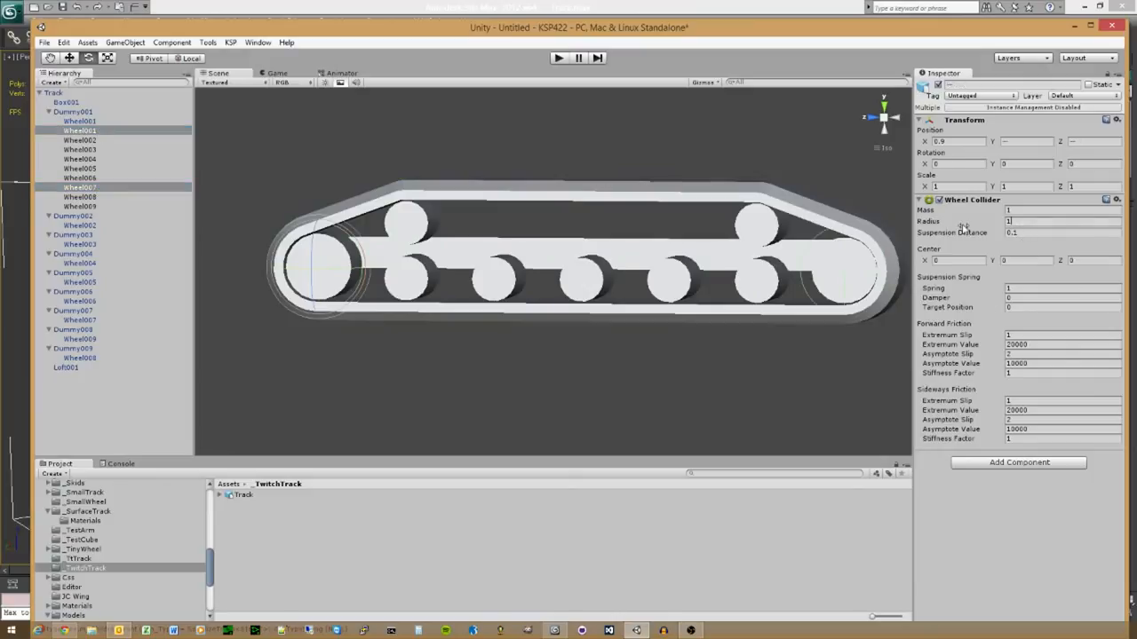
pyautogui.write('1.2')
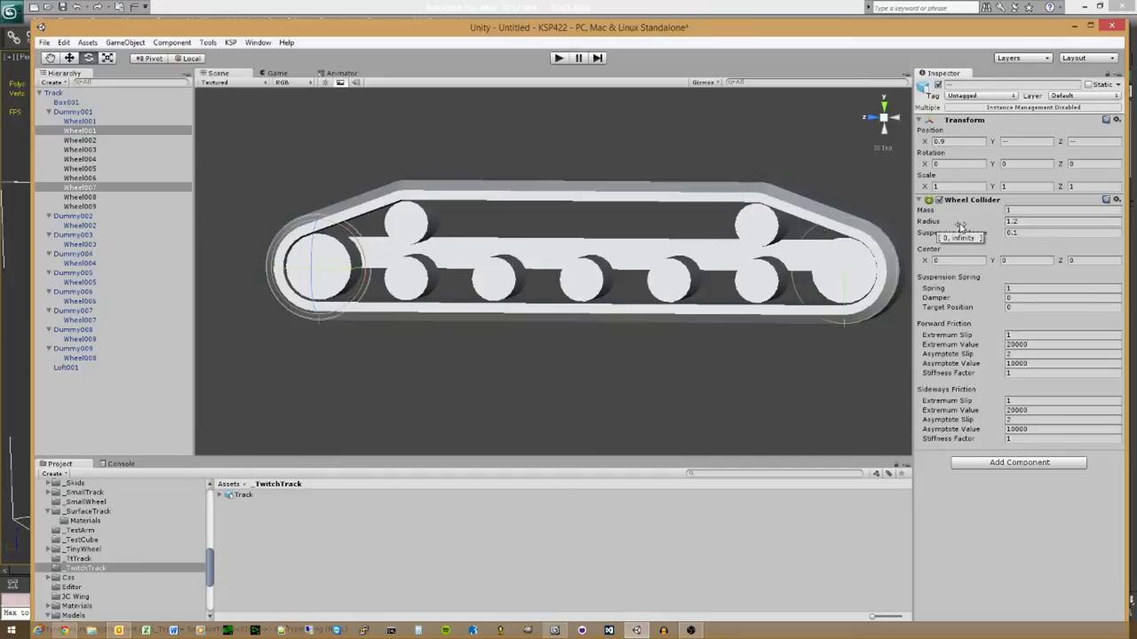
# Step: Select the whole Track and examine all its wheel colliders from an angle
pyautogui.click(63, 82)
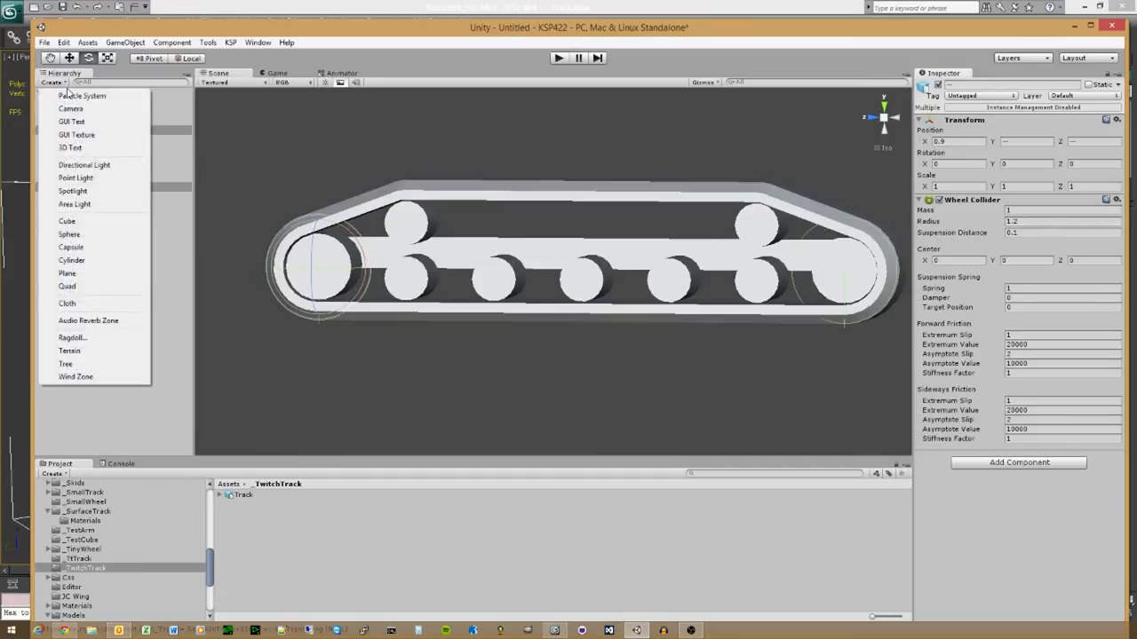
pyautogui.click(163, 89)
pyautogui.click(163, 92)
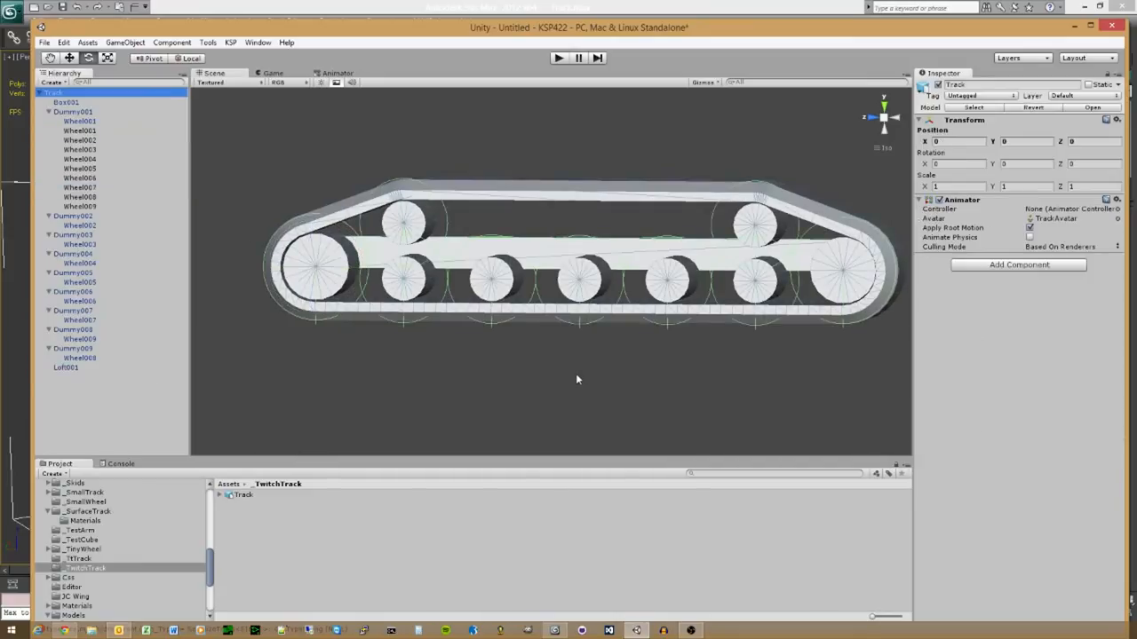
pyautogui.keyDown('alt'); pyautogui.moveTo(575, 379); pyautogui.dragTo(779, 353); pyautogui.keyUp('alt')
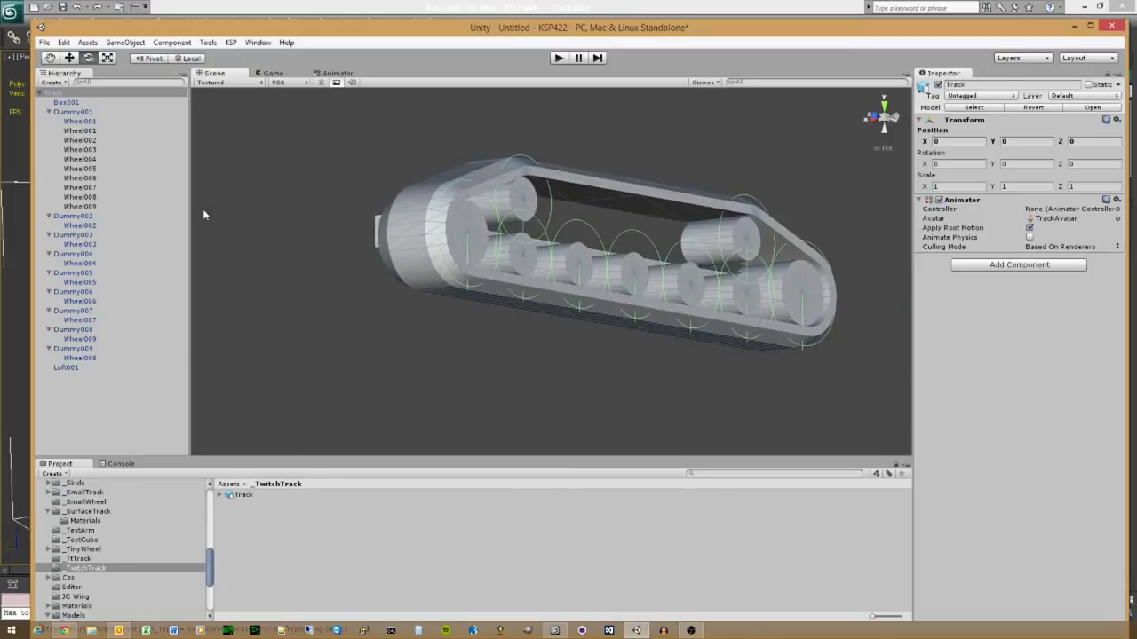
# Step: Set the Wheel Collider suspension distance to 0.4 on all nine duplicated wheel objects under Dummy001
pyautogui.click(81, 131)
pyautogui.keyDown('shift'); pyautogui.click(94, 206); pyautogui.keyUp('shift')
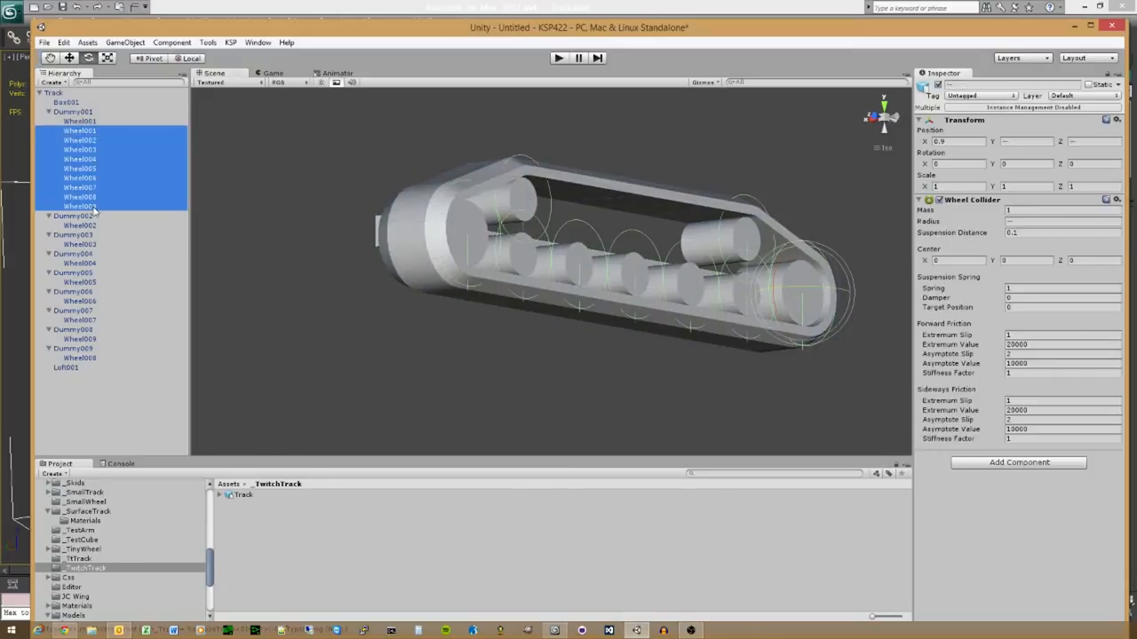
pyautogui.click(1026, 232)
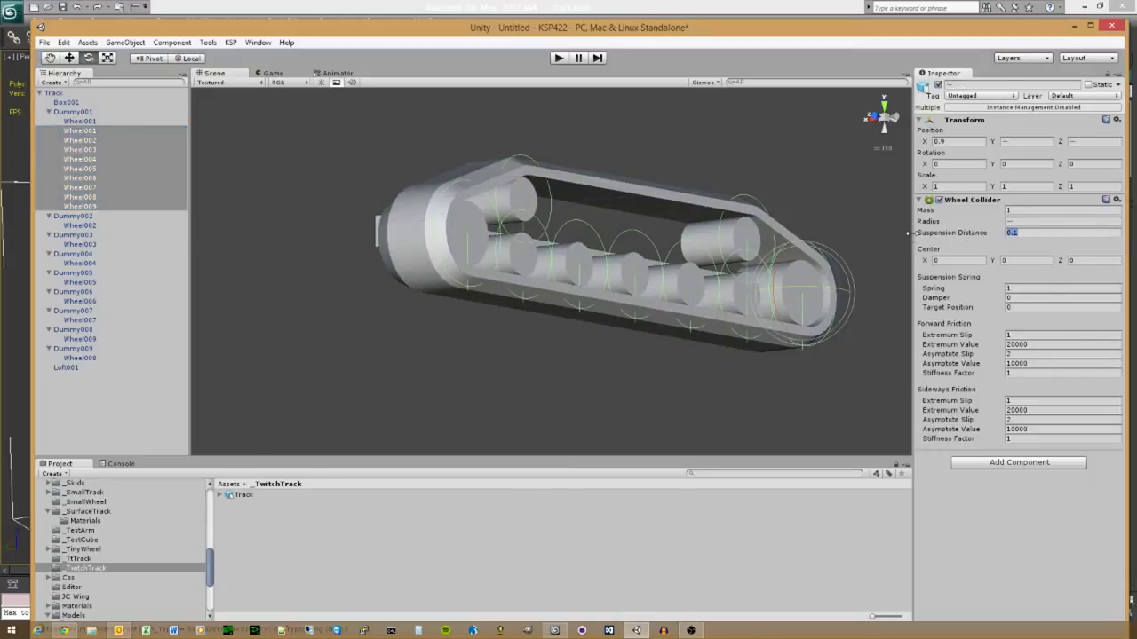
pyautogui.write('0.2')
pyautogui.click(1027, 234)
pyautogui.write('.4')
pyautogui.press('Return')
# Step: Set the forward friction of the nine wheel colliders to an extremum value of 180 and an asymptote value of 100
pyautogui.keyDown('alt'); pyautogui.moveTo(507, 368); pyautogui.dragTo(406, 408); pyautogui.keyUp('alt')
pyautogui.click(1032, 344)
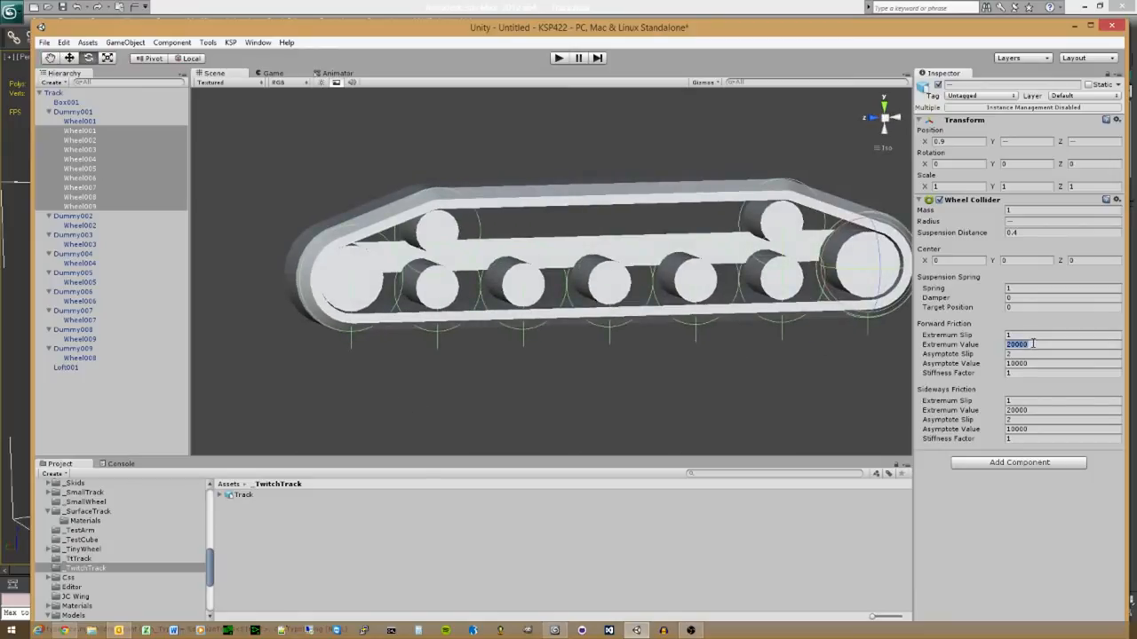
pyautogui.write('180')
pyautogui.press('Tab')
pyautogui.press('Tab')
pyautogui.write('100')
# Step: Set the sideways friction of the nine wheel colliders to an extremum value of 180 and an asymptote value of 100
pyautogui.press('Tab')
pyautogui.press('Tab')
pyautogui.press('Tab')
pyautogui.write('180')
pyautogui.press('Tab')
pyautogui.press('Tab')
pyautogui.write('100')
# Step: Set the suspension spring damper of the nine wheel colliders to 0.2
pyautogui.click(1013, 299)
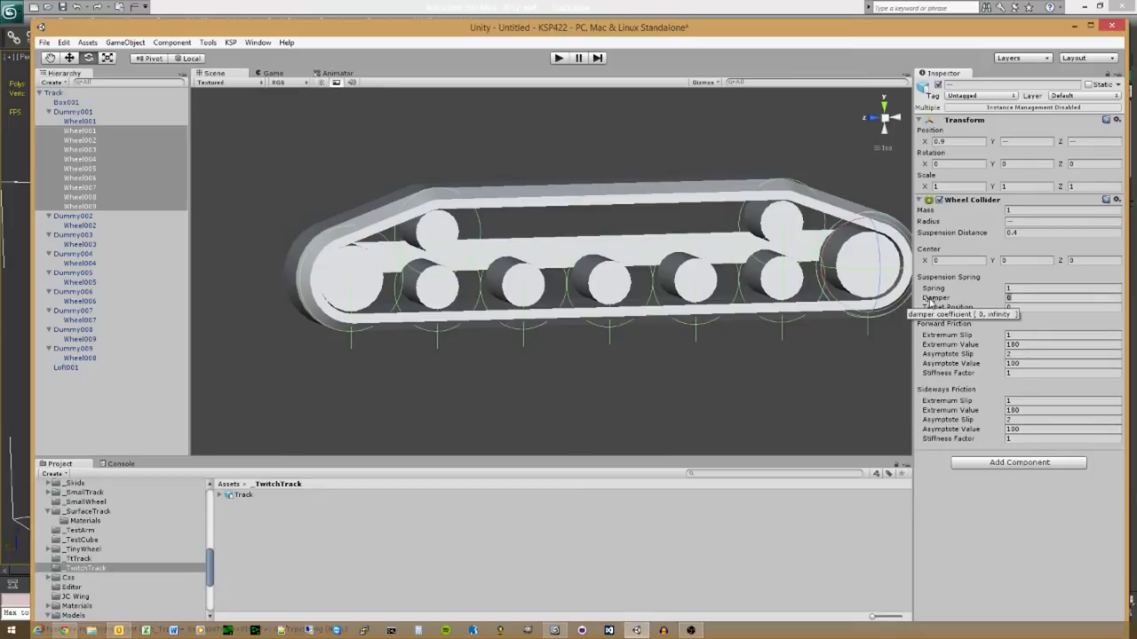
pyautogui.write('-2')
pyautogui.press('Return')
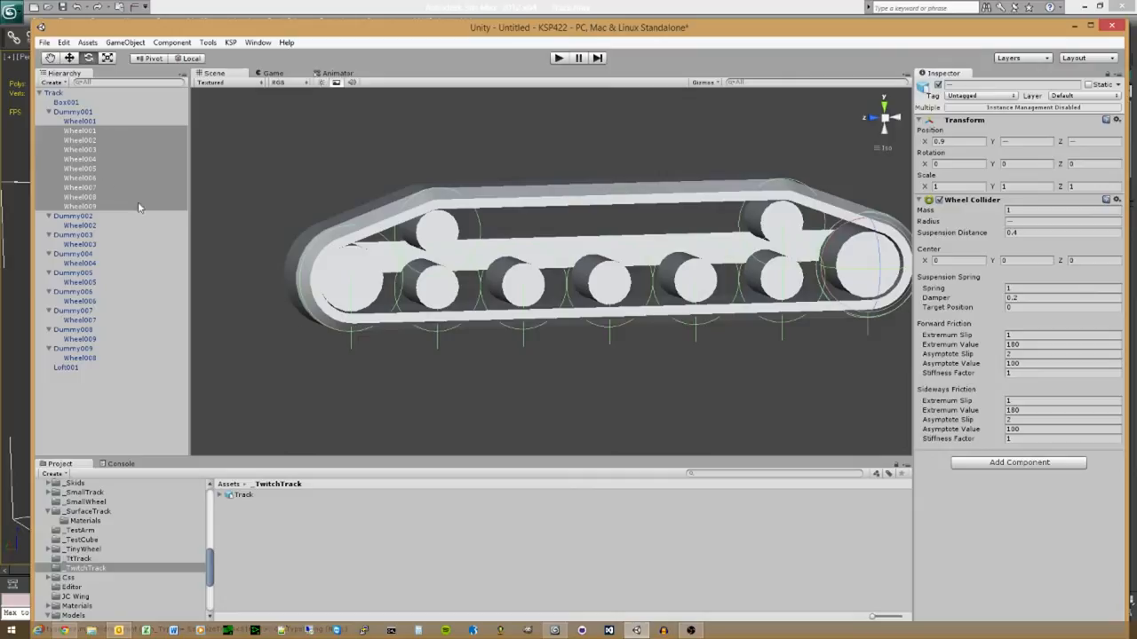
# Step: Examine individual wheel collider objects under Dummy001 and compare their positions with the neighbouring Dummy002
pyautogui.click(78, 149)
pyautogui.click(89, 140)
pyautogui.moveTo(89, 140)
pyautogui.mouseDown()
pyautogui.moveTo(86, 226)
pyautogui.moveTo(93, 145)
pyautogui.mouseUp()
pyautogui.click(85, 132)
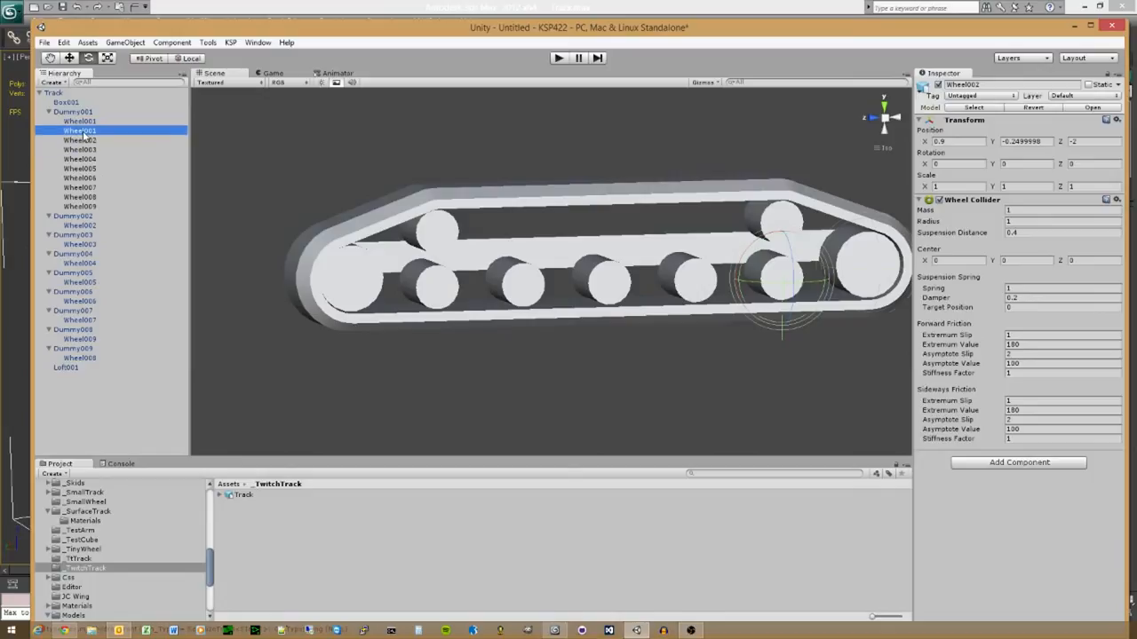
pyautogui.click(88, 207)
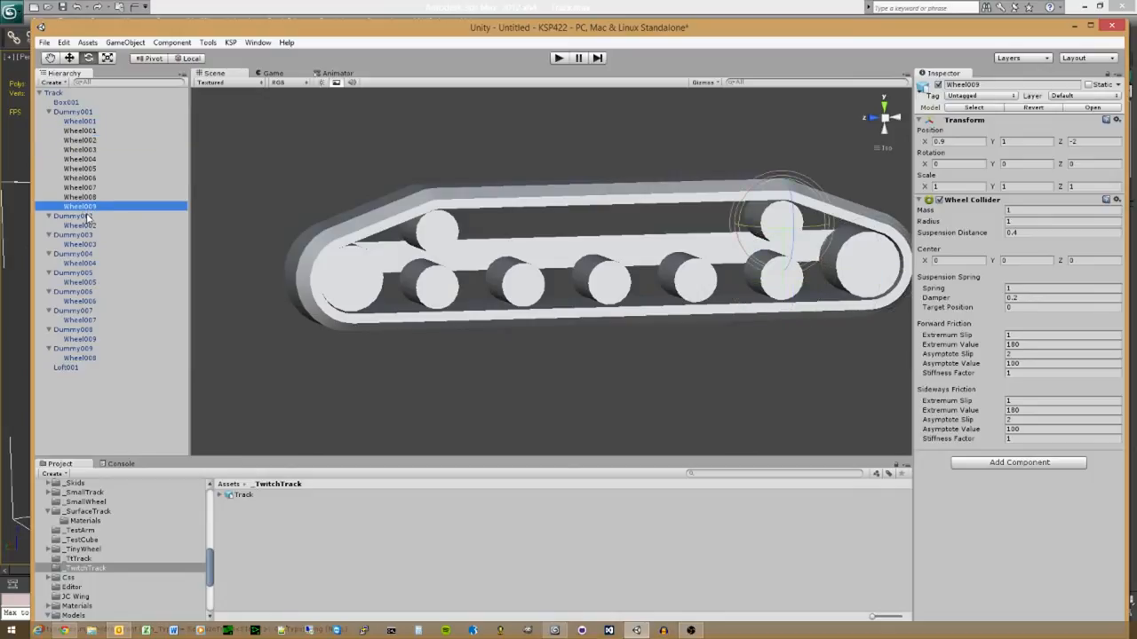
pyautogui.click(87, 217)
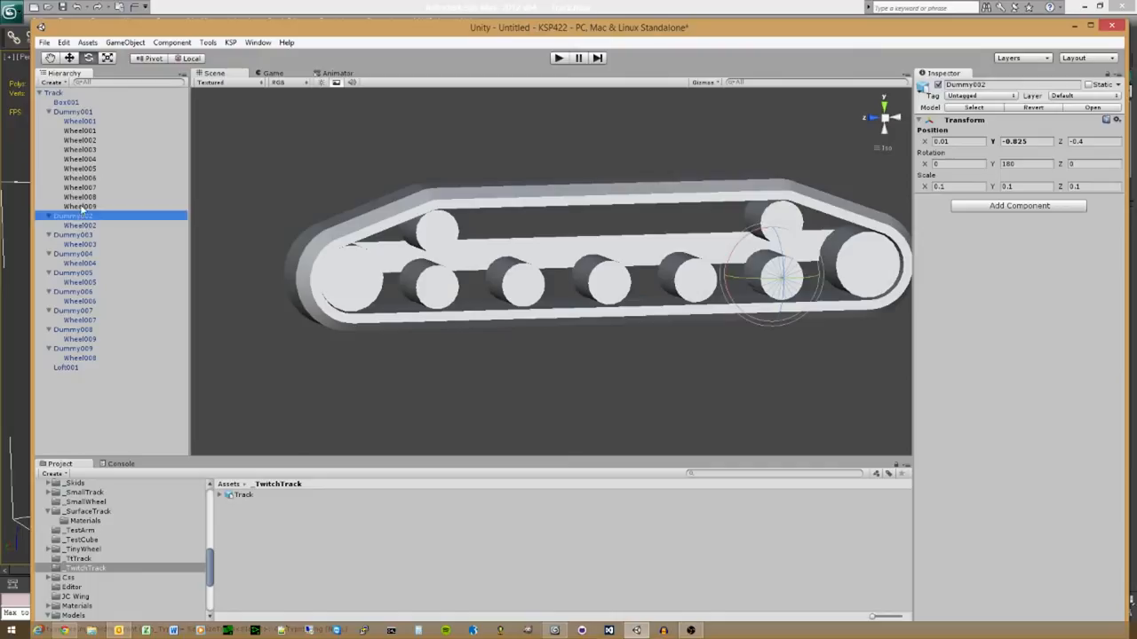
pyautogui.click(83, 207)
pyautogui.click(82, 216)
pyautogui.click(82, 207)
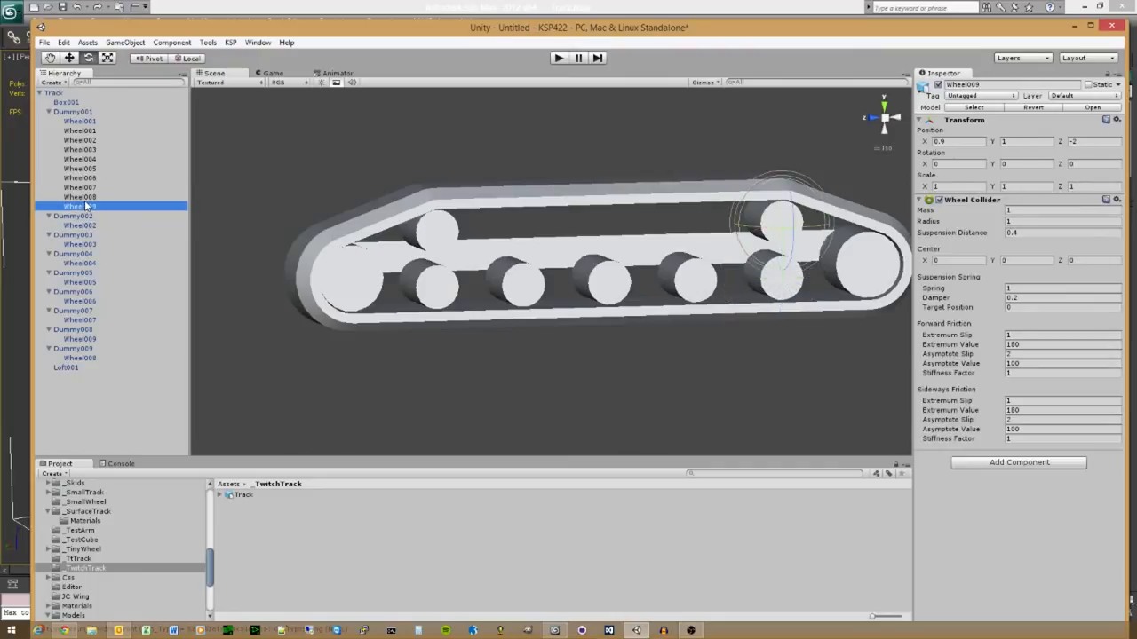
pyautogui.click(85, 199)
pyautogui.click(88, 206)
# Step: Move the nine wheel collider objects out of Dummy001 so they sit directly under Track
pyautogui.click(86, 131)
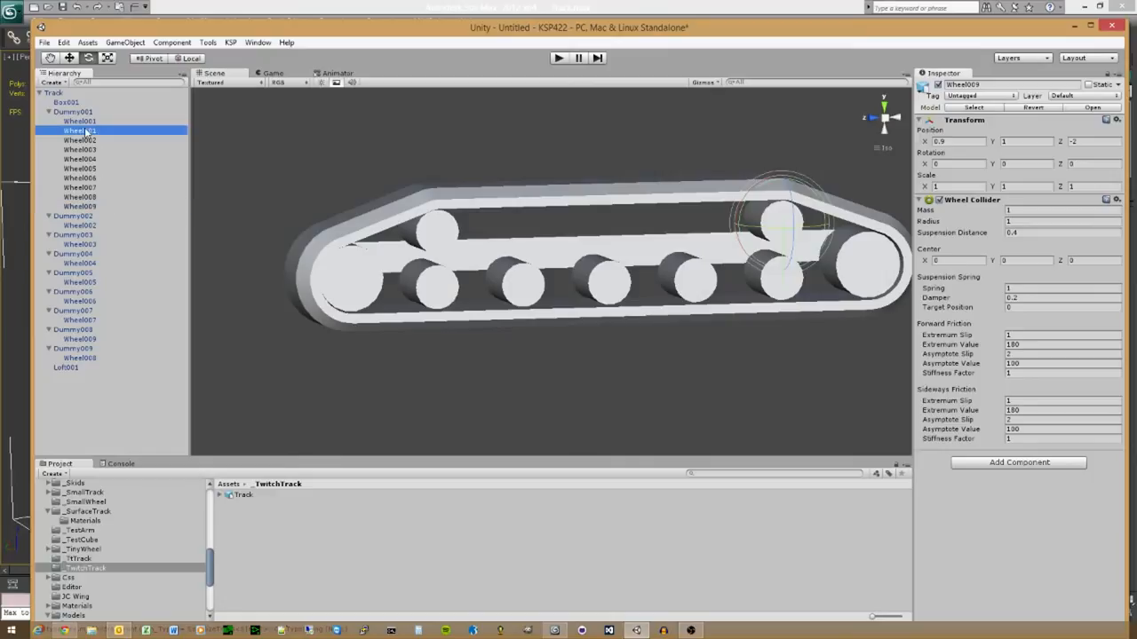
pyautogui.keyDown('shift'); pyautogui.click(88, 208); pyautogui.keyUp('shift')
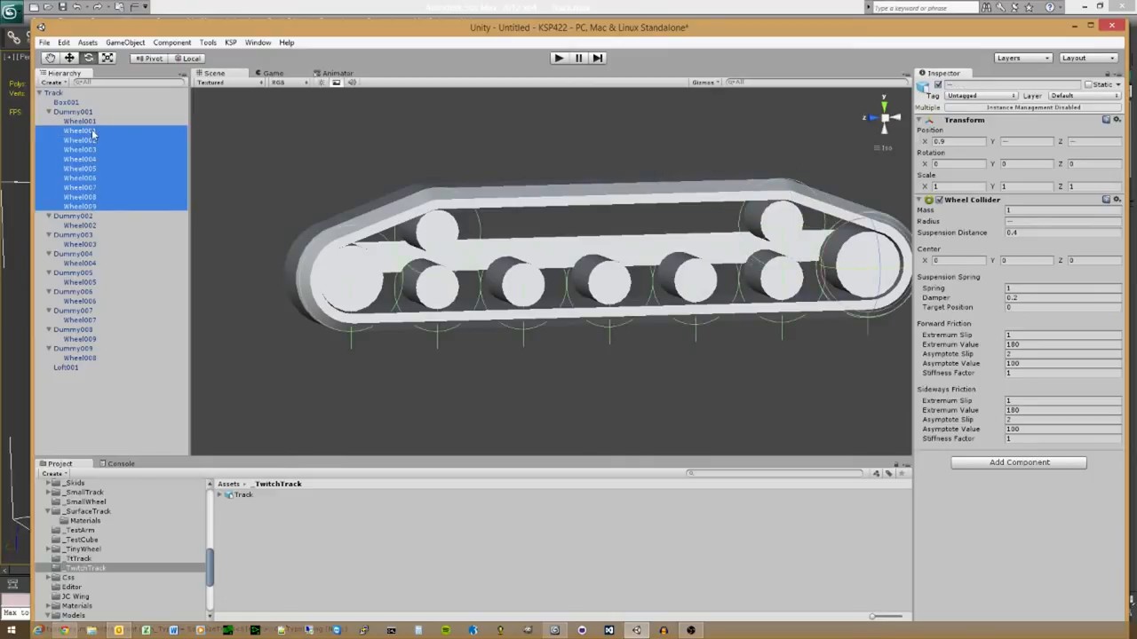
pyautogui.moveTo(93, 133); pyautogui.dragTo(123, 364)
pyautogui.click(108, 395)
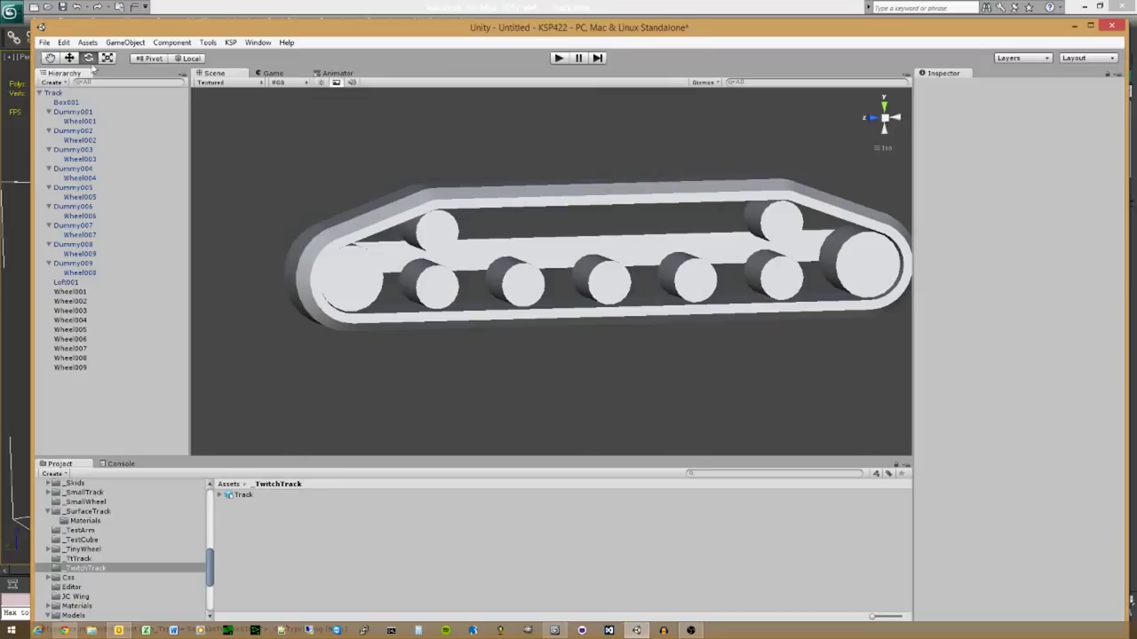
# Step: Create a new empty game object in the scene
pyautogui.click(59, 93)
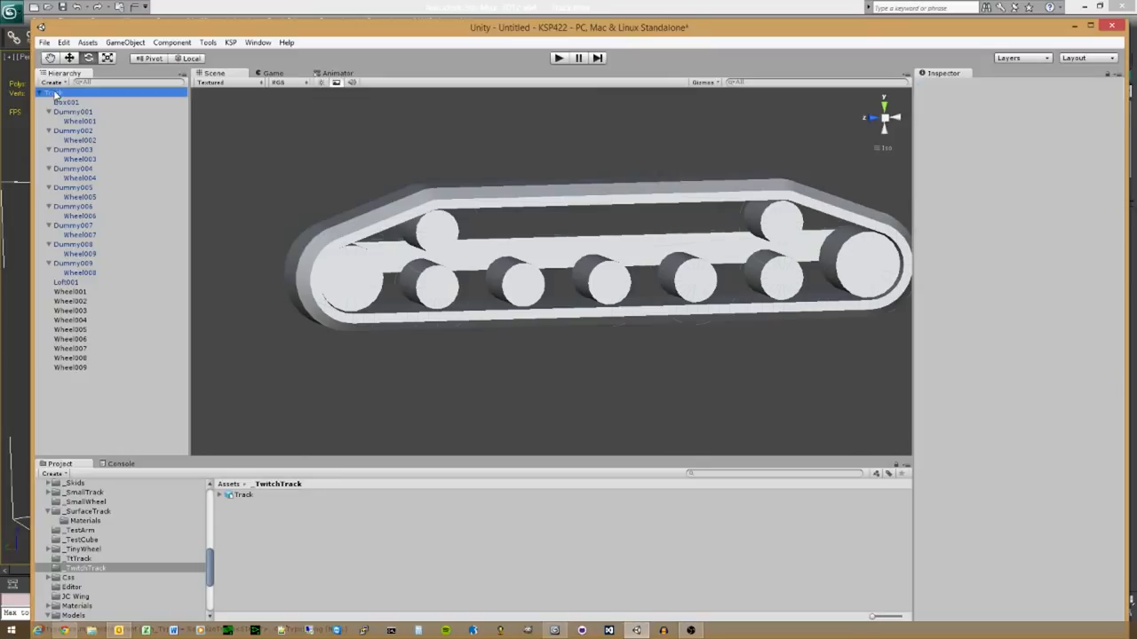
pyautogui.click(125, 41)
pyautogui.click(114, 56)
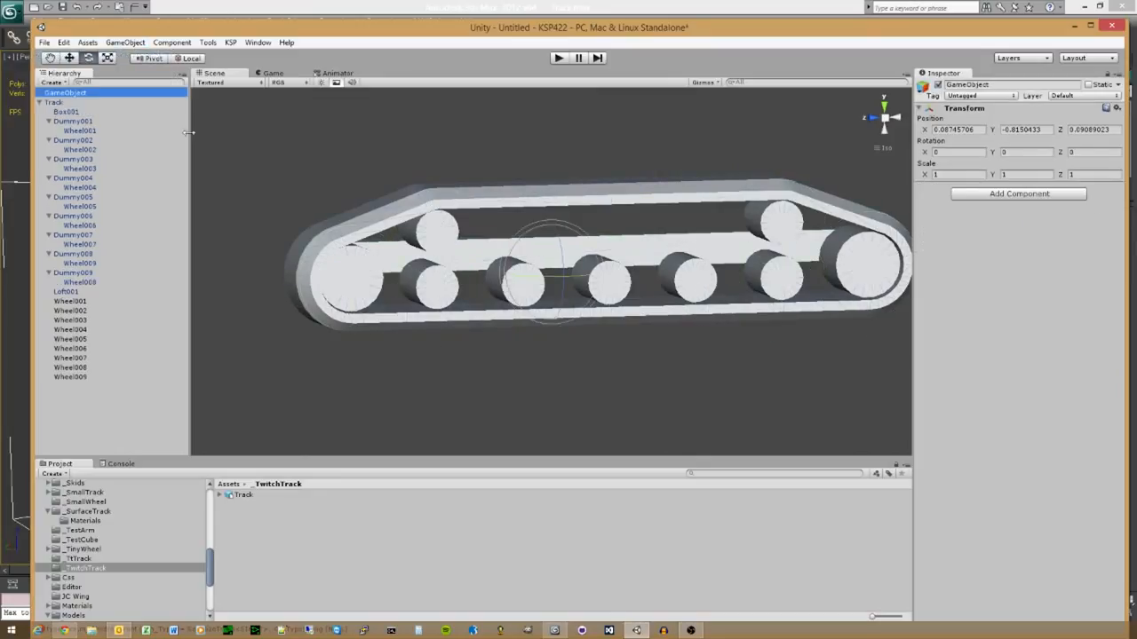
# Step: Set the GameObject's Z position to 0
pyautogui.keyDown('alt'); pyautogui.moveTo(462, 314); pyautogui.dragTo(512, 415); pyautogui.keyUp('alt')
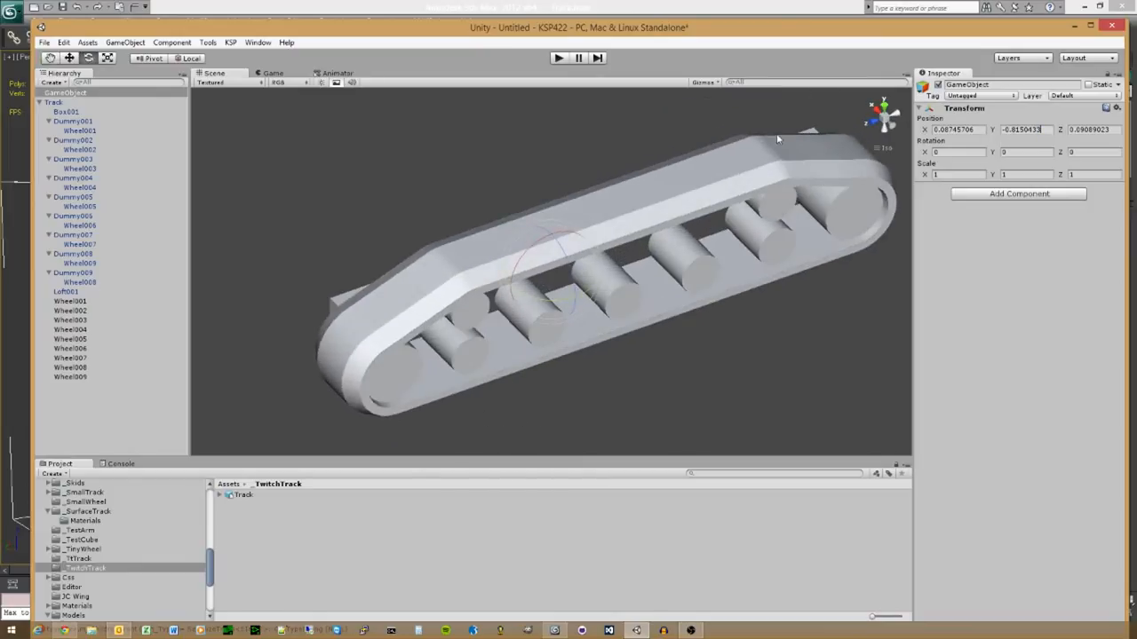
pyautogui.hotkey('shift', 'Tab')
pyautogui.press('Tab')
pyautogui.press('Tab')
pyautogui.write('0')
pyautogui.keyDown('alt'); pyautogui.moveTo(776, 133); pyautogui.dragTo(690, 257); pyautogui.keyUp('alt')
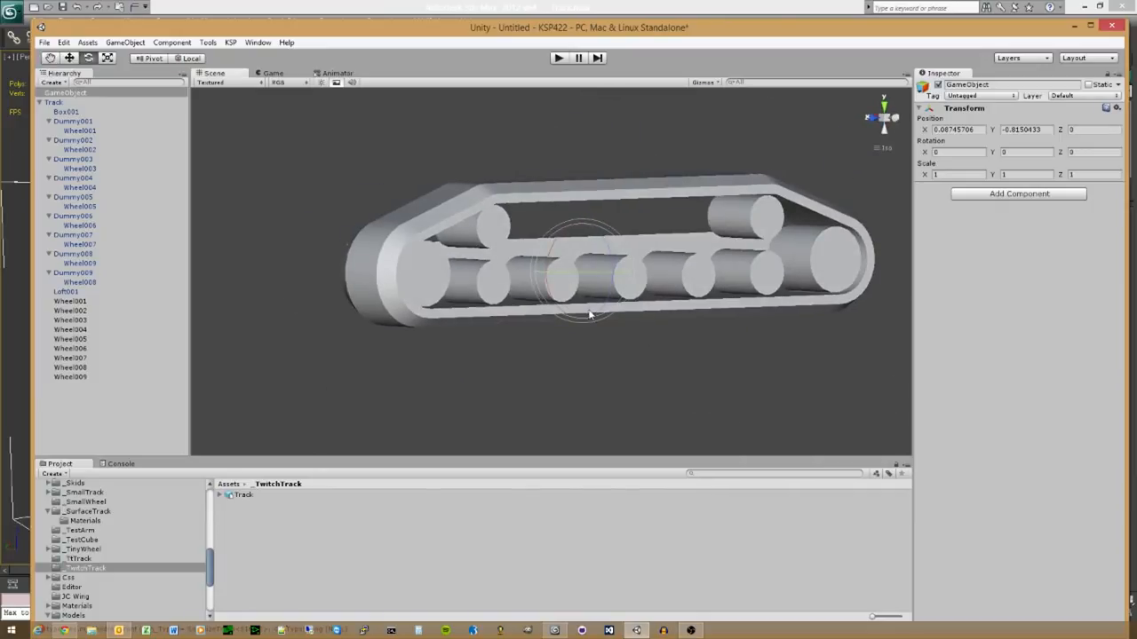
# Step: Move the GameObject along the X axis and set its X position to -0.05
pyautogui.click(69, 57)
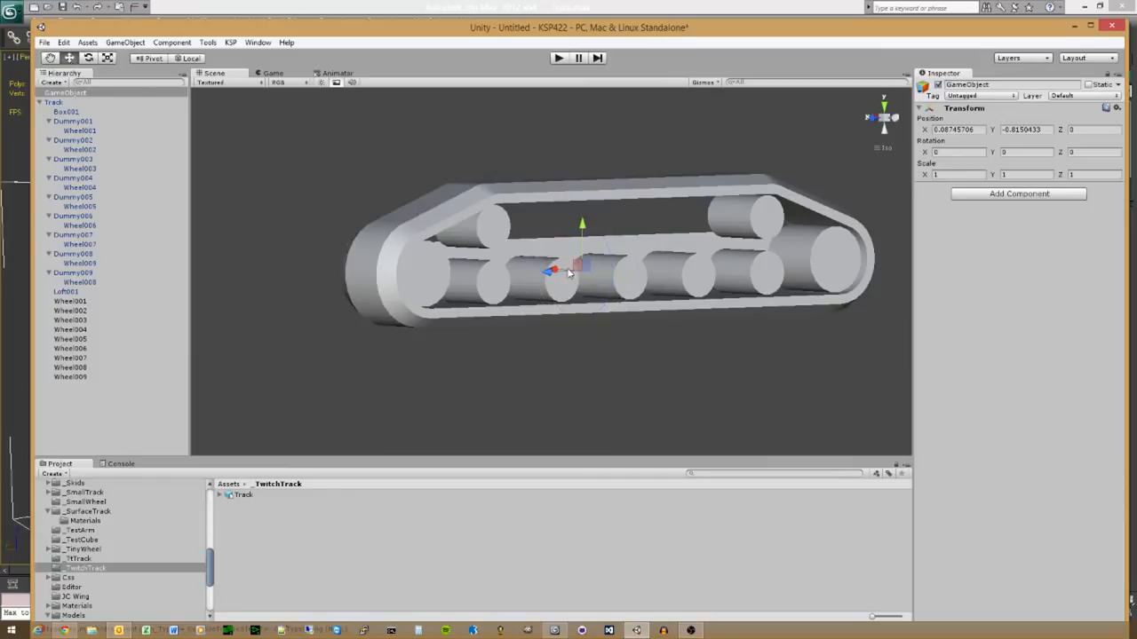
pyautogui.keyDown('alt'); pyautogui.moveTo(568, 277); pyautogui.dragTo(597, 328); pyautogui.keyUp('alt')
pyautogui.moveTo(553, 259); pyautogui.dragTo(595, 267)
pyautogui.keyDown('alt'); pyautogui.moveTo(615, 311); pyautogui.dragTo(799, 249); pyautogui.keyUp('alt')
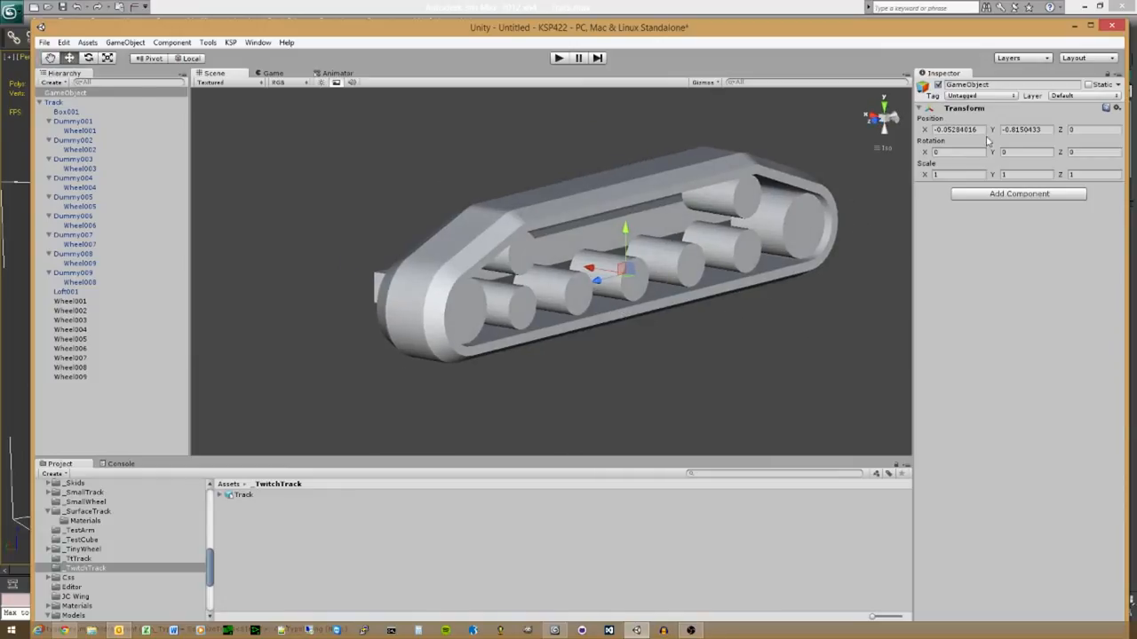
pyautogui.moveTo(981, 132); pyautogui.dragTo(954, 132)
pyautogui.press('BackSpace')
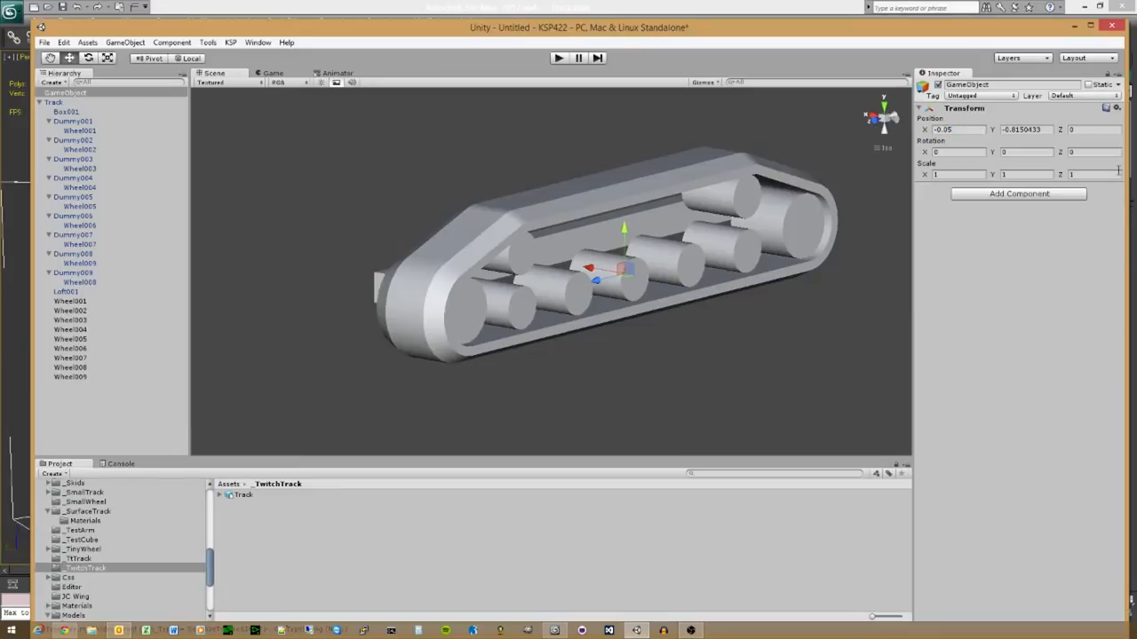
# Step: Set the GameObject's Y position to -0.8
pyautogui.moveTo(1053, 130); pyautogui.dragTo(1010, 133)
pyautogui.press('BackSpace')
pyautogui.keyDown('alt'); pyautogui.moveTo(661, 377); pyautogui.dragTo(726, 364); pyautogui.keyUp('alt')
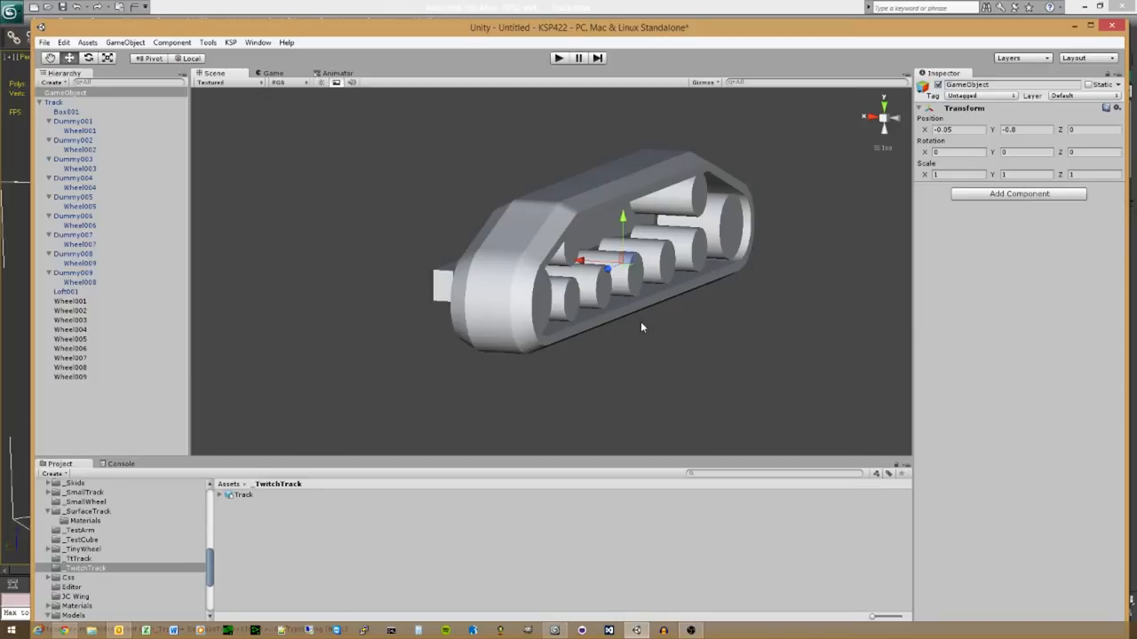
pyautogui.keyDown('alt'); pyautogui.moveTo(640, 328); pyautogui.dragTo(485, 356); pyautogui.keyUp('alt')
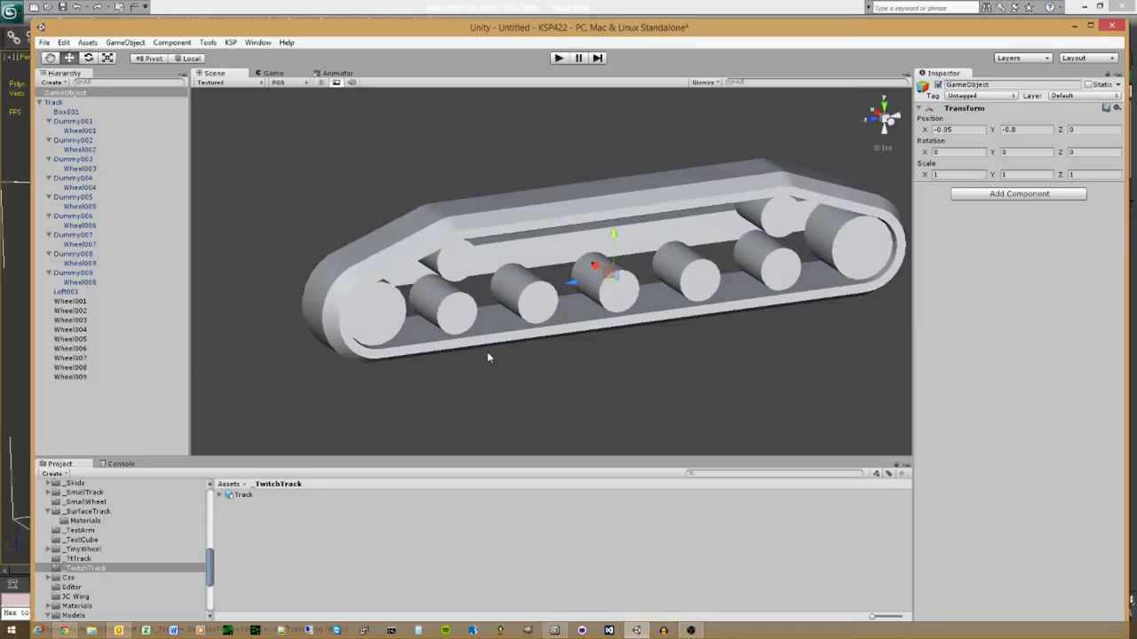
# Step: Make the Track object a child of GameObject in the hierarchy and expand the parent
pyautogui.click(55, 103)
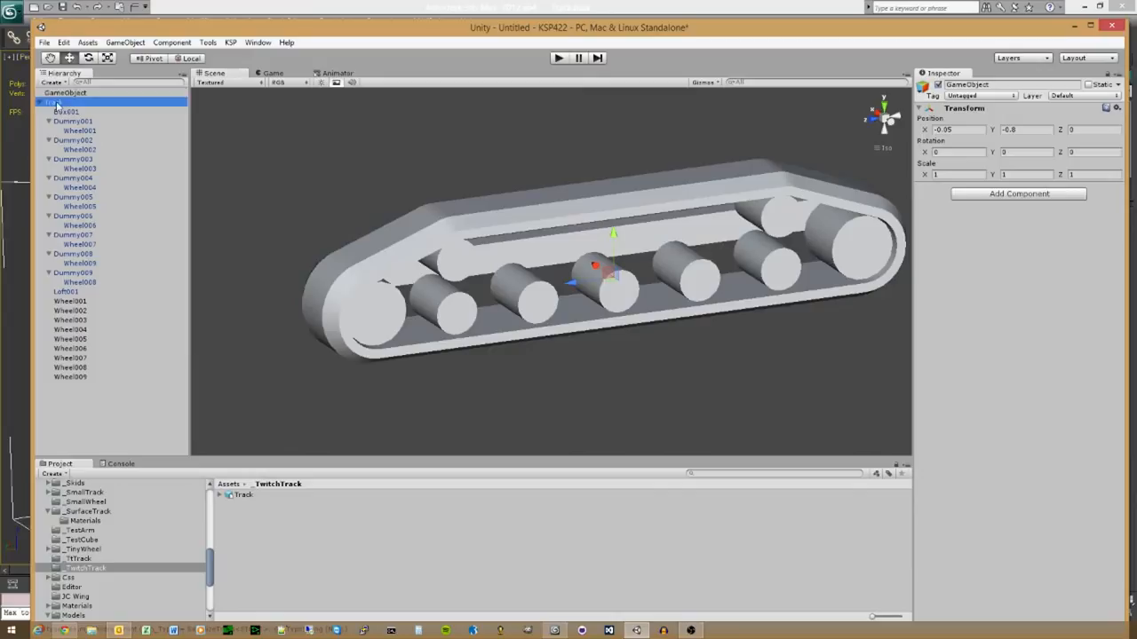
pyautogui.moveTo(57, 103); pyautogui.dragTo(59, 95)
pyautogui.click(40, 92)
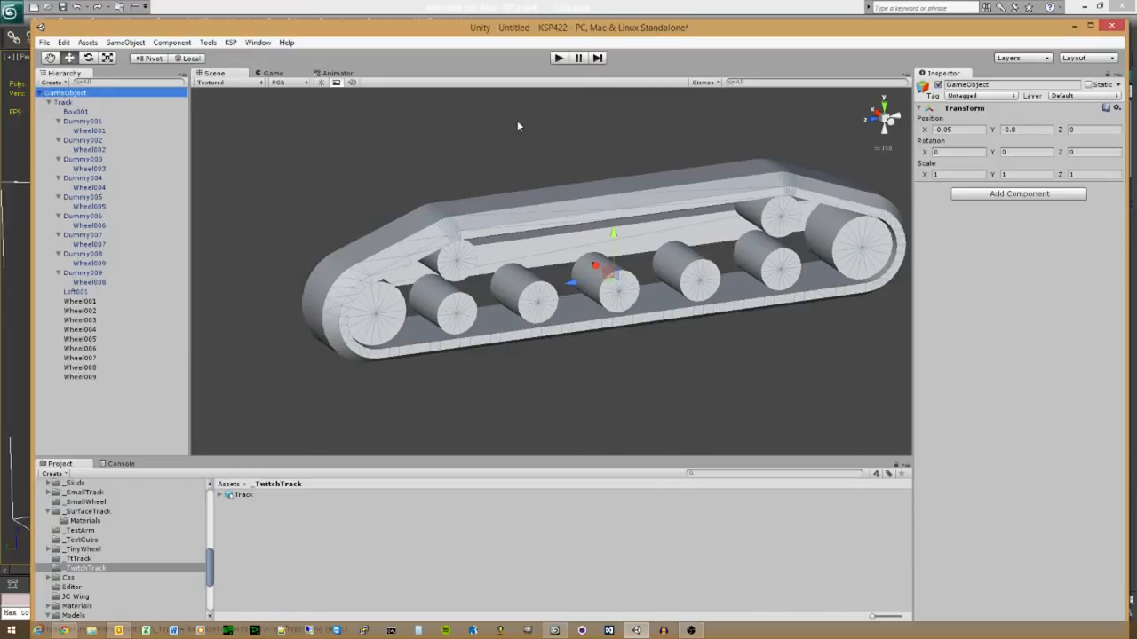
# Step: Rename the parent GameObject to Root
pyautogui.click(1002, 85)
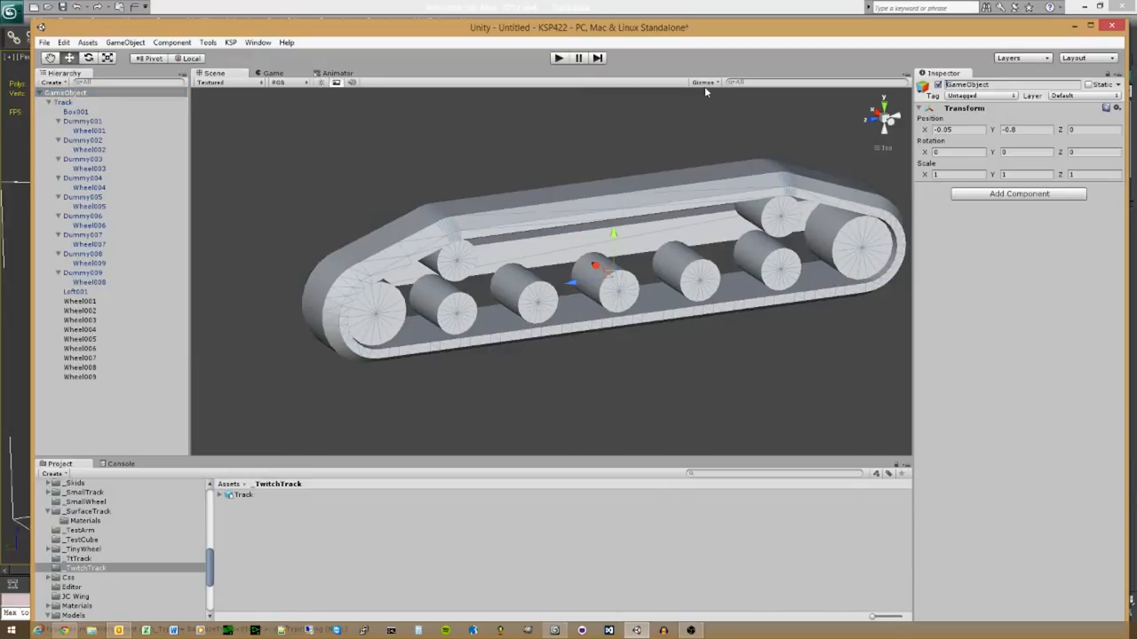
pyautogui.write('Rpc')
pyautogui.press('BackSpace')
pyautogui.press('BackSpace')
pyautogui.press('BackSpace')
pyautogui.press('Delete')
pyautogui.press('Delete')
pyautogui.press('Delete')
pyautogui.press('Delete')
pyautogui.press('Delete')
pyautogui.press('Delete')
pyautogui.press('Delete')
pyautogui.press('Delete')
pyautogui.press('Delete')
pyautogui.press('Delete')
pyautogui.write('Root')
pyautogui.press('Return')
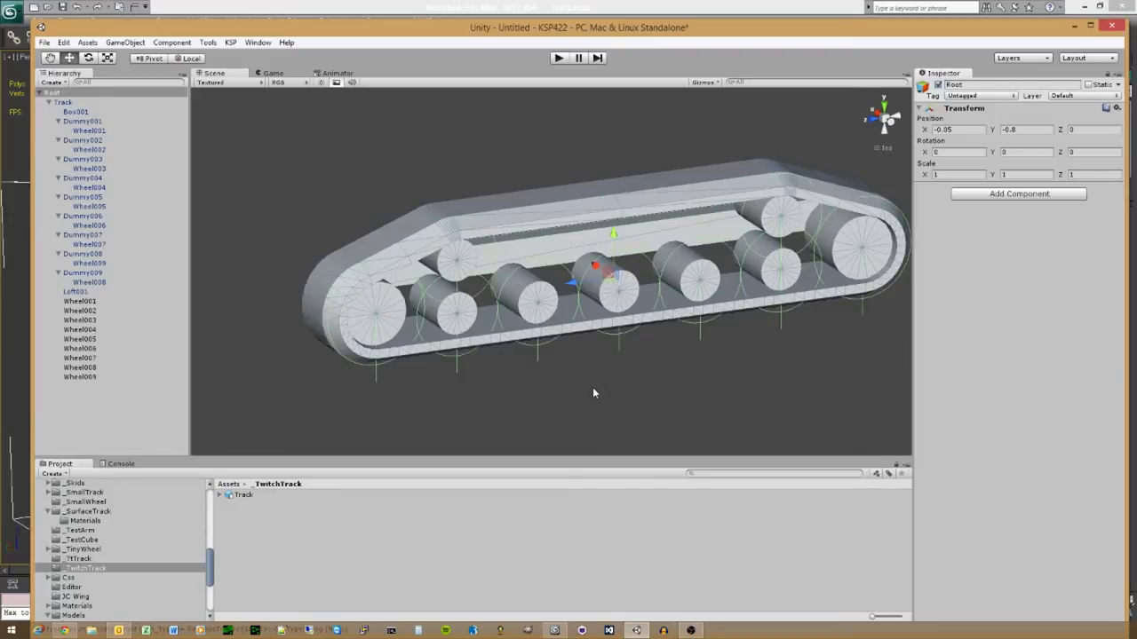
# Step: Move the wheel collider objects Wheel001 to Wheel009 out of Track so they are direct children of Root
pyautogui.click(78, 302)
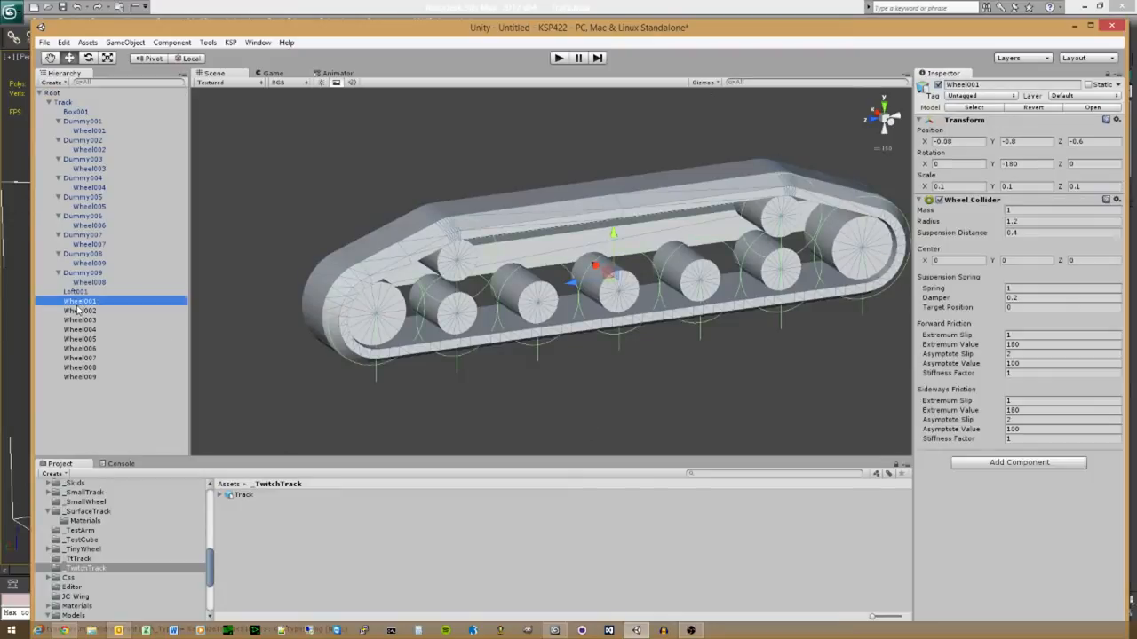
pyautogui.keyDown('shift'); pyautogui.click(94, 377); pyautogui.keyUp('shift')
pyautogui.moveTo(89, 307); pyautogui.dragTo(53, 92)
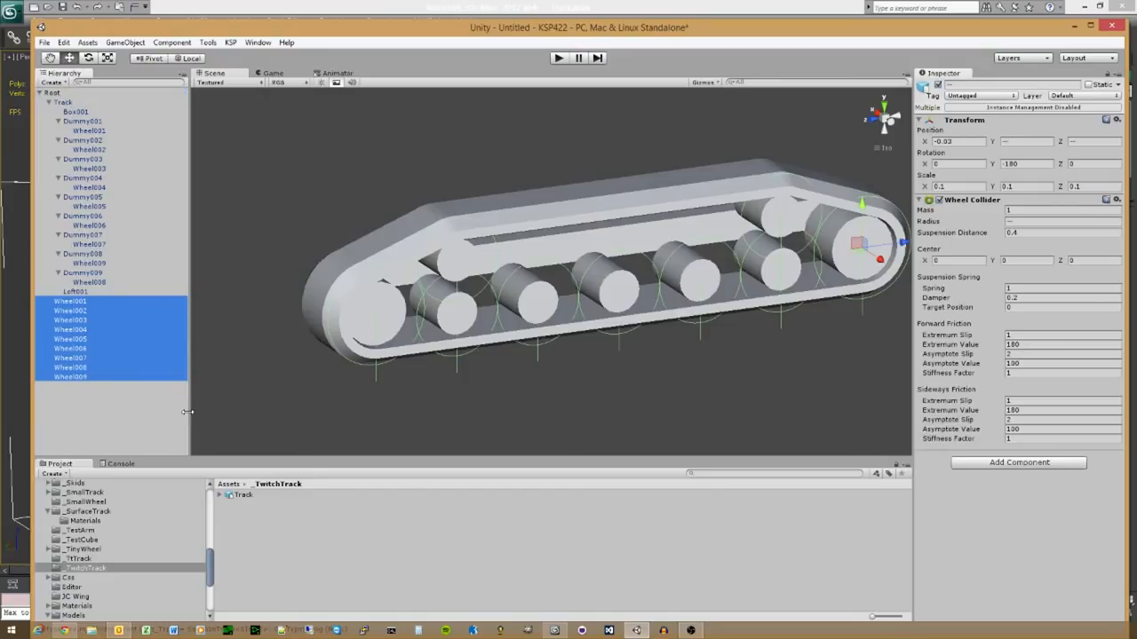
pyautogui.keyDown('alt'); pyautogui.moveTo(574, 408); pyautogui.dragTo(680, 348); pyautogui.keyUp('alt')
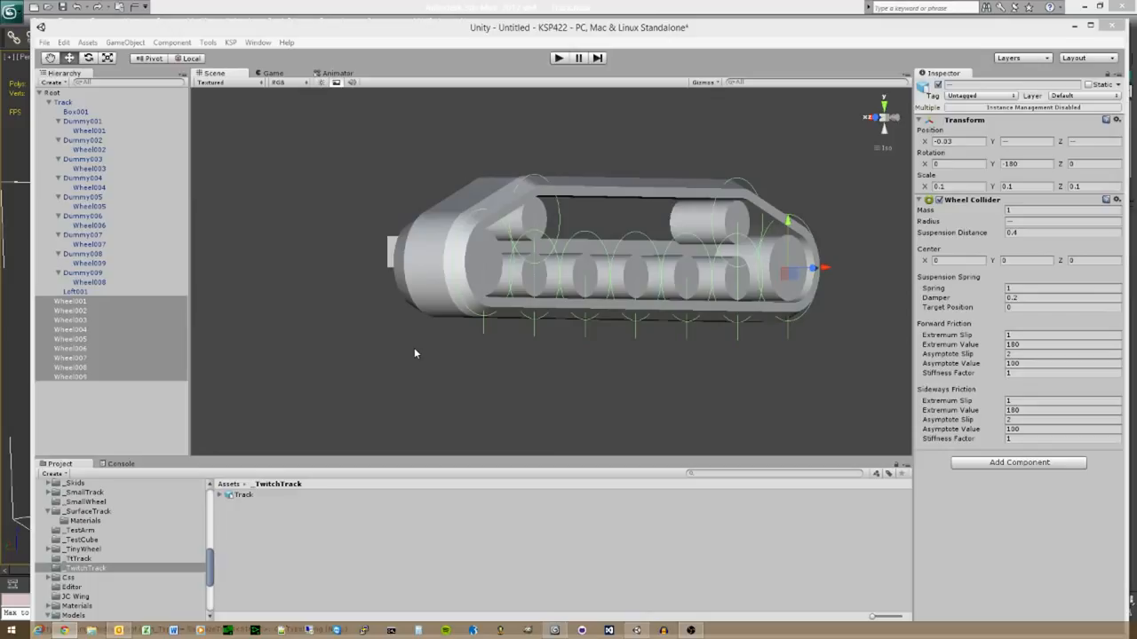
pyautogui.keyDown('alt'); pyautogui.moveTo(550, 330); pyautogui.dragTo(509, 369); pyautogui.keyUp('alt')
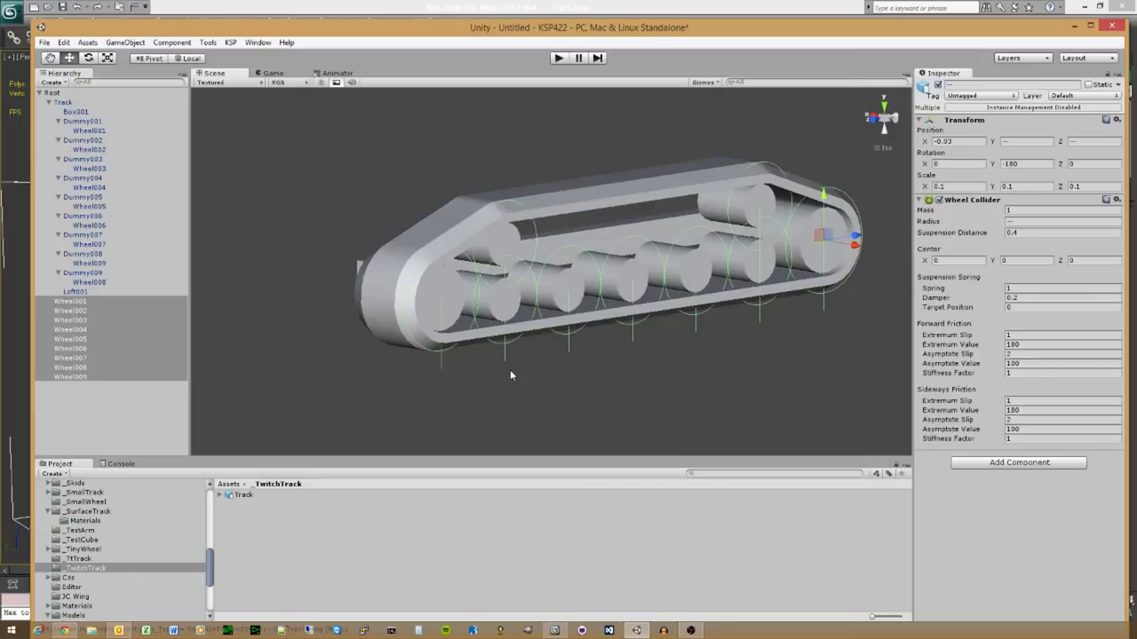
pyautogui.keyDown('alt'); pyautogui.moveTo(510, 375); pyautogui.dragTo(447, 380); pyautogui.keyUp('alt')
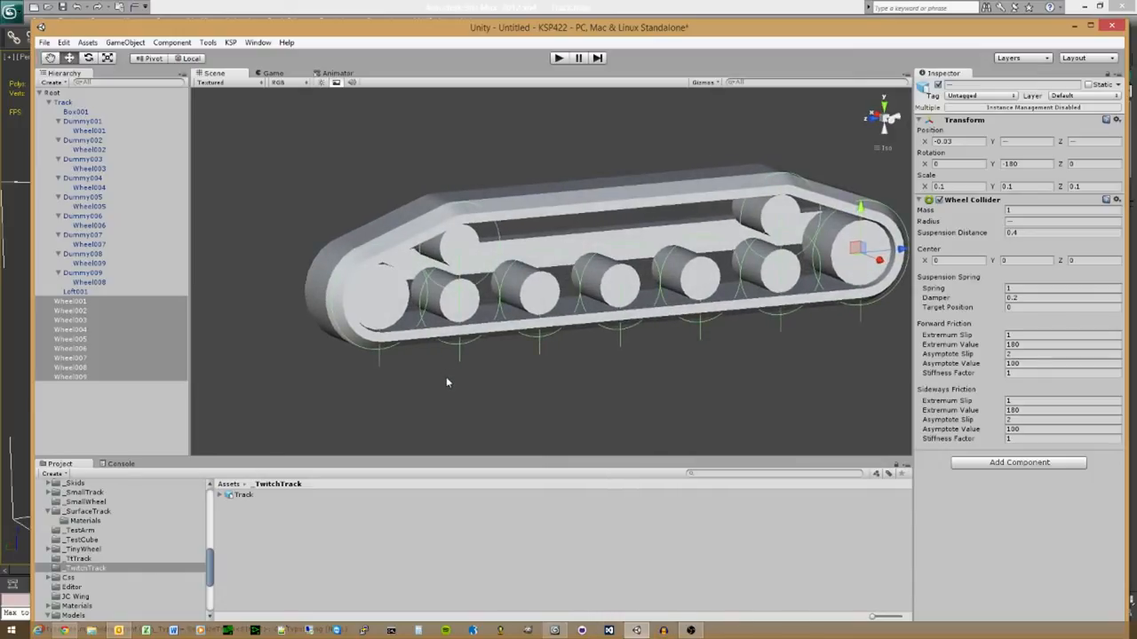
pyautogui.keyDown('alt'); pyautogui.moveTo(446, 382); pyautogui.dragTo(441, 317); pyautogui.keyUp('alt')
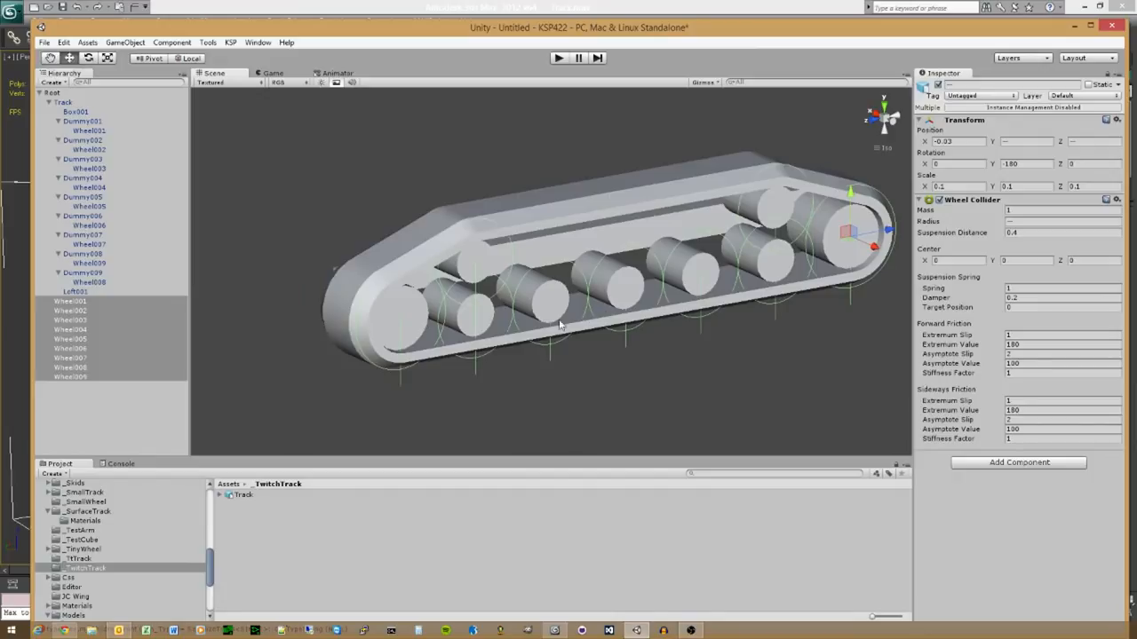
# Step: Try nesting the Wheel001 collider inside Dummy001 and moving the dummy
pyautogui.click(92, 295)
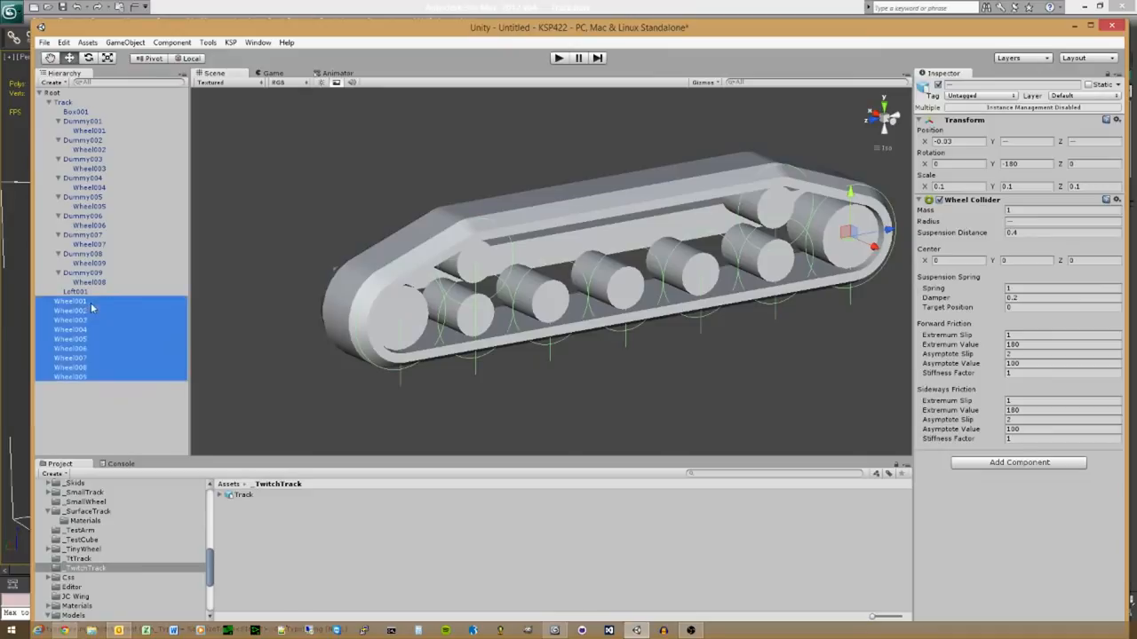
pyautogui.click(96, 401)
pyautogui.moveTo(71, 301); pyautogui.dragTo(99, 132)
pyautogui.click(68, 131)
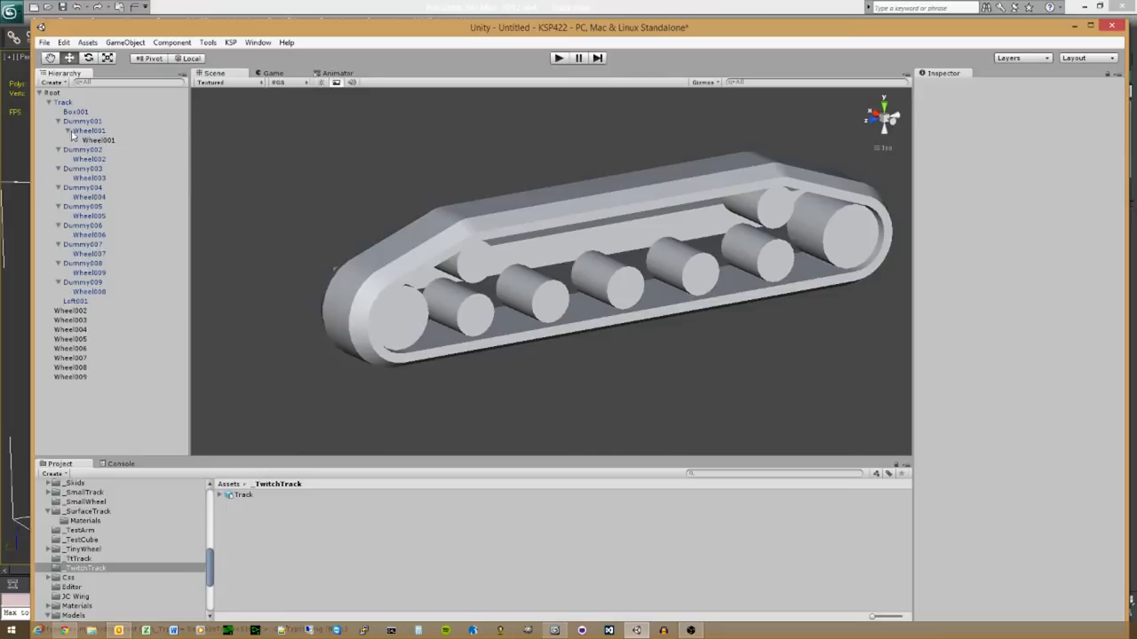
pyautogui.click(88, 139)
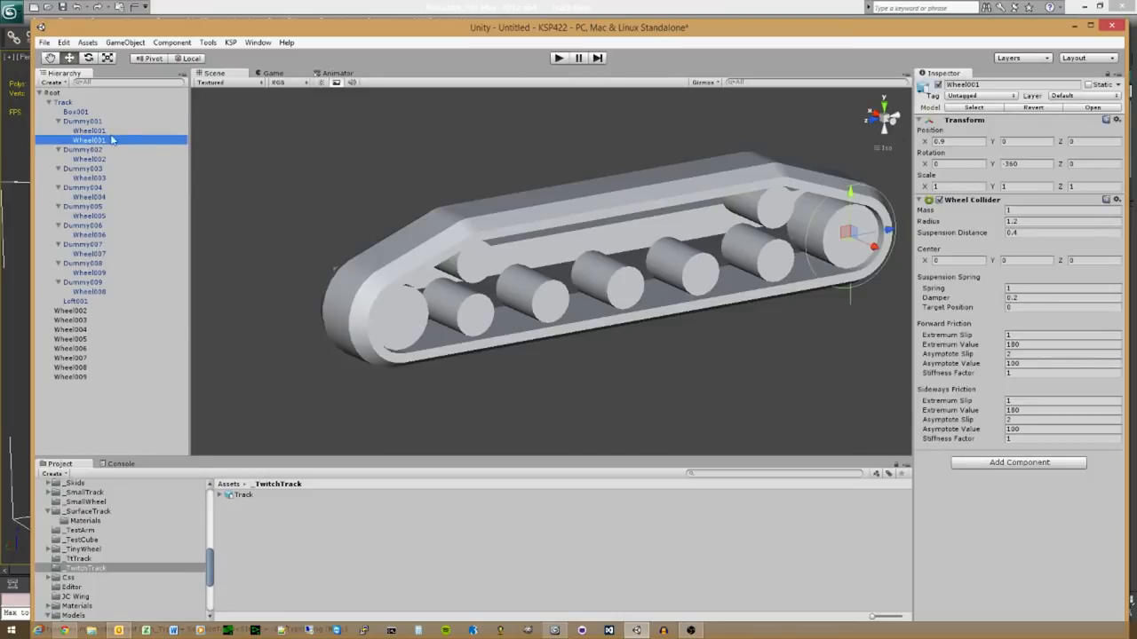
pyautogui.click(104, 123)
pyautogui.moveTo(831, 203)
pyautogui.mouseDown()
pyautogui.moveTo(823, 221)
pyautogui.moveTo(821, 196)
pyautogui.mouseUp()
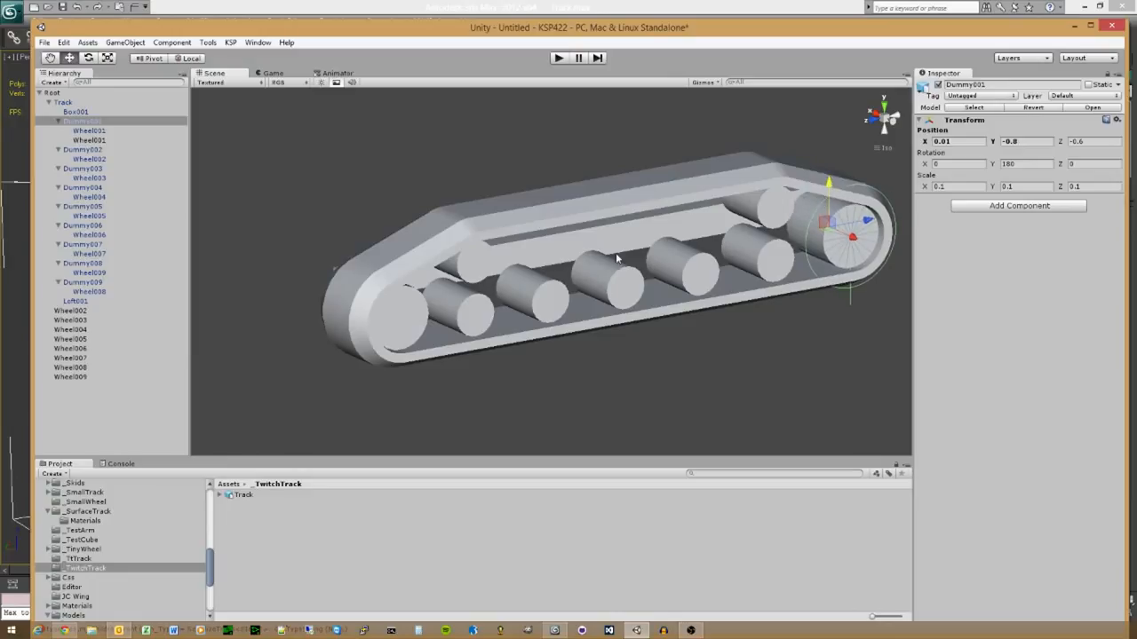
# Step: Return the Wheel001 collider from Dummy001 to being a direct child of Root
pyautogui.click(89, 140)
pyautogui.moveTo(88, 140); pyautogui.dragTo(51, 93)
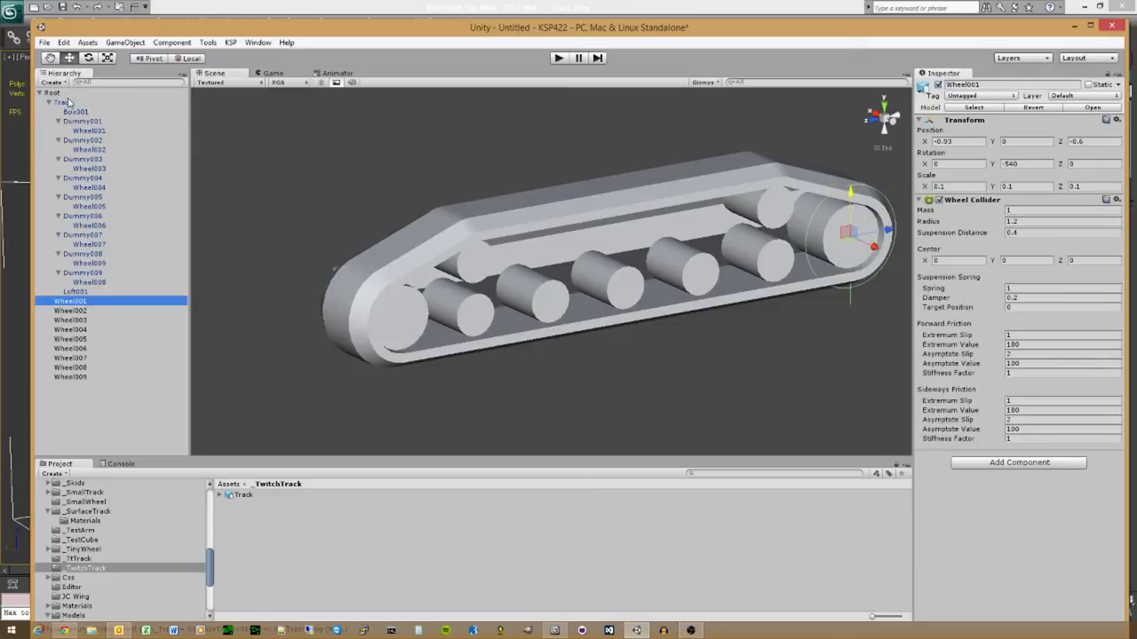
pyautogui.click(73, 390)
# Step: Delete the Wheel008 and Wheel009 colliders belonging to the two upper rollers
pyautogui.click(79, 377)
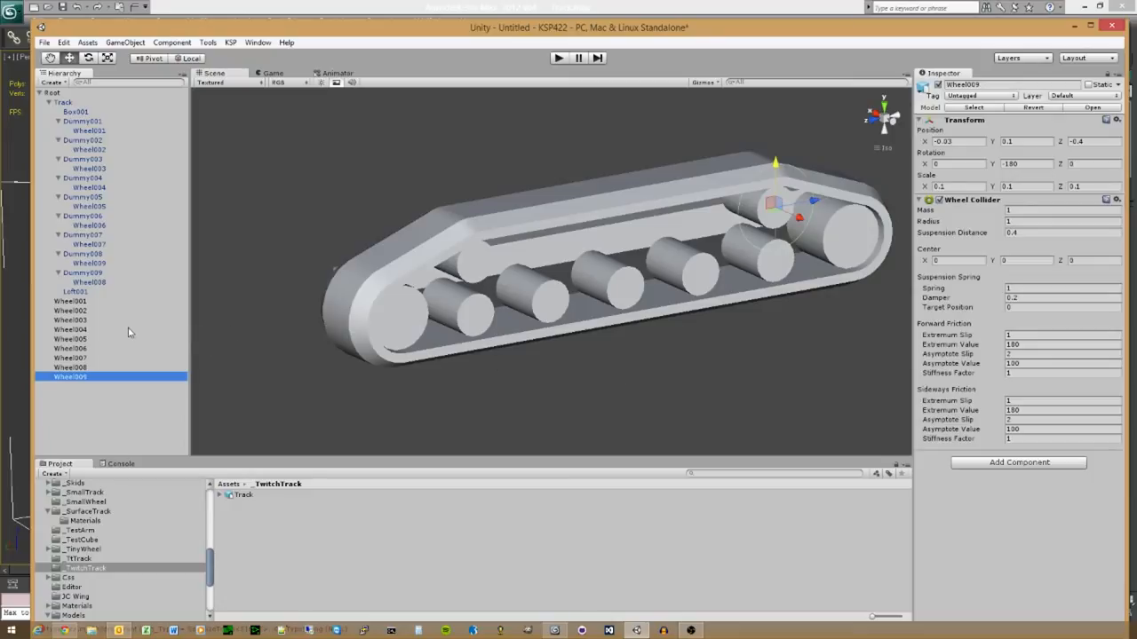
pyautogui.click(86, 368)
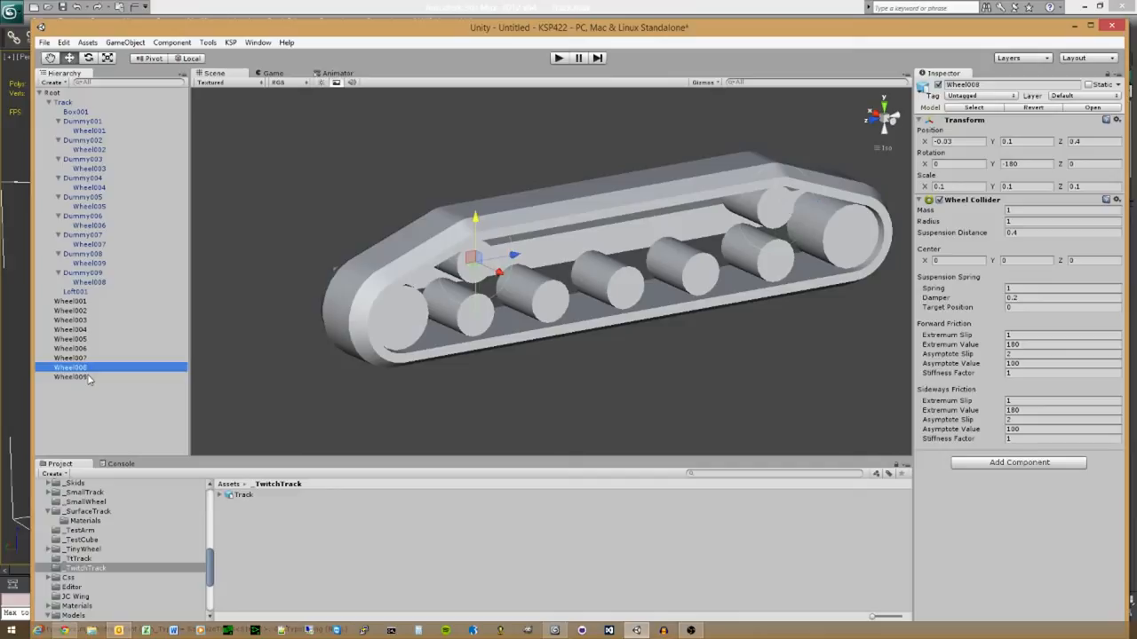
pyautogui.keyDown('ctrl'); pyautogui.click(89, 379); pyautogui.keyUp('ctrl')
pyautogui.press('Delete')
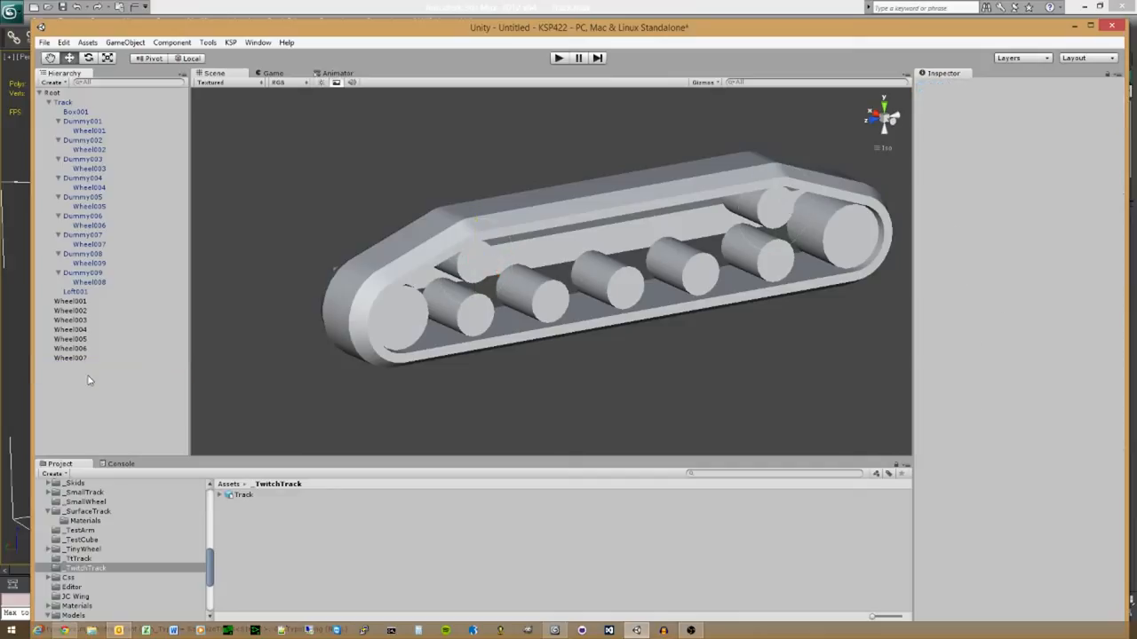
pyautogui.click(85, 359)
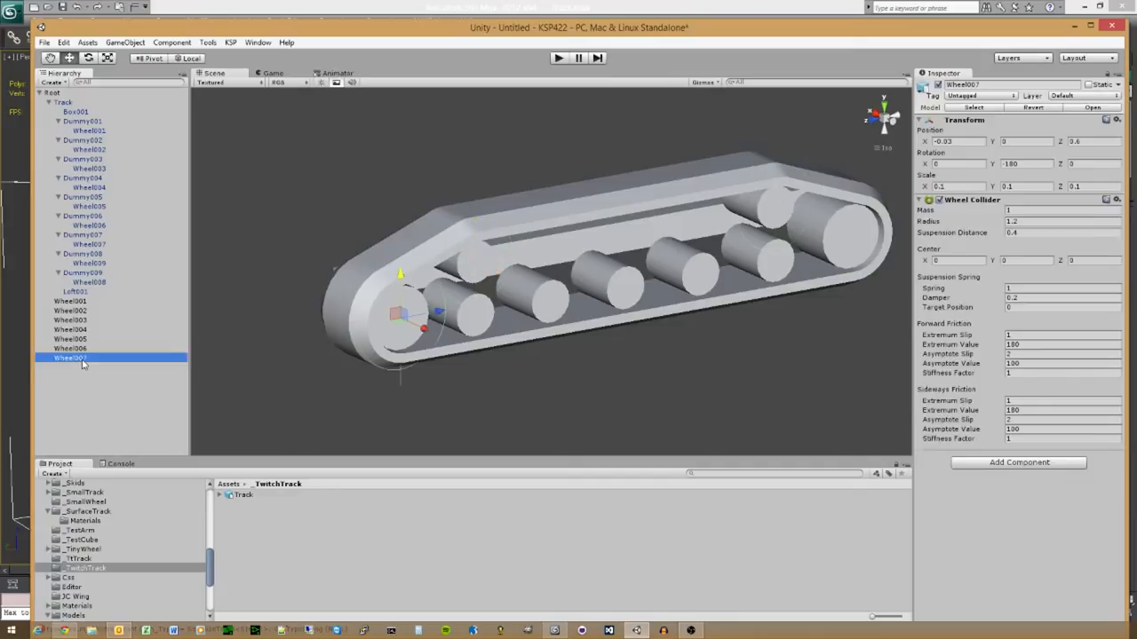
pyautogui.click(87, 302)
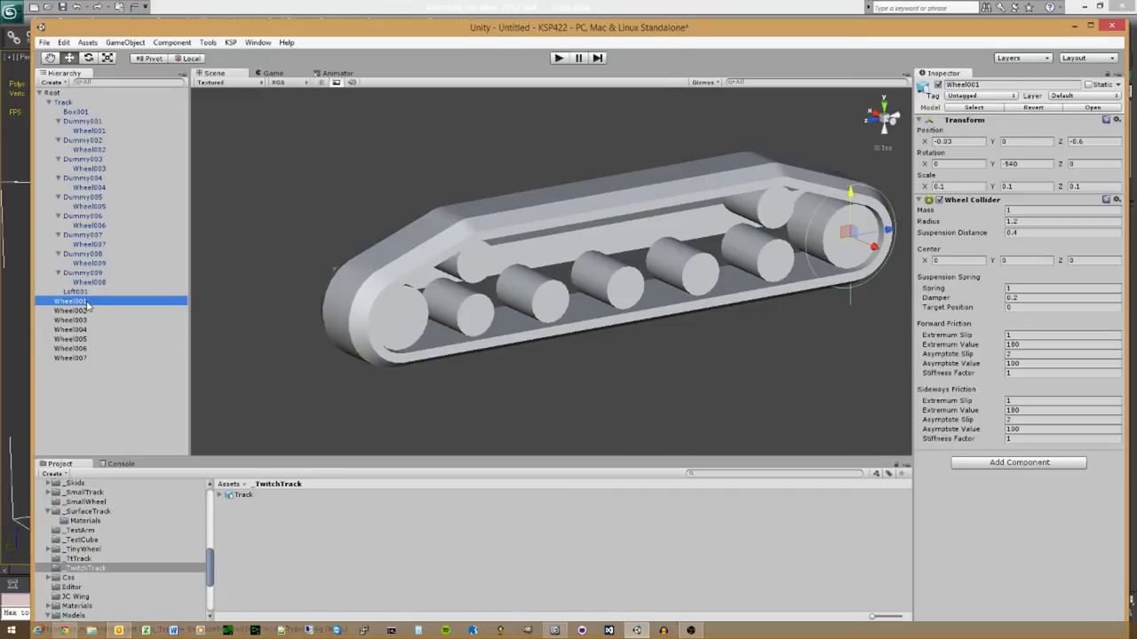
# Step: Add the KSP Part Tools component to Root and set its model name to TwitchTrack
pyautogui.click(67, 93)
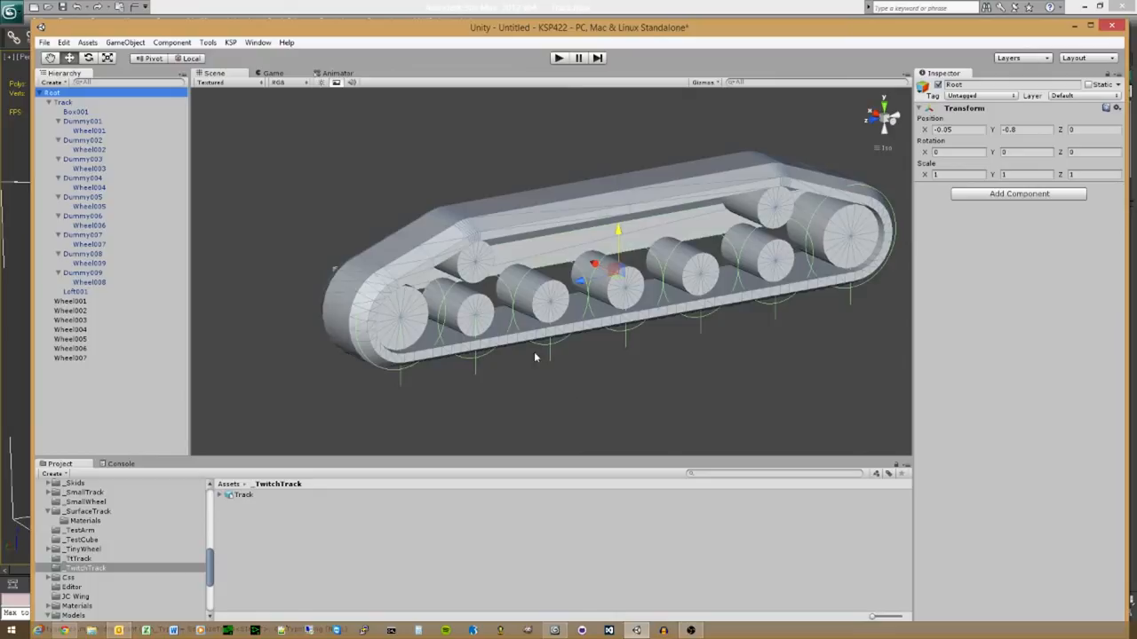
pyautogui.click(1034, 194)
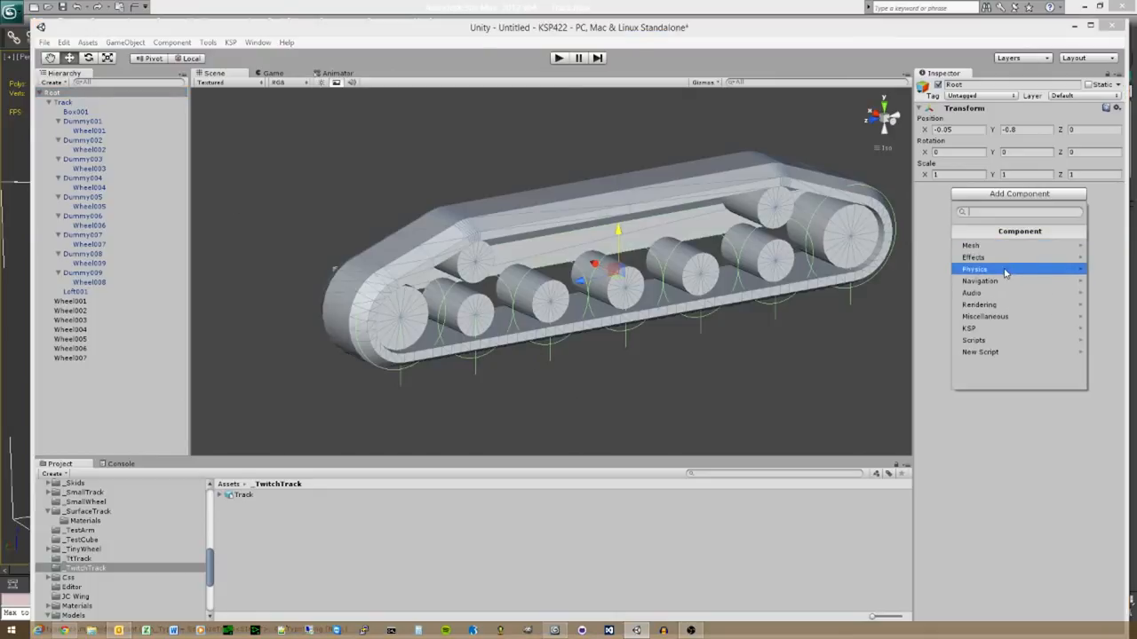
pyautogui.click(991, 329)
pyautogui.click(990, 257)
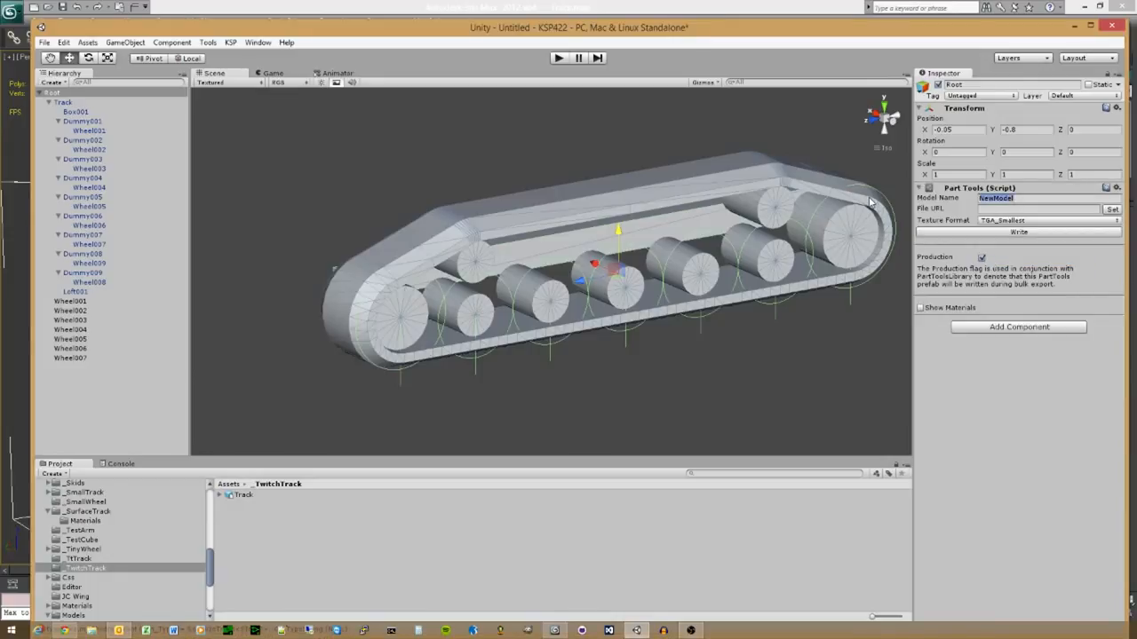
pyautogui.write('TwitchTrack')
# Step: Set the Part Tools output directory to the Parts folder inside KerbalFoundries in GameData
pyautogui.click(1112, 210)
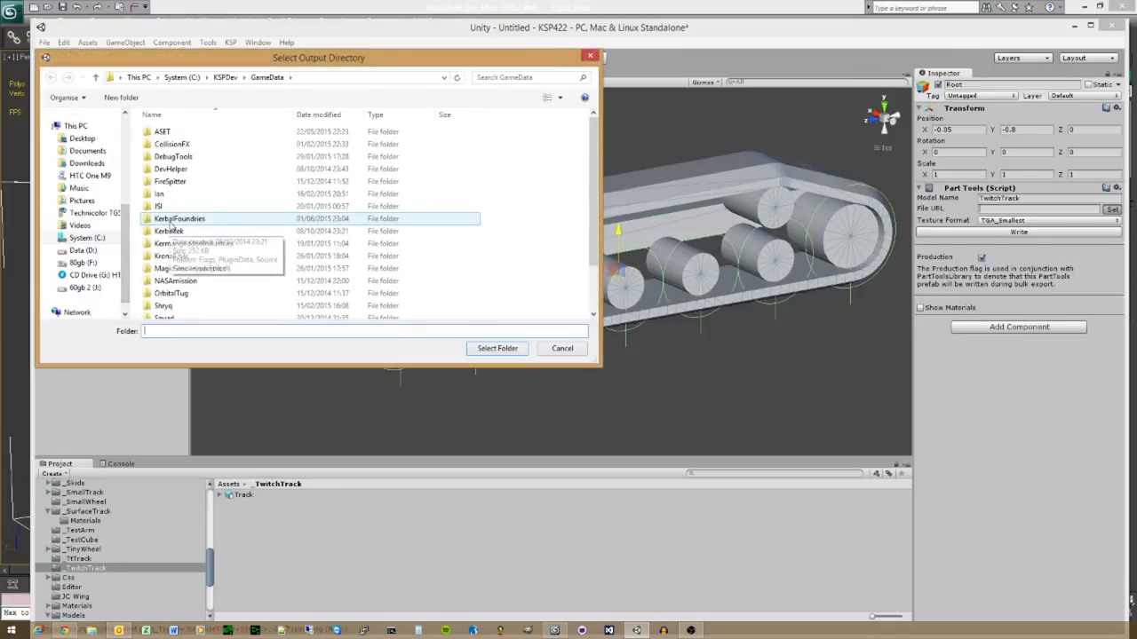
pyautogui.doubleClick(171, 220)
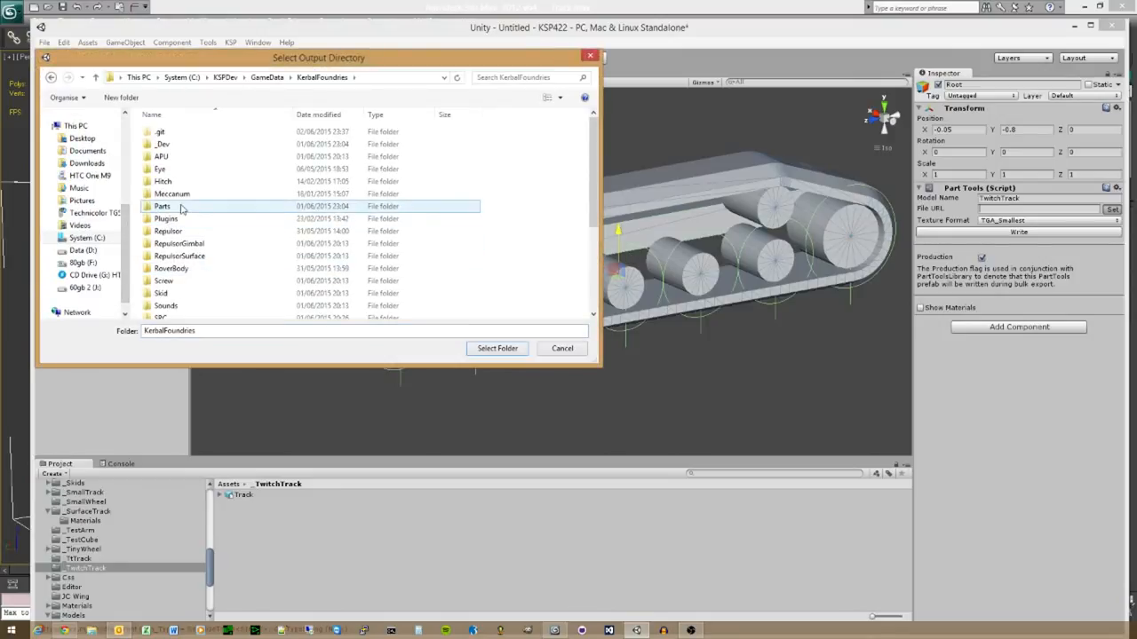
pyautogui.click(178, 231)
pyautogui.scroll(-3, 180, 236)
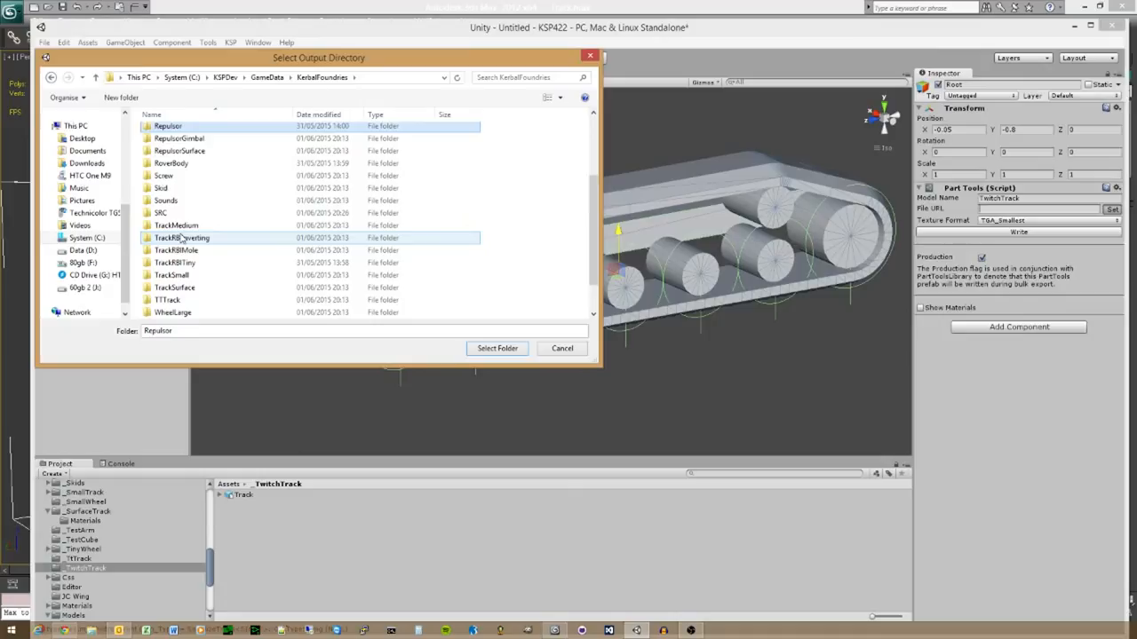
pyautogui.scroll(3, 182, 210)
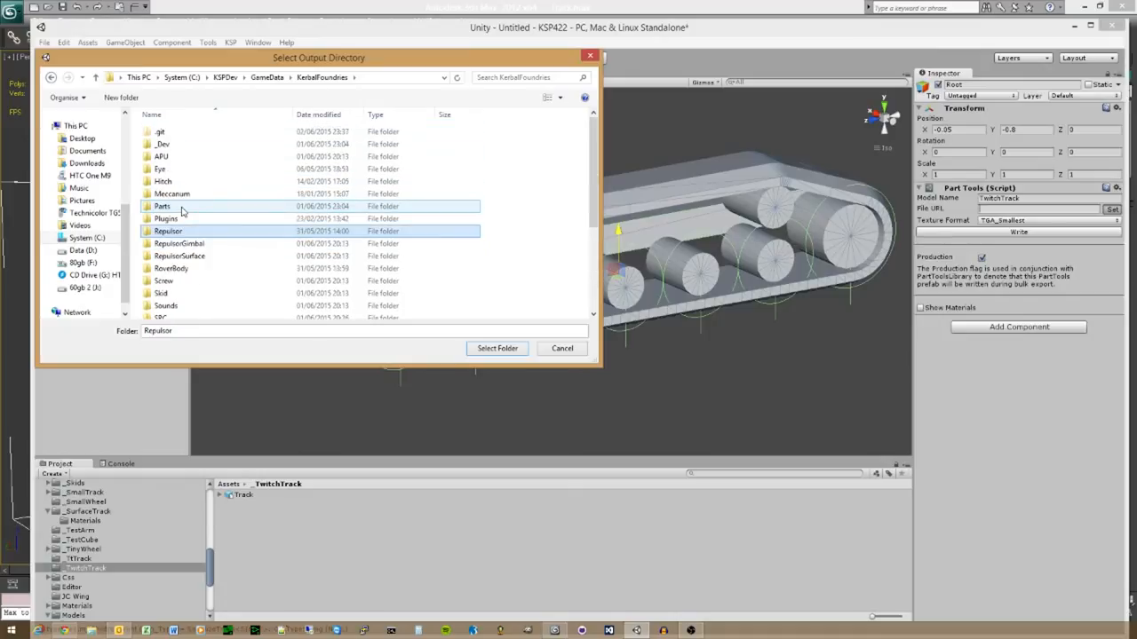
pyautogui.doubleClick(182, 210)
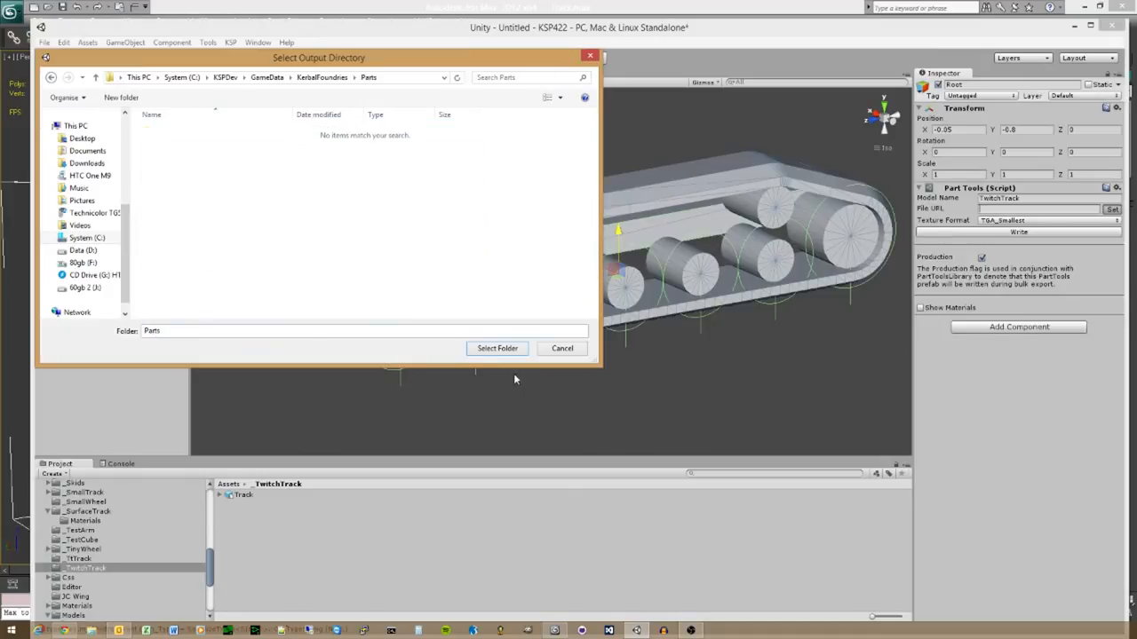
pyautogui.click(499, 350)
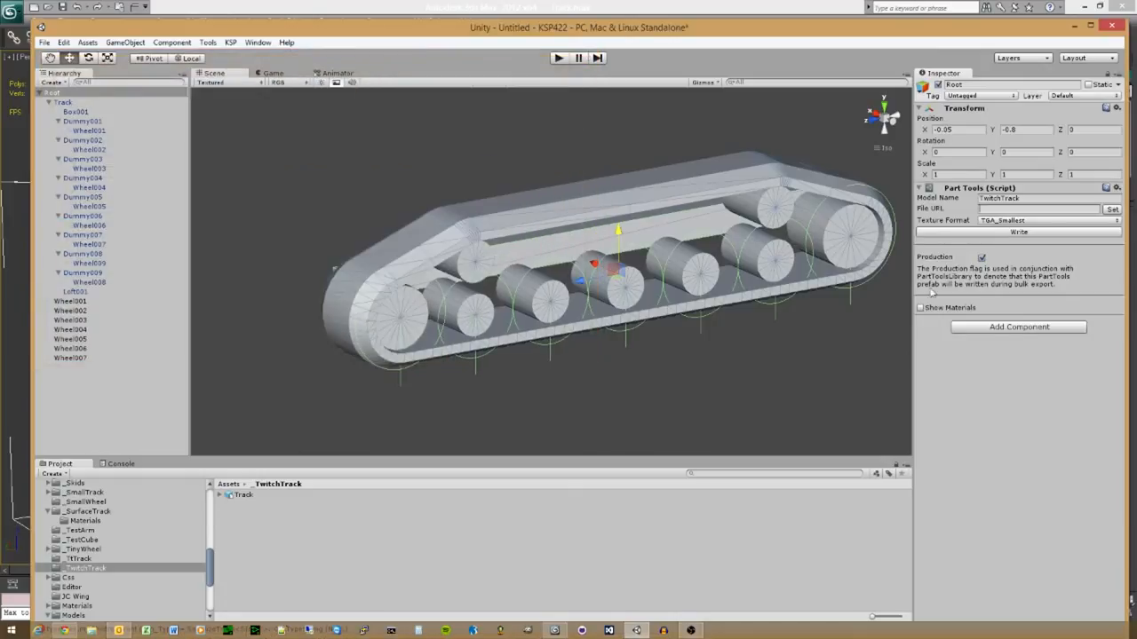
# Step: Write the part model to the output folder, and repeat the write with a cleared console to check its log
pyautogui.click(993, 234)
pyautogui.click(120, 464)
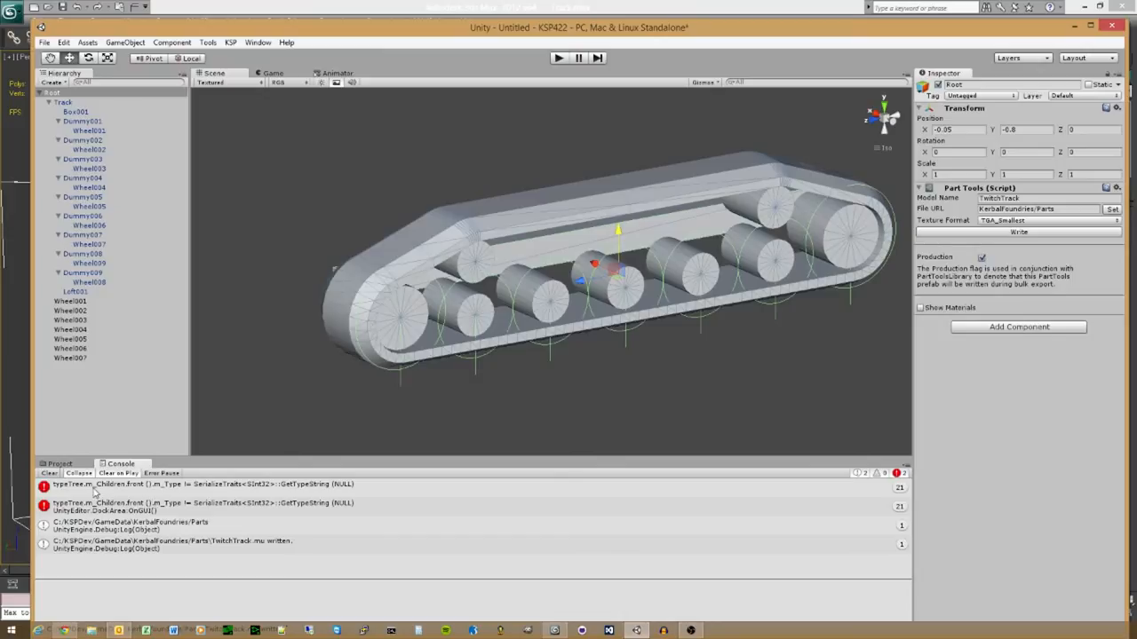
pyautogui.click(46, 474)
pyautogui.click(993, 233)
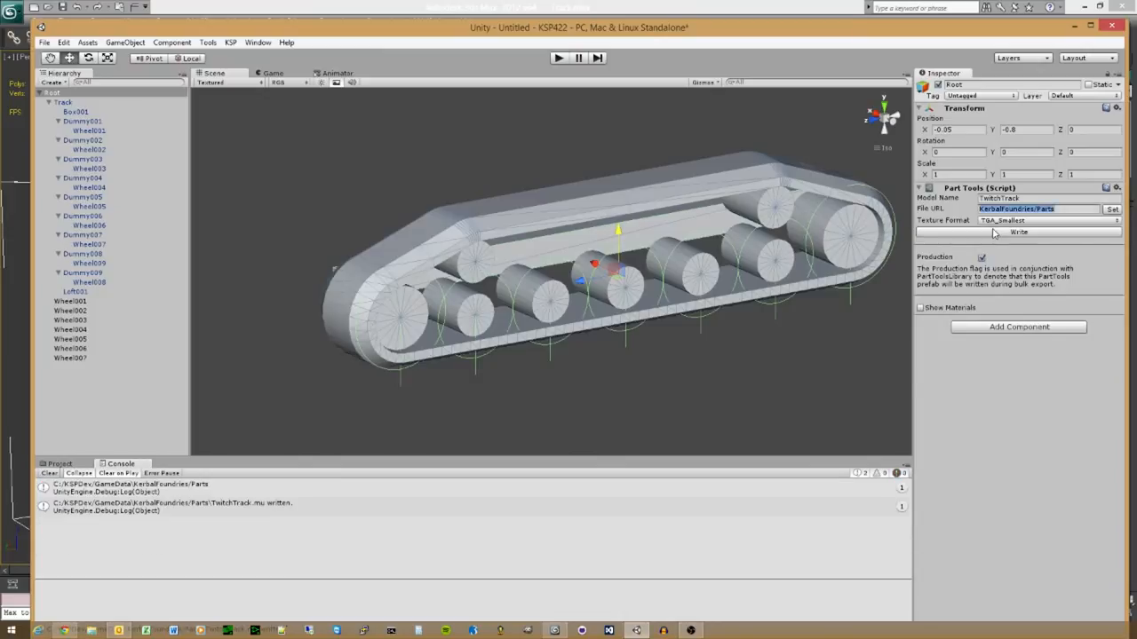
pyautogui.click(400, 441)
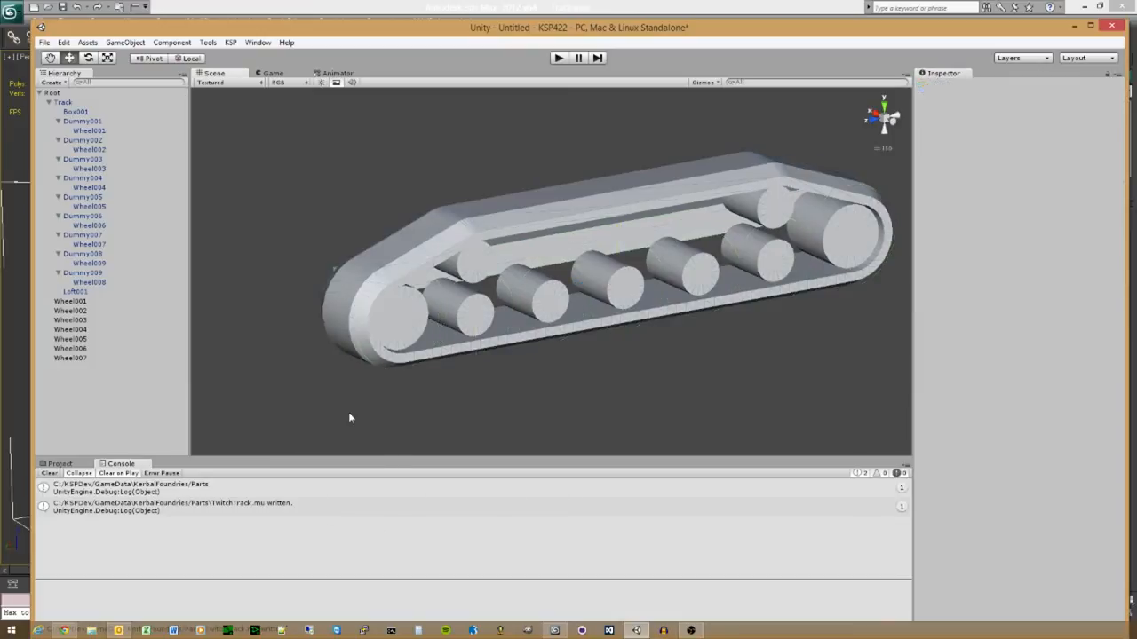
# Step: Apply the LongTrackSurface material from the _LongTrack assets folder to the track belt
pyautogui.click(60, 463)
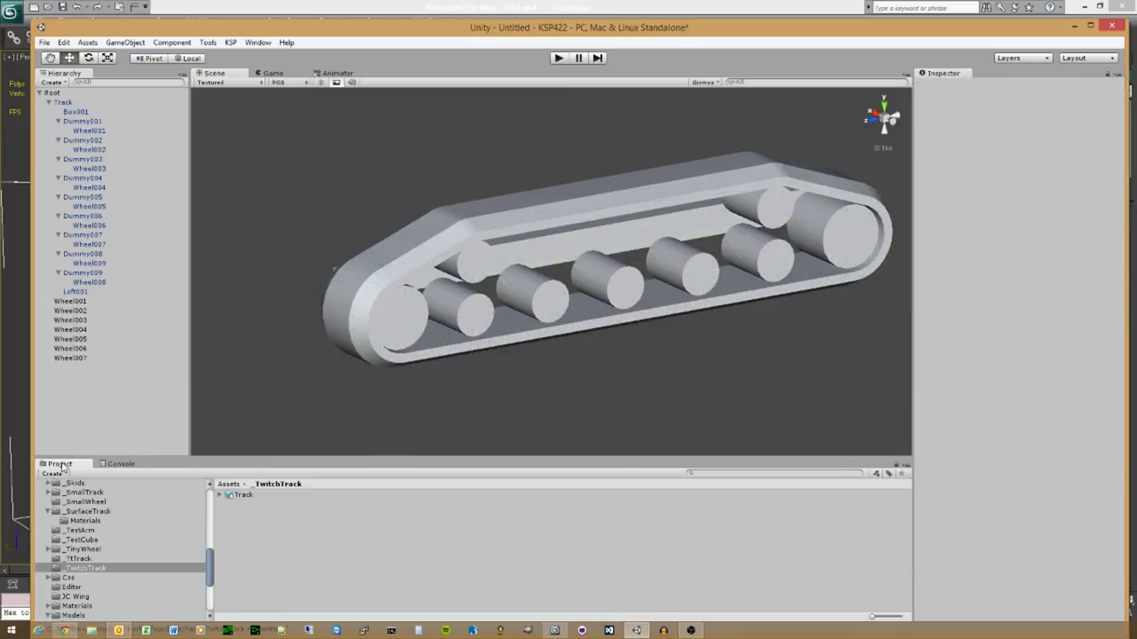
pyautogui.moveTo(211, 577); pyautogui.dragTo(203, 531)
pyautogui.click(49, 557)
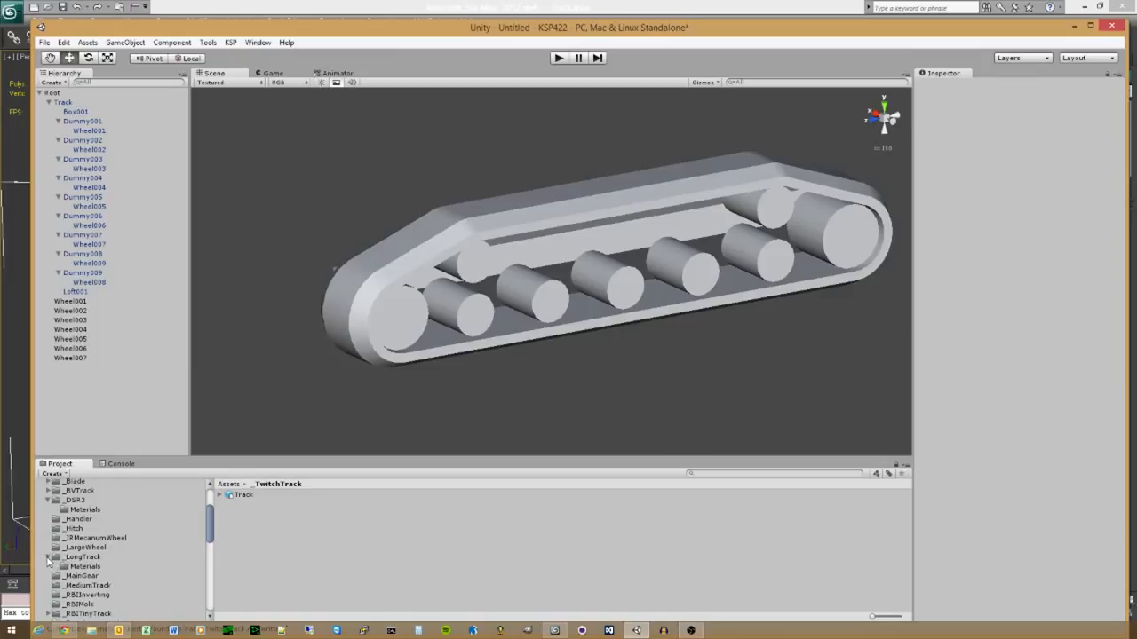
pyautogui.click(71, 560)
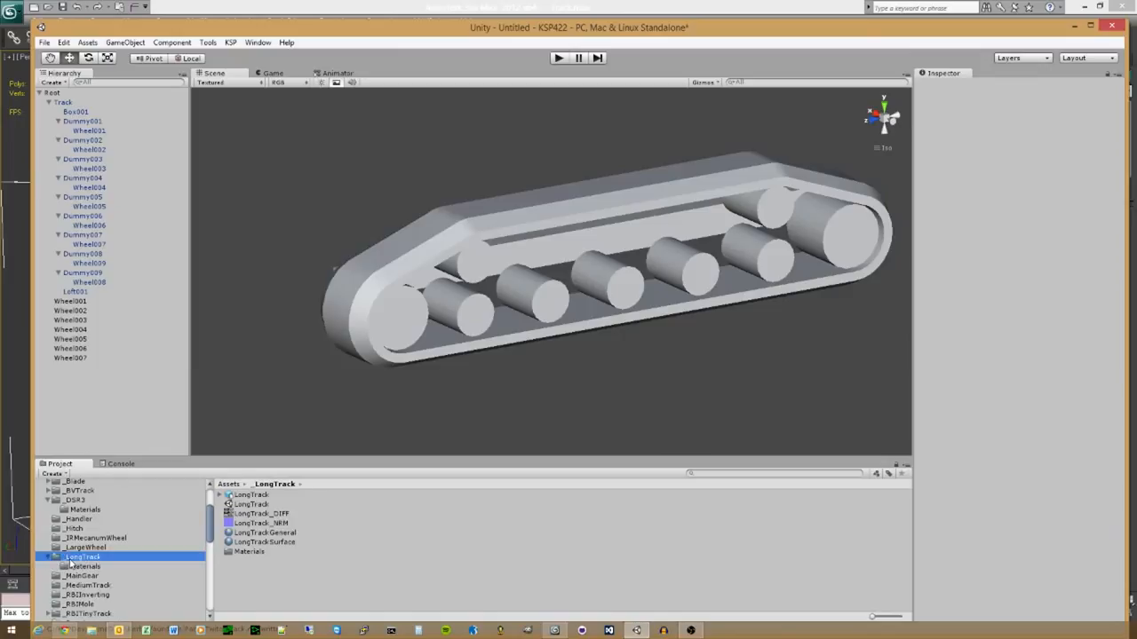
pyautogui.moveTo(210, 534); pyautogui.dragTo(208, 511)
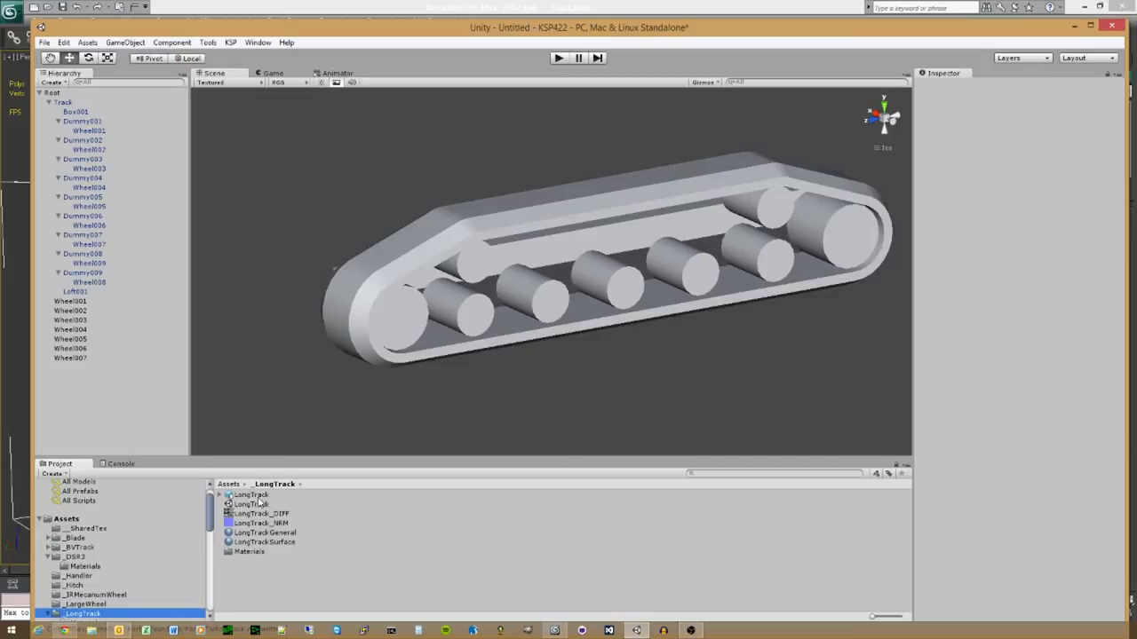
pyautogui.click(258, 541)
pyautogui.moveTo(258, 542); pyautogui.dragTo(548, 411)
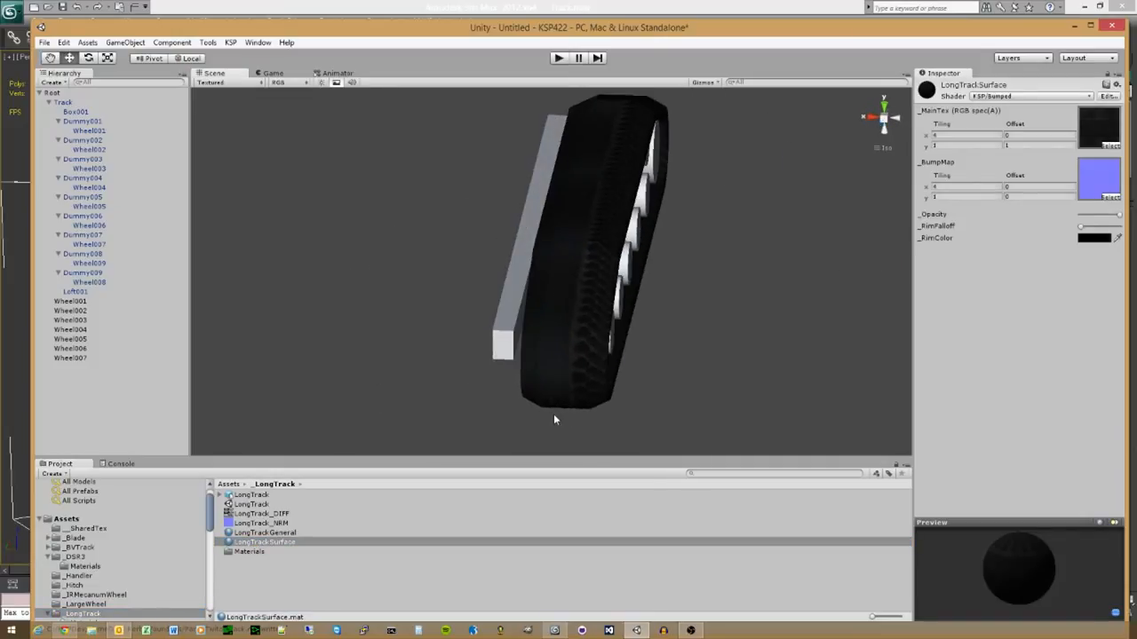
# Step: Try a main texture Y tiling of 1.1 on the LongTrackSurface material and return it to 1
pyautogui.moveTo(554, 414); pyautogui.dragTo(488, 381, button='middle')
pyautogui.scroll(2, 488, 382)
pyautogui.keyDown('alt'); pyautogui.moveTo(487, 383); pyautogui.dragTo(506, 469); pyautogui.keyUp('alt')
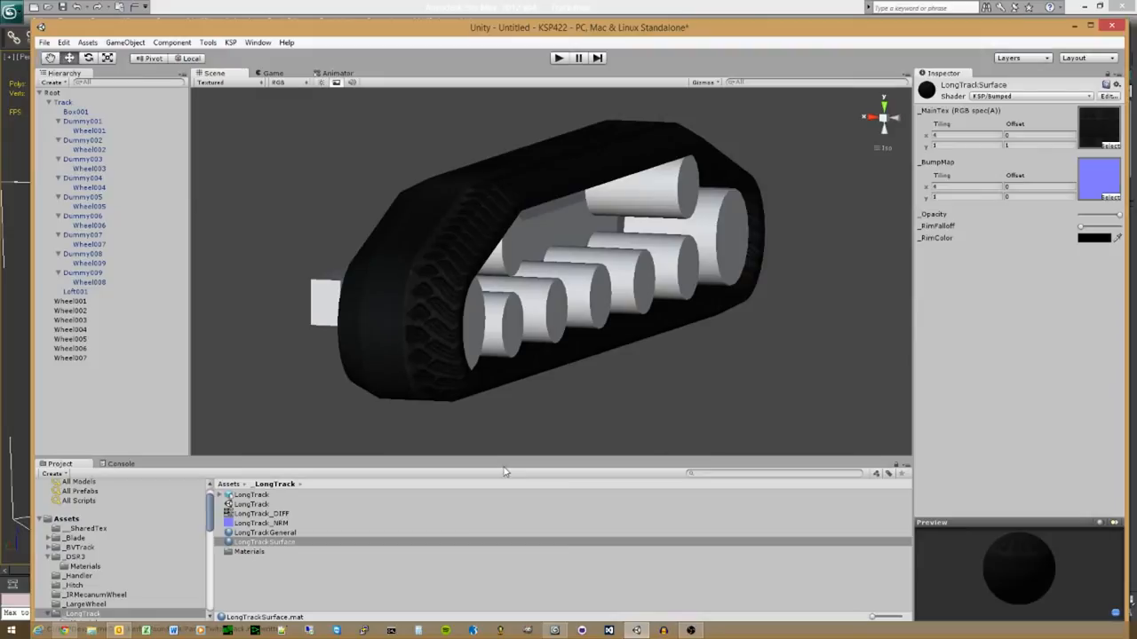
pyautogui.click(949, 144)
pyautogui.write('.1')
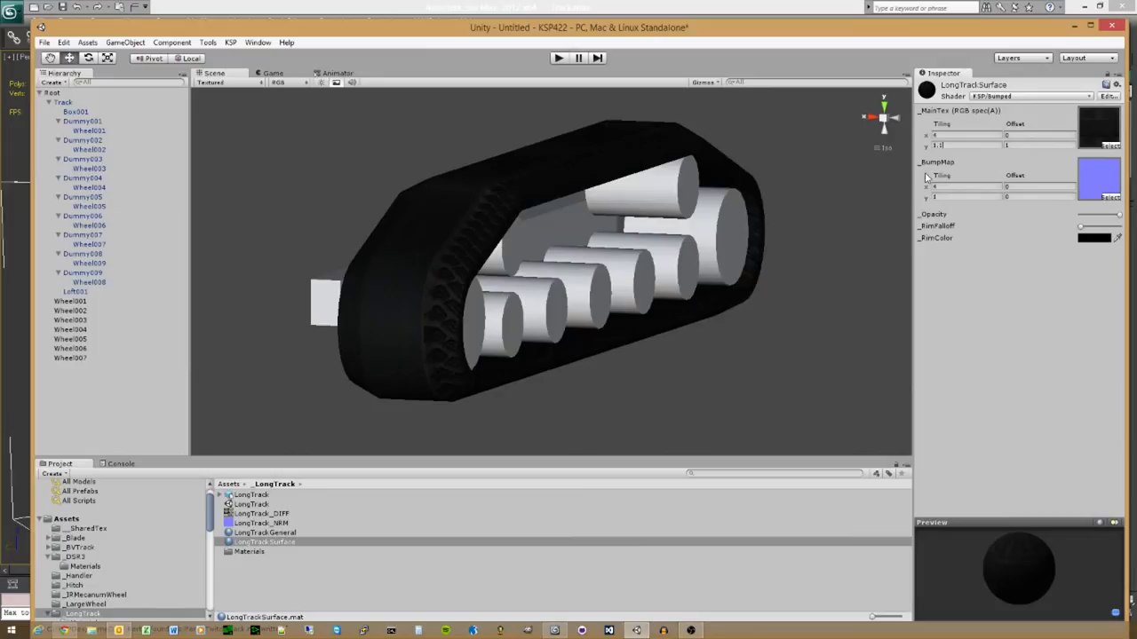
pyautogui.press('BackSpace')
pyautogui.press('BackSpace')
pyautogui.press('BackSpace')
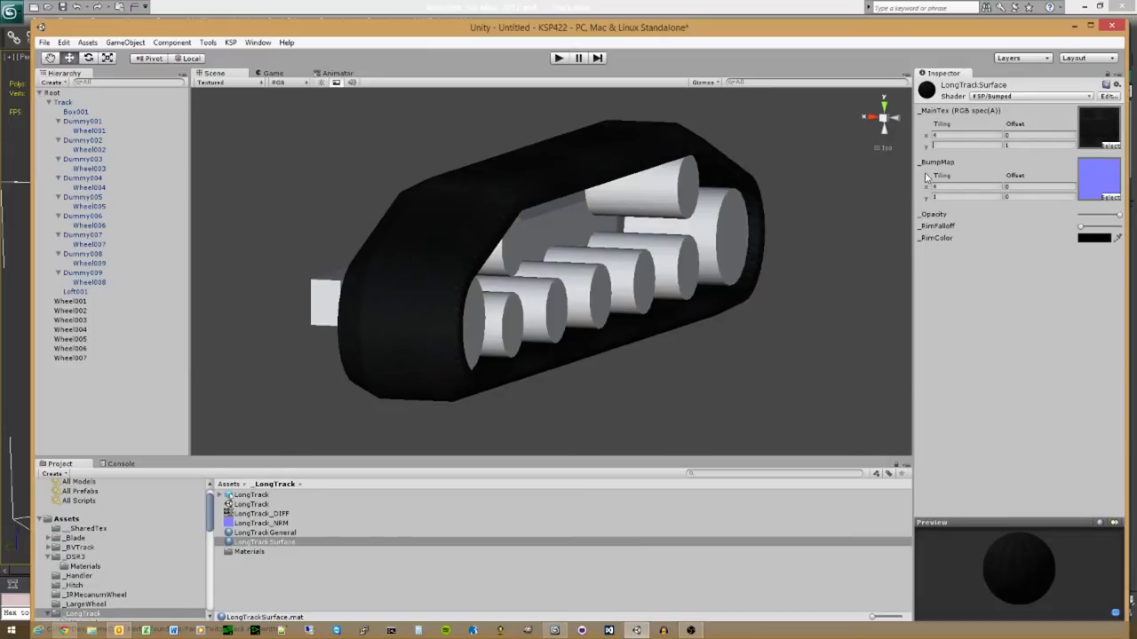
pyautogui.write('1')
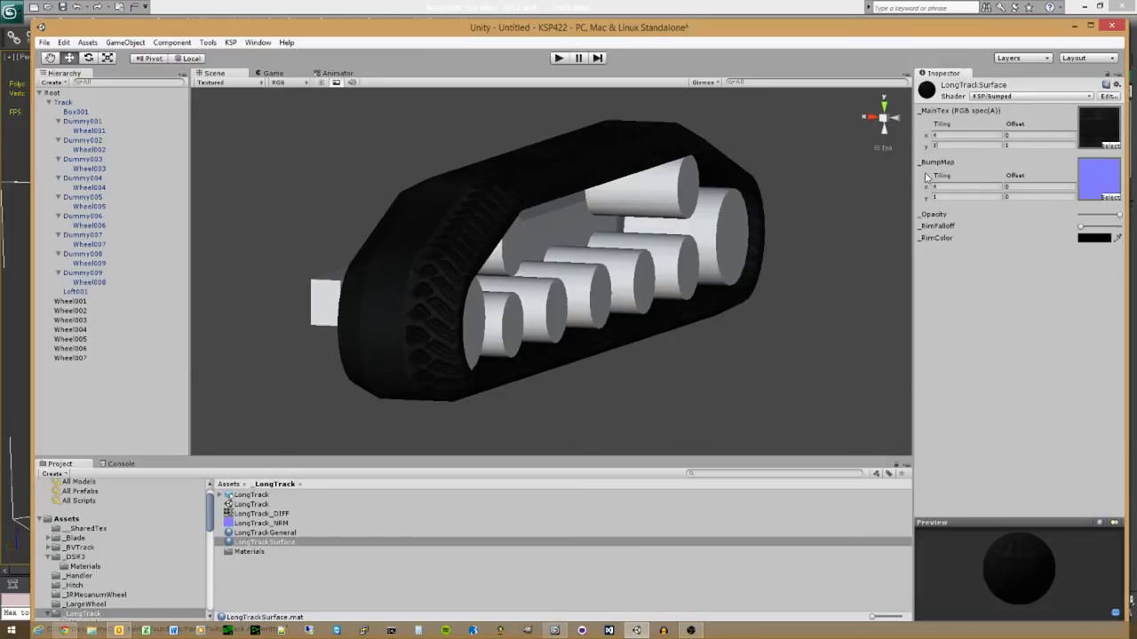
# Step: Try a main texture Y tiling of 0.5, inspect the tread, and restore the tiling to 1
pyautogui.press('BackSpace')
pyautogui.write('.5')
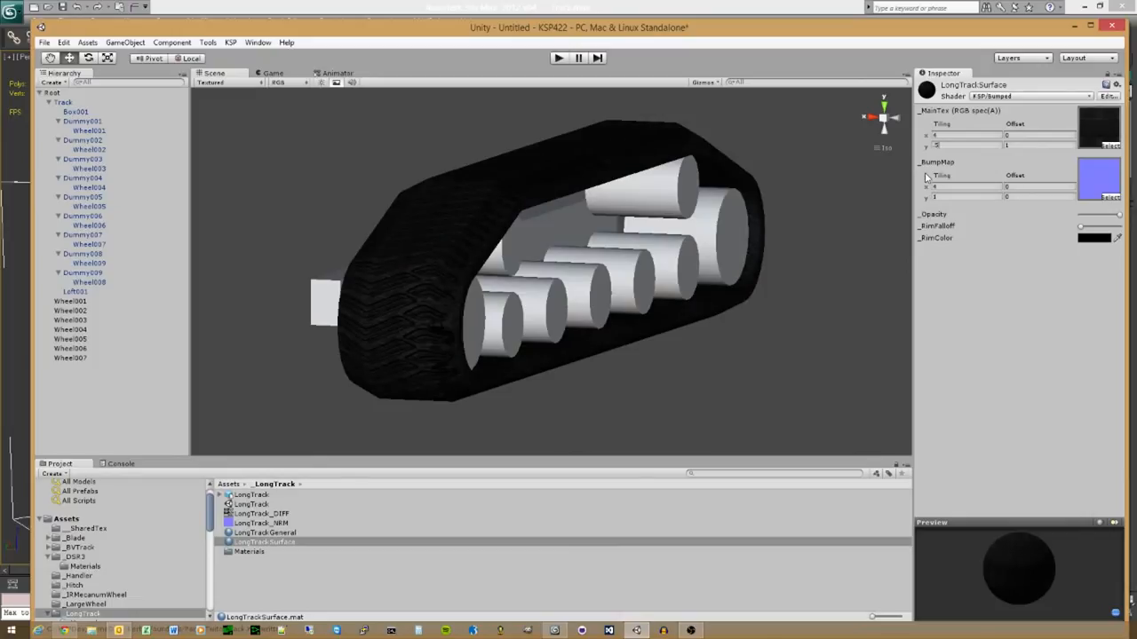
pyautogui.keyDown('alt'); pyautogui.moveTo(748, 277); pyautogui.dragTo(595, 402); pyautogui.keyUp('alt')
pyautogui.click(948, 145)
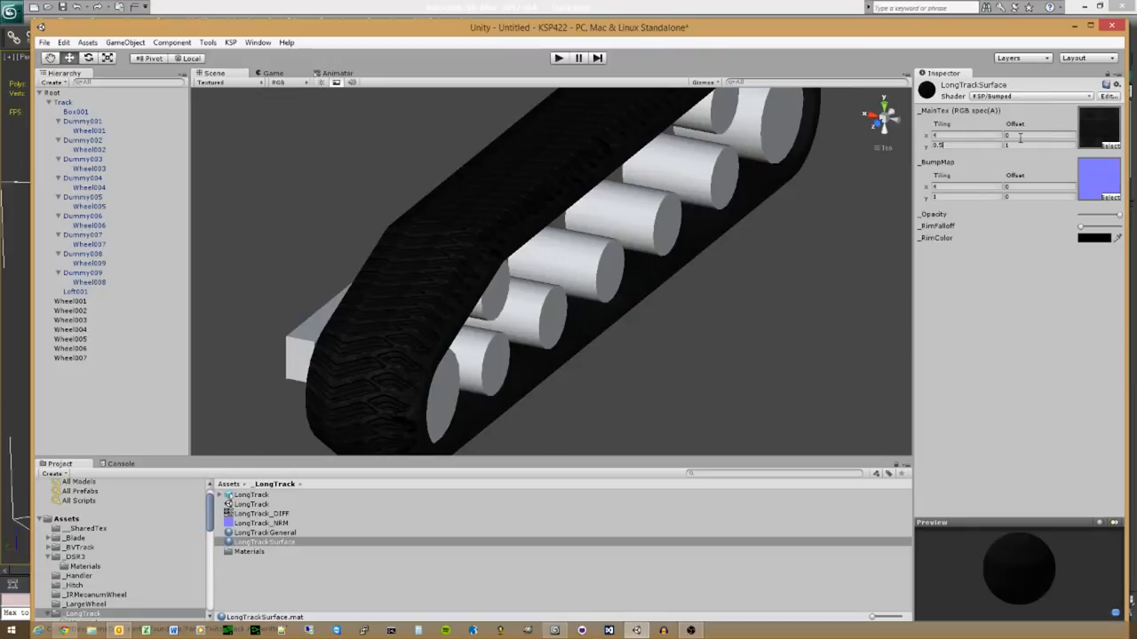
pyautogui.moveTo(947, 146); pyautogui.dragTo(921, 147)
pyautogui.write('1')
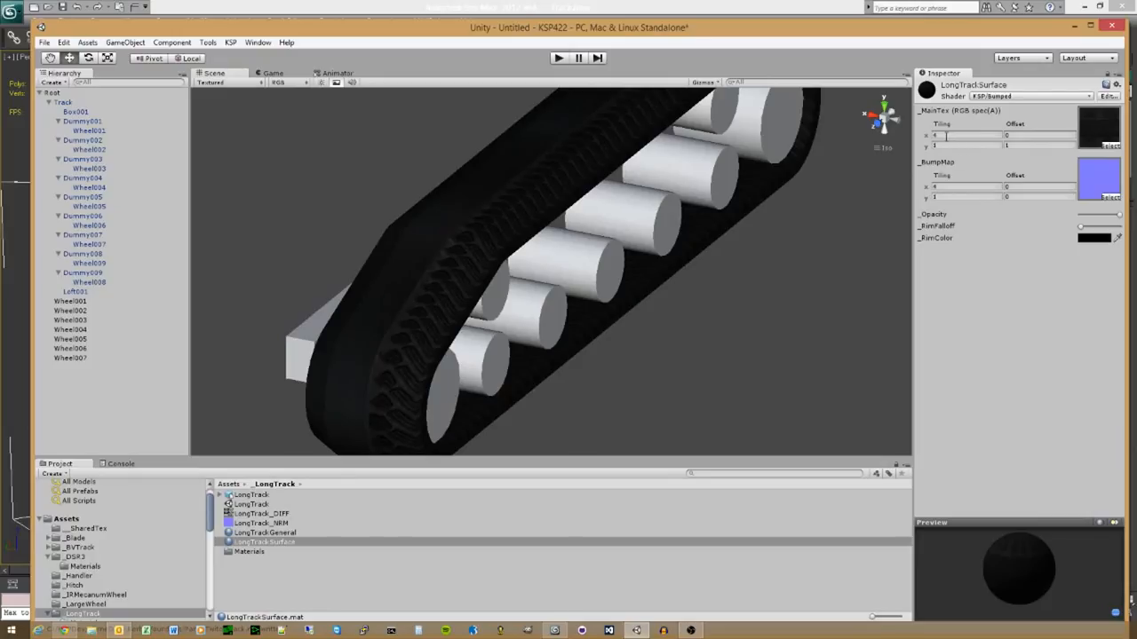
# Step: Try main texture X offsets of 1.1, 1.2 and 1.3 on the tread, and settle on 1
pyautogui.click(1015, 135)
pyautogui.write('1.1')
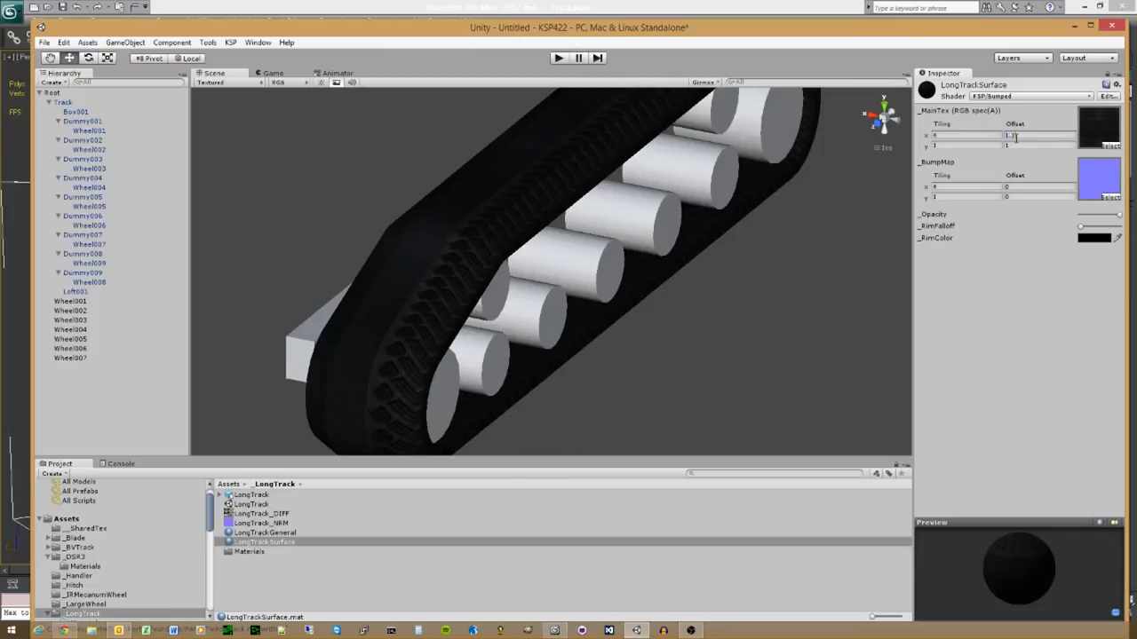
pyautogui.press('BackSpace')
pyautogui.write('2')
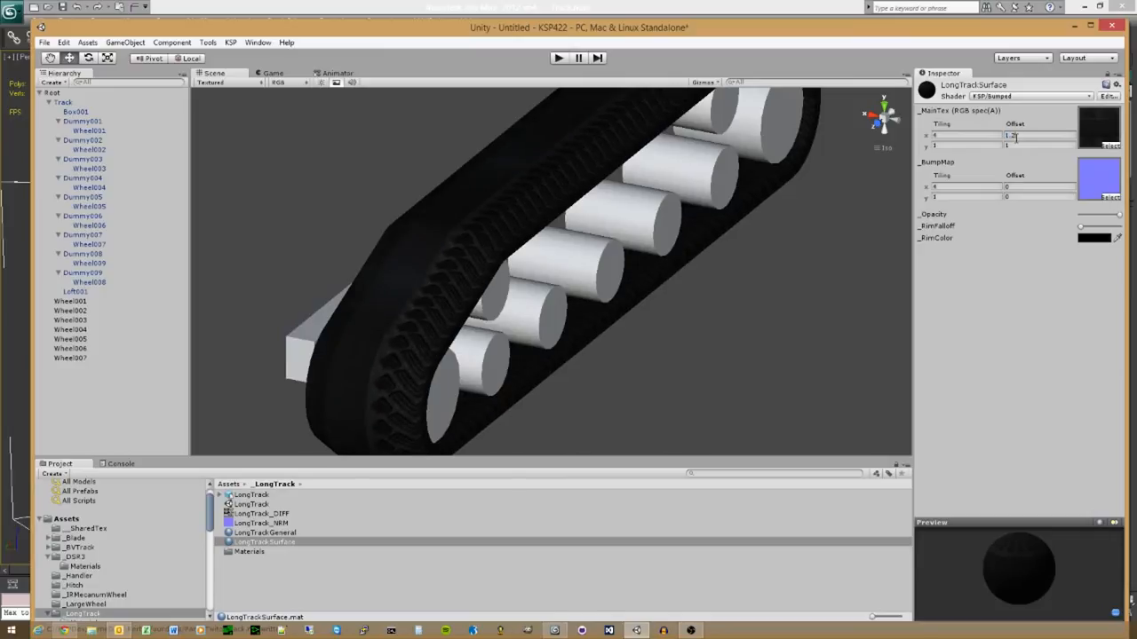
pyautogui.press('BackSpace')
pyautogui.write('3')
pyautogui.press('BackSpace')
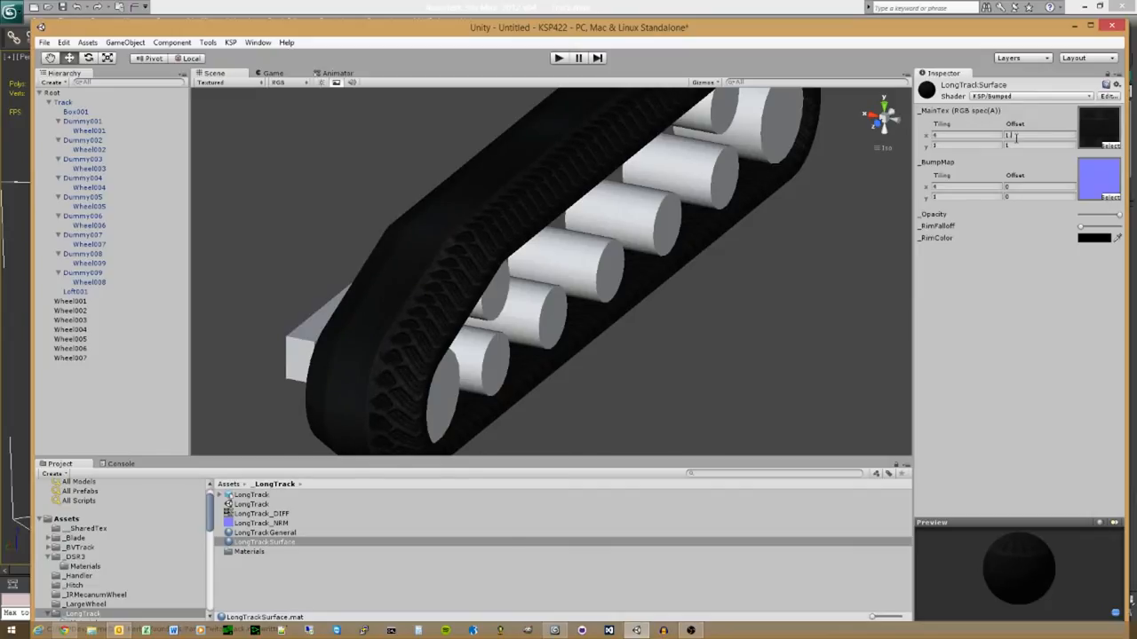
pyautogui.write('4')
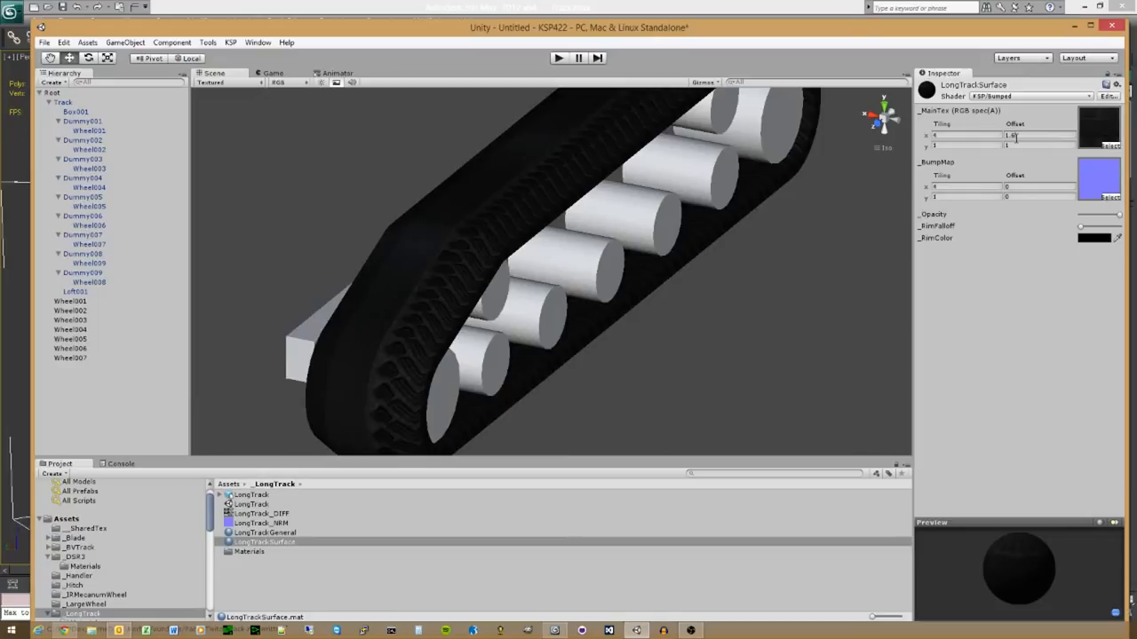
pyautogui.press('BackSpace')
pyautogui.press('BackSpace')
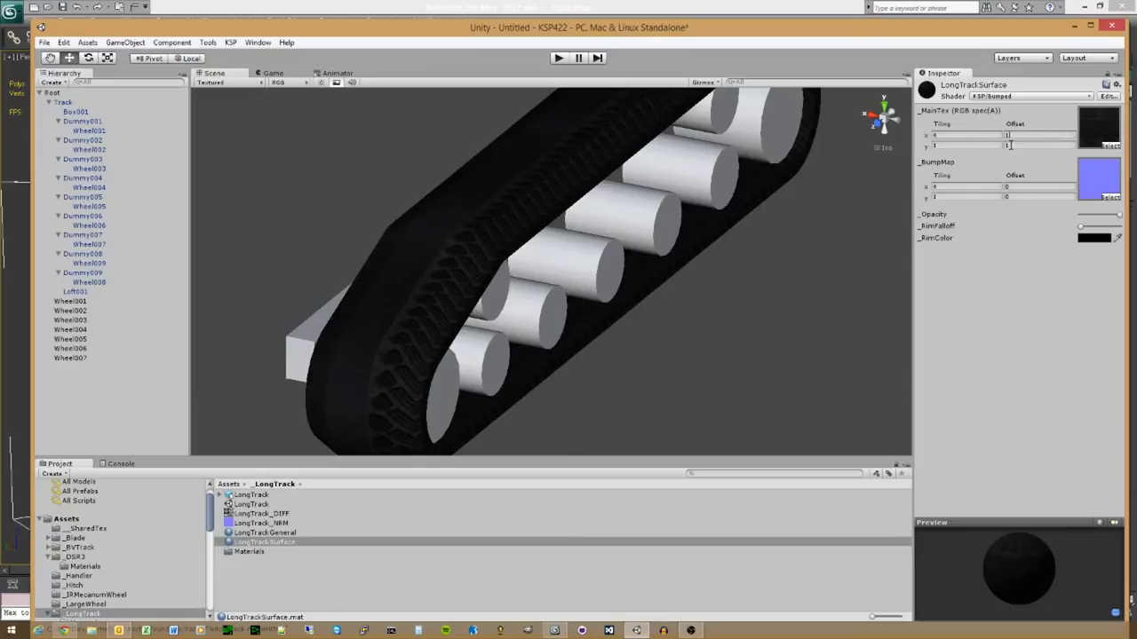
# Step: Try a main texture Y offset of 0.5, and set it to 0.75 to shift the tread pattern across the belt
pyautogui.click(1010, 144)
pyautogui.write('0.5')
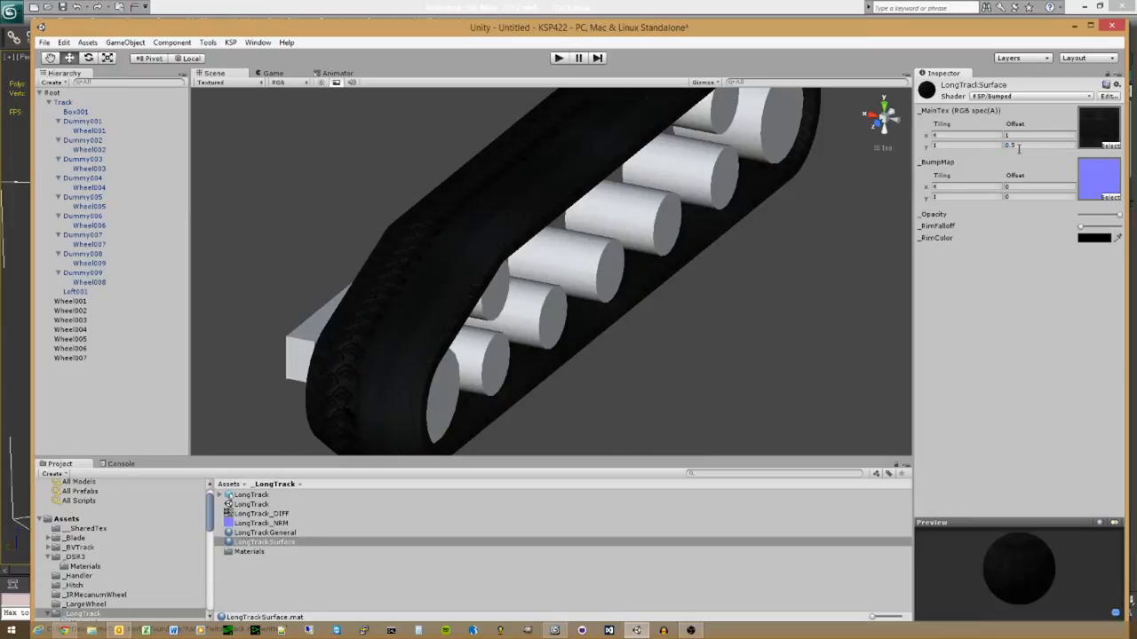
pyautogui.click(1019, 149)
pyautogui.write('.75')
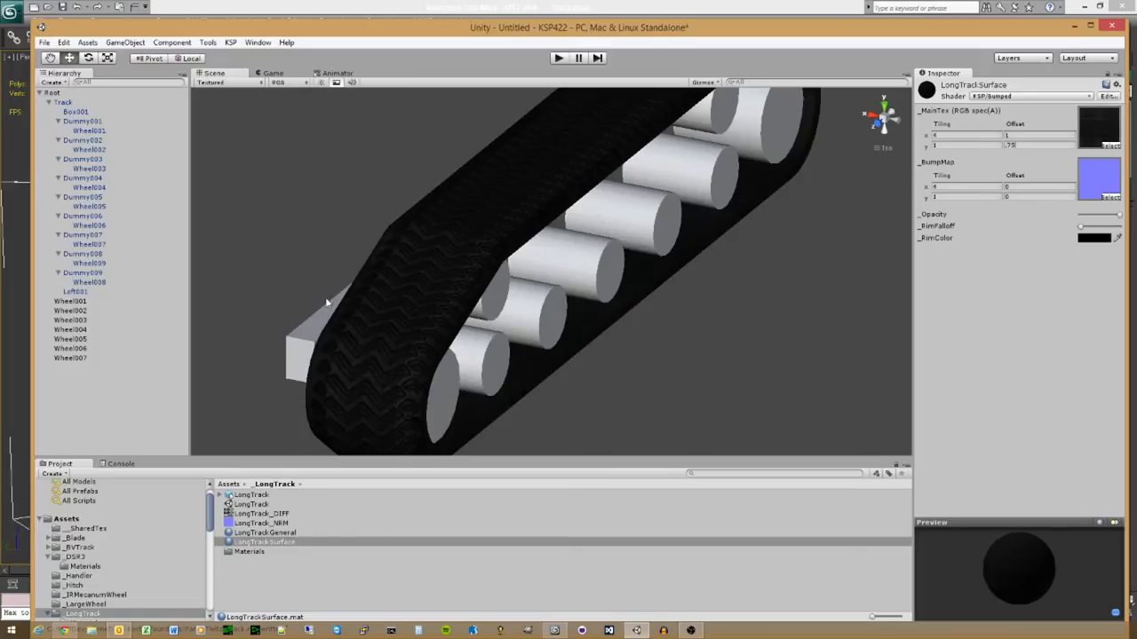
# Step: Refine the main texture Y offset by testing 0.72, 0.73 and 0.74 on the tread, and set it to 0.7
pyautogui.moveTo(328, 302); pyautogui.dragTo(439, 437, button='right')
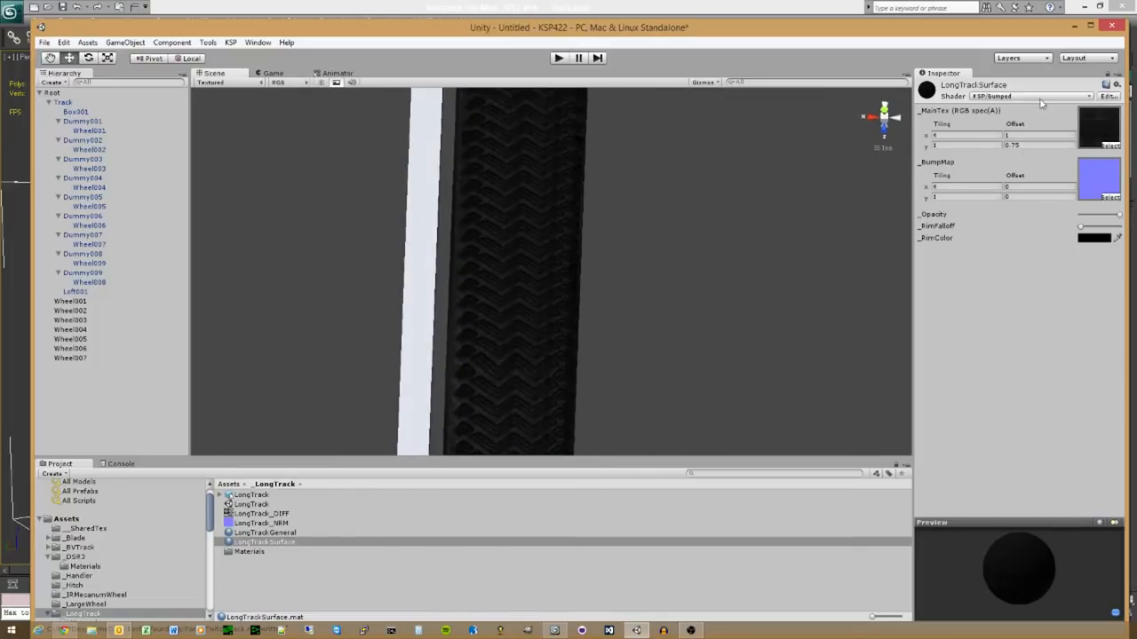
pyautogui.click(1028, 146)
pyautogui.press('BackSpace')
pyautogui.write('2')
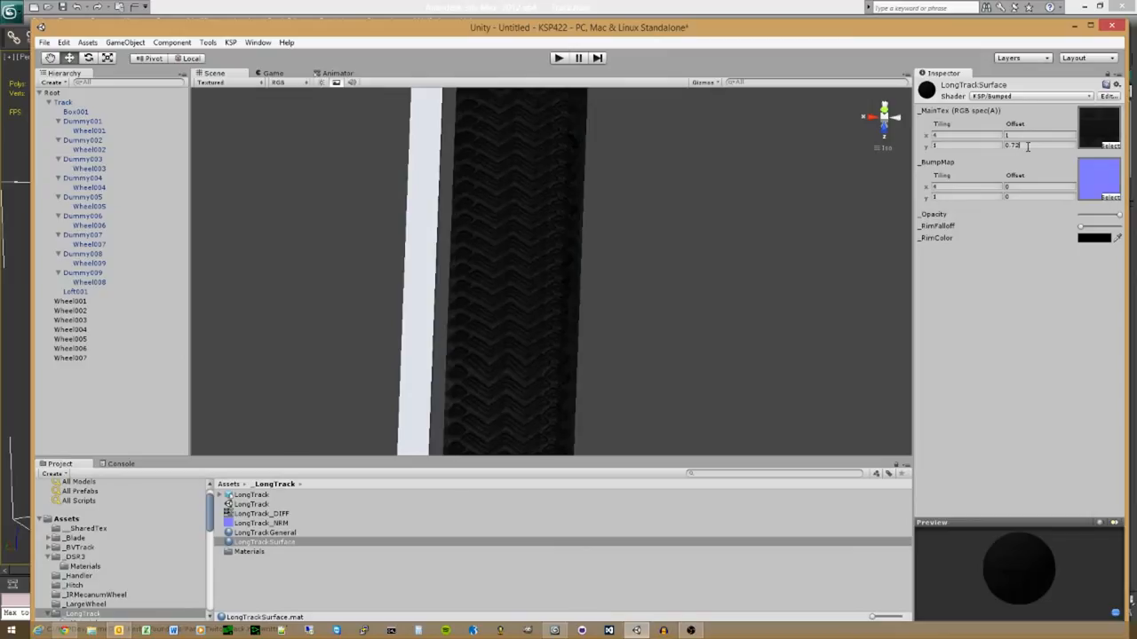
pyautogui.press('BackSpace')
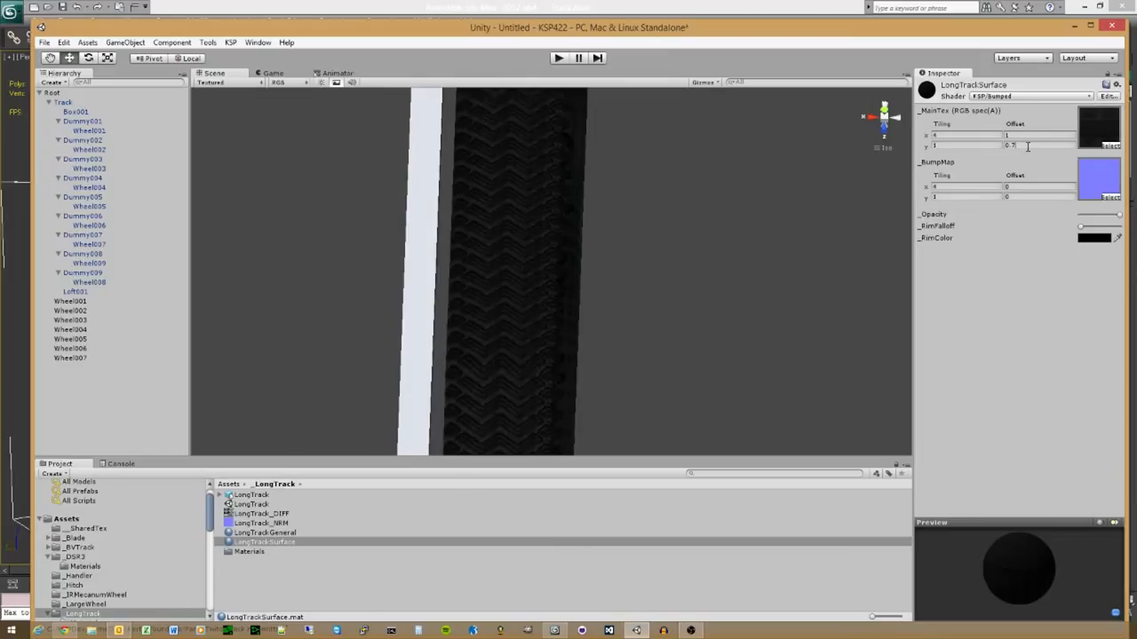
pyautogui.write('3')
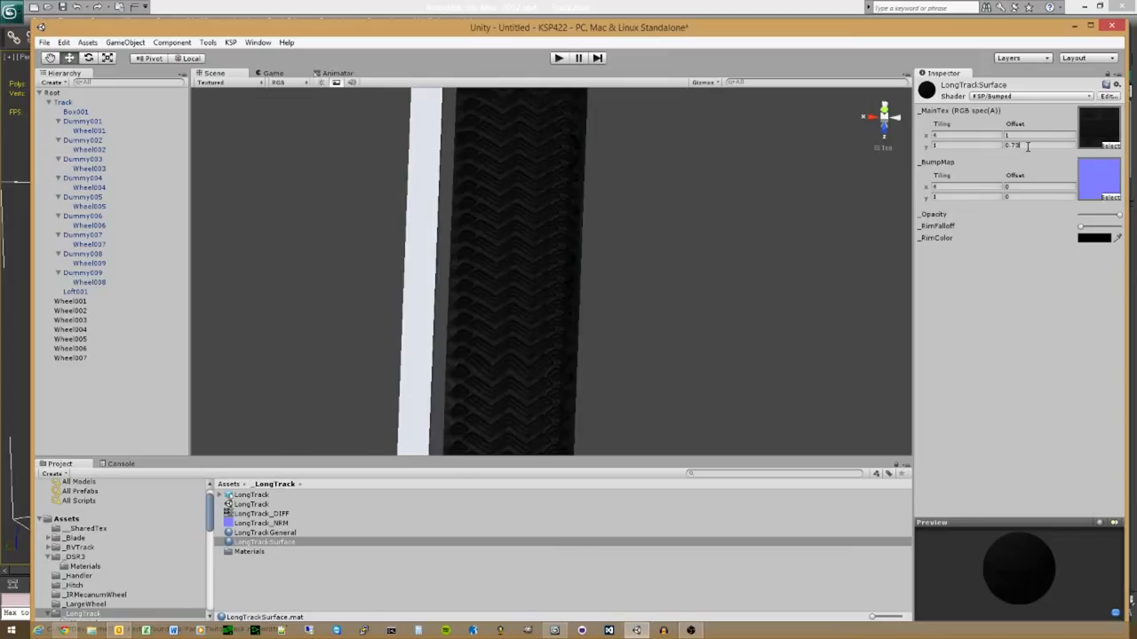
pyautogui.press('BackSpace')
pyautogui.write('4')
pyautogui.press('BackSpace')
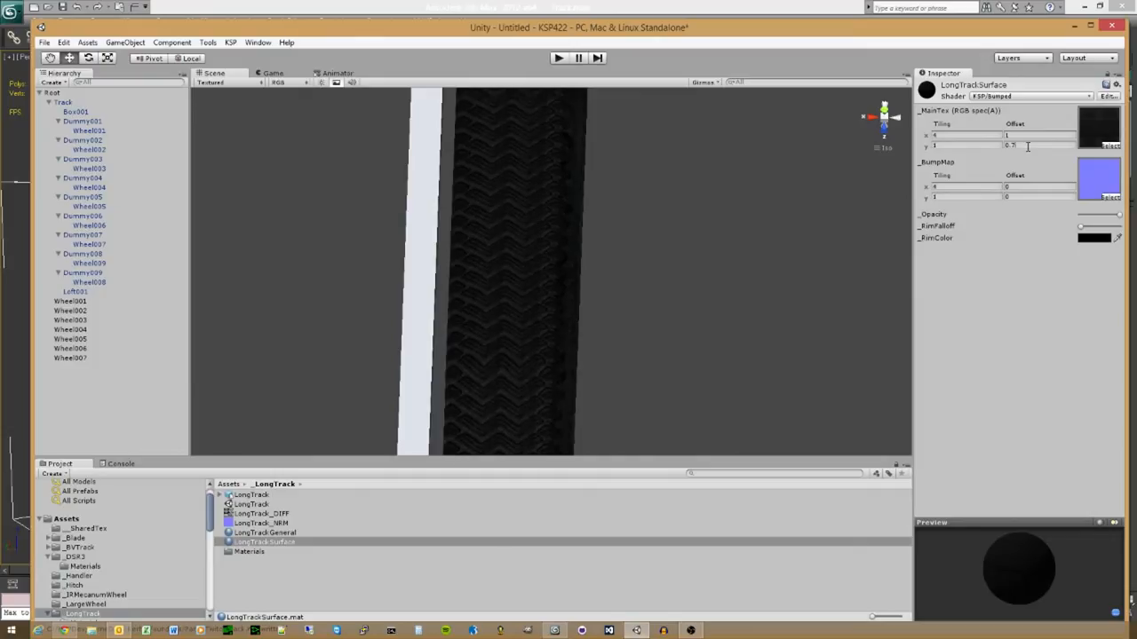
# Step: Set the main texture Y offset to 0.71 and inspect the tread around the whole track
pyautogui.moveTo(648, 390); pyautogui.dragTo(619, 277, button='right')
pyautogui.click(1038, 145)
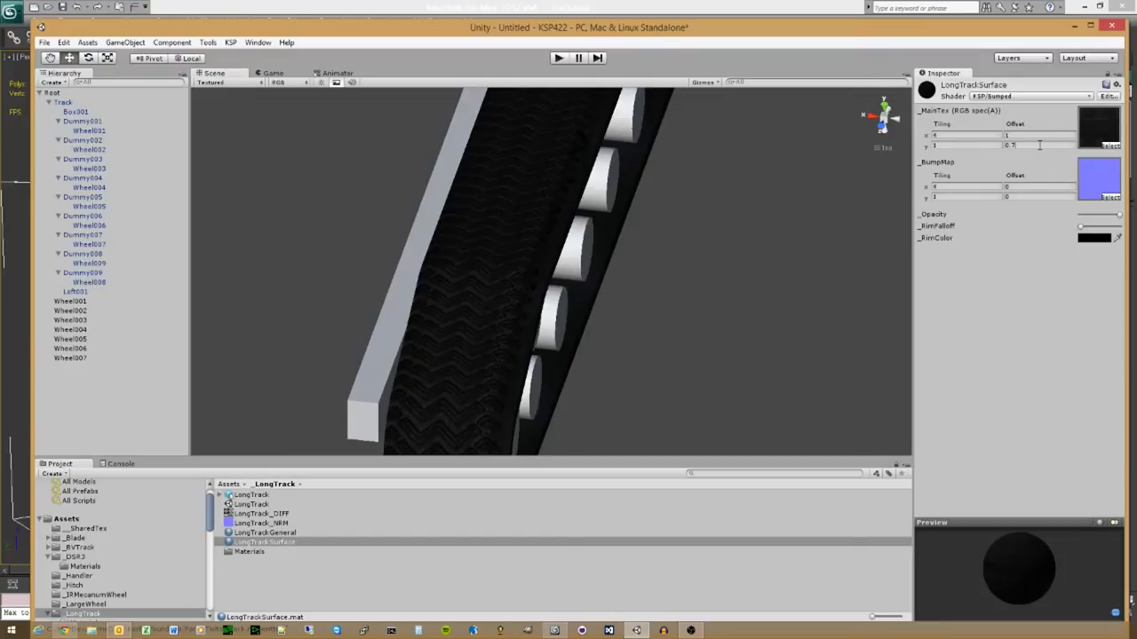
pyautogui.write('1')
pyautogui.moveTo(894, 262); pyautogui.dragTo(711, 255, button='right')
pyautogui.keyDown('alt'); pyautogui.moveTo(585, 222); pyautogui.dragTo(585, 228); pyautogui.keyUp('alt')
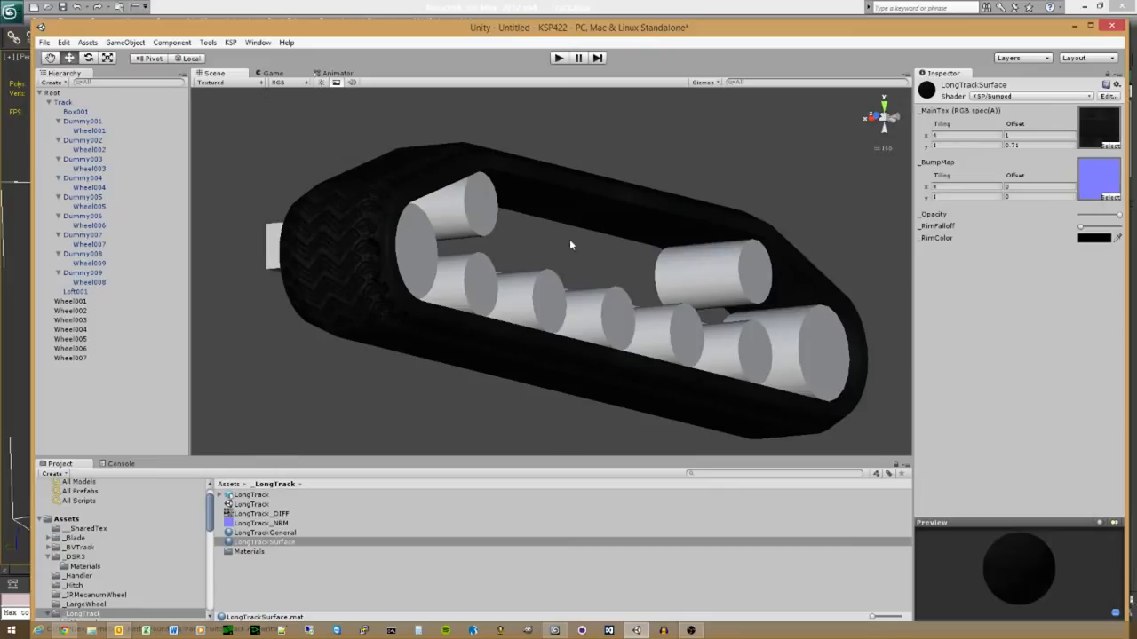
# Step: Inspect the tread from several sides of the track and check the position of Dummy001
pyautogui.keyDown('alt'); pyautogui.moveTo(571, 286); pyautogui.dragTo(512, 94); pyautogui.keyUp('alt')
pyautogui.keyDown('alt'); pyautogui.moveTo(445, 277); pyautogui.dragTo(425, 460); pyautogui.keyUp('alt')
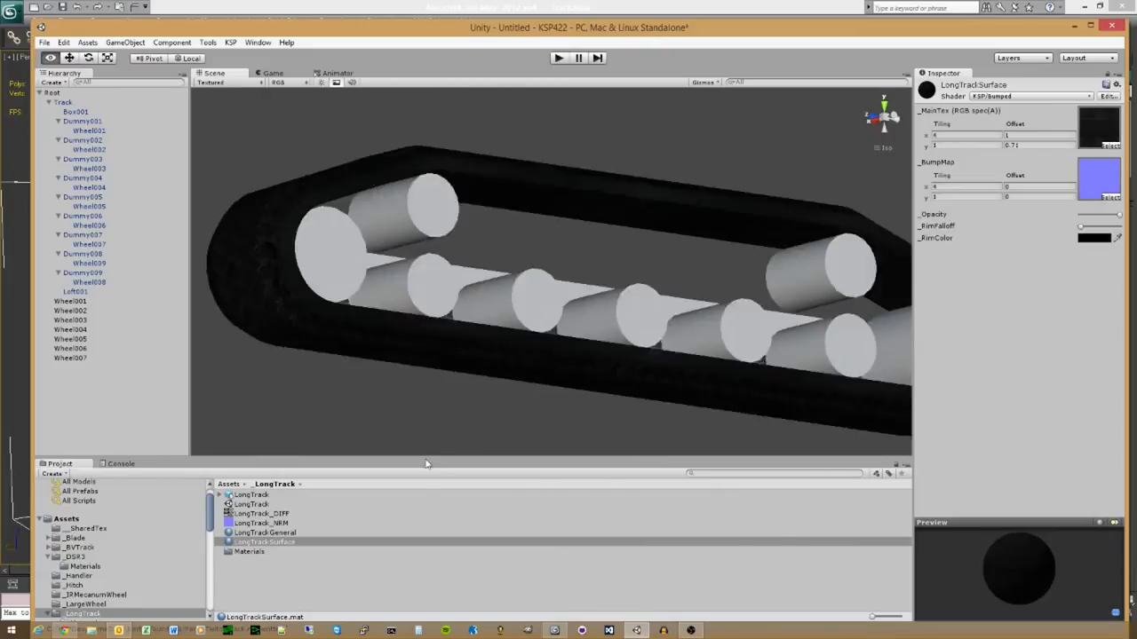
pyautogui.keyDown('alt'); pyautogui.moveTo(408, 373); pyautogui.dragTo(851, 344); pyautogui.keyUp('alt')
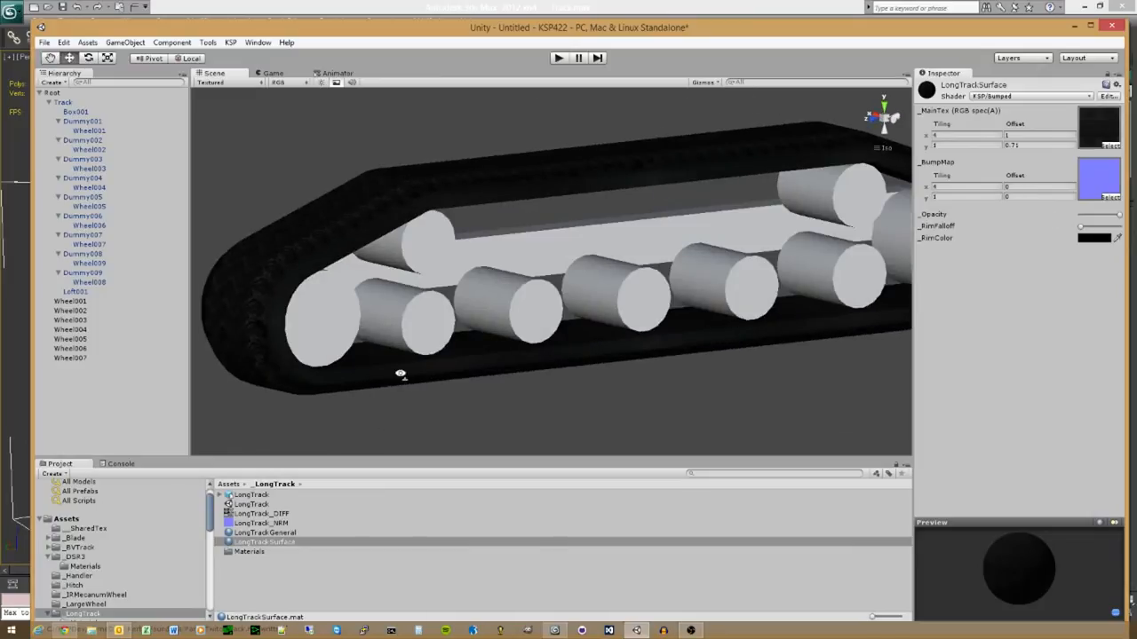
pyautogui.keyDown('alt'); pyautogui.moveTo(401, 374); pyautogui.dragTo(488, 393); pyautogui.keyUp('alt')
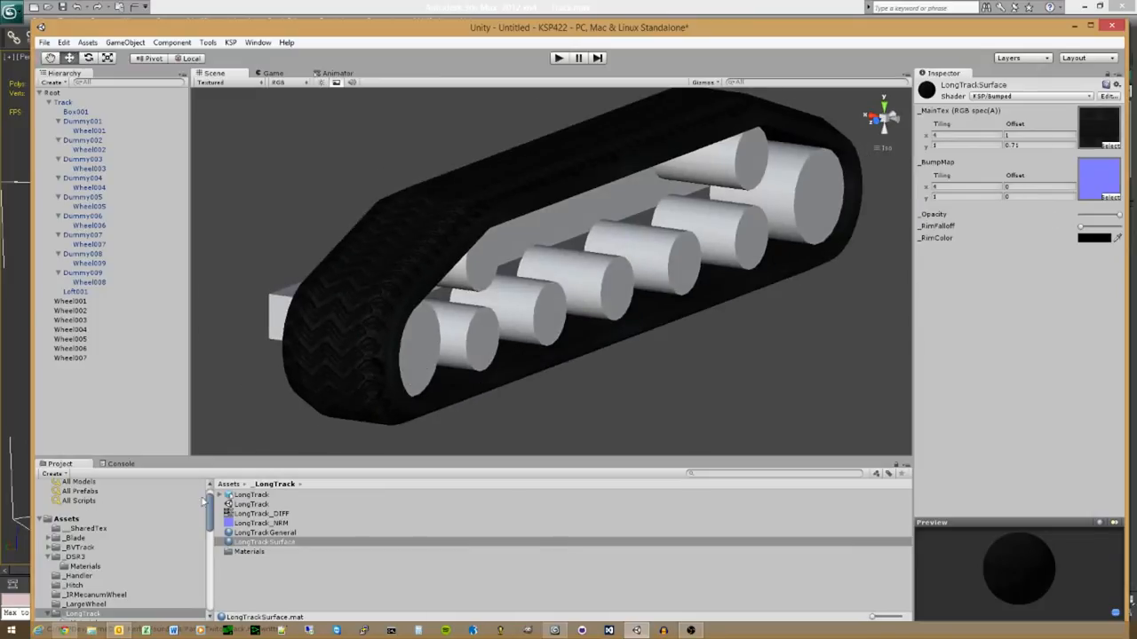
pyautogui.click(94, 121)
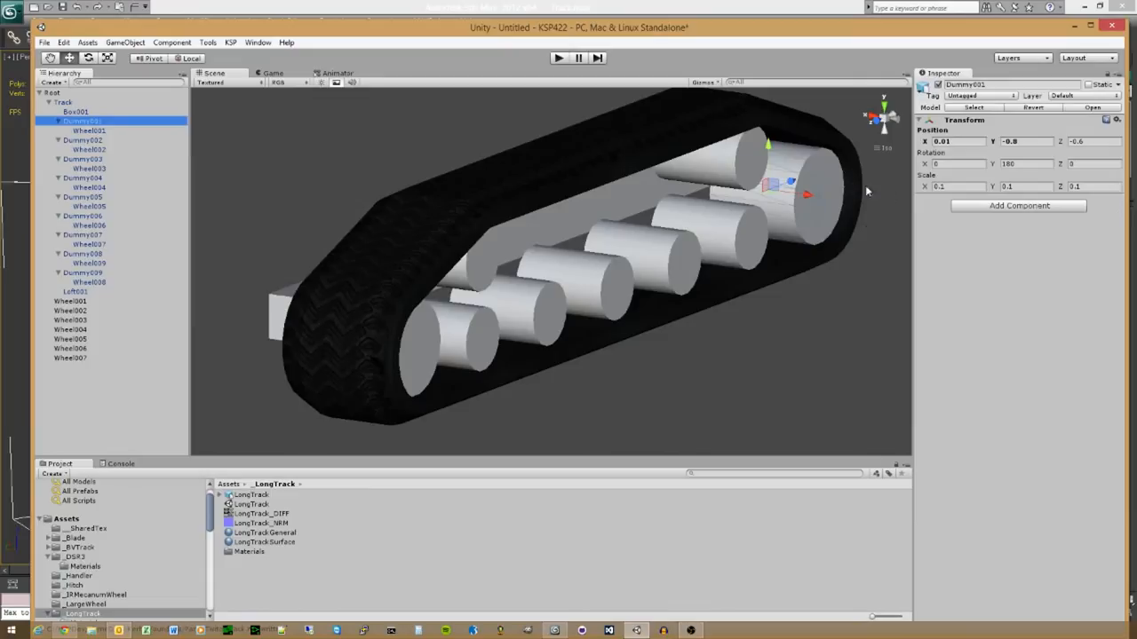
pyautogui.keyDown('alt'); pyautogui.moveTo(773, 273); pyautogui.dragTo(328, 269); pyautogui.keyUp('alt')
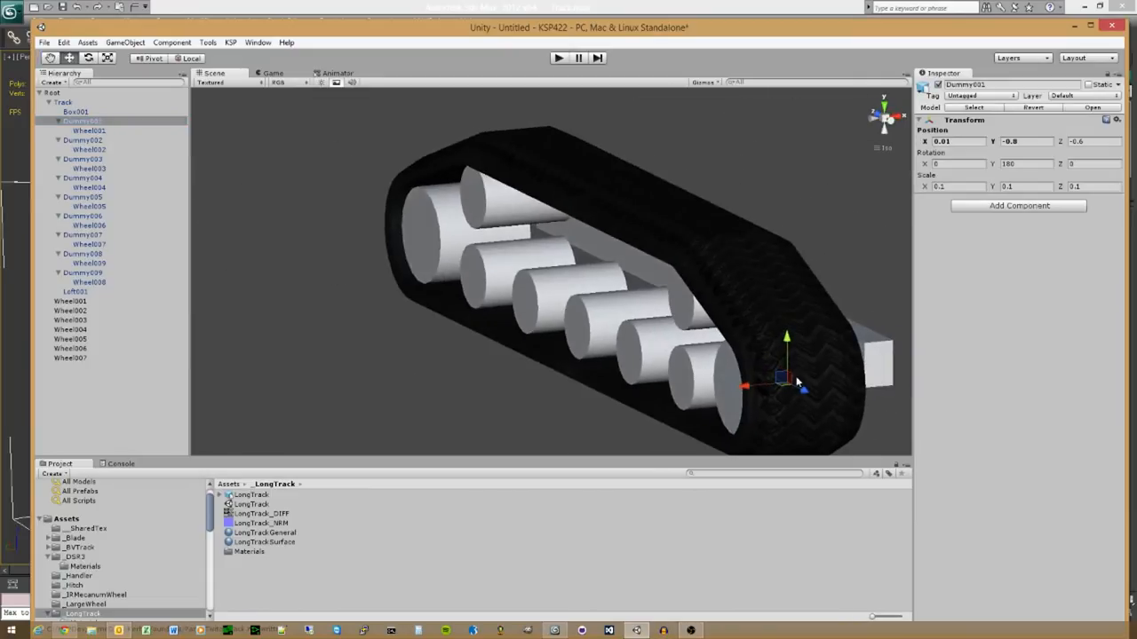
pyautogui.moveTo(787, 359)
pyautogui.mouseDown()
pyautogui.moveTo(787, 369)
pyautogui.moveTo(780, 312)
pyautogui.moveTo(778, 372)
pyautogui.moveTo(777, 358)
pyautogui.mouseUp()
pyautogui.click(538, 407)
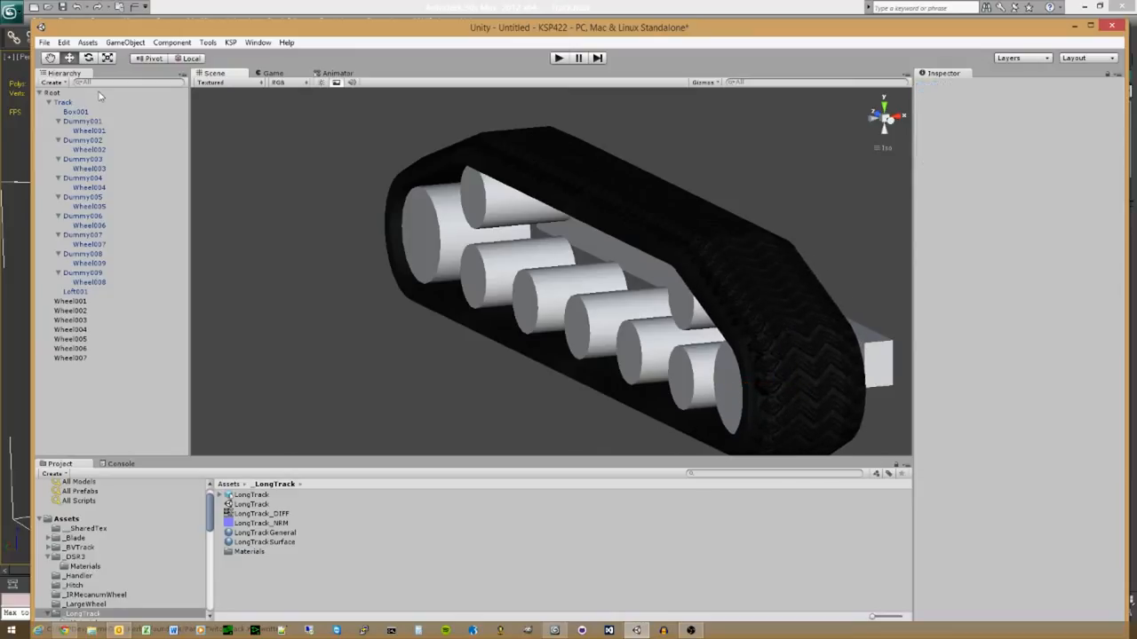
# Step: Write the Root object's TwitchTrack model to KerbalFoundries/Parts with Part Tools
pyautogui.click(78, 93)
pyautogui.click(1020, 234)
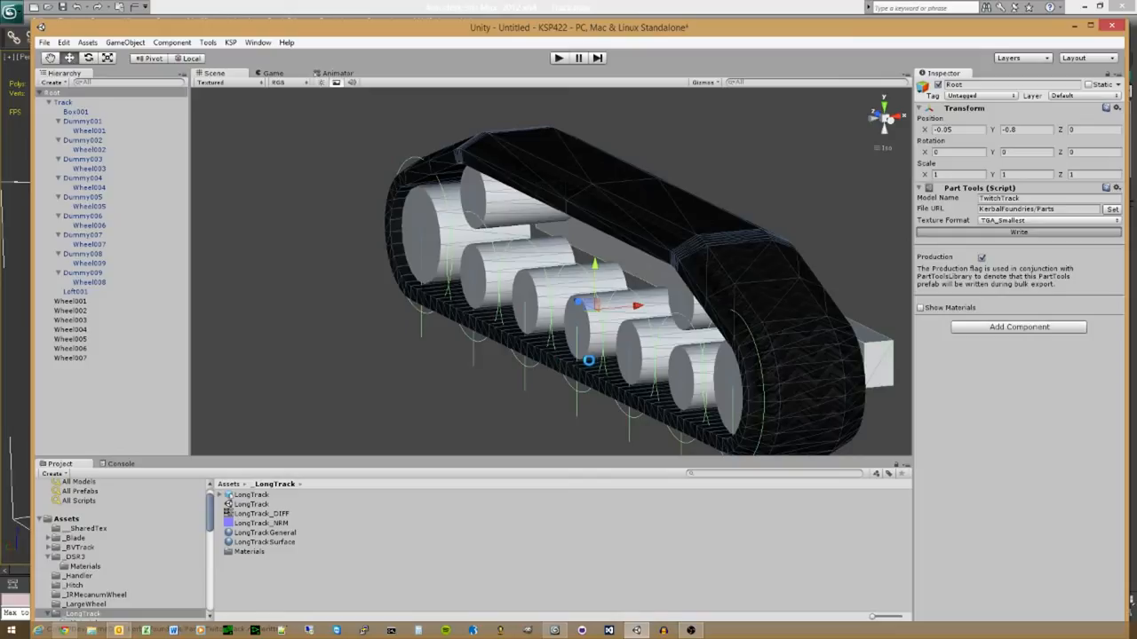
pyautogui.keyDown('alt'); pyautogui.moveTo(528, 370); pyautogui.dragTo(820, 330); pyautogui.keyUp('alt')
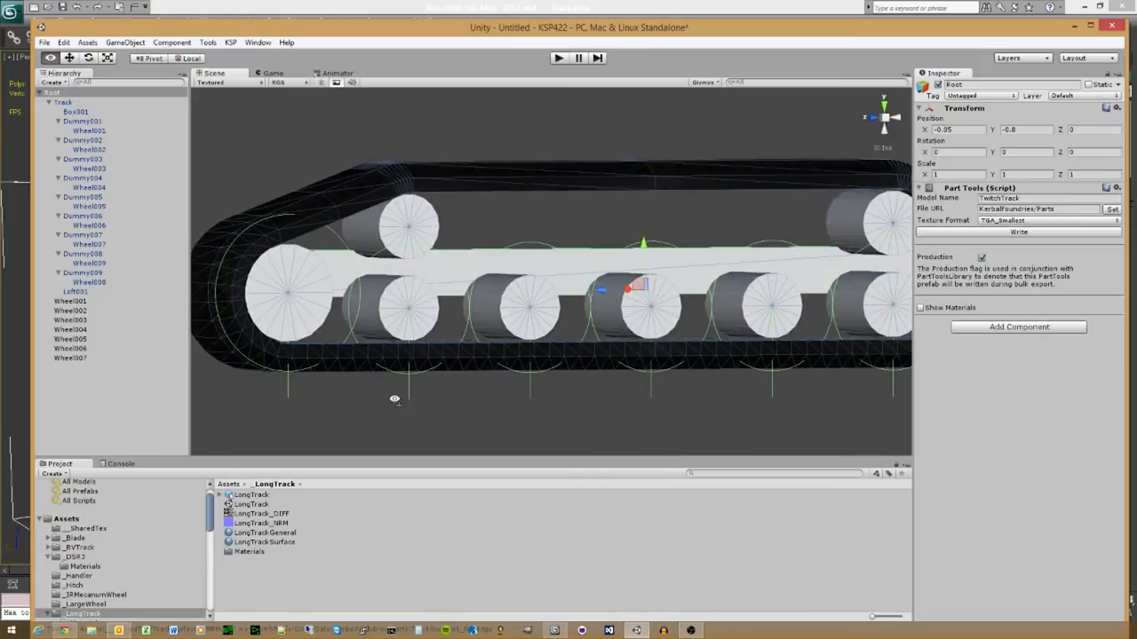
pyautogui.keyDown('alt'); pyautogui.moveTo(394, 394); pyautogui.dragTo(511, 395); pyautogui.keyUp('alt')
pyautogui.keyDown('alt'); pyautogui.moveTo(354, 325); pyautogui.dragTo(394, 358); pyautogui.keyUp('alt')
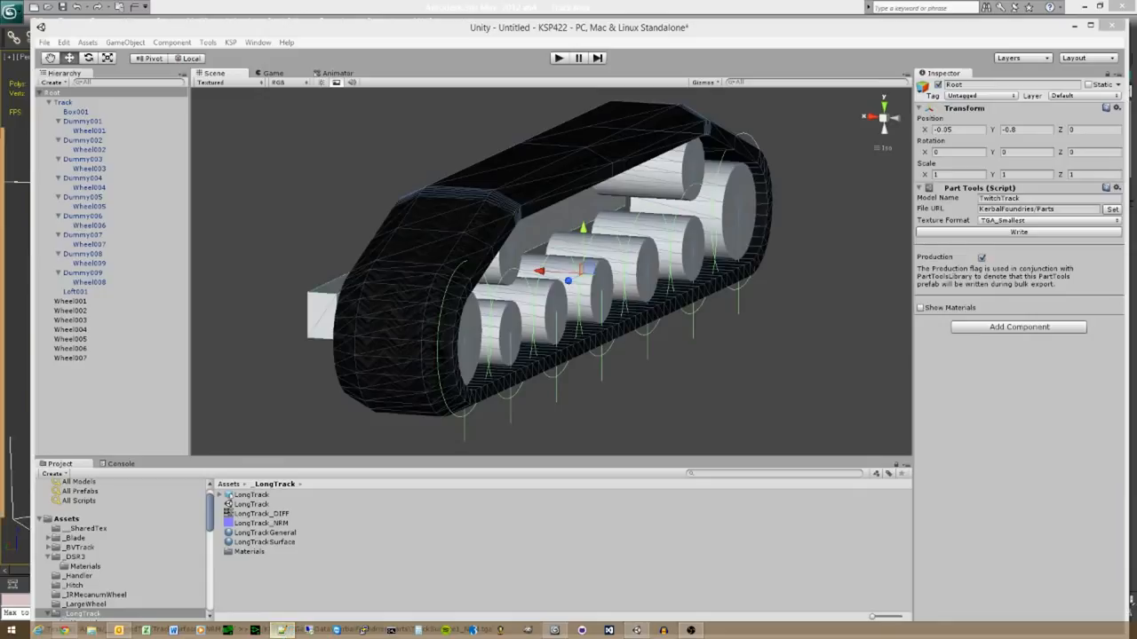
# Step: Copy MediumTrack.cfg from the TrackMedium folder into the KerbalFoundries Parts folder
pyautogui.click(281, 630)
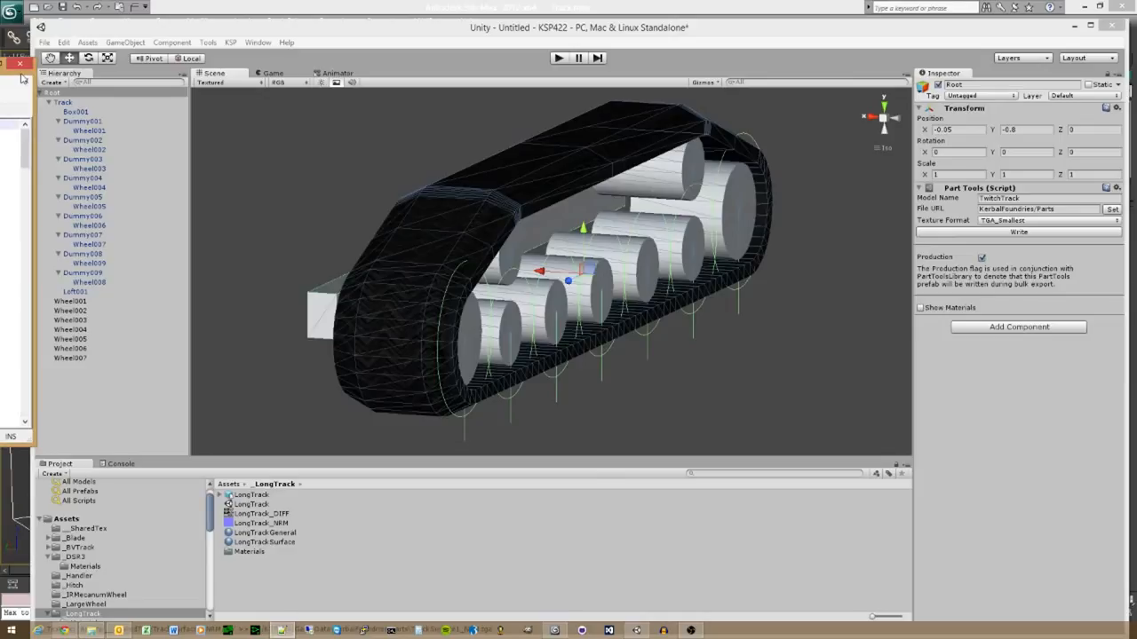
pyautogui.scroll(-10, 12, 272)
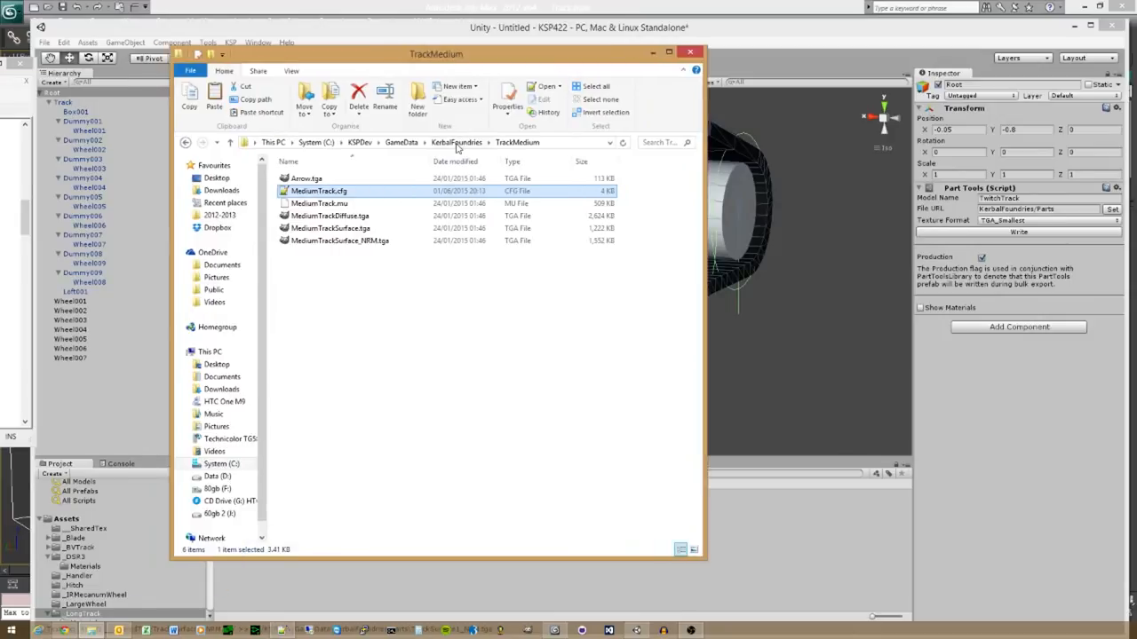
pyautogui.click(456, 143)
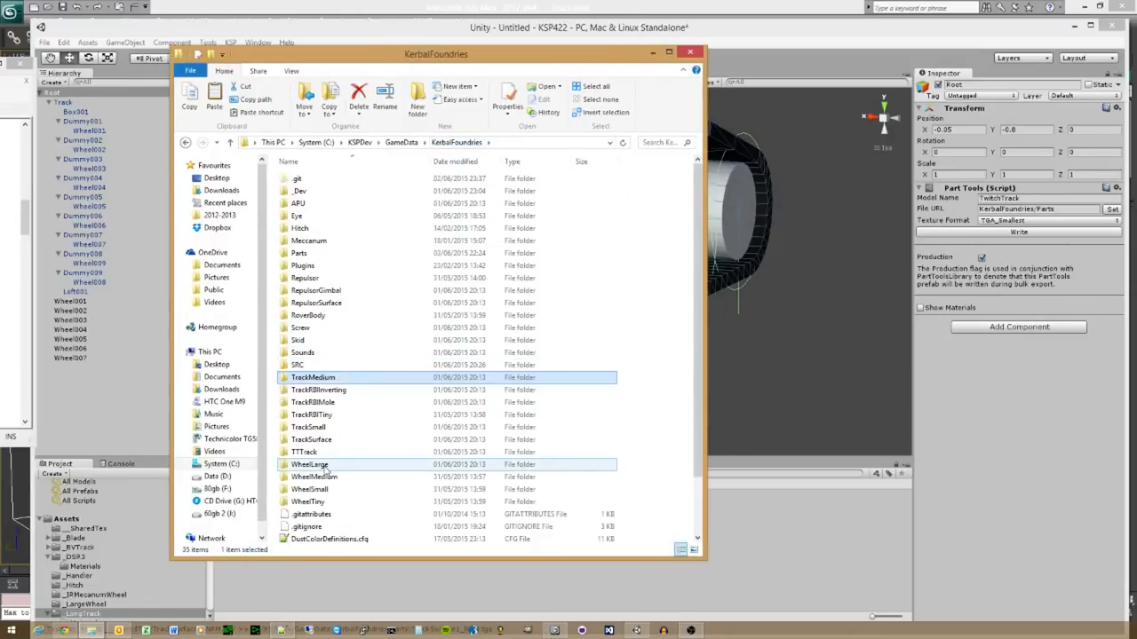
pyautogui.doubleClick(306, 253)
pyautogui.rightClick(323, 385)
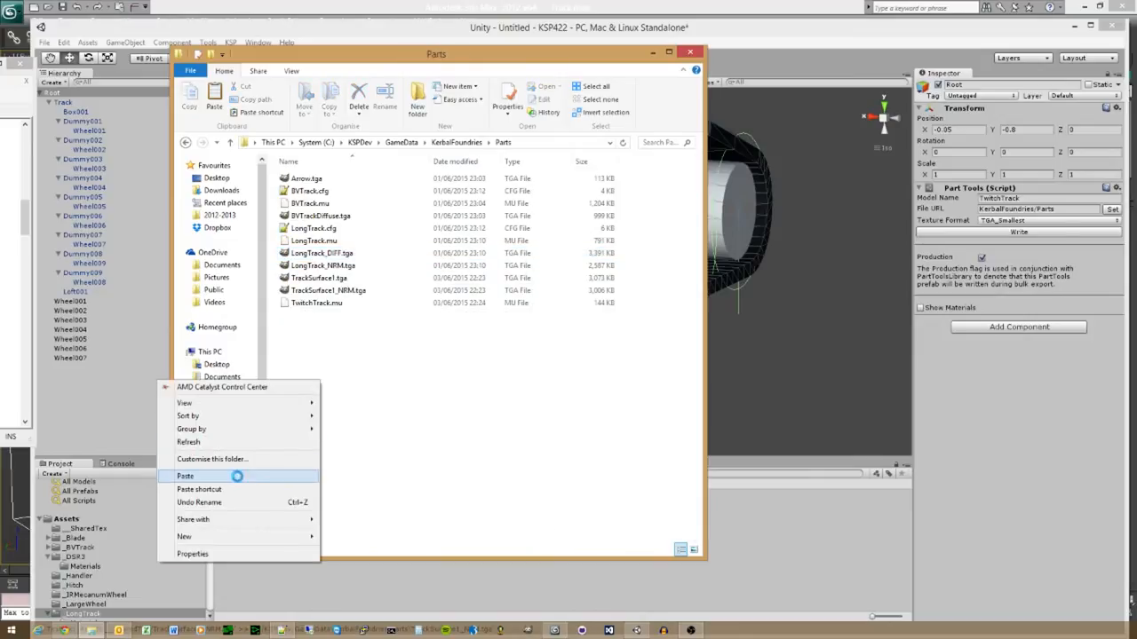
pyautogui.click(236, 474)
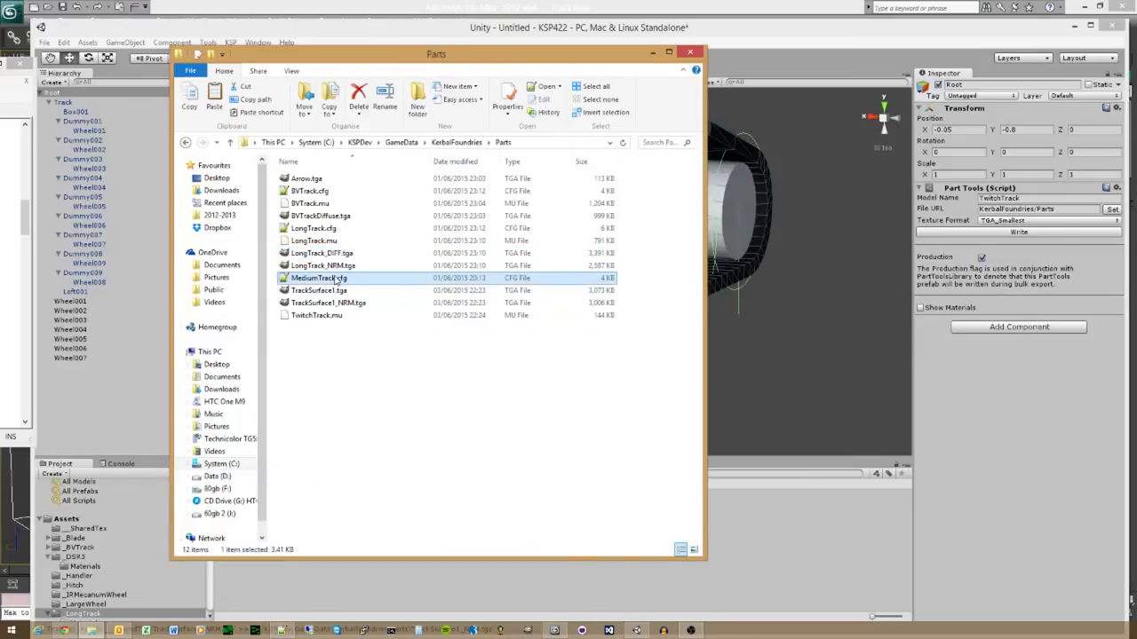
# Step: Open LongTrack.cfg from the Parts folder in Notepad++ and go to its opening lines
pyautogui.click(313, 228)
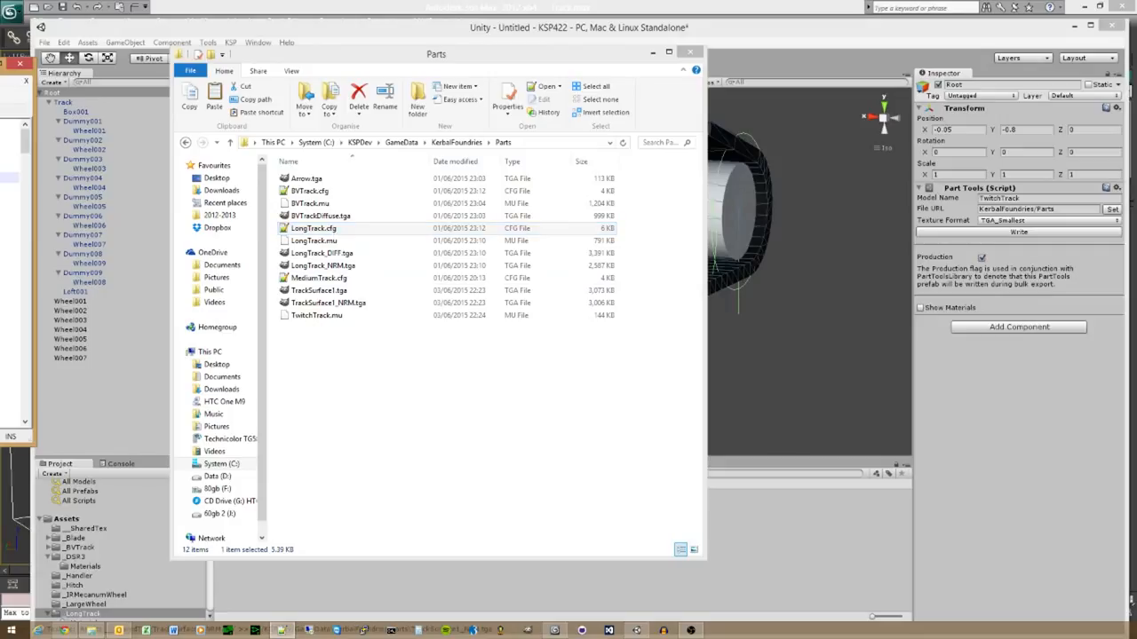
pyautogui.click(9, 220)
pyautogui.press('Up')
pyautogui.press('Up')
pyautogui.press('Up')
pyautogui.press('Up')
# Step: Open the copied MediumTrack.cfg and set its MODEL path to KerbalFoundries/Parts/TwitchTrack
pyautogui.click(312, 282)
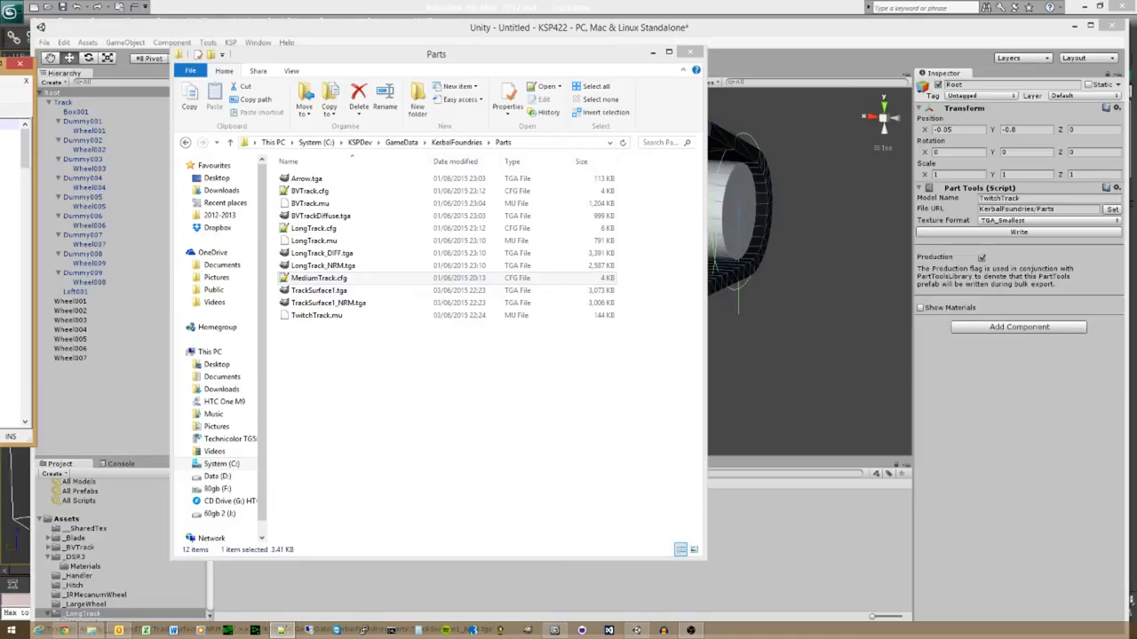
pyautogui.click(9, 188)
pyautogui.click(9, 221)
pyautogui.click(9, 209)
pyautogui.moveTo(0, 71); pyautogui.dragTo(428, 86)
pyautogui.click(157, 318)
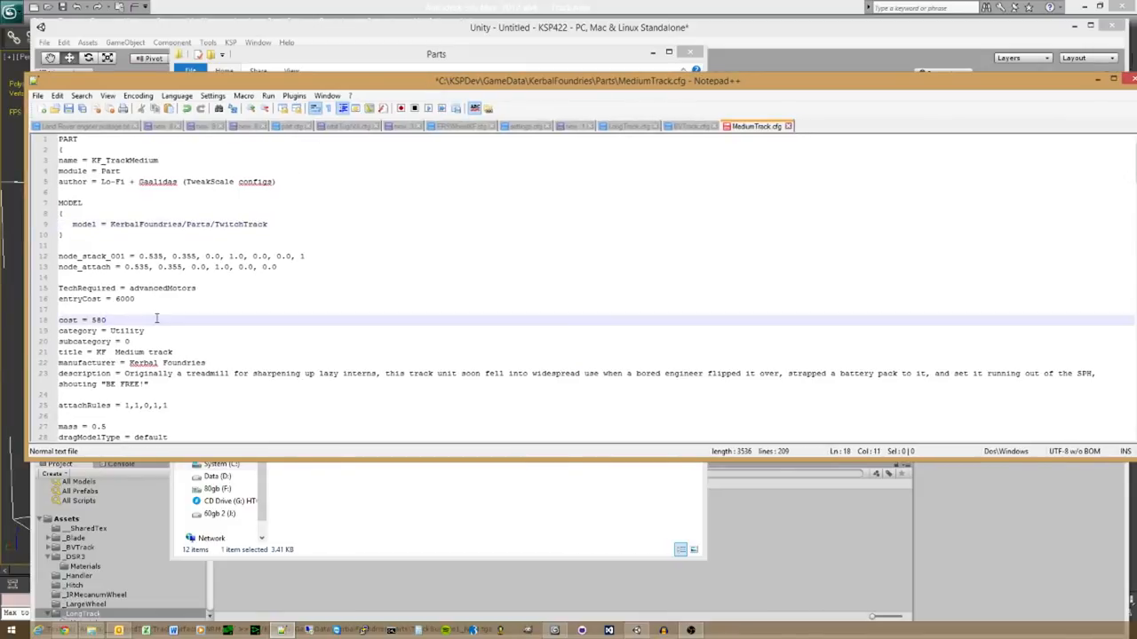
# Step: Change the part name in MediumTrack.cfg to KF_TrackTrack and reposition the Notepad++ window over the Parts folder
pyautogui.moveTo(164, 159); pyautogui.dragTo(130, 161)
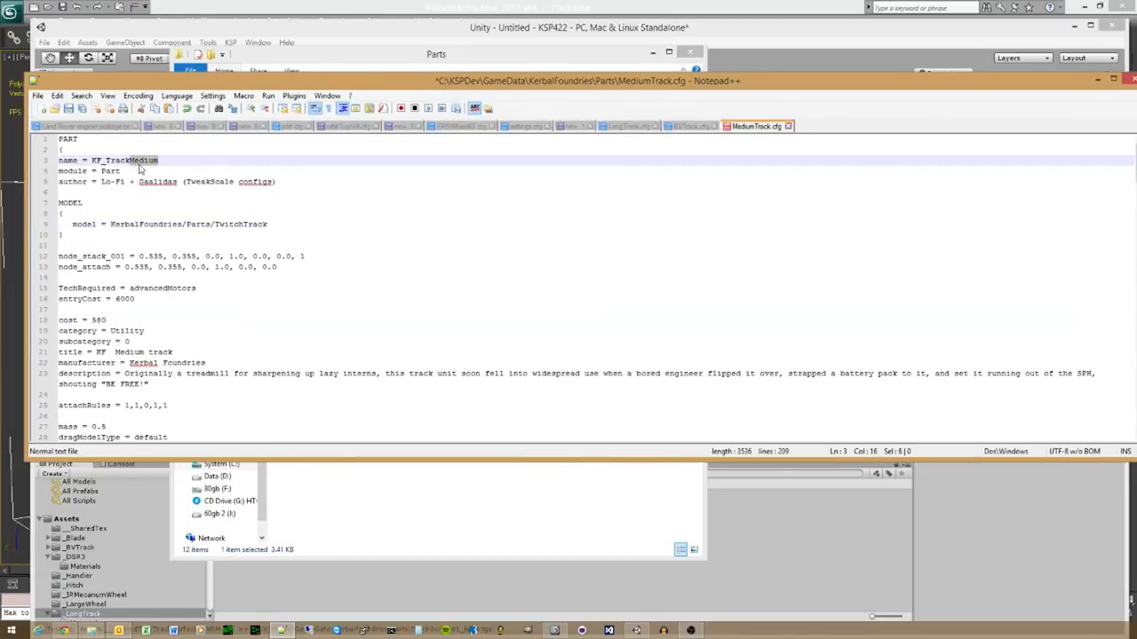
pyautogui.write('Track')
pyautogui.scroll(-1, 213, 364)
pyautogui.scroll(1, 214, 367)
pyautogui.click(252, 96)
pyautogui.click(347, 85)
pyautogui.moveTo(346, 85); pyautogui.dragTo(762, 103)
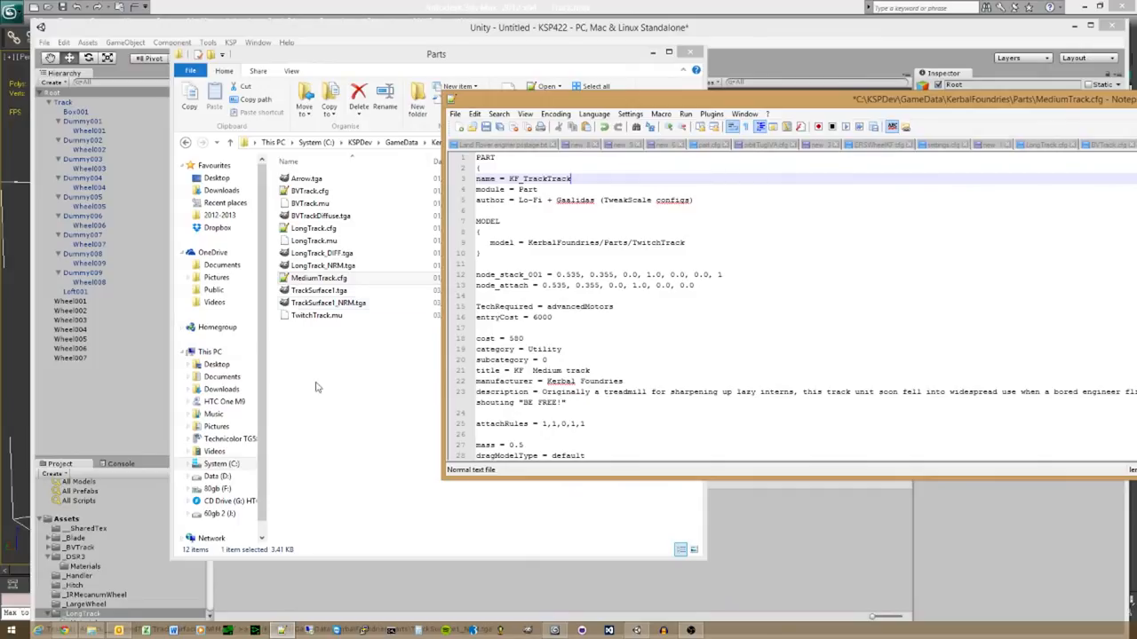
pyautogui.moveTo(662, 102); pyautogui.dragTo(453, 124)
# Step: Change the part's title in MediumTrack.cfg to KF Twitch track
pyautogui.click(378, 325)
pyautogui.scroll(-2, 404, 346)
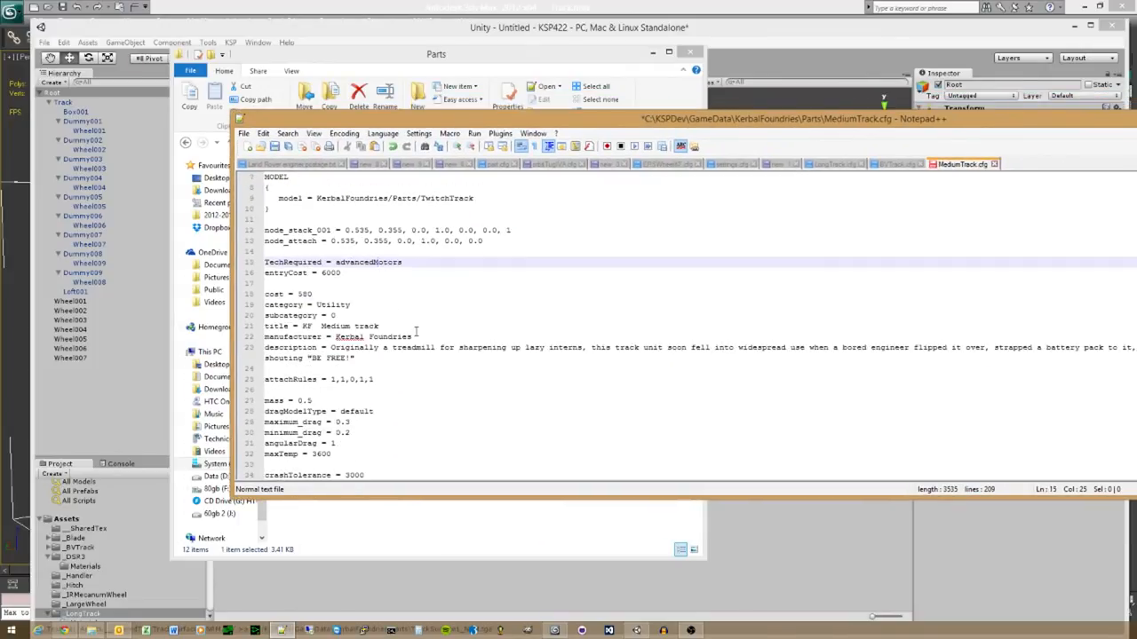
pyautogui.scroll(2, 416, 331)
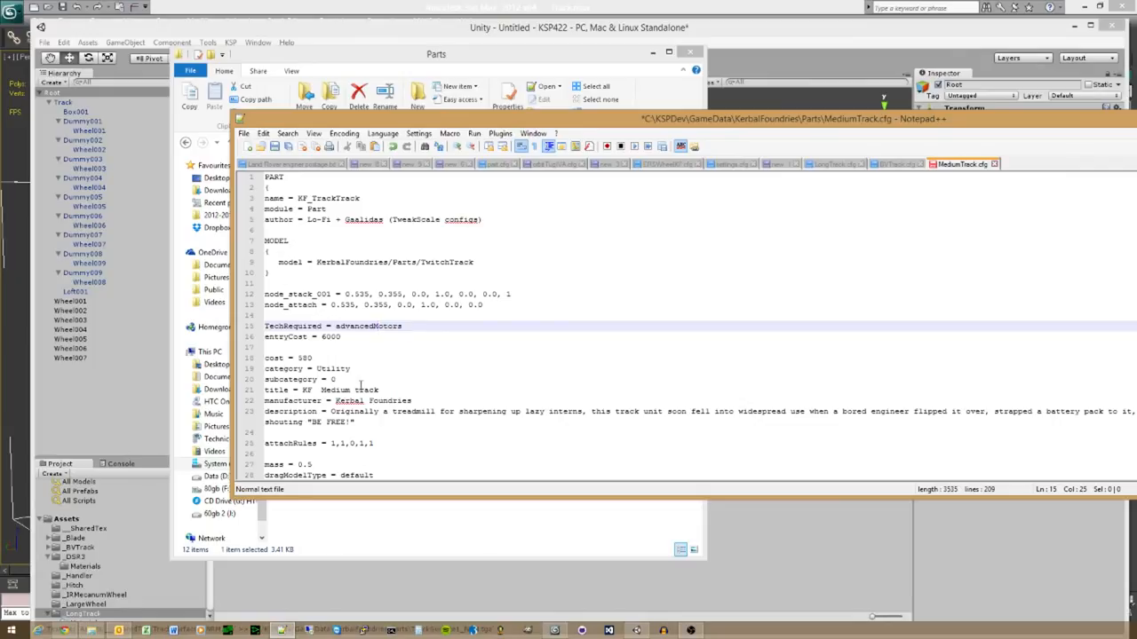
pyautogui.click(356, 199)
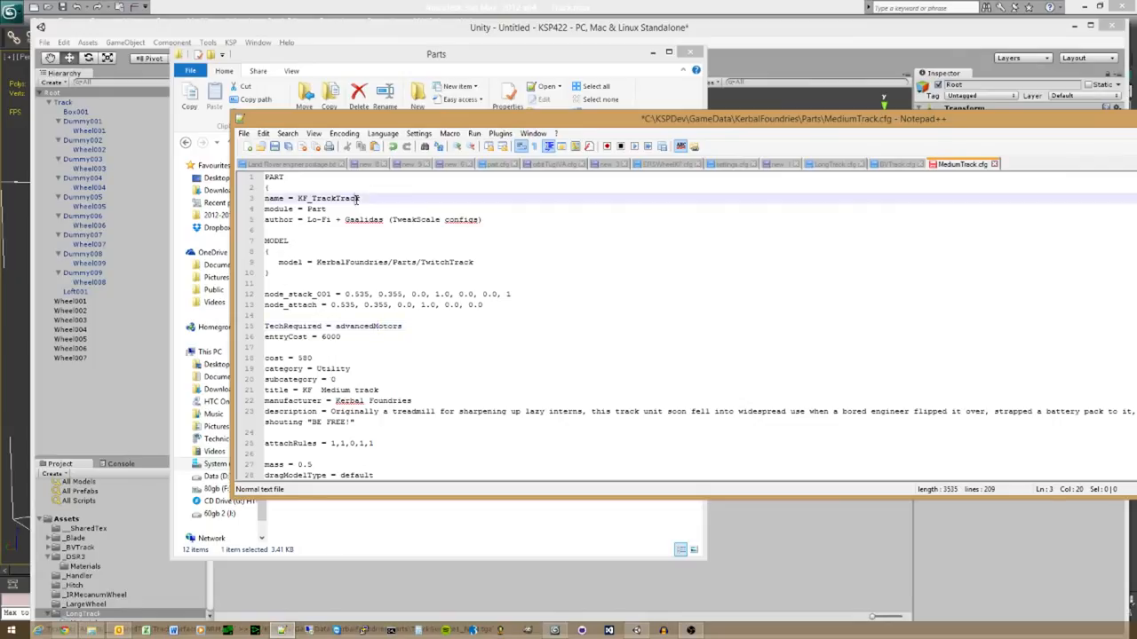
pyautogui.scroll(-1, 341, 291)
pyautogui.scroll(-2, 340, 291)
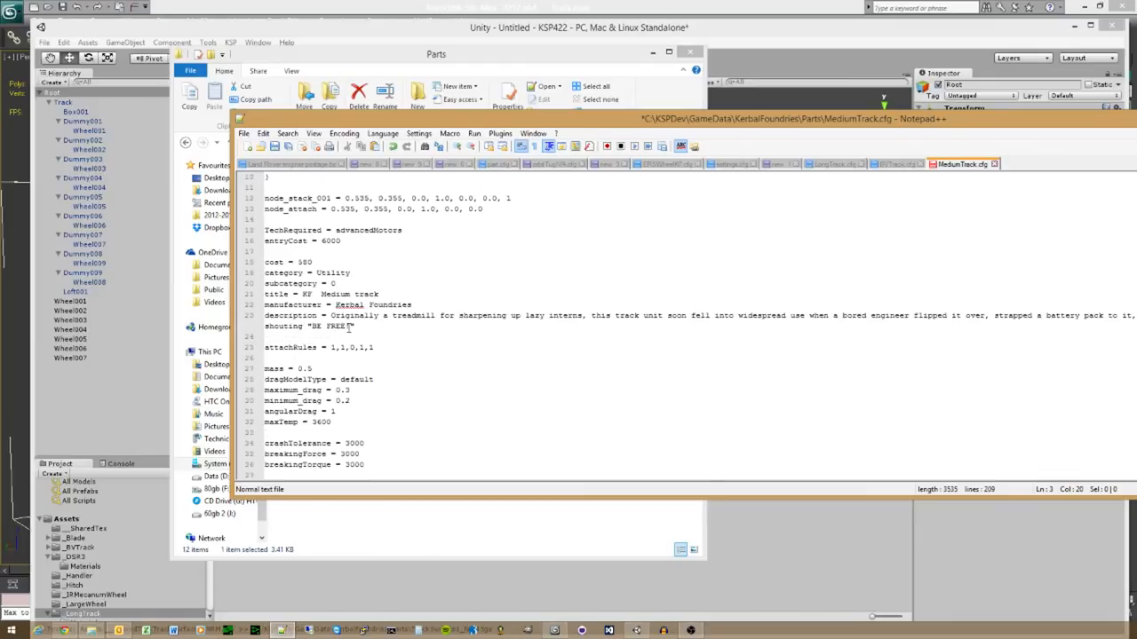
pyautogui.scroll(-1, 347, 329)
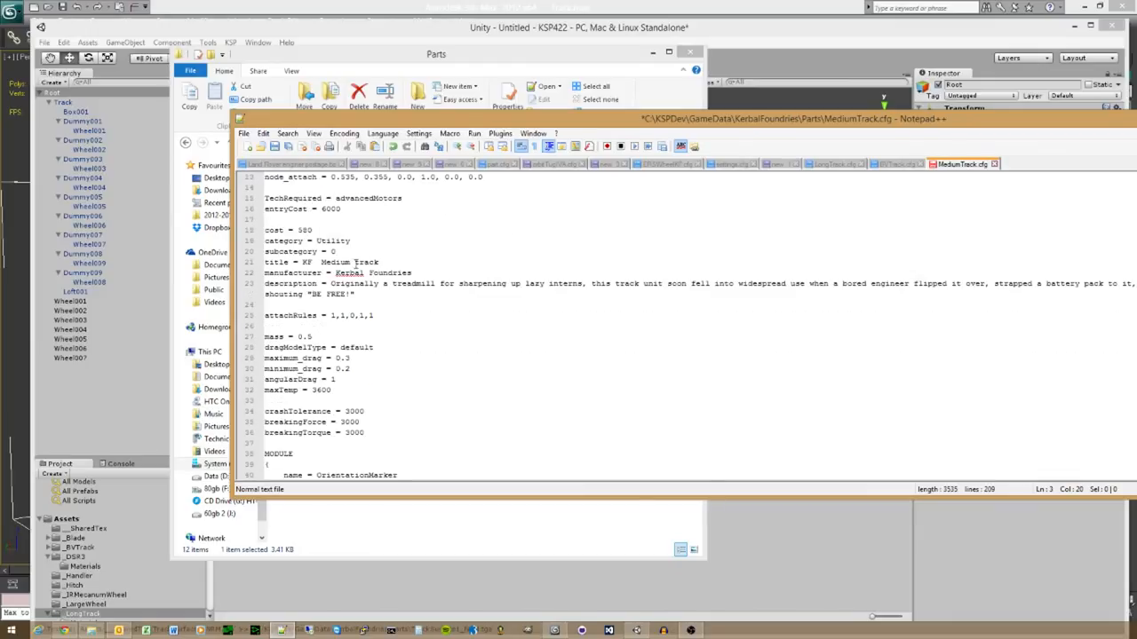
pyautogui.moveTo(352, 263); pyautogui.dragTo(321, 263)
pyautogui.write('Twitch')
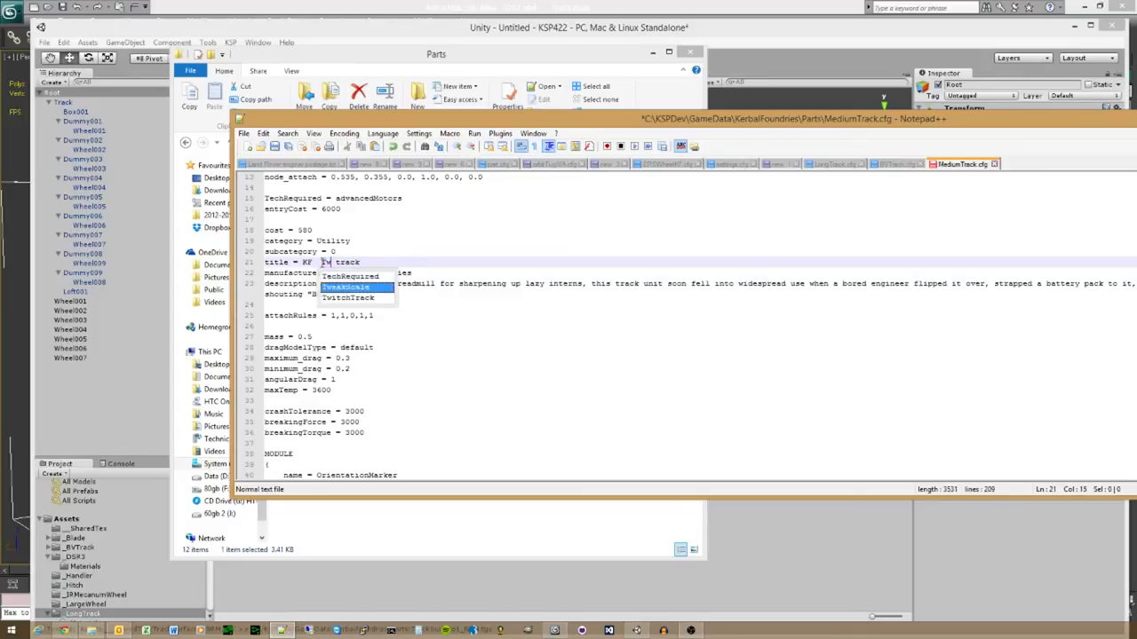
pyautogui.click(417, 358)
# Step: Delete the OrientationMarker module and the spare blank line it leaves above the KFModuleWheel module
pyautogui.scroll(-6, 416, 357)
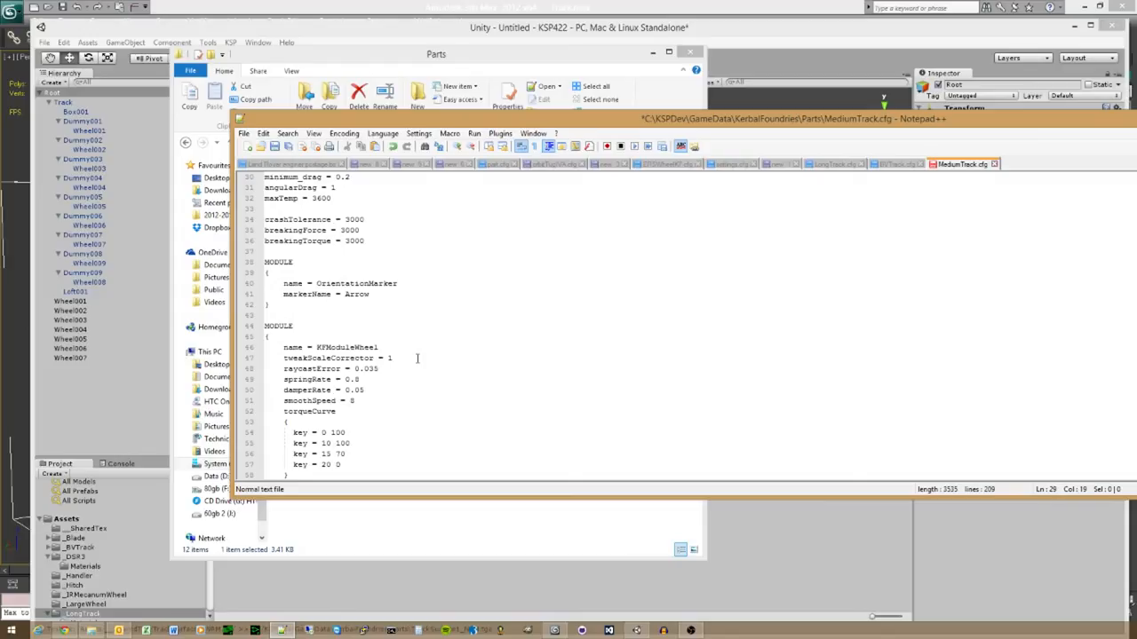
pyautogui.scroll(-2, 416, 358)
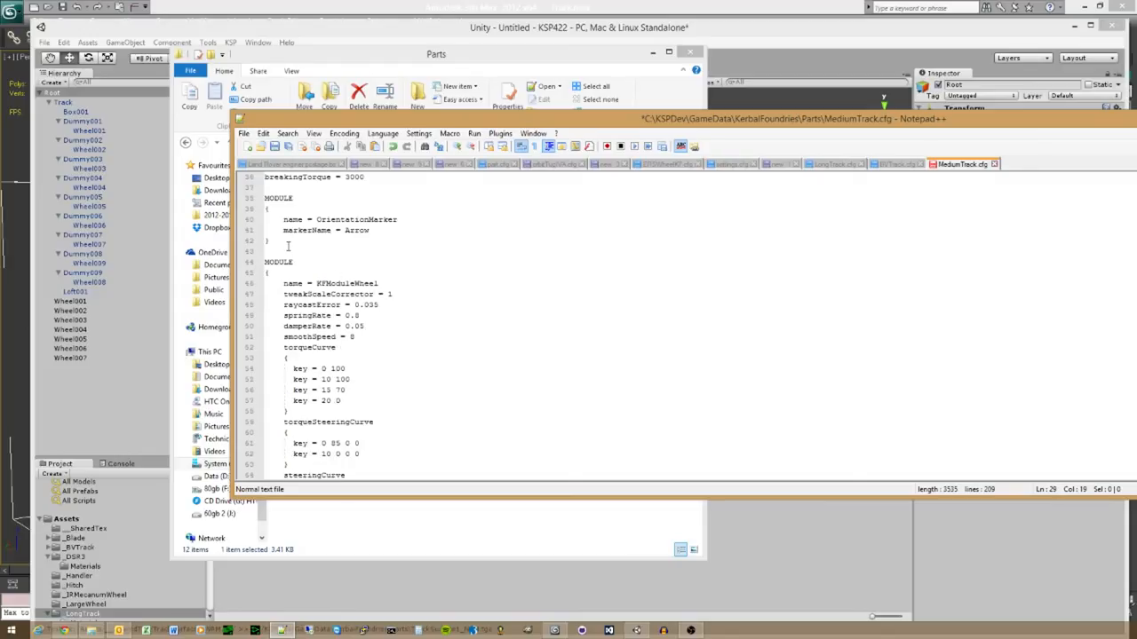
pyautogui.moveTo(287, 246); pyautogui.dragTo(265, 197)
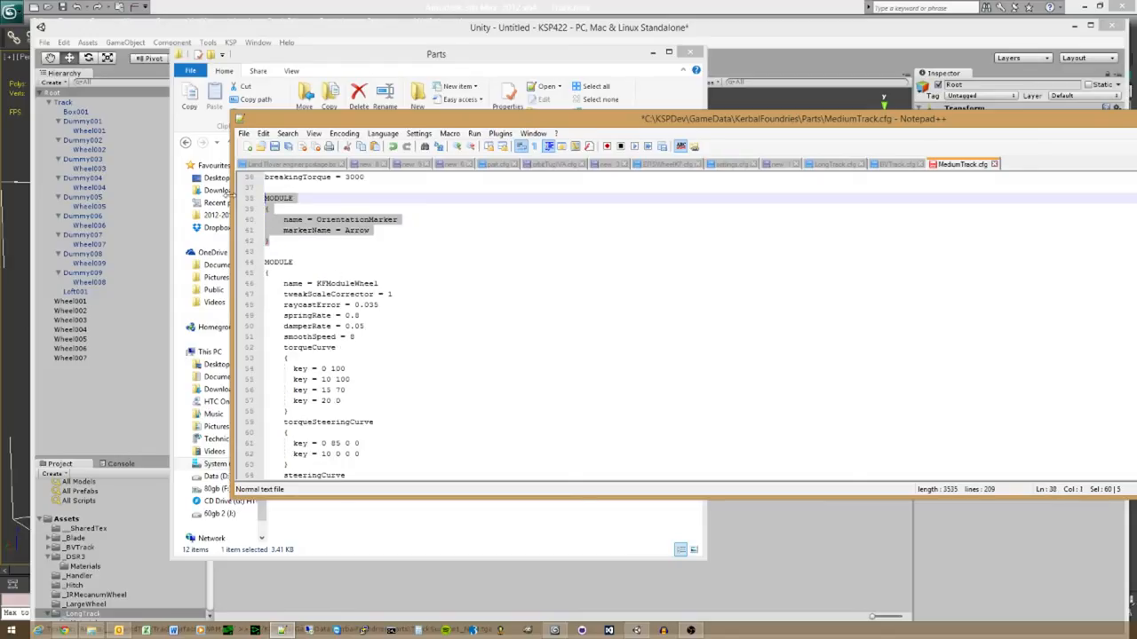
pyautogui.press('Delete')
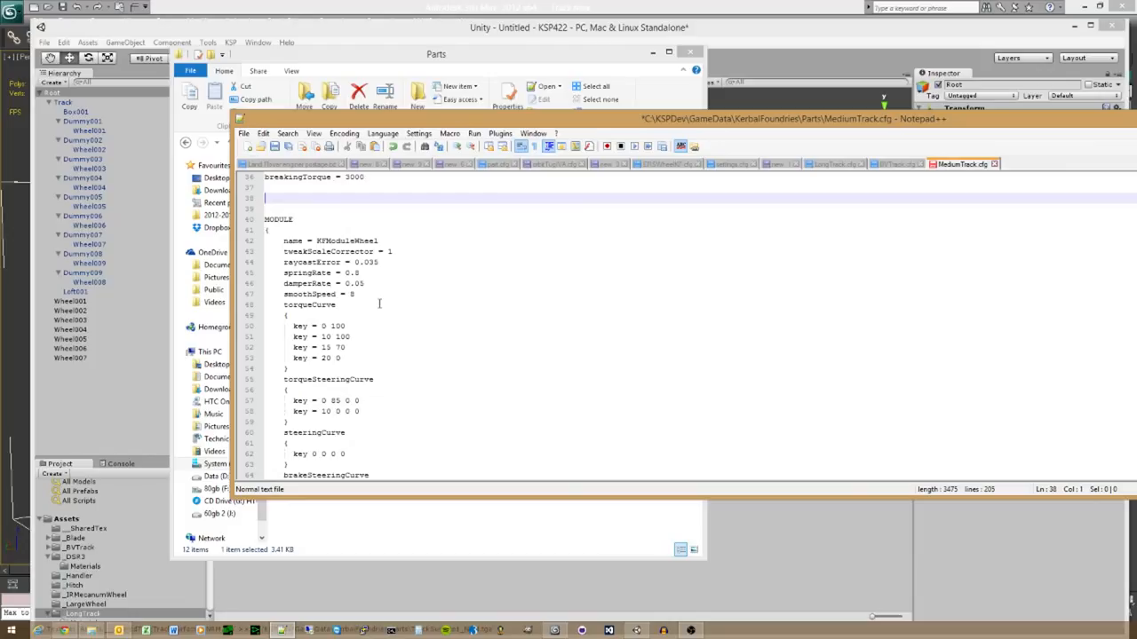
pyautogui.scroll(-1, 379, 304)
pyautogui.scroll(2, 289, 235)
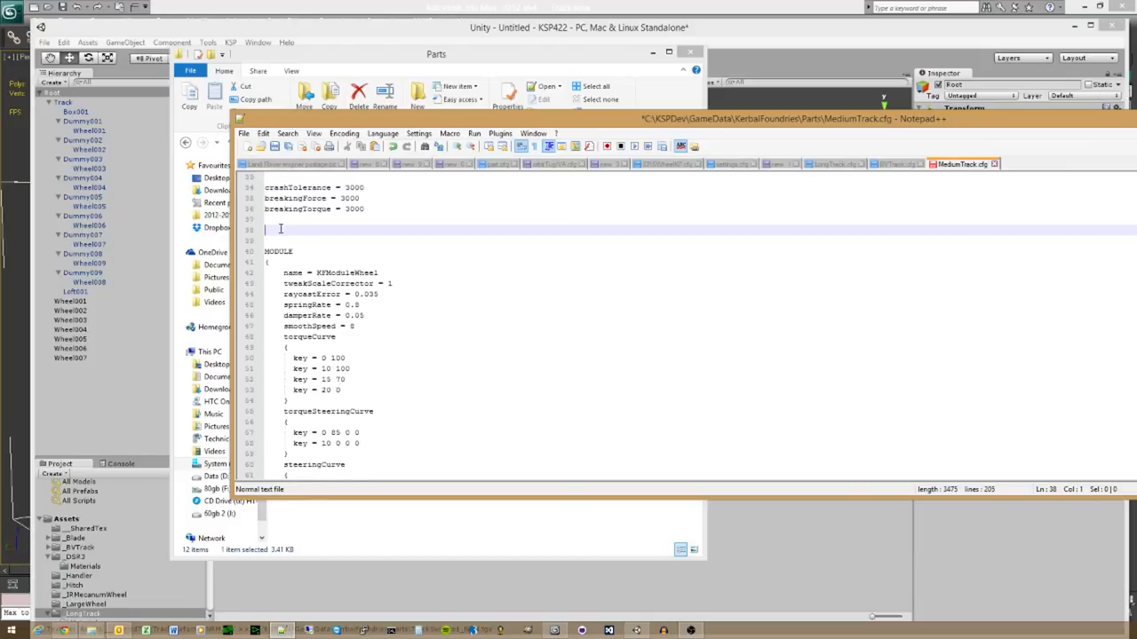
pyautogui.press('Delete')
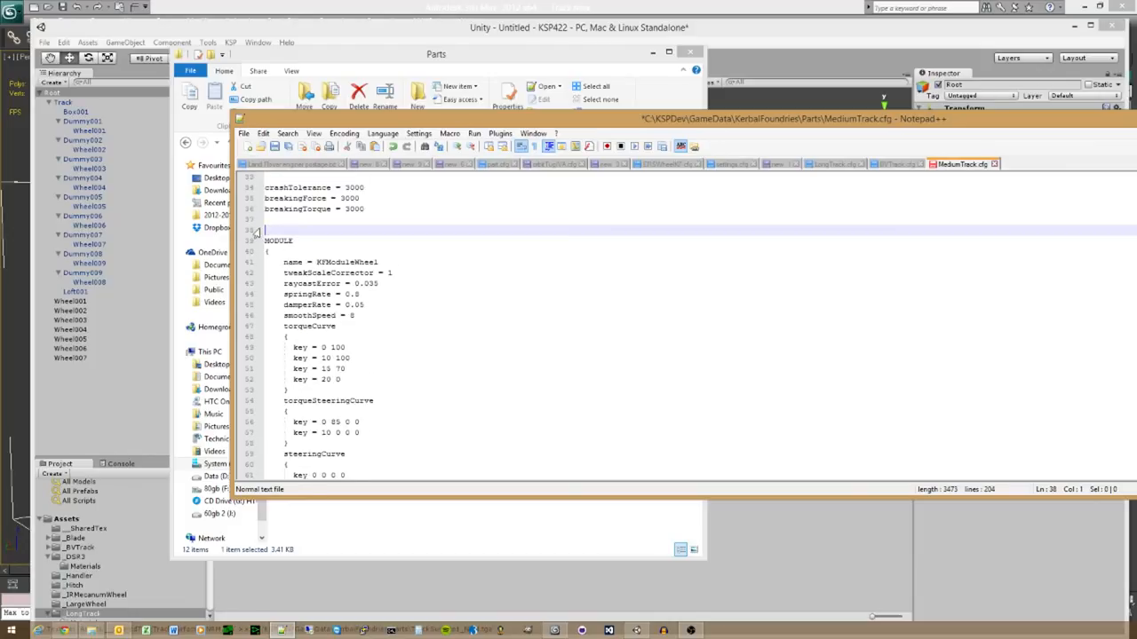
# Step: Review the general part settings and the KFModuleWheel values in MediumTrack.cfg
pyautogui.scroll(8, 370, 311)
pyautogui.scroll(3, 324, 268)
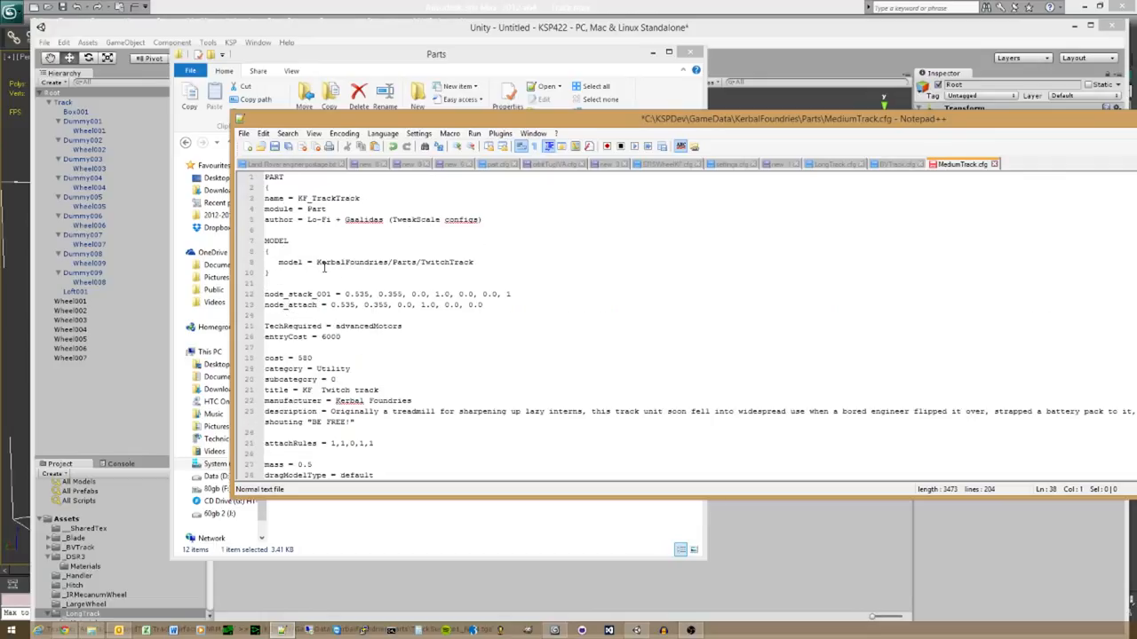
pyautogui.scroll(-9, 327, 280)
pyautogui.scroll(2, 328, 284)
pyautogui.scroll(-3, 331, 293)
pyautogui.scroll(10, 331, 293)
pyautogui.scroll(-4, 296, 344)
pyautogui.scroll(-2, 296, 343)
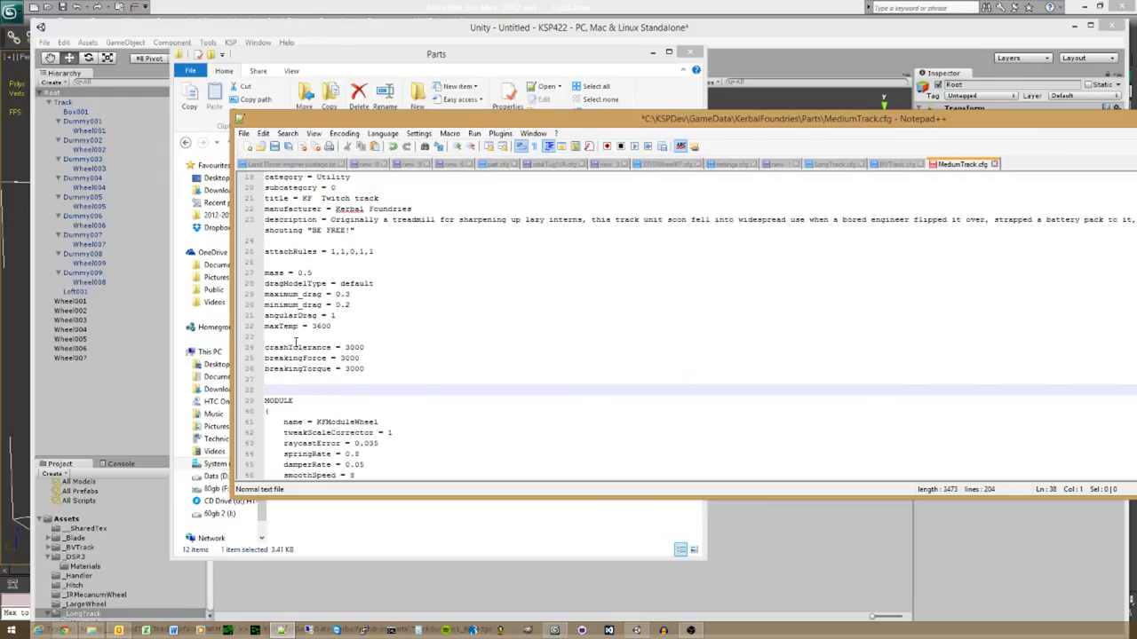
pyautogui.scroll(-4, 364, 425)
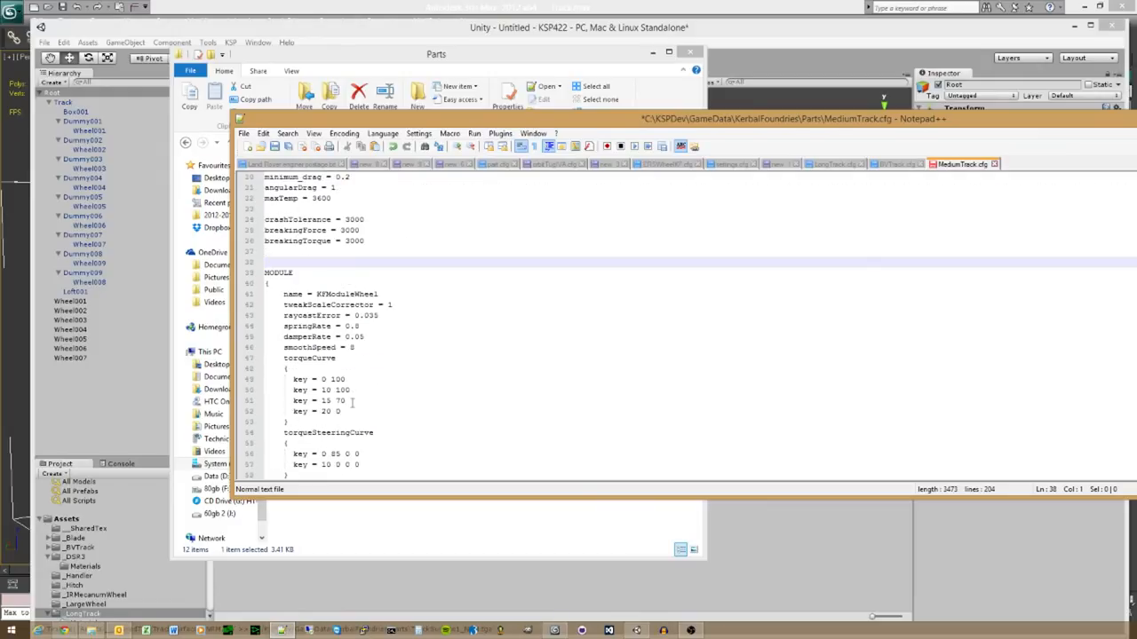
pyautogui.scroll(-2, 327, 299)
pyautogui.scroll(1, 327, 299)
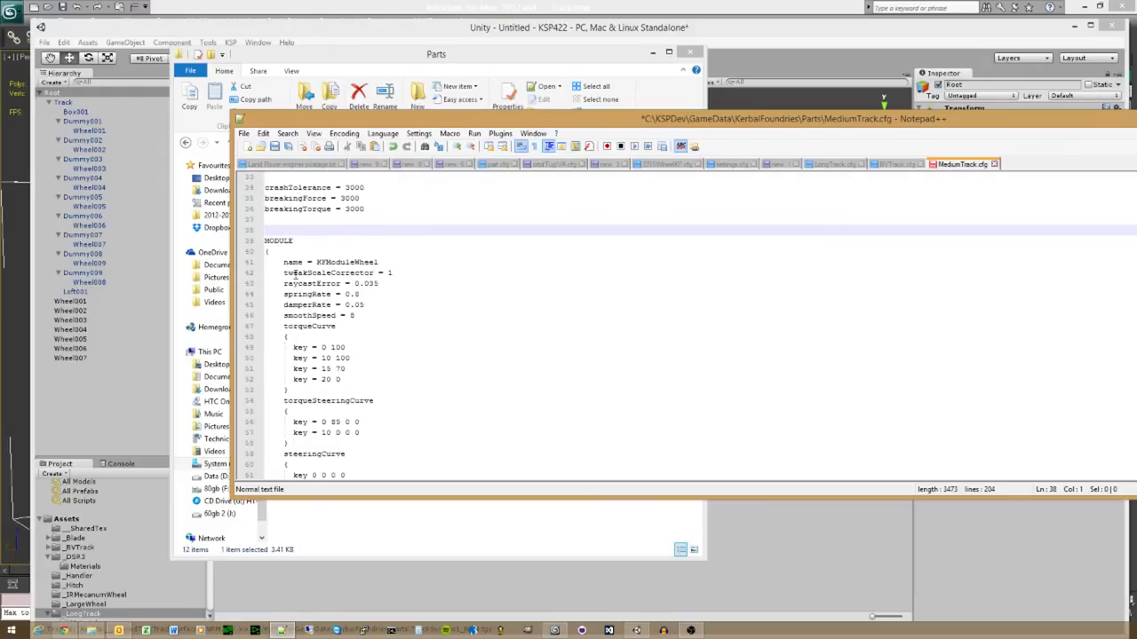
# Step: Switch to Unity to check Root's Part Tools model name and file URL, and compare them with the part name and model path in MediumTrack.cfg
pyautogui.scroll(-2, 305, 277)
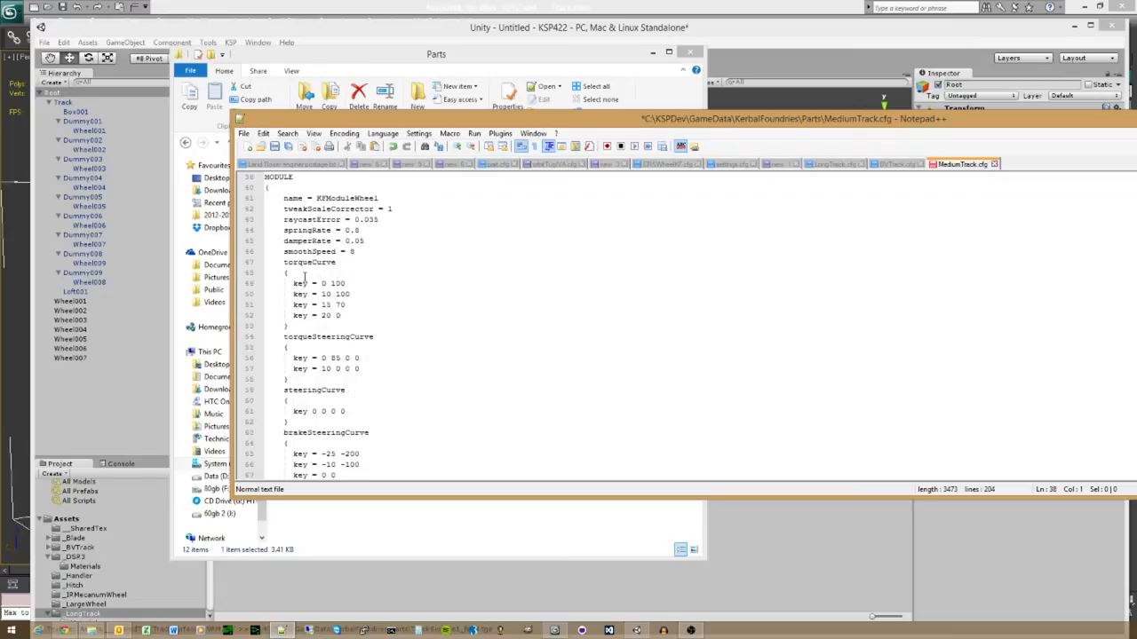
pyautogui.scroll(-3, 307, 283)
pyautogui.scroll(5, 309, 288)
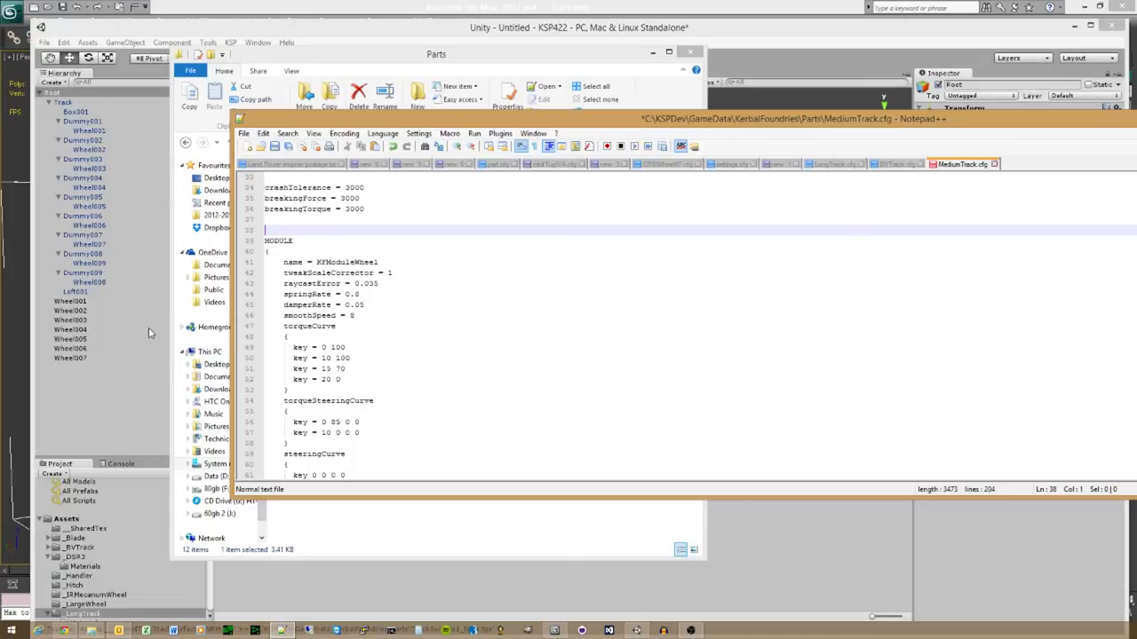
pyautogui.click(373, 331)
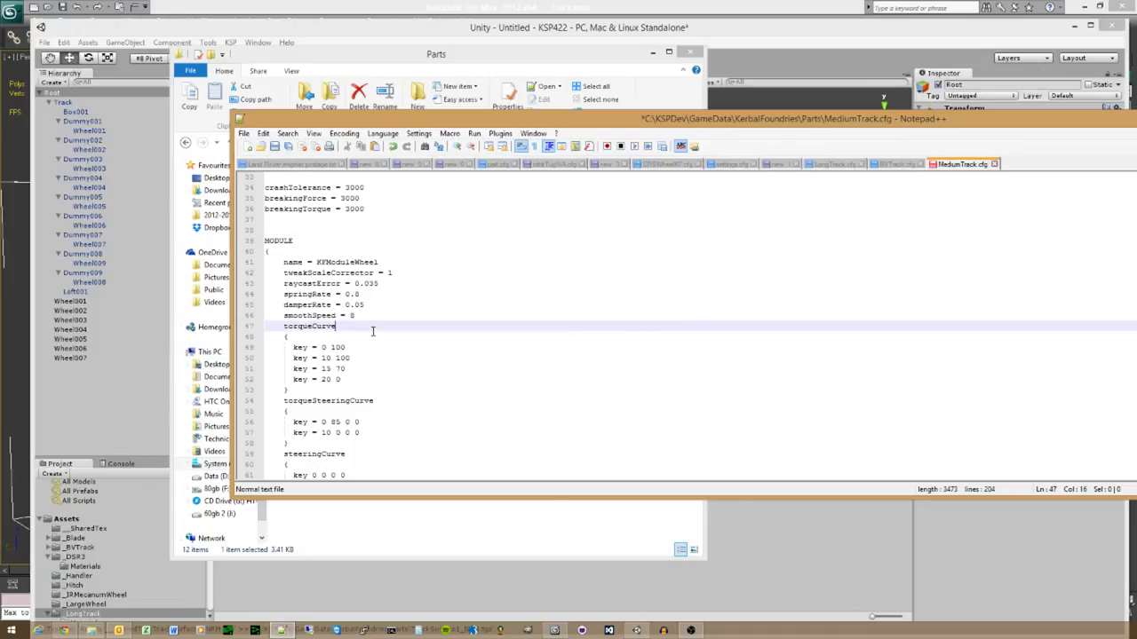
pyautogui.scroll(3, 373, 331)
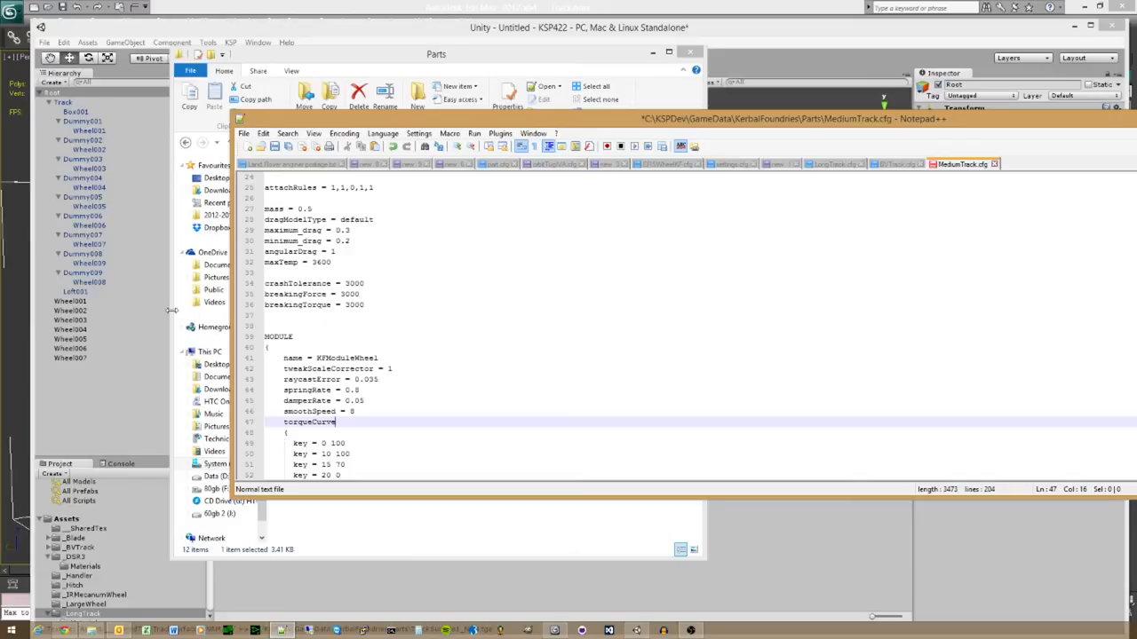
pyautogui.click(123, 319)
pyautogui.click(53, 93)
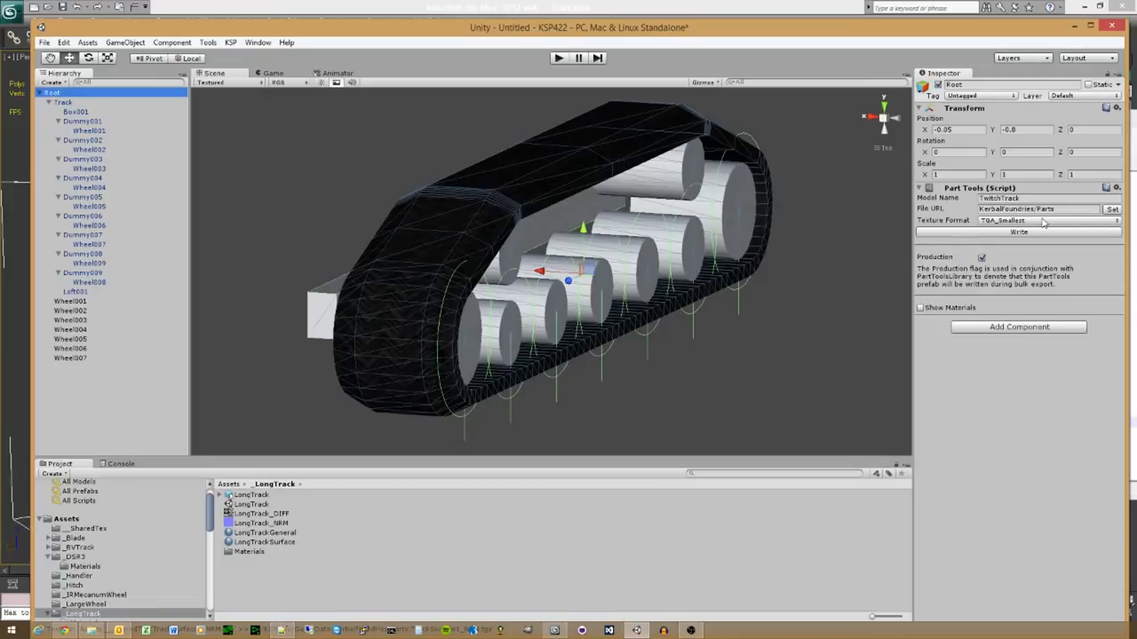
pyautogui.click(282, 631)
pyautogui.scroll(8, 338, 228)
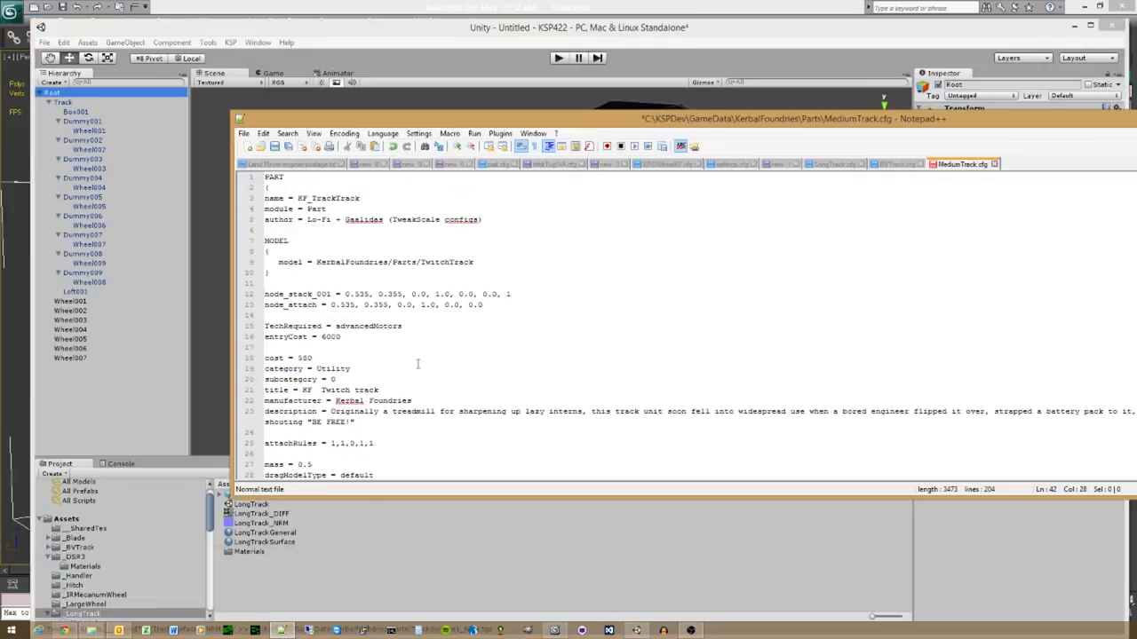
pyautogui.click(334, 198)
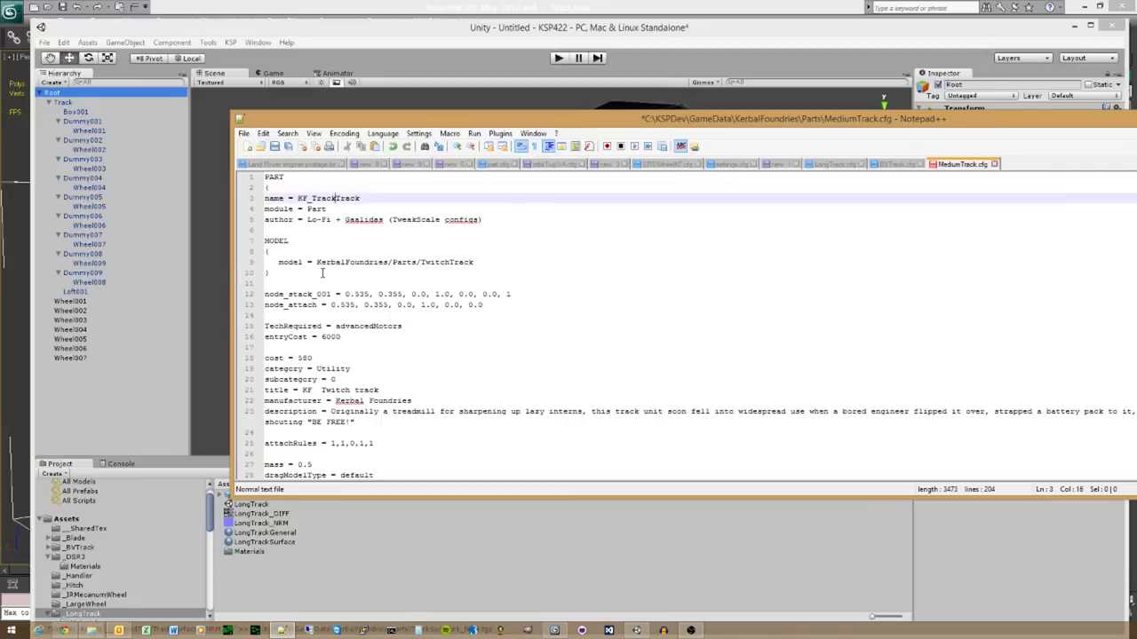
# Step: Examine the KFModuleWheel module's tweakScaleCorrector, raycastError, springRate, damperRate and smoothSpeed values
pyautogui.scroll(-7, 323, 272)
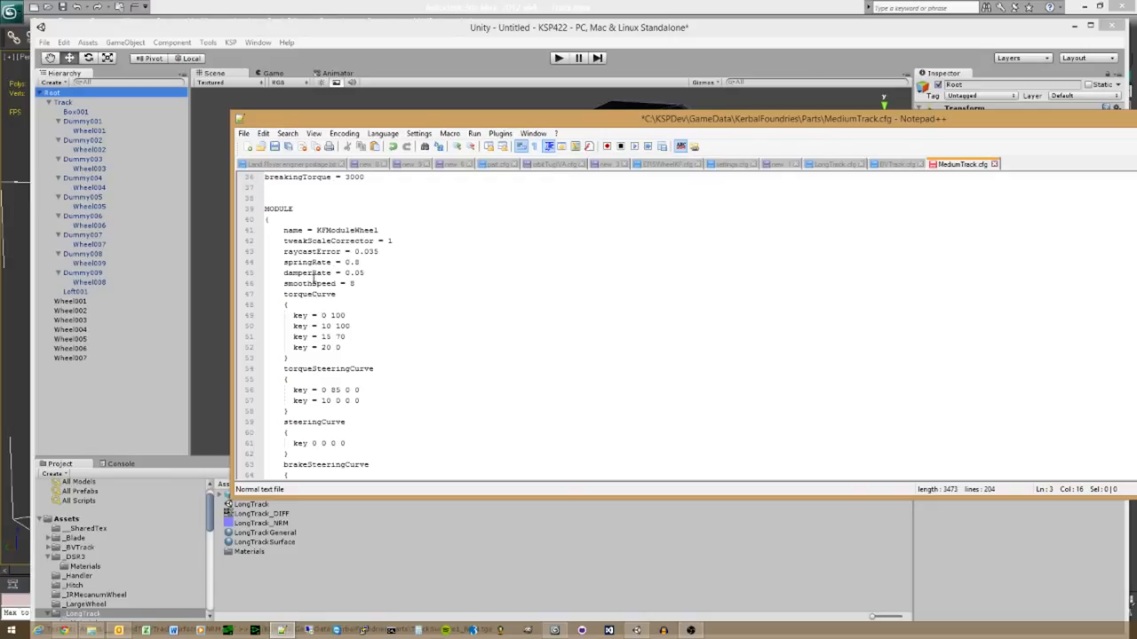
pyautogui.click(370, 284)
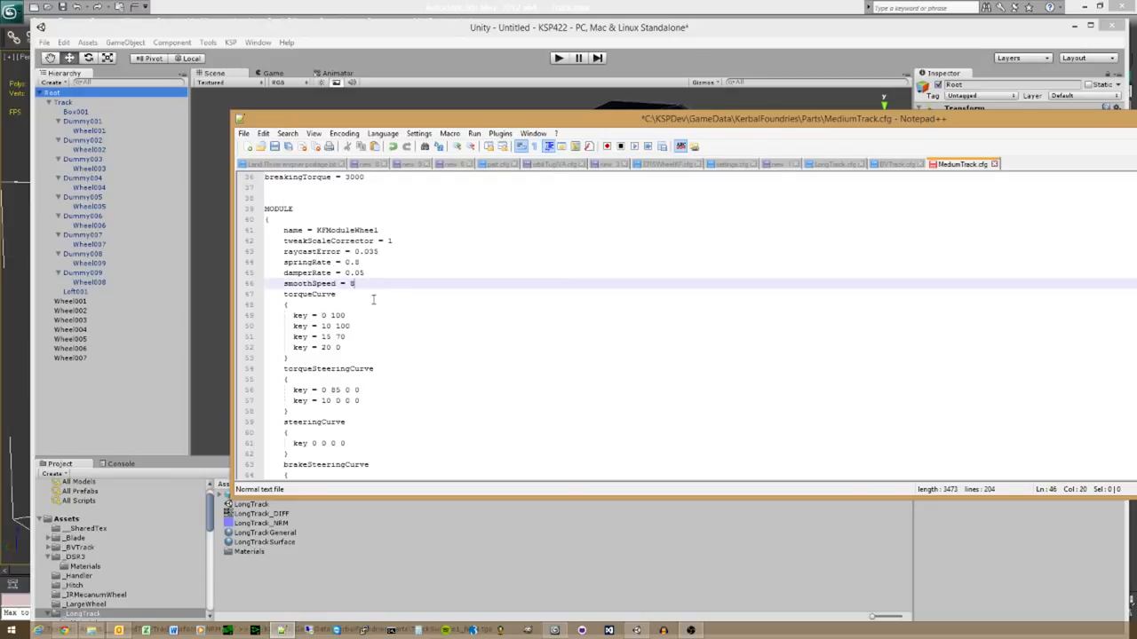
pyautogui.click(381, 253)
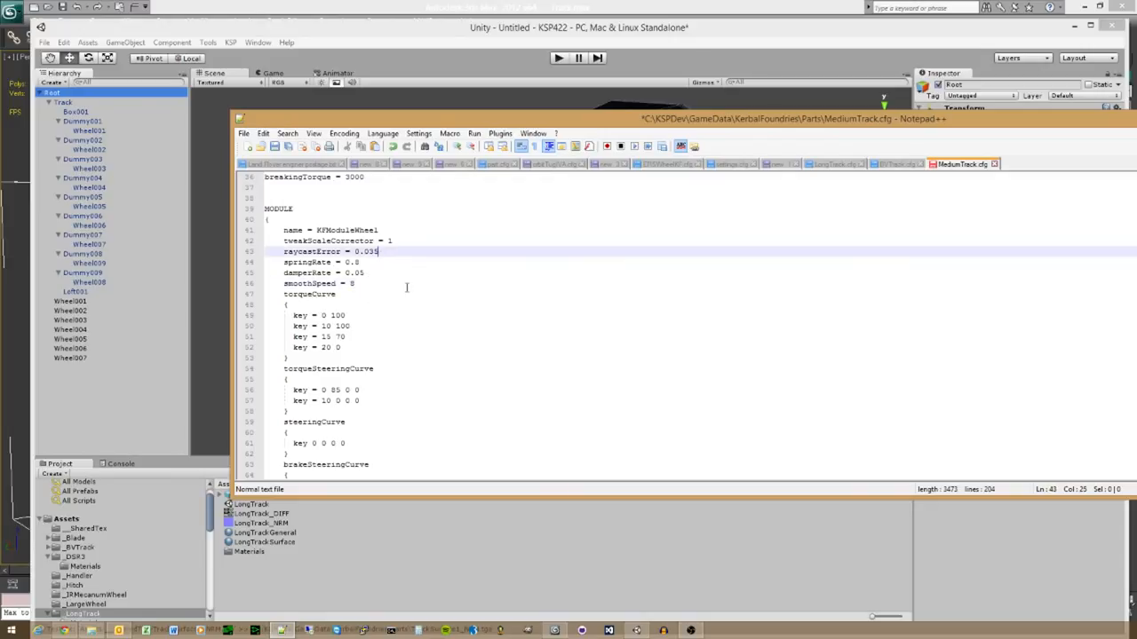
pyautogui.click(398, 242)
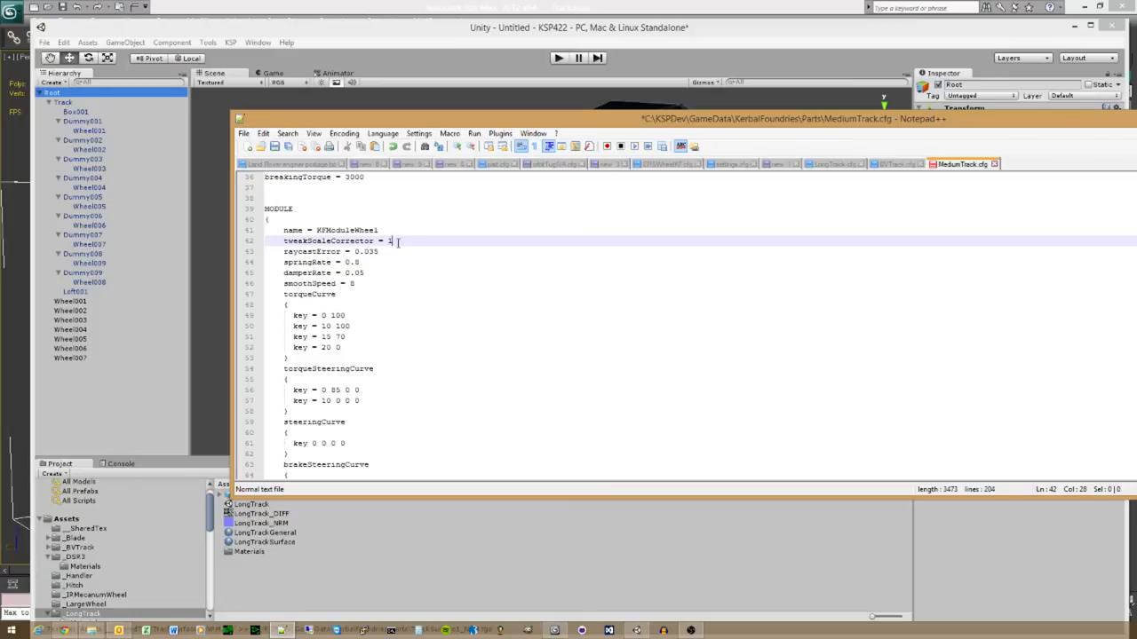
pyautogui.moveTo(398, 242)
pyautogui.mouseDown()
pyautogui.moveTo(285, 242)
pyautogui.moveTo(417, 243)
pyautogui.mouseUp()
pyautogui.moveTo(396, 242); pyautogui.dragTo(355, 252)
pyautogui.click(402, 260)
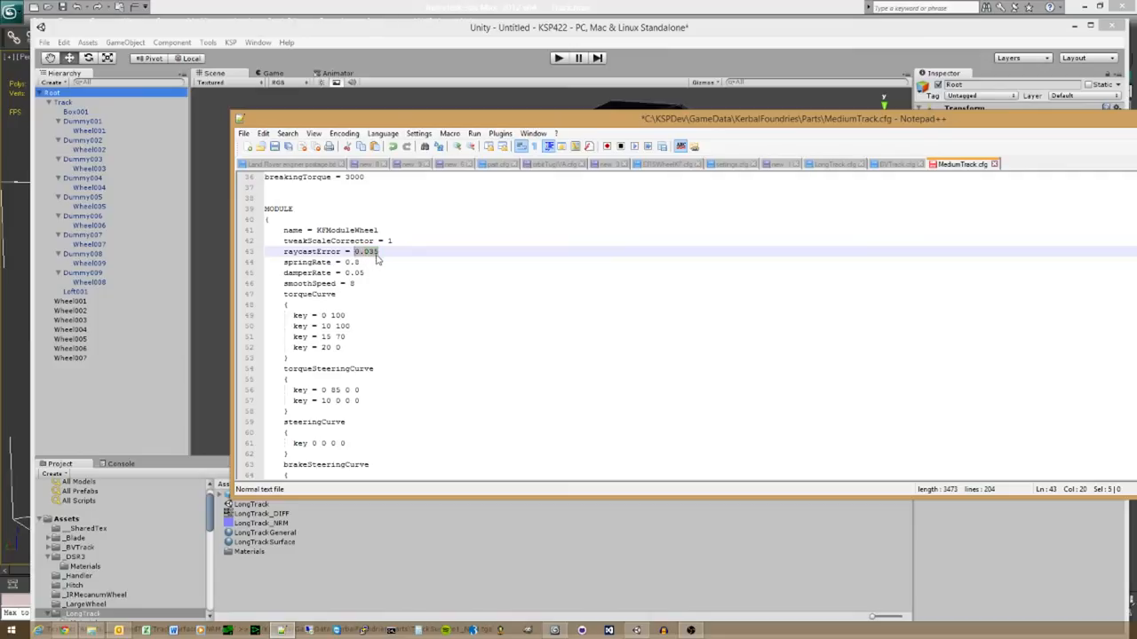
pyautogui.click(383, 252)
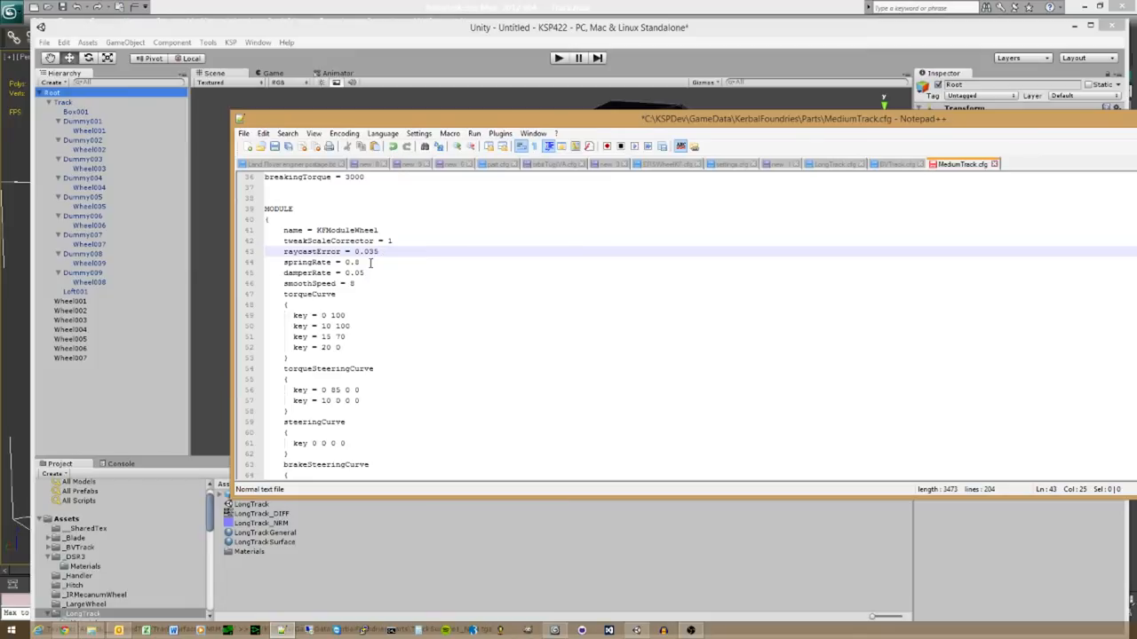
pyautogui.click(369, 263)
pyautogui.click(369, 272)
pyautogui.click(368, 262)
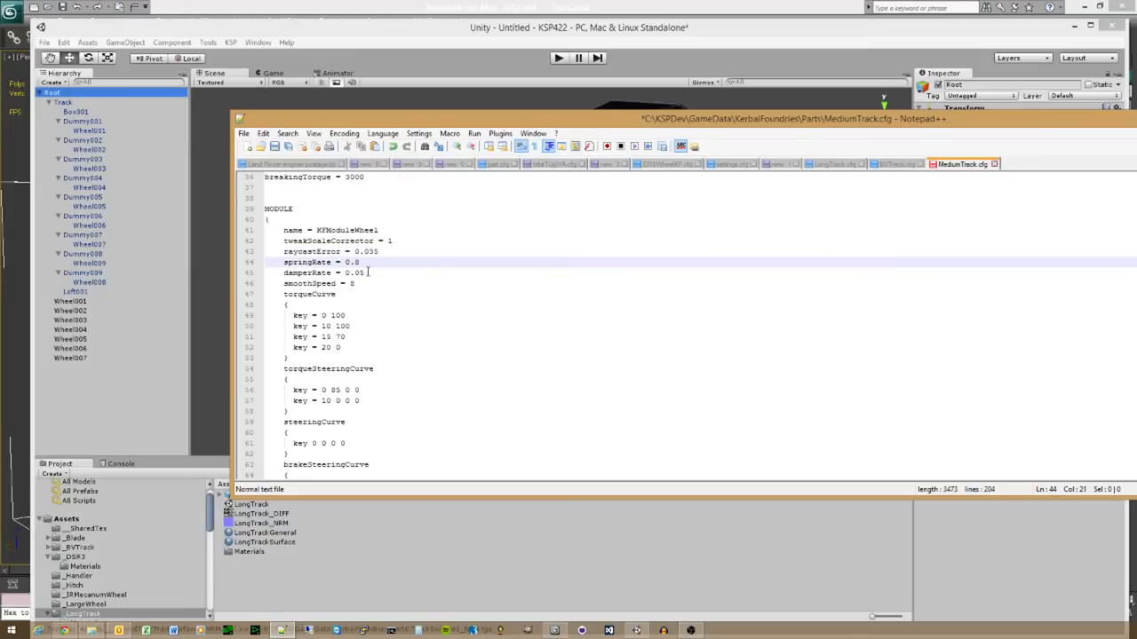
pyautogui.click(366, 273)
pyautogui.click(366, 262)
pyautogui.click(364, 274)
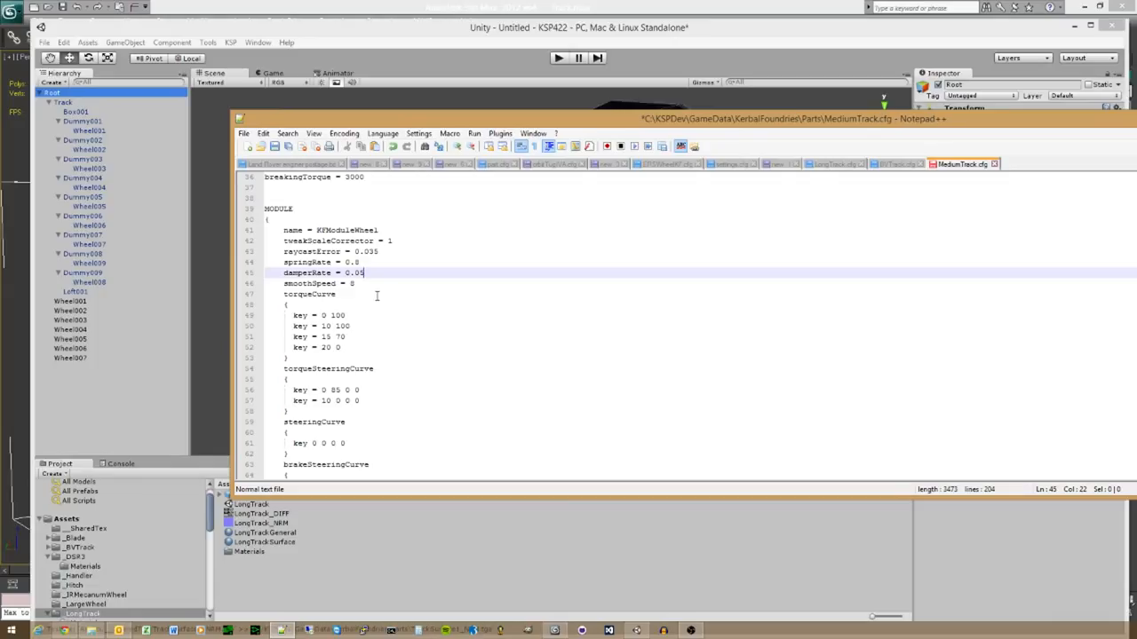
pyautogui.click(362, 283)
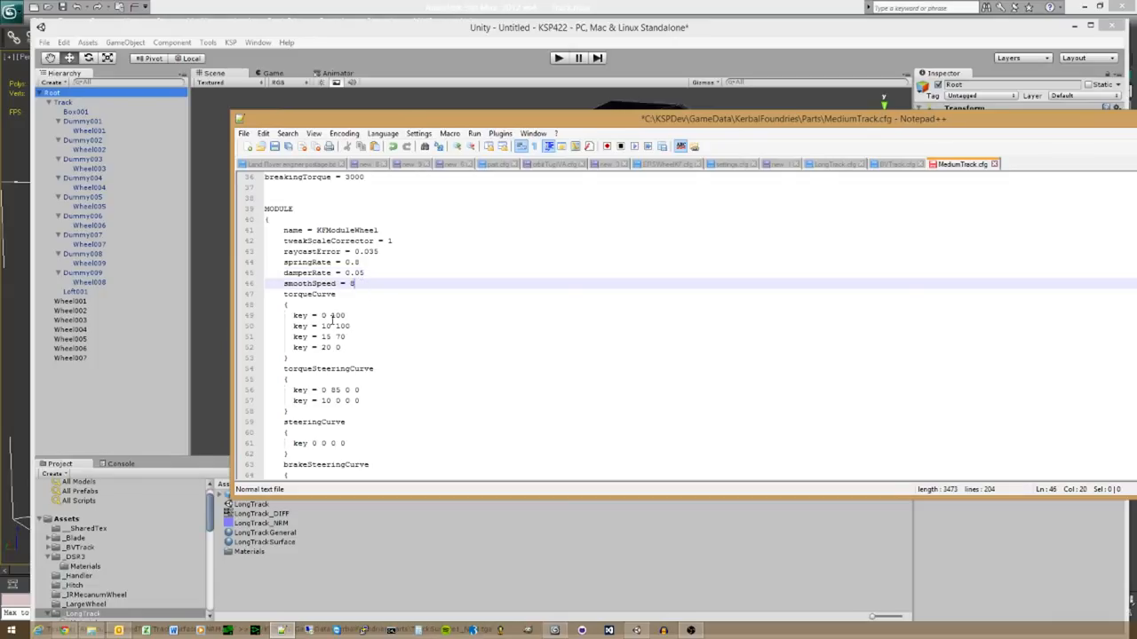
# Step: Examine the torqueCurve block of the KFModuleWheel module and its key values
pyautogui.scroll(-2, 322, 320)
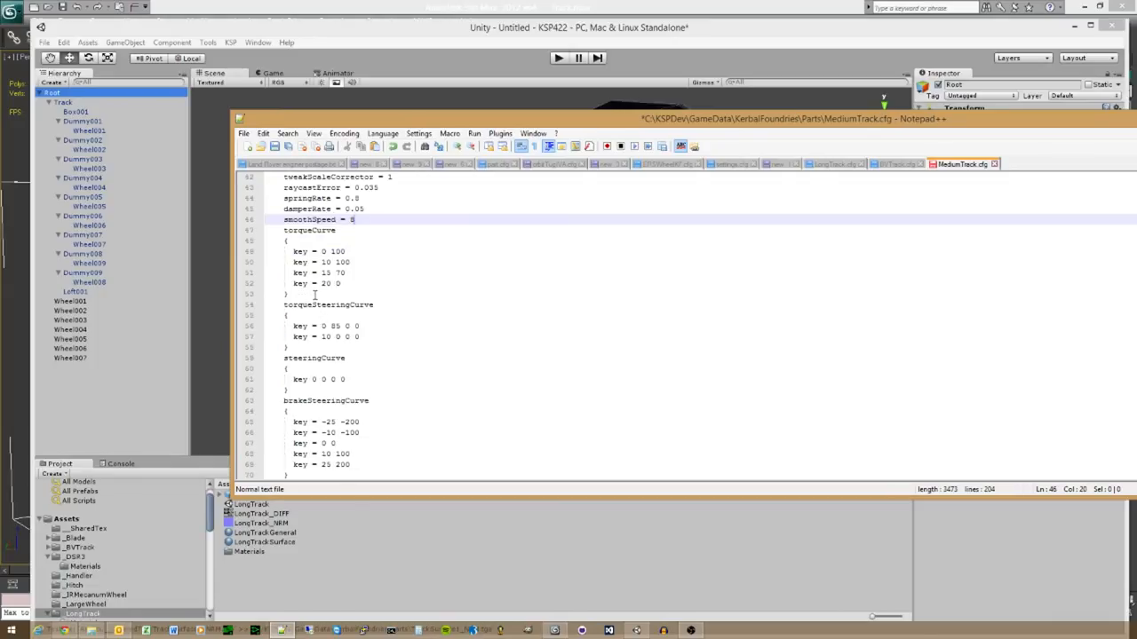
pyautogui.moveTo(315, 296); pyautogui.dragTo(252, 234)
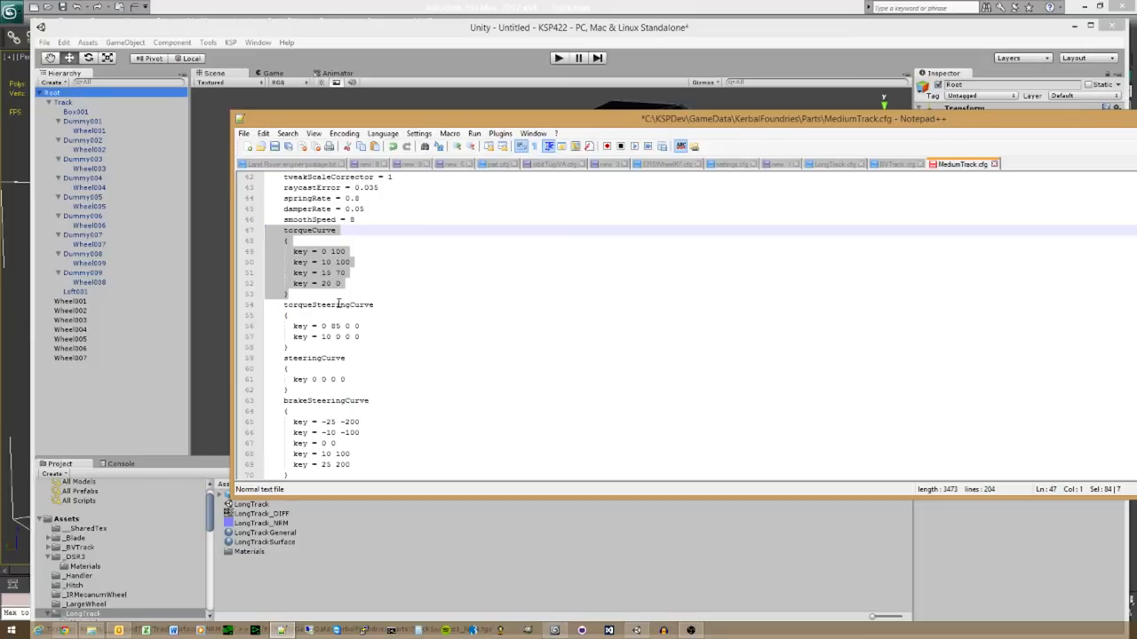
pyautogui.click(315, 294)
pyautogui.moveTo(315, 294); pyautogui.dragTo(236, 228)
pyautogui.click(340, 263)
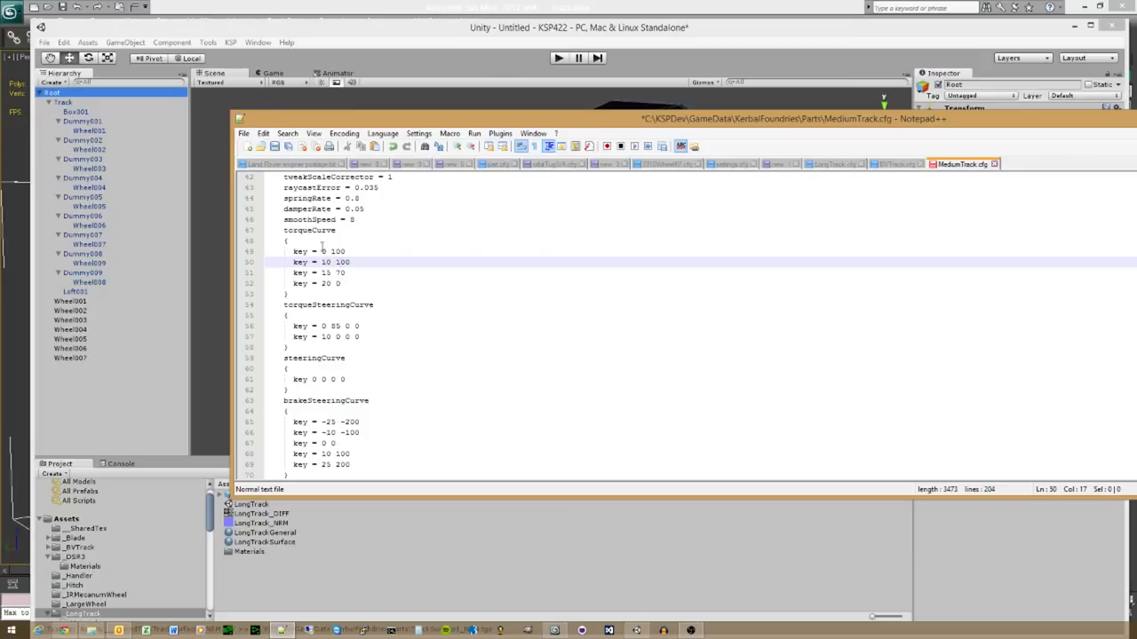
pyautogui.click(342, 254)
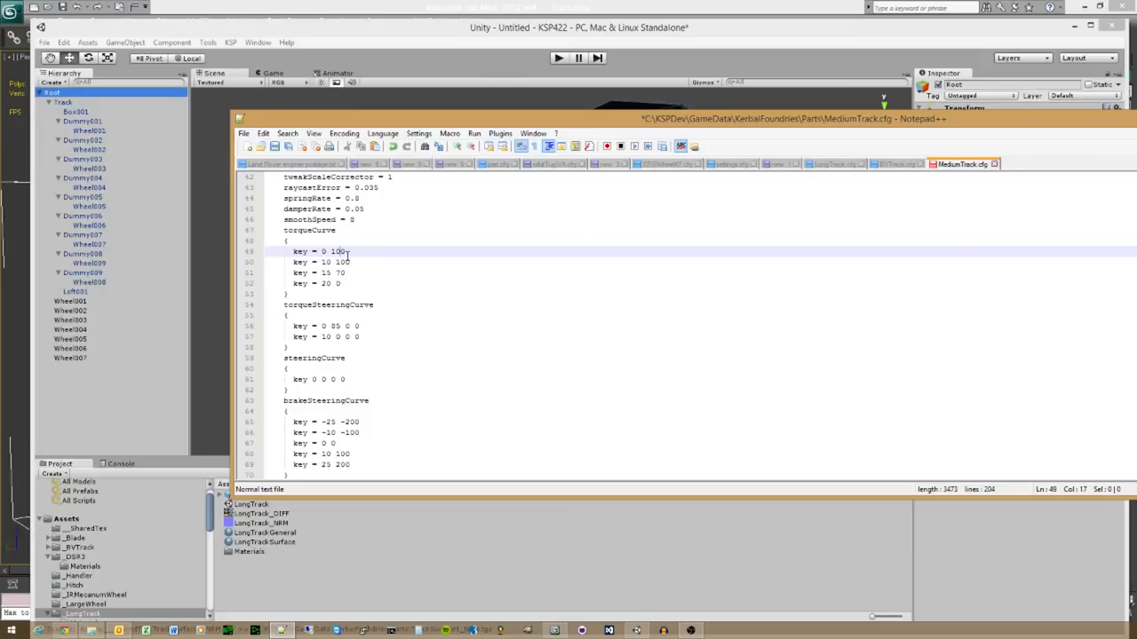
# Step: Examine the torqueSteeringCurve and steeringCurve blocks of the KFModuleWheel module
pyautogui.scroll(-1, 345, 287)
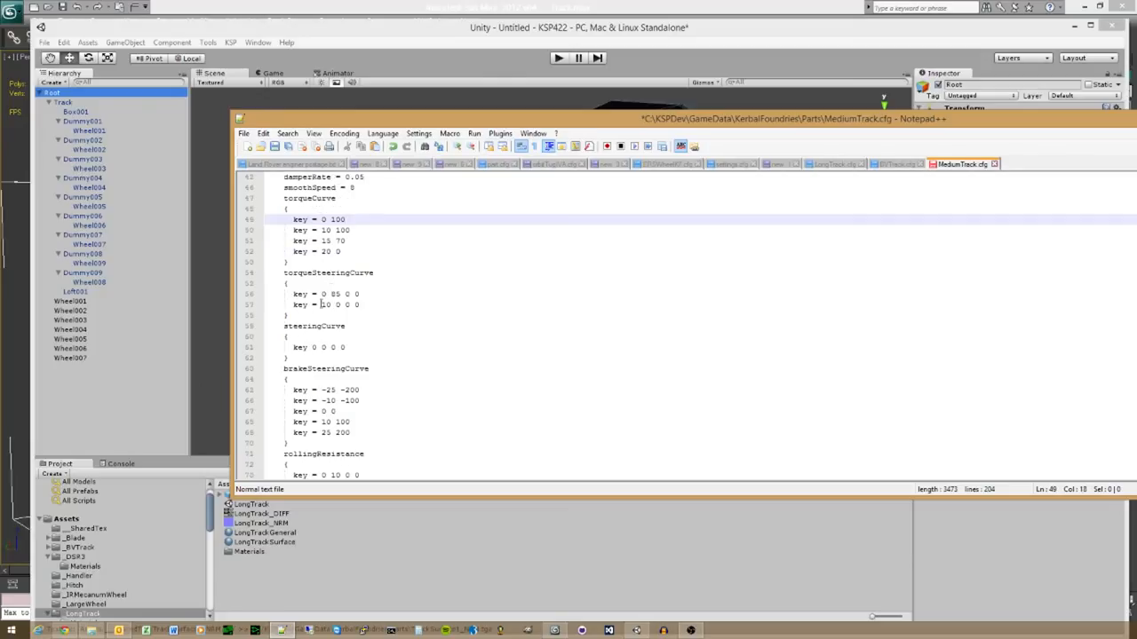
pyautogui.moveTo(302, 317); pyautogui.dragTo(247, 271)
pyautogui.click(325, 316)
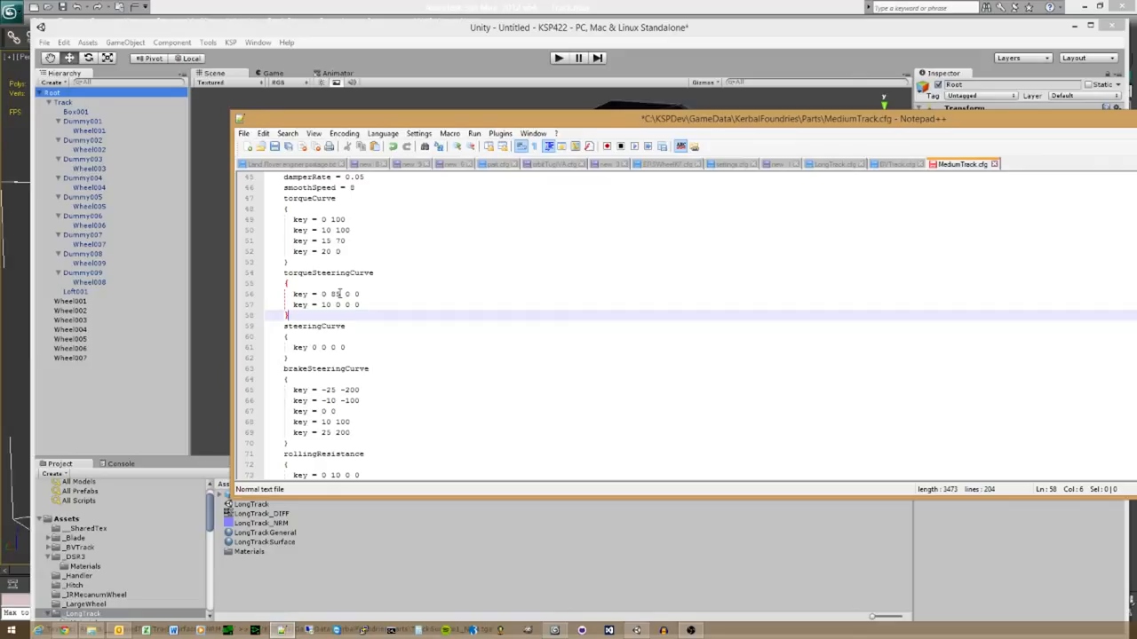
pyautogui.scroll(-1, 302, 320)
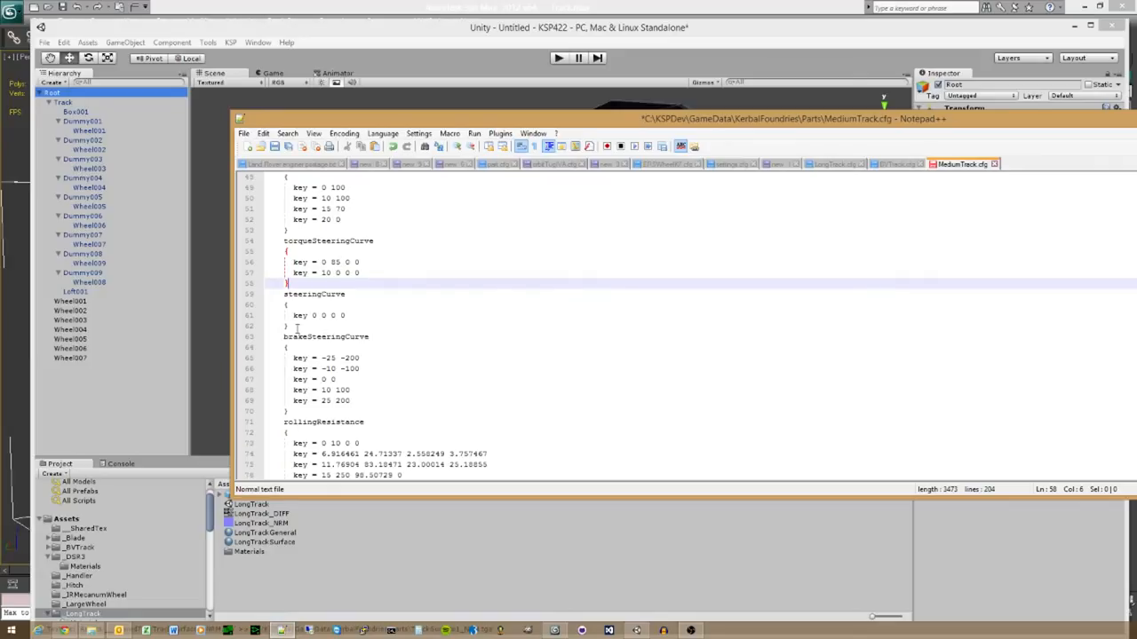
pyautogui.moveTo(297, 328); pyautogui.dragTo(277, 294)
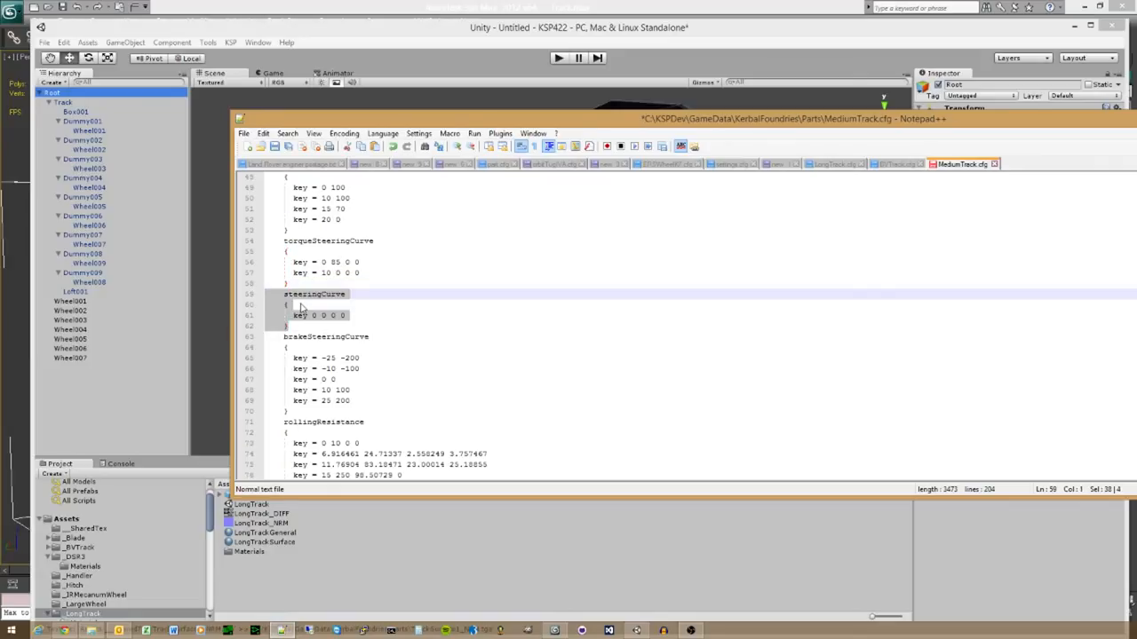
# Step: Examine the brakeSteeringCurve block and its keys in relation to the preceding steering curves
pyautogui.scroll(-1, 302, 309)
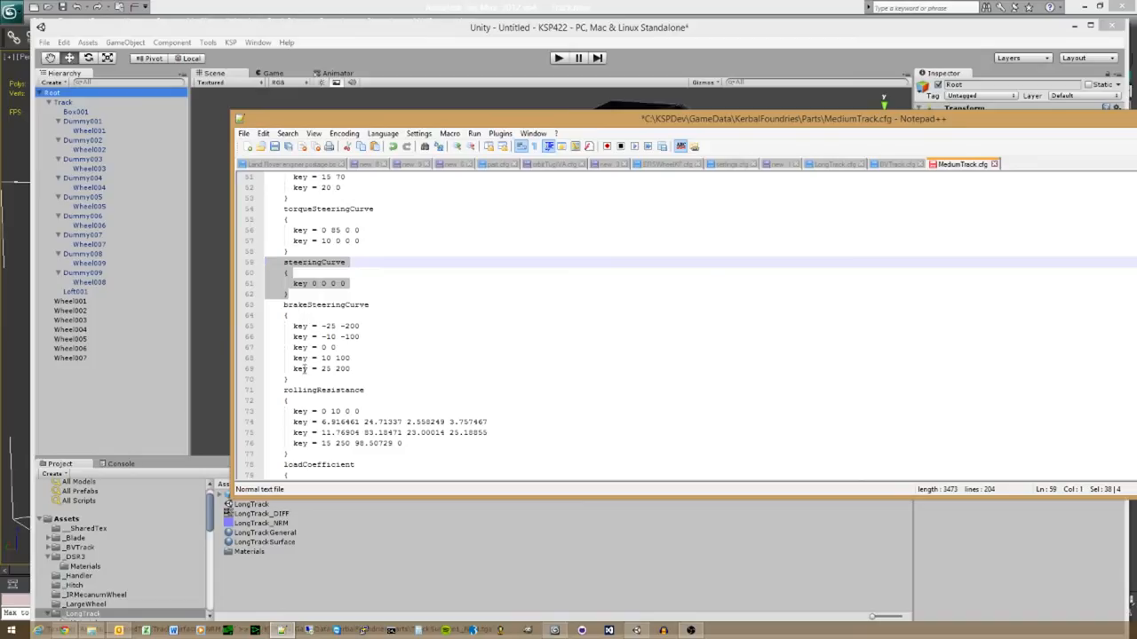
pyautogui.scroll(-1, 304, 368)
pyautogui.click(304, 347)
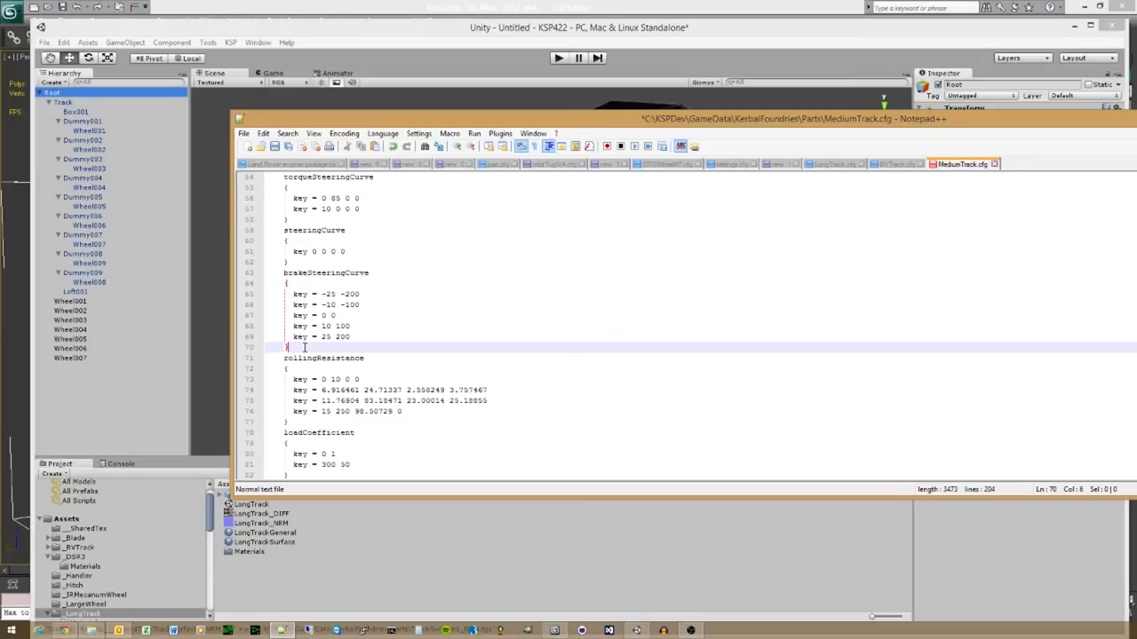
pyautogui.moveTo(305, 347); pyautogui.dragTo(238, 277)
pyautogui.scroll(1, 312, 347)
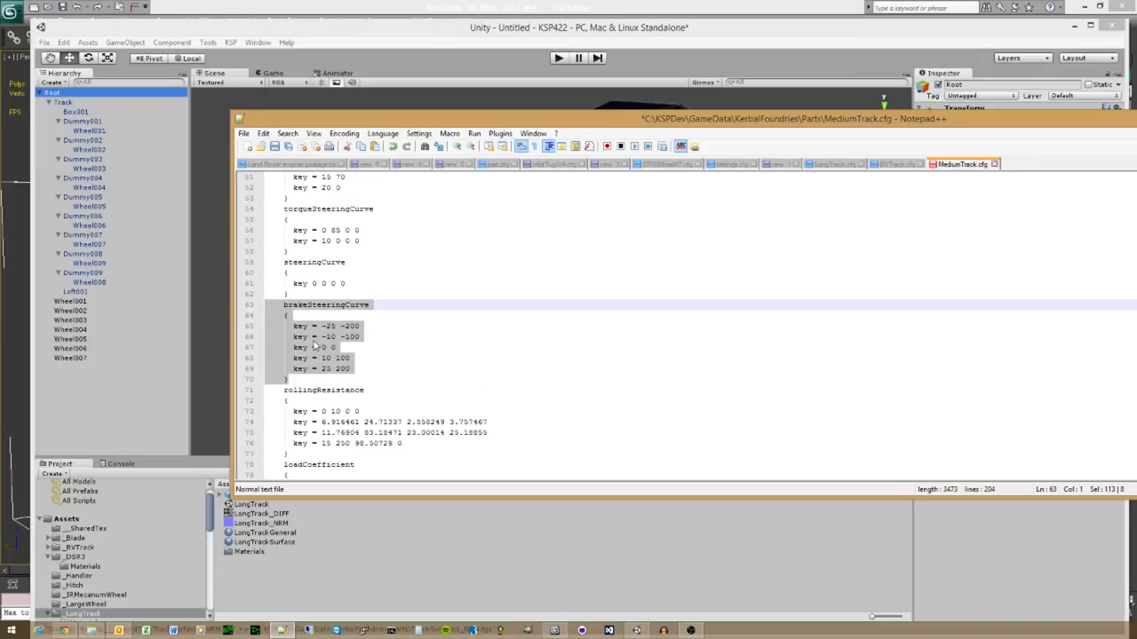
pyautogui.scroll(3, 313, 346)
pyautogui.scroll(-4, 311, 330)
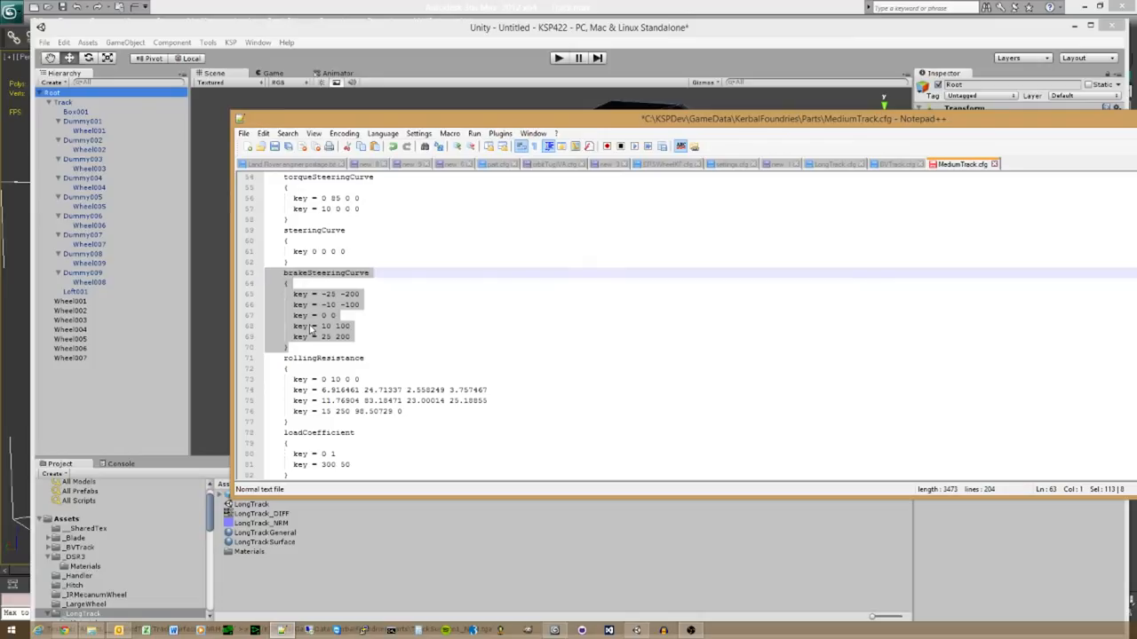
pyautogui.click(300, 349)
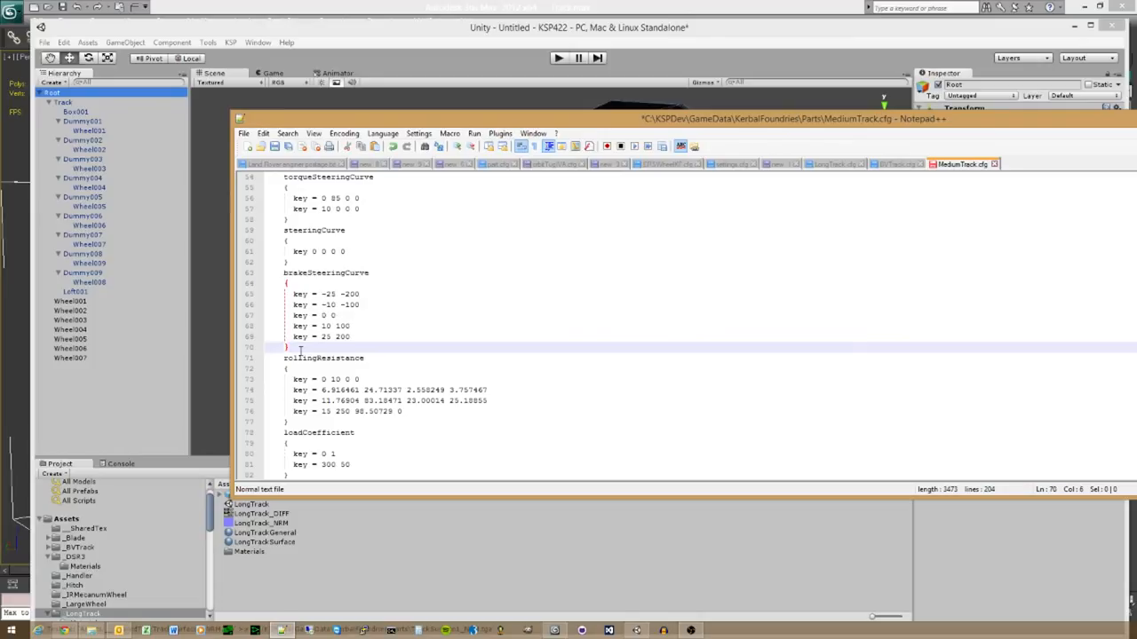
pyautogui.moveTo(305, 347); pyautogui.dragTo(232, 277)
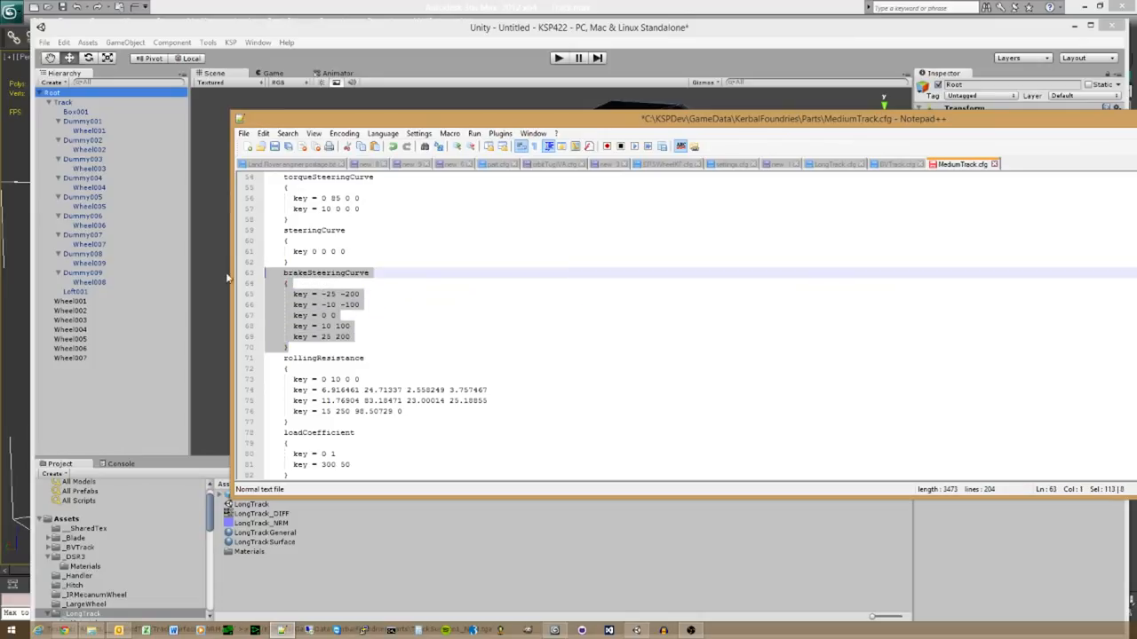
pyautogui.click(316, 347)
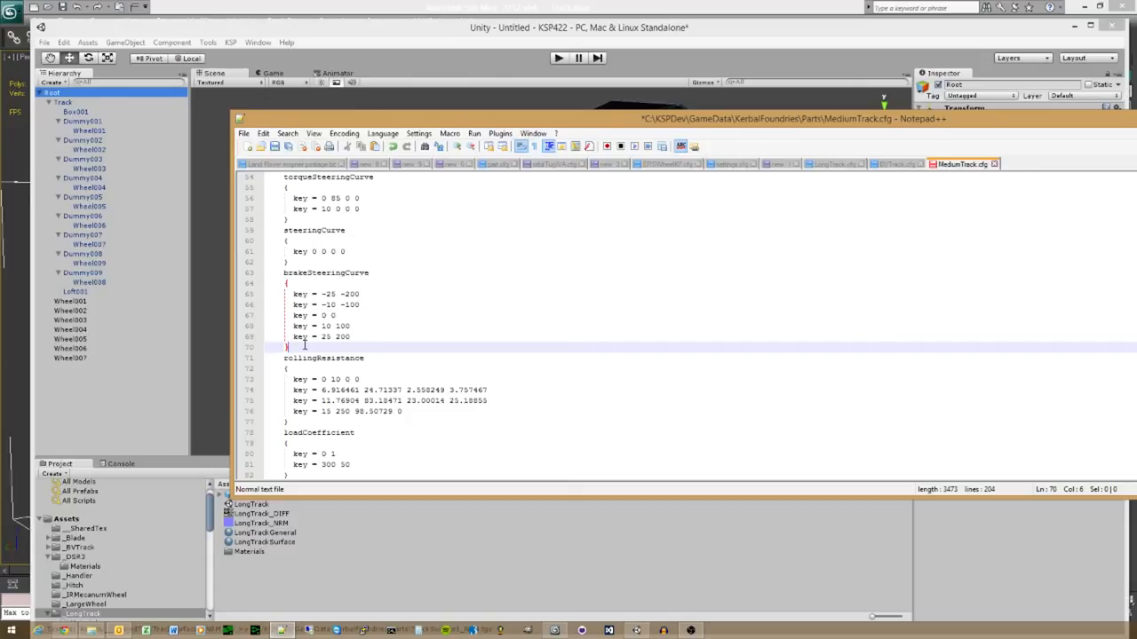
# Step: Examine the rollingResistance and loadCoefficient blocks above the brakingTorque line in the KFModuleWheel module
pyautogui.scroll(-2, 305, 345)
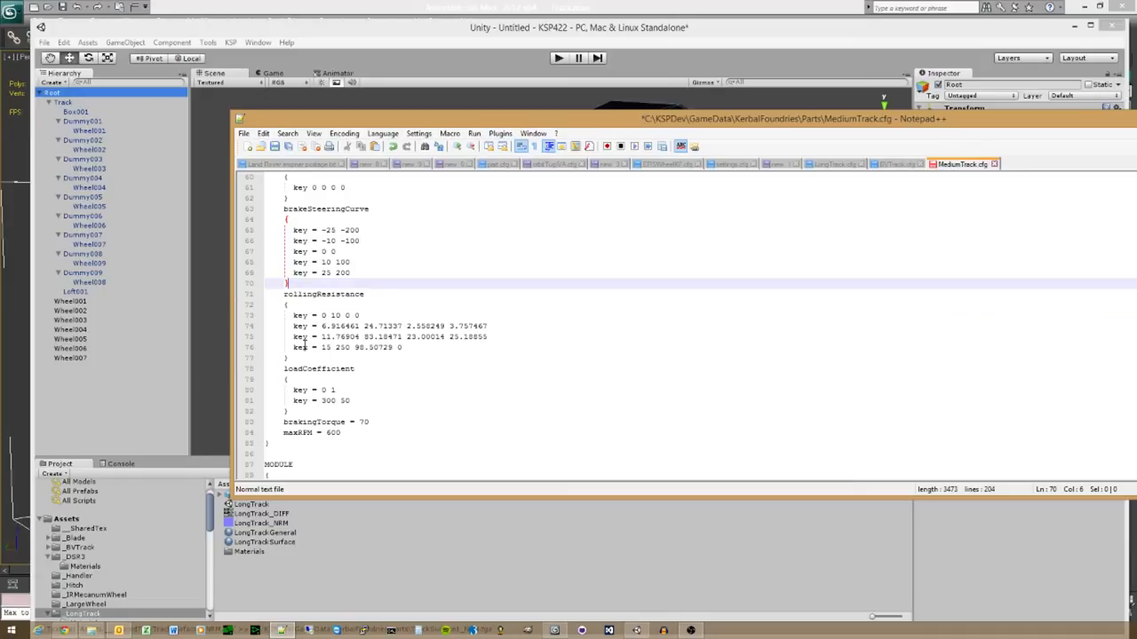
pyautogui.scroll(-3, 305, 346)
pyautogui.scroll(2, 297, 364)
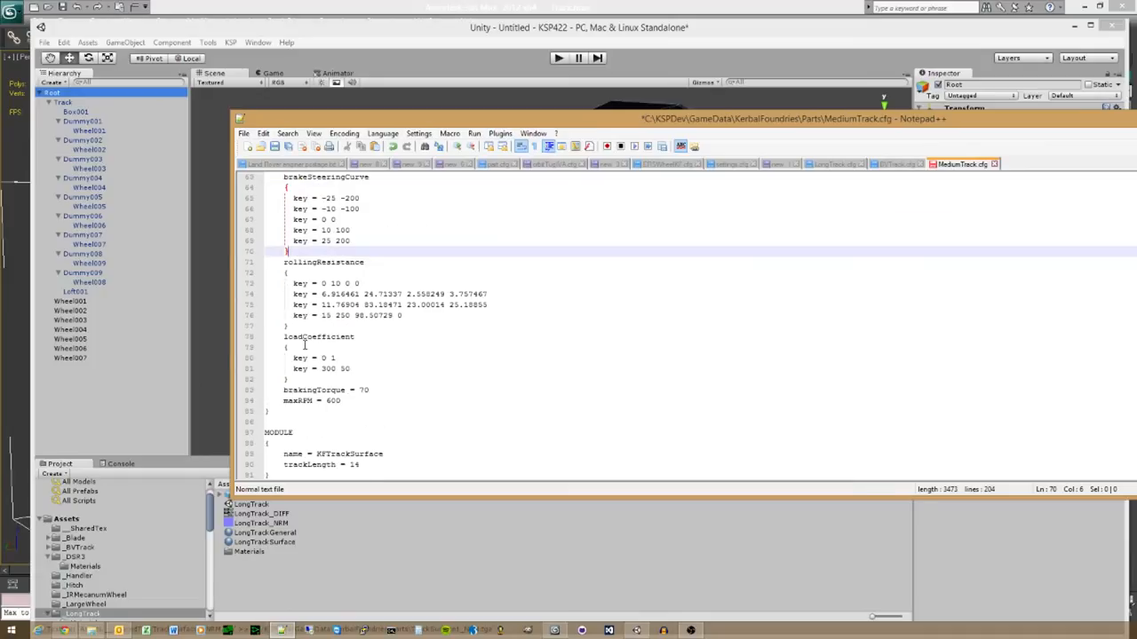
pyautogui.click(293, 378)
pyautogui.hotkey('shift', 'Up')
pyautogui.hotkey('shift', 'Up')
pyautogui.hotkey('shift', 'Up')
pyautogui.hotkey('shift', 'Up')
pyautogui.hotkey('shift', 'Up')
pyautogui.hotkey('shift', 'Up')
pyautogui.hotkey('shift', 'Up')
pyautogui.hotkey('shift', 'Up')
pyautogui.hotkey('shift', 'Up')
pyautogui.hotkey('shift', 'Up')
pyautogui.hotkey('shift', 'Up')
pyautogui.hotkey('shift', 'Home')
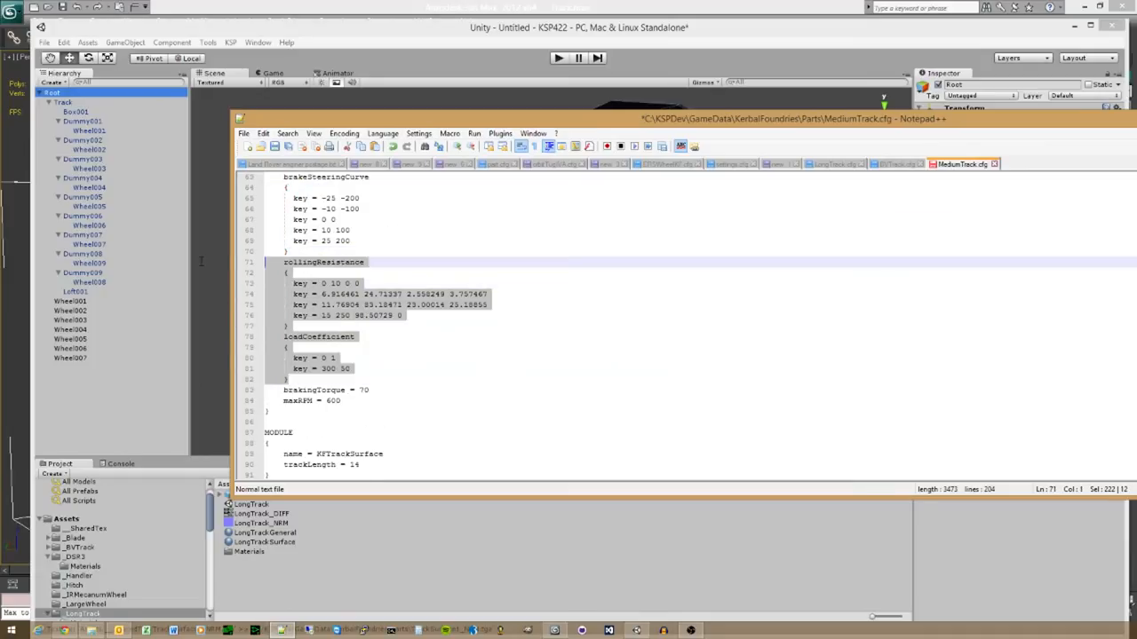
pyautogui.click(321, 380)
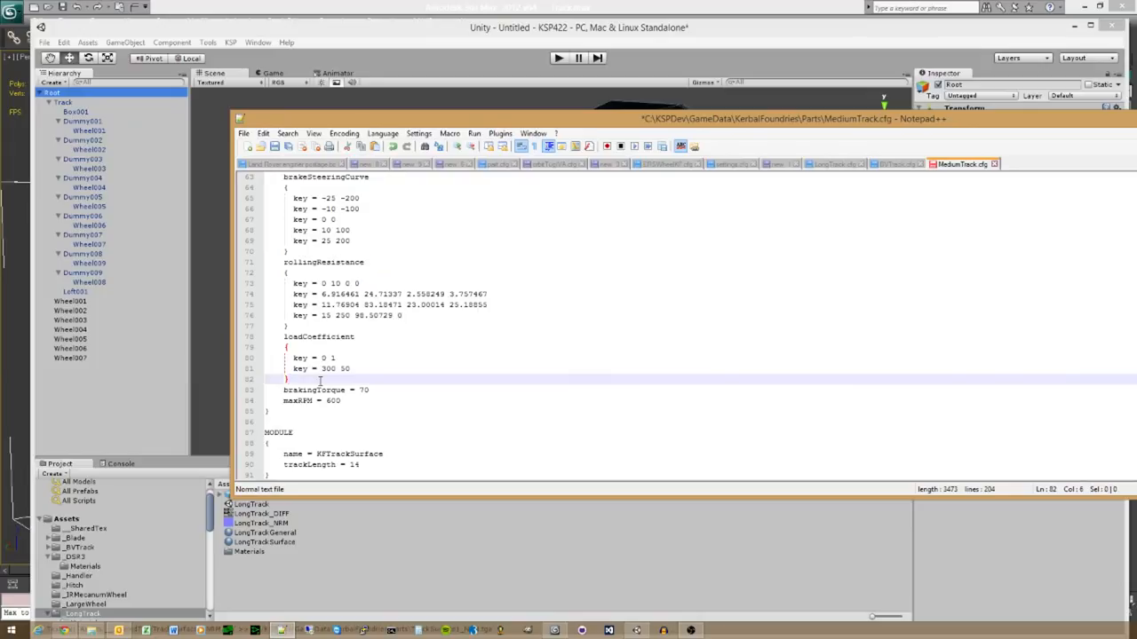
# Step: Examine the rollingResistance block and its four keys in the KFModuleWheel module
pyautogui.click(321, 324)
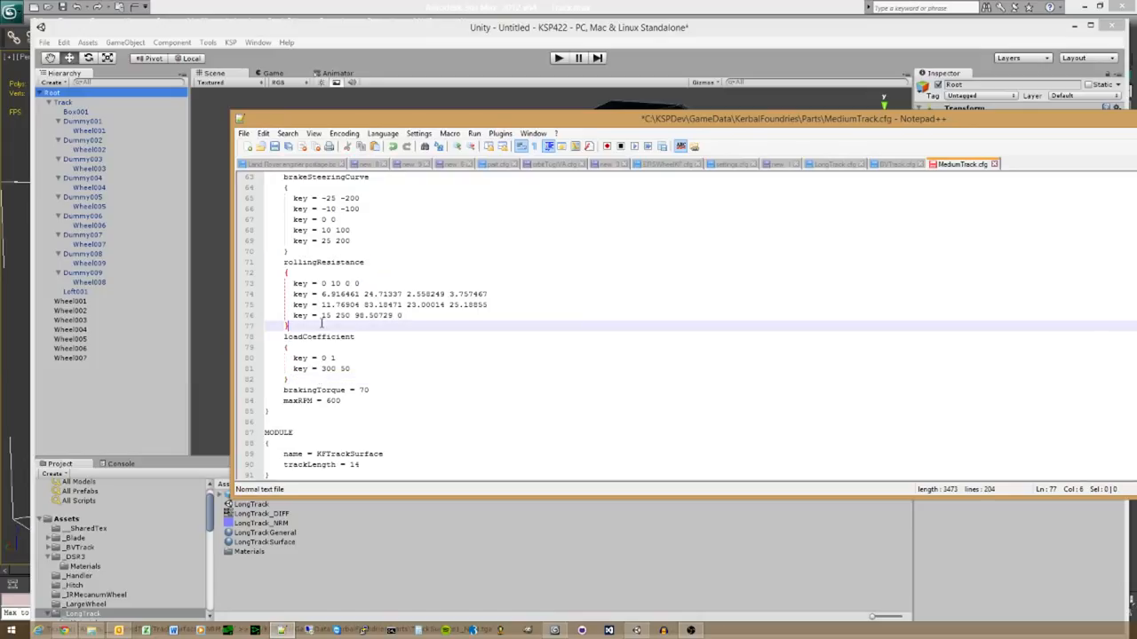
pyautogui.hotkey('shift', 'Up')
pyautogui.hotkey('shift', 'Up')
pyautogui.hotkey('shift', 'Up')
pyautogui.hotkey('shift', 'Up')
pyautogui.hotkey('shift', 'Up')
pyautogui.hotkey('shift', 'Up')
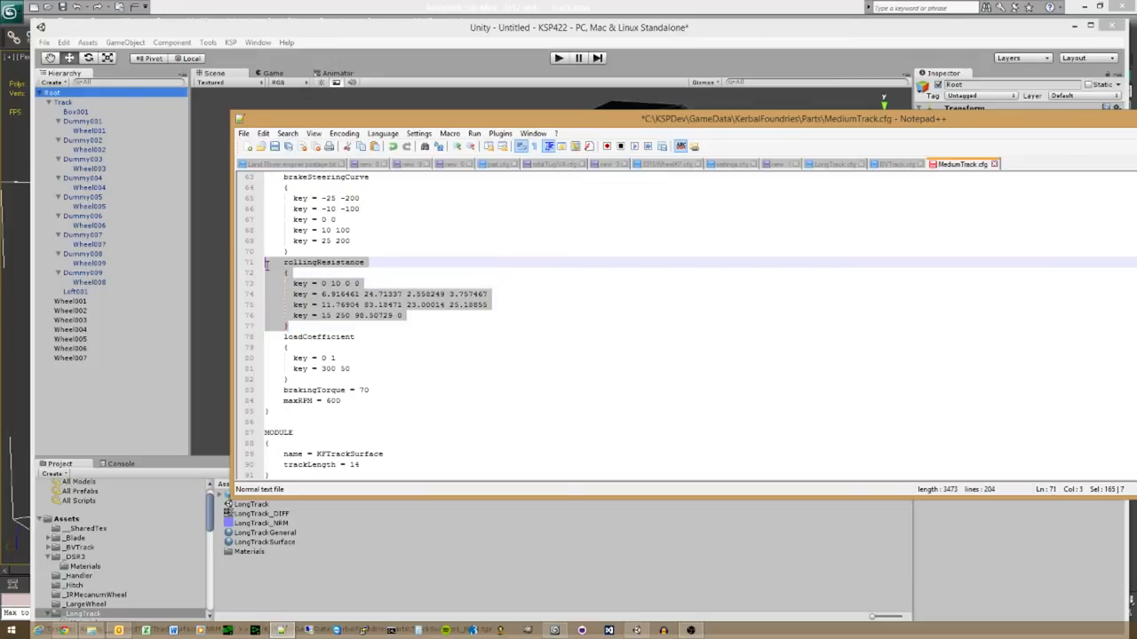
pyautogui.hotkey('shift', 'Home')
pyautogui.click(318, 325)
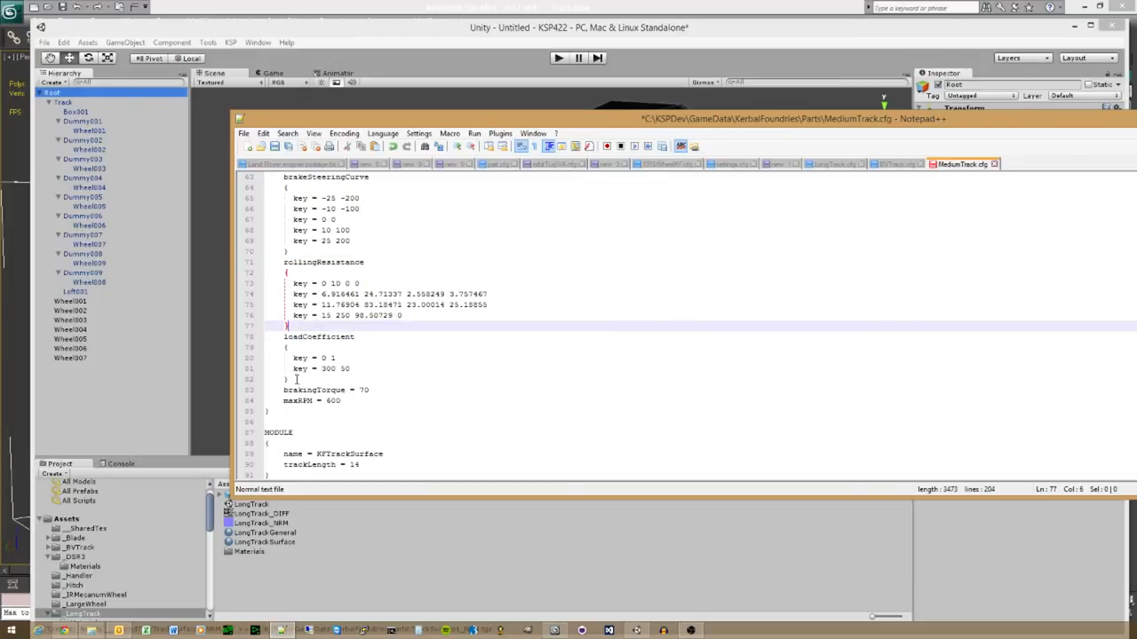
# Step: Examine the loadCoefficient block and its keys in relation to the rollingResistance block above it
pyautogui.click(297, 380)
pyautogui.hotkey('shift', 'Up')
pyautogui.hotkey('shift', 'Up')
pyautogui.hotkey('shift', 'Up')
pyautogui.hotkey('shift', 'Up')
pyautogui.hotkey('shift', 'Home')
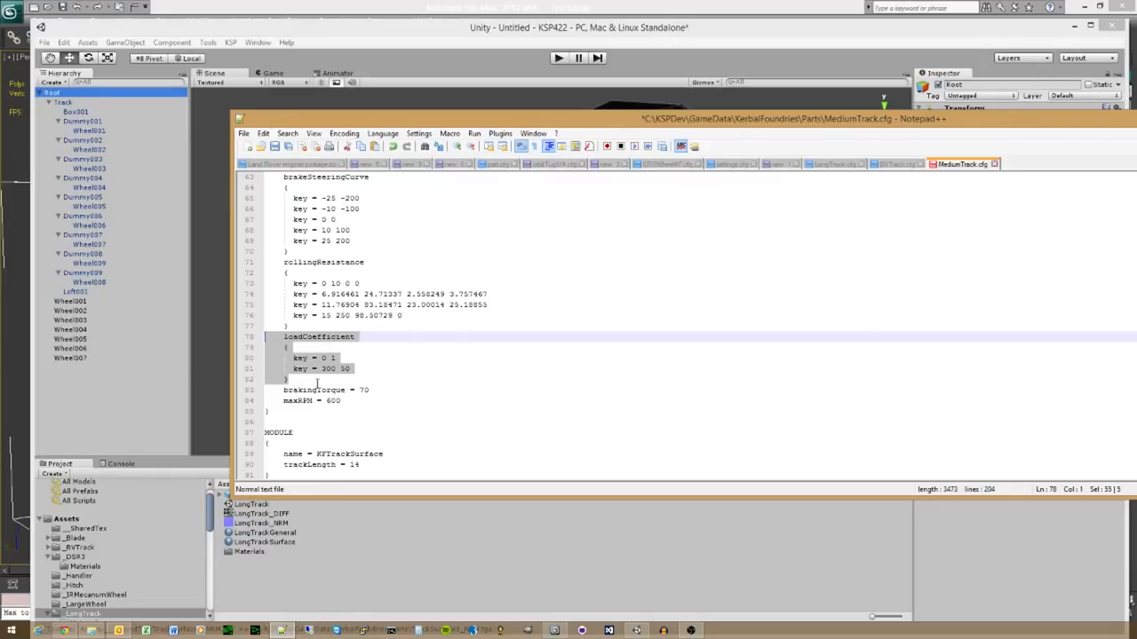
pyautogui.moveTo(316, 383); pyautogui.dragTo(246, 341)
pyautogui.click(318, 380)
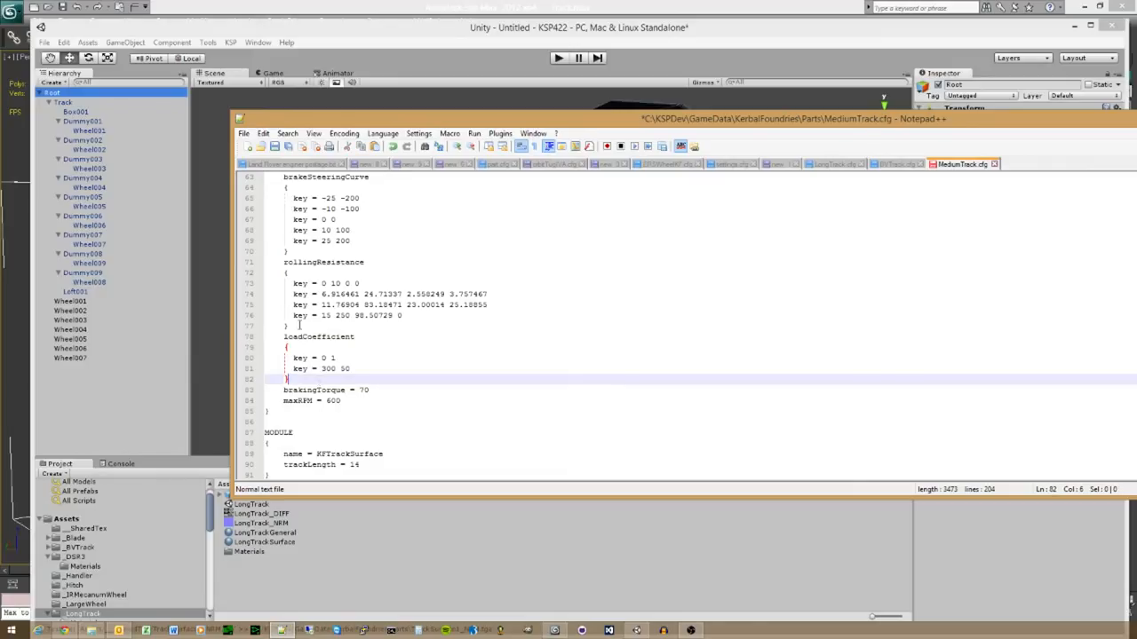
pyautogui.moveTo(313, 326); pyautogui.dragTo(249, 262)
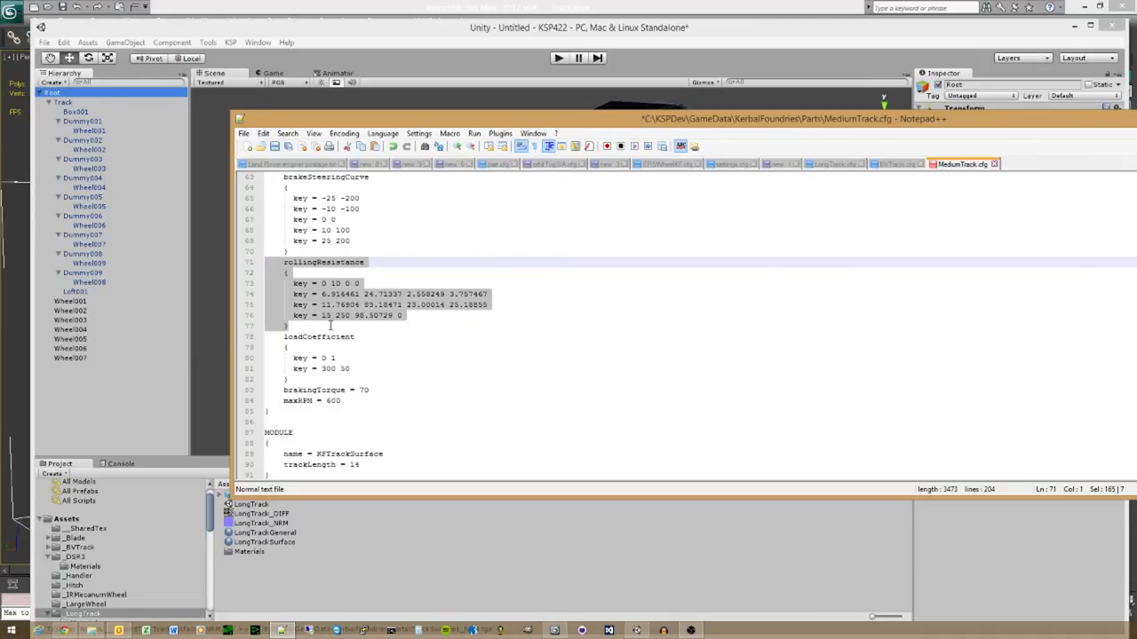
pyautogui.click(330, 326)
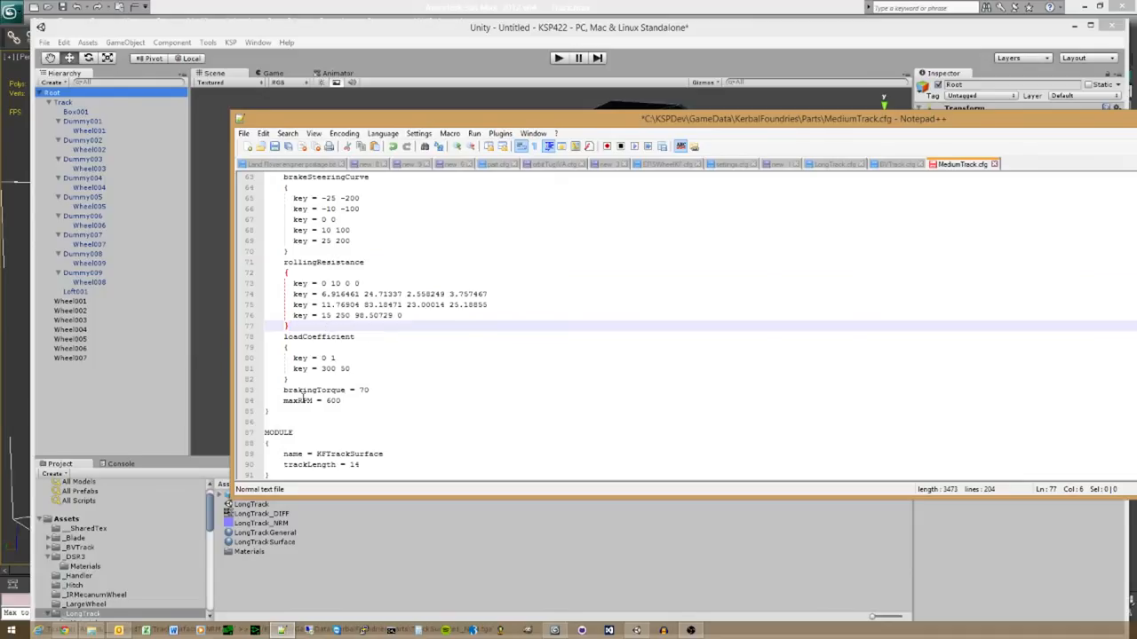
# Step: Examine the brakingTorque and maxRPM lines that close the KFModuleWheel module
pyautogui.scroll(-1, 304, 396)
pyautogui.click(367, 357)
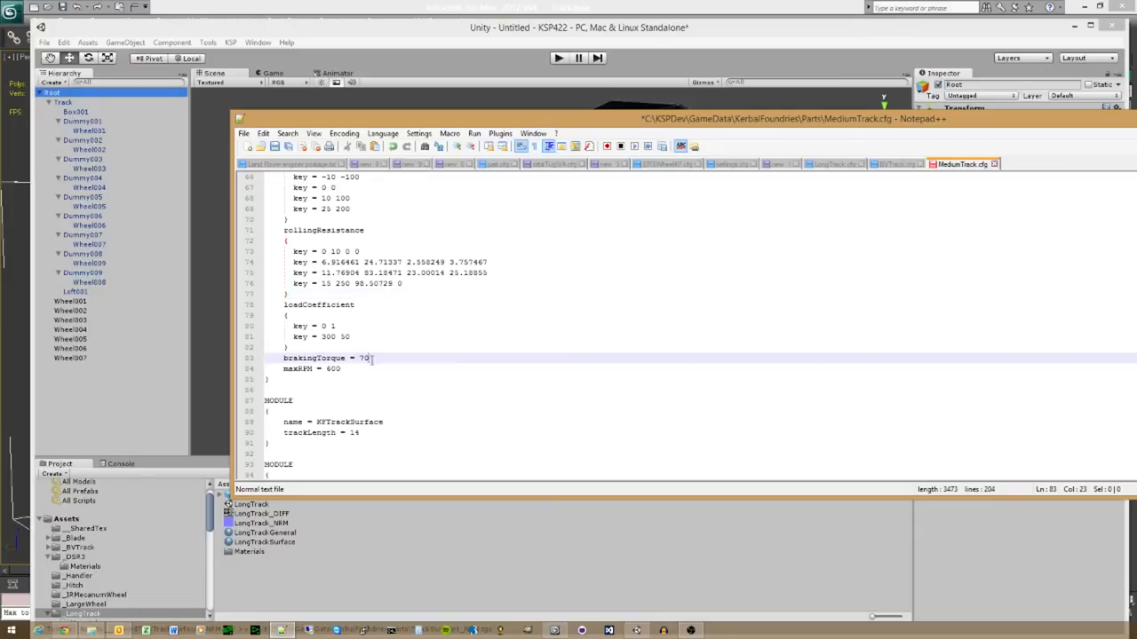
pyautogui.click(340, 369)
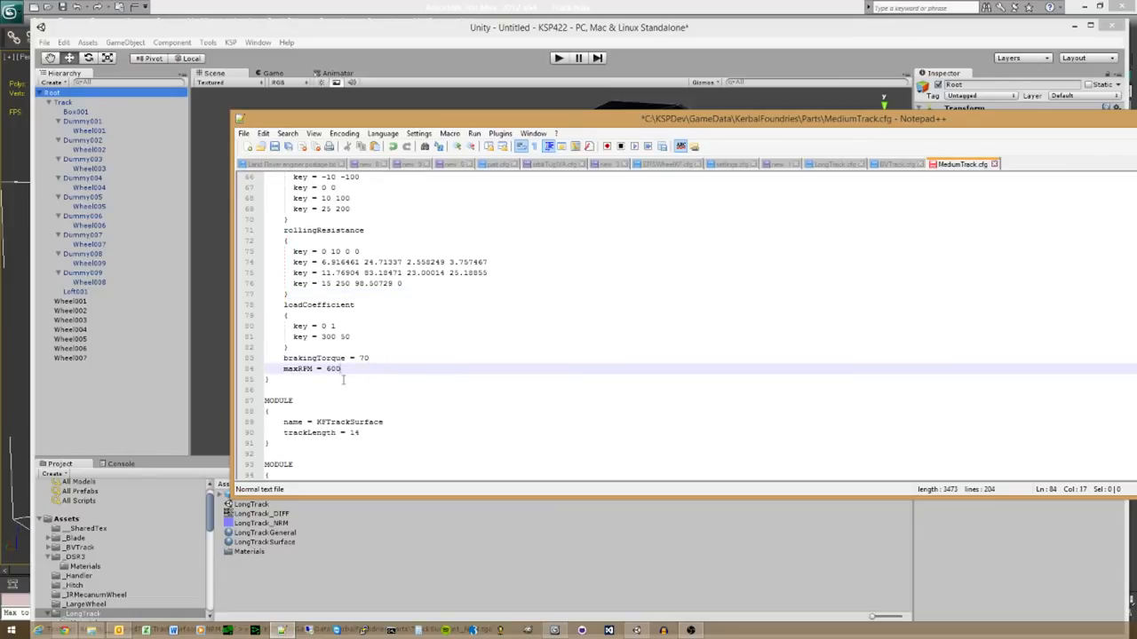
pyautogui.moveTo(341, 368)
pyautogui.mouseDown()
pyautogui.moveTo(281, 369)
pyautogui.moveTo(347, 368)
pyautogui.mouseUp()
pyautogui.scroll(-3, 347, 368)
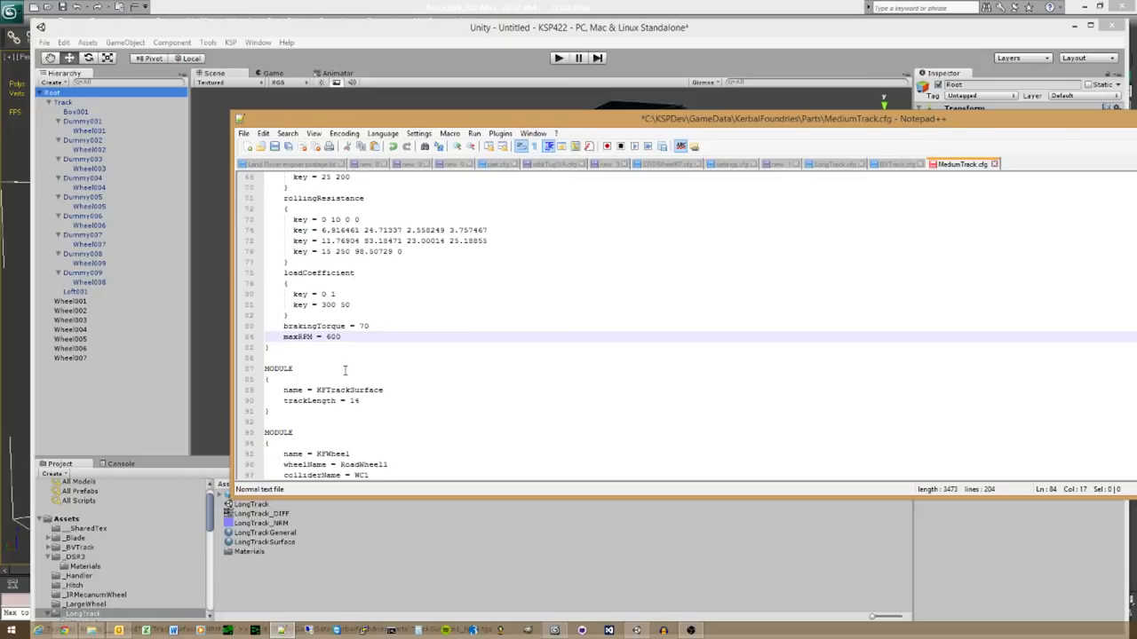
pyautogui.scroll(2, 346, 371)
pyautogui.scroll(-1, 345, 370)
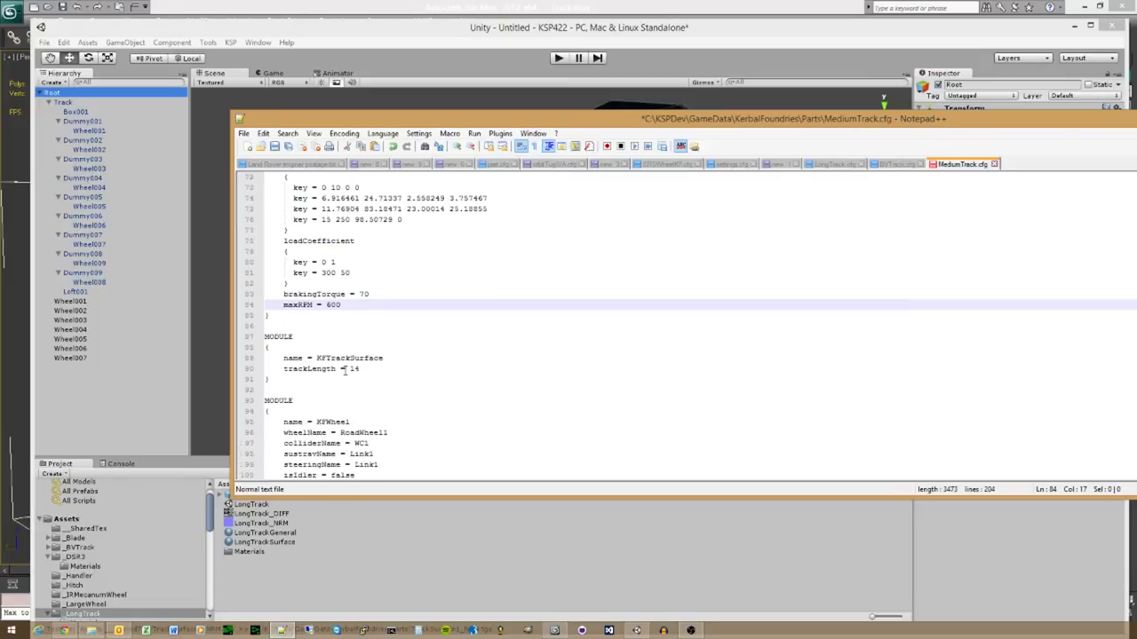
# Step: Examine the KFTrackSurface module and its trackLength value
pyautogui.click(344, 370)
pyautogui.click(295, 388)
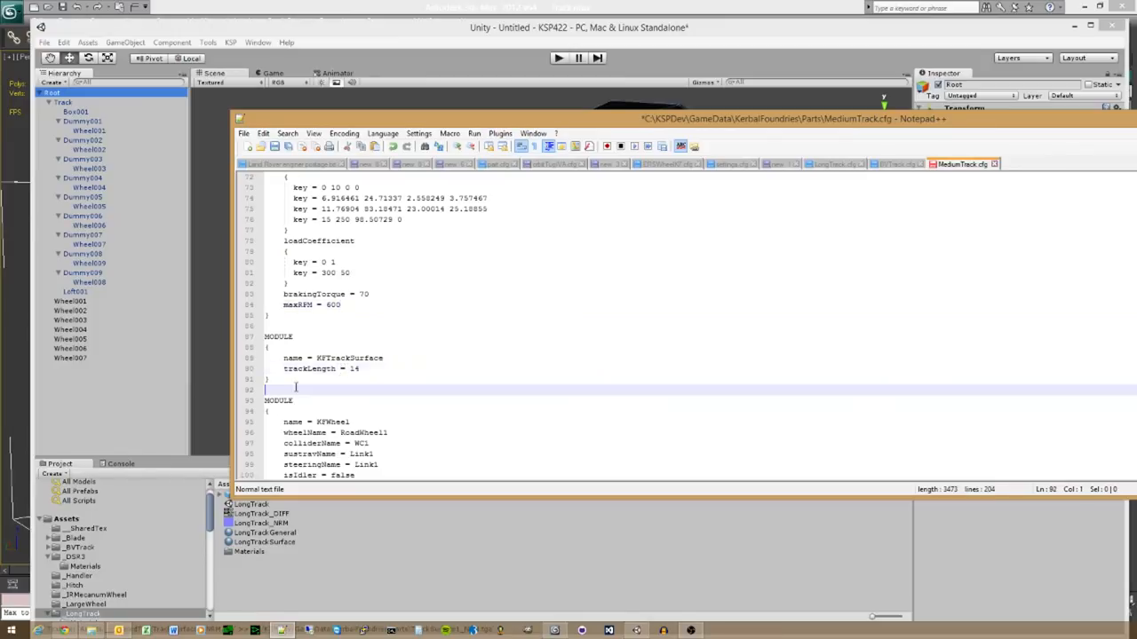
pyautogui.moveTo(294, 380); pyautogui.dragTo(248, 339)
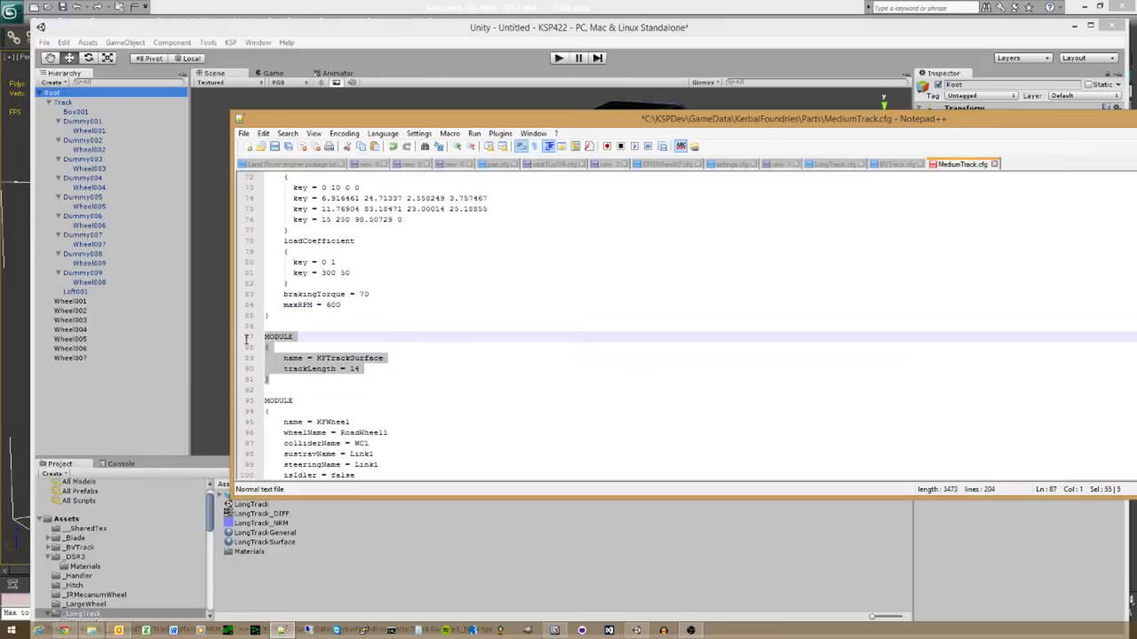
pyautogui.click(289, 382)
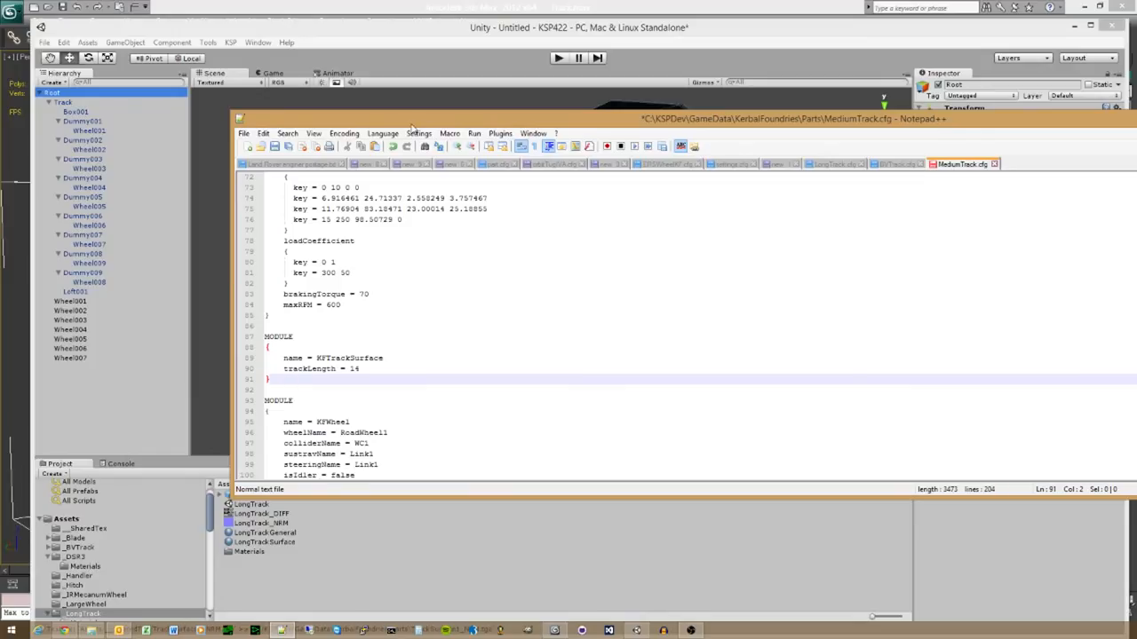
pyautogui.moveTo(414, 123); pyautogui.dragTo(335, 124)
pyautogui.click(289, 371)
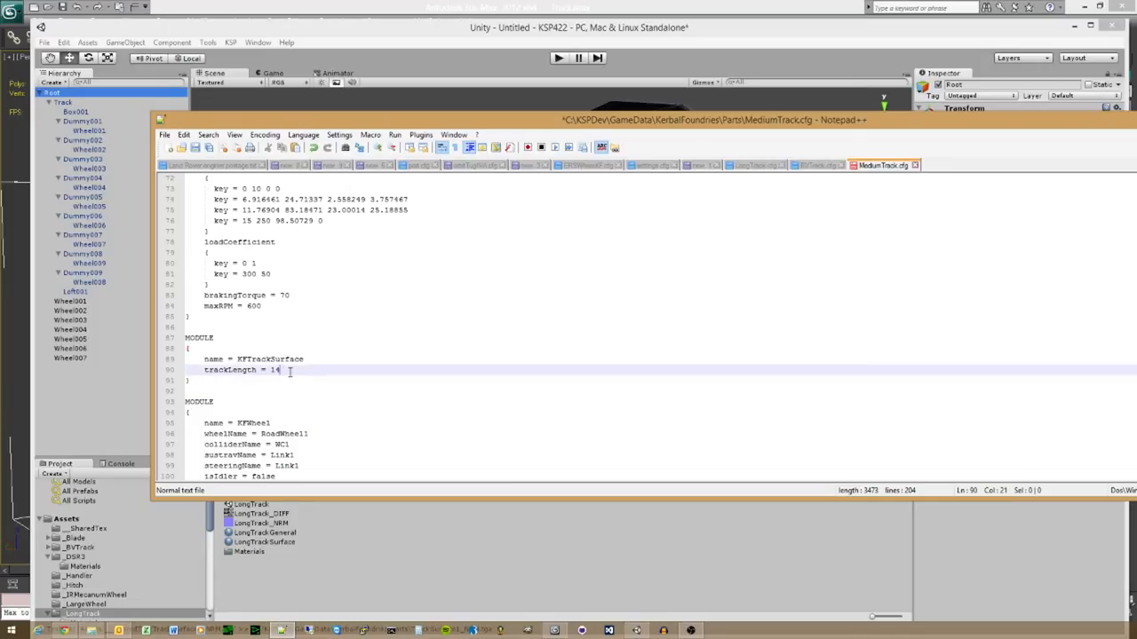
pyautogui.moveTo(279, 370); pyautogui.dragTo(270, 370)
pyautogui.click(285, 371)
pyautogui.scroll(-3, 287, 373)
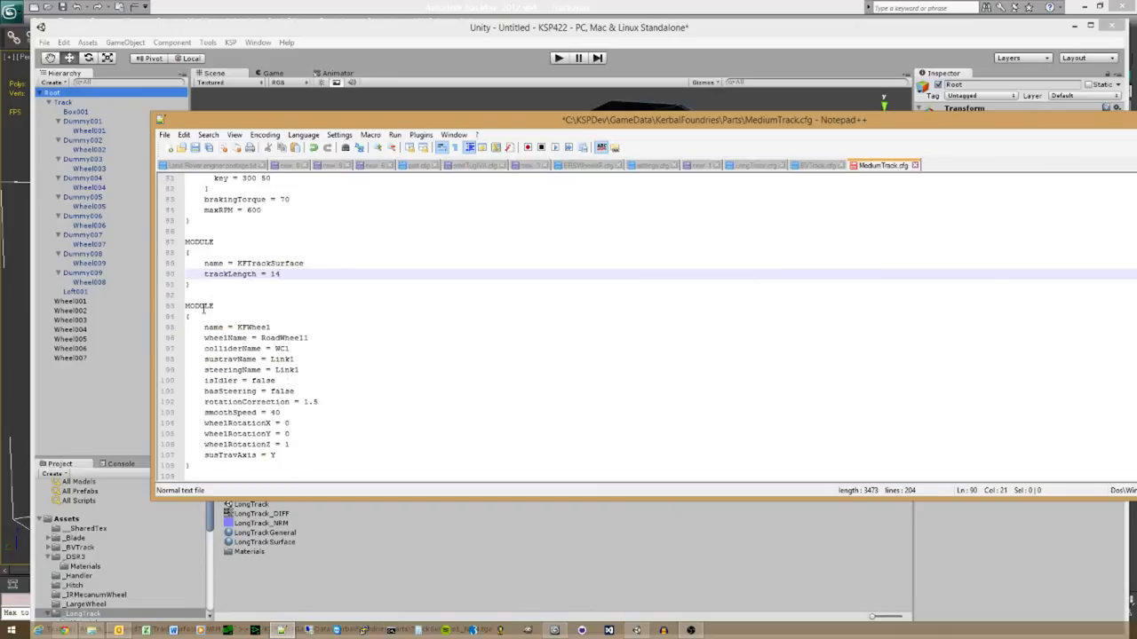
# Step: Review the KFModuleWheel curve blocks again in relation to the first KFWheel module
pyautogui.click(188, 306)
pyautogui.scroll(9, 277, 330)
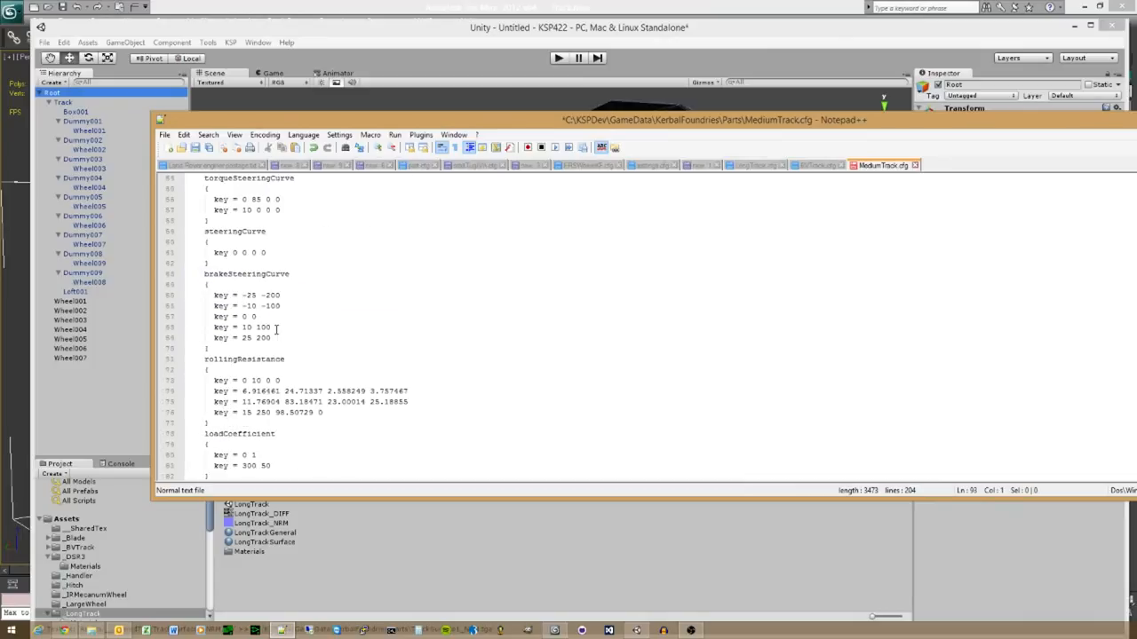
pyautogui.scroll(7, 276, 329)
pyautogui.scroll(-5, 227, 371)
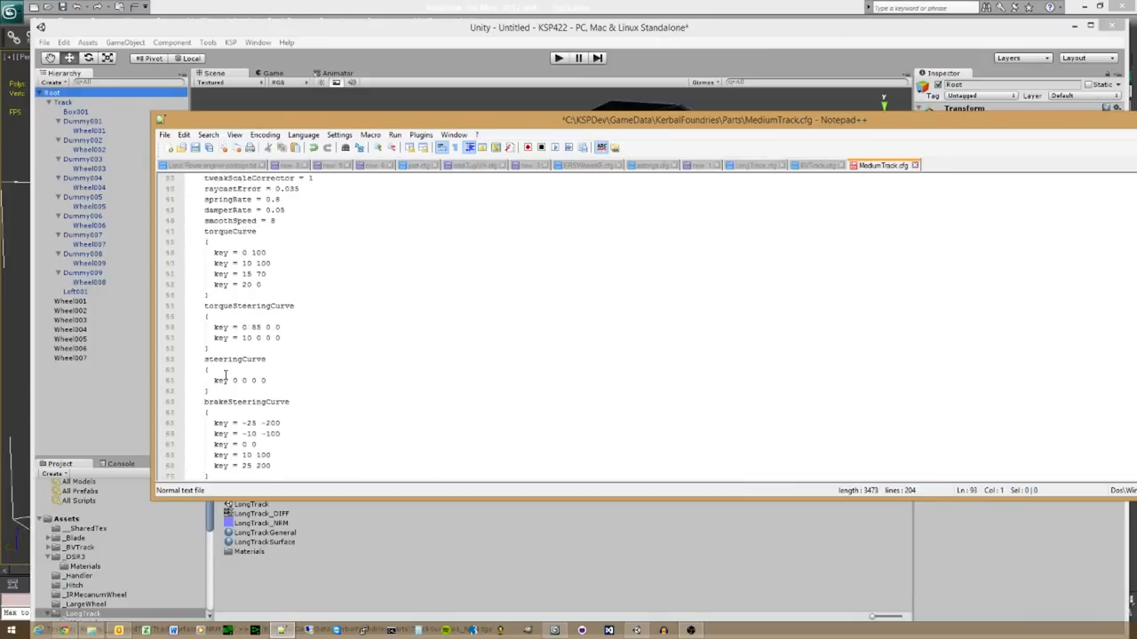
pyautogui.scroll(-5, 227, 375)
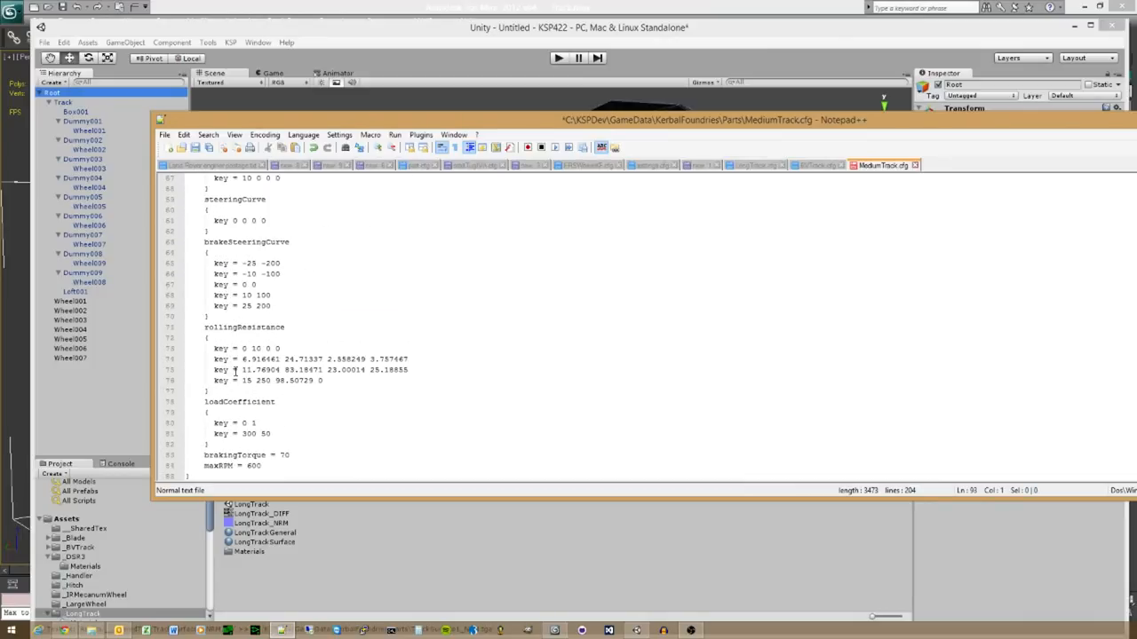
pyautogui.scroll(-3, 235, 371)
pyautogui.scroll(3, 236, 371)
pyautogui.scroll(-1, 237, 371)
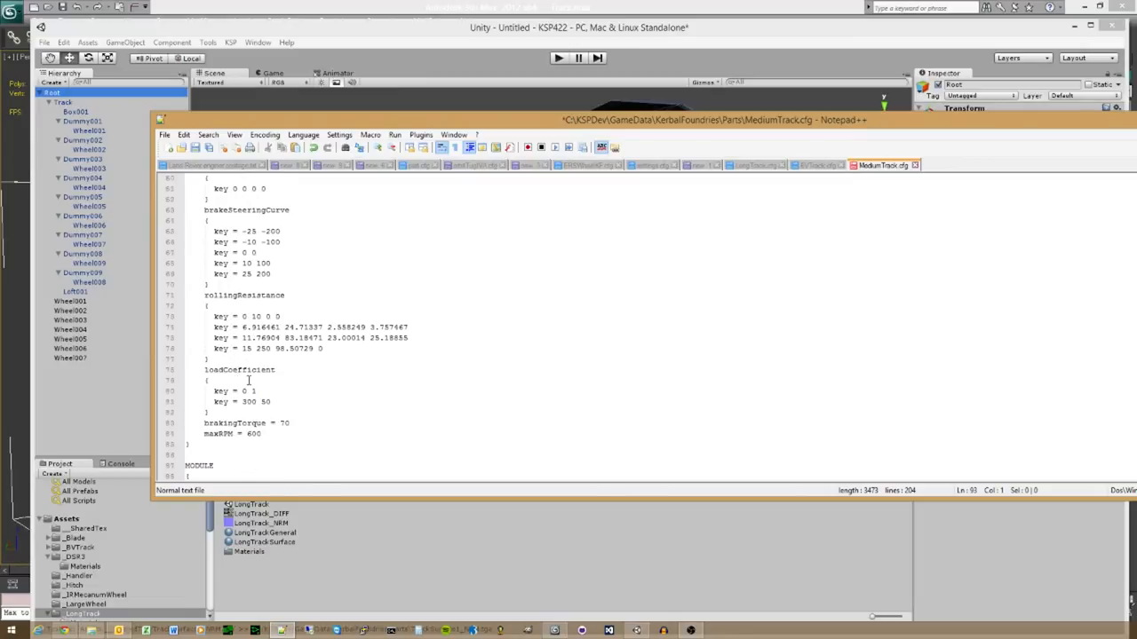
pyautogui.scroll(-7, 248, 380)
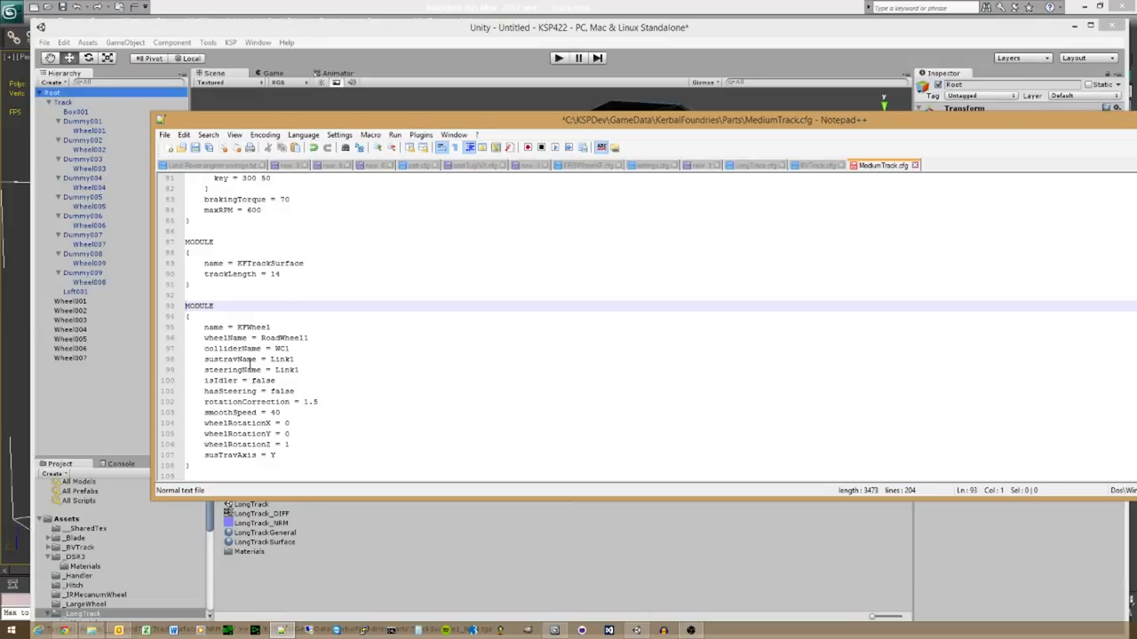
# Step: Examine the colliderName and sustravName entries of the first KFWheel module
pyautogui.click(315, 352)
pyautogui.scroll(-8, 315, 380)
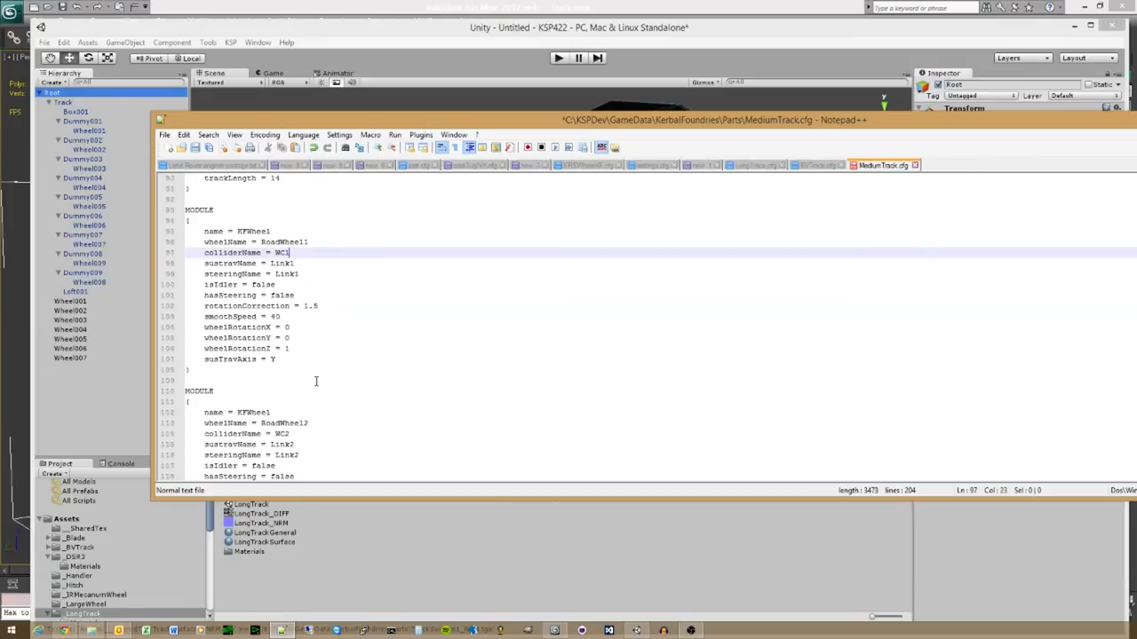
pyautogui.scroll(6, 315, 380)
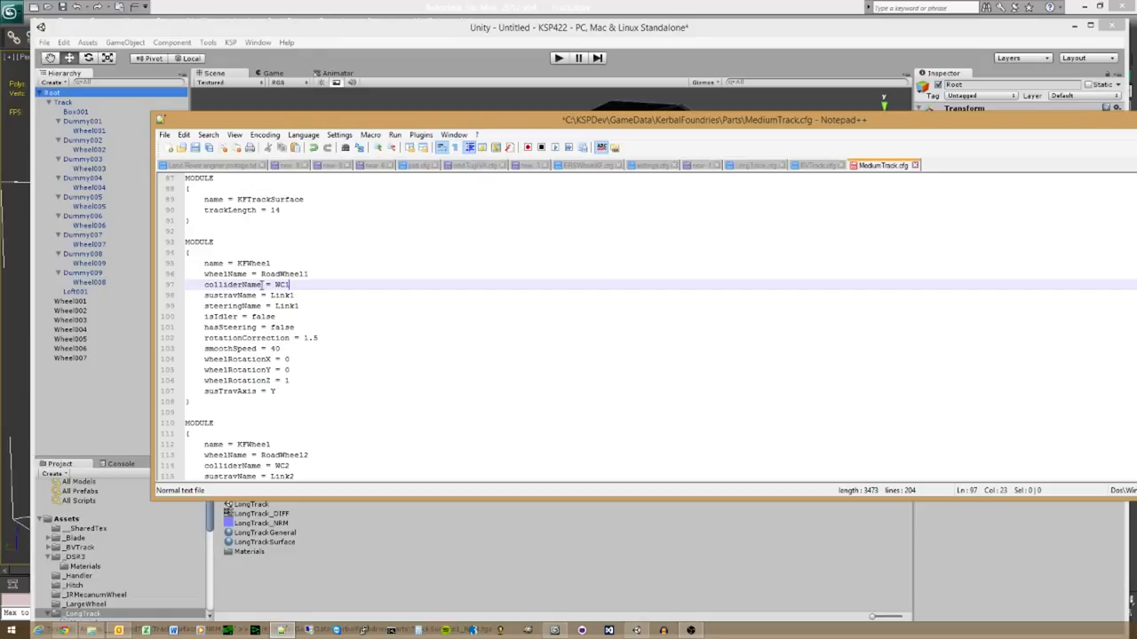
pyautogui.moveTo(400, 120); pyautogui.dragTo(477, 136)
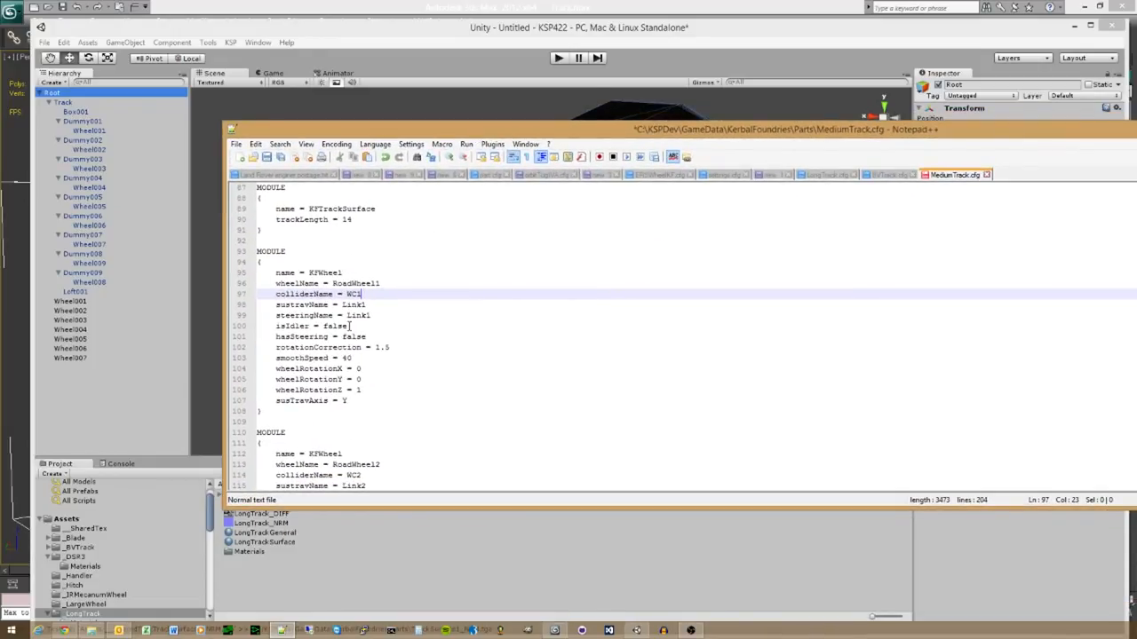
pyautogui.moveTo(362, 294); pyautogui.dragTo(347, 294)
pyautogui.write('WC1')
pyautogui.moveTo(365, 305); pyautogui.dragTo(348, 304)
pyautogui.write('ink1')
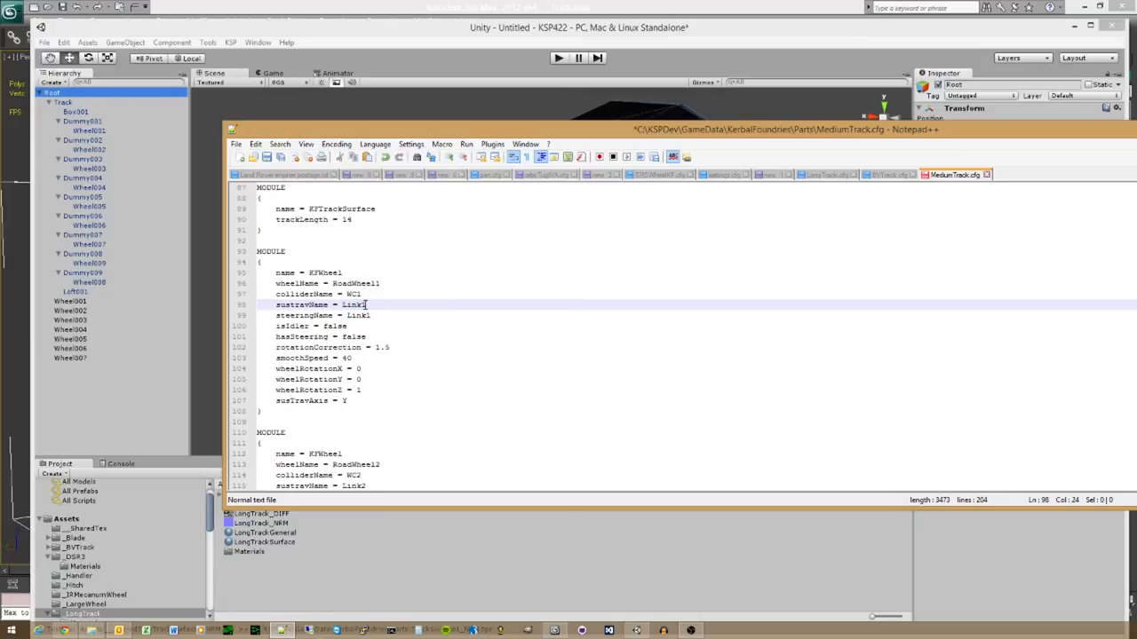
pyautogui.moveTo(364, 304); pyautogui.dragTo(342, 305)
pyautogui.click(366, 305)
# Step: Switch to Unity, try moving Dummy001 vertically in the track model as suspension travel, and return to MediumTrack.cfg in Notepad++
pyautogui.moveTo(410, 137); pyautogui.dragTo(807, 176)
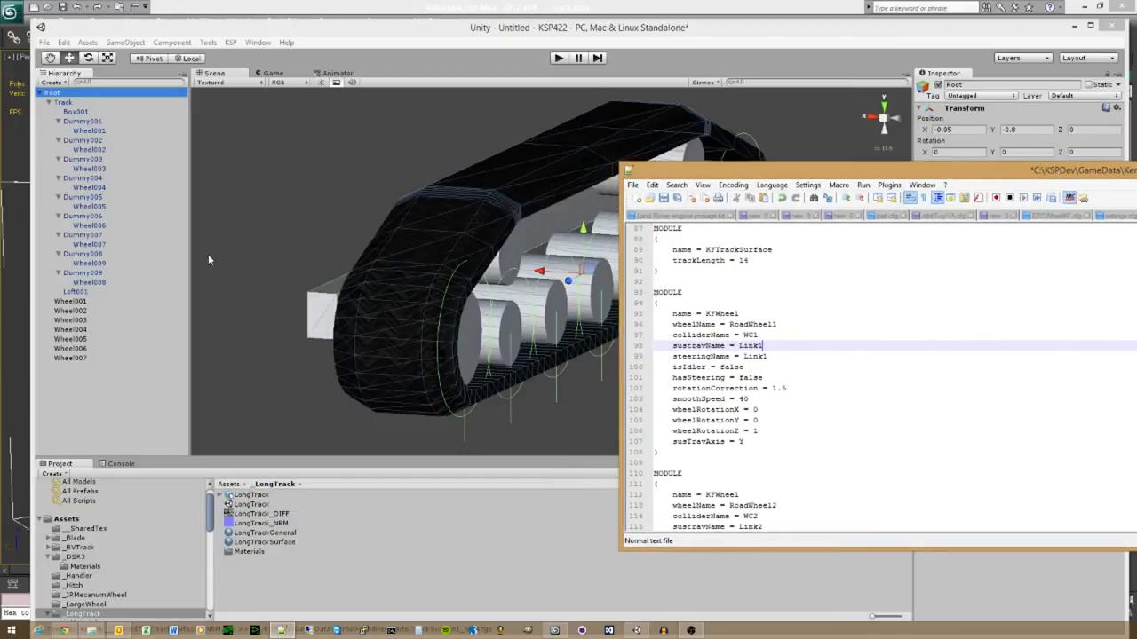
pyautogui.click(92, 121)
pyautogui.moveTo(701, 213); pyautogui.dragTo(680, 206)
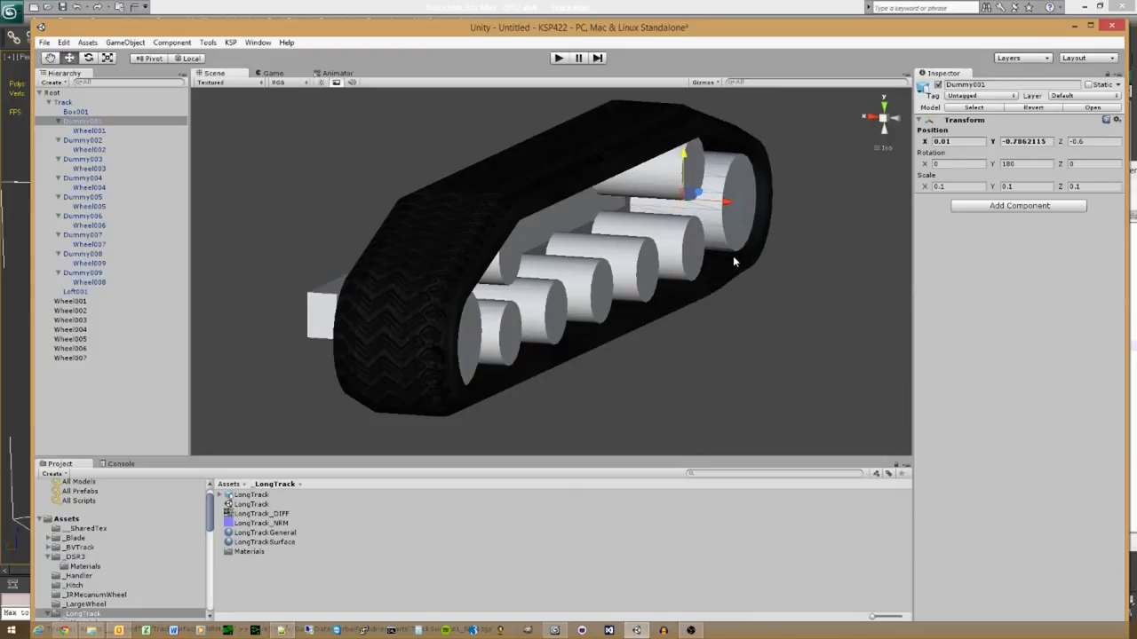
pyautogui.hotkey('alt', 'Tab')
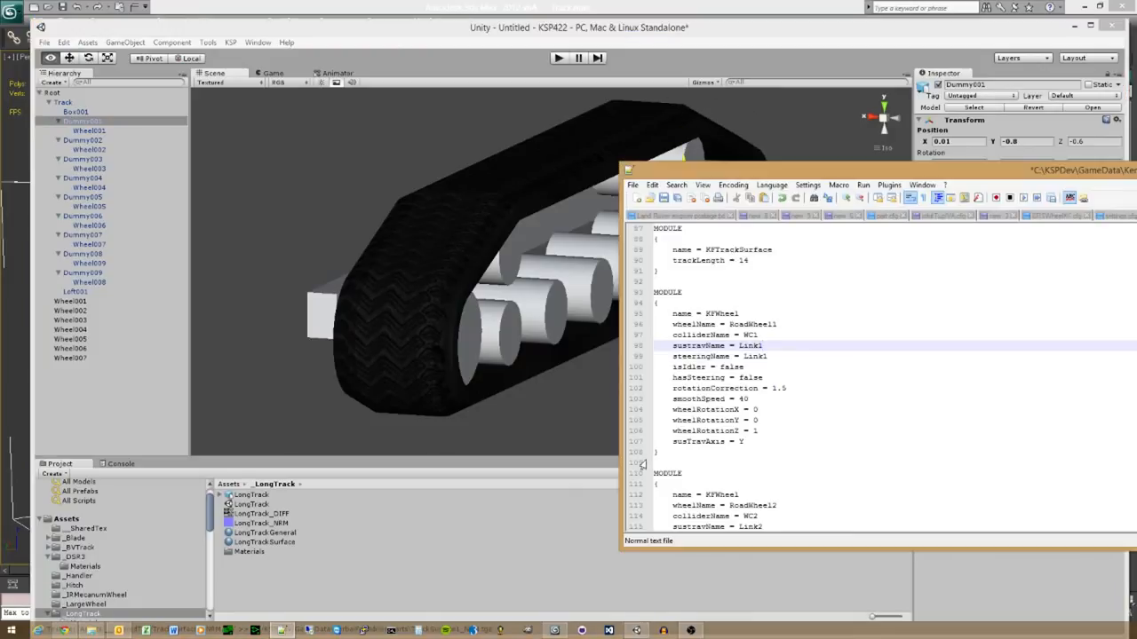
pyautogui.moveTo(774, 171); pyautogui.dragTo(419, 133)
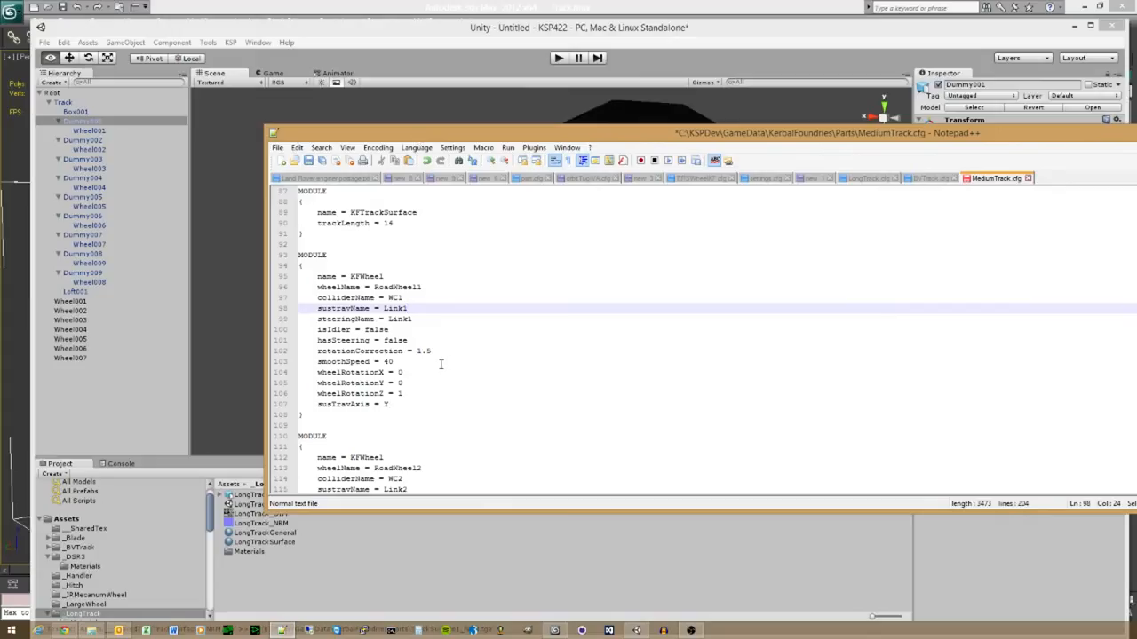
# Step: Examine the steeringName, isIdler, hasSteering and rotationCorrection entries of the first KFWheel module
pyautogui.click(420, 319)
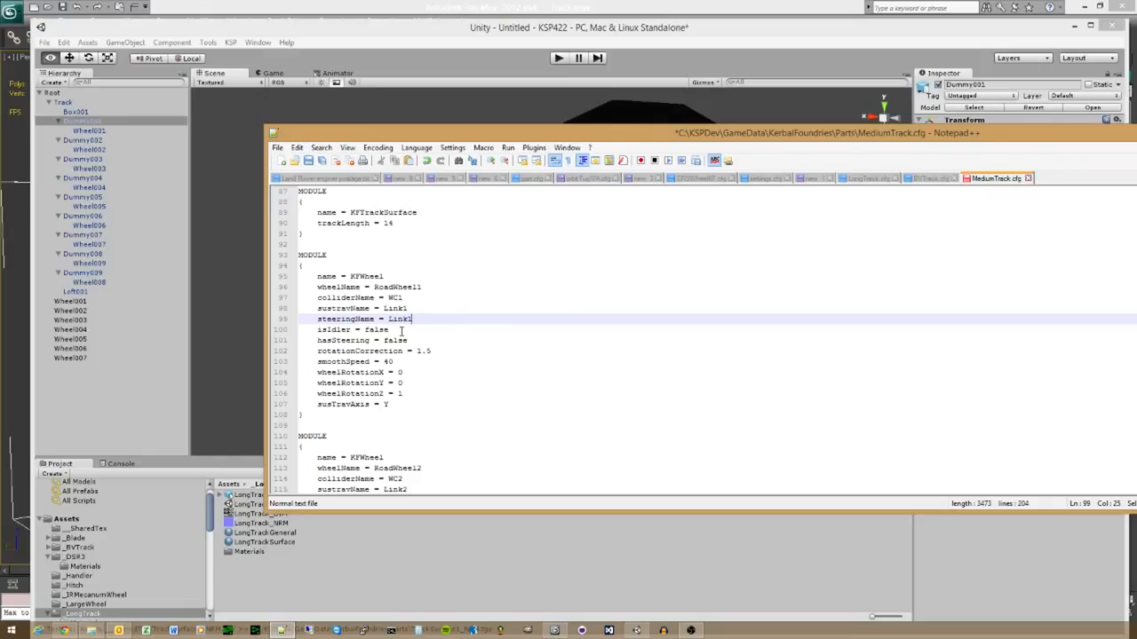
pyautogui.click(404, 330)
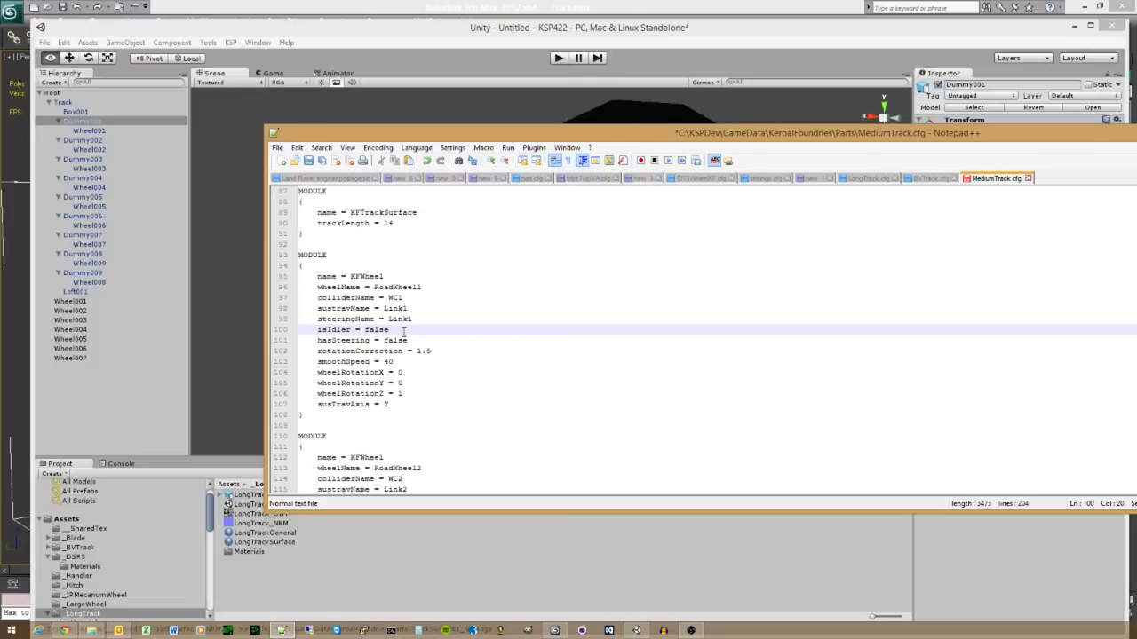
pyautogui.click(413, 343)
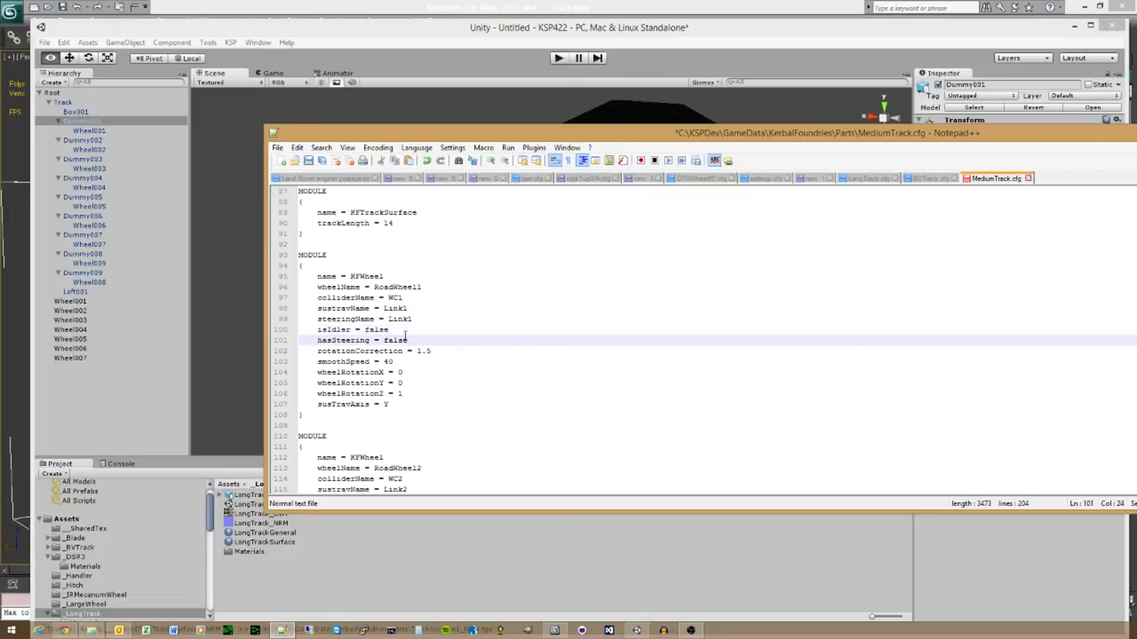
pyautogui.click(401, 330)
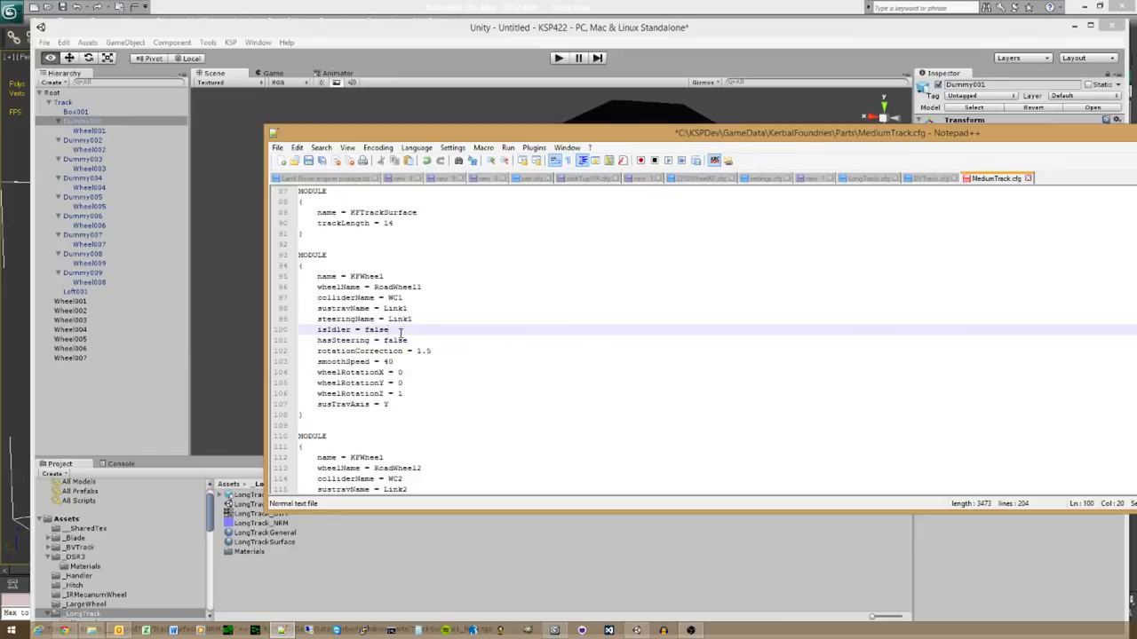
pyautogui.click(416, 340)
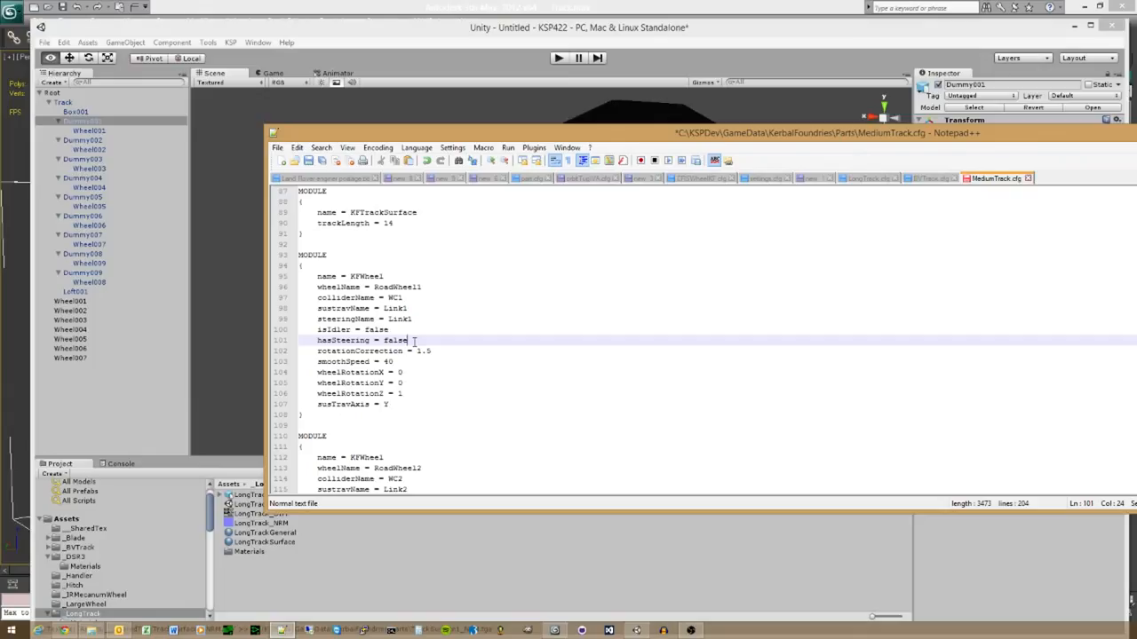
pyautogui.click(428, 351)
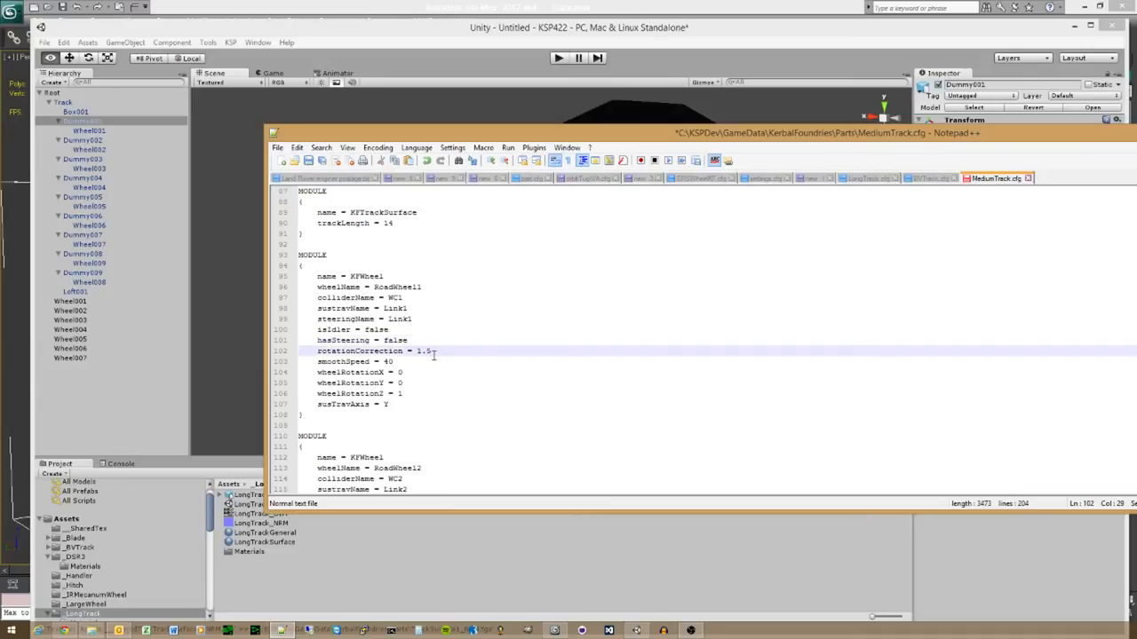
# Step: Examine the rotationCorrection and smoothSpeed entries of the first KFWheel module
pyautogui.moveTo(431, 351); pyautogui.dragTo(417, 352)
pyautogui.click(422, 364)
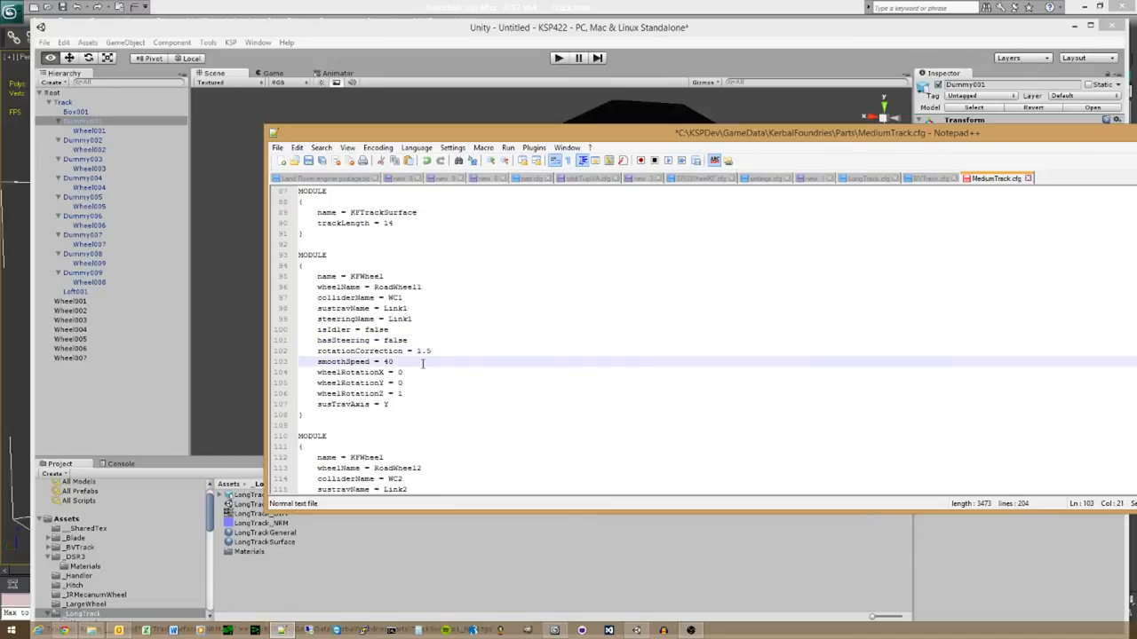
pyautogui.moveTo(432, 352); pyautogui.dragTo(418, 351)
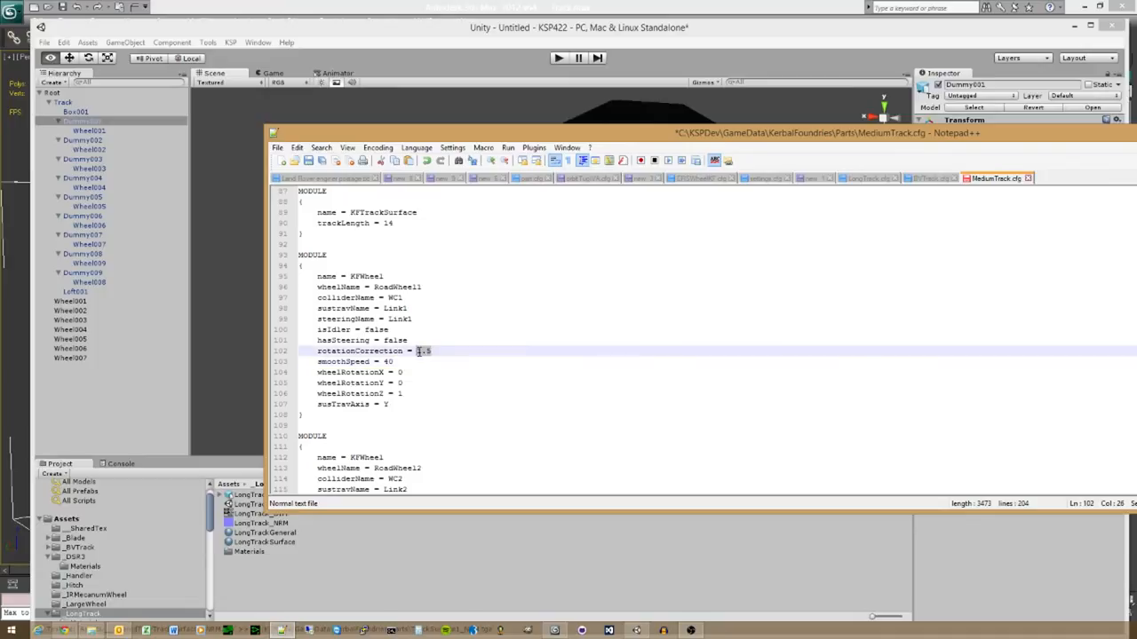
pyautogui.click(405, 373)
pyautogui.click(393, 352)
pyautogui.click(394, 363)
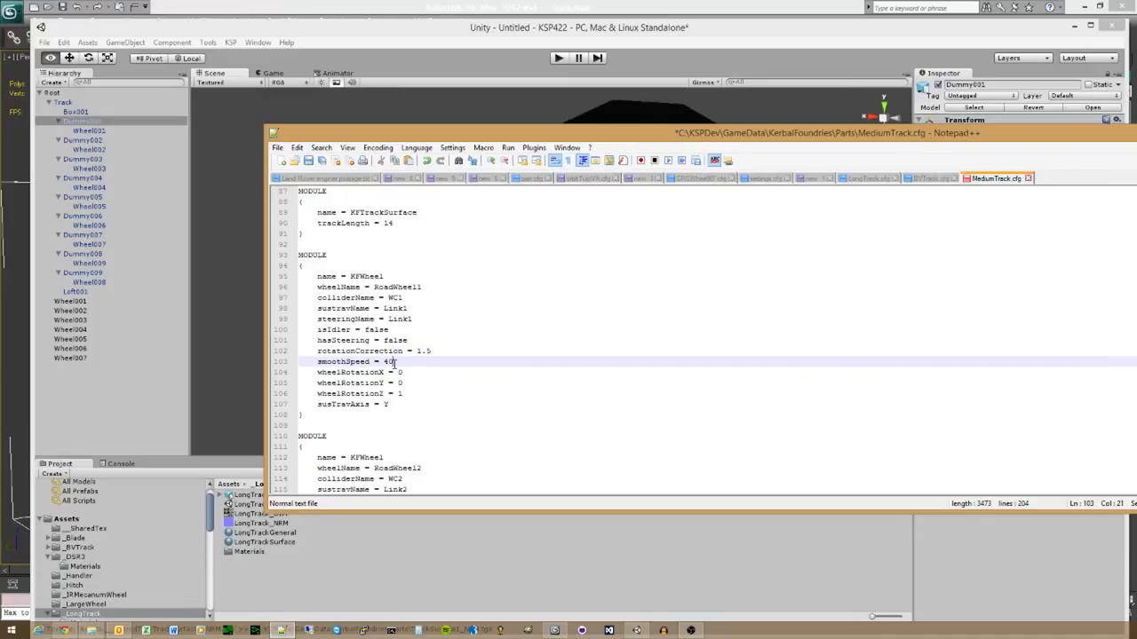
pyautogui.moveTo(394, 362); pyautogui.dragTo(384, 362)
pyautogui.click(413, 401)
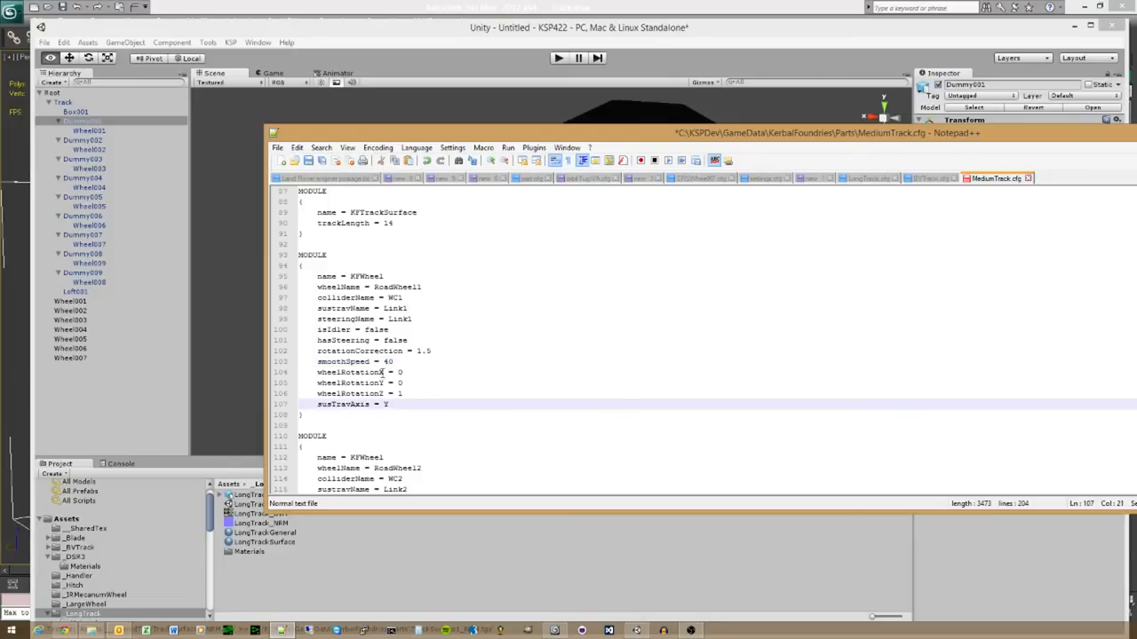
# Step: Examine the wheelRotationX, Y and Z entries against Wheel001's axes in Unity, and return to MediumTrack.cfg in Notepad++
pyautogui.click(405, 395)
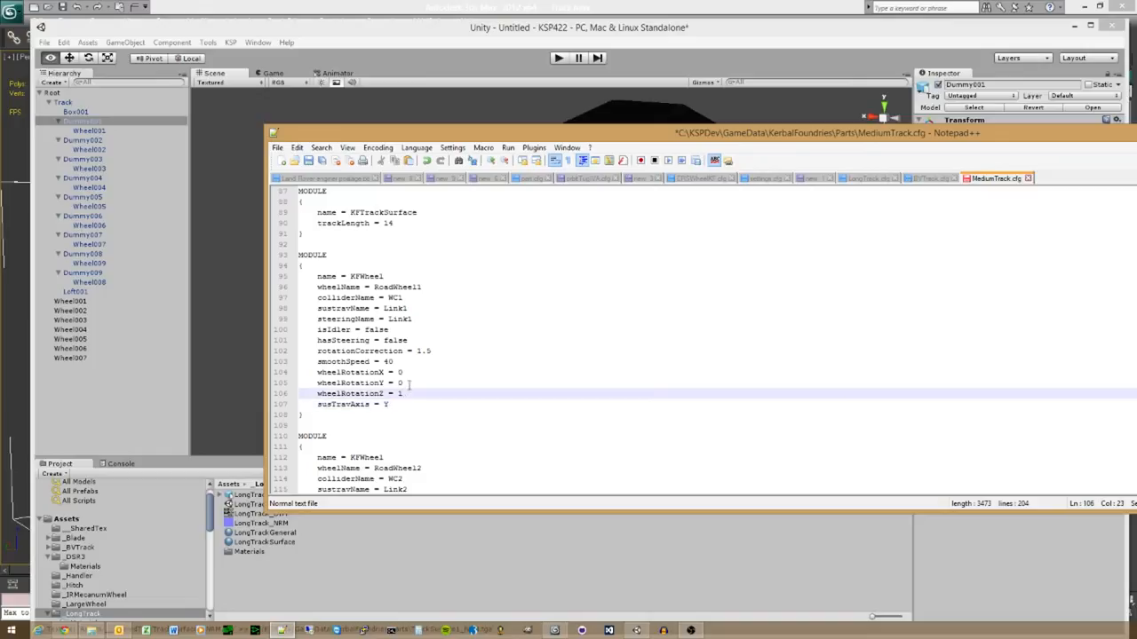
pyautogui.click(406, 374)
pyautogui.click(406, 394)
pyautogui.moveTo(471, 140); pyautogui.dragTo(372, 175)
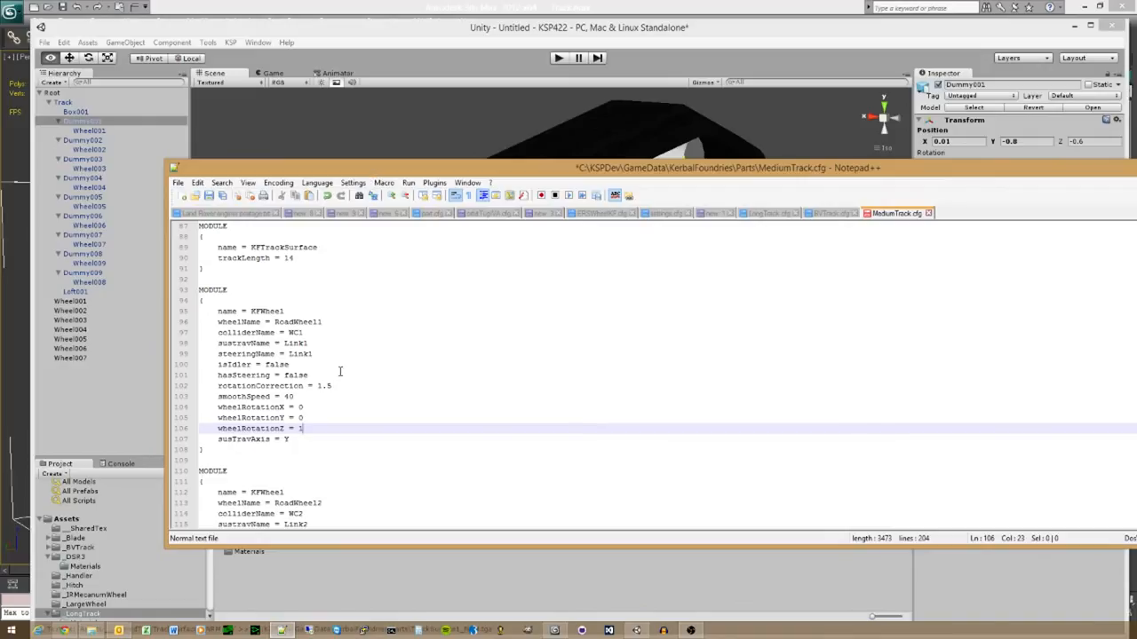
pyautogui.click(90, 132)
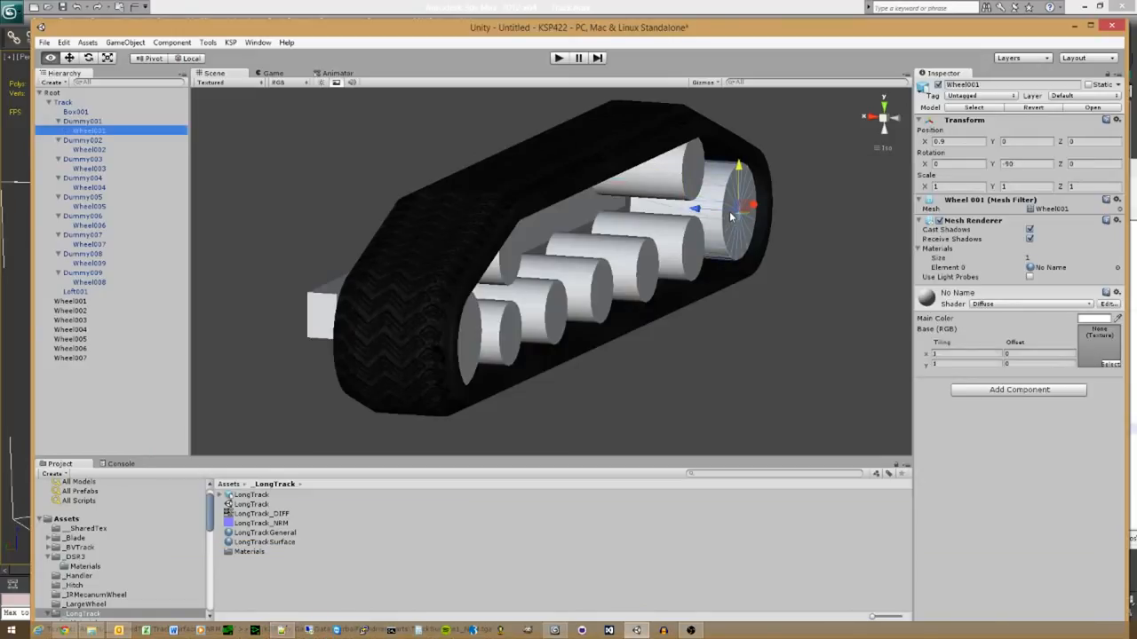
pyautogui.click(283, 630)
# Step: Relate the susTravAxis entry to the model by trying a downward move of Dummy001 in Unity, undo it, and return to Notepad++
pyautogui.click(291, 440)
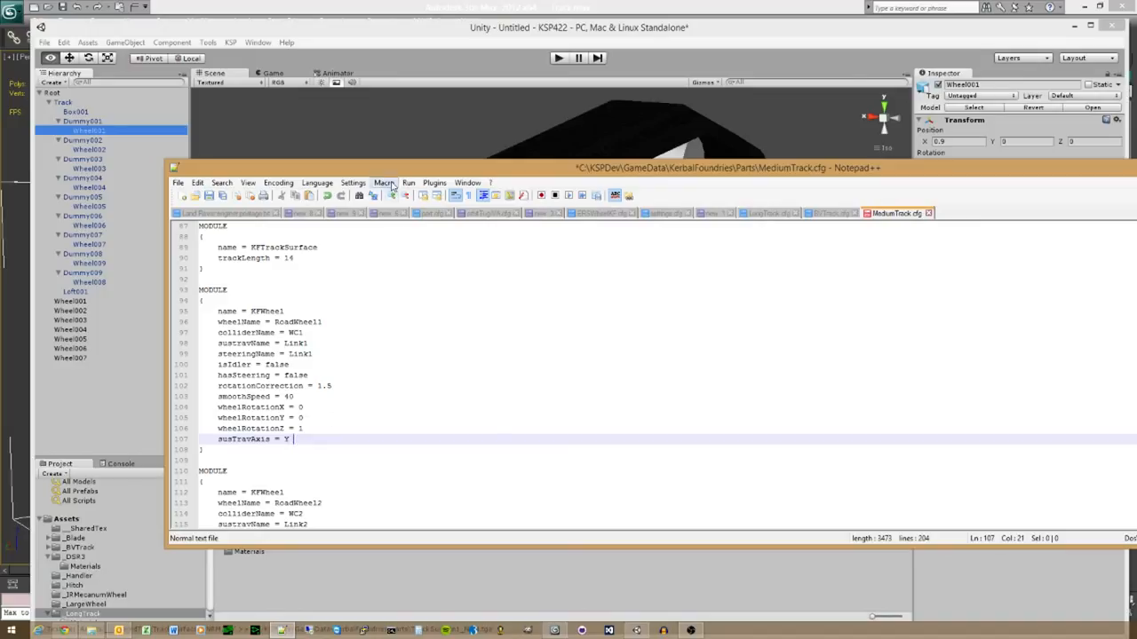
pyautogui.moveTo(391, 171); pyautogui.dragTo(480, 366)
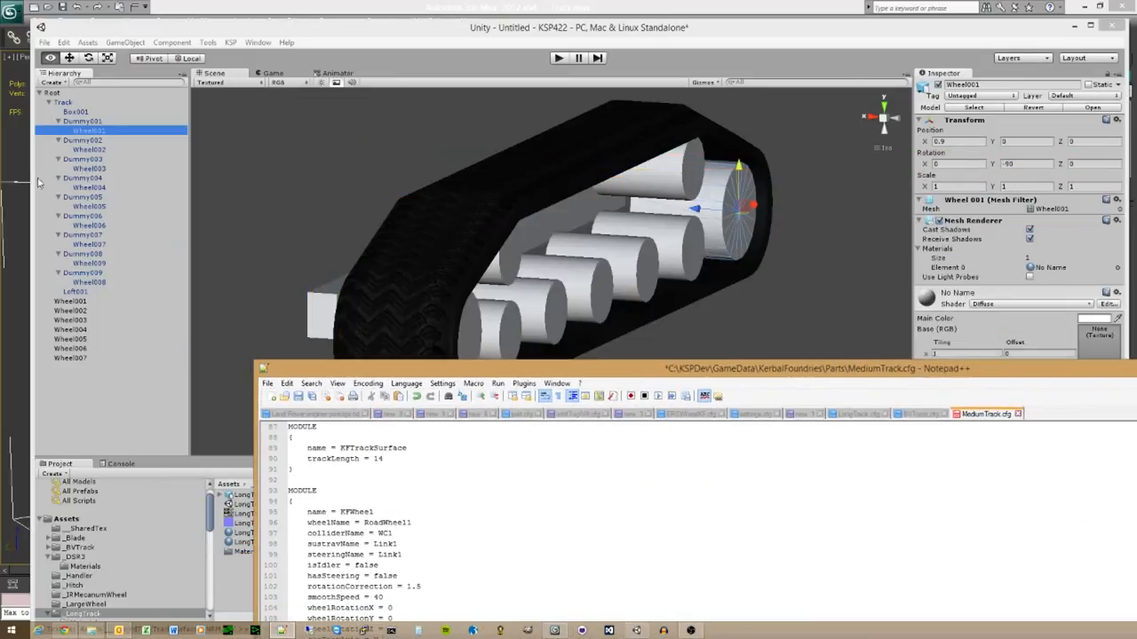
pyautogui.click(85, 122)
pyautogui.moveTo(685, 178); pyautogui.dragTo(687, 196)
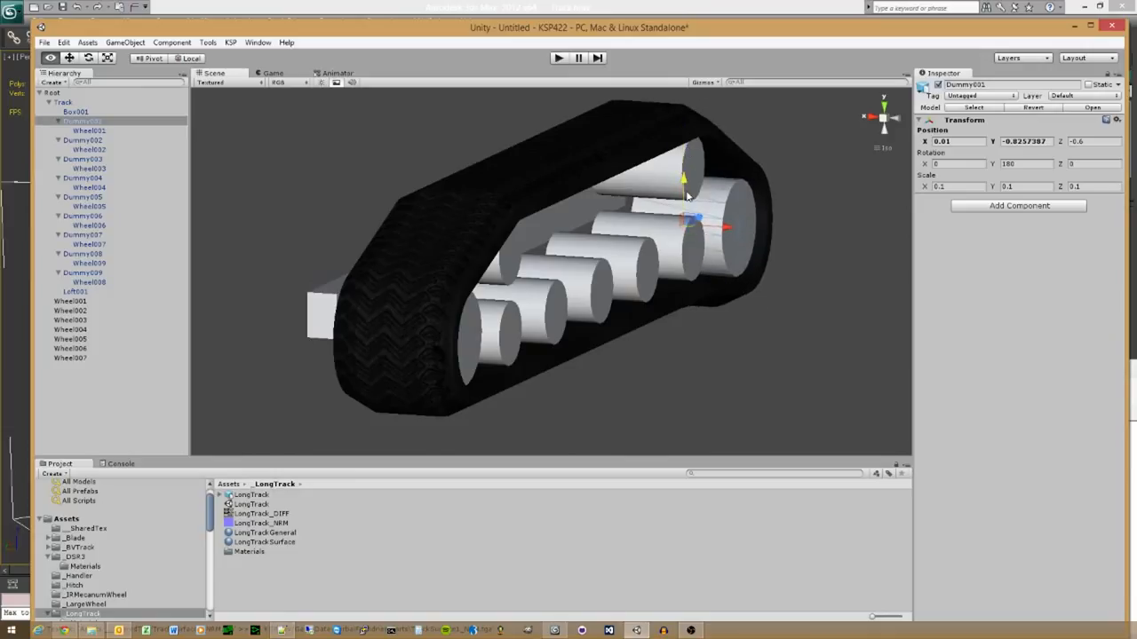
pyautogui.hotkey('ctrl', 'z')
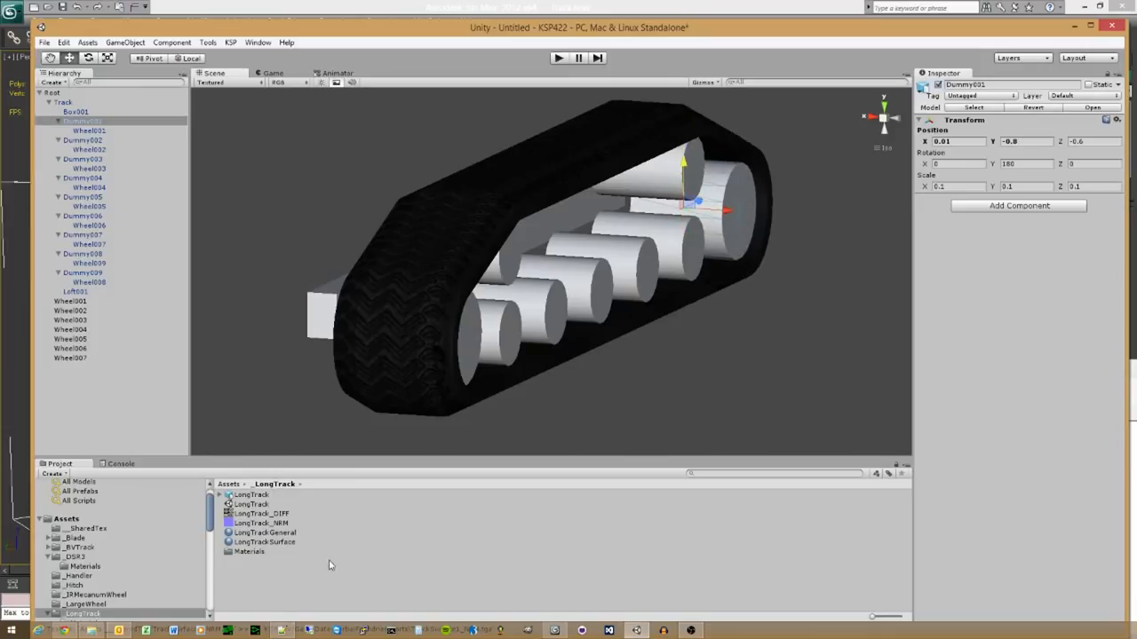
pyautogui.click(284, 632)
# Step: Delete all KFWheel modules from RoadWheel2 through SprocketR in MediumTrack.cfg, keeping only the RoadWheel1 module
pyautogui.moveTo(487, 371); pyautogui.dragTo(373, 109)
pyautogui.scroll(-20, 255, 388)
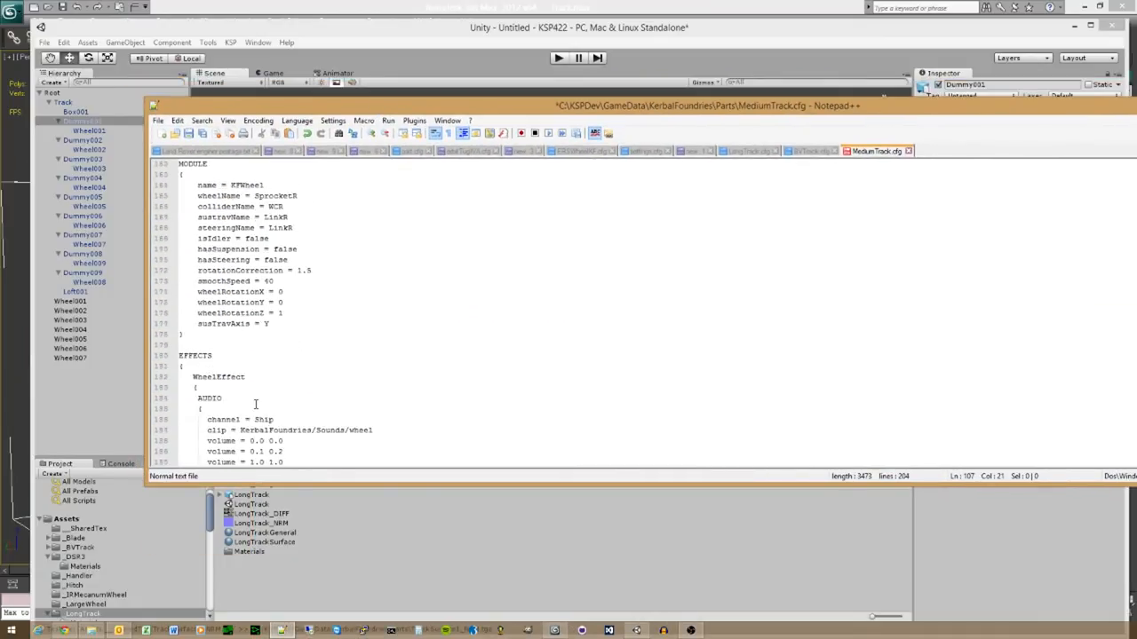
pyautogui.scroll(3, 224, 332)
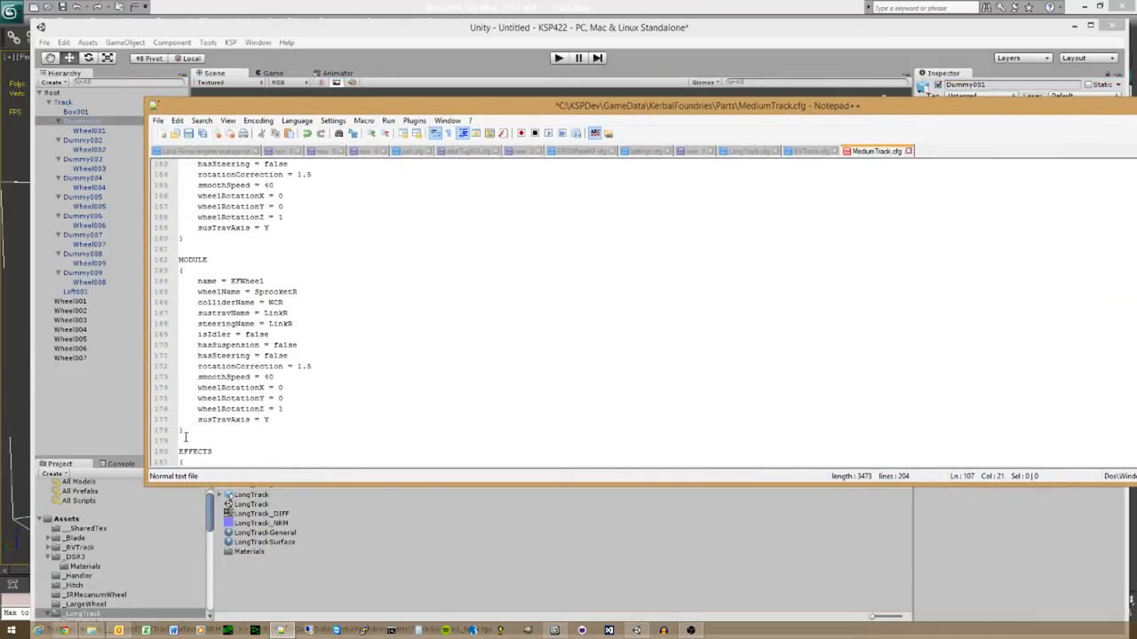
pyautogui.moveTo(189, 431); pyautogui.dragTo(145, 378)
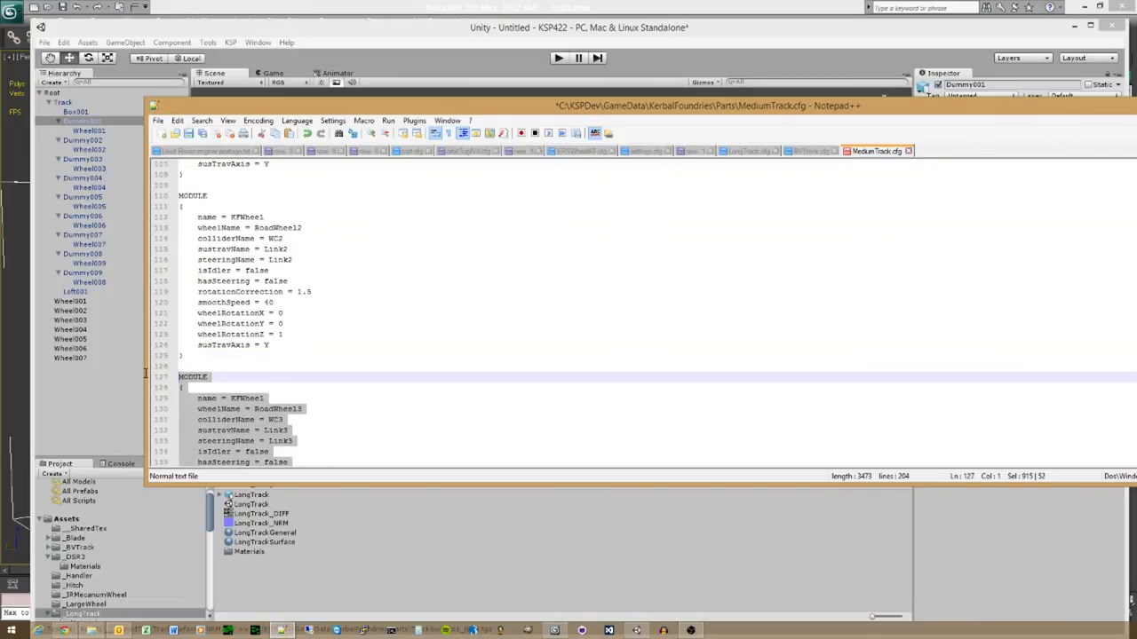
pyautogui.press('Delete')
pyautogui.scroll(-1, 233, 374)
pyautogui.scroll(10, 235, 392)
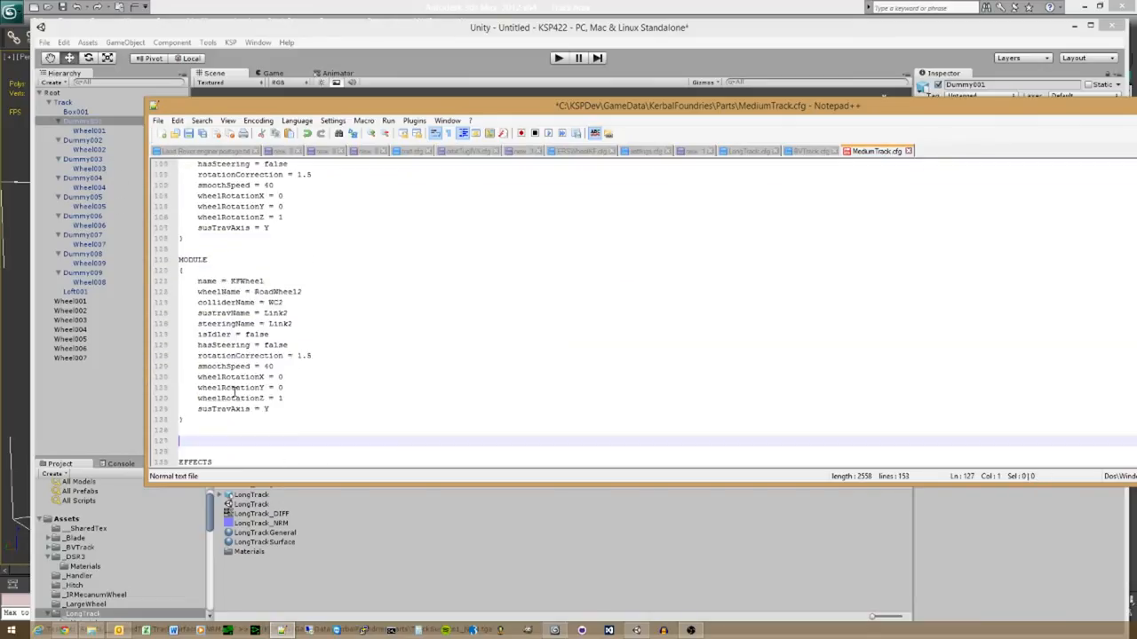
pyautogui.scroll(-7, 235, 393)
pyautogui.scroll(-1, 235, 393)
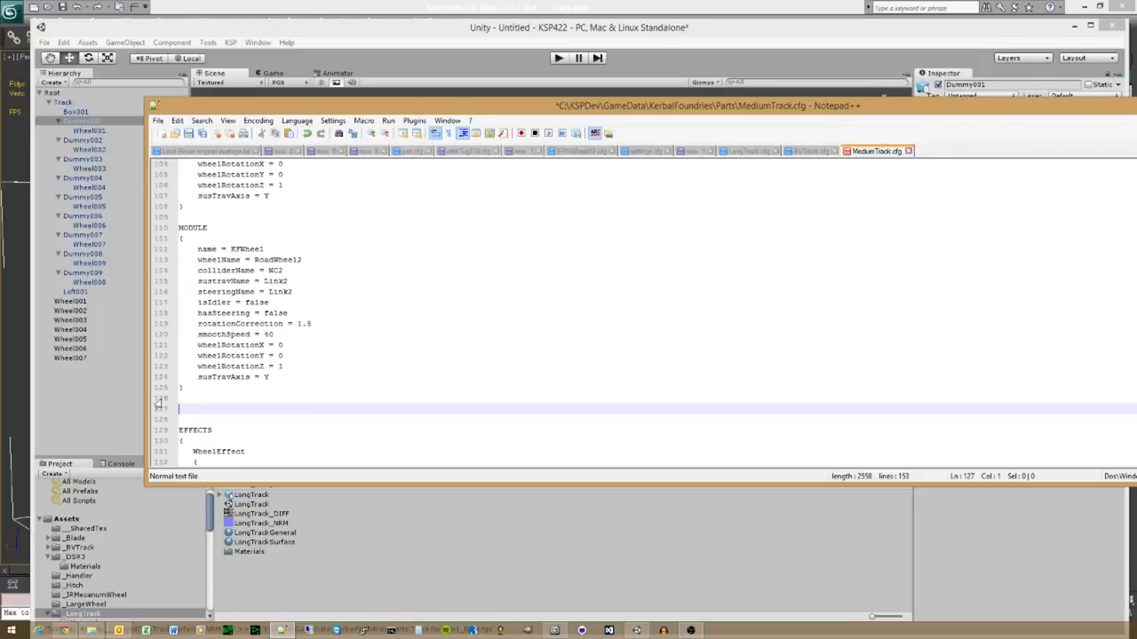
pyautogui.moveTo(157, 391); pyautogui.dragTo(149, 233)
pyautogui.press('Delete')
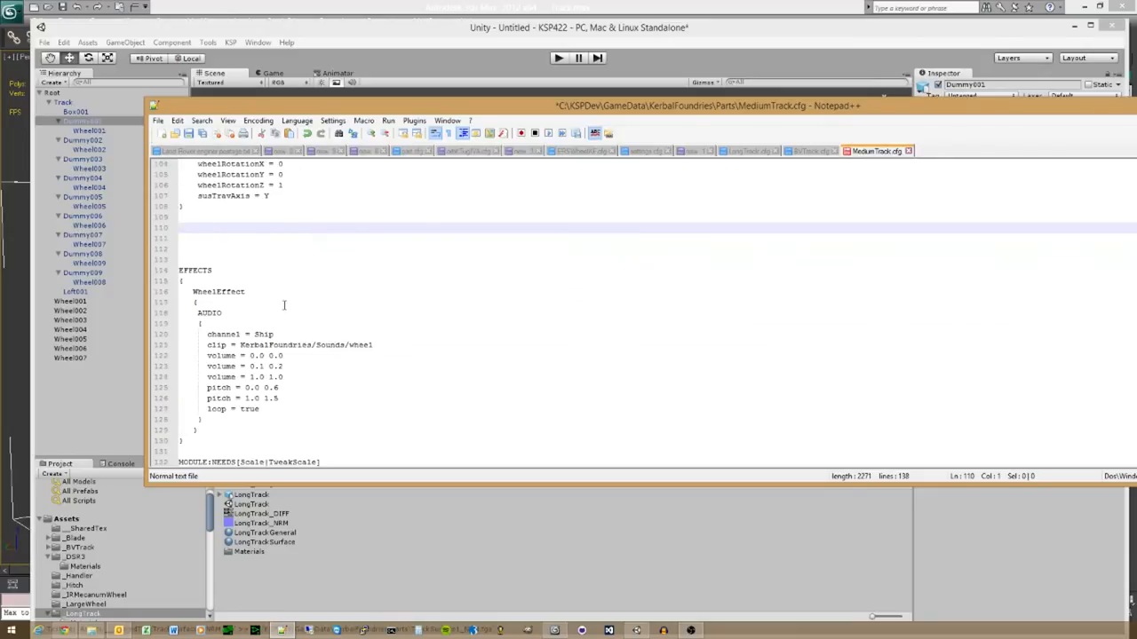
# Step: Set the wheelName of the remaining KFWheel module to Wheel00
pyautogui.scroll(9, 272, 359)
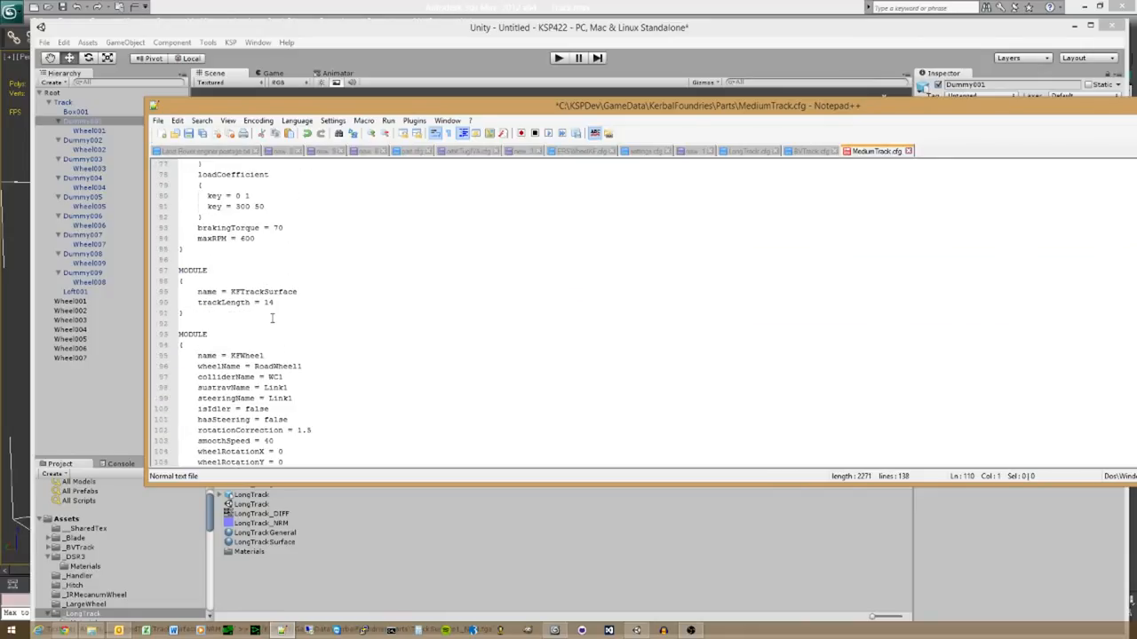
pyautogui.click(311, 369)
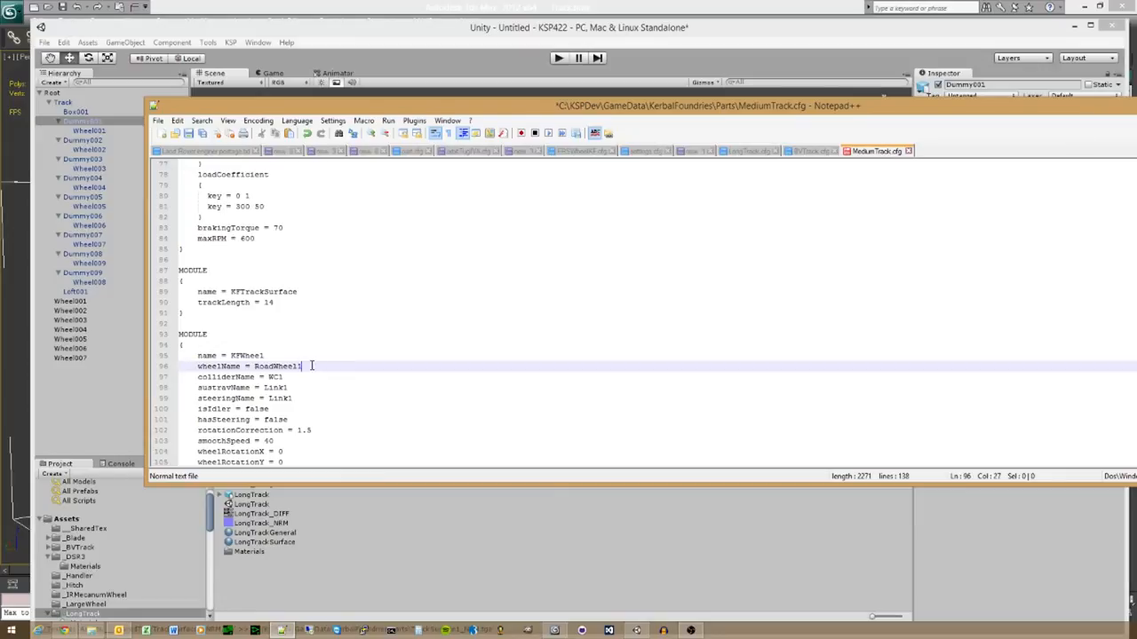
pyautogui.doubleClick(307, 366)
pyautogui.write('W')
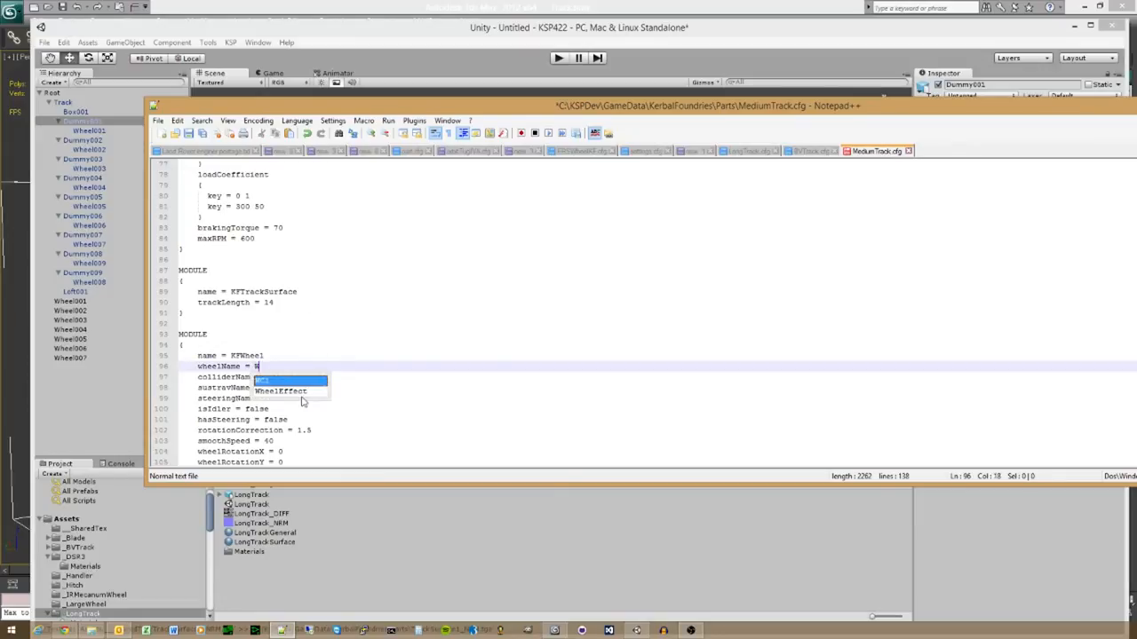
pyautogui.write('hee')
pyautogui.write('l100')
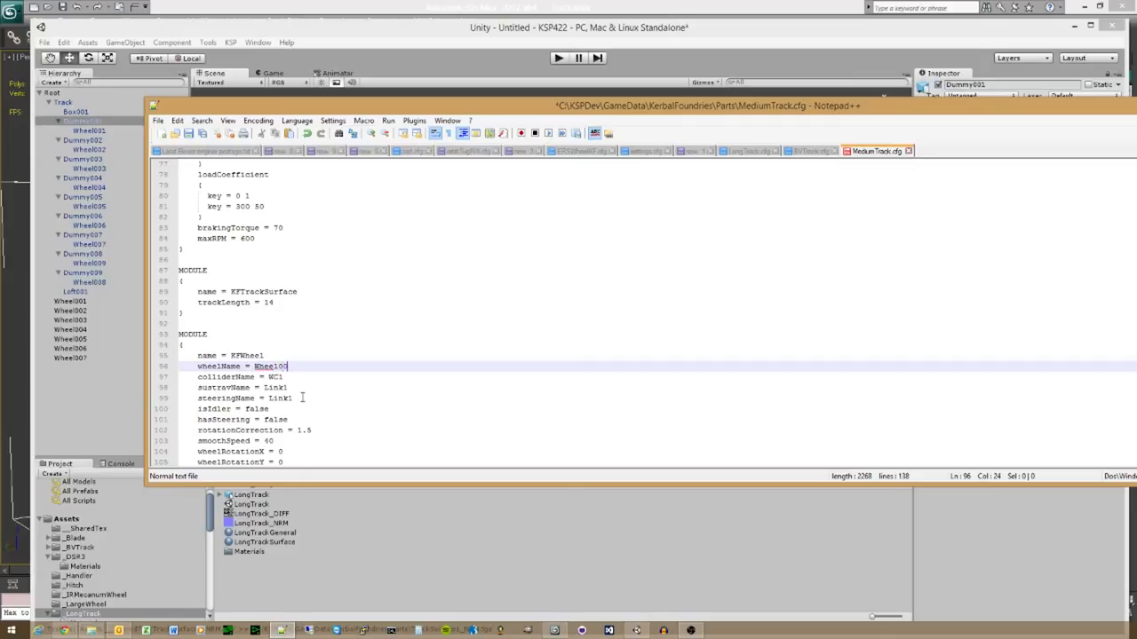
pyautogui.press('Down')
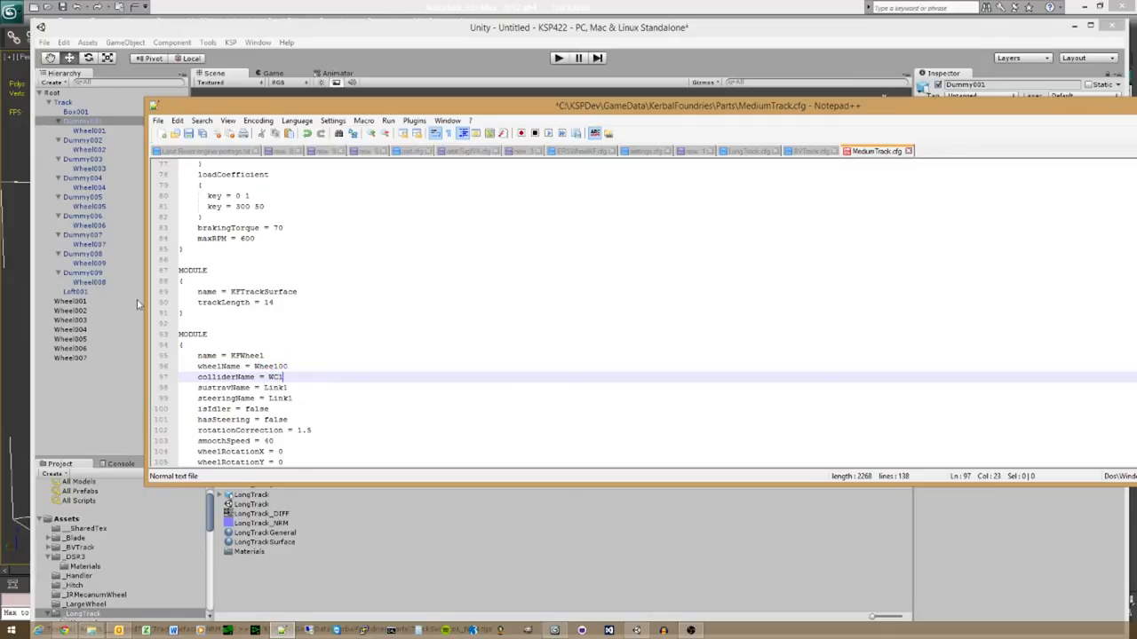
# Step: Switch to Unity and rename the wheel collider objects Wheel001 and Wheel002 as WC001 and WC002
pyautogui.click(71, 301)
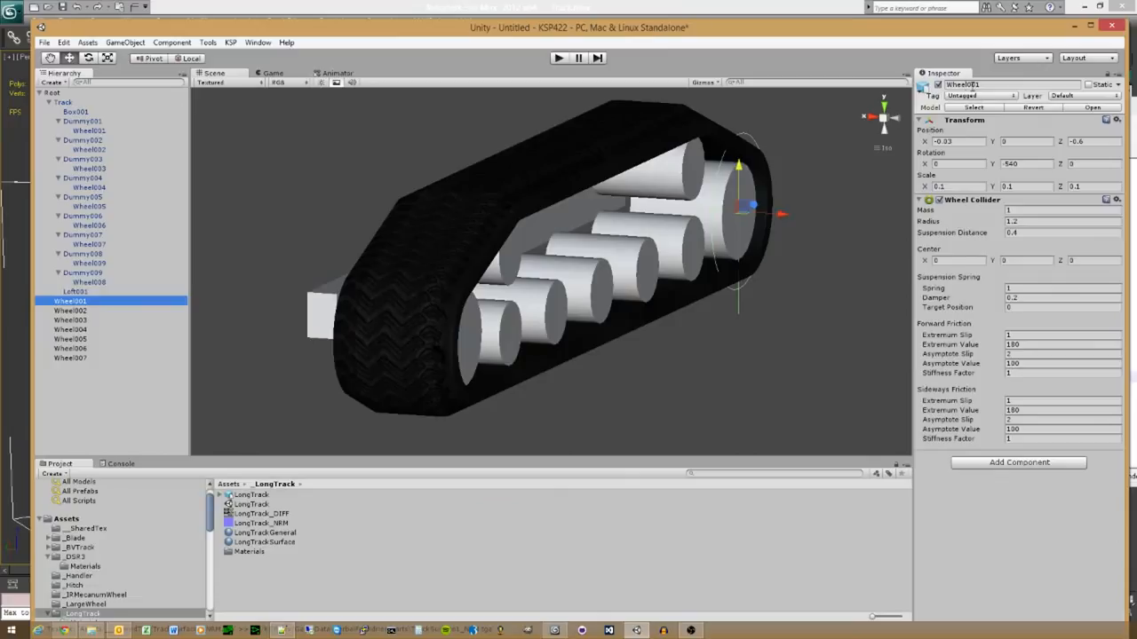
pyautogui.moveTo(968, 84); pyautogui.dragTo(952, 86)
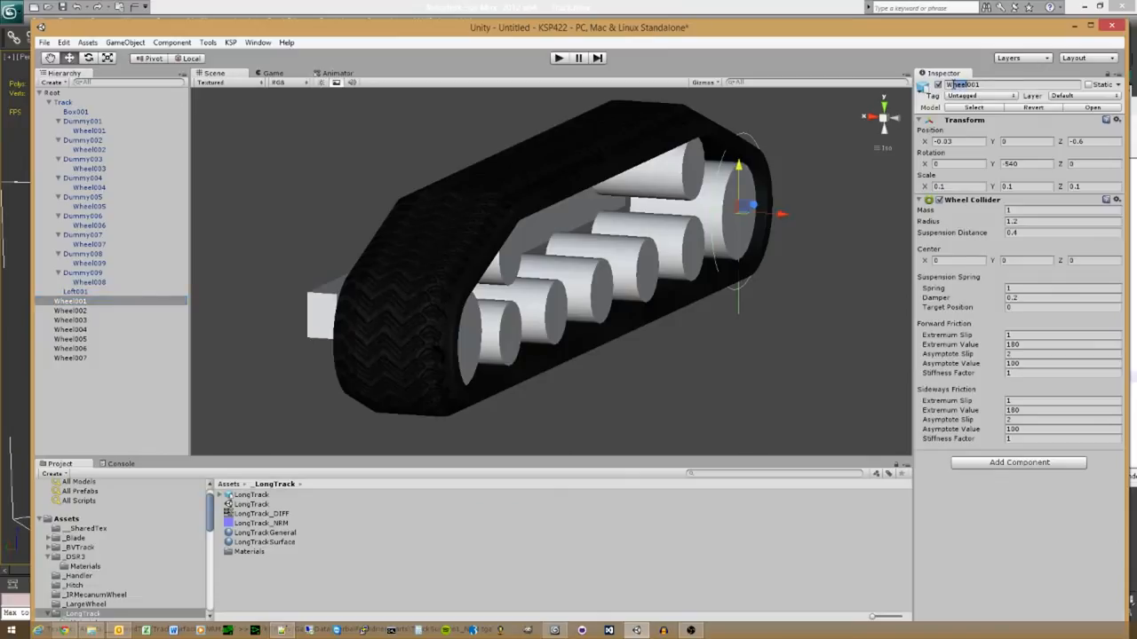
pyautogui.write('C')
pyautogui.press('Return')
pyautogui.click(97, 321)
pyautogui.click(84, 311)
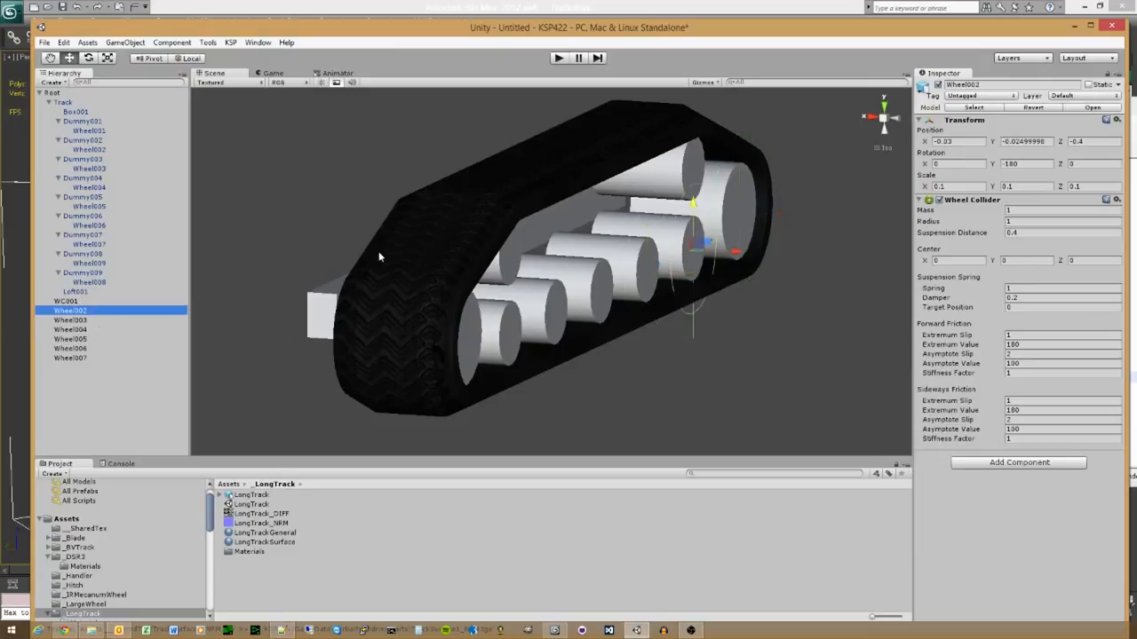
pyautogui.moveTo(970, 84); pyautogui.dragTo(959, 86)
pyautogui.write('C')
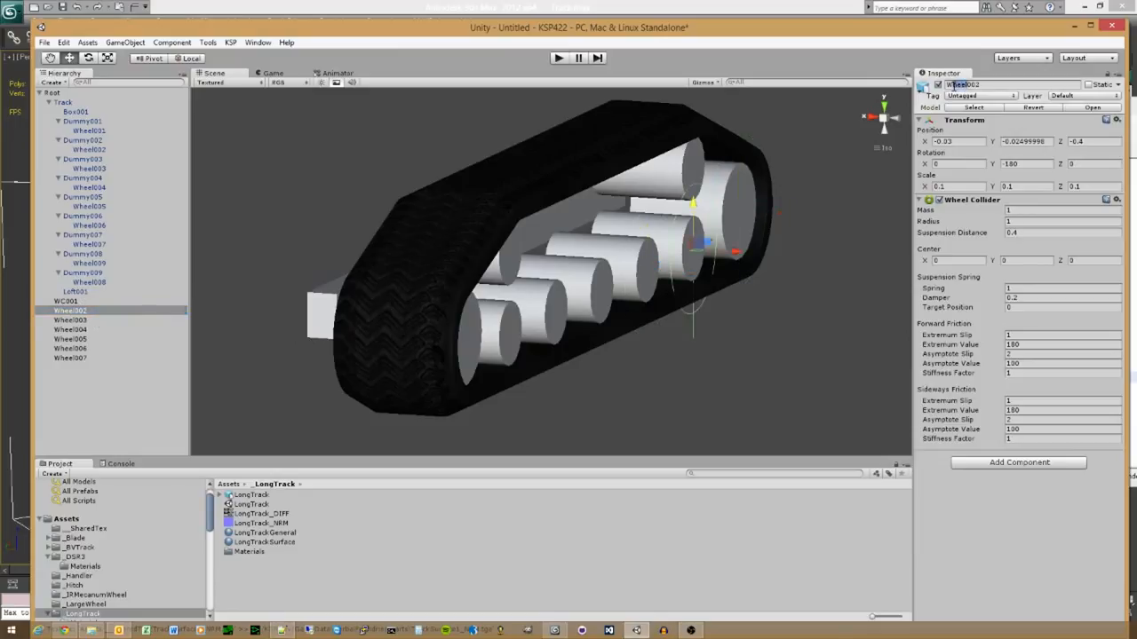
pyautogui.press('Return')
# Step: Rename the wheel collider objects Wheel003 and Wheel004 as WC003 and WC004
pyautogui.click(76, 321)
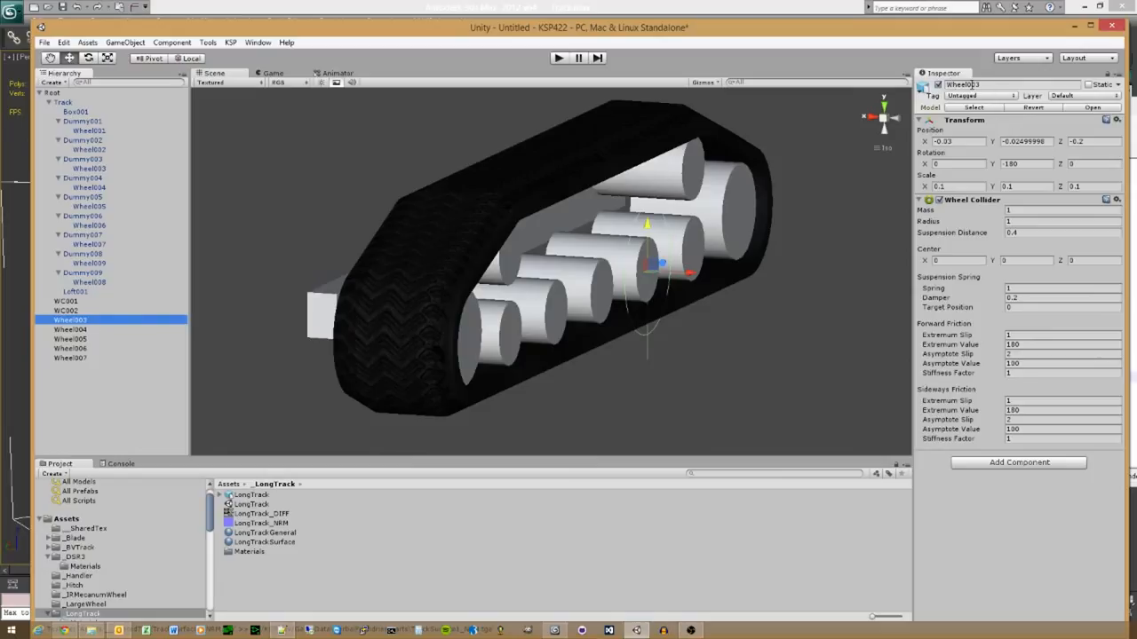
pyautogui.moveTo(967, 85); pyautogui.dragTo(953, 85)
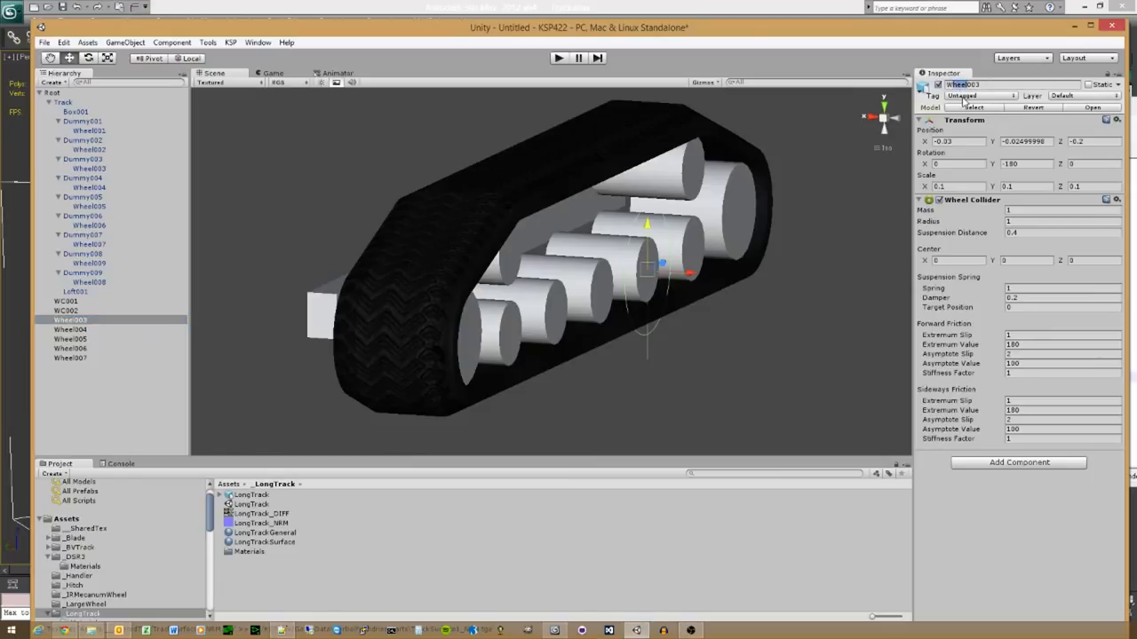
pyautogui.write('C')
pyautogui.press('Return')
pyautogui.click(70, 330)
pyautogui.moveTo(968, 84); pyautogui.dragTo(954, 86)
pyautogui.write('C')
pyautogui.press('Return')
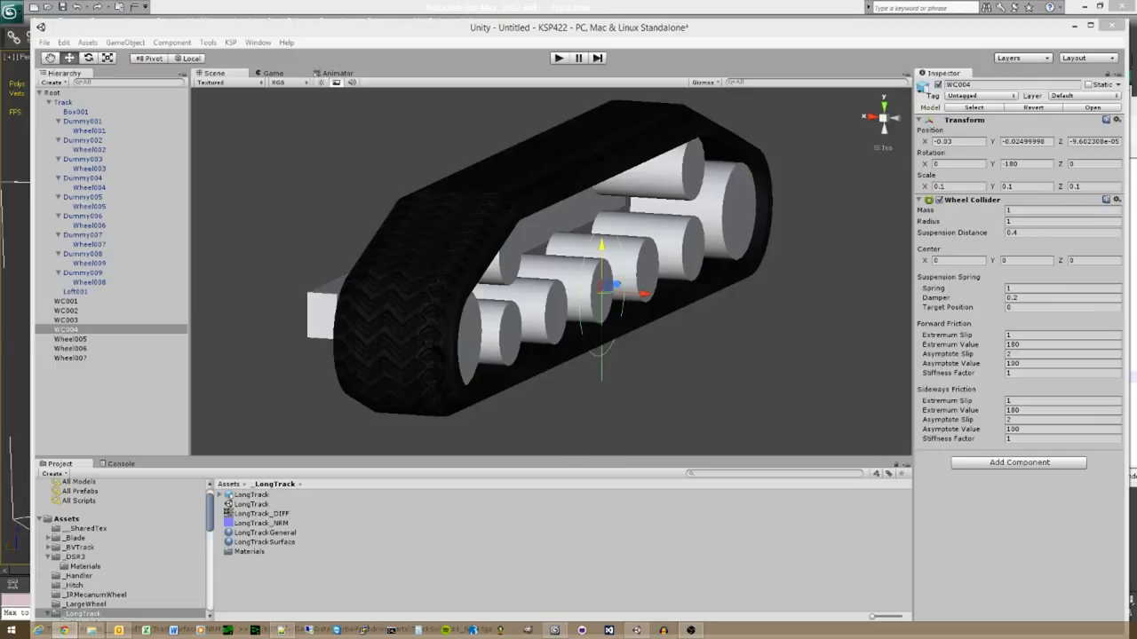
# Step: Rename the wheel collider objects Wheel005 and Wheel006 as WC005 and WC006
pyautogui.click(84, 339)
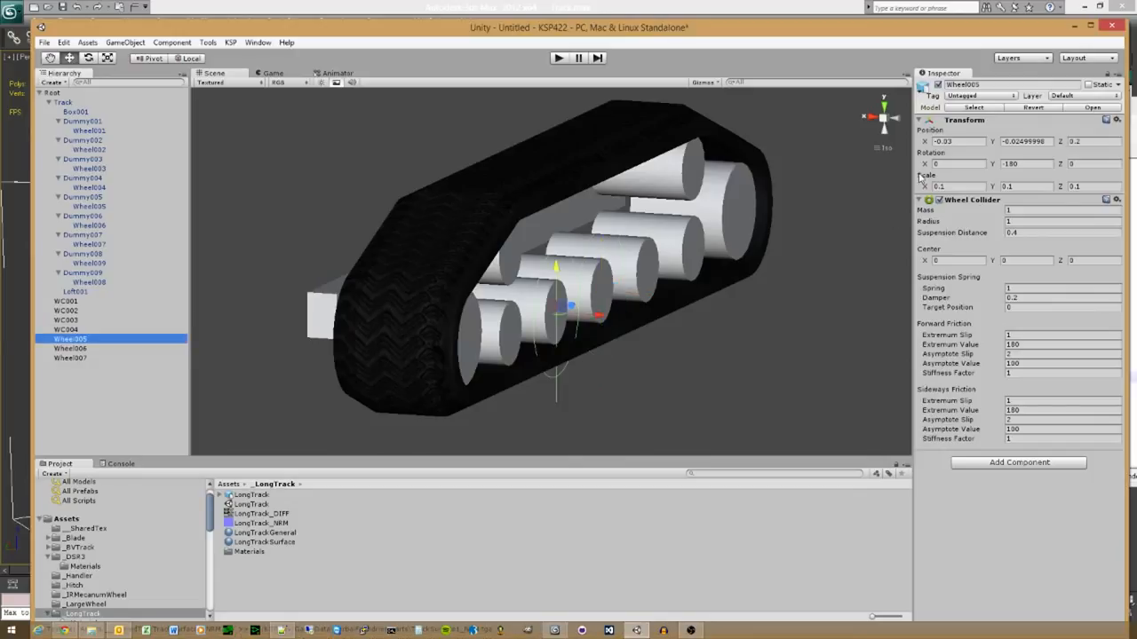
pyautogui.click(971, 84)
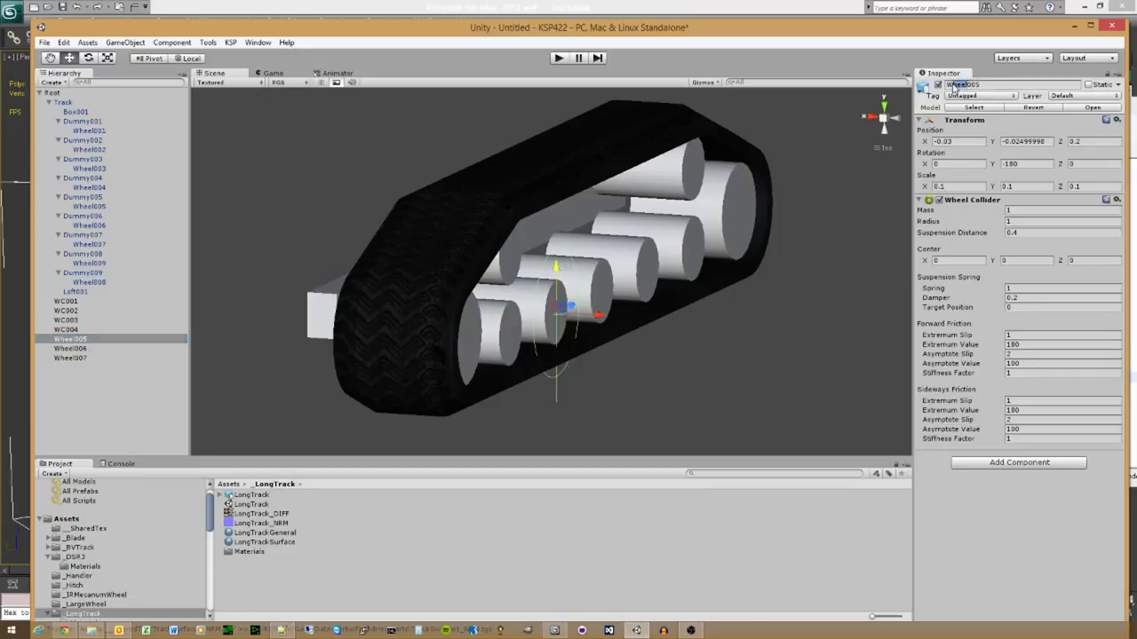
pyautogui.write('WC005')
pyautogui.press('Return')
pyautogui.click(73, 349)
pyautogui.click(967, 84)
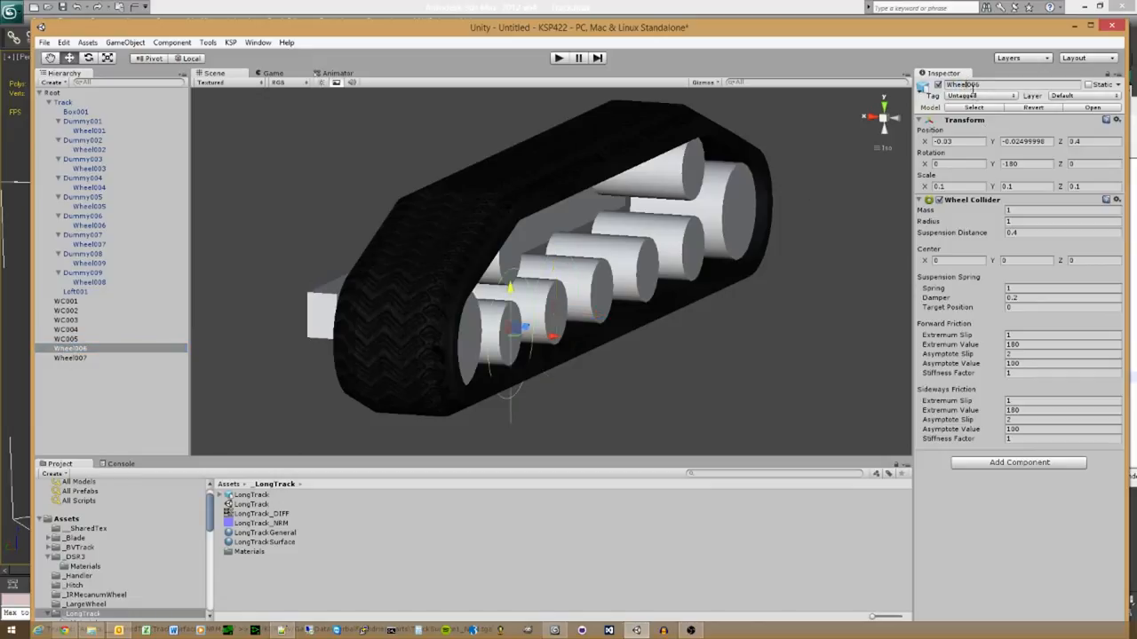
pyautogui.write('WC006')
pyautogui.press('Return')
# Step: Rename the last wheel collider object, Wheel007, as WC007
pyautogui.click(71, 358)
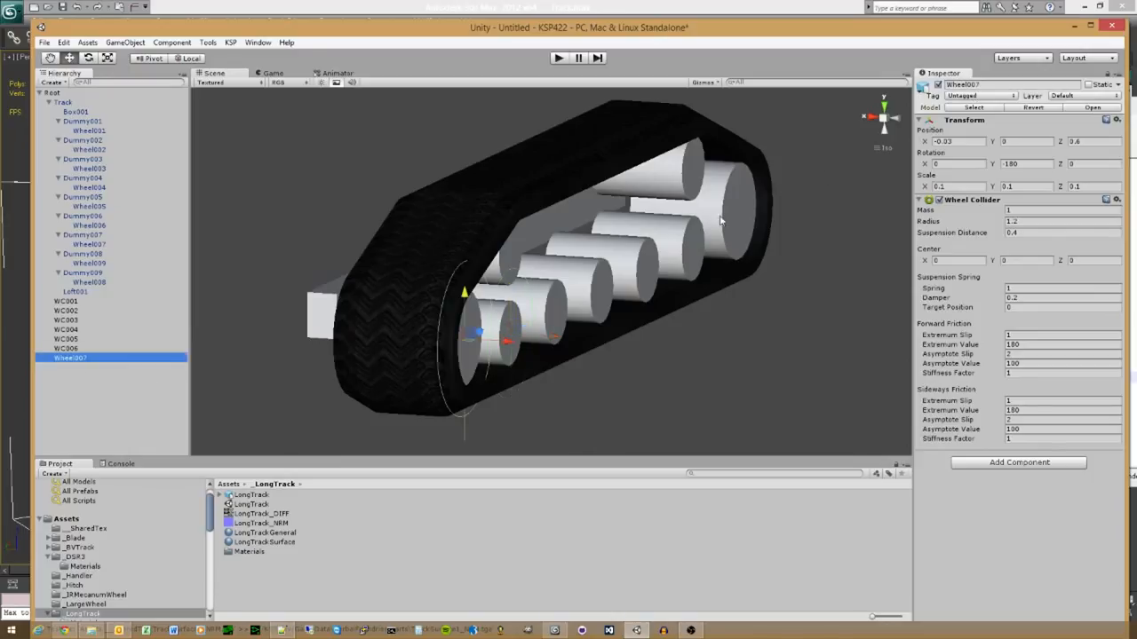
pyautogui.click(961, 84)
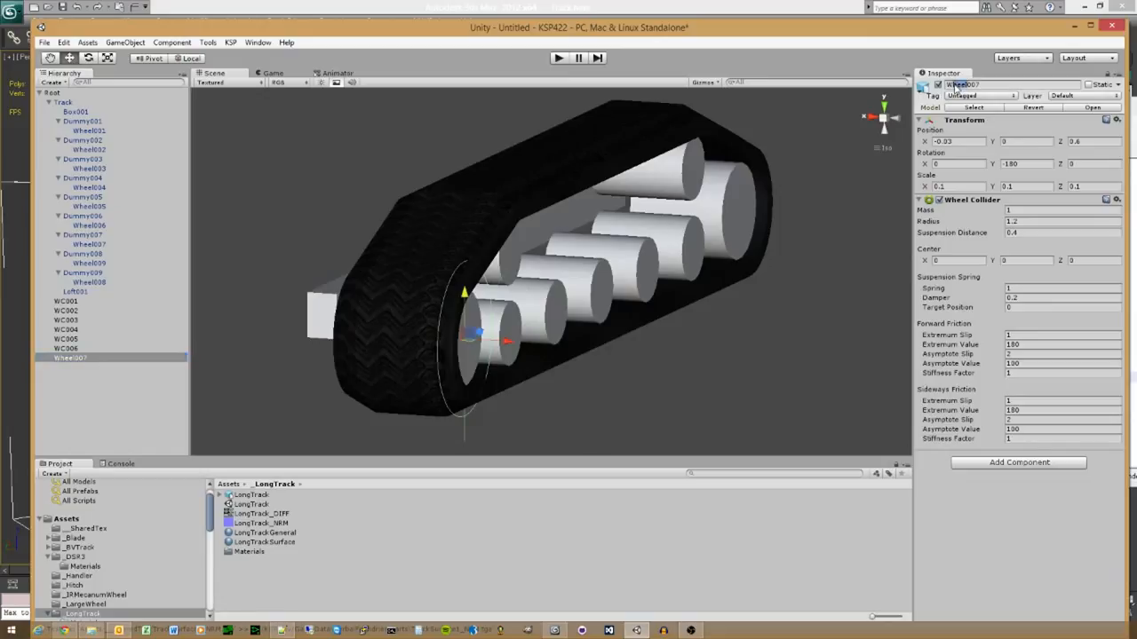
pyautogui.write('C')
pyautogui.press('Return')
pyautogui.moveTo(594, 355); pyautogui.dragTo(487, 354, button='right')
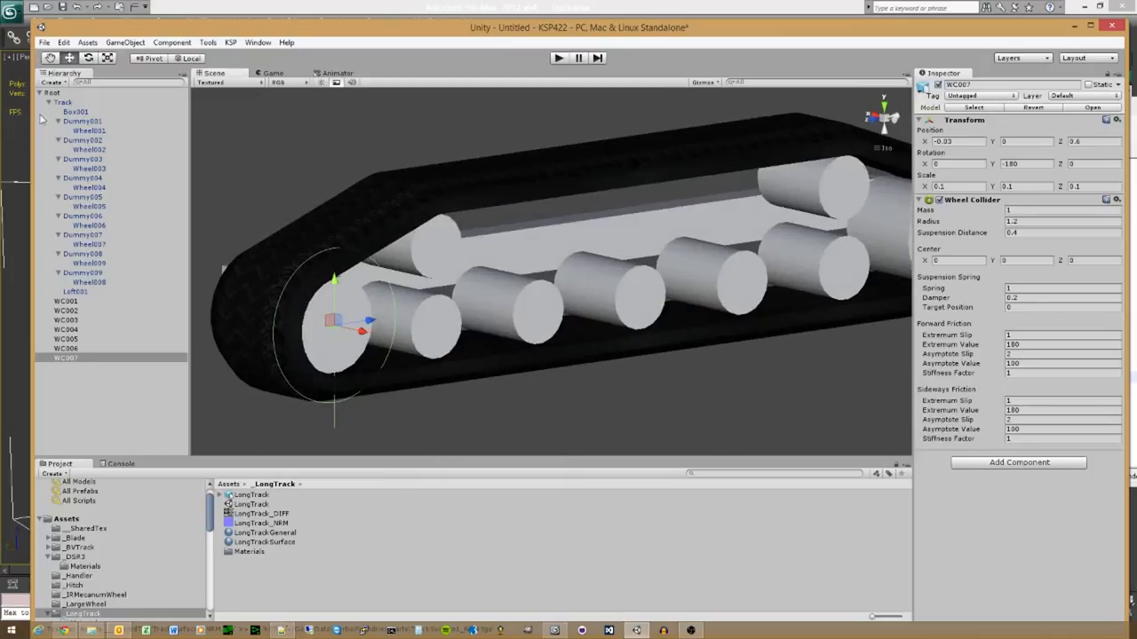
# Step: Switch to MediumTrack.cfg in Notepad++ and change the KFWheel module's colliderName to the base name WC00
pyautogui.click(54, 92)
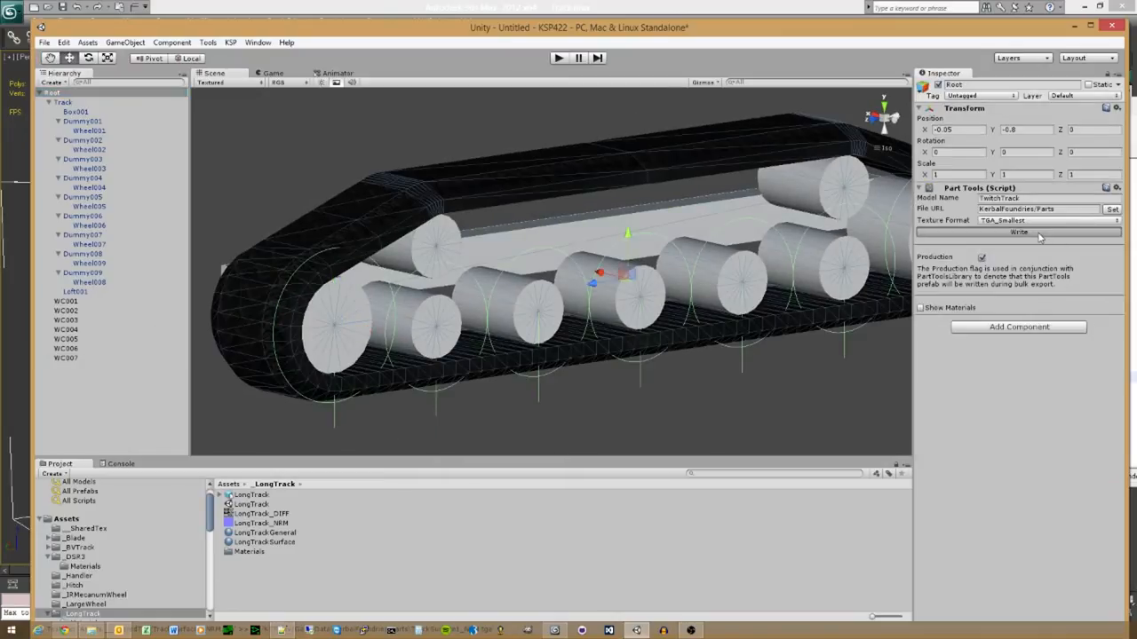
pyautogui.click(281, 631)
pyautogui.scroll(-1, 297, 355)
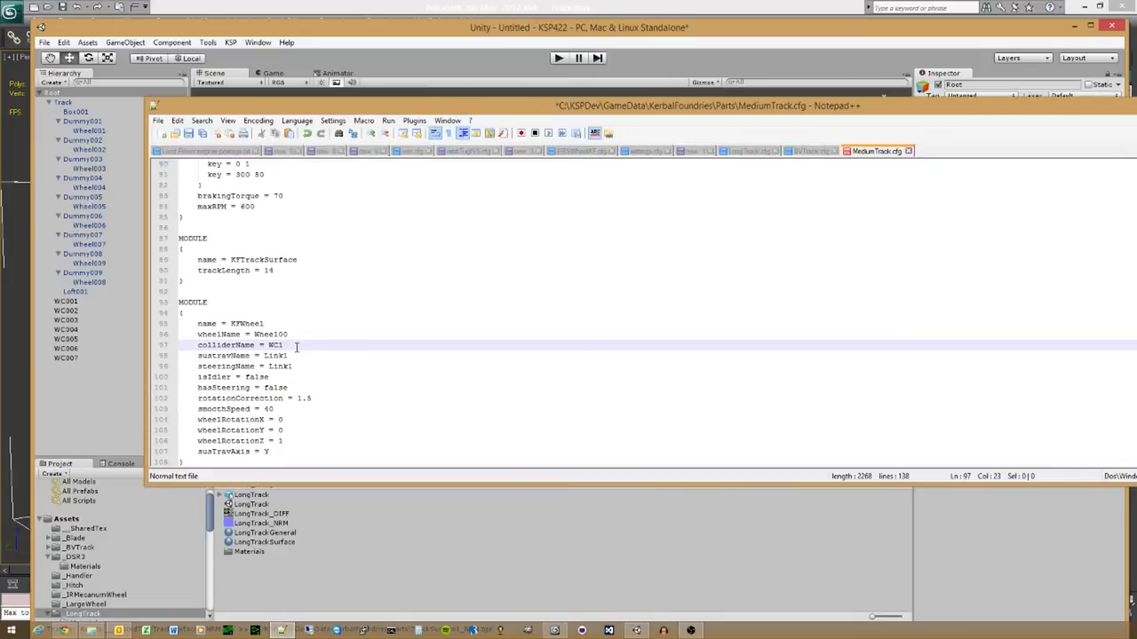
pyautogui.press('BackSpace')
pyautogui.write('00')
# Step: Set both sustravName and steeringName in the KFWheel module to the base name Dummy00
pyautogui.moveTo(291, 355); pyautogui.dragTo(263, 357)
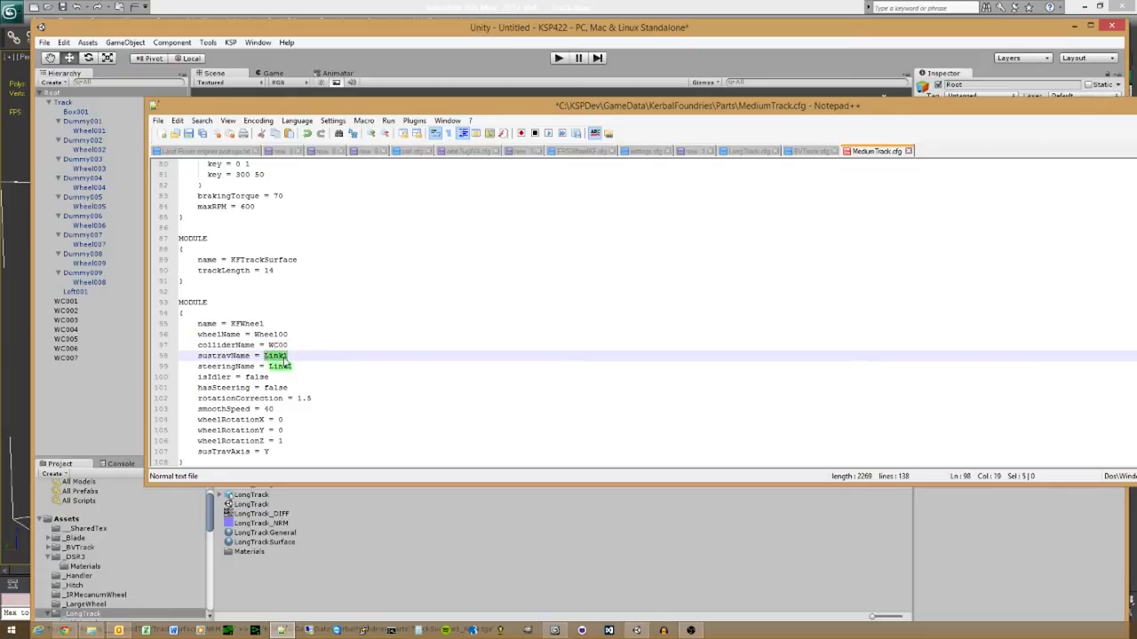
pyautogui.write('Dummy')
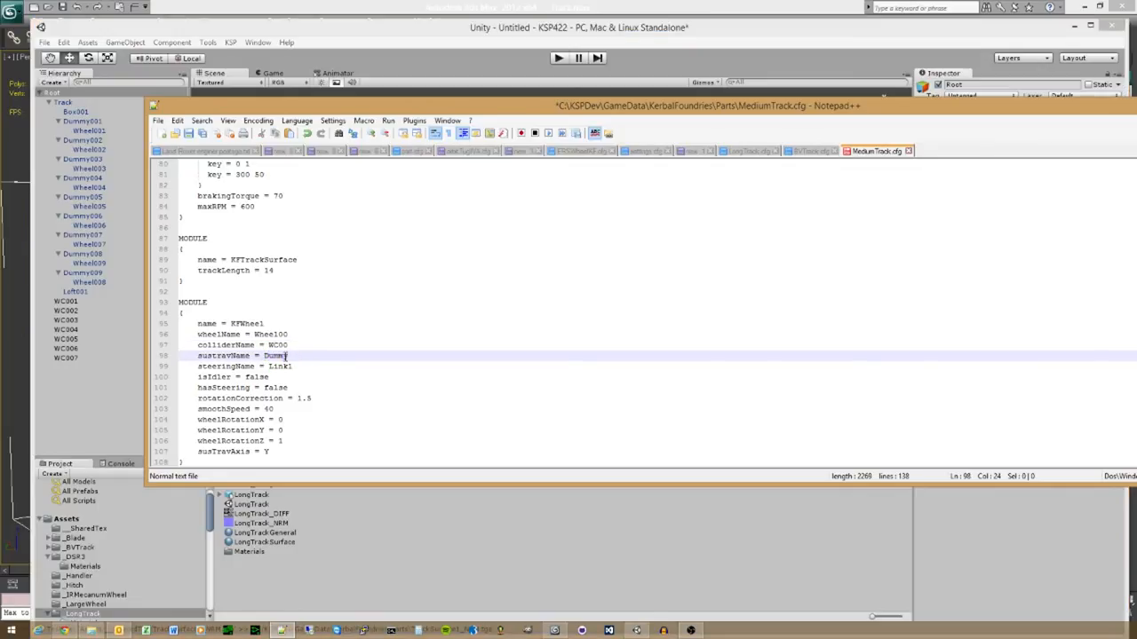
pyautogui.write('00')
pyautogui.scroll(-1, 285, 355)
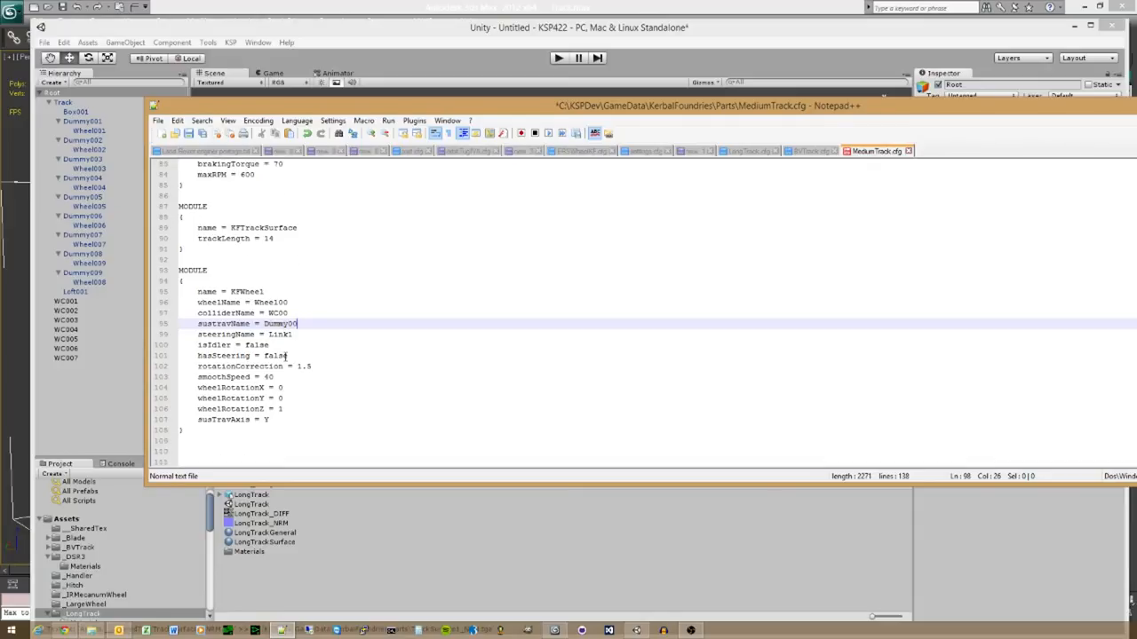
pyautogui.doubleClick(283, 334)
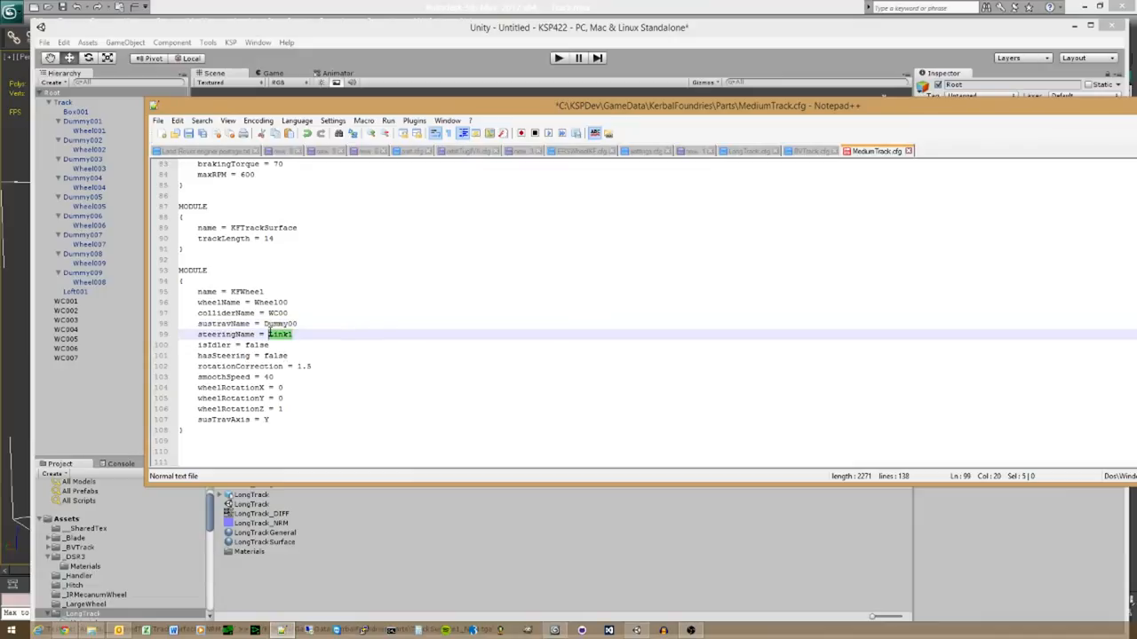
pyautogui.write('Dummy0')
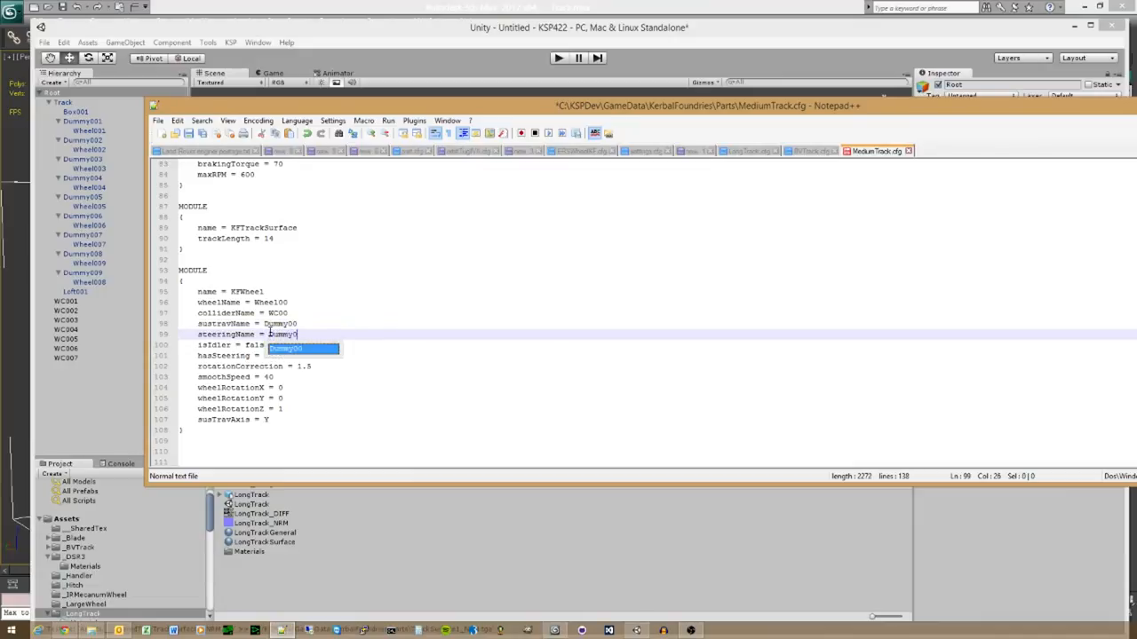
pyautogui.write('0')
pyautogui.click(359, 338)
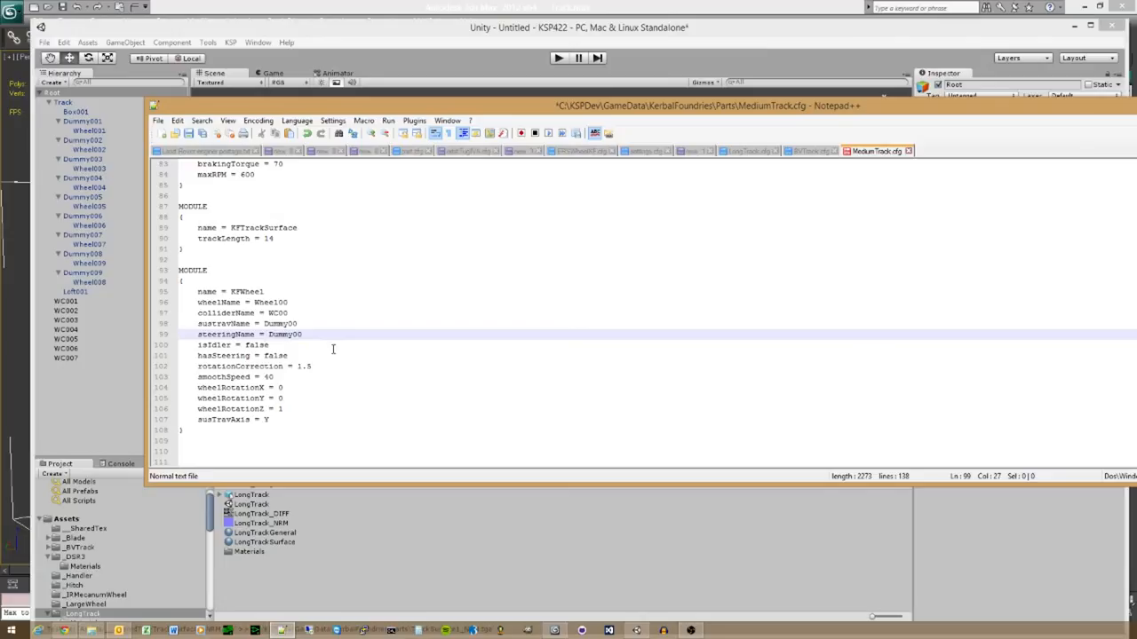
# Step: Copy the whole KFWheel module and paste four duplicates below it, before the EFFECTS block
pyautogui.scroll(-1, 329, 386)
pyautogui.moveTo(192, 398); pyautogui.dragTo(128, 239)
pyautogui.hotkey('ctrl', 'c')
pyautogui.click(202, 419)
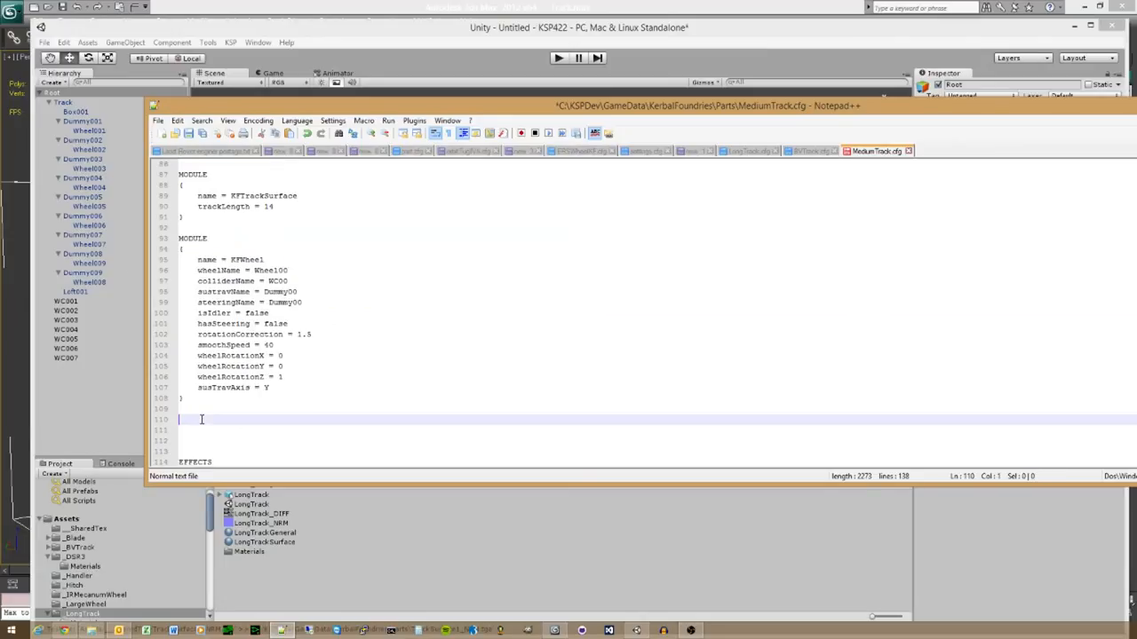
pyautogui.hotkey('ctrl', 'v')
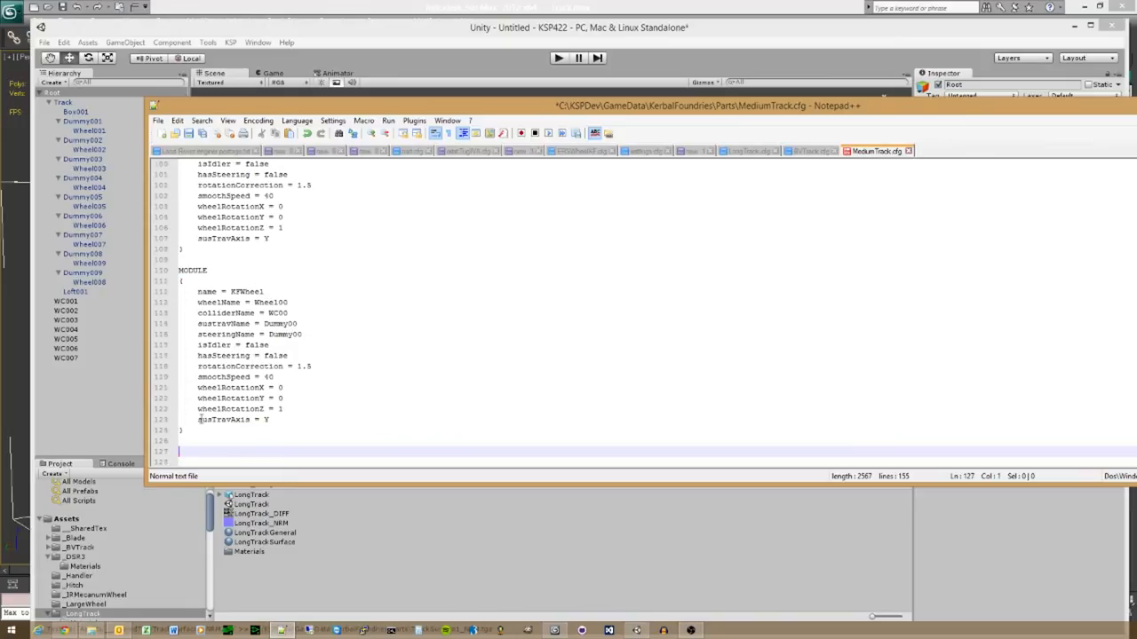
pyautogui.hotkey('ctrl', 'v')
pyautogui.hotkey('ctrl', 'v')
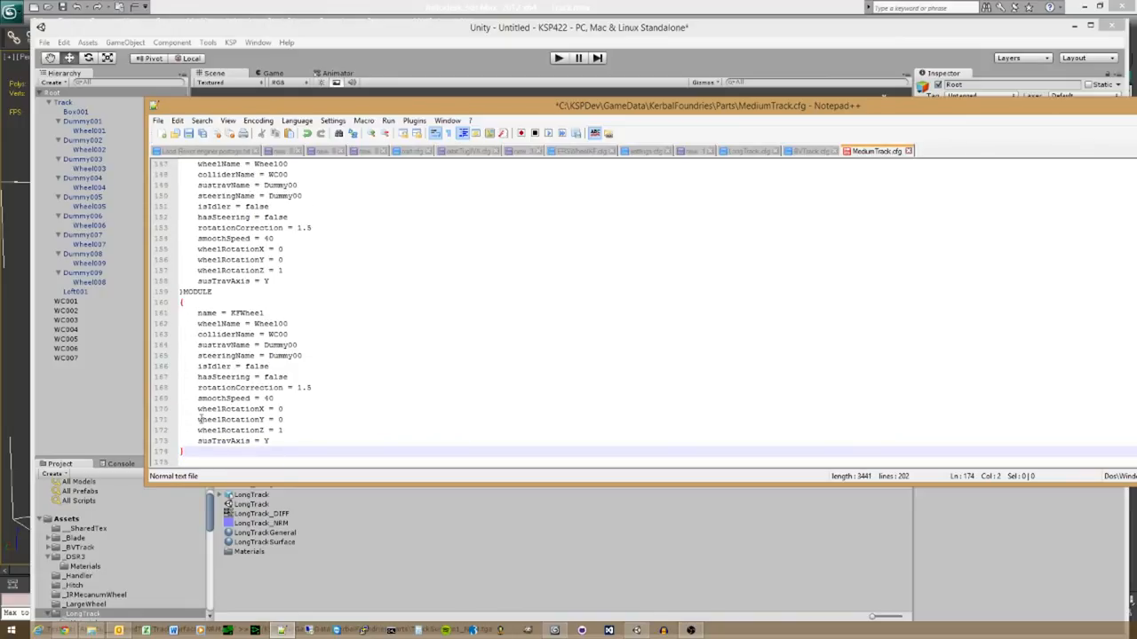
# Step: Separate the last pasted KFWheel module from the preceding closing brace with a blank line
pyautogui.press('Up')
pyautogui.press('Up')
pyautogui.press('Up')
pyautogui.press('Up')
pyautogui.press('Up')
pyautogui.press('Up')
pyautogui.press('Up')
pyautogui.press('Up')
pyautogui.press('Up')
pyautogui.press('Up')
pyautogui.press('Up')
pyautogui.press('Up')
pyautogui.press('Up')
pyautogui.press('Up')
pyautogui.press('Up')
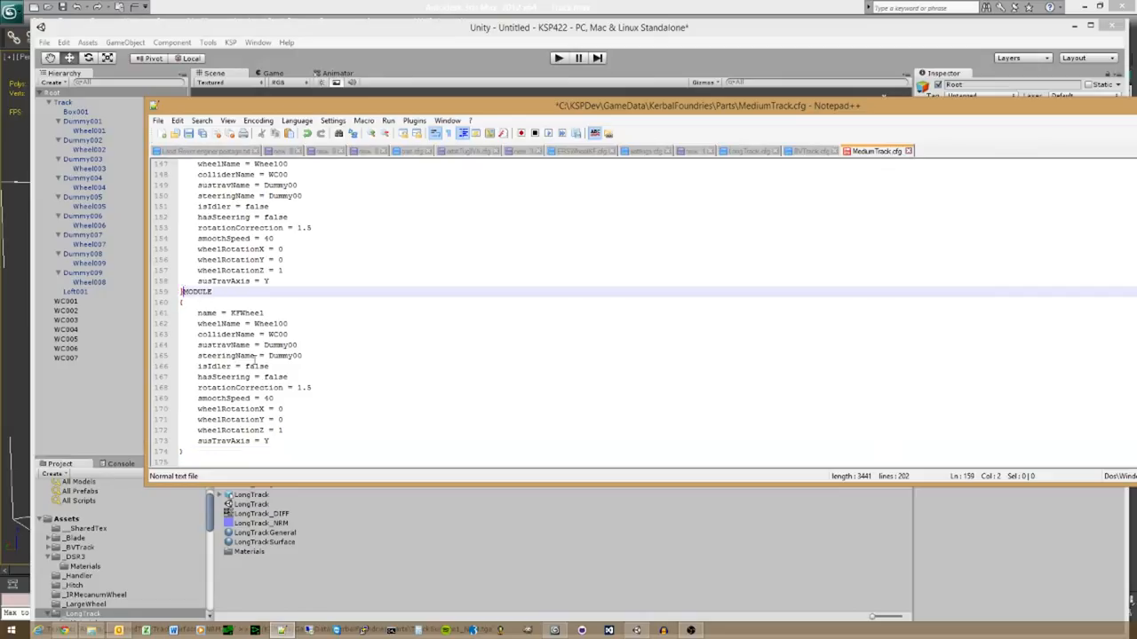
pyautogui.press('Return')
pyautogui.press('Return')
# Step: Enlarge the editor window and add two more copies of the KFWheel module before the EFFECTS block, separated by blank lines
pyautogui.scroll(20, 255, 360)
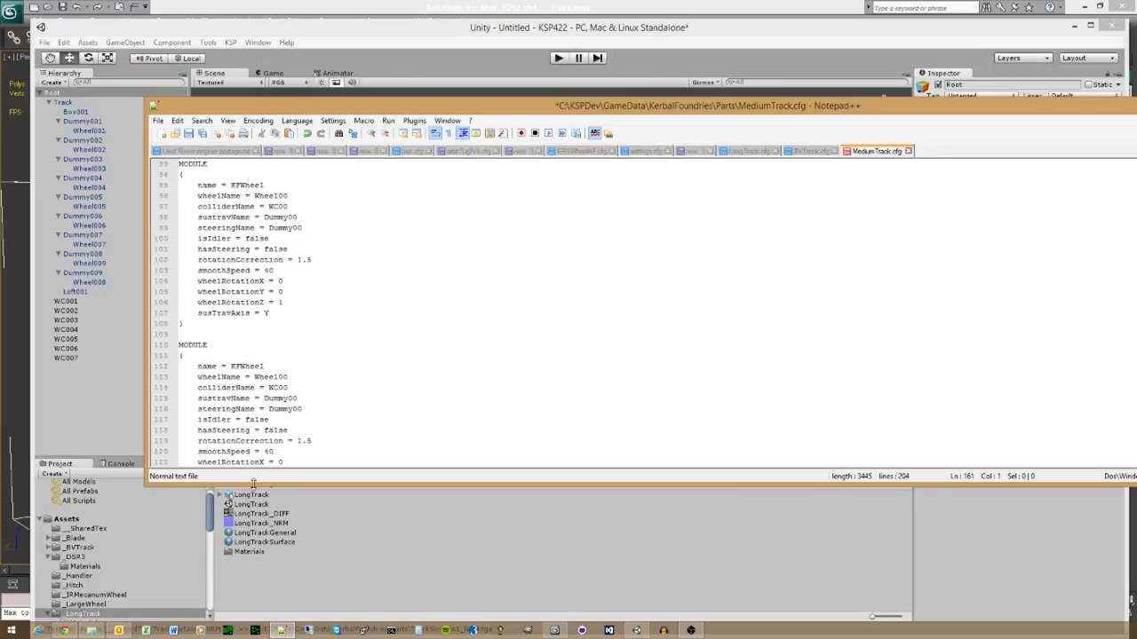
pyautogui.moveTo(254, 483); pyautogui.dragTo(254, 600)
pyautogui.scroll(-20, 254, 430)
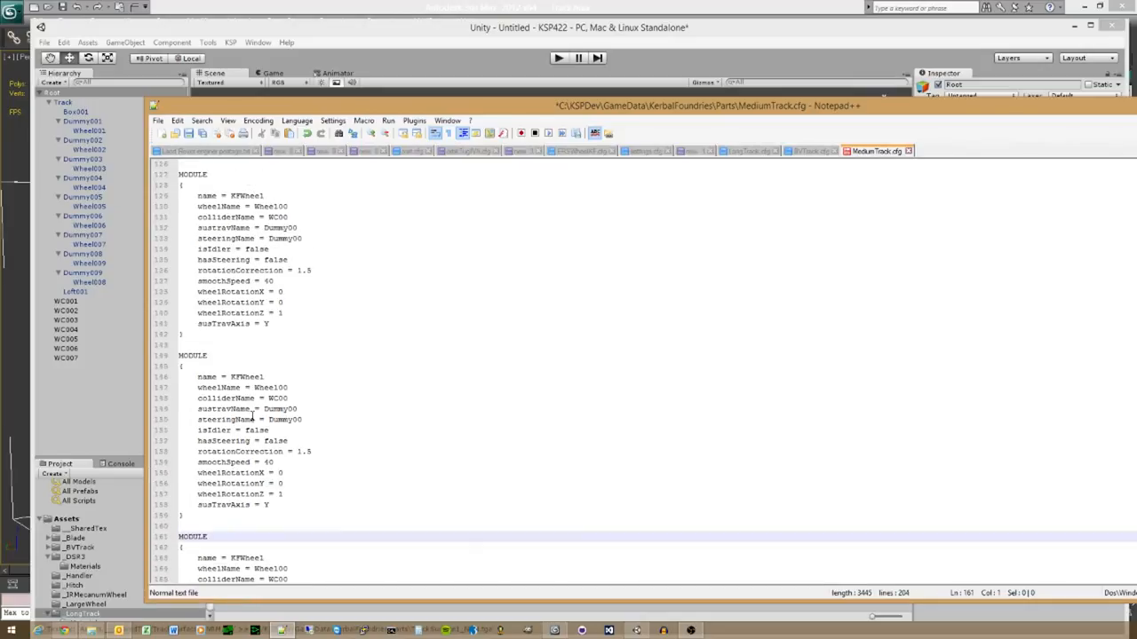
pyautogui.click(193, 325)
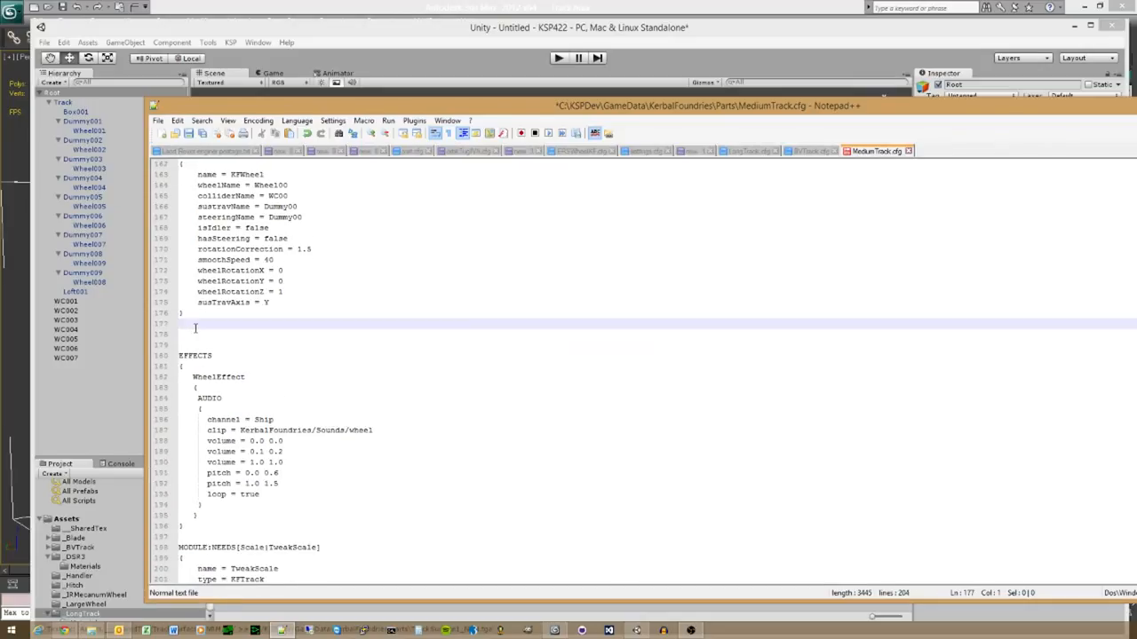
pyautogui.press('Return')
pyautogui.write('MODULE { \tname = KFWheel \twheelName = Wheel00 \tcolliderName = WC00 \tsustravName = Dummy00 \tsteeringName = Dummy00 \tisIdler = false \thasSteering = false \trotationCorrection = 1.5 \tsmoothSpeed = 40 \twheelRotationX = 0 \twheelRotationY = 0 \twheelRotationZ = 1 \tsusTravAxis = Y }')
pyautogui.scroll(-3, 190, 347)
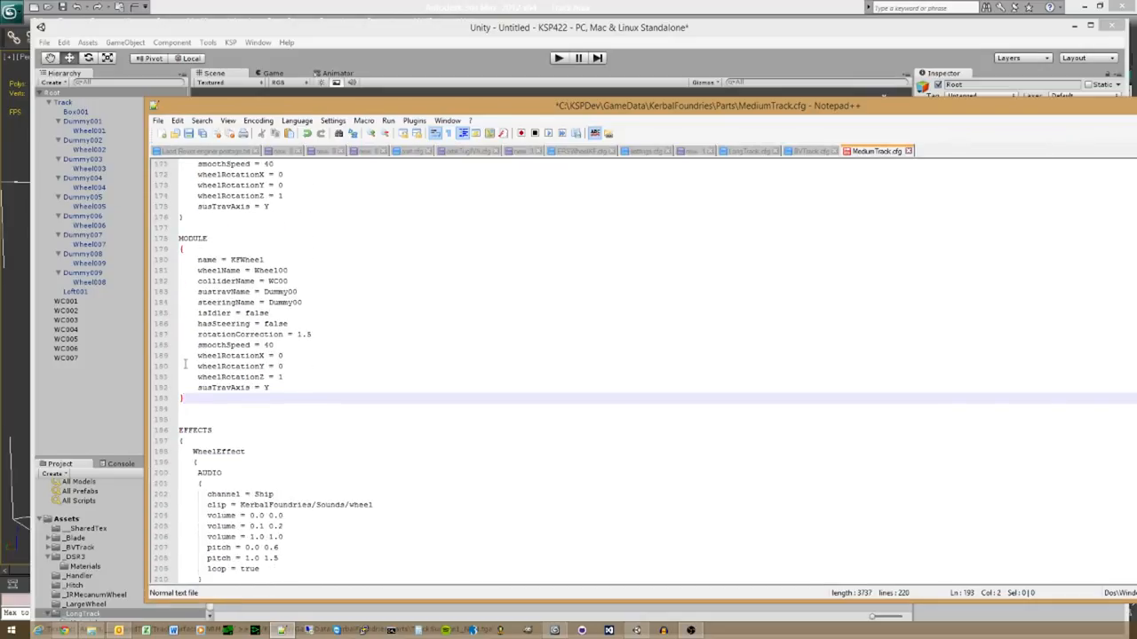
pyautogui.press('Return')
pyautogui.hotkey('ctrl', 'v')
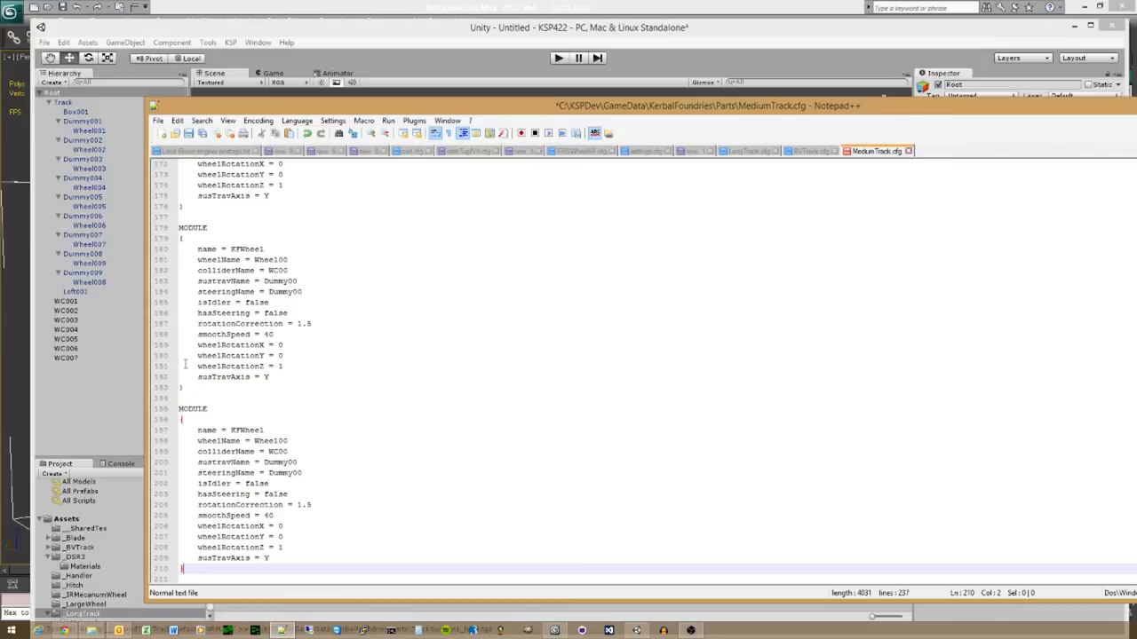
# Step: Number the first KFWheel module's names as Wheel001, WC001 and Dummy001 for both sustravName and steeringName
pyautogui.scroll(20, 185, 363)
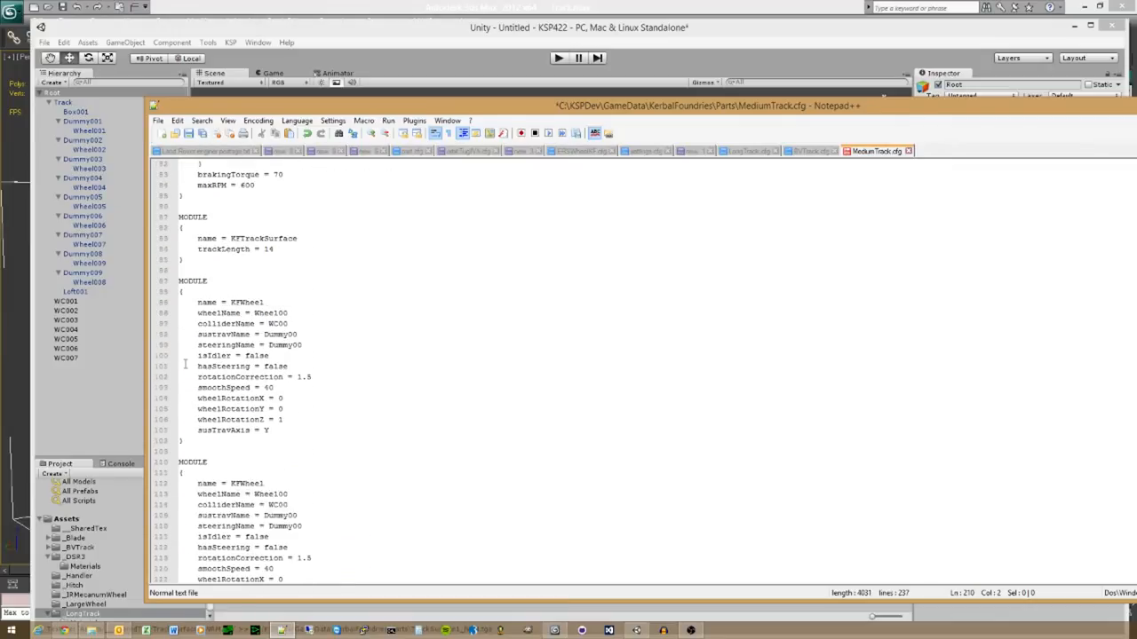
pyautogui.click(302, 317)
pyautogui.write('1')
pyautogui.press('Down')
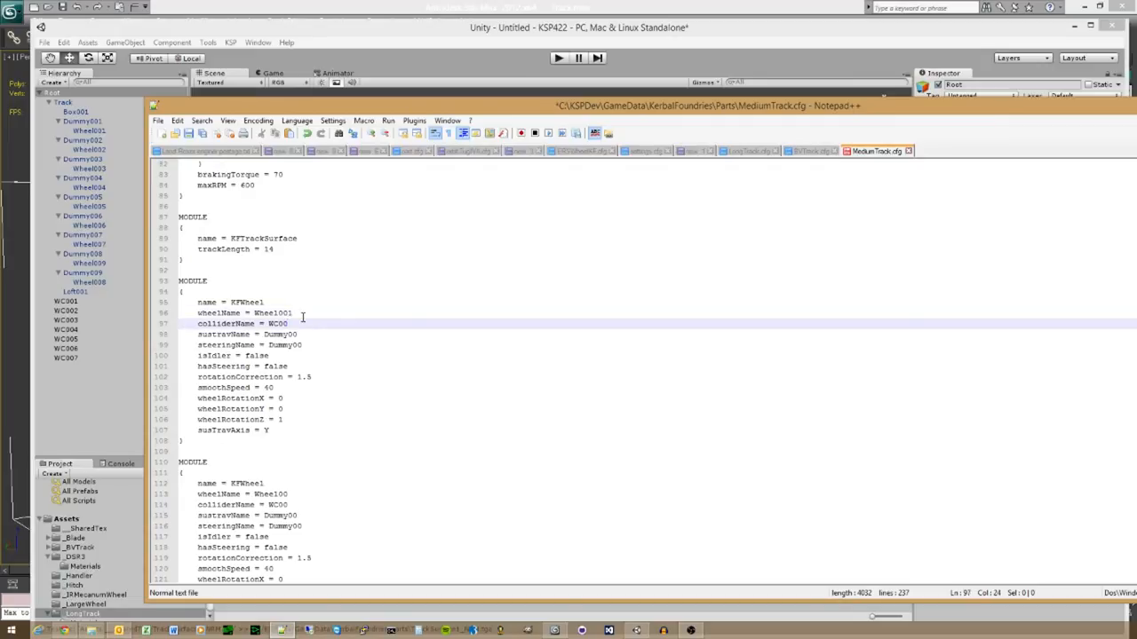
pyautogui.write('1')
pyautogui.press('Down')
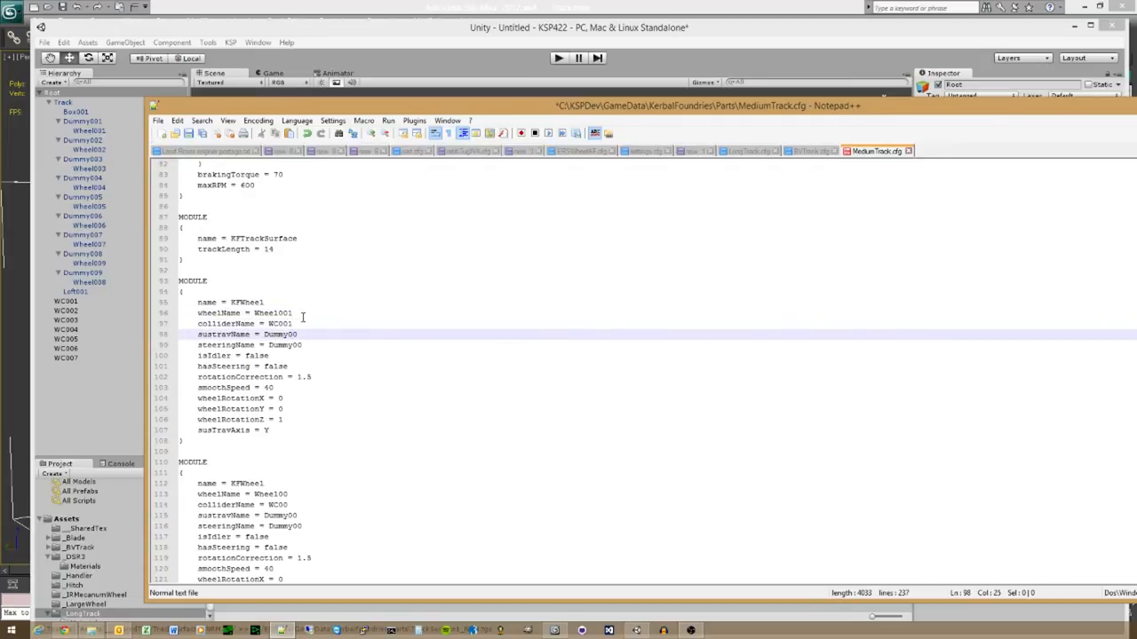
pyautogui.write('1')
pyautogui.press('Down')
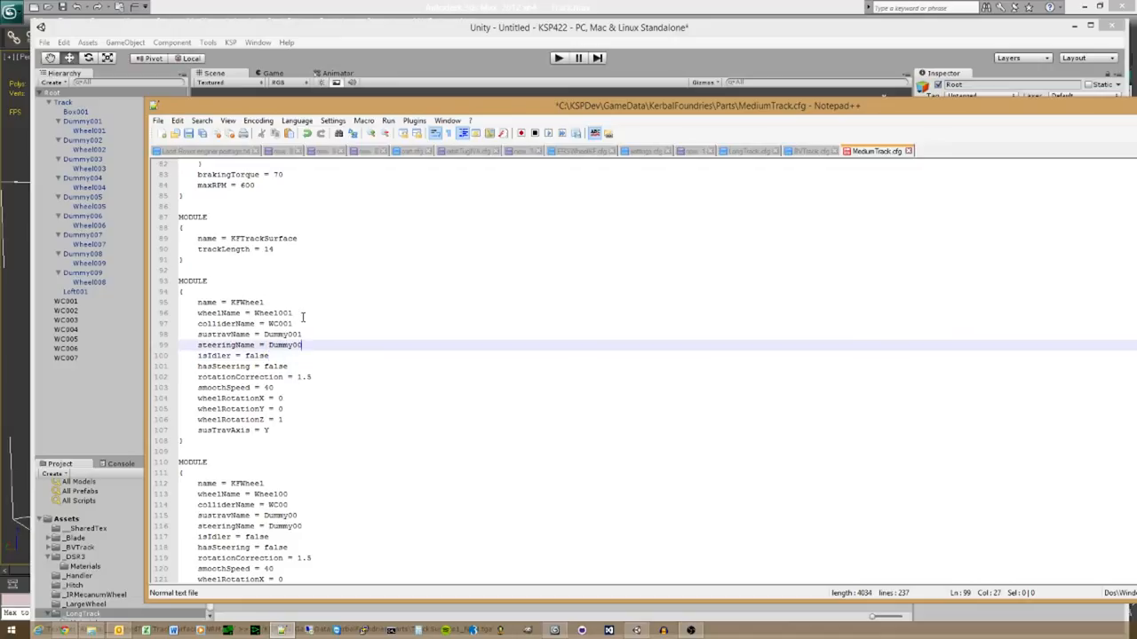
pyautogui.write('1')
# Step: Number the second KFWheel module's names as Wheel002, WC002 and Dummy002 for both sustravName and steeringName
pyautogui.scroll(-3, 303, 317)
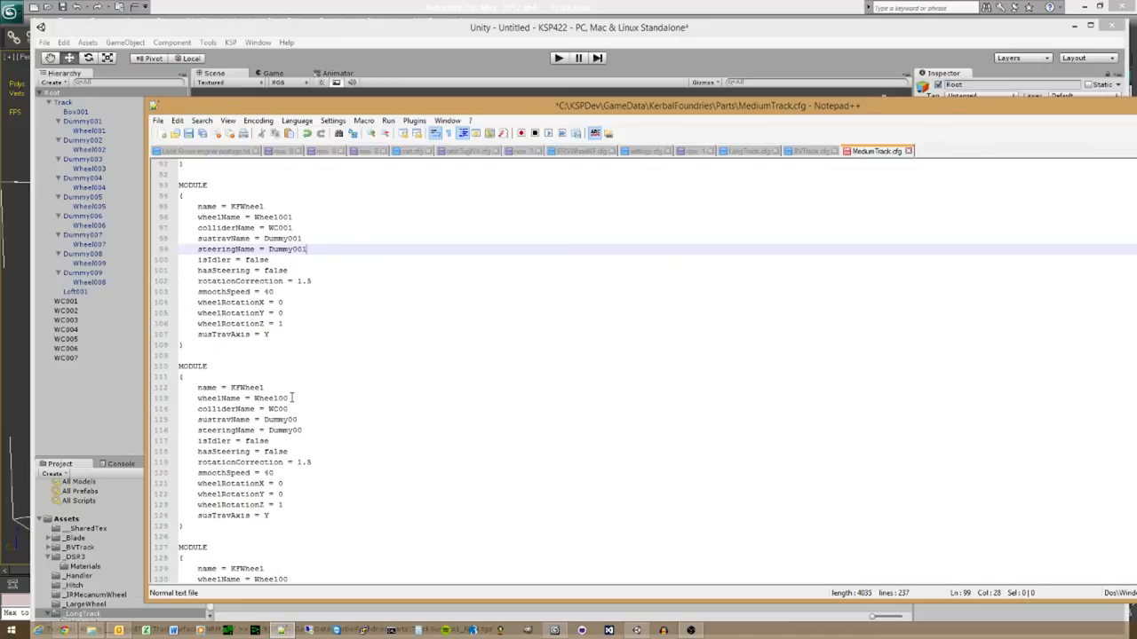
pyautogui.click(302, 399)
pyautogui.write('2')
pyautogui.click(302, 408)
pyautogui.write('2')
pyautogui.click(304, 419)
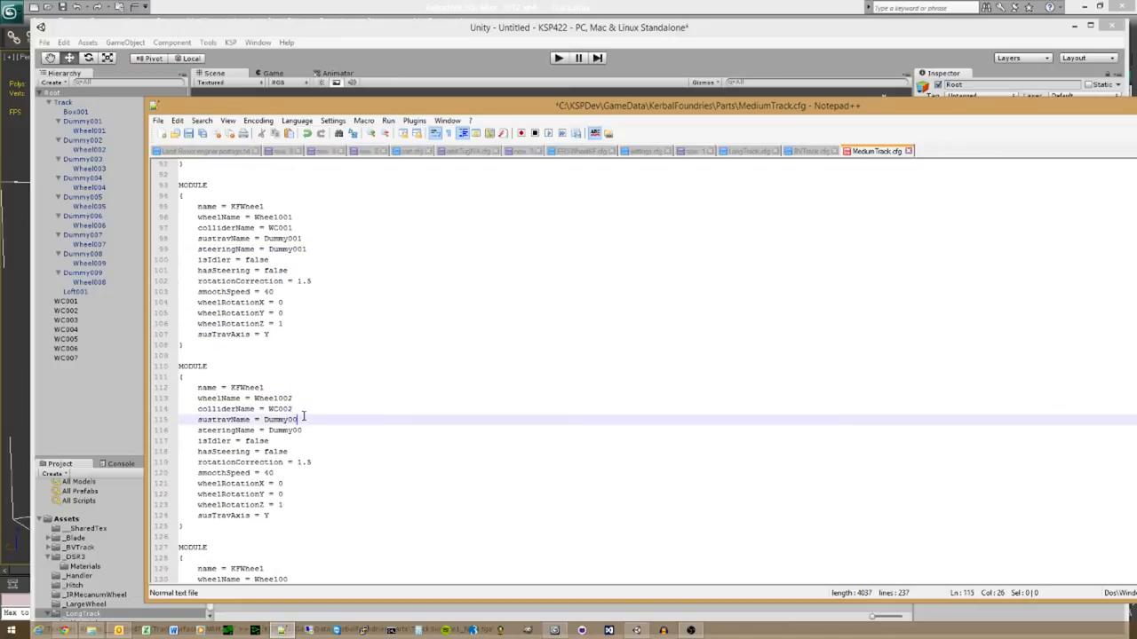
pyautogui.write('2')
pyautogui.click(307, 430)
pyautogui.write('2')
# Step: Number the third KFWheel module's names as Wheel003, WC003 and Dummy003 for both sustravName and steeringName
pyautogui.scroll(-5, 305, 430)
pyautogui.click(300, 420)
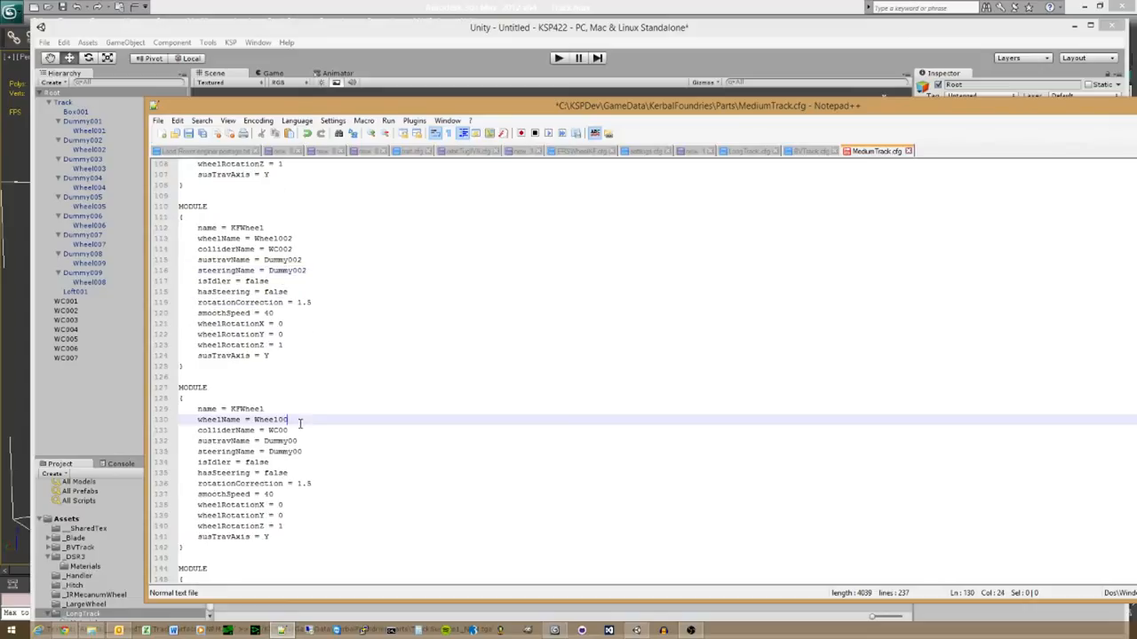
pyautogui.write('3')
pyautogui.click(303, 430)
pyautogui.write('3')
pyautogui.click(305, 441)
pyautogui.write('3')
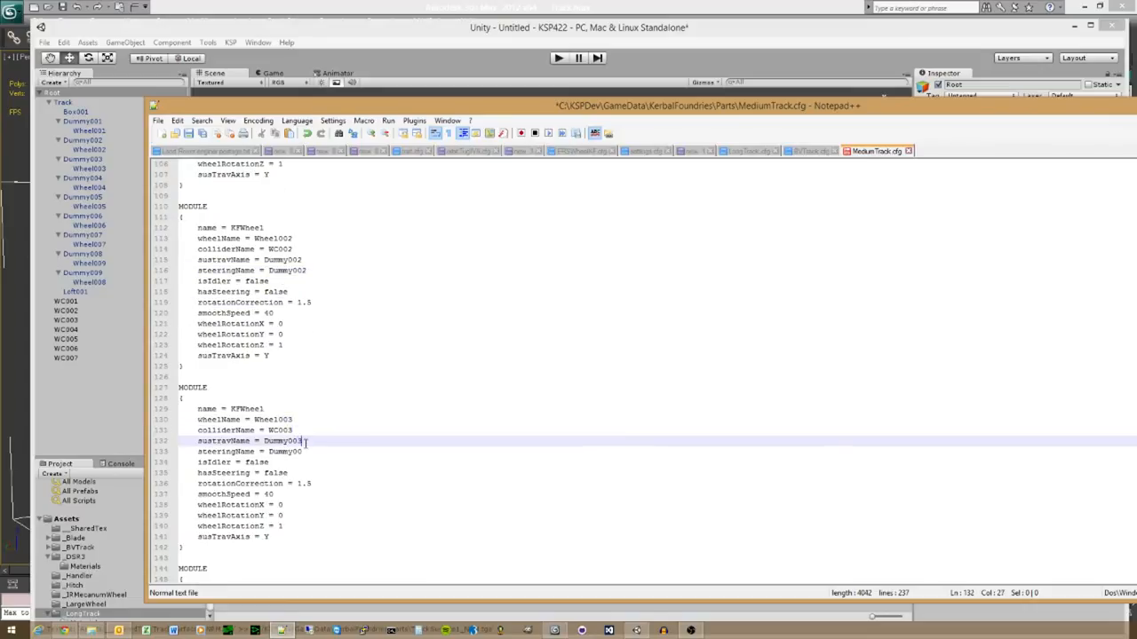
pyautogui.click(307, 452)
pyautogui.write('3')
# Step: Number the fourth KFWheel module's names as Wheel004, WC004 and Dummy004 for both sustravName and steeringName
pyautogui.scroll(-4, 306, 452)
pyautogui.click(296, 473)
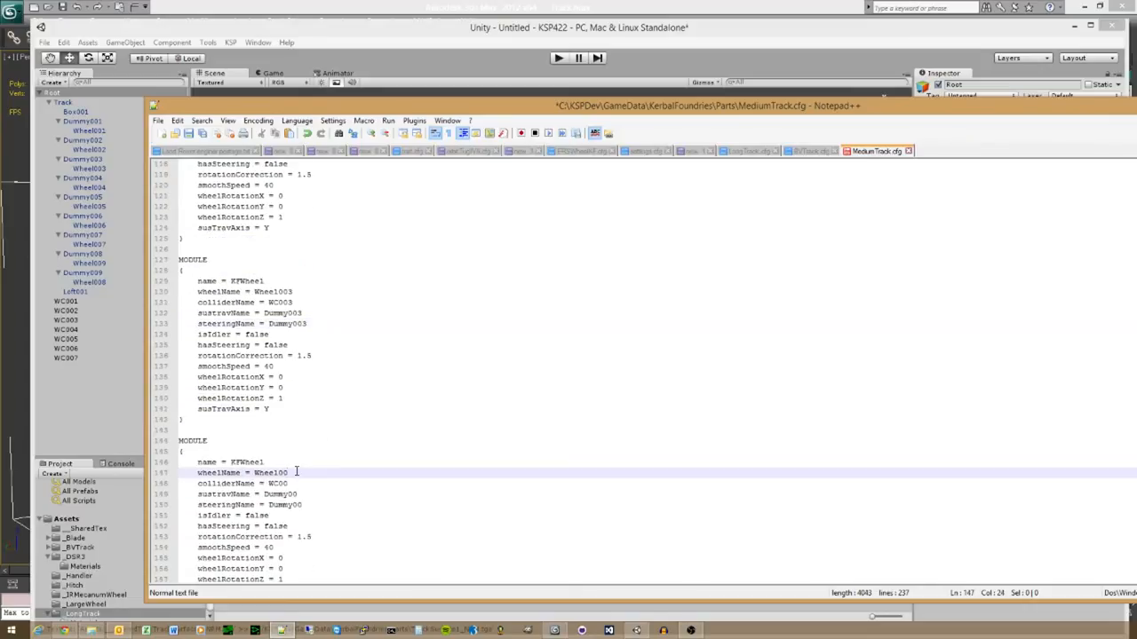
pyautogui.write('4')
pyautogui.click(299, 484)
pyautogui.write('4')
pyautogui.click(302, 494)
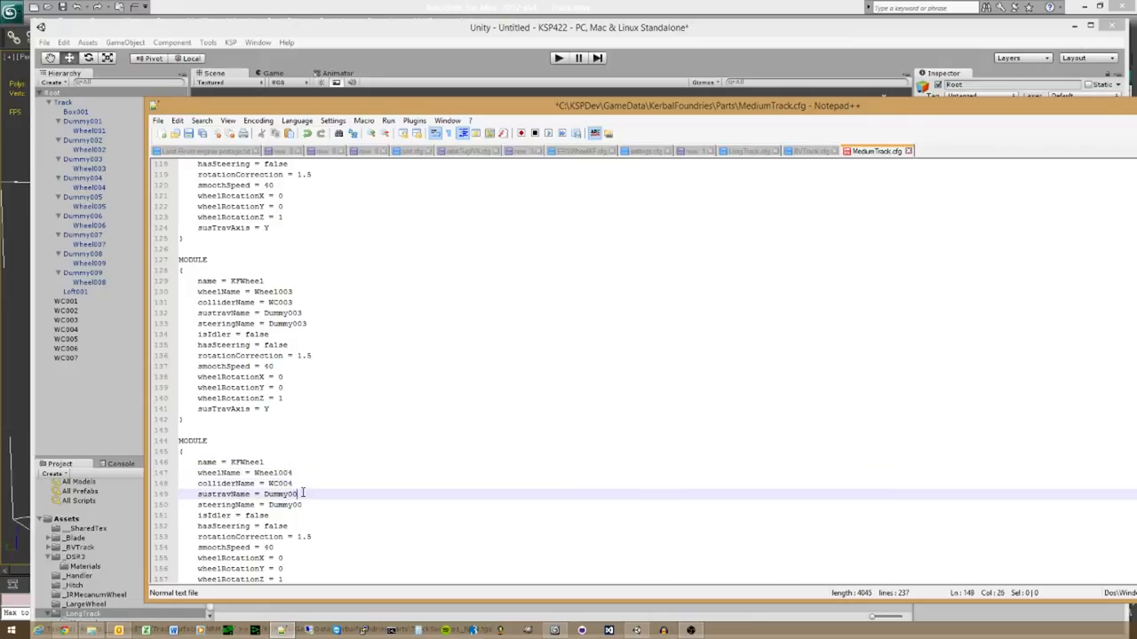
pyautogui.write('4')
pyautogui.click(307, 503)
pyautogui.write('4')
# Step: Number the fifth KFWheel module's names as Wheel005, WC005 and Dummy005 for both sustravName and steeringName
pyautogui.scroll(-2, 309, 499)
pyautogui.scroll(-6, 310, 499)
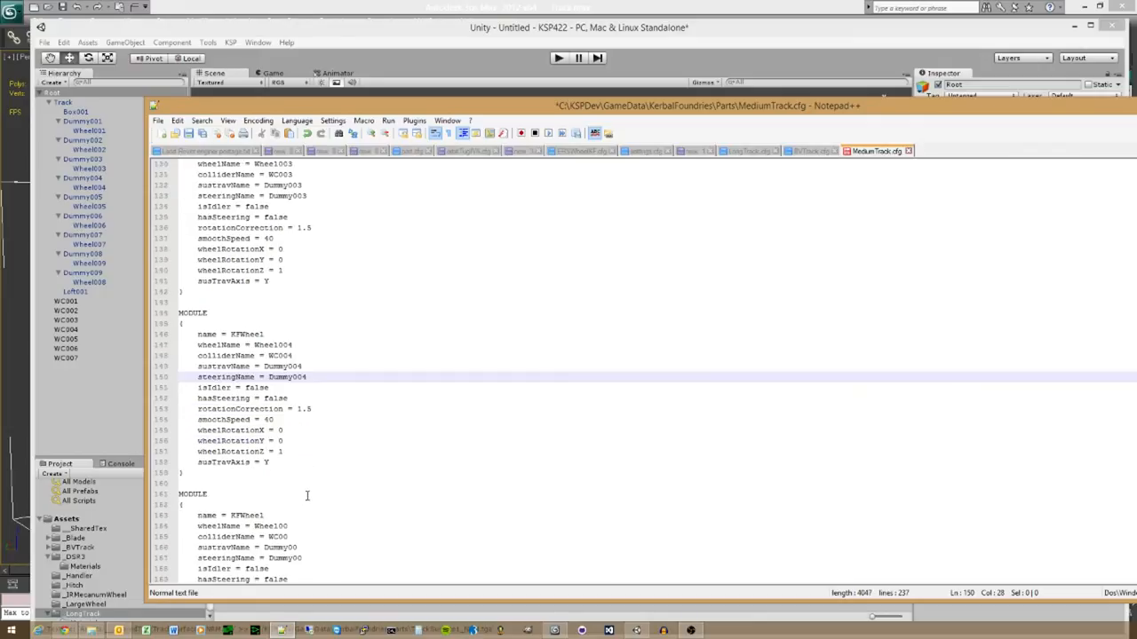
pyautogui.click(294, 402)
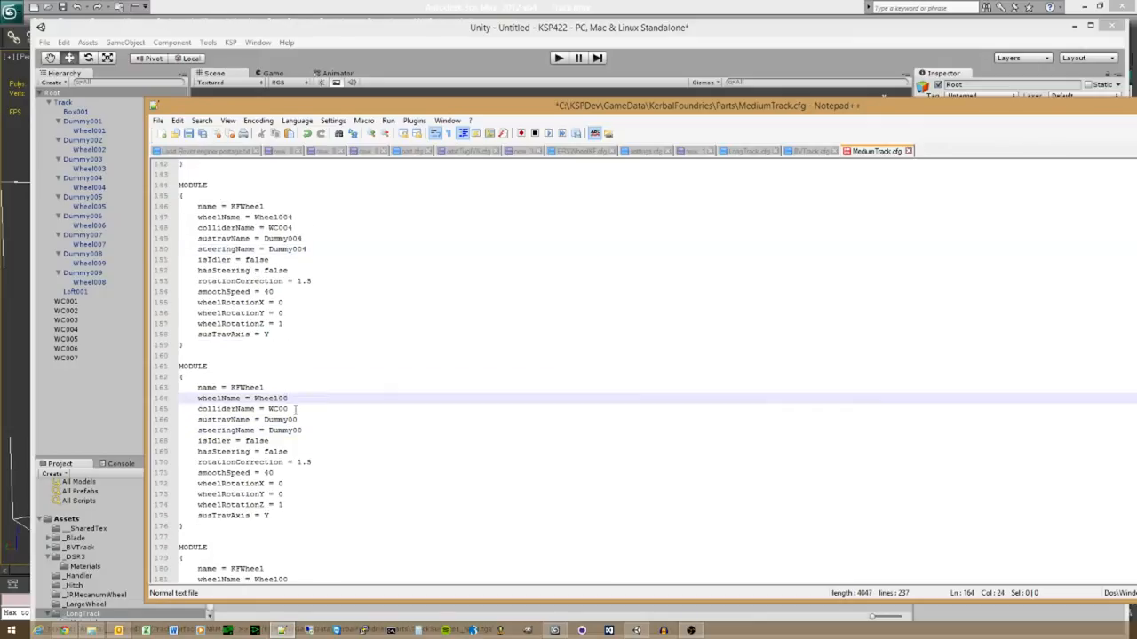
pyautogui.write('5')
pyautogui.click(300, 412)
pyautogui.write('5')
pyautogui.click(304, 423)
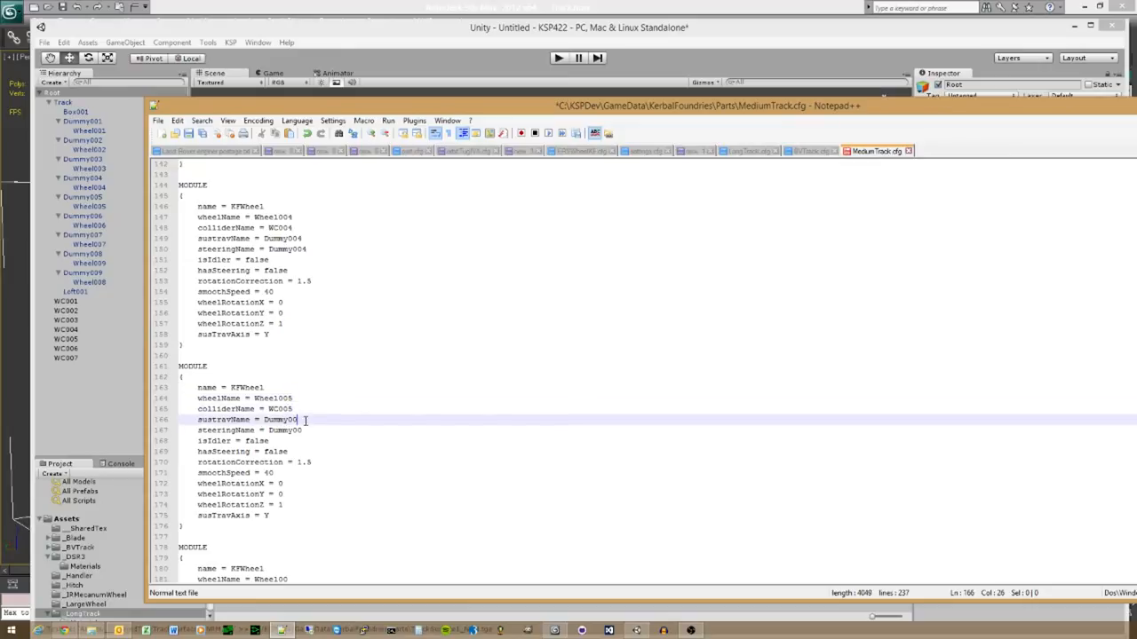
pyautogui.write('5')
pyautogui.click(308, 430)
pyautogui.write('5')
# Step: Number the sixth KFWheel module's names as Wheel006, WC006 and Dummy006 for both sustravName and steeringName
pyautogui.scroll(-5, 309, 429)
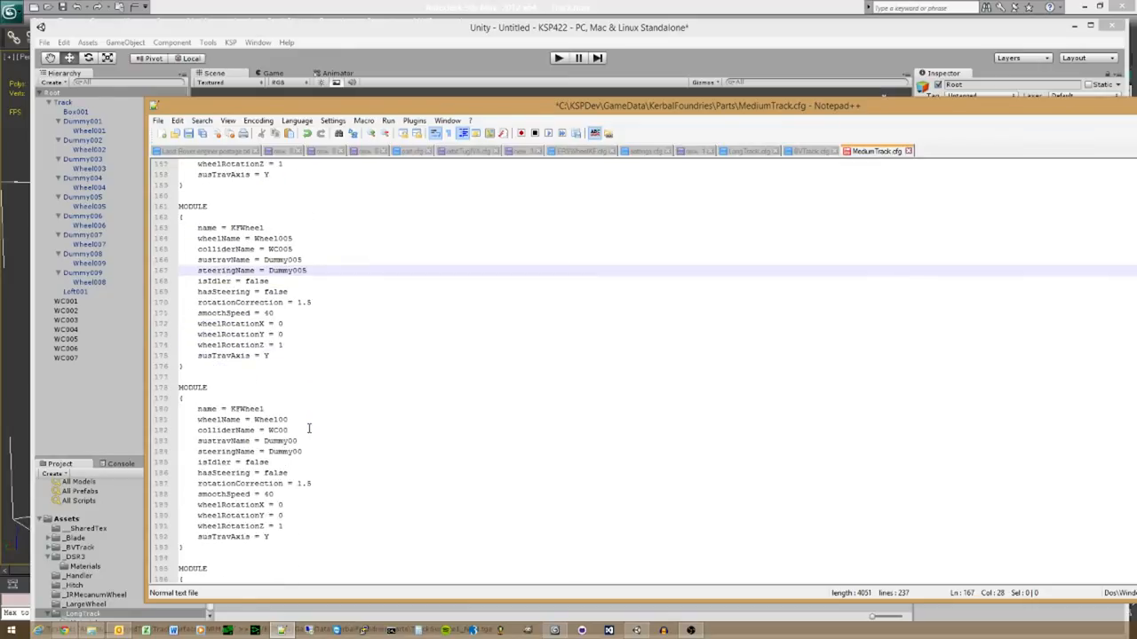
pyautogui.click(307, 418)
pyautogui.write('6')
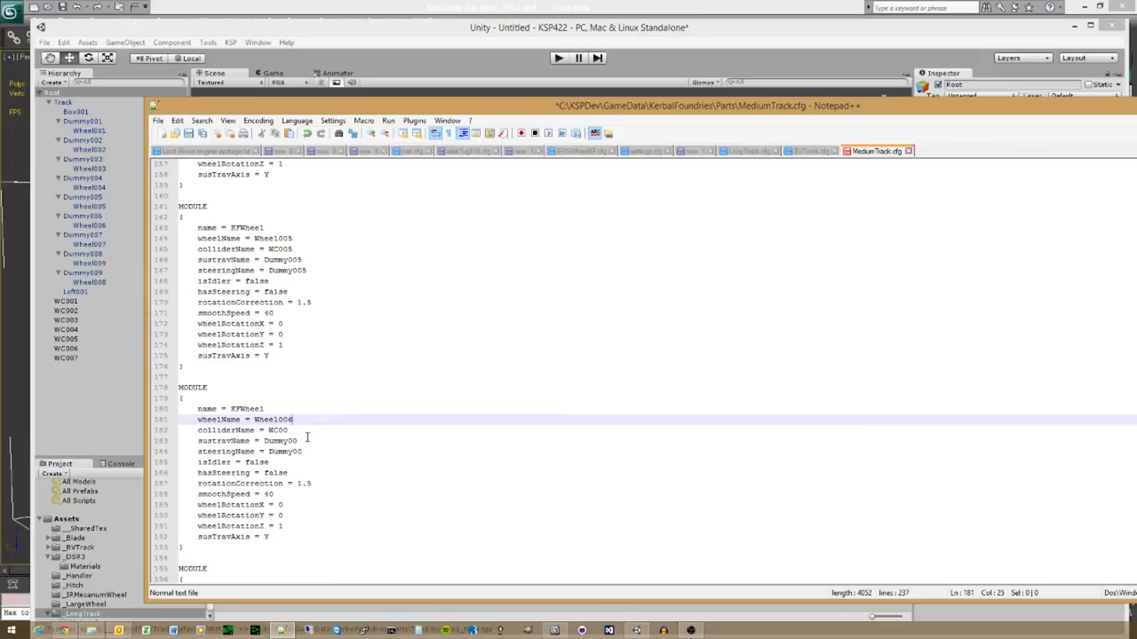
pyautogui.click(309, 432)
pyautogui.write('6')
pyautogui.click(309, 440)
pyautogui.write('6')
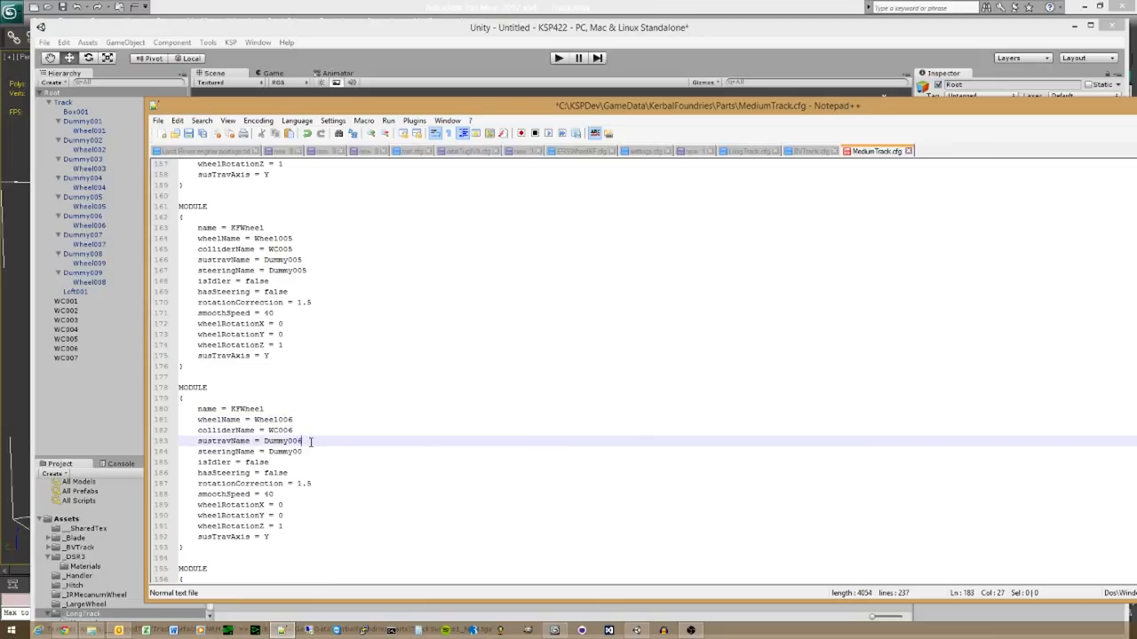
pyautogui.click(309, 452)
pyautogui.write('6')
# Step: Number the seventh KFWheel module's names as Wheel007, WC007 and Dummy007 for both sustravName and steeringName
pyautogui.scroll(-5, 309, 444)
pyautogui.click(308, 440)
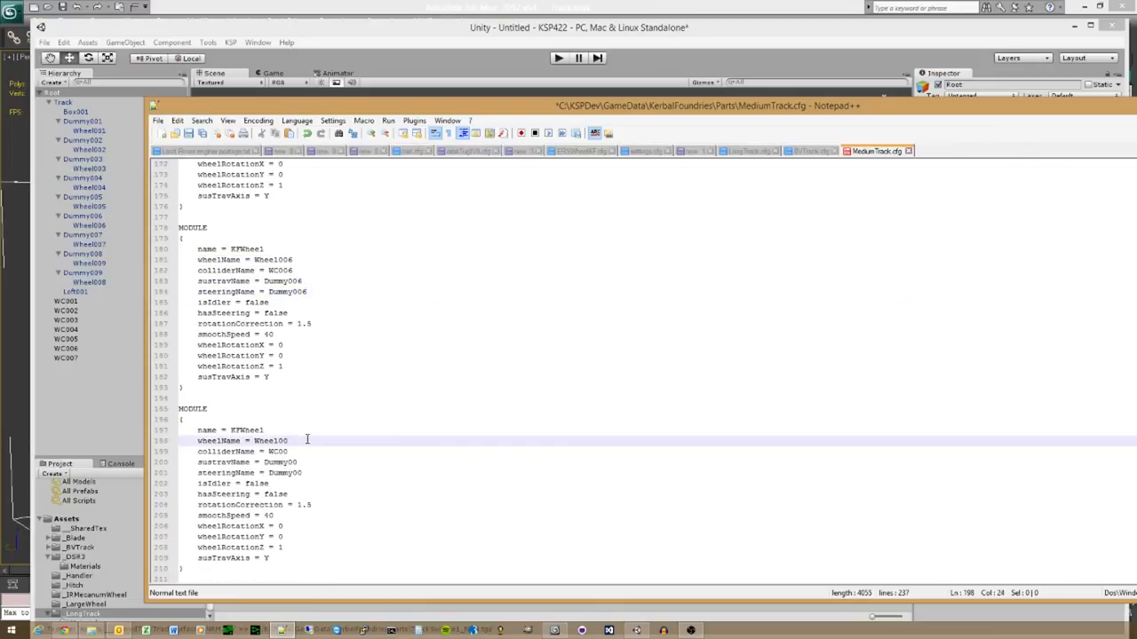
pyautogui.write('7')
pyautogui.click(307, 452)
pyautogui.write('7')
pyautogui.click(311, 462)
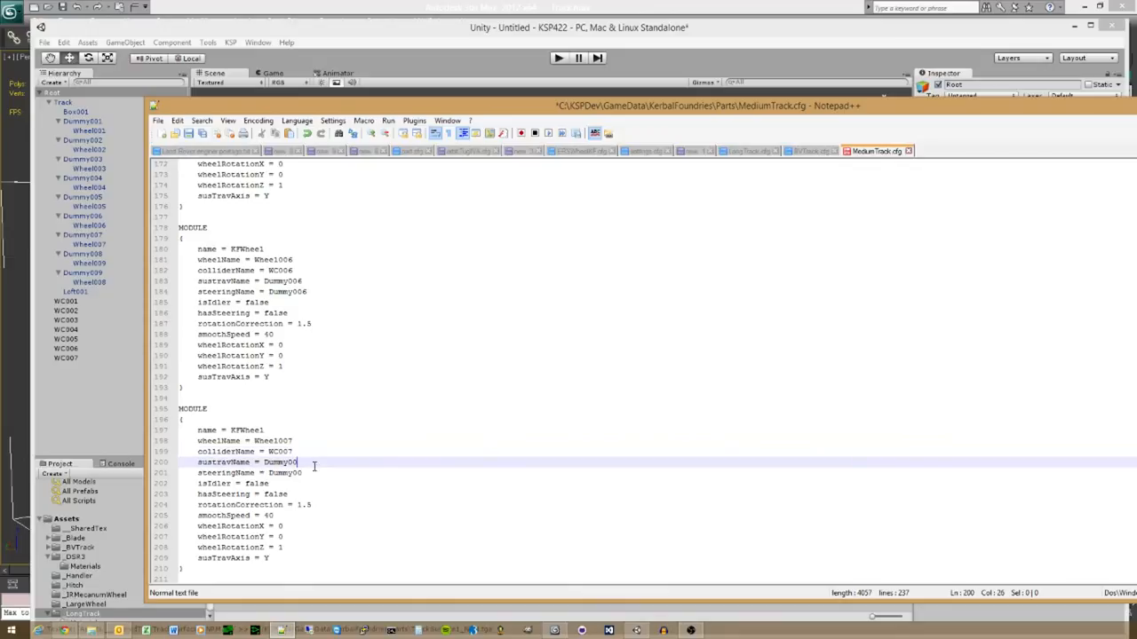
pyautogui.write('7')
pyautogui.click(315, 473)
pyautogui.write('7')
pyautogui.scroll(-4, 315, 472)
pyautogui.scroll(-2, 315, 473)
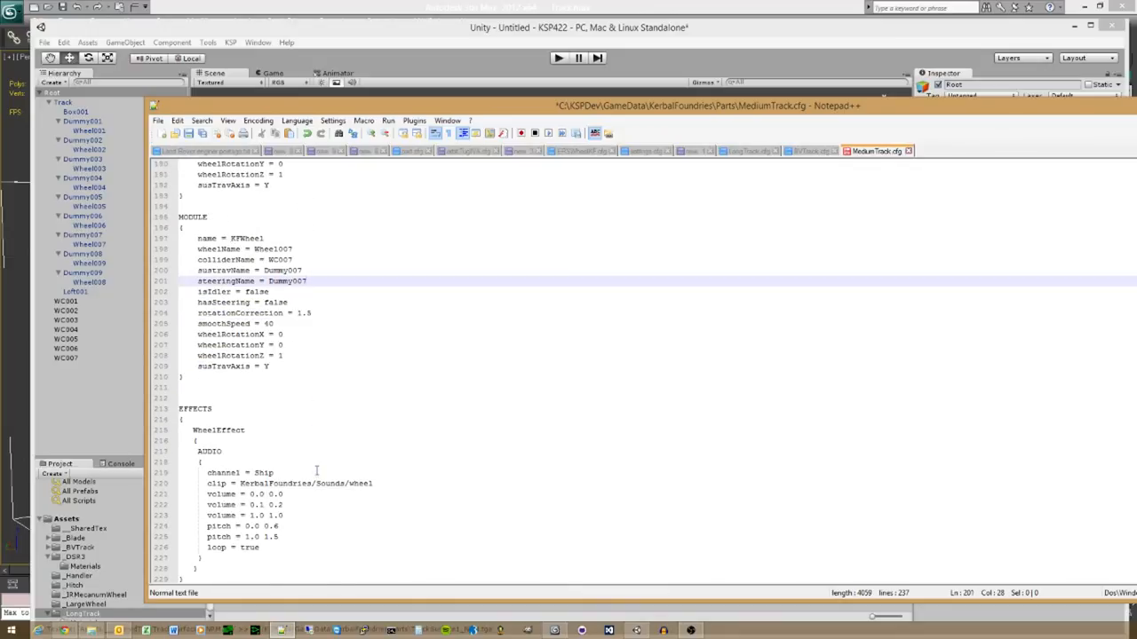
pyautogui.scroll(-3, 315, 471)
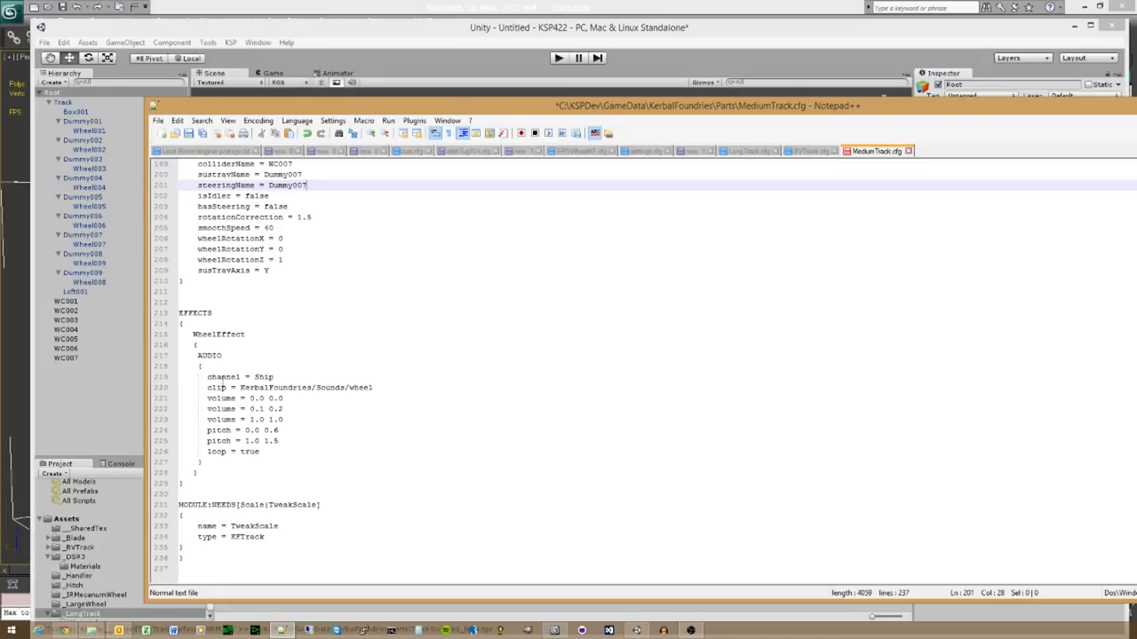
pyautogui.scroll(20, 296, 448)
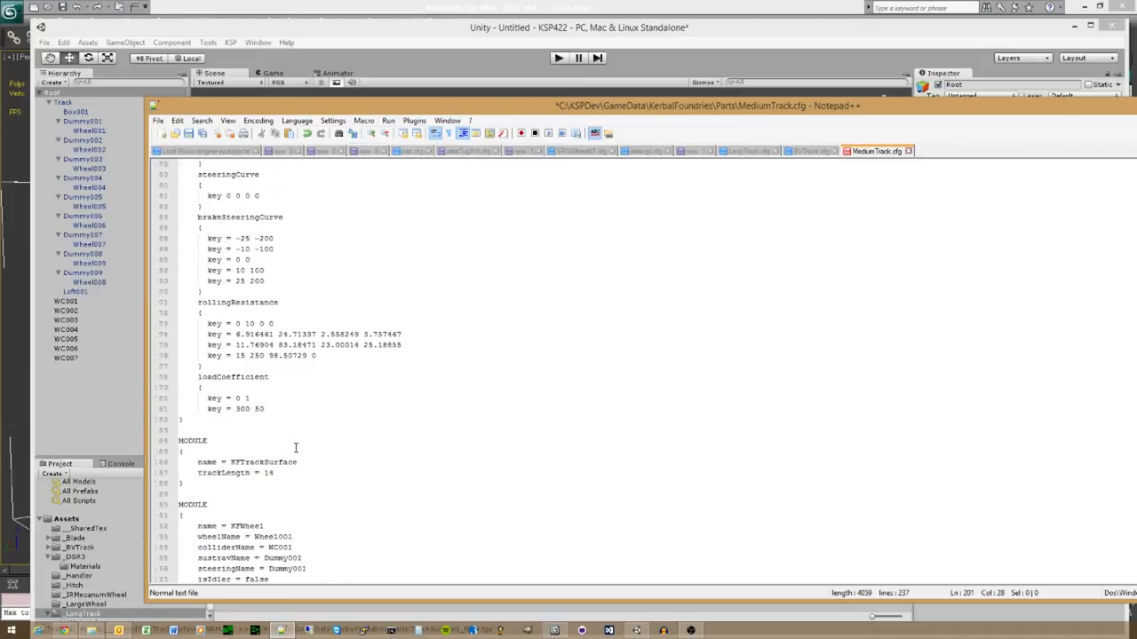
pyautogui.scroll(20, 296, 447)
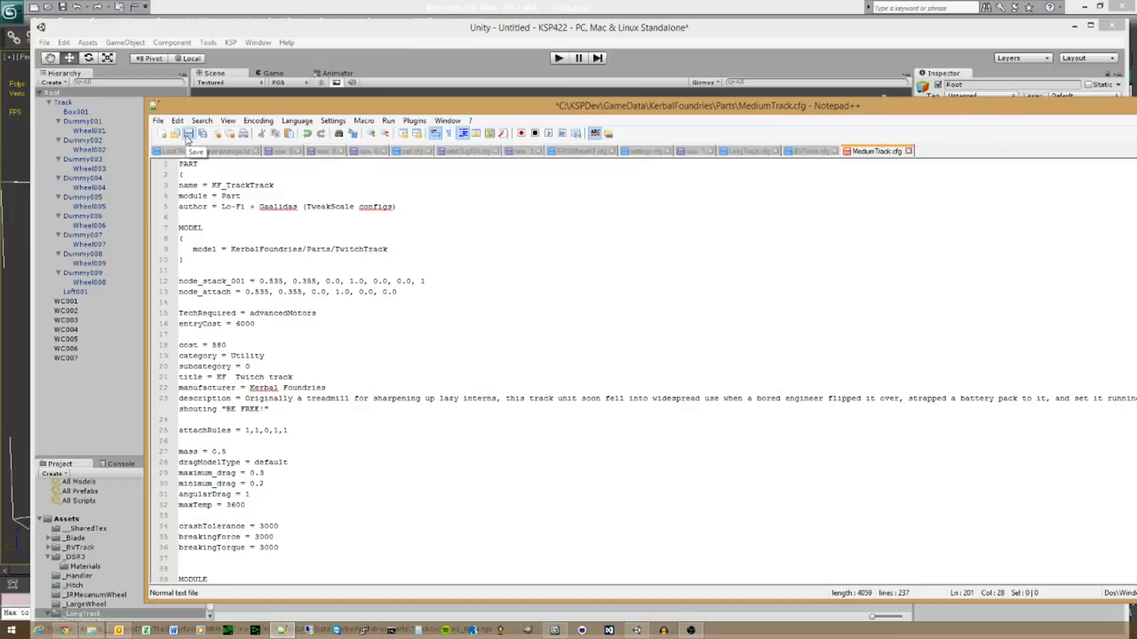
pyautogui.click(157, 121)
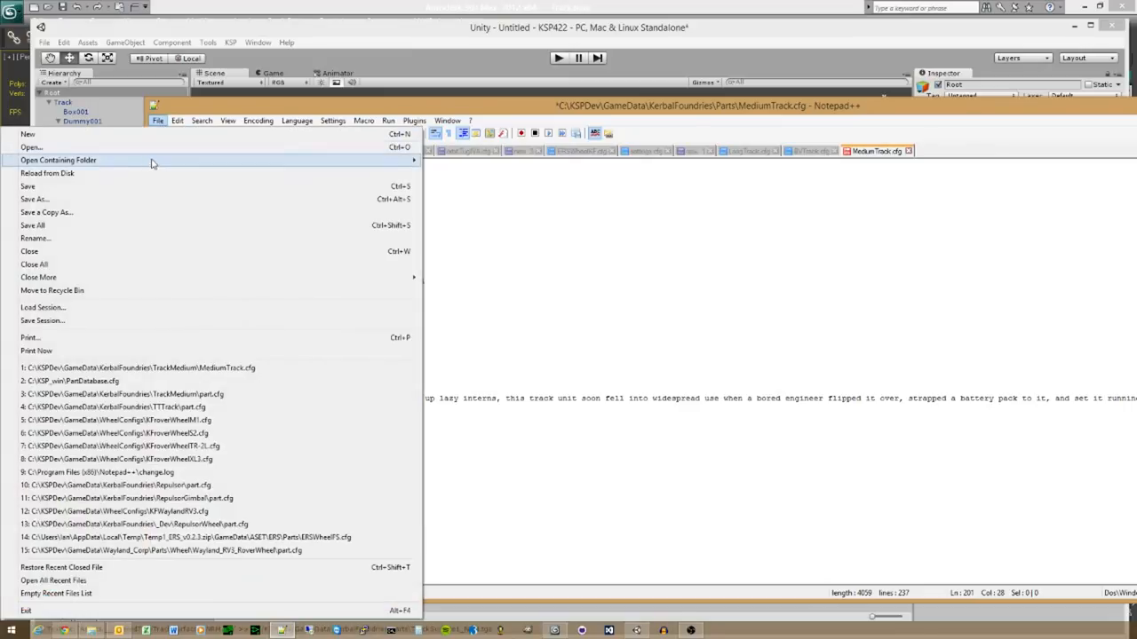
pyautogui.click(104, 200)
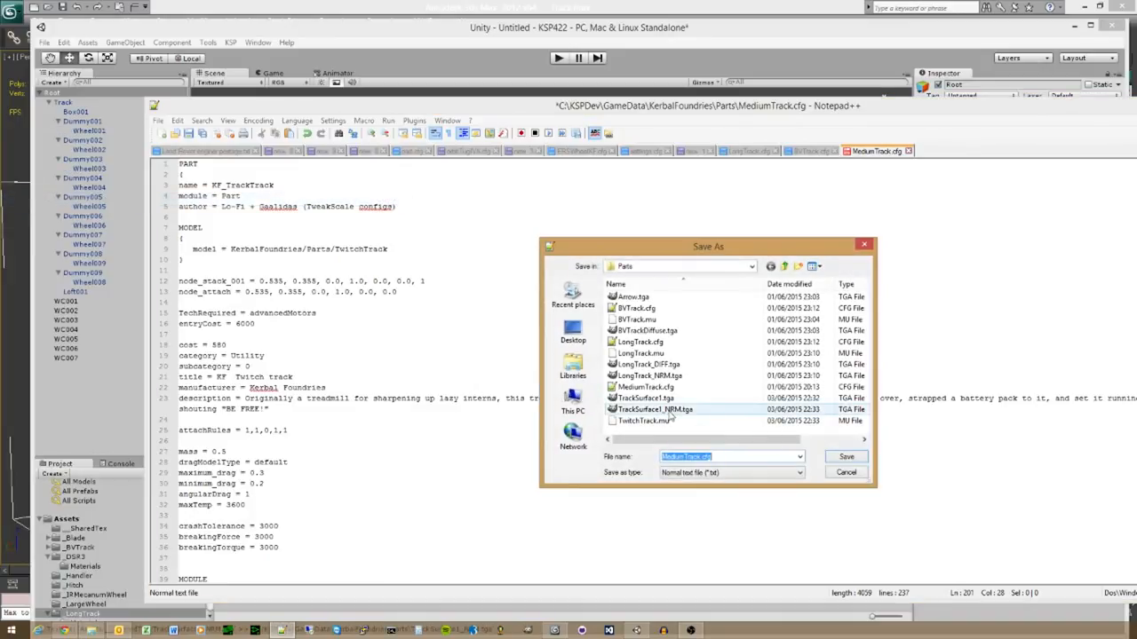
pyautogui.click(836, 473)
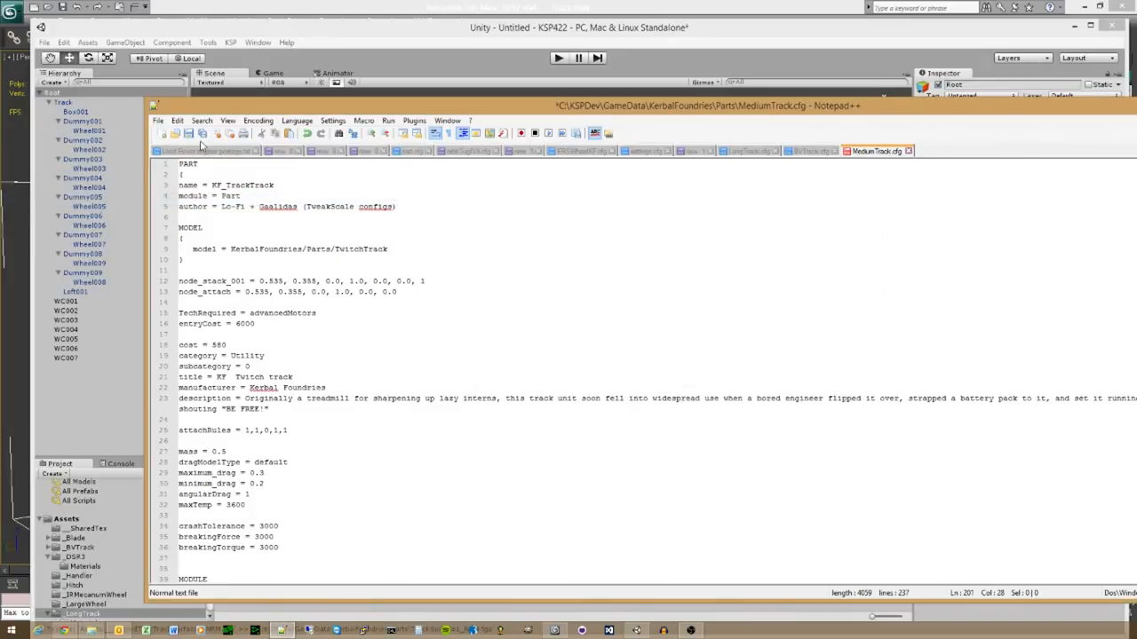
# Step: Close MediumTrack.cfg with its edits saved and rename the file as TrackTrack.cfg in the Parts folder
pyautogui.click(908, 151)
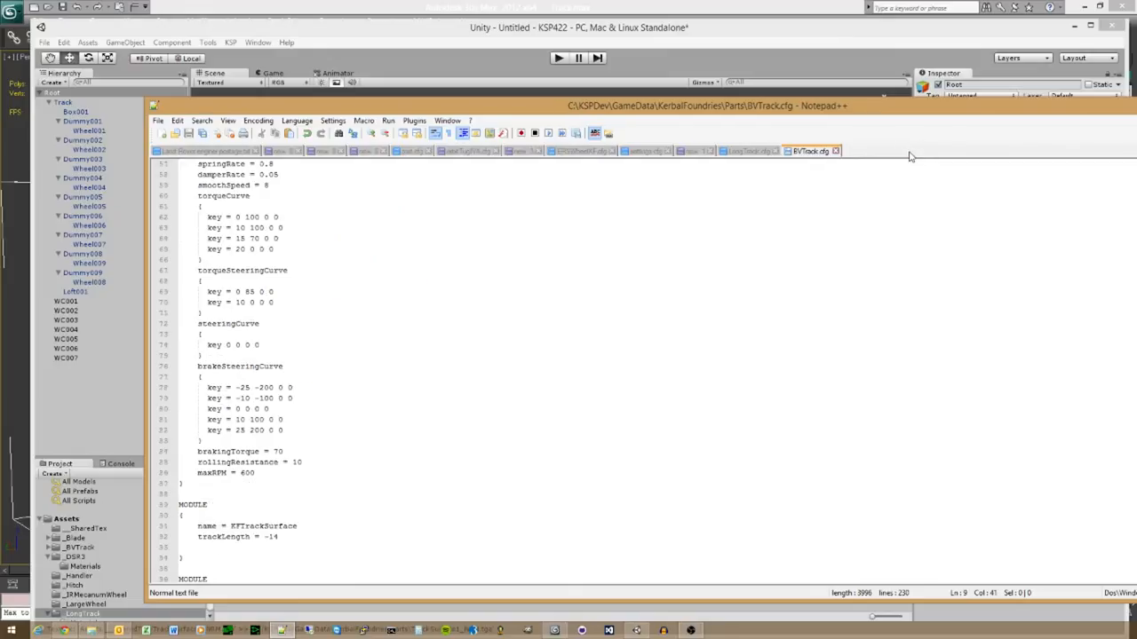
pyautogui.click(93, 630)
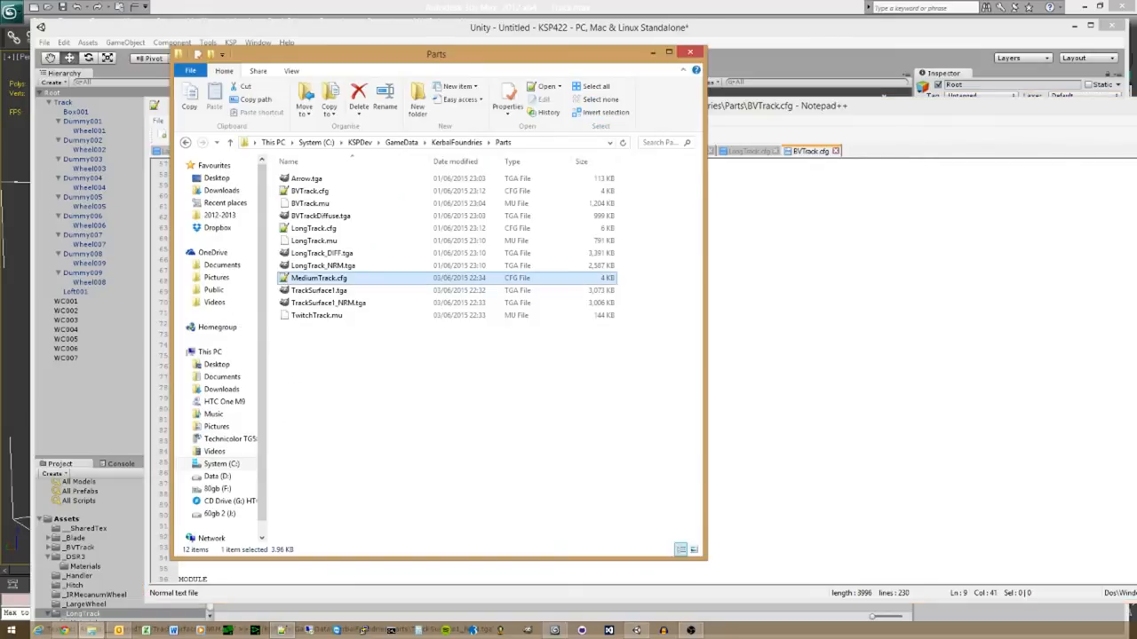
pyautogui.click(324, 283)
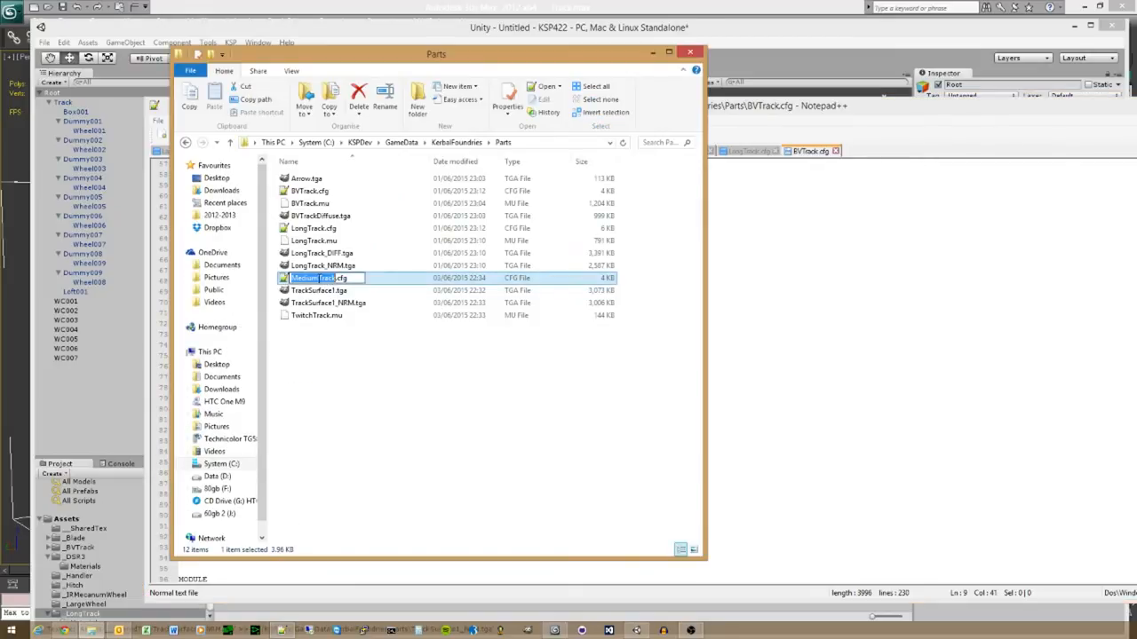
pyautogui.moveTo(316, 280); pyautogui.dragTo(183, 283)
pyautogui.write('Track')
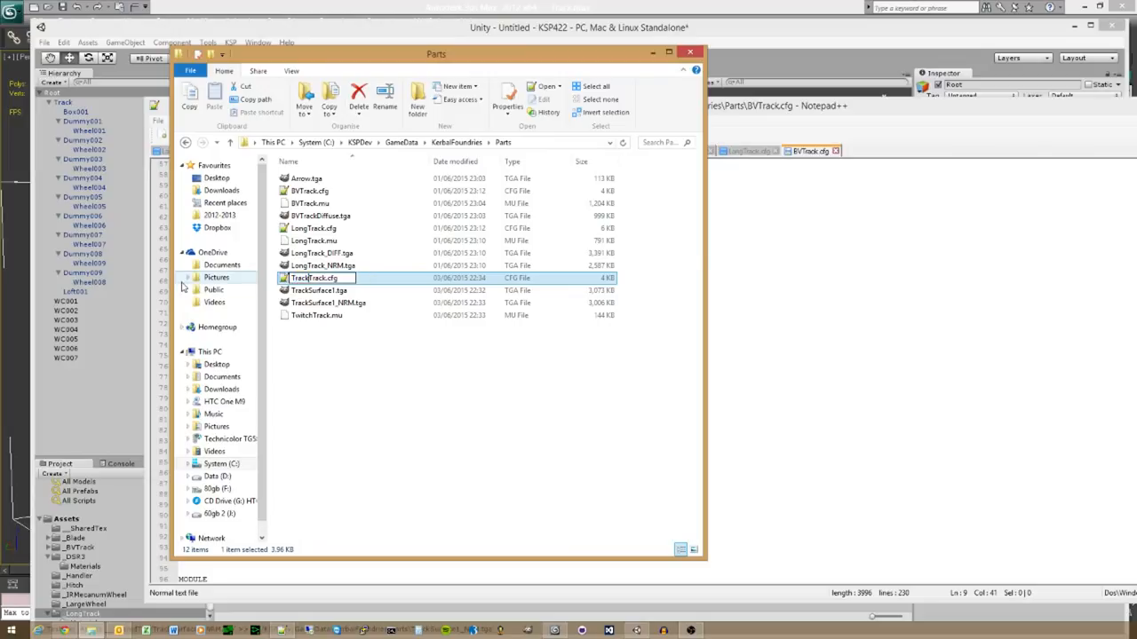
pyautogui.press('Return')
pyautogui.click(408, 383)
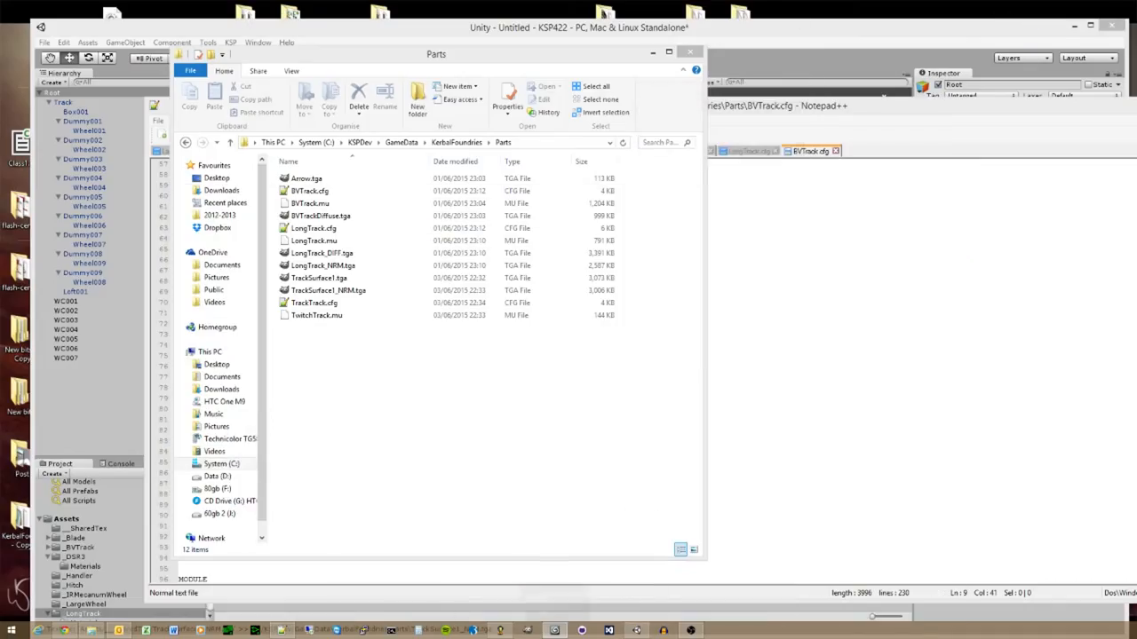
# Step: Switch to Kerbal Space Program and enter the Spaceplane Hangar from the space center overview
pyautogui.click(1084, 6)
pyautogui.moveTo(0, 27); pyautogui.dragTo(877, 11)
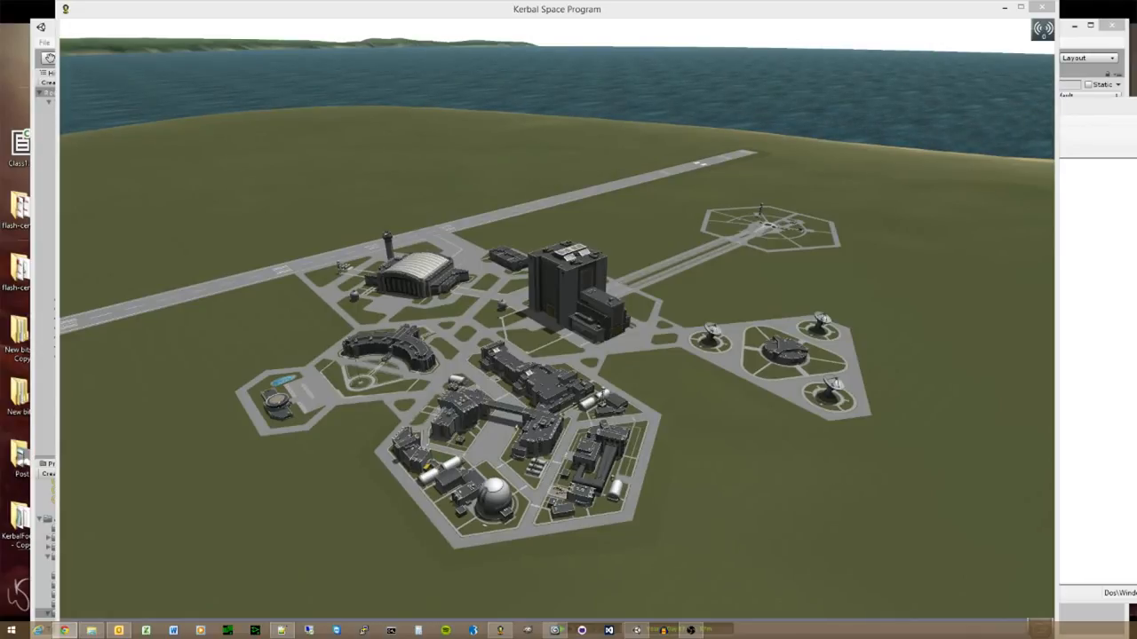
pyautogui.moveTo(545, 421); pyautogui.dragTo(502, 428, button='right')
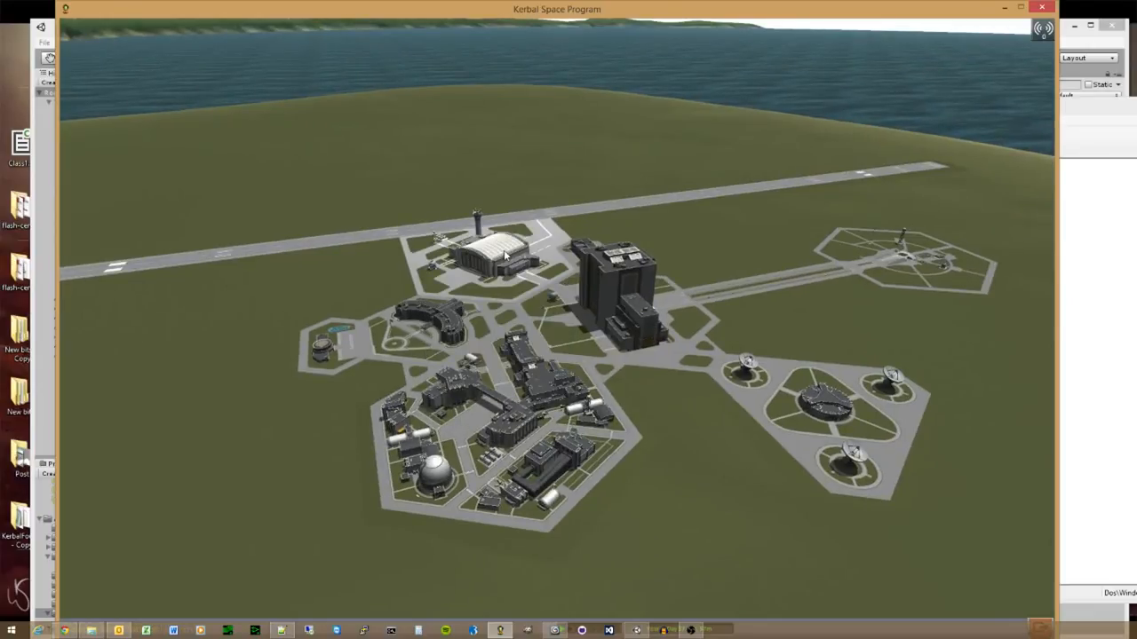
pyautogui.click(505, 255)
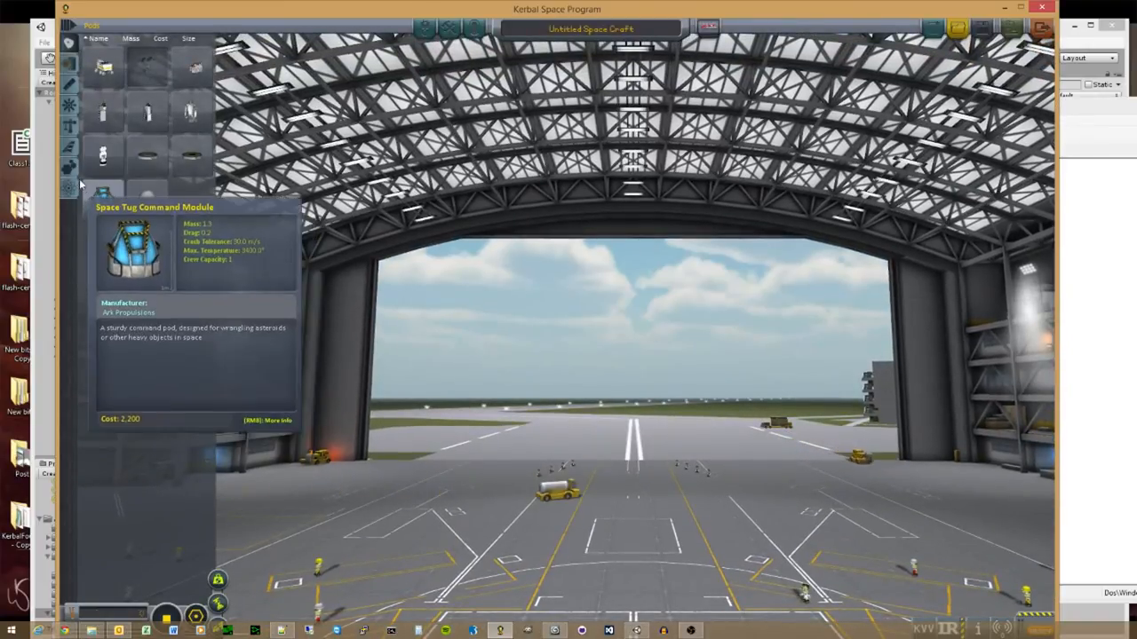
# Step: Start a craft with the Space Tug Command Module and attach the KF Large Experimental rover body behind it
pyautogui.click(99, 201)
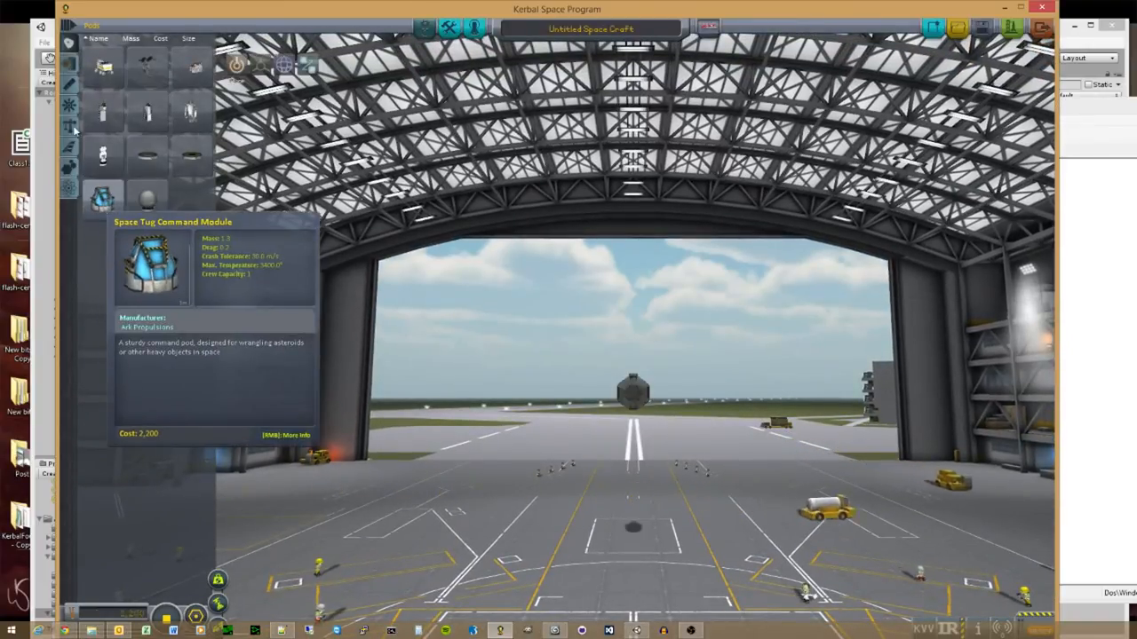
pyautogui.click(68, 128)
pyautogui.moveTo(147, 247)
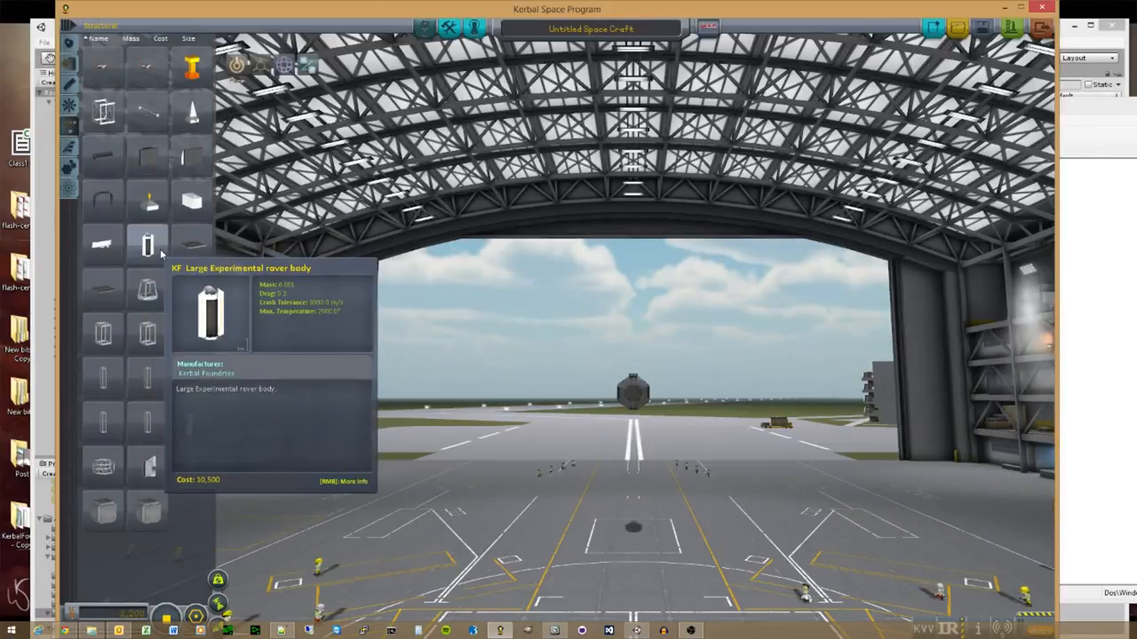
pyautogui.click(148, 246)
pyautogui.moveTo(497, 408); pyautogui.dragTo(817, 428, button='right')
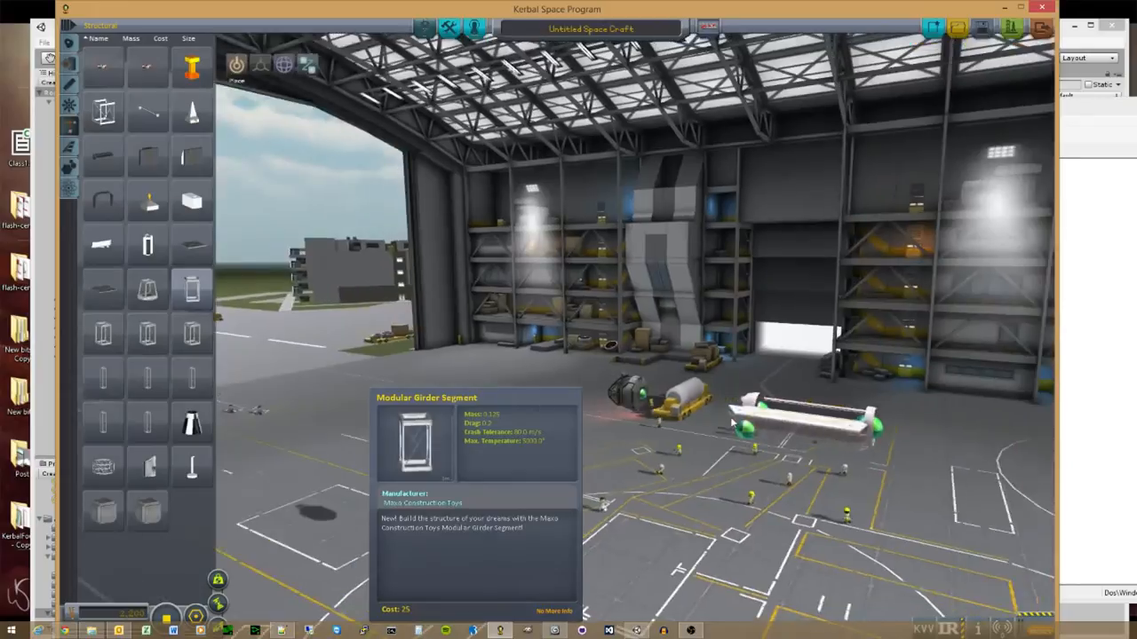
pyautogui.click(693, 413)
pyautogui.moveTo(695, 413); pyautogui.dragTo(833, 345, button='right')
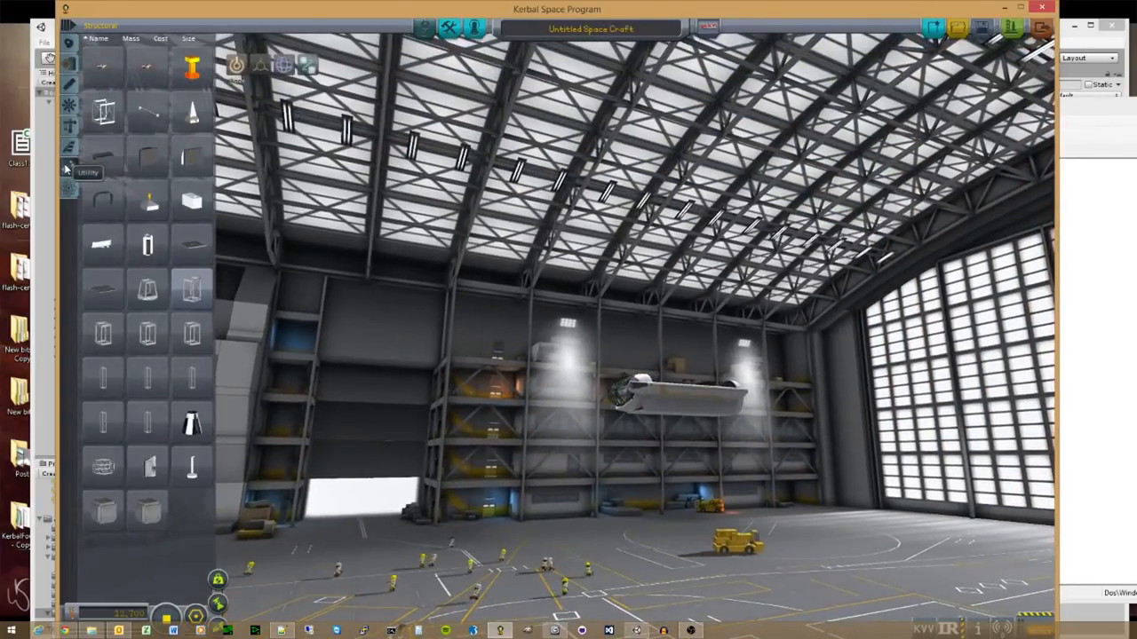
# Step: Attach a mirrored pair of KF Twitch tracks to the front sides of the rover body, rotated to lie horizontally
pyautogui.click(65, 168)
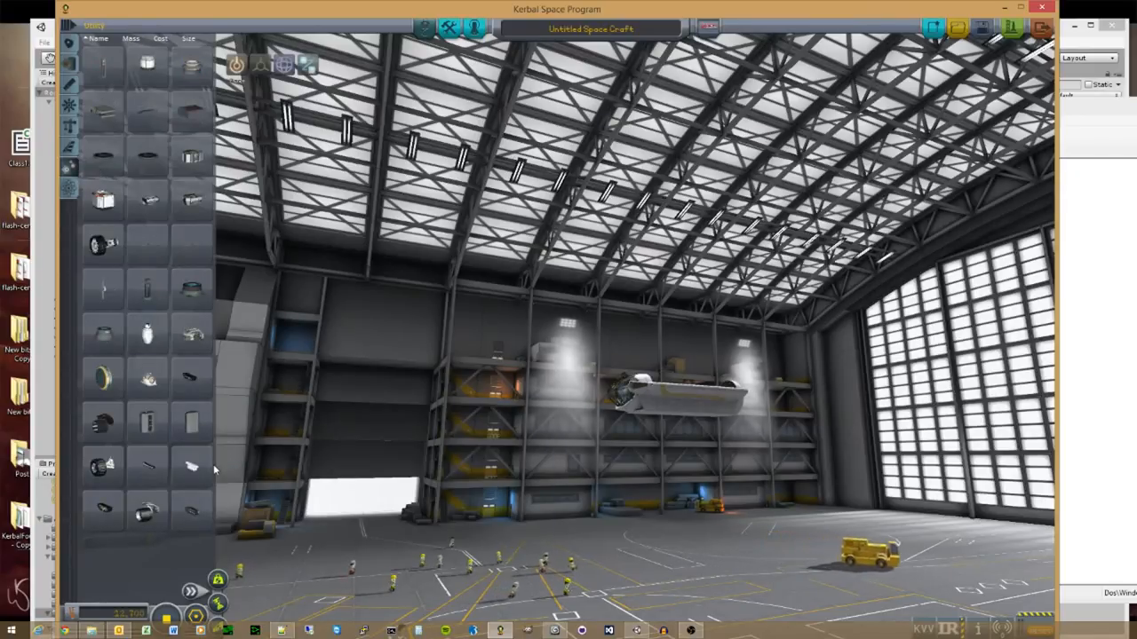
pyautogui.click(189, 592)
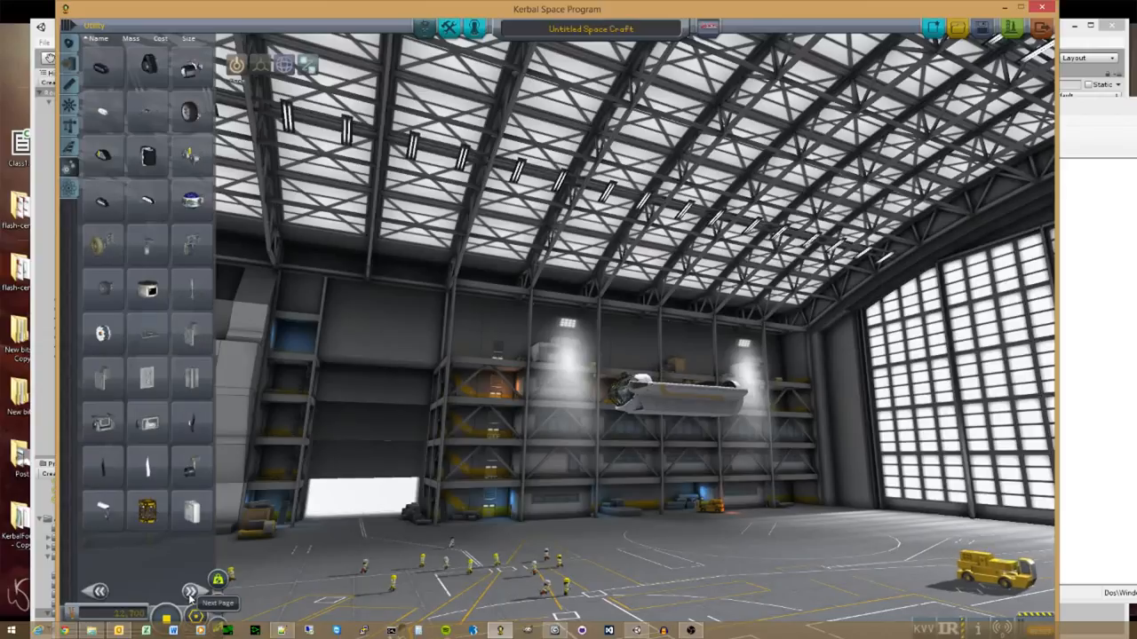
pyautogui.click(145, 197)
pyautogui.moveTo(592, 468); pyautogui.dragTo(421, 426, button='right')
pyautogui.scroll(4, 654, 418)
pyautogui.scroll(3, 654, 417)
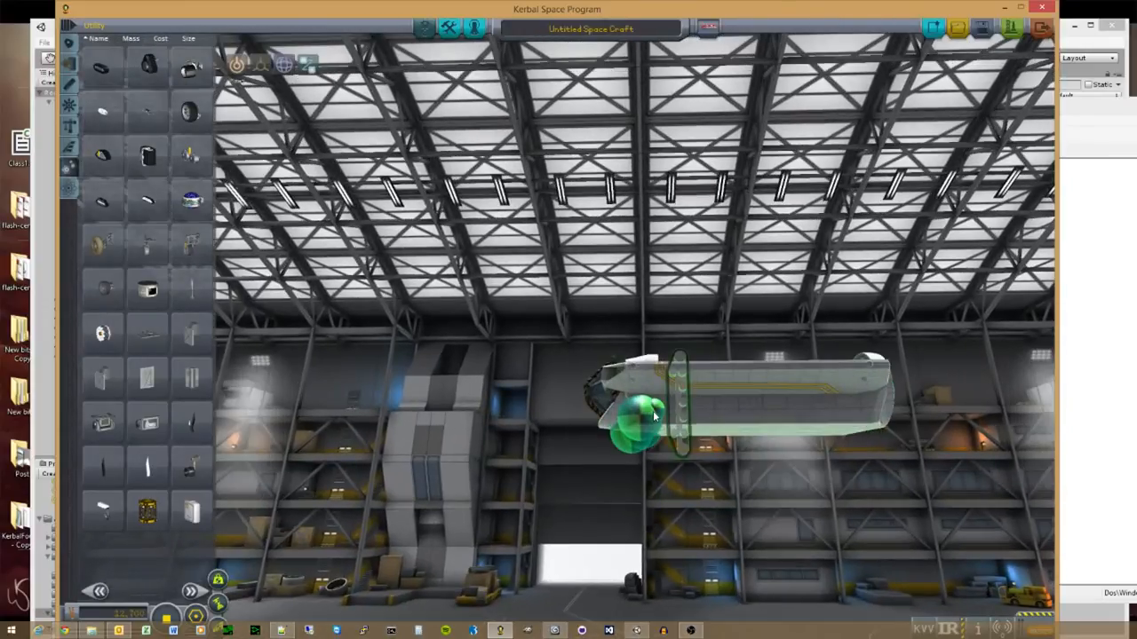
pyautogui.press('s')
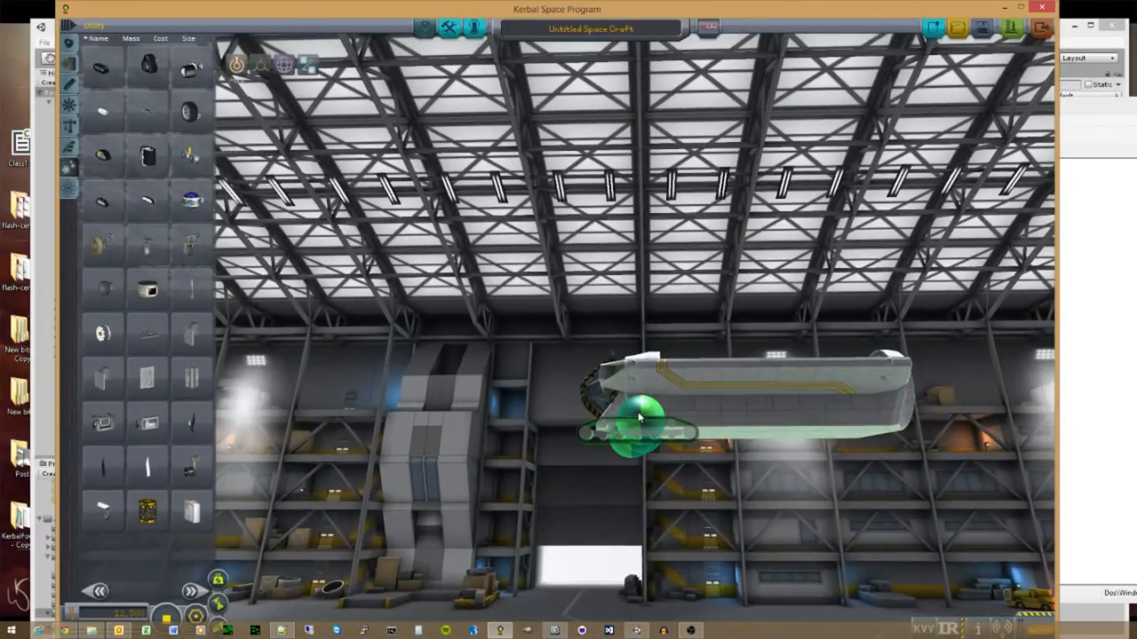
pyautogui.press('x')
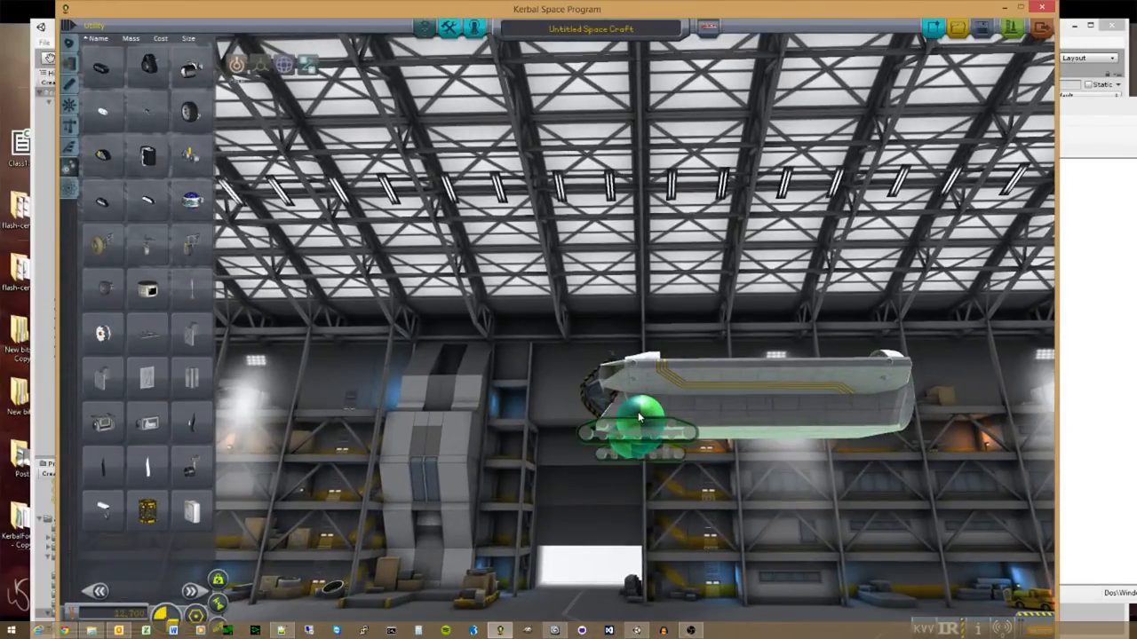
pyautogui.click(638, 412)
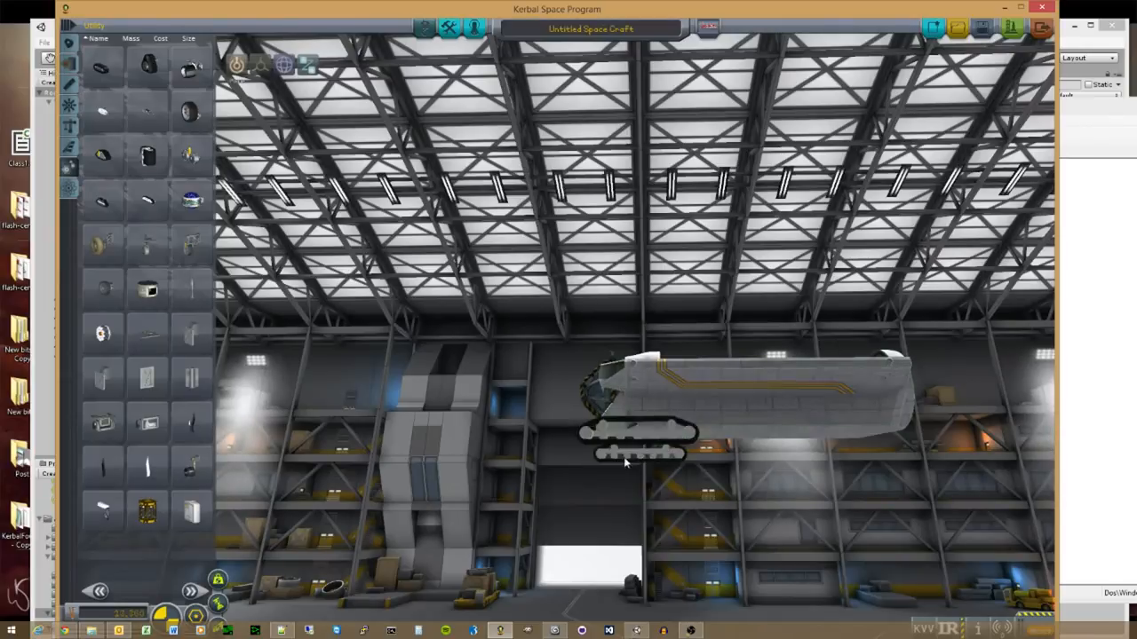
# Step: Attach a single KF Twitch track without symmetry near the rear of the rover body, rotated to lie horizontally
pyautogui.moveTo(625, 462); pyautogui.dragTo(684, 555, button='right')
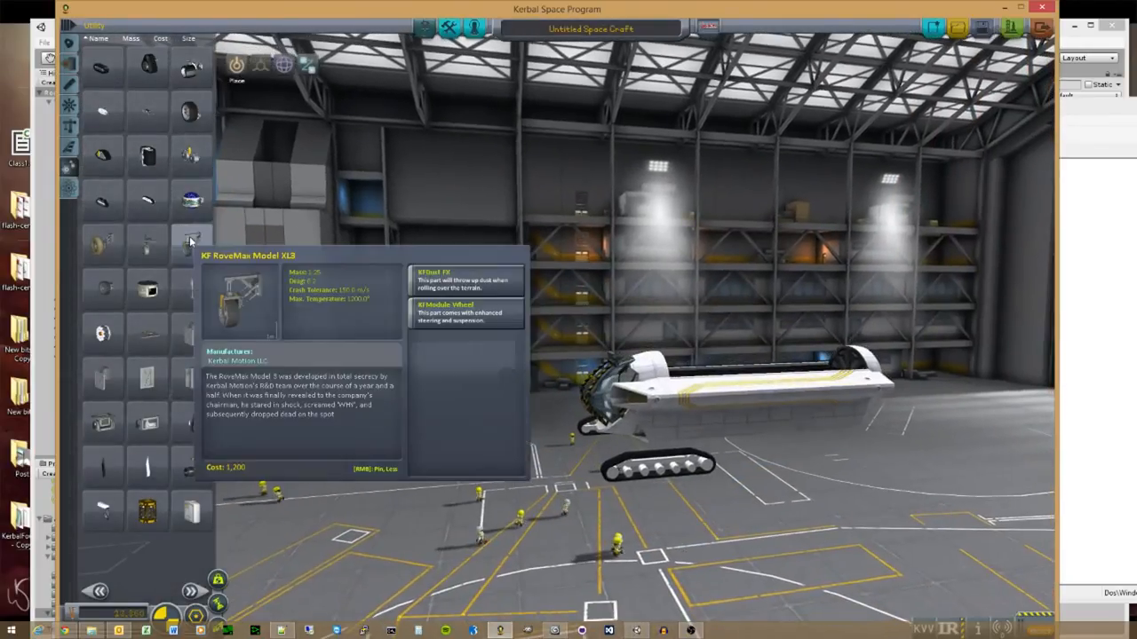
pyautogui.moveTo(147, 203)
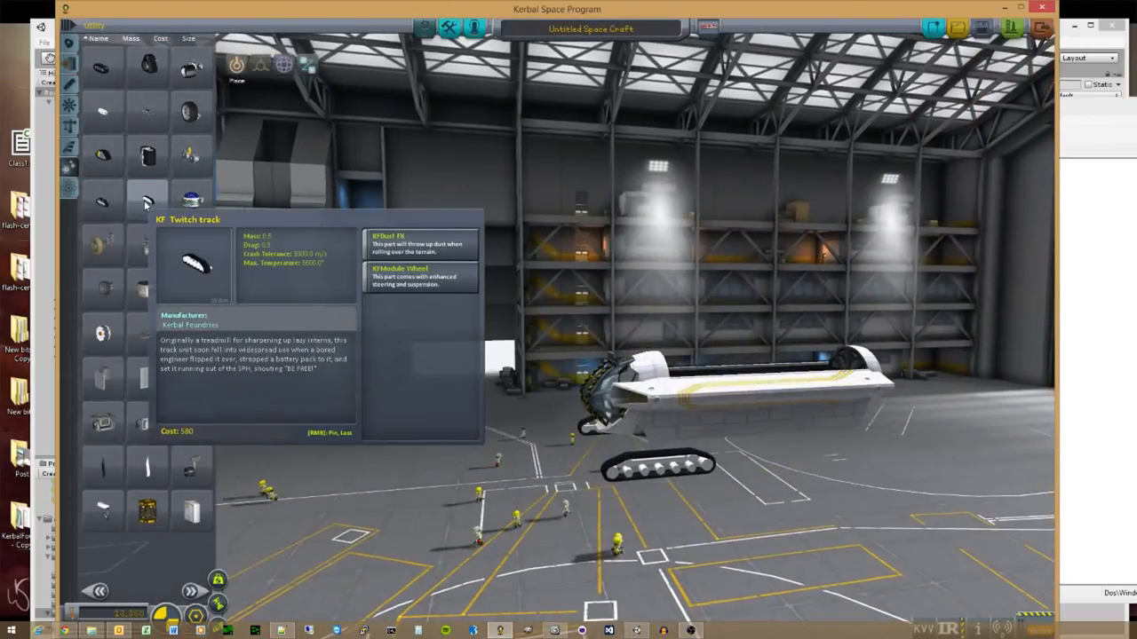
pyautogui.click(147, 204)
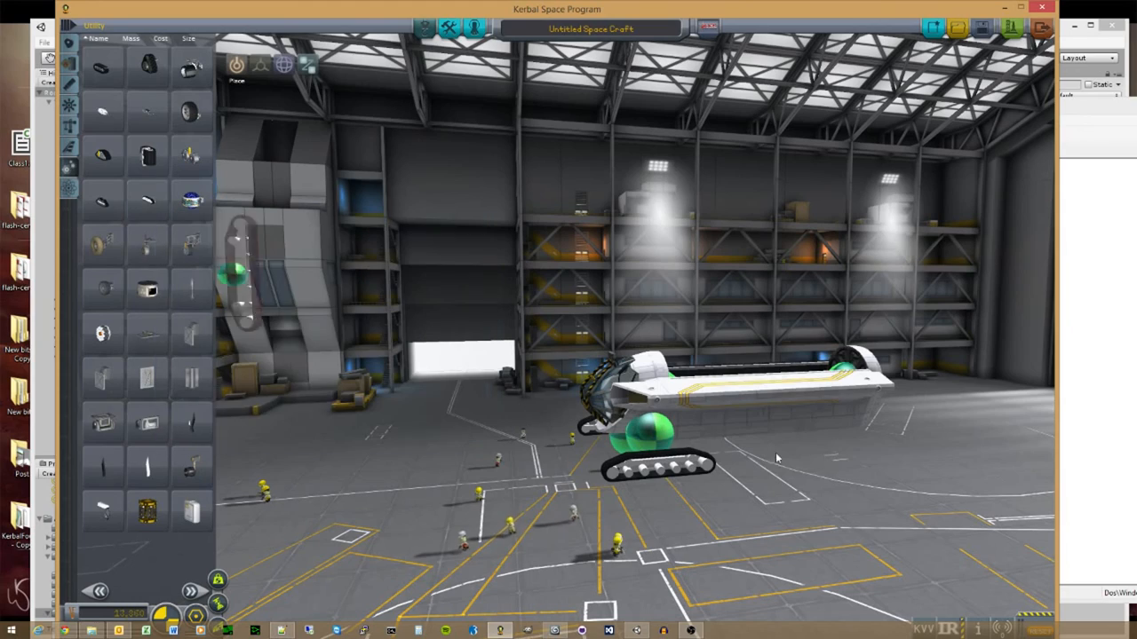
pyautogui.press('s')
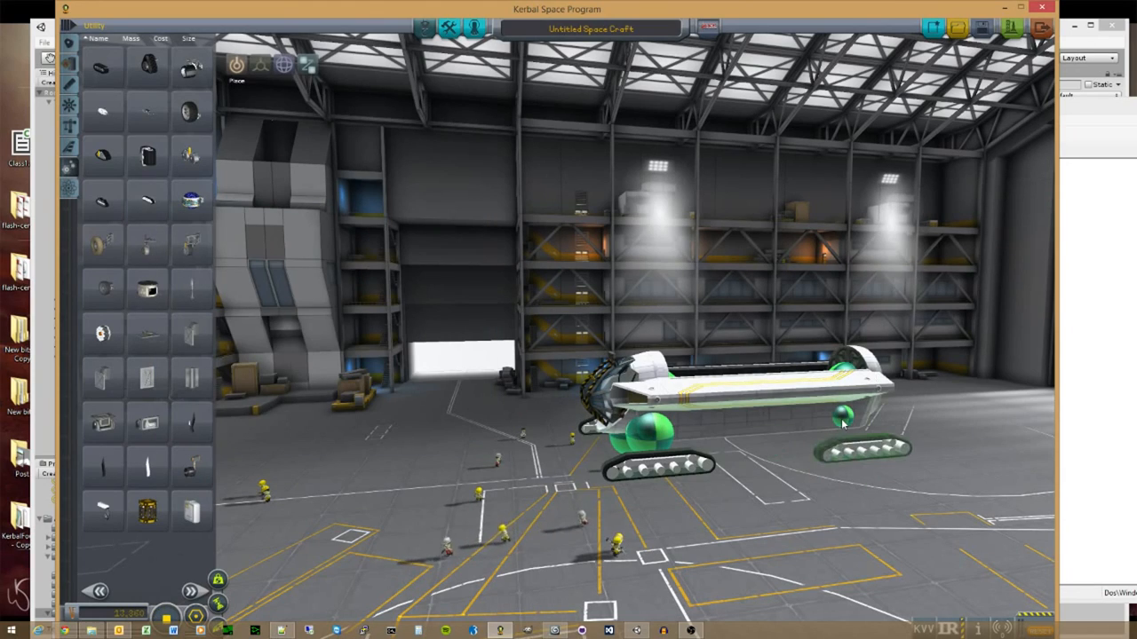
pyautogui.click(842, 422)
pyautogui.moveTo(852, 430); pyautogui.dragTo(832, 476, button='right')
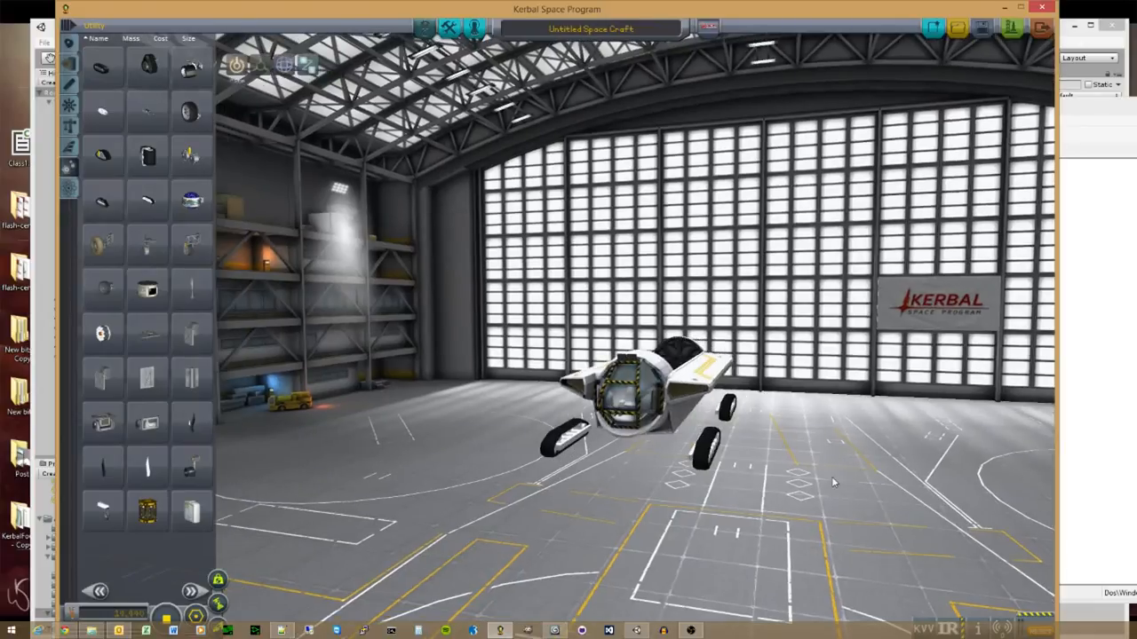
# Step: Open the debug console and examine the log entries for the attached tracks, comparing with the tracks on the craft
pyautogui.hotkey('alt', 'F2')
pyautogui.scroll(2, 848, 278)
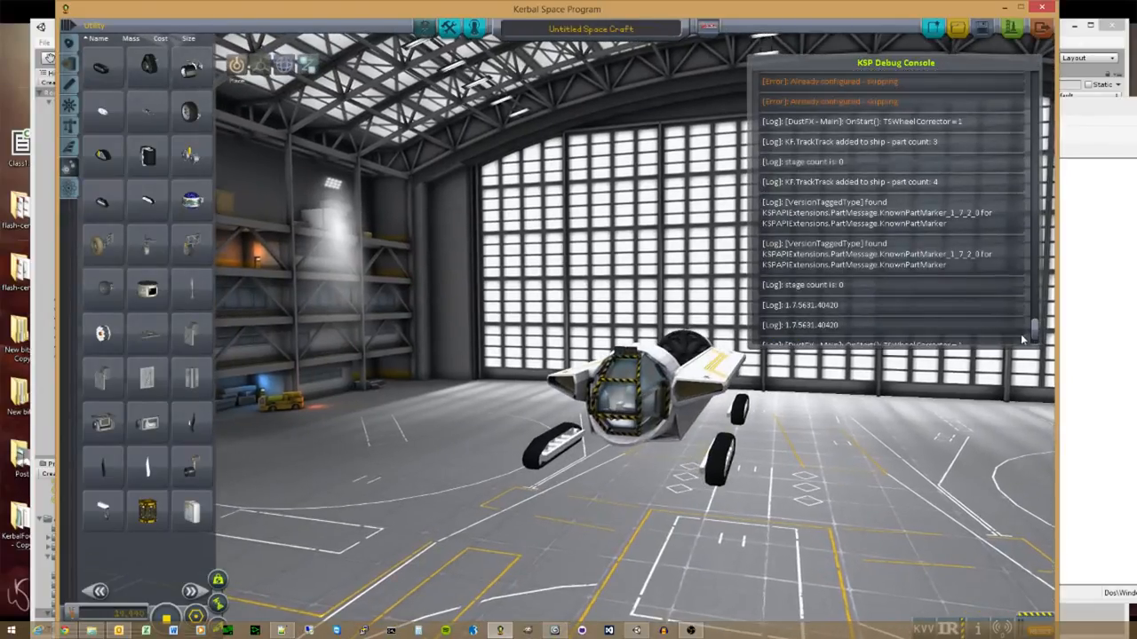
pyautogui.scroll(5, 1037, 312)
pyautogui.moveTo(1039, 311); pyautogui.dragTo(1032, 353)
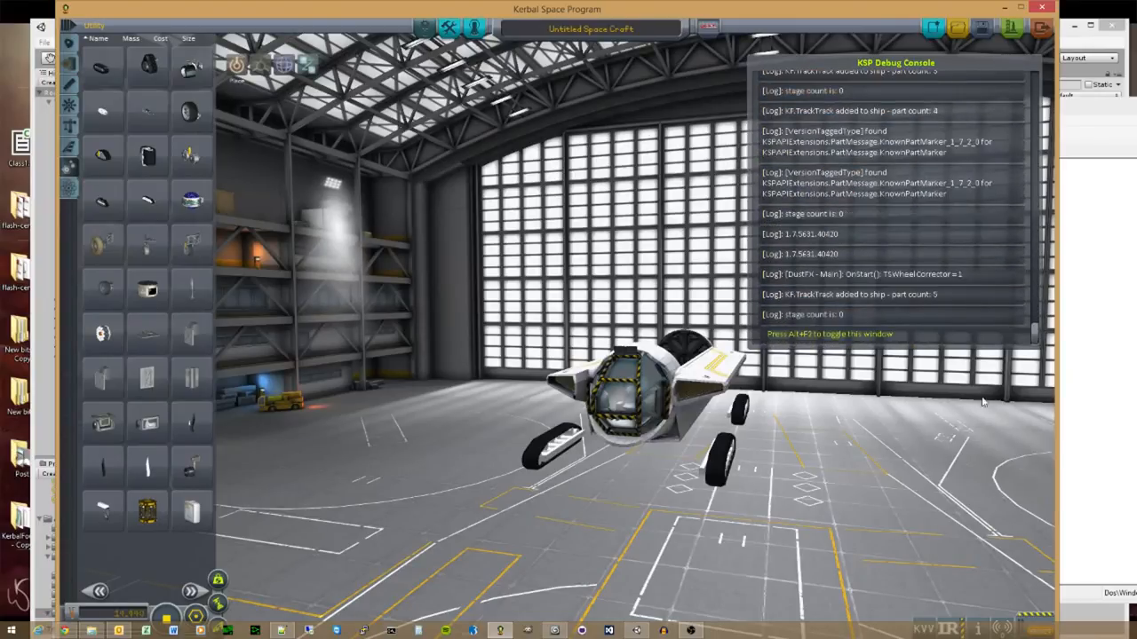
pyautogui.moveTo(983, 402); pyautogui.dragTo(538, 318, button='right')
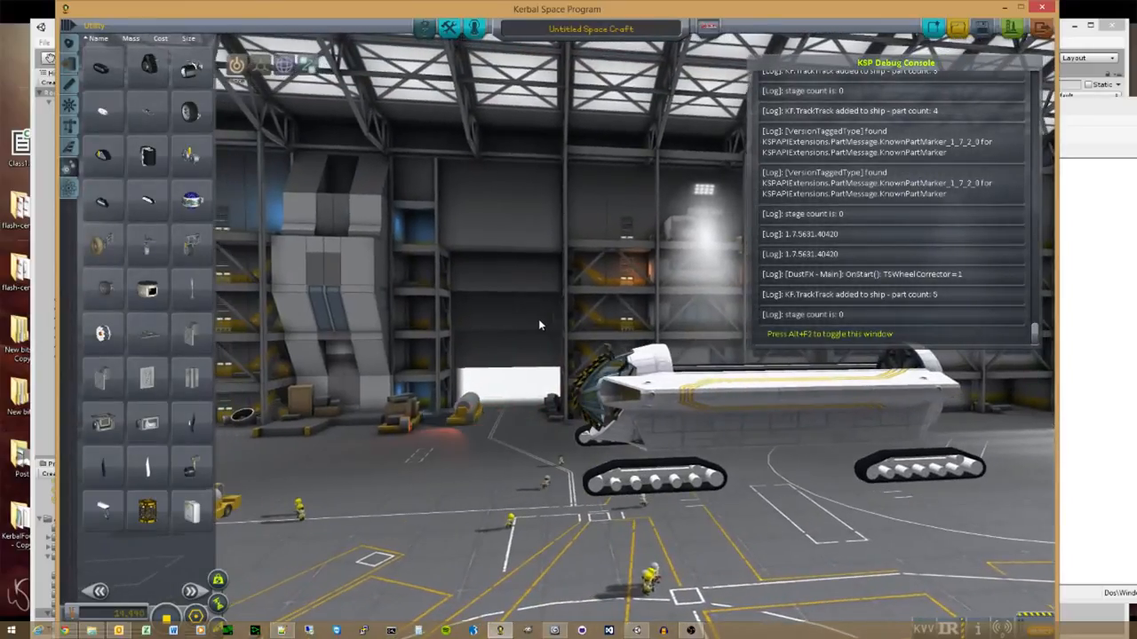
# Step: Launch the rover craft, clearing the runway by recovering the earlier craft and dismissing its mission summary
pyautogui.click(1011, 27)
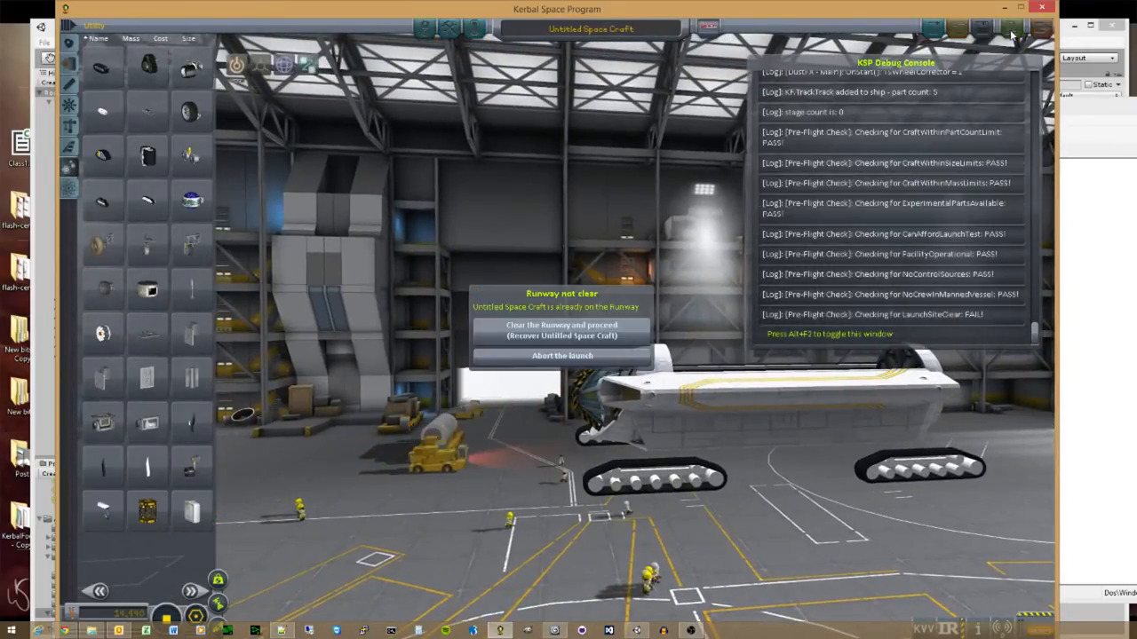
pyautogui.click(570, 336)
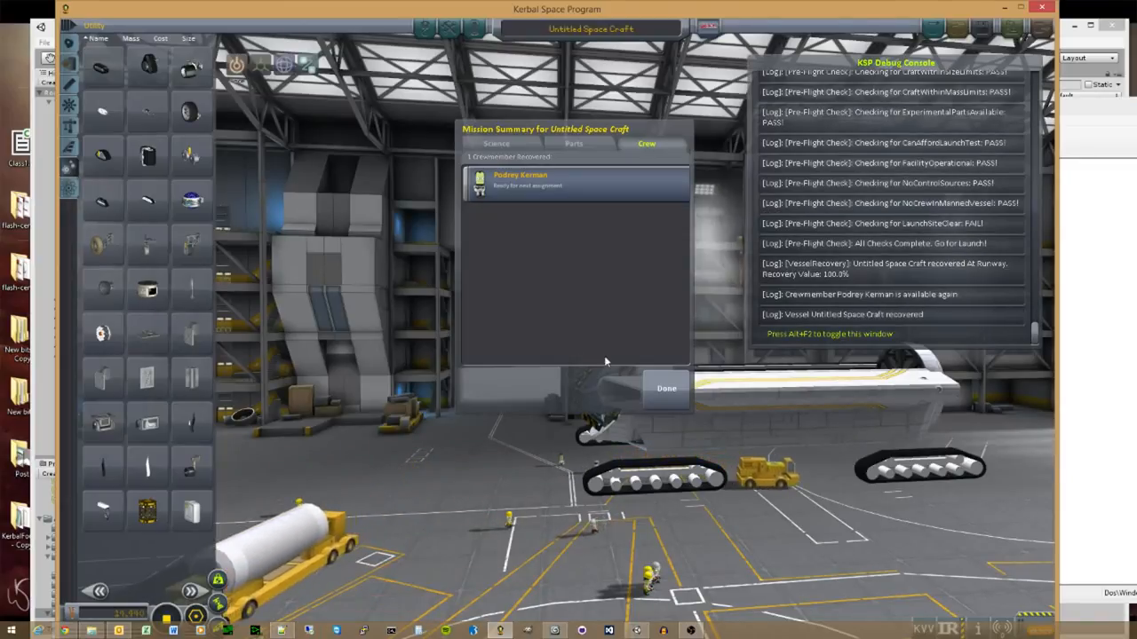
pyautogui.click(655, 387)
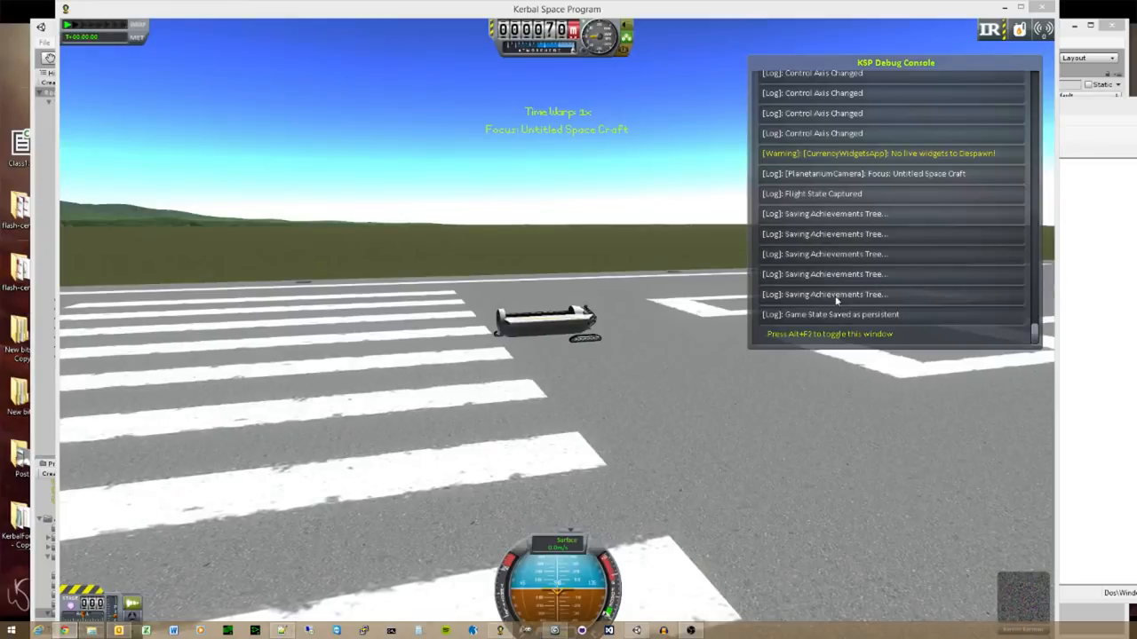
# Step: Inspect the rover on the runway from several angles, looking closely at the front and rear tracks
pyautogui.moveTo(538, 402); pyautogui.dragTo(596, 443, button='right')
pyautogui.scroll(6, 566, 422)
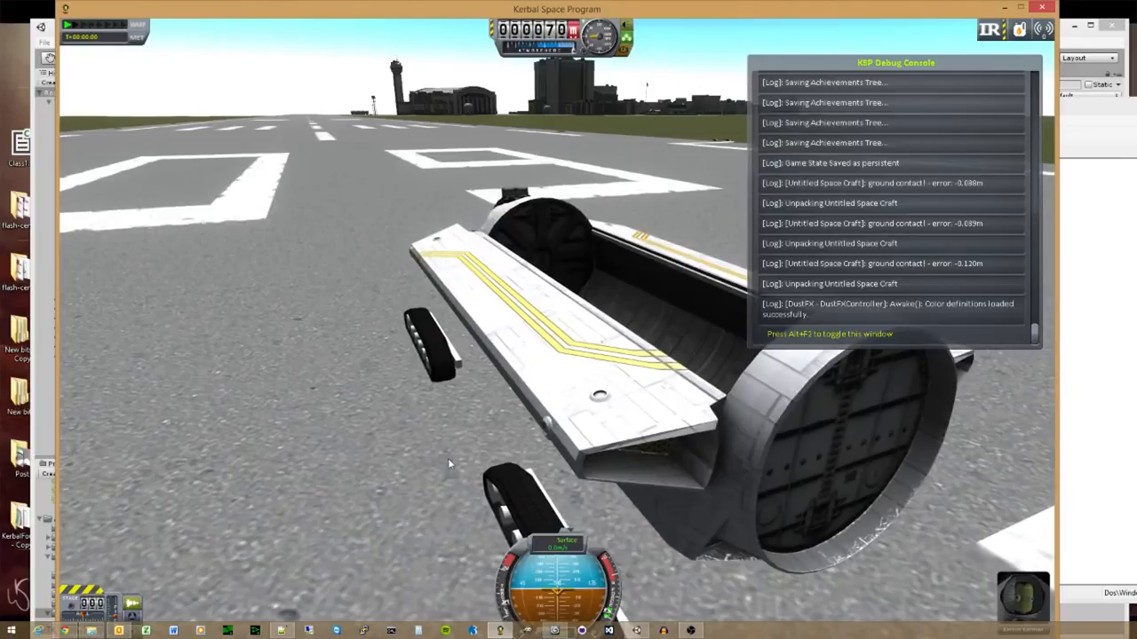
pyautogui.moveTo(448, 458); pyautogui.dragTo(1025, 408, button='right')
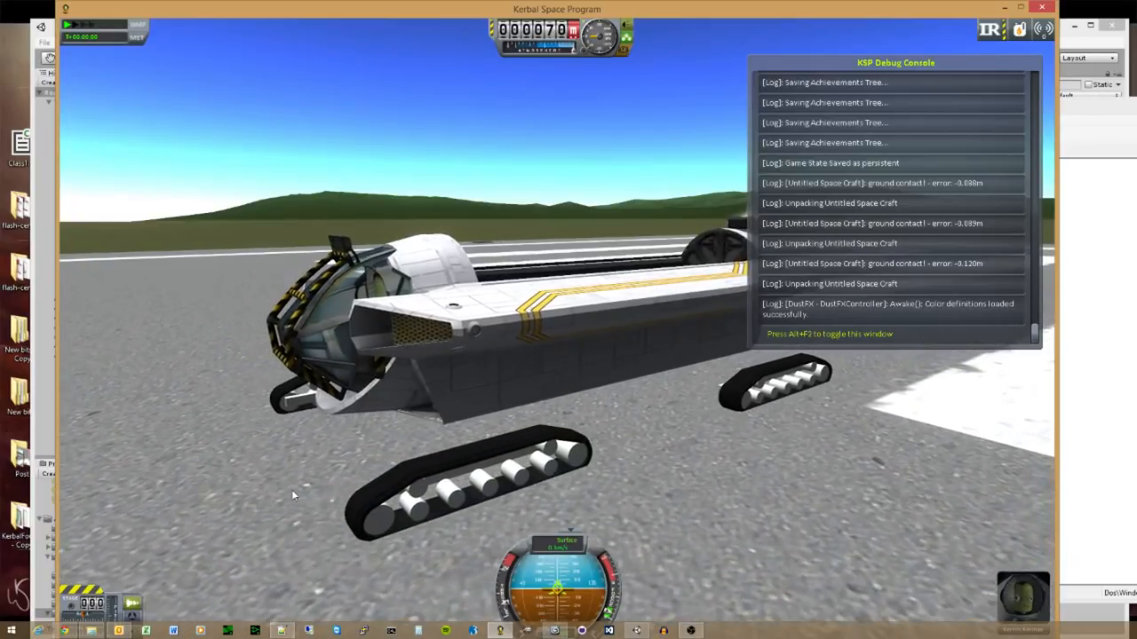
pyautogui.moveTo(293, 491); pyautogui.dragTo(393, 432, button='right')
pyautogui.scroll(4, 439, 450)
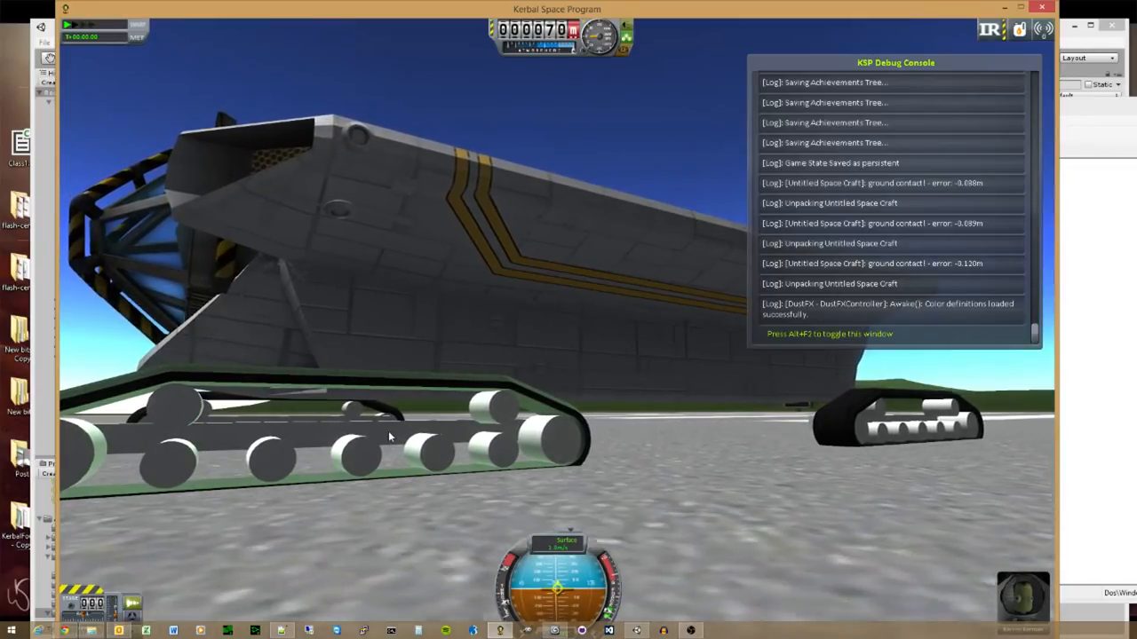
pyautogui.moveTo(402, 517); pyautogui.dragTo(468, 504, button='right')
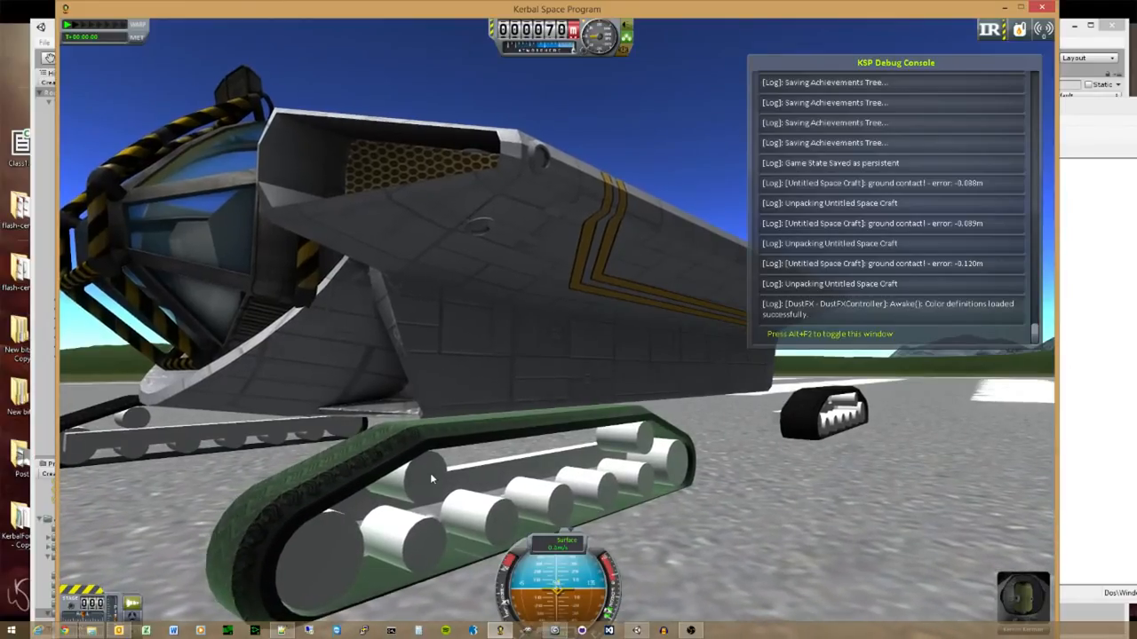
# Step: Test the tracks' suspension by enabling Hack Gravity in the debug cheats and then restoring normal gravity
pyautogui.hotkey('alt', 'F12')
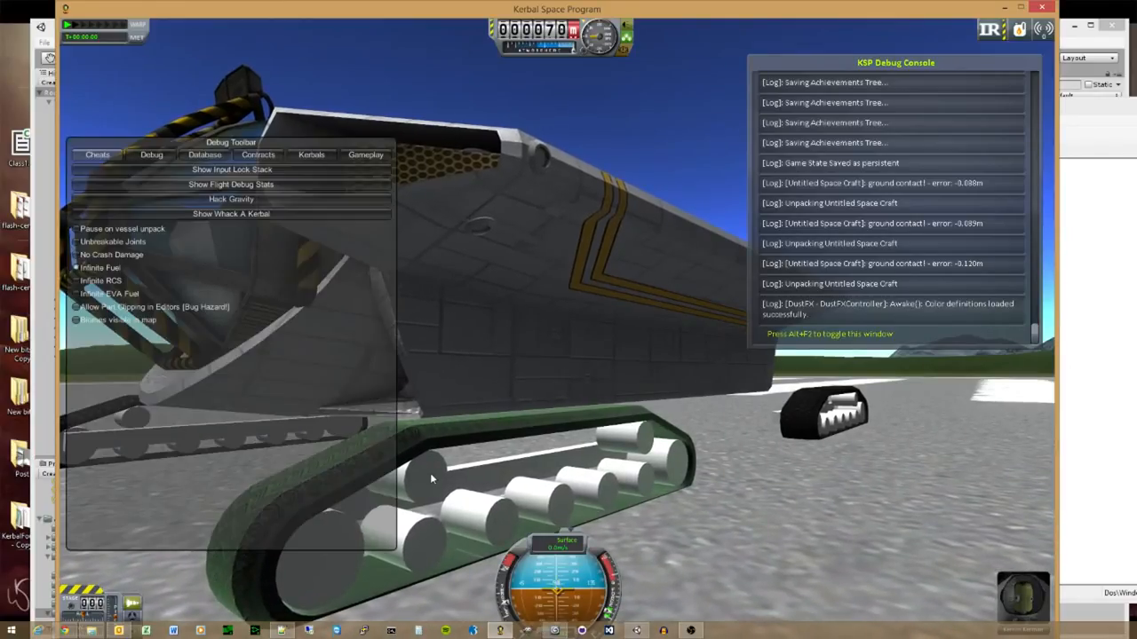
pyautogui.click(233, 200)
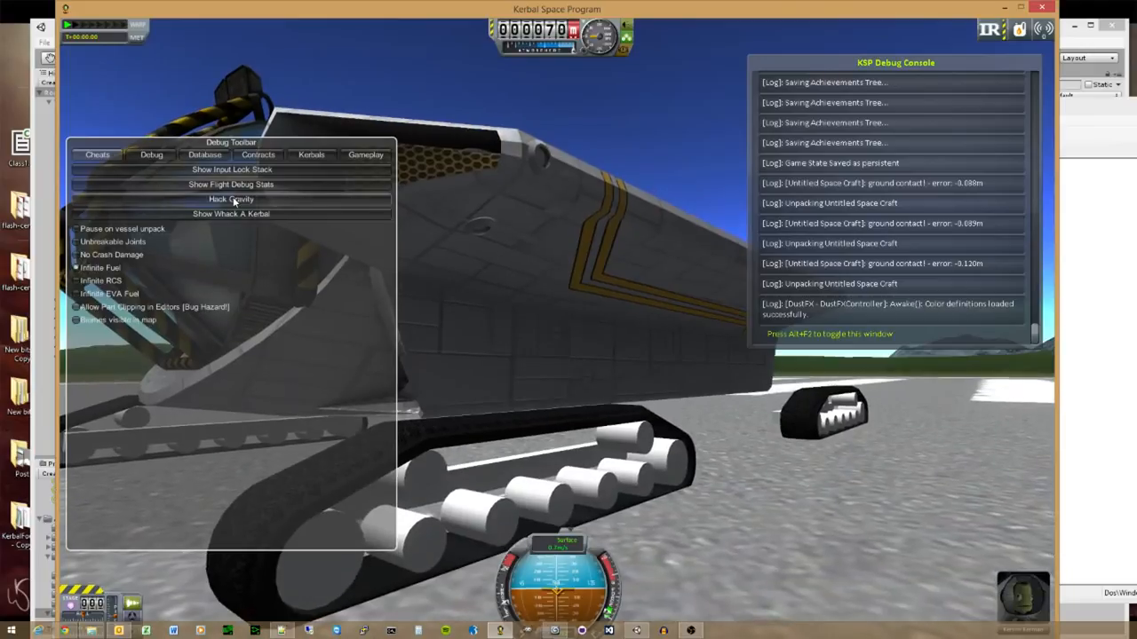
pyautogui.click(234, 199)
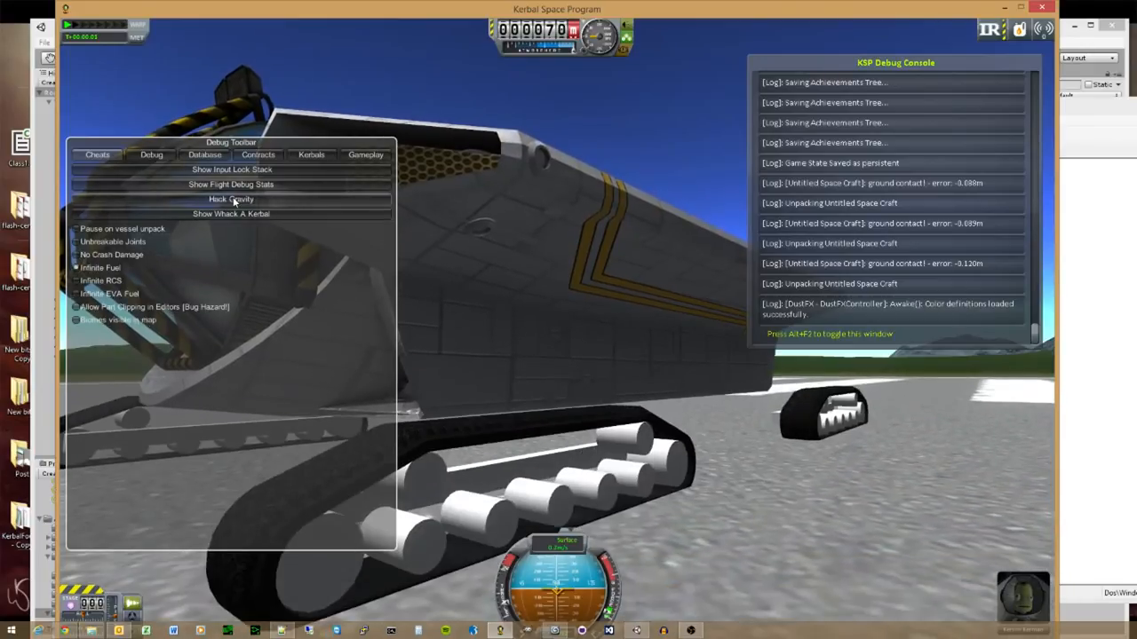
pyautogui.click(234, 200)
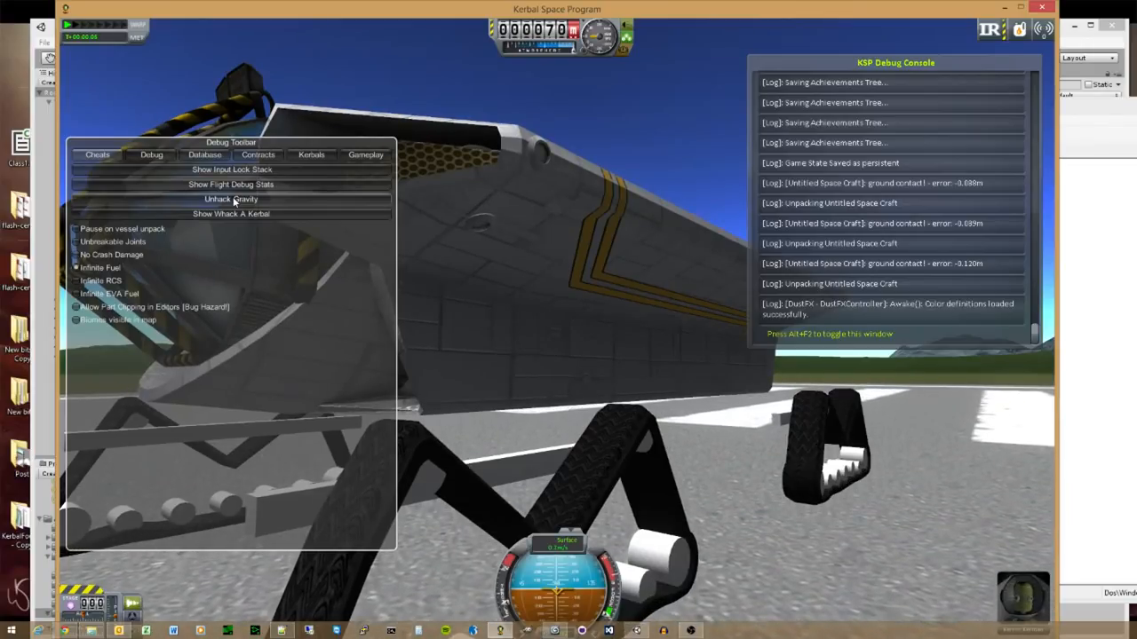
pyautogui.moveTo(419, 344); pyautogui.dragTo(515, 377, button='right')
pyautogui.scroll(-3, 458, 400)
pyautogui.click(250, 199)
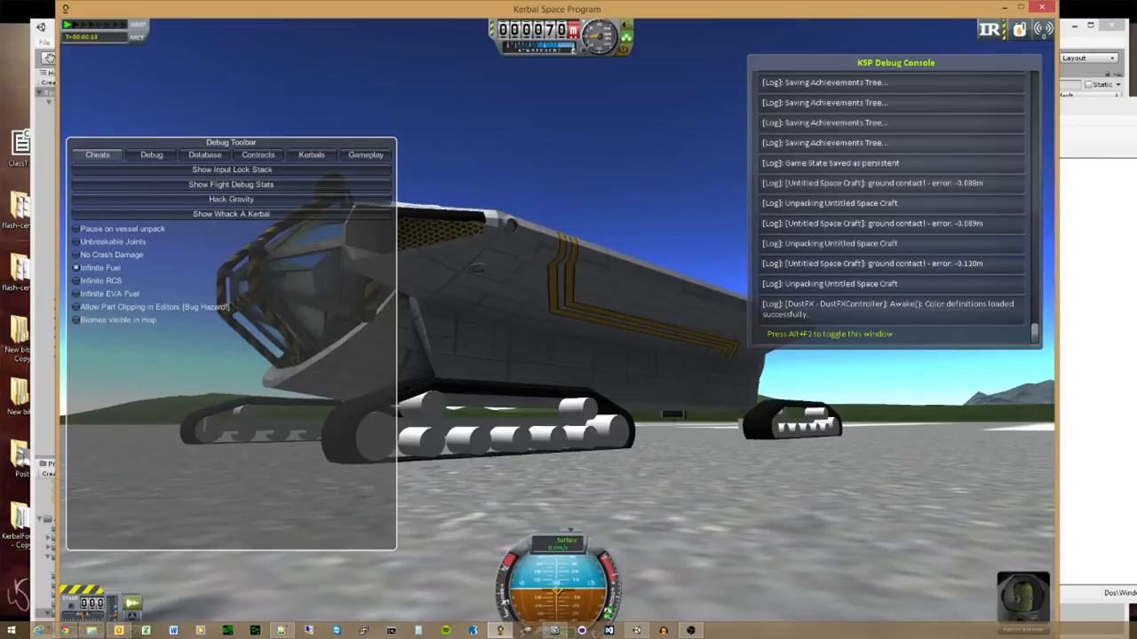
# Step: Switch to Unity and set the scale of wheel colliders WC001 to WC007 to 1 on X, Y and Z
pyautogui.hotkey('alt', 'Tab')
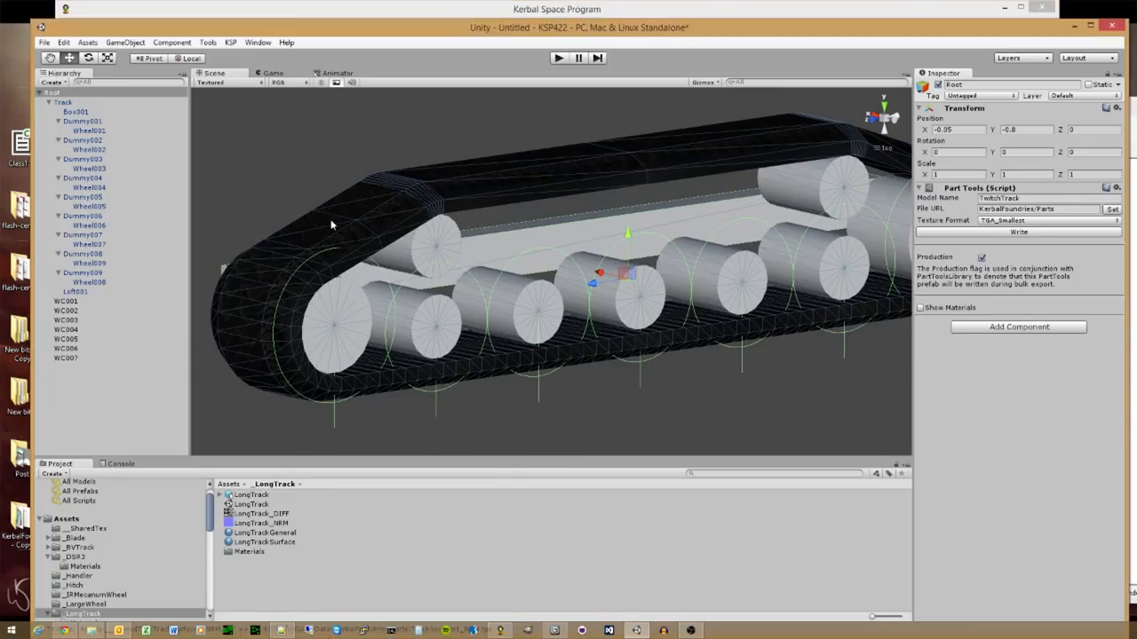
pyautogui.click(81, 304)
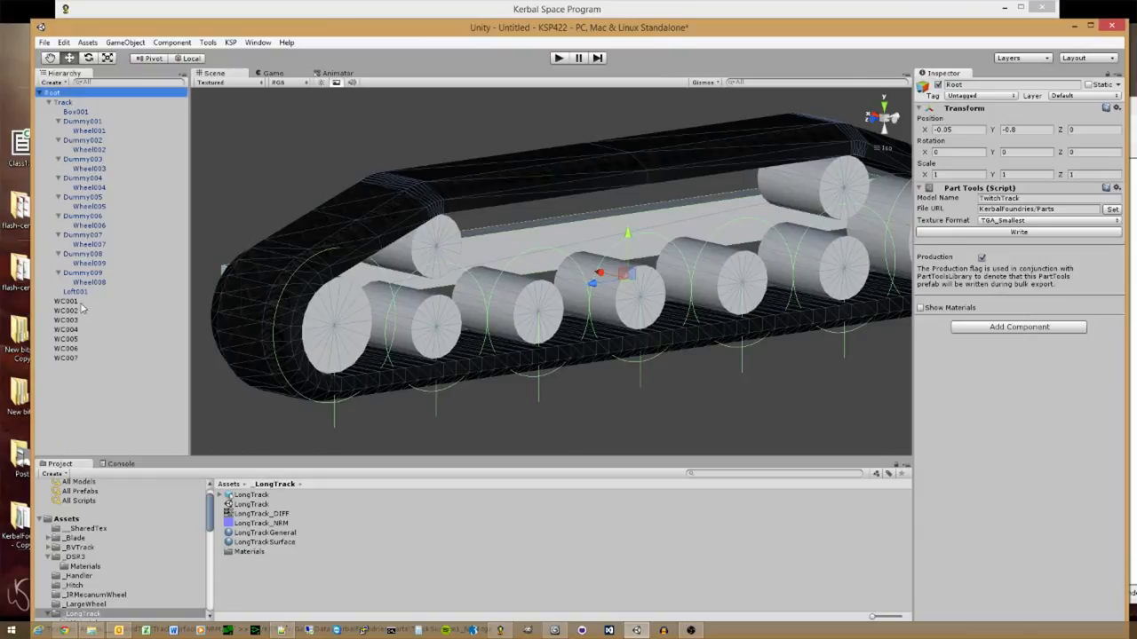
pyautogui.click(69, 302)
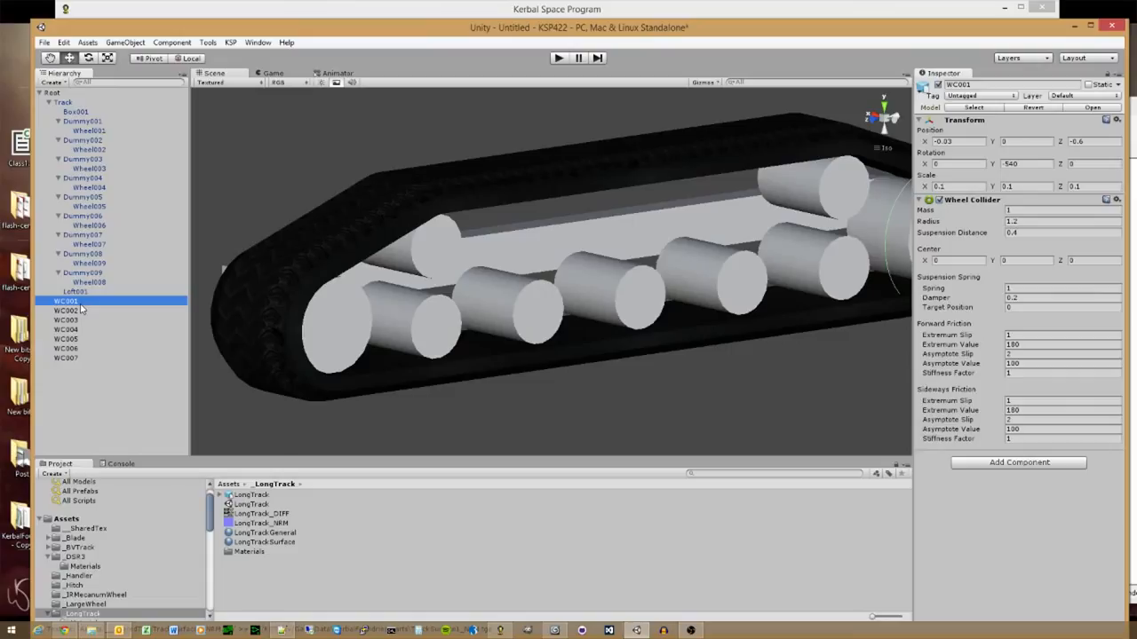
pyautogui.keyDown('shift'); pyautogui.click(78, 358); pyautogui.keyUp('shift')
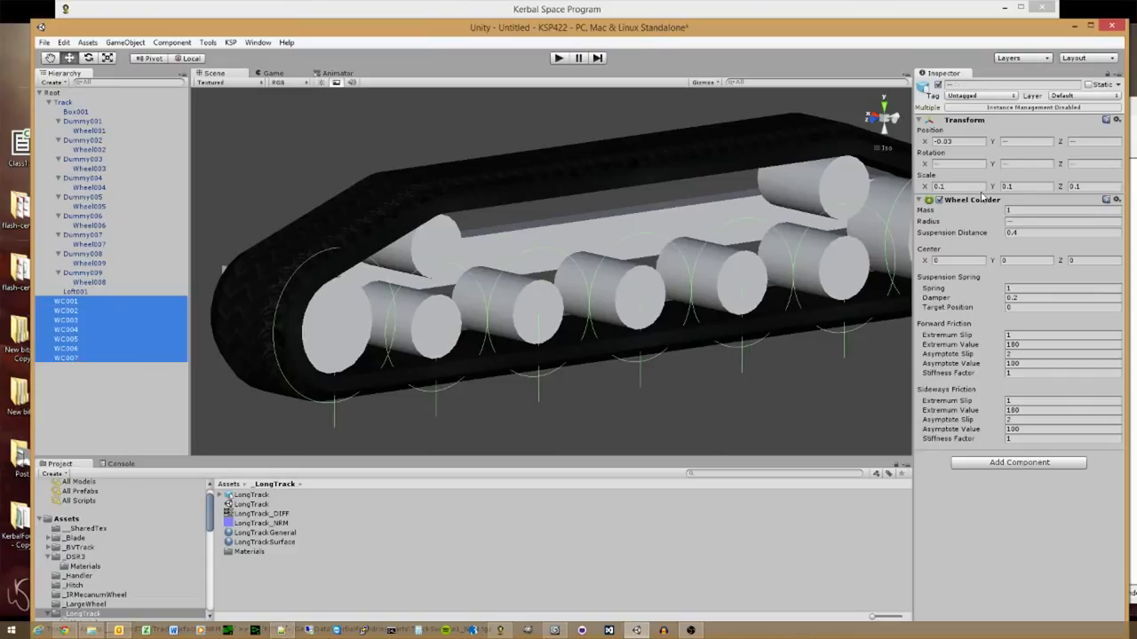
pyautogui.click(928, 184)
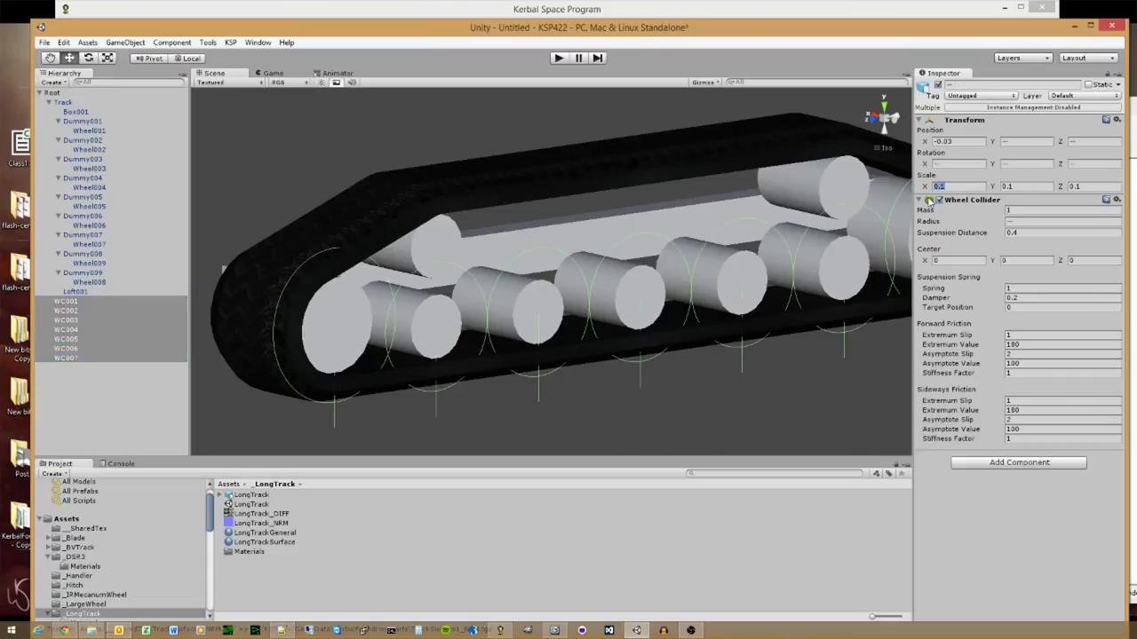
pyautogui.write('1')
pyautogui.press('Tab')
pyautogui.write('1')
pyautogui.press('Tab')
pyautogui.write('1')
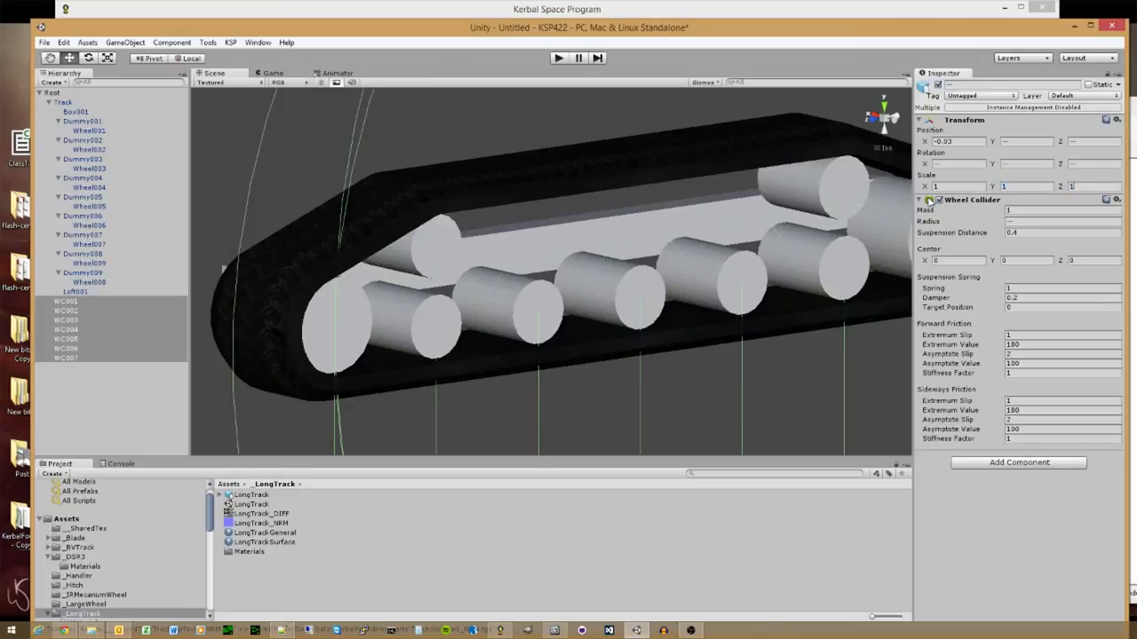
# Step: Set the Wheel Collider radius of all seven selected colliders to 0.1
pyautogui.moveTo(618, 322); pyautogui.dragTo(570, 238, button='middle')
pyautogui.scroll(-10, 573, 249)
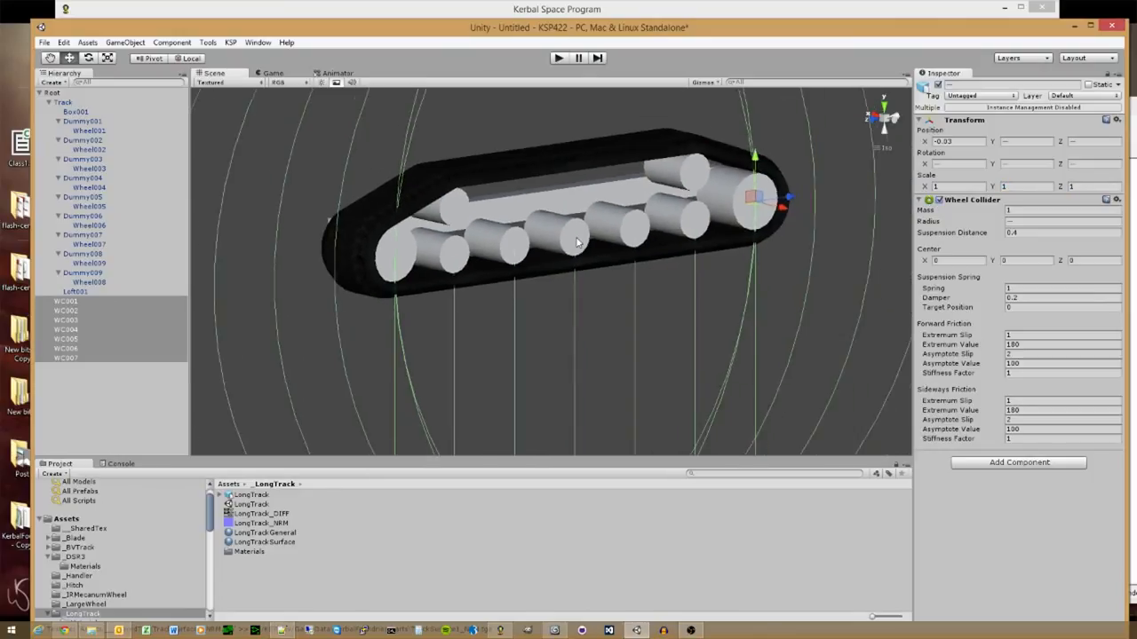
pyautogui.scroll(-2, 583, 276)
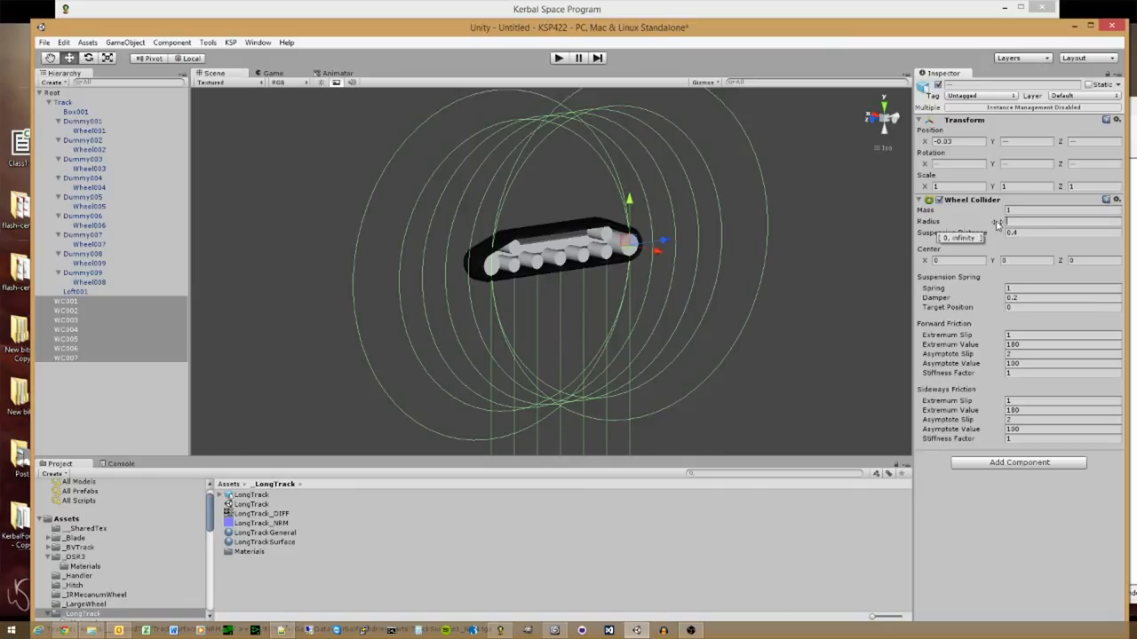
pyautogui.moveTo(997, 223); pyautogui.dragTo(998, 224)
pyautogui.scroll(5, 568, 279)
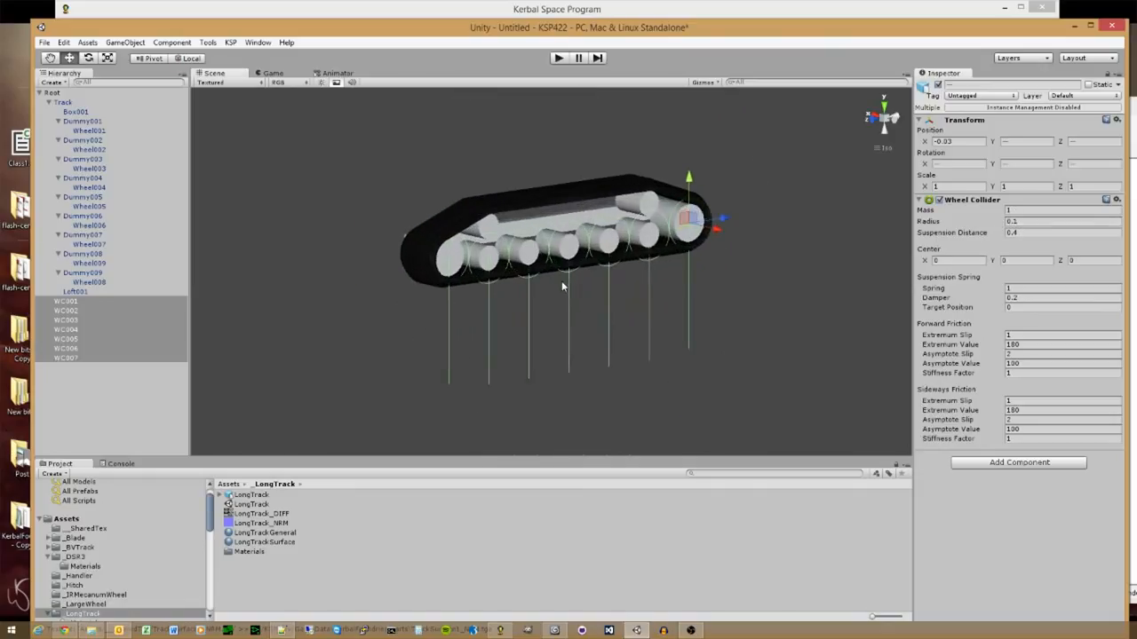
pyautogui.scroll(2, 562, 286)
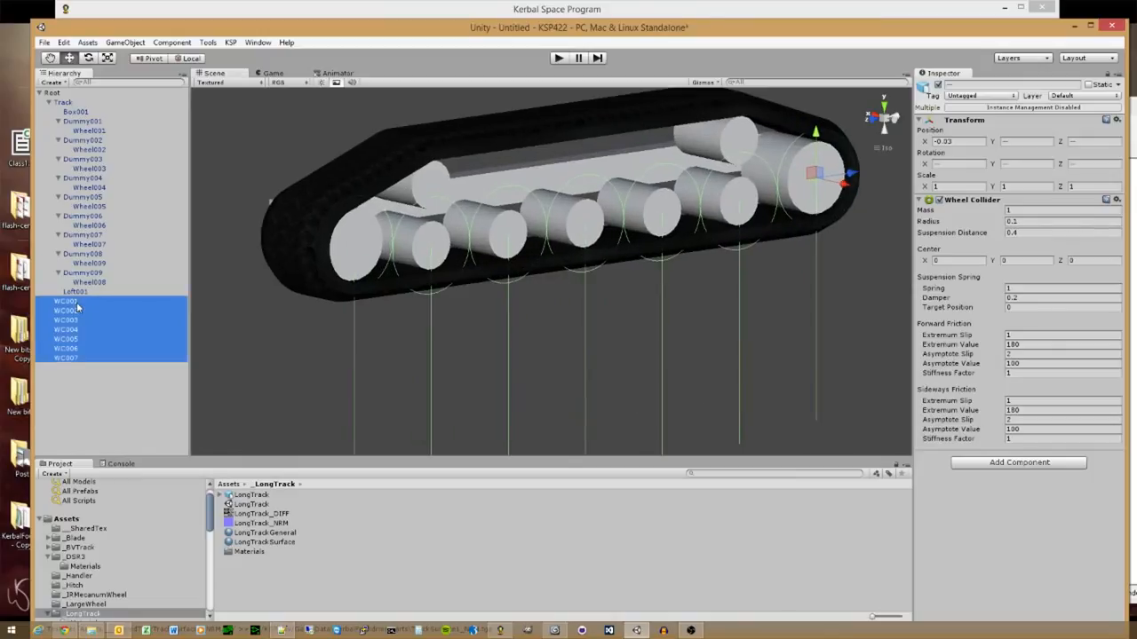
# Step: Rename the wheel collider WC007 as WC001
pyautogui.click(70, 359)
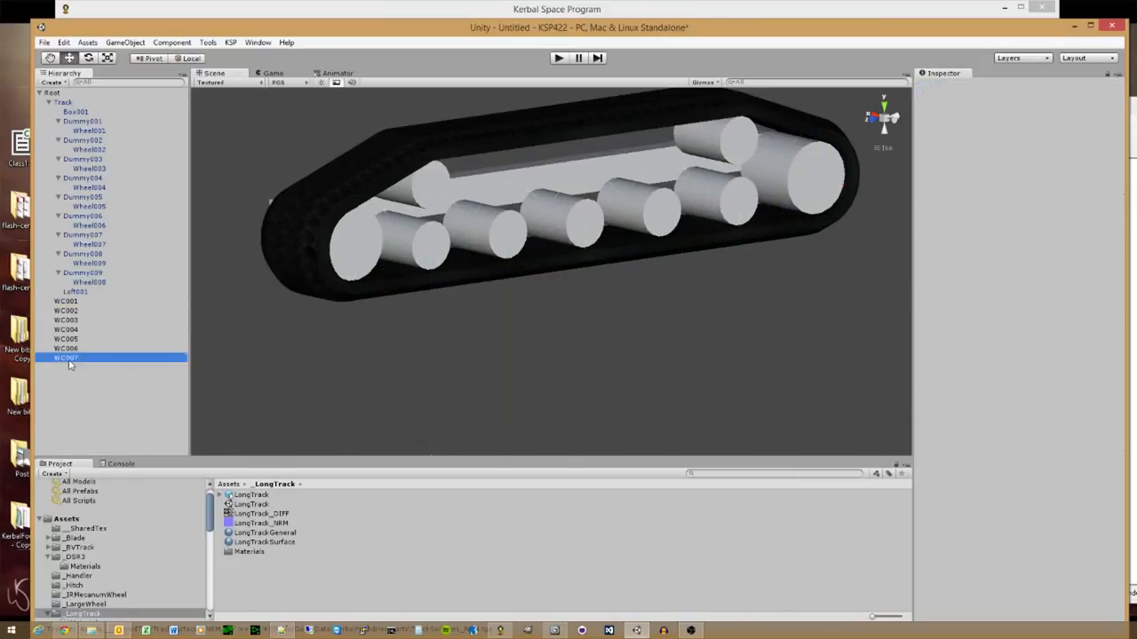
pyautogui.keyDown('shift'); pyautogui.click(81, 302); pyautogui.keyUp('shift')
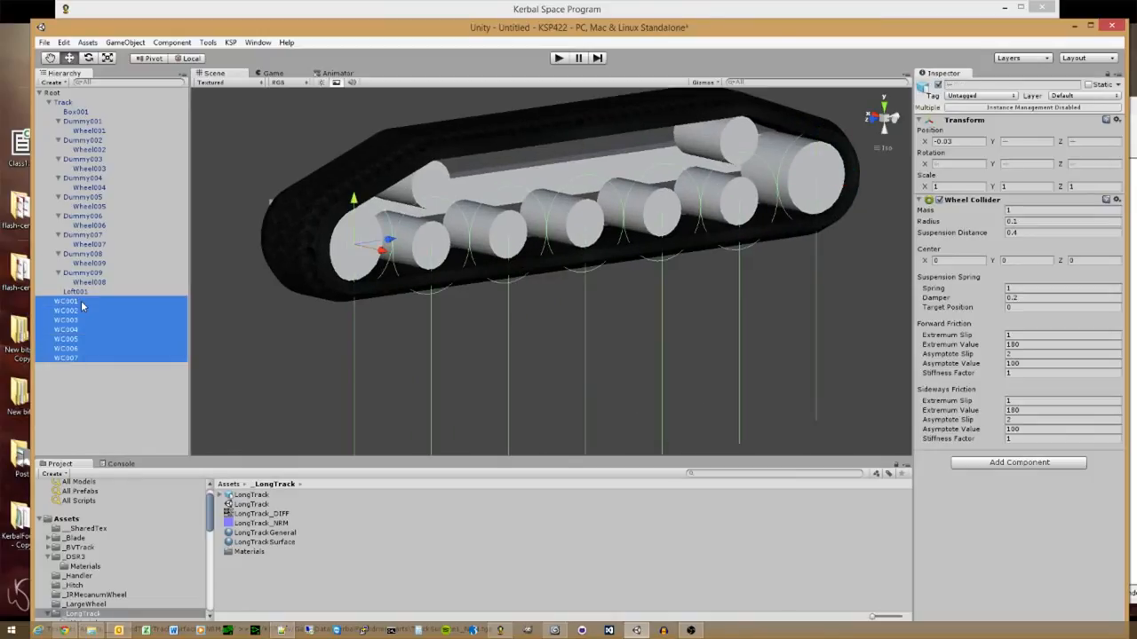
pyautogui.click(69, 377)
pyautogui.click(68, 359)
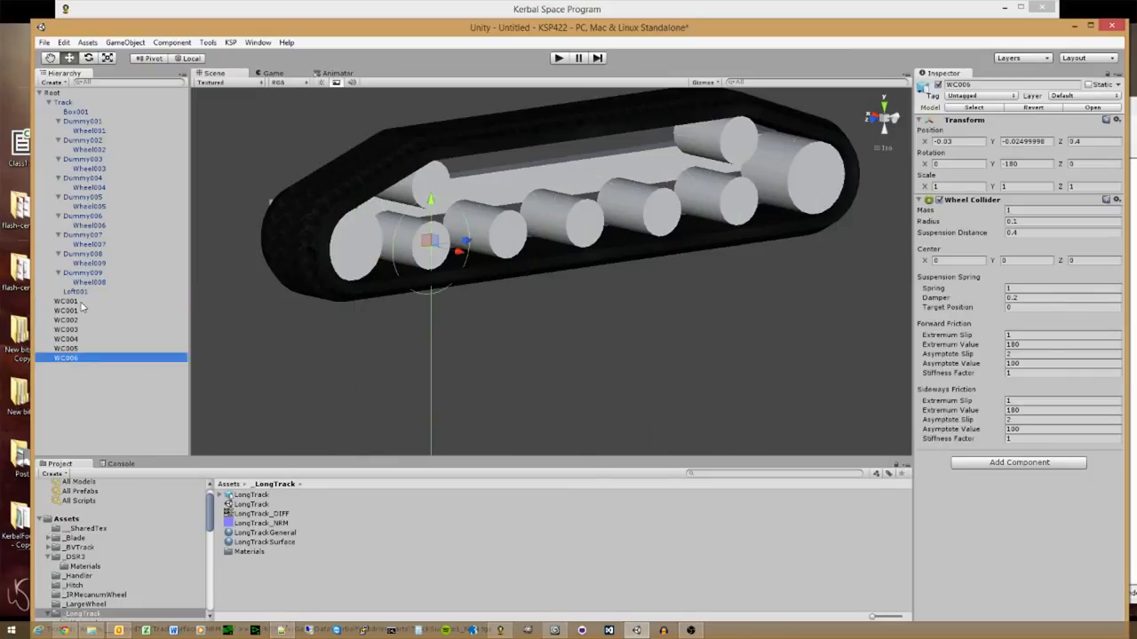
# Step: Go through the wheel colliders one by one and compare each name and position with the track's wheels
pyautogui.keyDown('ctrl'); pyautogui.click(80, 302); pyautogui.keyUp('ctrl')
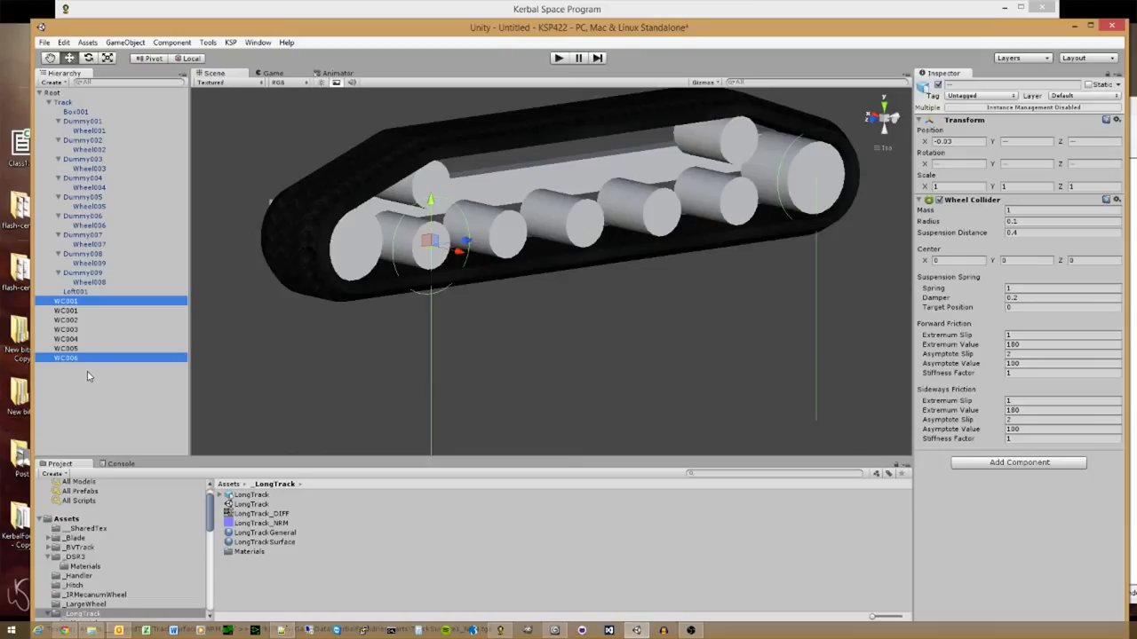
pyautogui.click(84, 349)
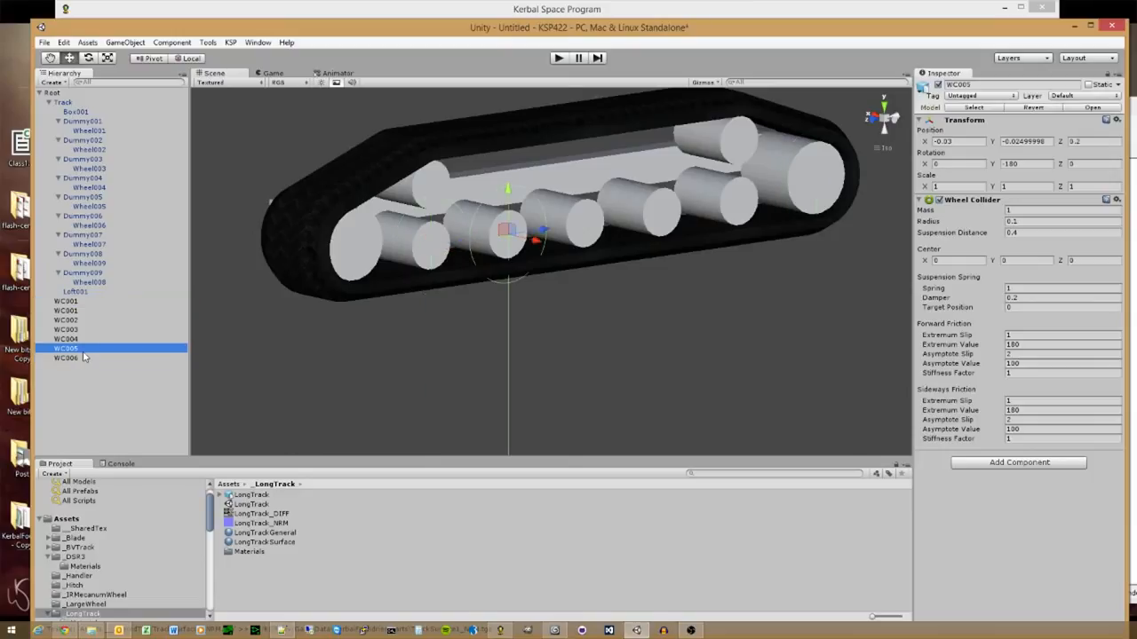
pyautogui.click(81, 359)
pyautogui.press('Up')
pyautogui.press('Up')
pyautogui.press('Up')
pyautogui.press('Up')
pyautogui.press('Up')
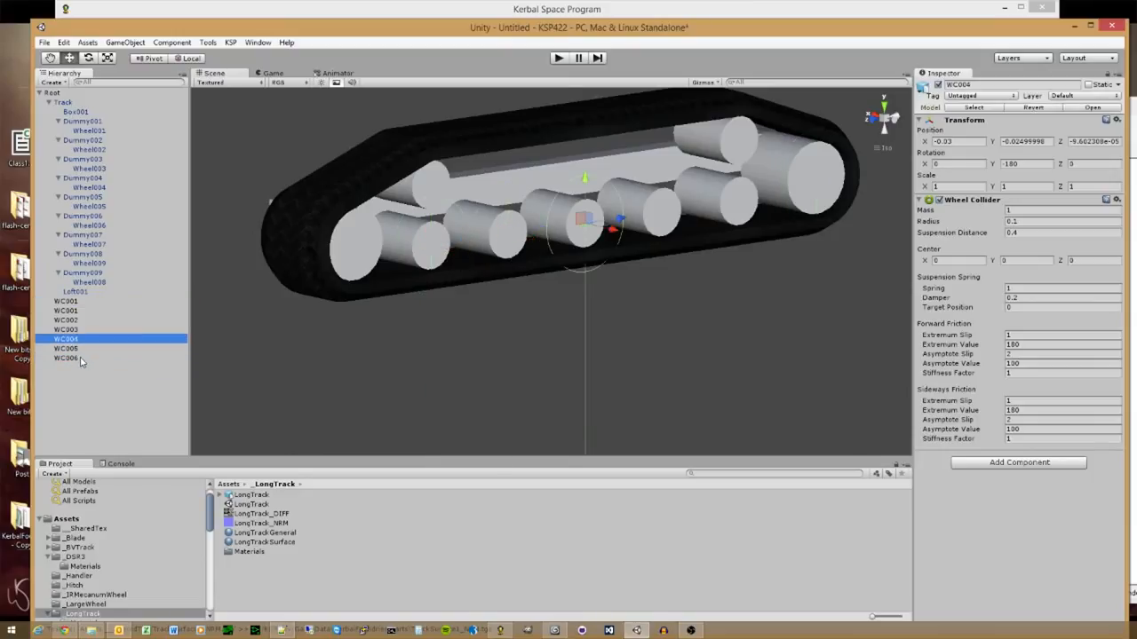
pyautogui.press('Down')
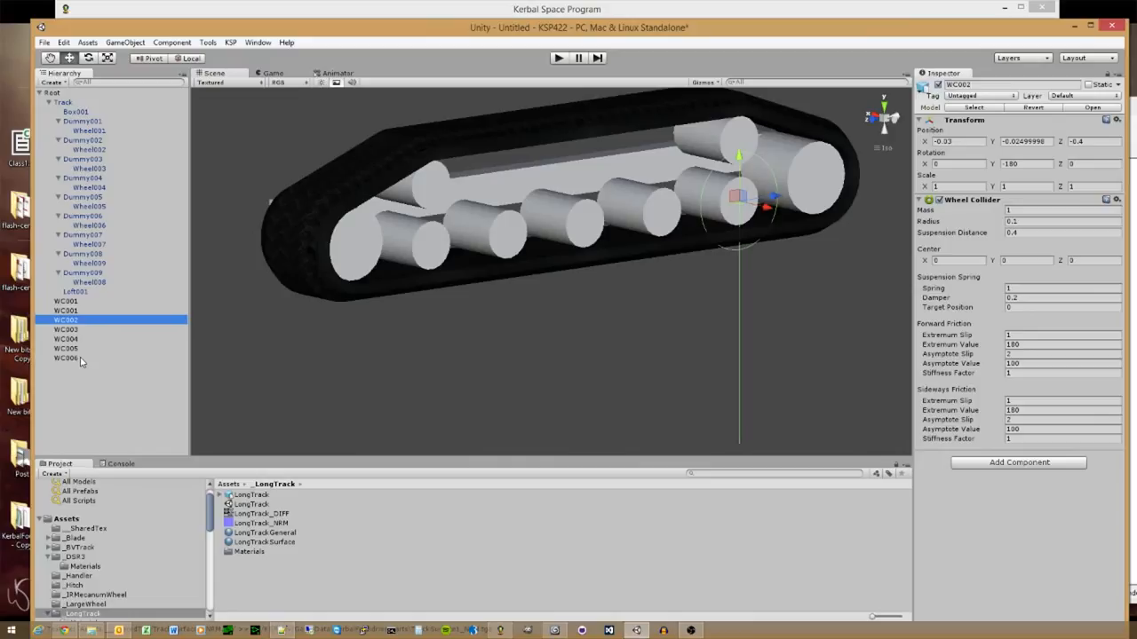
pyautogui.press('Down')
pyautogui.press('Down')
pyautogui.press('Down')
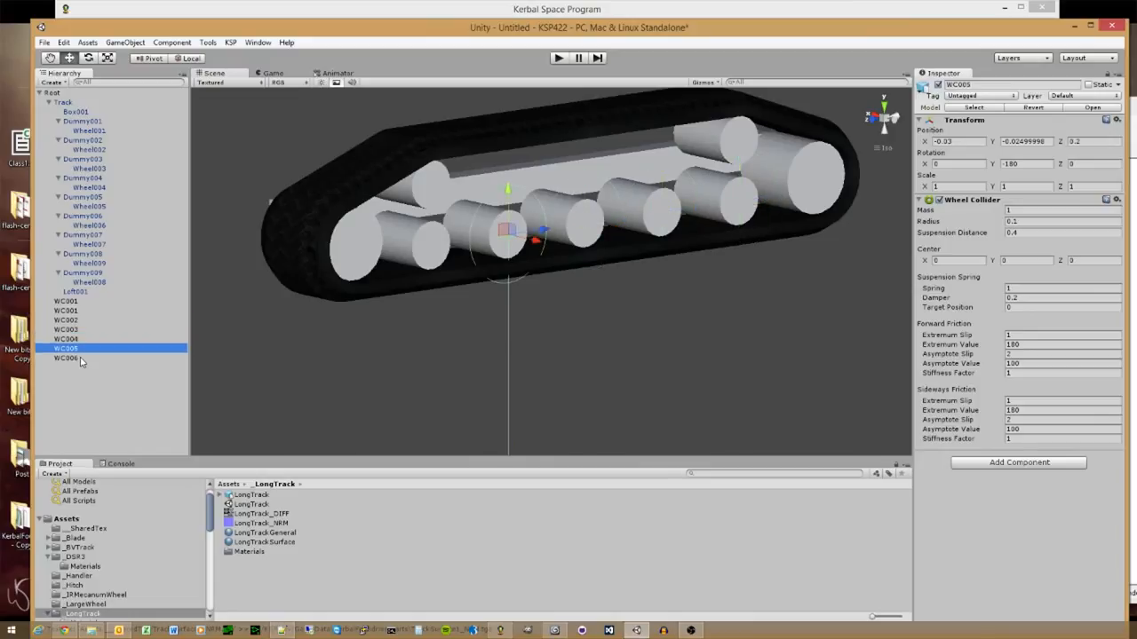
pyautogui.press('Down')
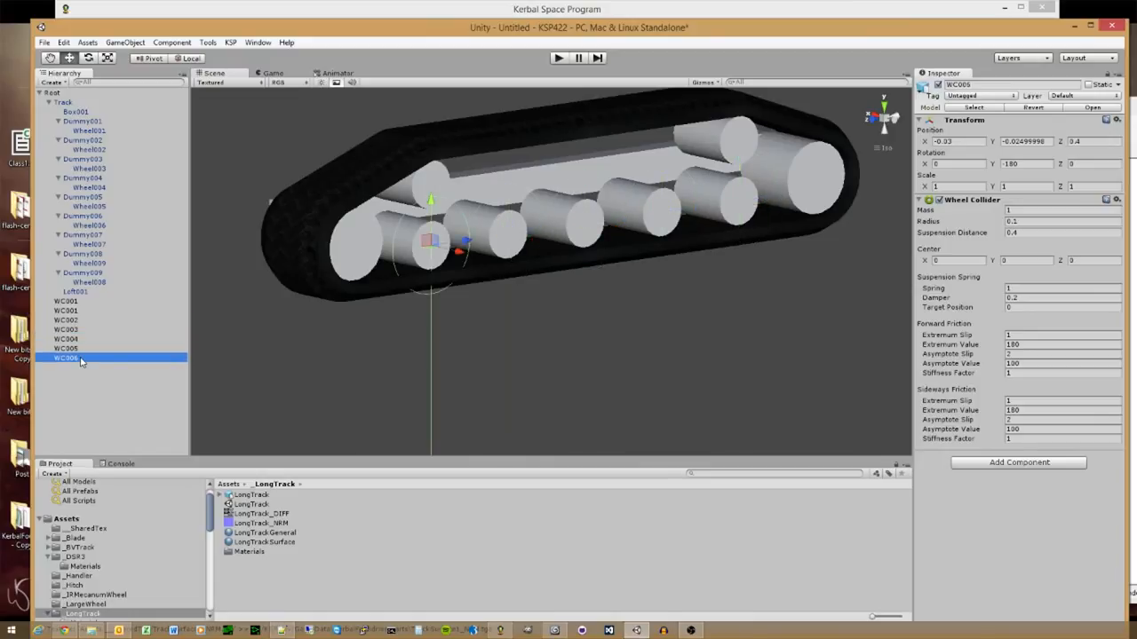
pyautogui.press('Up')
pyautogui.press('Up')
pyautogui.press('Up')
pyautogui.press('Up')
pyautogui.press('Up')
pyautogui.press('Up')
pyautogui.press('Down')
pyautogui.press('Down')
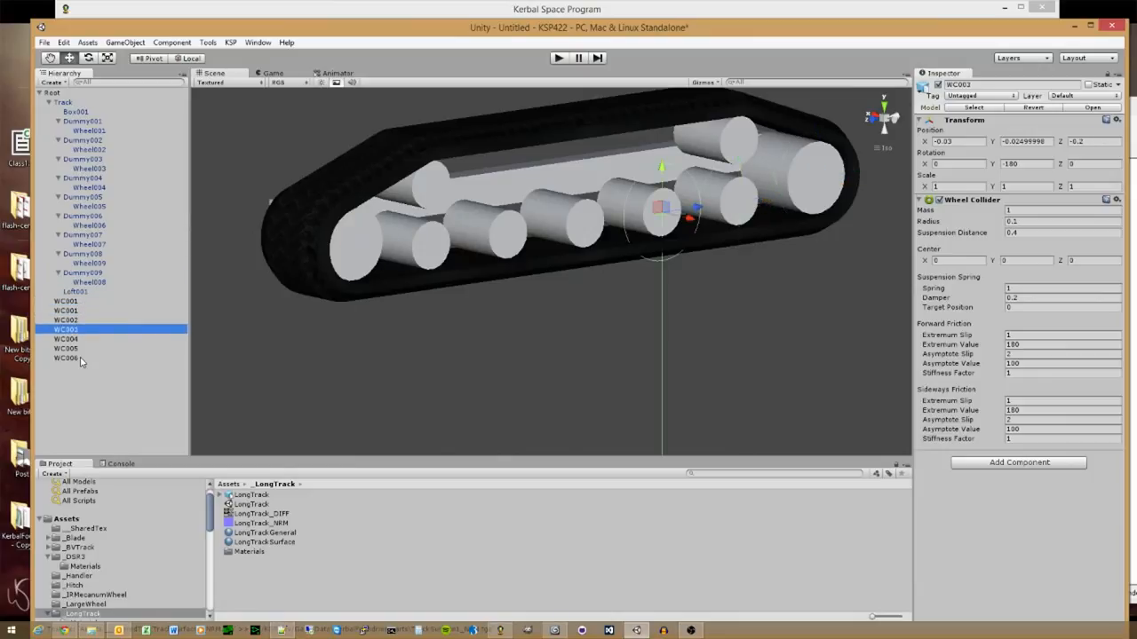
pyautogui.press('Up')
pyautogui.press('Up')
pyautogui.press('Up')
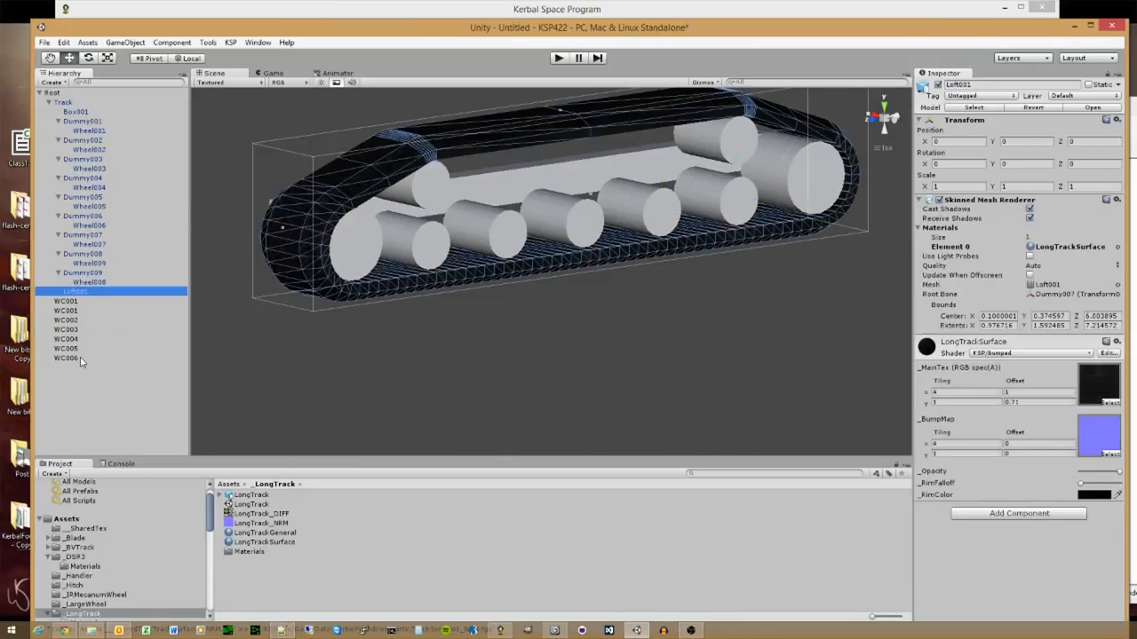
pyautogui.press('Down')
pyautogui.press('Down')
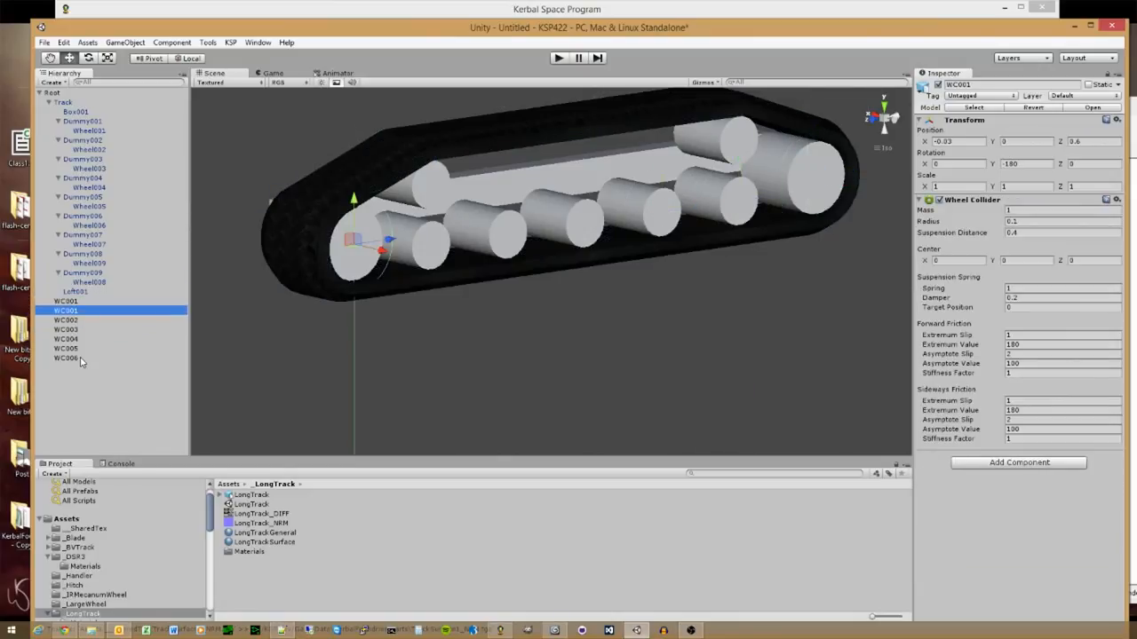
# Step: Rename the second wheel collider named WC001 as WC007
pyautogui.click(84, 320)
pyautogui.click(81, 312)
pyautogui.click(83, 312)
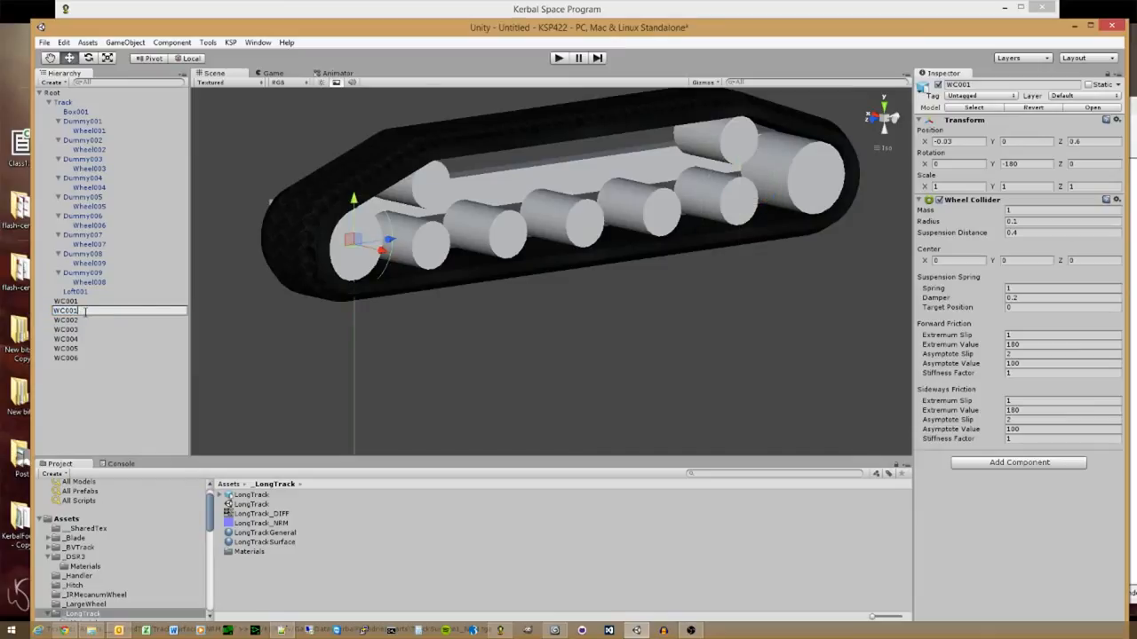
pyautogui.press('BackSpace')
pyautogui.write('7')
pyautogui.press('Return')
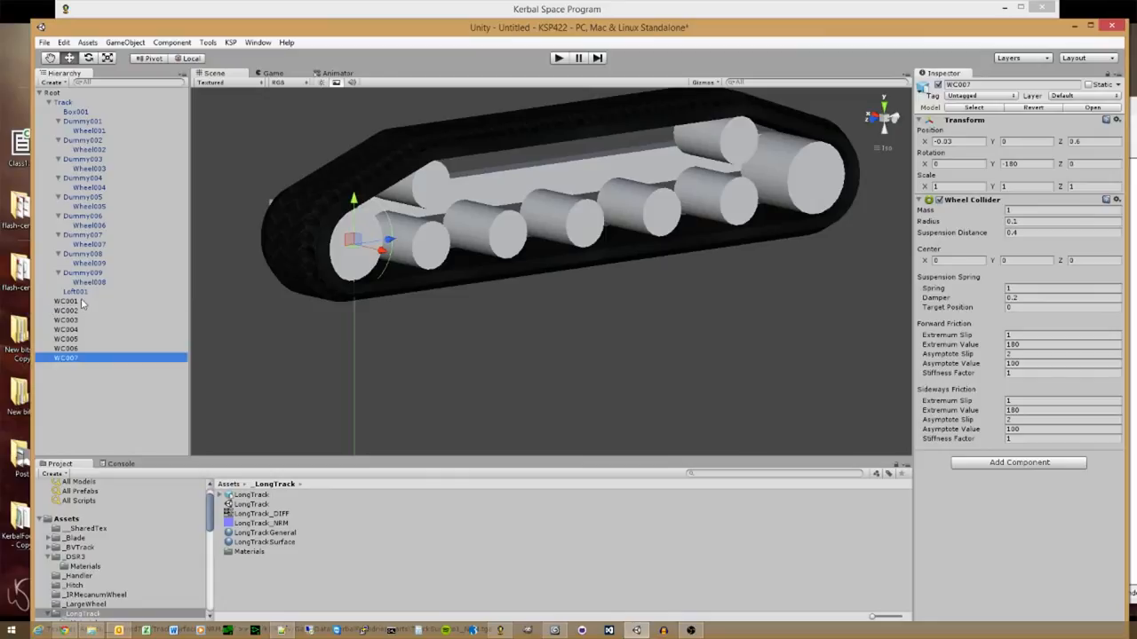
# Step: Set the Wheel Collider radius of the two end colliders, WC001 and WC007, to 0.12
pyautogui.click(82, 302)
pyautogui.keyDown('ctrl'); pyautogui.click(78, 359); pyautogui.keyUp('ctrl')
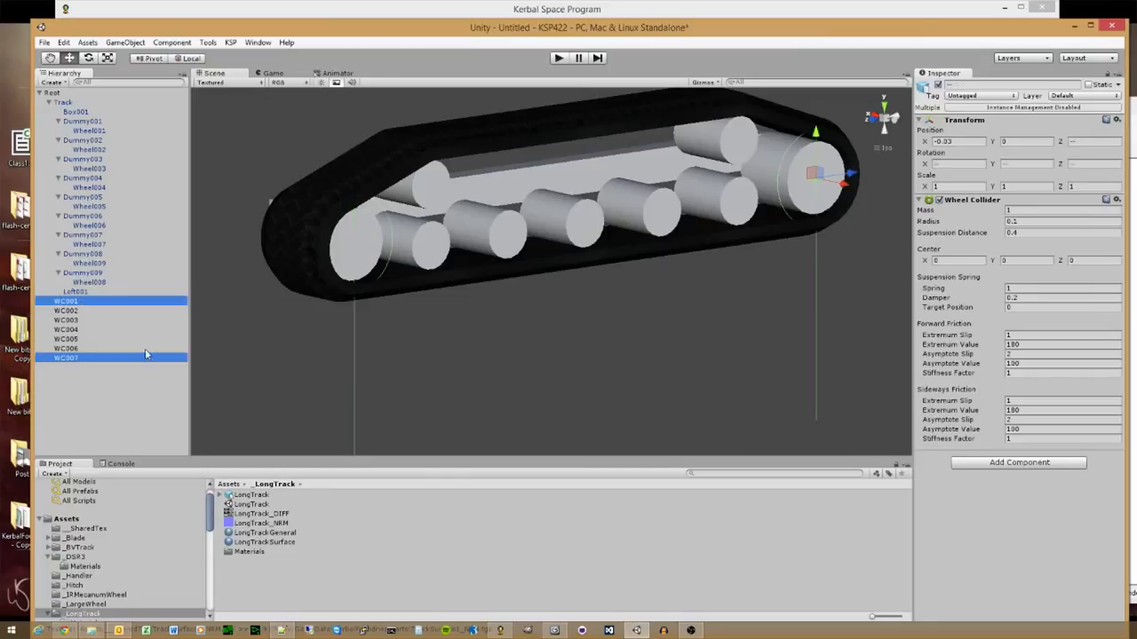
pyautogui.click(1019, 222)
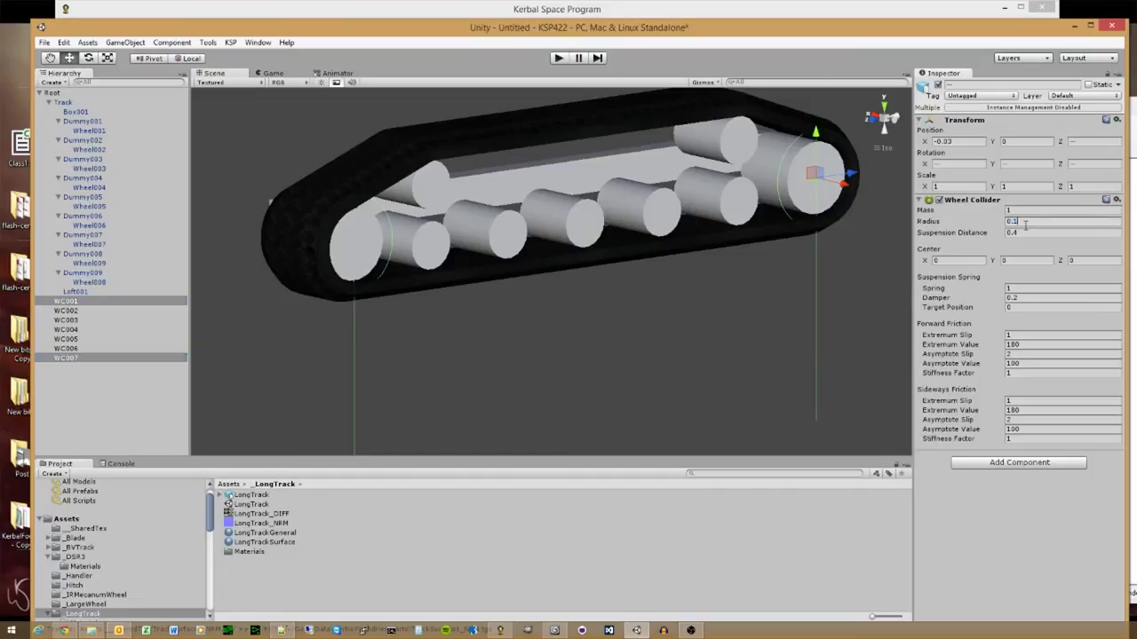
pyautogui.write('0.12')
pyautogui.press('Return')
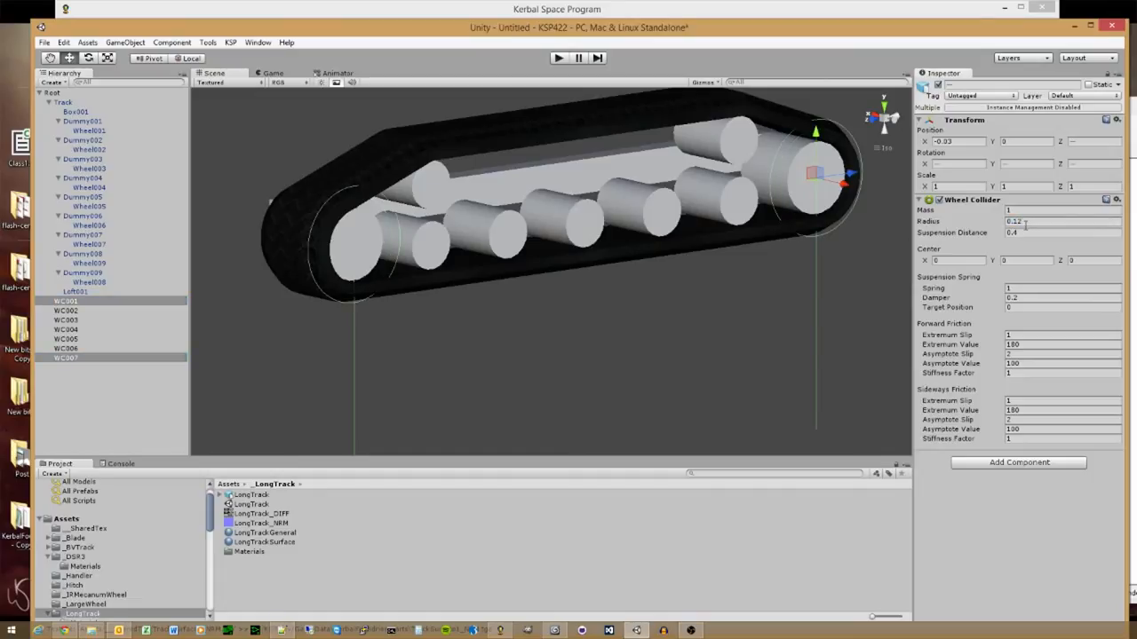
# Step: Set the suspension distance of all seven wheel colliders, WC001 to WC007, to 0.05
pyautogui.click(47, 95)
pyautogui.moveTo(644, 304); pyautogui.dragTo(549, 289, button='right')
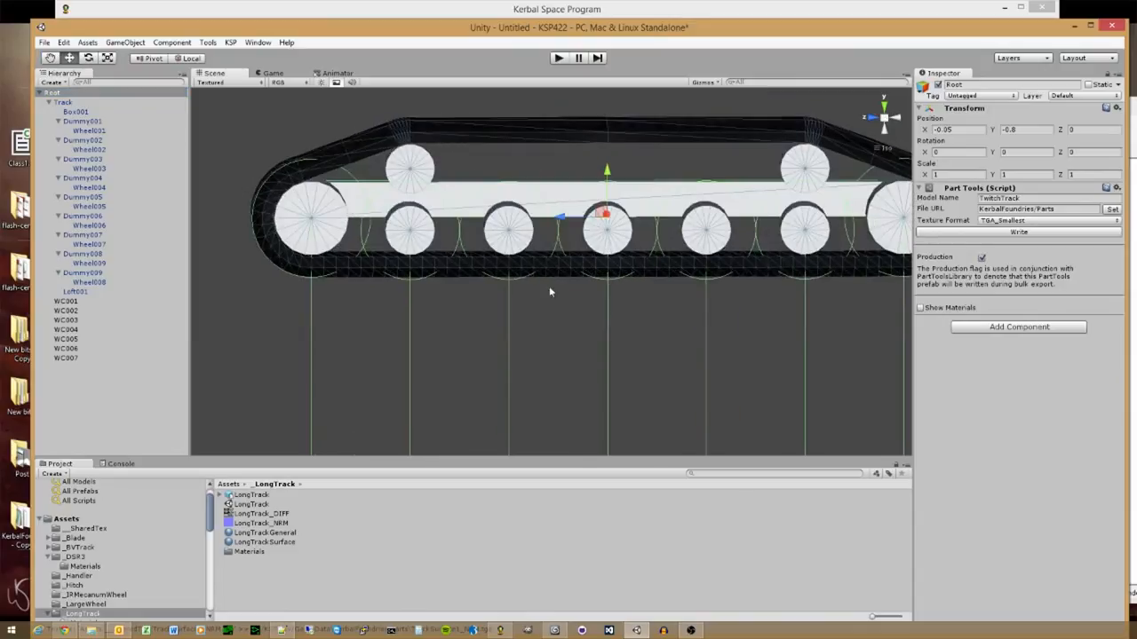
pyautogui.scroll(-6, 549, 291)
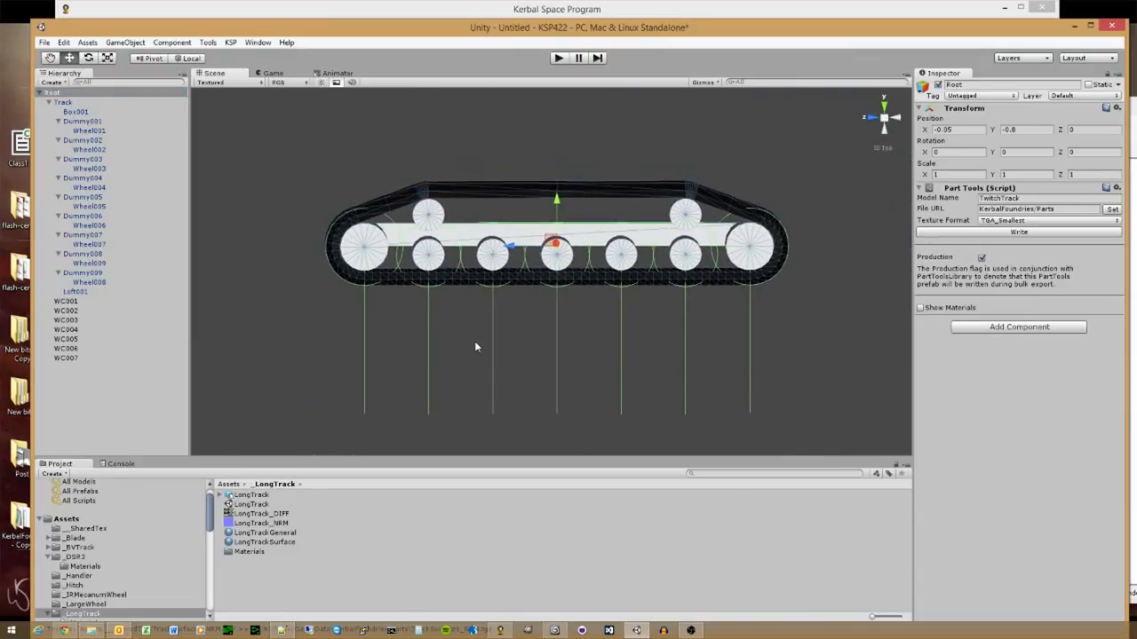
pyautogui.click(66, 302)
pyautogui.keyDown('shift'); pyautogui.click(75, 359); pyautogui.keyUp('shift')
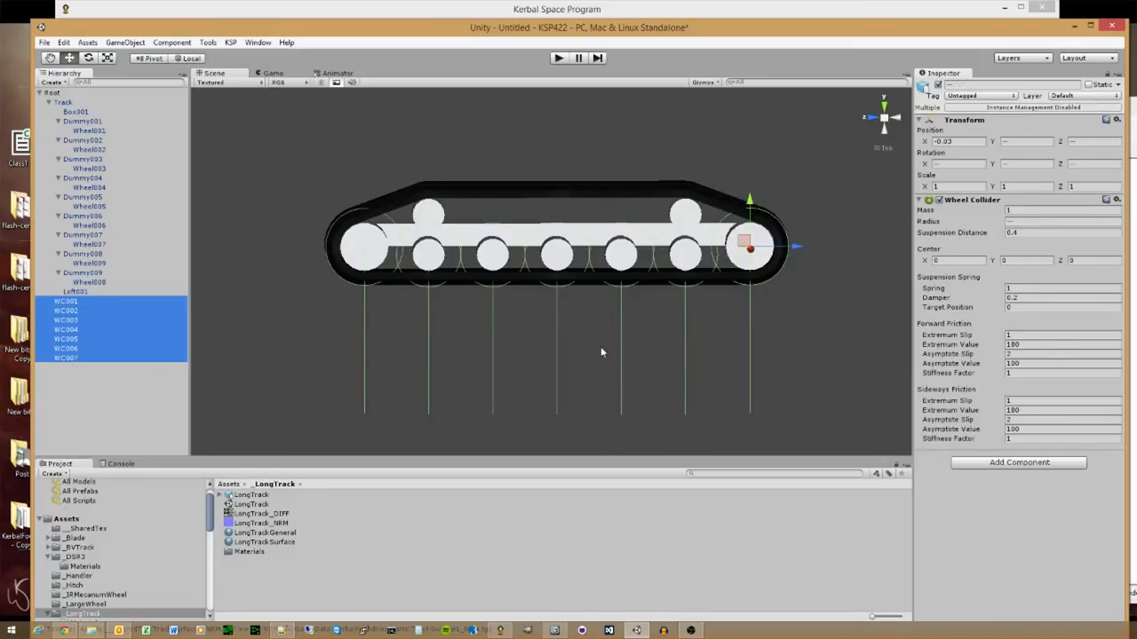
pyautogui.click(1017, 232)
pyautogui.write('.1')
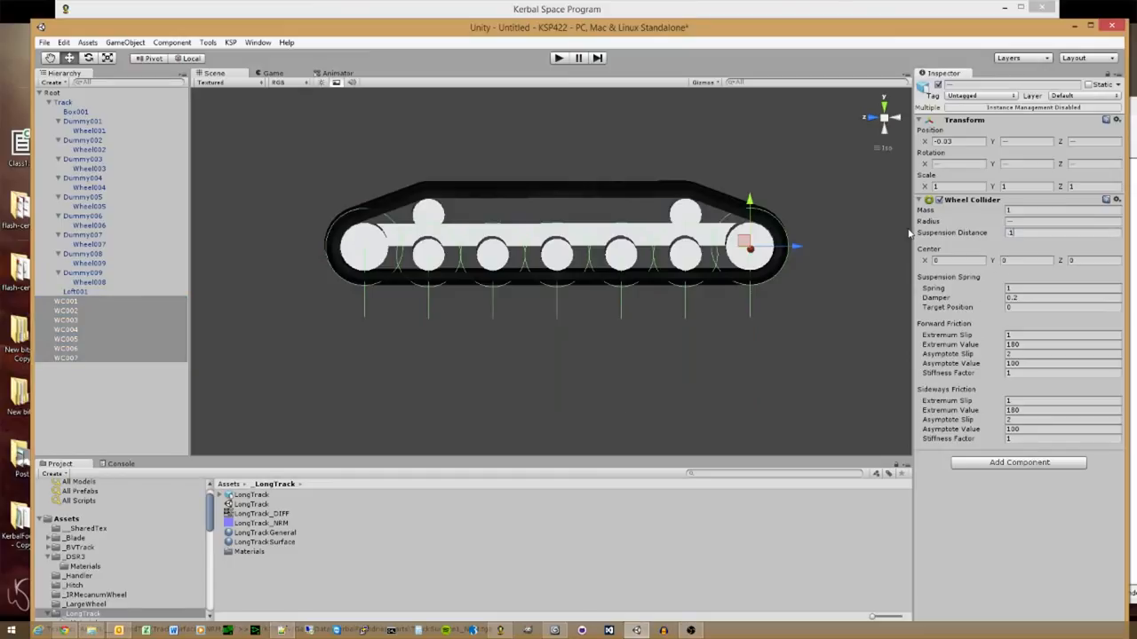
pyautogui.press('BackSpace')
pyautogui.write('05')
# Step: Write the TwitchTrack model from the Root object's Part Tools to KerbalFoundries/Parts
pyautogui.click(73, 92)
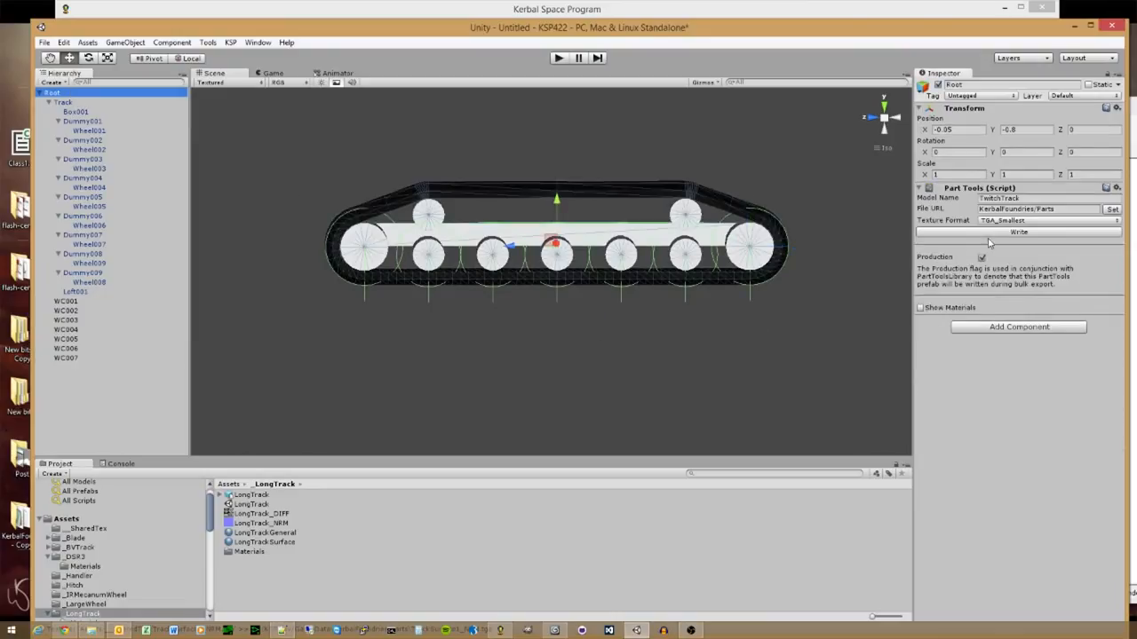
pyautogui.click(992, 233)
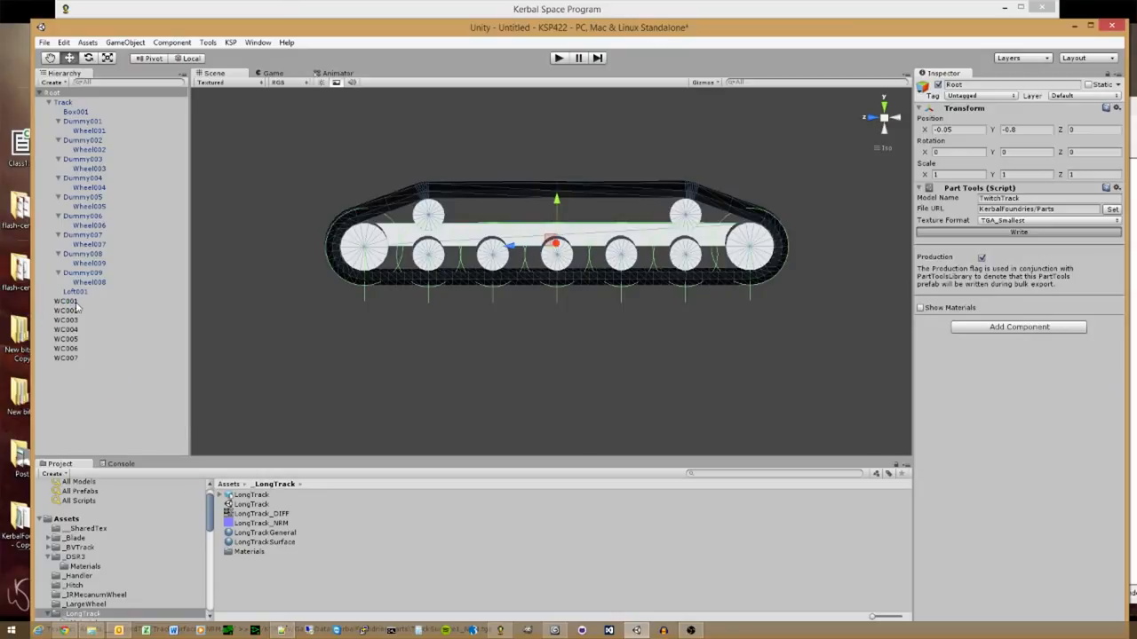
pyautogui.click(84, 359)
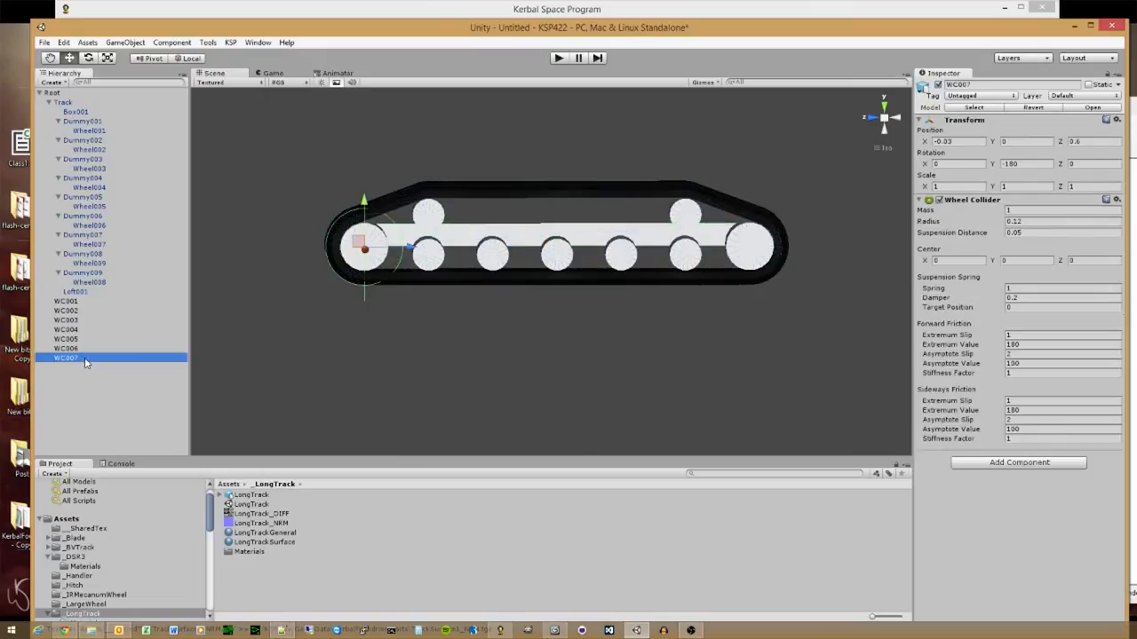
# Step: Switch to Kerbal Space Program, leave the flight for the Space Center and reload the database with ModuleManager
pyautogui.hotkey('alt', 'Tab')
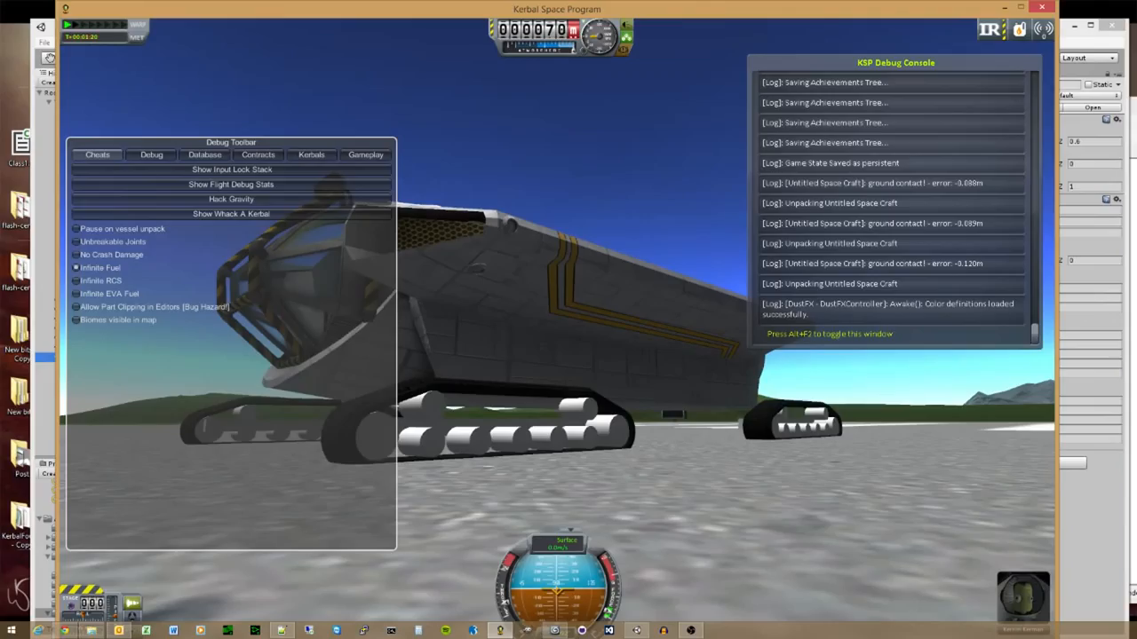
pyautogui.press('Escape')
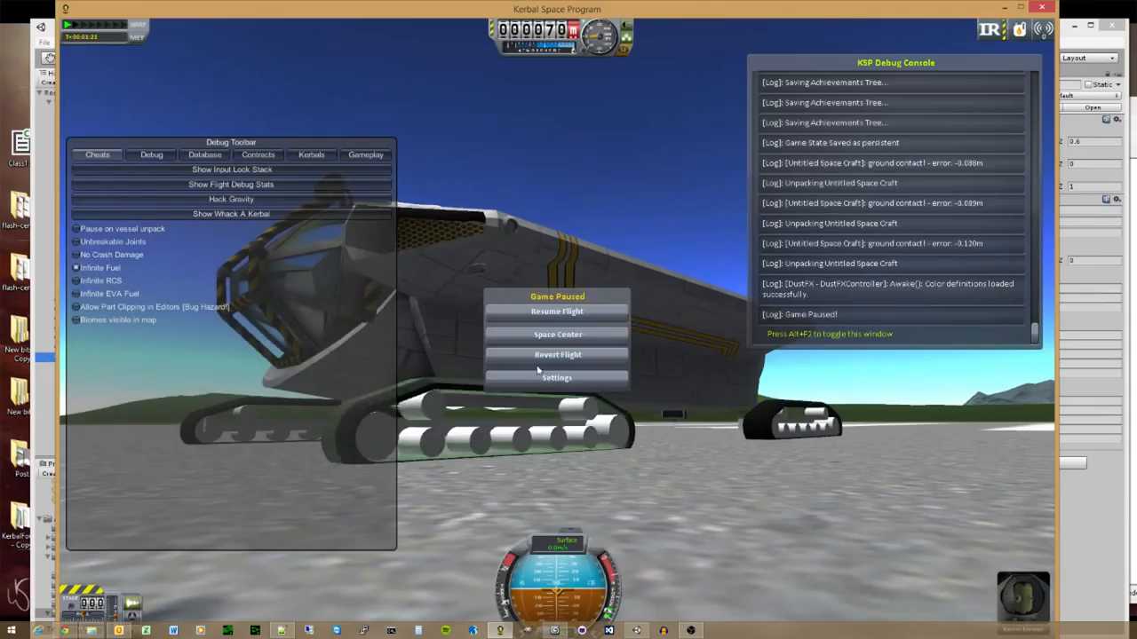
pyautogui.click(539, 335)
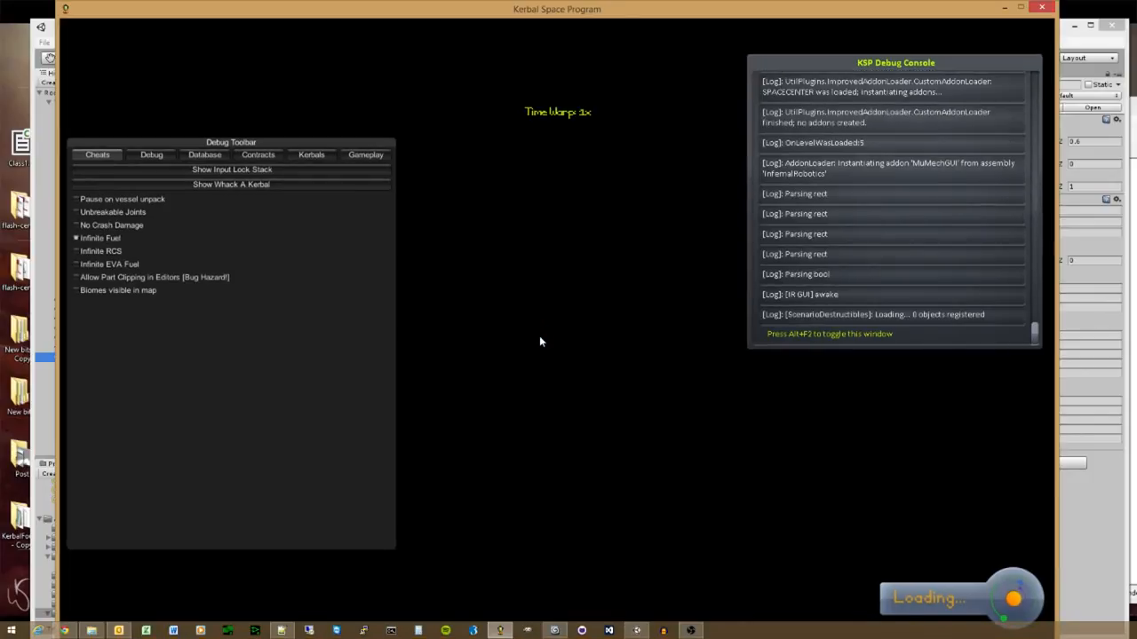
pyautogui.hotkey('alt', 'F11')
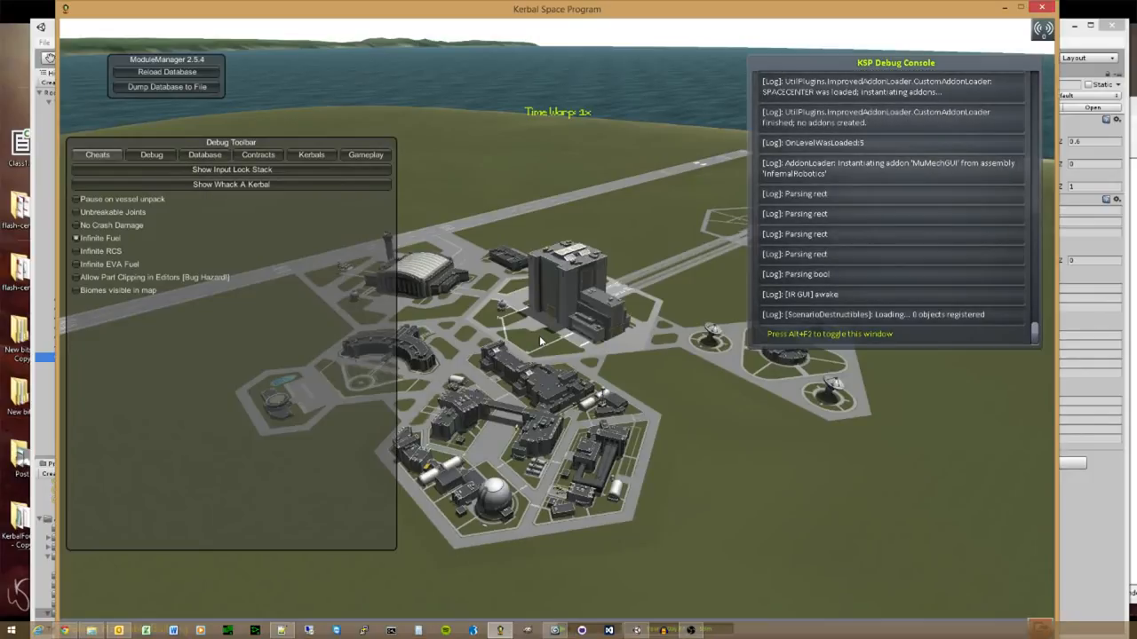
pyautogui.click(173, 73)
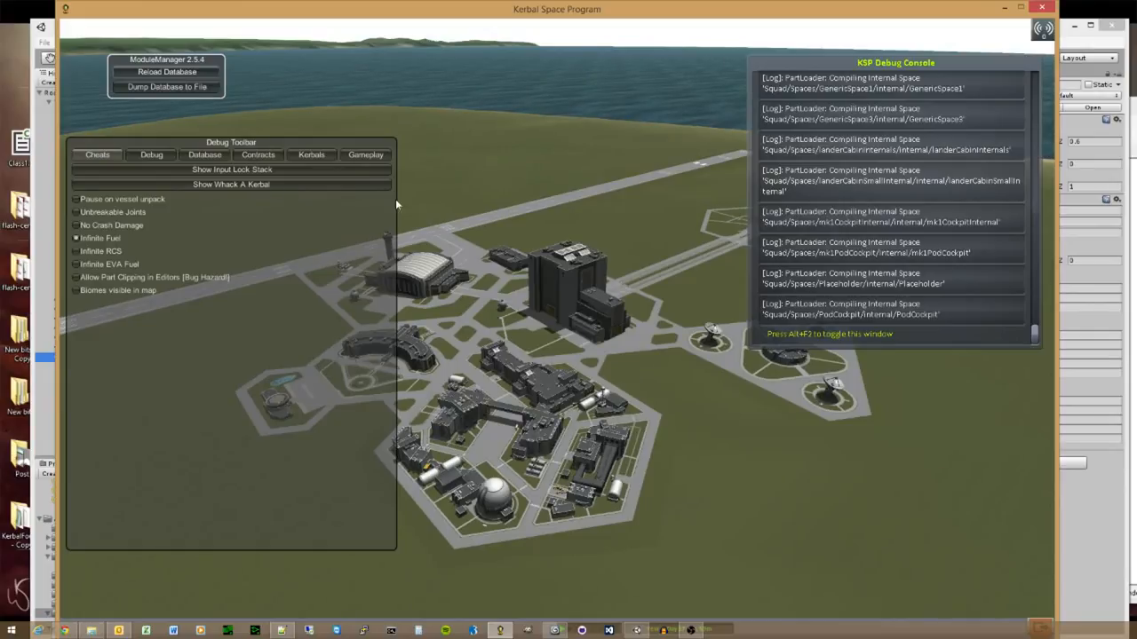
# Step: Resume the flight of the rover parked at the runway from its marker at the Space Center
pyautogui.moveTo(802, 512); pyautogui.dragTo(522, 225, button='right')
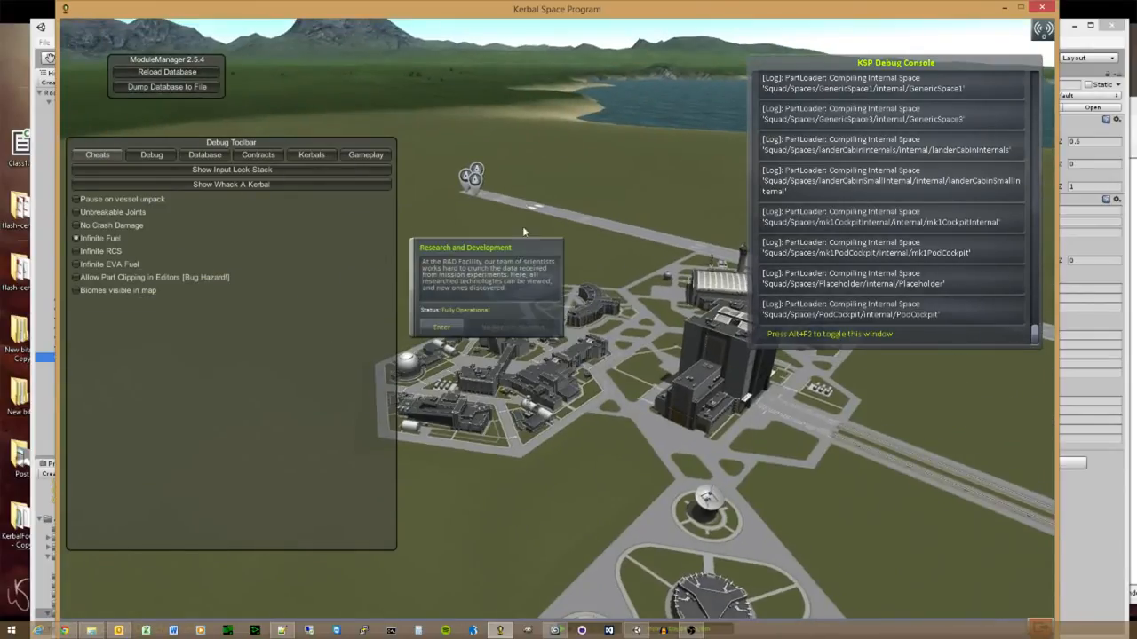
pyautogui.click(480, 170)
pyautogui.click(519, 164)
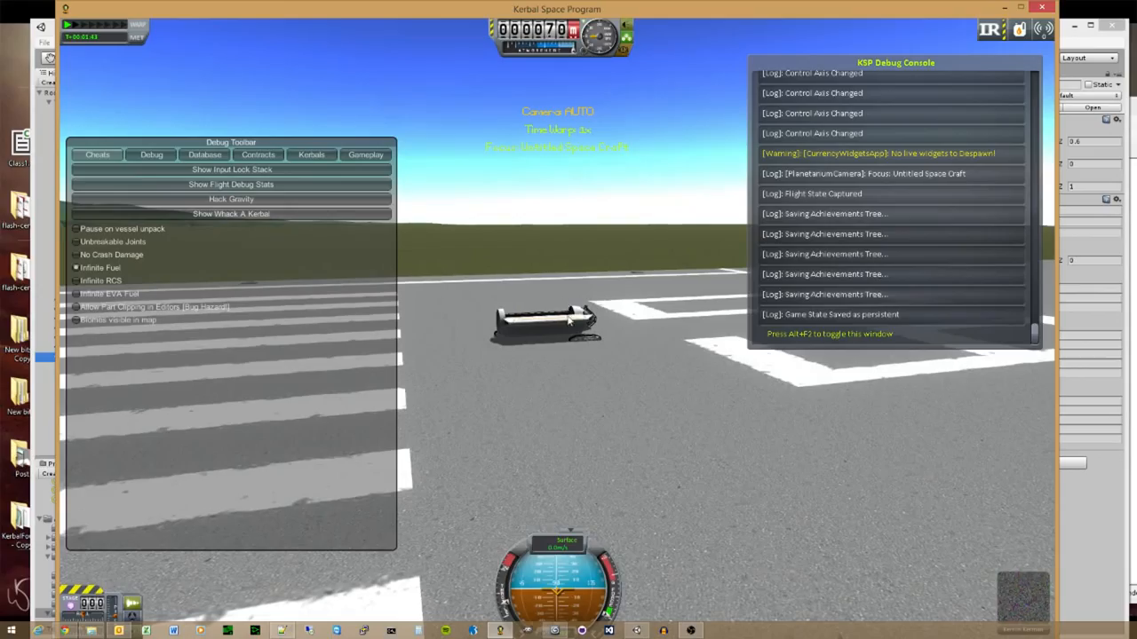
# Step: Examine the shape and wheels of the rover's tracks from several angles and return to the Space Center
pyautogui.moveTo(570, 321); pyautogui.dragTo(365, 457, button='right')
pyautogui.scroll(3, 426, 445)
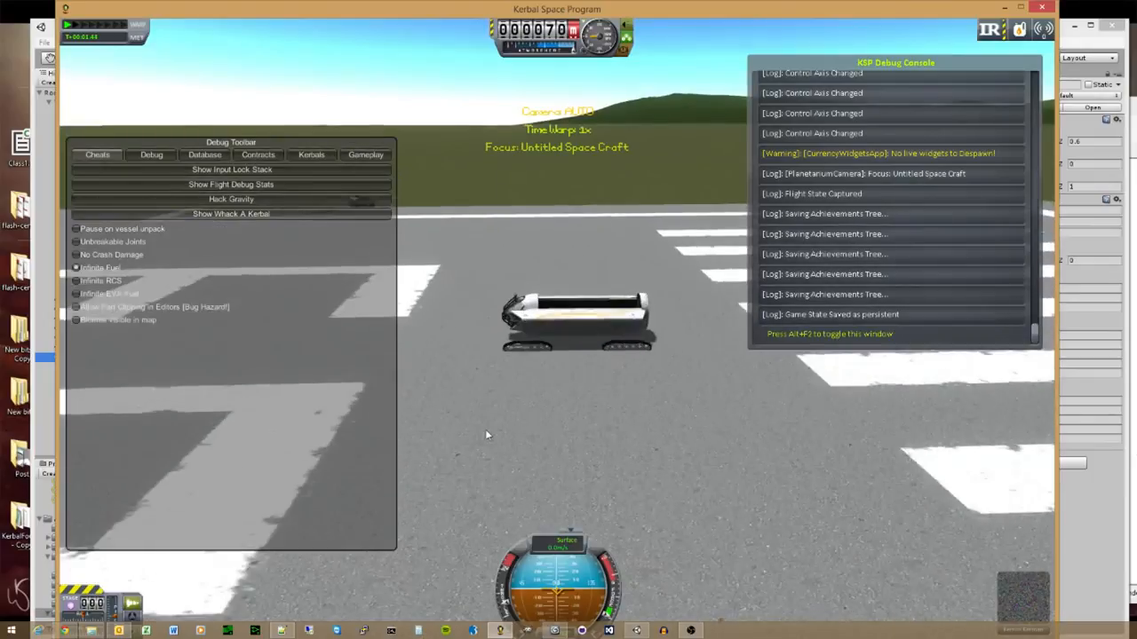
pyautogui.scroll(8, 479, 429)
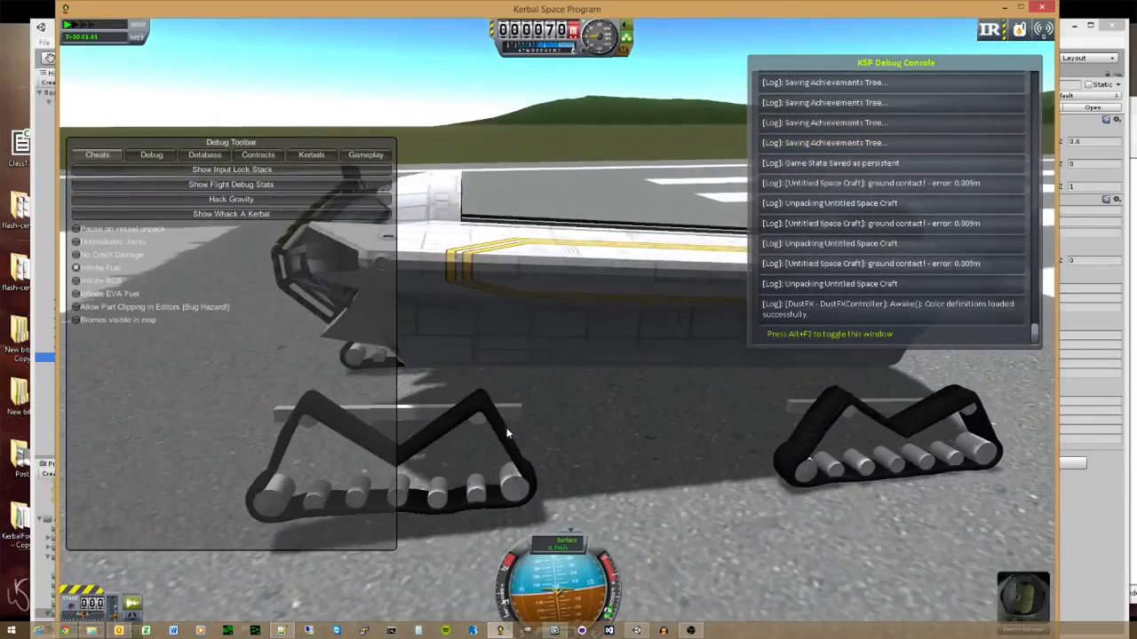
pyautogui.moveTo(511, 429); pyautogui.dragTo(450, 429, button='right')
pyautogui.moveTo(600, 435); pyautogui.dragTo(697, 402, button='right')
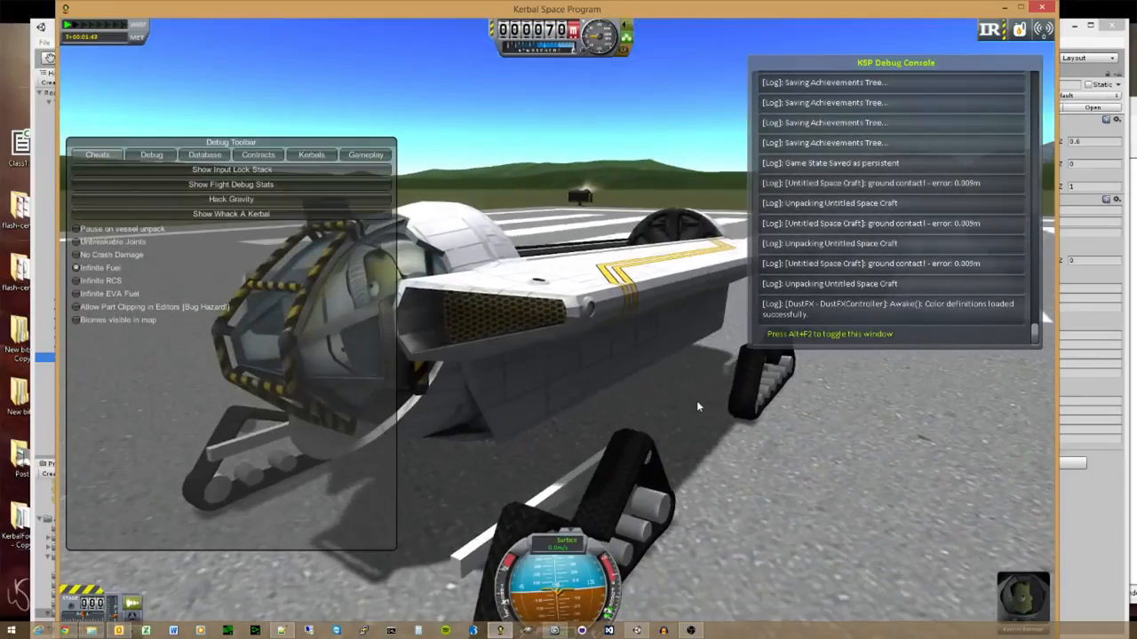
pyautogui.scroll(-3, 644, 430)
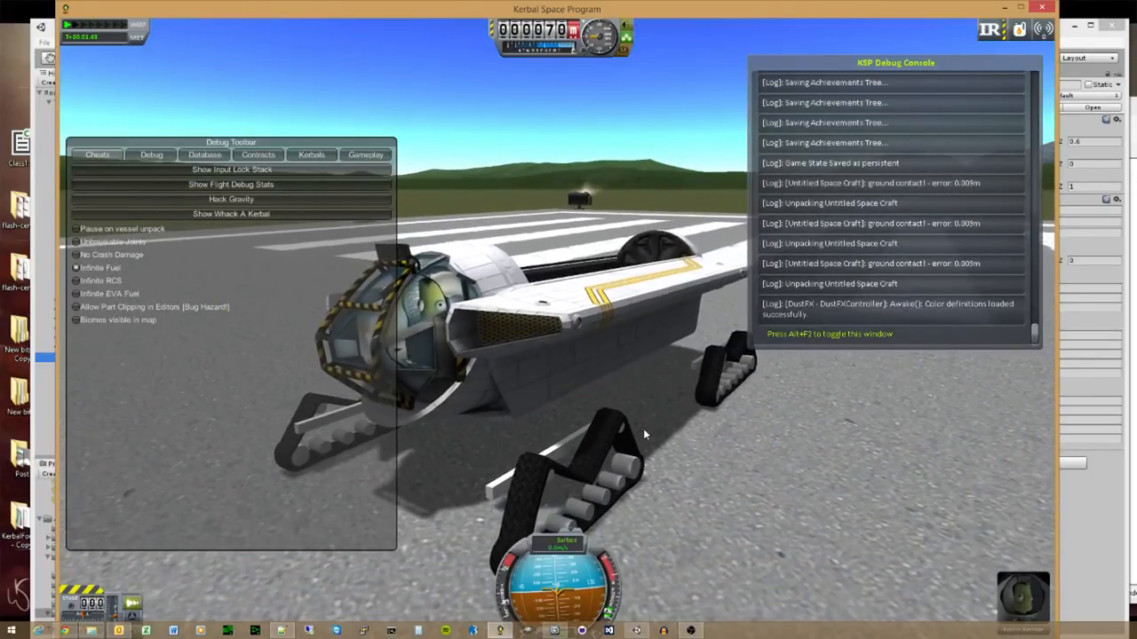
pyautogui.moveTo(643, 428); pyautogui.dragTo(550, 404, button='right')
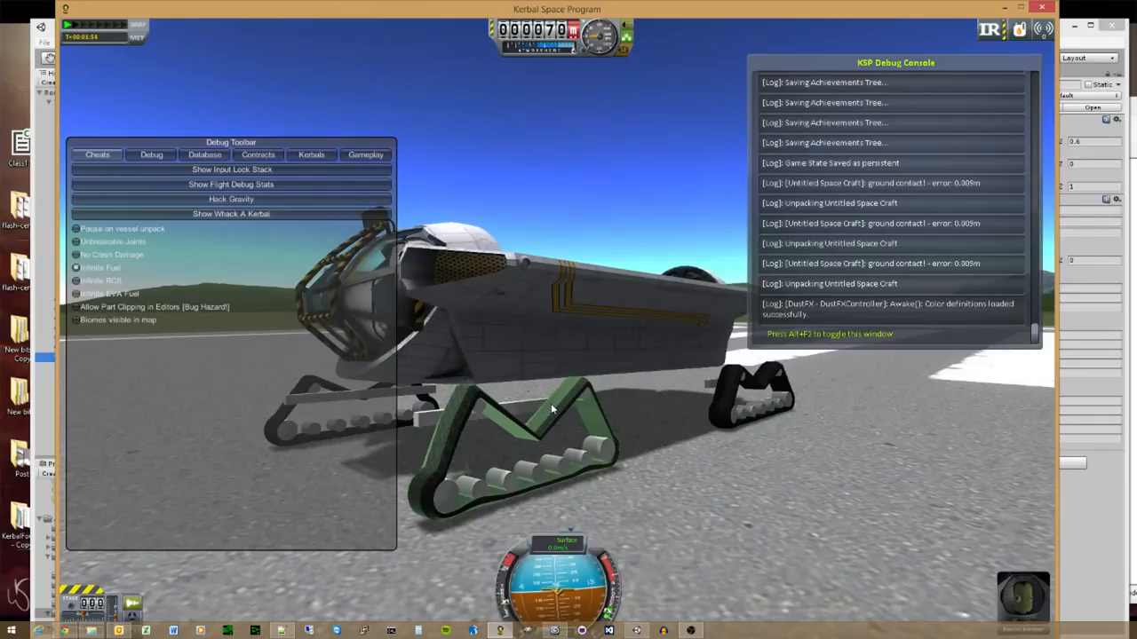
pyautogui.press('Escape')
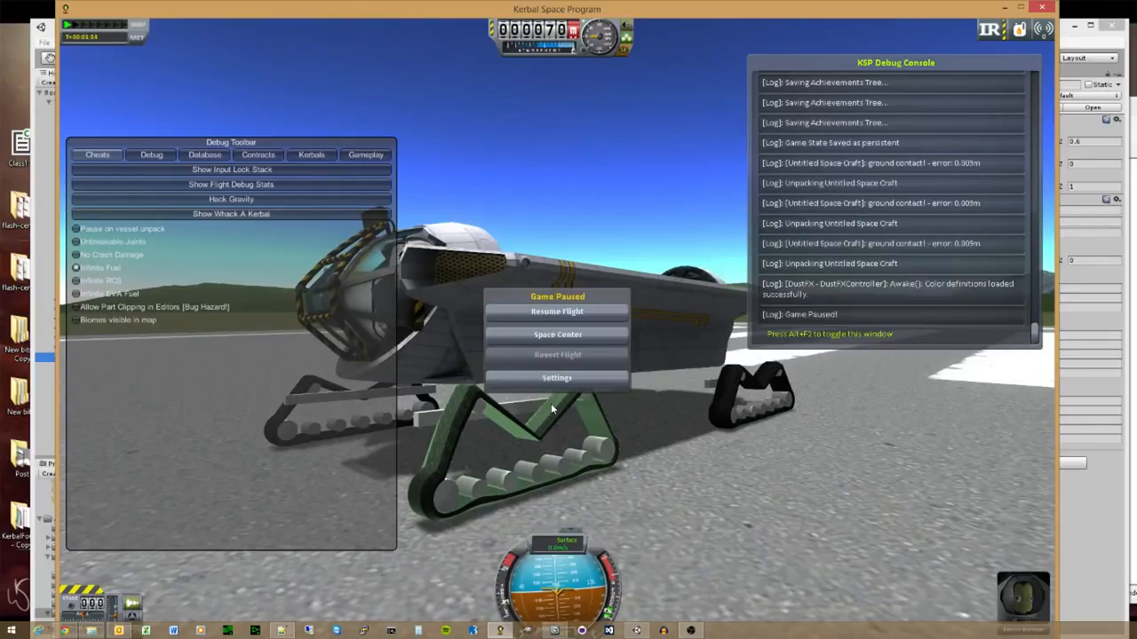
pyautogui.click(552, 337)
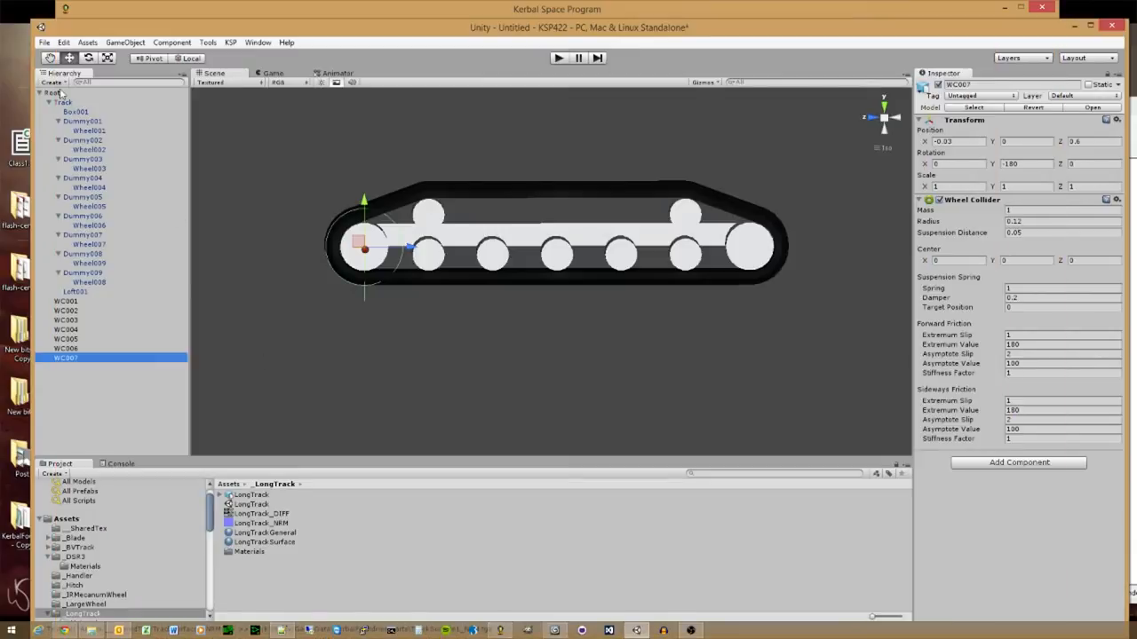
# Step: Switch to Unity and check the order of wheel colliders WC001 to WC007 and the console's export log
pyautogui.click(53, 92)
pyautogui.click(67, 302)
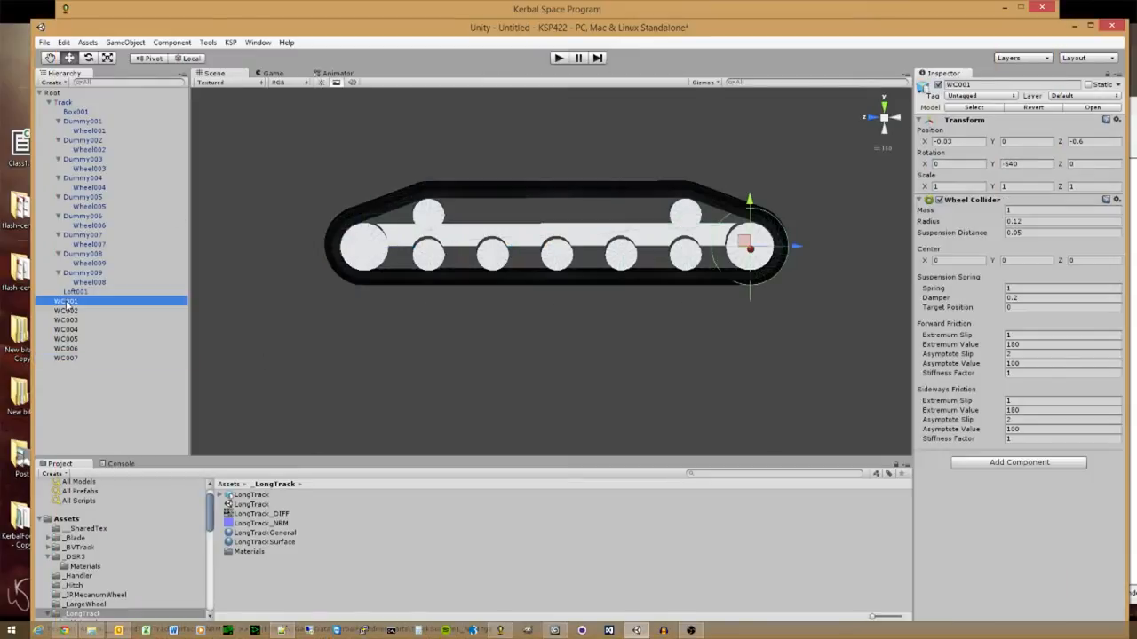
pyautogui.click(80, 331)
pyautogui.press('Down')
pyautogui.press('Down')
pyautogui.press('Down')
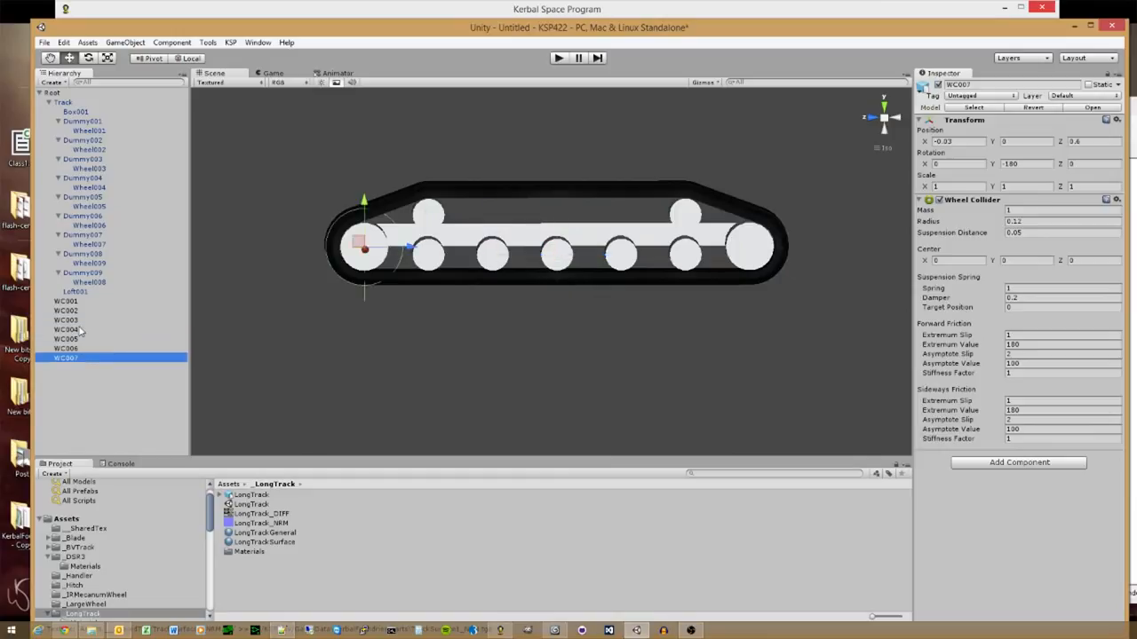
pyautogui.press('Up')
pyautogui.press('Up')
pyautogui.press('Up')
pyautogui.press('Up')
pyautogui.press('Up')
pyautogui.press('Up')
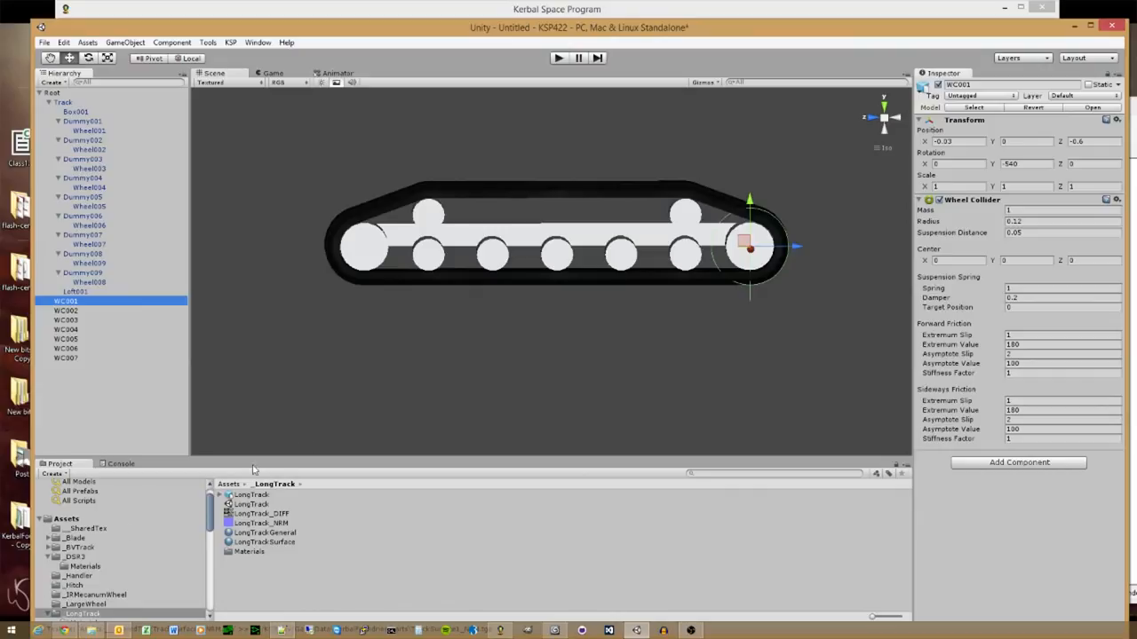
pyautogui.click(121, 463)
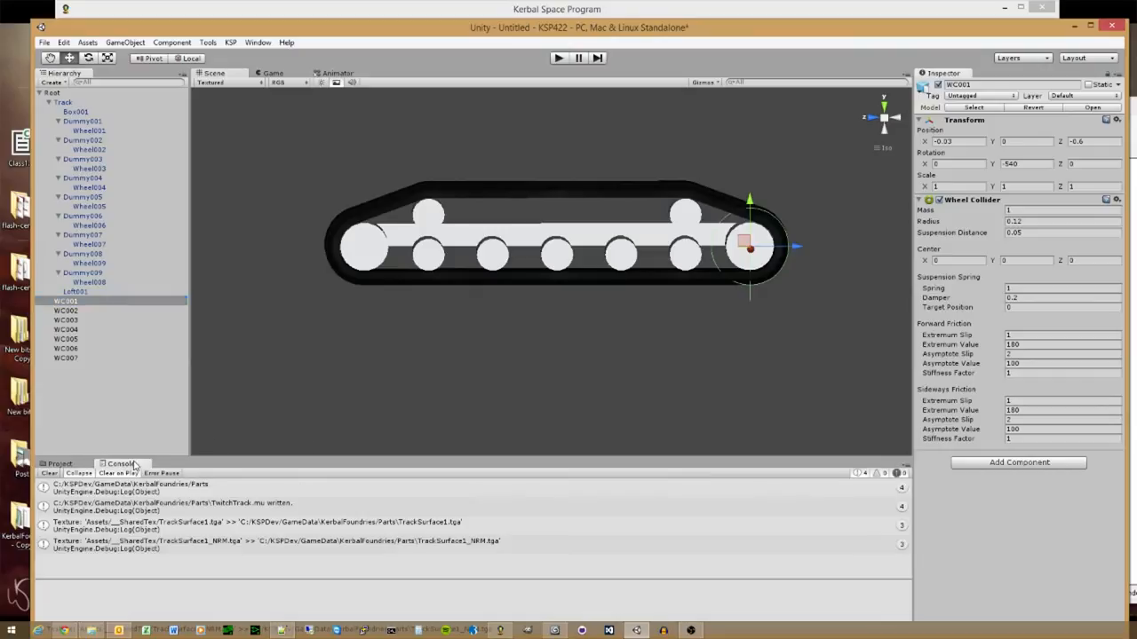
pyautogui.click(60, 464)
# Step: Switch to Kerbal Space Program and start a new craft in the Spaceplane Hangar with the Space Tug Command Module
pyautogui.click(500, 631)
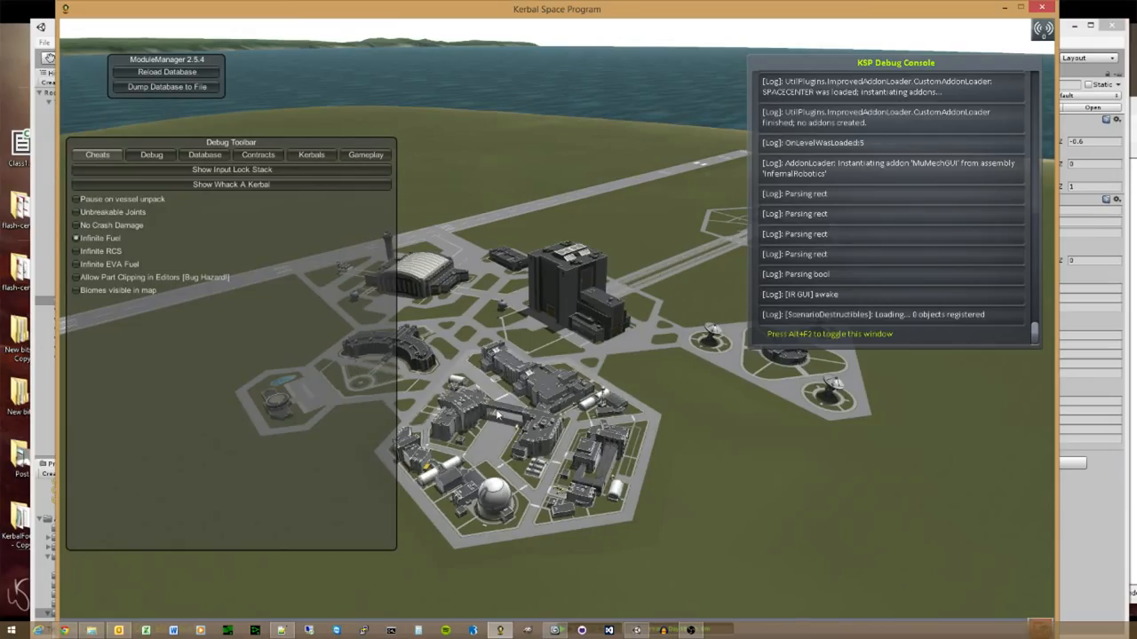
pyautogui.click(432, 297)
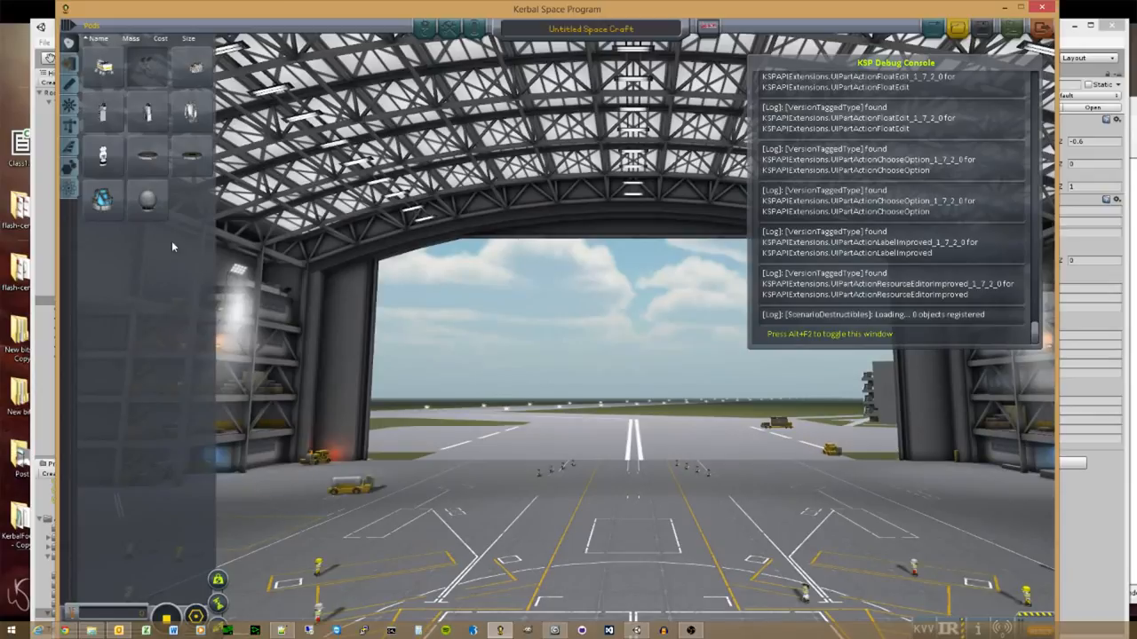
pyautogui.click(102, 200)
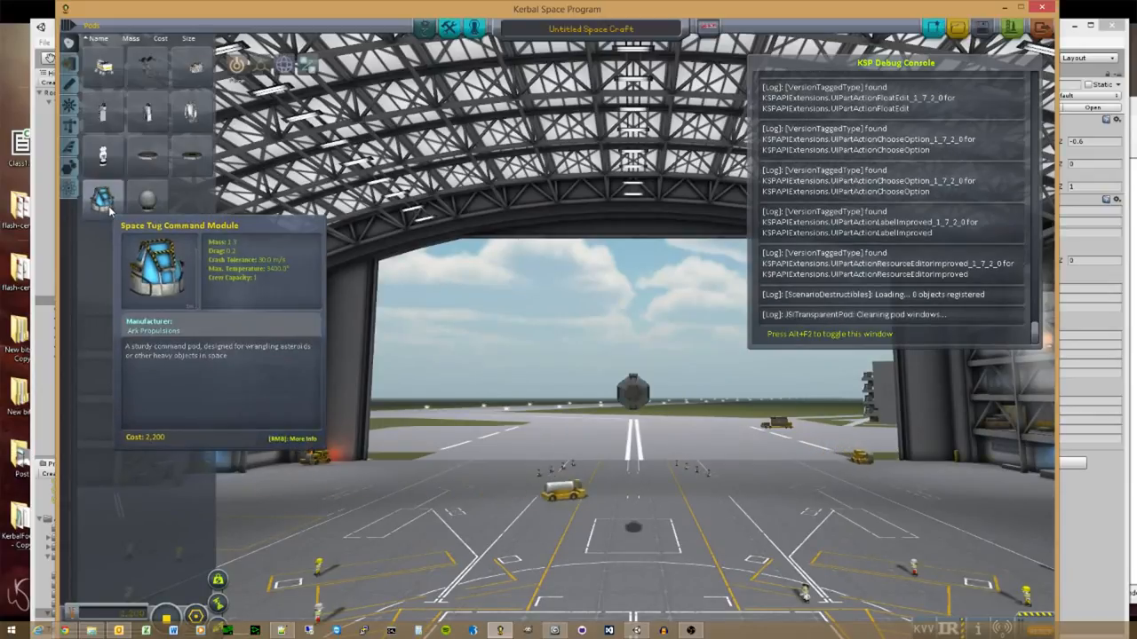
# Step: Attach the KF Large Experimental rover body to the back of the command module
pyautogui.click(75, 177)
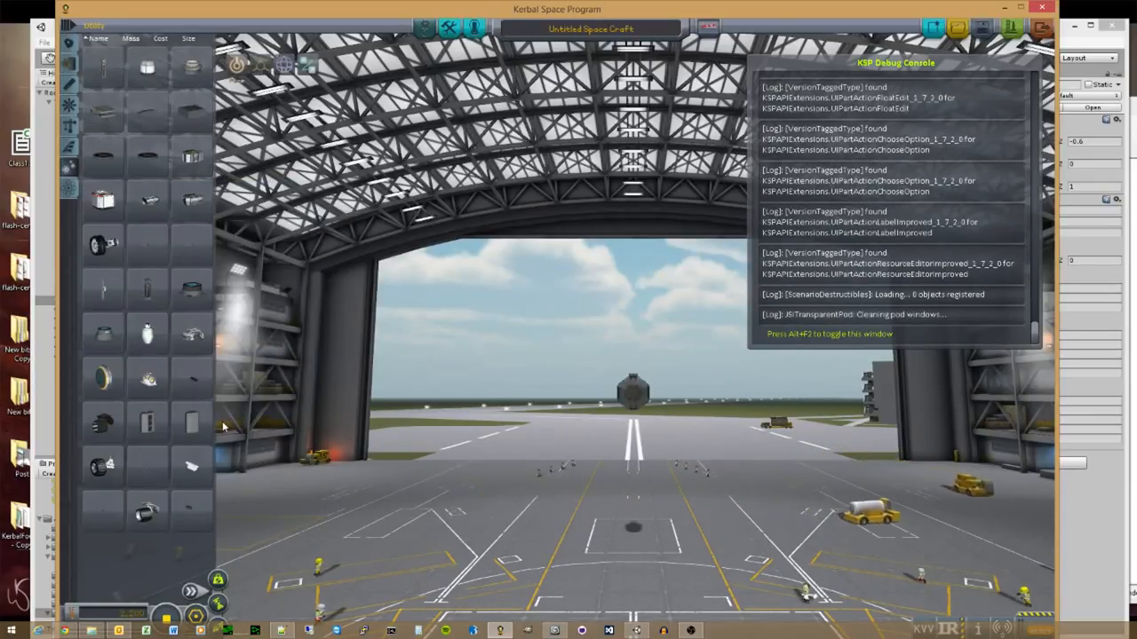
pyautogui.click(71, 136)
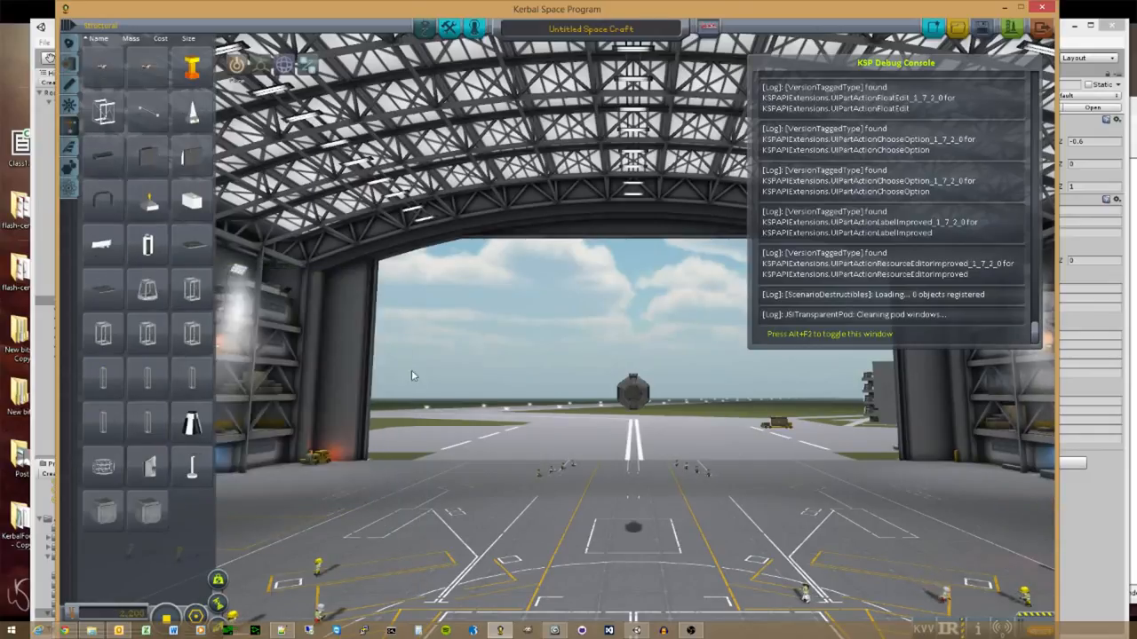
pyautogui.moveTo(411, 376); pyautogui.dragTo(797, 420, button='right')
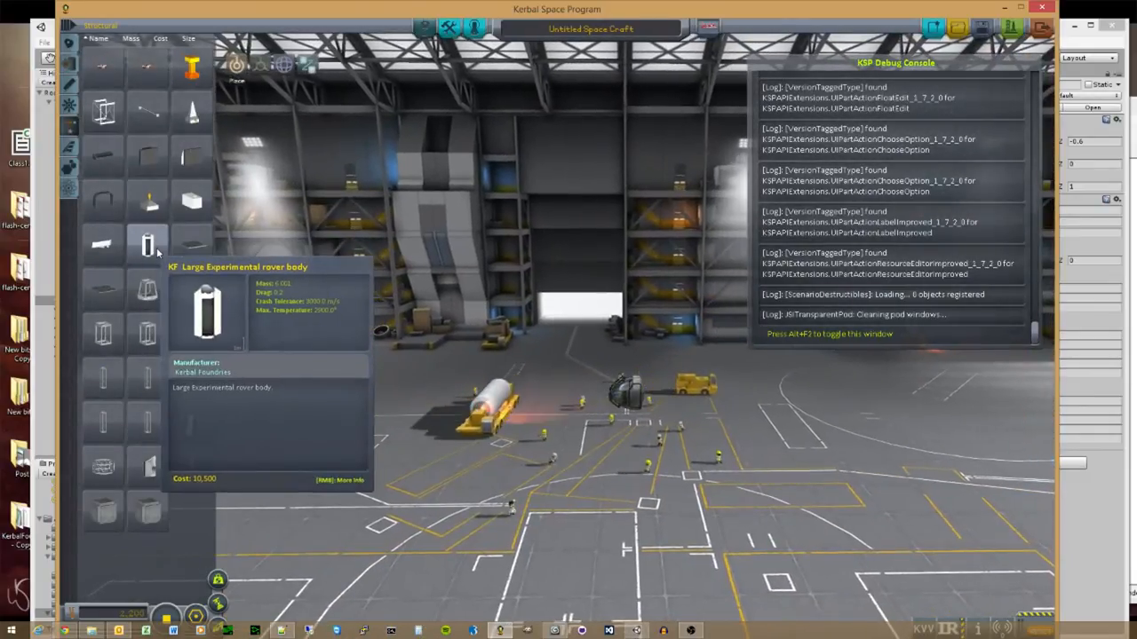
pyautogui.click(157, 252)
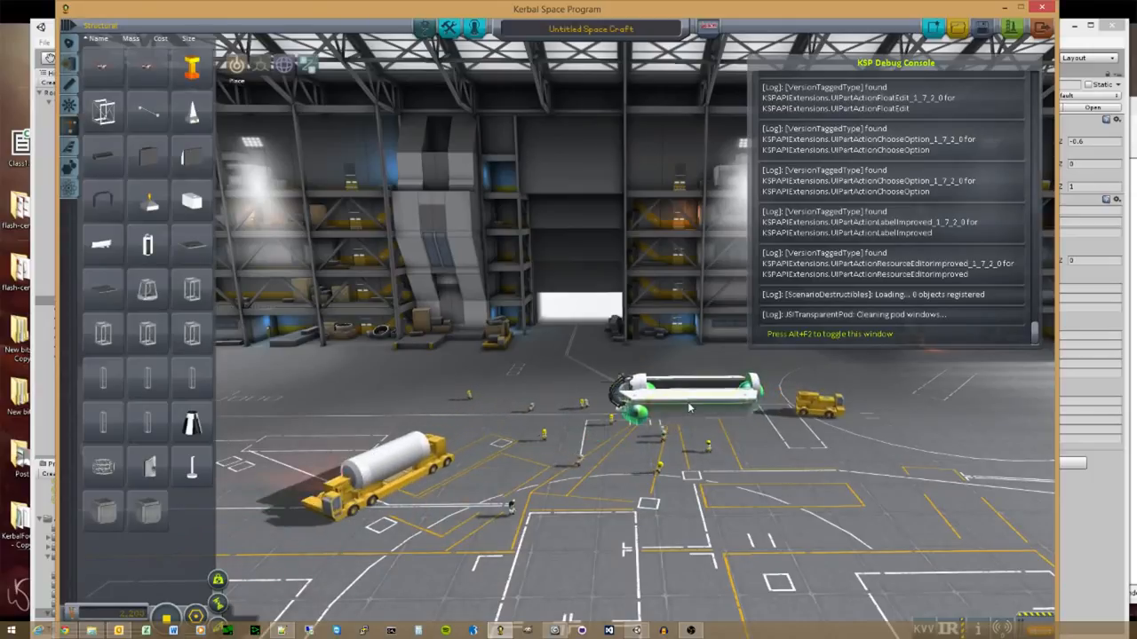
pyautogui.click(689, 407)
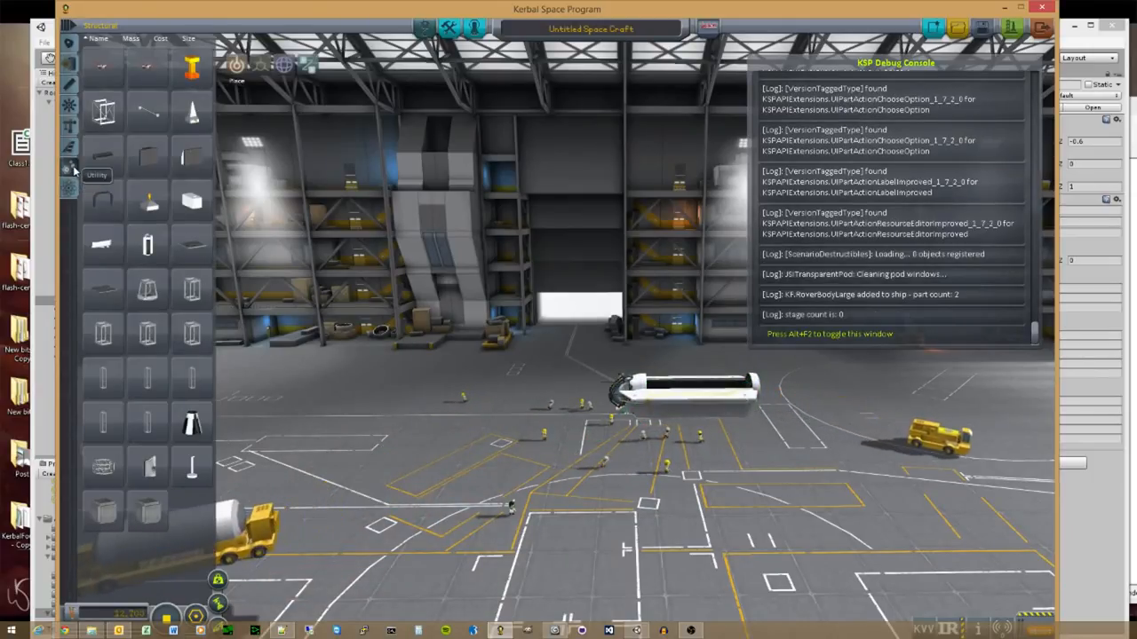
# Step: Attach a mirrored pair of KF Twitch tracks beneath the front end of the rover body
pyautogui.click(72, 168)
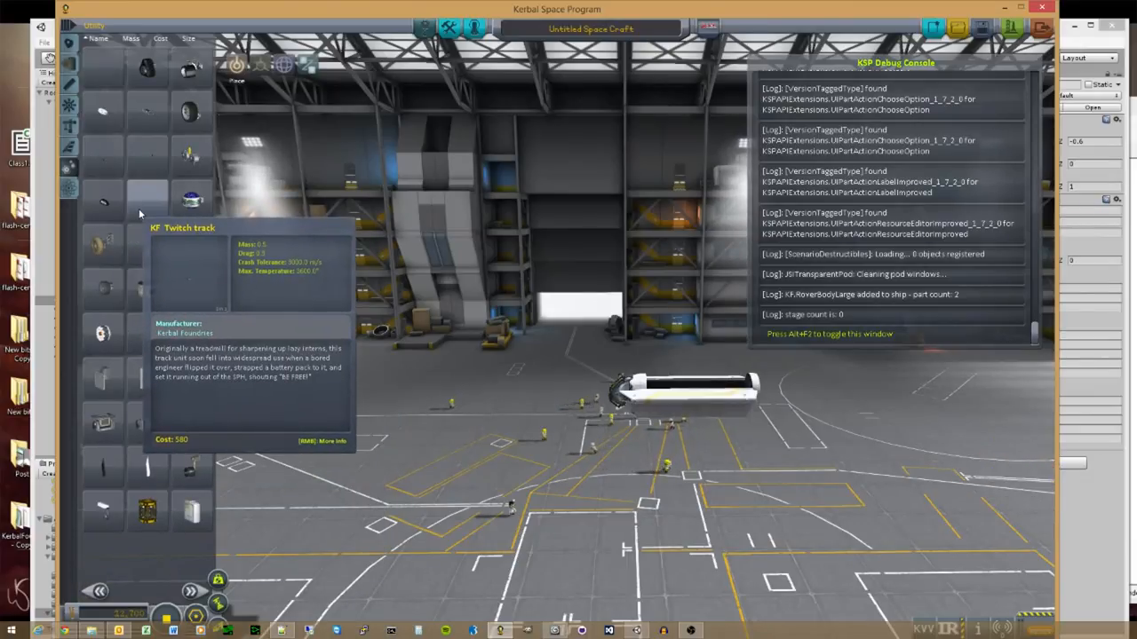
pyautogui.click(138, 208)
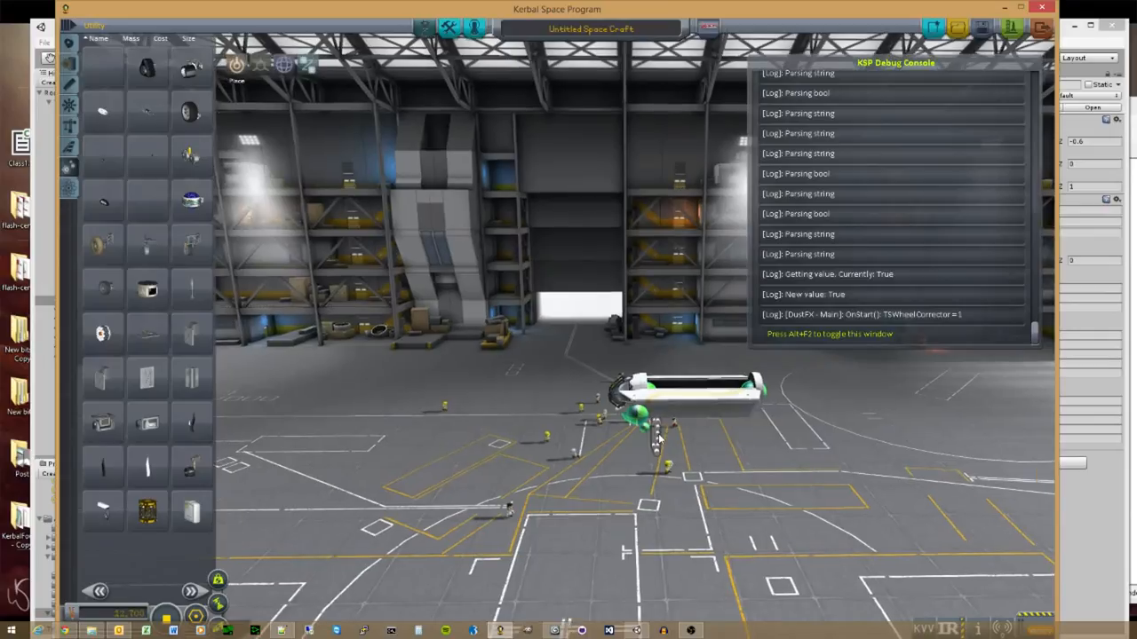
pyautogui.scroll(5, 658, 437)
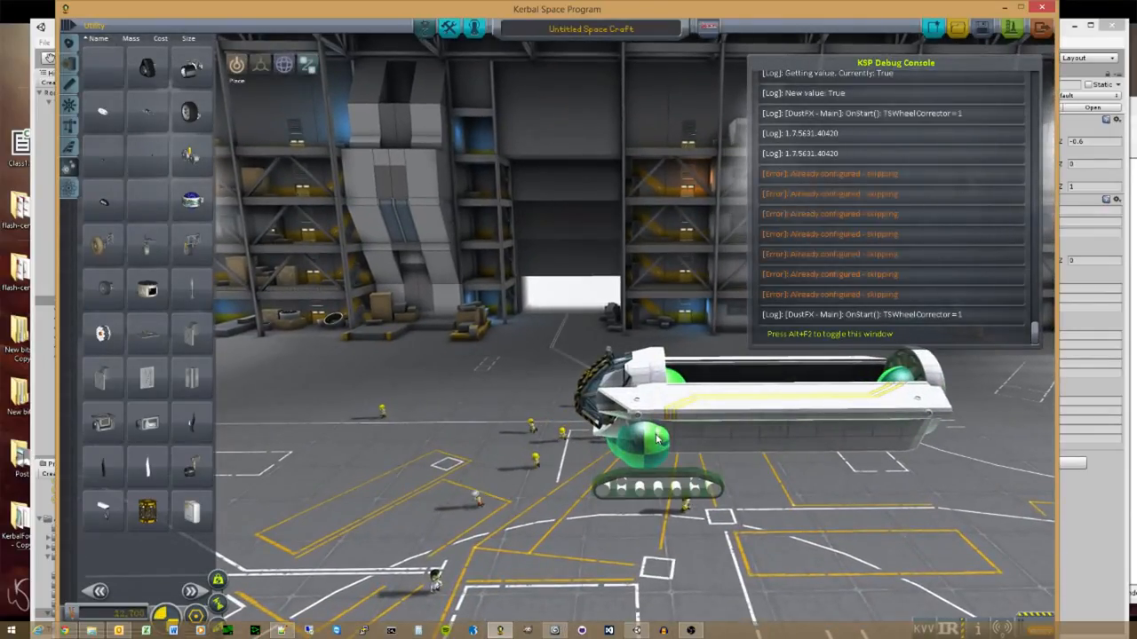
pyautogui.moveTo(657, 438); pyautogui.dragTo(653, 325, button='right')
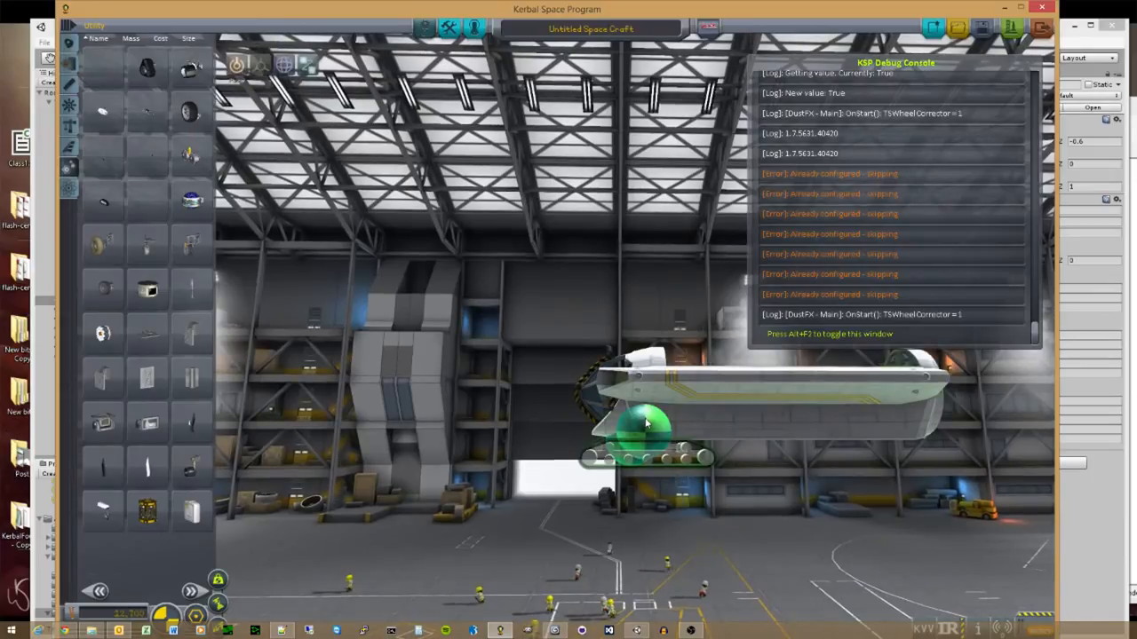
pyautogui.click(646, 425)
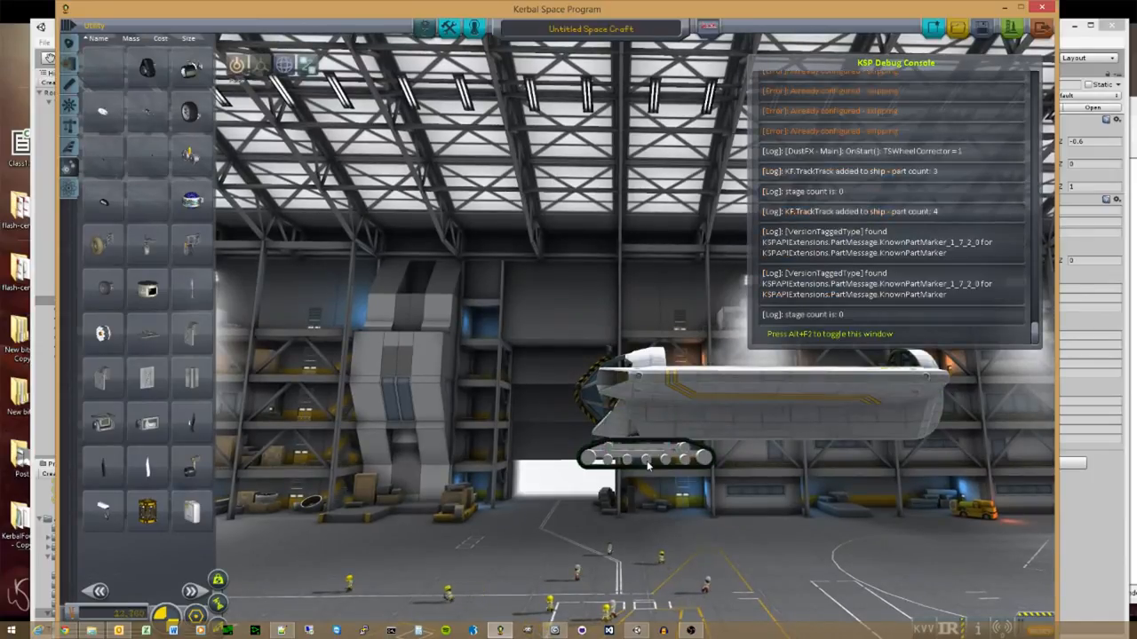
# Step: Duplicate the front pair of tracks and attach the copy beneath the rear end of the rover body
pyautogui.keyDown('alt'); pyautogui.click(645, 456); pyautogui.keyUp('alt')
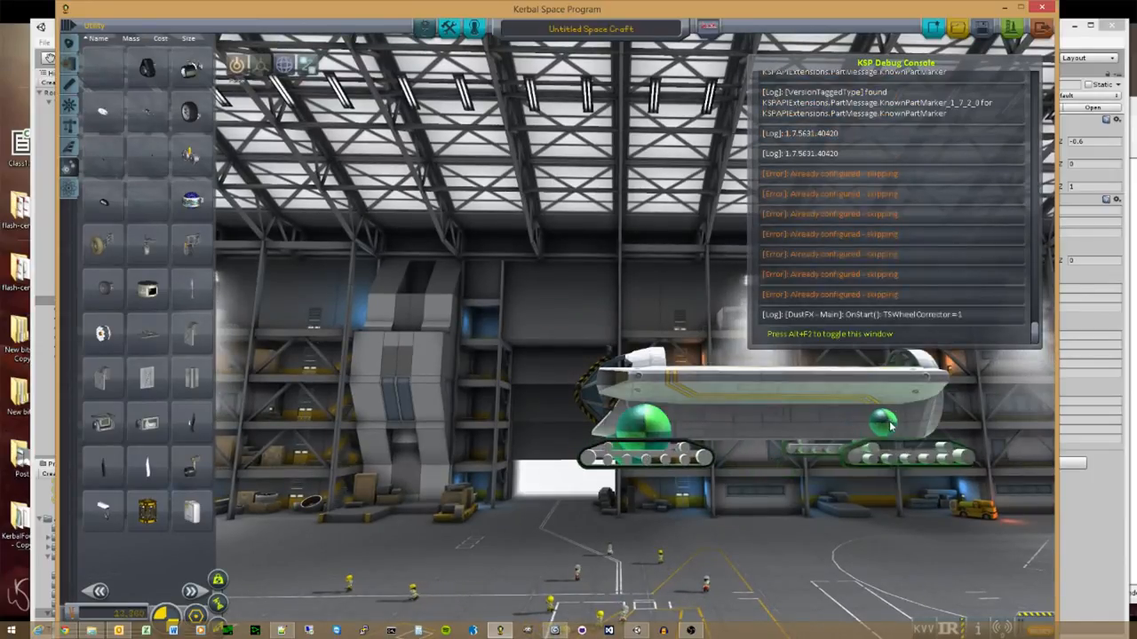
pyautogui.click(894, 424)
pyautogui.moveTo(894, 424); pyautogui.dragTo(626, 450, button='right')
pyautogui.scroll(2, 626, 449)
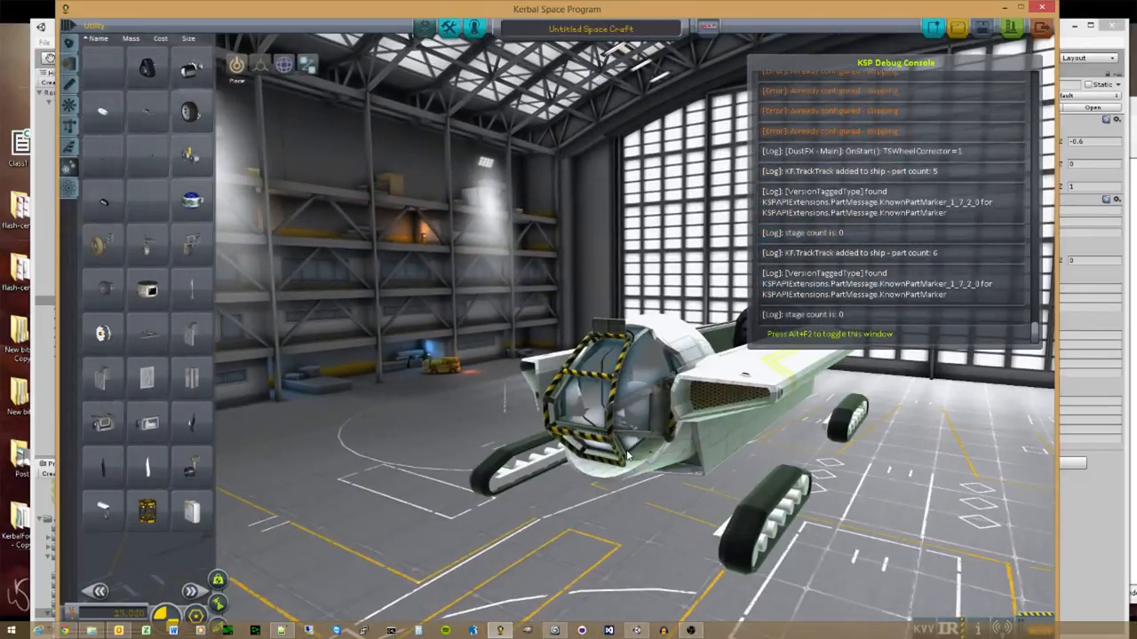
# Step: Launch the rover, clearing the runway by recovering the craft already parked there
pyautogui.click(1014, 33)
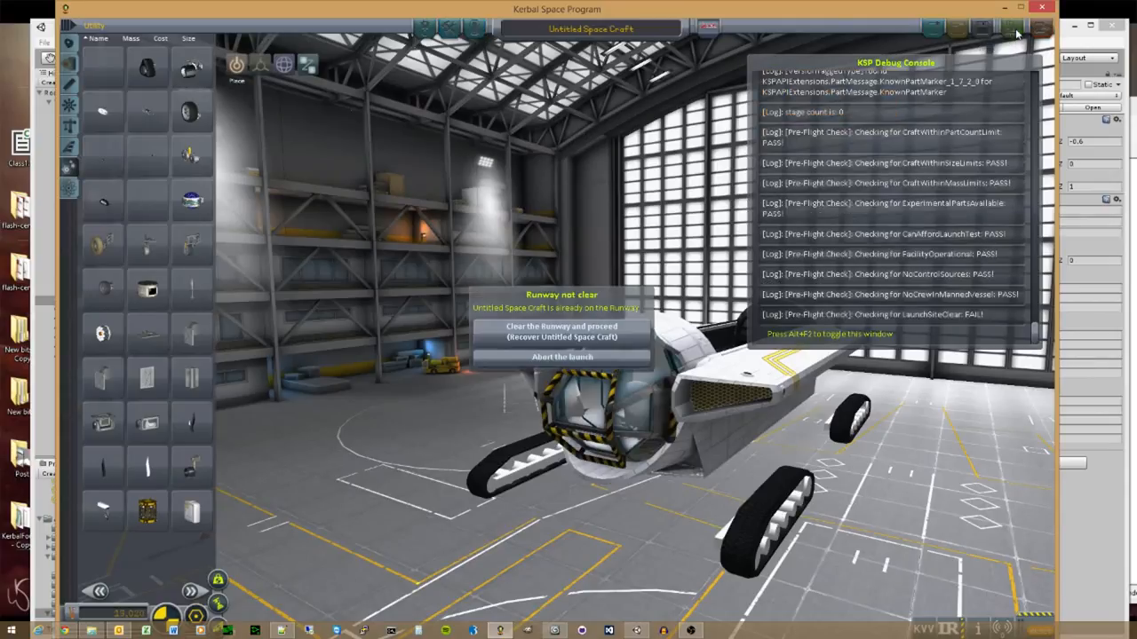
pyautogui.click(582, 329)
pyautogui.click(666, 390)
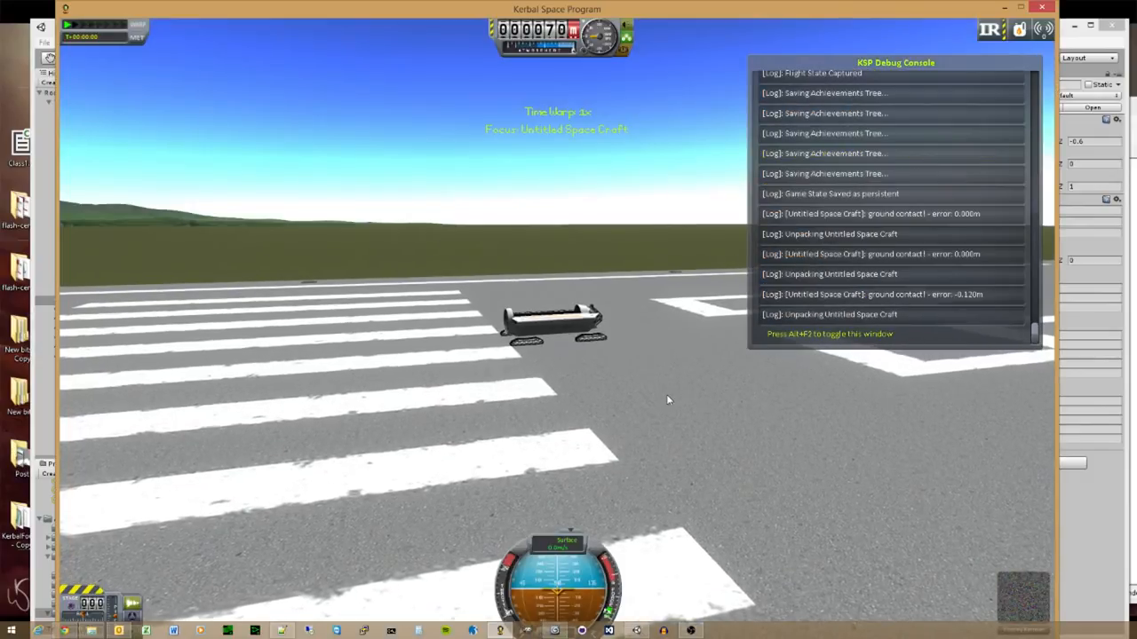
# Step: Bring up the debug cheats in flight and turn on Hack Gravity
pyautogui.scroll(5, 658, 396)
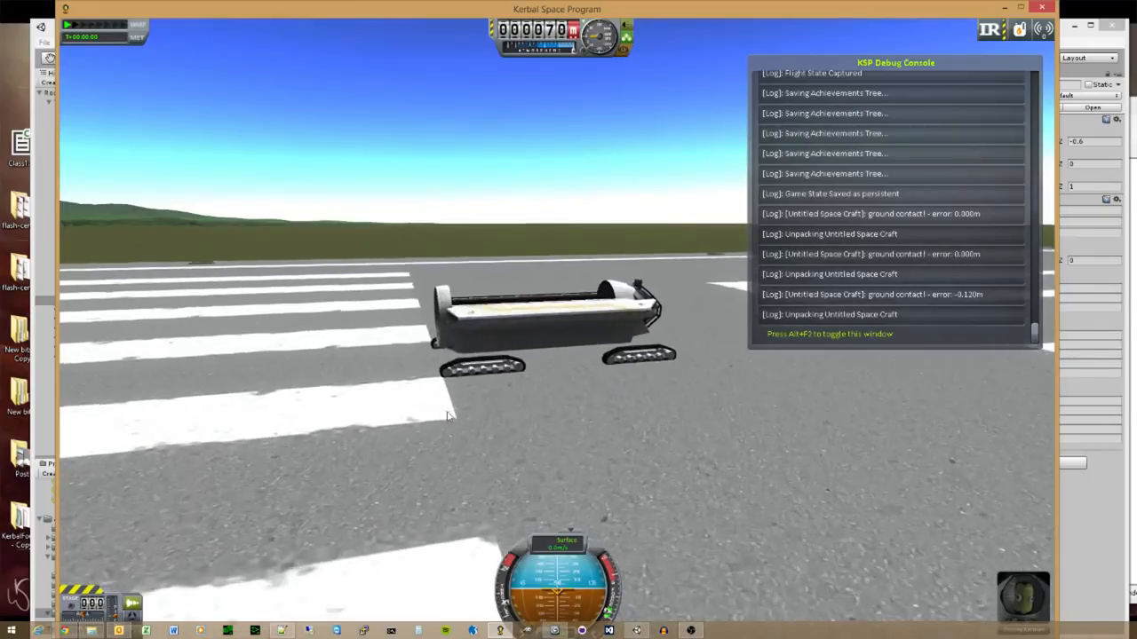
pyautogui.moveTo(497, 390); pyautogui.dragTo(730, 433, button='right')
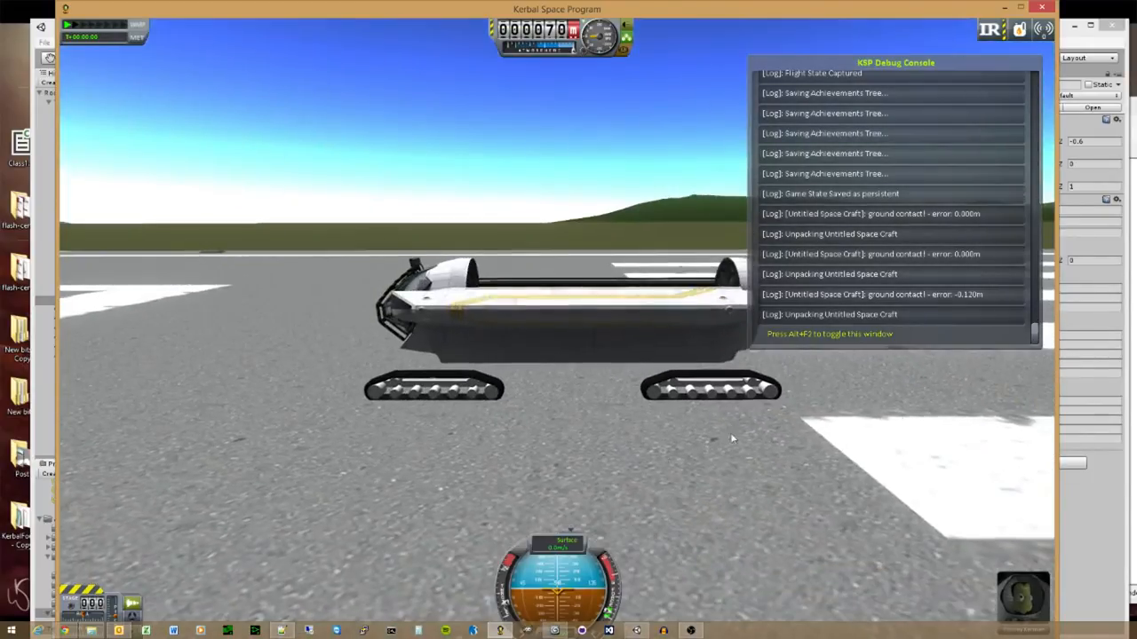
pyautogui.hotkey('alt', 'F12')
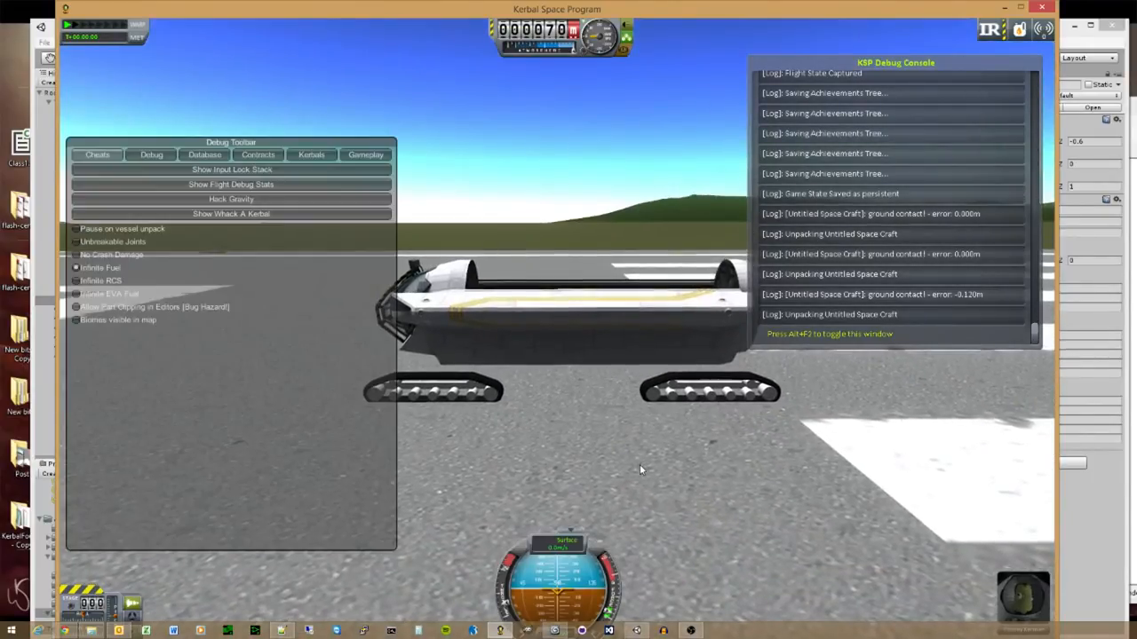
pyautogui.click(274, 199)
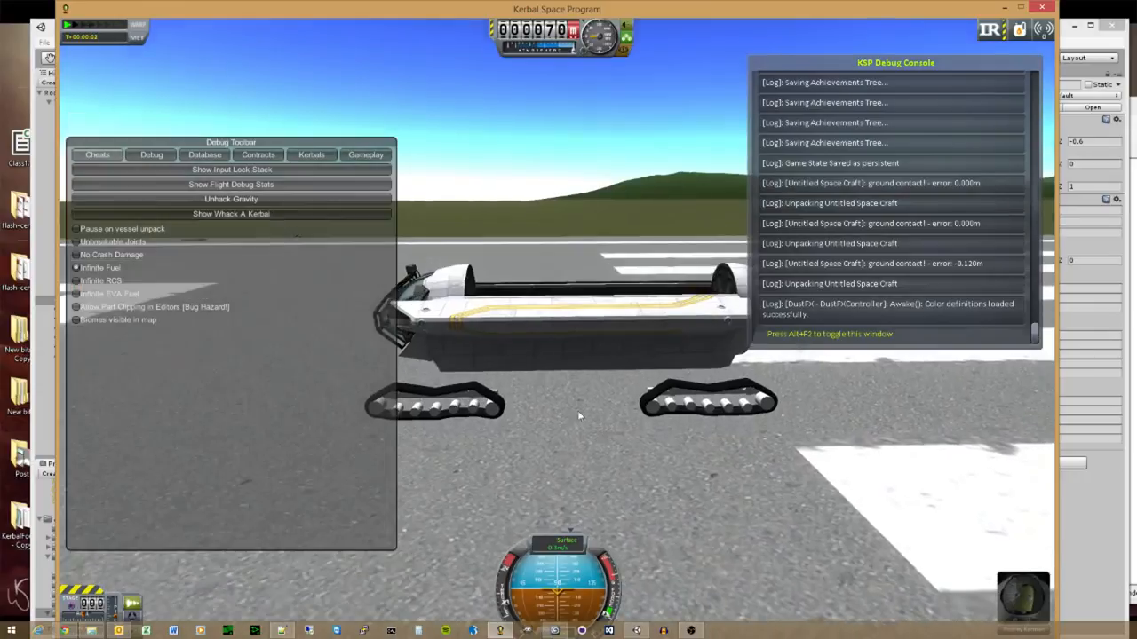
# Step: Examine the front track's wheels up close under hacked gravity, restore normal gravity and hide the debug toolbar
pyautogui.scroll(3, 520, 527)
pyautogui.moveTo(521, 528); pyautogui.dragTo(476, 435, button='right')
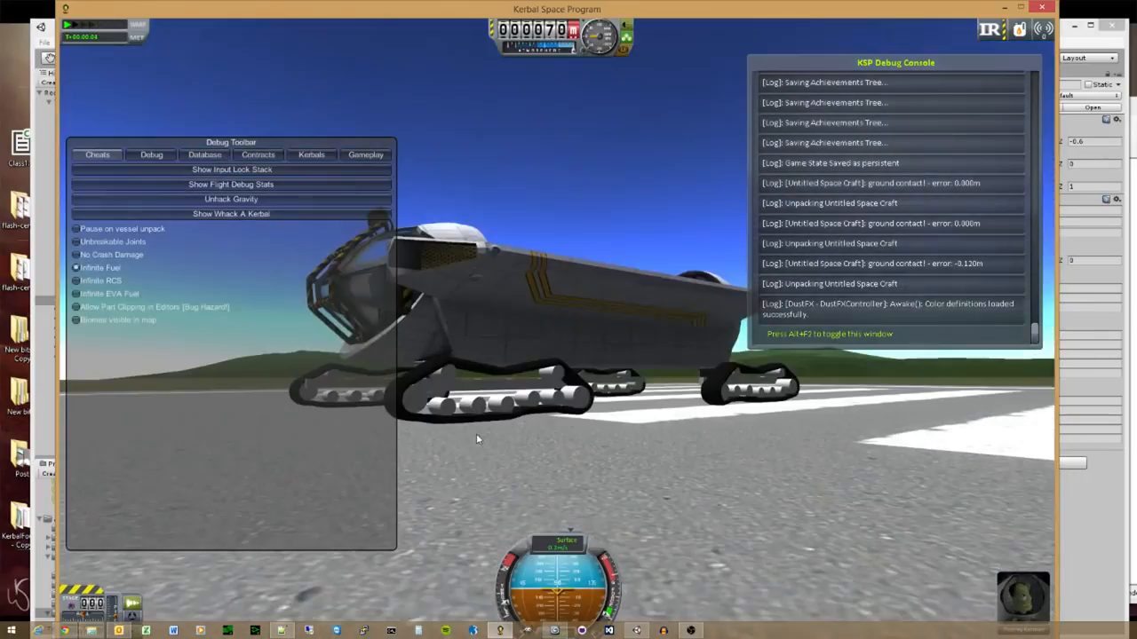
pyautogui.scroll(5, 485, 454)
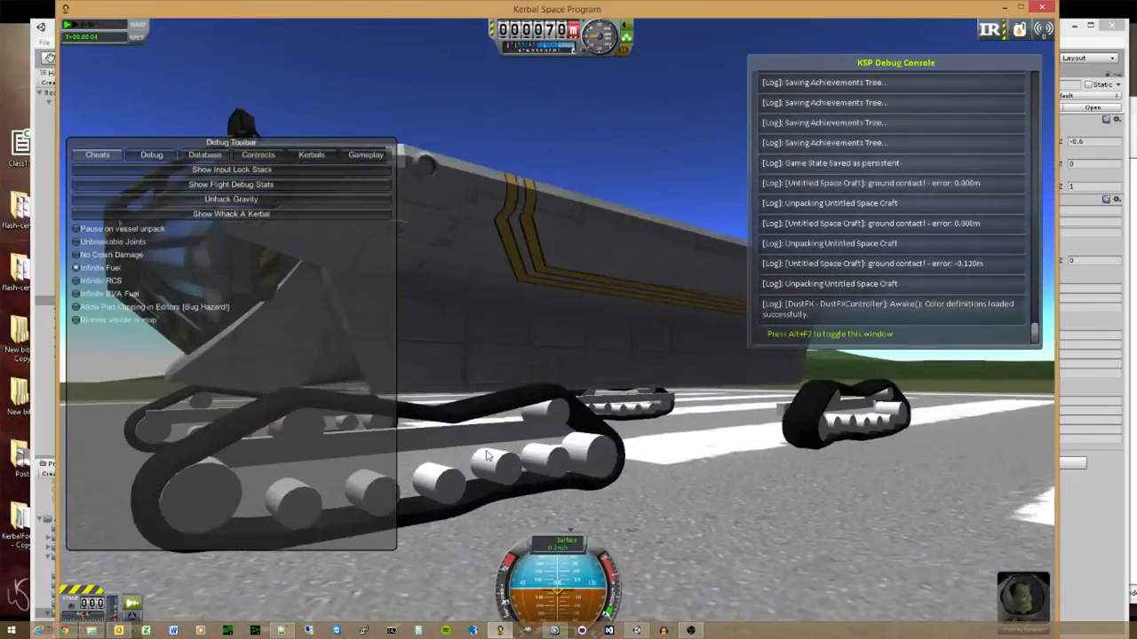
pyautogui.scroll(2, 486, 454)
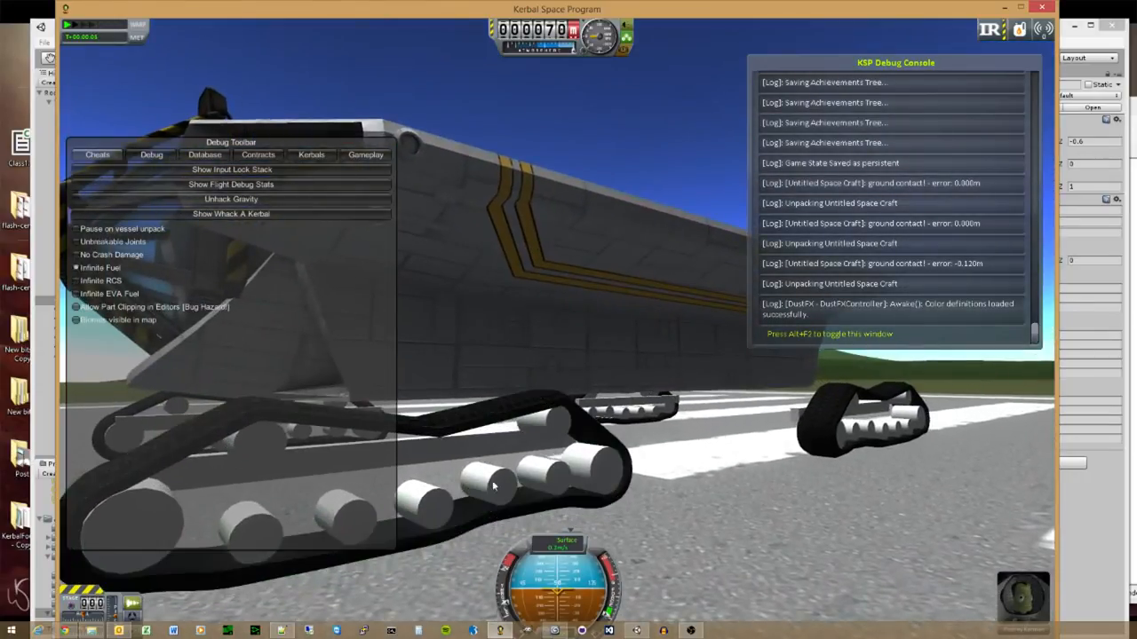
pyautogui.moveTo(492, 478); pyautogui.dragTo(519, 470, button='right')
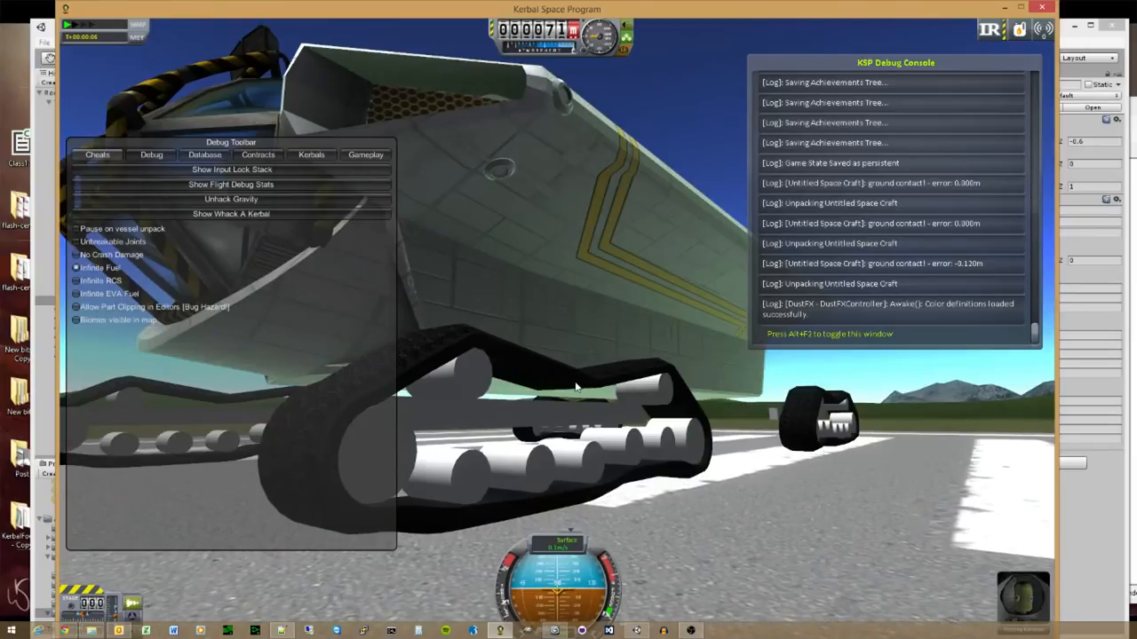
pyautogui.moveTo(575, 391); pyautogui.dragTo(560, 477, button='right')
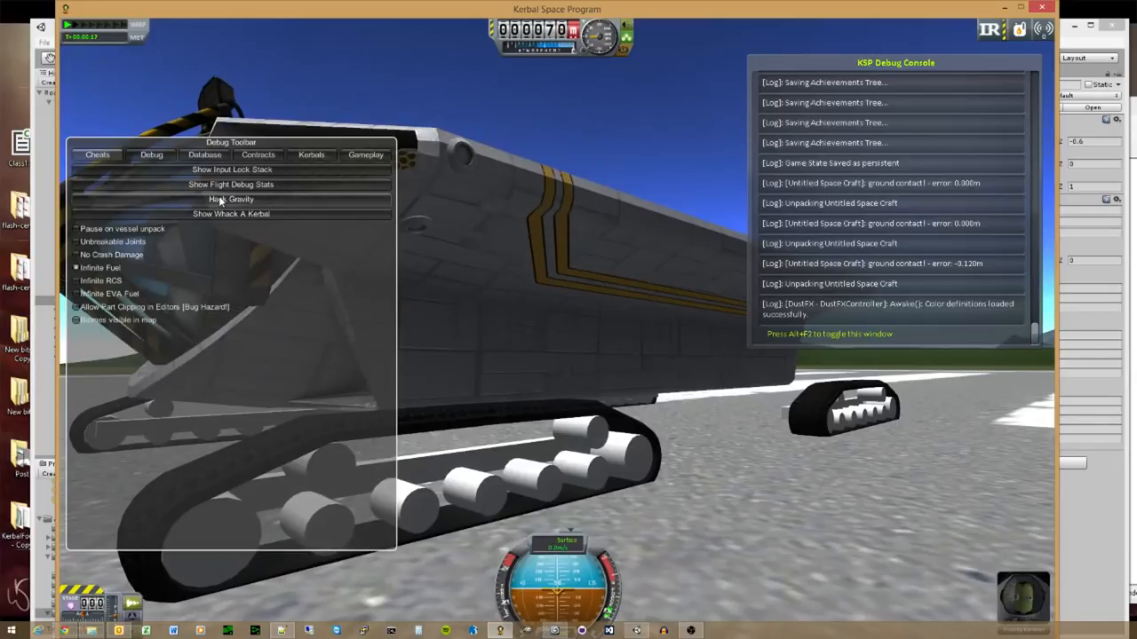
pyautogui.hotkey('alt', 'F12')
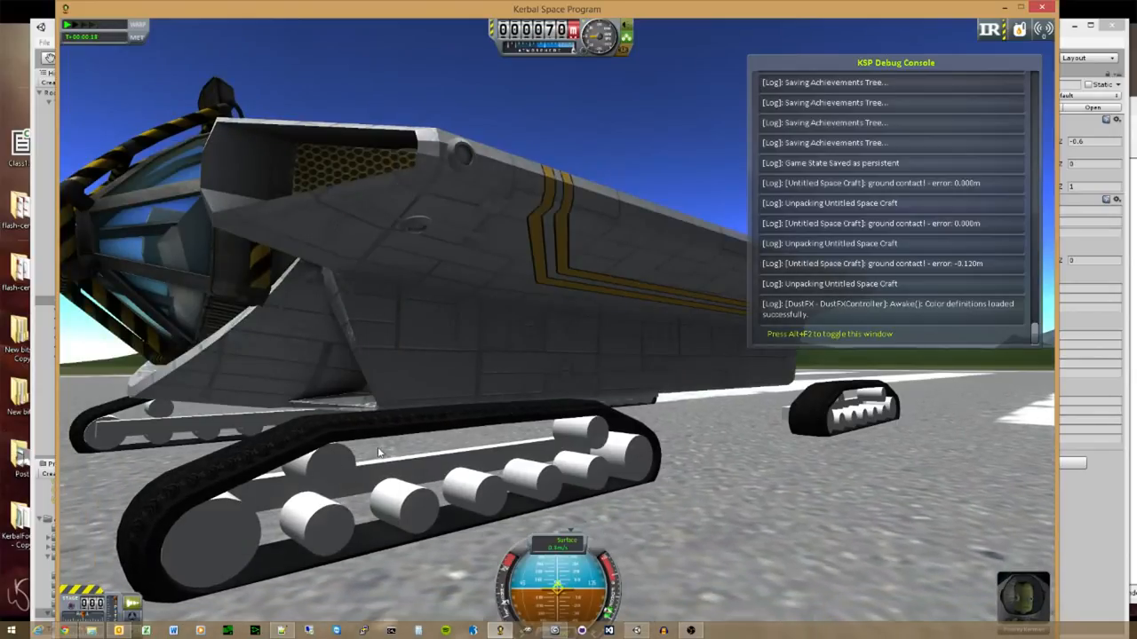
# Step: Examine the front track's wheels and tread shape under normal gravity from several low angles
pyautogui.moveTo(379, 449); pyautogui.dragTo(279, 461, button='right')
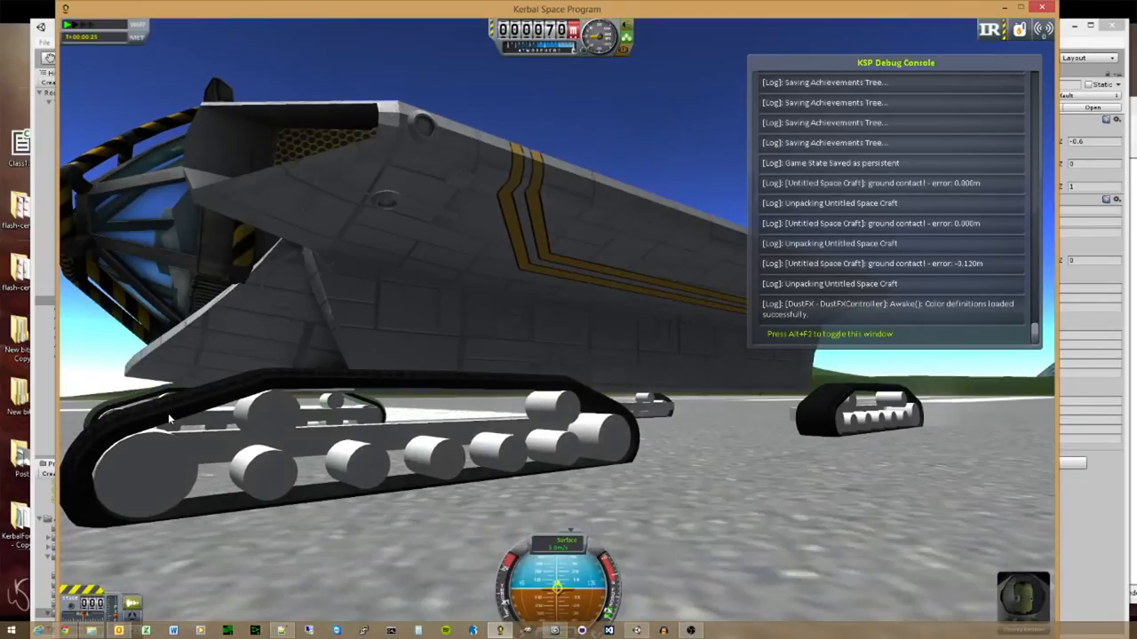
pyautogui.moveTo(259, 513); pyautogui.dragTo(301, 504, button='right')
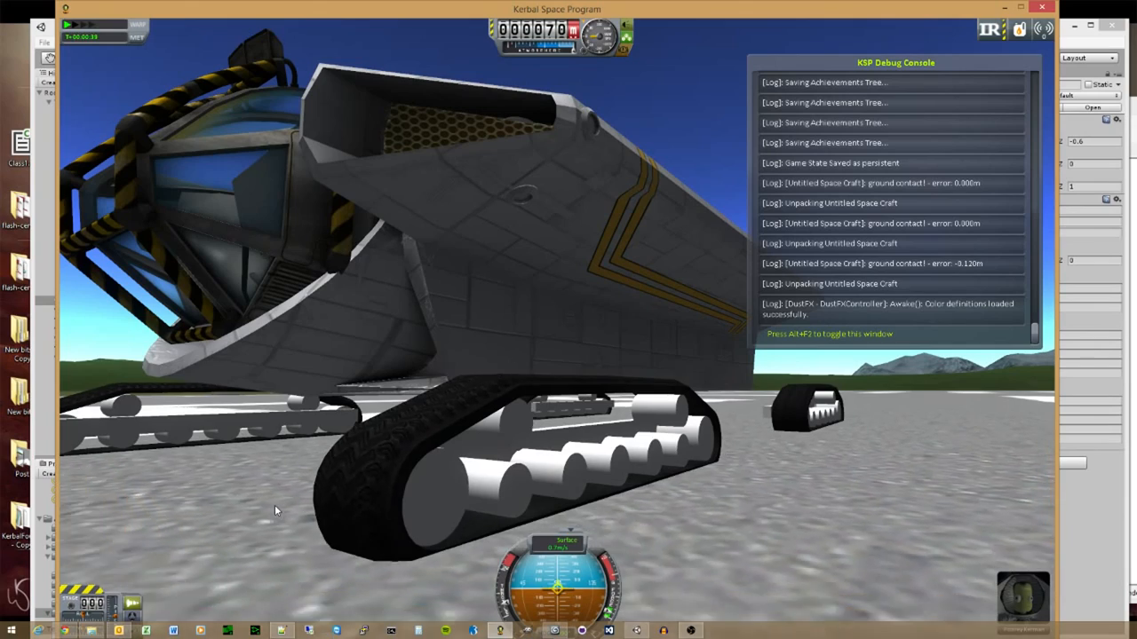
pyautogui.moveTo(274, 504); pyautogui.dragTo(309, 501, button='right')
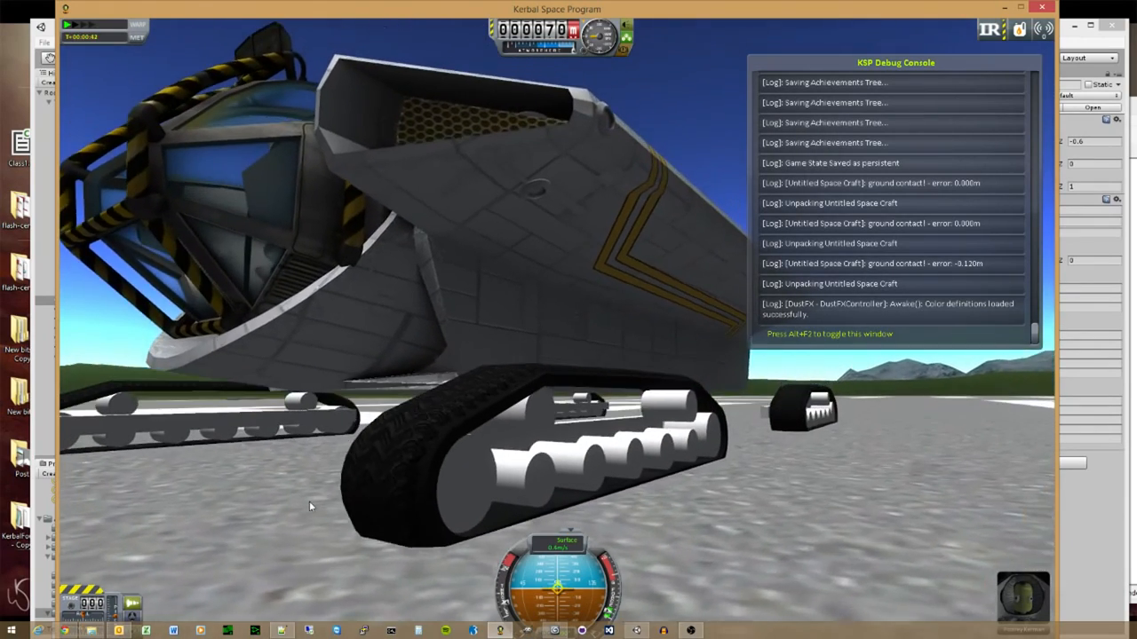
pyautogui.moveTo(395, 508); pyautogui.dragTo(345, 503, button='right')
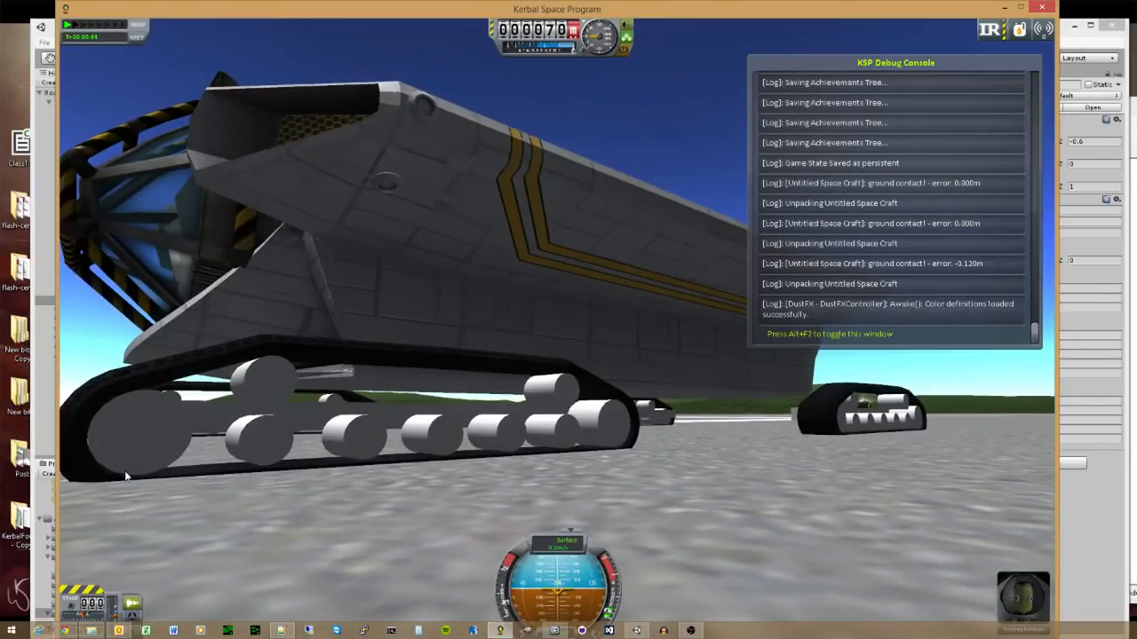
pyautogui.moveTo(127, 478); pyautogui.dragTo(157, 489, button='right')
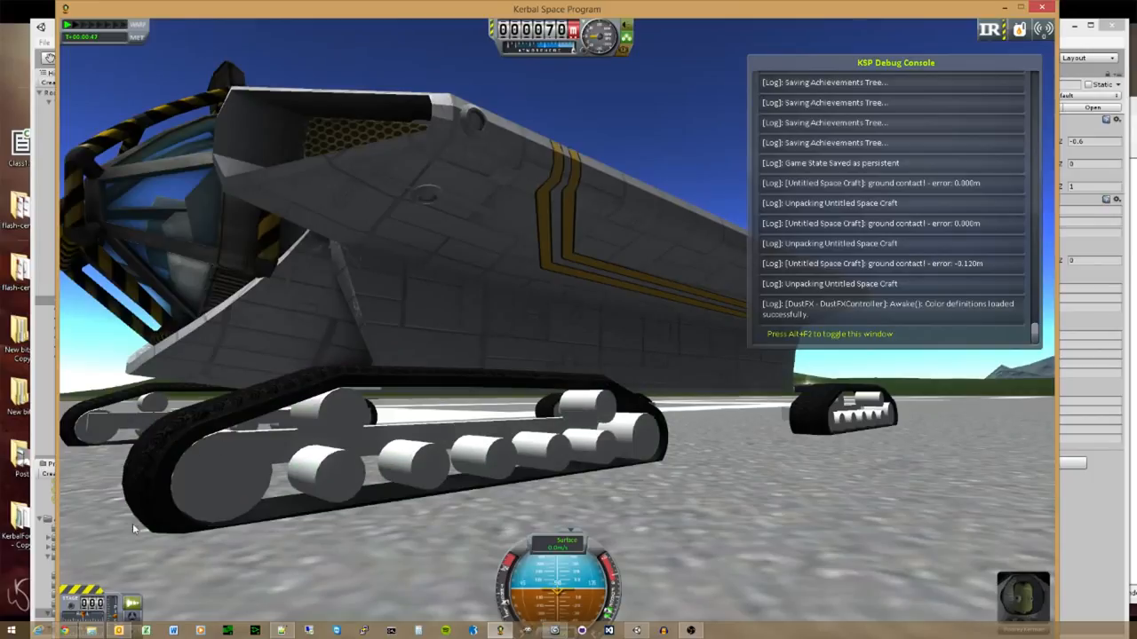
# Step: Switch to Unity and examine the track model's road wheels and lower tread up close
pyautogui.hotkey('alt', 'Tab')
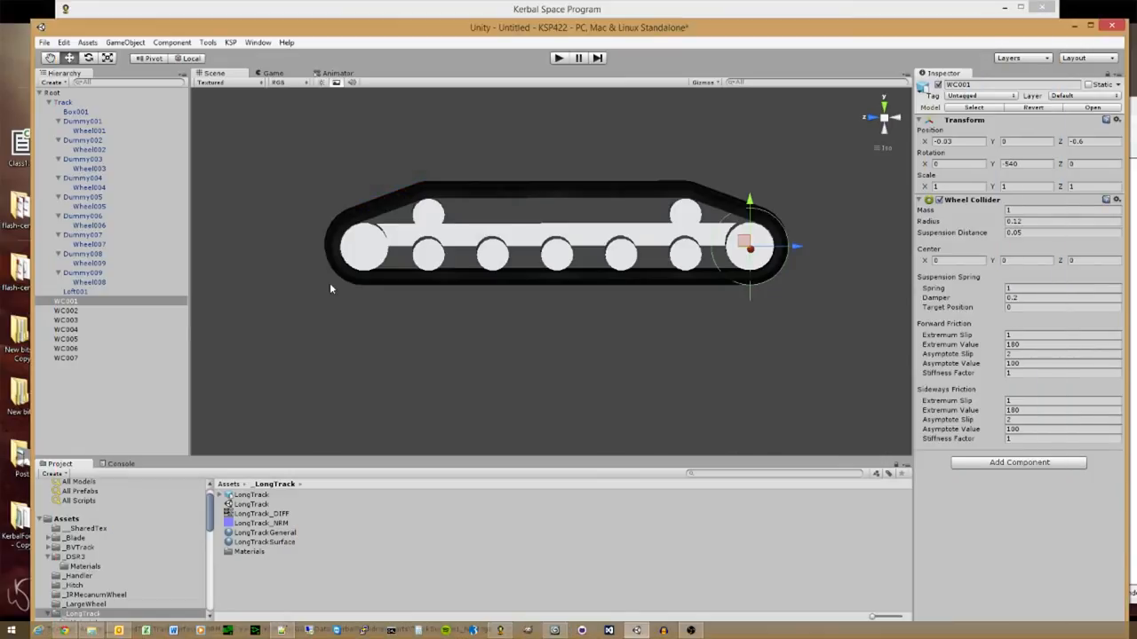
pyautogui.keyDown('alt'); pyautogui.moveTo(479, 325); pyautogui.dragTo(534, 350); pyautogui.keyUp('alt')
pyautogui.keyDown('alt'); pyautogui.moveTo(407, 342); pyautogui.dragTo(484, 328); pyautogui.keyUp('alt')
pyautogui.scroll(10, 394, 330)
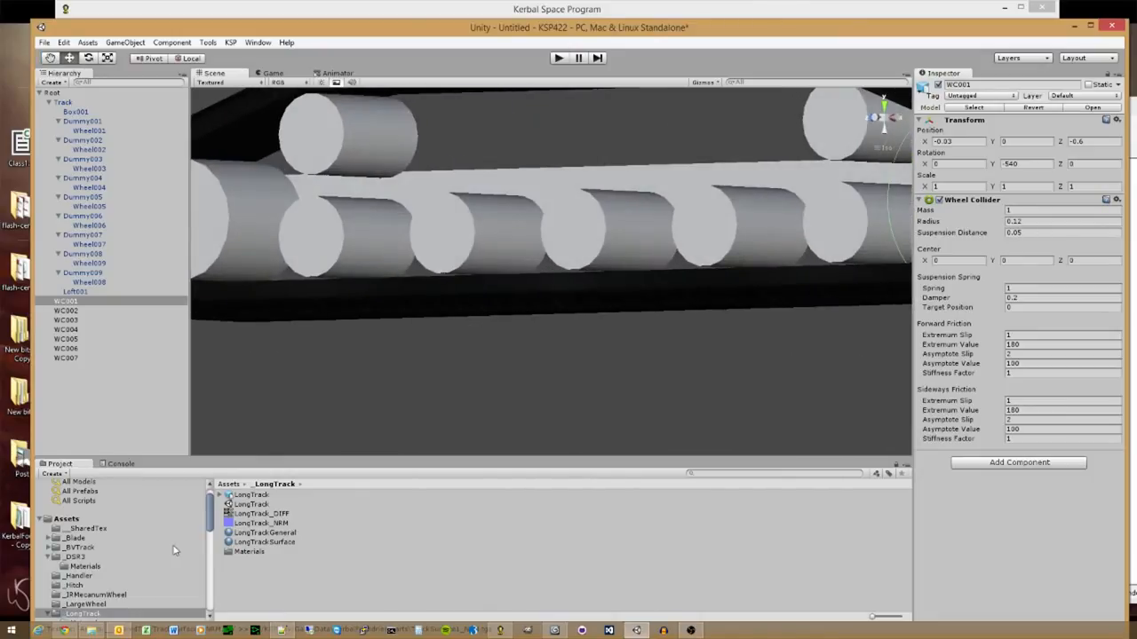
# Step: Save the current scene under the name Twitch in the _TwitchTrack folder of the project's assets
pyautogui.doubleClick(250, 504)
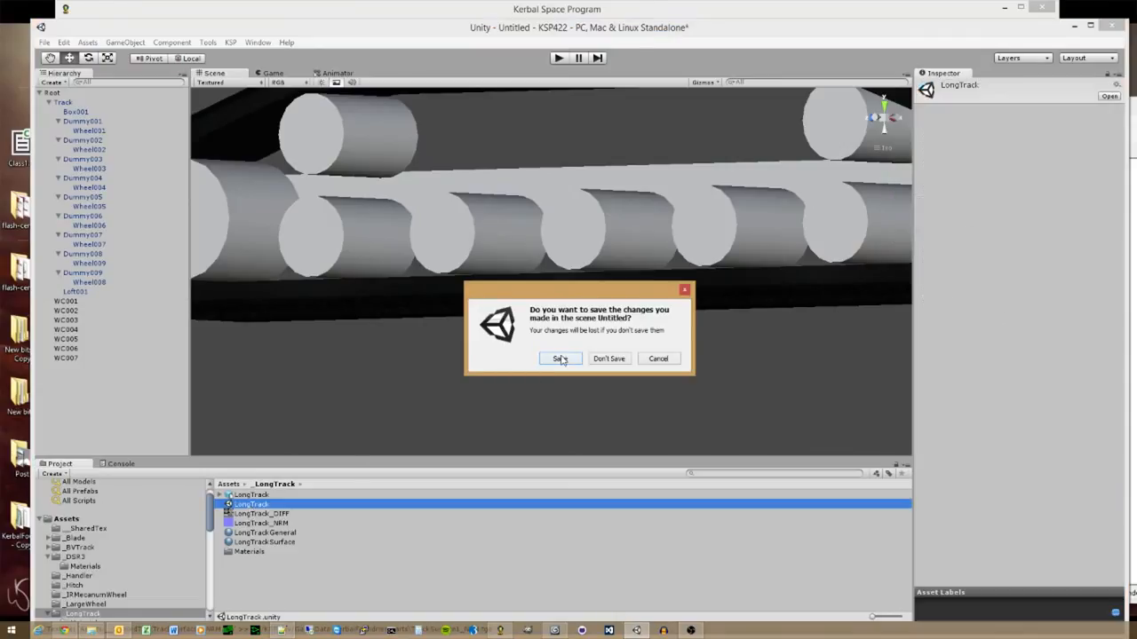
pyautogui.click(658, 359)
pyautogui.click(43, 42)
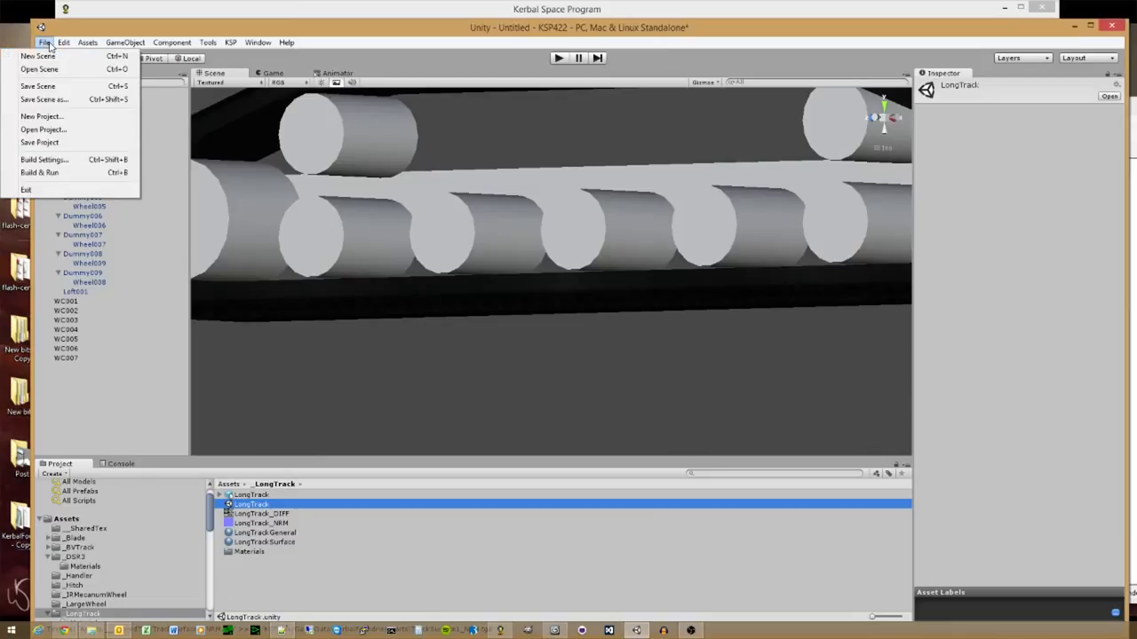
pyautogui.click(45, 99)
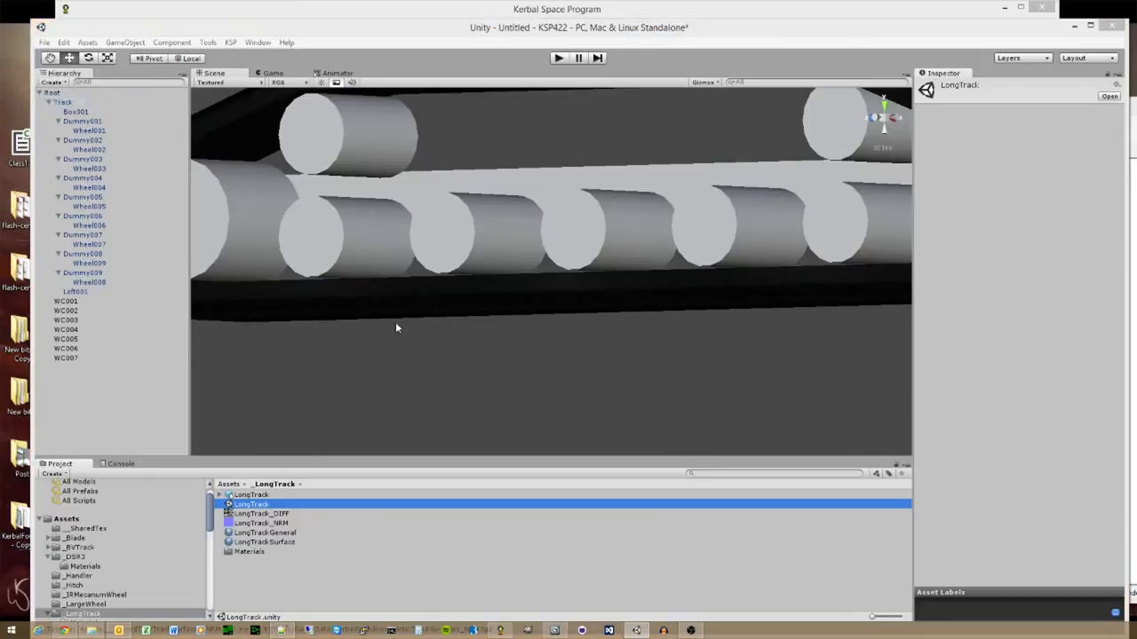
pyautogui.click(315, 251)
pyautogui.scroll(-3, 315, 251)
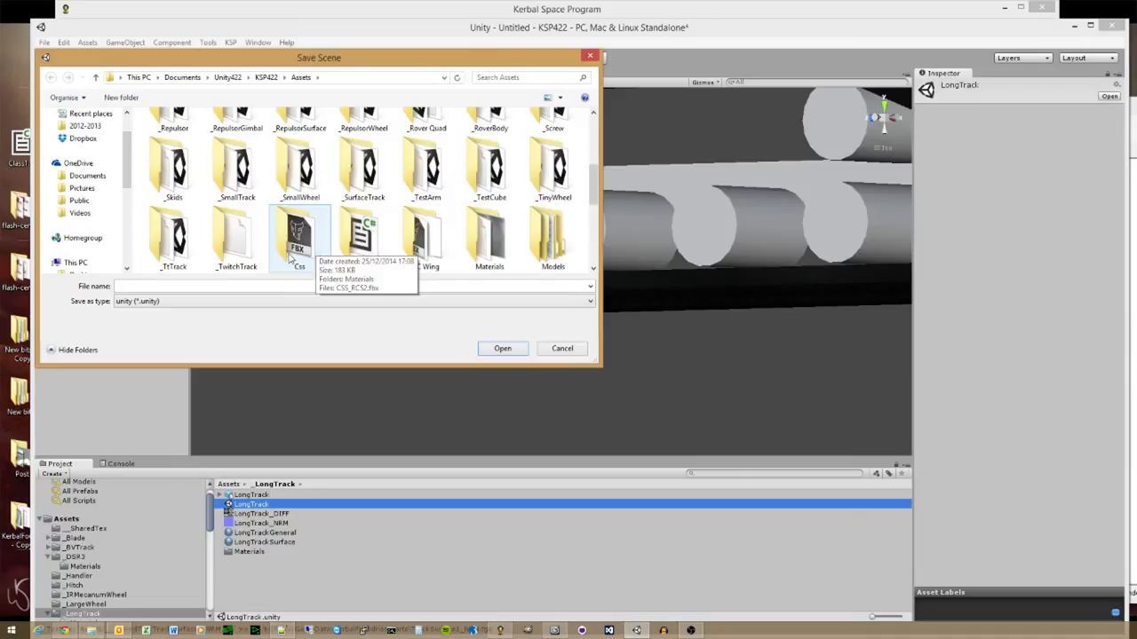
pyautogui.doubleClick(253, 262)
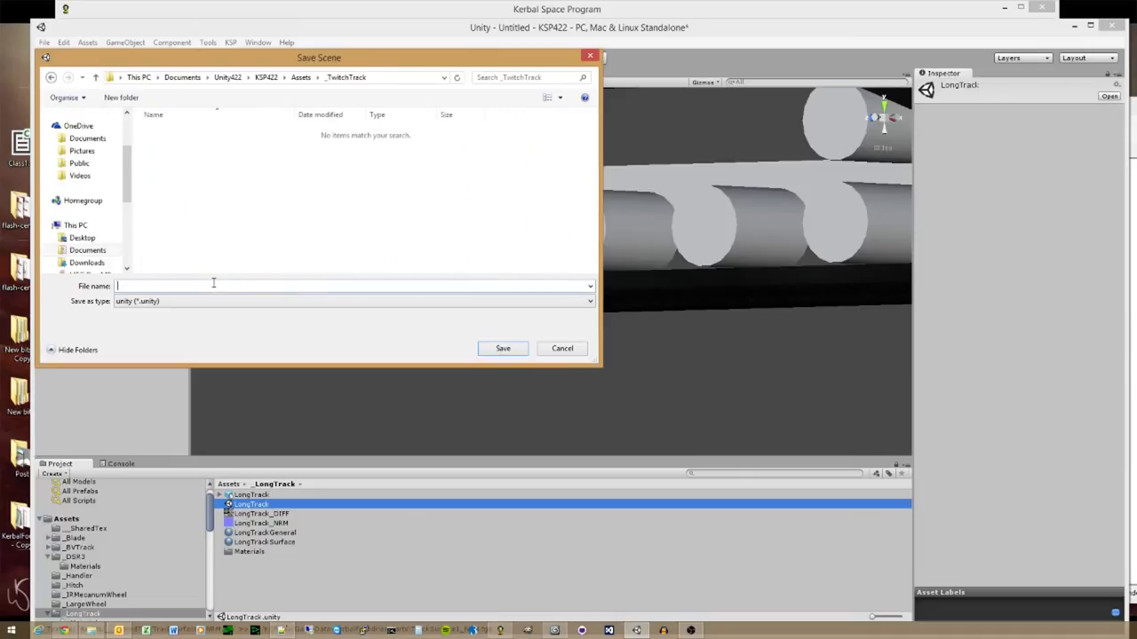
pyautogui.write('Twitch')
pyautogui.press('Return')
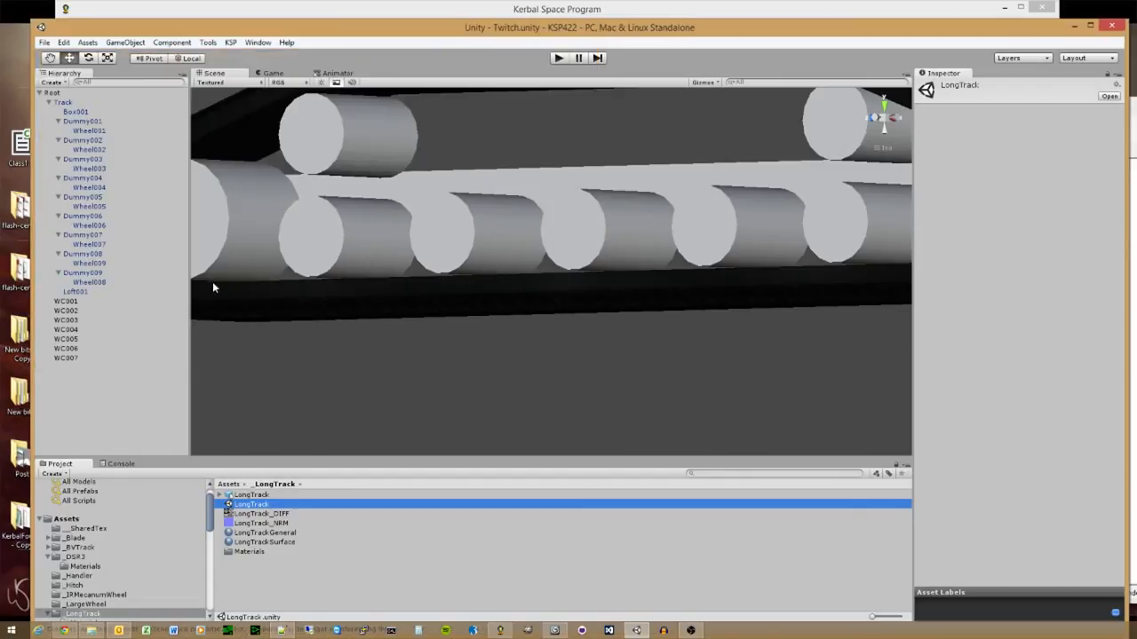
# Step: Open the LongTrack scene, focus on its Root object and examine the track's road wheels, colliders and lower tread up close
pyautogui.doubleClick(242, 505)
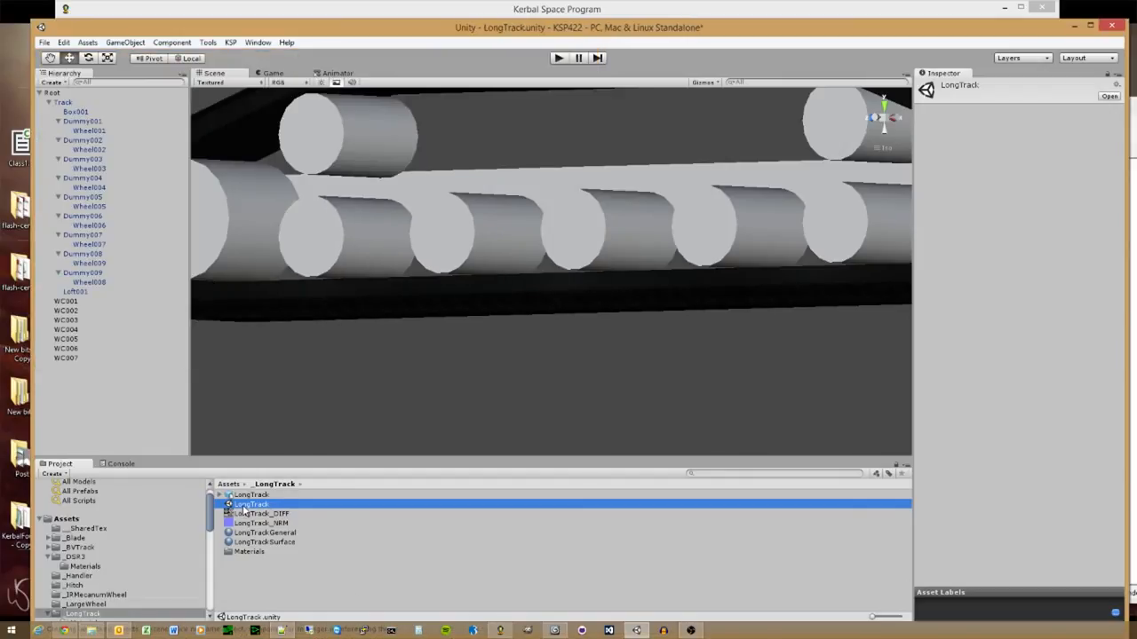
pyautogui.moveTo(372, 363); pyautogui.dragTo(292, 284, button='middle')
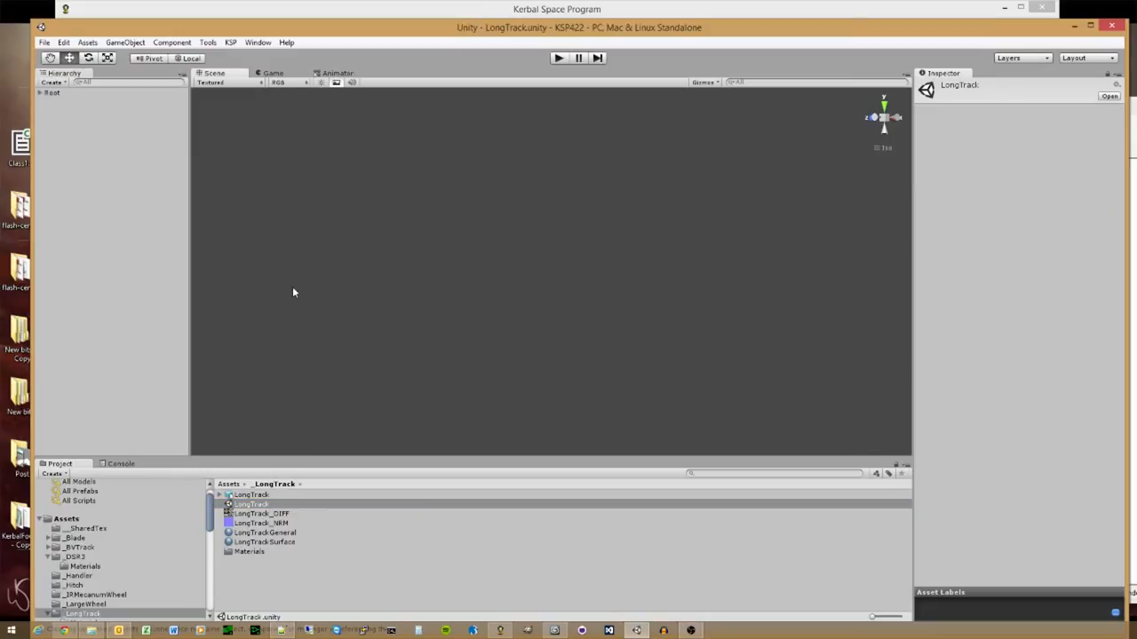
pyautogui.click(52, 93)
pyautogui.press('f')
pyautogui.middleClick(470, 308)
pyautogui.scroll(12, 474, 298)
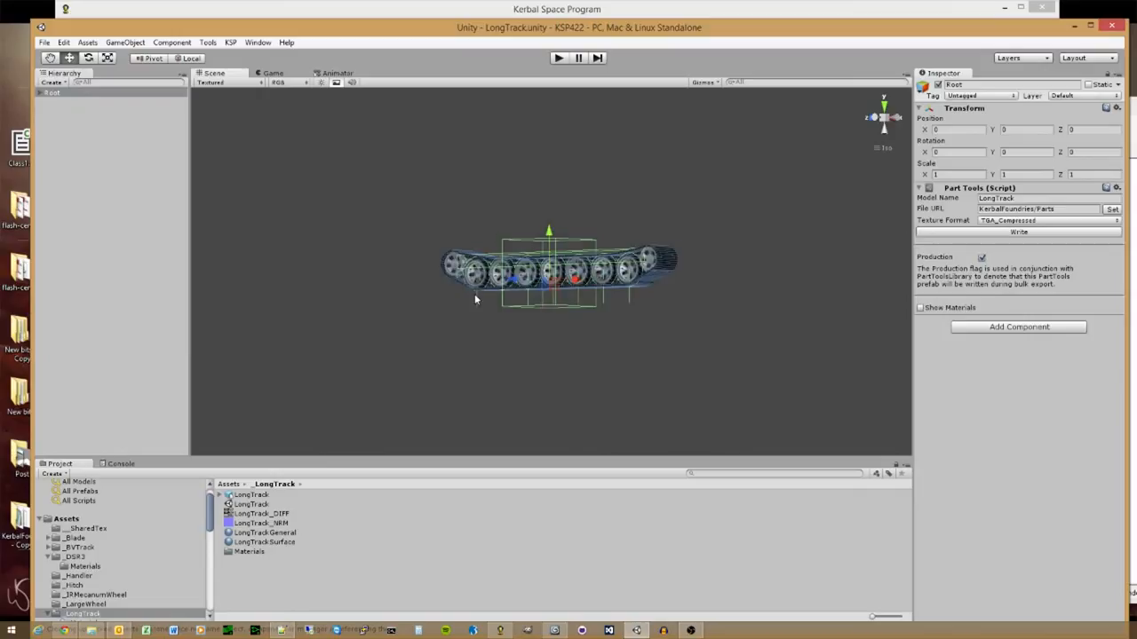
pyautogui.moveTo(474, 297); pyautogui.dragTo(787, 301, button='right')
pyautogui.moveTo(449, 308); pyautogui.dragTo(616, 302, button='middle')
pyautogui.scroll(10, 558, 347)
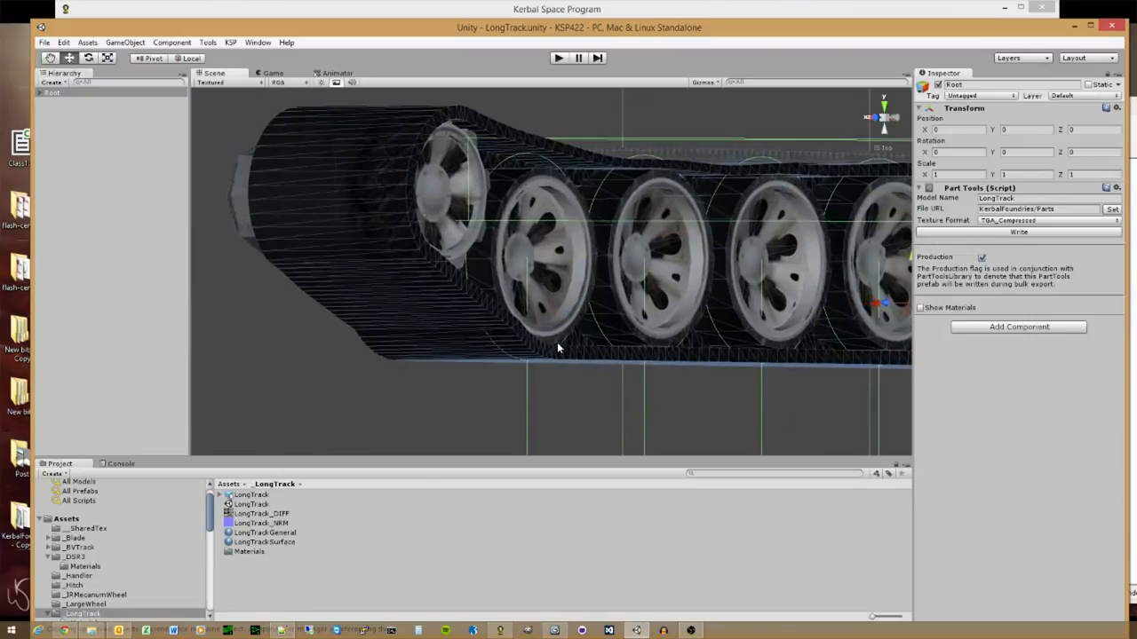
pyautogui.moveTo(559, 347); pyautogui.dragTo(334, 353, button='right')
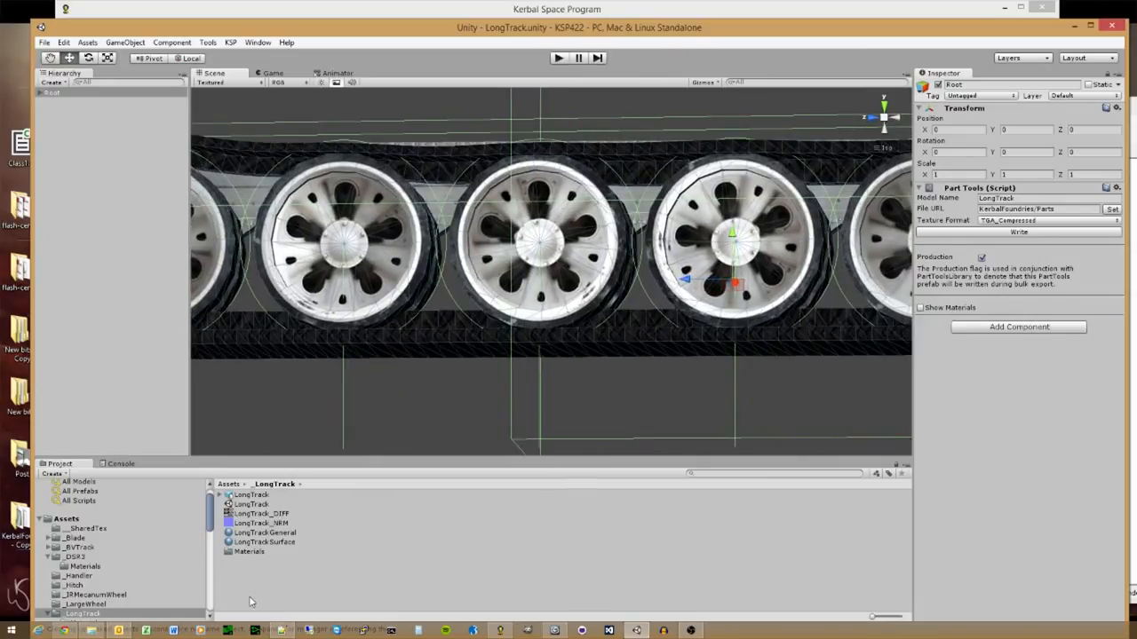
# Step: Switch to BVTrack.cfg in Notepad++ and review the raycastError, springRate and damperRate settings of the KFModuleWheel module
pyautogui.click(288, 630)
pyautogui.scroll(8, 293, 395)
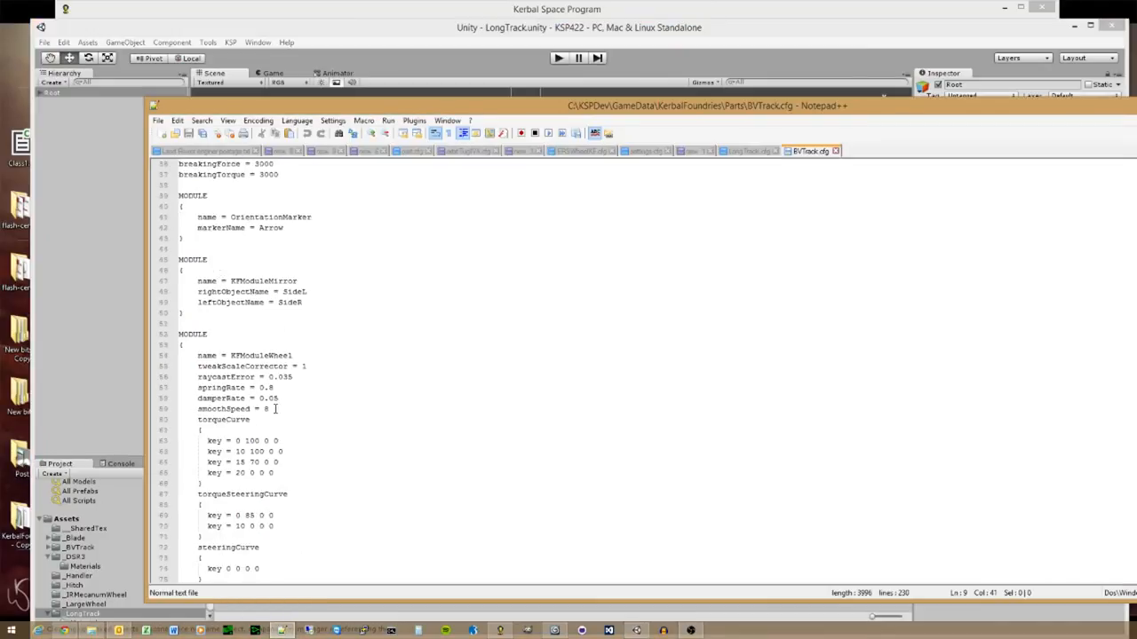
pyautogui.moveTo(292, 410); pyautogui.dragTo(272, 417)
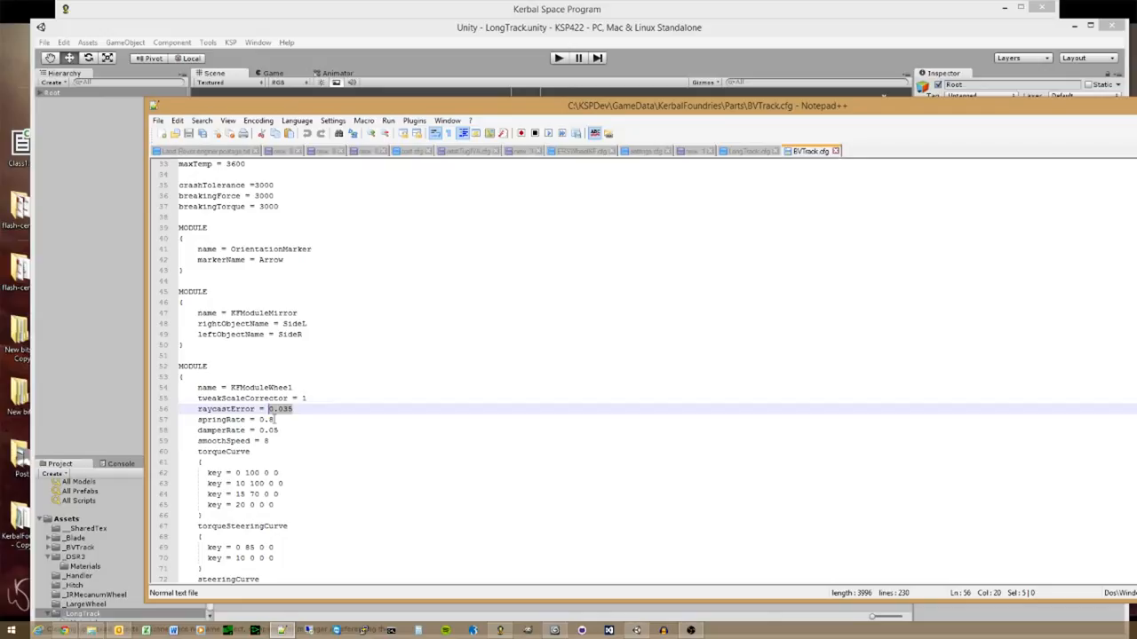
pyautogui.click(298, 412)
pyautogui.click(293, 421)
pyautogui.click(288, 432)
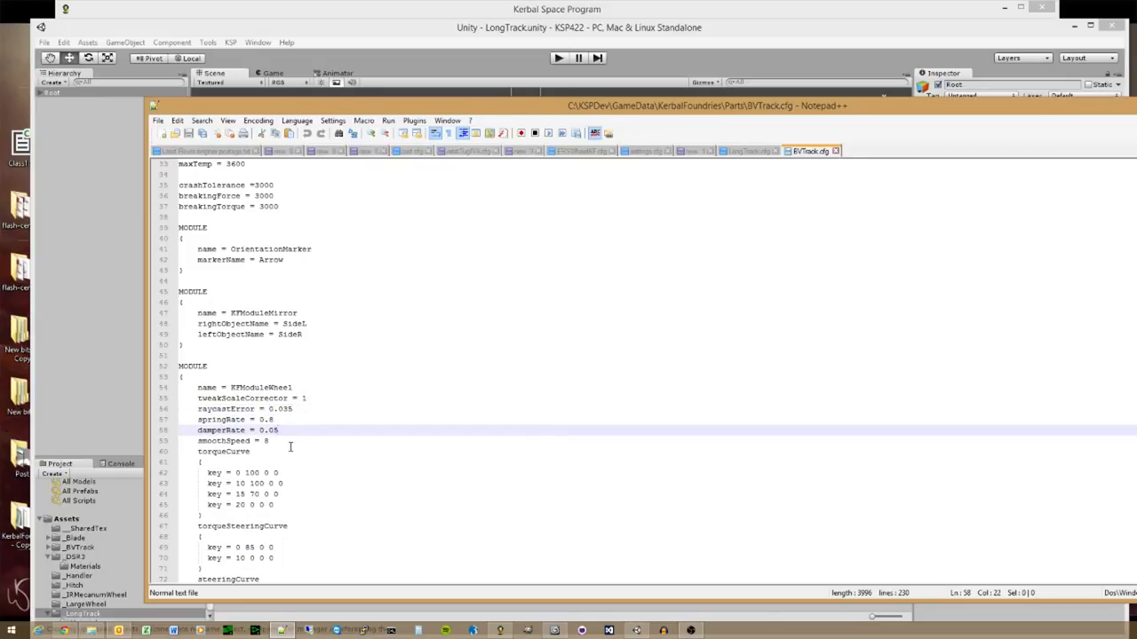
# Step: Insert an empty line below smoothSpeed in the KFModuleWheel module and place the cursor at the end of the raycastError line
pyautogui.click(290, 442)
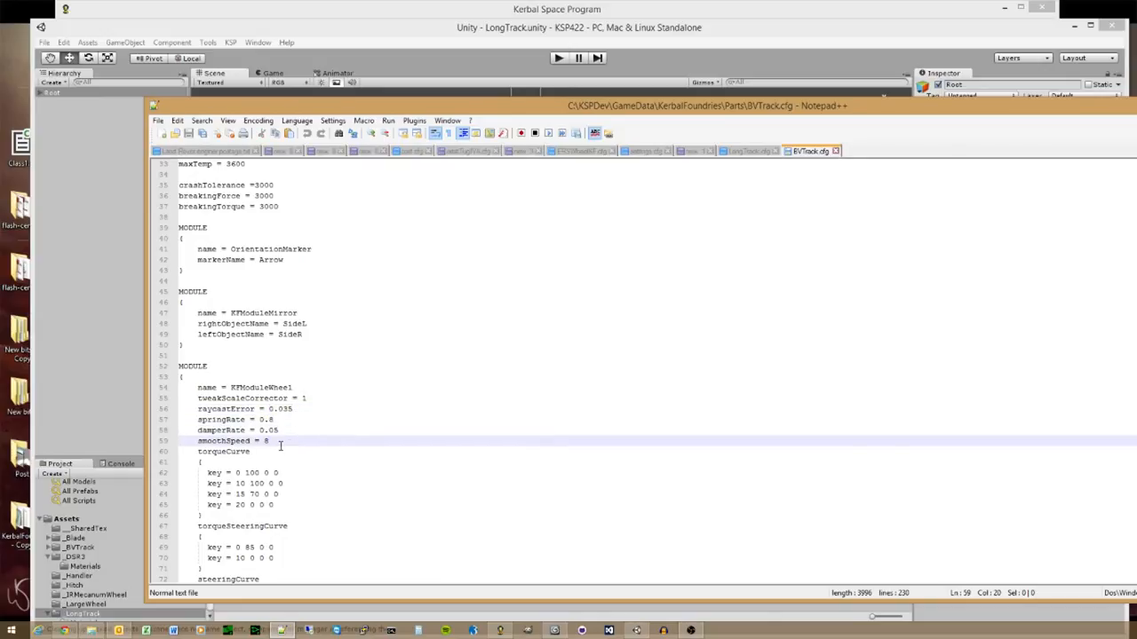
pyautogui.press('Return')
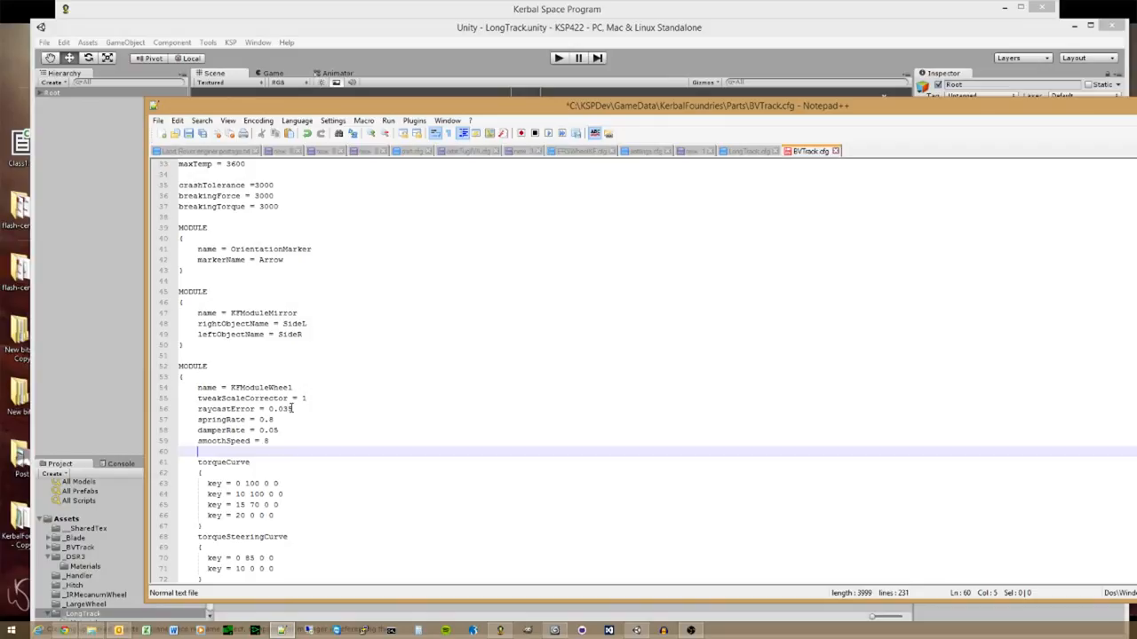
pyautogui.moveTo(294, 410); pyautogui.dragTo(227, 411)
pyautogui.click(310, 409)
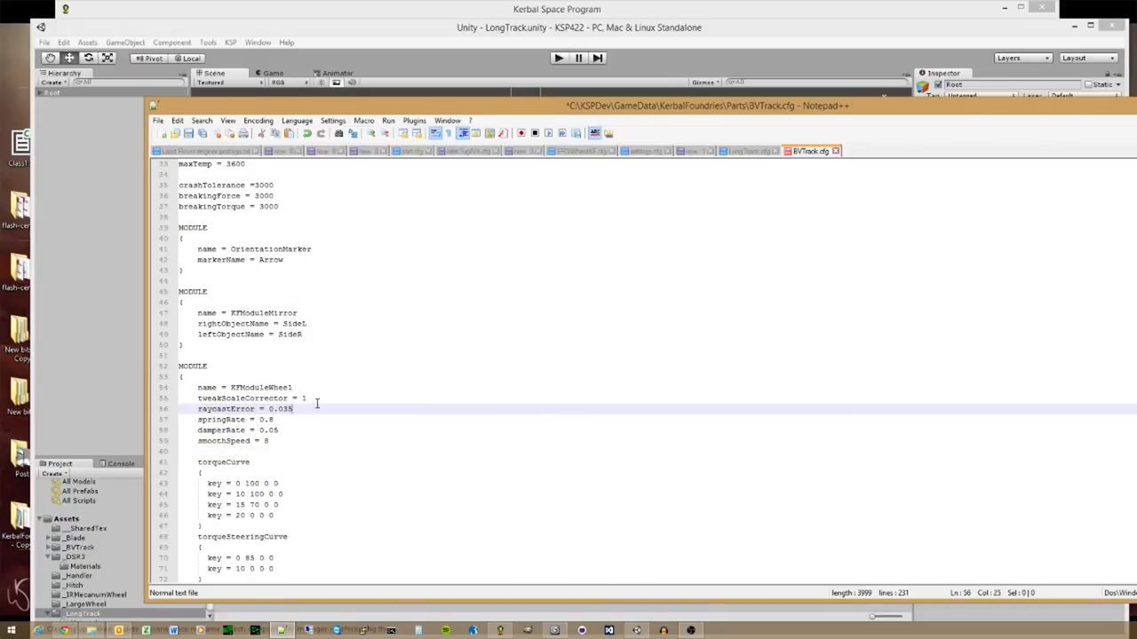